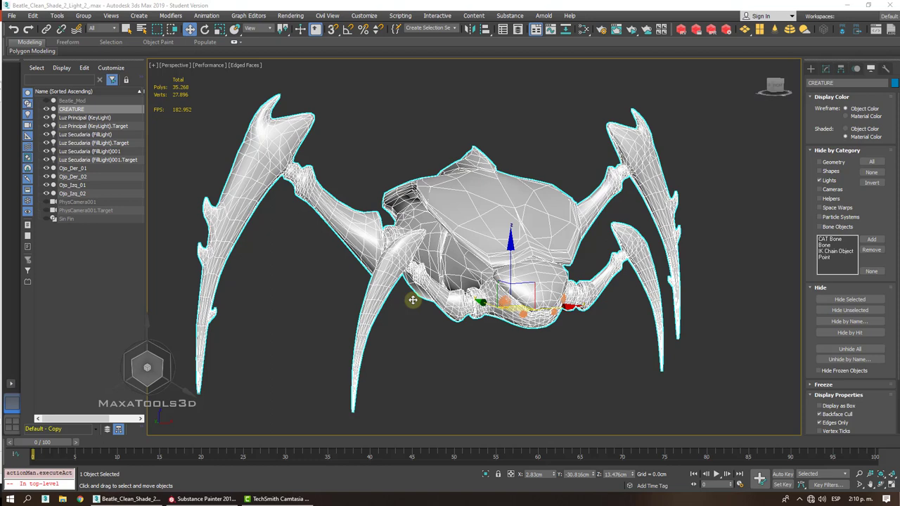
- Add an Edit Poly modifier above the Smooth modifier of the CREATURE mesh
middle_click_drag(360, 269, 353, 292, "alt")
scroll(353, 292, "up", 5)
scroll(352, 292, "down", 5)
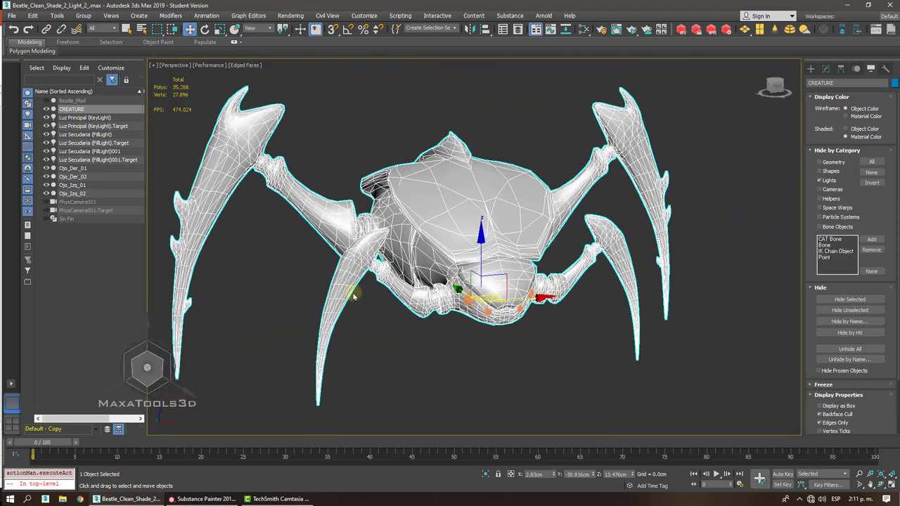
left_click(828, 69)
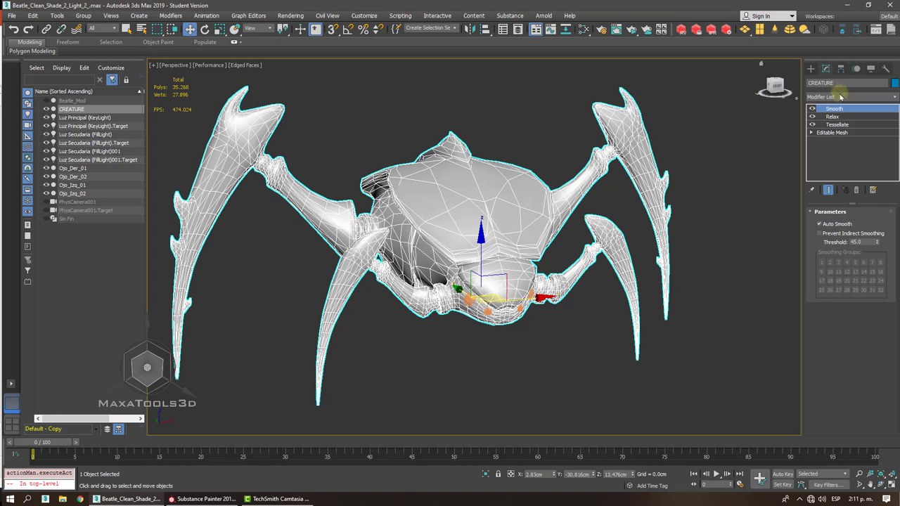
left_click(840, 96)
left_click(840, 96)
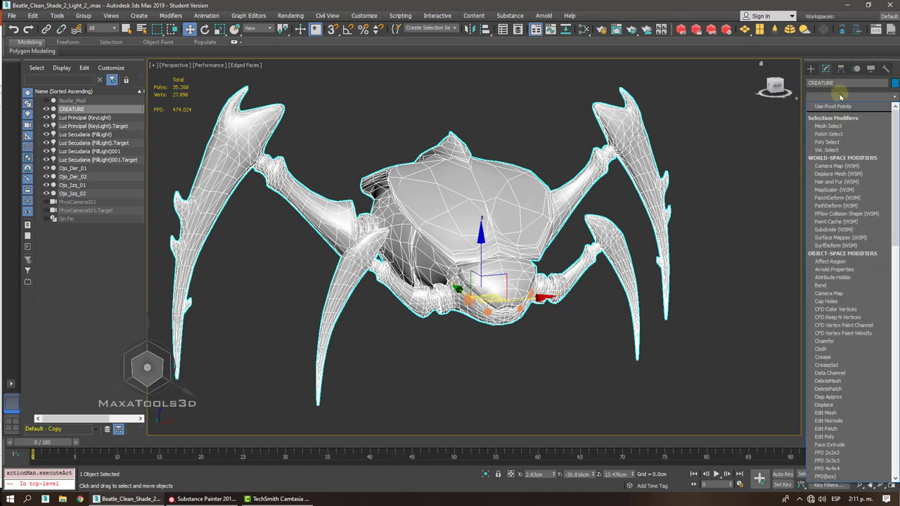
key("e")
key("e")
left_click(824, 132)
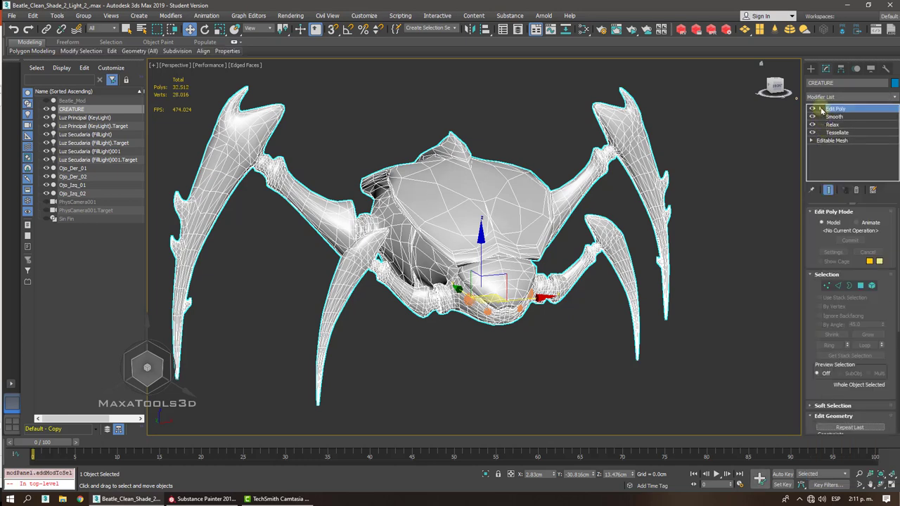
- Enter the Edit Poly modifier's Polygon level and examine the mesh topology on the body and front legs
left_click(820, 109)
left_click(841, 140)
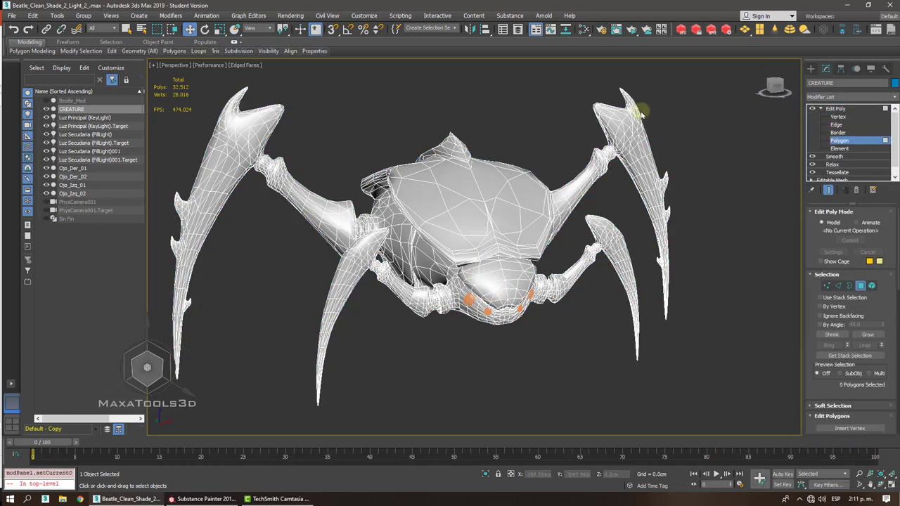
left_click(66, 42)
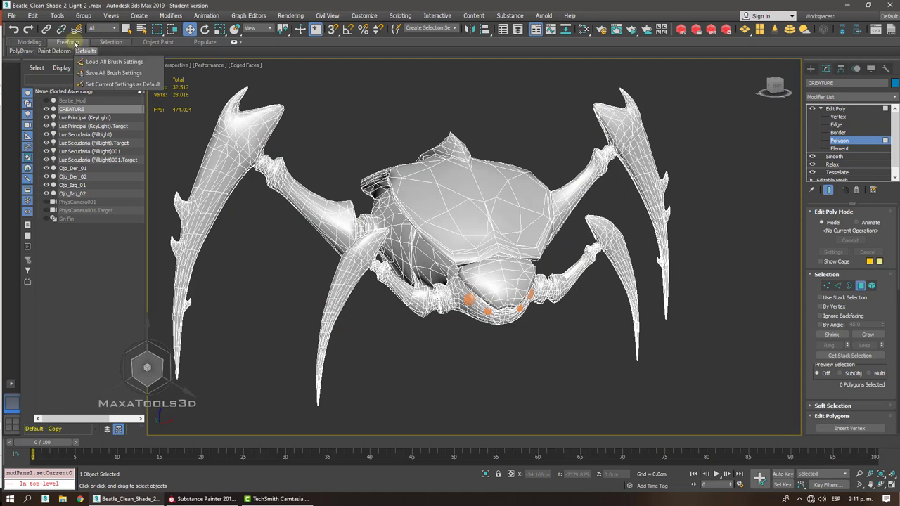
left_click(105, 43)
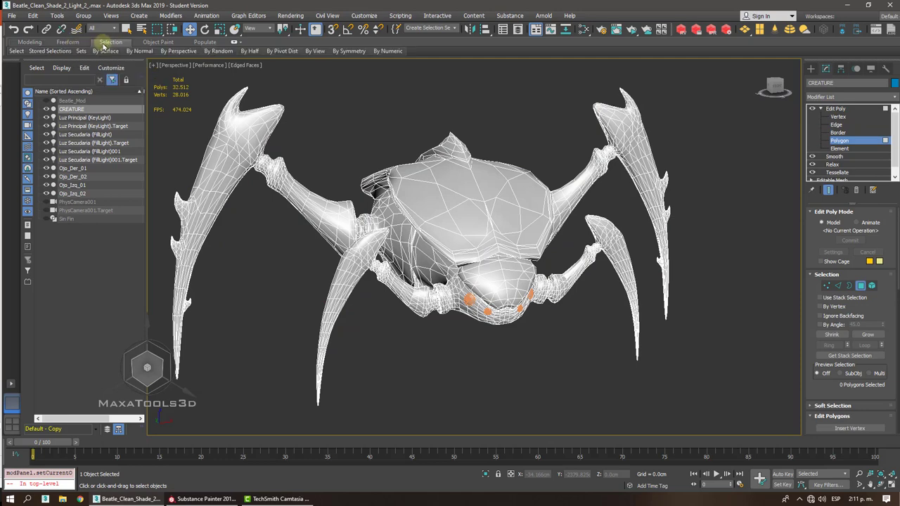
middle_click_drag(281, 162, 337, 164, "alt")
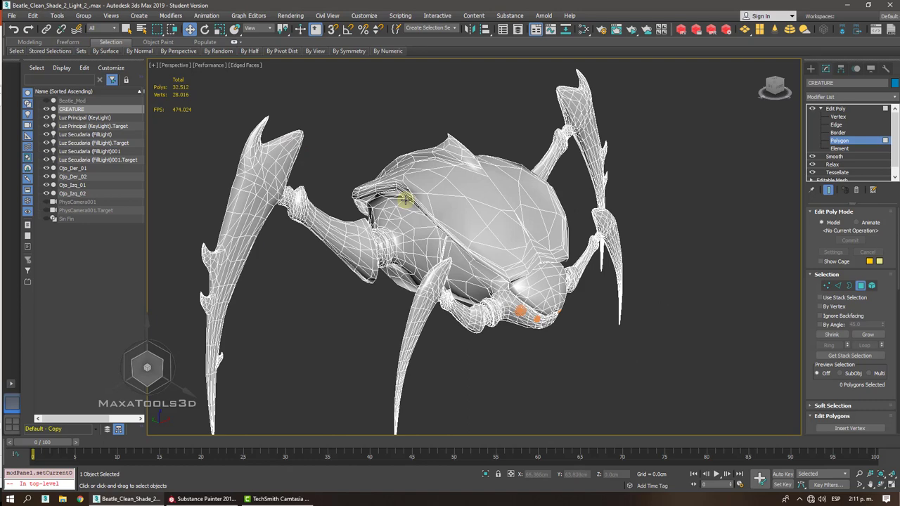
middle_click_drag(406, 200, 406, 200, "alt")
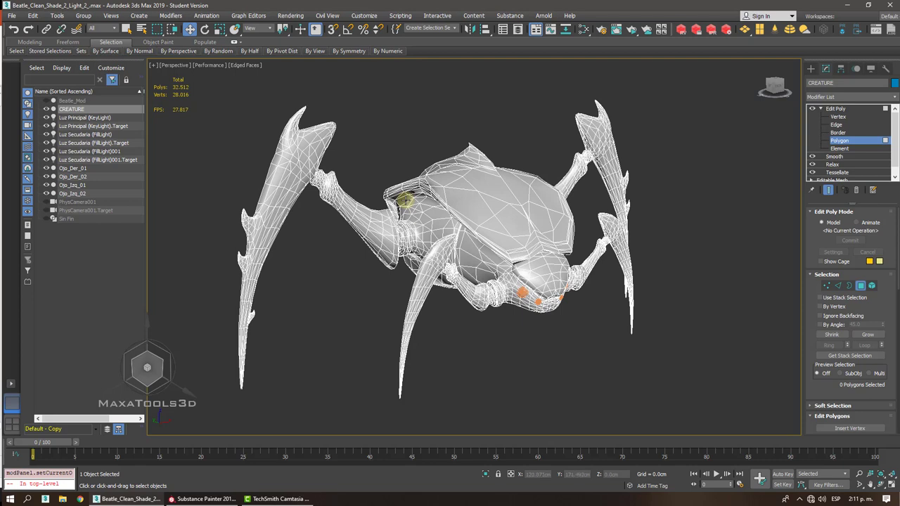
middle_click_drag(398, 189, 417, 175)
scroll(447, 200, "up", 5)
scroll(449, 200, "down", 5)
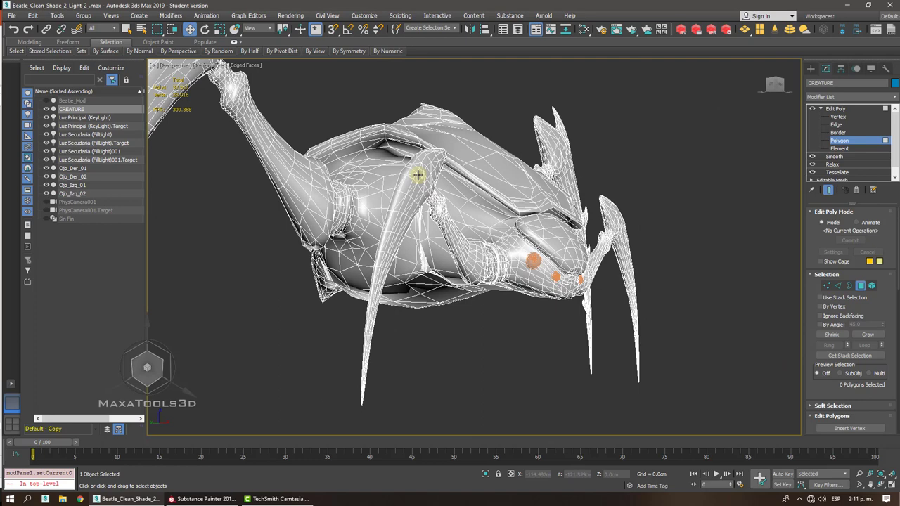
scroll(417, 175, "up", 6)
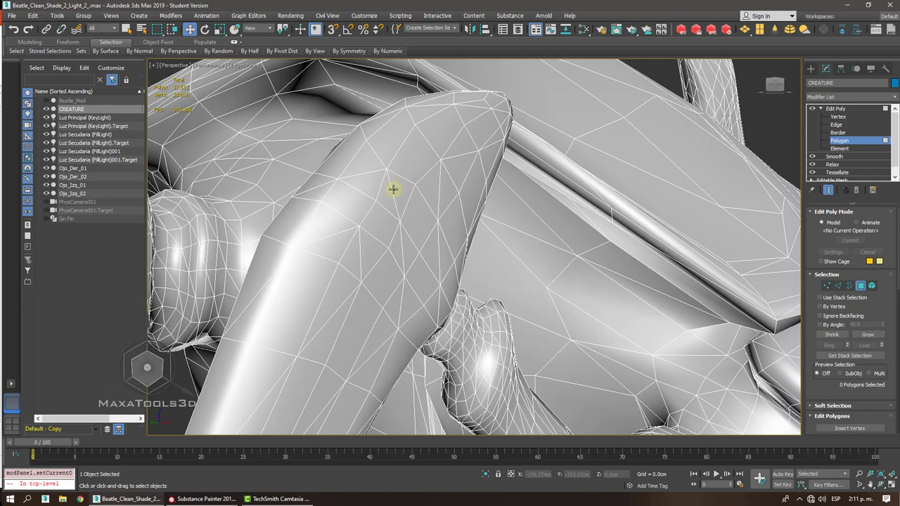
scroll(393, 189, "down", 7)
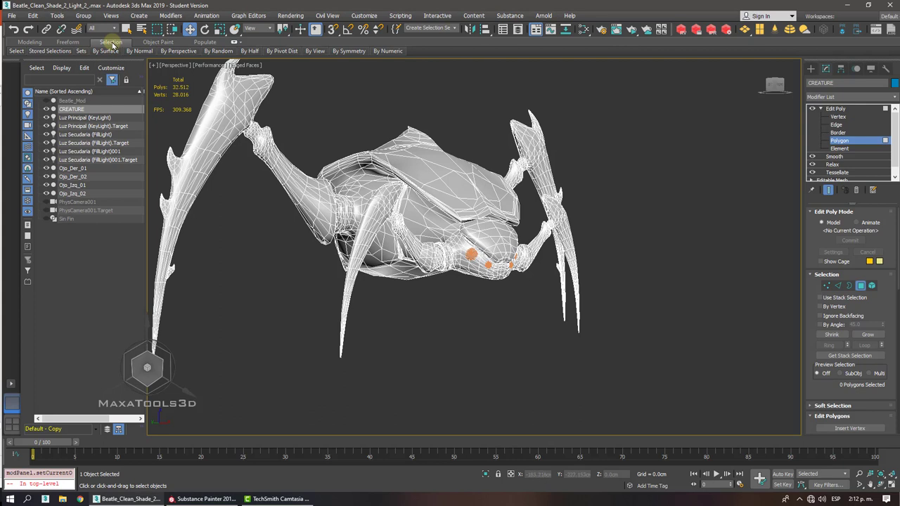
- Select all non-quad polygons of the mesh and examine their distribution over the body and legs
mouse_move(16, 52)
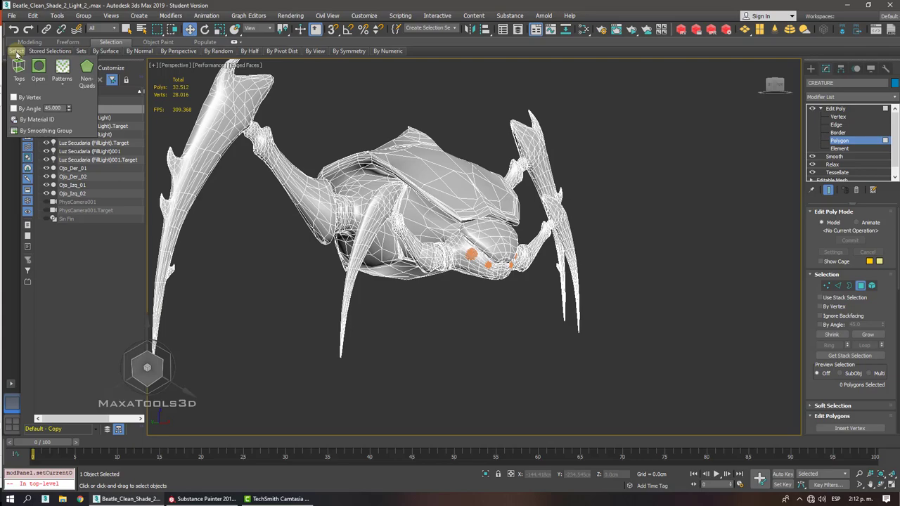
left_click(86, 70)
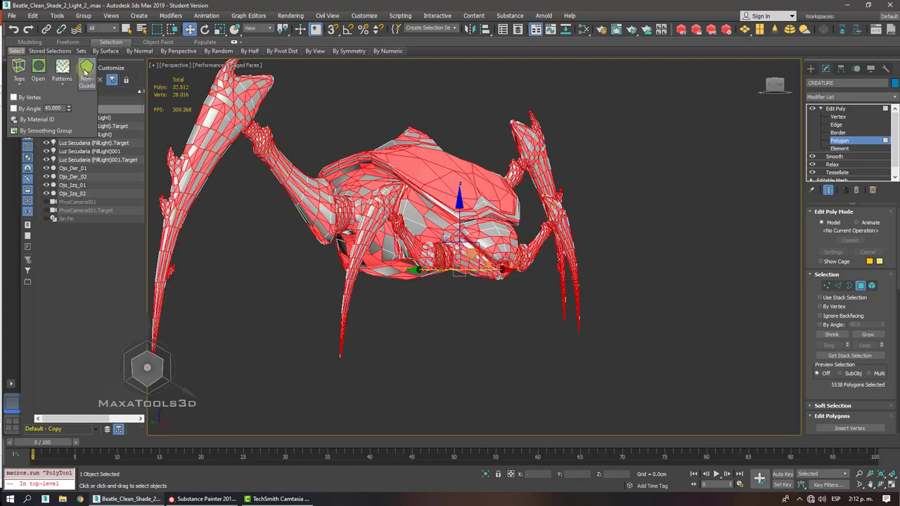
middle_click_drag(450, 253, 480, 252, "alt")
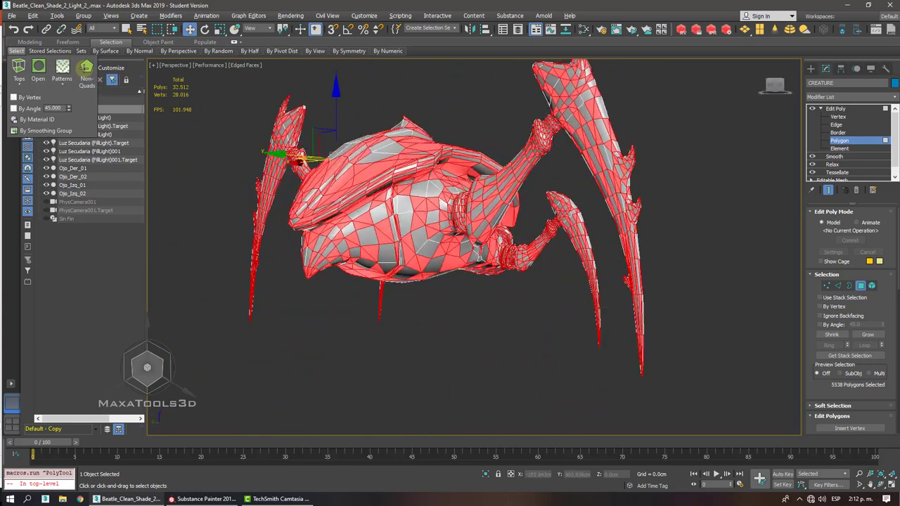
middle_click_drag(365, 210, 438, 151, "alt")
scroll(355, 140, "up", 5)
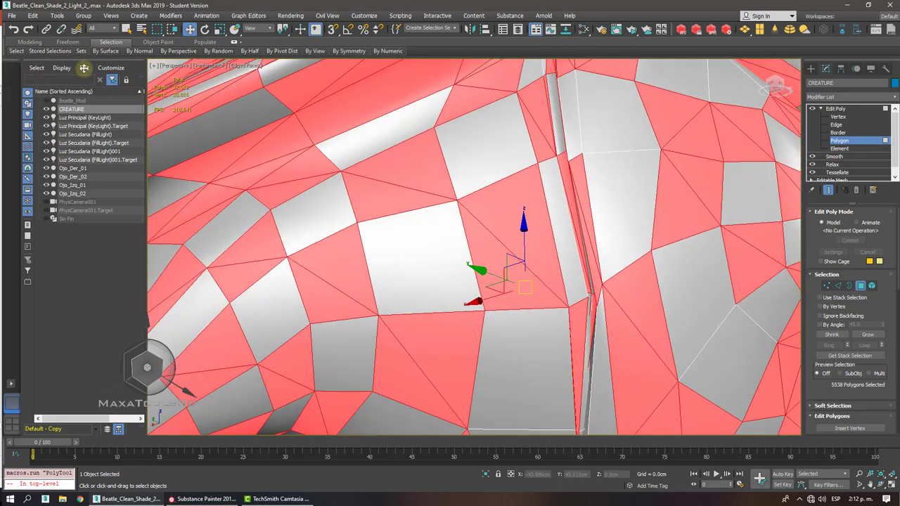
scroll(474, 246, "down", 6)
middle_click_drag(474, 246, 436, 243, "alt")
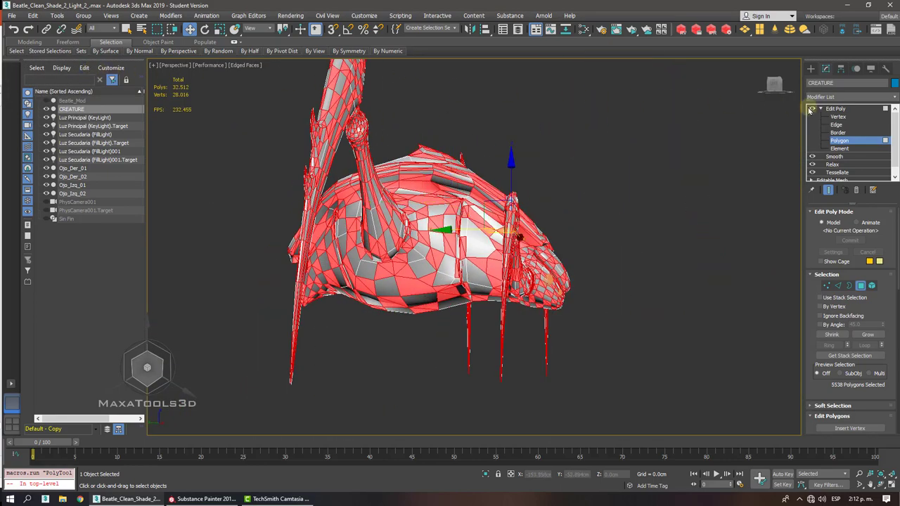
- Leave the Polygon level and apply Quadrify All to the whole mesh, undoing and redoing it to compare both topologies
left_click(835, 108)
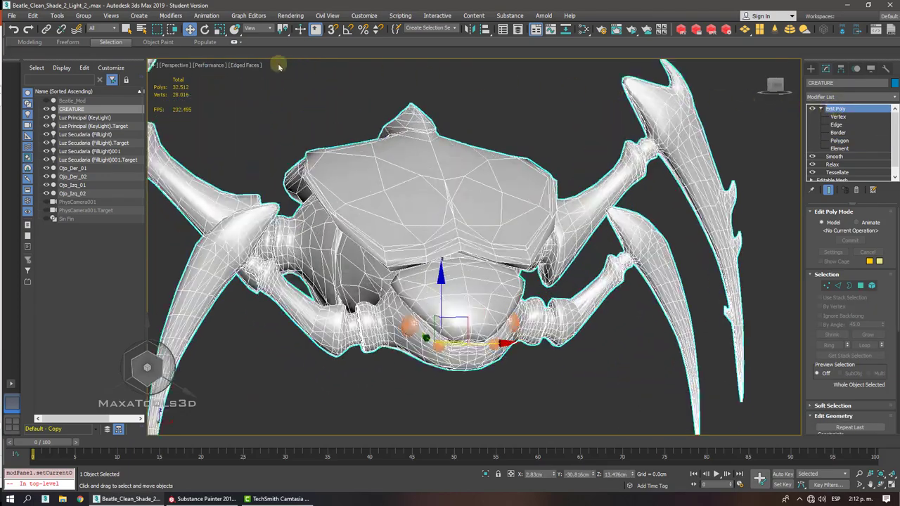
left_click(29, 42)
mouse_move(142, 60)
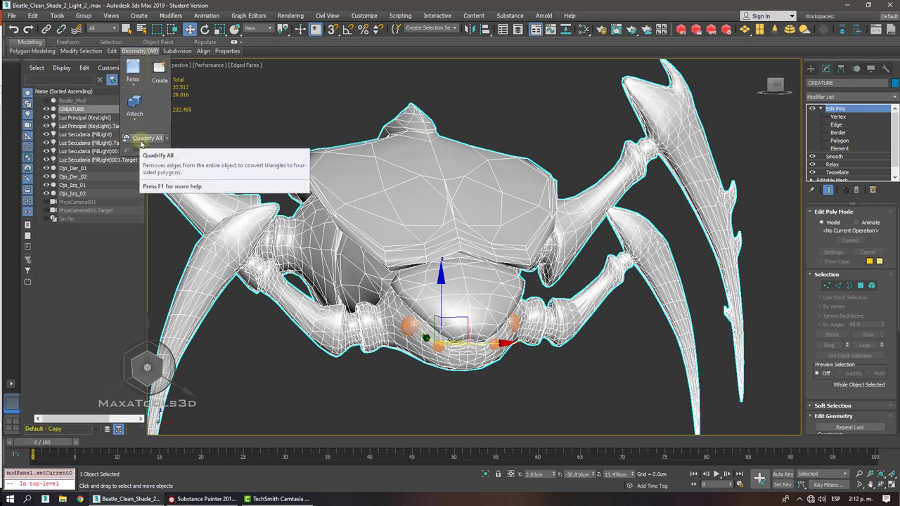
scroll(436, 267, "up", 6)
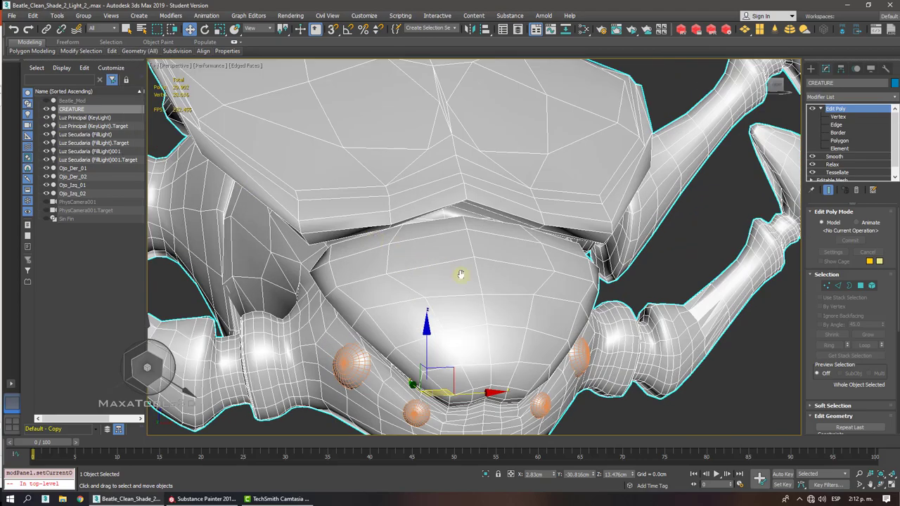
middle_click_drag(461, 275, 461, 275)
key("ctrl+z")
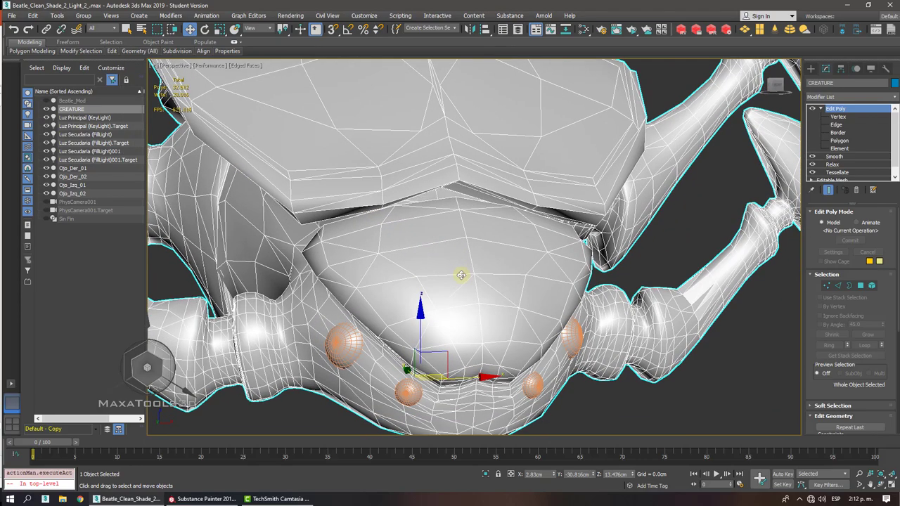
key("ctrl+y")
scroll(461, 275, "down", 3)
middle_click_drag(461, 275, 460, 275, "alt")
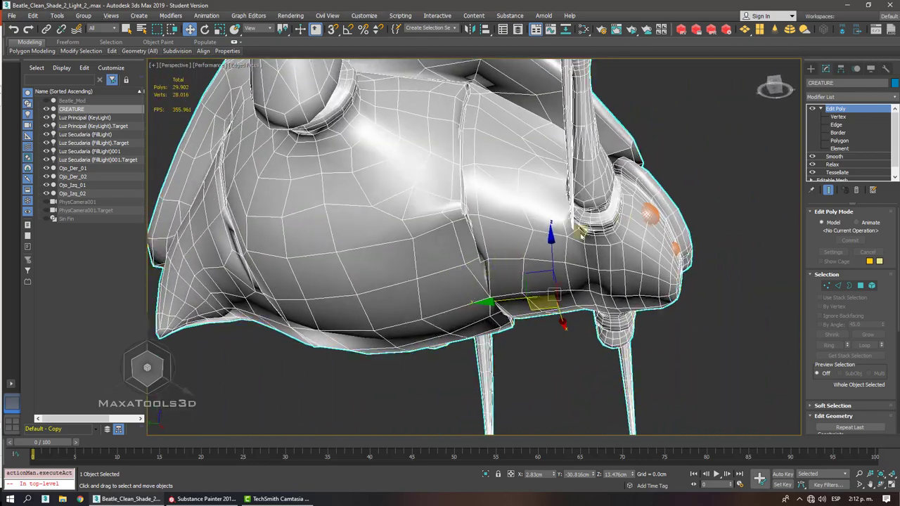
- Return to the Polygon level and select the non-quad polygons remaining in the quadrified mesh
left_click(838, 141)
key("ctrl+a")
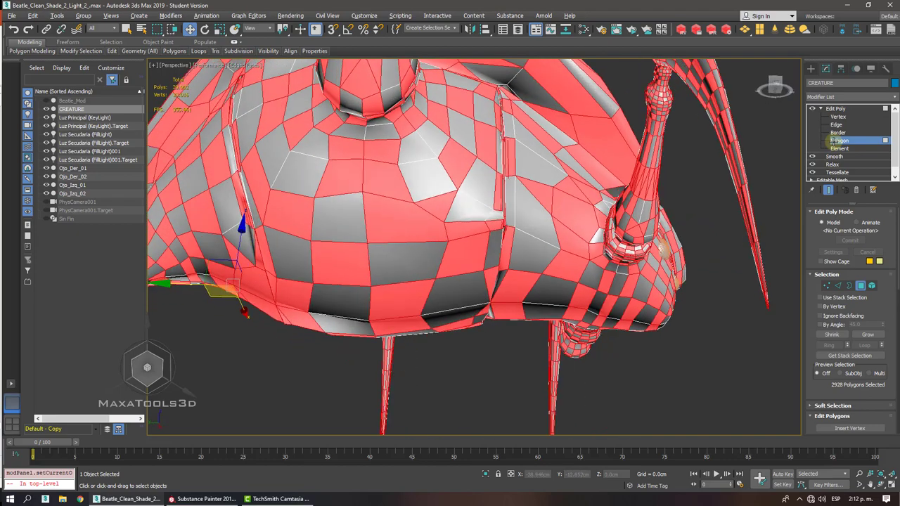
middle_click_drag(507, 120, 473, 94, "alt")
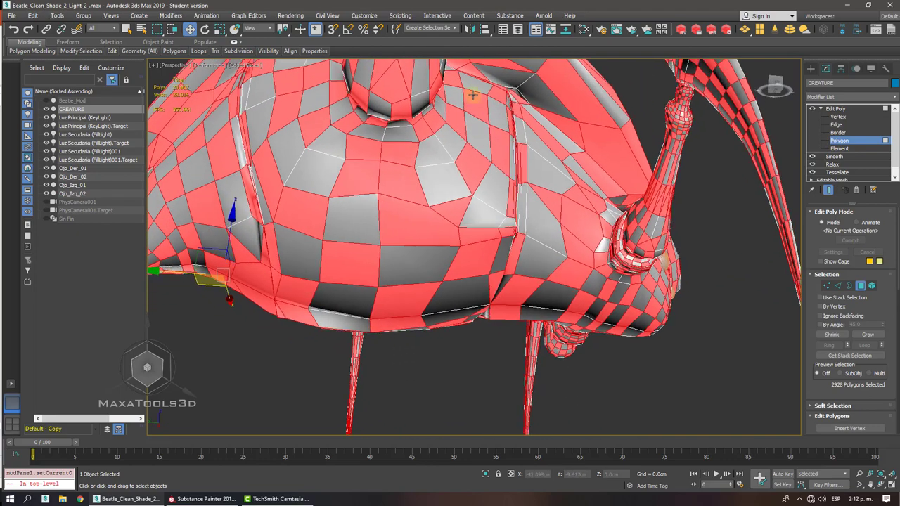
left_click(105, 42)
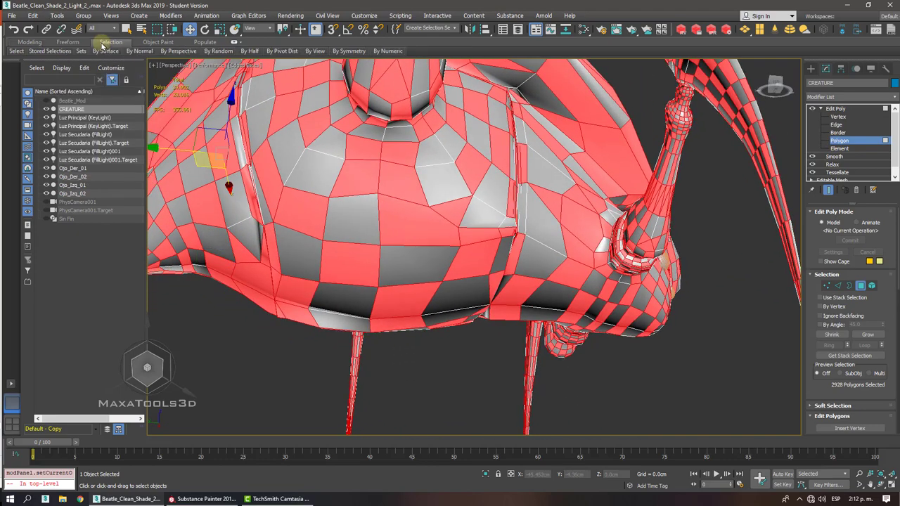
left_click(86, 70)
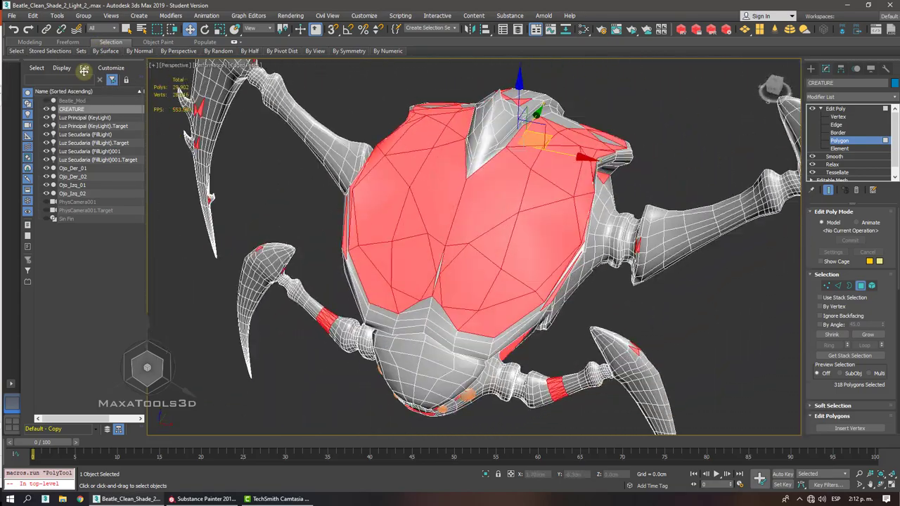
- Examine the selected non-quad polygons on the shell, leg joints and head of the creature
middle_click_drag(366, 223, 490, 288, "alt")
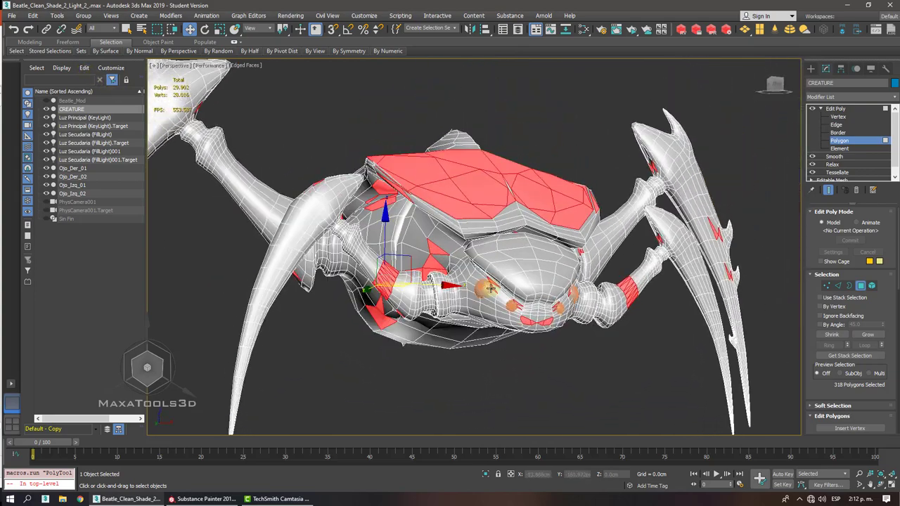
scroll(491, 289, "up", 5)
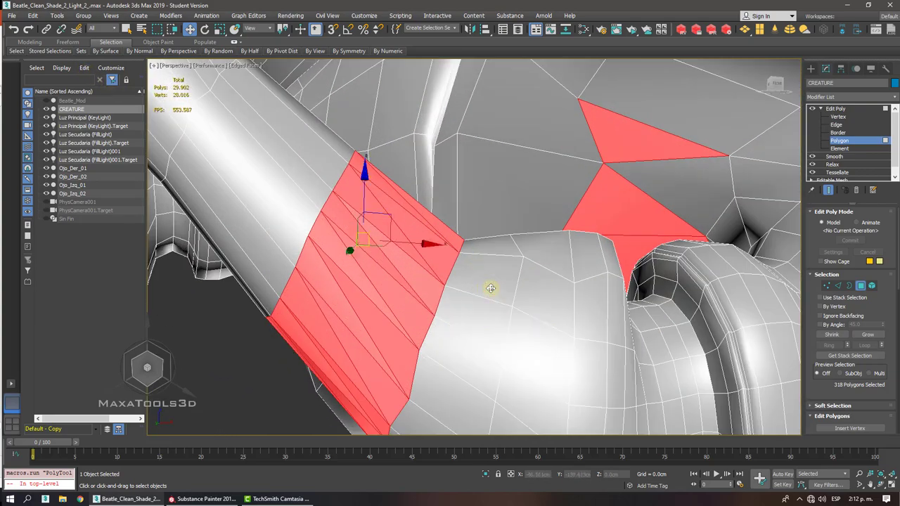
scroll(491, 289, "down", 3)
scroll(491, 288, "down", 3)
scroll(491, 288, "up", 1)
middle_click_drag(491, 288, 490, 287, "alt")
scroll(462, 282, "up", 4)
scroll(462, 281, "down", 2)
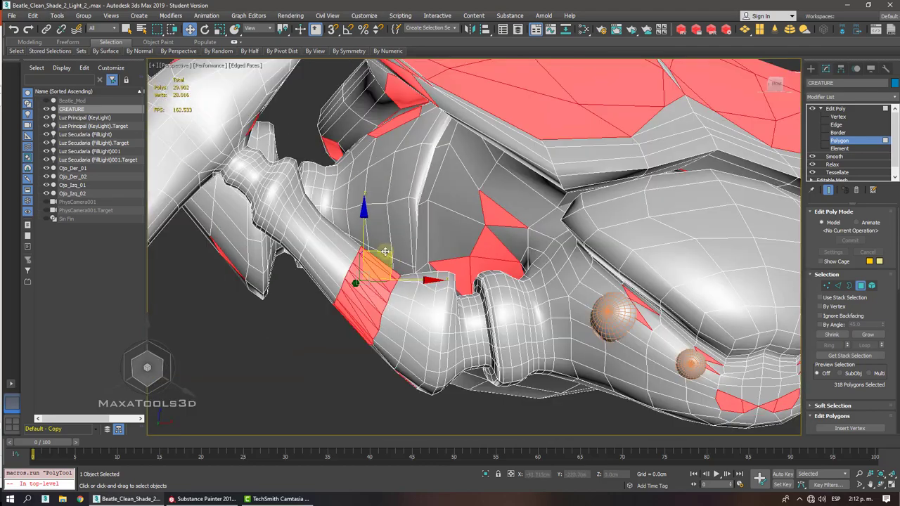
- Try moving the selected non-quad polygons away from the mesh, and select a single polygon on the front leg
left_click_drag(384, 253, 374, 247)
scroll(374, 249, "up", 10)
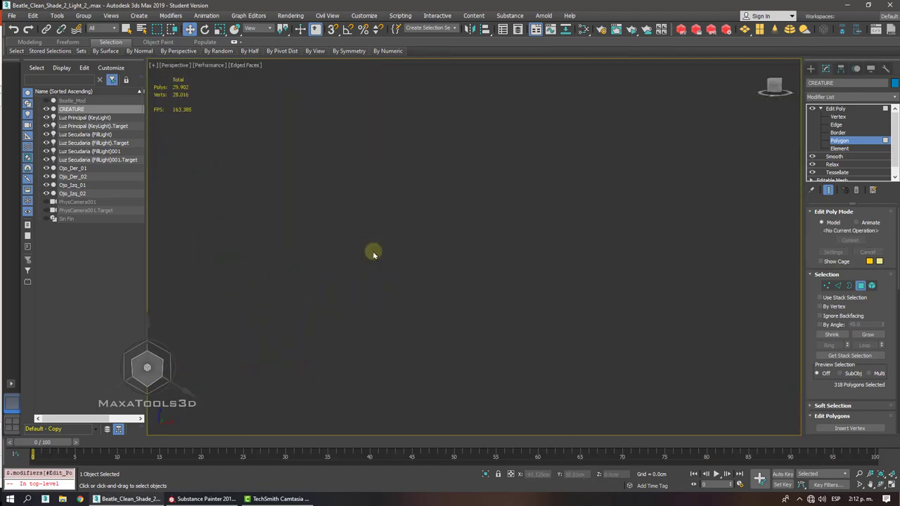
key("z")
scroll(362, 211, "up", 6)
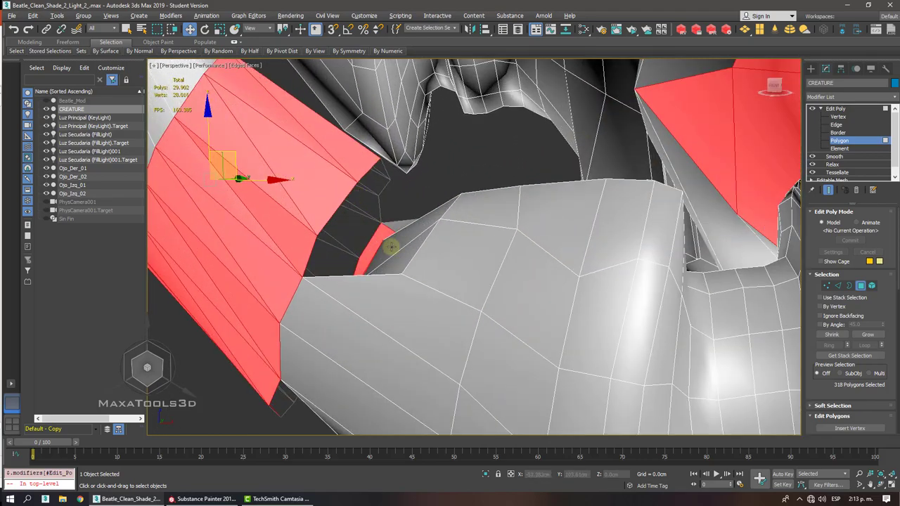
mouse_move(392, 248)
middle_mouse_down("alt")
mouse_move(436, 274)
mouse_move(403, 260)
middle_mouse_up("alt")
left_click(402, 262)
scroll(402, 262, "down", 6)
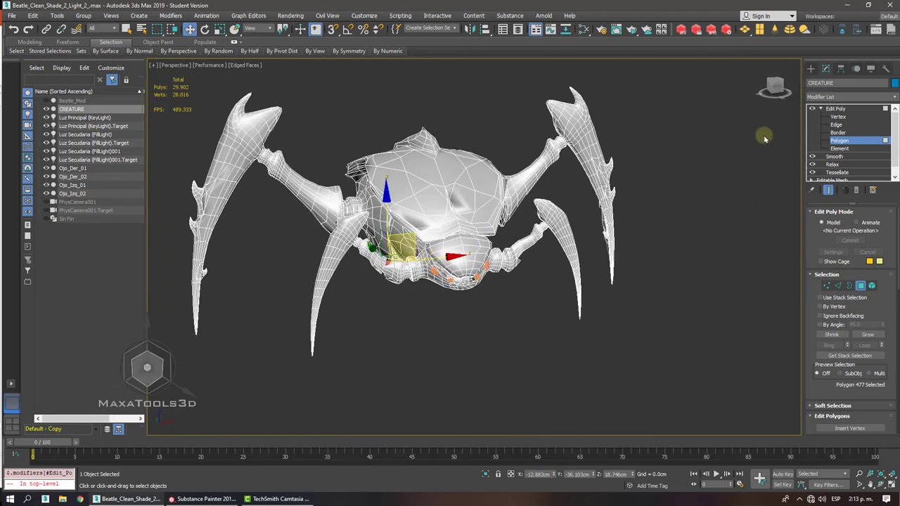
- Delete the CREATURE mesh, and unhide and select Beatle_Mod to examine its topology
left_click(836, 109)
key("Delete")
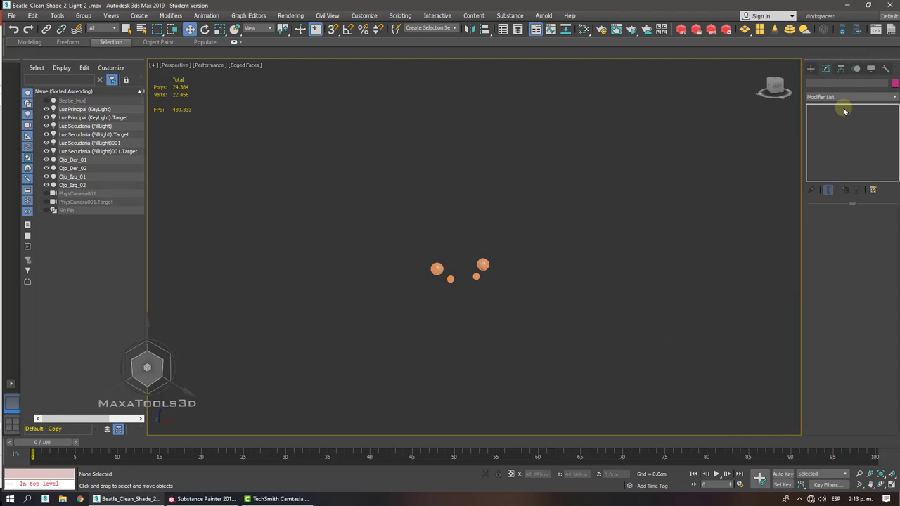
left_click(46, 100)
left_click(477, 241)
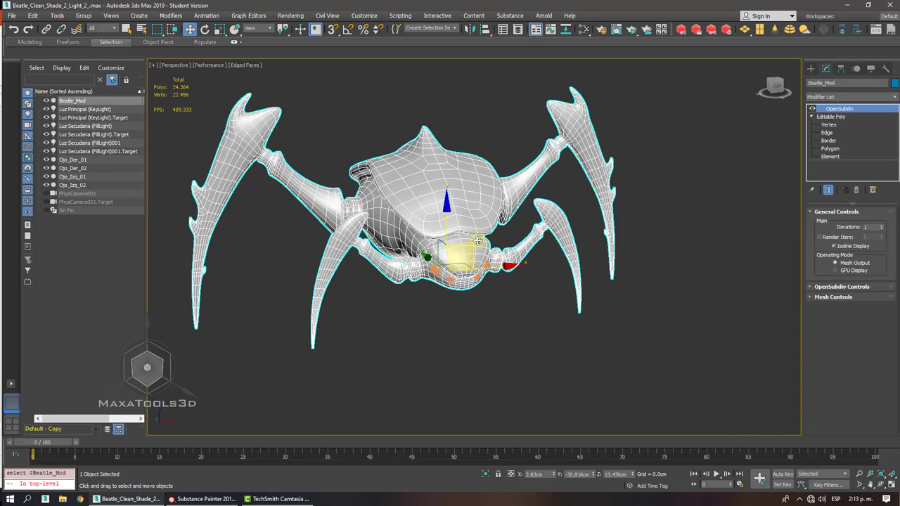
middle_click_drag(477, 241, 478, 241, "alt")
scroll(478, 242, "up", 5)
scroll(477, 241, "down", 8)
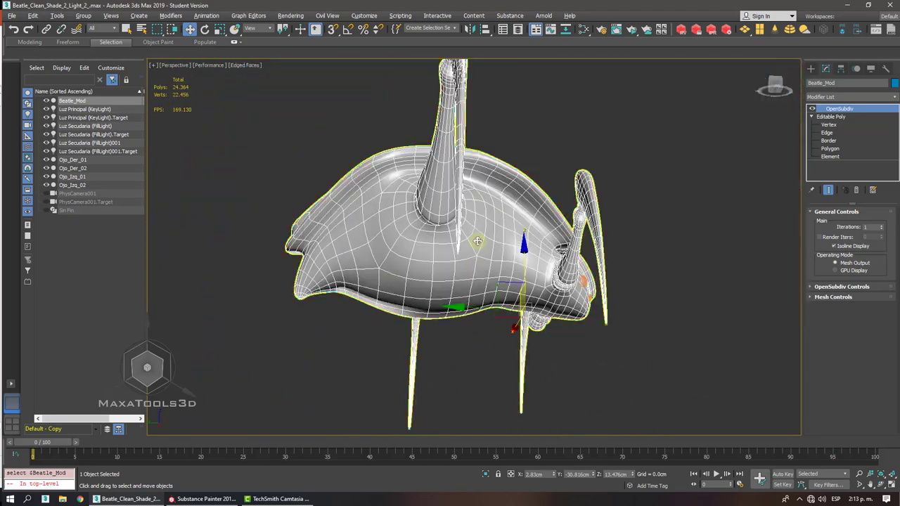
- Toggle the OpenSubdiv modifier's effect and hide the edges to examine the smoothed shell and head of Beatle_Mod
middle_click_drag(477, 242, 499, 239, "alt")
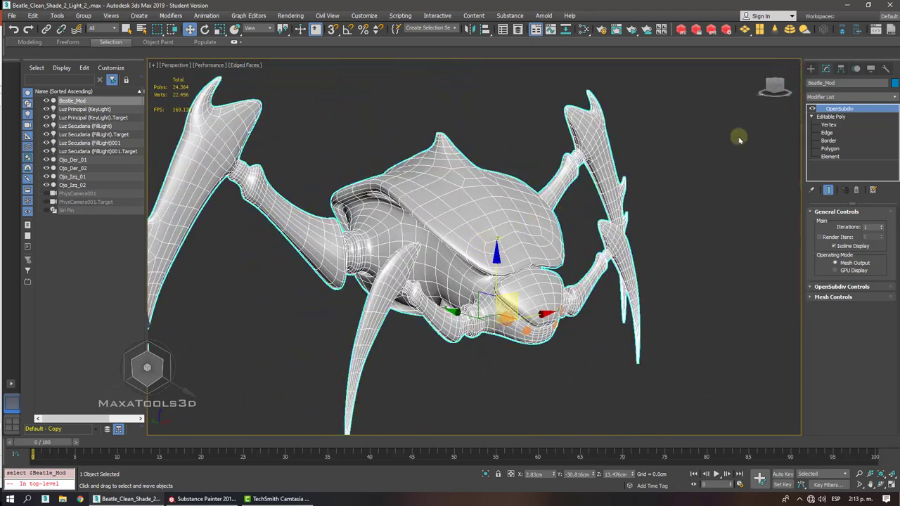
left_click(813, 109)
left_click(814, 109)
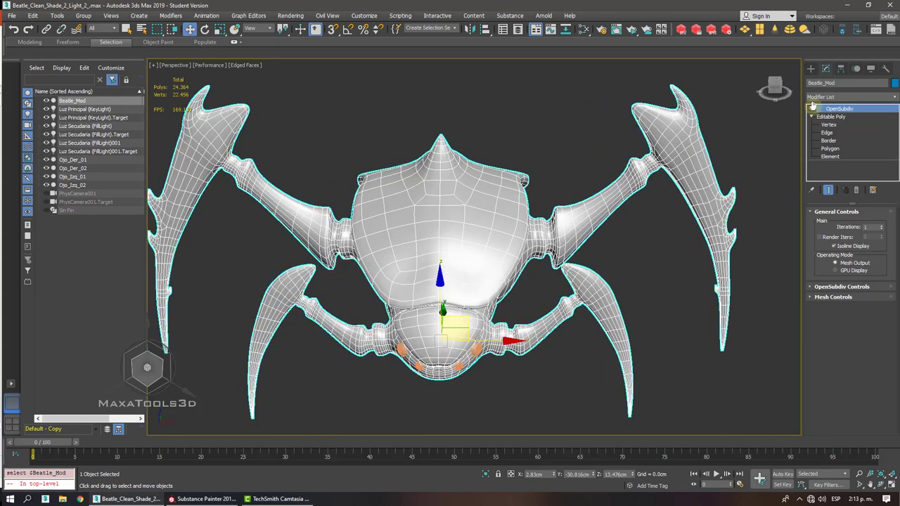
key("F4")
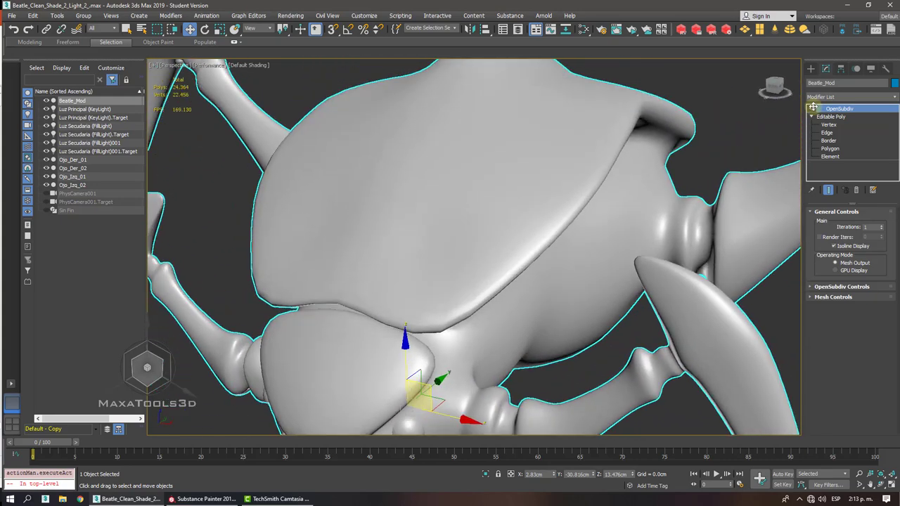
scroll(840, 119, "down", 2)
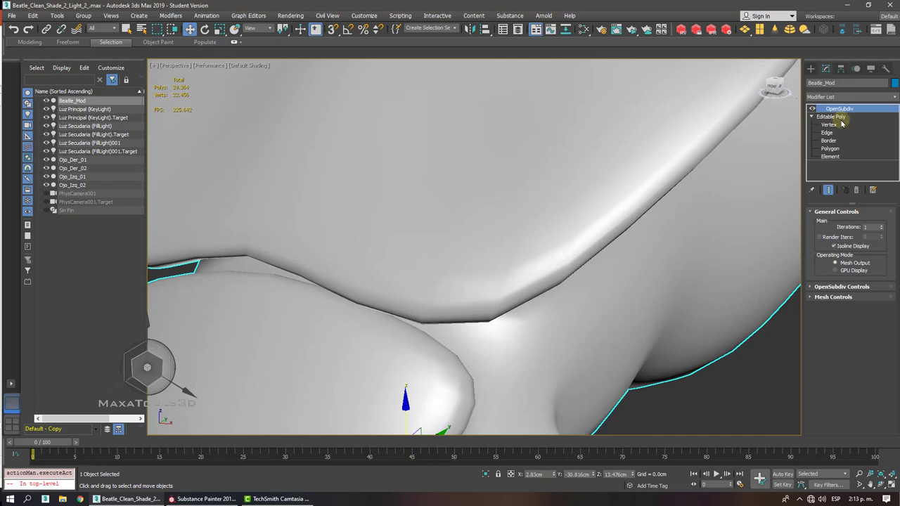
key("shift+z")
key("shift+z")
key("shift+z")
key("shift+z")
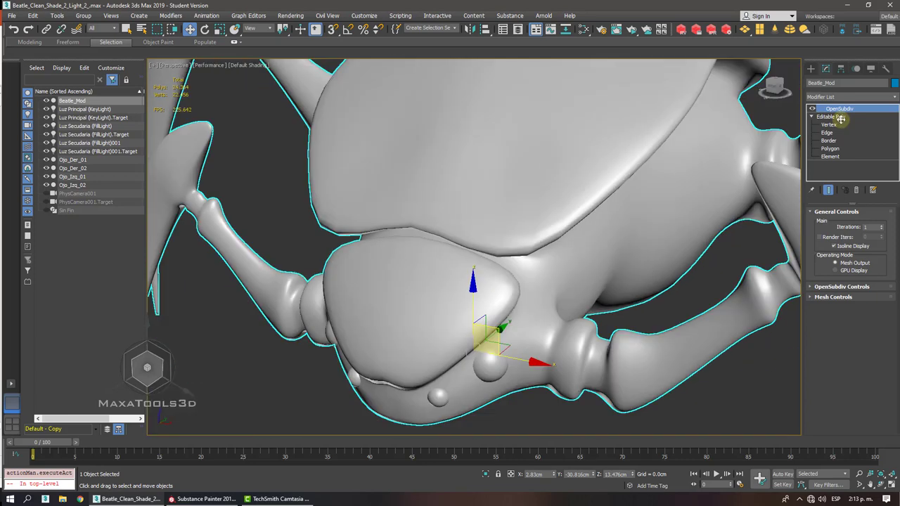
- Turn off Isoline Display and set the OpenSubdiv iterations to 3, and view the denser mesh with and without edges
key("F4")
key("shift+z")
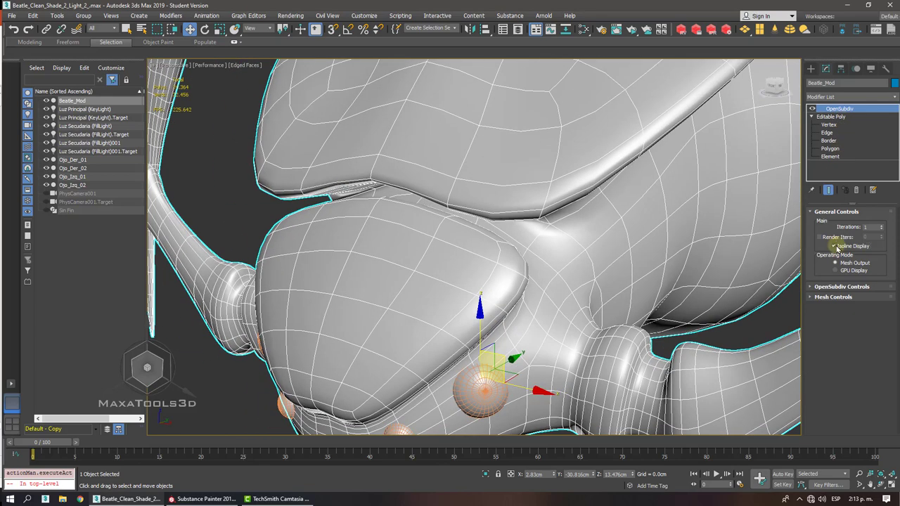
left_click(836, 247)
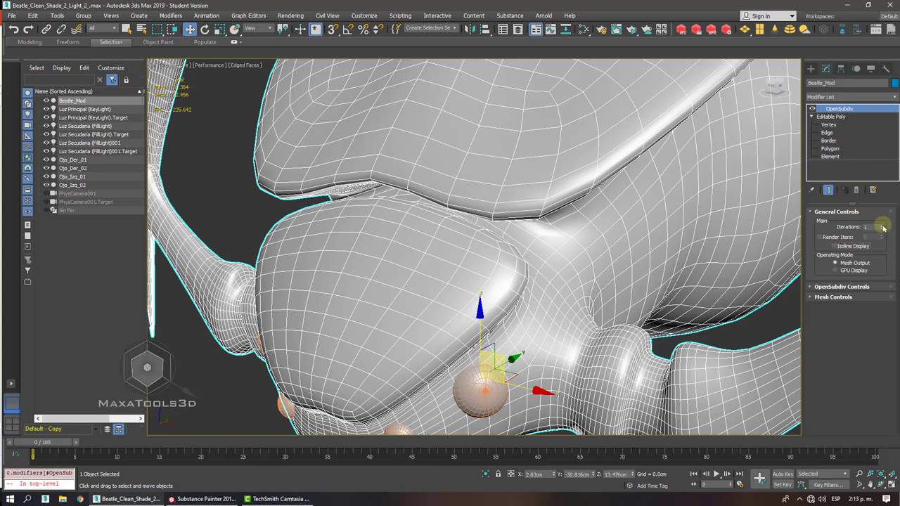
left_click(883, 226)
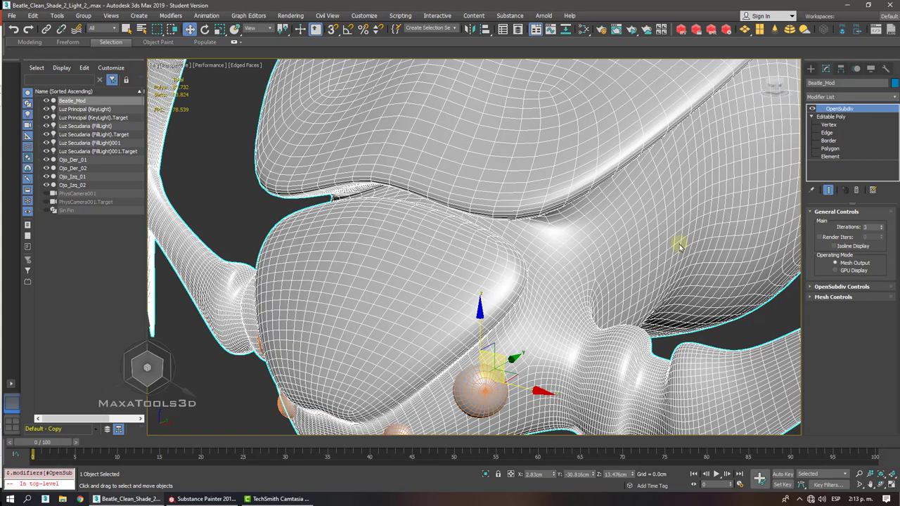
scroll(672, 246, "down", 10)
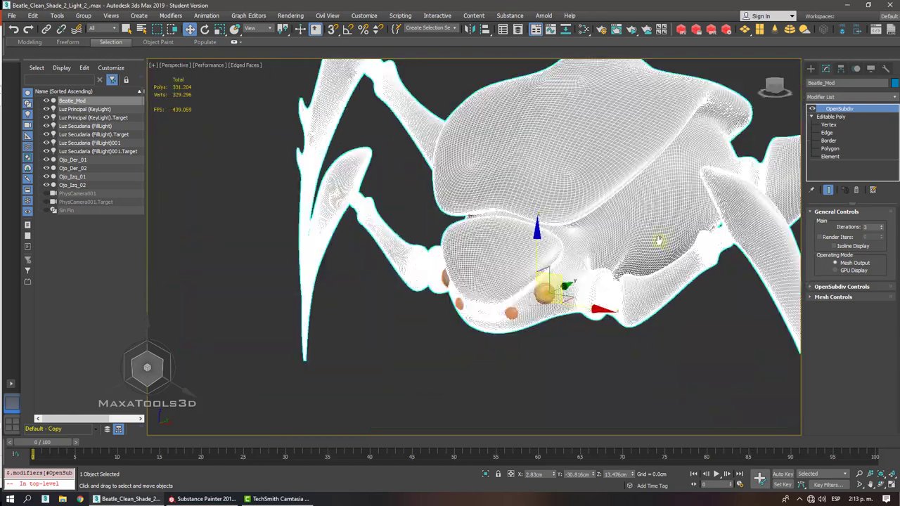
key("F4")
mouse_move(614, 229)
middle_mouse_down("alt")
mouse_move(541, 232)
mouse_move(614, 230)
mouse_move(590, 225)
mouse_move(598, 211)
mouse_move(614, 229)
middle_mouse_up("alt")
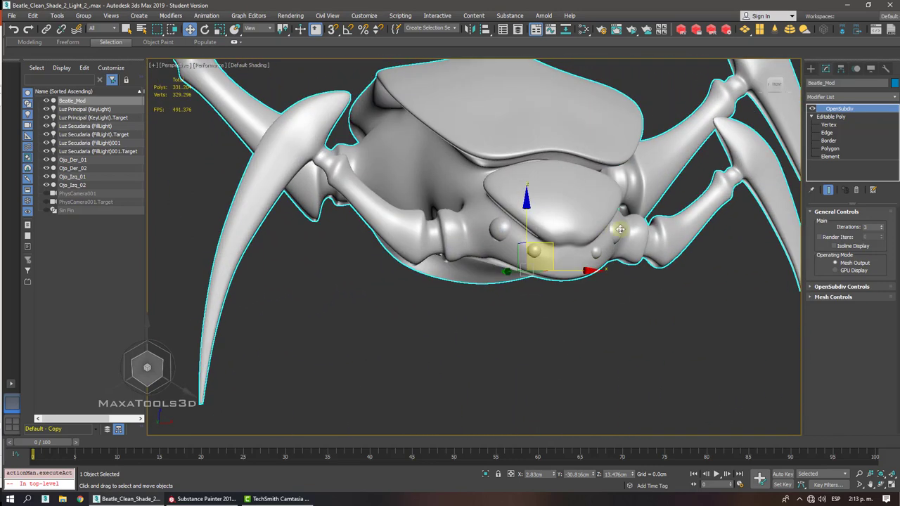
- Set the OpenSubdiv iterations to 1 and delete the modifier from Beatle_Mod
left_click(881, 230)
left_click(881, 230)
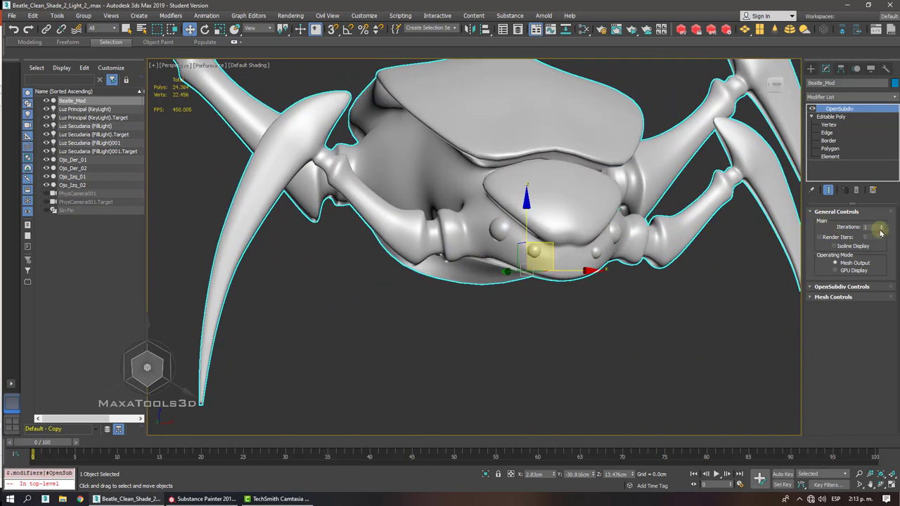
left_click(858, 190)
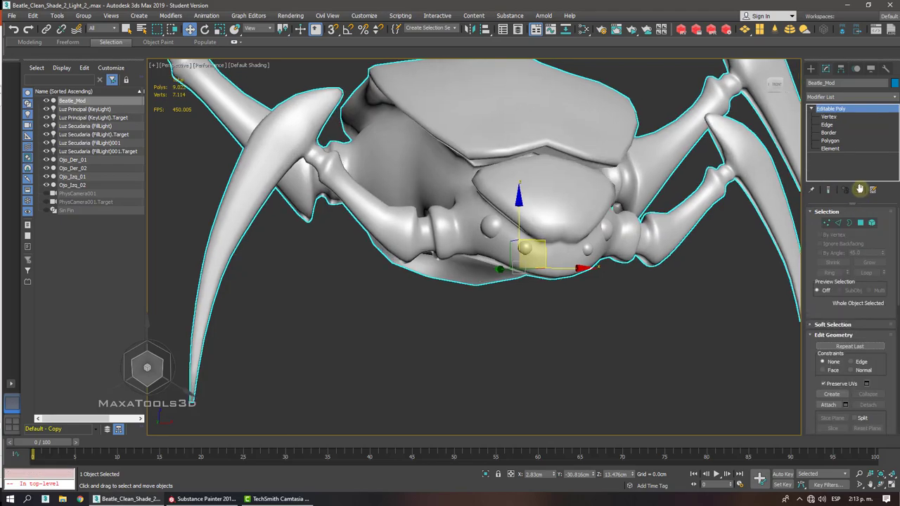
- Turn on edged faces and examine the base mesh topology of Beatle_Mod from the front and side
key("F4")
key("z")
scroll(859, 189, "up", 4)
middle_click_drag(859, 189, 860, 189, "alt")
scroll(860, 190, "down", 4)
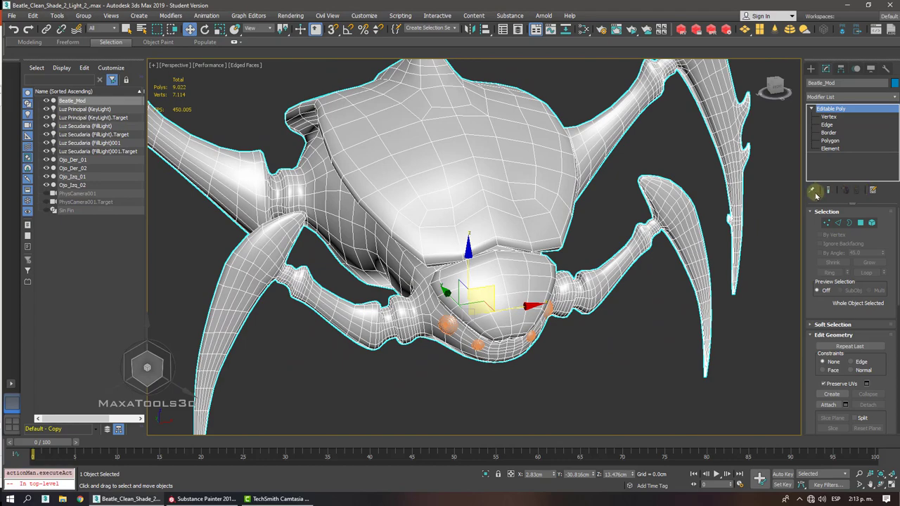
middle_click_drag(509, 213, 447, 219, "alt")
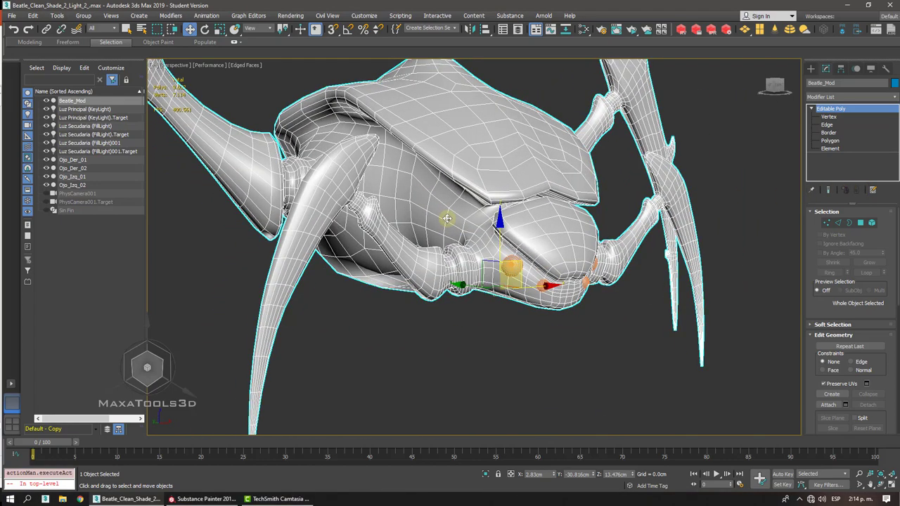
- Show the creation options for Systems, including Bones and Biped, and view the whole creature from several angles
left_click(811, 68)
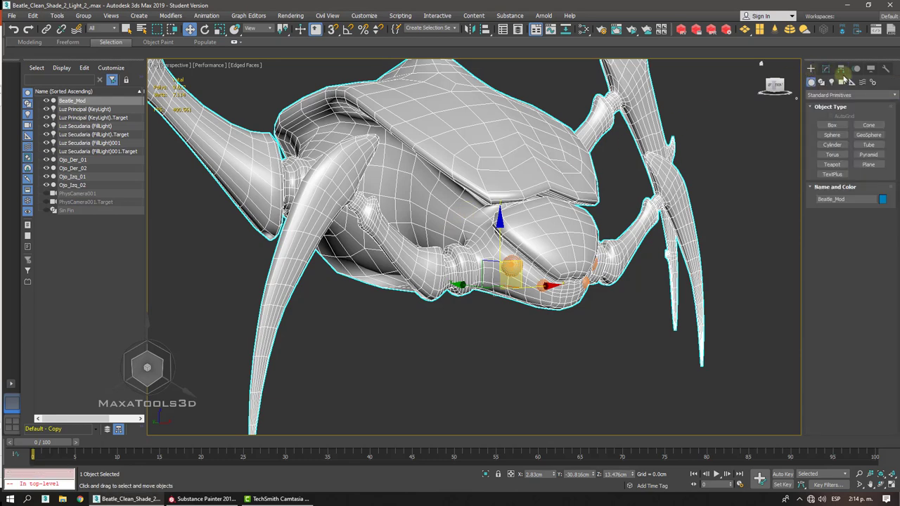
left_click(872, 82)
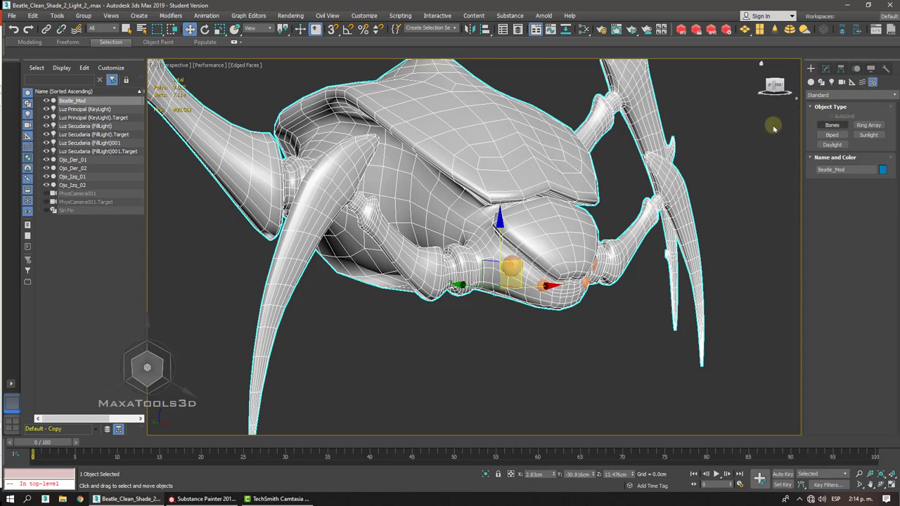
scroll(444, 261, "down", 5)
middle_click_drag(492, 262, 459, 263, "alt")
scroll(460, 263, "up", 2)
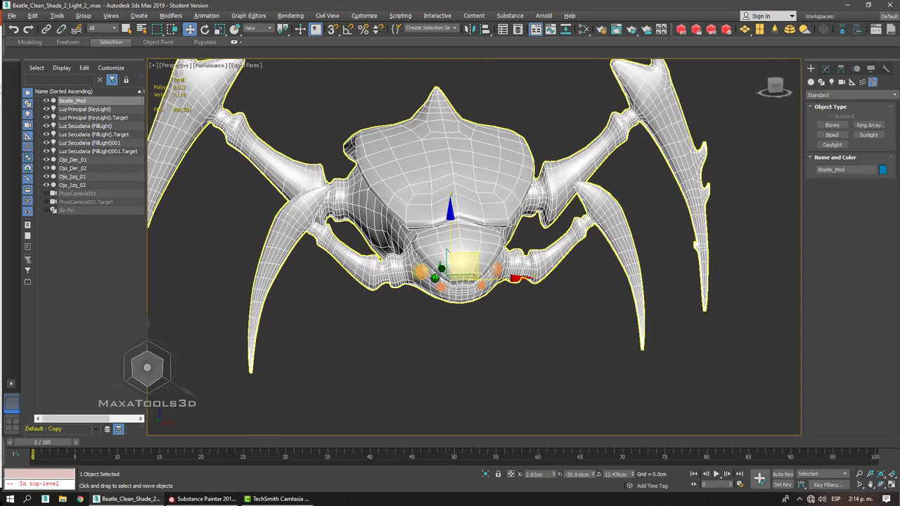
middle_click_drag(570, 271, 509, 265, "alt")
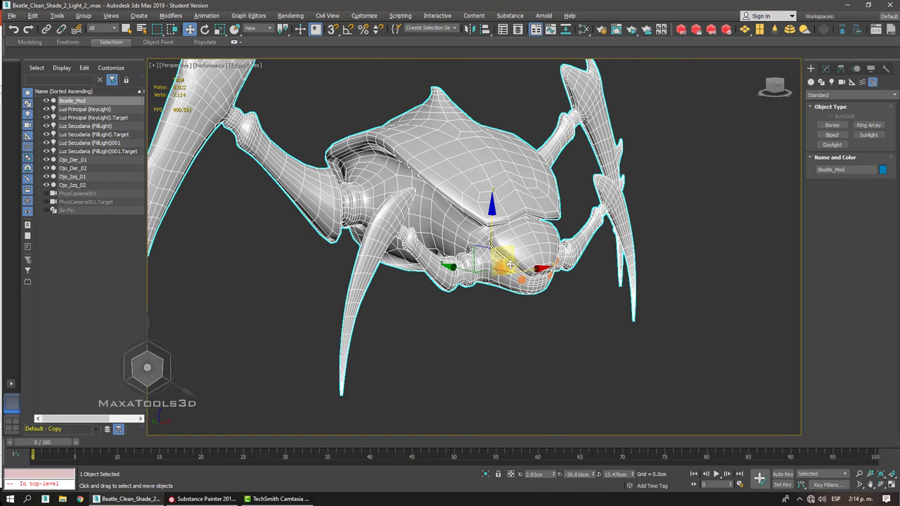
scroll(509, 265, "down", 5)
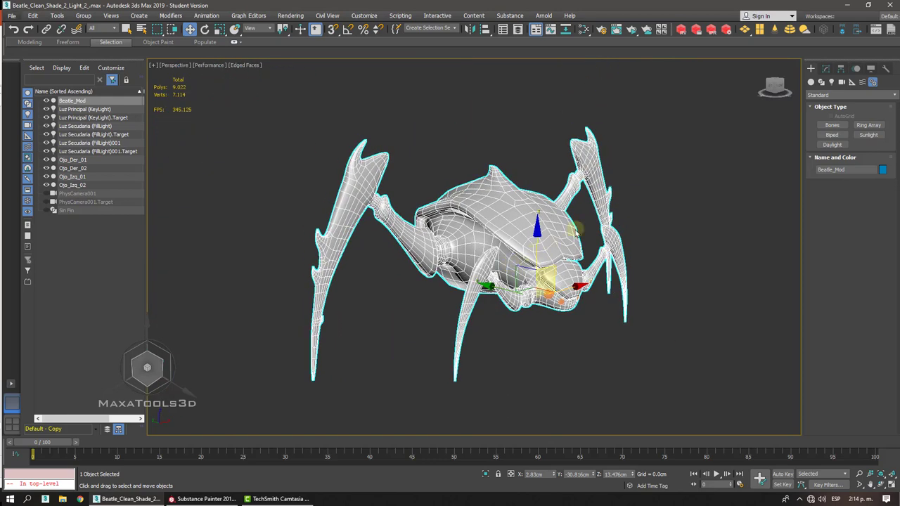
- Show the scene's lights and unhide the Sin Fin backdrop, and clear the object selection
left_click(870, 68)
left_click(830, 180)
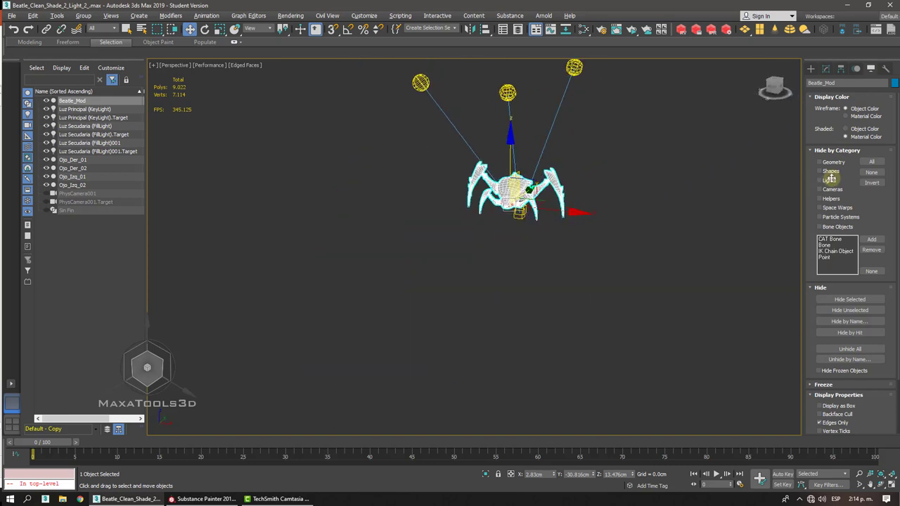
left_click(46, 211)
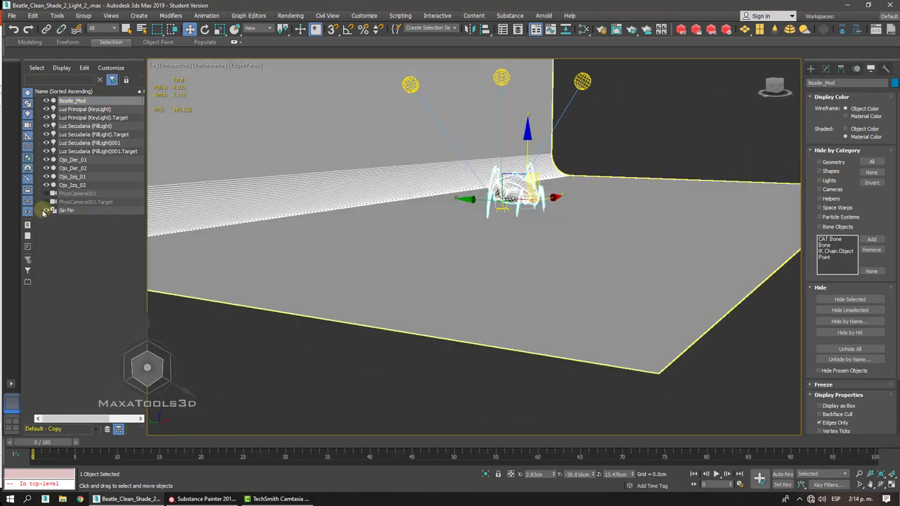
key("ctrl+d")
middle_click_drag(501, 247, 393, 247, "alt")
scroll(492, 211, "up", 6)
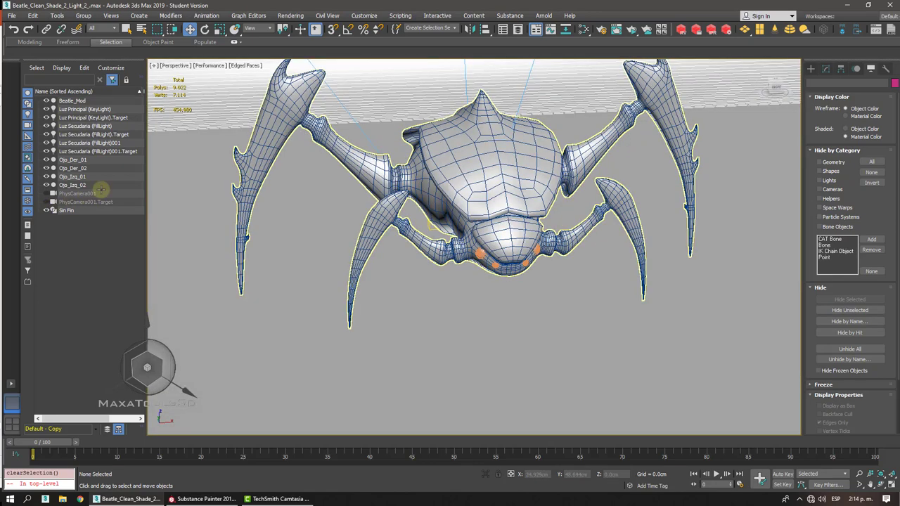
- Open the Slate Material Editor at full size and separate the overlapping Map #22 and Map #23 bitmap nodes
left_click(583, 28)
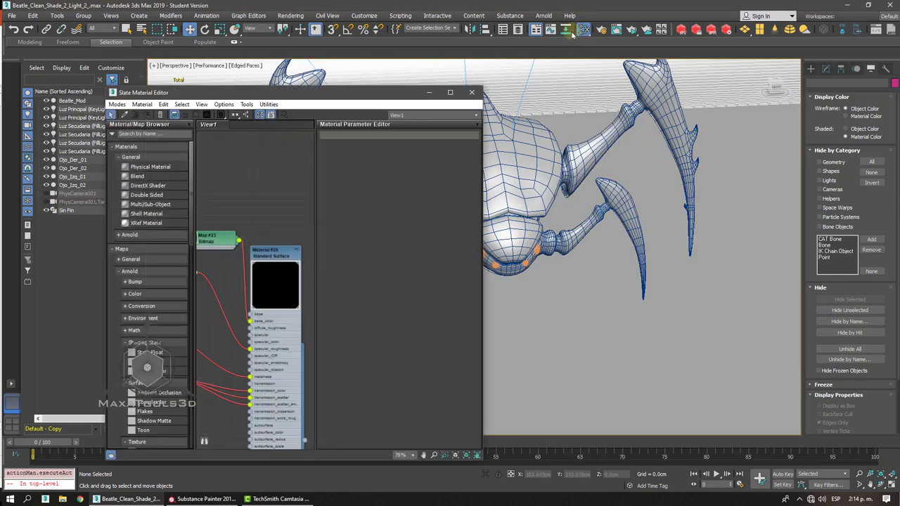
left_click(449, 93)
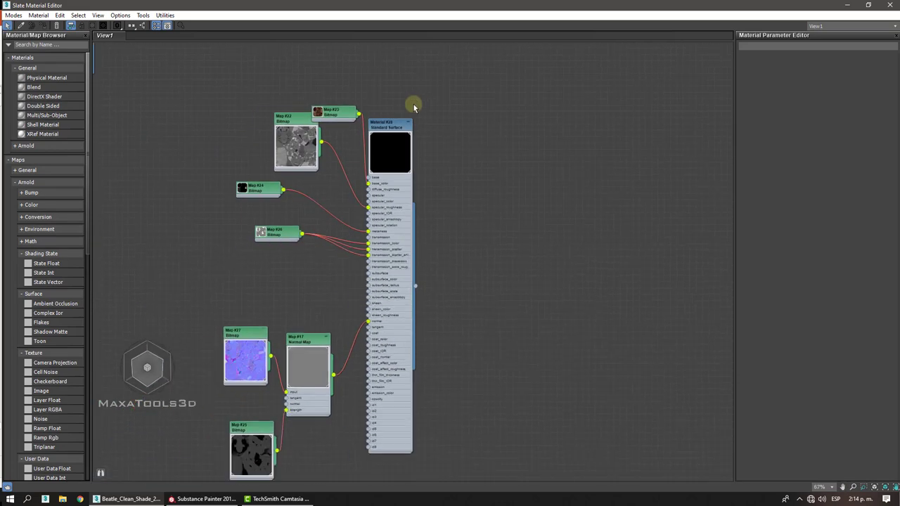
left_click_drag(343, 129, 332, 160)
left_click_drag(374, 99, 341, 86)
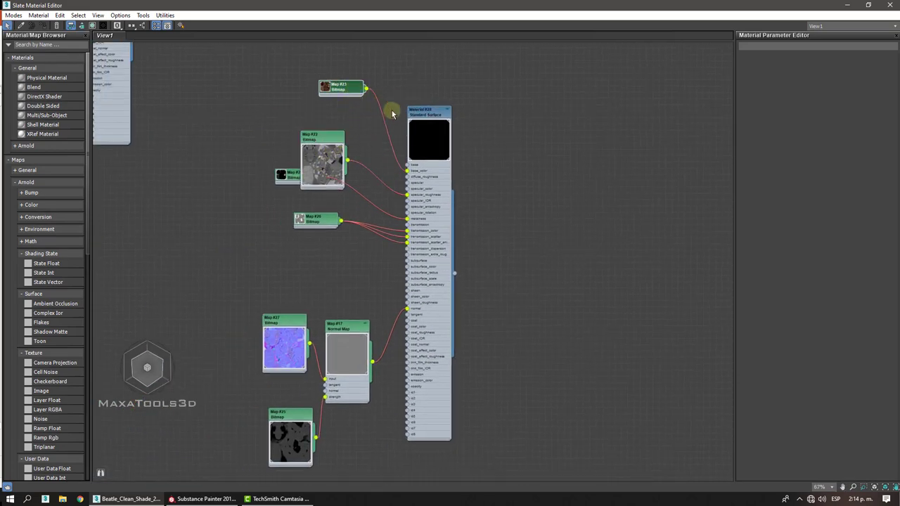
- Open a preview window for Material #28, enlarge it and place it beside the material node
right_click(431, 133)
left_click(472, 178)
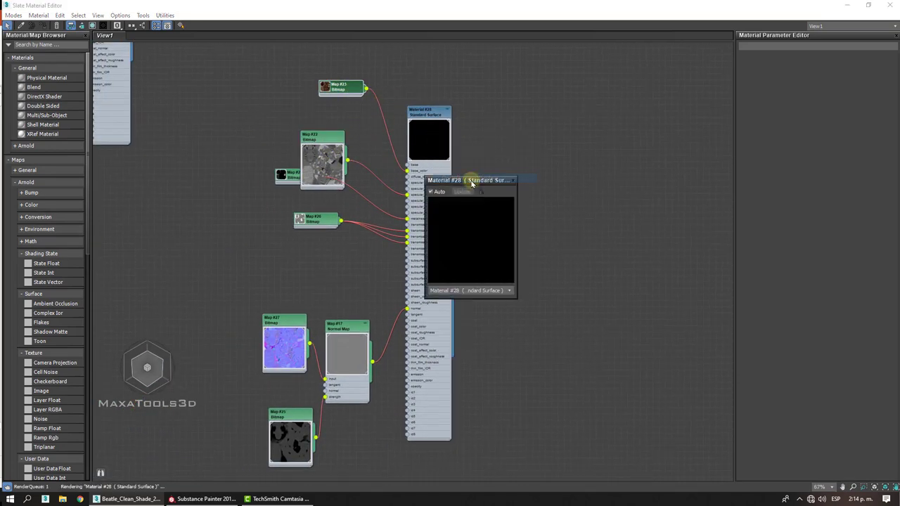
left_click_drag(511, 296, 529, 353)
left_click_drag(482, 181, 538, 127)
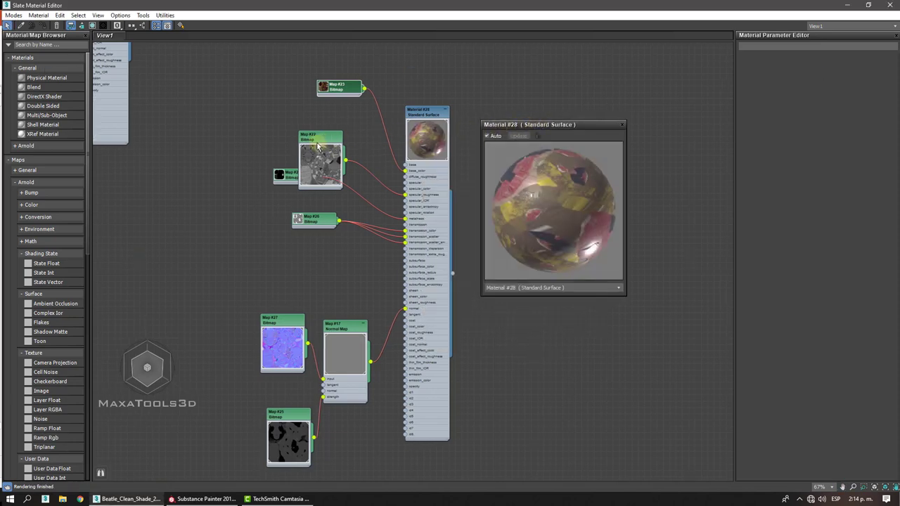
- Spread out the Map #22 and Map #24 nodes so they do not overlap, and reposition the material preview window
left_click_drag(318, 152, 318, 123)
left_click_drag(295, 177, 280, 198)
left_click_drag(308, 137, 296, 139)
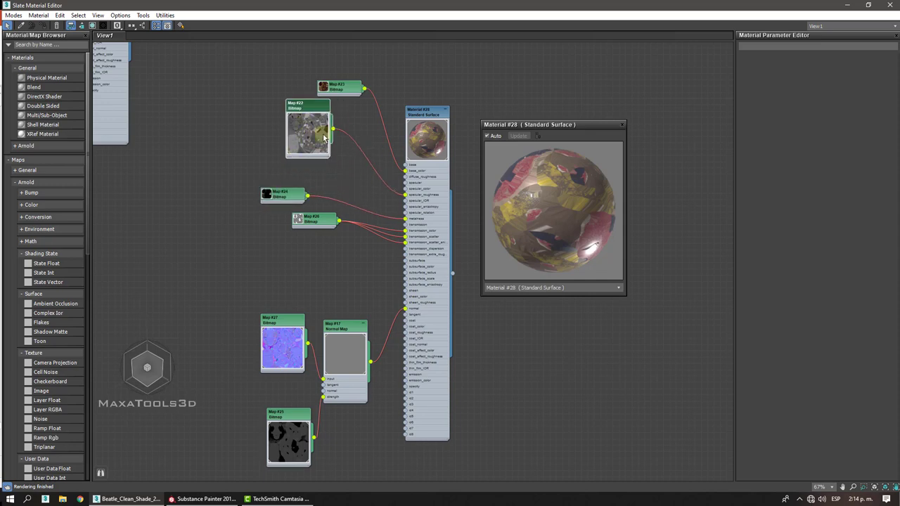
mouse_move(550, 126)
left_mouse_down()
mouse_move(518, 105)
mouse_move(542, 118)
left_mouse_up()
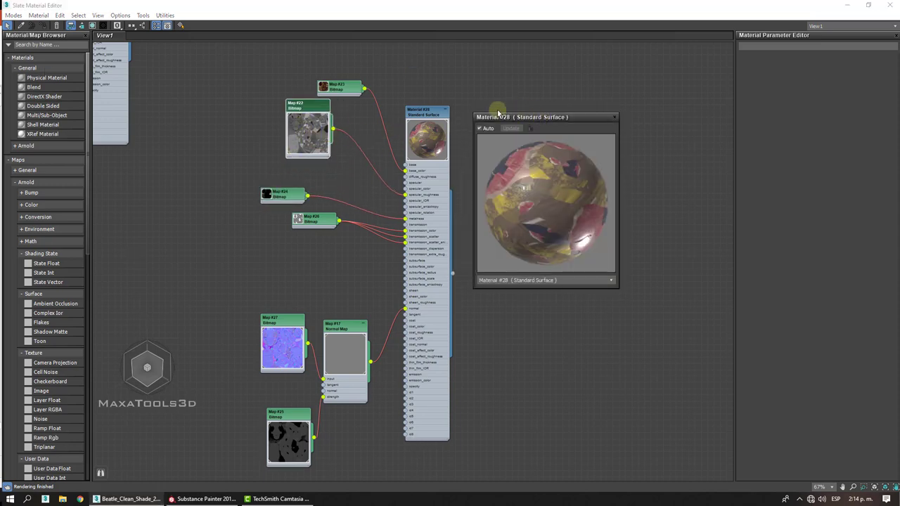
- View the BaseColor image of the Map #23 bitmap, close it and minimize the material editor
double_click(343, 92)
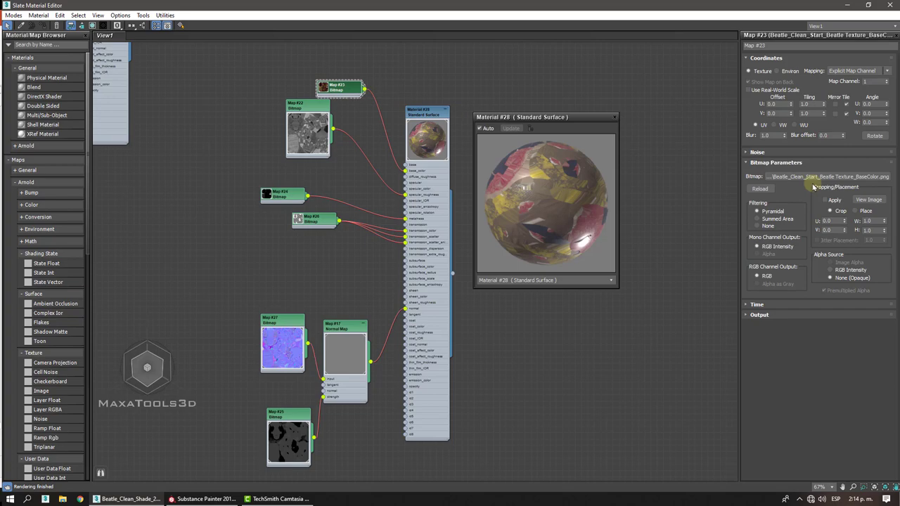
left_click(871, 199)
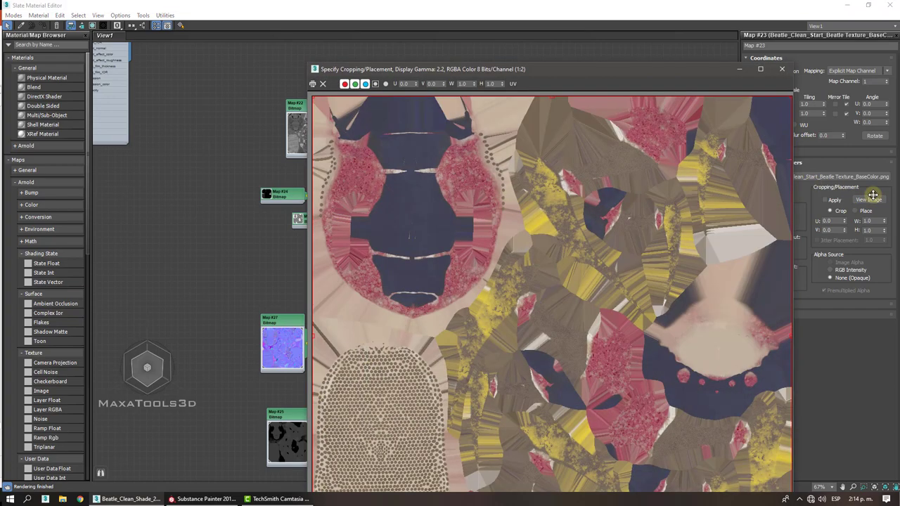
left_click(781, 70)
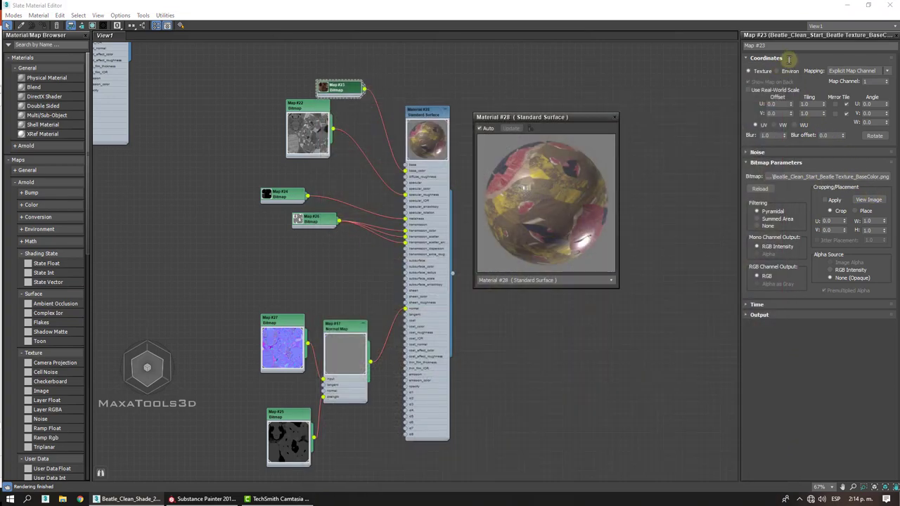
left_click(847, 6)
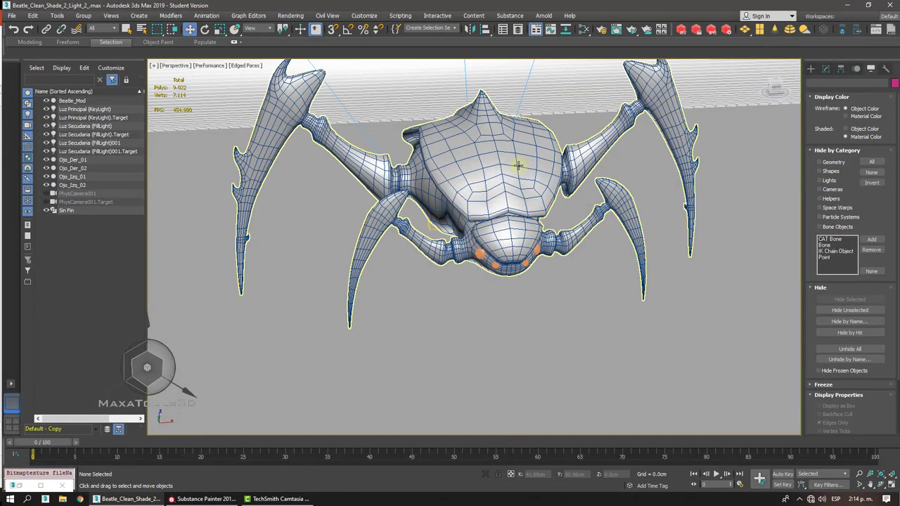
- Add an Unwrap UVW modifier to Beatle_Mod above its Editable Poly
left_click(826, 69)
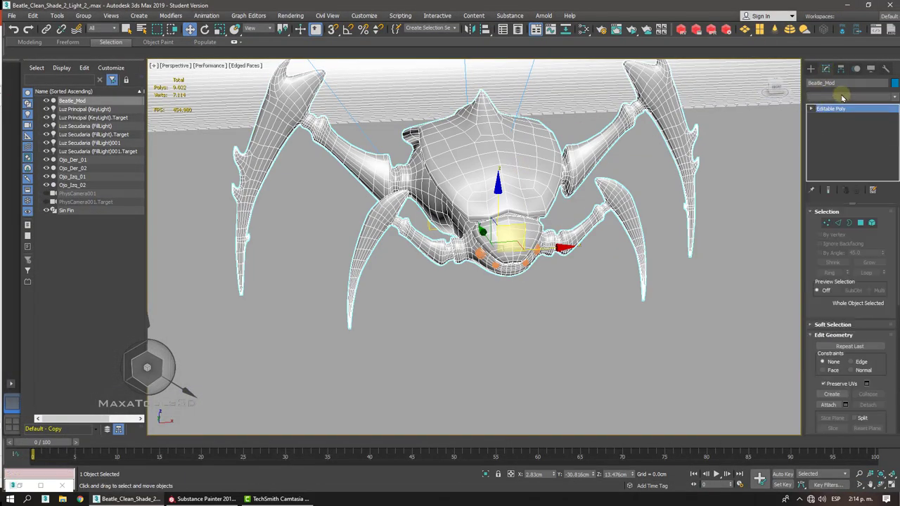
left_click(841, 97)
key("w")
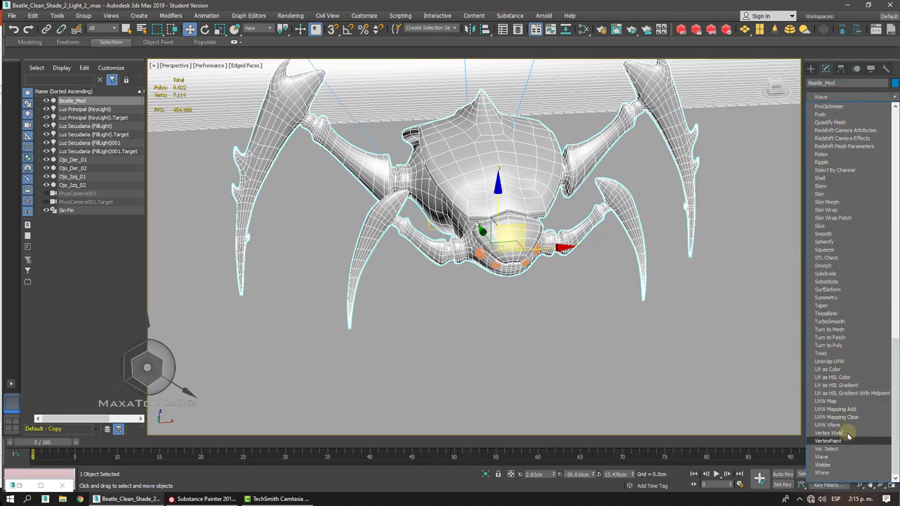
key("Up")
key("Up")
key("Up")
key("Up")
key("Up")
key("Up")
key("Down")
key("Down")
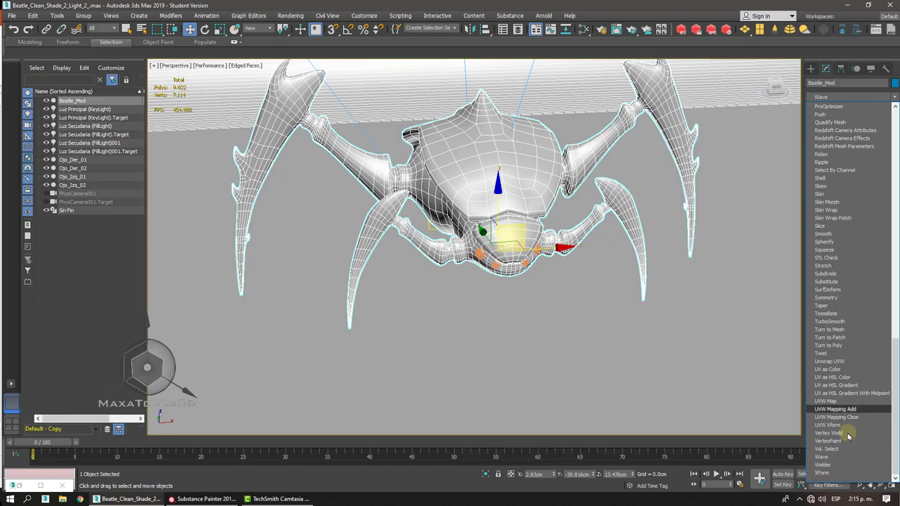
left_click(829, 362)
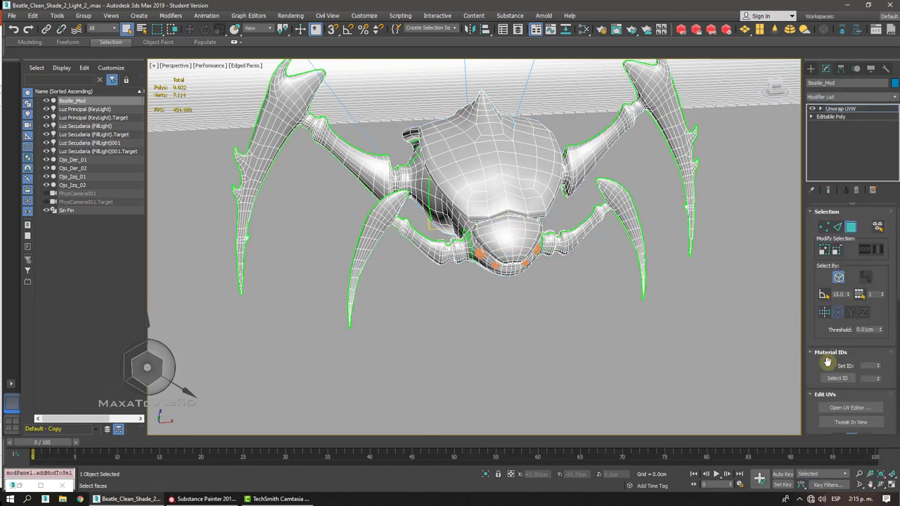
- Open the UV editor for the Unwrap UVW modifier, enlarge its window and place it beside the beetle in the viewport
left_click(849, 408)
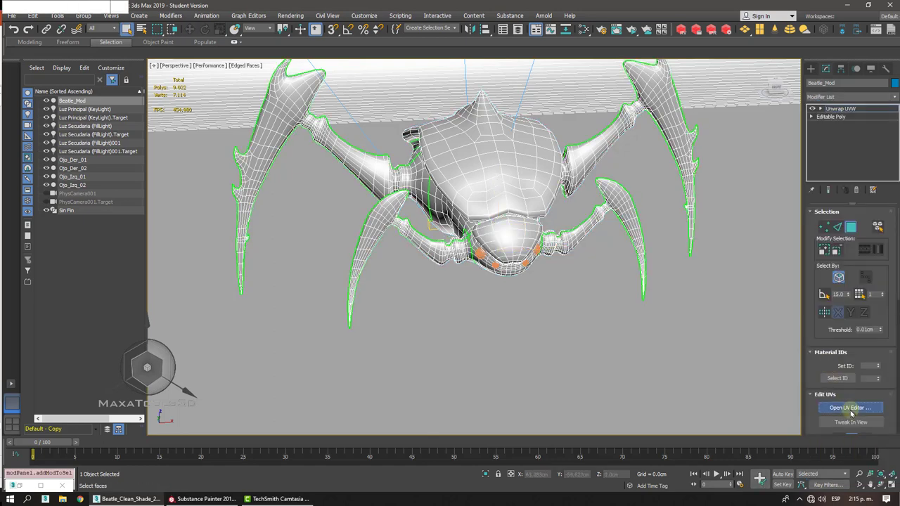
left_click_drag(190, 54, 448, 53)
scroll(383, 204, "up", 5)
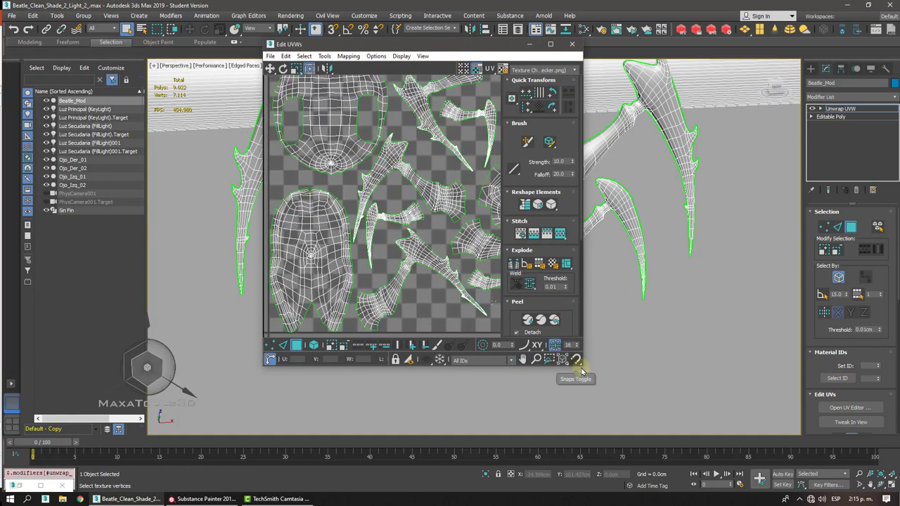
left_click_drag(578, 366, 717, 456)
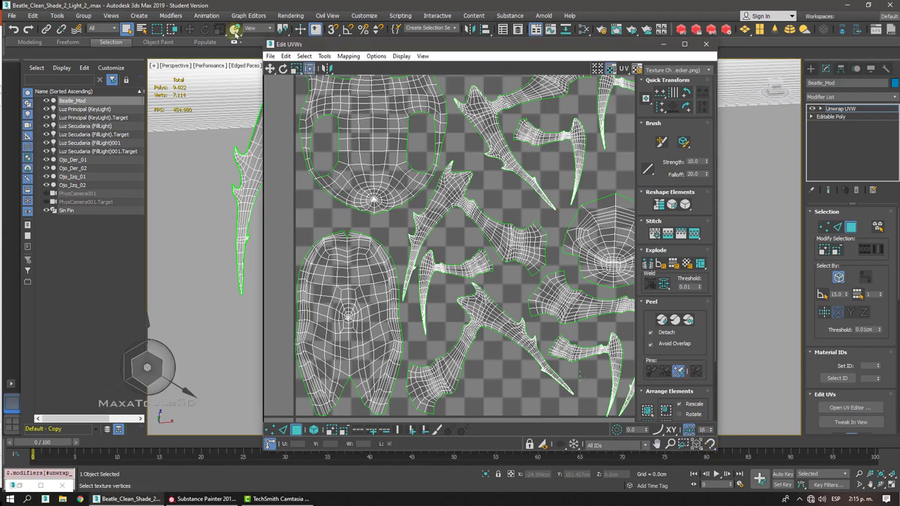
left_click_drag(344, 48, 89, 45)
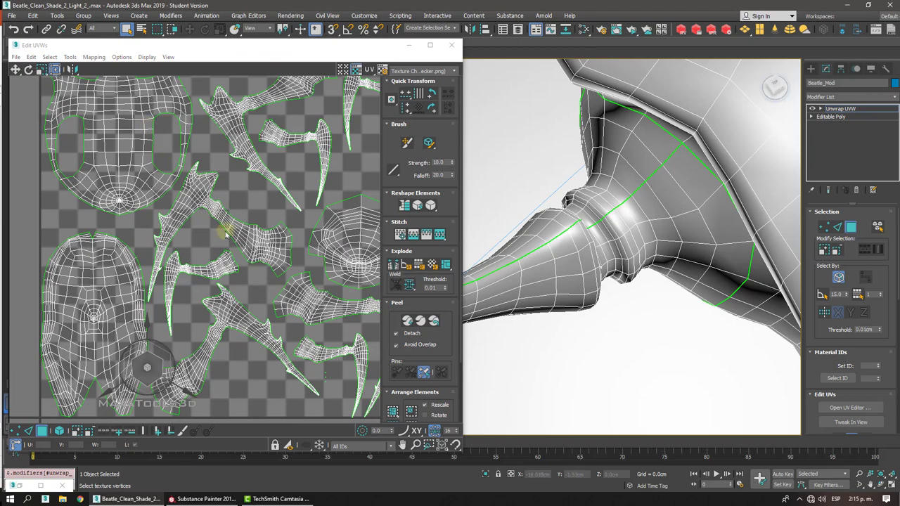
- Show the Map #23 BaseColor texture as the background behind the beetle's UV islands
middle_click_drag(213, 204, 225, 231)
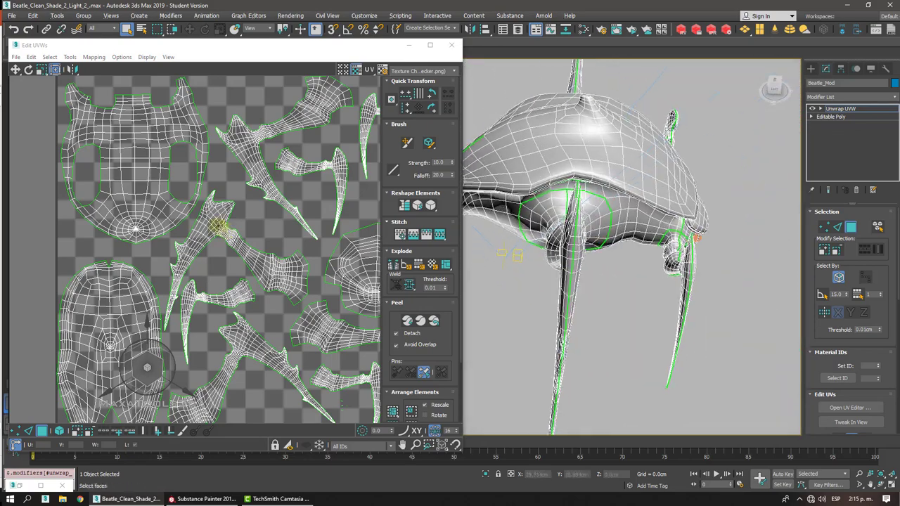
scroll(211, 222, "down", 3)
scroll(202, 216, "down", 1)
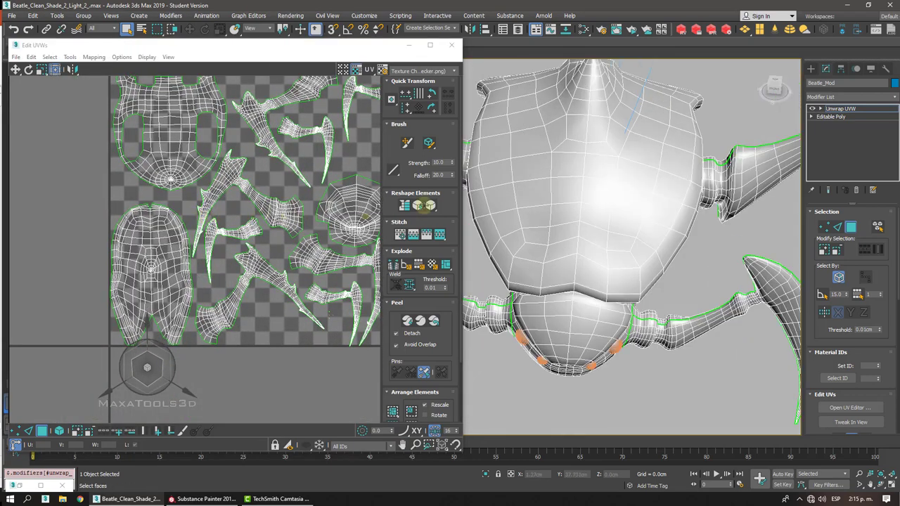
middle_click_drag(593, 197, 593, 197, "alt")
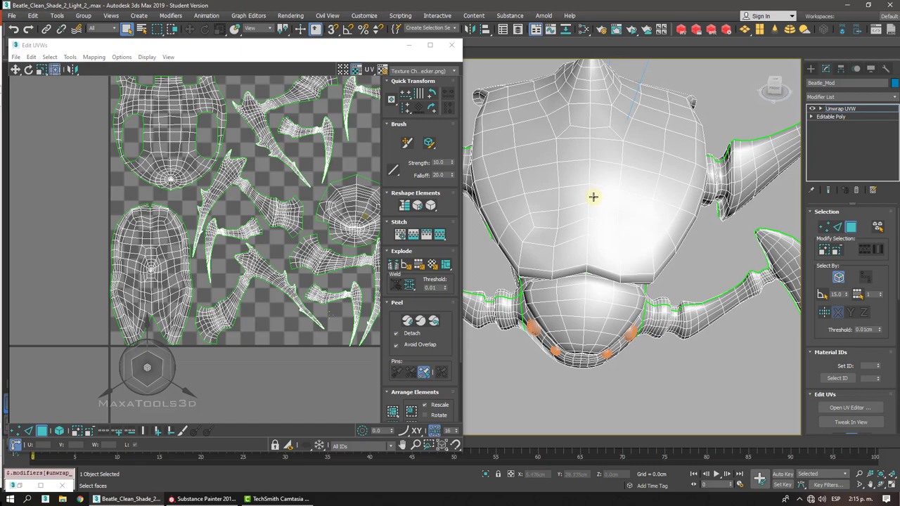
middle_click_drag(593, 197, 262, 242, "alt")
scroll(262, 243, "down", 2)
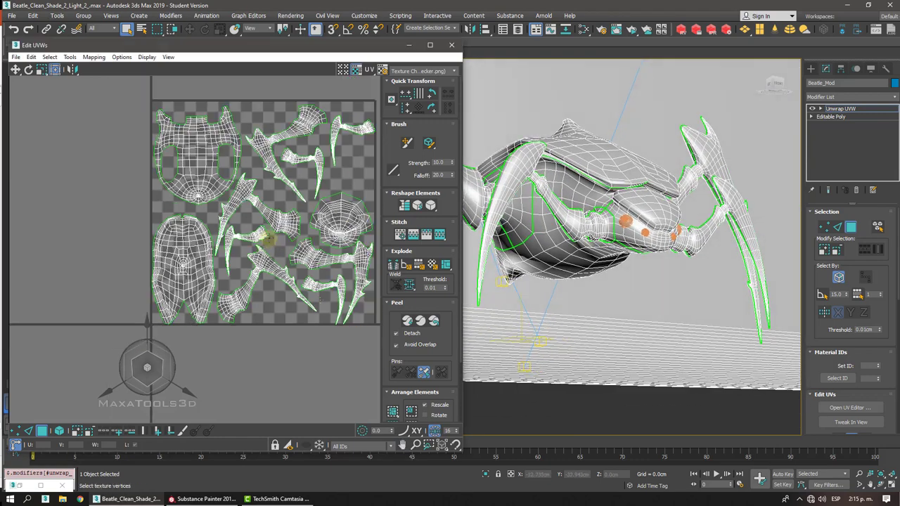
left_click(422, 71)
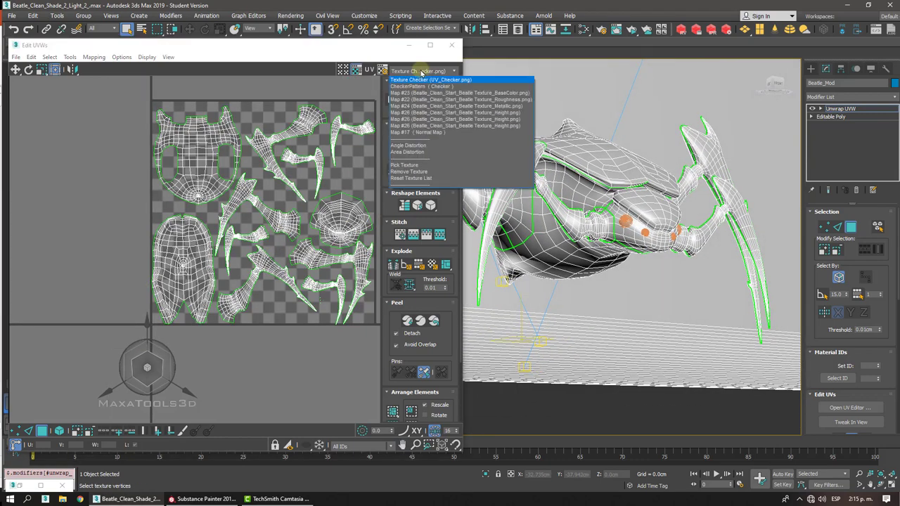
left_click(417, 93)
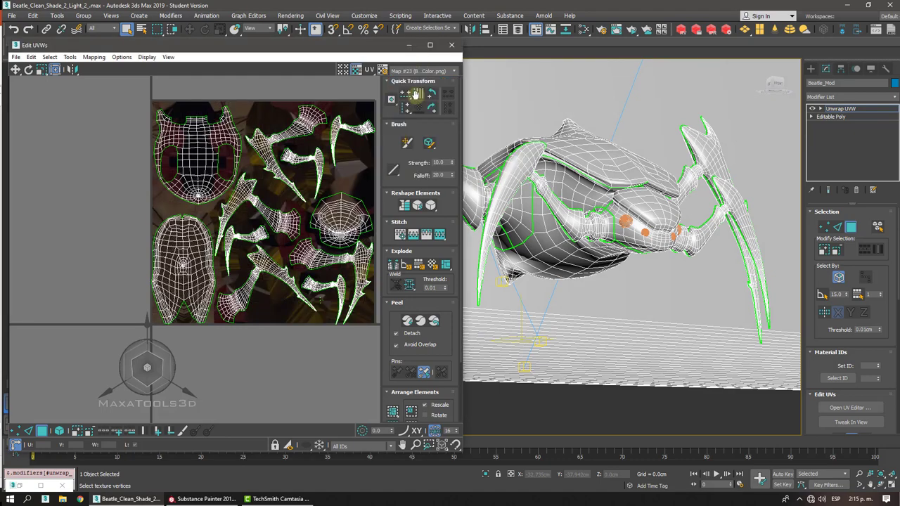
- Examine how the BaseColor texture fits the UV faces around the body island's side openings, then close the UV editor
scroll(222, 161, "up", 5)
middle_click_drag(210, 175, 276, 260)
scroll(310, 134, "up", 3)
middle_click_drag(265, 157, 283, 237)
left_click(282, 237)
left_click(179, 115)
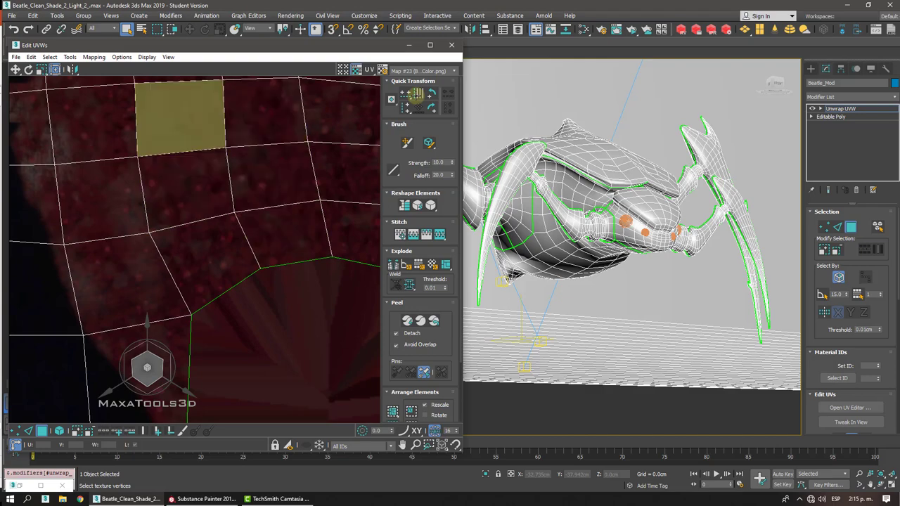
left_click(189, 190)
middle_click_drag(188, 189, 224, 276)
scroll(194, 250, "down", 10)
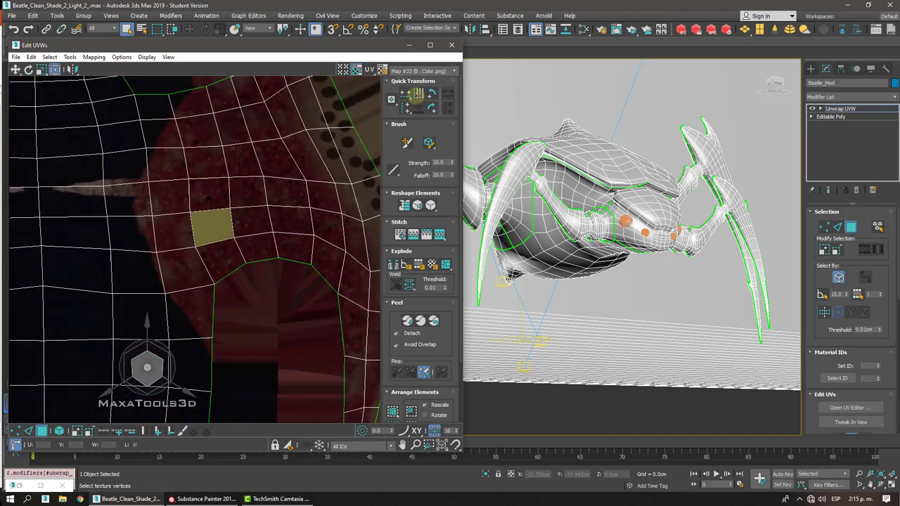
middle_click_drag(195, 250, 167, 213)
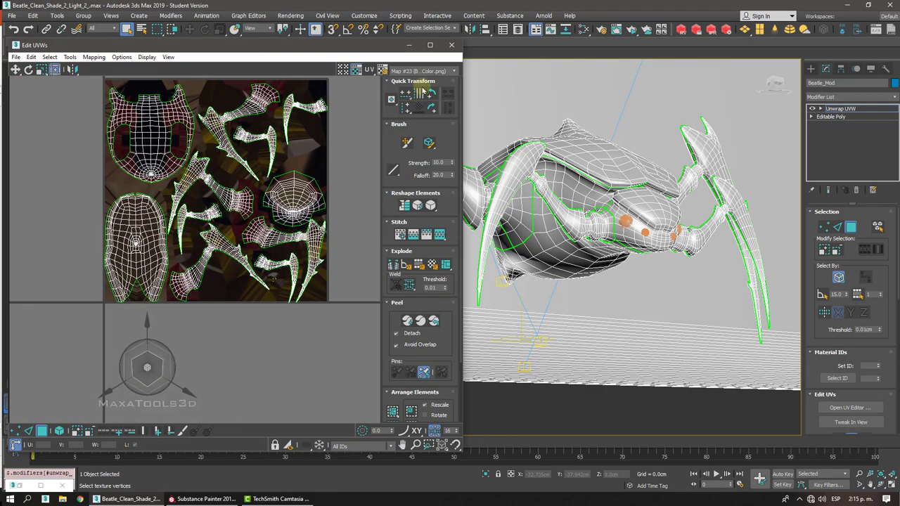
left_click(452, 45)
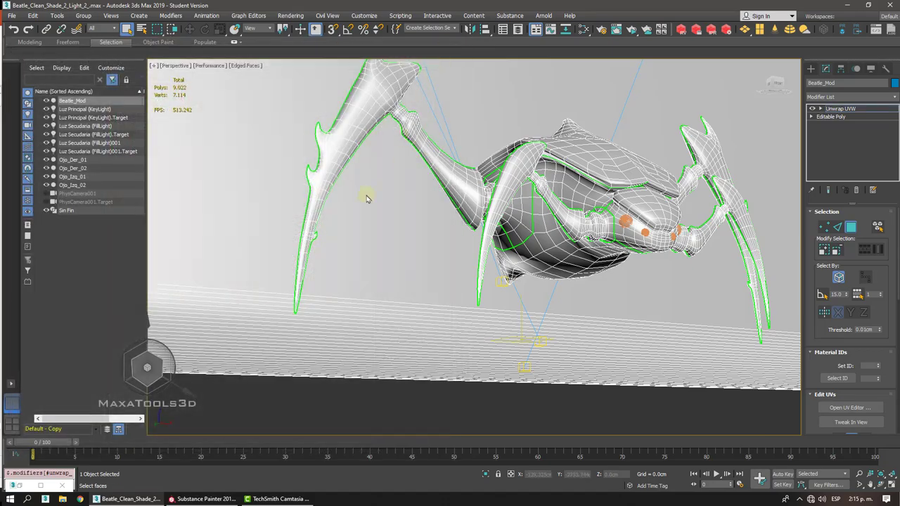
- Switch to Substance Painter and browse the Smart materials in the shelf
left_click(202, 498)
left_click_drag(342, 144, 305, 151, "alt")
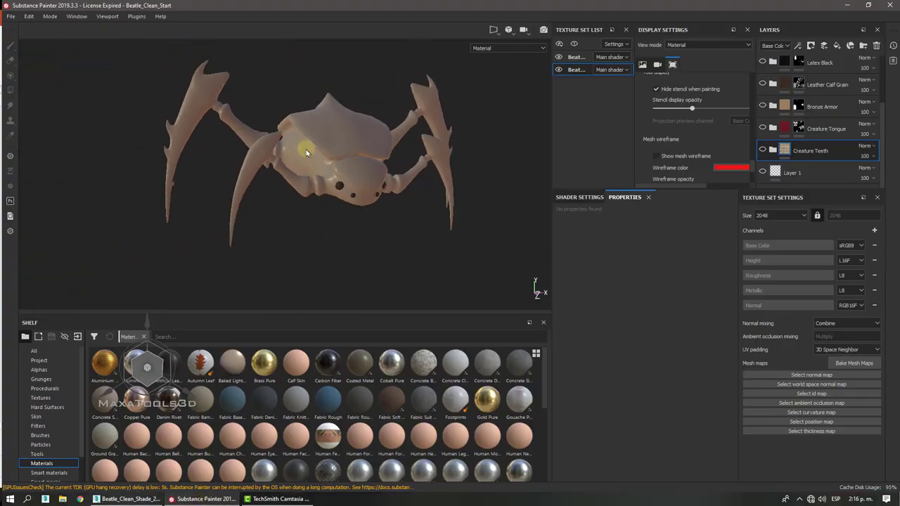
scroll(70, 436, "down", 1)
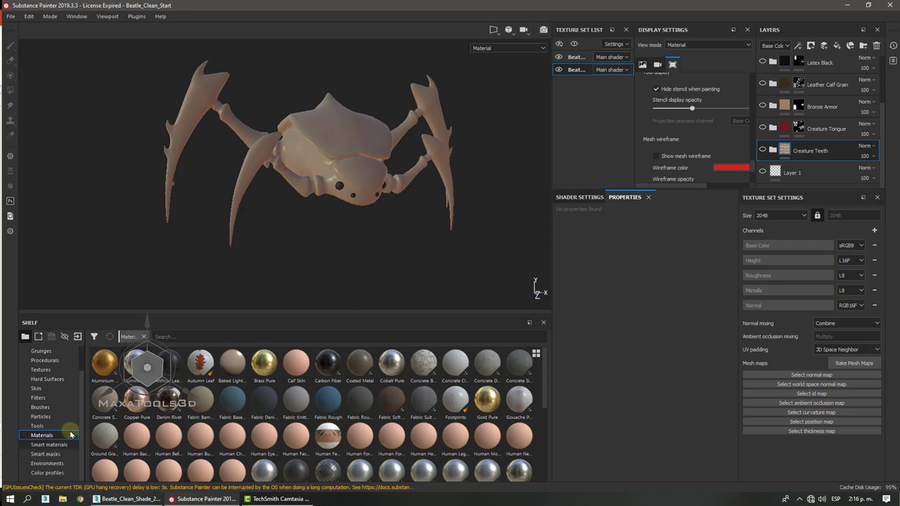
left_click(52, 447)
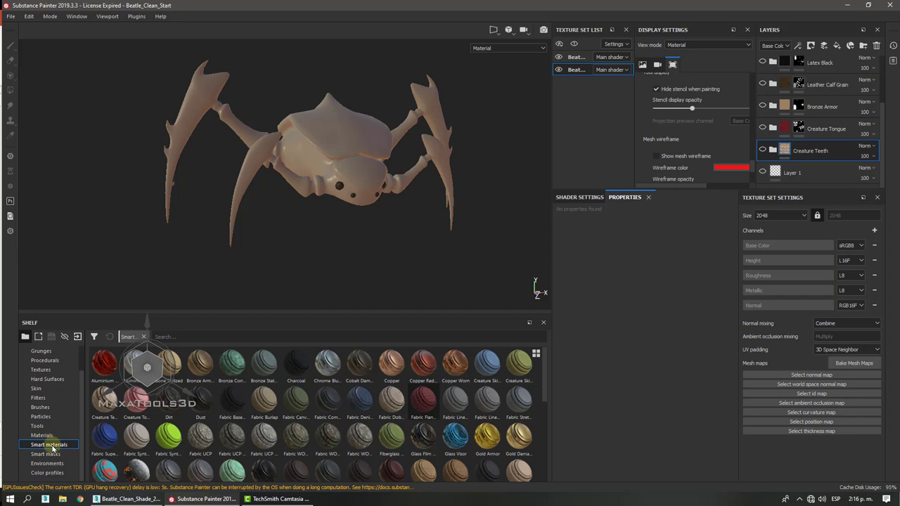
scroll(327, 418, "down", 2)
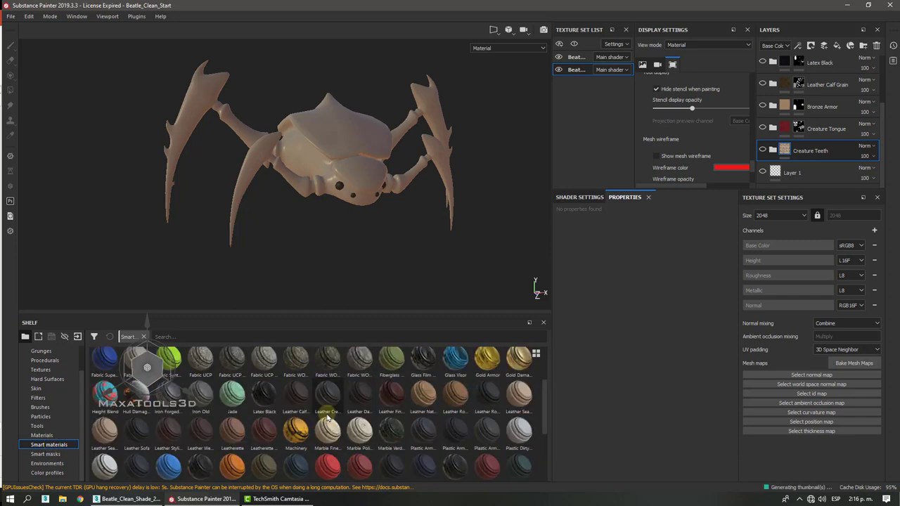
scroll(326, 418, "up", 2)
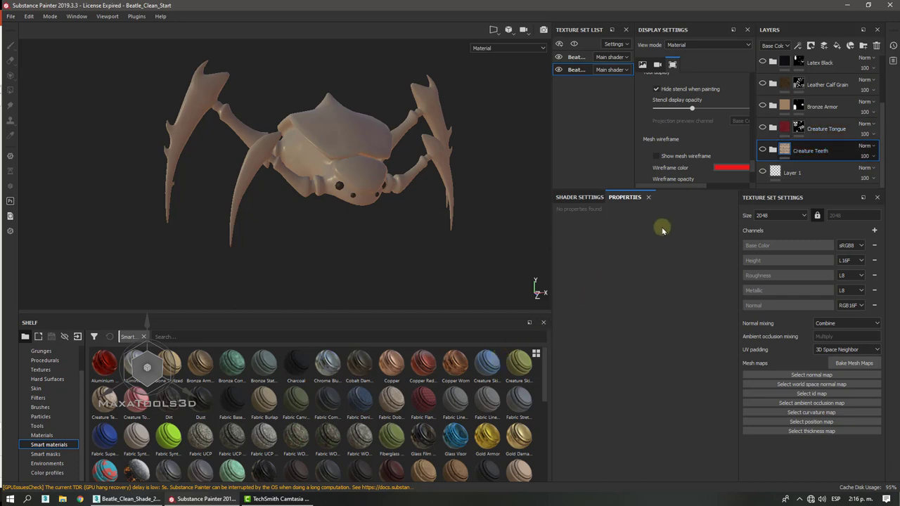
- Make the Creature Teeth layer visible on the beetle and inspect its head and shell up close
left_click(761, 149)
left_click_drag(288, 140, 333, 150, "alt")
scroll(348, 152, "up", 3)
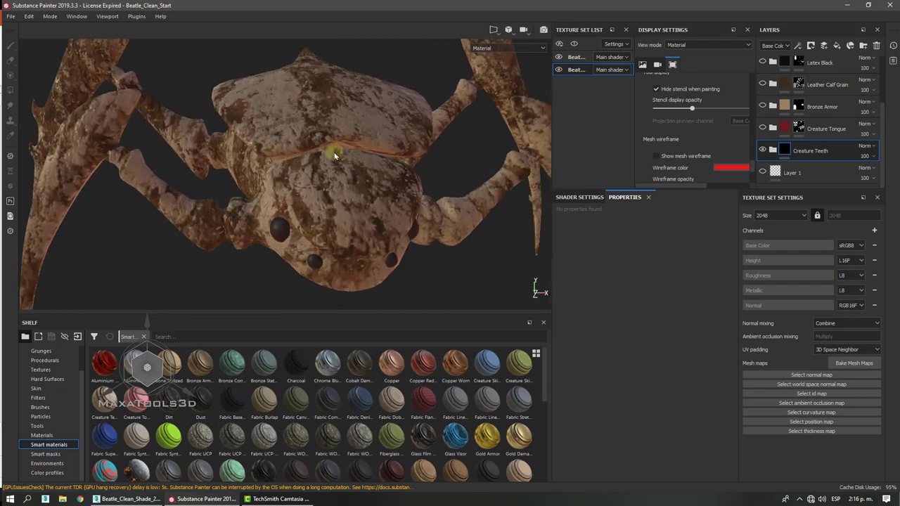
- Display the 3D and UV views side by side and frame the beetle's whole UV layout
key("F1")
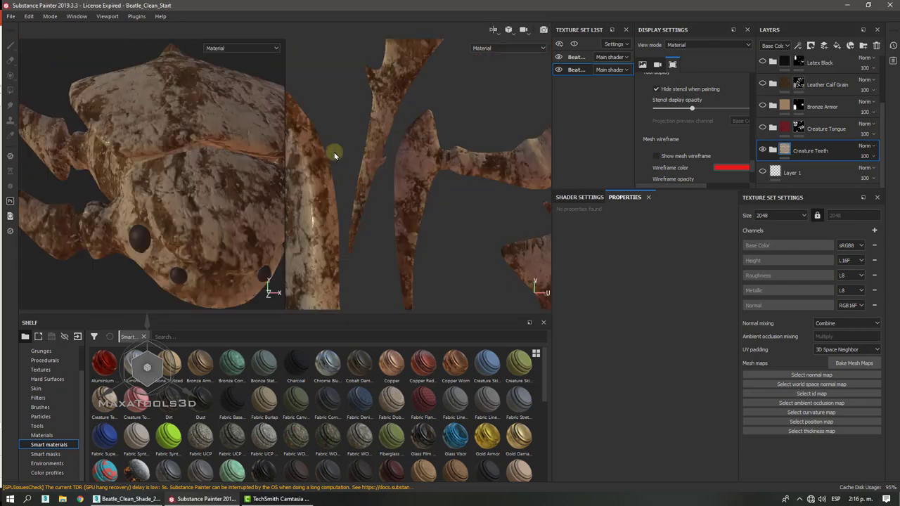
scroll(334, 154, "down", 3)
scroll(335, 156, "down", 2)
middle_click_drag(335, 156, 367, 211, "alt")
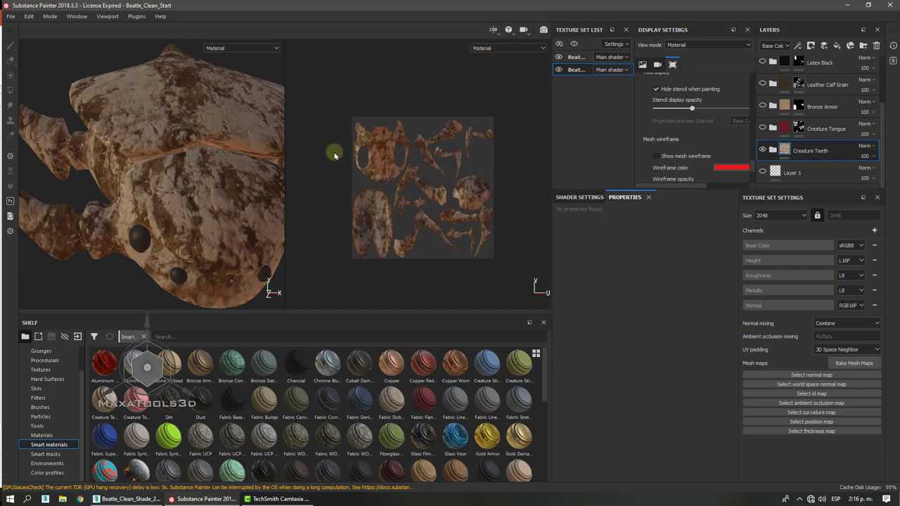
scroll(334, 156, "up", 2)
- Switch the mesh wireframe on and off again, and briefly hide and reshow the Creature Teeth layer
left_click(664, 157)
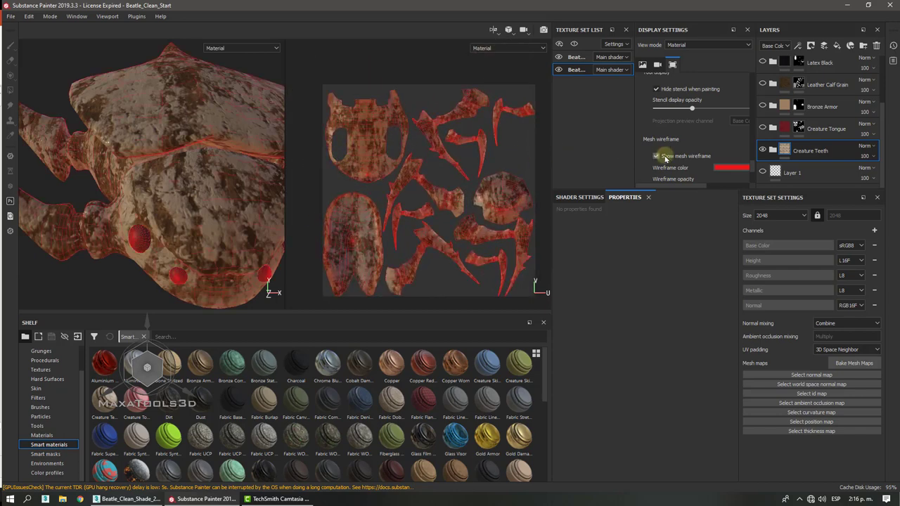
left_click(664, 157)
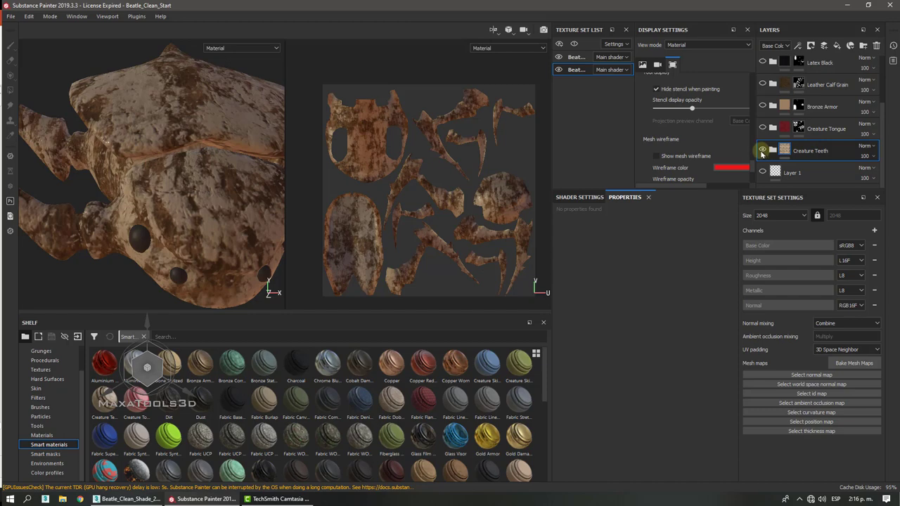
left_click(762, 149)
left_click(763, 149)
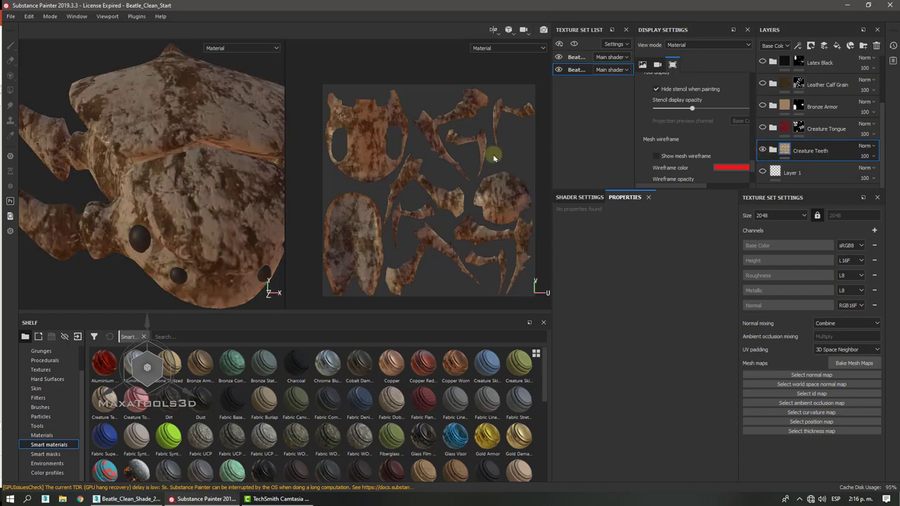
- Return to the 3D view alone and examine the Creature Teeth material on the beetle from the side
key("F2")
scroll(296, 188, "up", 2)
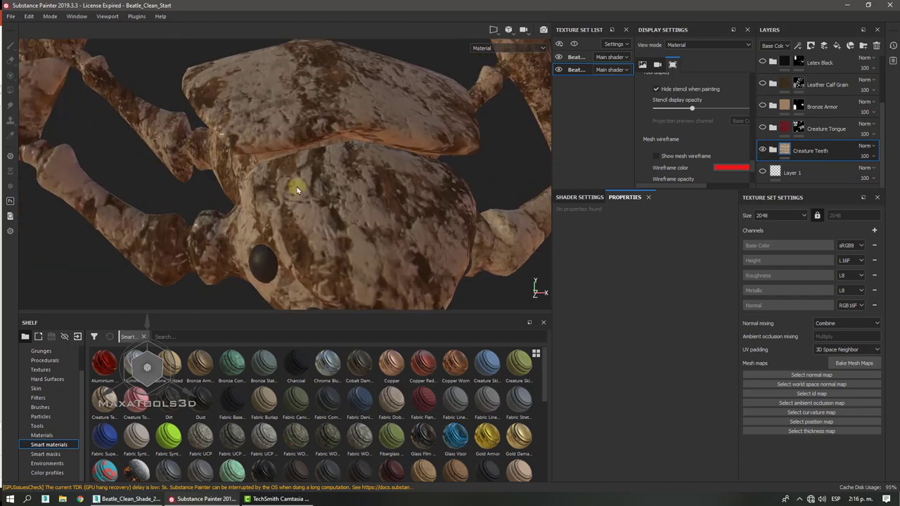
scroll(296, 188, "down", 5)
left_click_drag(297, 187, 323, 182, "alt")
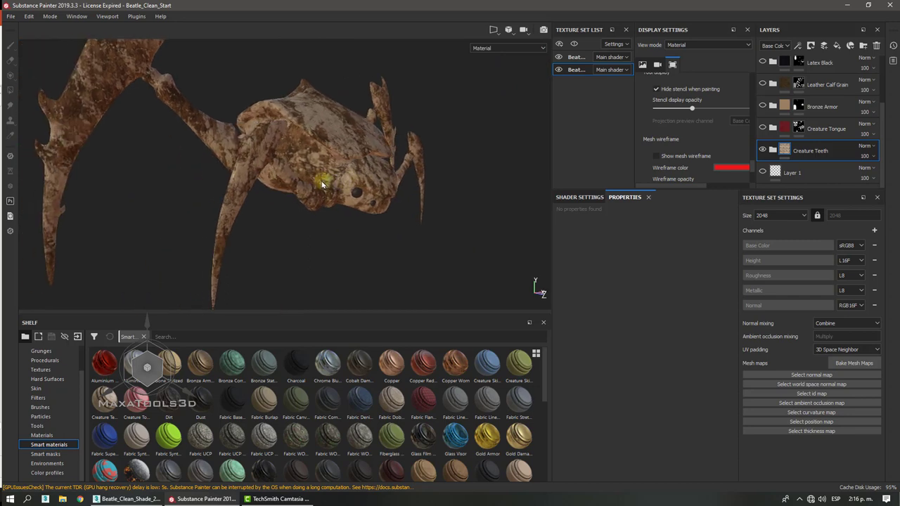
- Set the Environment Opacity to its minimum in the environment settings
scroll(677, 121, "up", 2)
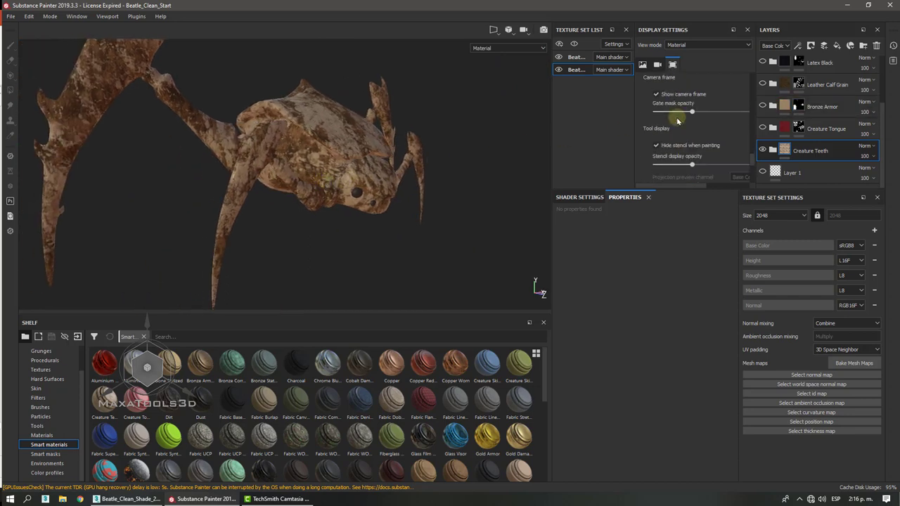
scroll(677, 120, "up", 8)
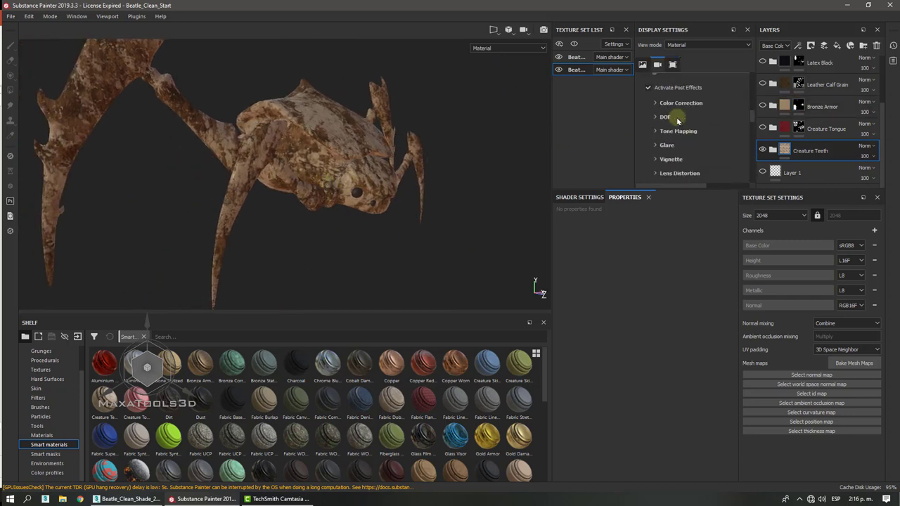
scroll(677, 121, "up", 5)
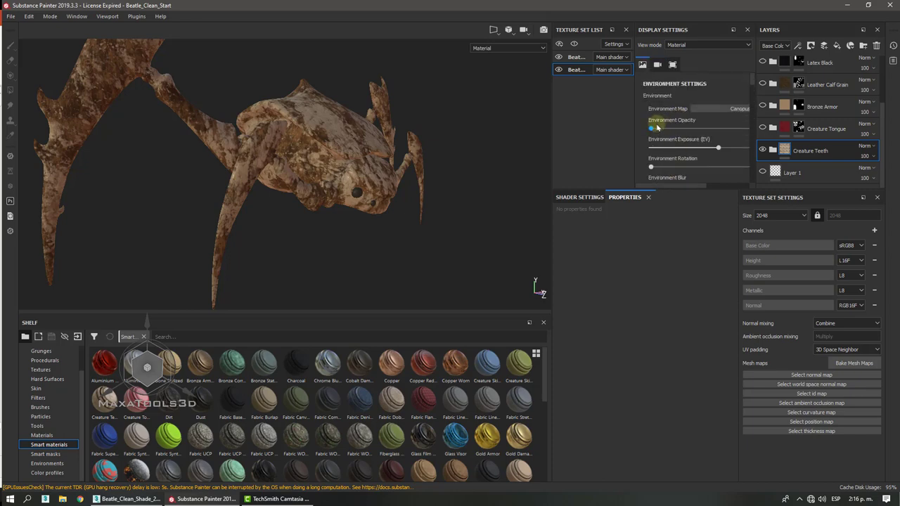
left_click_drag(650, 130, 631, 135)
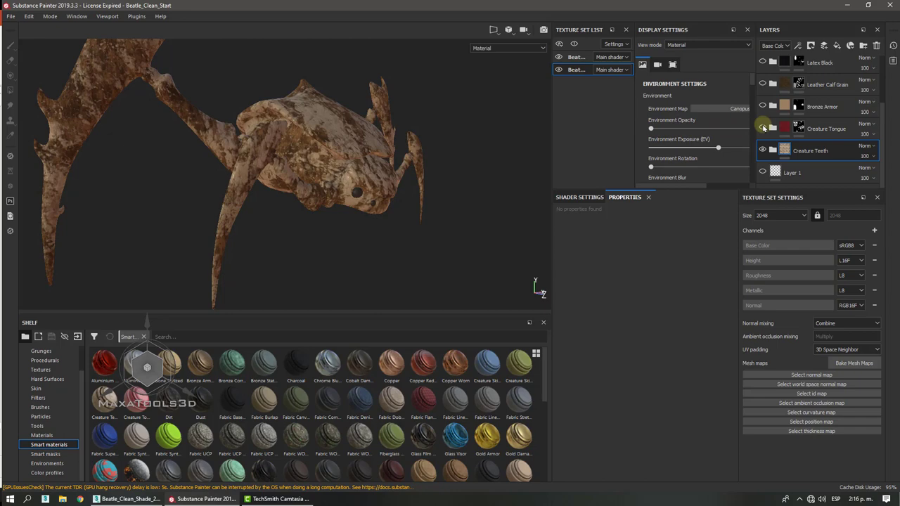
- Show the Creature Tongue layer and examine its red material on the beetle's body from several angles
left_click(763, 128)
left_click_drag(520, 144, 320, 118, "alt")
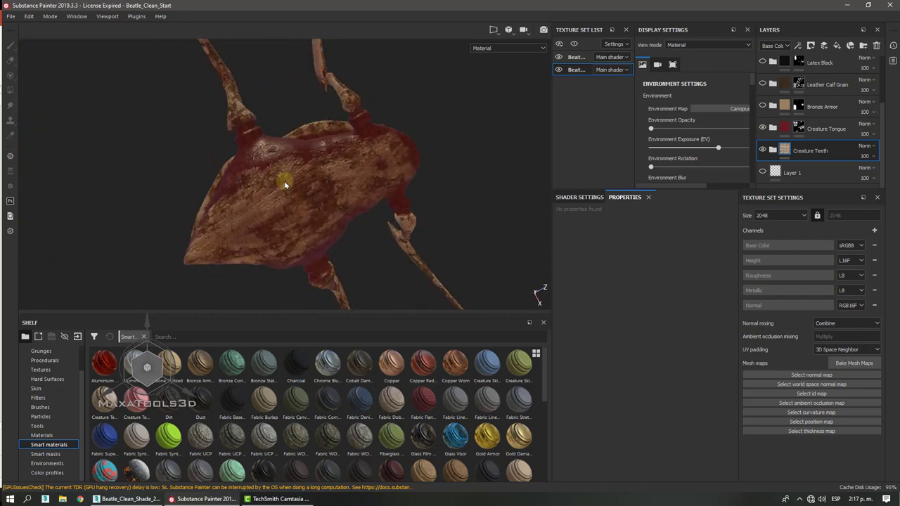
scroll(285, 185, "up", 5)
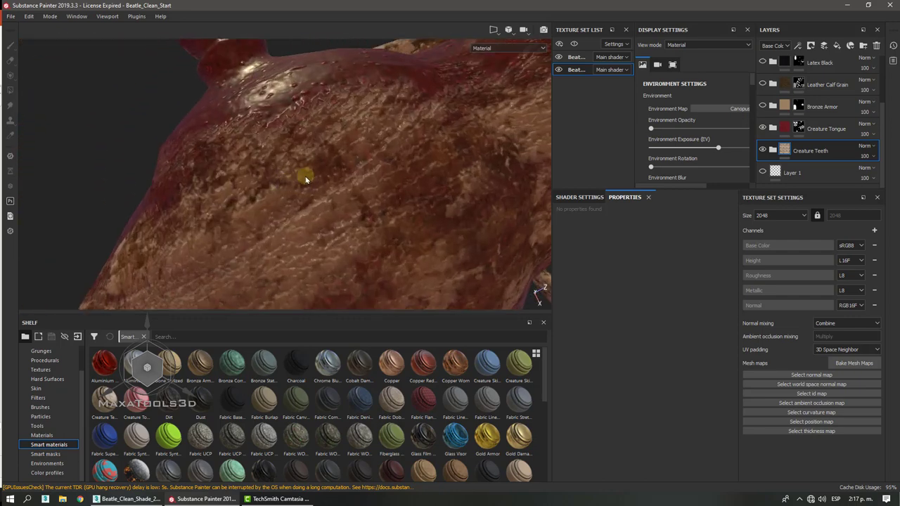
scroll(332, 172, "down", 5)
left_click_drag(359, 166, 307, 229, "alt")
scroll(341, 169, "down", 3)
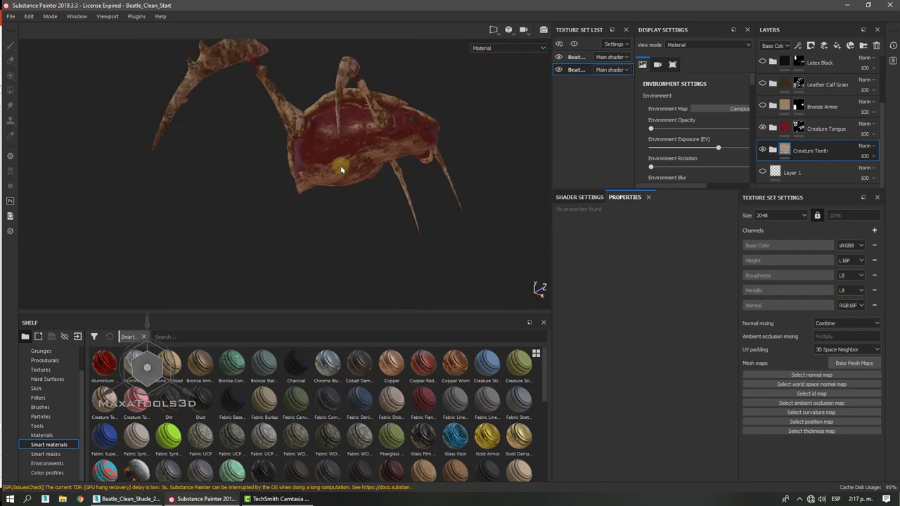
left_click_drag(341, 168, 405, 166, "alt")
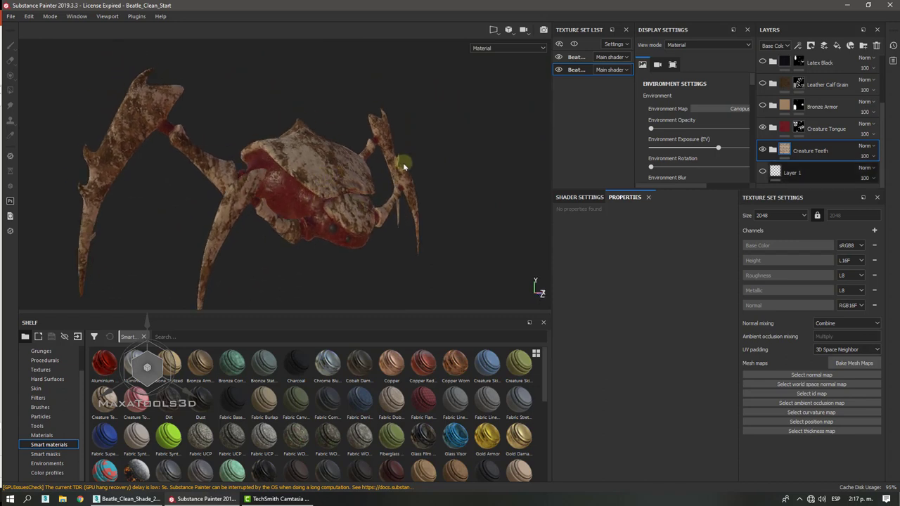
- Show the Bronze Armor and Leather Calf Grain layers and examine the patterned shell up close
left_click(763, 107)
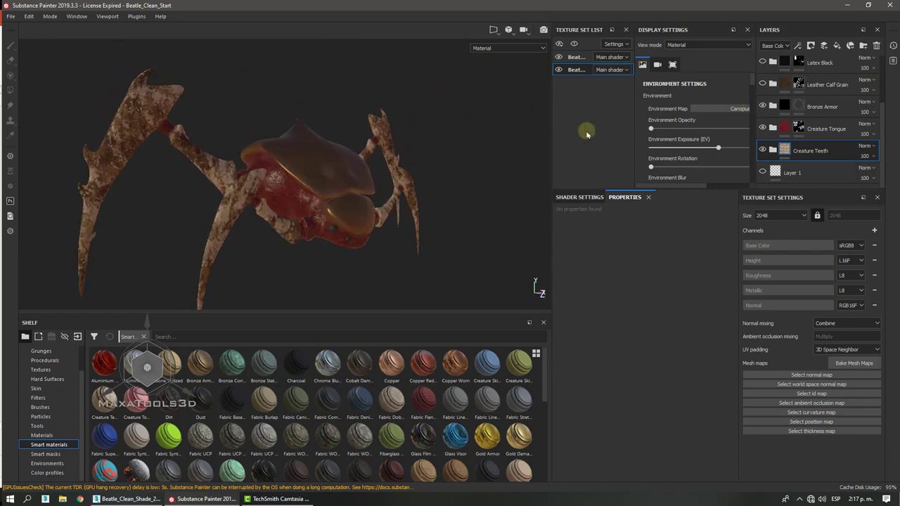
left_click_drag(305, 175, 347, 192, "alt")
left_click(761, 84)
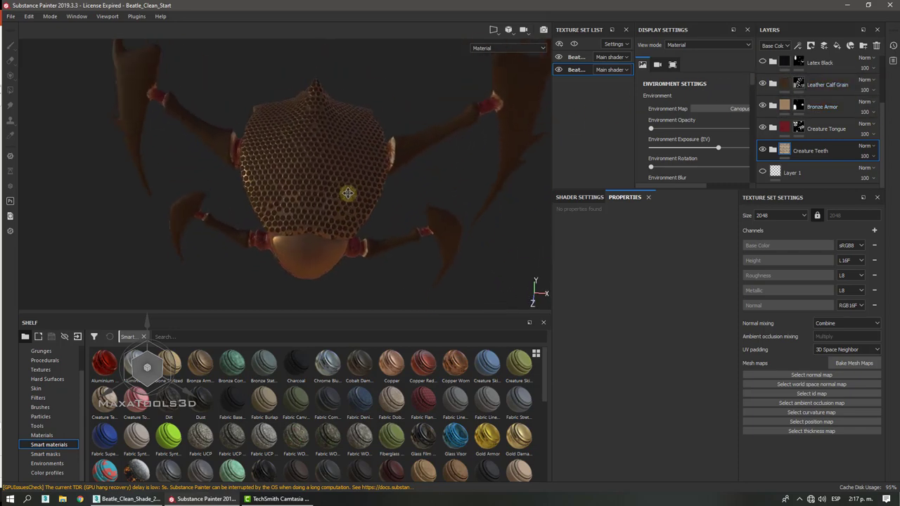
scroll(305, 181, "up", 3)
scroll(303, 179, "up", 3)
left_click_drag(301, 176, 387, 209, "alt")
scroll(277, 170, "up", 5)
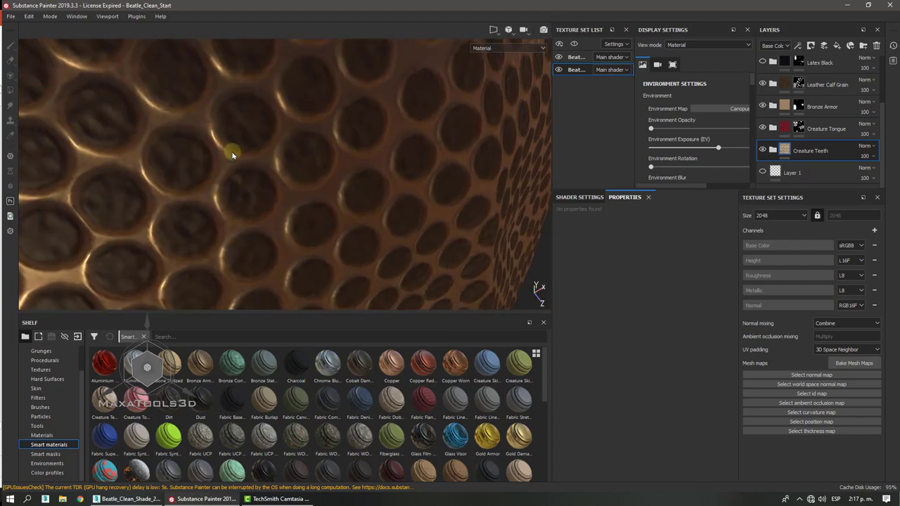
scroll(233, 155, "down", 3)
scroll(232, 154, "down", 5)
- Show the Latex Black and Glass Visor layers while viewing the beetle's head and legs from the side
left_click_drag(235, 153, 205, 78, "alt")
scroll(205, 80, "down", 3)
scroll(205, 78, "up", 4)
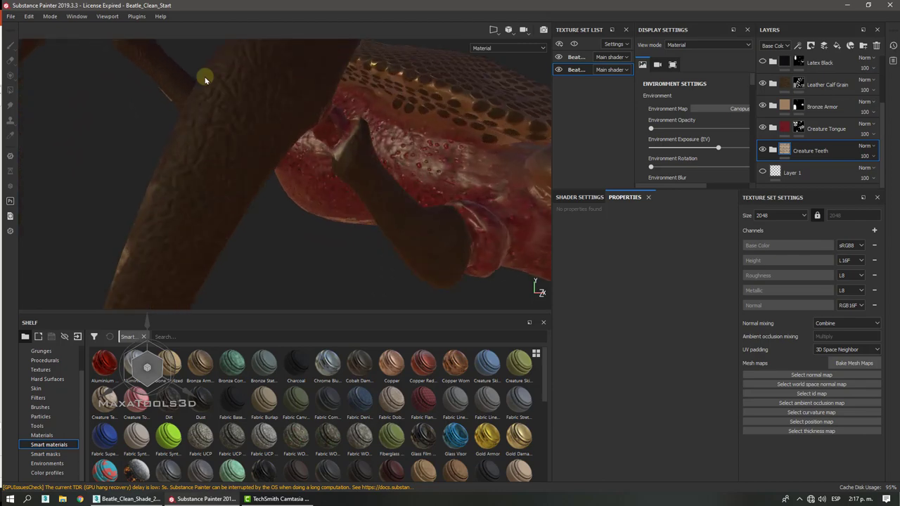
middle_click_drag(204, 78, 205, 77, "alt")
left_click_drag(204, 76, 206, 80, "alt")
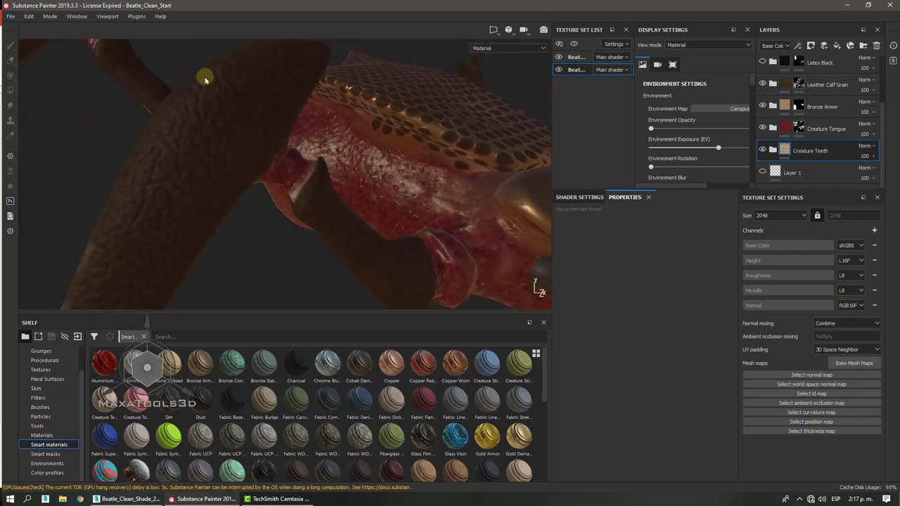
scroll(819, 118, "up", 2)
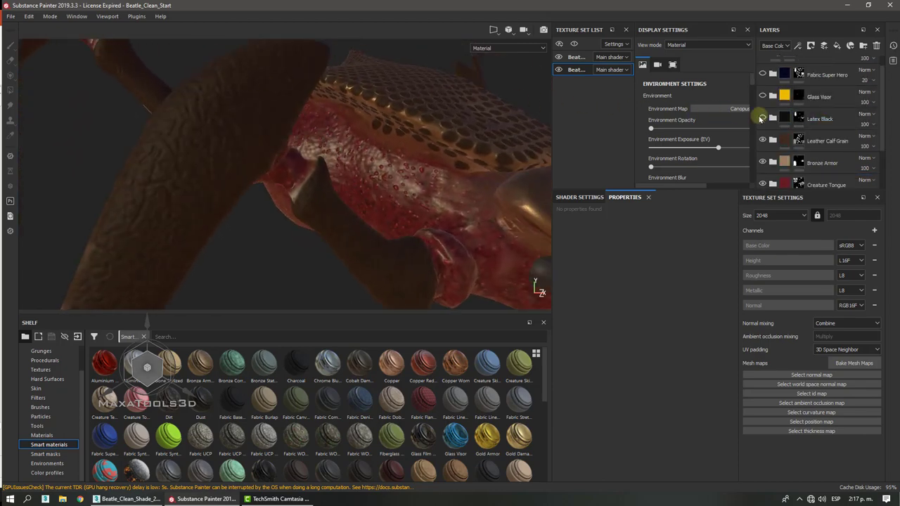
left_click(761, 118)
left_click(762, 95)
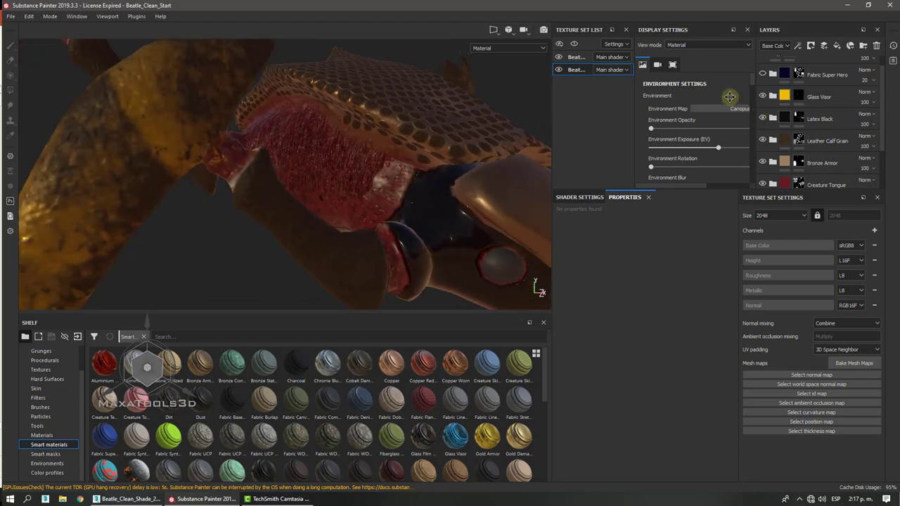
- Switch the Latex Black layer off and on repeatedly to compare its effect on the beetle's underside
left_click_drag(469, 146, 390, 157, "alt")
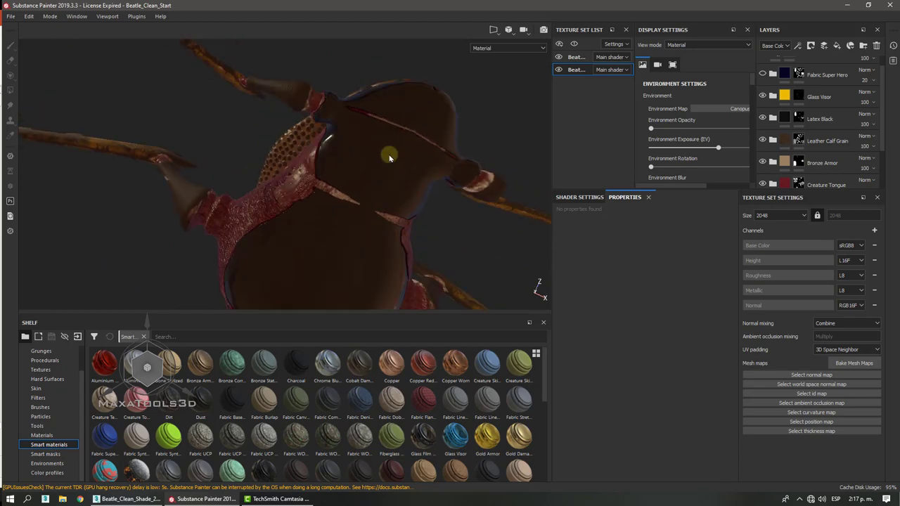
left_click(763, 118)
left_click(764, 118)
left_click(763, 118)
left_click(763, 118)
left_click(764, 118)
left_click(763, 118)
- Show the Fabric Super Hero layer and Fill layer 1 on the beetle
left_click_drag(421, 201, 330, 261, "alt")
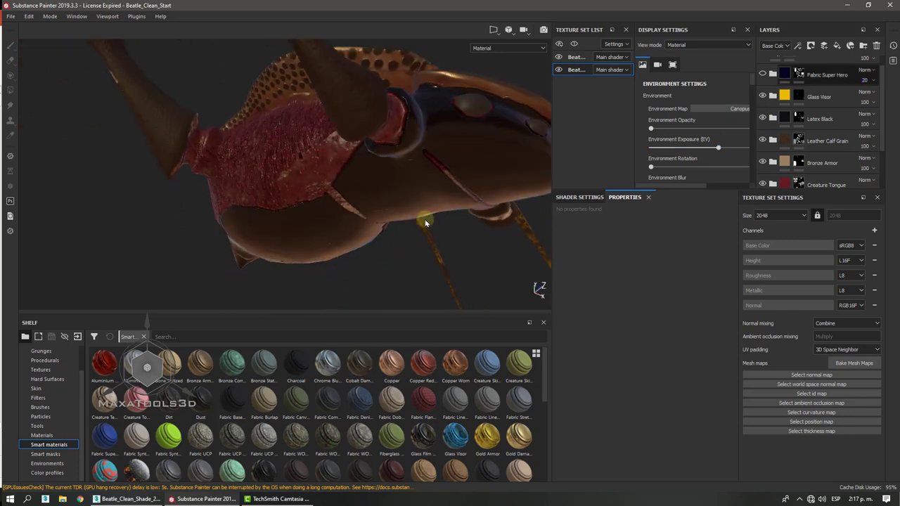
left_click(762, 74)
scroll(821, 121, "up", 1)
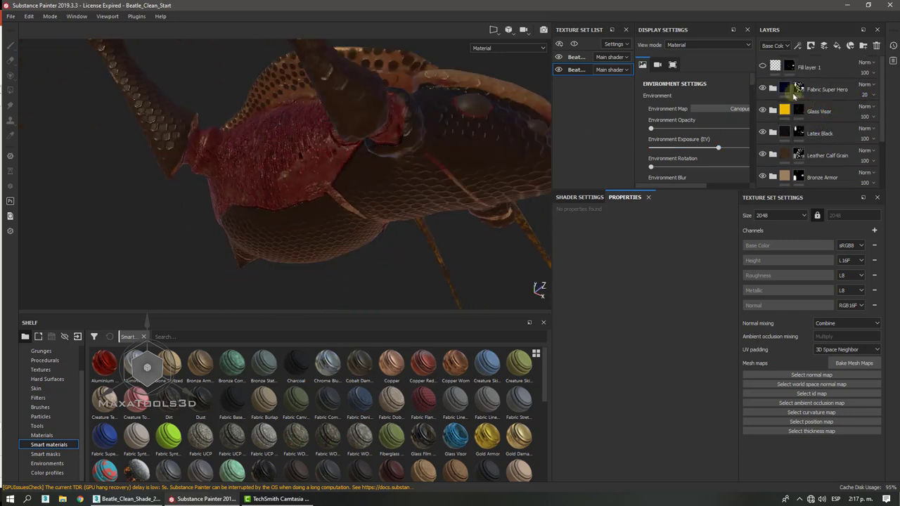
left_click(763, 67)
mouse_move(384, 221)
left_mouse_down("alt")
mouse_move(372, 239)
mouse_move(377, 255)
mouse_move(358, 266)
left_mouse_up("alt")
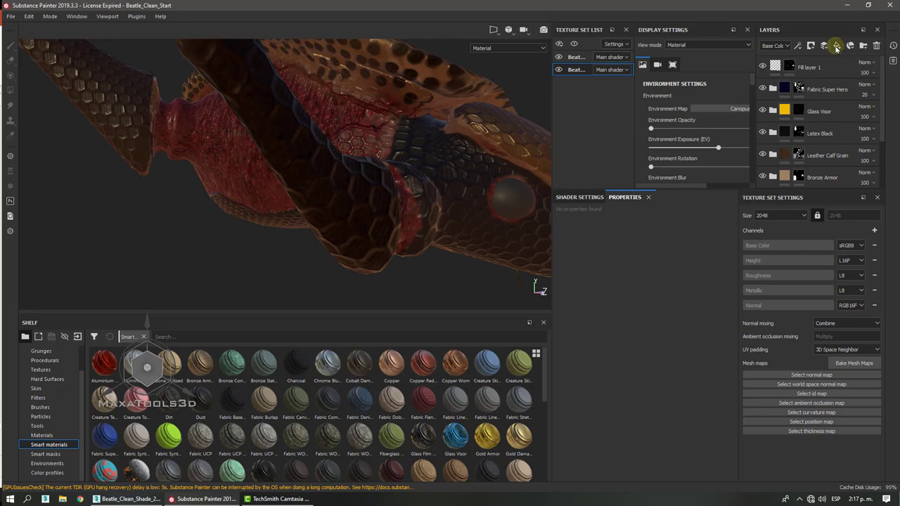
- Add a fill layer and turn off its height, roughness, metallic and normal channels, leaving only color
left_click(835, 46)
left_click_drag(322, 150, 259, 173, "alt")
left_click(603, 363)
left_click(640, 364)
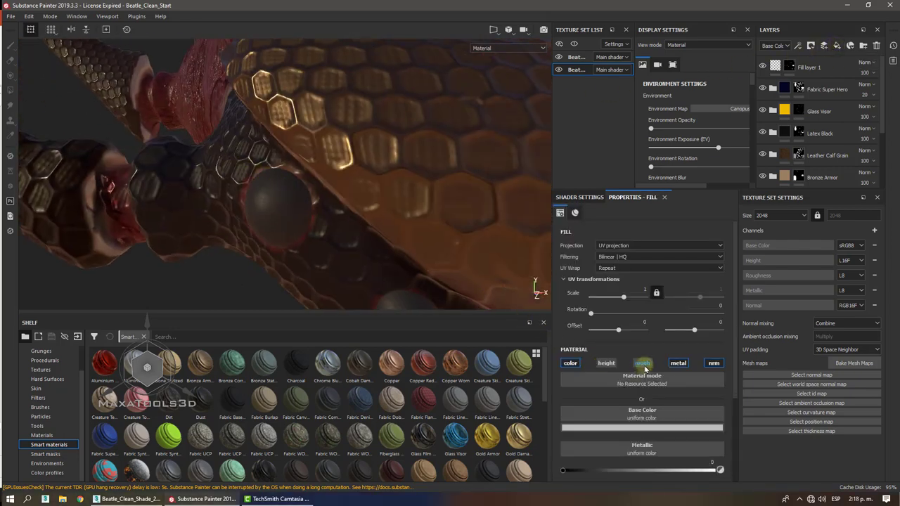
left_click(675, 364)
left_click(711, 366)
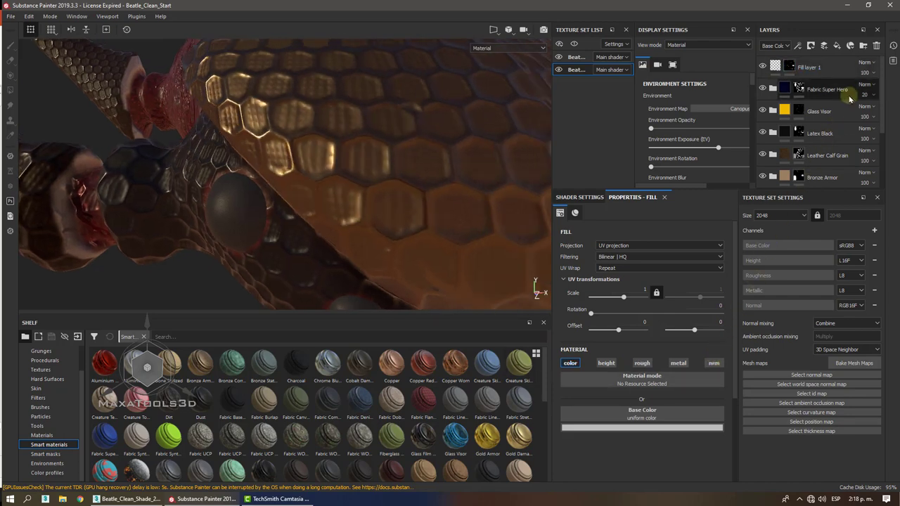
- Delete the Fabric Super Hero layer and undo the deletion
left_click(836, 70)
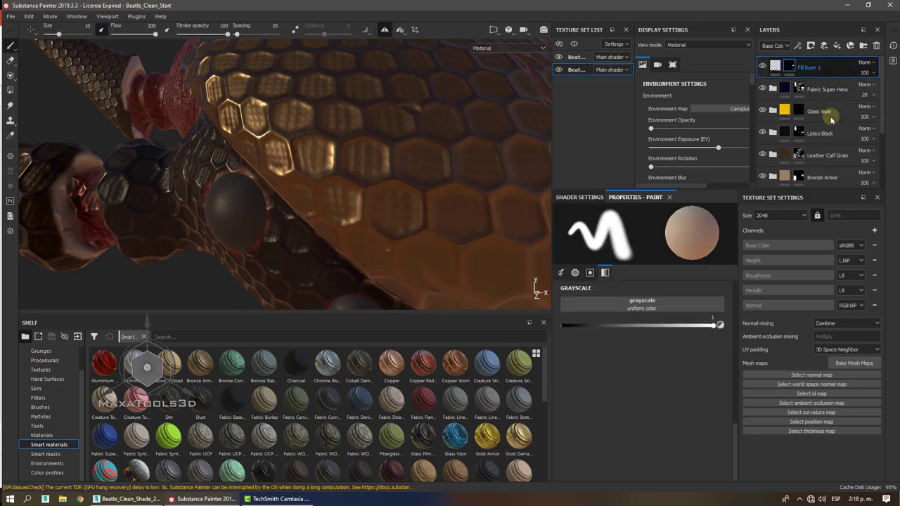
left_click(785, 94)
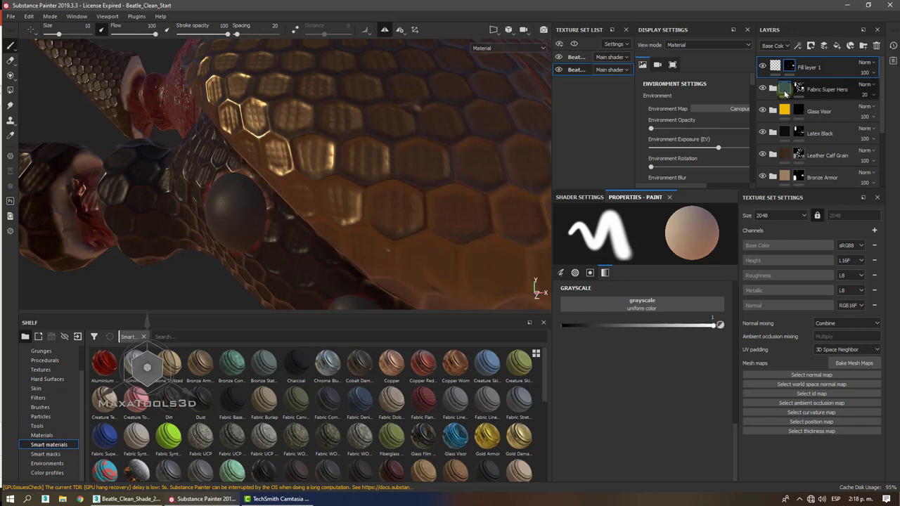
key("Delete")
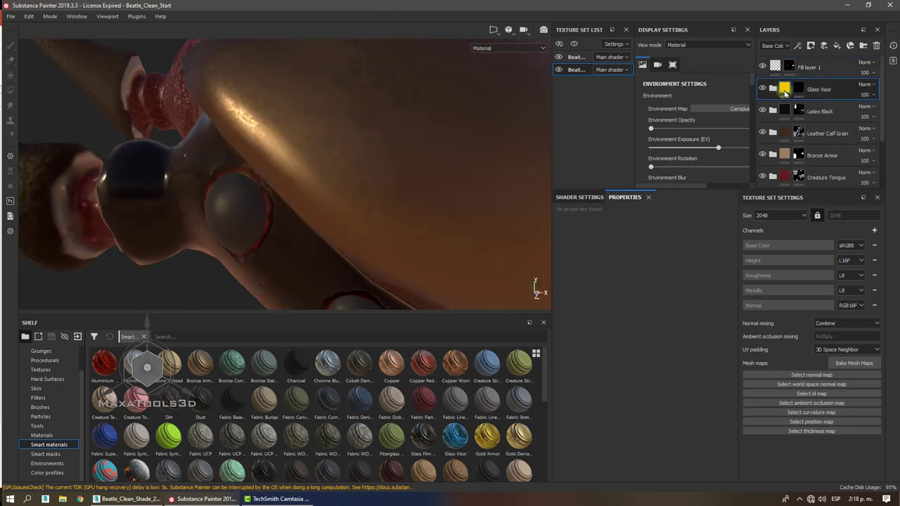
key("ctrl+z")
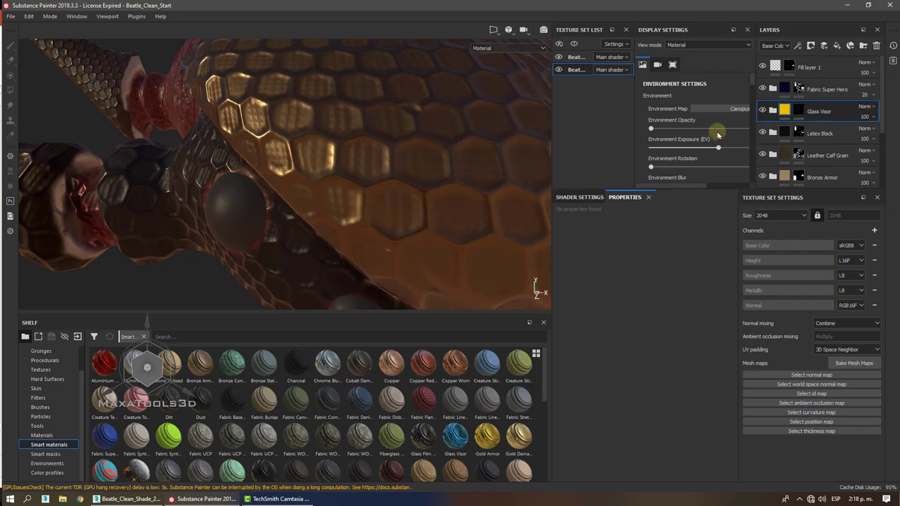
- Add a new fill layer above Fill layer 1 and leave only its color channel active
left_click(834, 65)
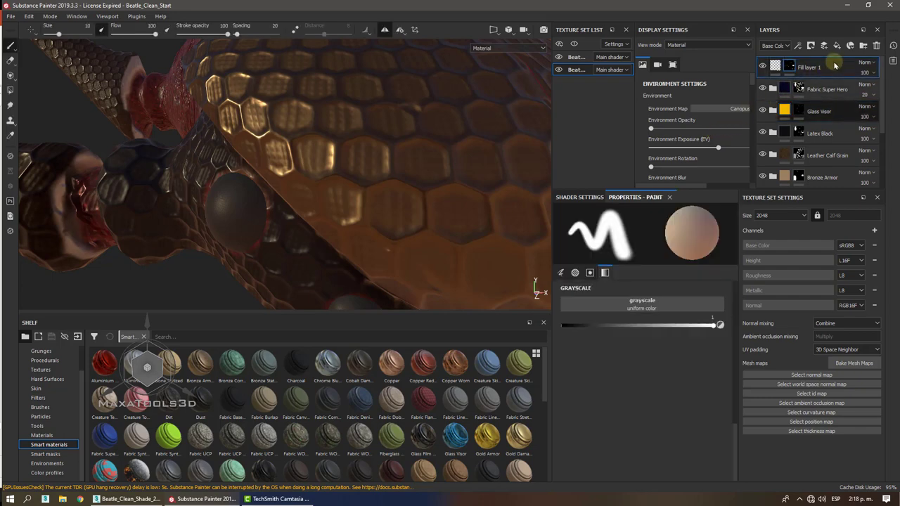
left_click(837, 46)
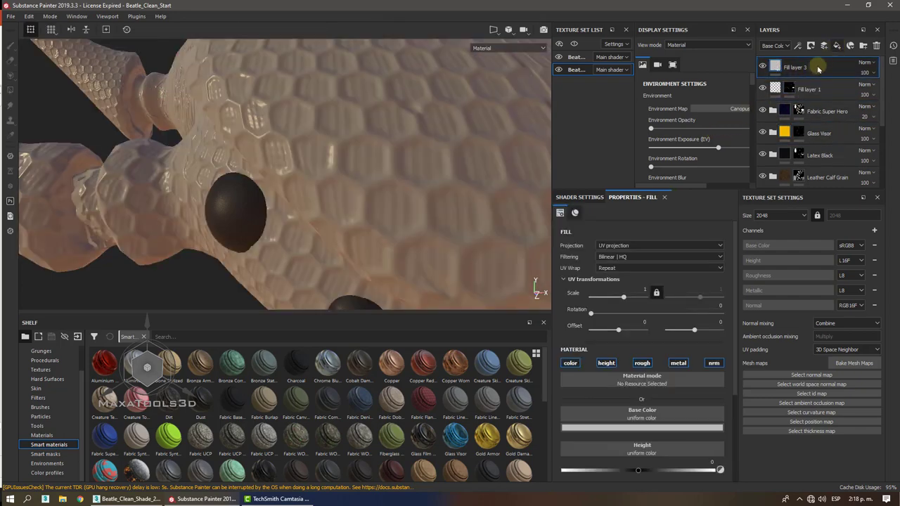
key("f")
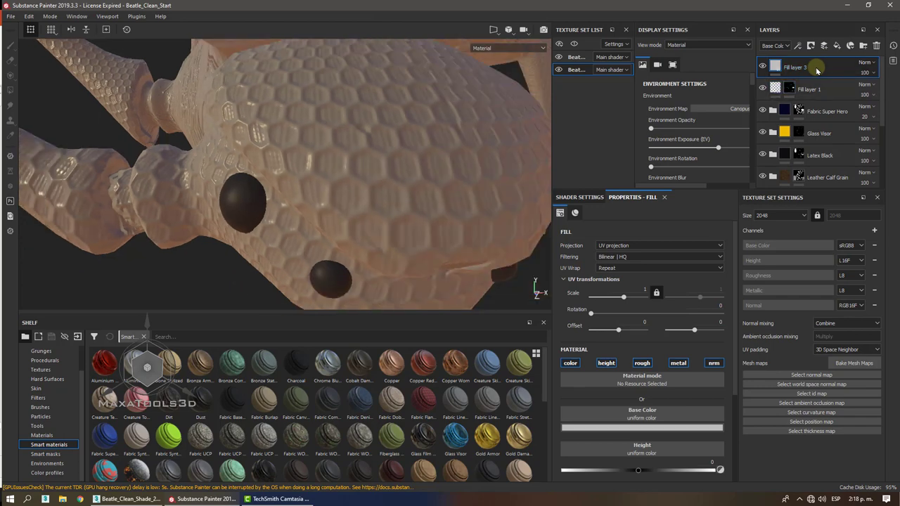
left_click(679, 366)
left_click(607, 364)
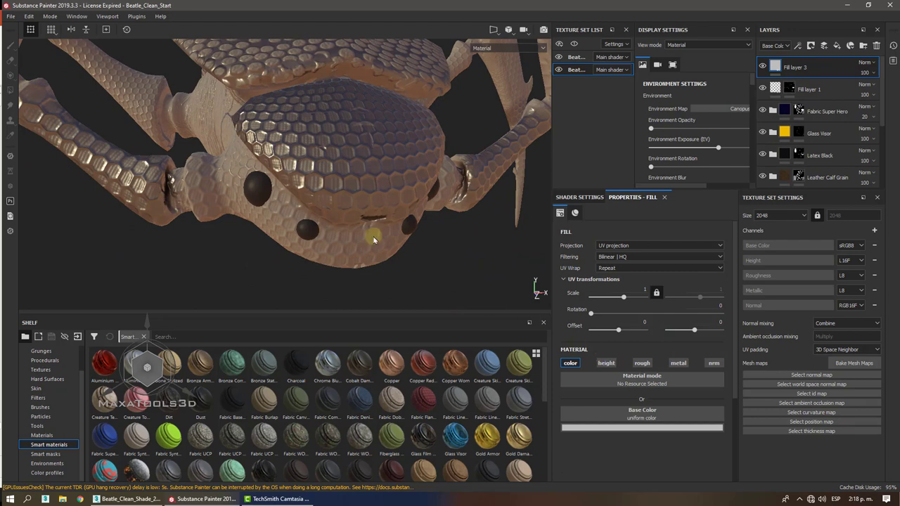
- Set the base color of the topmost fill layer to a muted red, about R 0.283, G 0.077, B 0.077
left_click_drag(264, 178, 295, 184, "alt")
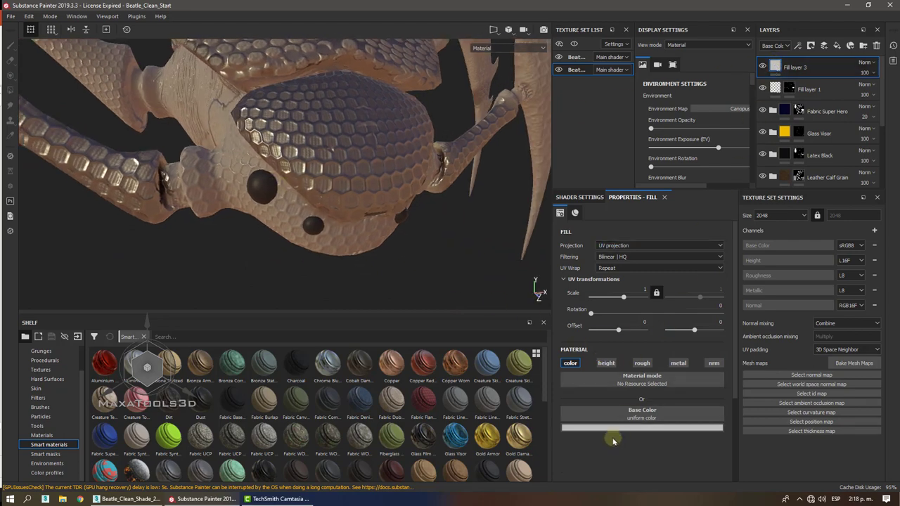
left_click(808, 89)
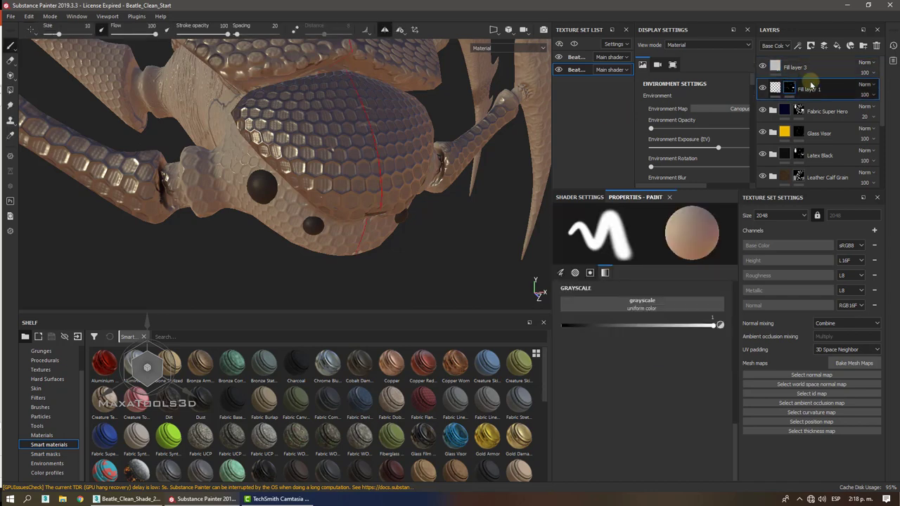
left_click(807, 67)
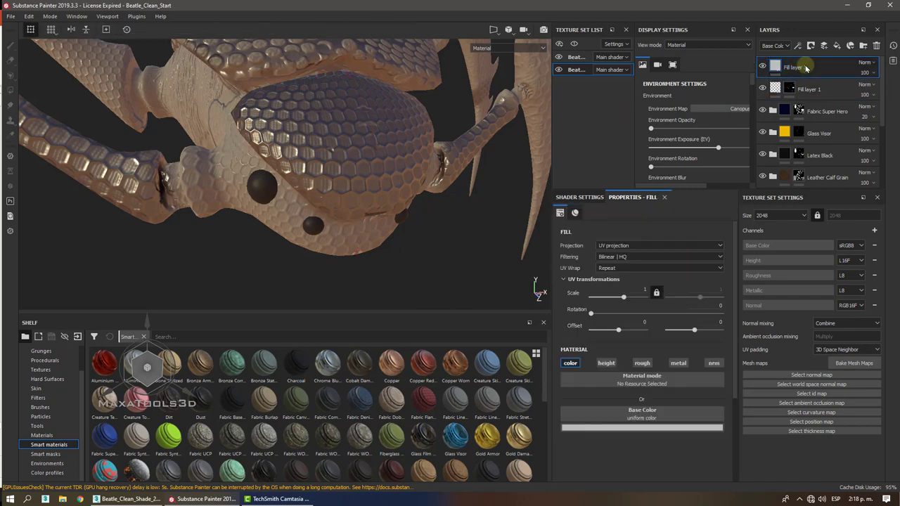
left_click(622, 427)
left_click(675, 341)
left_click_drag(675, 340, 656, 364)
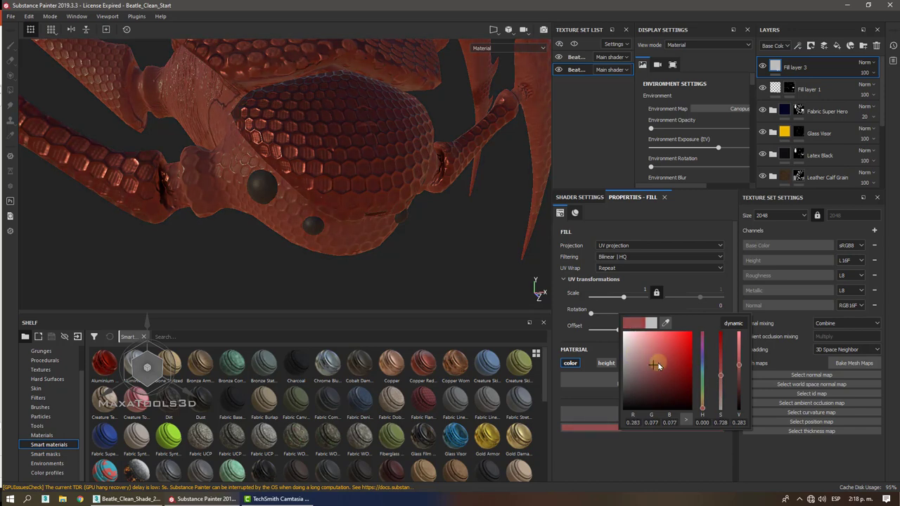
- Add a paint layer above the red fill and restrict the brush material to the color channel
left_click(824, 45)
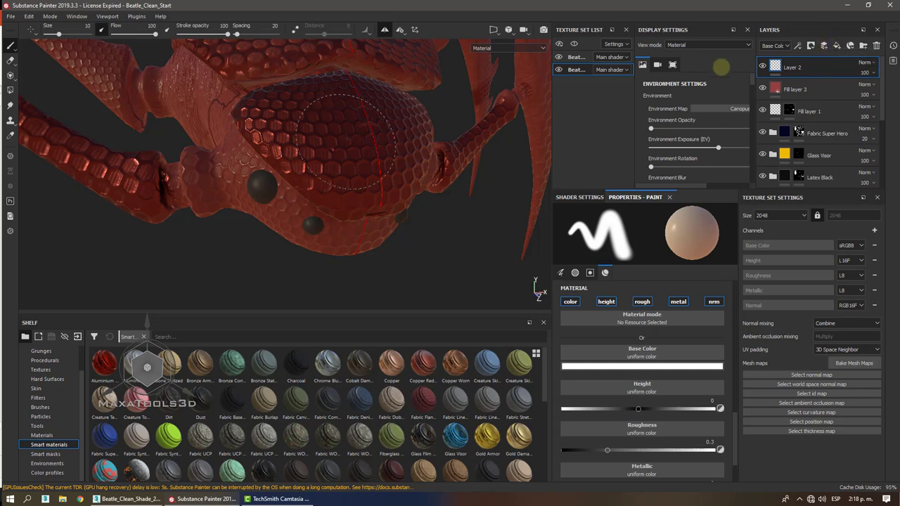
left_click_drag(385, 143, 384, 177, "alt")
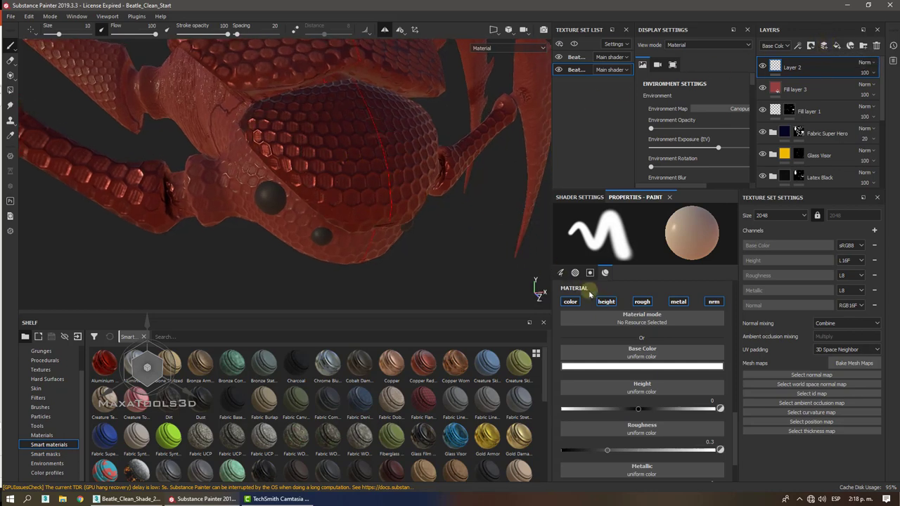
left_click(608, 303)
left_click(642, 301)
left_click(678, 302)
left_click(713, 302)
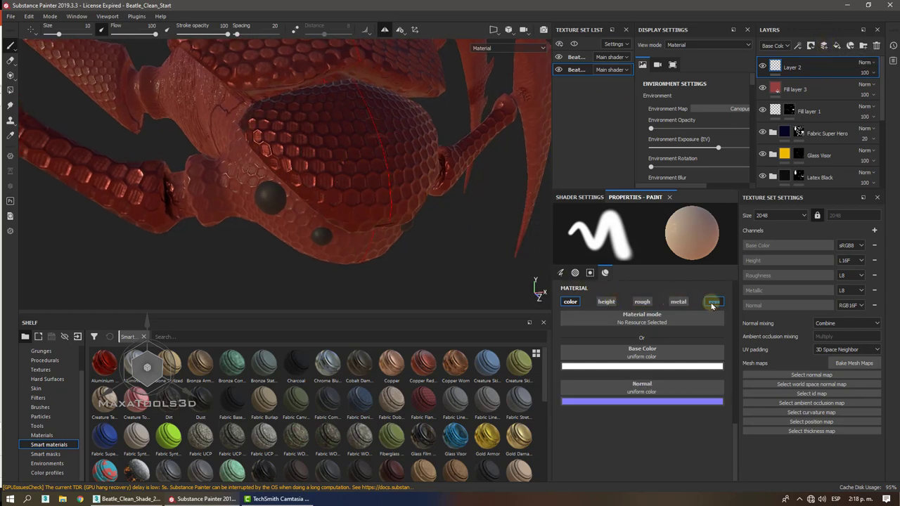
- Paint the beetle's head plate white, and paint purple (R 0.120, G 0.011, B 0.466) over its lower part
mouse_move(380, 176)
left_mouse_down()
mouse_move(316, 140)
mouse_move(338, 162)
mouse_move(303, 161)
mouse_move(317, 174)
mouse_move(331, 114)
mouse_move(372, 125)
mouse_move(285, 176)
mouse_move(264, 128)
mouse_move(369, 184)
left_mouse_up()
left_click(619, 366)
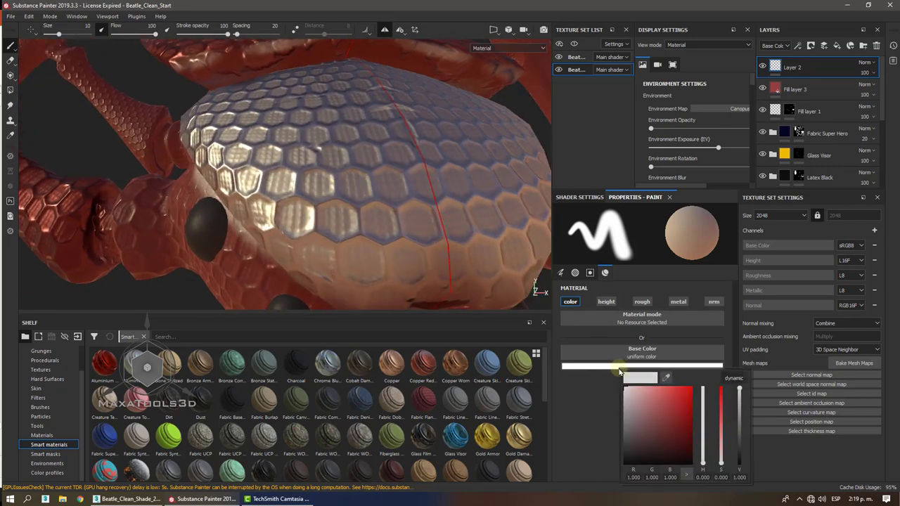
left_click(680, 411)
left_click(703, 413)
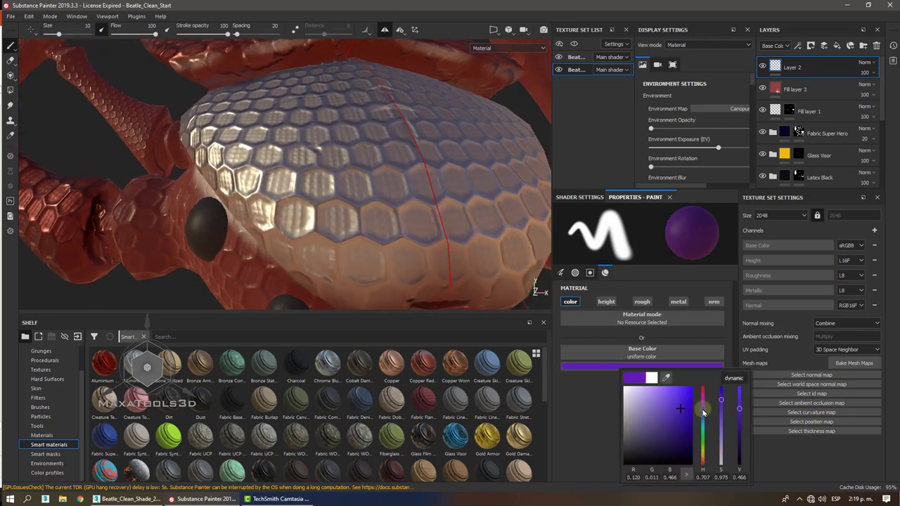
mouse_move(422, 228)
left_mouse_down()
mouse_move(340, 164)
mouse_move(225, 147)
mouse_move(295, 204)
mouse_move(283, 213)
mouse_move(309, 169)
mouse_move(305, 147)
mouse_move(285, 161)
mouse_move(373, 127)
mouse_move(521, 281)
left_mouse_up()
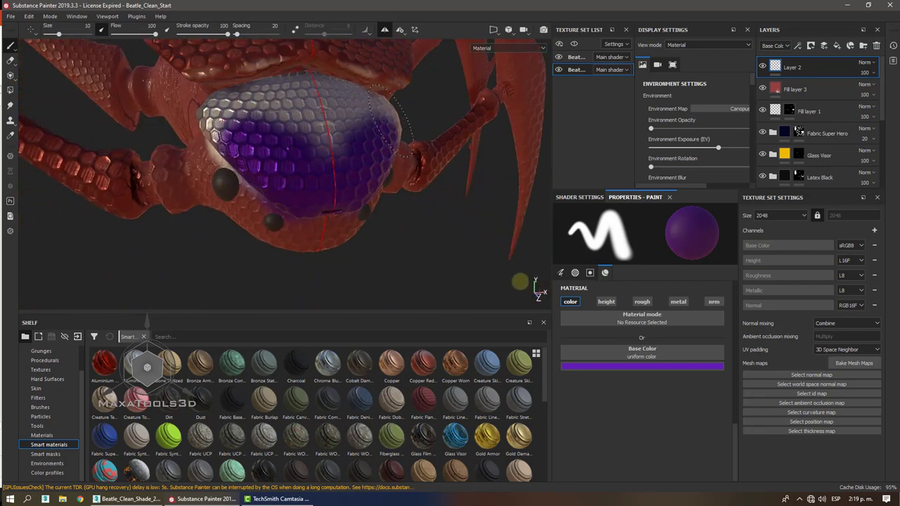
- Restrict the brush material to the height and normal channels, set height to 1, and paint over the beetle's head plate
left_click(571, 302)
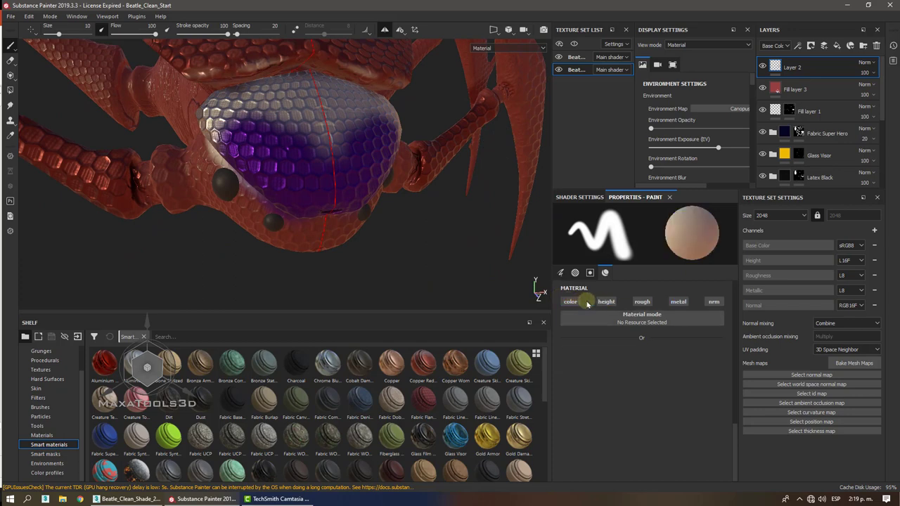
left_click(713, 301)
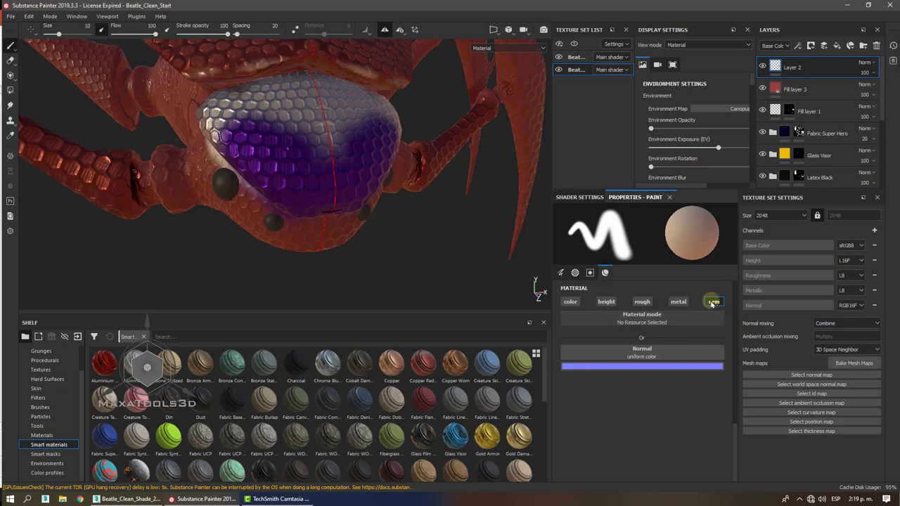
left_click(606, 302)
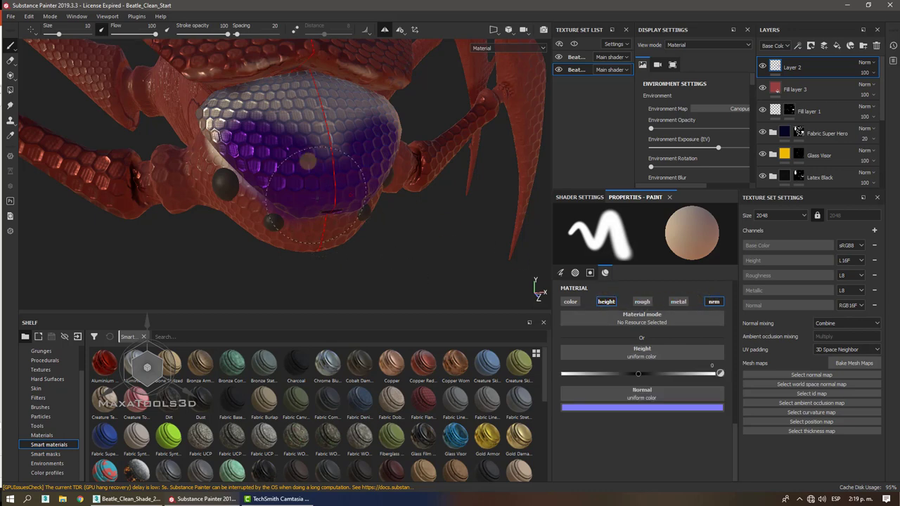
left_click_drag(372, 224, 466, 272, "alt")
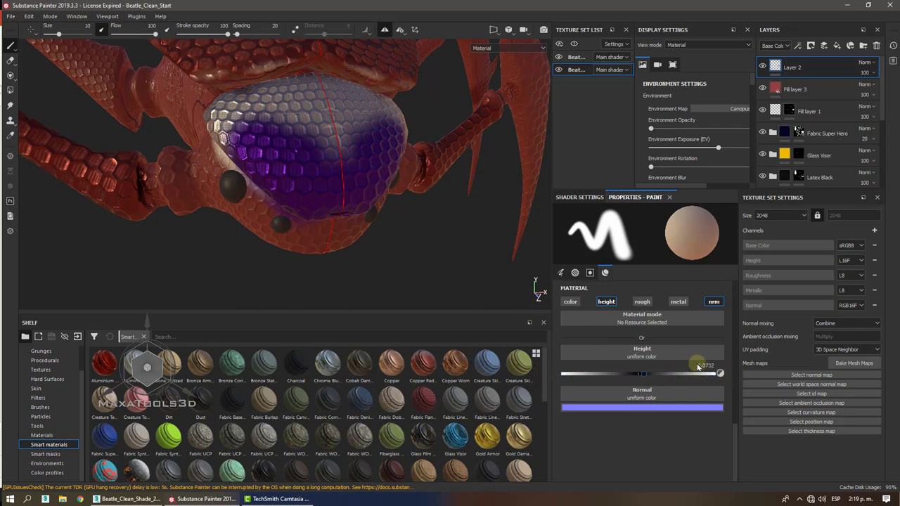
mouse_move(291, 121)
left_mouse_down()
mouse_move(284, 162)
mouse_move(283, 137)
mouse_move(301, 168)
mouse_move(315, 171)
mouse_move(305, 161)
left_mouse_up()
right_click_drag(305, 160, 297, 151, "alt")
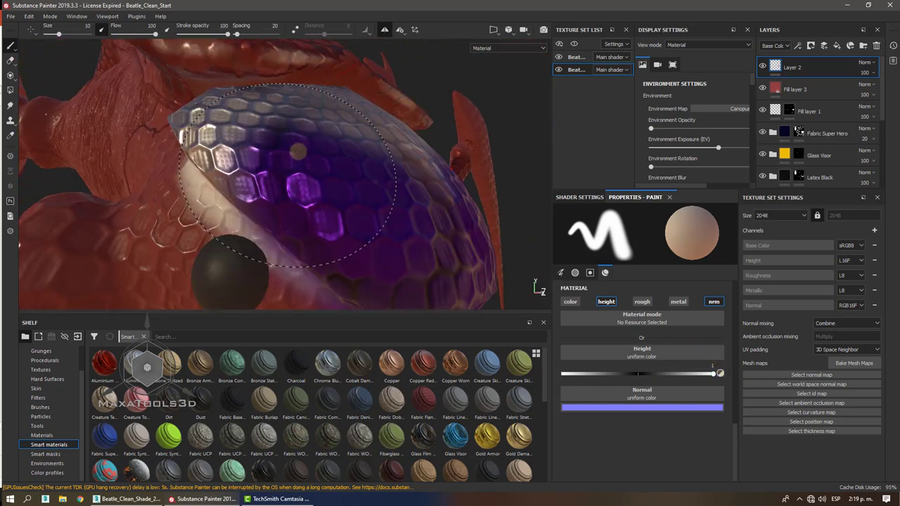
mouse_move(297, 150)
left_mouse_down("alt")
mouse_move(262, 211)
mouse_move(299, 185)
left_mouse_up("alt")
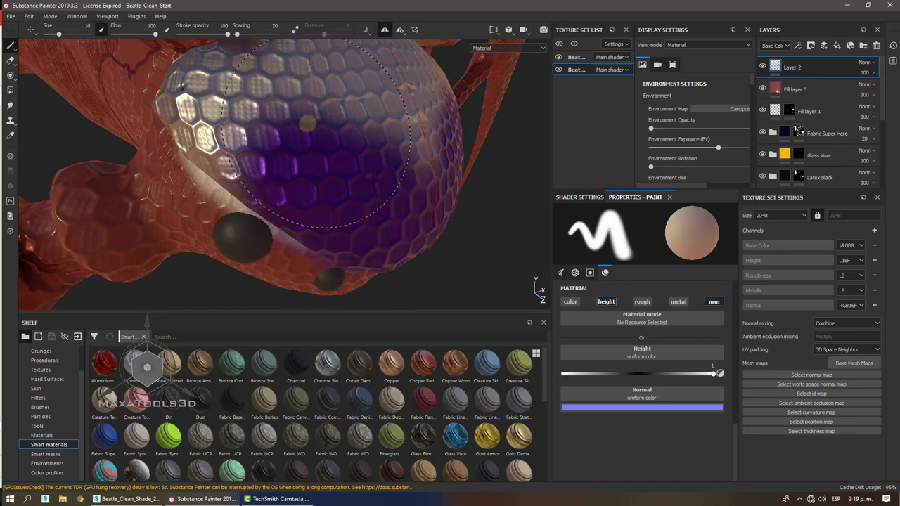
mouse_move(298, 124)
left_mouse_down()
mouse_move(327, 132)
mouse_move(311, 130)
left_mouse_up()
mouse_move(287, 218)
left_mouse_down("alt")
mouse_move(379, 213)
mouse_move(225, 179)
left_mouse_up("alt")
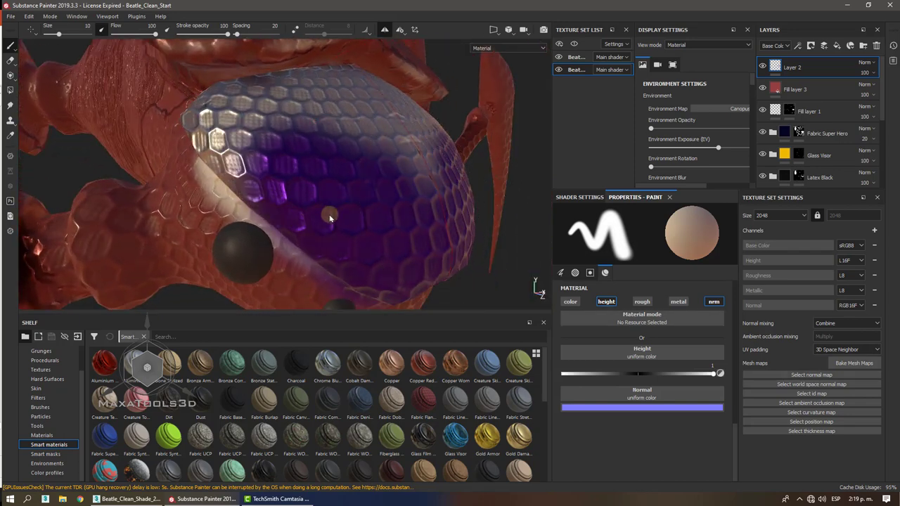
- Restrict the brush material to the metallic channel at value 0 and paint over the head plate's purple area
left_click(638, 303)
left_click(606, 301)
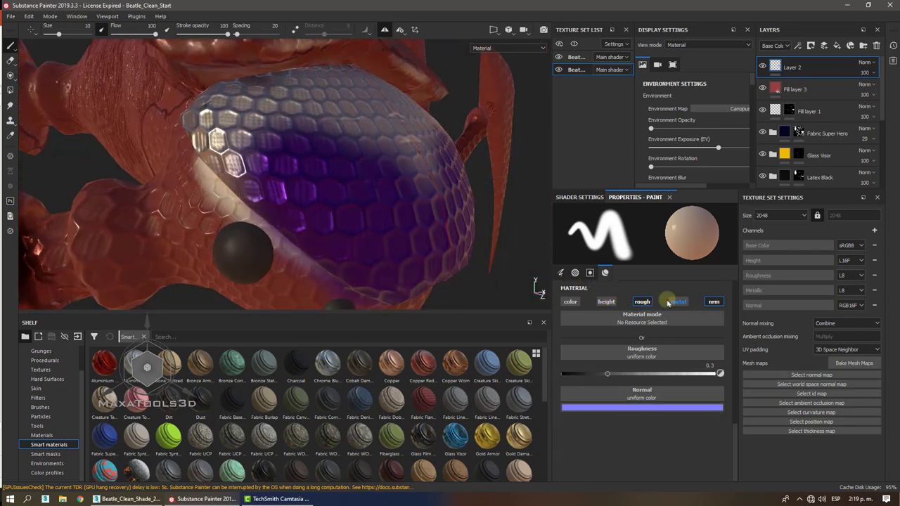
left_click(712, 303)
left_click(642, 302)
left_click(677, 301)
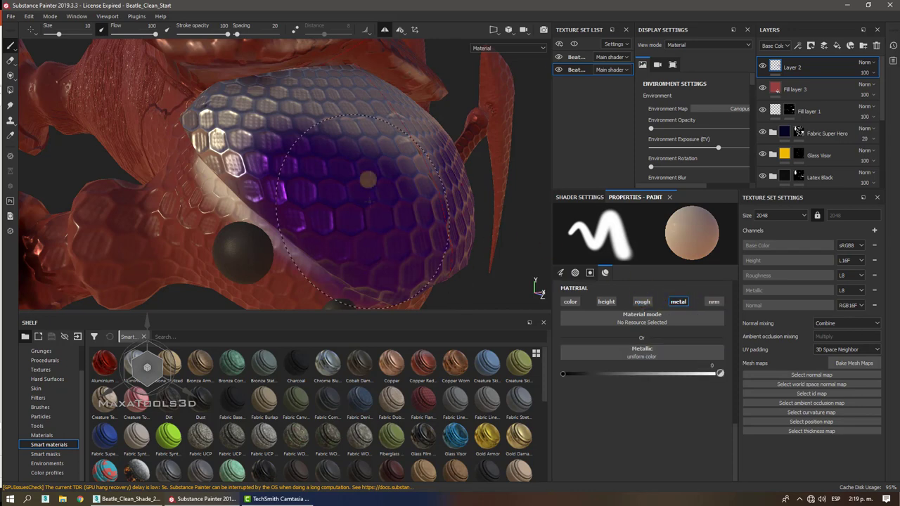
mouse_move(371, 176)
left_mouse_down()
mouse_move(316, 192)
mouse_move(301, 186)
mouse_move(319, 167)
left_mouse_up()
scroll(319, 166, "down", 3)
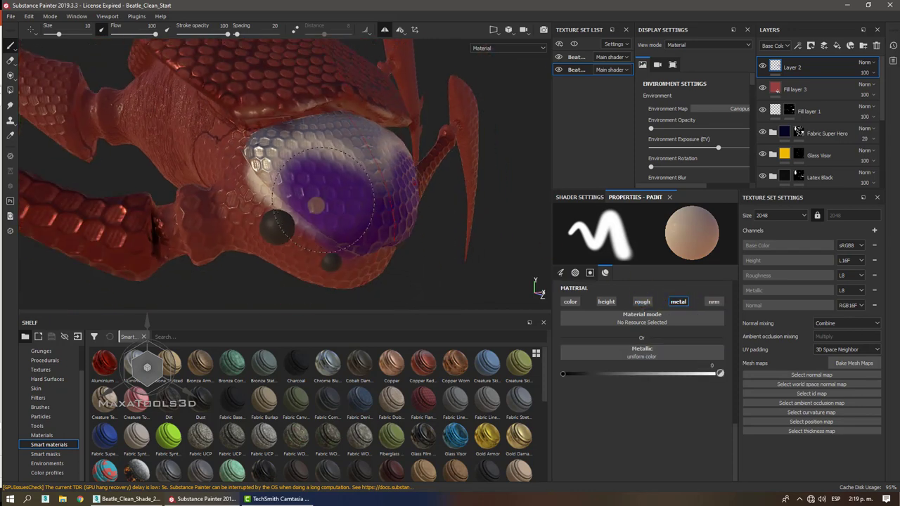
mouse_move(316, 206)
left_mouse_down("alt")
mouse_move(280, 215)
mouse_move(307, 158)
mouse_move(400, 125)
left_mouse_up("alt")
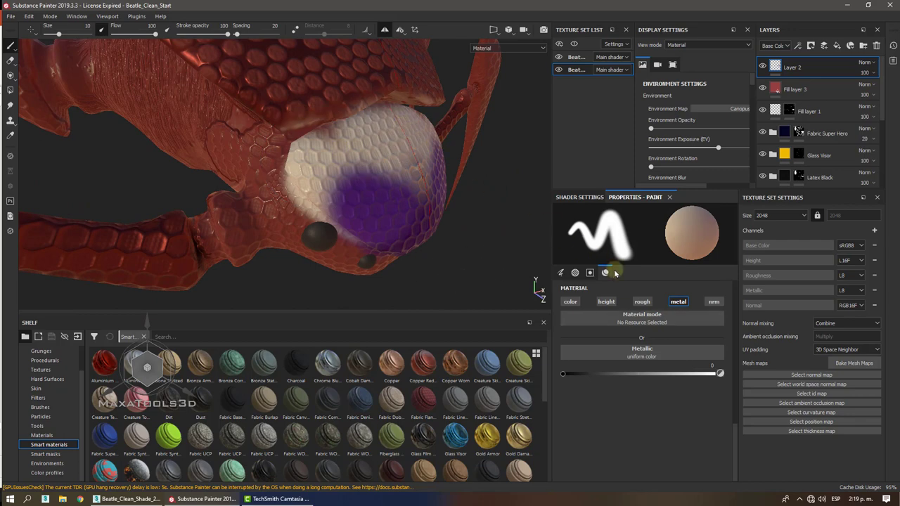
- Delete the paint layer and the red Fill layer 3 from the top of the layer stack
left_click(877, 47)
key("f")
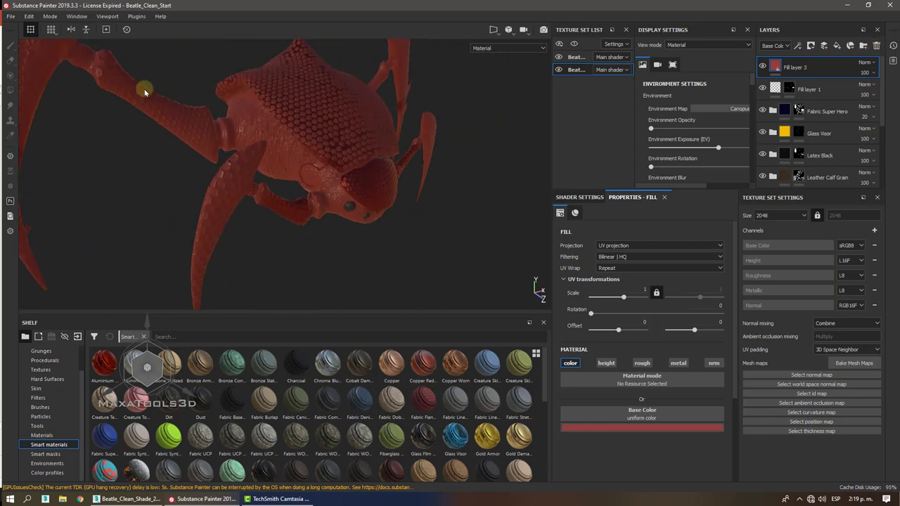
left_click(877, 46)
left_click_drag(343, 184, 314, 185, "alt")
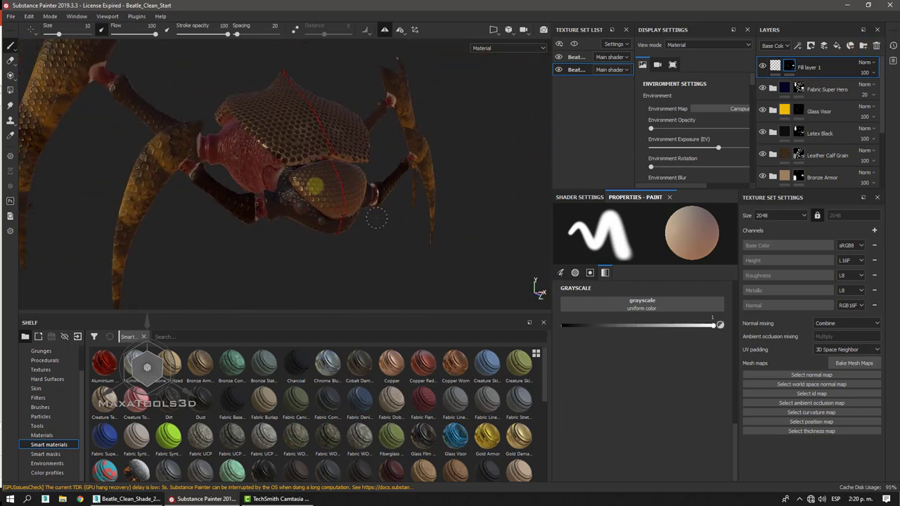
left_click(10, 16)
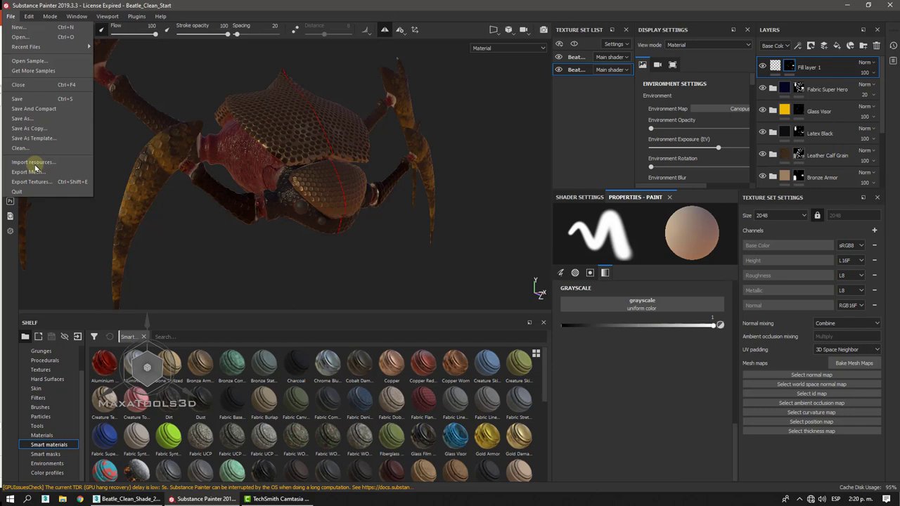
left_click(259, 259)
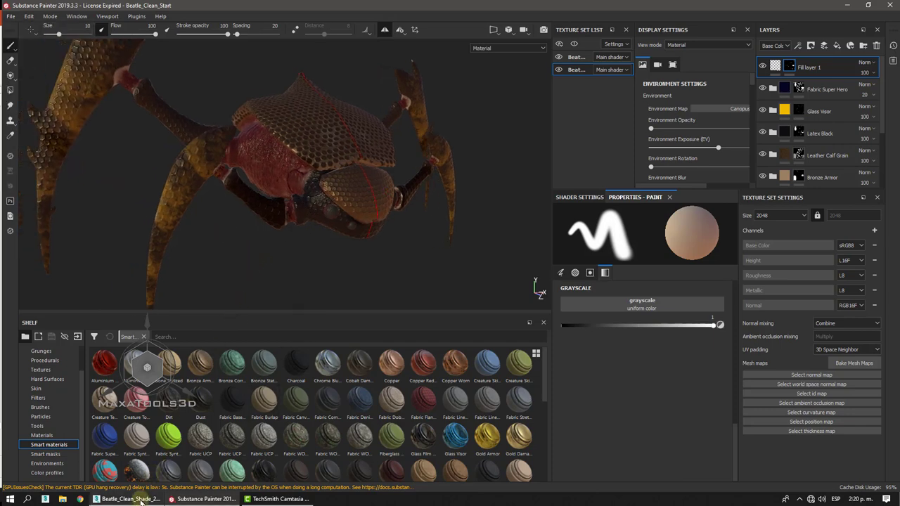
- Switch to 3ds Max and open the Slate Material Editor
mouse_move(141, 500)
left_click(129, 461)
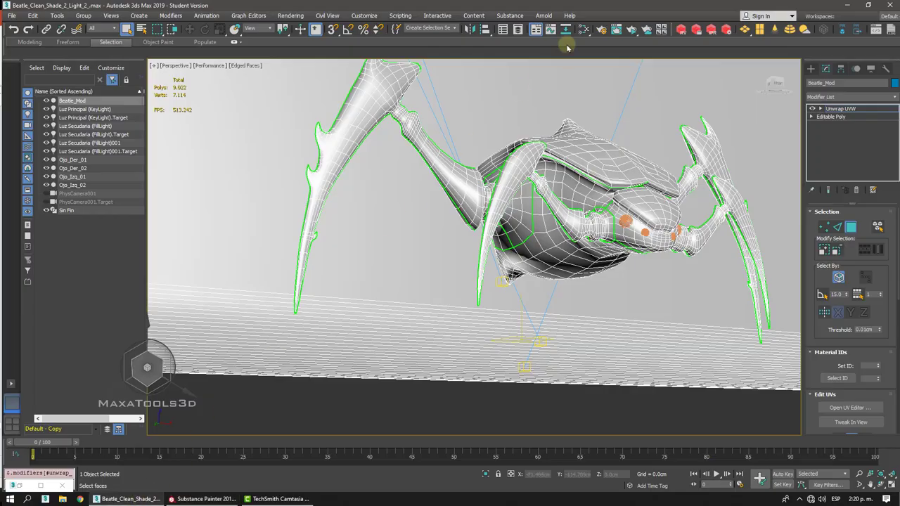
left_click(582, 29)
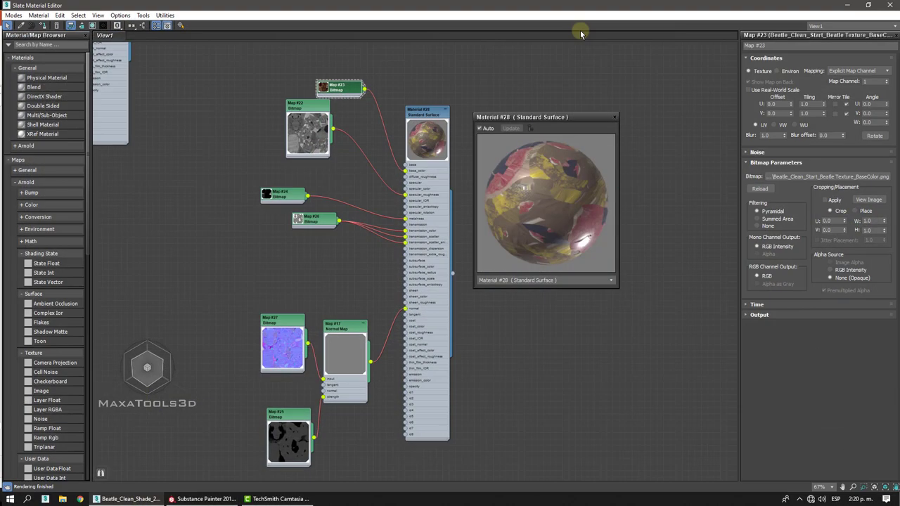
- Expand the previews of the Map #24 and Map #26 bitmaps and spread them, Map #27 and Map #25 away from the material
left_click(267, 195)
left_click_drag(268, 197, 200, 103)
left_click(298, 219)
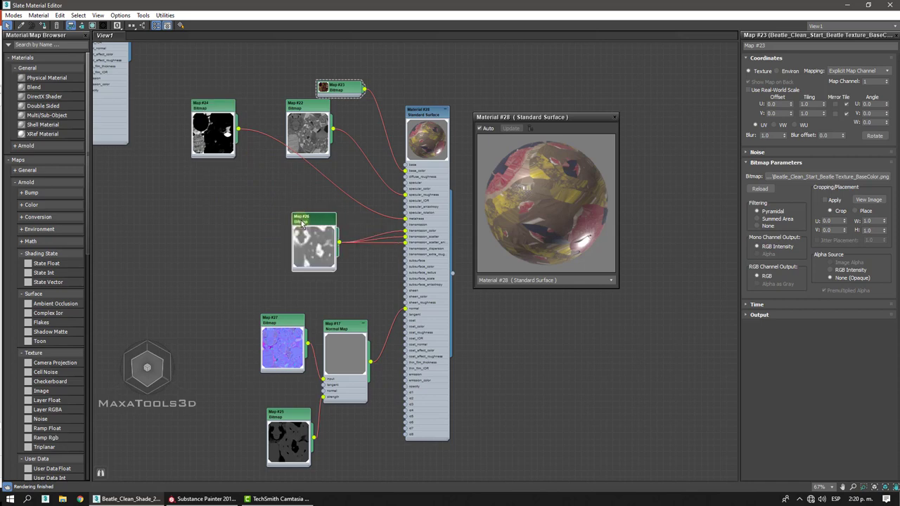
left_click_drag(302, 222, 264, 205)
middle_click_drag(278, 211, 284, 197)
left_click_drag(303, 326, 276, 318)
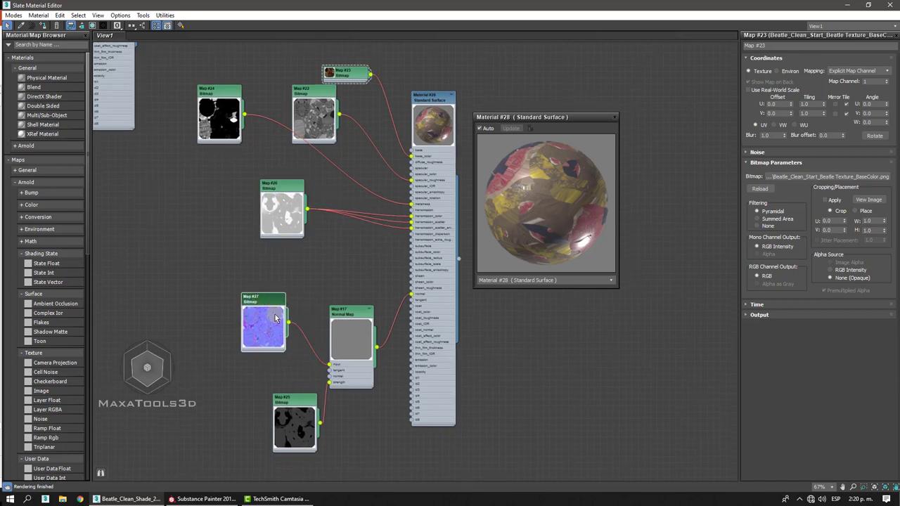
left_click_drag(296, 410, 244, 404)
scroll(245, 405, "up", 3)
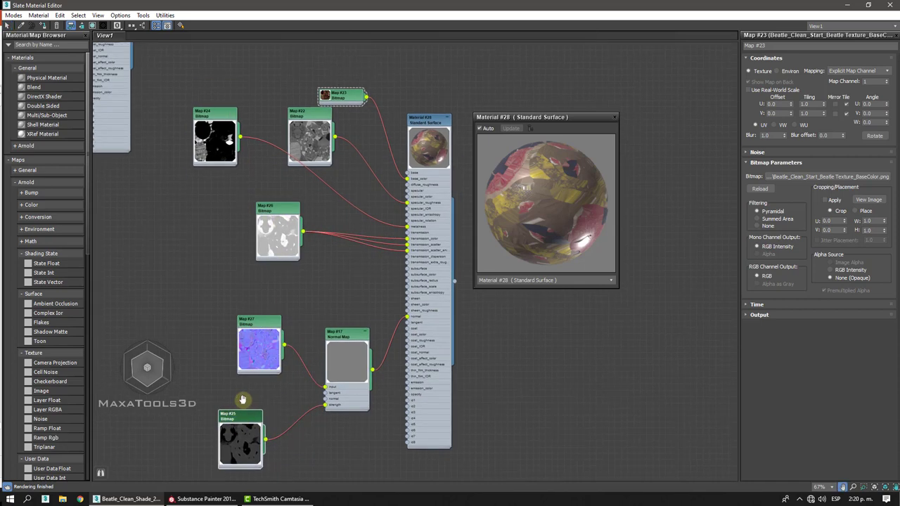
- Reposition the Map #24 and Map #22 nodes, then expand the Map #23 base color preview and move that node higher
left_click_drag(143, 151, 203, 175)
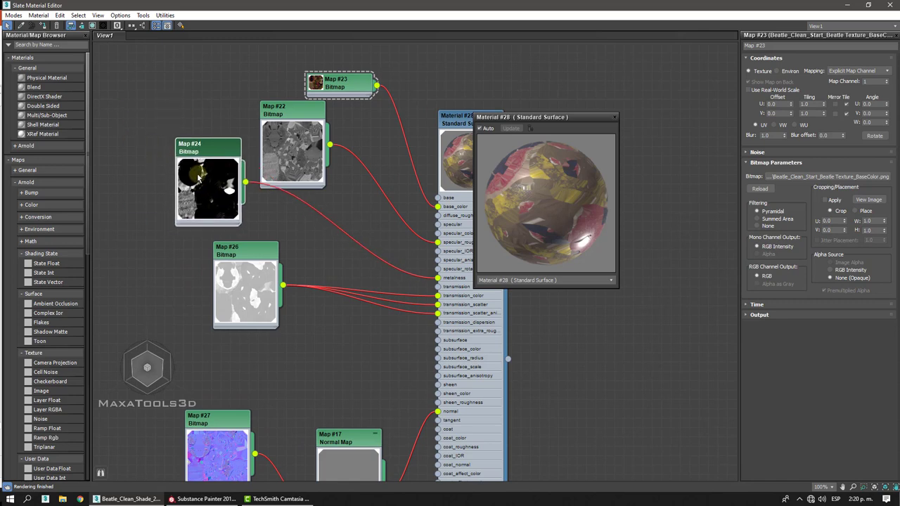
scroll(324, 206, "up", 1)
middle_click_drag(327, 205, 226, 187)
scroll(197, 176, "up", 1)
left_click_drag(195, 130, 250, 150)
scroll(251, 150, "up", 1)
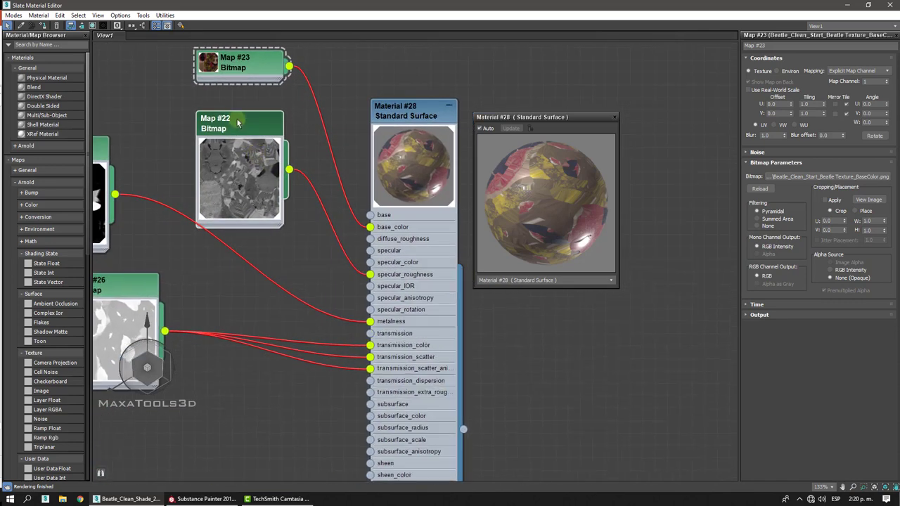
double_click(209, 67)
left_click_drag(245, 82, 256, 44)
middle_click_drag(105, 176, 140, 139)
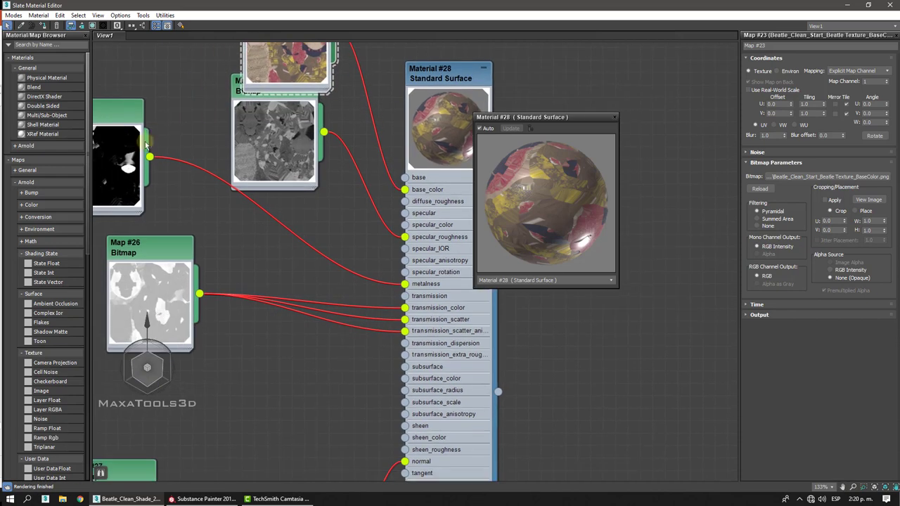
- Move the Map #24 metalness and Map #26 transmission bitmaps closer to the material, and shift the Map #27 normal bitmap slightly upward
left_click_drag(144, 145, 272, 165)
middle_click_drag(245, 165, 237, 136)
middle_click_drag(135, 268, 142, 253)
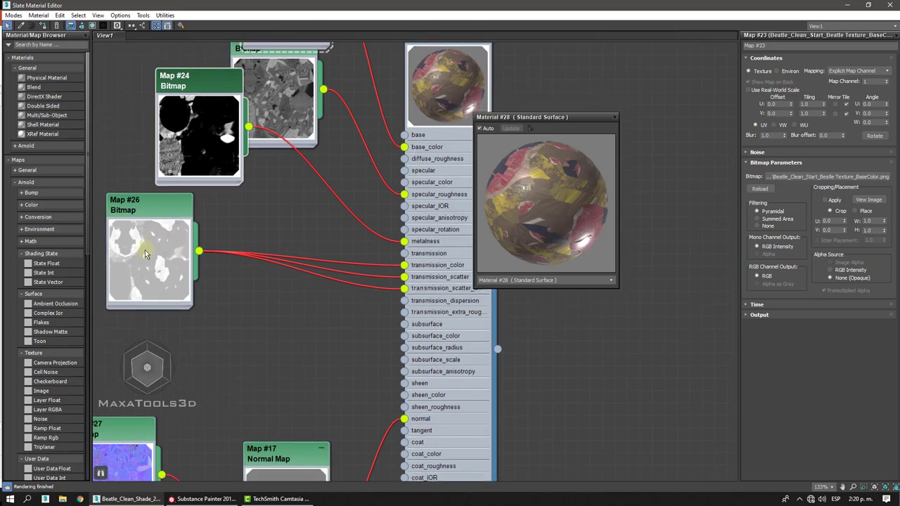
left_click_drag(142, 253, 202, 263)
middle_click_drag(202, 264, 258, 125)
scroll(267, 169, "down", 1)
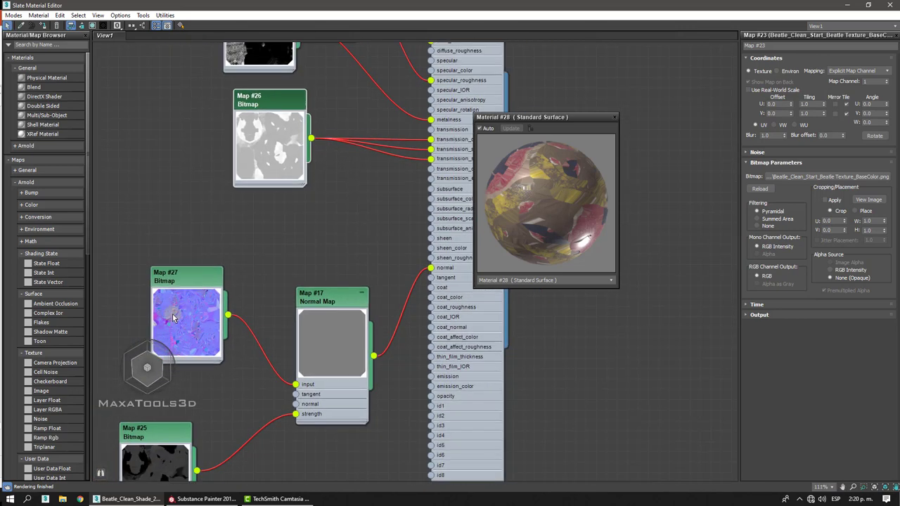
left_click_drag(181, 313, 172, 289)
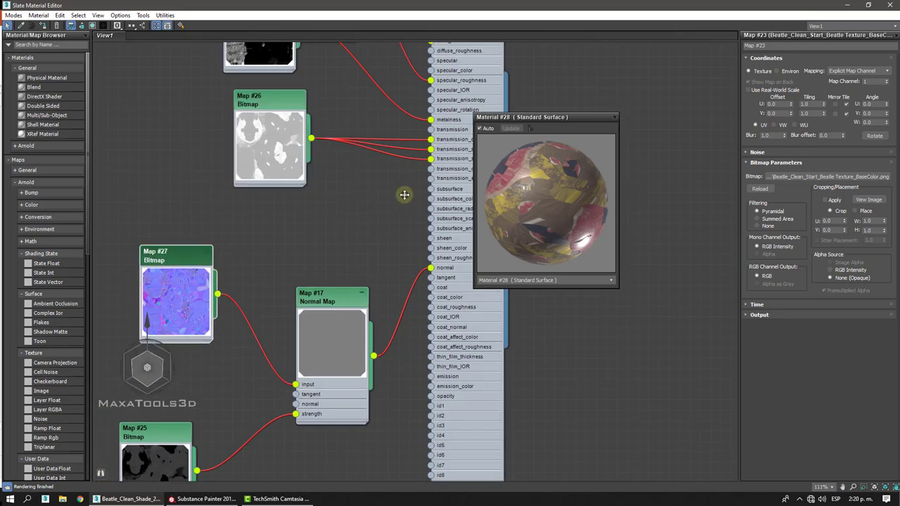
- Close the Slate Material Editor and remove the Unwrap UVW modifier from Beatle_Mod
left_click(887, 5)
middle_click_drag(450, 309, 428, 337, "alt")
scroll(366, 324, "down", 8)
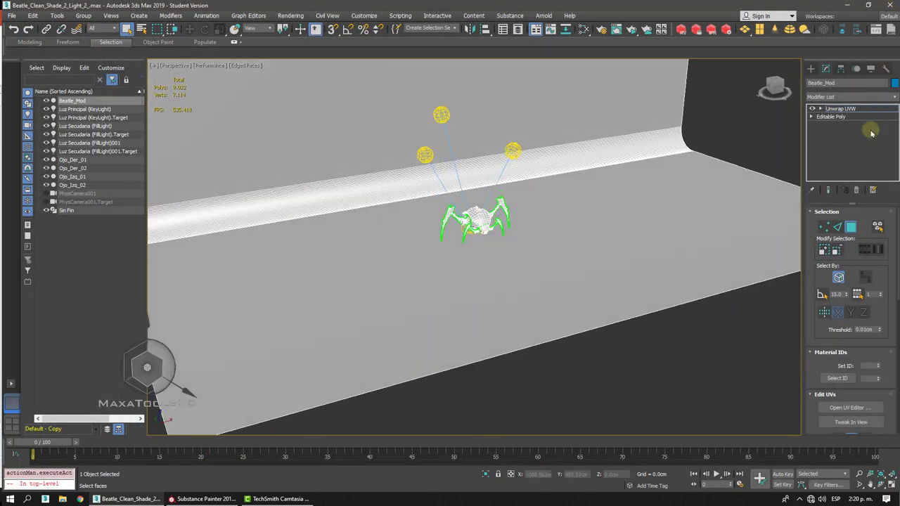
left_click(857, 189)
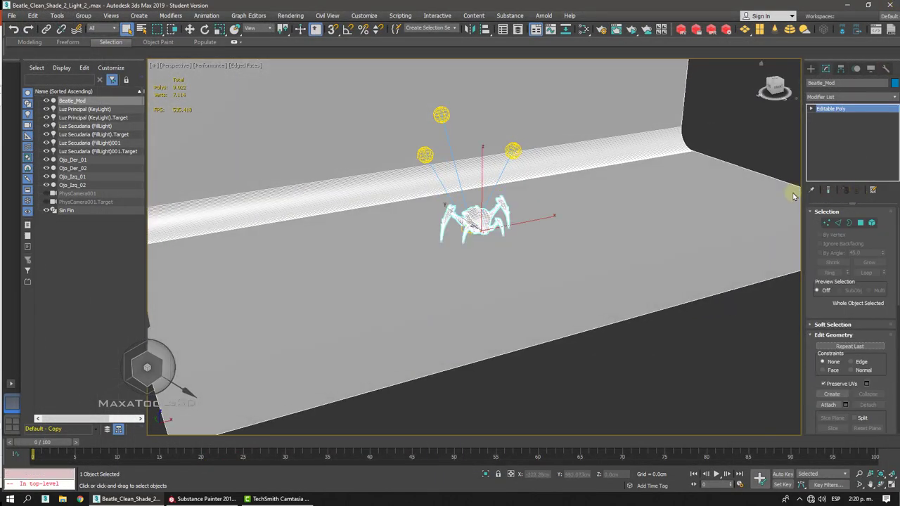
- Hide the Sin Fin backdrop and the lights category, and frame Beatle_Mod from the front
left_click(46, 210)
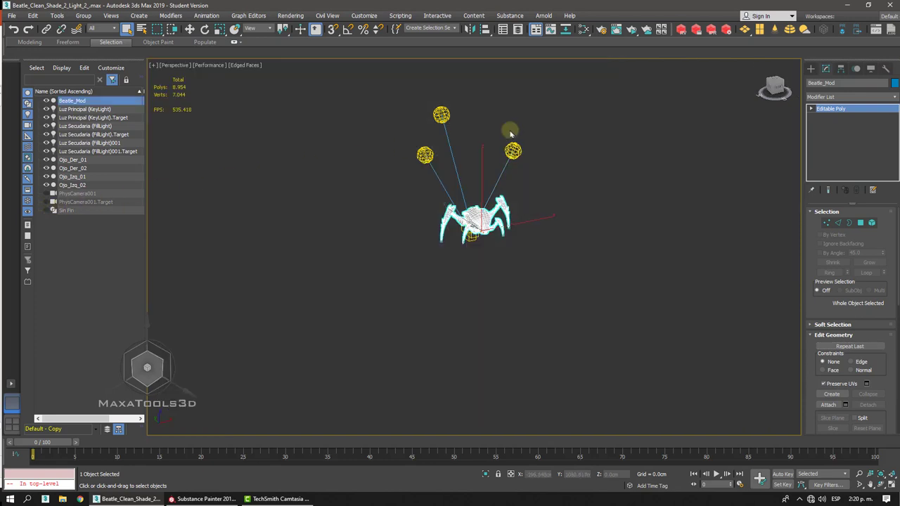
left_click(869, 71)
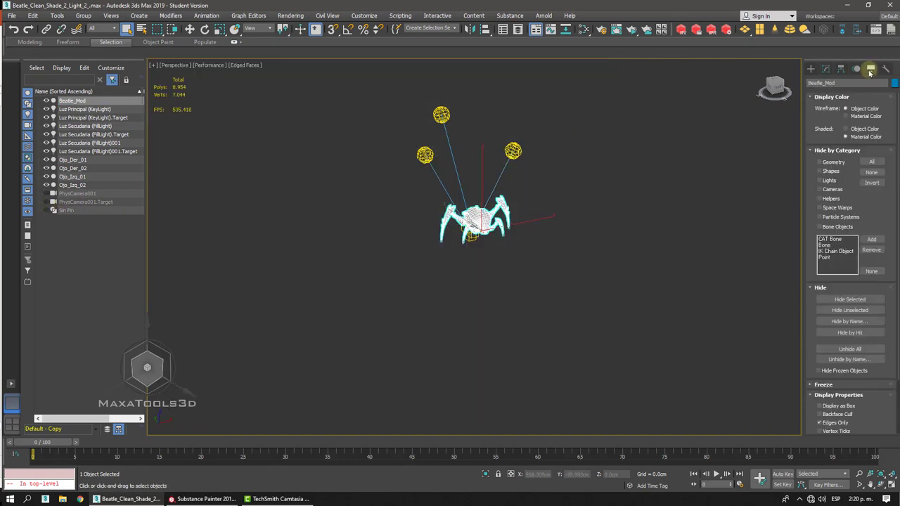
left_click(828, 180)
key("z")
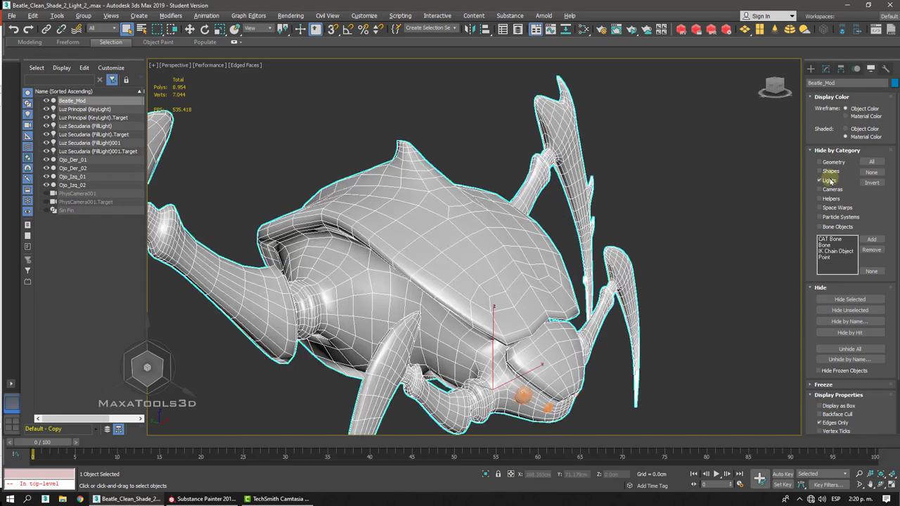
scroll(679, 183, "down", 2)
middle_click_drag(548, 188, 486, 190, "alt")
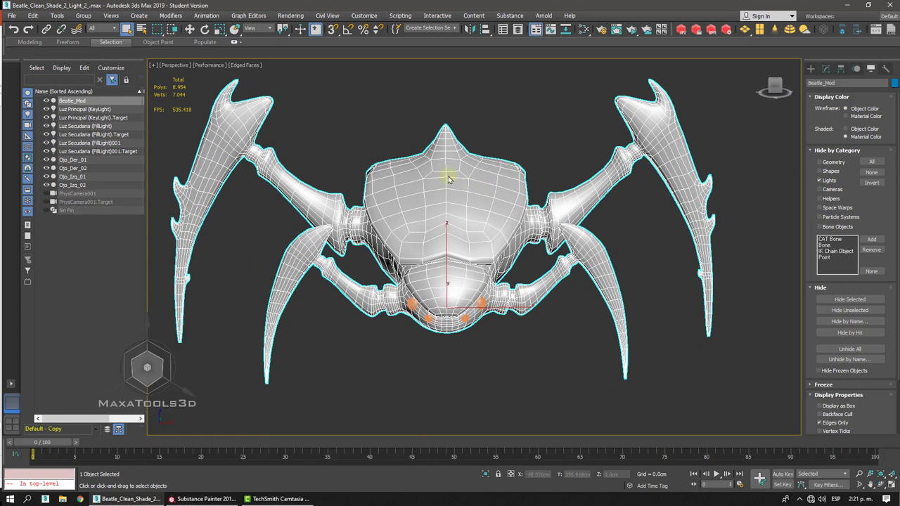
- View the image Render_03.jpg from the Renders Beatle folder, and minimize its image window
left_click(12, 16)
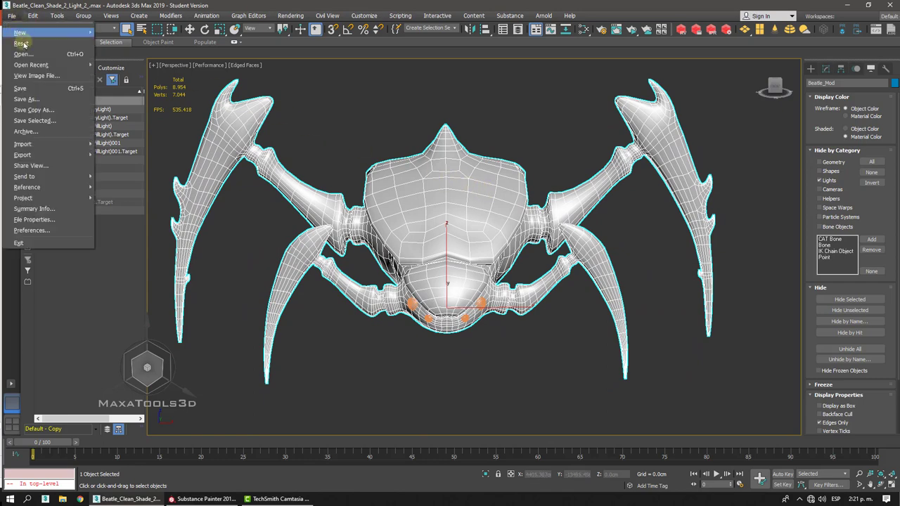
left_click(40, 76)
left_click(172, 24)
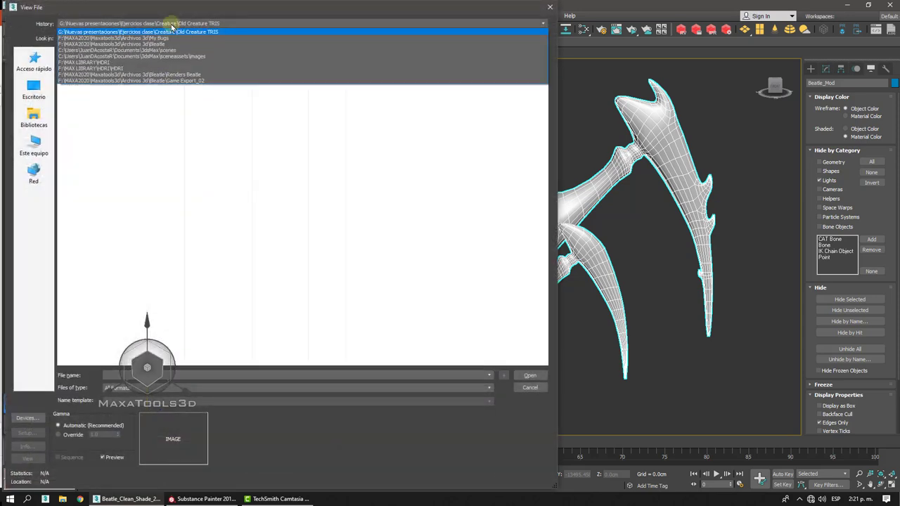
left_click(169, 37)
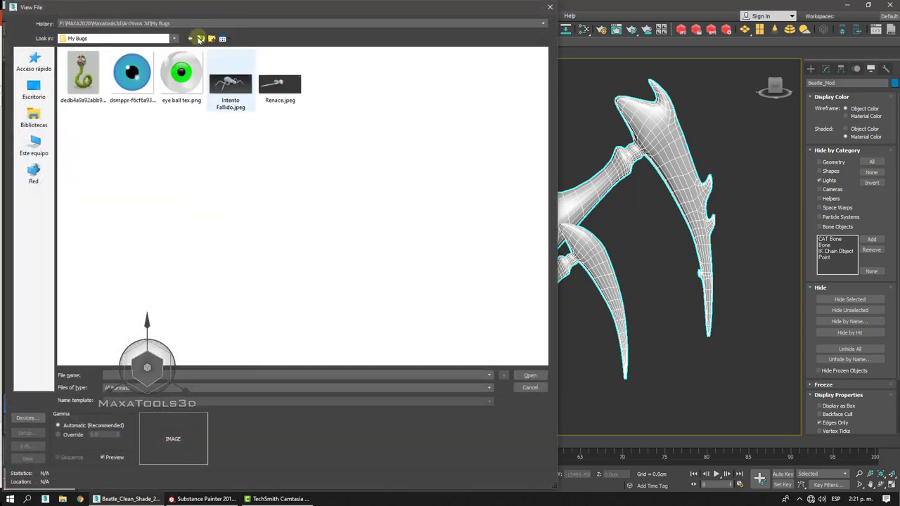
left_click(201, 39)
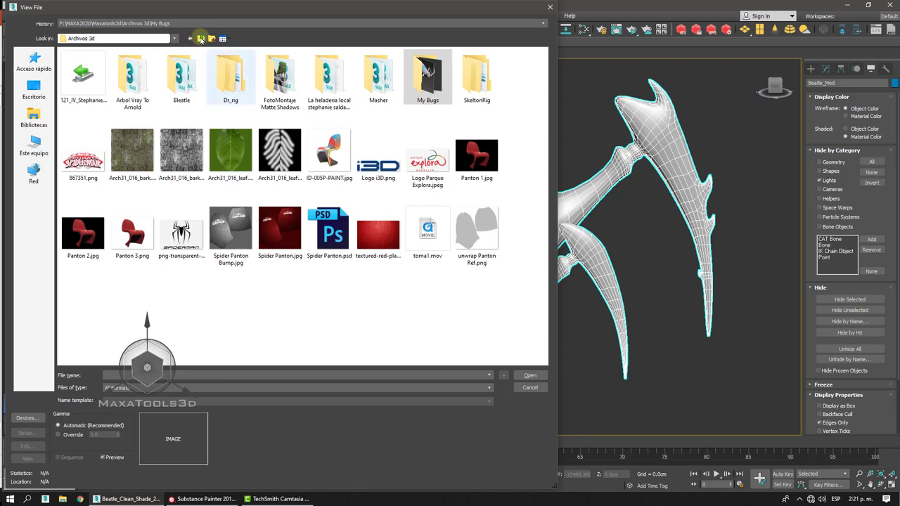
double_click(167, 85)
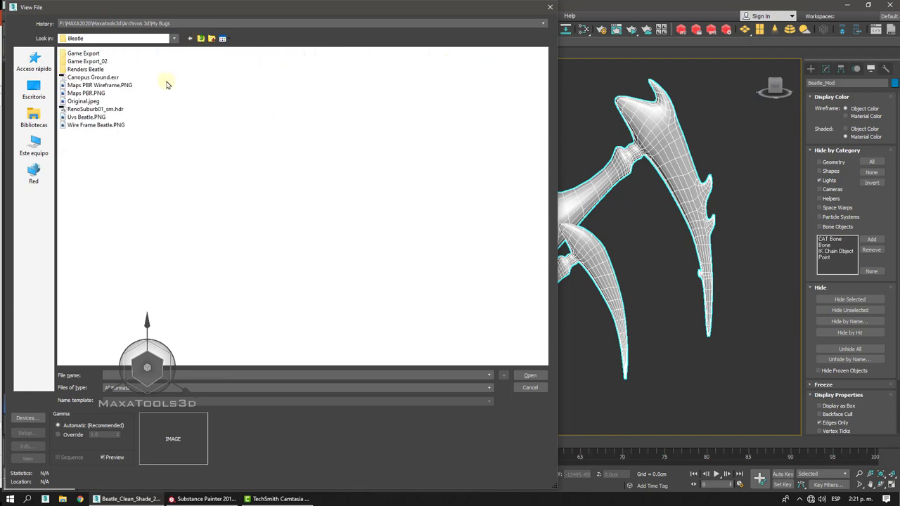
double_click(103, 71)
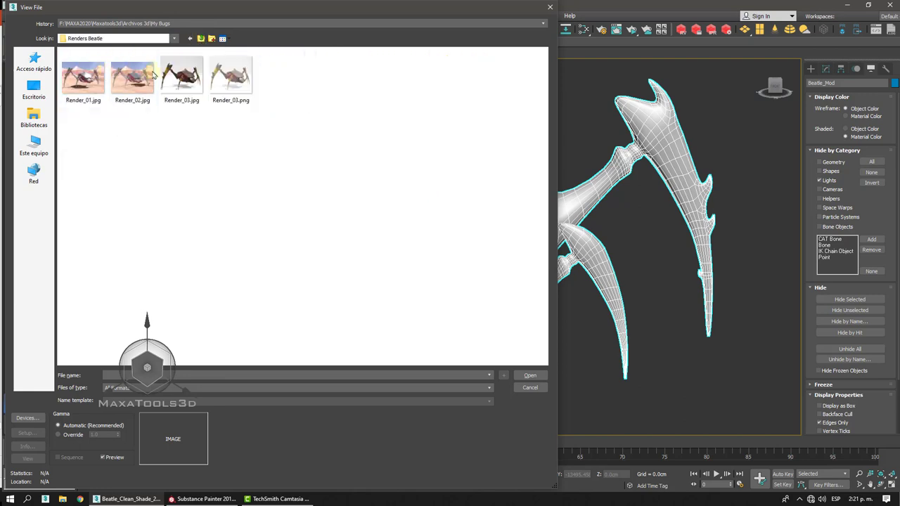
left_click(179, 75)
left_click(529, 377)
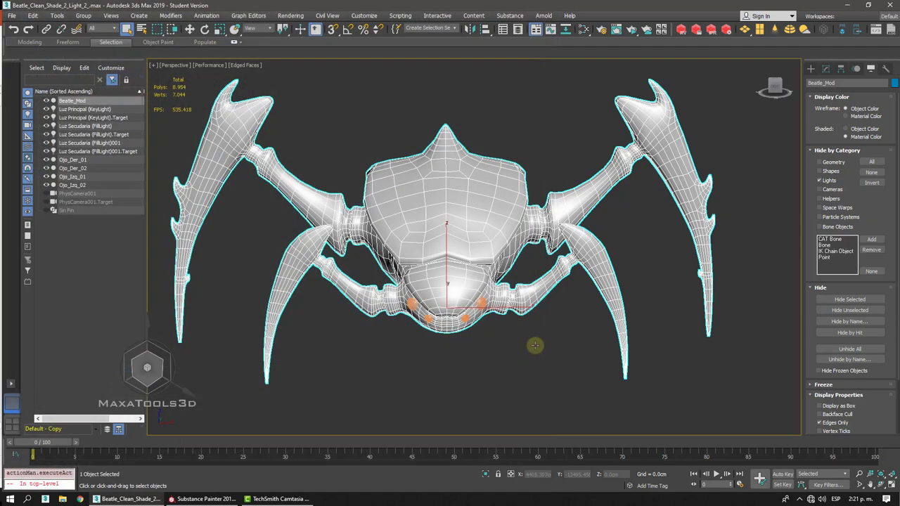
left_click_drag(636, 20, 218, 25)
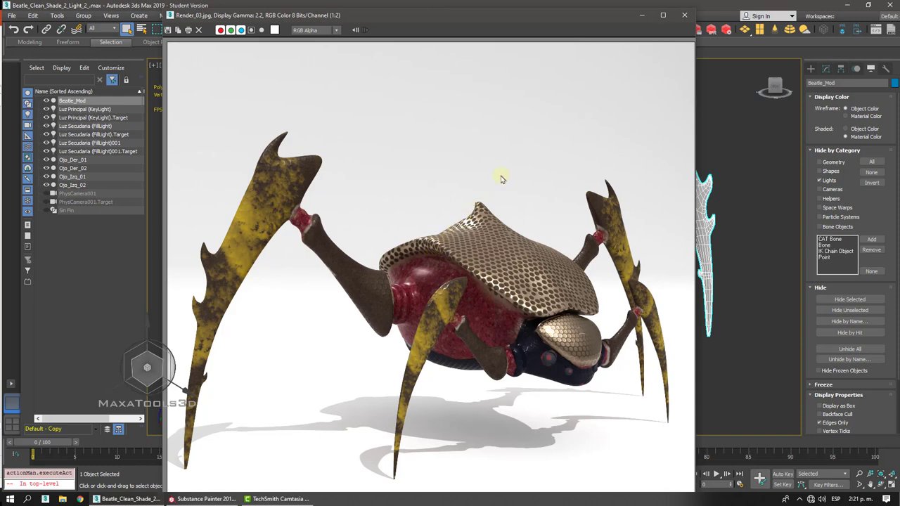
left_click(639, 17)
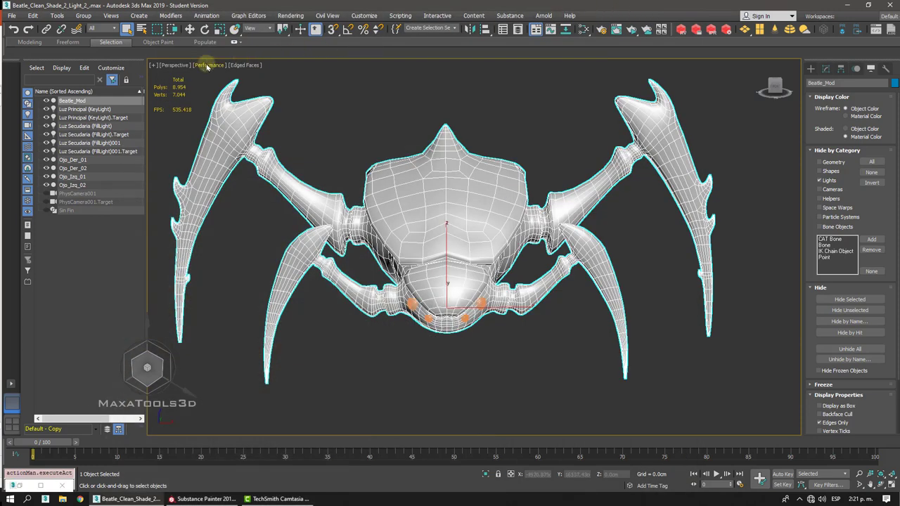
- Try the Standard quality preset in the perspective viewport and return to Performance
left_click(208, 66)
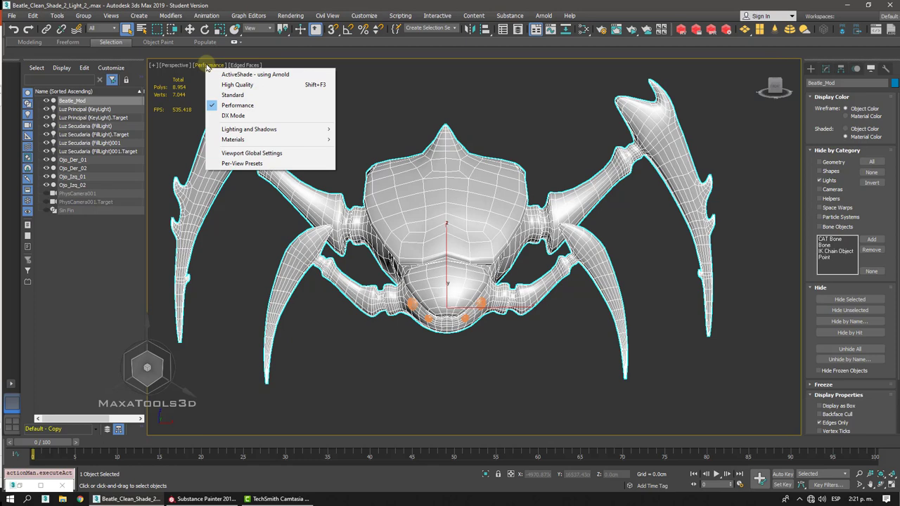
left_click(232, 95)
left_click(211, 65)
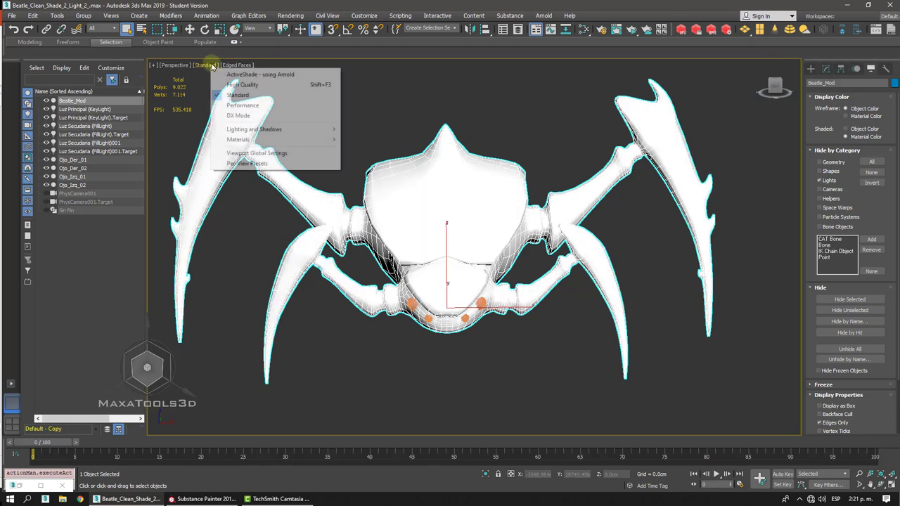
left_click(234, 105)
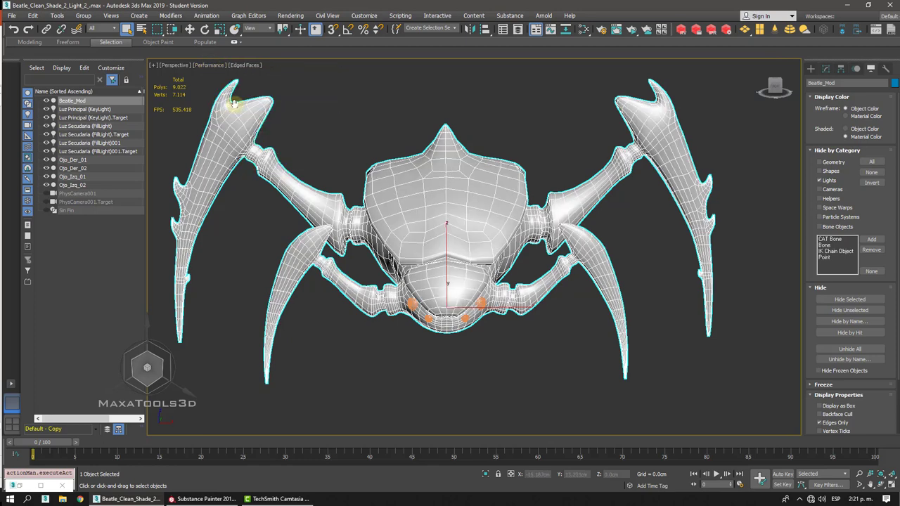
middle_click_drag(234, 103, 248, 101, "alt")
left_click(631, 31)
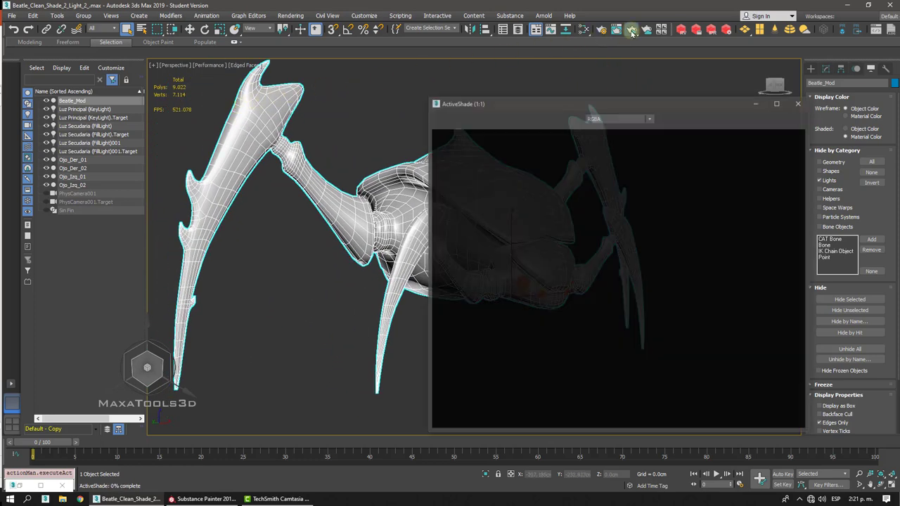
left_click(800, 102)
- Reselect Beatle_Mod and show it in wireframe in the Left view, framed to fill the viewport
middle_click_drag(494, 171, 446, 201, "alt")
key("ctrl+d")
left_click(405, 253)
key("f")
key("l")
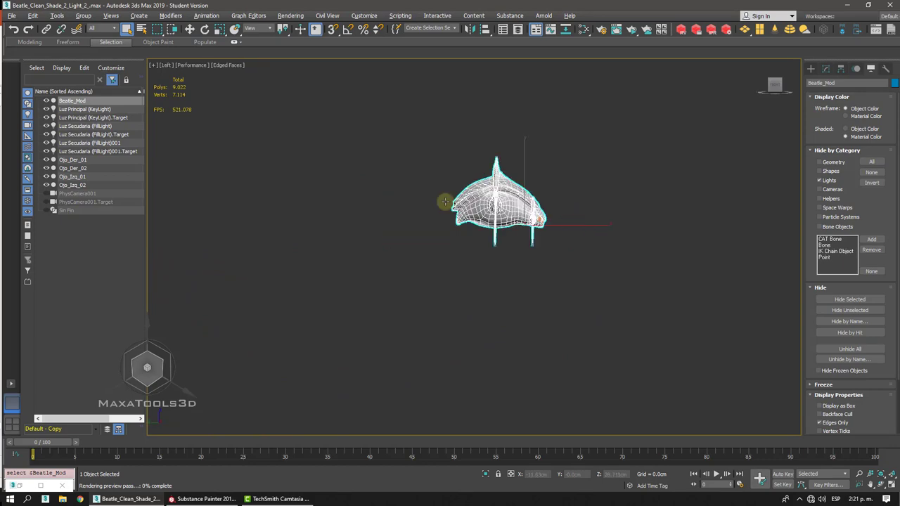
key("F3")
key("z")
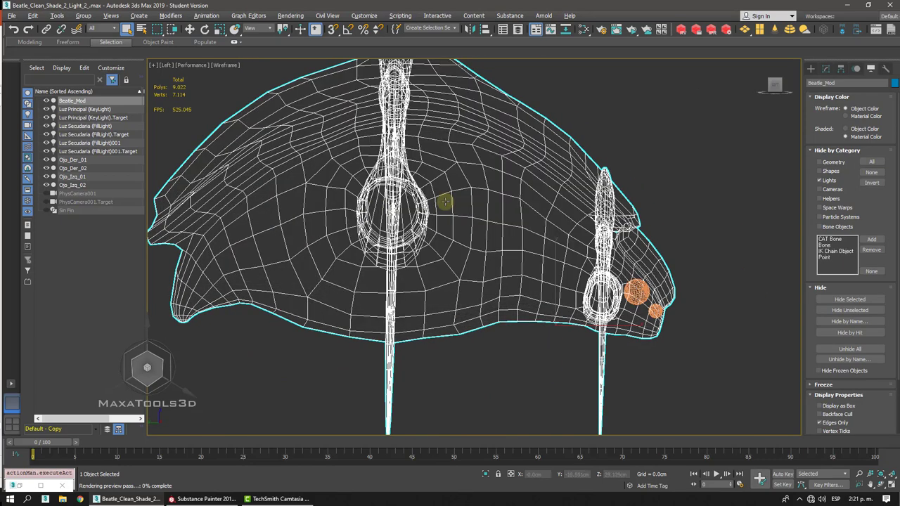
- Examine the wireframe side profile of Beatle_Mod from head to rear in the Left view
middle_click_drag(445, 201, 474, 179)
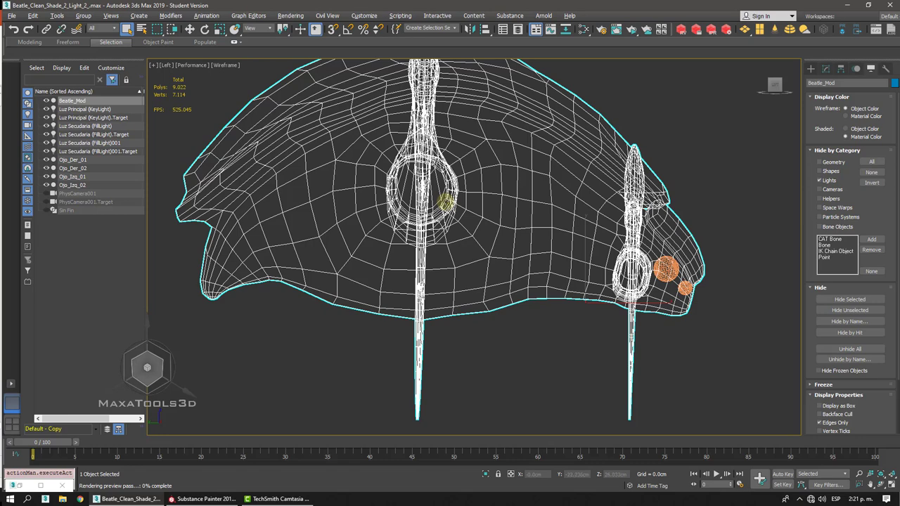
middle_click_drag(446, 202, 340, 167)
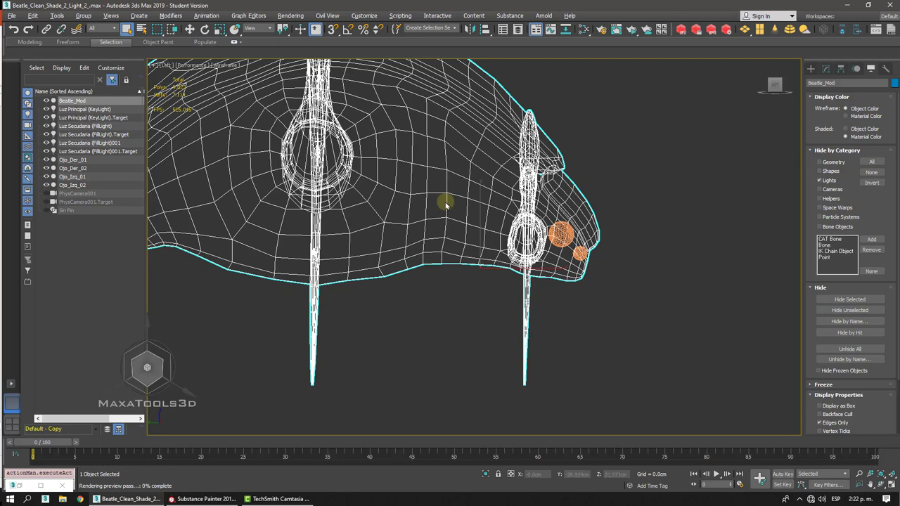
middle_click_drag(445, 202, 596, 203)
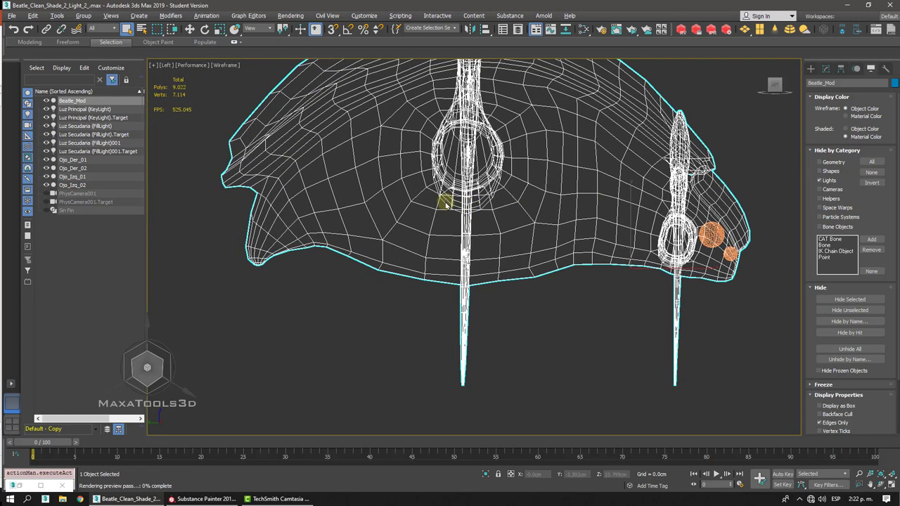
middle_click_drag(445, 201, 383, 197)
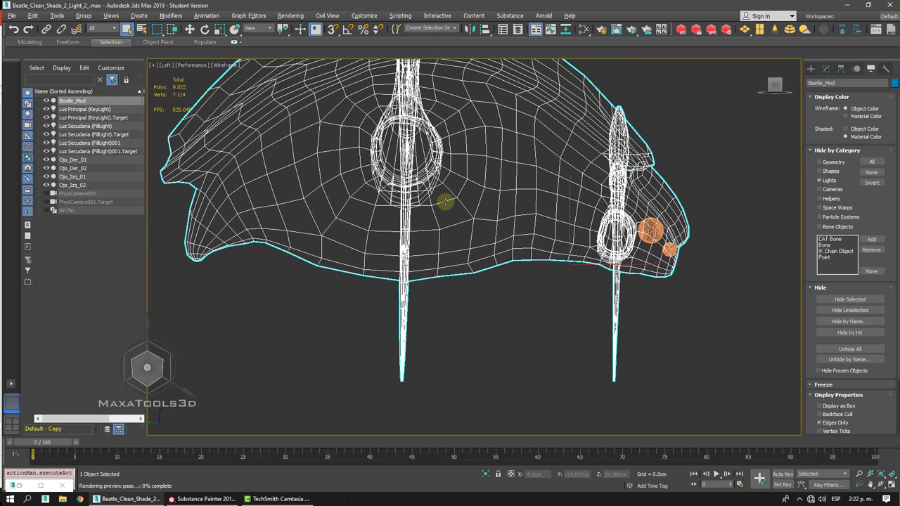
middle_click_drag(445, 202, 349, 139)
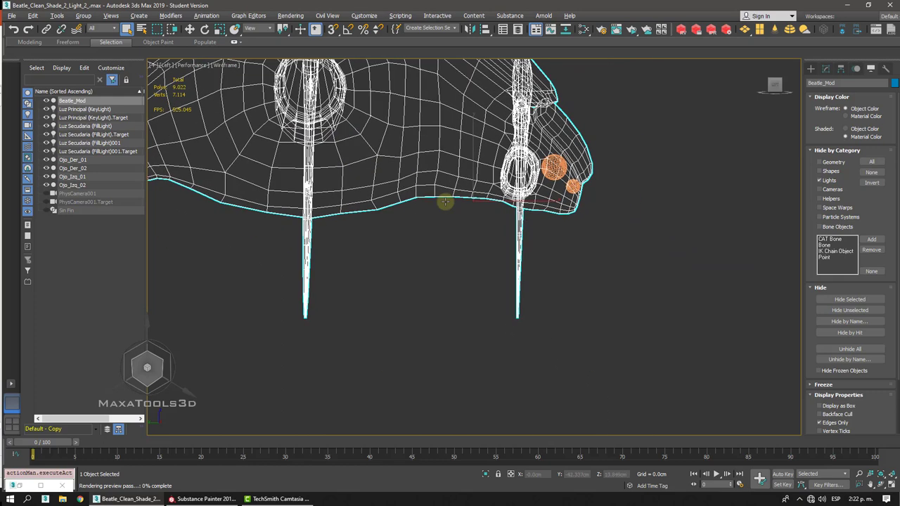
middle_click_drag(445, 201, 445, 204)
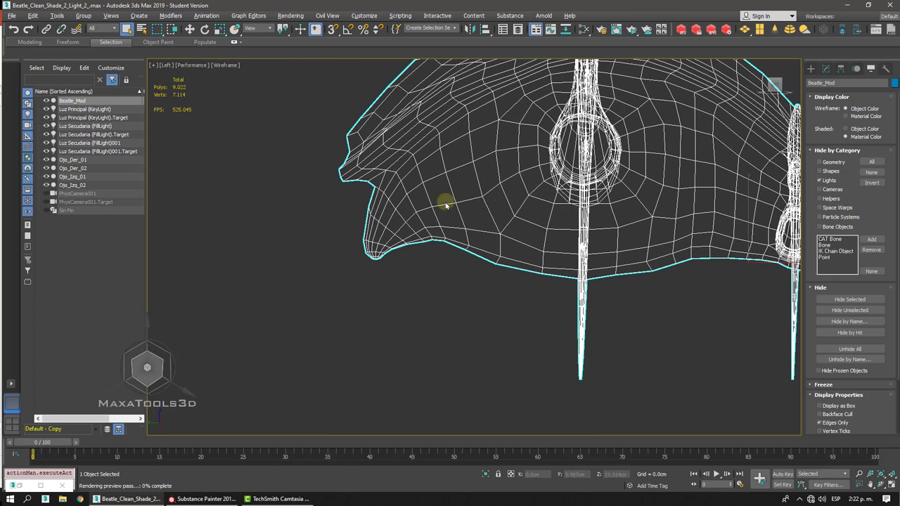
scroll(372, 174, "down", 2)
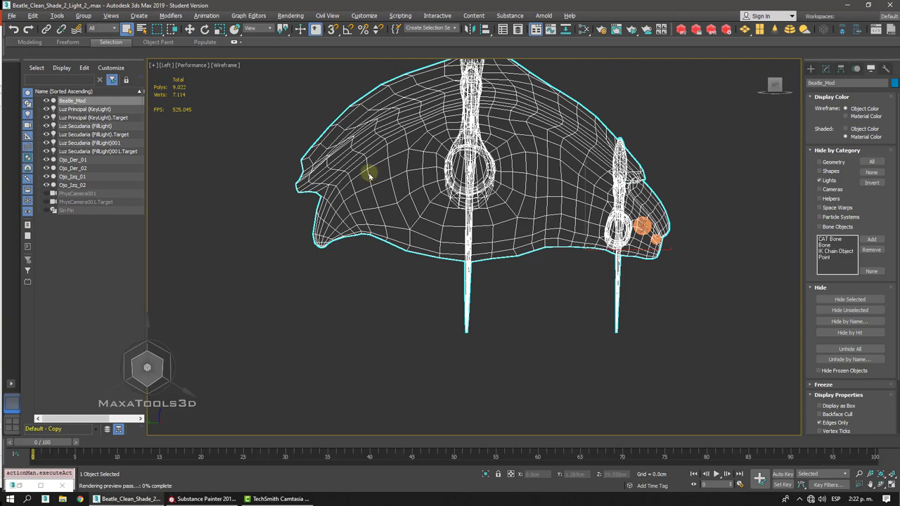
middle_click_drag(369, 176, 369, 175)
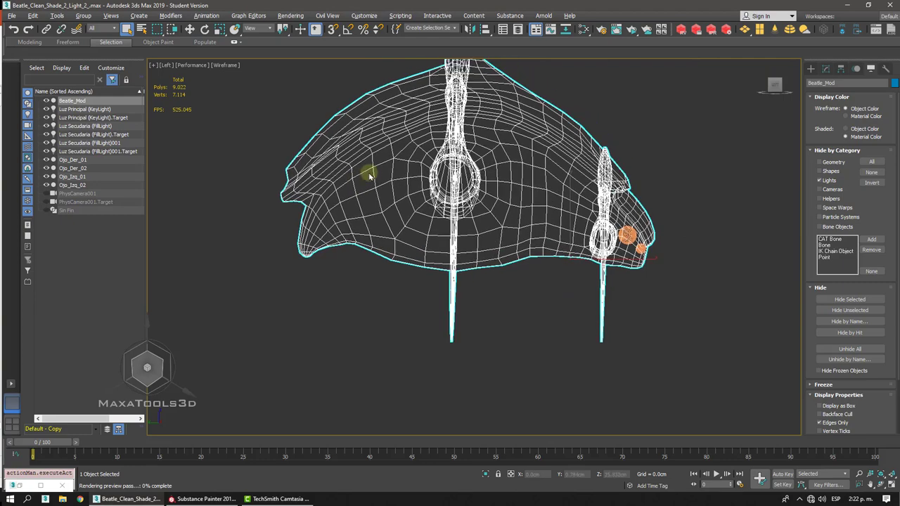
key("p")
key("l")
- Show the Bones option among the creatable systems, and open the Bone Tools window beside the model
left_click(812, 70)
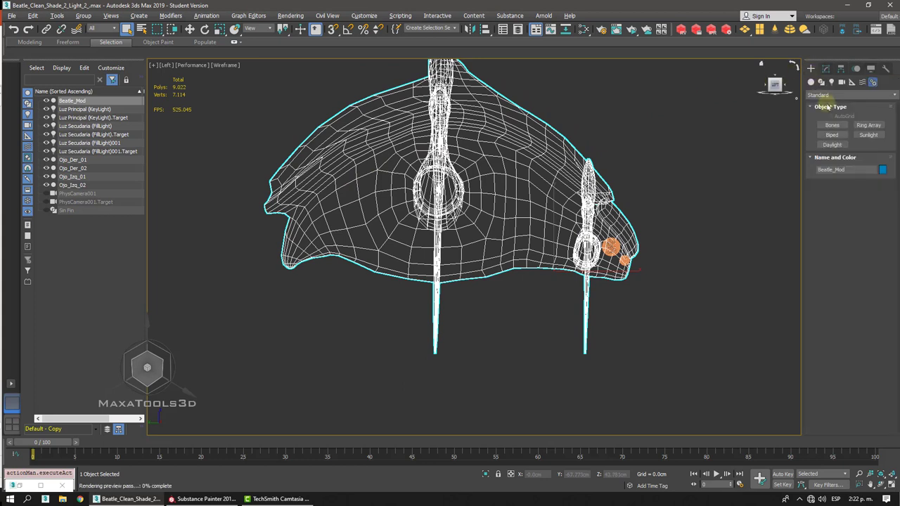
left_click(834, 126)
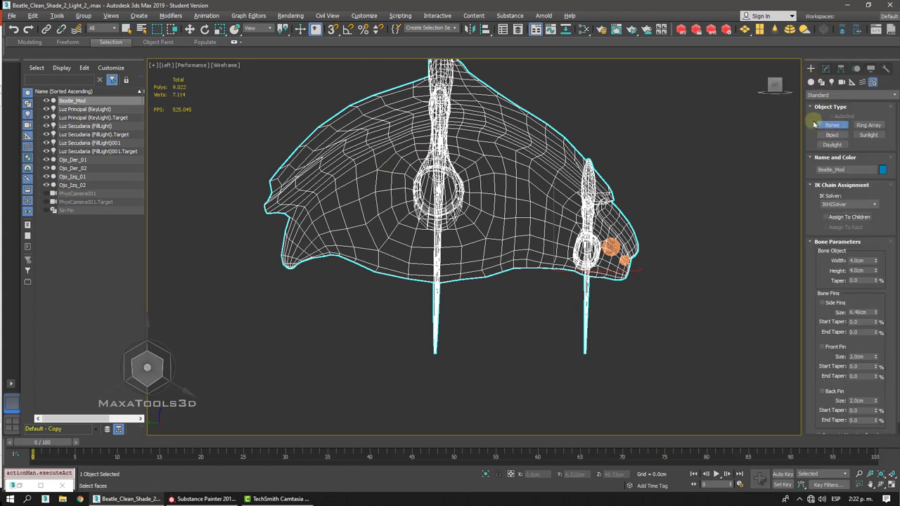
left_click(202, 17)
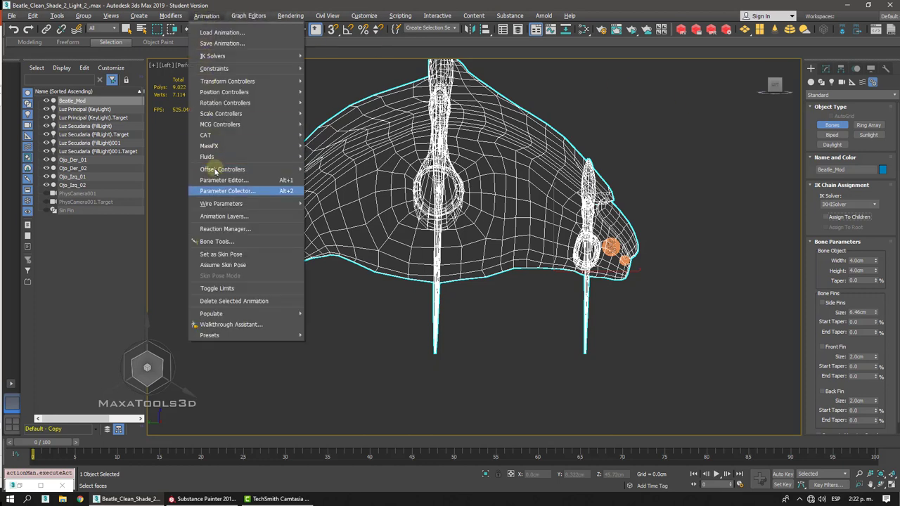
left_click(222, 242)
left_click_drag(270, 118, 193, 64)
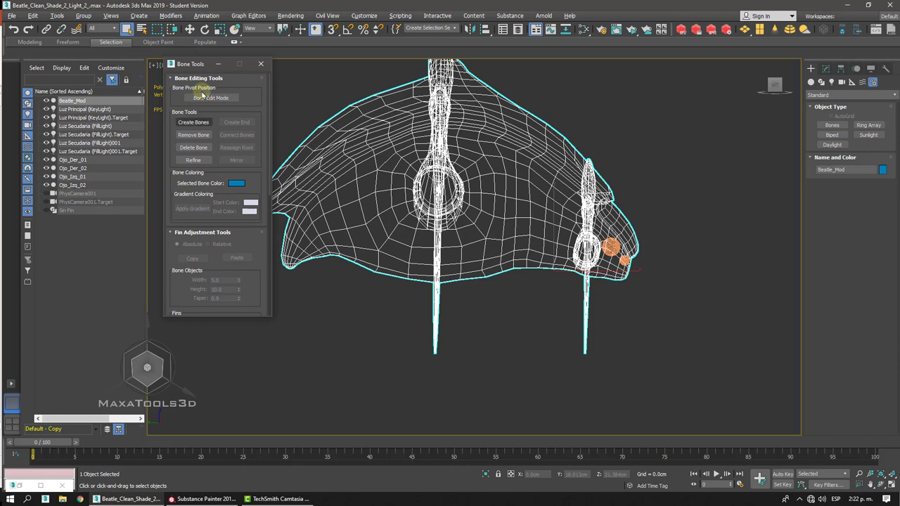
left_click(200, 124)
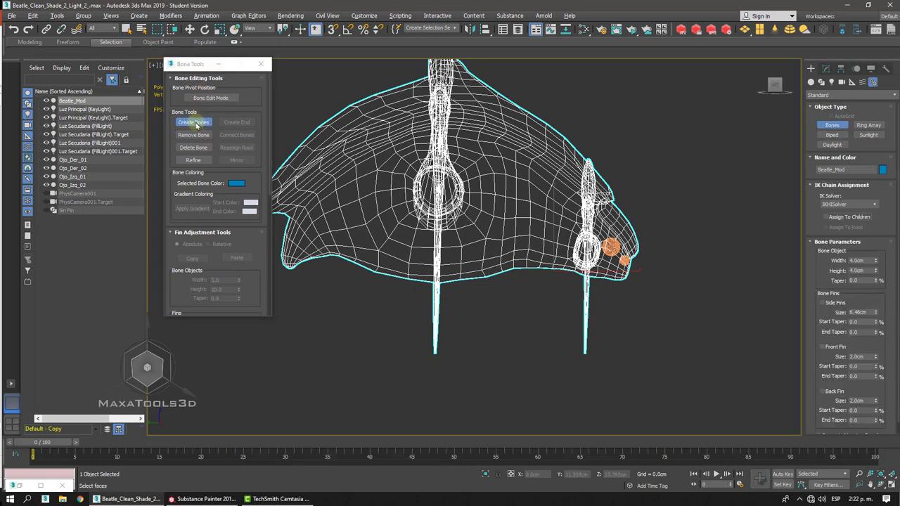
left_click(196, 124)
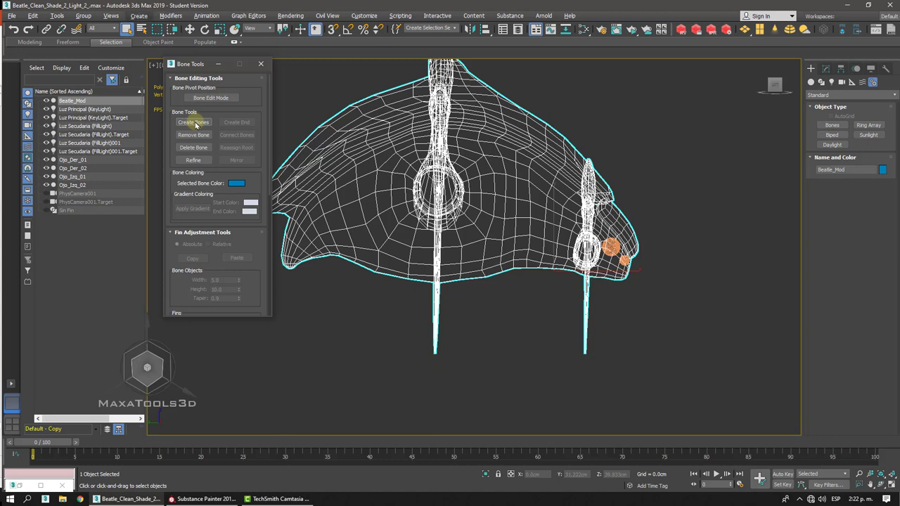
- Locate Bones IK Chain among the creatable systems
left_click(135, 15)
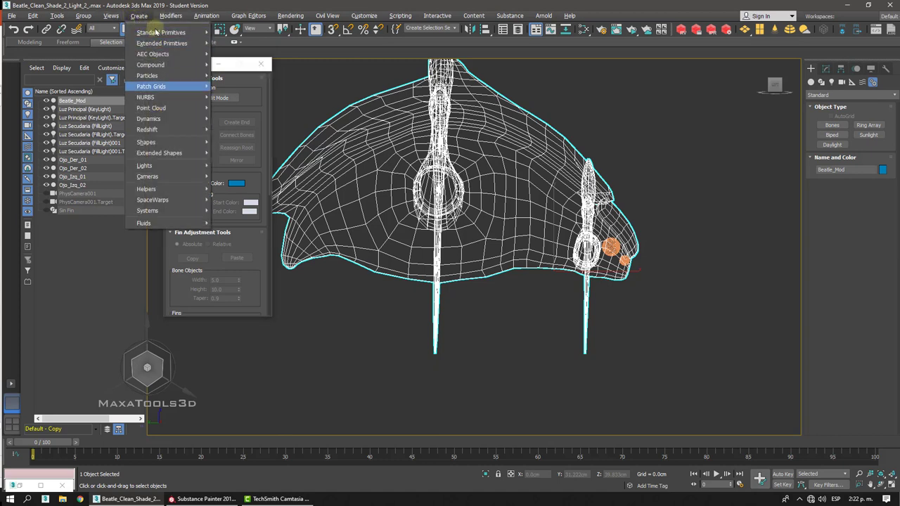
mouse_move(165, 34)
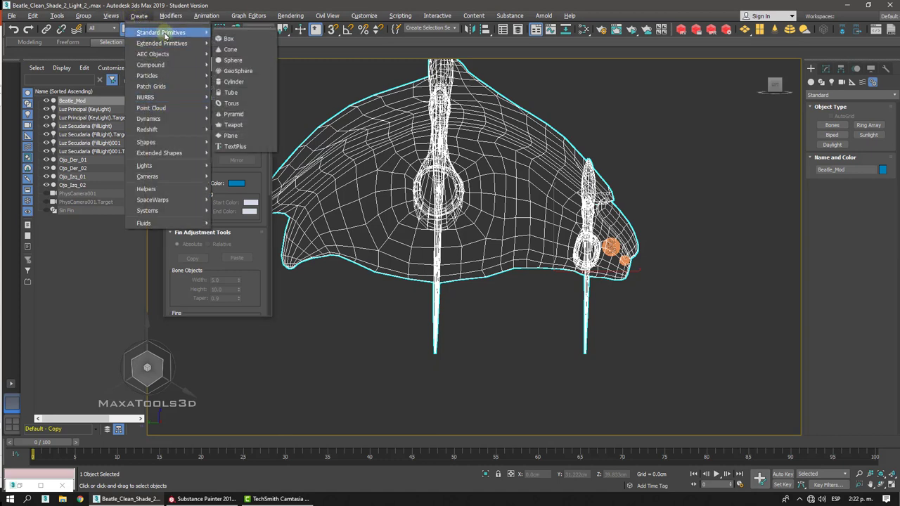
mouse_move(176, 210)
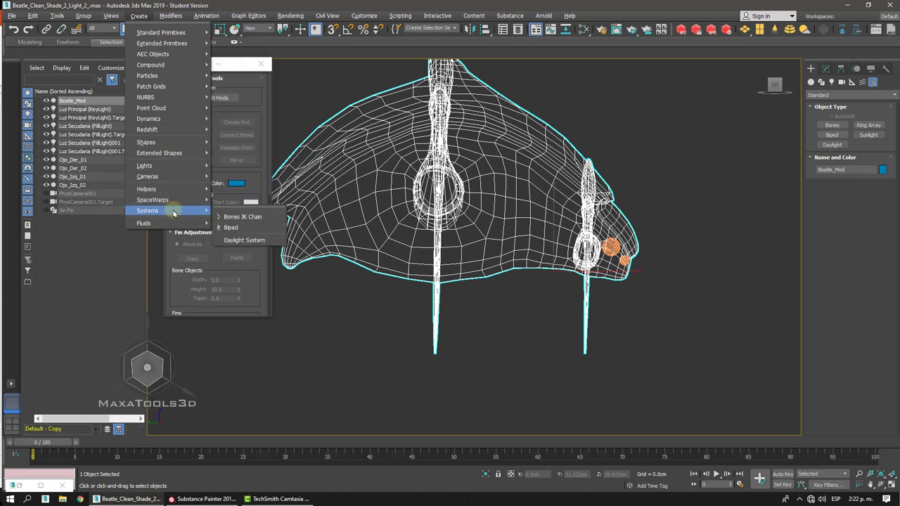
left_click(241, 219)
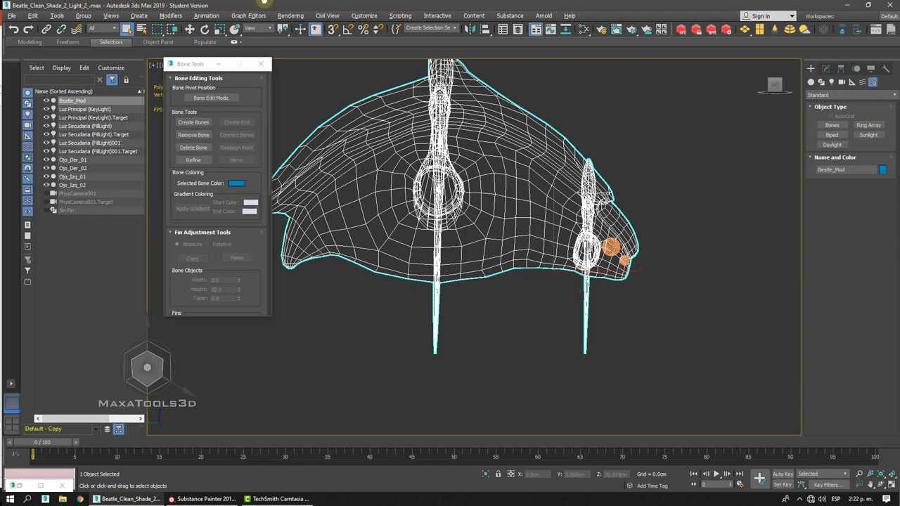
- Draw a chain of three bones in the Left view, from the rear body through the neck to the head tip, closing with a small end bone
left_click(832, 126)
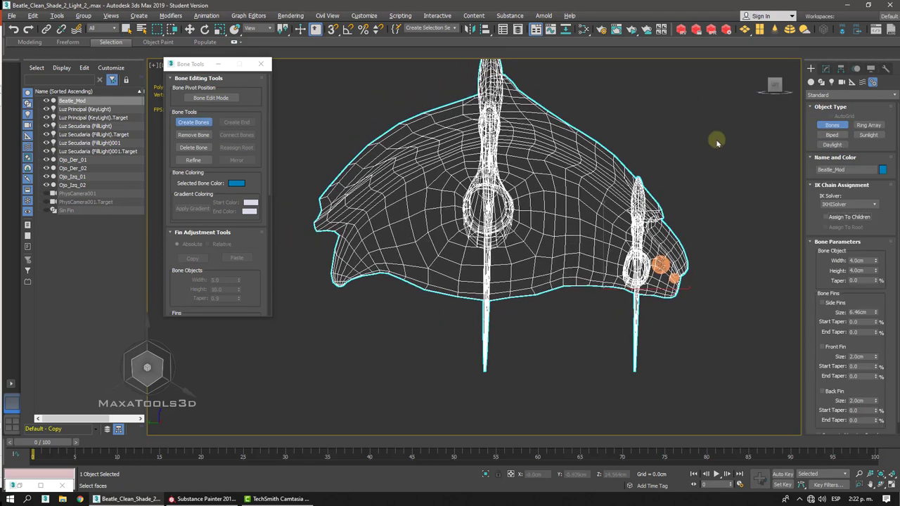
middle_click_drag(408, 216, 395, 182)
scroll(396, 182, "up", 4)
scroll(395, 182, "down", 4)
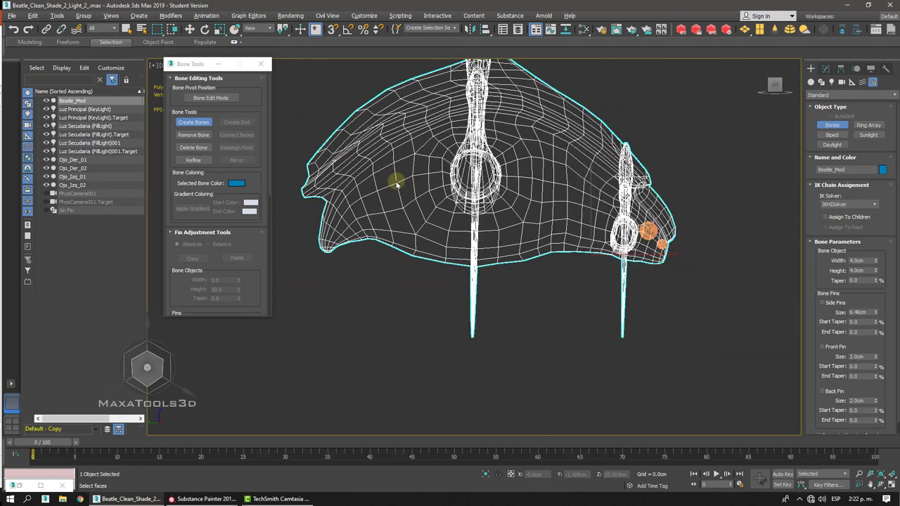
left_click(397, 181)
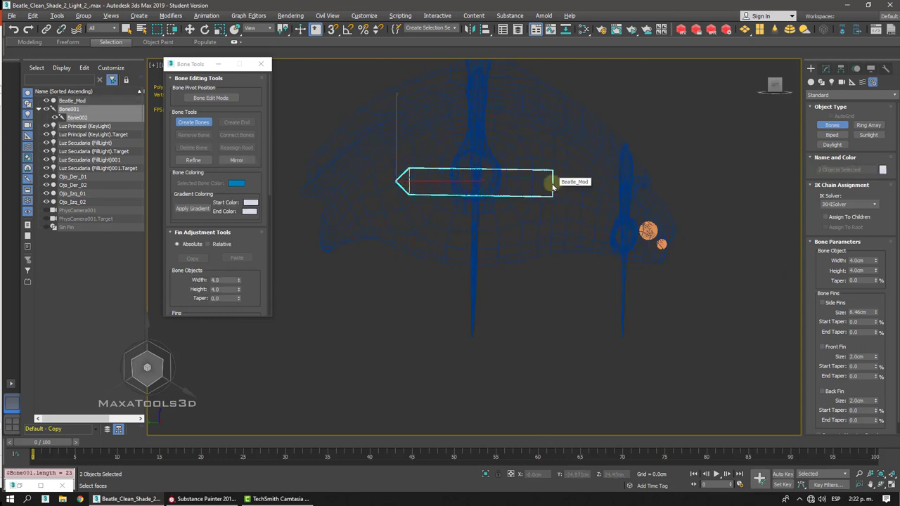
left_click(895, 362)
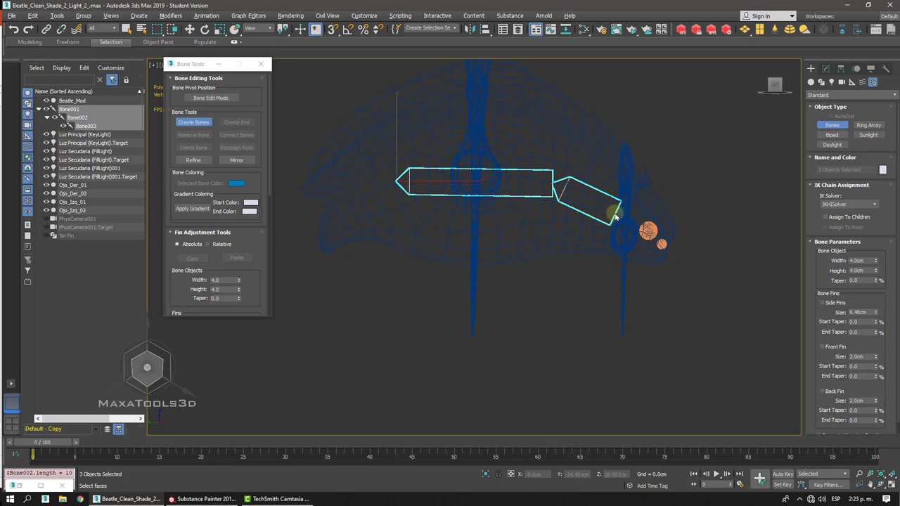
left_click(615, 216)
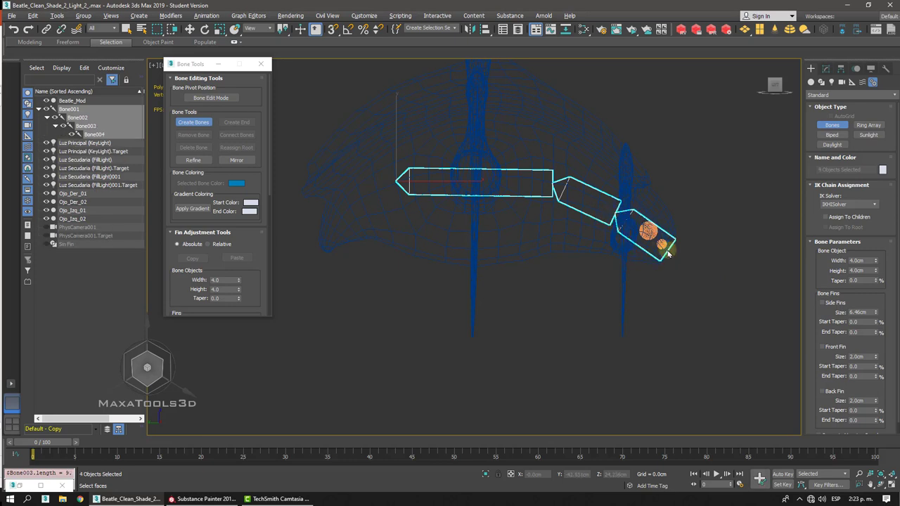
left_click(667, 254)
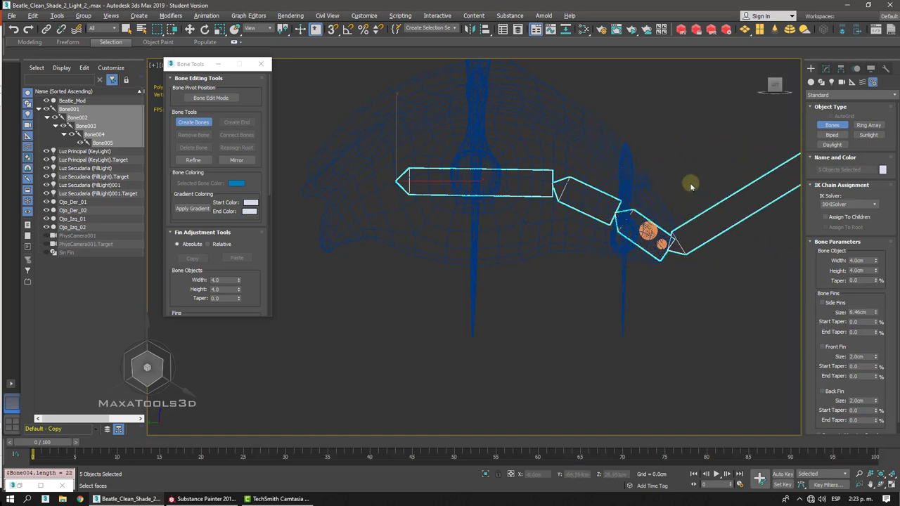
right_click(708, 134)
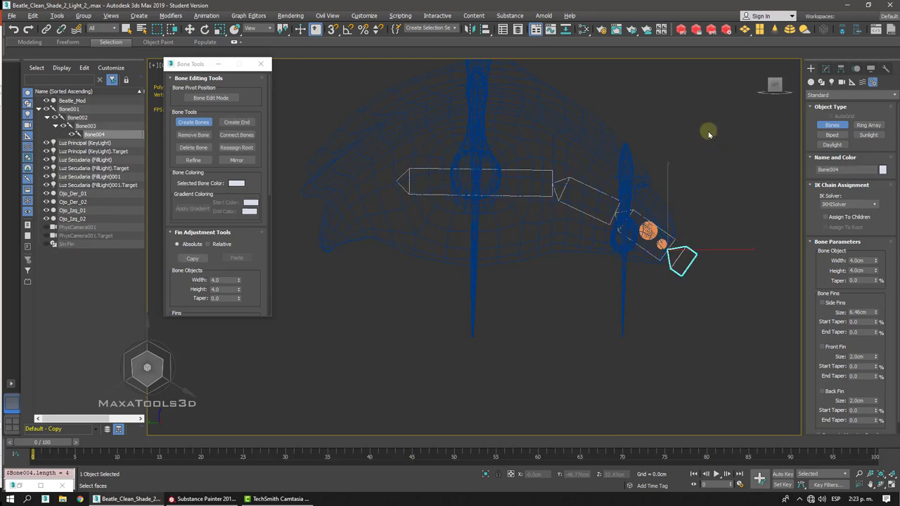
- Switch the viewport to shaded display and hide the Geometry category to isolate the bone chain
middle_click_drag(709, 132, 707, 133)
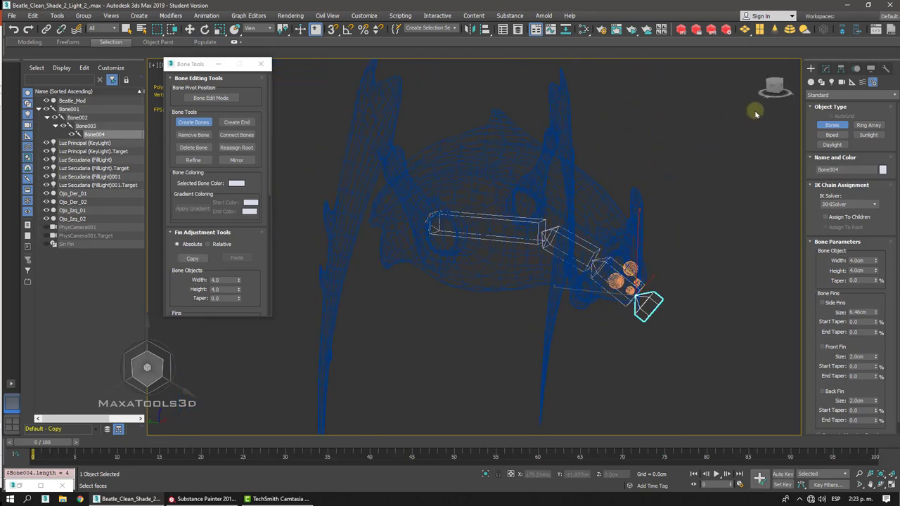
key("F3")
left_click(857, 69)
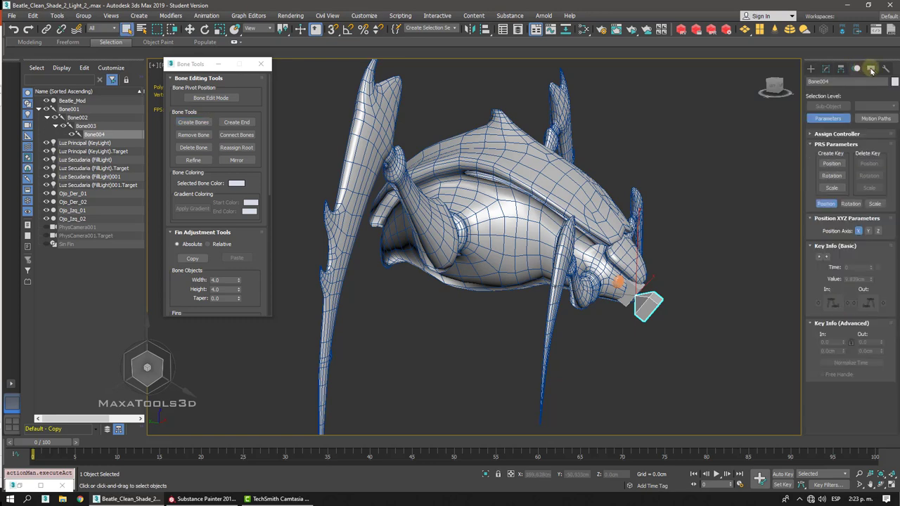
left_click(870, 68)
key("shift+z")
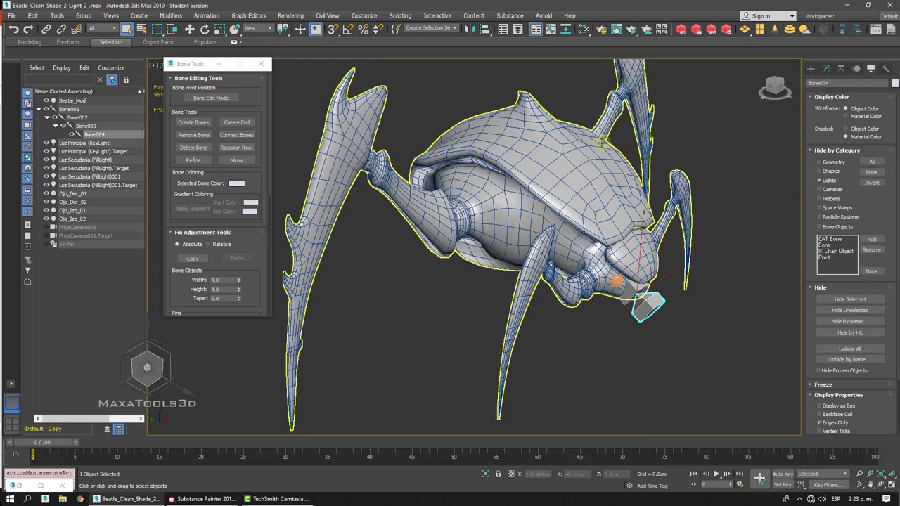
key("shift+g")
middle_click_drag(599, 145, 513, 146, "alt")
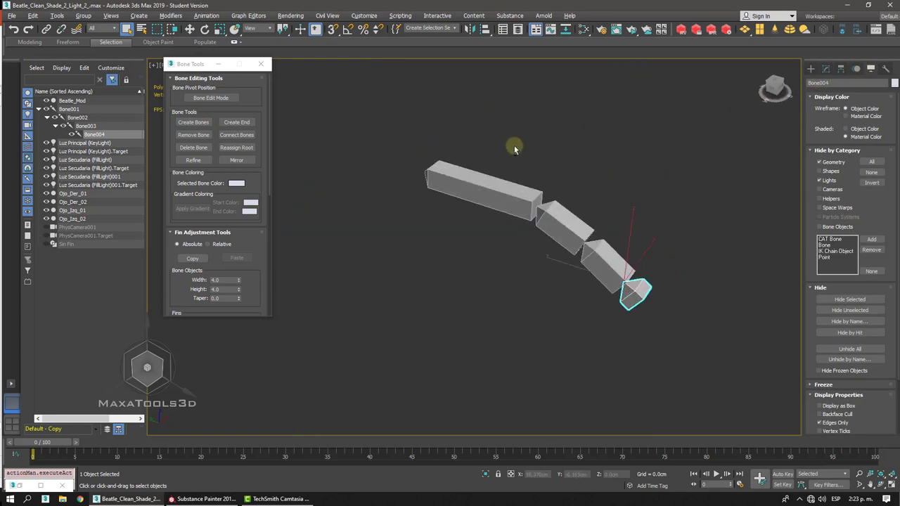
- Expand the bone hierarchy in the scene list and rename the root bone Bone001 as Cadera
scroll(514, 147, "up", 2)
right_click(511, 146)
left_click(517, 154)
left_click(456, 219)
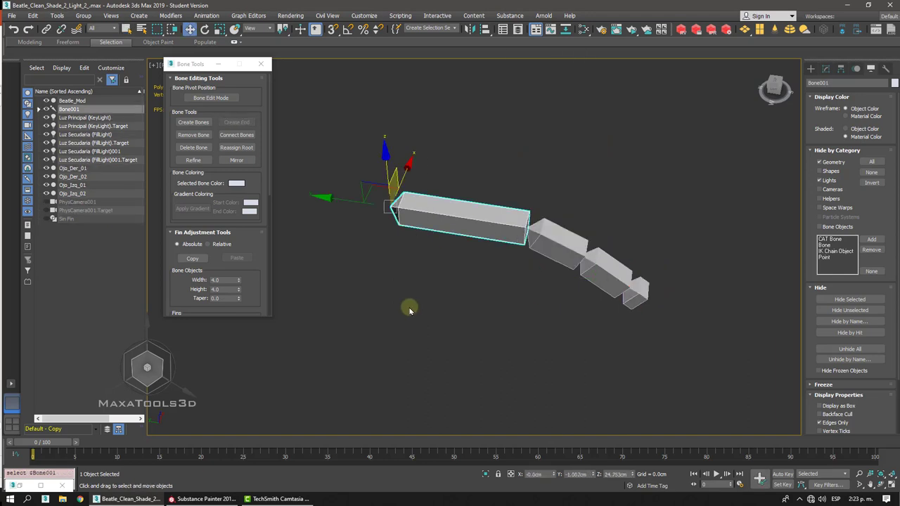
left_click(38, 110)
left_click(47, 117)
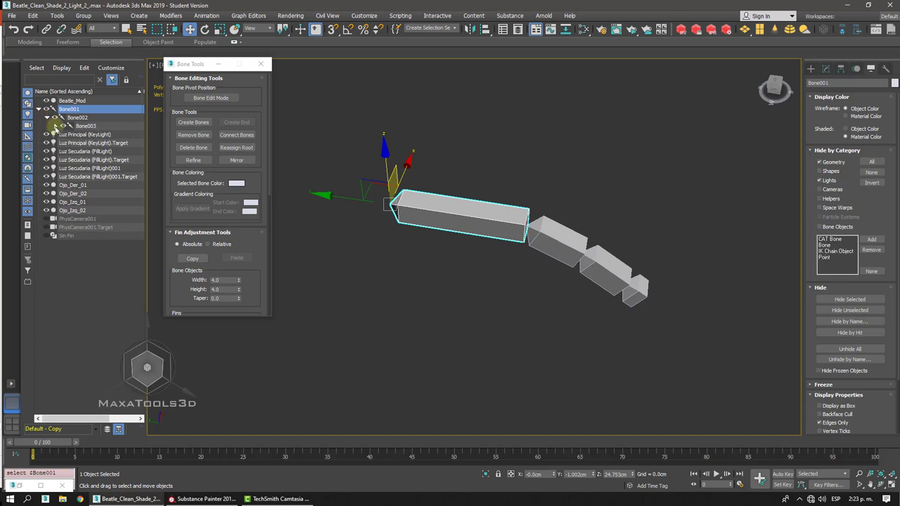
left_click(55, 126)
right_click(68, 111)
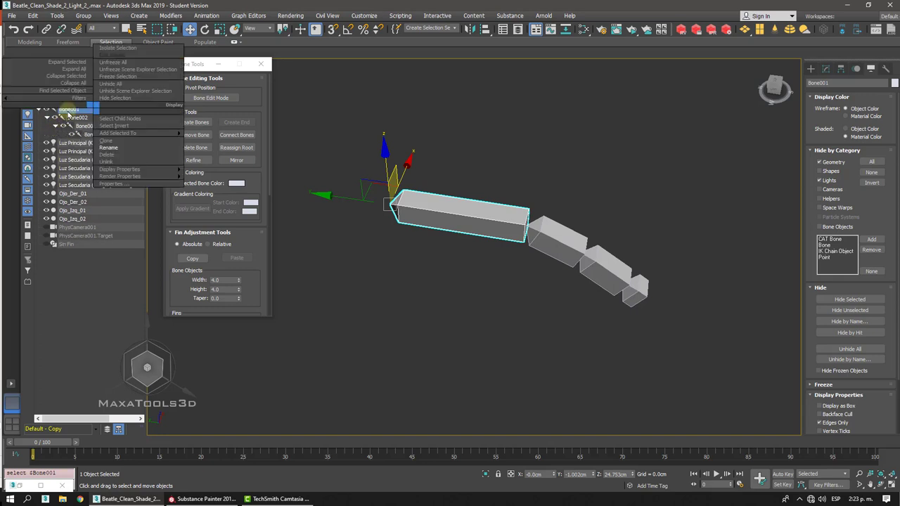
left_click(109, 147)
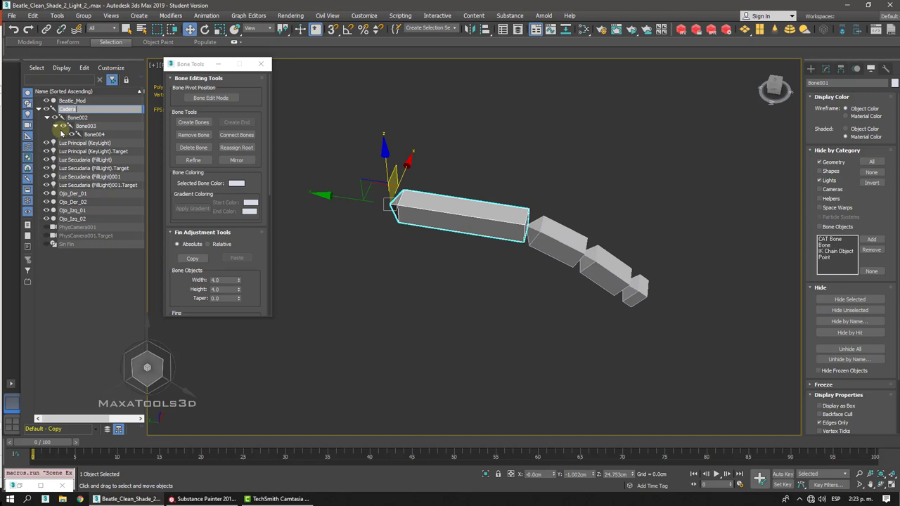
- Rename Bone002 as Cuello and Bone003 as Cabeza in the scene list
left_click(83, 118)
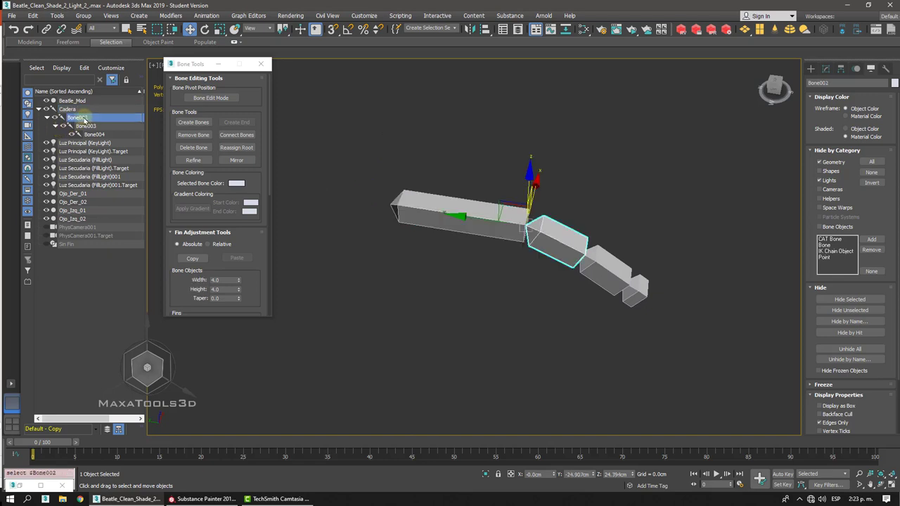
left_click(81, 119)
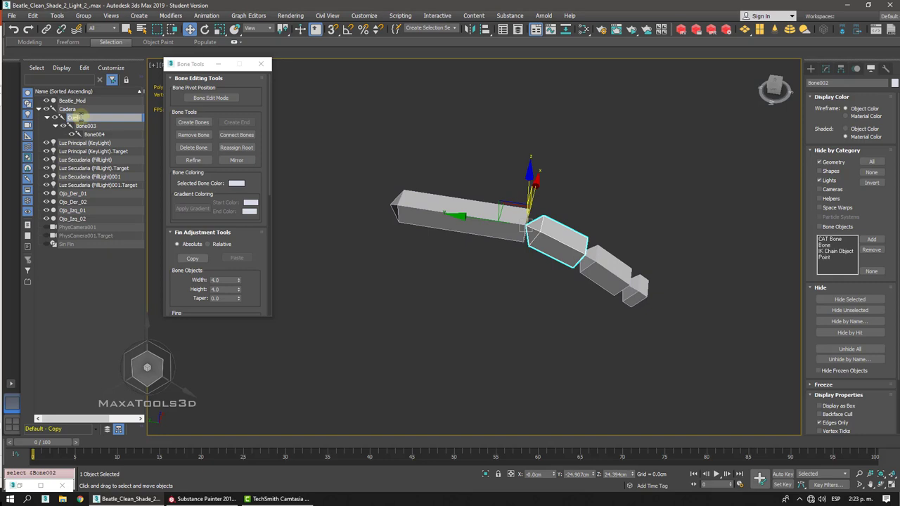
left_click(91, 126)
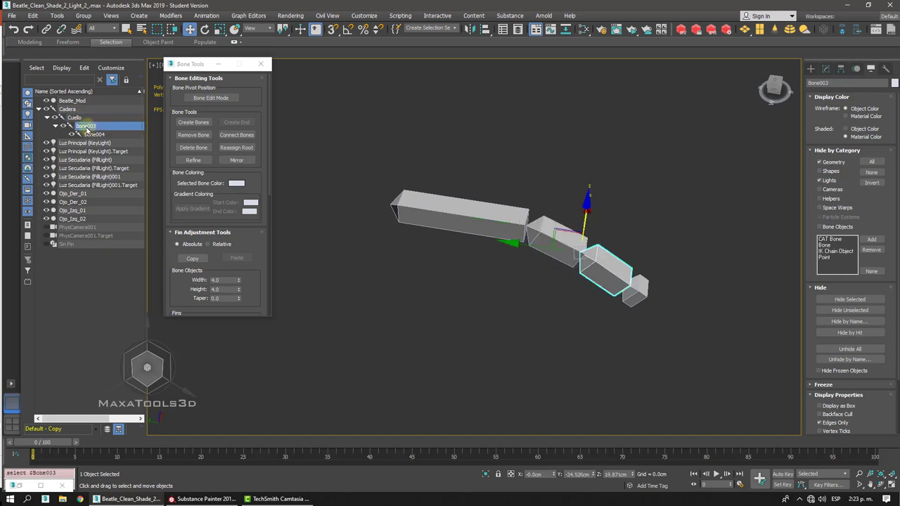
left_click(86, 126)
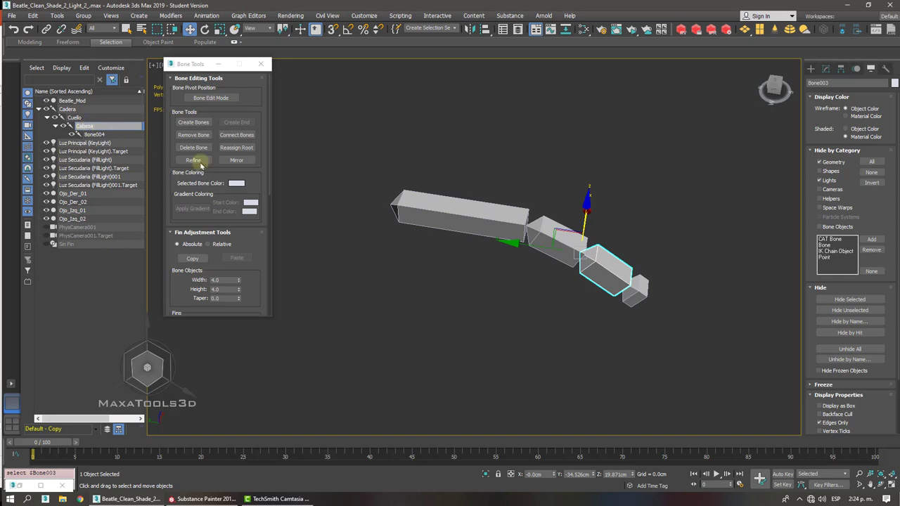
- Delete the small end bone beyond Cabeza
left_click(655, 301)
left_click(641, 307)
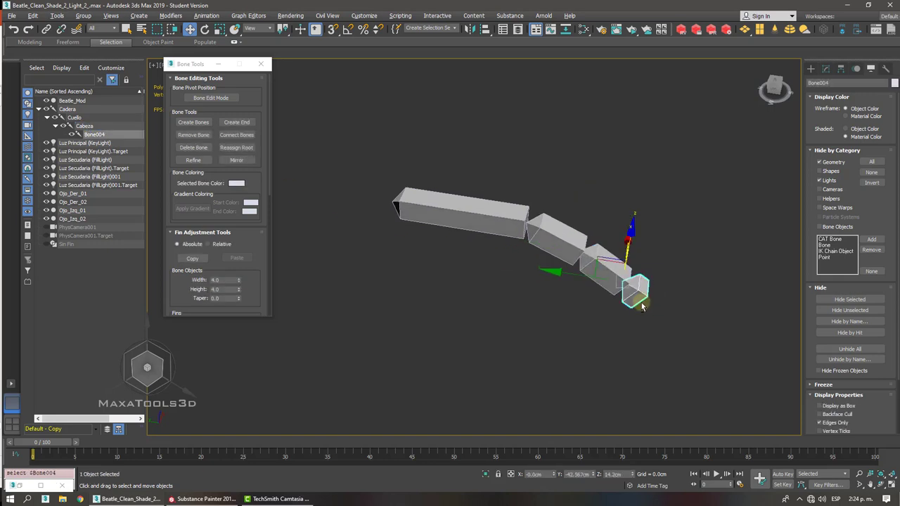
scroll(641, 305, "up", 5)
middle_click_drag(641, 302, 641, 302, "alt")
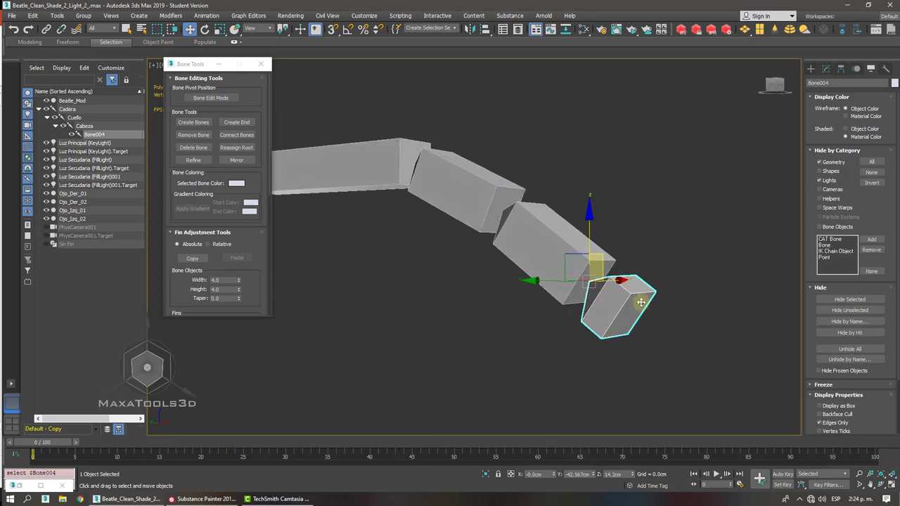
key("Delete")
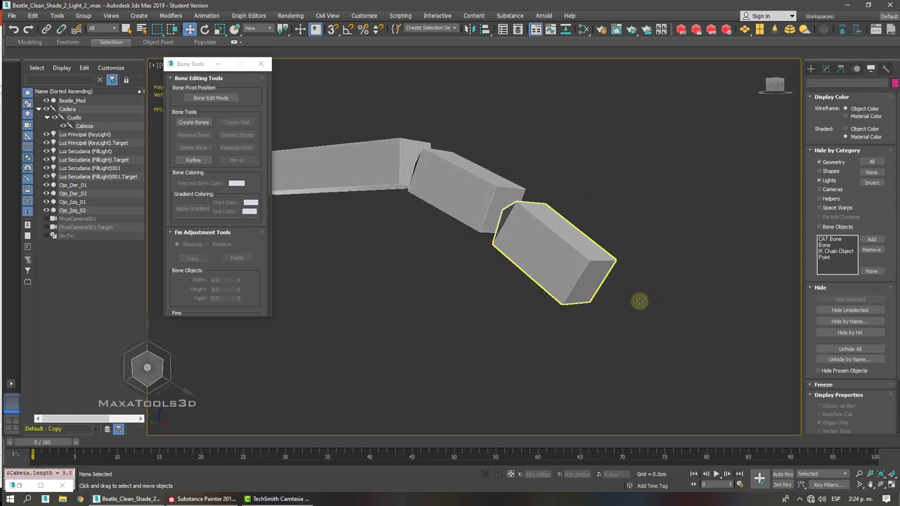
- Try creating a replacement end bone on Cabeza, and undo both it and the end bone's deletion
left_click(552, 242)
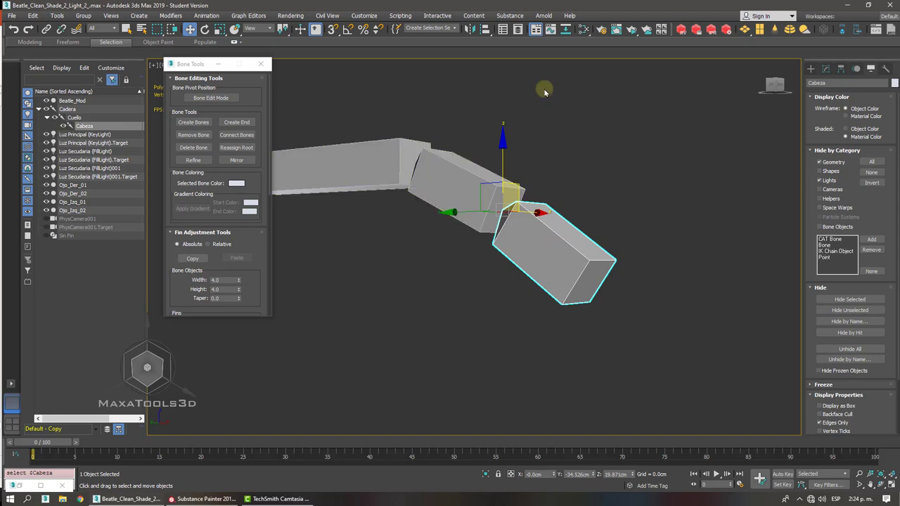
left_click(237, 123)
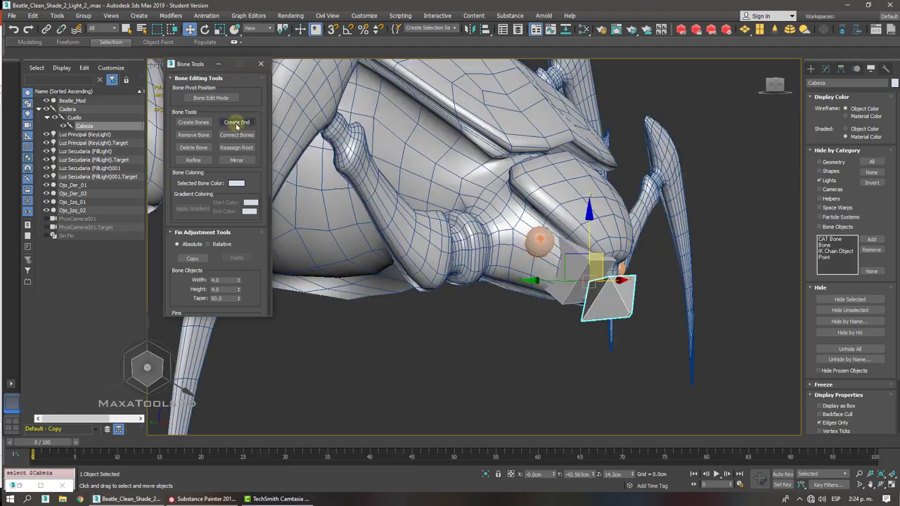
middle_click_drag(482, 239, 574, 284, "alt")
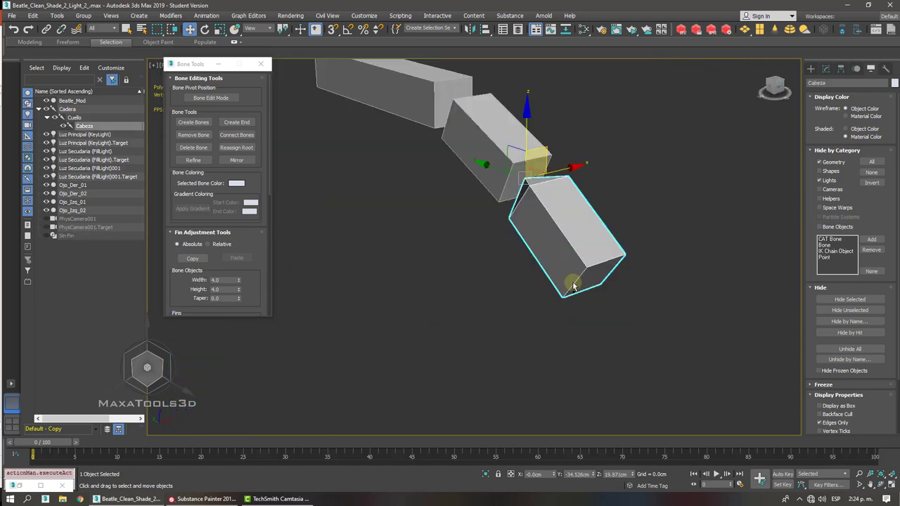
key("ctrl+z")
key("ctrl+z")
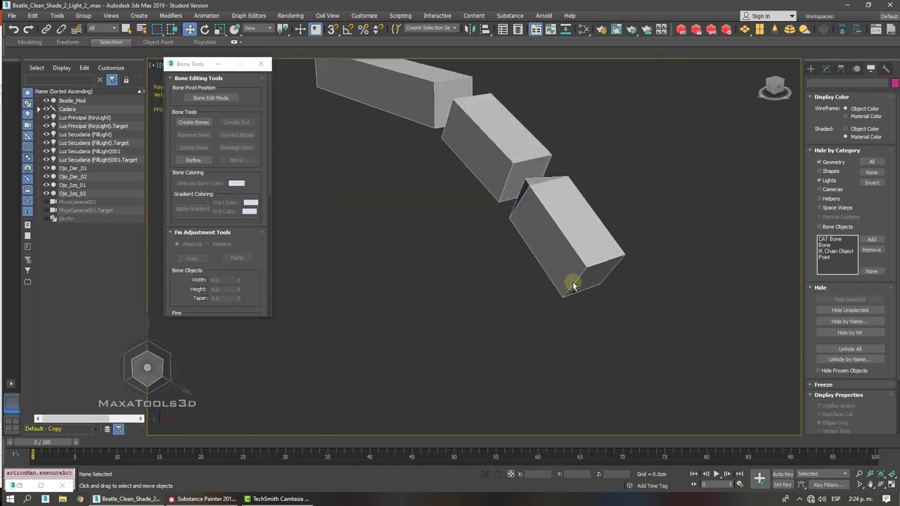
- Select the small end bone, Bone004, and examine how it connects to Cabeza and the rest of the chain
middle_click_drag(578, 284, 673, 293, "alt")
left_click(672, 292)
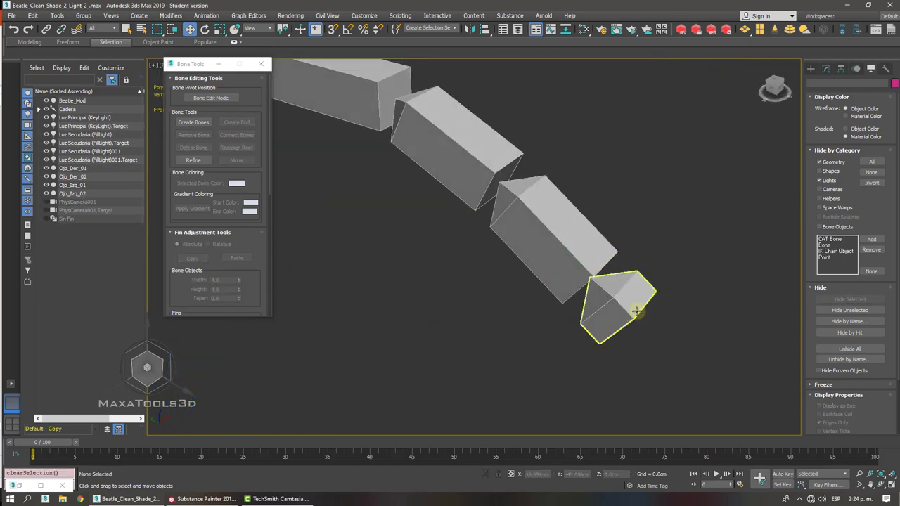
left_click(637, 314)
middle_click_drag(635, 316, 636, 311)
scroll(635, 310, "down", 5)
scroll(601, 262, "up", 5)
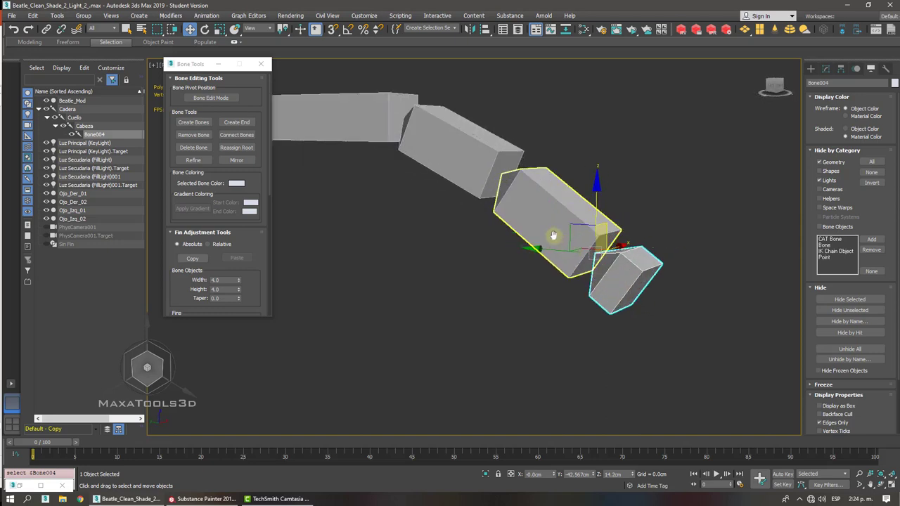
scroll(554, 237, "down", 5)
middle_click_drag(553, 237, 554, 240, "alt")
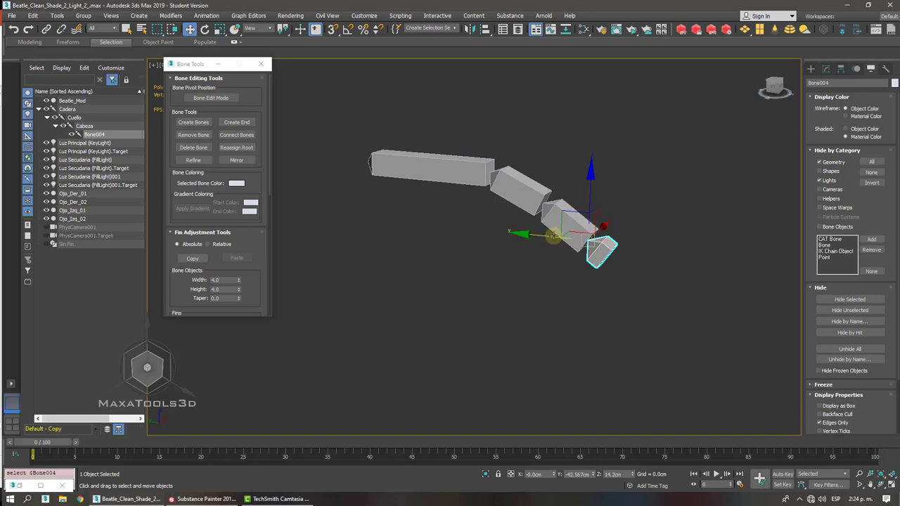
scroll(552, 236, "up", 4)
middle_click_drag(548, 226, 526, 185)
scroll(526, 185, "up", 3)
- Select the Cadera root bone with the whole bone chain in view
scroll(518, 197, "down", 8)
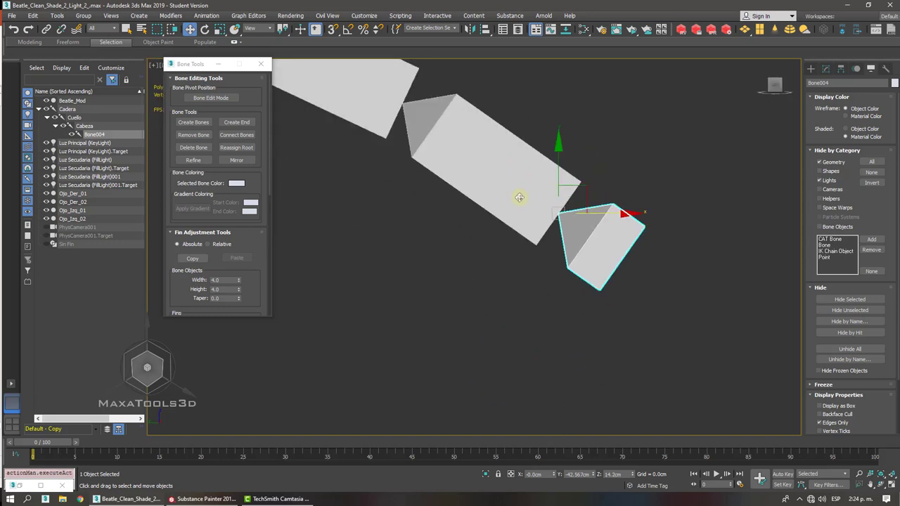
left_click(468, 206)
left_click_drag(422, 152, 391, 227)
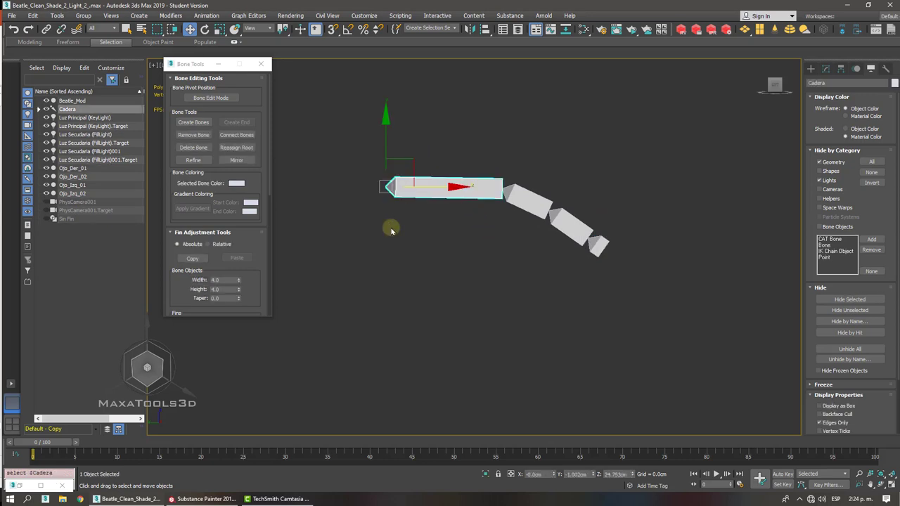
- Try rotating the Cadera root bone to swing the whole bone chain about the hip
left_click(810, 69)
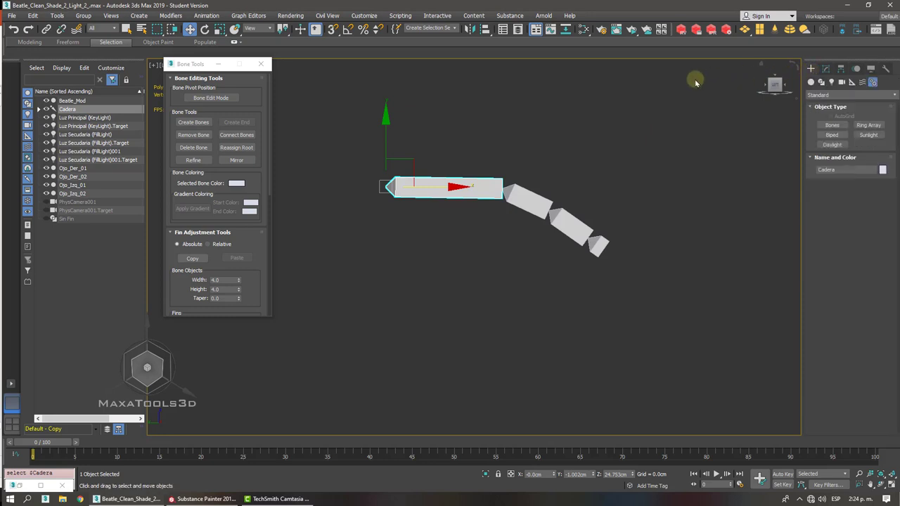
left_click_drag(441, 118, 385, 216)
left_click(204, 28)
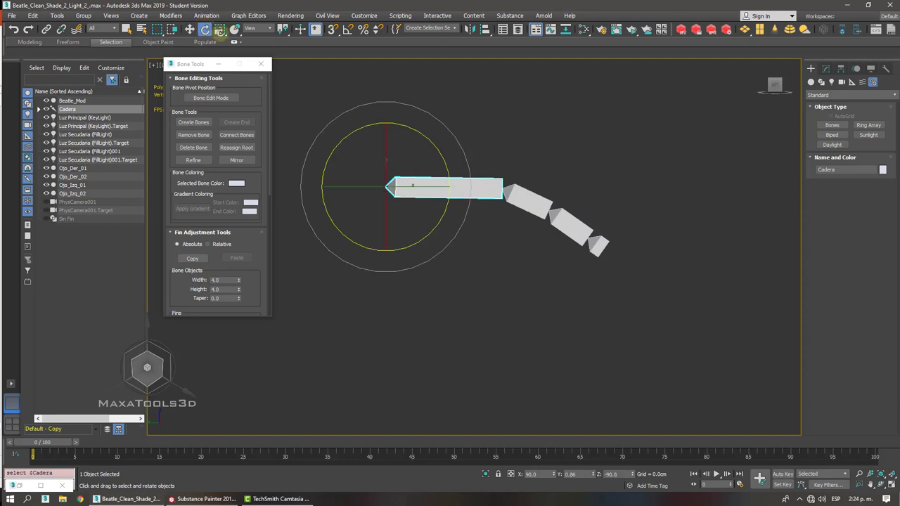
left_click_drag(420, 132, 411, 110)
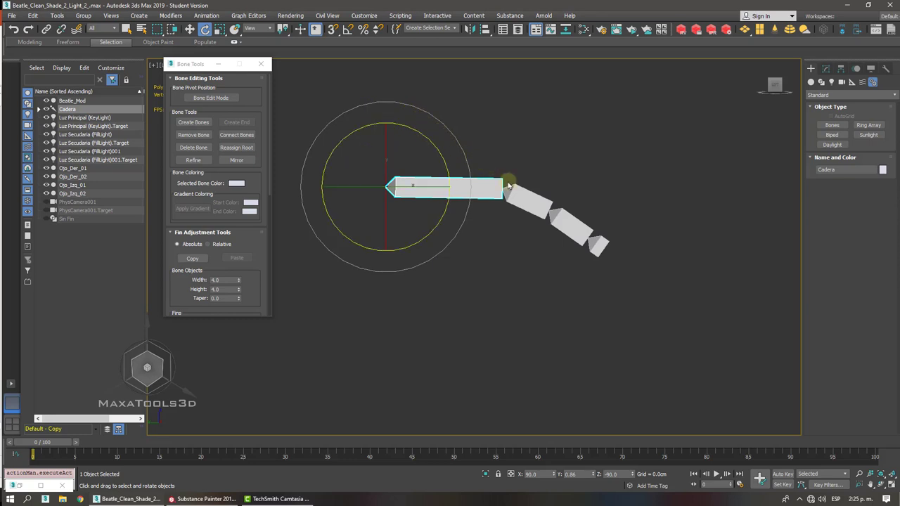
- Try rotating Cuello, Cabeza and the small end bone in turn to test how each joint bends
left_click(538, 199)
left_click_drag(558, 162, 587, 152)
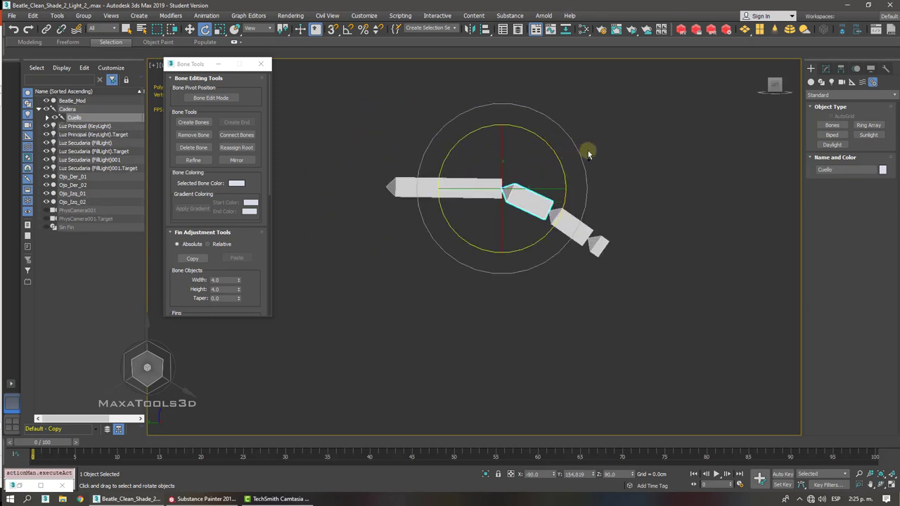
left_click(593, 187)
left_click(575, 230)
left_click(602, 177)
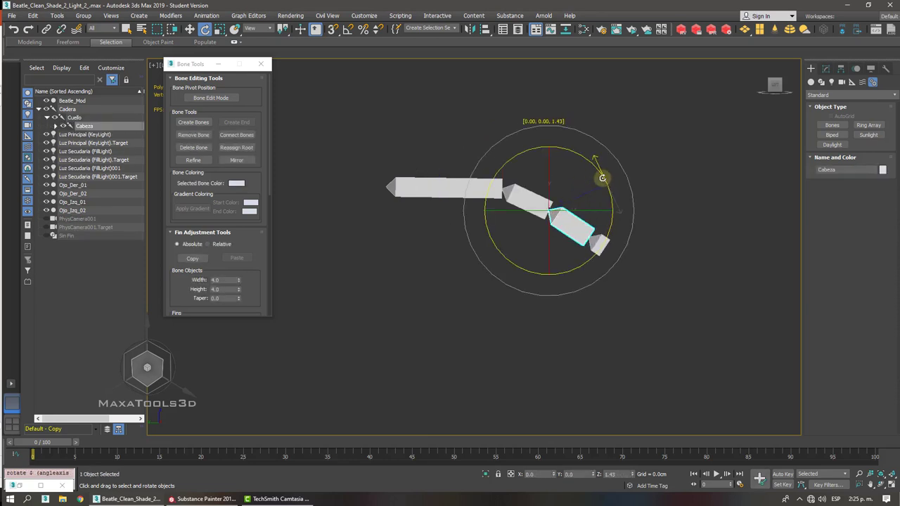
left_click(625, 232)
left_click(599, 246)
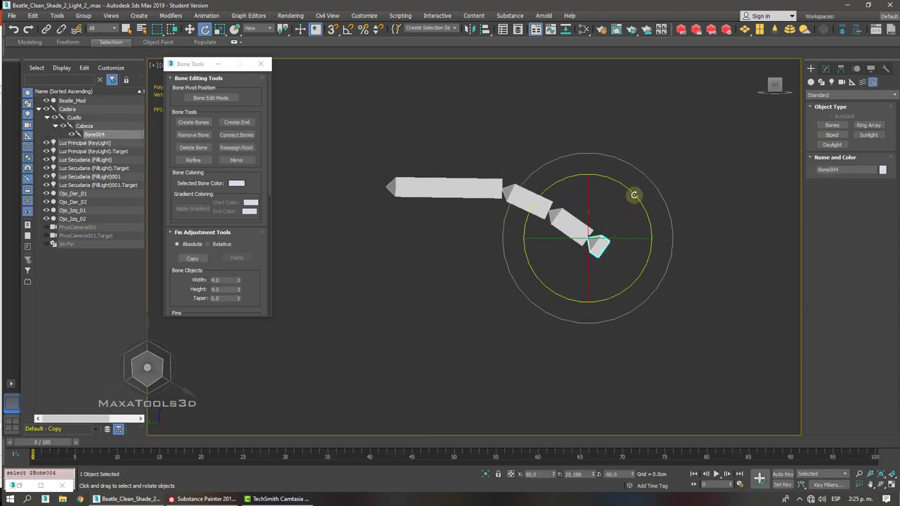
left_click(464, 115)
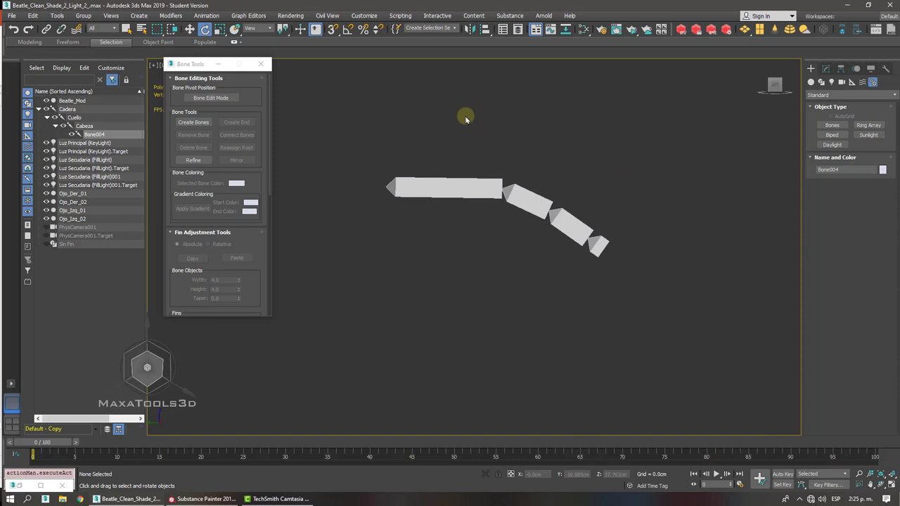
- Try starting a parent link from the small end bone with Select and Link, and cancel it
left_click(596, 245)
left_click(46, 28)
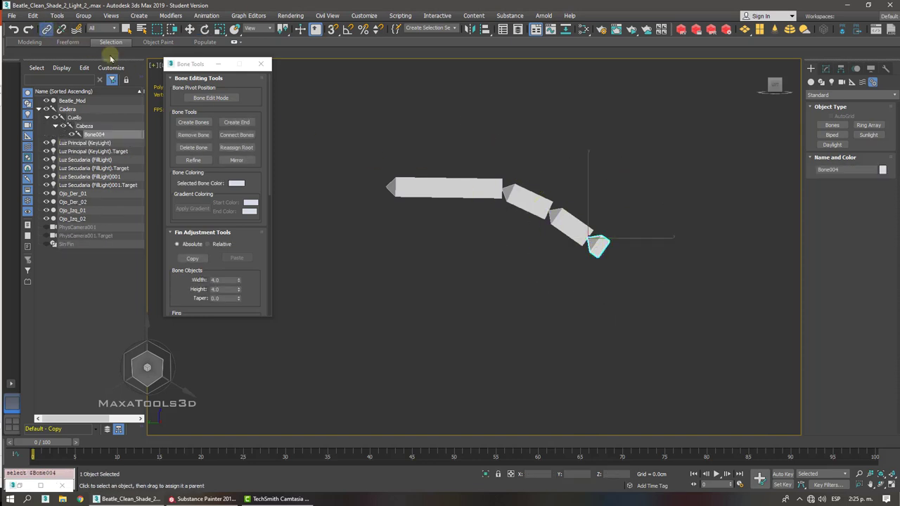
left_click_drag(596, 254, 473, 250)
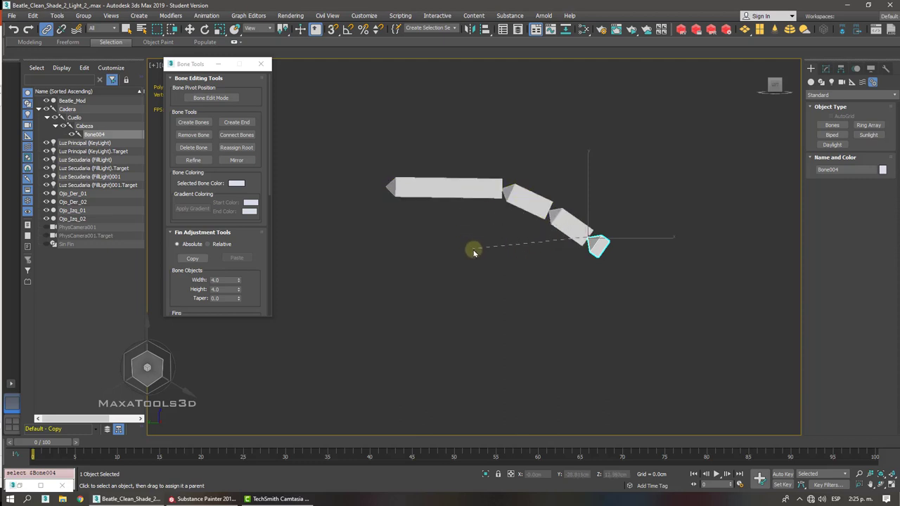
right_click(478, 261)
left_click(483, 262)
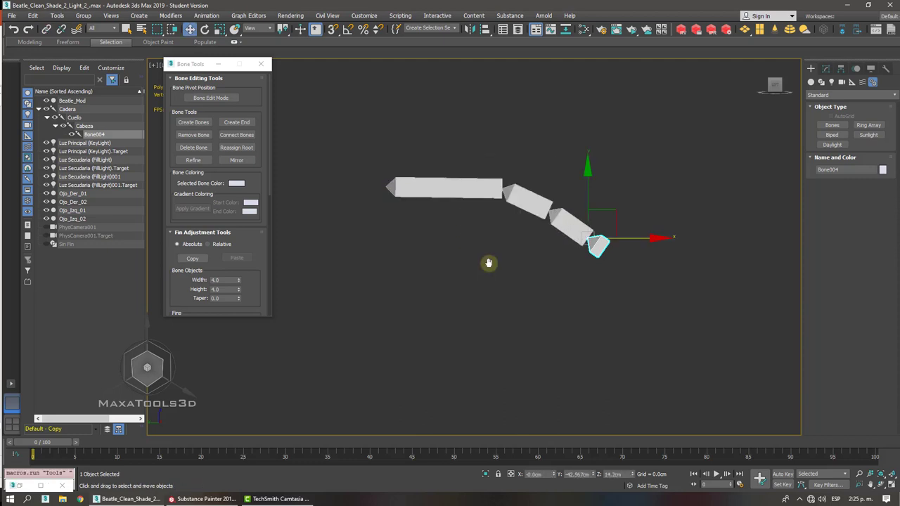
- Go through Cadera, Cuello, Cabeza and Bone004 in the scene list, and compare its sorting by layer and by hierarchy
left_click(69, 109)
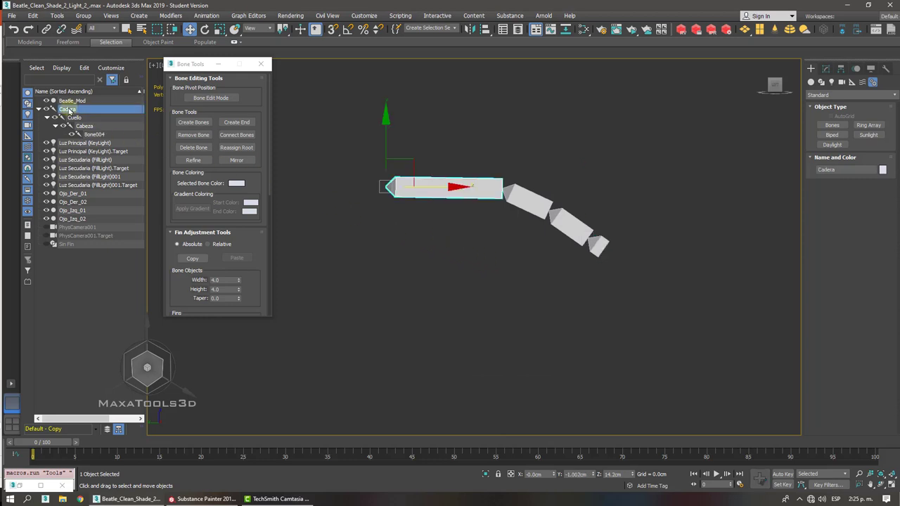
left_click(74, 117)
left_click(84, 126)
left_click(93, 135)
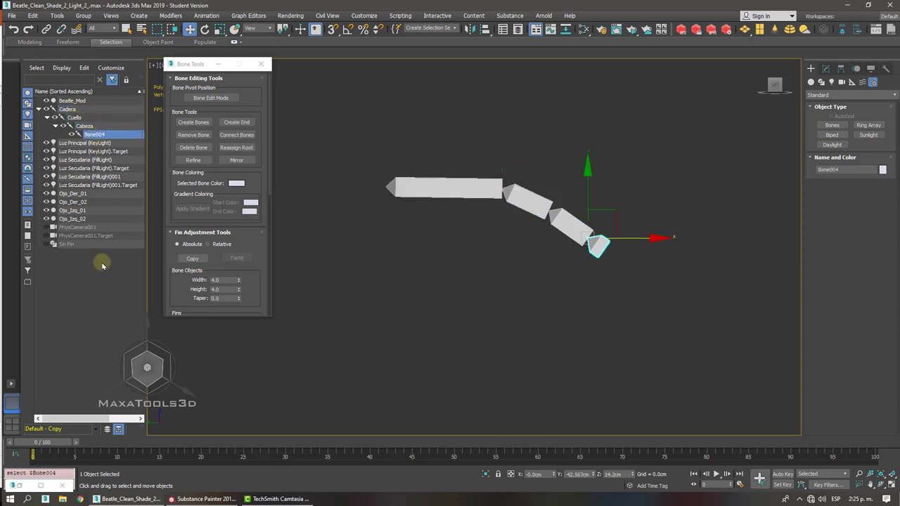
left_click(108, 429)
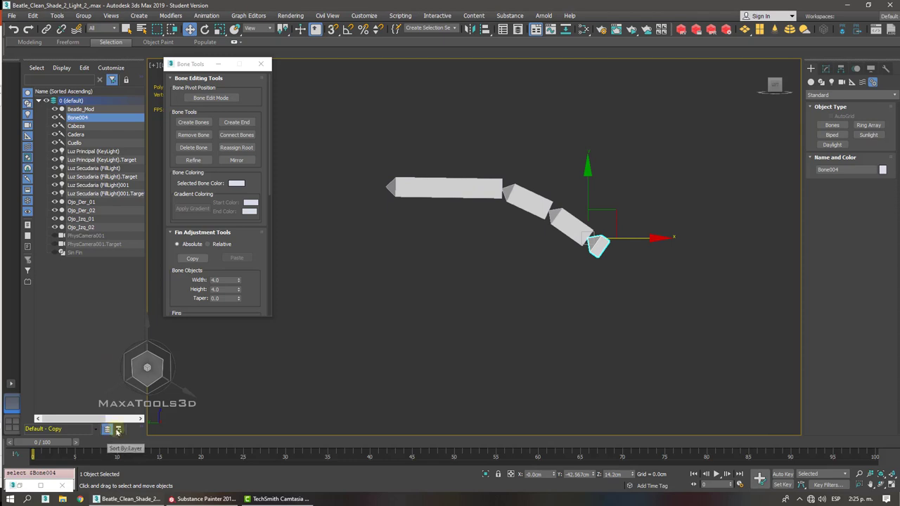
left_click(119, 430)
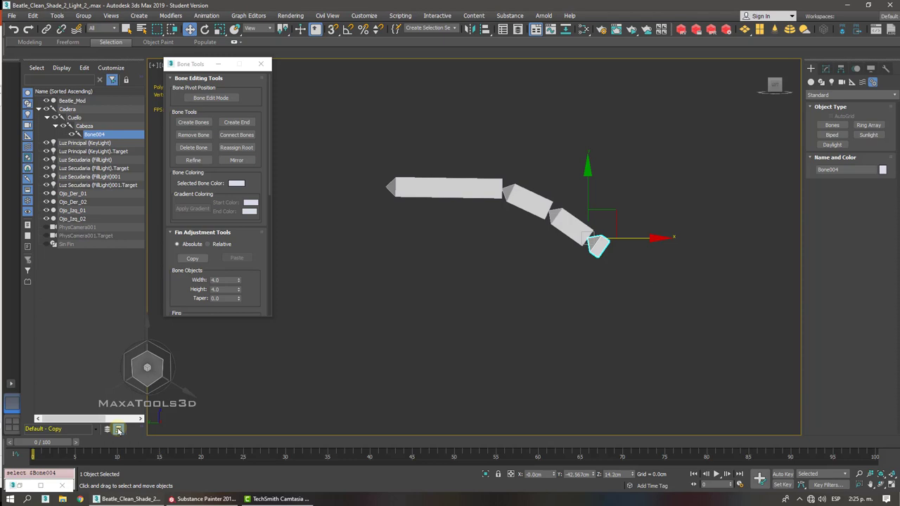
- Rename Bone004 as Cabeza End
right_click(95, 134)
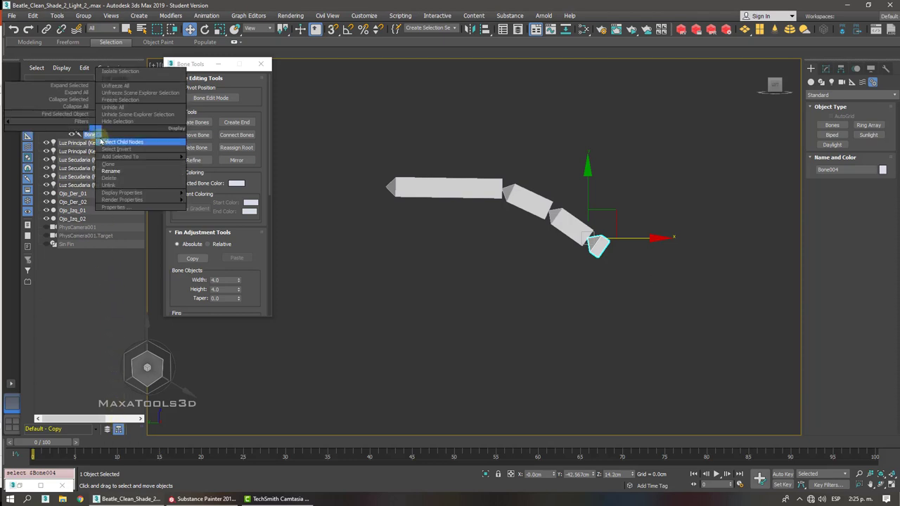
left_click(121, 173)
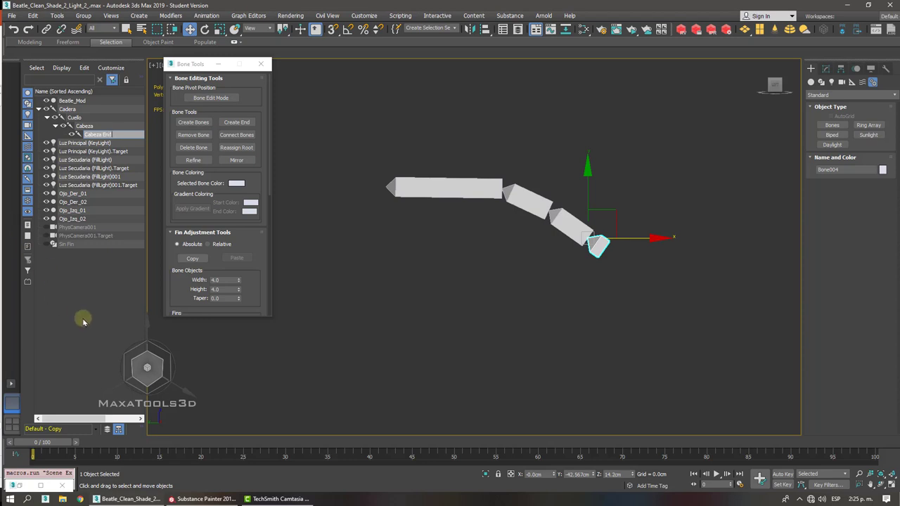
left_click(92, 294)
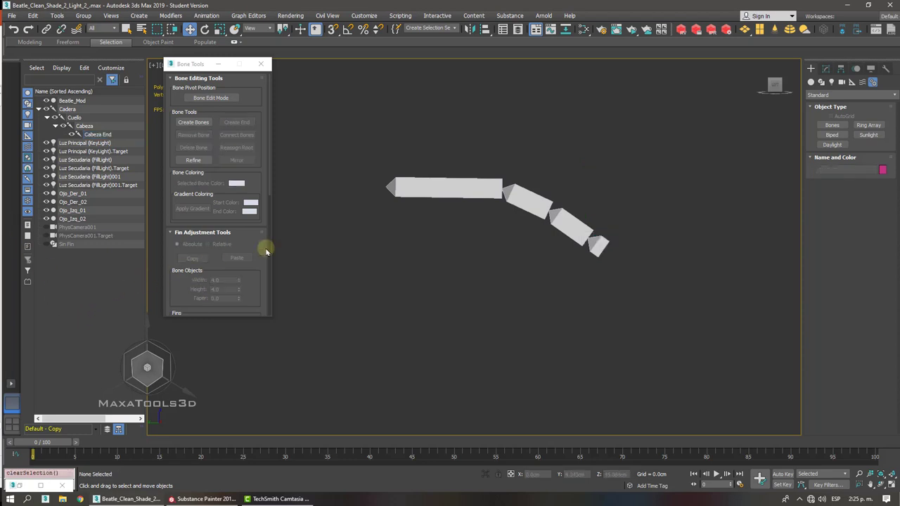
- Try moving the Cuello bone, and select Cabeza and Cabeza End to examine their joints
scroll(410, 213, "up", 5)
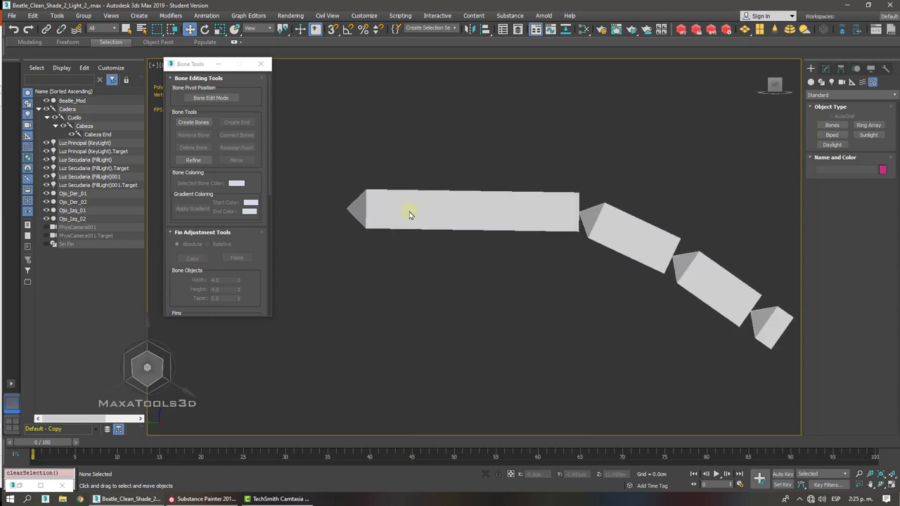
left_click(591, 220)
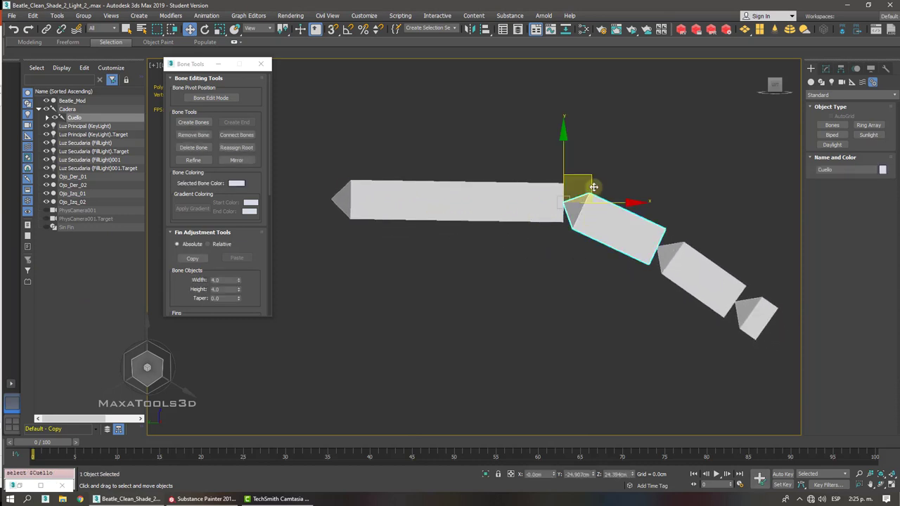
left_click_drag(586, 198, 574, 185)
left_click(700, 278)
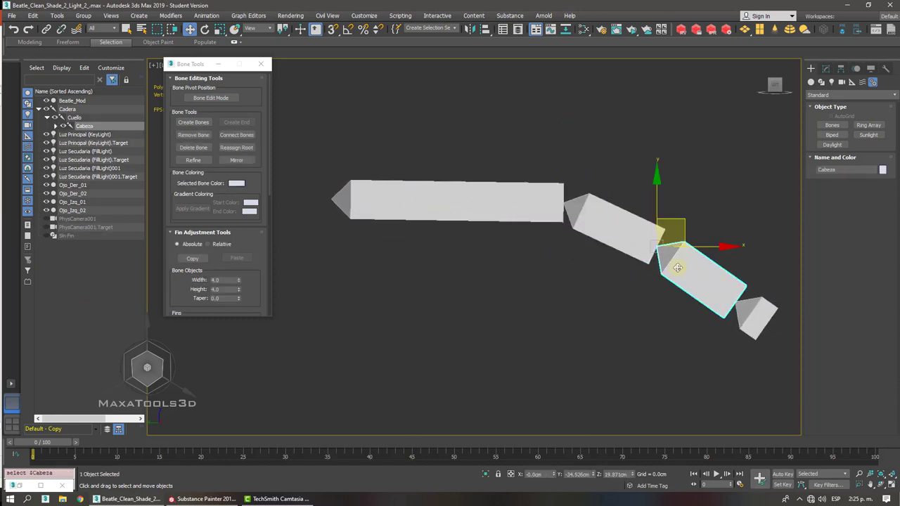
middle_click_drag(700, 278, 602, 241)
left_click(515, 210)
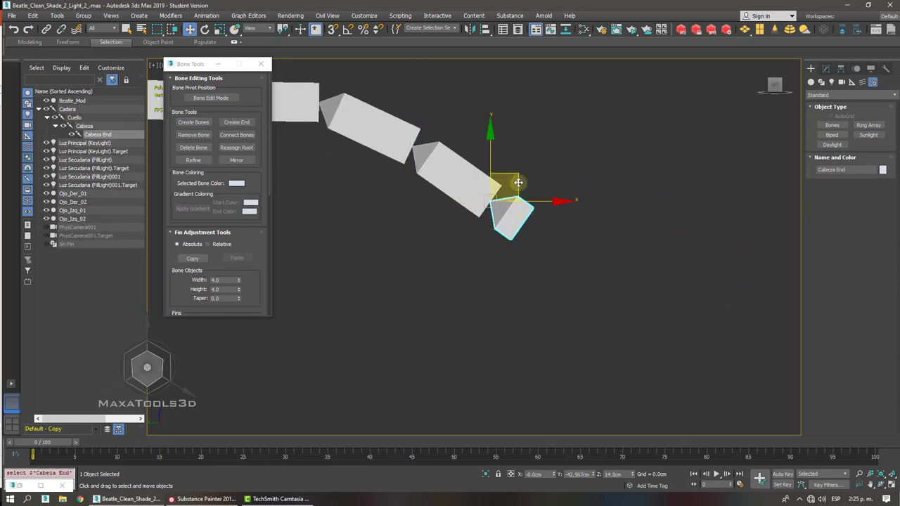
left_click(452, 172)
middle_click_drag(453, 173, 568, 200)
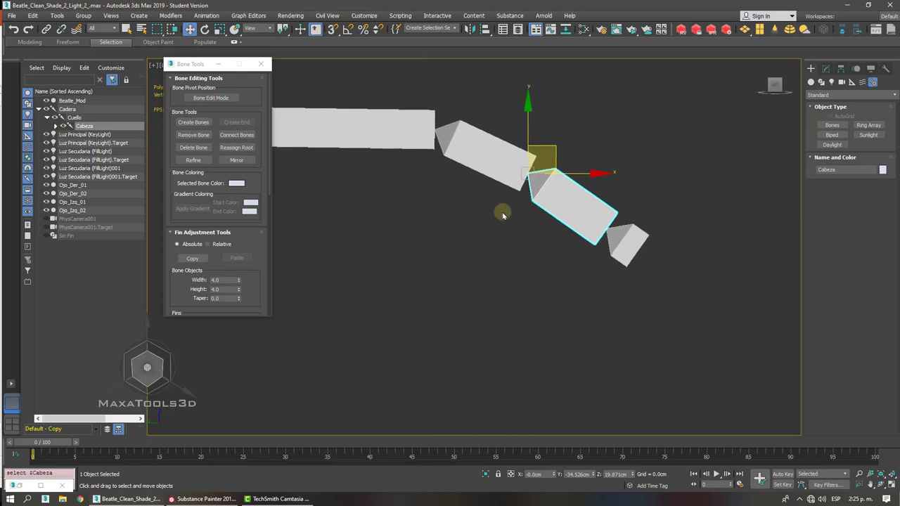
- Turn on Bone Edit Mode for the bone chain
left_click(214, 99)
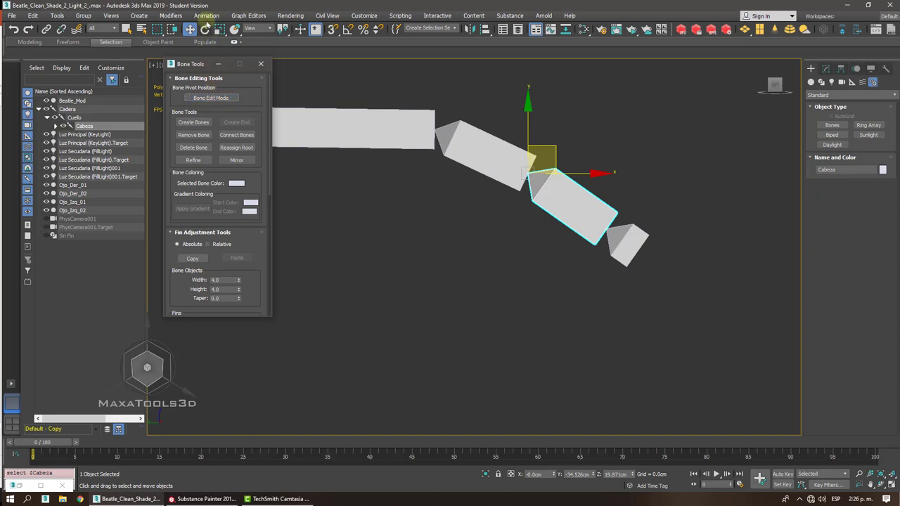
left_click(206, 16)
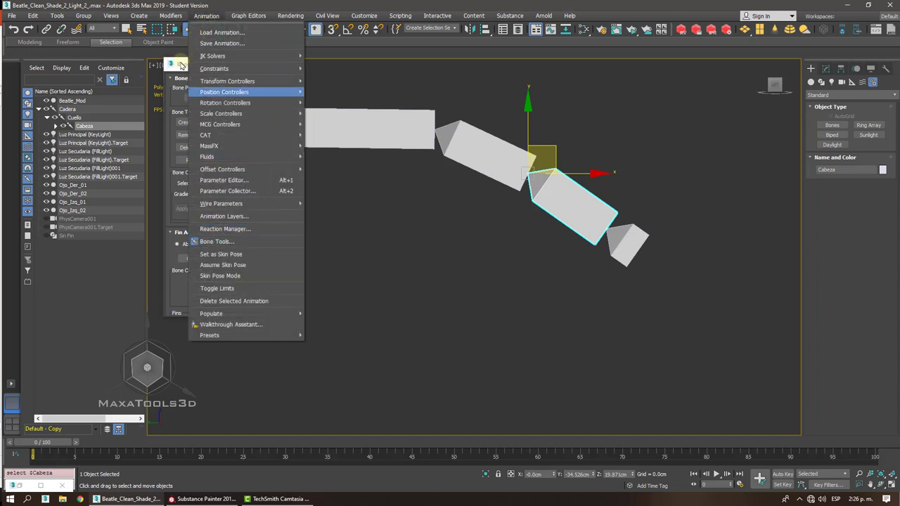
left_click(179, 67)
left_click(198, 97)
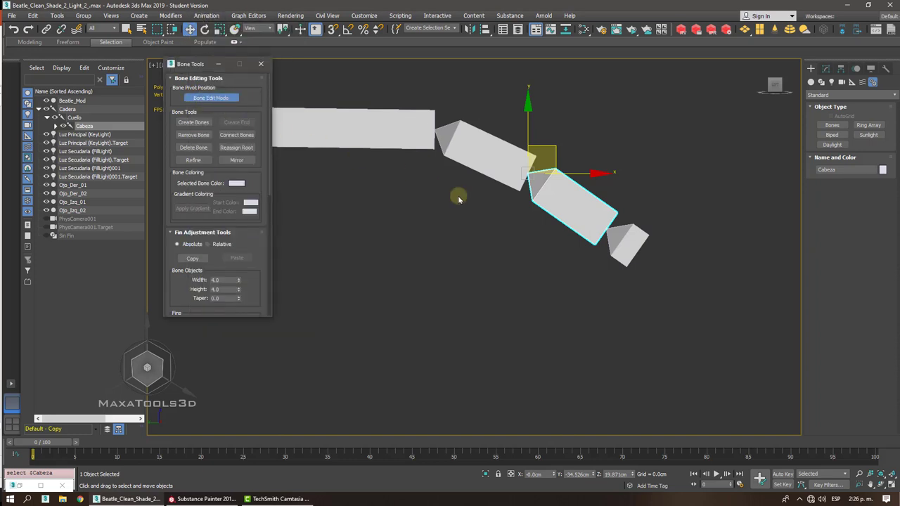
- Try repositioning the Cabeza End, Cuello and Cabeza joints in Bone Edit Mode, and clear the selection
mouse_move(458, 194)
middle_mouse_down()
mouse_move(515, 221)
mouse_move(485, 221)
middle_mouse_up()
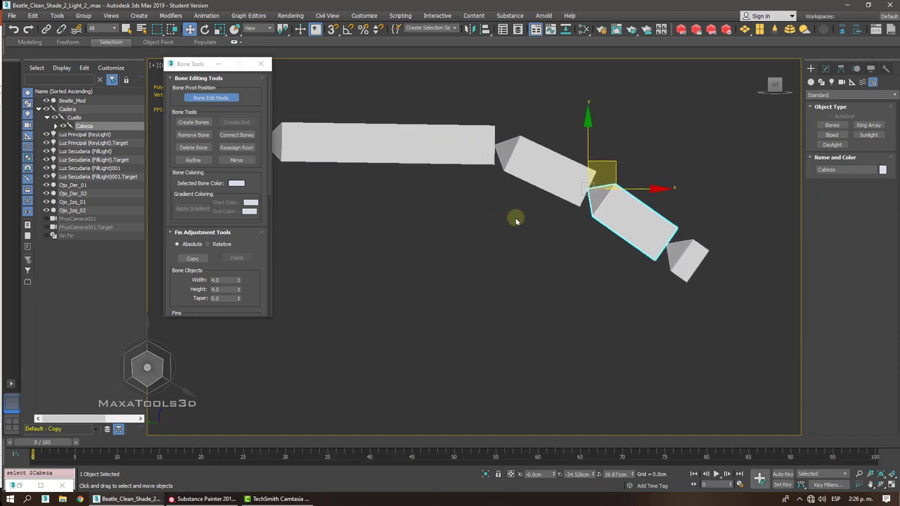
left_click(482, 196)
left_click(686, 250)
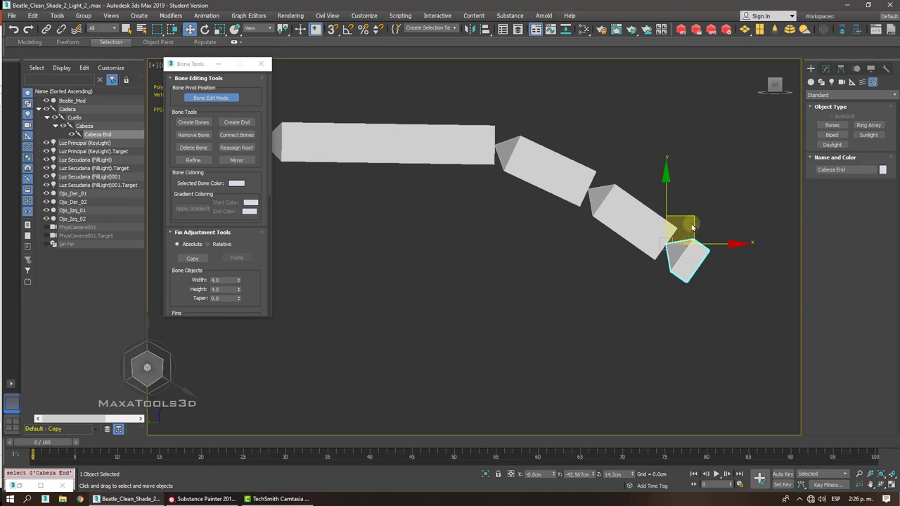
mouse_move(691, 227)
left_mouse_down()
mouse_move(703, 238)
mouse_move(682, 209)
mouse_move(699, 204)
mouse_move(630, 195)
mouse_move(684, 258)
mouse_move(692, 247)
mouse_move(679, 227)
left_mouse_up()
left_click(573, 181)
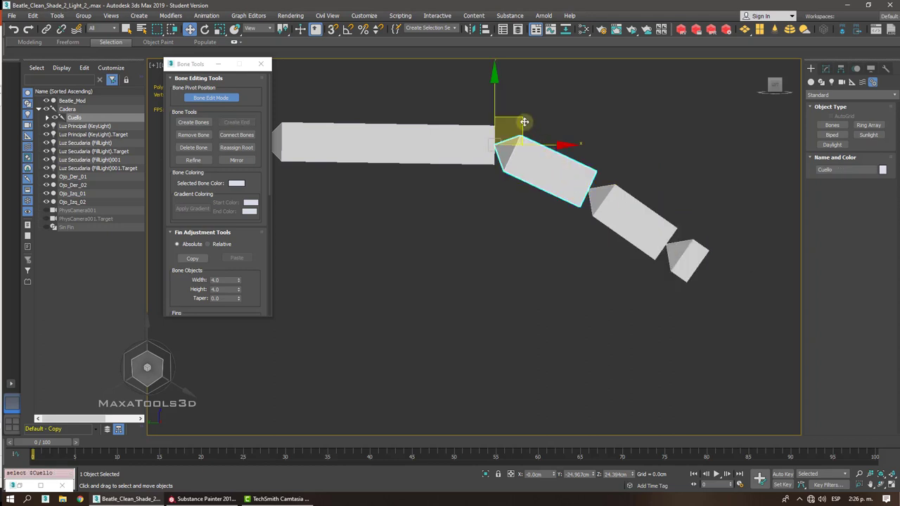
mouse_move(534, 134)
left_mouse_down()
mouse_move(518, 111)
mouse_move(500, 116)
mouse_move(536, 141)
left_mouse_up()
left_click_drag(605, 205, 588, 195)
left_click(513, 256)
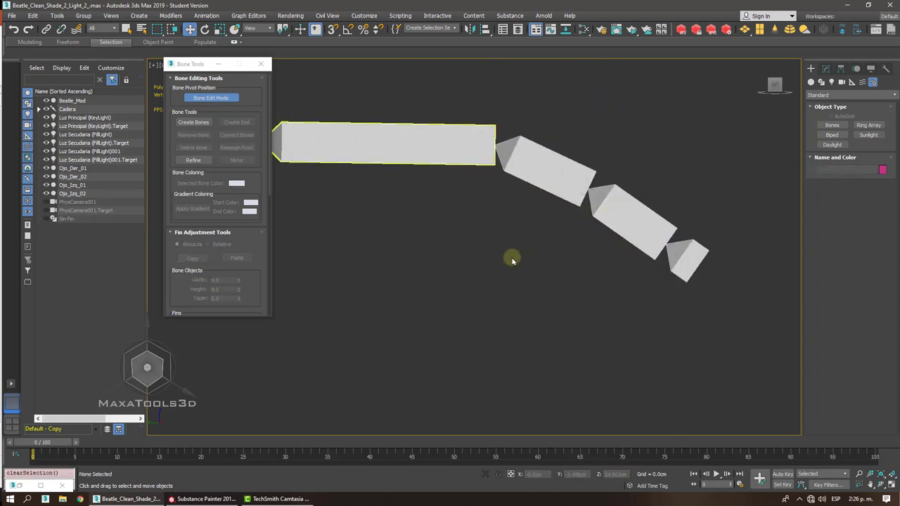
- Try Remove Bone on Cuello twice, and undo each removal
left_click(474, 150)
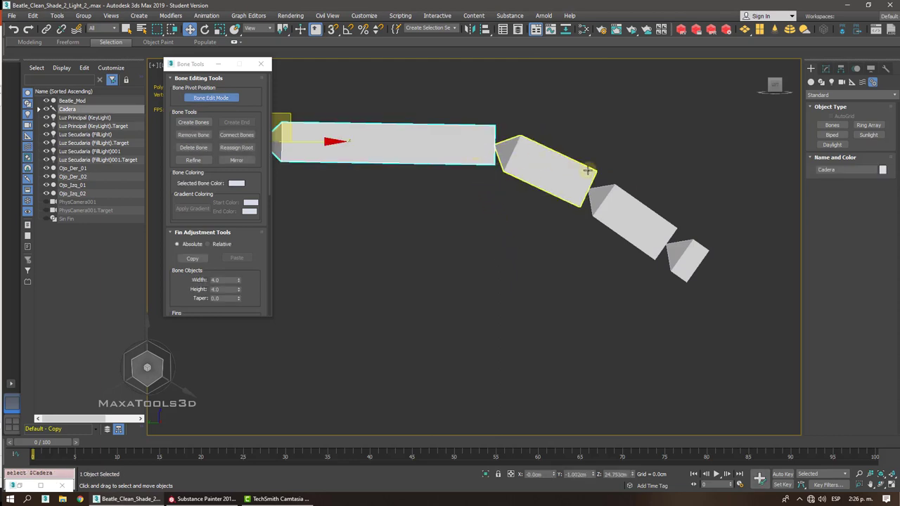
left_click(548, 173)
left_click(418, 139)
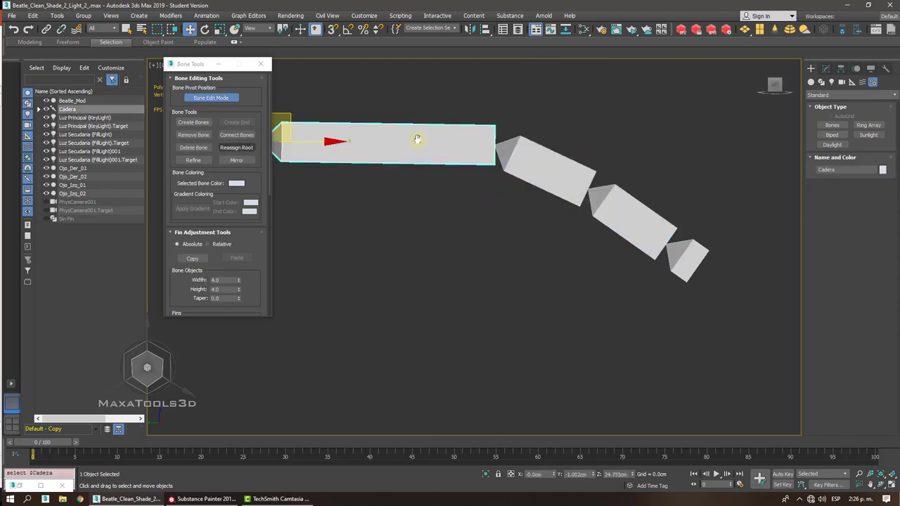
left_click(533, 173)
left_click(194, 135)
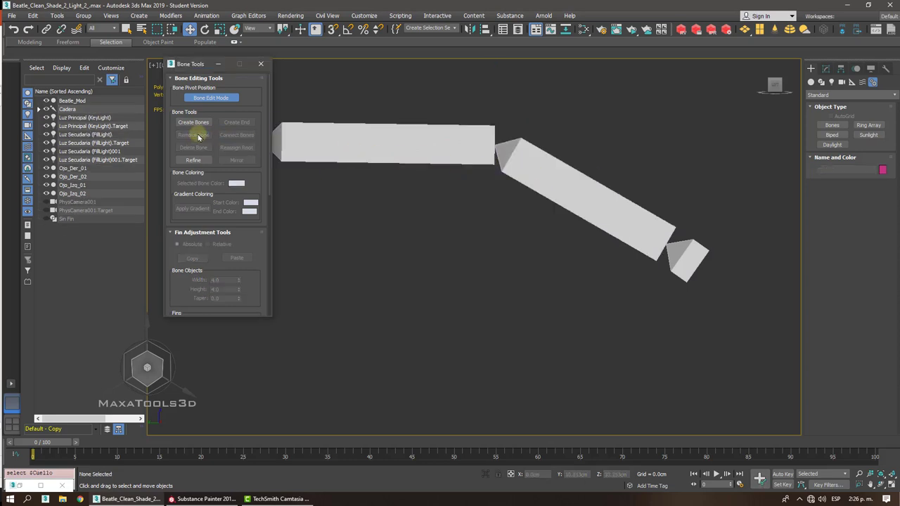
key("ctrl+z")
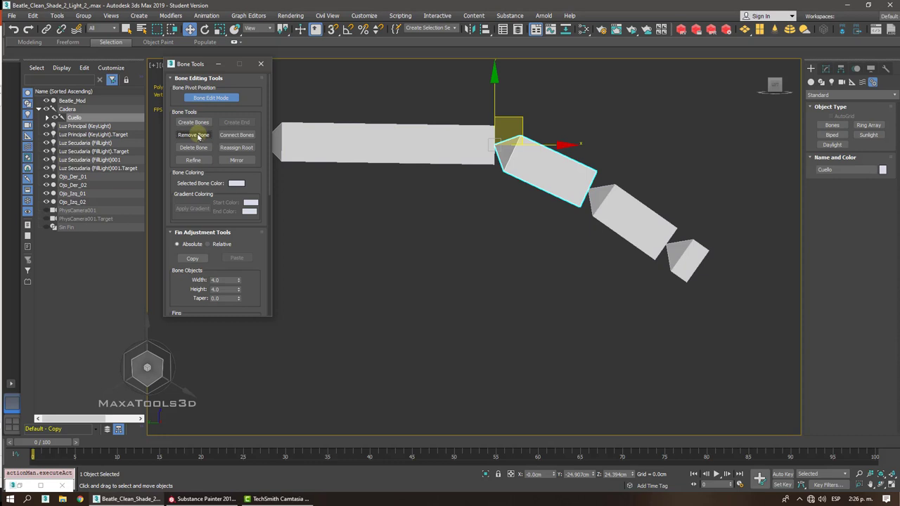
left_click(199, 137)
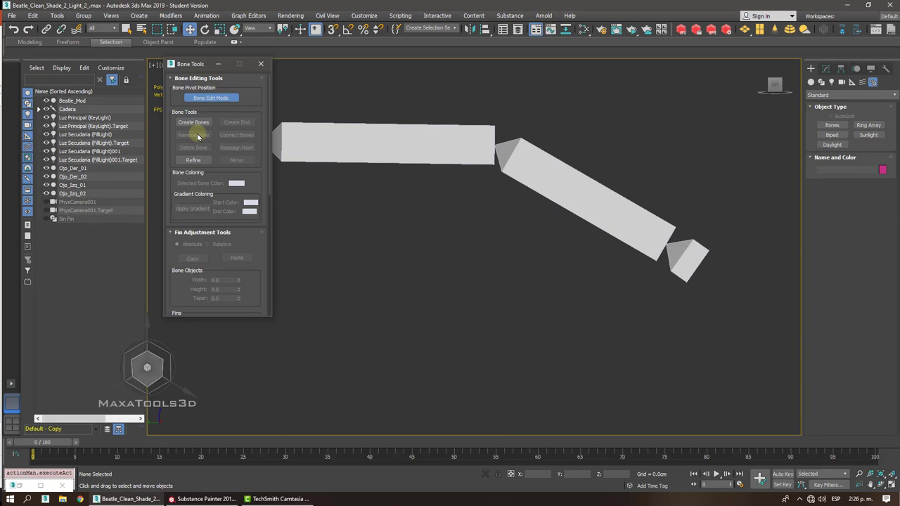
key("ctrl+z")
- Try splitting the Cadera bone twice with Refine
left_click(194, 160)
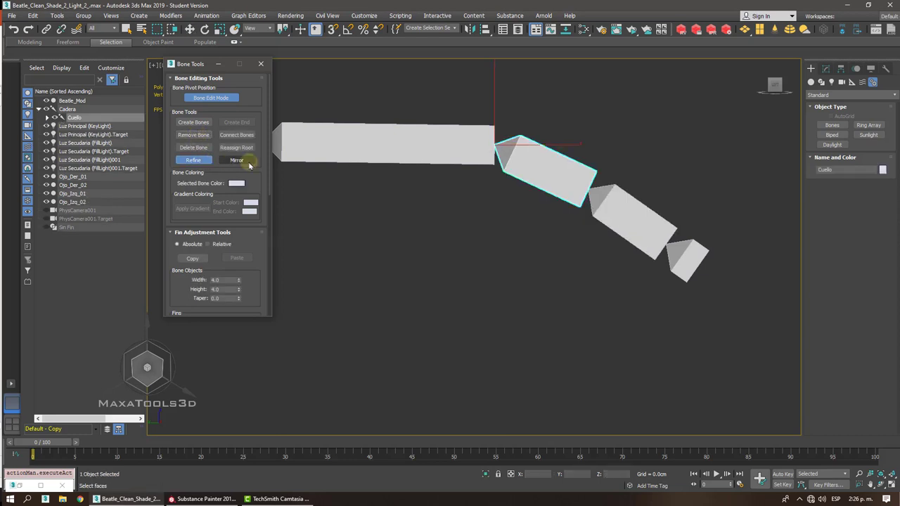
left_click(389, 140)
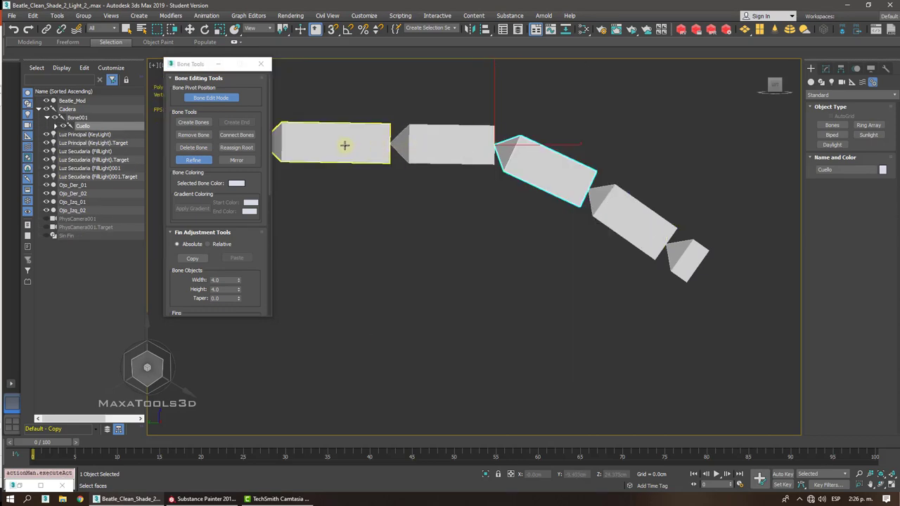
left_click(344, 146)
scroll(346, 145, "down", 3)
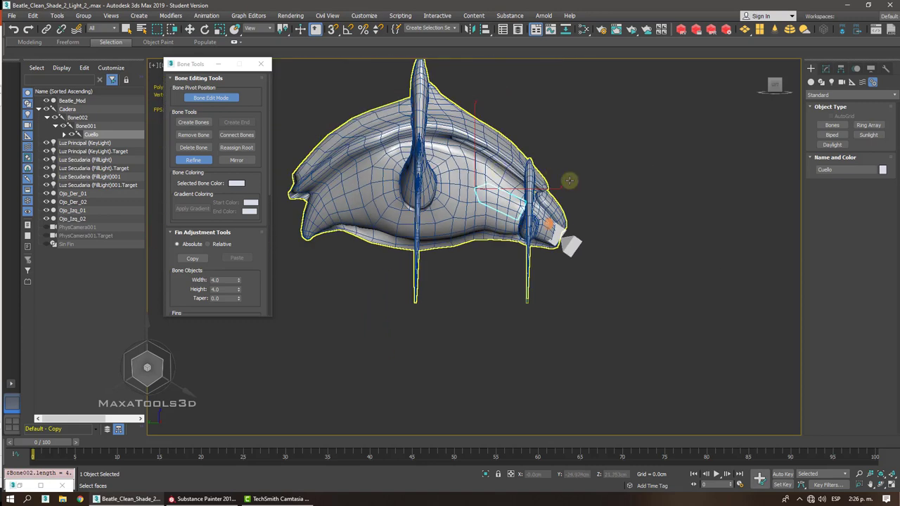
- Hide the Beatle_Mod mesh so that only the bone chain can be worked on
key("w")
left_click(420, 107)
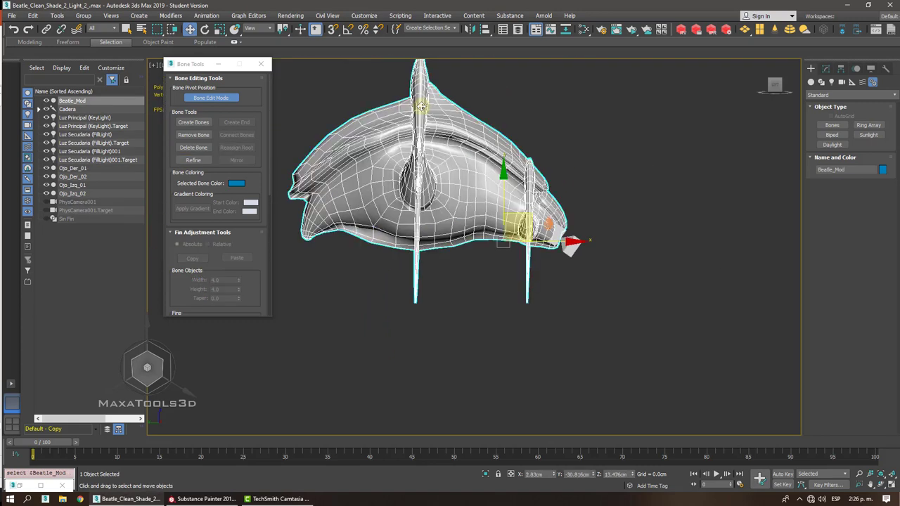
left_click(45, 101)
scroll(432, 189, "up", 3)
- Undo the two Refine splits on the Cadera bone
key("ctrl+z")
key("ctrl+z")
key("ctrl+z")
key("ctrl+z")
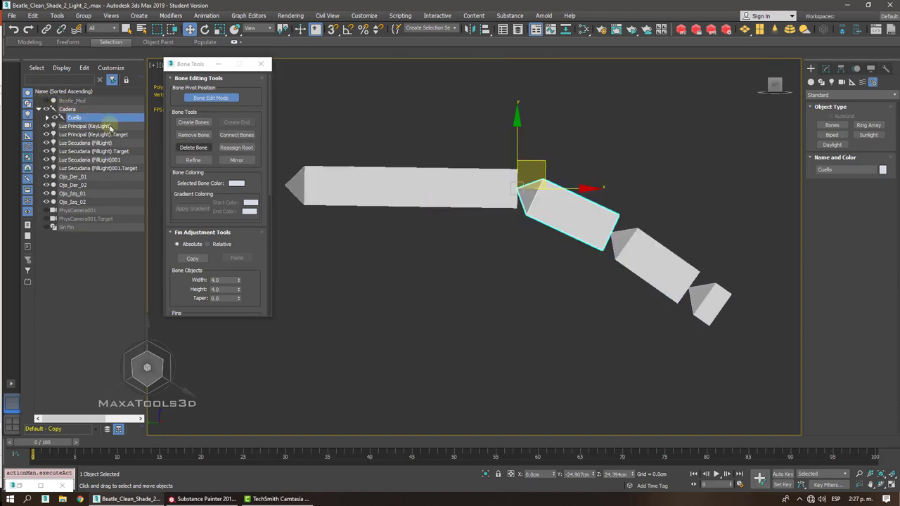
- Try using Refine to split the Cadera bone into five segments and the Cuello bone into three
left_click(199, 161)
left_click(349, 180)
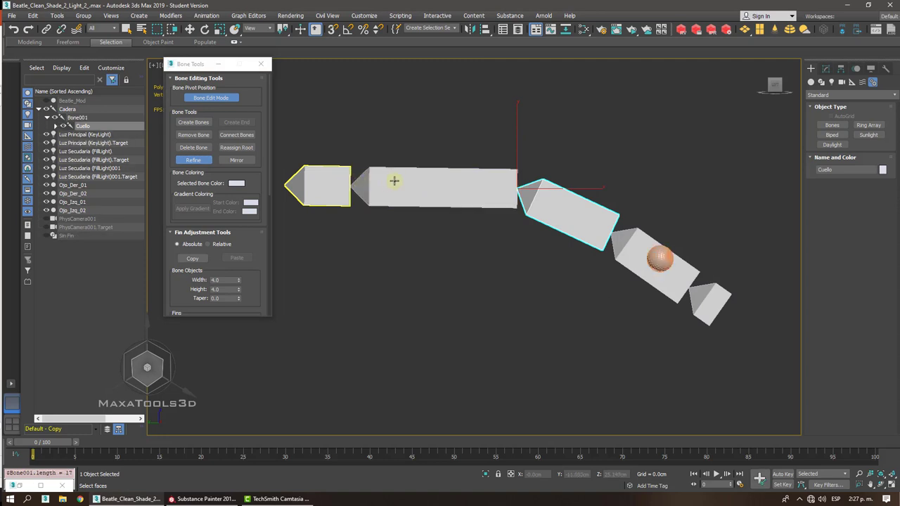
left_click(399, 181)
left_click(450, 181)
left_click(486, 185)
left_click(566, 205)
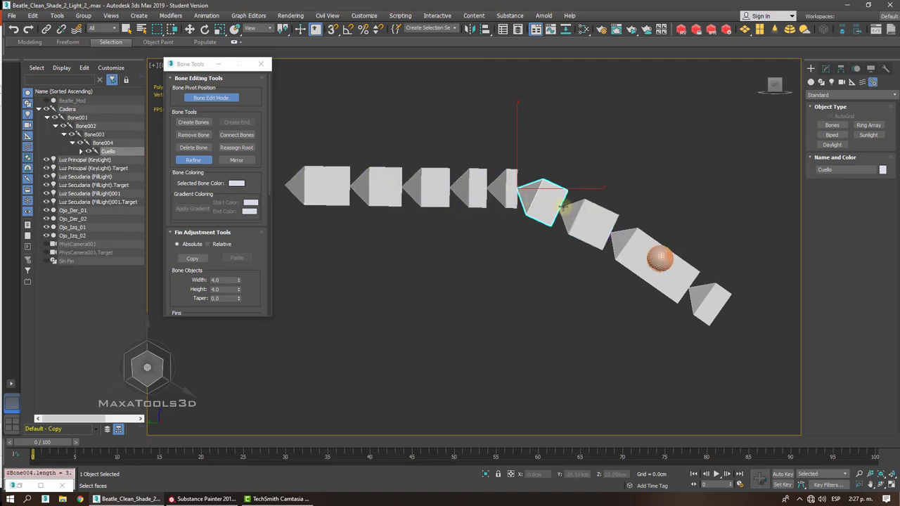
left_click(593, 218)
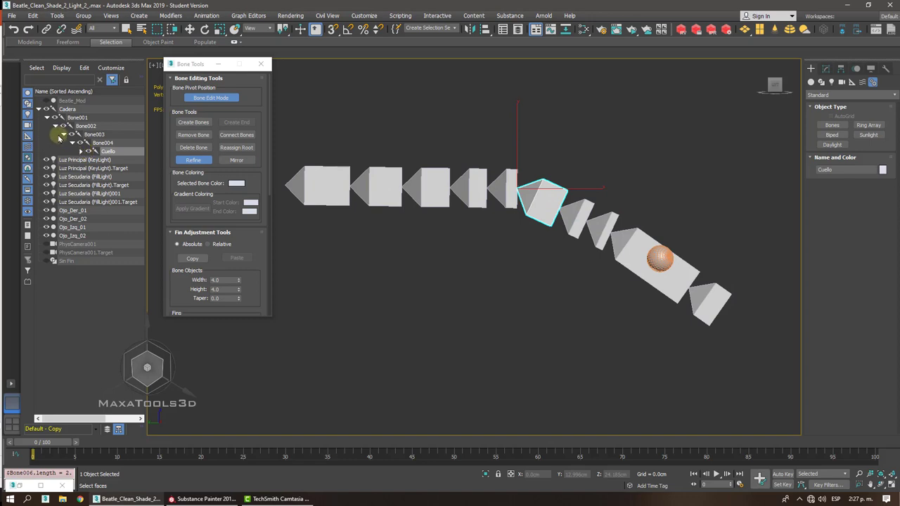
- Leave Refine and undo all the splits made on the Cadera and Cuello bones
right_click(59, 137)
left_click(77, 152)
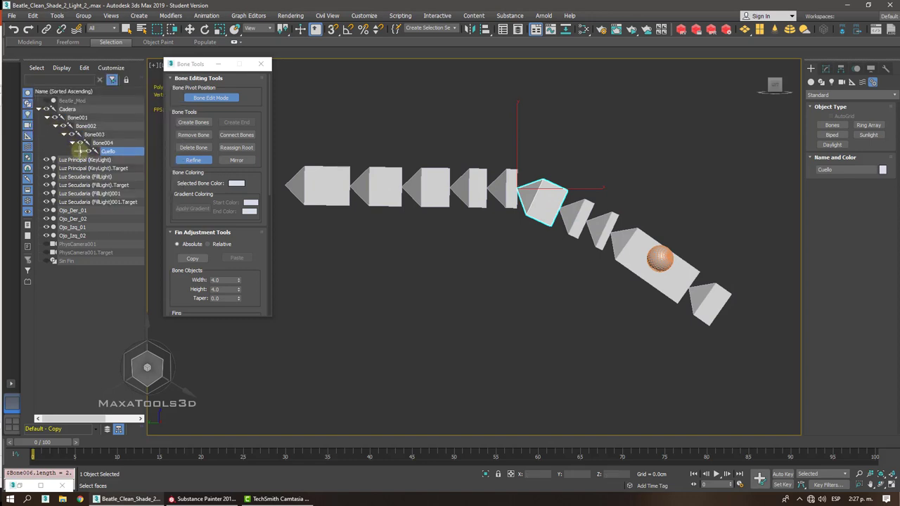
right_click(79, 151)
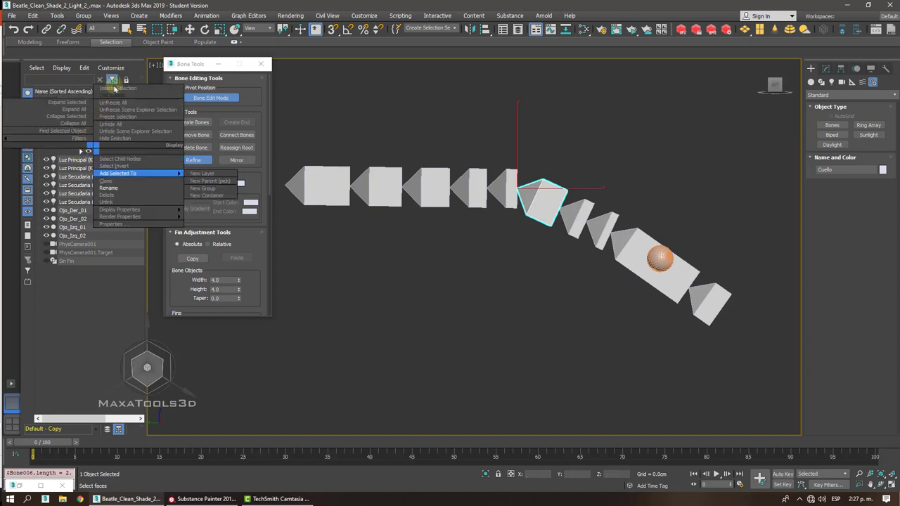
left_click(189, 29)
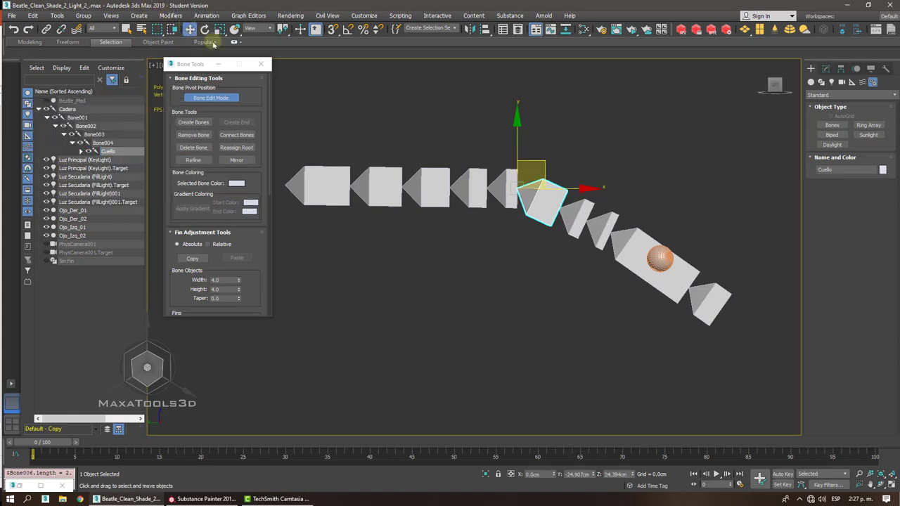
key("ctrl+z")
key("ctrl+z")
key("ctrl+z")
key("ctrl+z")
key("ctrl+z")
key("ctrl+z")
key("ctrl+z")
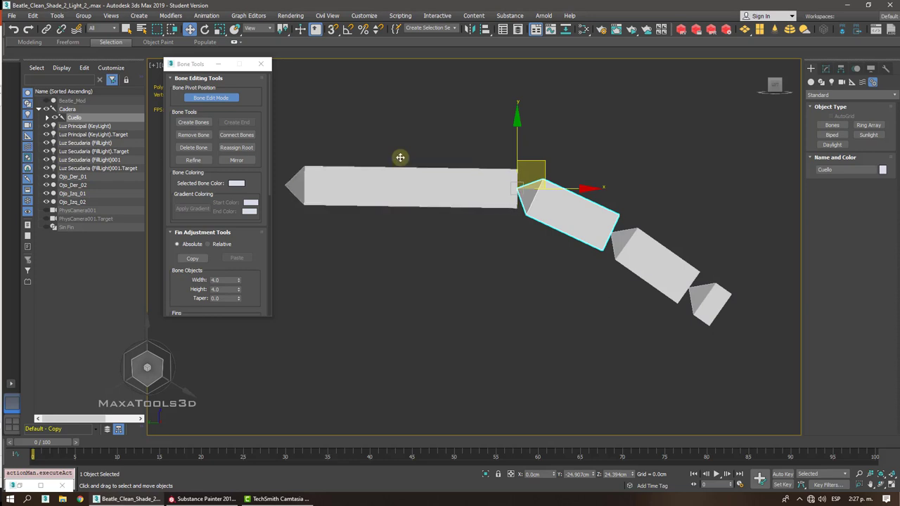
- Try Delete Bone on Cuello, and undo the deletion
middle_click_drag(400, 158, 402, 158)
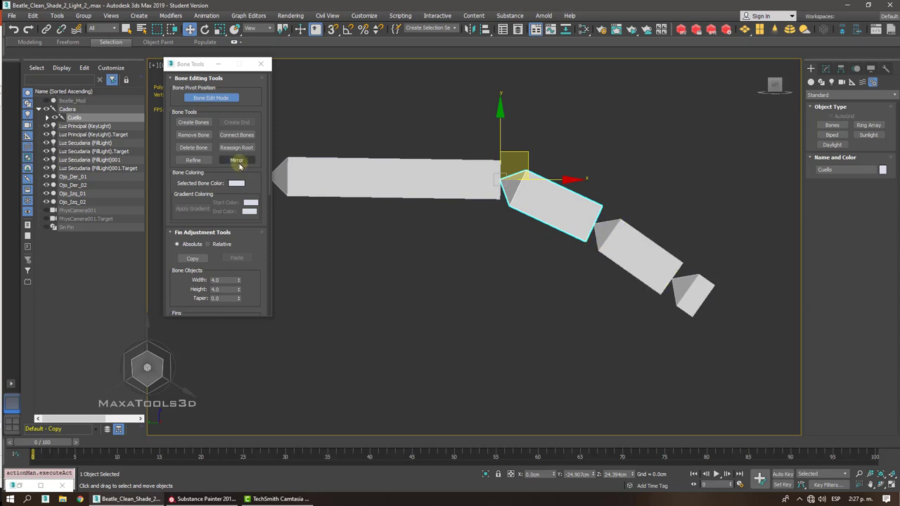
left_click(195, 149)
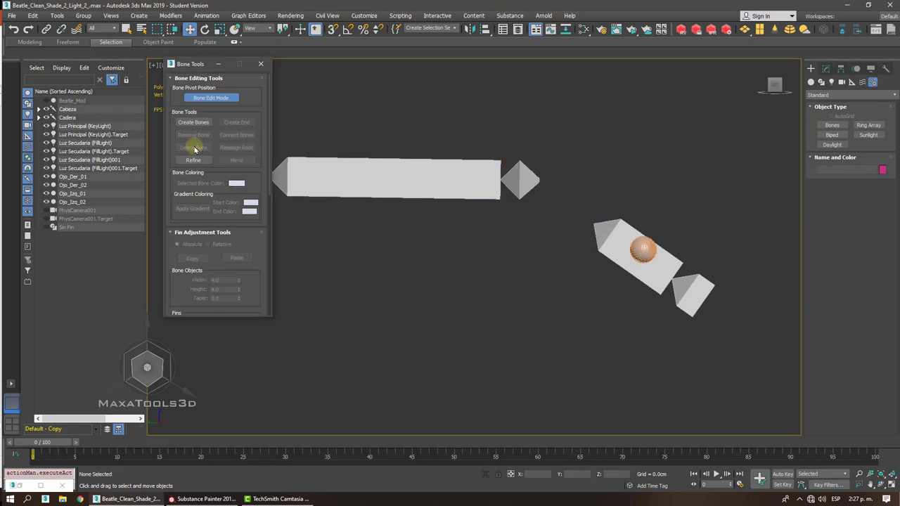
key("ctrl+z")
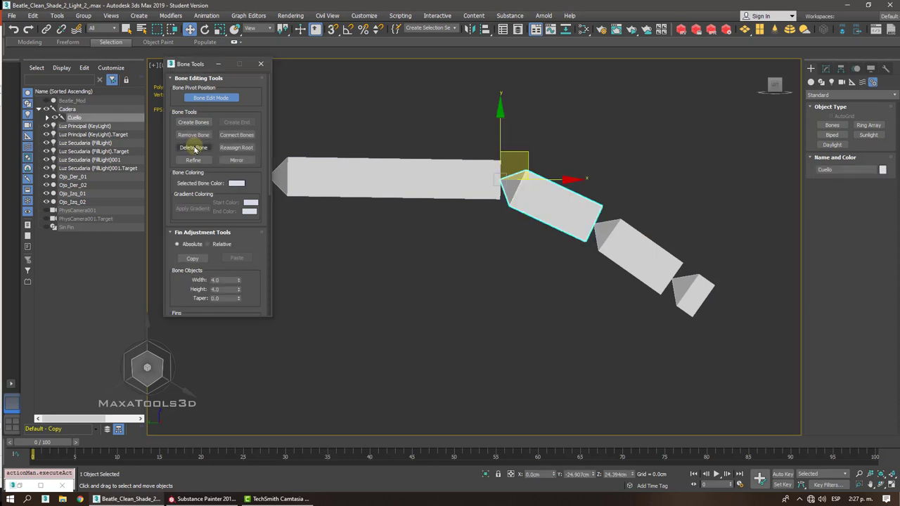
- Examine the Fin Adjustment Tools settings and inspect the bone chain's shape from angled views
key("shift+z")
key("shift+z")
key("shift+z")
key("shift+z")
key("shift+z")
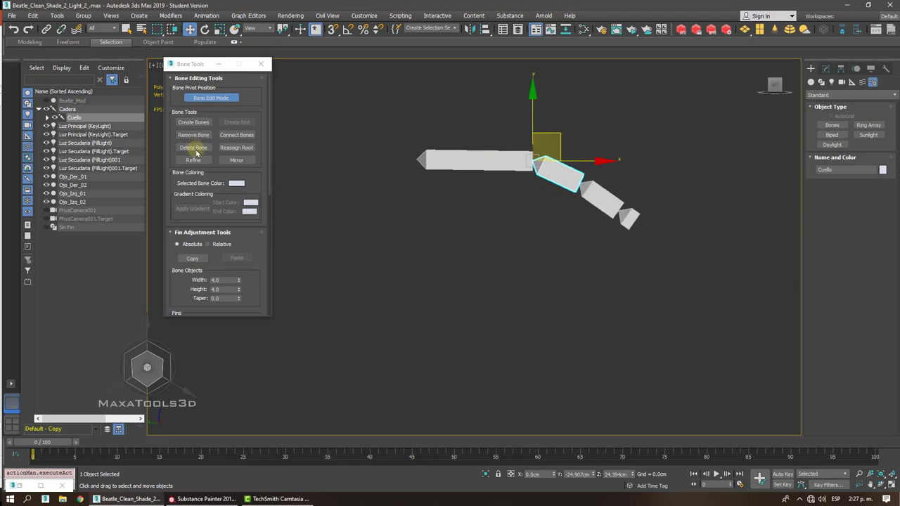
left_click_drag(244, 241, 228, 116)
key("shift+z")
key("shift+z")
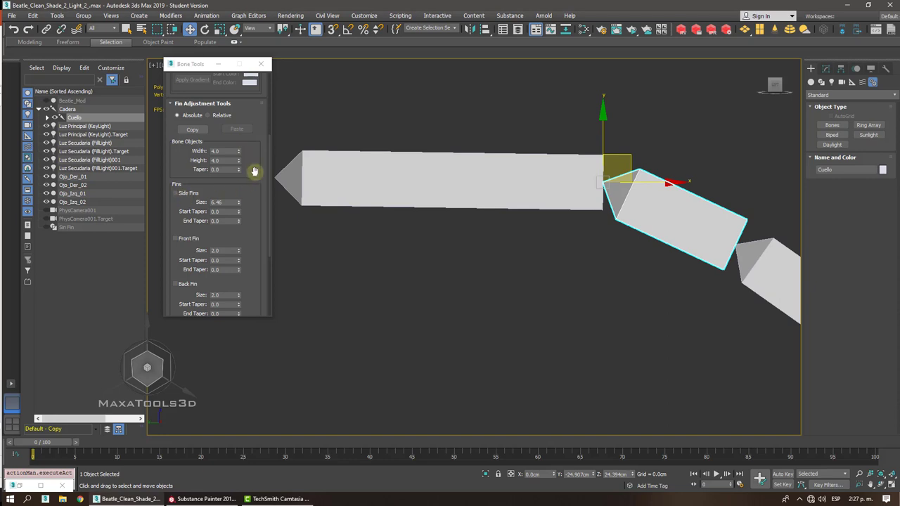
middle_click_drag(606, 166, 586, 167)
key("shift+z")
key("shift+z")
key("shift+z")
key("shift+z")
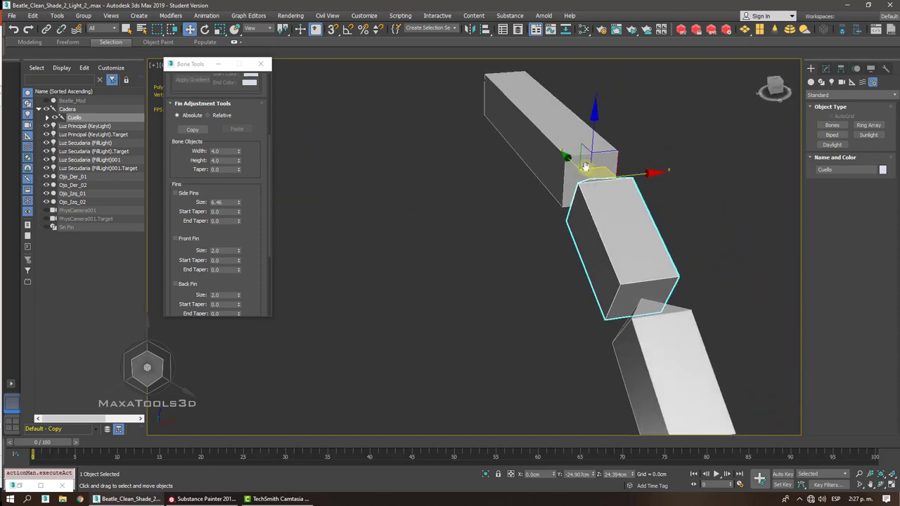
key("shift+z")
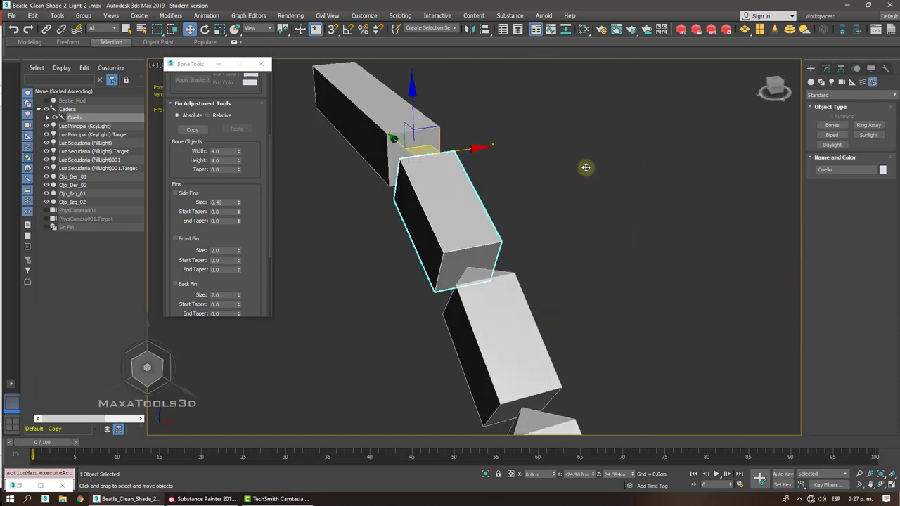
key("shift+z")
key("shift+z")
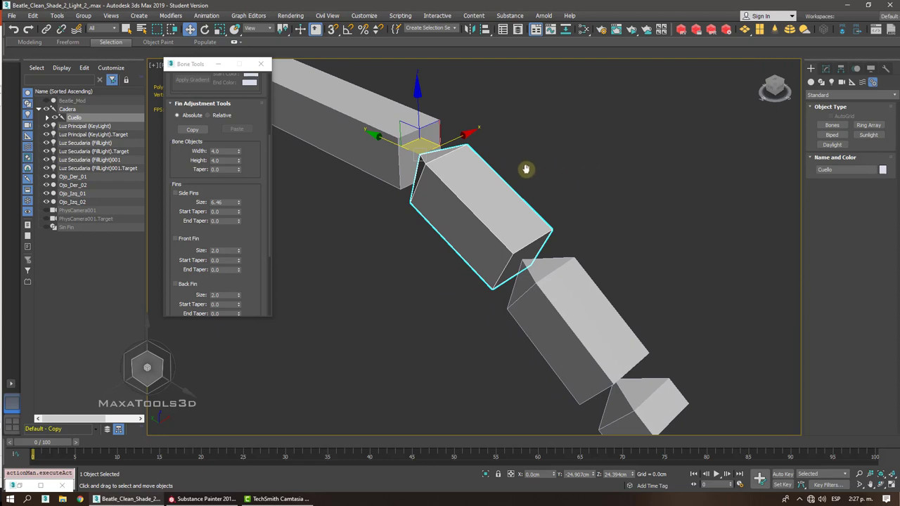
left_click_drag(255, 169, 250, 145)
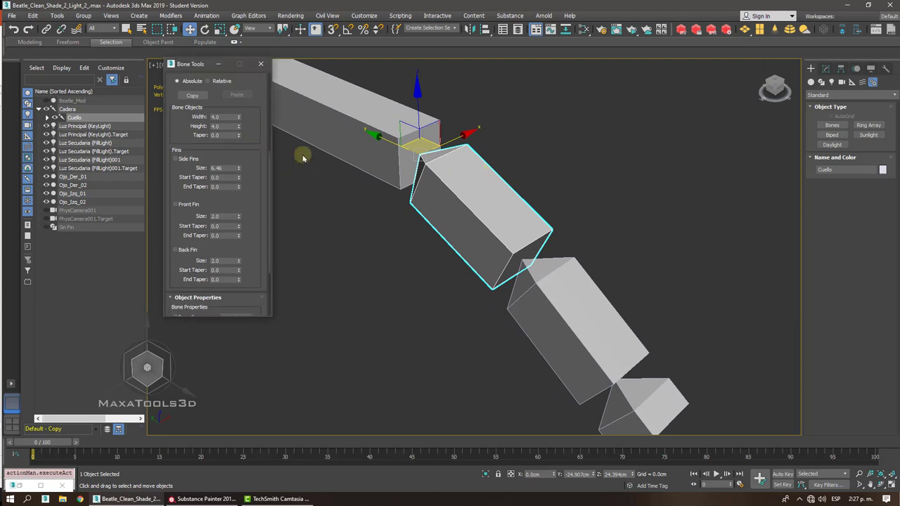
middle_click_drag(439, 137, 506, 191)
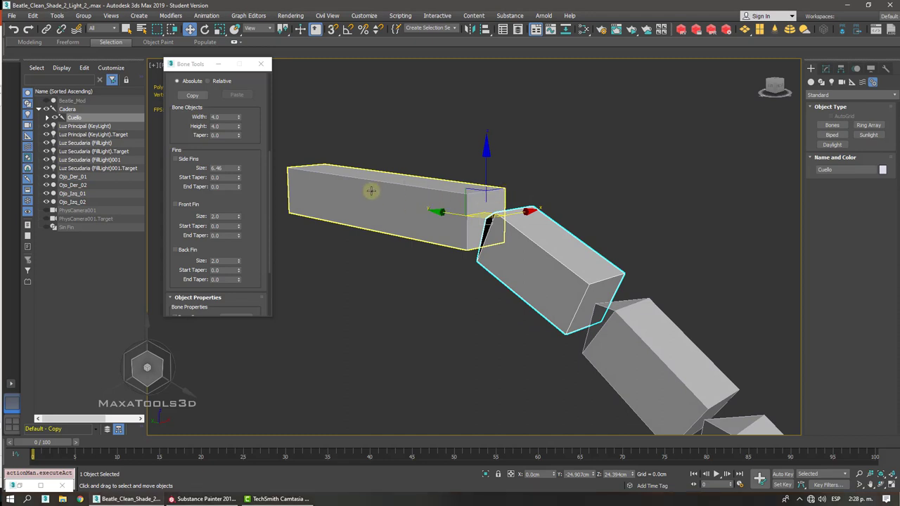
scroll(371, 190, "down", 1)
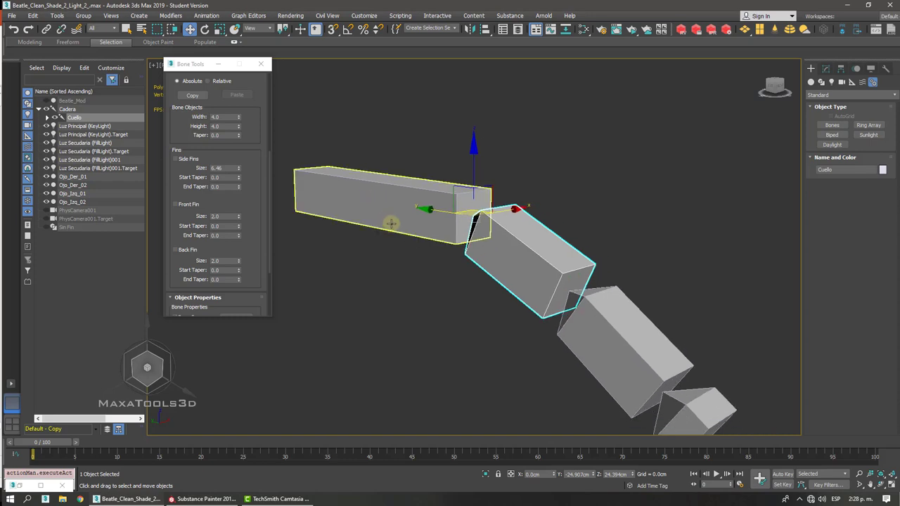
scroll(390, 223, "up", 1)
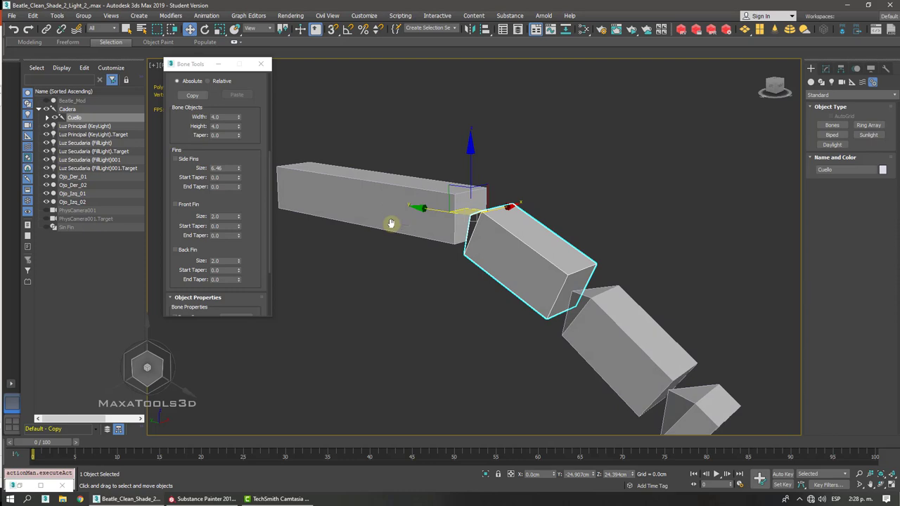
- Enable side fins, front fin and back fin on the Cuello bone
left_click(180, 159)
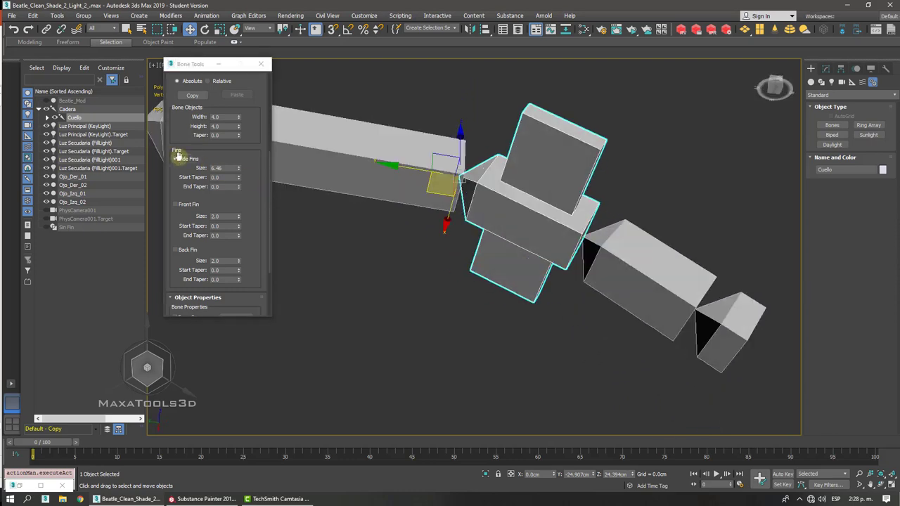
left_click(186, 204)
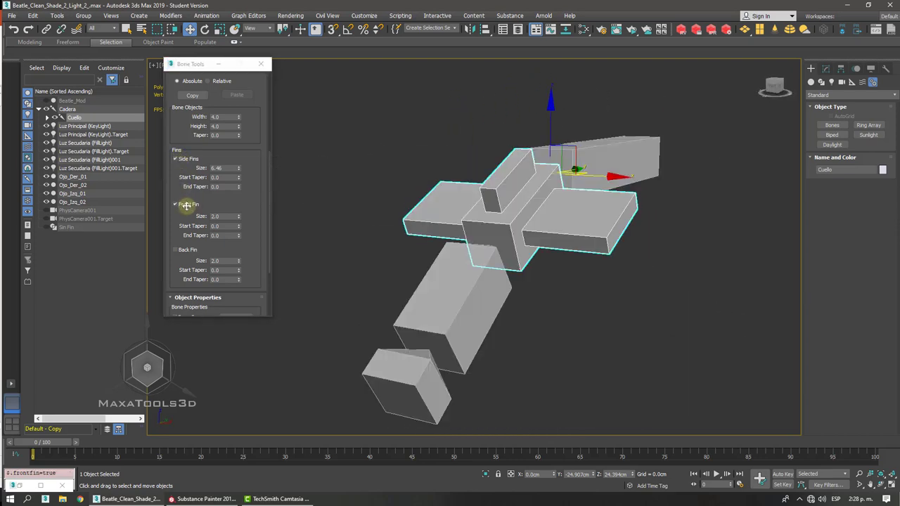
left_click(187, 250)
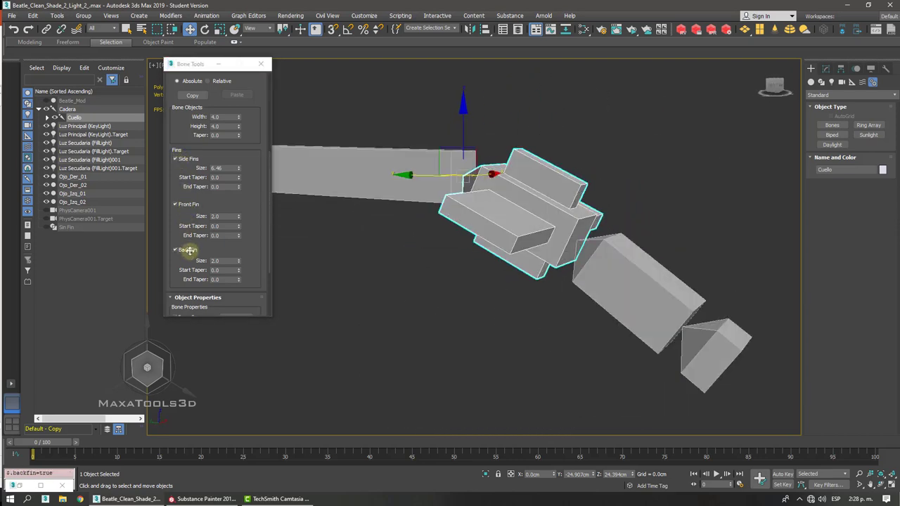
- Set the Cuello bone's front fin size to 7.3 cm and its side fins size to about 10.79 cm
left_click_drag(239, 219, 236, 192)
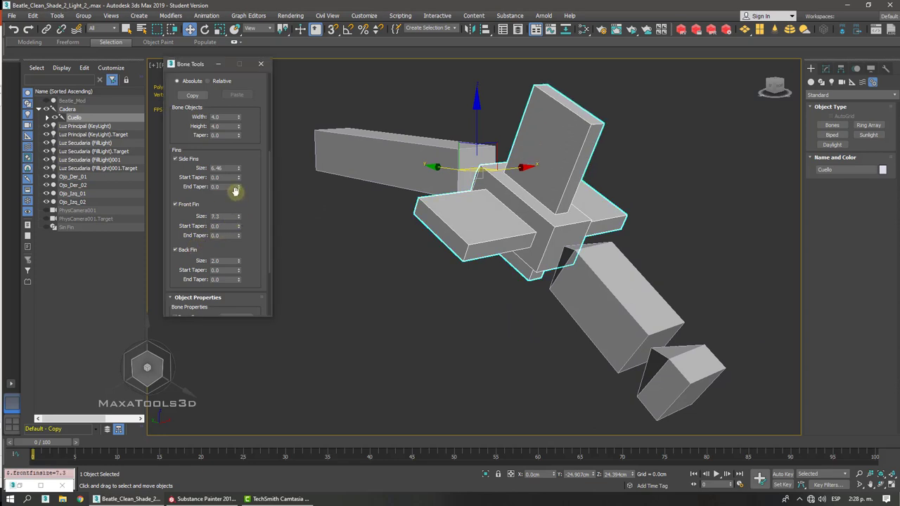
left_click(827, 70)
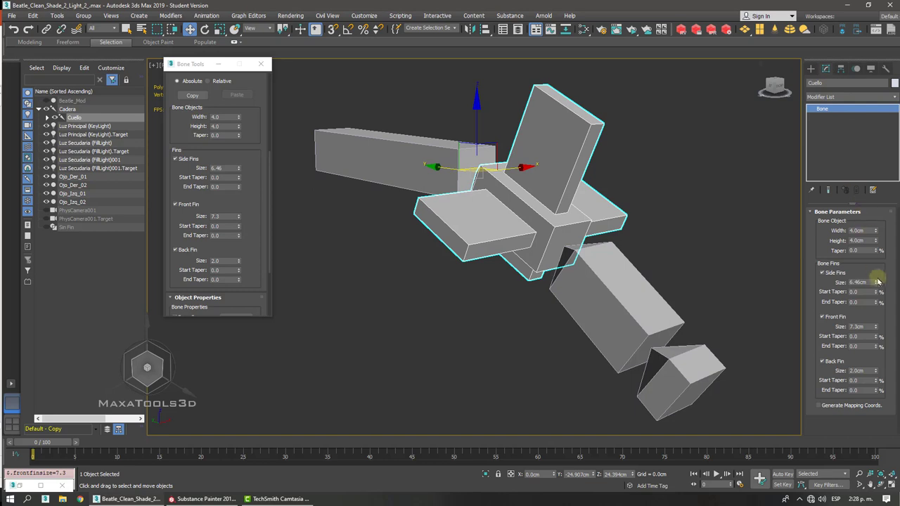
left_click_drag(878, 281, 868, 251)
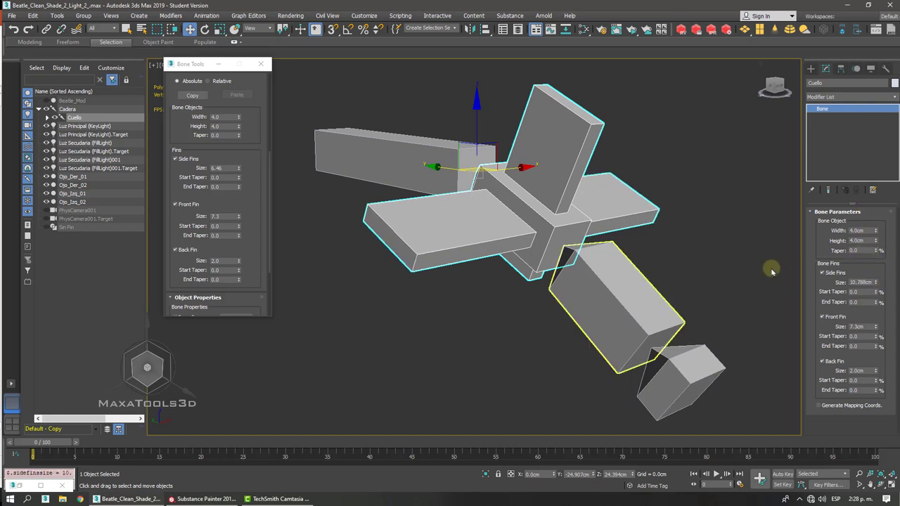
- Enable side fins and front fin on the Cabeza bone
left_click(609, 299)
left_click(822, 272)
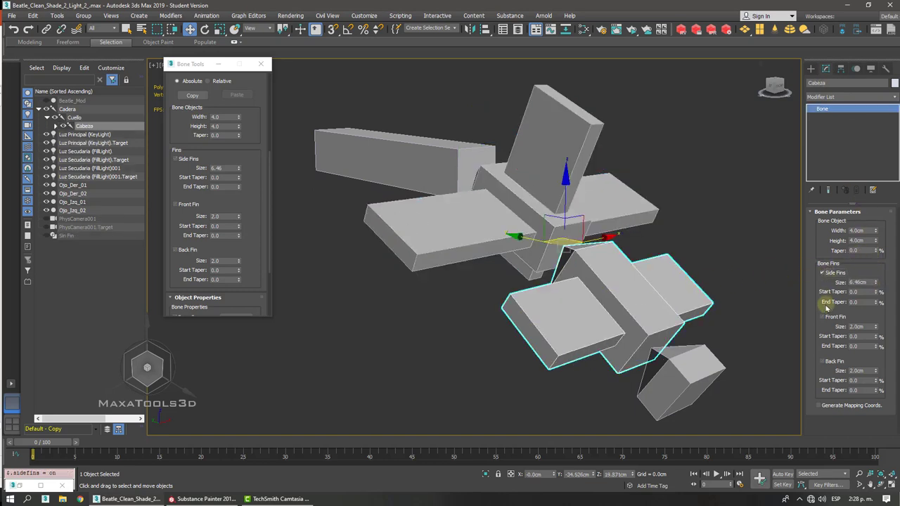
left_click(822, 317)
middle_click_drag(707, 296, 438, 178, "alt")
- Enable side fins, front fin and back fin on the Cadera bone
left_click(434, 176)
left_click(821, 272)
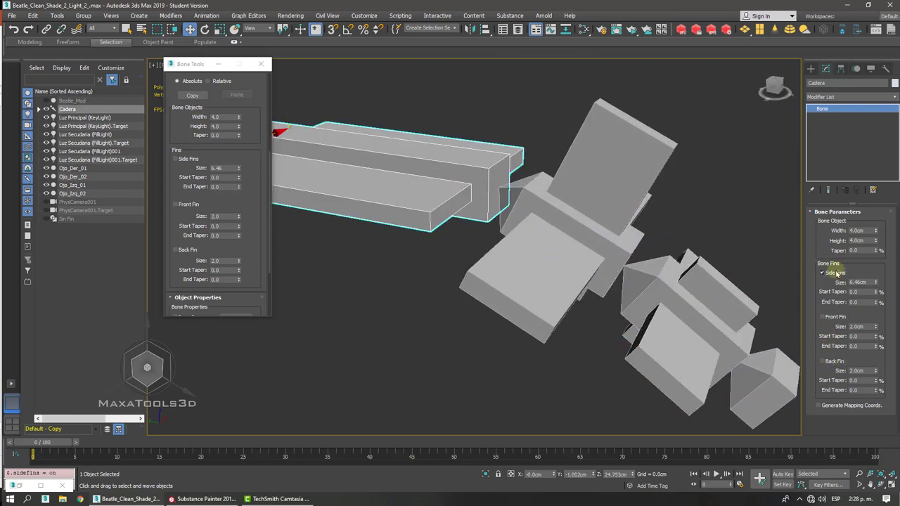
left_click(821, 317)
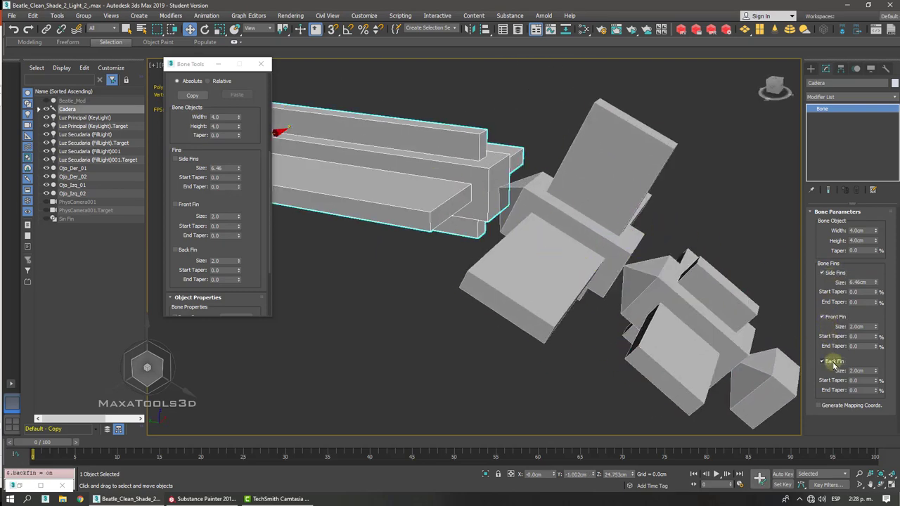
left_click(821, 361)
- Set the Cadera bone's front fin size to 11.82 cm and its start taper to 23.2%
left_click_drag(876, 328, 873, 326)
key("z")
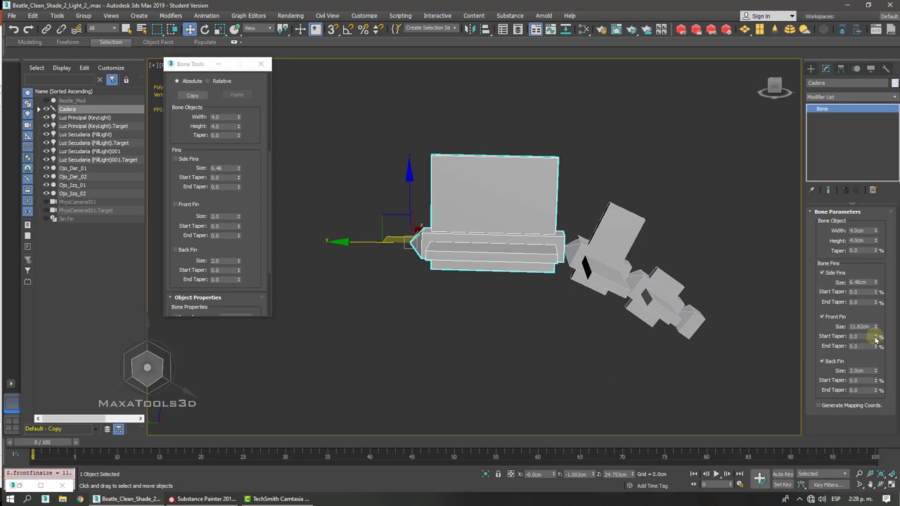
left_click_drag(876, 337, 848, 229)
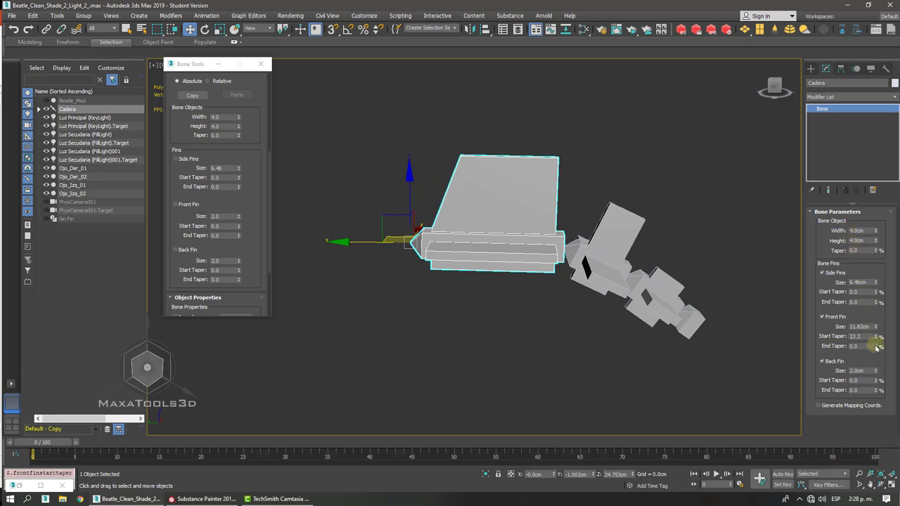
- Set the Cadera bone's front fin end taper to 28.1%
left_click_drag(877, 347, 827, 209)
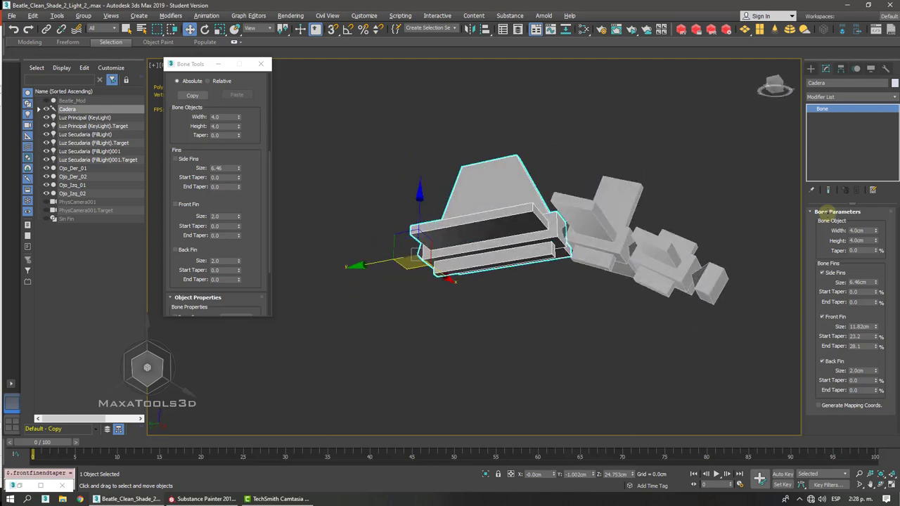
left_click(592, 281)
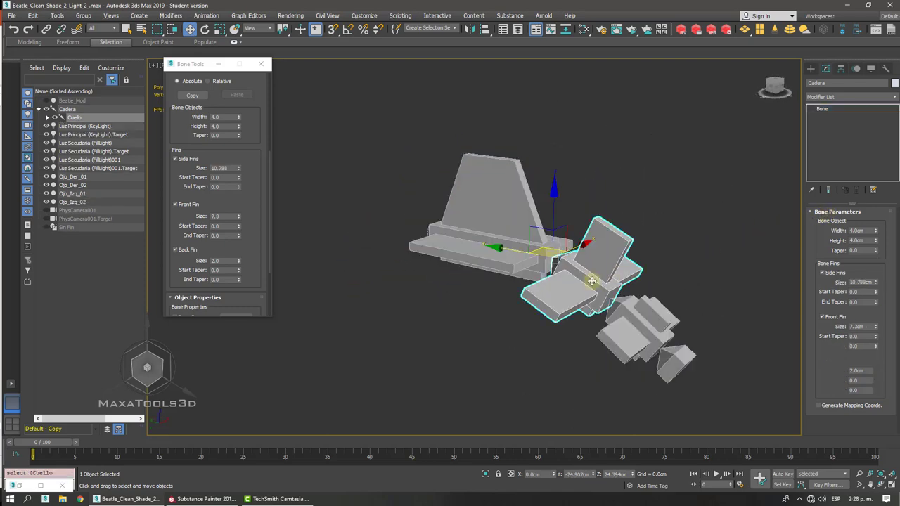
middle_click_drag(592, 281, 596, 287, "alt")
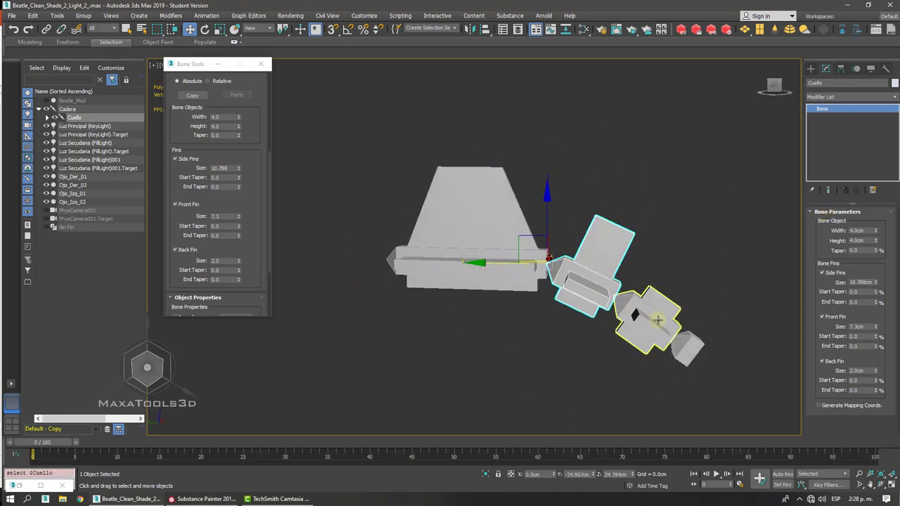
mouse_move(658, 320)
middle_mouse_down("alt")
mouse_move(487, 251)
mouse_move(545, 256)
mouse_move(659, 307)
middle_mouse_up("alt")
- Set the Cadera bone's back fin size to 11.28 cm, start taper to 16.3% and end taper to 26.9%
left_click(492, 254)
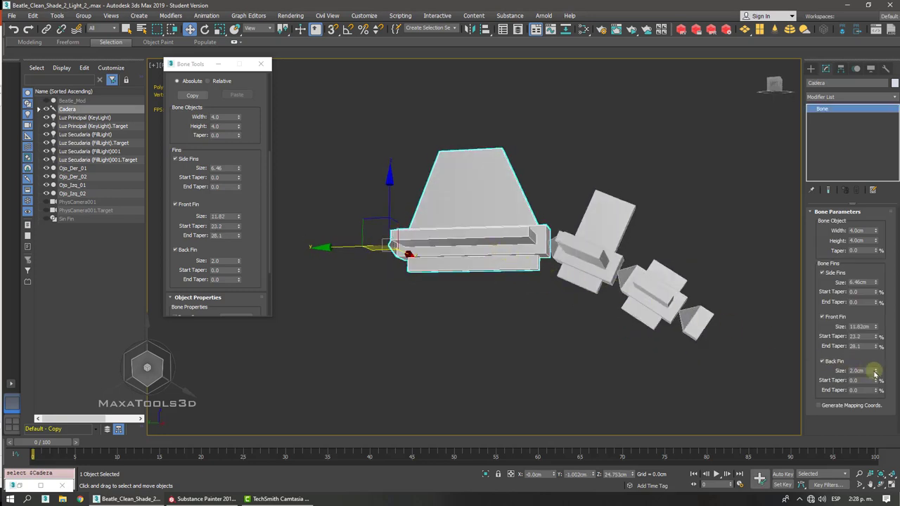
left_click_drag(875, 372, 855, 154)
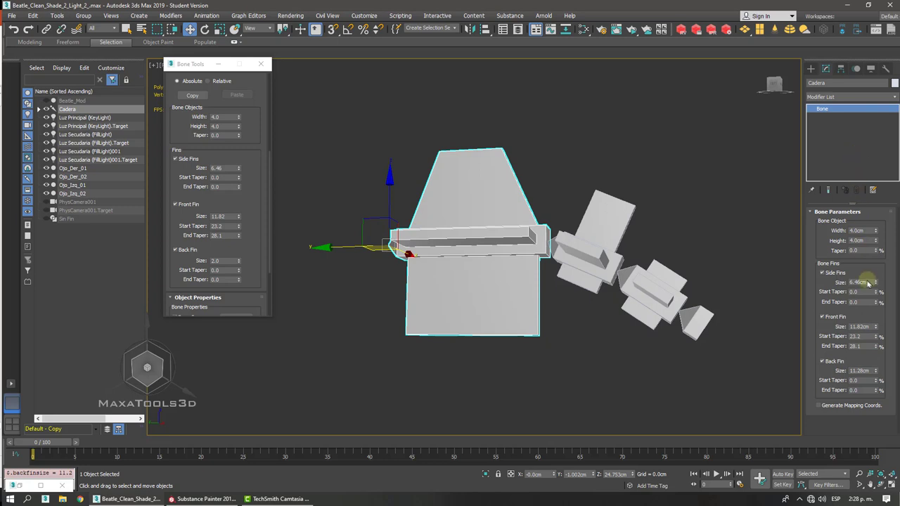
left_click_drag(877, 382, 862, 318)
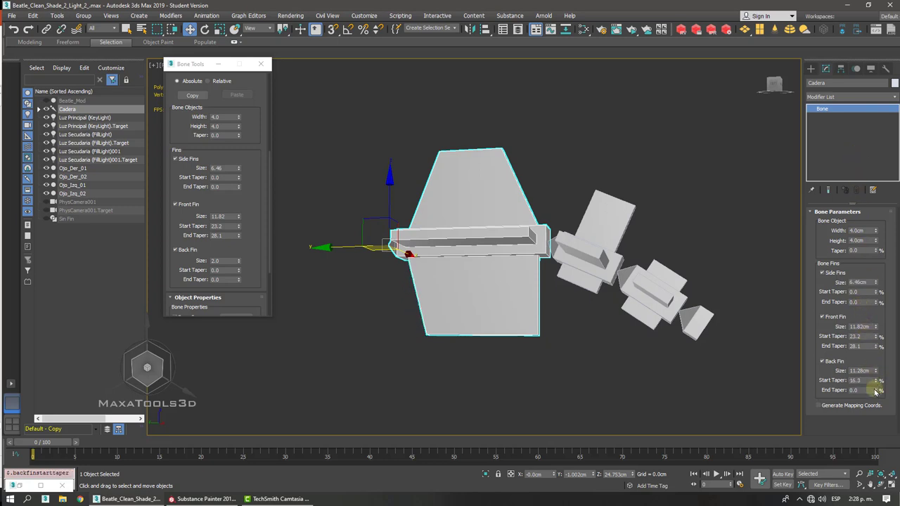
left_click_drag(875, 391, 855, 263)
- Unhide Beatle_Mod and stop hiding the Geometry category
middle_click_drag(773, 267, 594, 298, "alt")
left_click(597, 283)
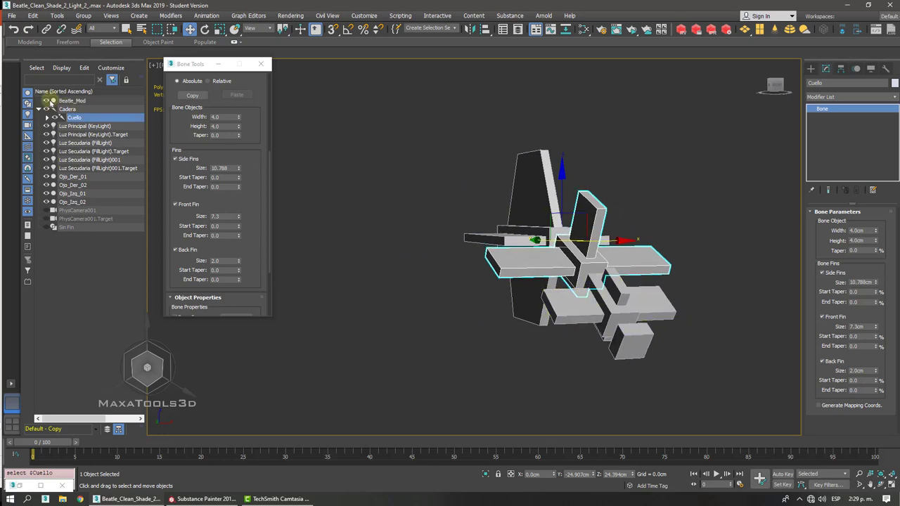
left_click(871, 68)
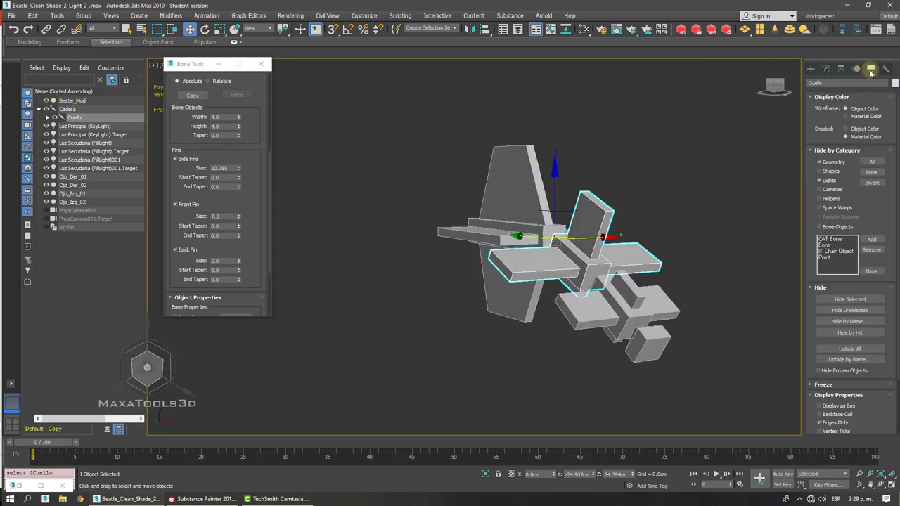
left_click(833, 162)
- Display the Beatle_Mod mesh see-through over the bones, with the viewport quality set to Standard
left_click(564, 146)
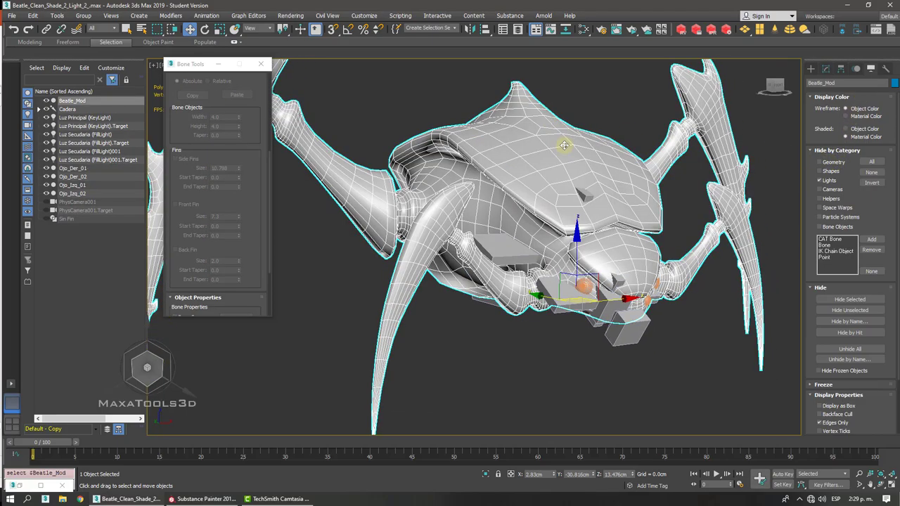
key("F3")
middle_click_drag(564, 145, 358, 104, "alt")
left_click_drag(200, 67, 106, 137)
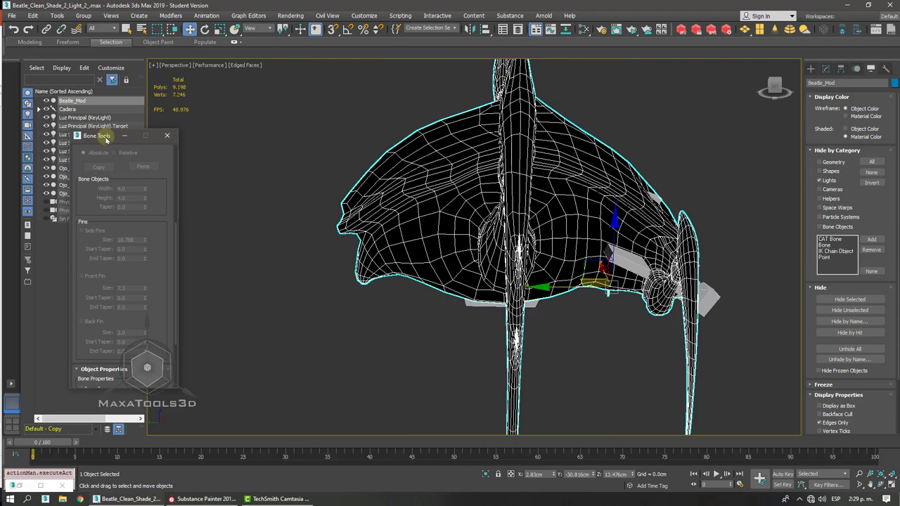
left_click(209, 64)
left_click(241, 94)
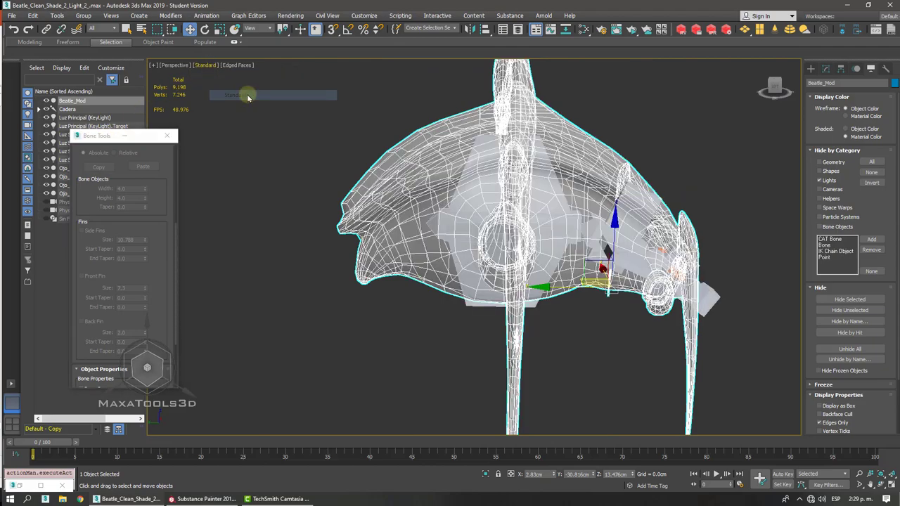
key("shift+z")
key("shift+z")
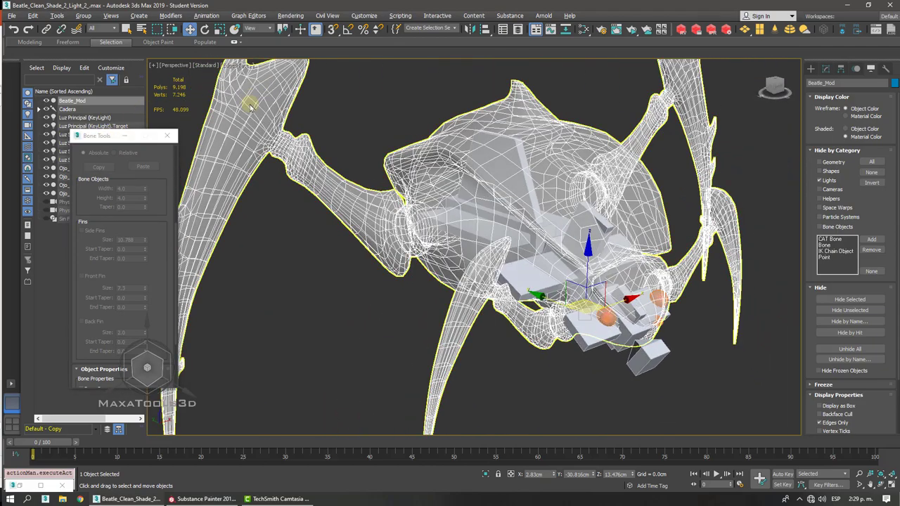
key("shift+z")
key("shift+z")
left_click(289, 266)
key("shift+z")
key("shift+z")
key("shift+z")
key("shift+z")
key("shift+z")
key("shift+z")
key("shift+z")
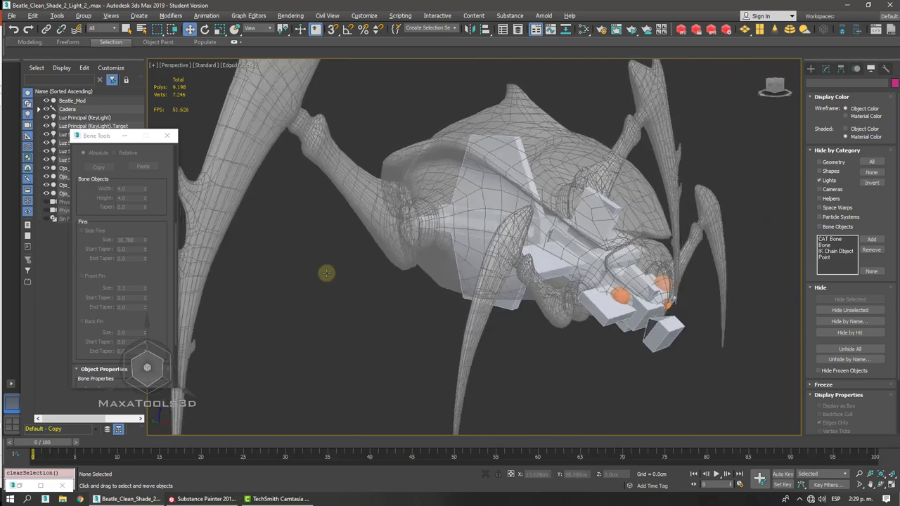
- Set the Cadera bone's front fin size to about 16.075 cm so it fills the beetle's body
left_click(500, 307)
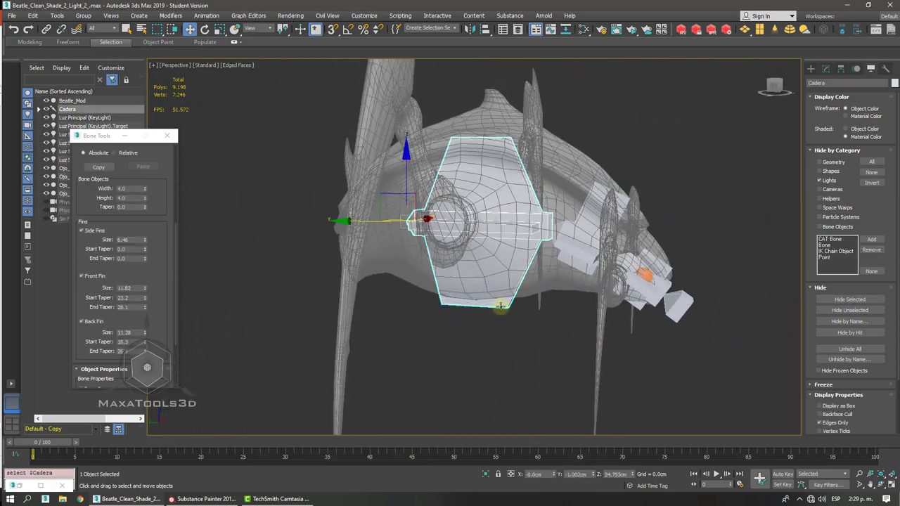
left_click(827, 70)
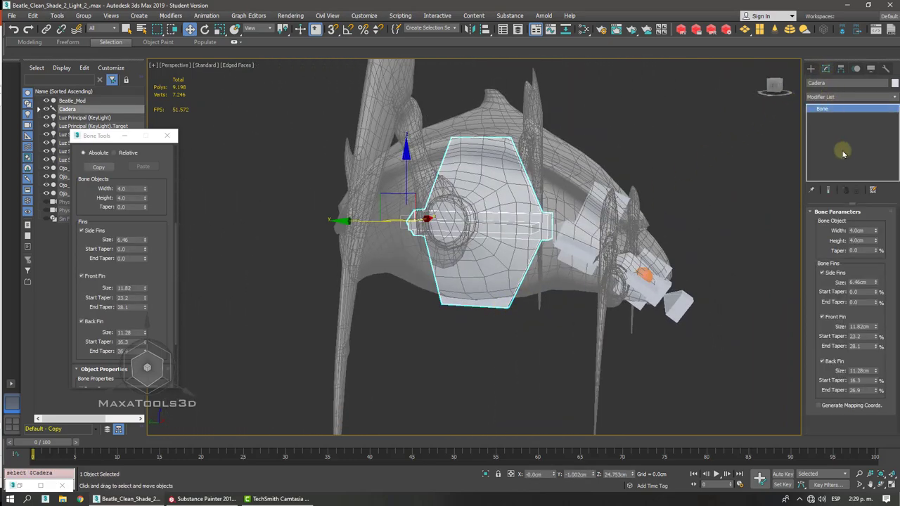
left_click_drag(876, 323, 873, 308)
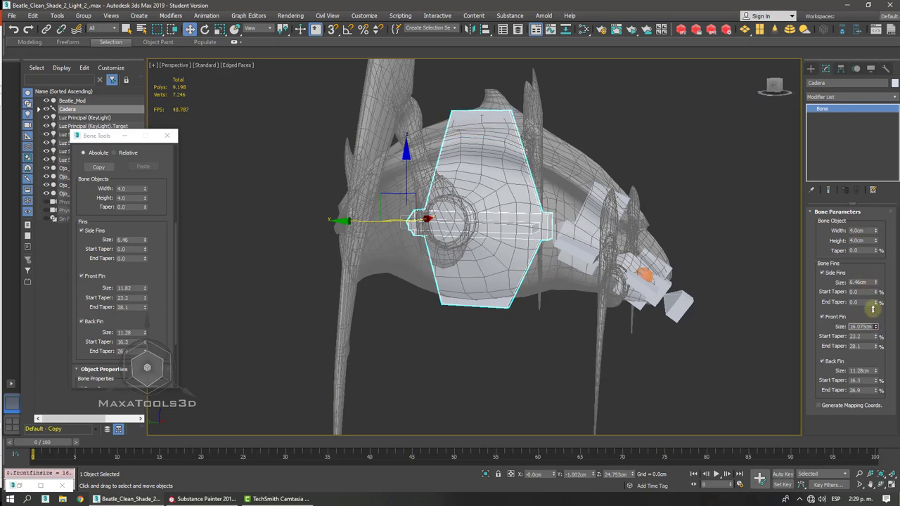
key("shift+z")
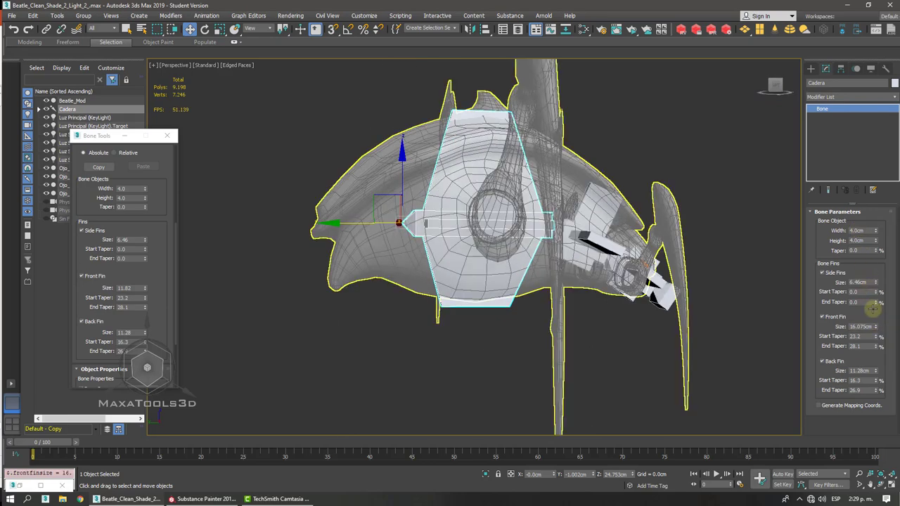
key("shift+z")
key("shift+z")
key("shift+z")
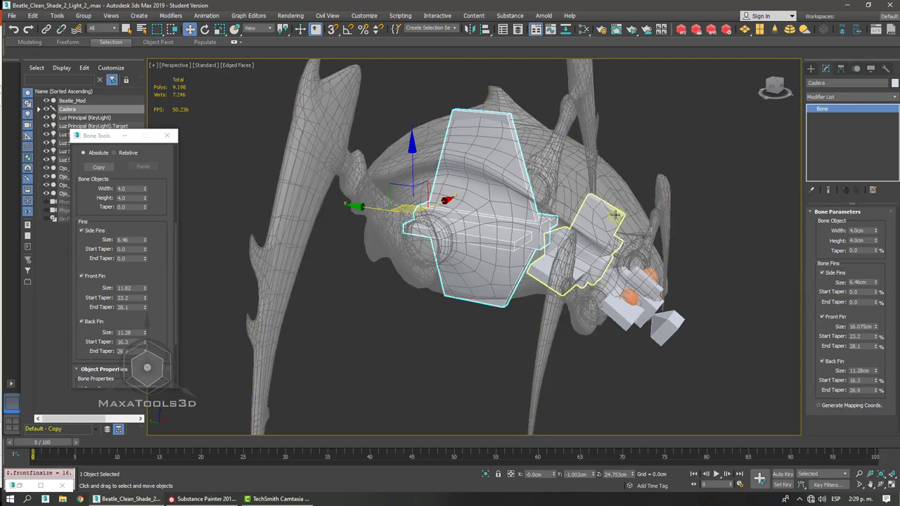
- Set the Cuello bone's front fin size to about 8.176 cm and its side fins size to about 6.257 cm
left_click(615, 214)
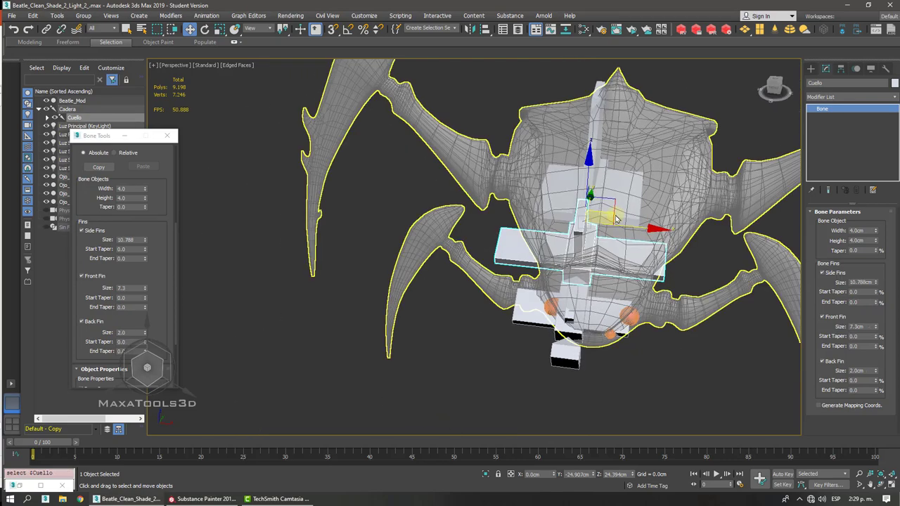
left_click_drag(875, 290, 872, 274)
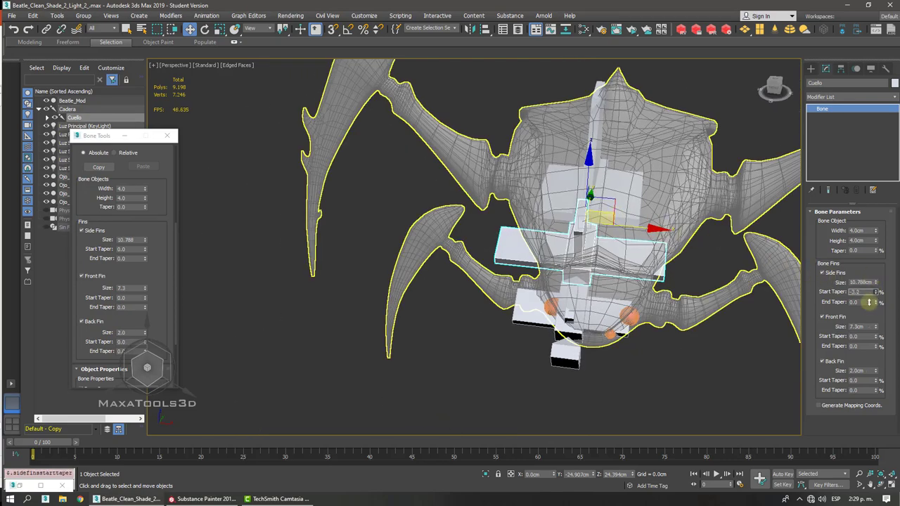
left_click_drag(877, 328, 873, 321)
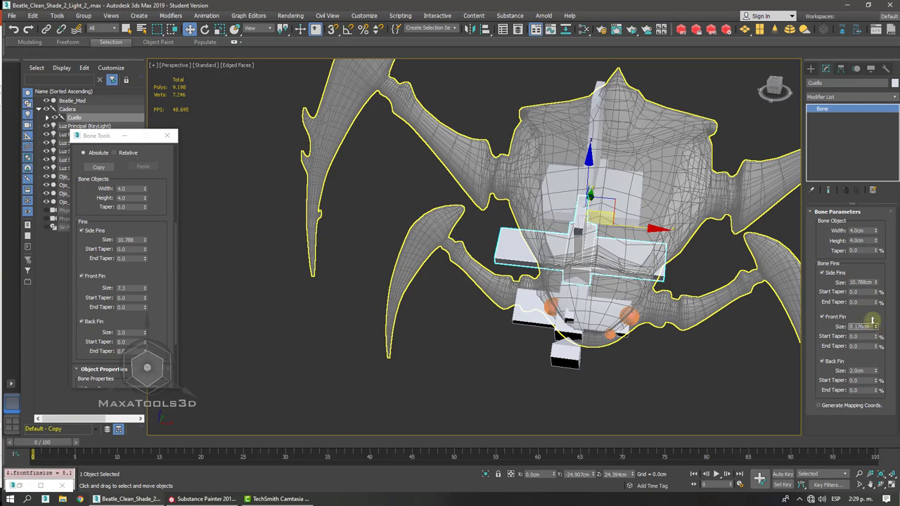
left_click_drag(876, 285, 877, 303)
middle_click_drag(636, 287, 530, 334, "alt")
- Examine how the bones line up with the beetle mesh in a Top wireframe view
scroll(548, 279, "down", 5)
key("t")
key("z")
key("F3")
scroll(569, 255, "down", 2)
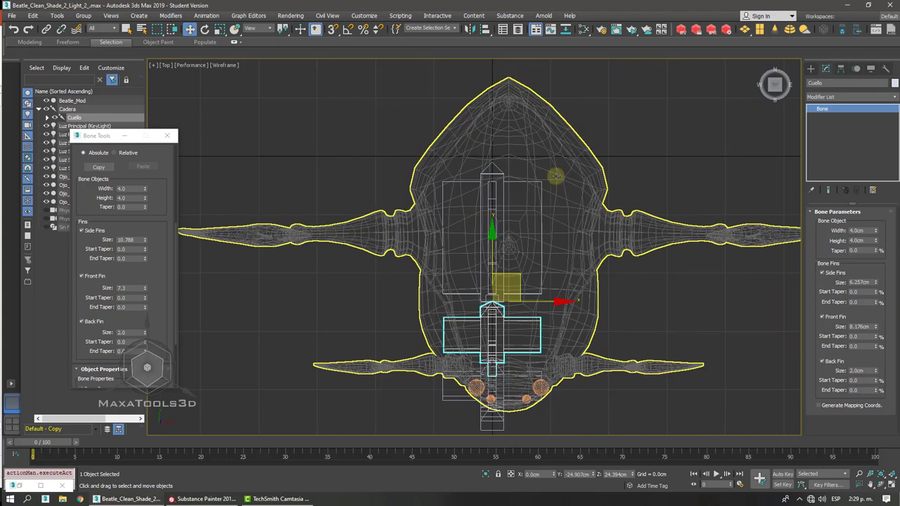
left_click(554, 172)
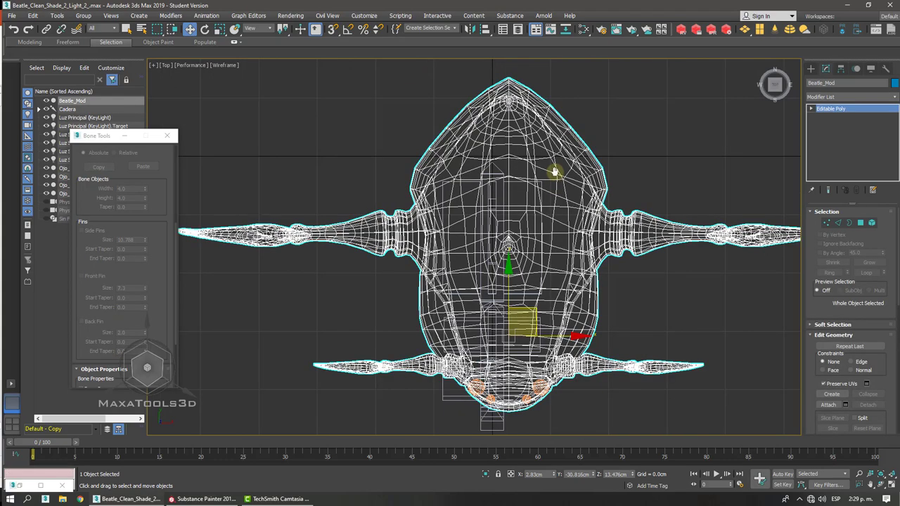
scroll(555, 172, "up", 3)
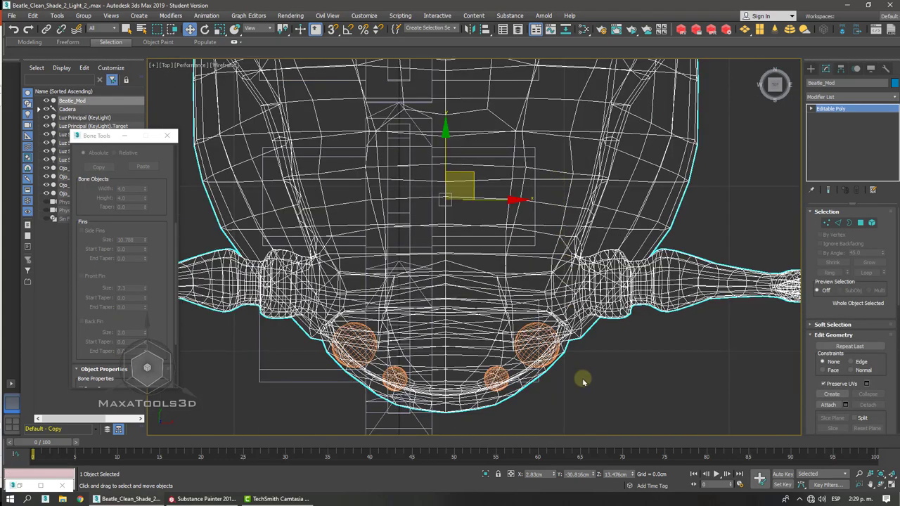
left_click(583, 380)
- Group the Beatle_Mod mesh and its four eye spheres as Group001
left_click(551, 356)
middle_click_drag(550, 356, 551, 346, "alt")
key("F3")
left_click(633, 207)
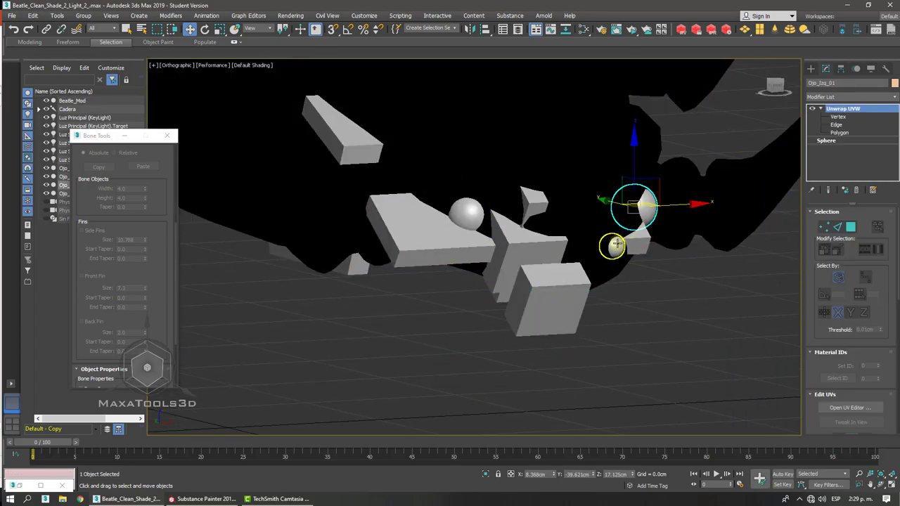
left_click(616, 244, "ctrl")
left_click(472, 210, "ctrl")
key("F3")
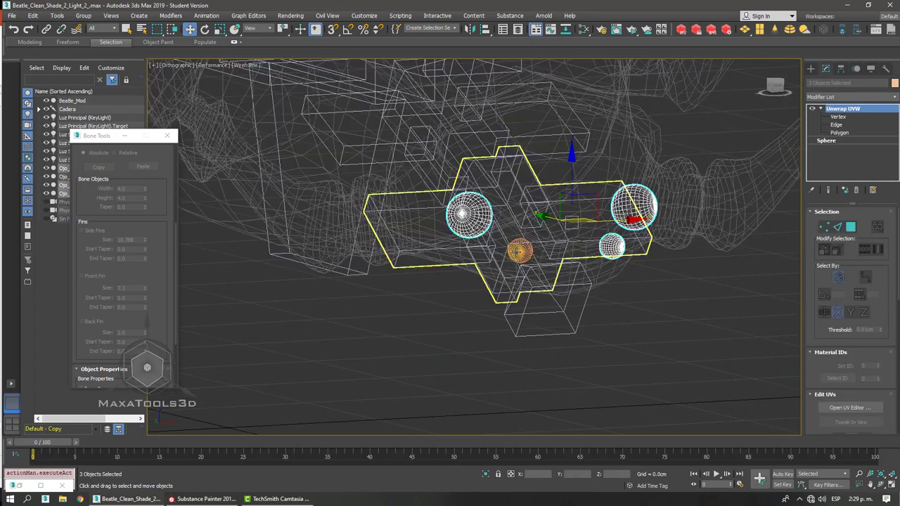
left_click(518, 250, "ctrl")
key("t")
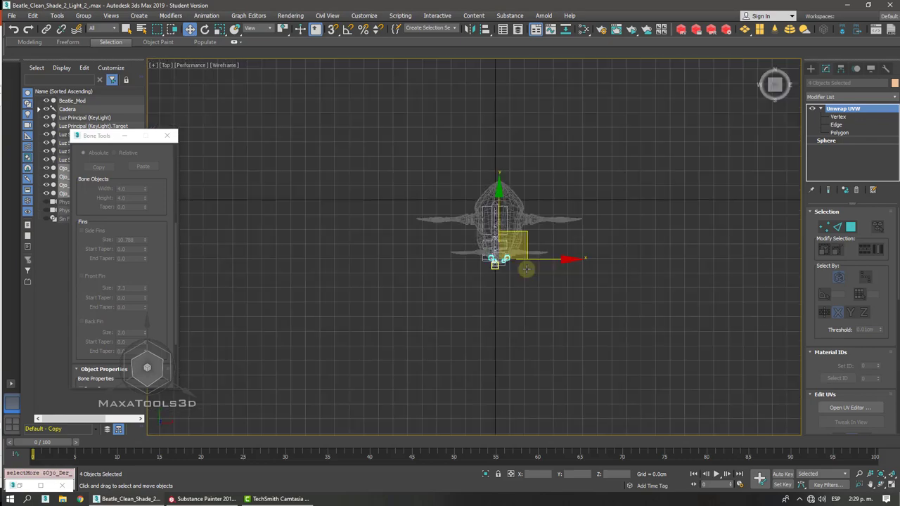
scroll(526, 269, "up", 5)
left_click(505, 219, "ctrl")
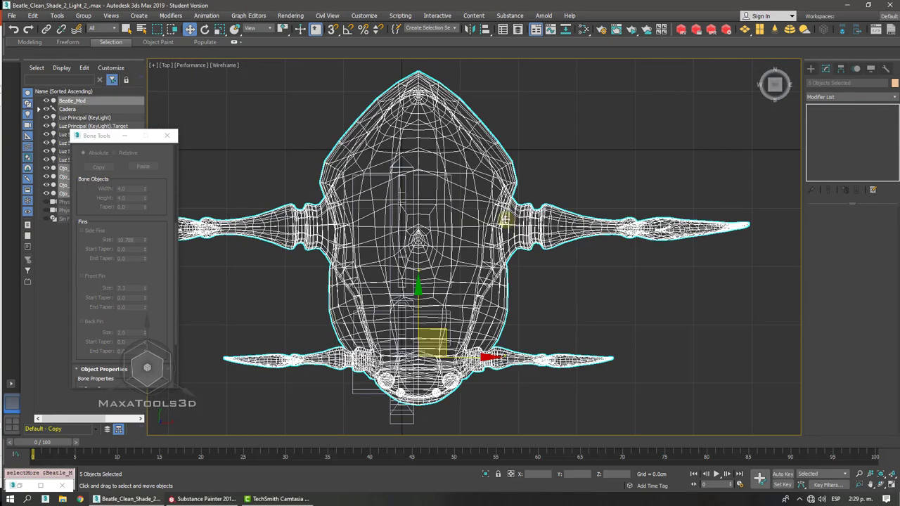
left_click(85, 16)
left_click(91, 27)
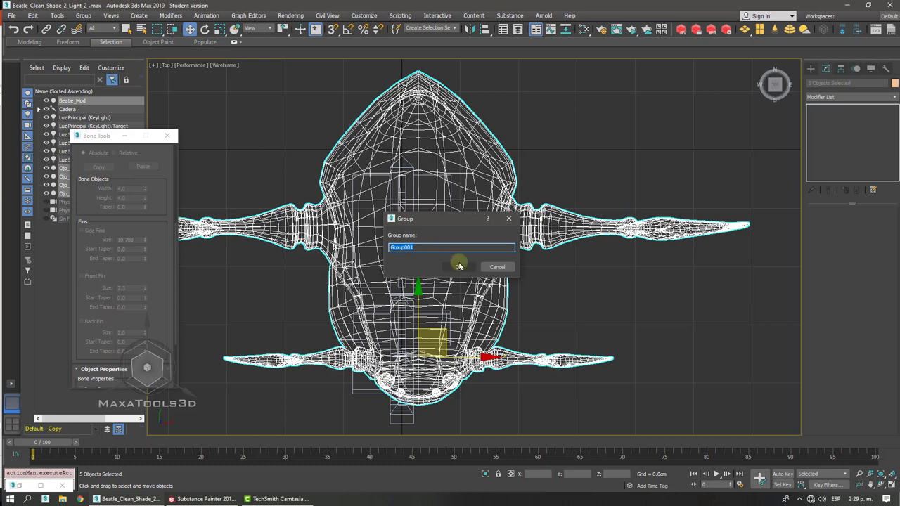
left_click(458, 266)
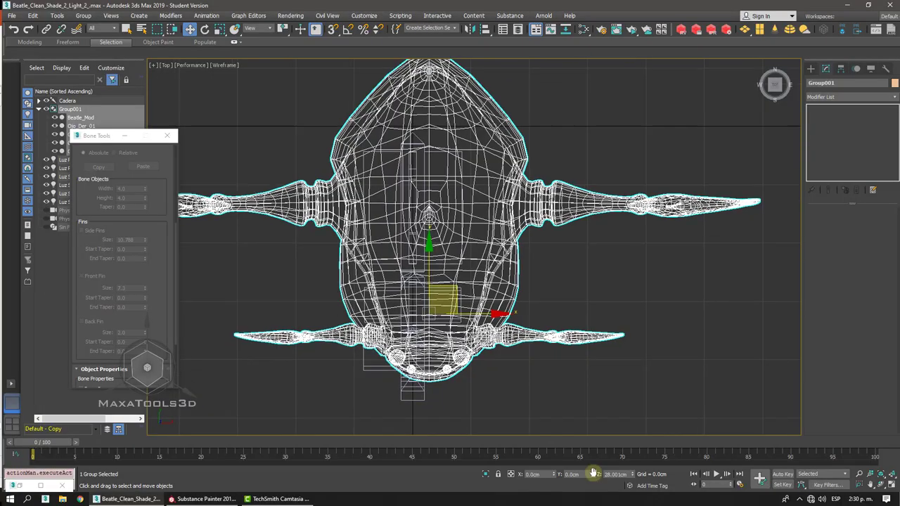
- Try to move Group001 onto the bones in the Top view
middle_click_drag(594, 473, 483, 270, "alt")
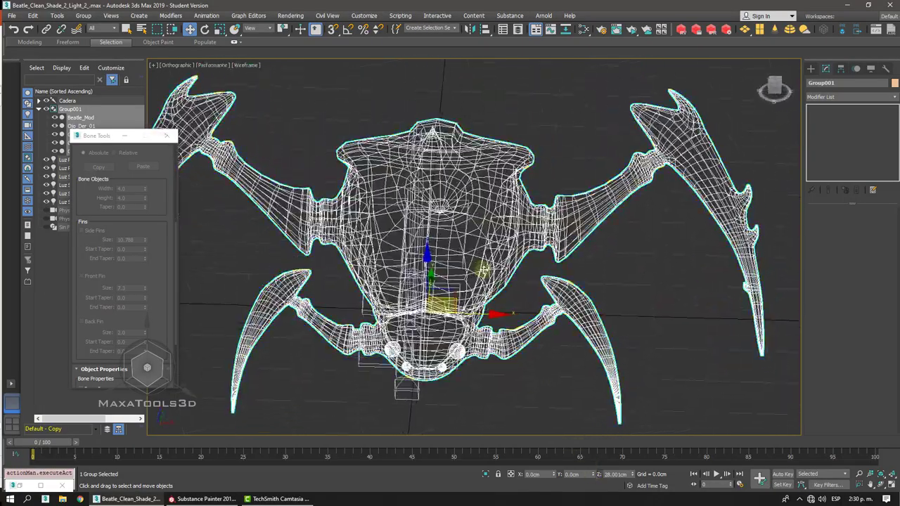
key("r")
key("t")
scroll(493, 236, "up", 7)
right_click(505, 192)
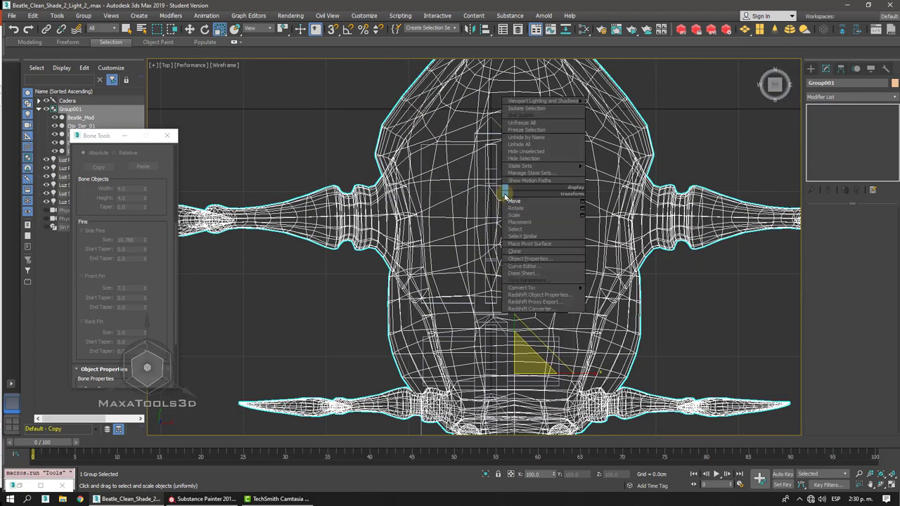
left_click(518, 202)
scroll(526, 221, "down", 5)
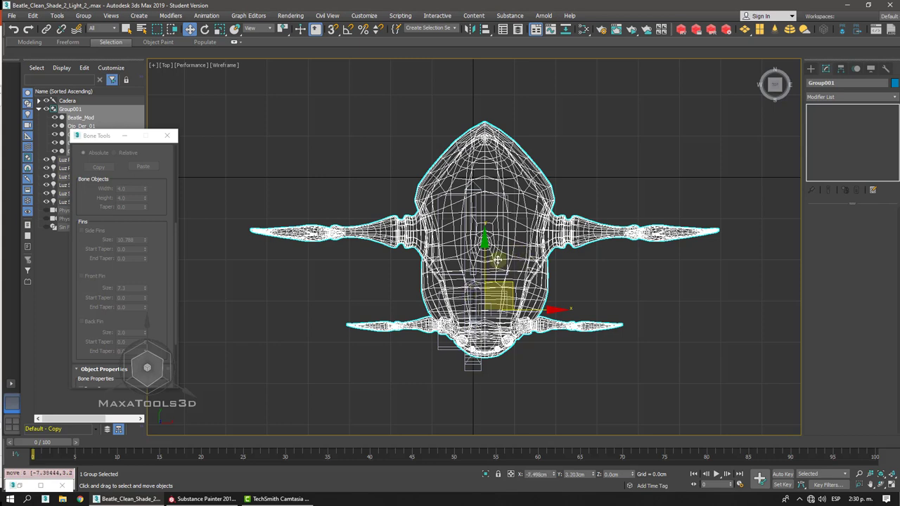
- Open the pivot adjustment settings for Group001 and undo a trial move of the group
left_click(840, 68)
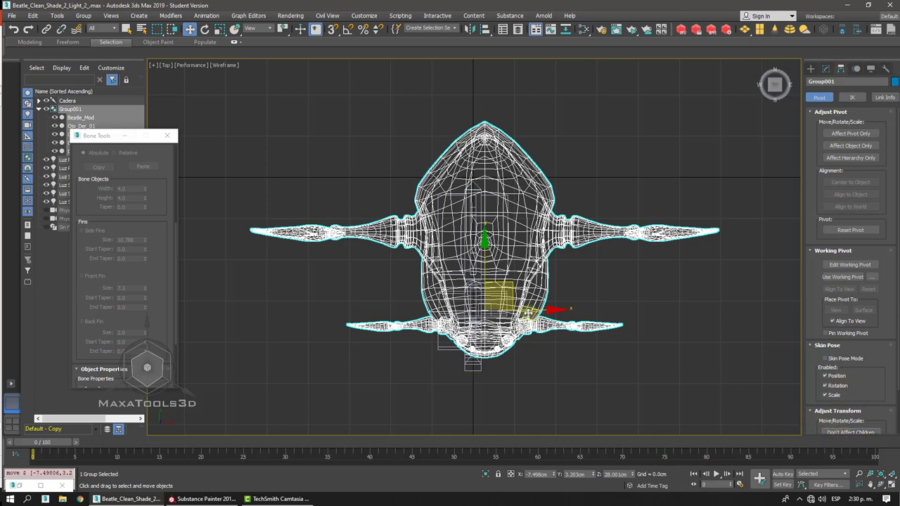
left_click_drag(497, 301, 518, 261)
key("ctrl+z")
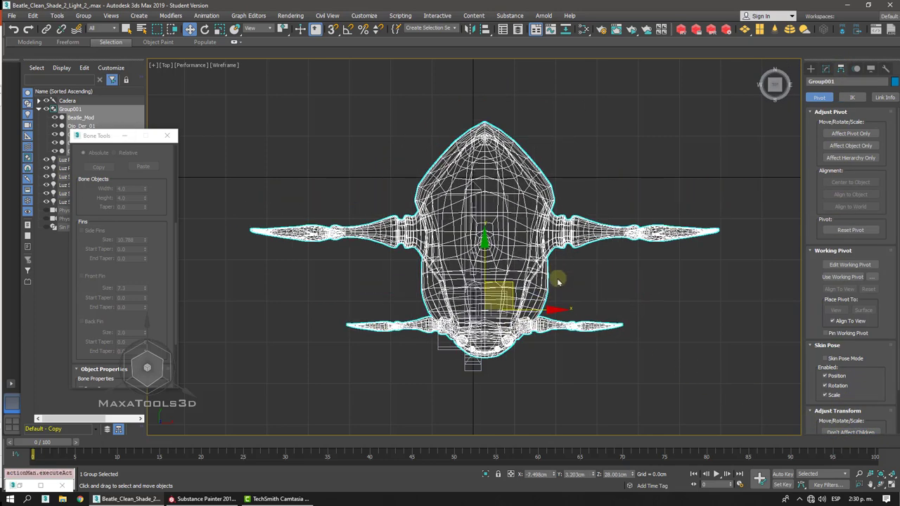
- Set Group001's X and Y positions to 0 cm and check its alignment with the bones in Perspective and Front views
right_click(554, 476)
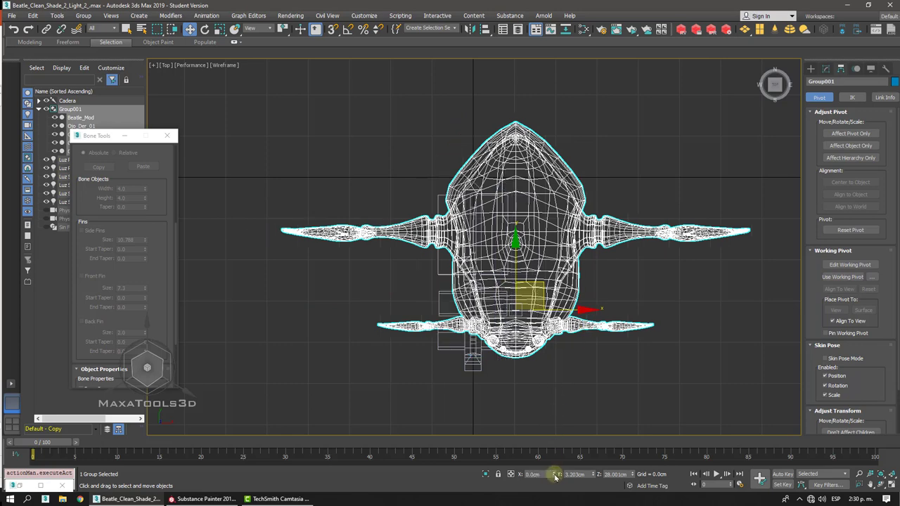
right_click(595, 474)
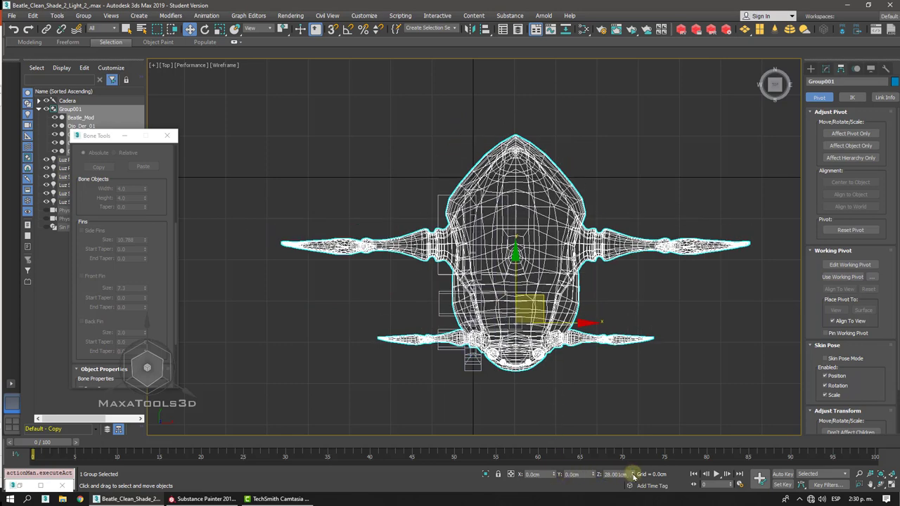
middle_click_drag(608, 416, 490, 155, "alt")
key("p")
middle_click_drag(494, 225, 494, 227, "alt")
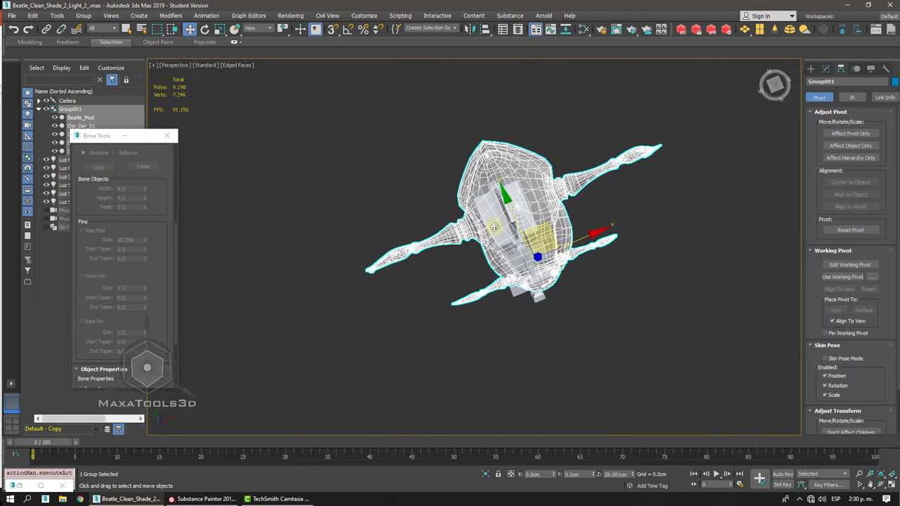
key("f")
scroll(494, 227, "up", 8)
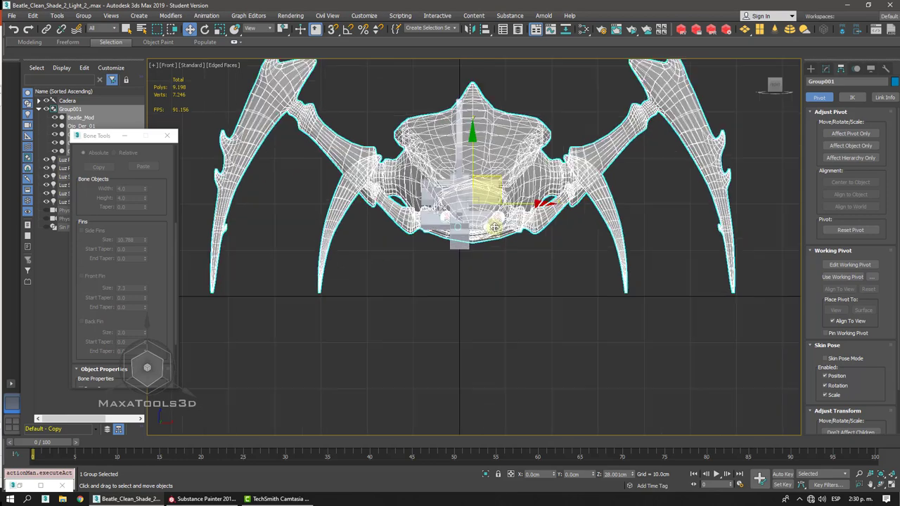
scroll(494, 227, "up", 1)
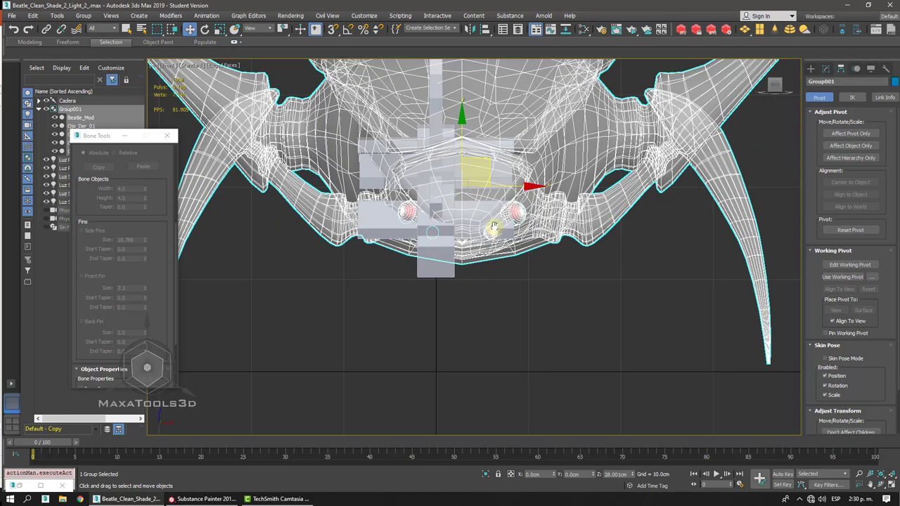
- Open Group001 for editing and select the Beatle_Mod mesh inside it
left_click(823, 69)
left_click(83, 15)
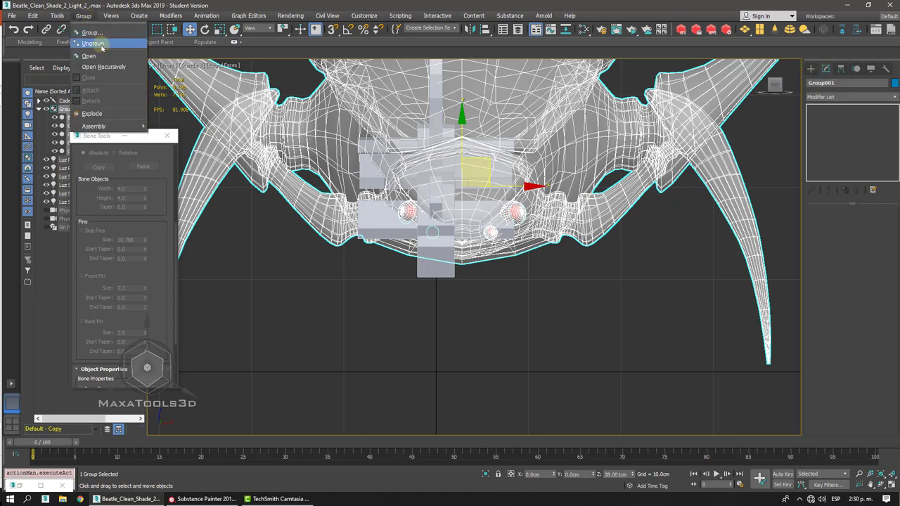
left_click(95, 51)
left_click(360, 87)
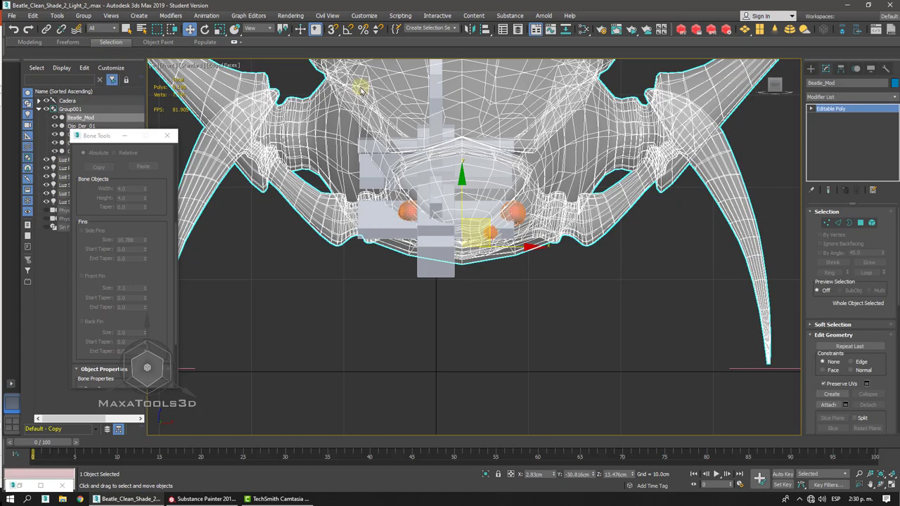
- Try to set Beatle_Mod's X position to 0 cm on its own and undo the move
right_click(553, 475)
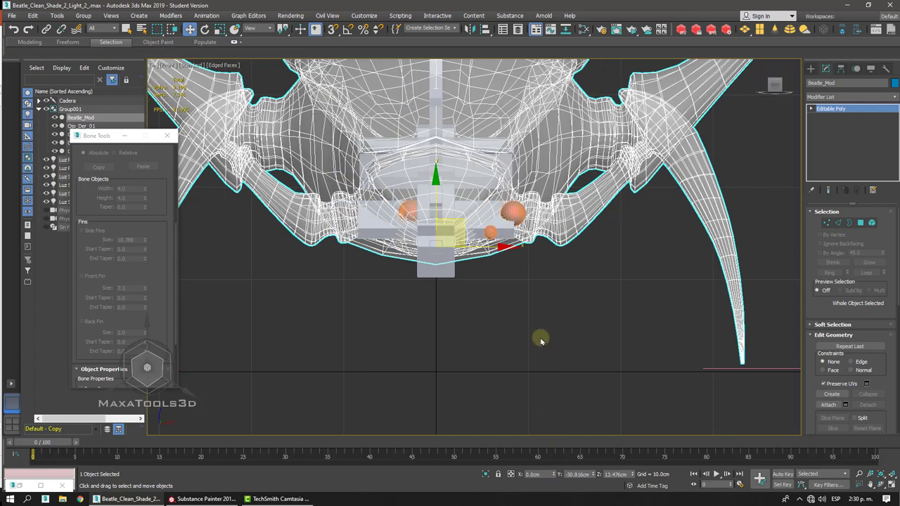
left_click(522, 315)
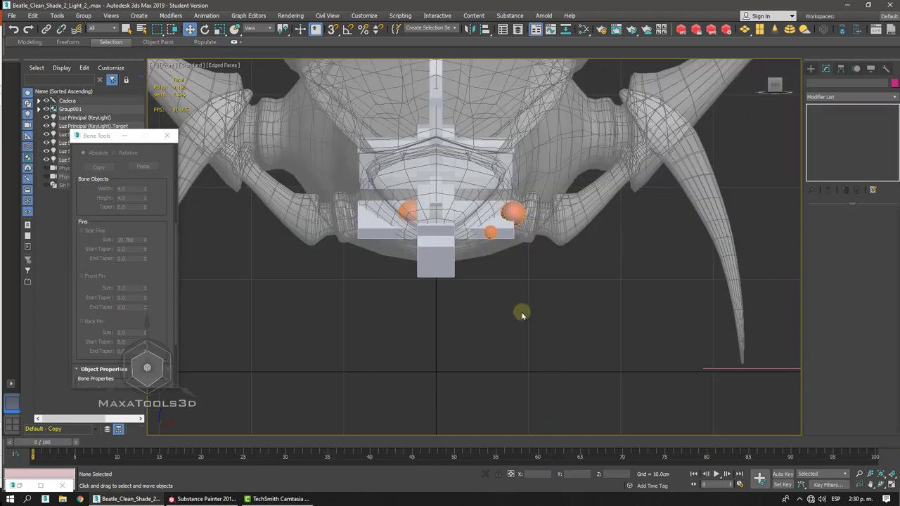
key("ctrl+z")
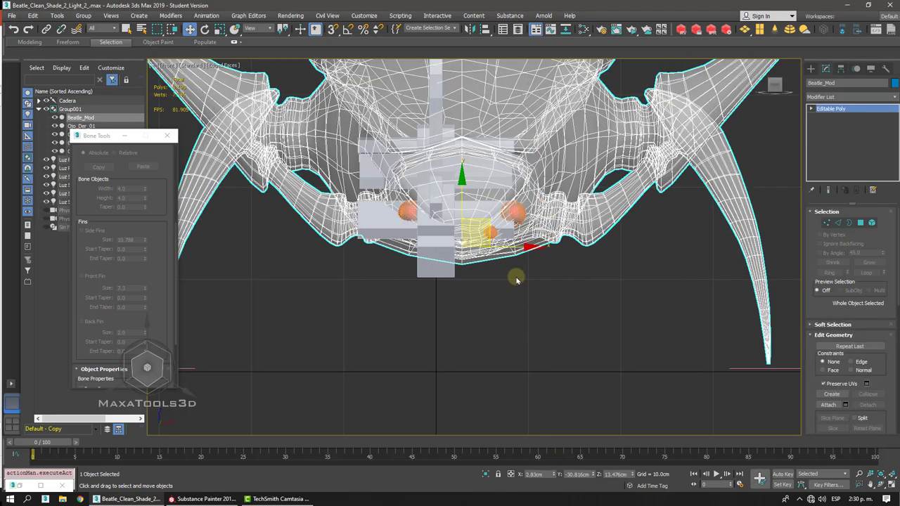
- Select the four eye spheres and link them to Beatle_Mod as their parent
left_click(511, 213)
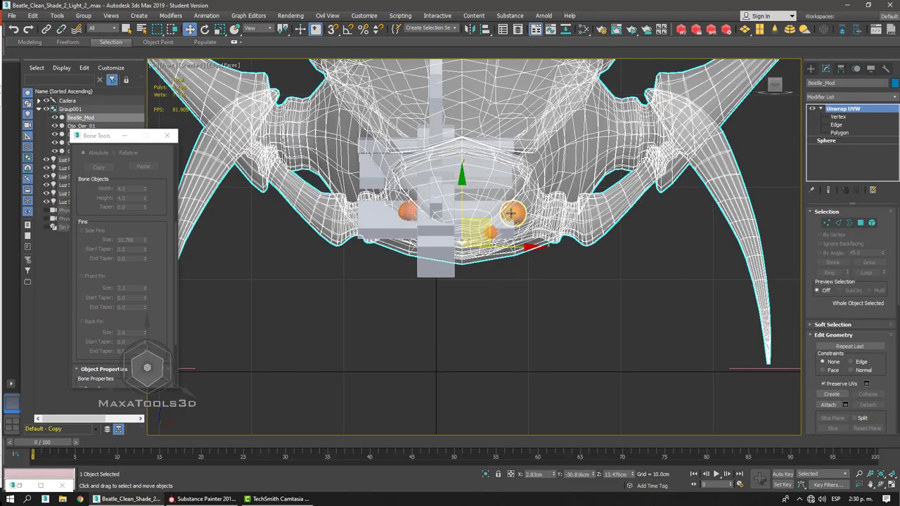
left_click(491, 231, "ctrl")
mouse_move(491, 231)
middle_mouse_down("alt")
mouse_move(457, 261)
mouse_move(443, 232)
mouse_move(347, 188)
middle_mouse_up("alt")
left_click(415, 227, "ctrl")
key("F3")
left_click(459, 241, "ctrl")
left_click(47, 29)
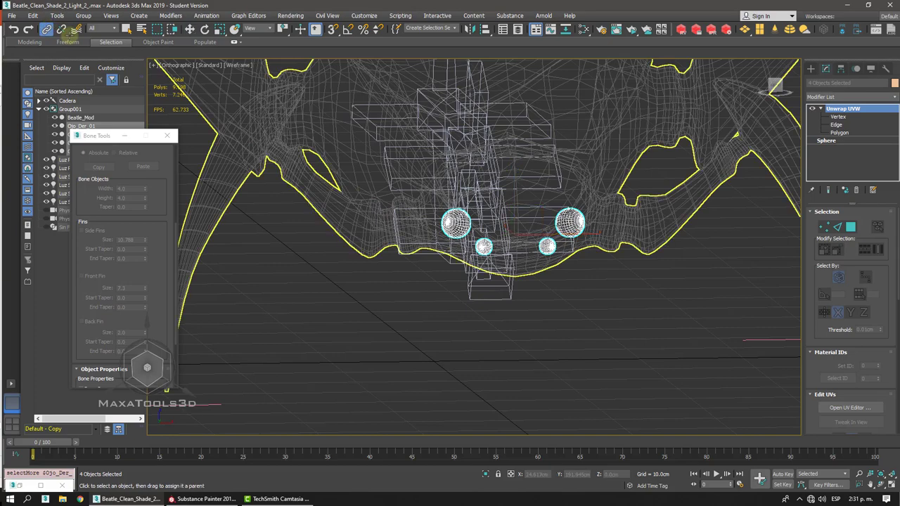
left_click_drag(568, 222, 610, 229)
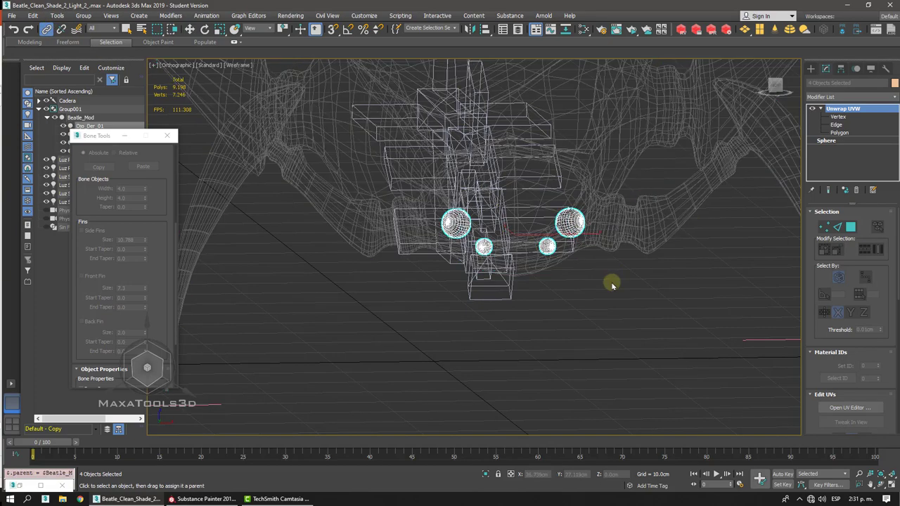
right_click(609, 281)
left_click(618, 287)
- Set Beatle_Mod's X position to 0 cm so it moves onto the bones together with its linked eyes
left_click(562, 79)
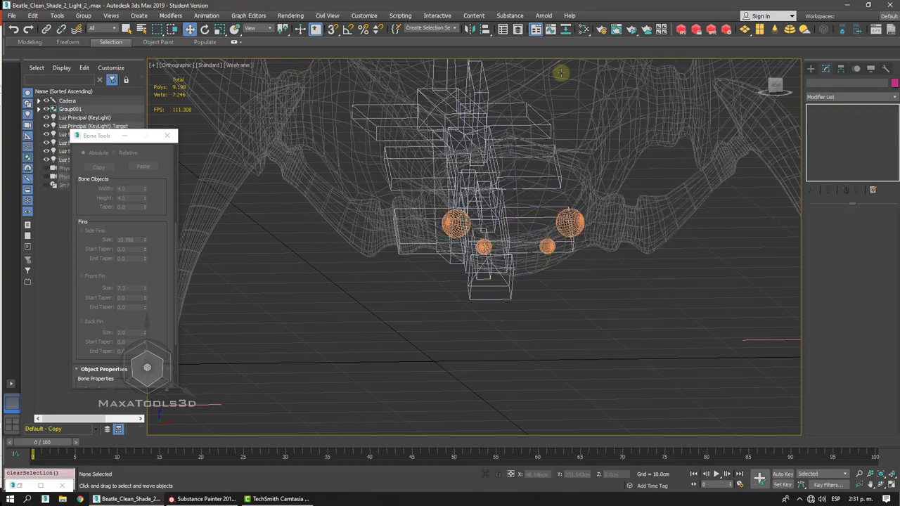
left_click(577, 130)
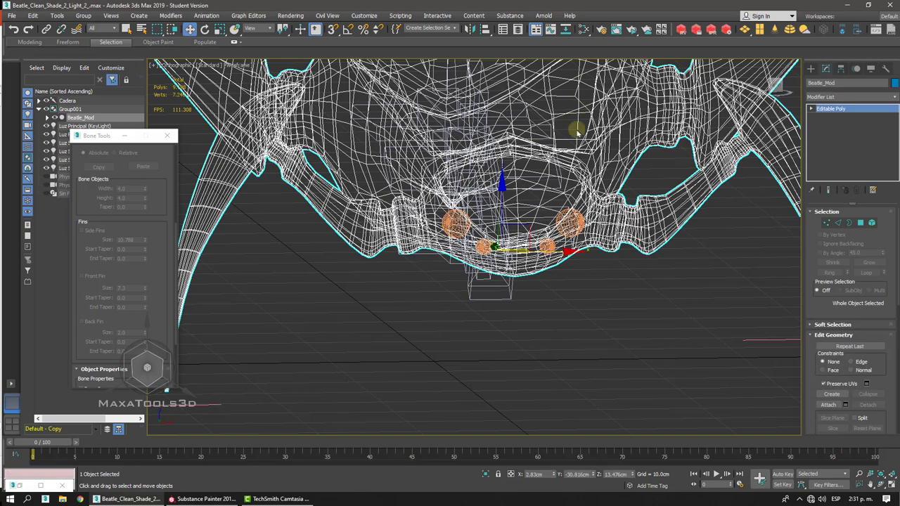
right_click(554, 475)
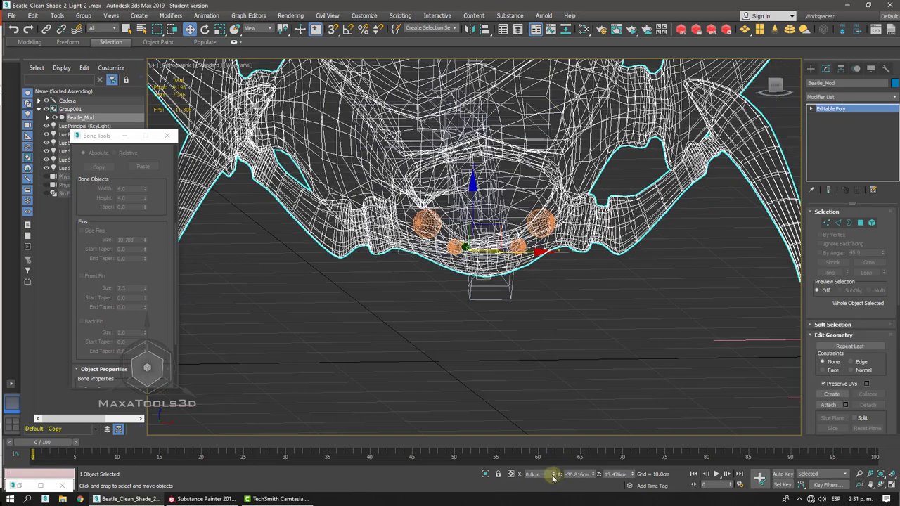
middle_click_drag(563, 359, 506, 359, "alt")
key("F3")
middle_click_drag(514, 316, 563, 358, "alt")
- Select all four eye spheres and unlink them from Beatle_Mod
left_click(568, 287)
left_click(543, 319, "ctrl")
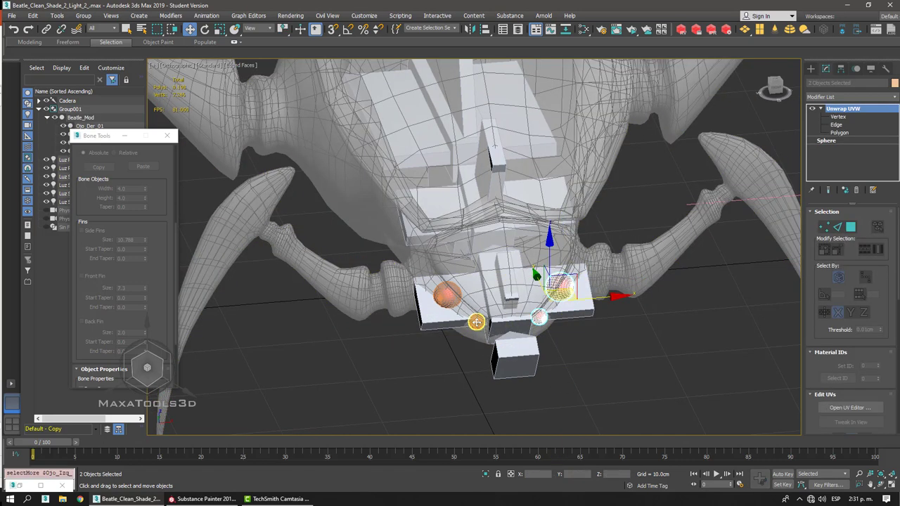
left_click(476, 322, "ctrl")
left_click(446, 295, "ctrl")
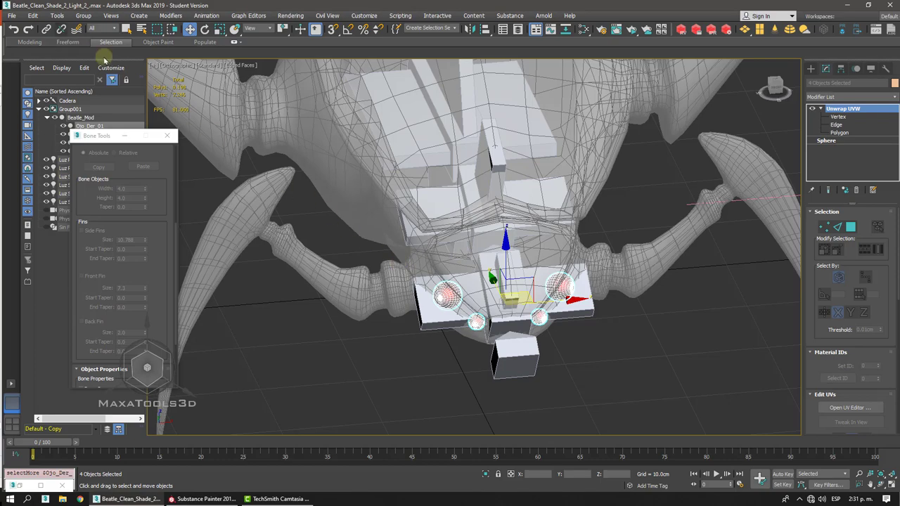
left_click(61, 28)
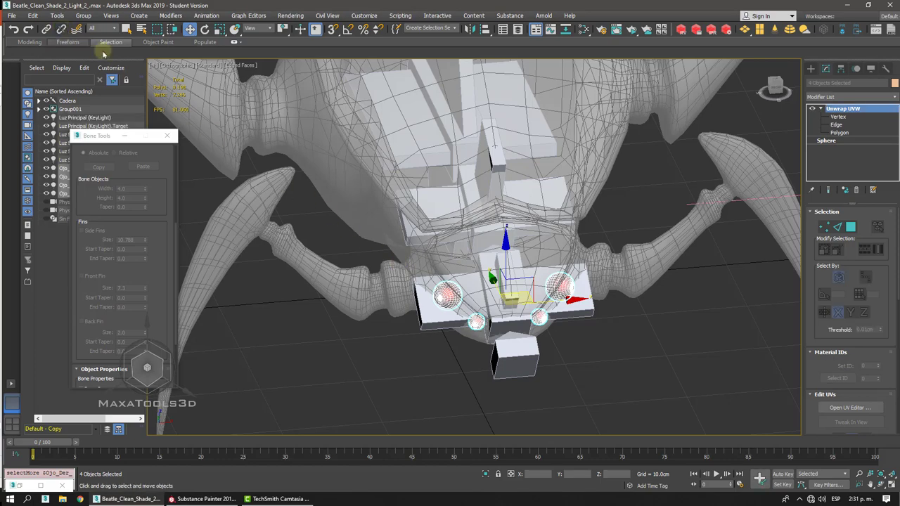
left_click(626, 349)
- Examine from several Perspective angles how the bones fit inside the beetle mesh
scroll(532, 223, "down", 4)
key("p")
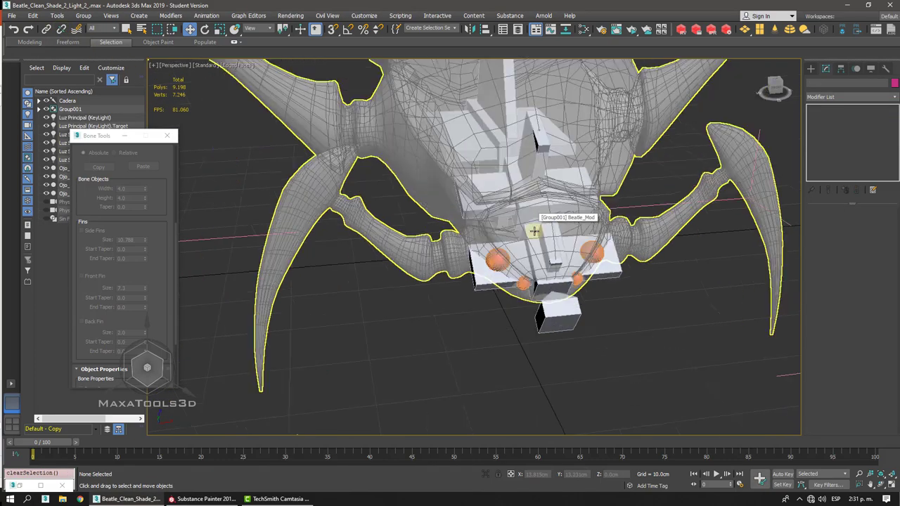
middle_click_drag(534, 231, 481, 349, "alt")
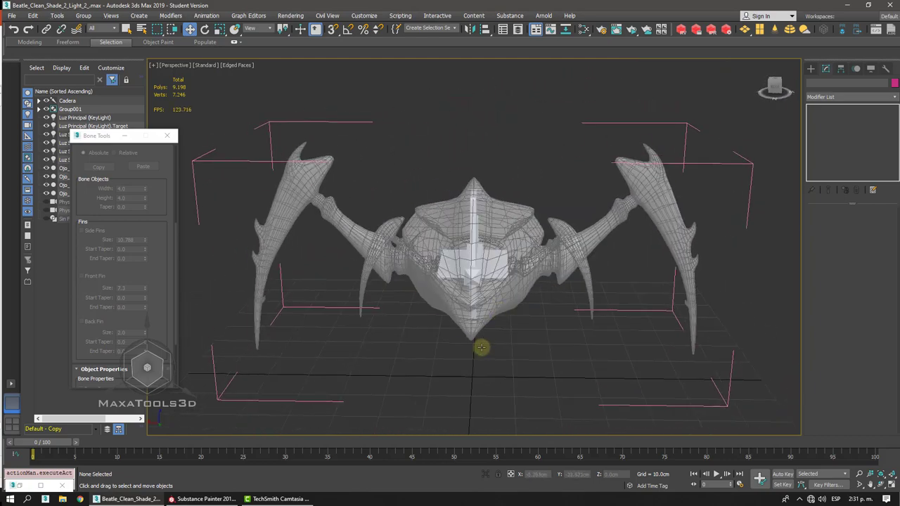
key("shift+z")
key("shift+z")
key("shift+z")
key("shift+z")
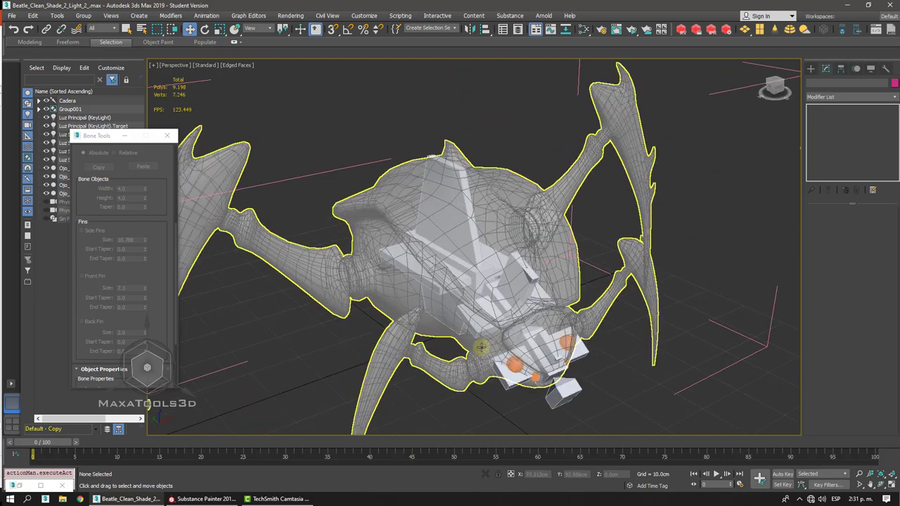
middle_click_drag(482, 346, 484, 243, "alt")
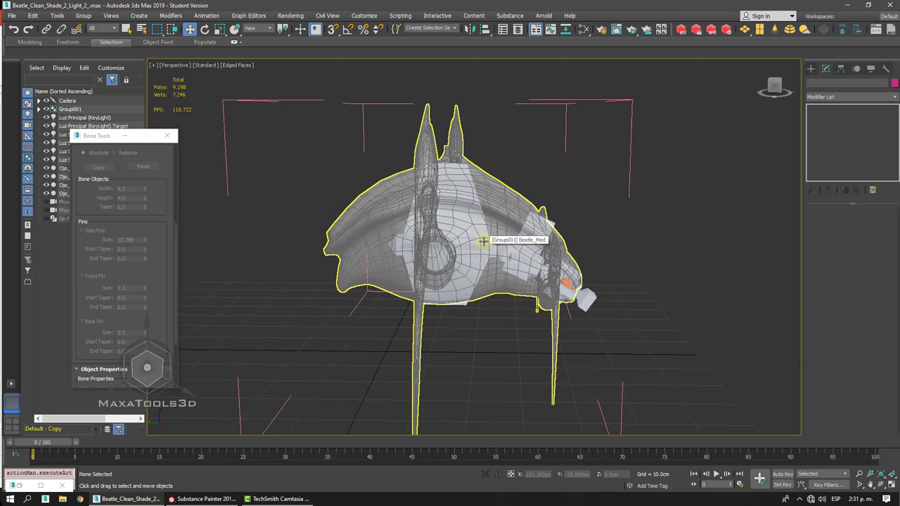
- Draw a separate bone in the Left view from behind the hip bone to the abdomen's lower rear tip, ending with a small end bone
scroll(484, 241, "up", 5)
key("l")
scroll(485, 236, "up", 3)
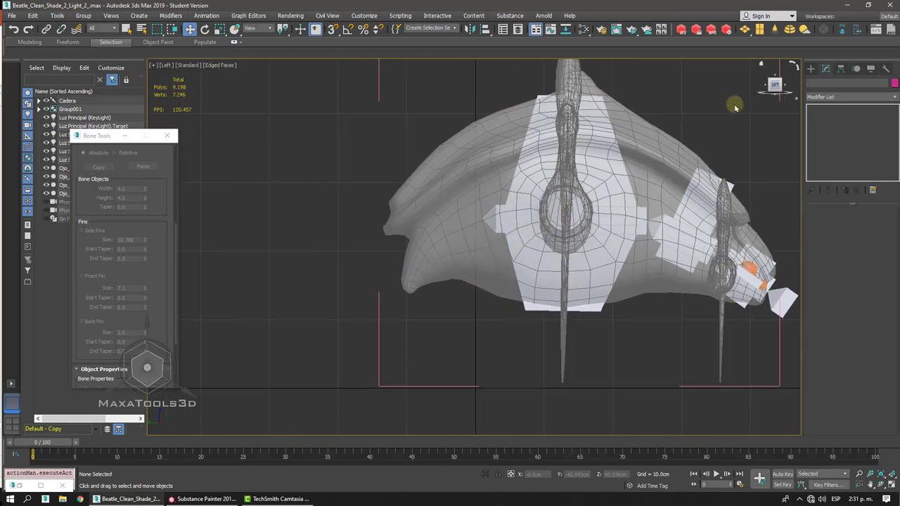
left_click(810, 68)
left_click(833, 126)
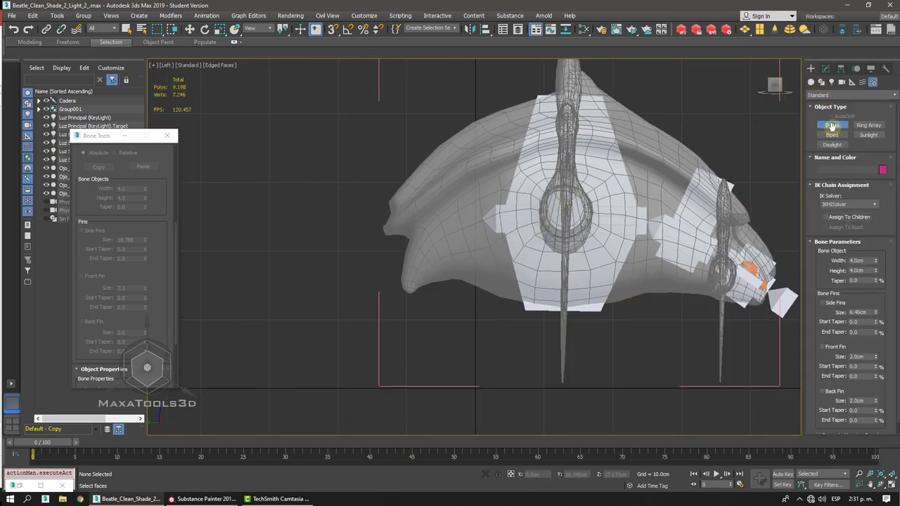
scroll(416, 260, "up", 4)
middle_click_drag(416, 260, 385, 278)
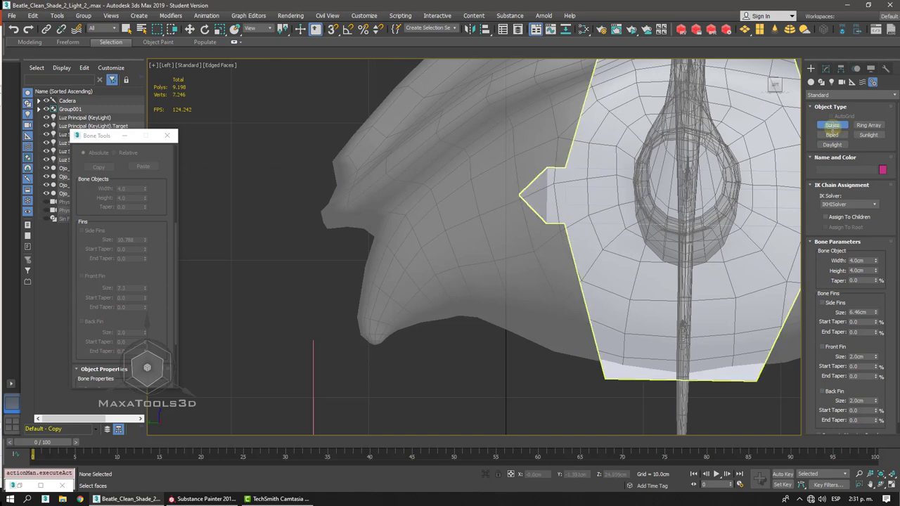
middle_click_drag(478, 232, 365, 227)
scroll(364, 227, "down", 4)
scroll(369, 228, "up", 2)
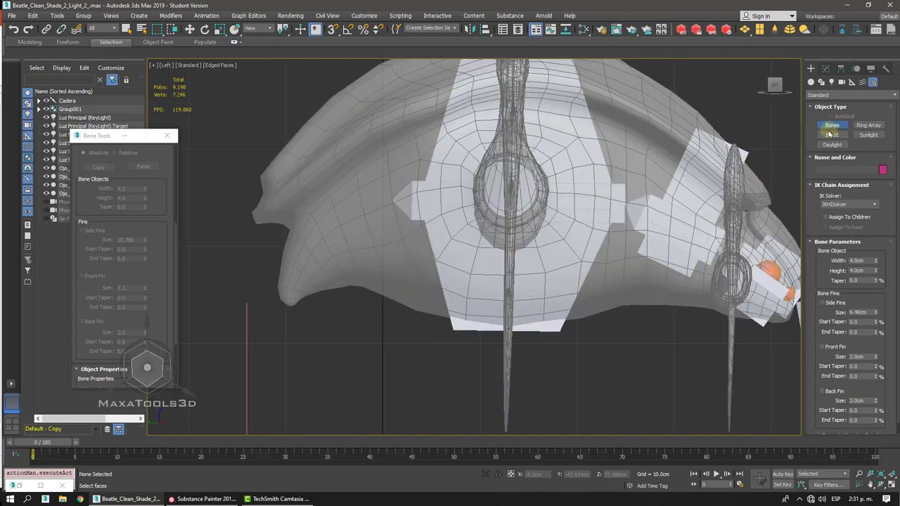
left_click(420, 203)
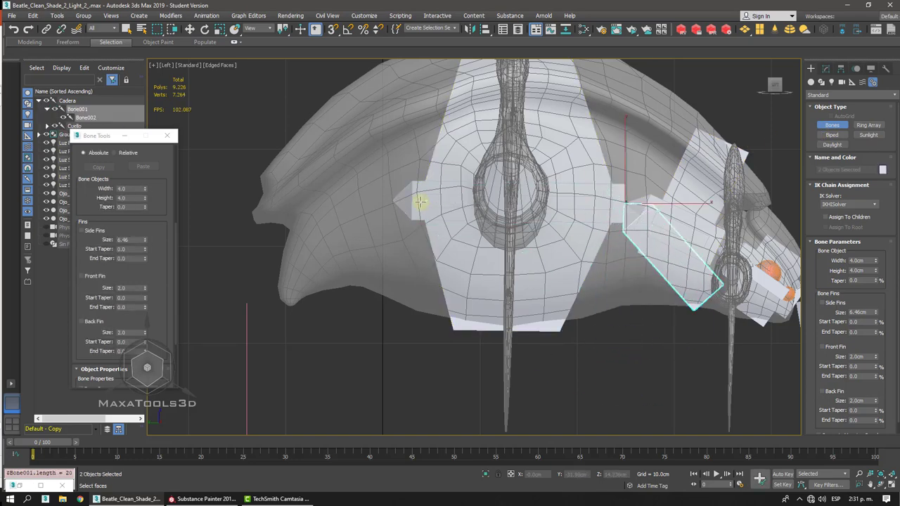
right_click(657, 311)
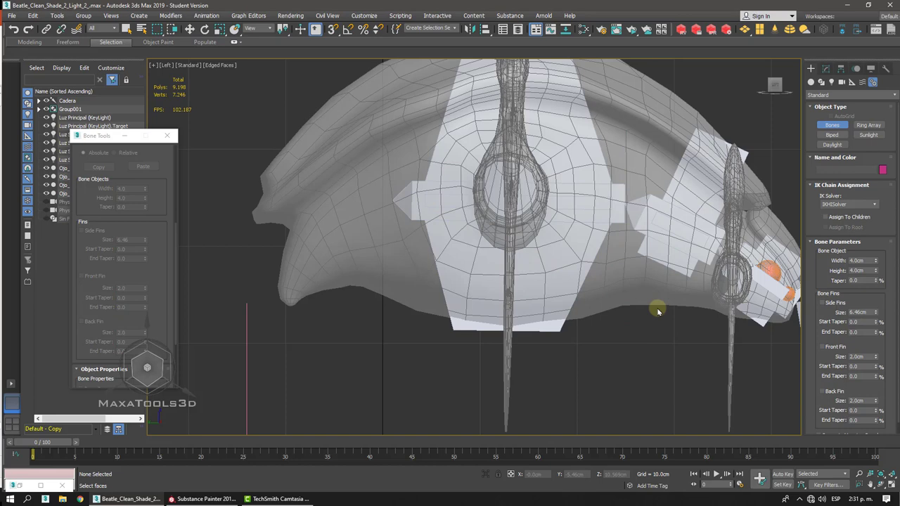
scroll(393, 190, "up", 3)
left_click(393, 190)
left_click(238, 347)
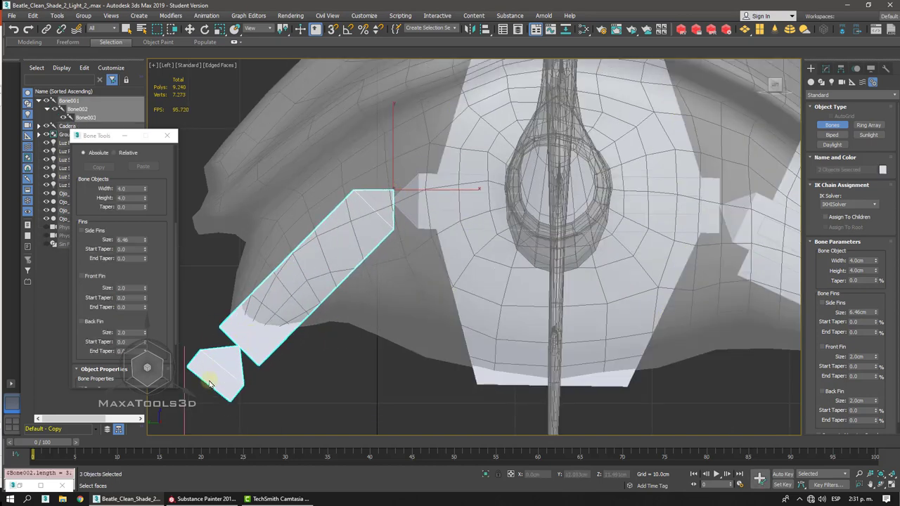
right_click(211, 381)
right_click(332, 355)
- Move the new abdomen bone so its start meets the rear tip of the hip bone
left_click(262, 357)
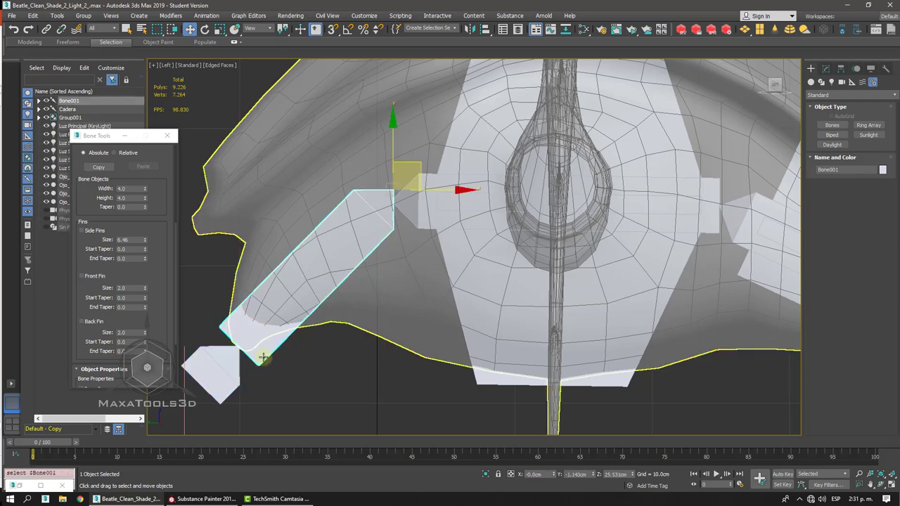
scroll(263, 357, "up", 6)
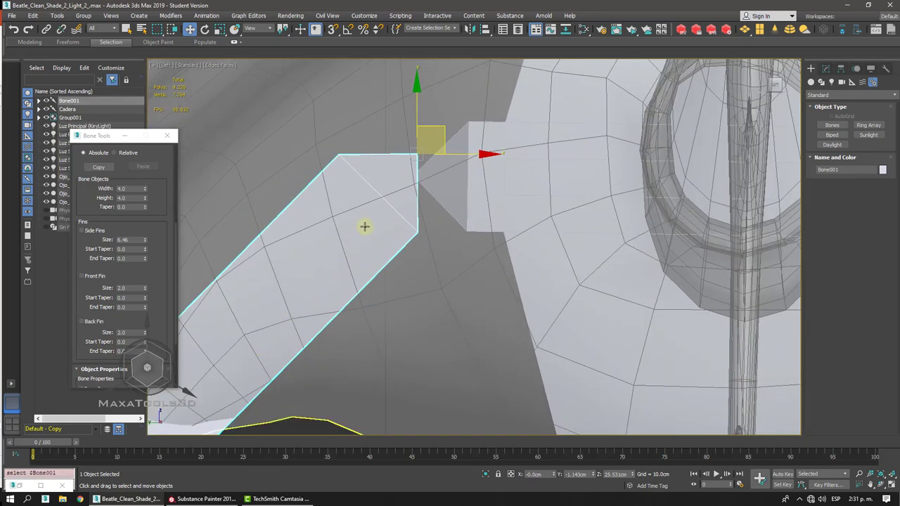
left_click_drag(442, 125, 439, 149)
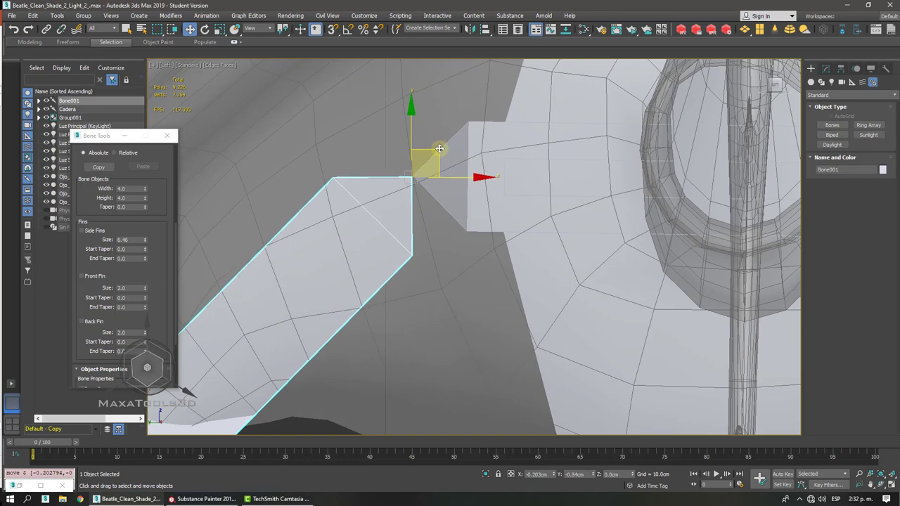
- Turn on Bone Edit Mode and shift the end bone's start slightly forward and up to shorten the abdomen bone
scroll(440, 147, "down", 3)
scroll(355, 239, "up", 2)
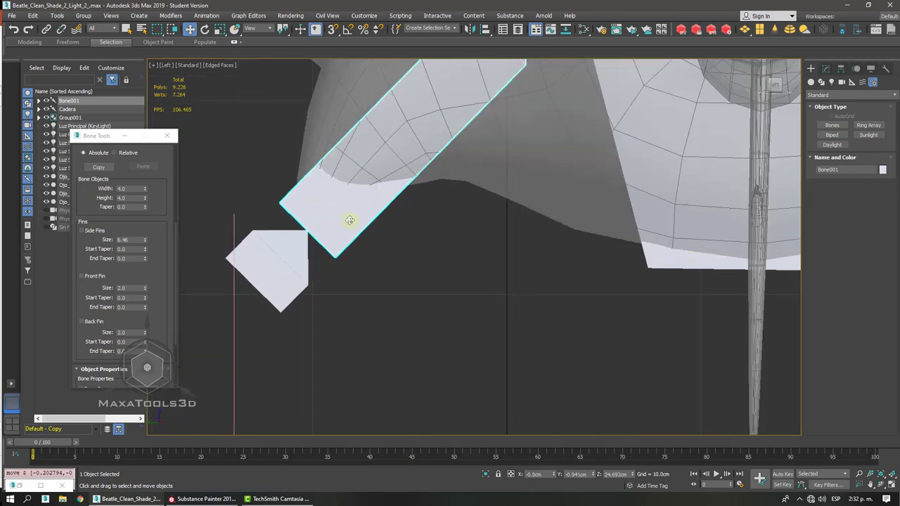
left_click(279, 275)
left_click_drag(163, 191, 138, 462)
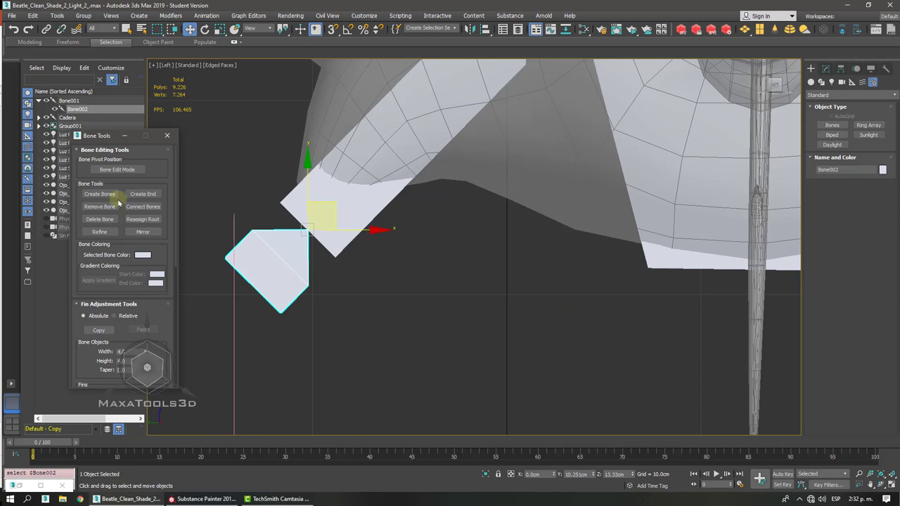
left_click(117, 169)
left_click_drag(311, 201, 326, 168)
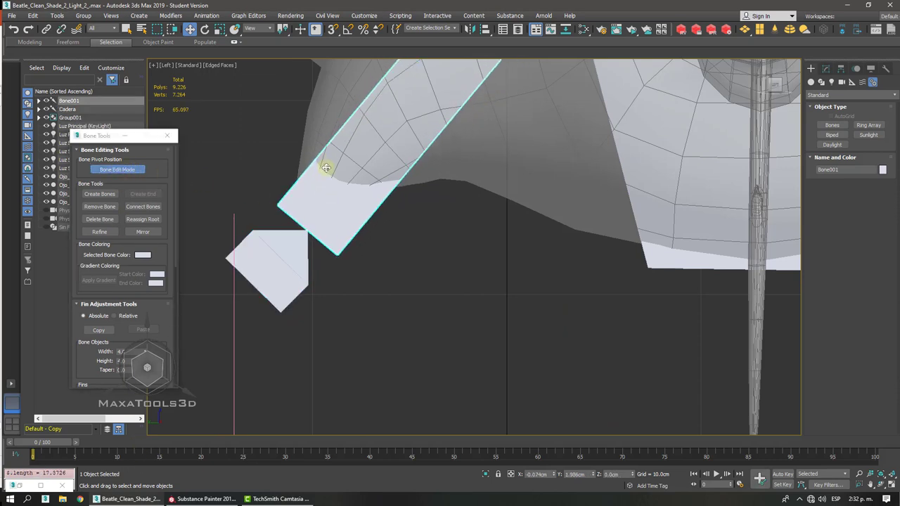
left_click(288, 250)
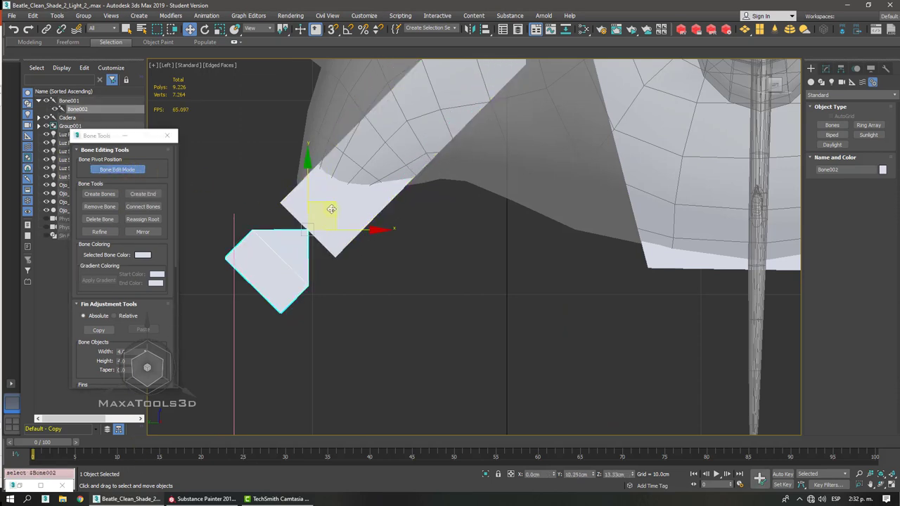
mouse_move(331, 209)
left_mouse_down()
mouse_move(331, 144)
mouse_move(337, 199)
left_mouse_up()
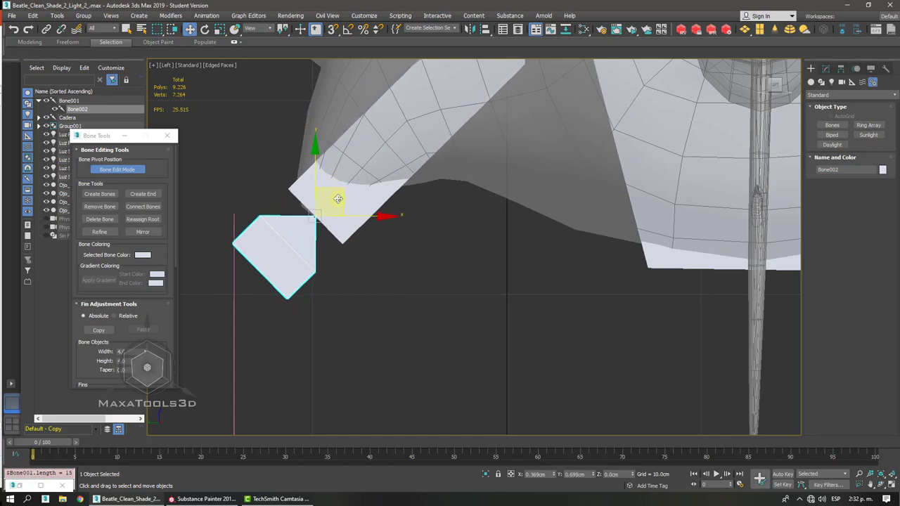
- In the Perspective view, set the abdomen bone's taper to 54.4
middle_click_drag(470, 219, 311, 235)
key("p")
scroll(378, 215, "down", 3)
left_click(320, 223)
left_click_drag(162, 358, 140, 54)
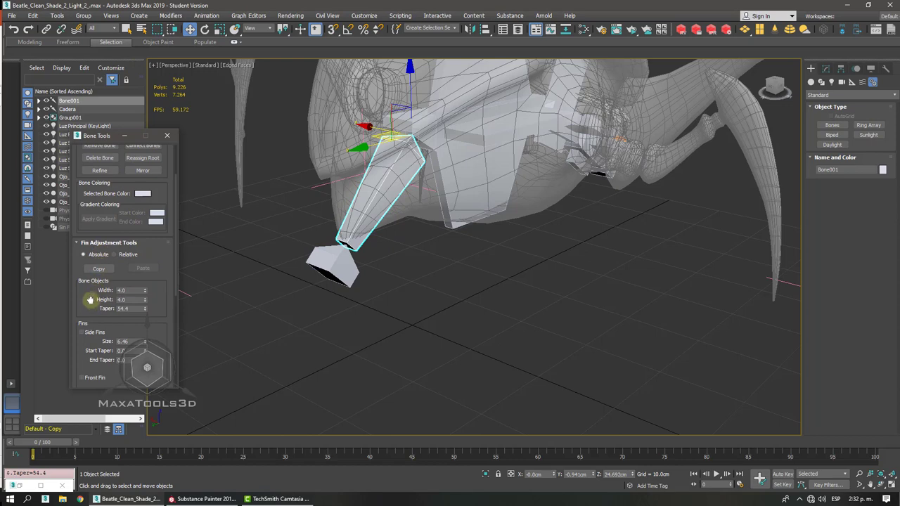
- Enable side, front and back fins on the abdomen bone, with side fin start taper 5.2 and end taper 40.2
left_click_drag(90, 300, 82, 243)
left_click(82, 275)
left_click_drag(91, 301, 96, 236)
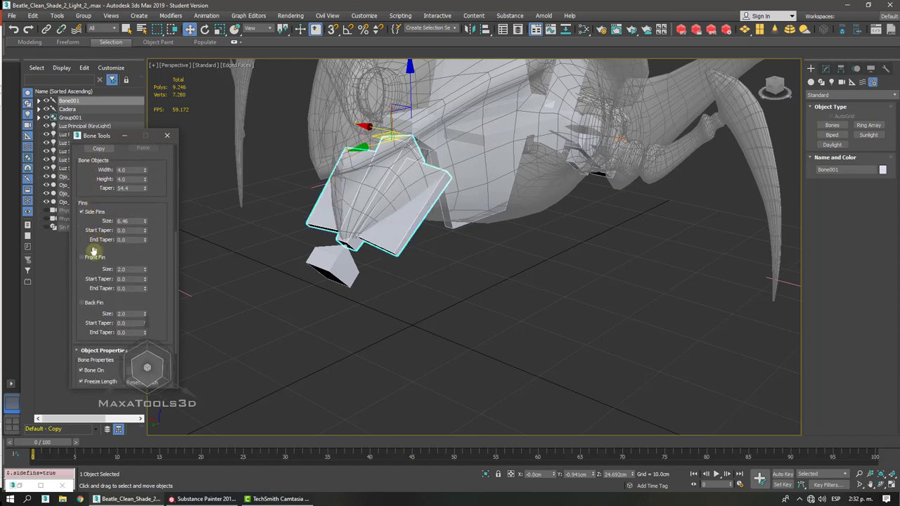
left_click_drag(92, 281, 93, 236)
left_click(93, 256)
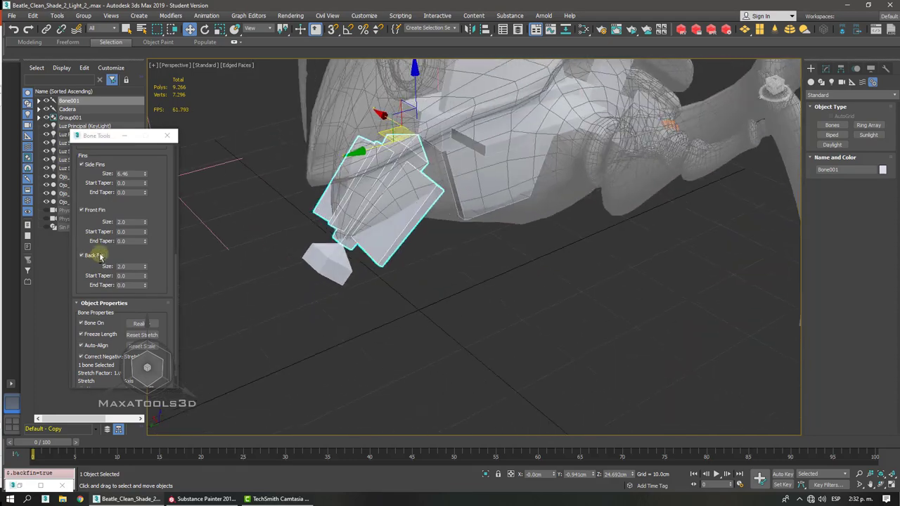
left_click_drag(160, 210, 160, 33)
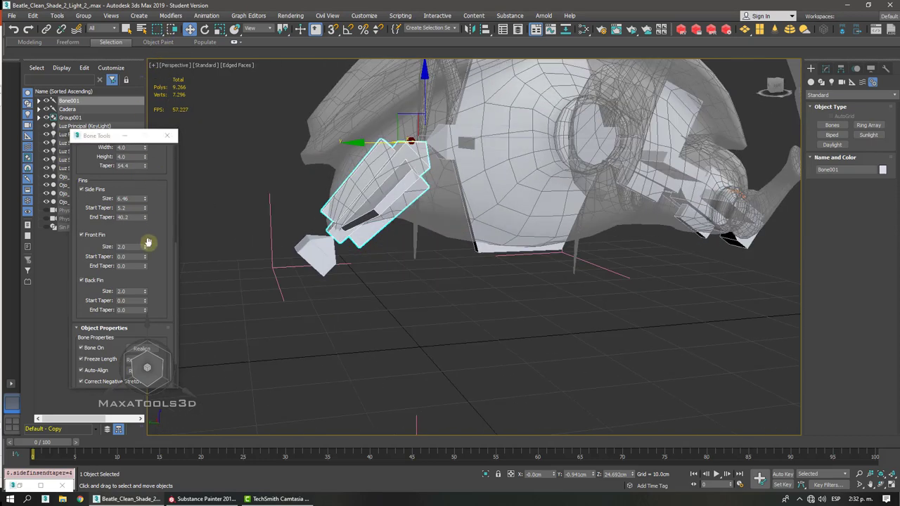
- Set the abdomen bone's front fin to size 3.5, start taper 15.2, end taper 24.2, and its back fin to size 9.1, end taper 52.5
left_click_drag(146, 248, 141, 200)
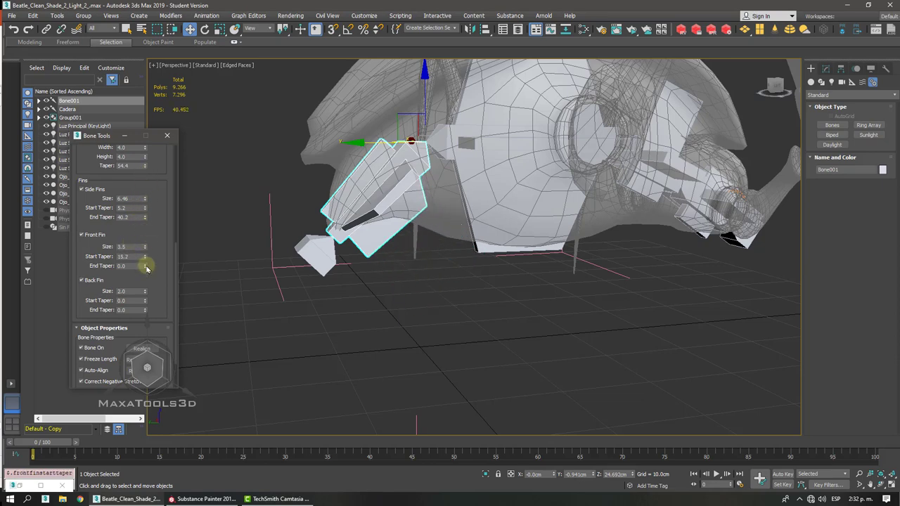
left_click_drag(147, 267, 139, 216)
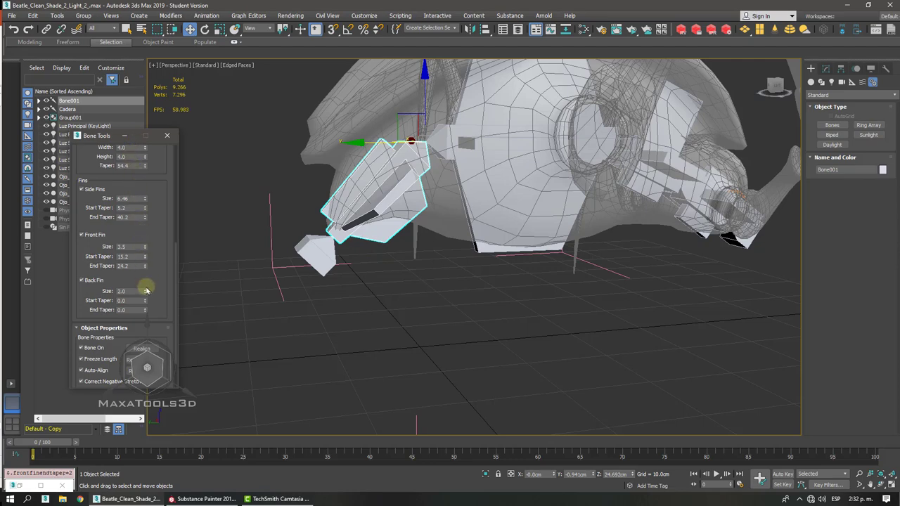
left_click_drag(146, 290, 129, 257)
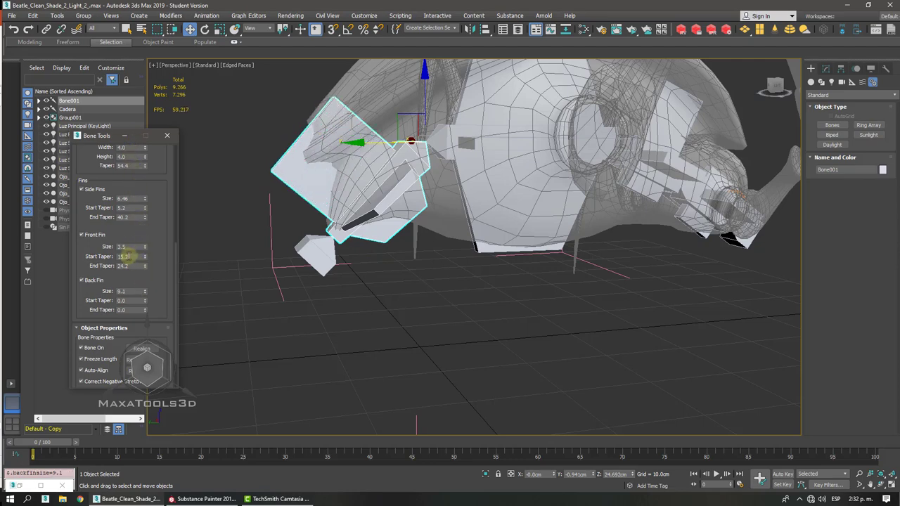
left_click_drag(144, 303, 153, 66)
middle_click_drag(153, 66, 155, 69, "alt")
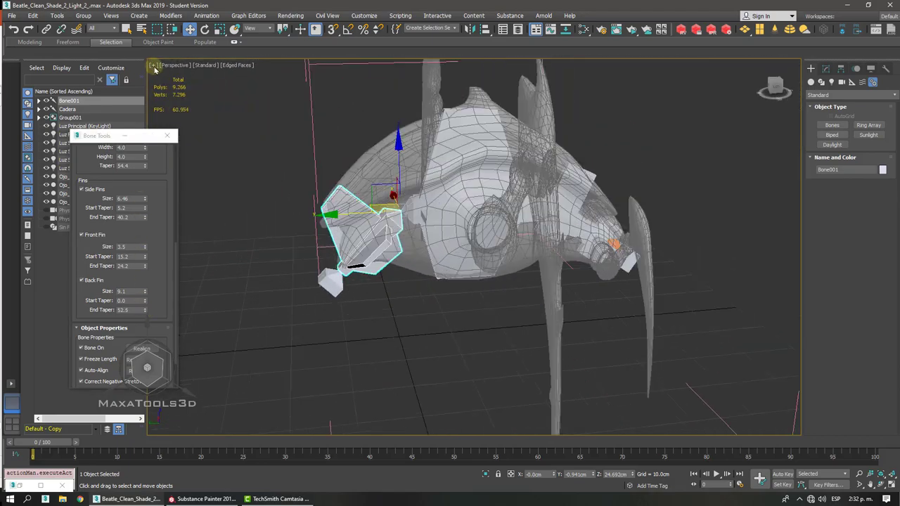
- Select the Beatle_Mod mesh and hide it so only the bones and eyes remain in view
left_click(547, 105)
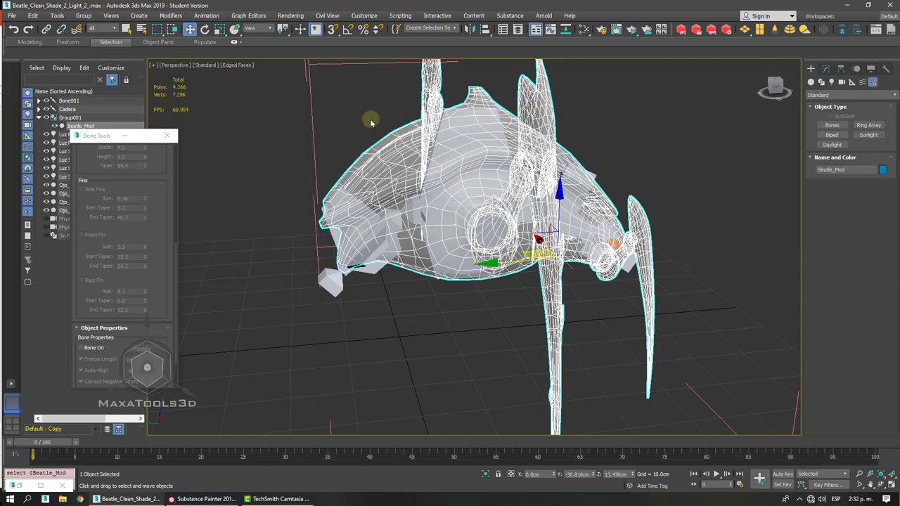
left_click_drag(107, 140, 209, 116)
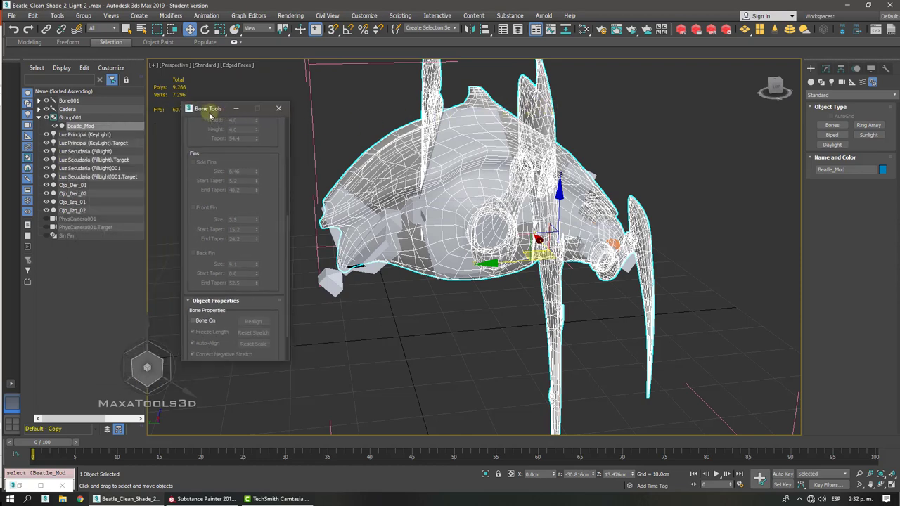
left_click(55, 127)
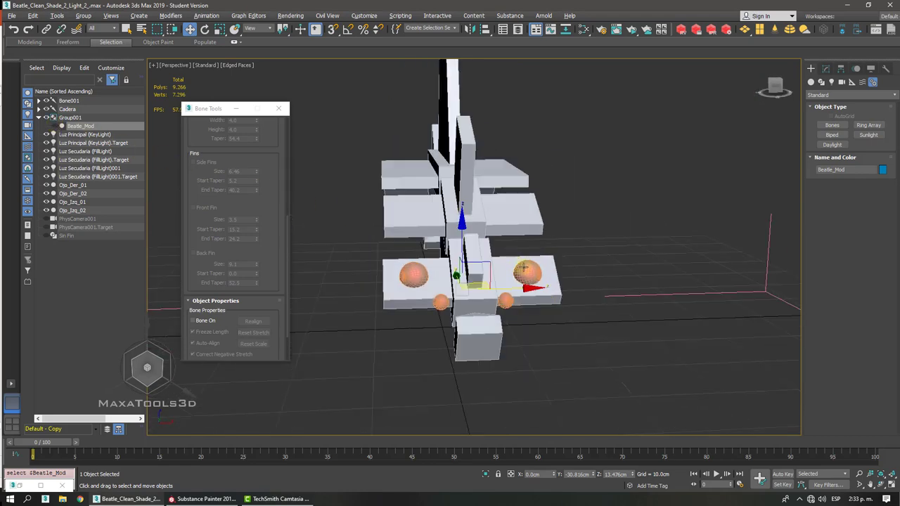
- Select all four eye spheres and link them to the head bone Cabeza
left_click(526, 271)
left_click(506, 299, "ctrl")
left_click(442, 303, "ctrl")
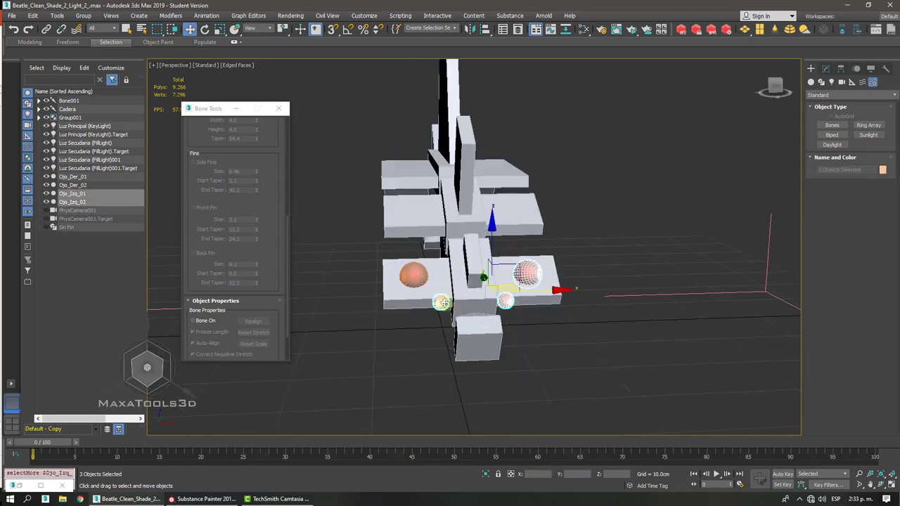
left_click(413, 275, "ctrl")
middle_click_drag(413, 275, 328, 239, "alt")
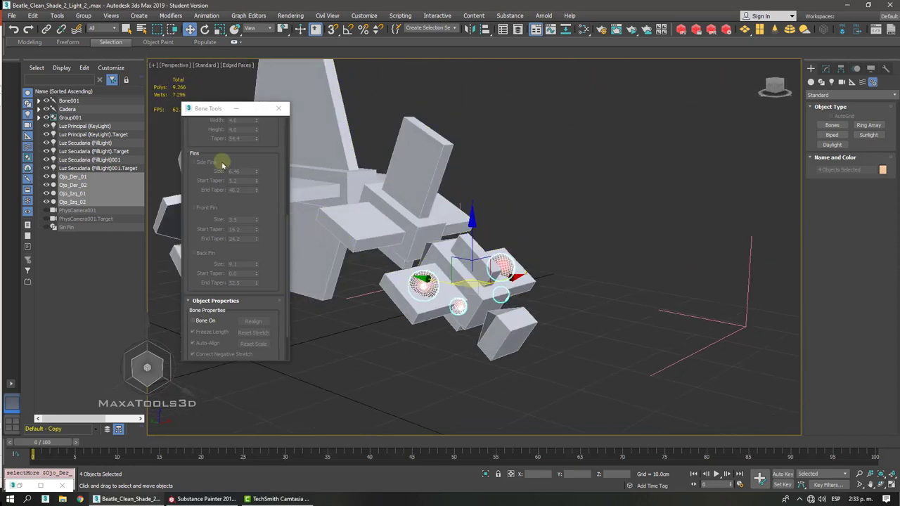
left_click(45, 28)
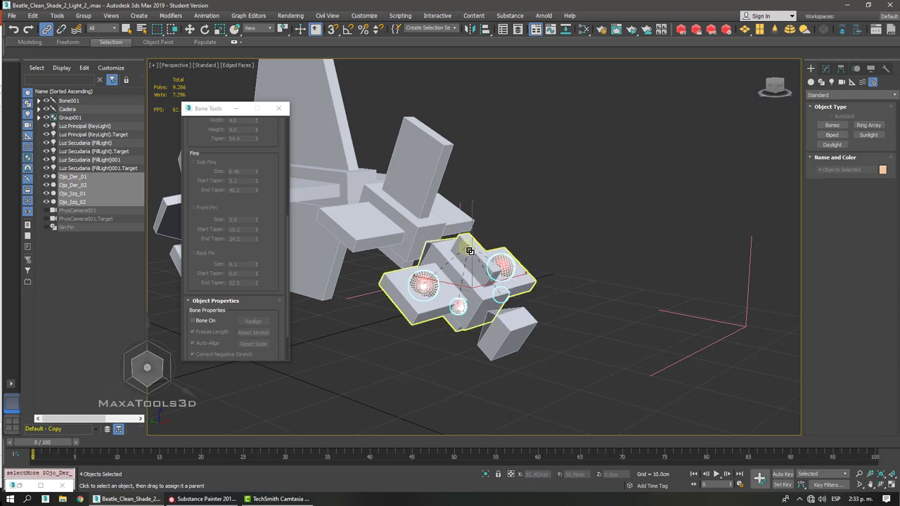
- Try rotating the Cabeza bone to check the linked eyes, and undo the rotation
right_click(549, 211)
left_click(559, 221)
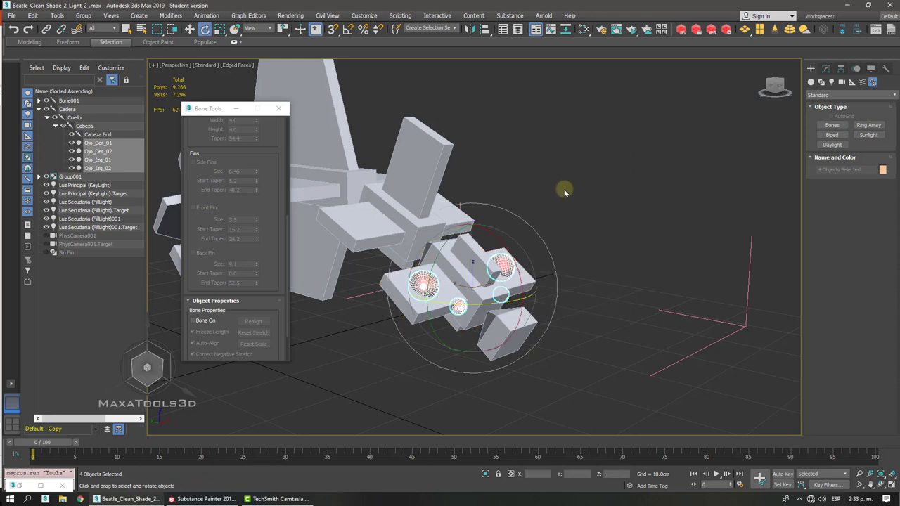
left_click(568, 190)
left_click(439, 254)
left_click_drag(439, 226, 430, 226)
key("ctrl+z")
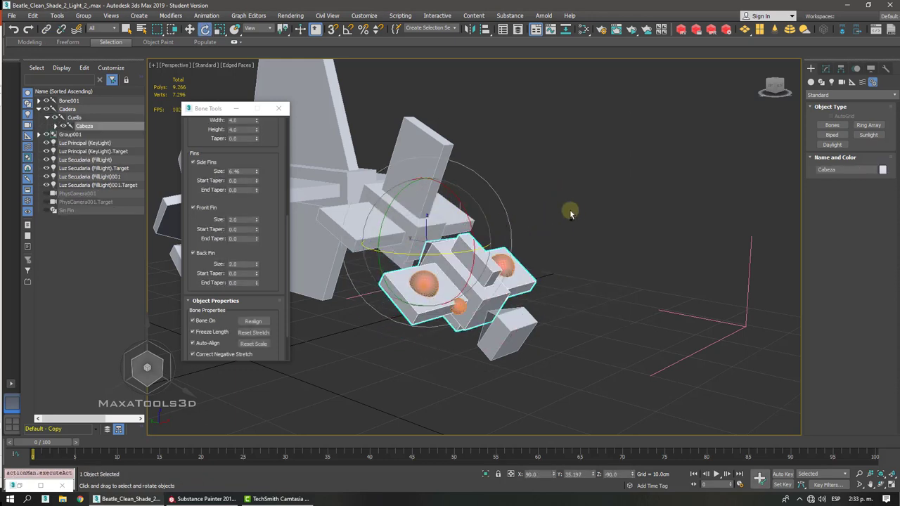
- Clear the selection and close the Bone Tools window
left_click(570, 211)
left_click_drag(281, 169, 263, 404)
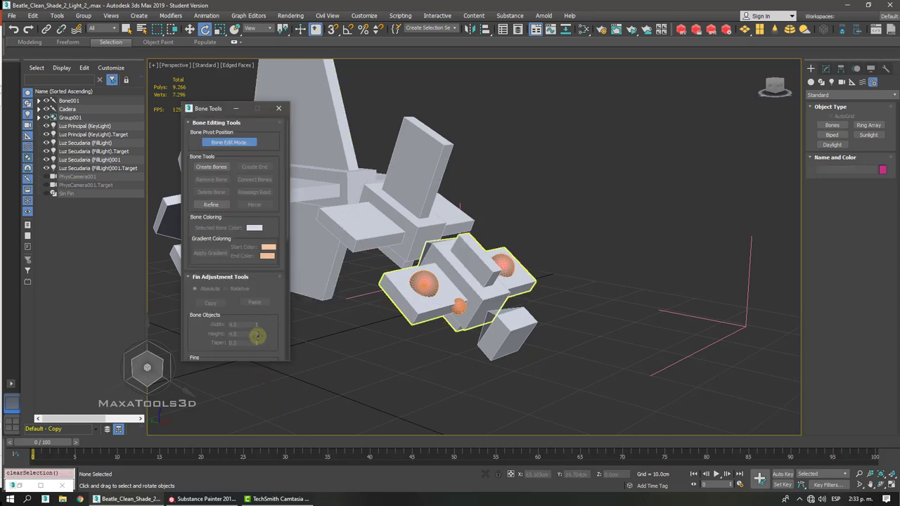
left_click(277, 110)
- Test the head bone's rotation again with Bone Tools closed, returning it to its original orientation
left_click(473, 269)
mouse_move(443, 198)
left_mouse_down()
mouse_move(434, 258)
mouse_move(435, 211)
left_mouse_up()
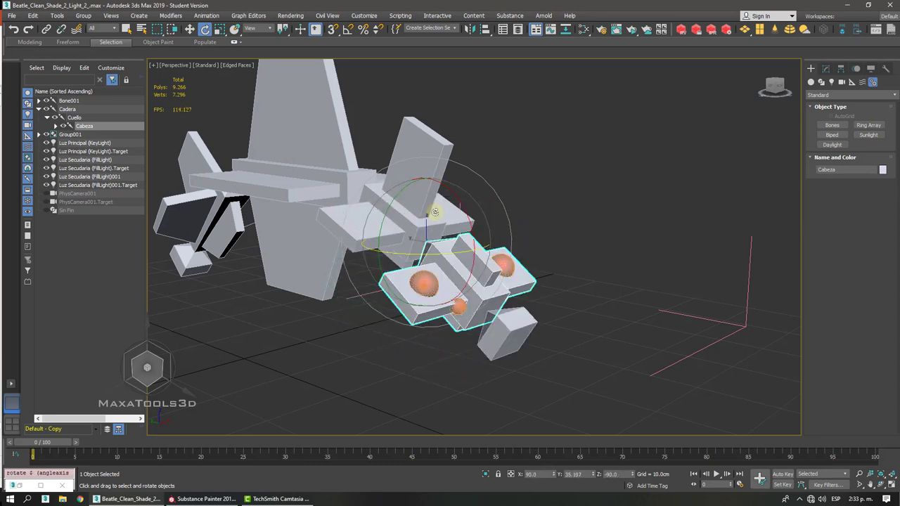
- Select the abdomen bone and open its object options in the scene list
middle_click_drag(435, 212, 360, 234, "alt")
left_click(222, 277)
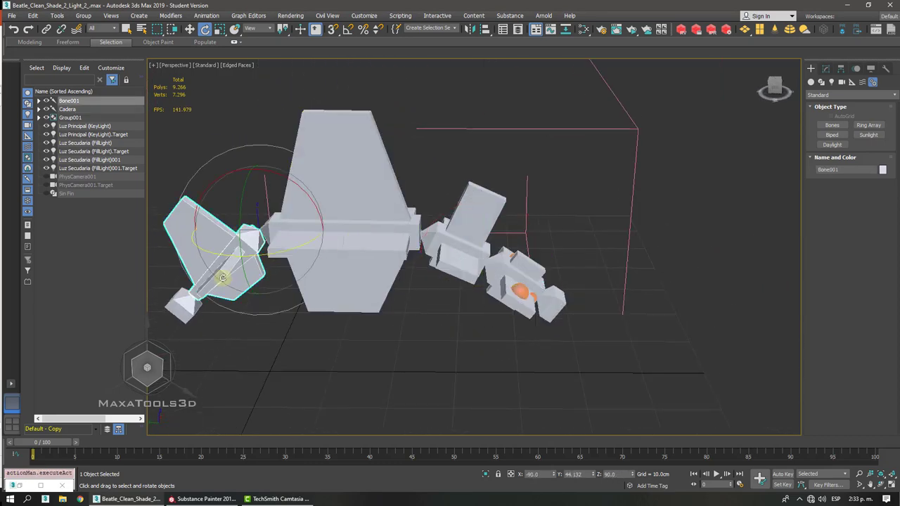
middle_click_drag(222, 278, 186, 239, "alt")
right_click(70, 103)
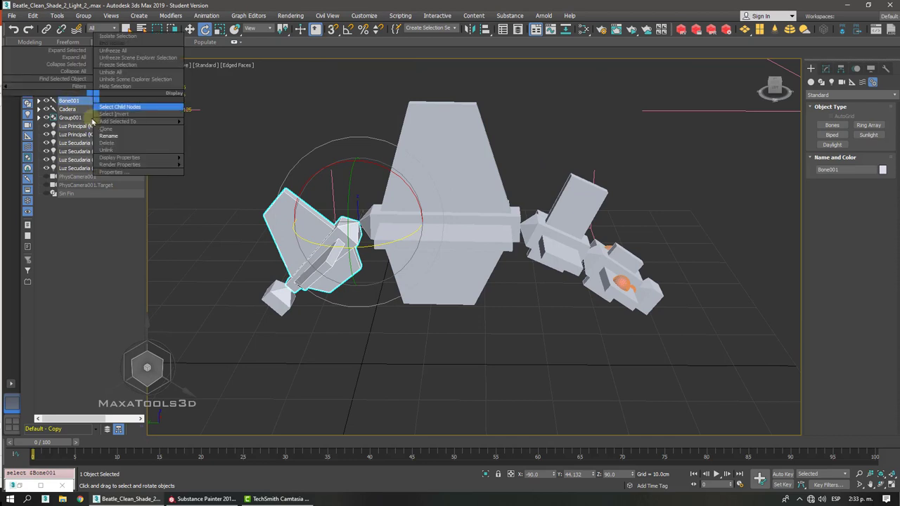
- Rename the tail bone Bone001 as Cola and its child Bone002 as Cola End
left_click(112, 137)
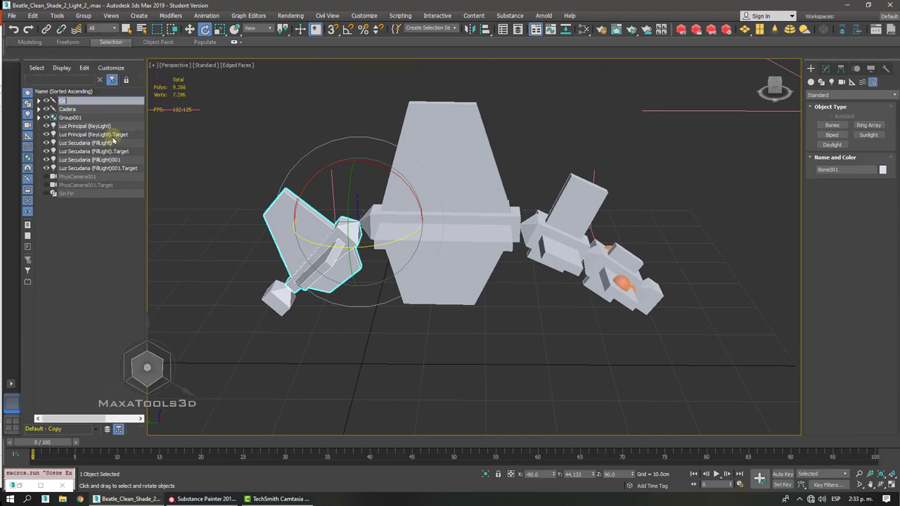
left_click(38, 101)
left_click(77, 110)
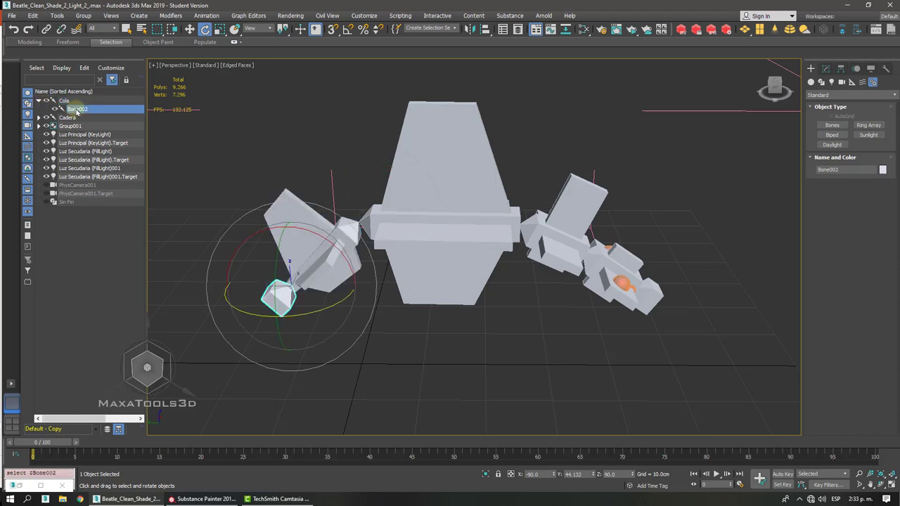
right_click(76, 110)
left_click(97, 152)
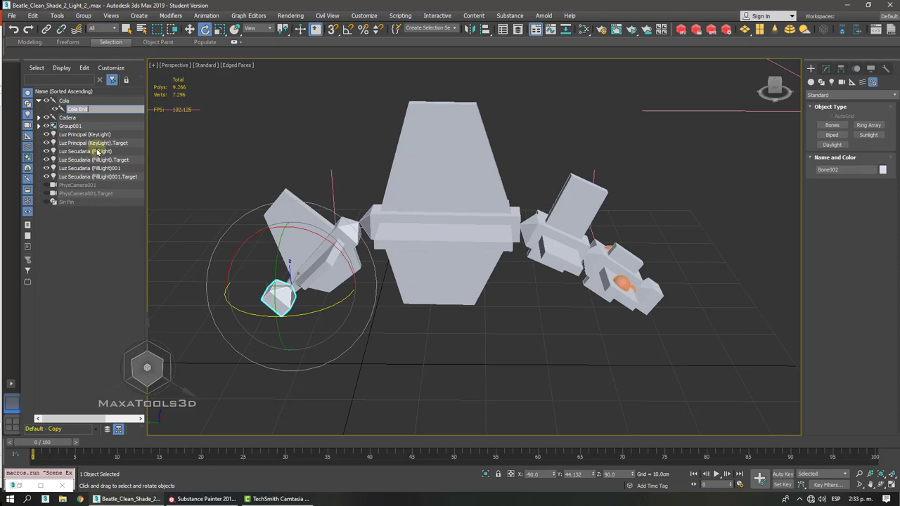
left_click(110, 261)
- Try moving the Cadera bone to test which bones follow it, and undo the move
left_click(322, 292)
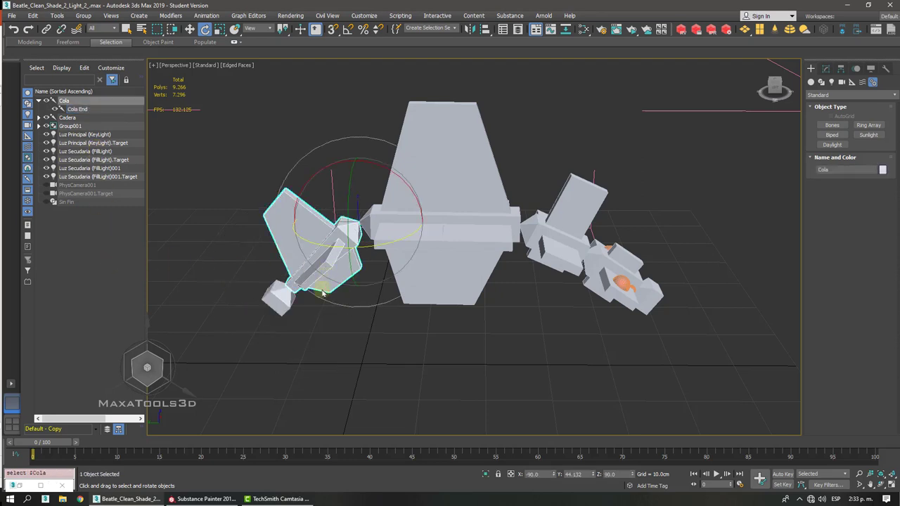
left_click(302, 357)
left_click(455, 263)
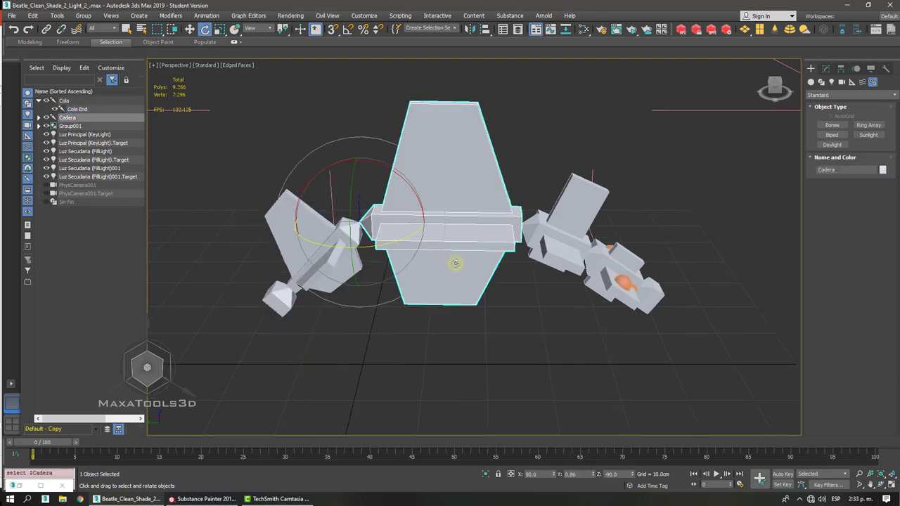
right_click(467, 282)
left_click(480, 295)
middle_click_drag(483, 297, 478, 292, "alt")
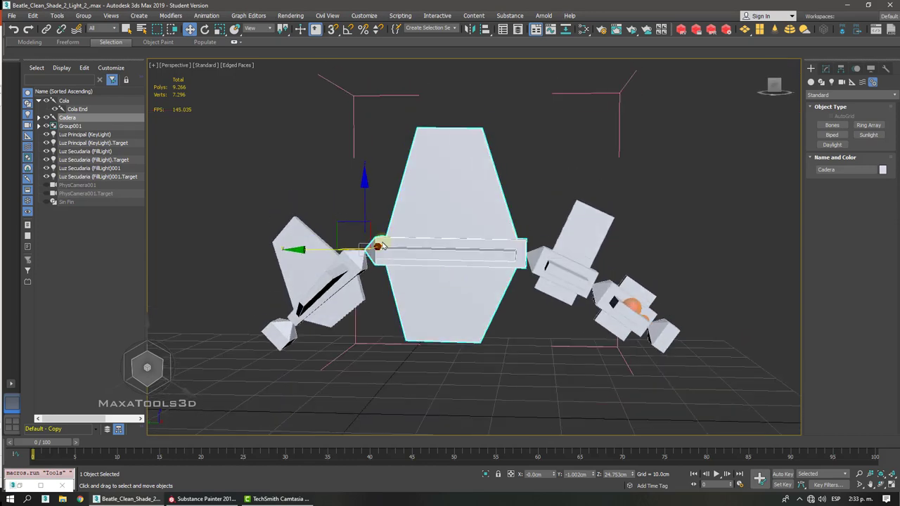
left_click_drag(382, 246, 351, 149)
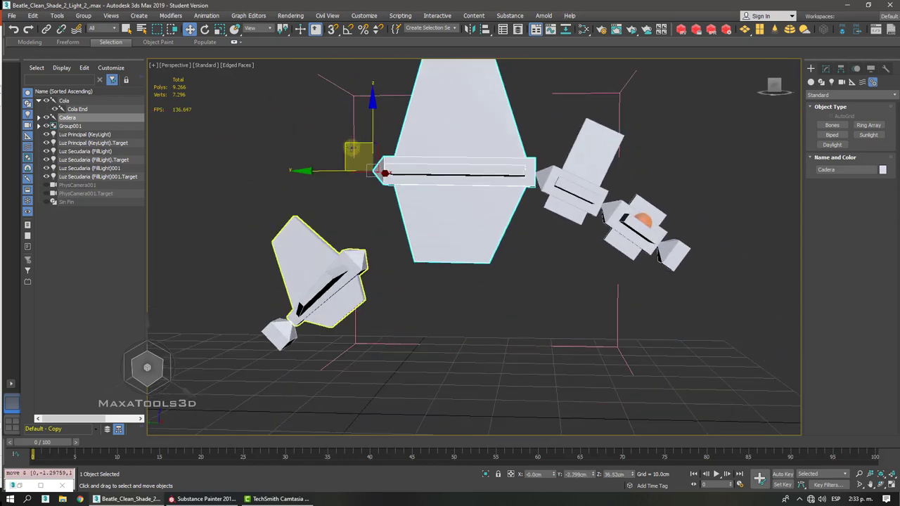
key("ctrl+z")
- Try linking the Cola bone to Cadera with Select and Link in the viewport, and undo the link
middle_click_drag(348, 271, 334, 300, "alt")
left_click(345, 314)
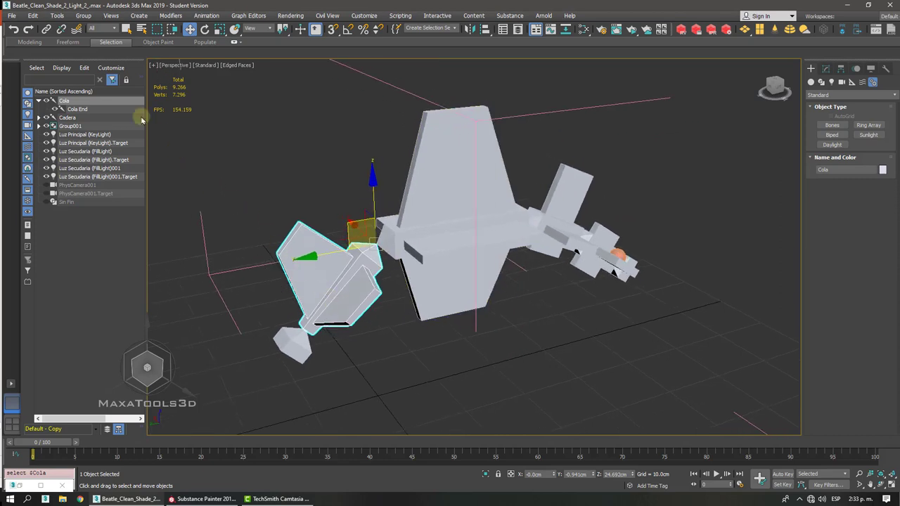
left_click(46, 28)
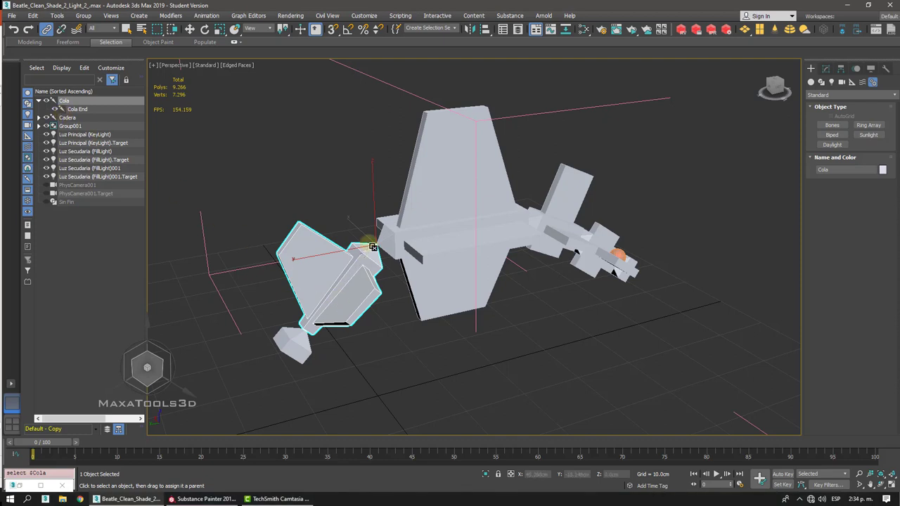
left_click_drag(366, 245, 454, 171)
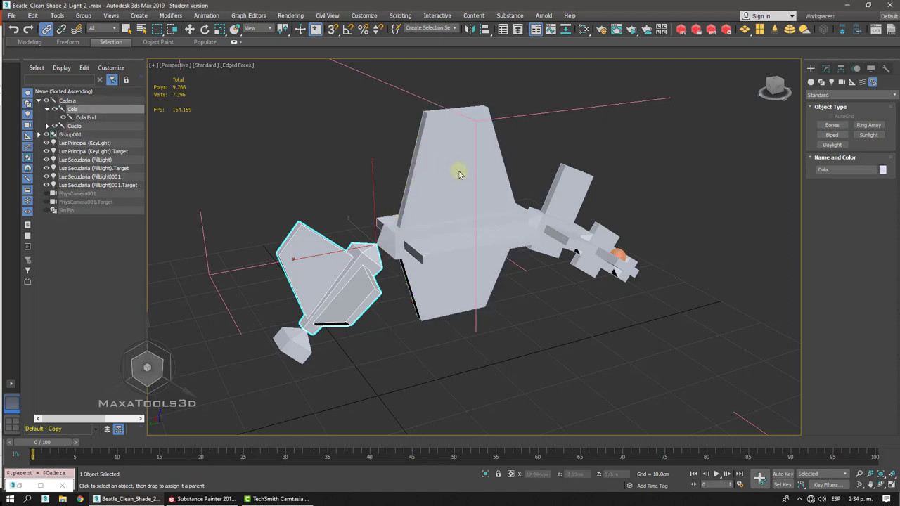
key("ctrl+z")
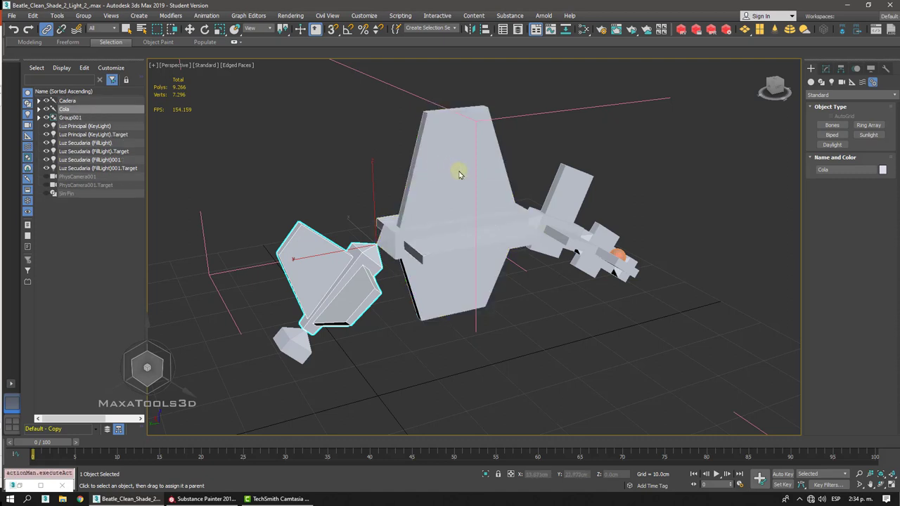
- Parent the Cola bone to Cadera in the Scene Explorer hierarchy
left_click(63, 111)
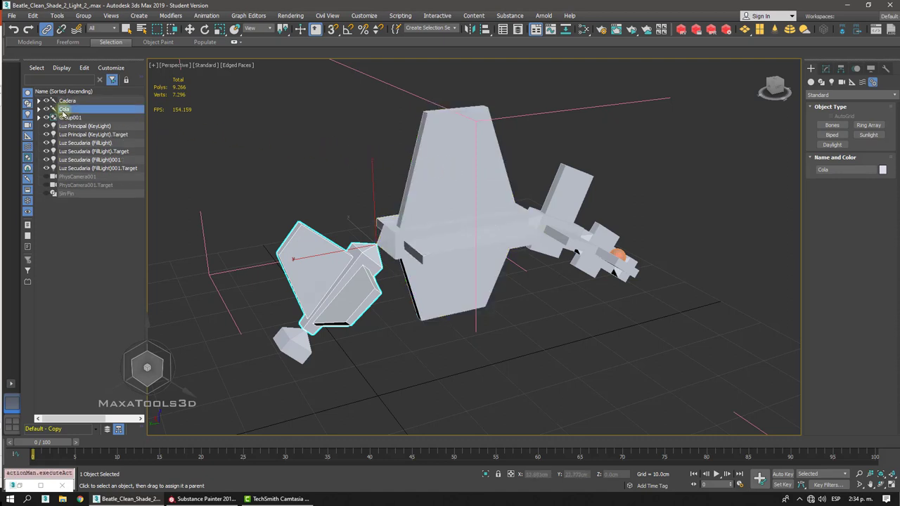
left_click_drag(63, 110, 65, 104)
left_click(74, 262)
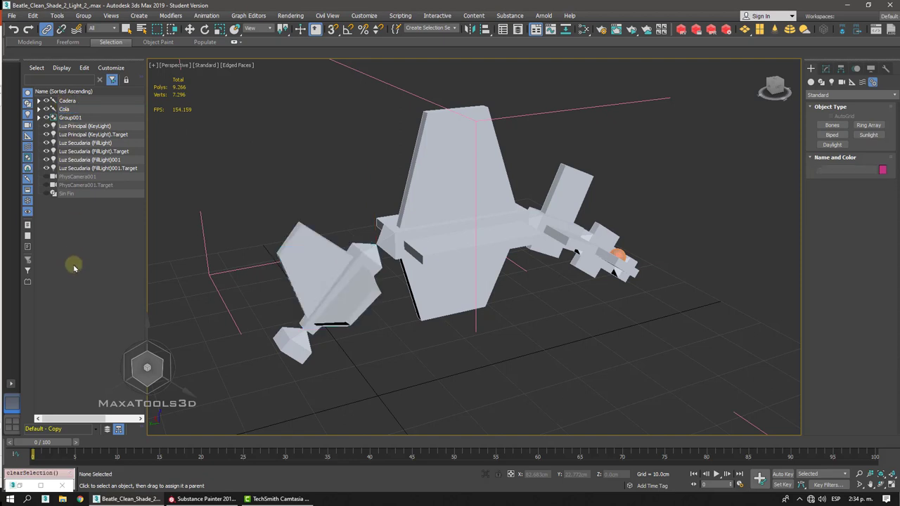
left_click(63, 109)
left_click_drag(61, 104, 63, 102)
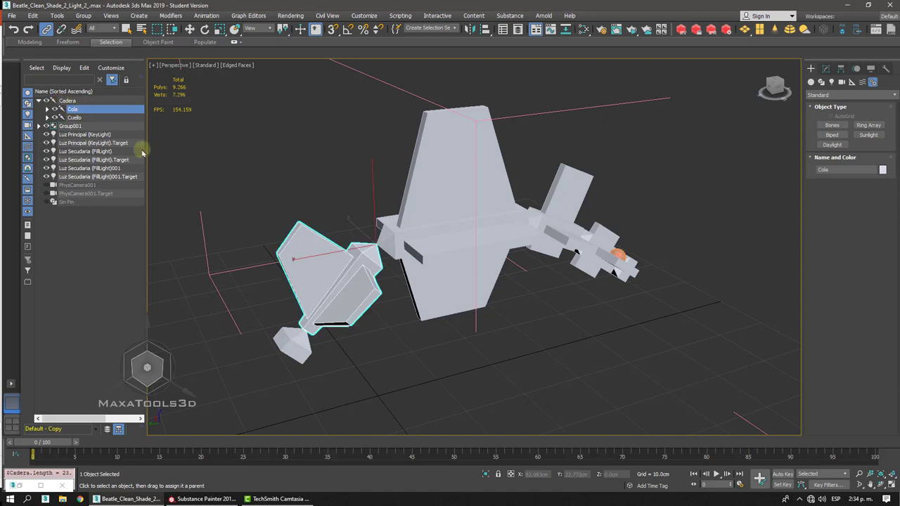
- Delete Group001, the group whose bounding brackets surround the bone rig
right_click(470, 345)
left_click(481, 360)
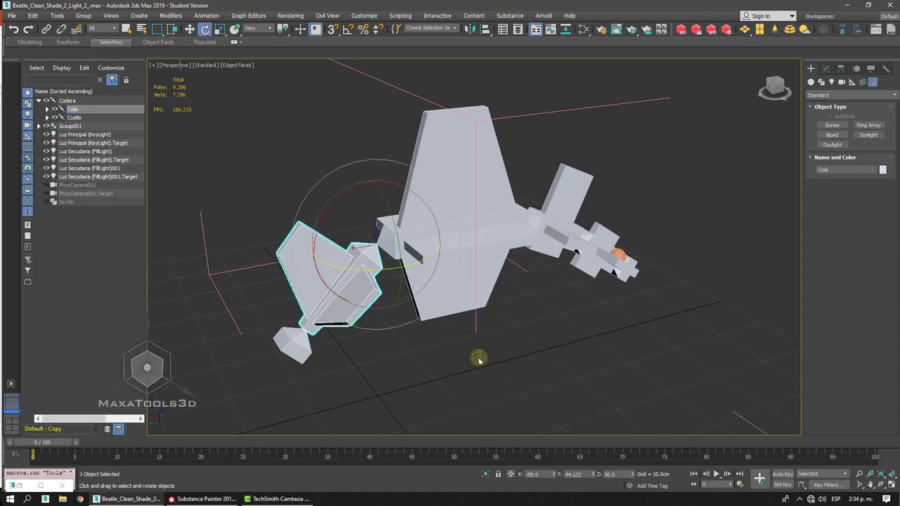
right_click(478, 360)
left_click(484, 365)
left_click(446, 281)
scroll(443, 283, "down", 5)
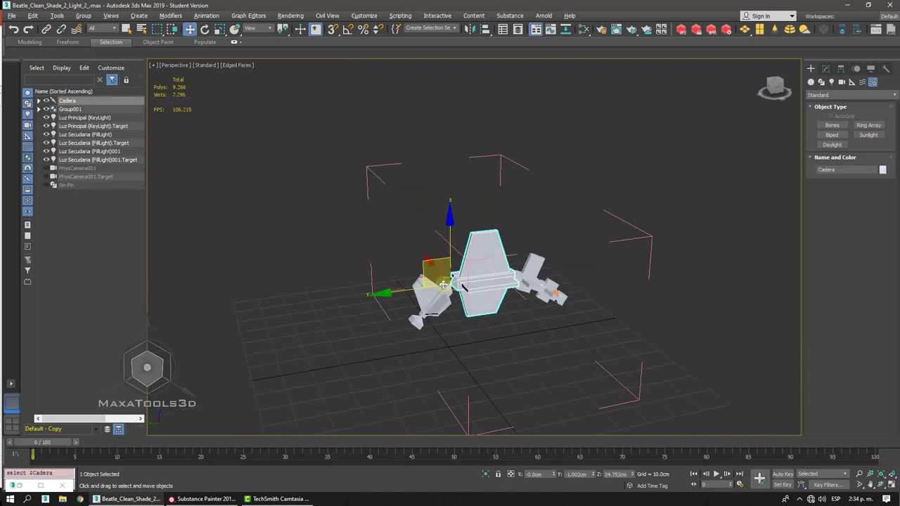
middle_click_drag(443, 283, 603, 143, "alt")
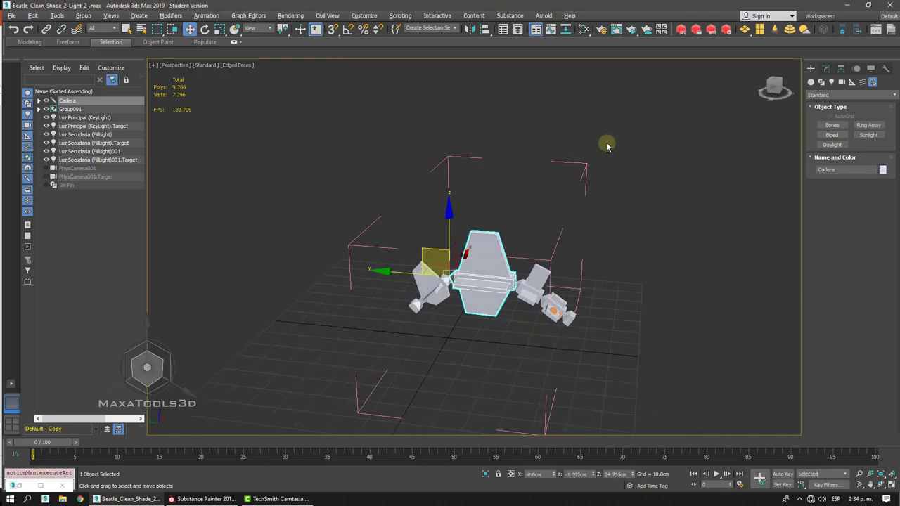
left_click(496, 235)
key("Delete")
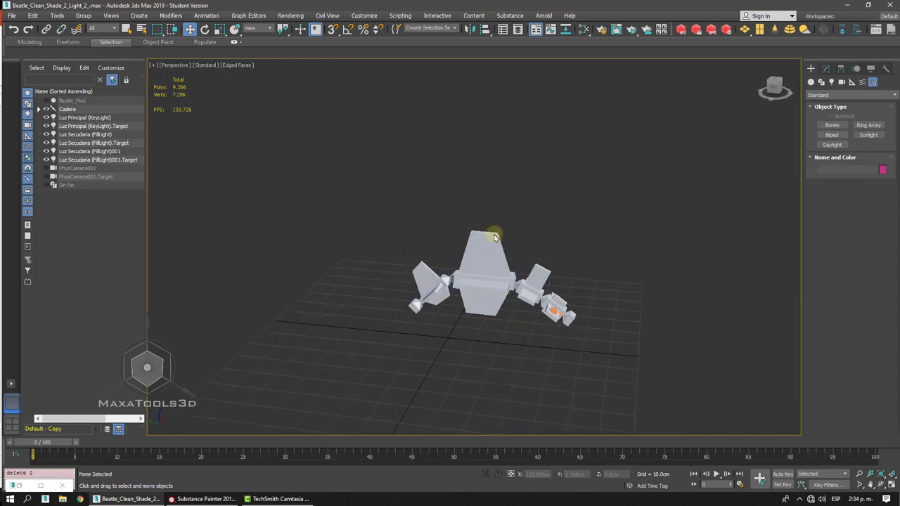
- Examine the bone rig around the Cadera and Cabeza bones, viewing the head from above
left_click_drag(539, 201, 436, 263)
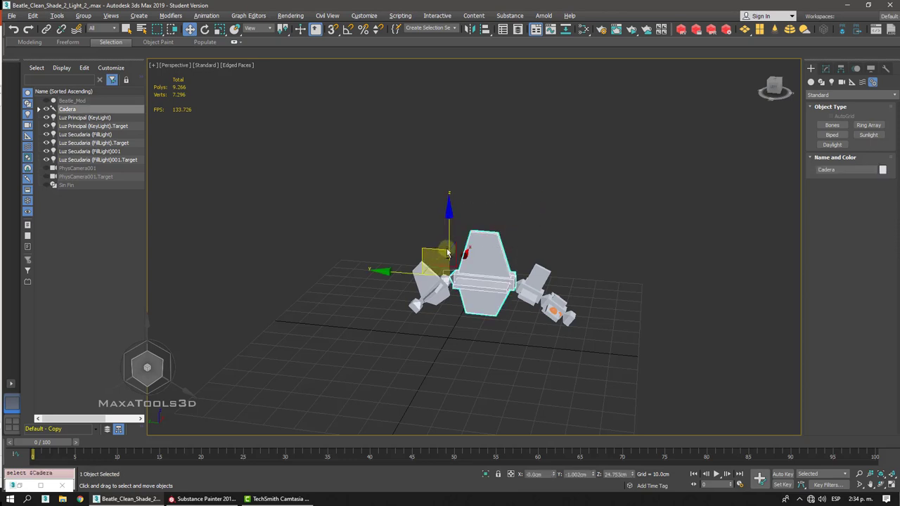
middle_click_drag(436, 264, 486, 234, "alt")
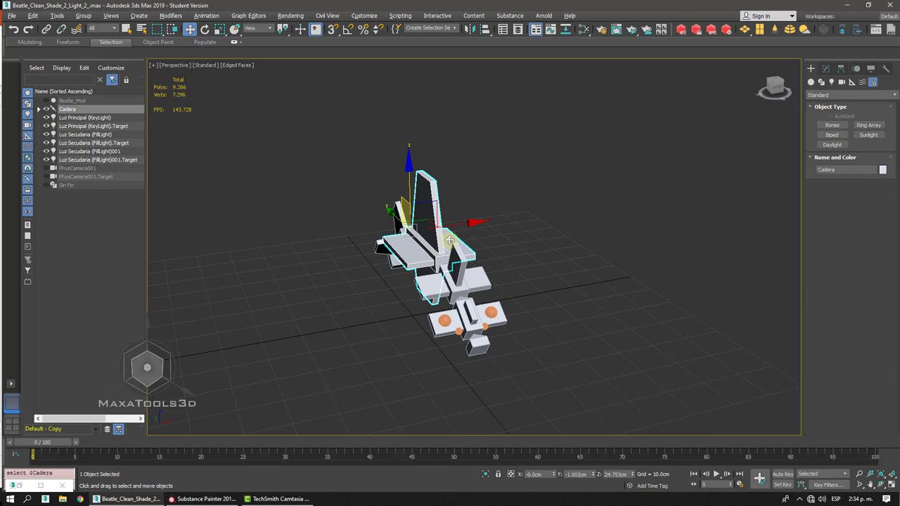
middle_click_drag(450, 243, 457, 253, "alt")
scroll(542, 220, "up", 5)
left_click(545, 222)
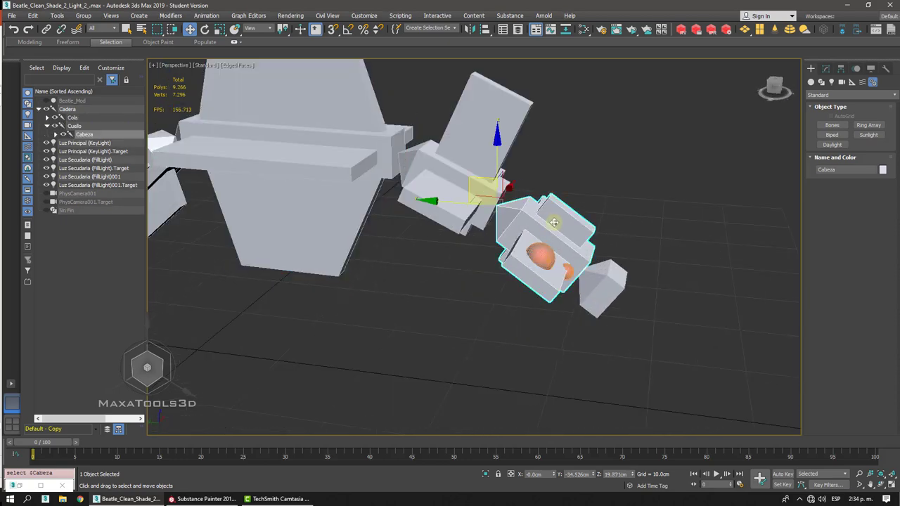
right_click(560, 225)
left_click(571, 238)
middle_click_drag(580, 242, 586, 291, "alt")
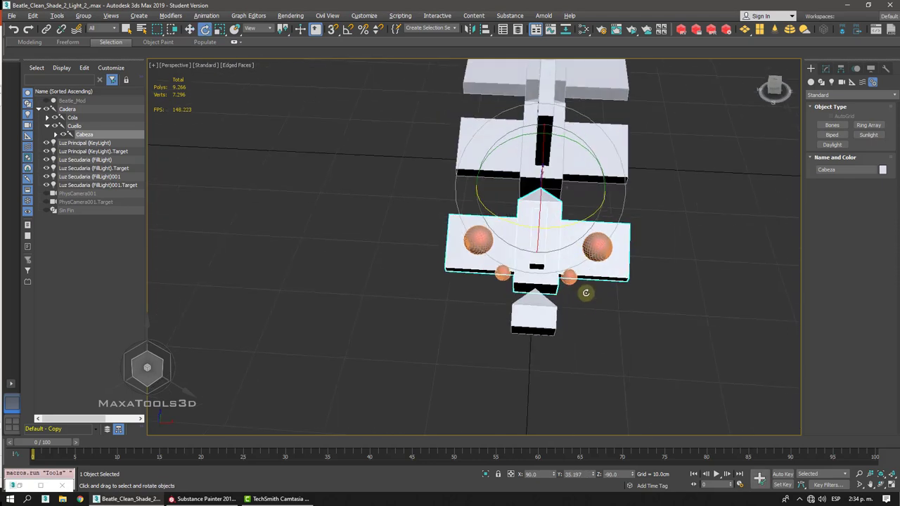
- Compare the absolute world coordinates of the large eyes Ojo_Izq_01 and Ojo_Der_01 using Move Transform Type-In
right_click(588, 311)
left_click(619, 322)
left_click(622, 325)
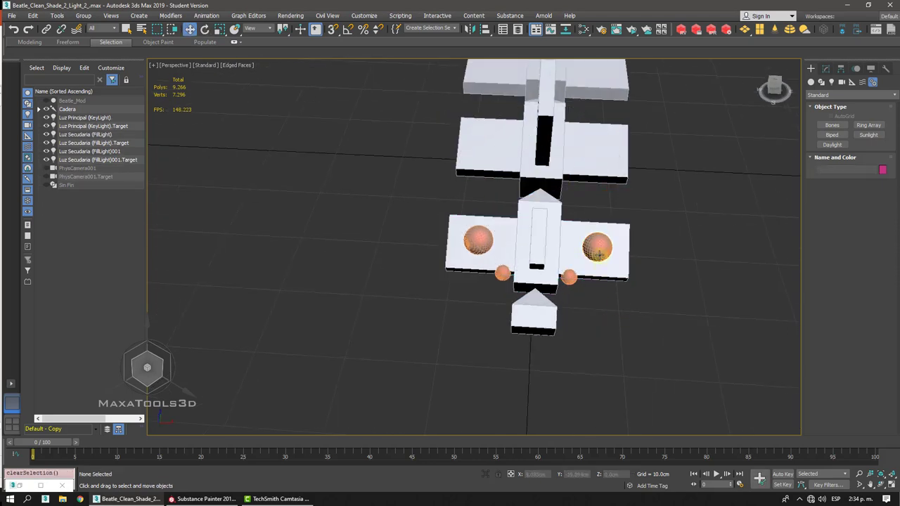
left_click(599, 254)
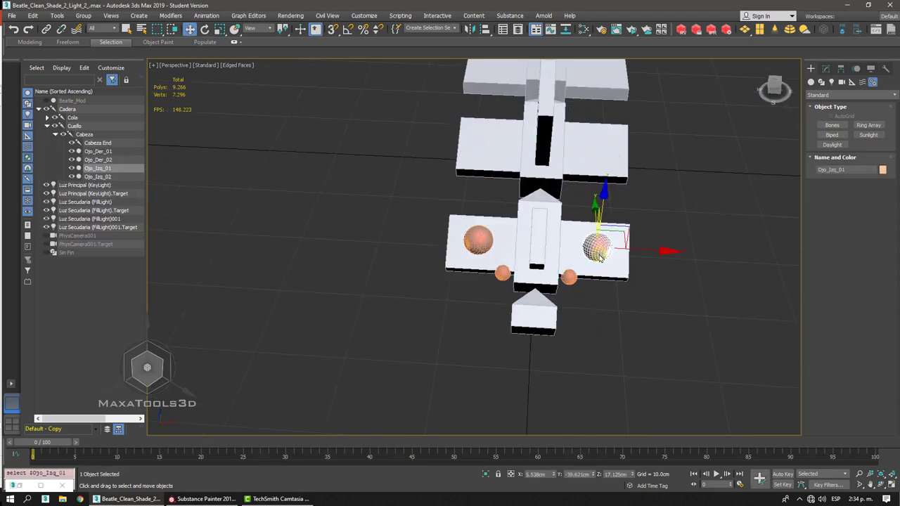
right_click(190, 29)
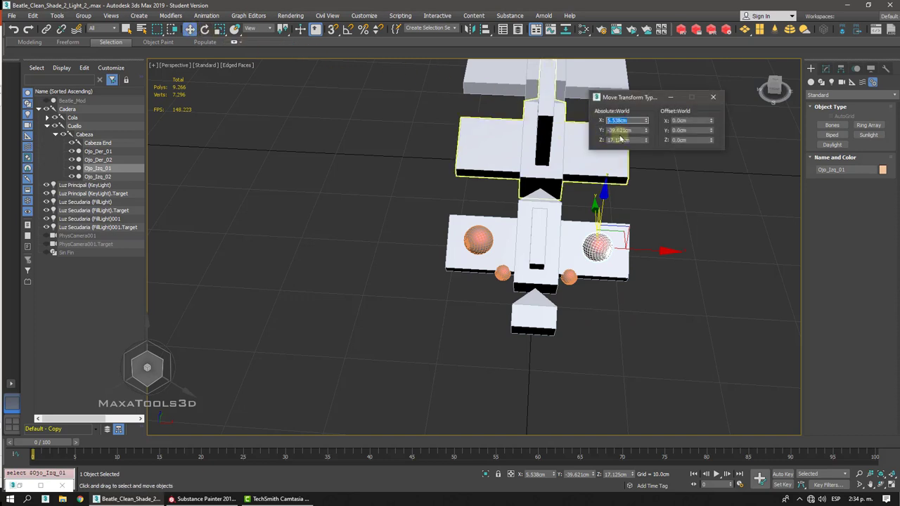
left_click(479, 241)
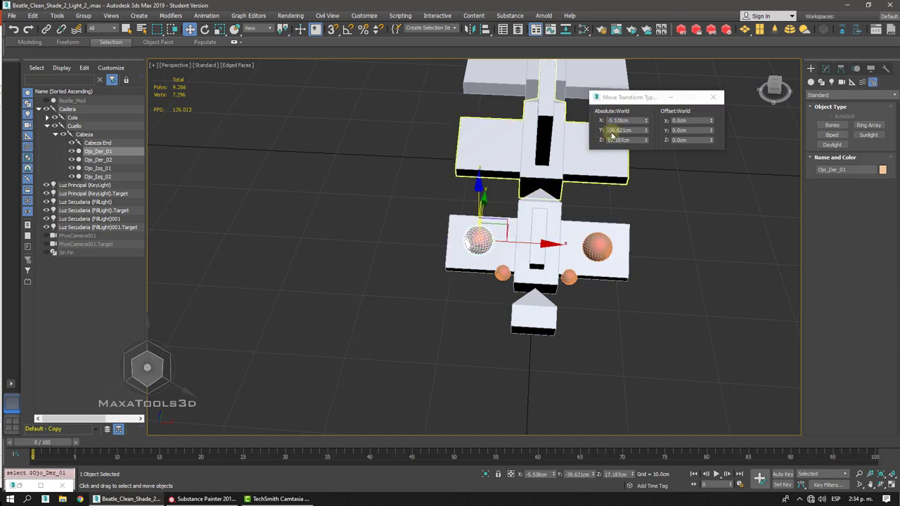
left_click(713, 97)
- Check the Cadera bone's absolute world position using Move Transform Type-In
middle_click_drag(711, 98, 482, 157, "alt")
left_click(453, 167)
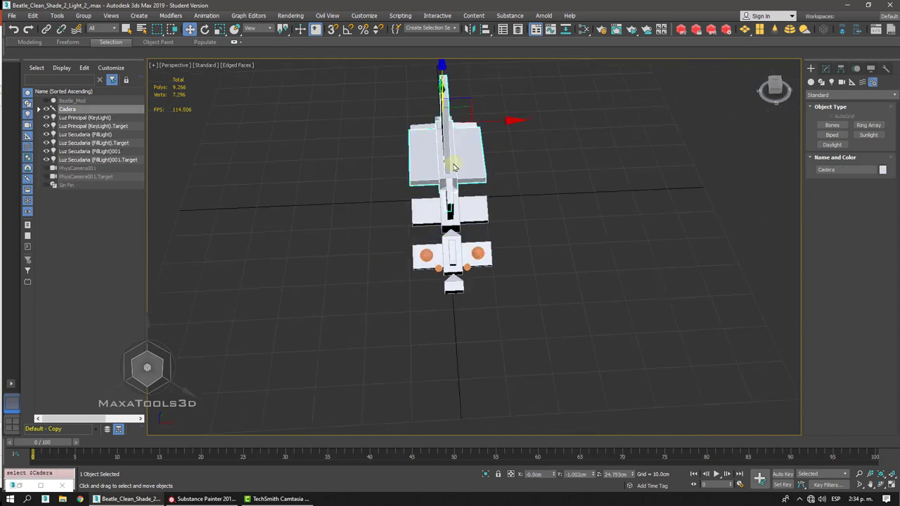
right_click(189, 29)
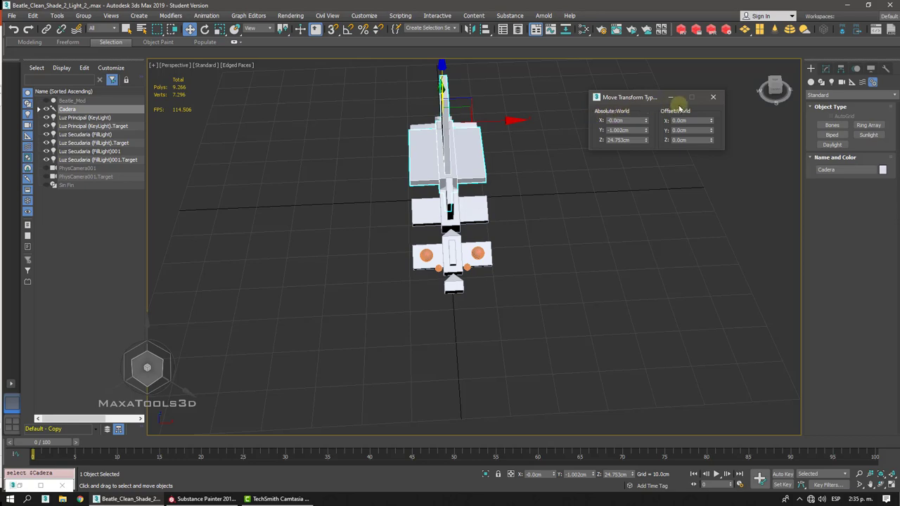
left_click(711, 97)
- Unhide the Beatle_Mod mesh around the bones and clear the selection
middle_click_drag(709, 98, 716, 103, "alt")
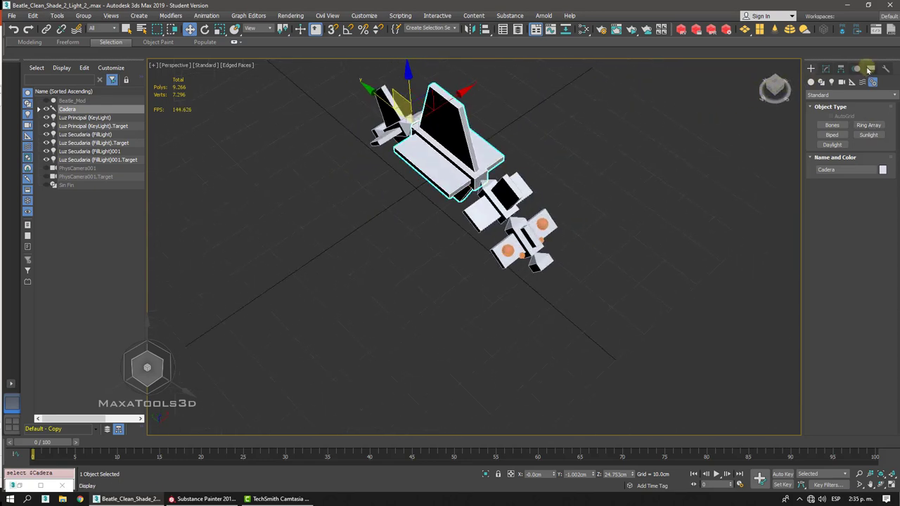
left_click(869, 69)
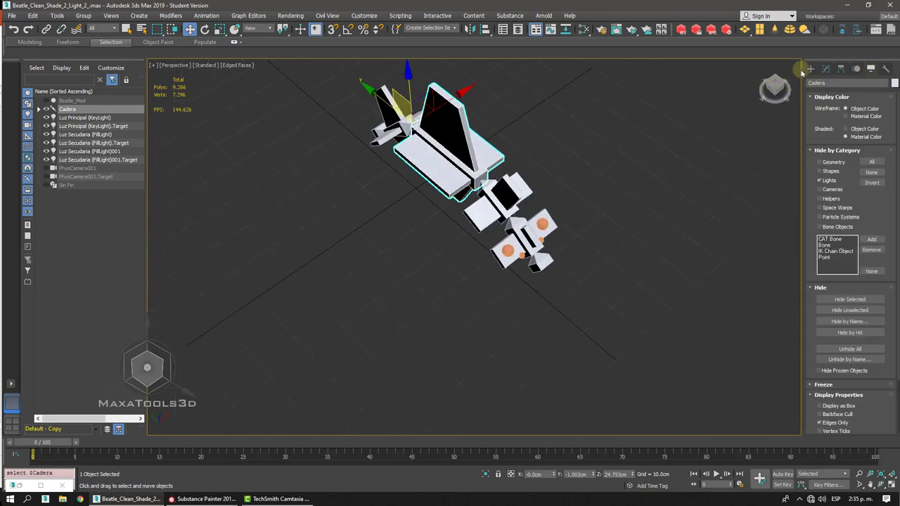
left_click(46, 100)
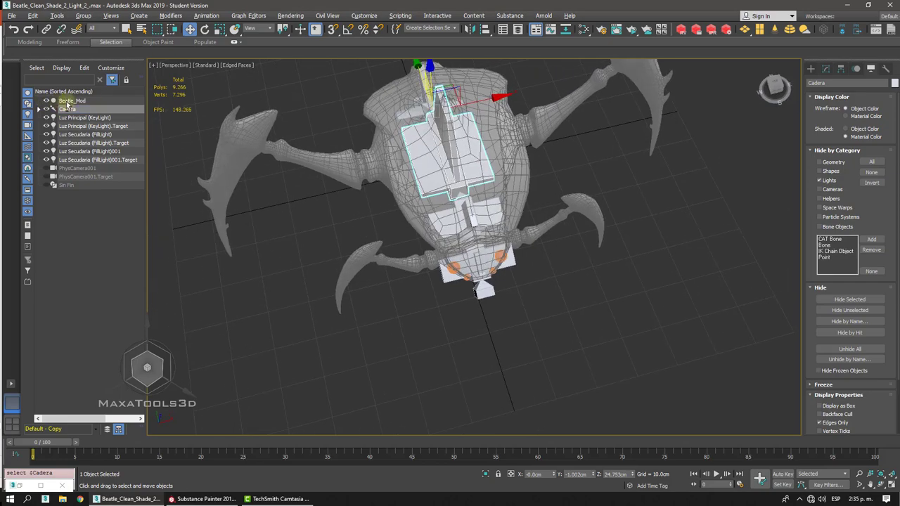
left_click(451, 125)
middle_click_drag(451, 125, 571, 182, "alt")
left_click(572, 182)
- Set the Cadera bone's Side Fins size to about 9.819 cm to fit the beetle's body
scroll(560, 180, "up", 3)
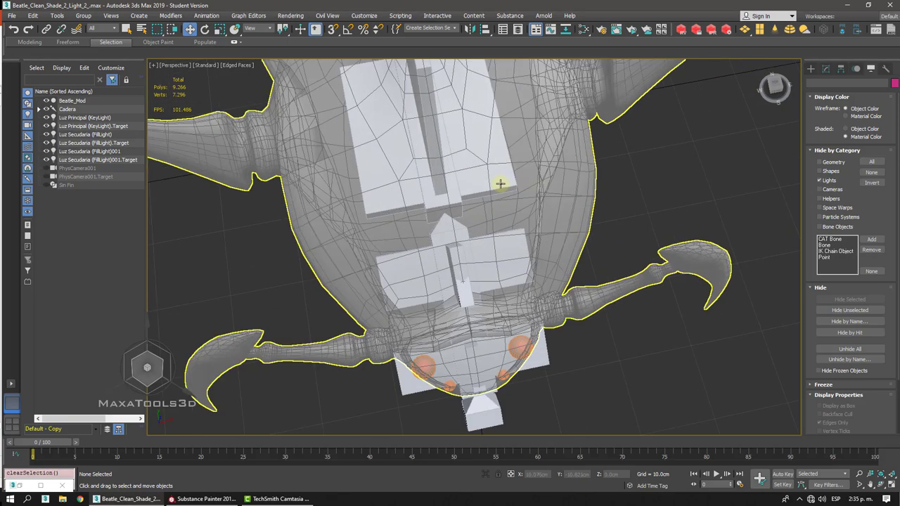
left_click(500, 184)
left_click(501, 185)
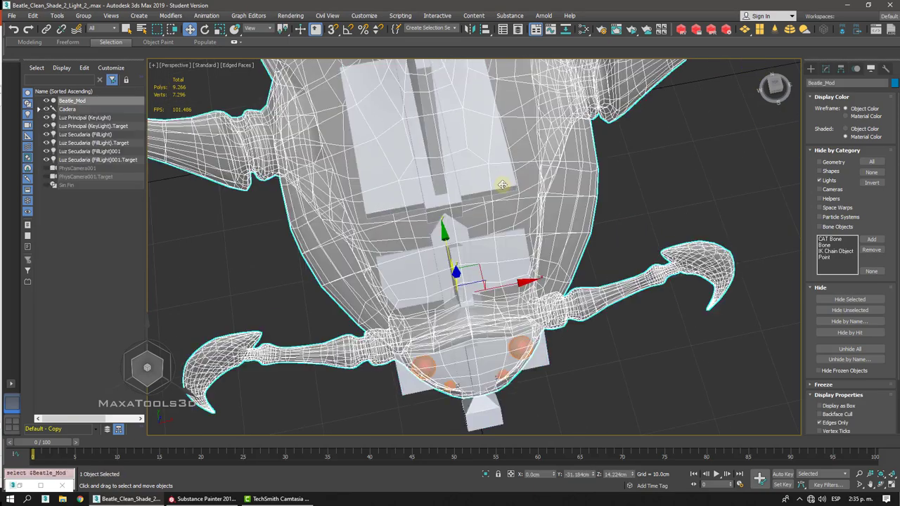
left_click(502, 185)
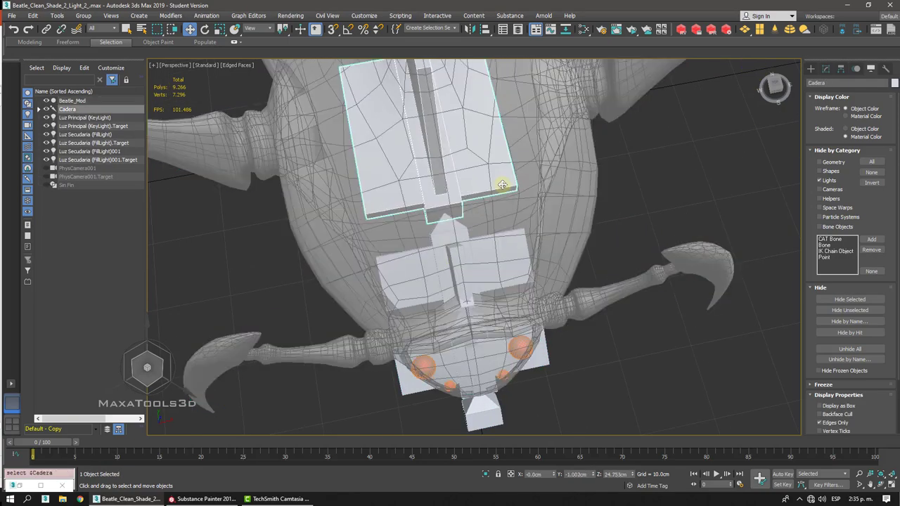
left_click(827, 69)
left_click_drag(876, 282, 868, 260)
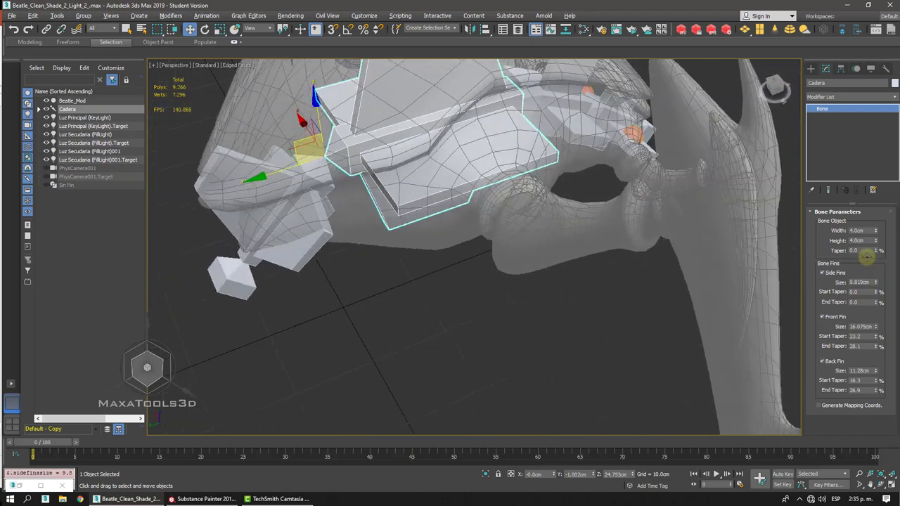
- Hide the Beatle_Mod mesh and examine the bones alone in the front view
middle_click_drag(866, 256, 568, 170, "alt")
left_click(568, 171)
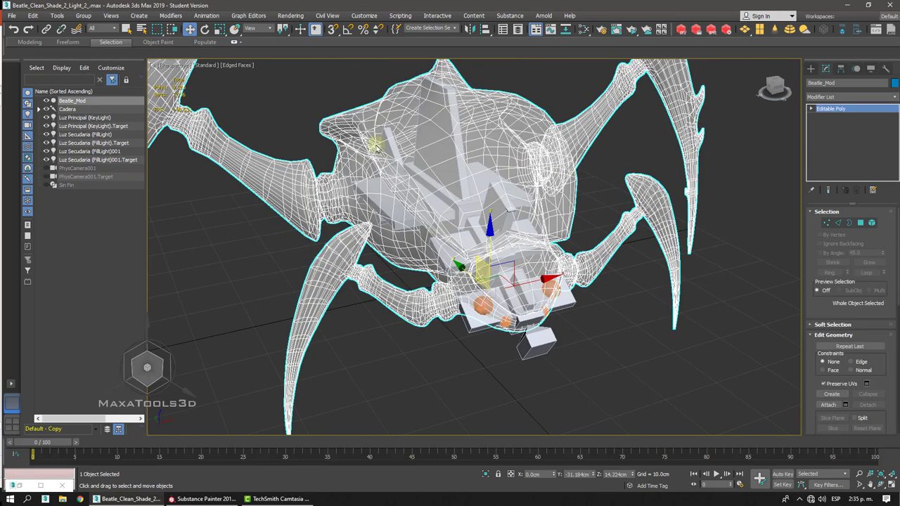
left_click(46, 101)
middle_click_drag(281, 188, 414, 313, "alt")
key("f")
scroll(445, 255, "up", 5)
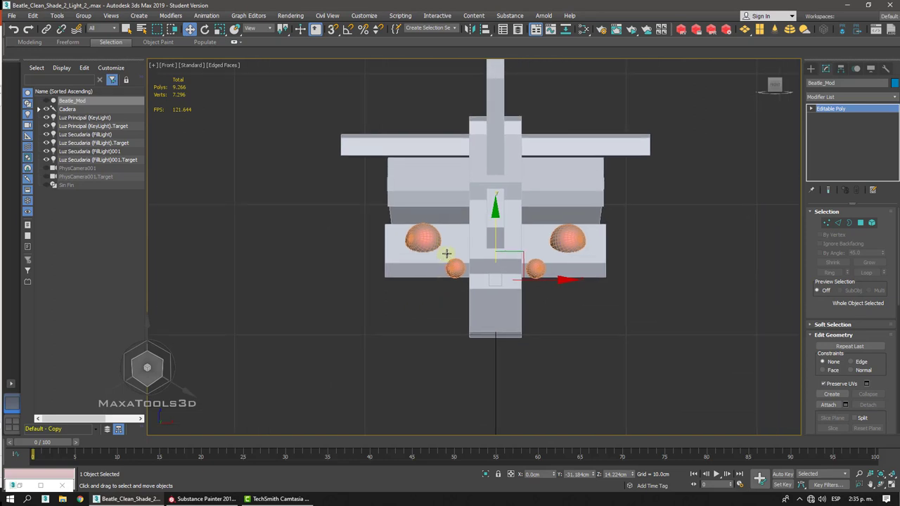
scroll(446, 253, "down", 2)
middle_click_drag(446, 253, 535, 253)
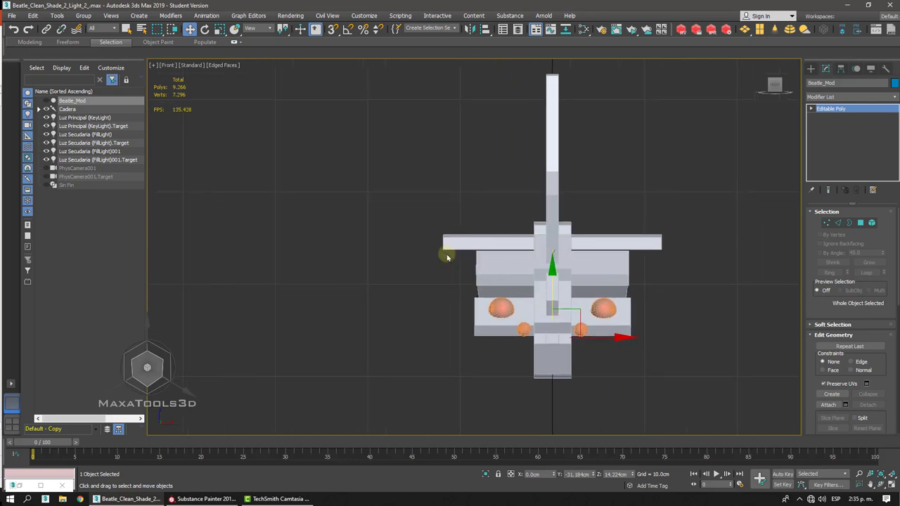
middle_click_drag(446, 256, 448, 253)
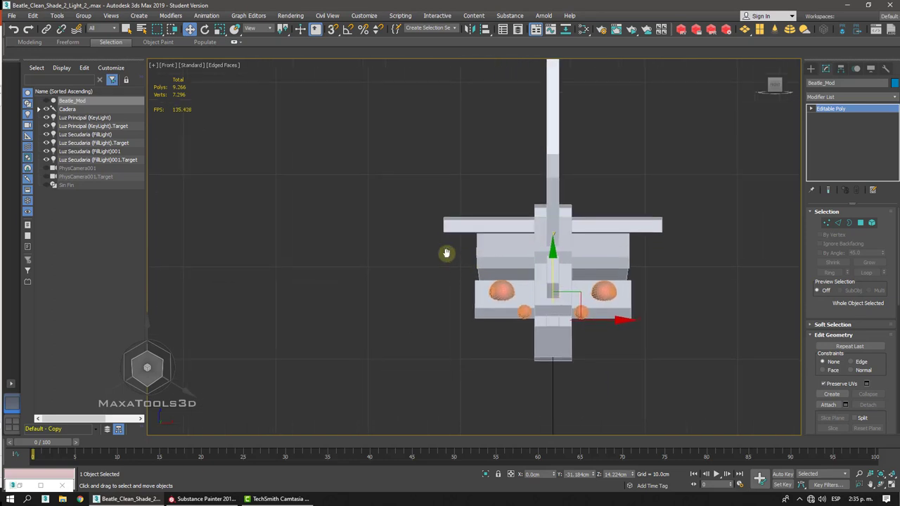
- Unhide the Beatle_Mod mesh over the bones in the front view and clear the selection
left_click(45, 101)
scroll(367, 267, "up", 5)
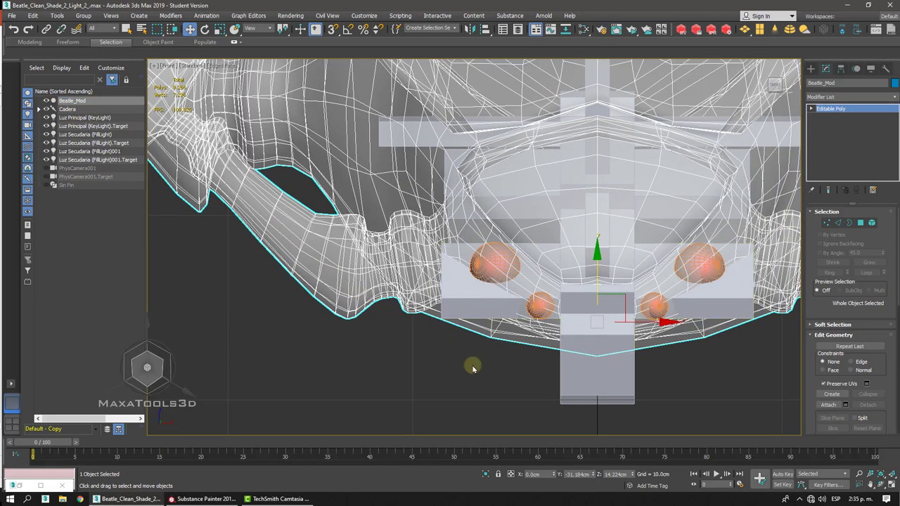
left_click(472, 368)
scroll(472, 366, "up", 6)
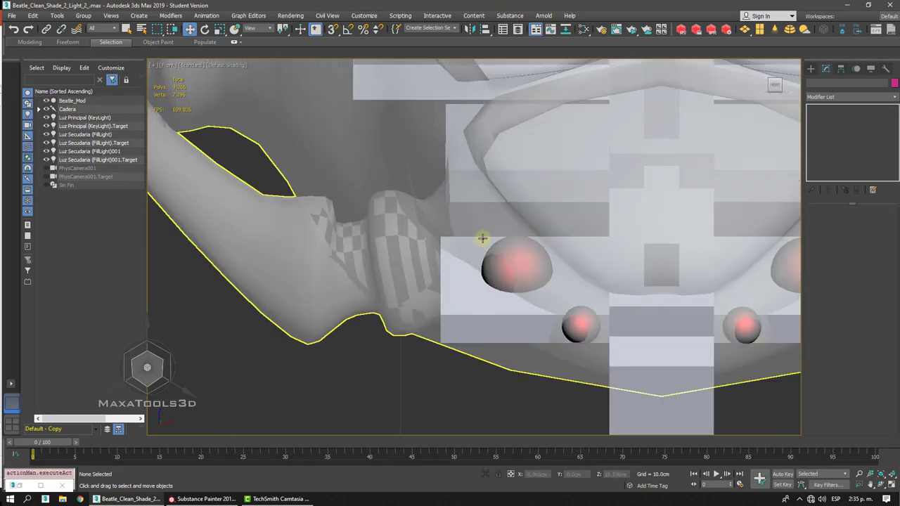
scroll(482, 238, "down", 4)
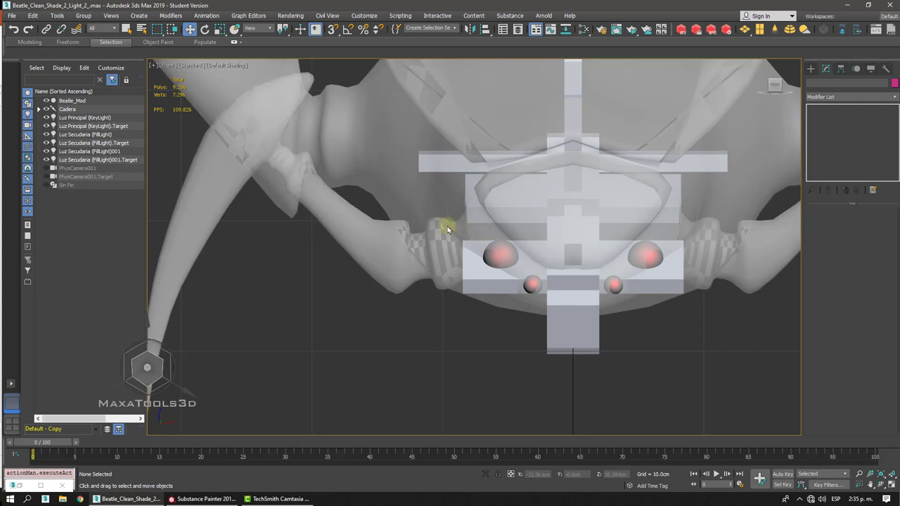
- Expand the full scene hierarchy, select the bones from Cadera to Cabeza End, and hide the Cadera chain together with its eyes
left_click(39, 109)
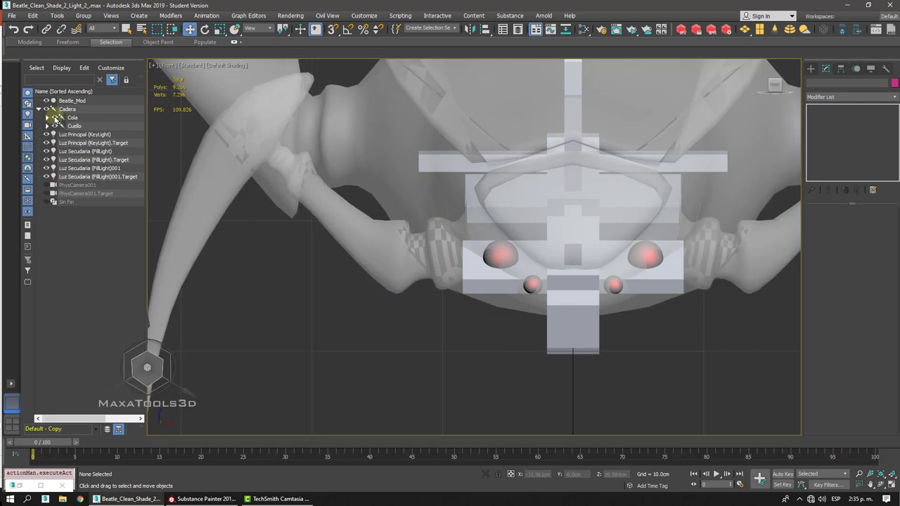
left_click(61, 69)
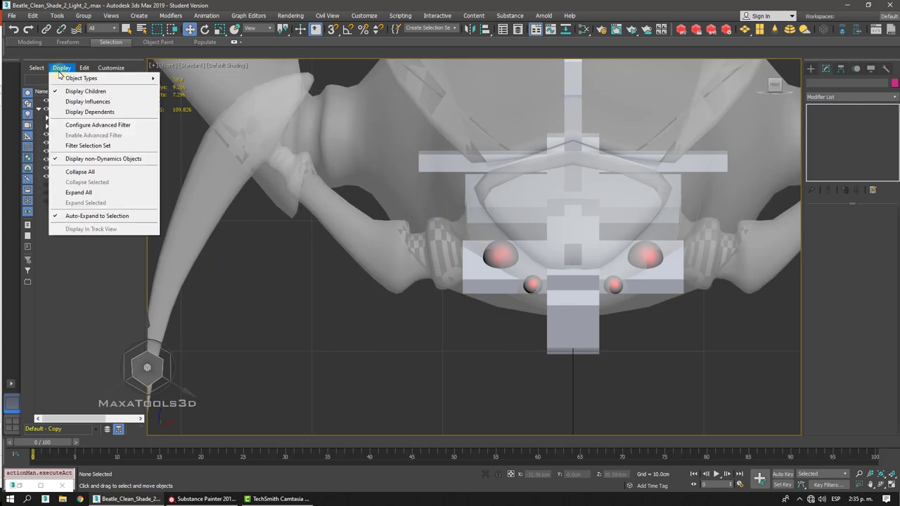
left_click(79, 193)
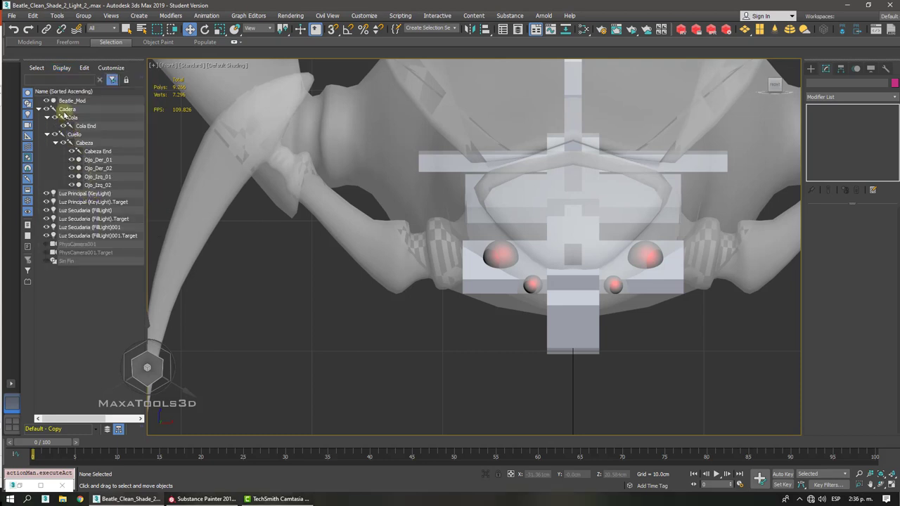
left_click(65, 110)
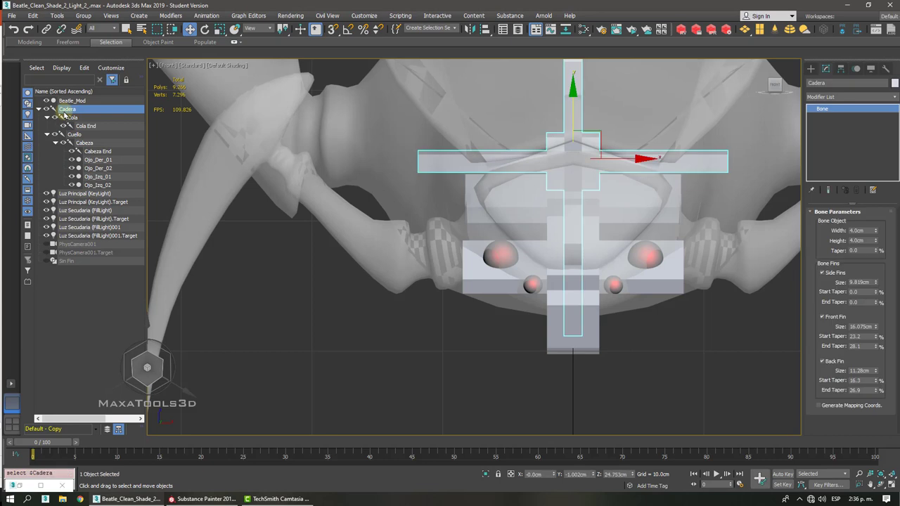
left_click(87, 152, "shift")
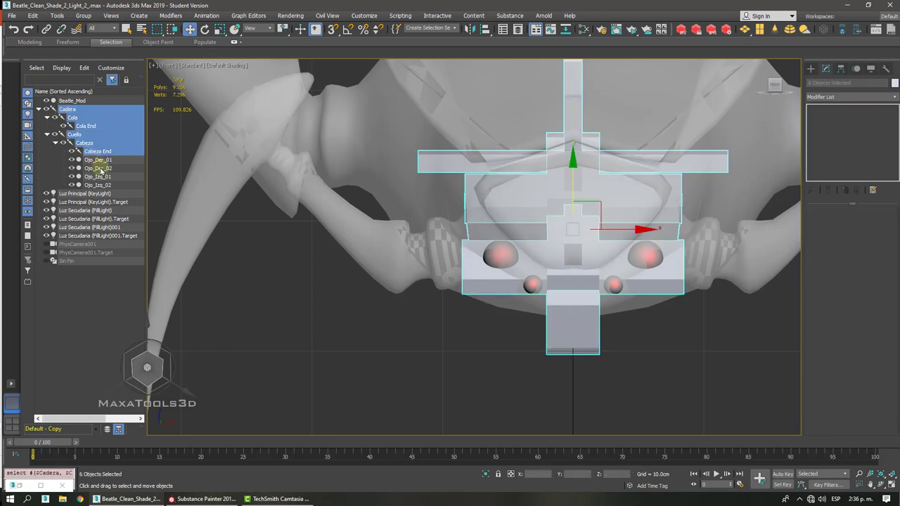
left_click(46, 110)
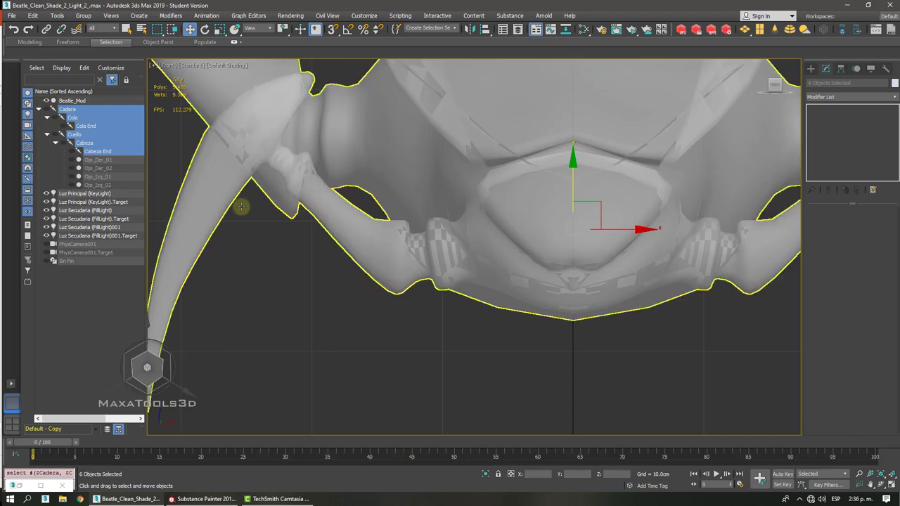
- Examine the Beatle_Mod head and front leg joints in wireframe, edged-face and plain shaded display
middle_click_drag(496, 314, 505, 339)
key("F4")
left_click(506, 337)
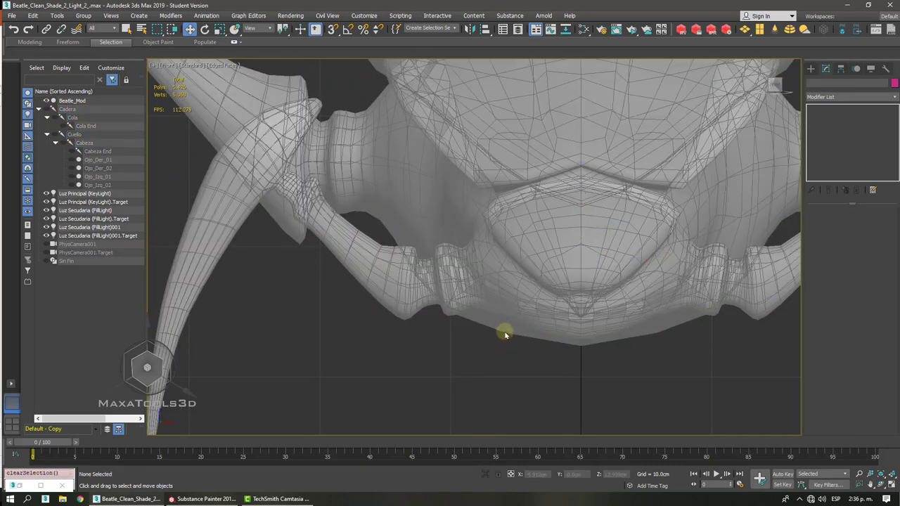
left_click(497, 290)
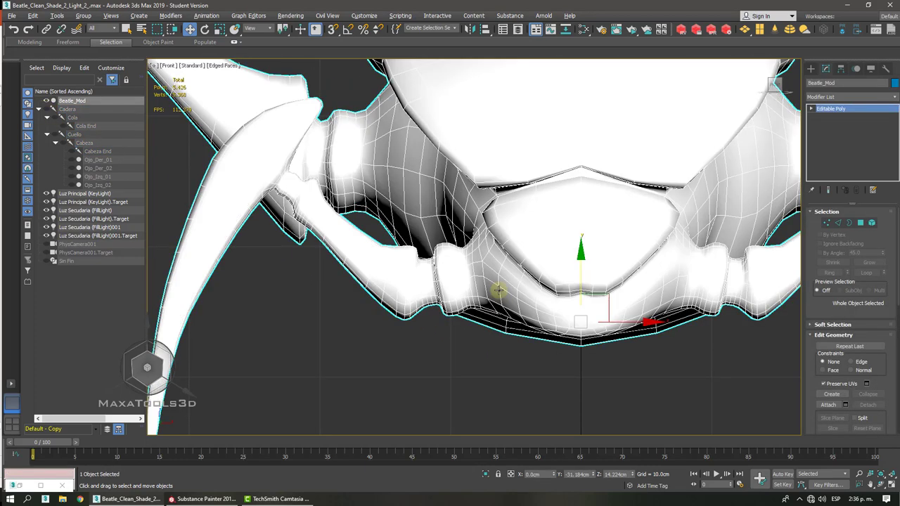
key("F3")
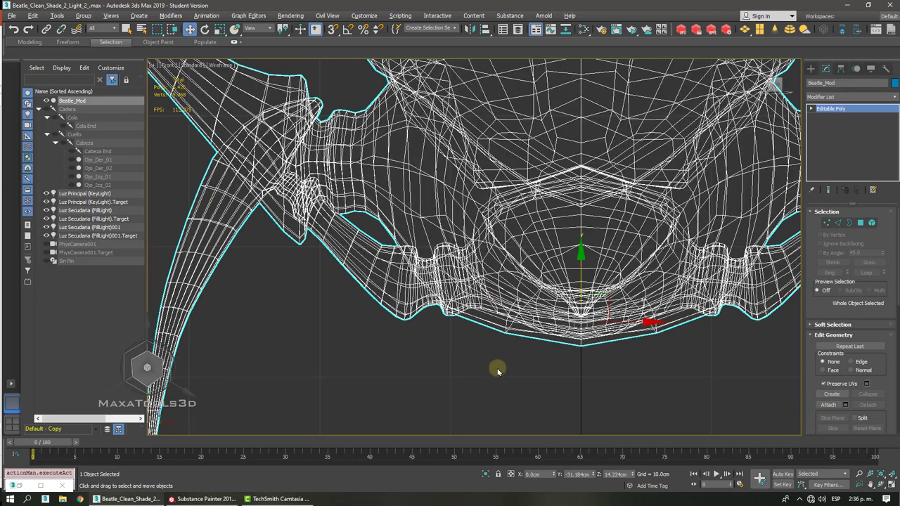
left_click(497, 367)
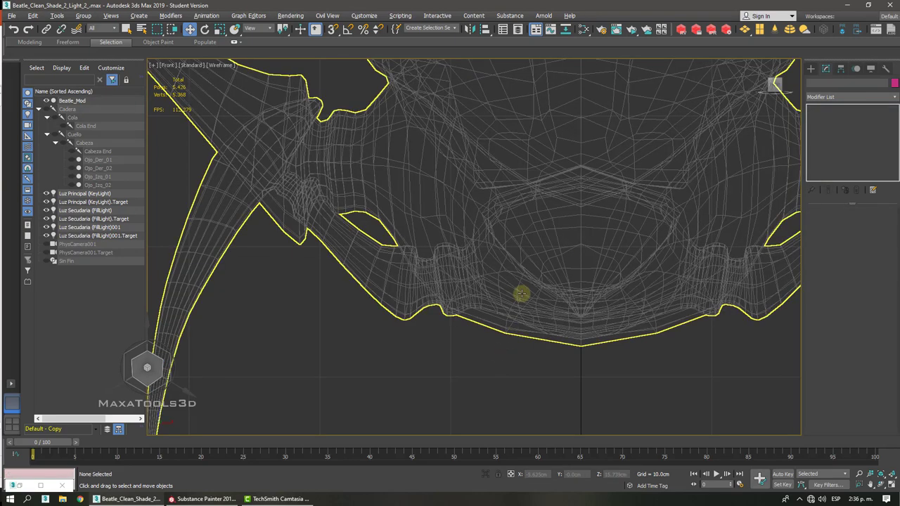
key("F3")
middle_click_drag(518, 293, 492, 288)
key("F3")
key("F3")
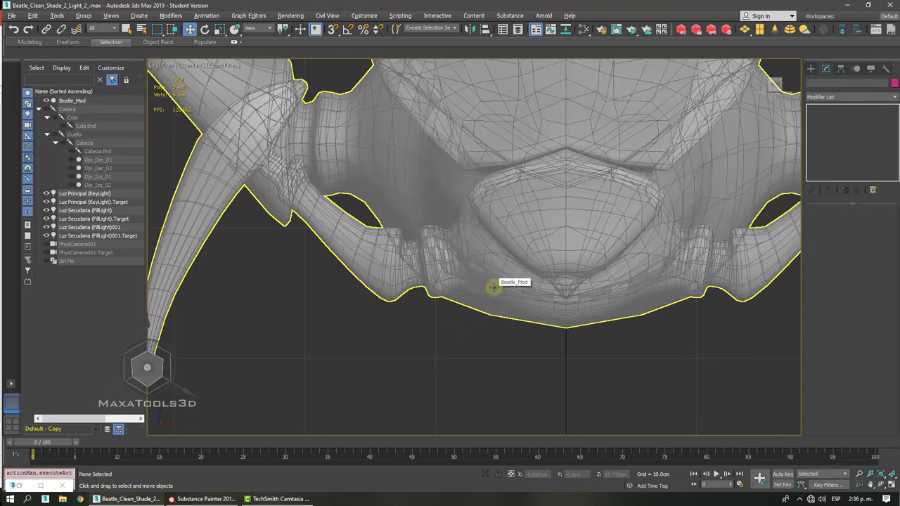
key("F4")
left_click(494, 288)
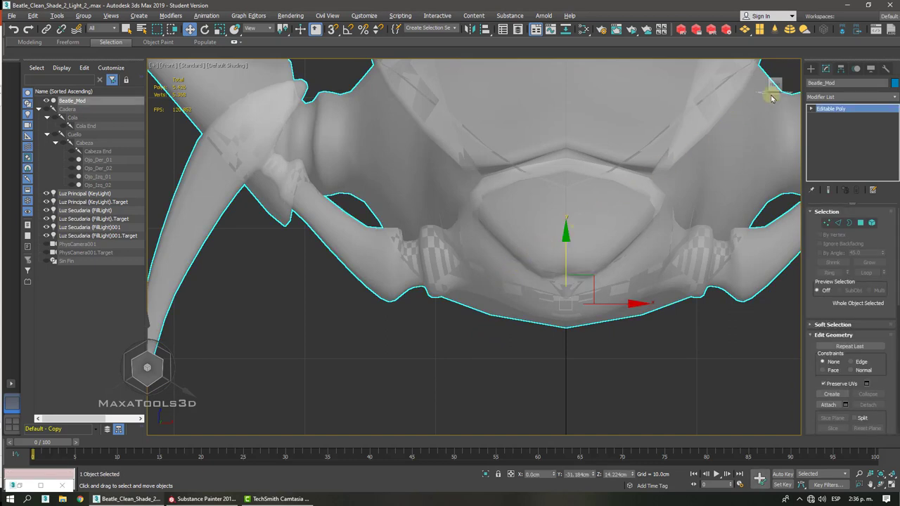
- Start a bone chain in the front view, drawing the first bone from the head to the base joint of the negative-X front leg
left_click(810, 68)
left_click(831, 124)
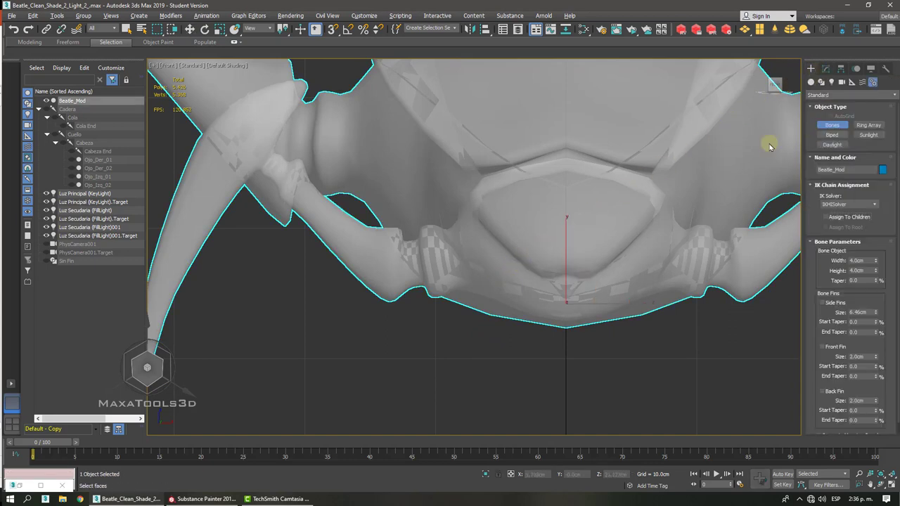
scroll(542, 219, "up", 4)
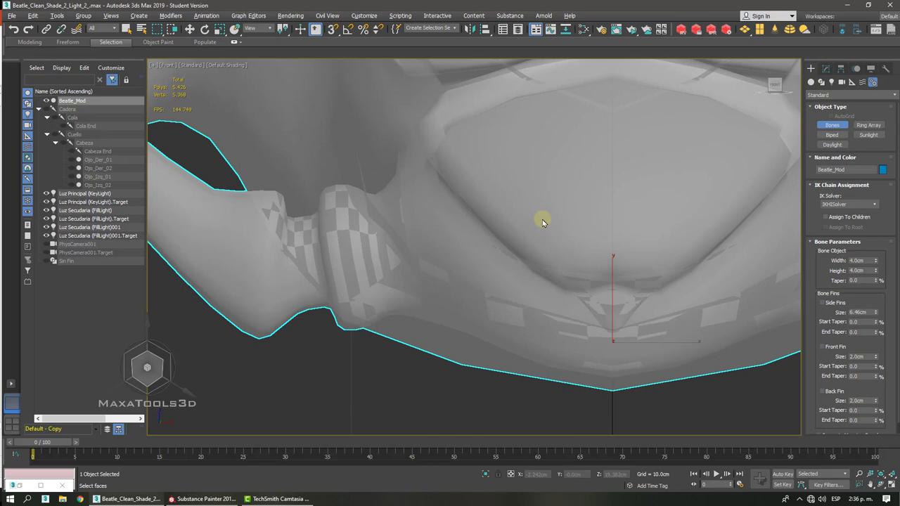
key("F4")
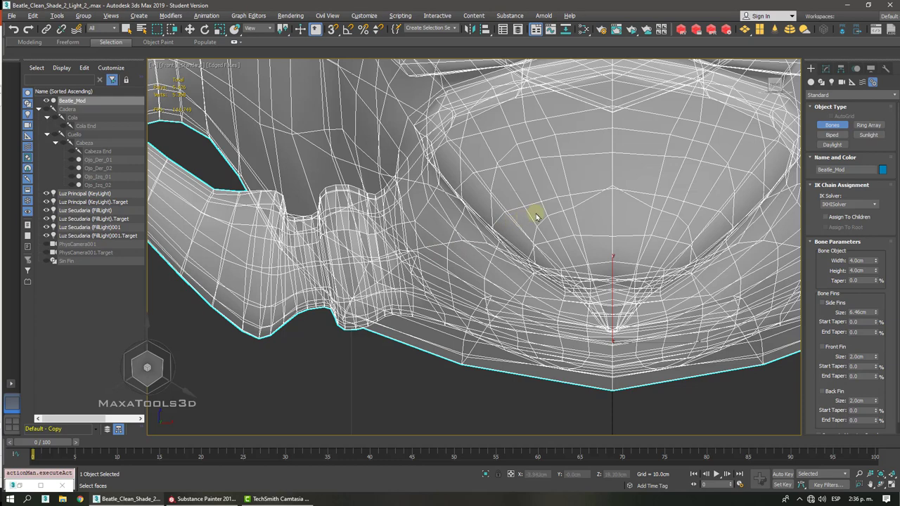
left_click(535, 215)
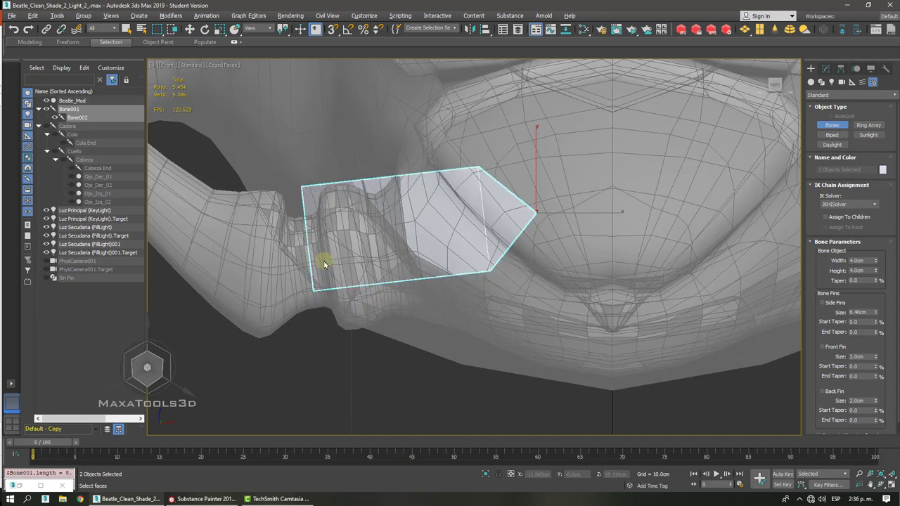
left_click_drag(324, 263, 305, 273)
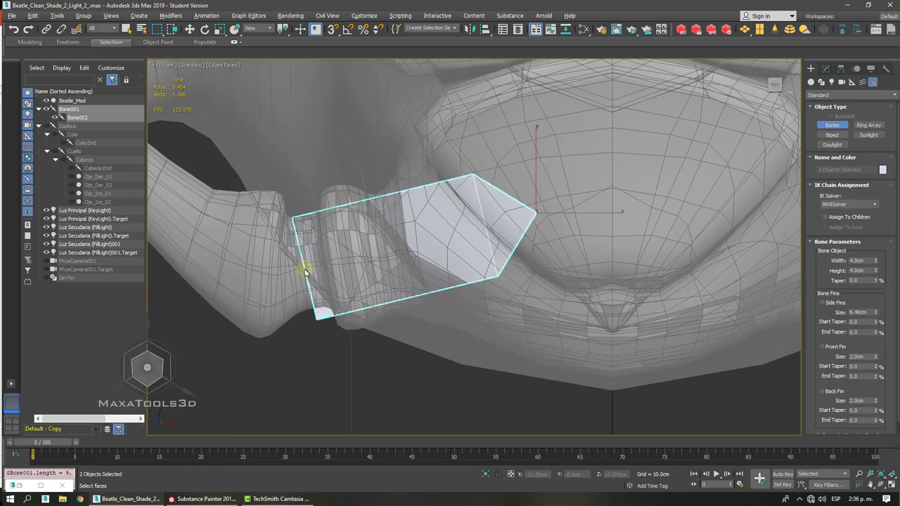
left_click(305, 271)
- Continue the front leg chain with bones to the knee and the claw tip, and finish it with an end bone
middle_click_drag(305, 269, 525, 346)
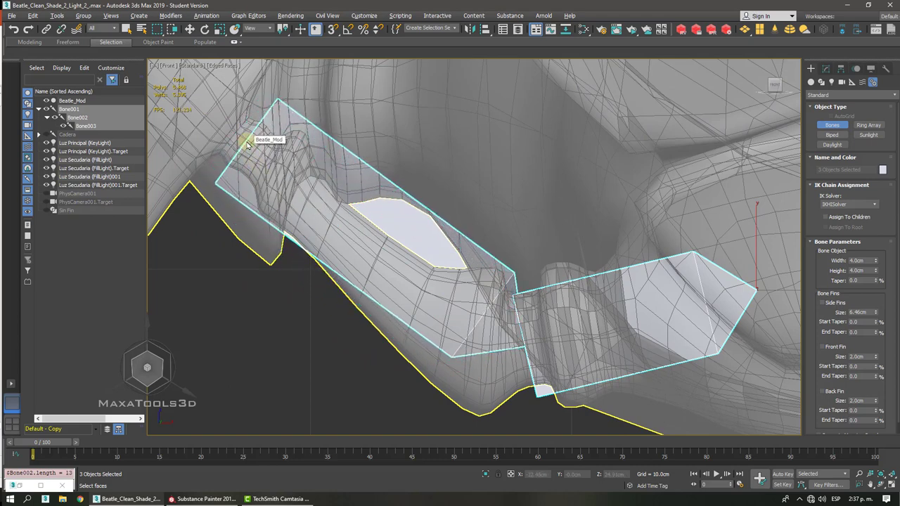
left_click(247, 144)
middle_click_drag(152, 201, 247, 143)
scroll(247, 144, "down", 3)
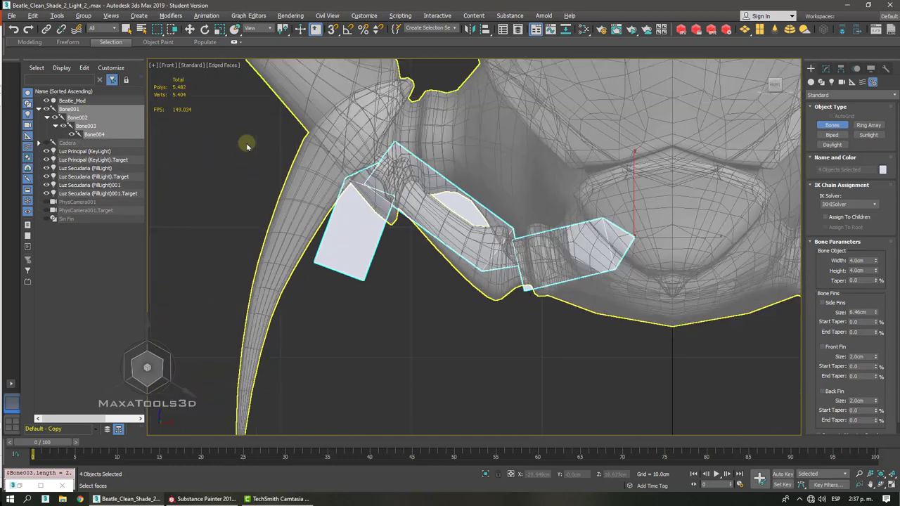
middle_click_drag(245, 394, 243, 269)
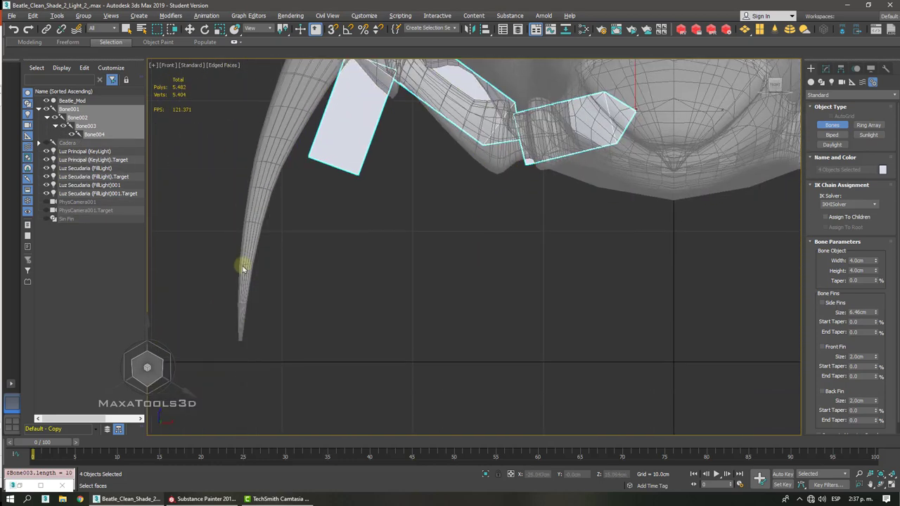
left_click(241, 343)
right_click(430, 318)
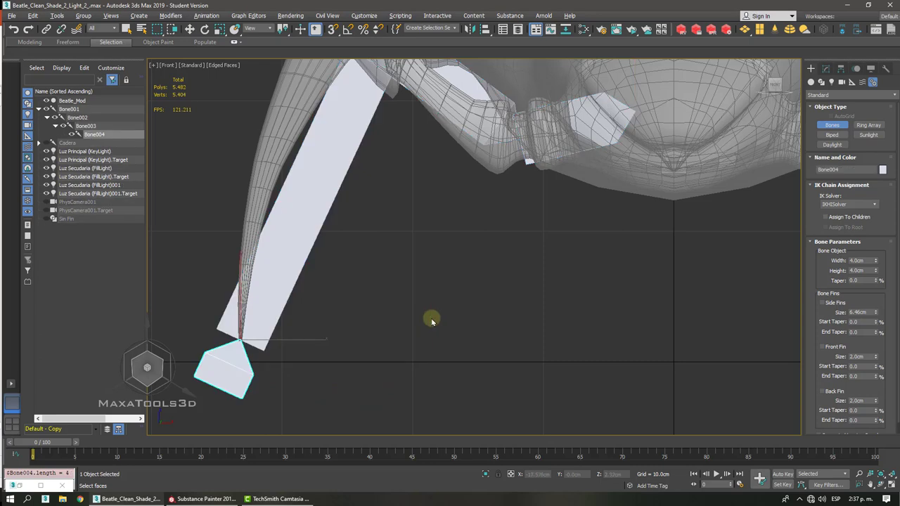
- Examine the new leg chain's placement relative to the beetle mesh from several angles in the perspective view, starting from Bone001
middle_click_drag(310, 292, 308, 253)
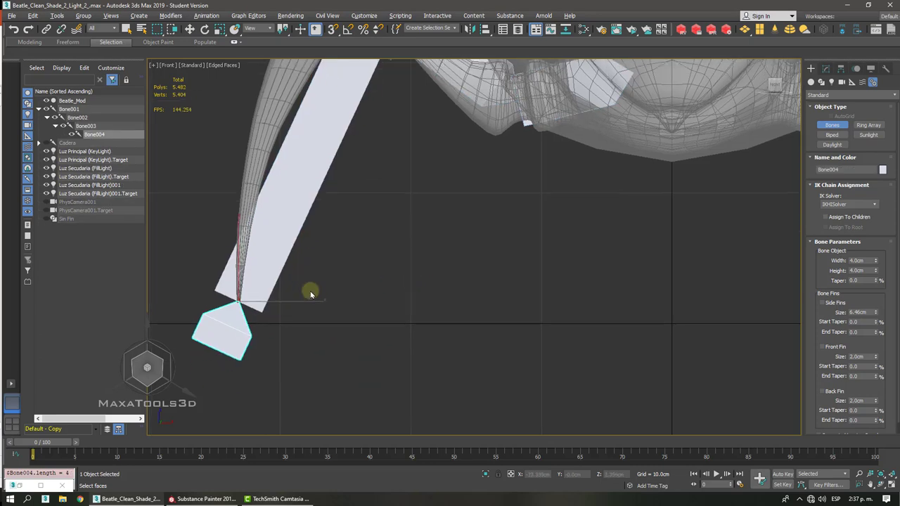
key("p")
middle_click_drag(310, 295, 357, 216, "alt")
key("w")
left_click(361, 243)
left_click(357, 212)
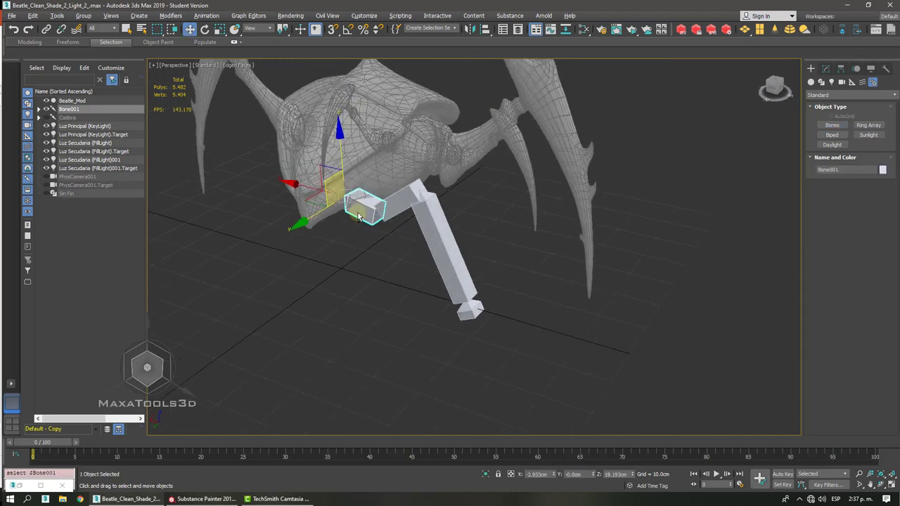
scroll(358, 216, "up", 10)
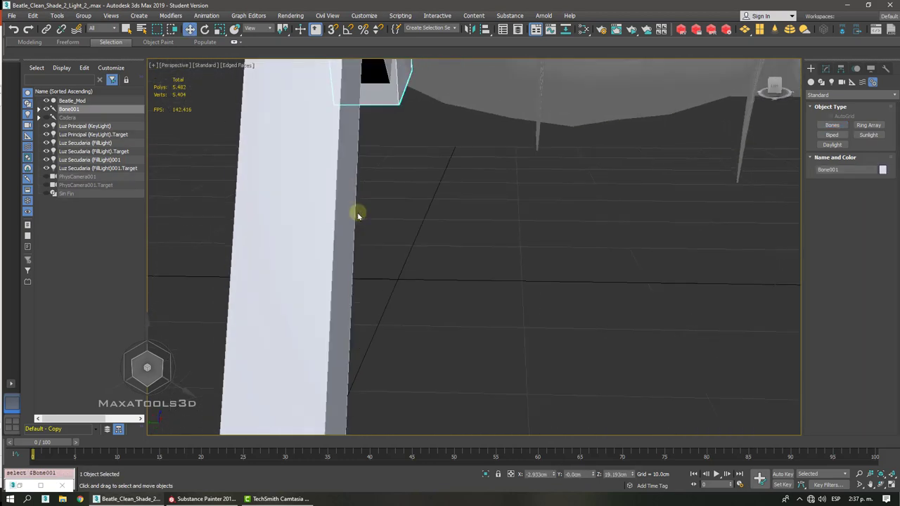
scroll(357, 216, "down", 10)
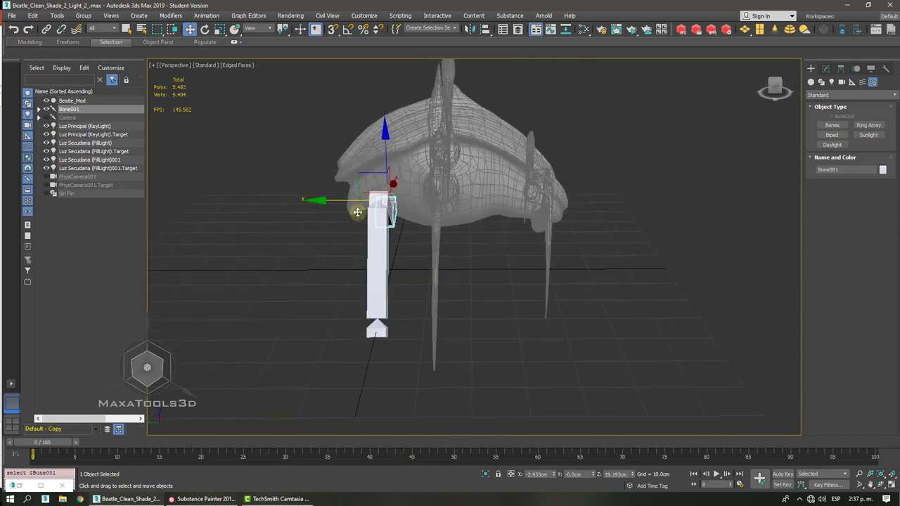
middle_click_drag(358, 216, 376, 257, "alt")
scroll(377, 261, "up", 3)
left_click(381, 267)
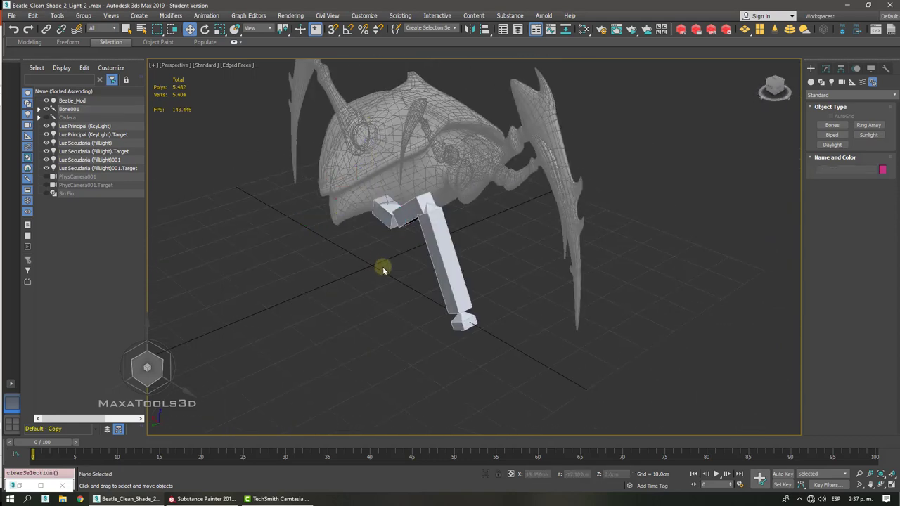
scroll(382, 267, "up", 10)
scroll(383, 270, "down", 15)
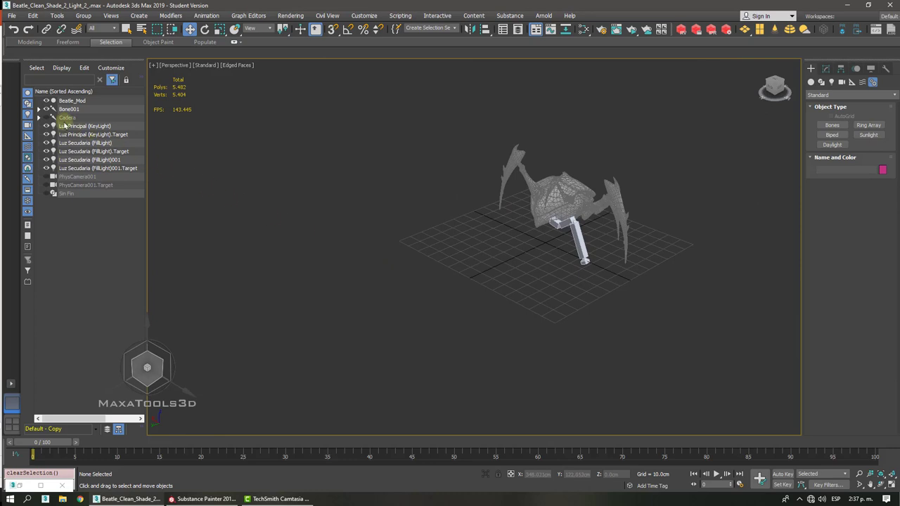
- Expand the Bone001 hierarchy in the scene list and select the whole leg chain from Bone001 through Bone004
left_click(38, 110)
left_click(46, 118)
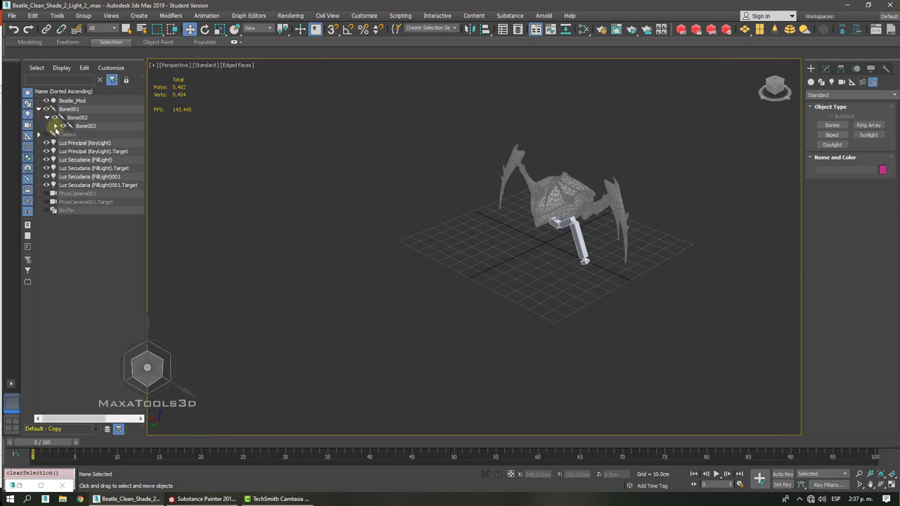
left_click(55, 127)
scroll(351, 221, "up", 10)
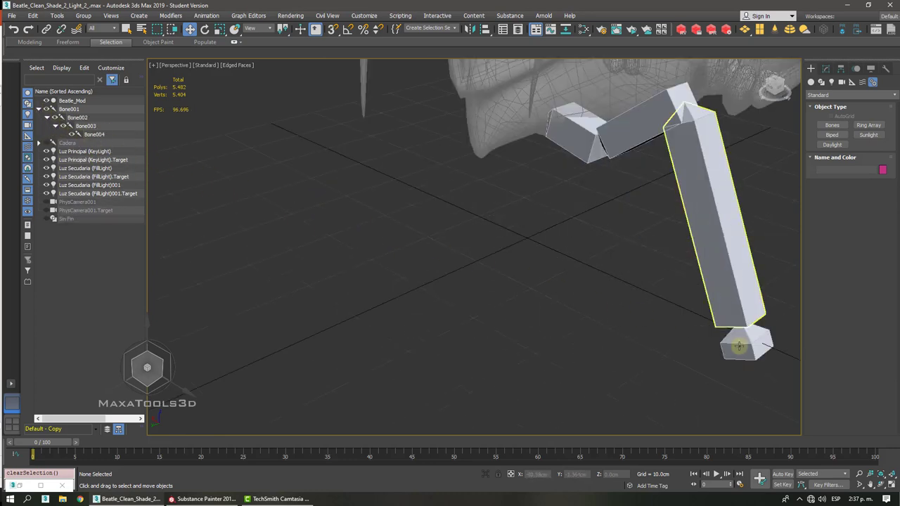
left_click(738, 346)
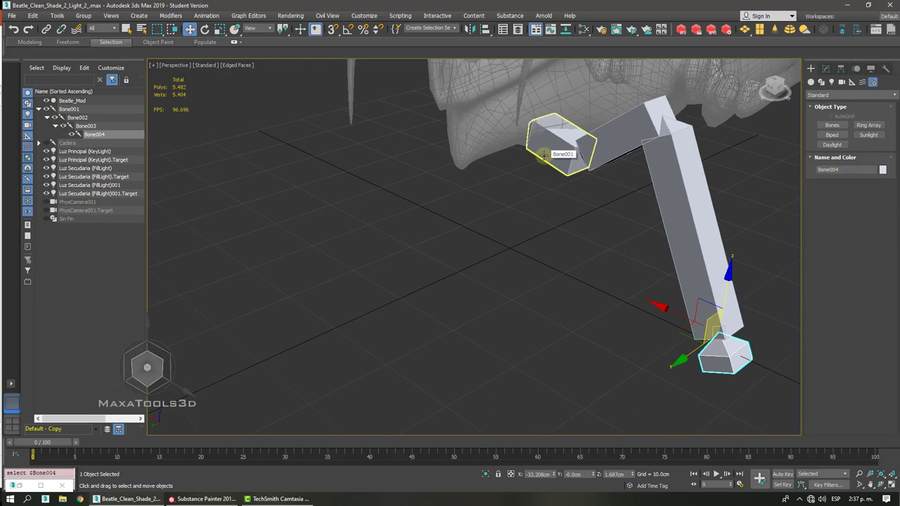
double_click(543, 156)
- In the top view, move the leg bone chain along the Y axis to align it with the beetle's front leg, and deselect it
middle_click_drag(543, 156, 526, 162, "alt")
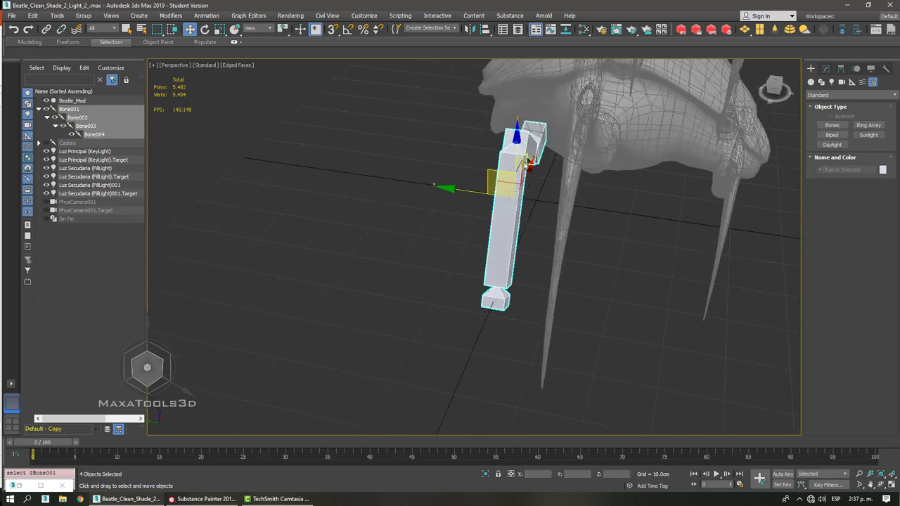
middle_click_drag(419, 191, 404, 200, "alt")
key("t")
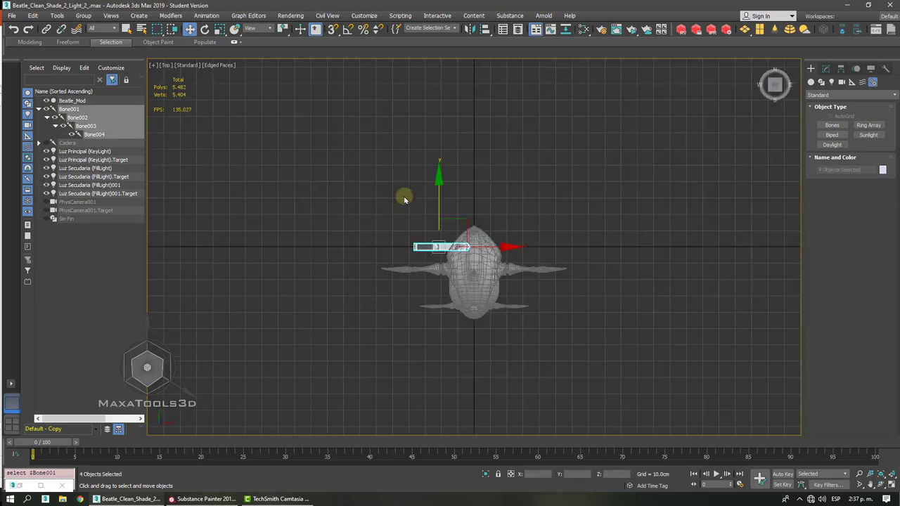
scroll(405, 175, "up", 3)
left_click_drag(414, 76, 430, 194)
key("z")
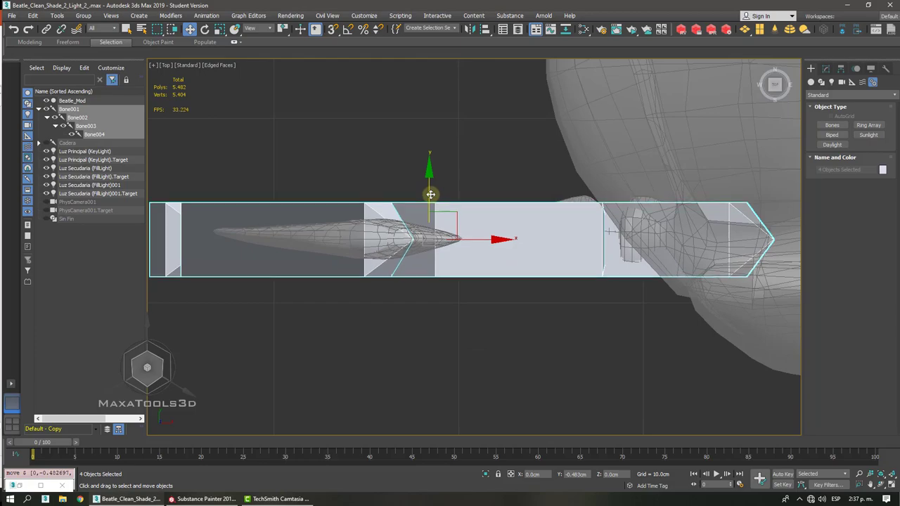
scroll(430, 194, "down", 3)
middle_click_drag(431, 194, 457, 170, "alt")
middle_click_drag(436, 230, 450, 285, "alt")
left_click(450, 287)
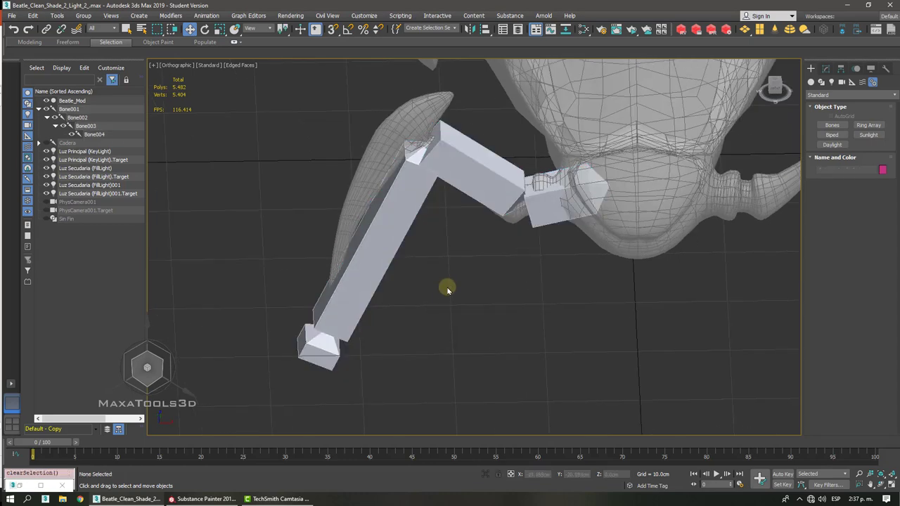
- Set the taper of Bone001, the base bone of the front leg, to 41.8%
left_click(541, 201)
scroll(542, 201, "up", 5)
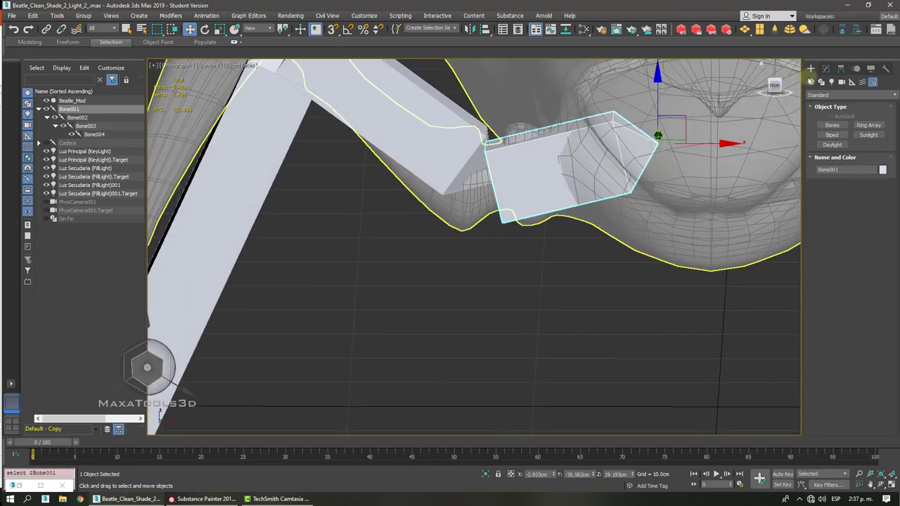
left_click(826, 69)
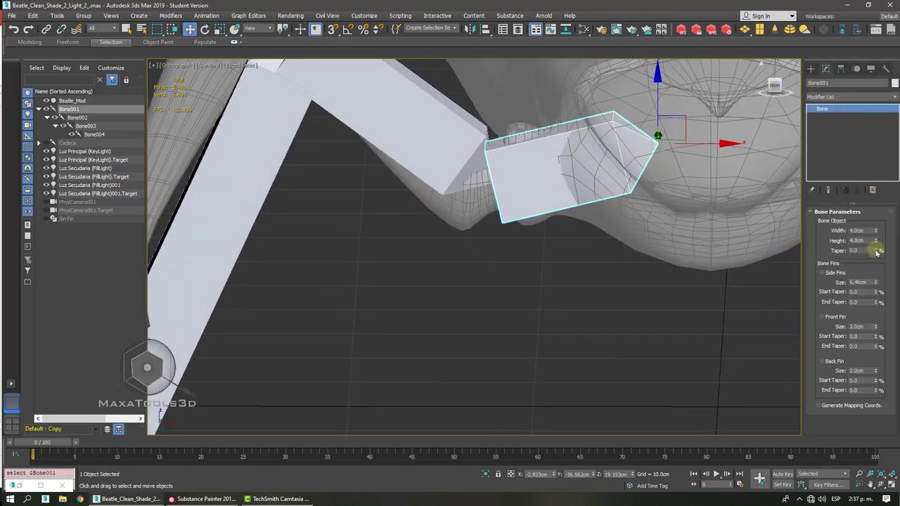
left_click_drag(877, 252, 877, 227)
- Increase Bone002's taper so it narrows toward the knee, and set Bone003's taper to 74.5%
left_click(413, 123)
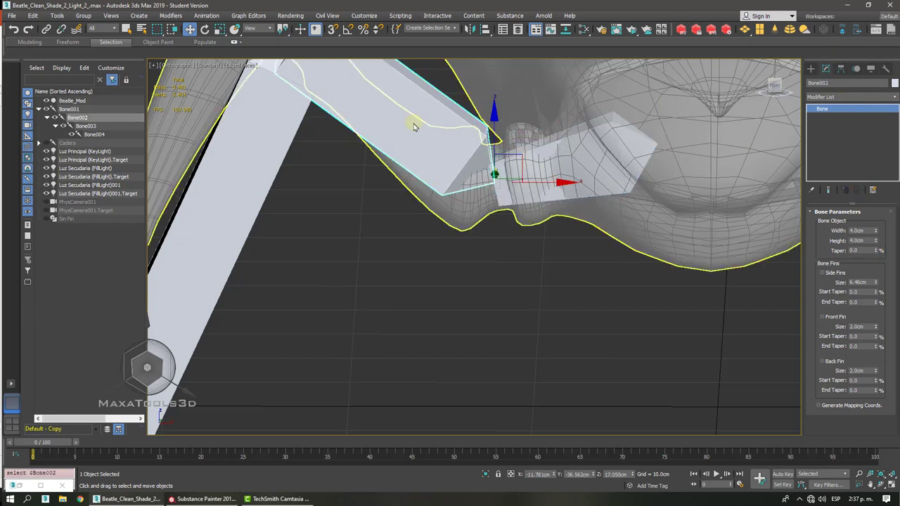
left_click_drag(877, 253, 877, 229)
middle_click_drag(562, 141, 643, 237)
scroll(377, 87, "down", 3)
left_click(366, 211)
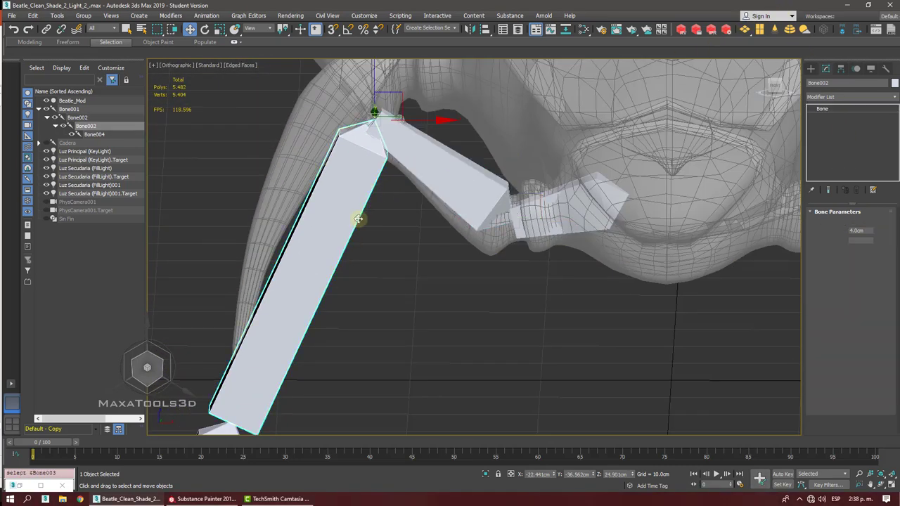
left_click_drag(877, 252, 485, 385)
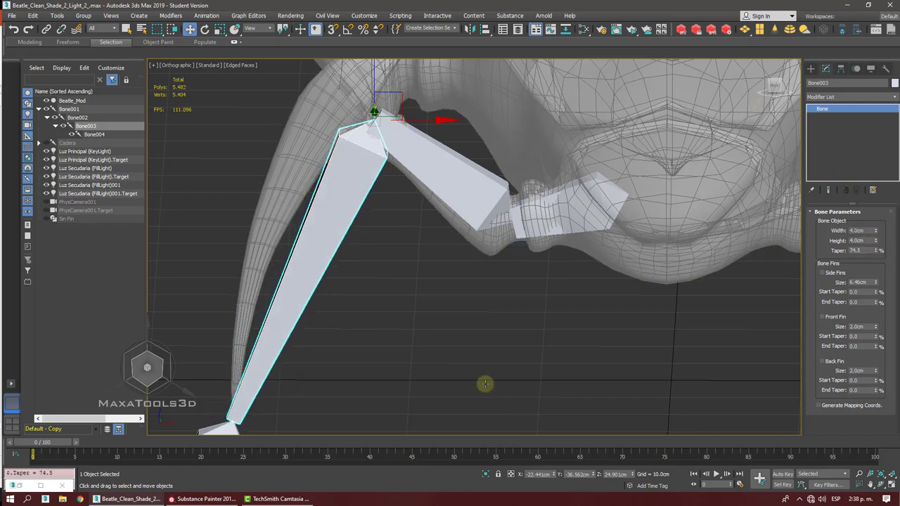
- Enable the front and back fins on Bone003 and set the back fin size to 4 cm
middle_click_drag(485, 383, 485, 387, "alt")
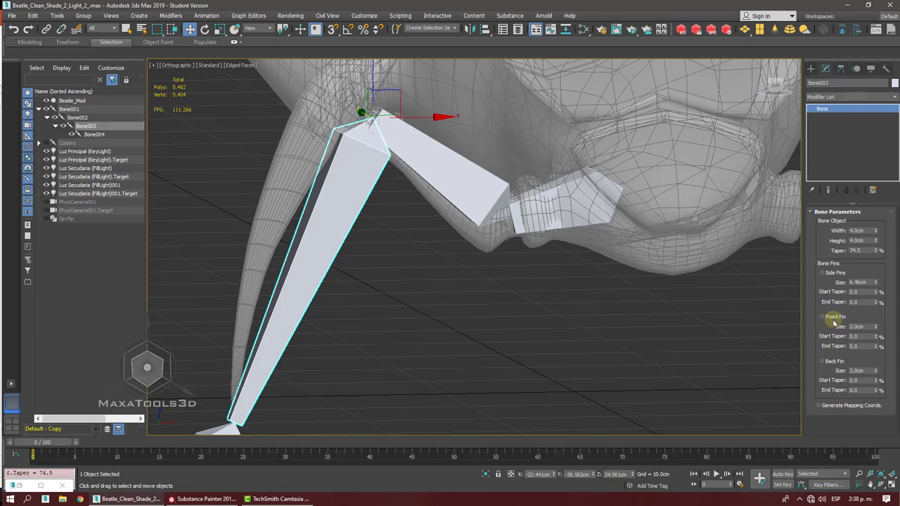
left_click(821, 317)
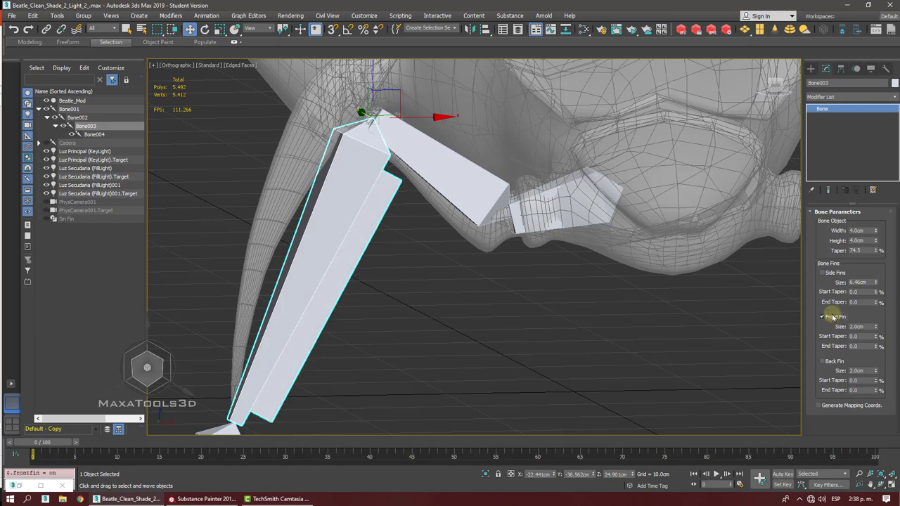
left_click(821, 361)
key("z")
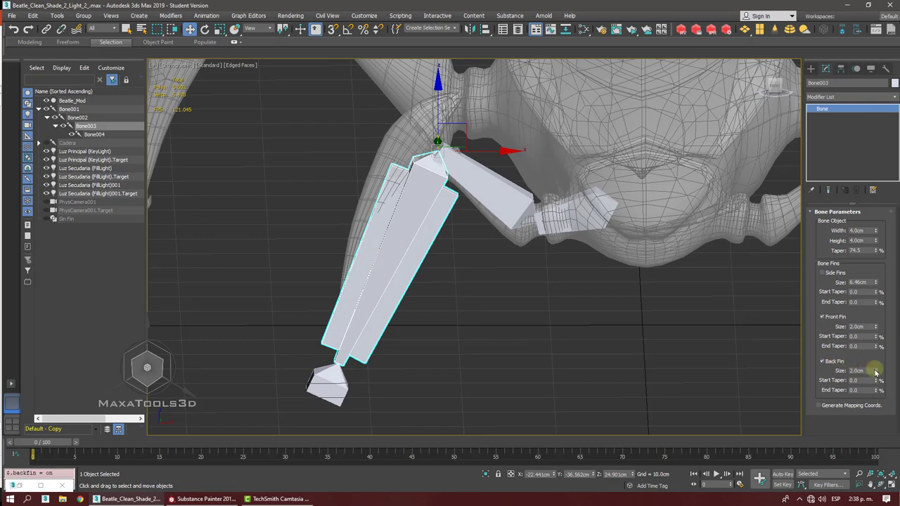
left_click_drag(876, 370, 803, 371)
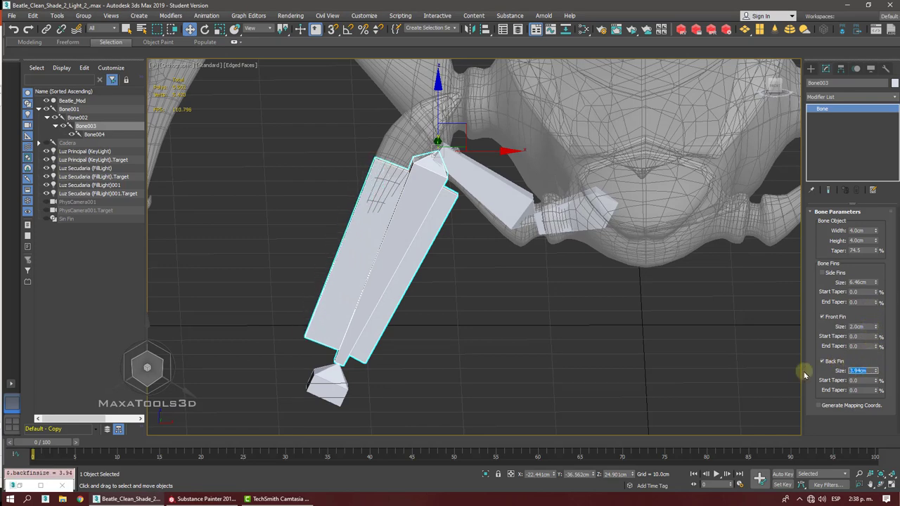
type("4")
key("Return")
- Set the start taper of both Bone003 fins to -40% and the front fin size to 4 cm
left_click_drag(875, 383, 836, 67)
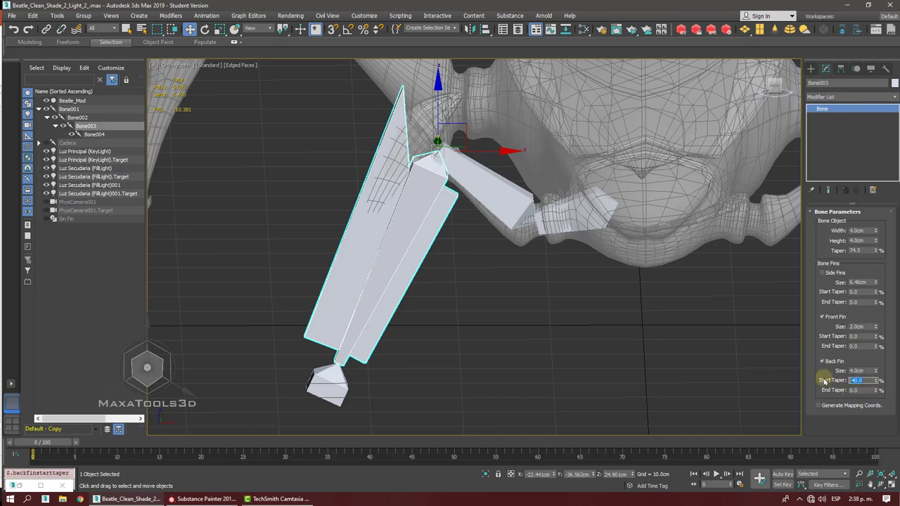
left_click(866, 336)
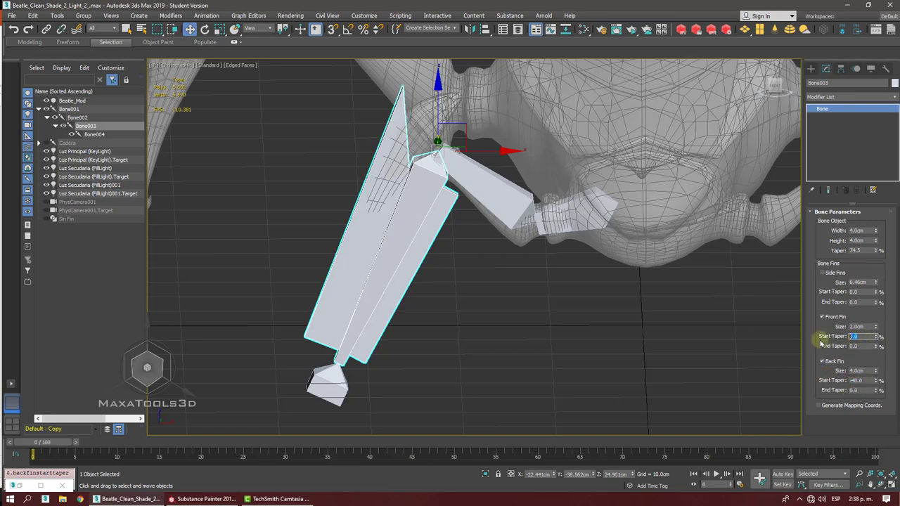
type("-40.0")
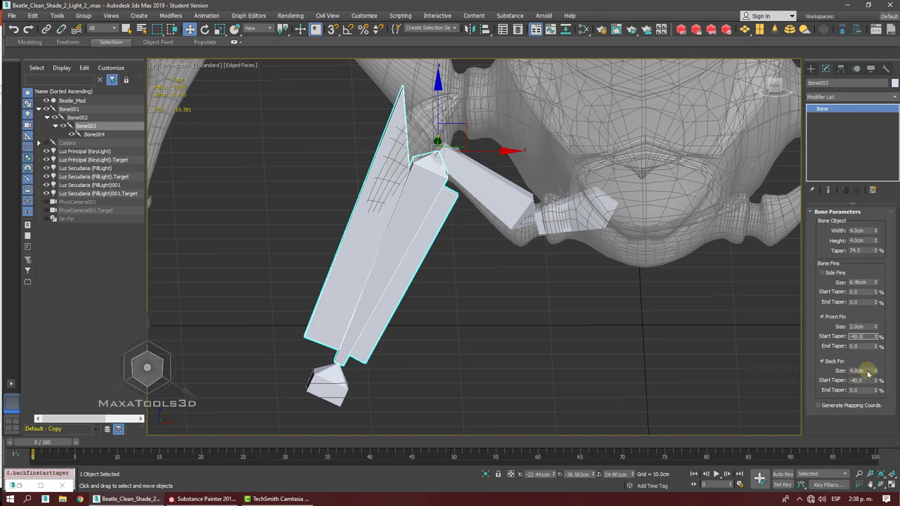
left_click(866, 370)
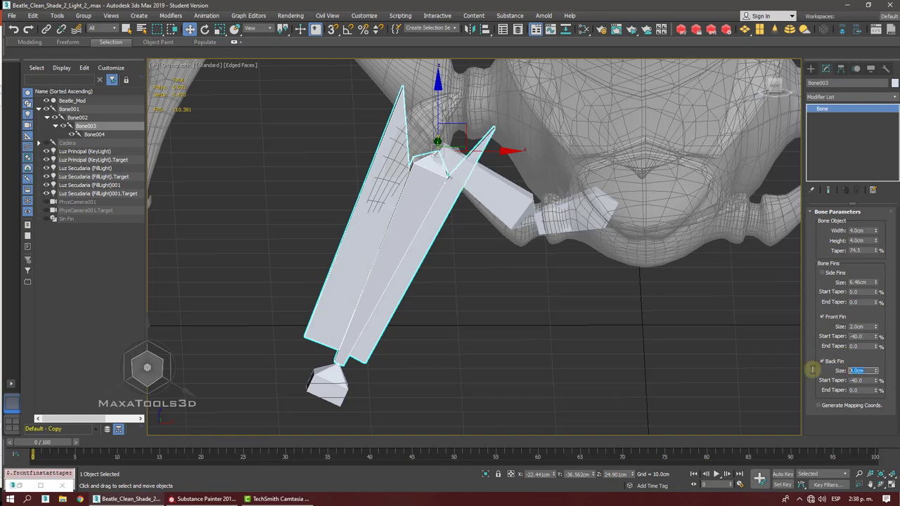
left_click(868, 326)
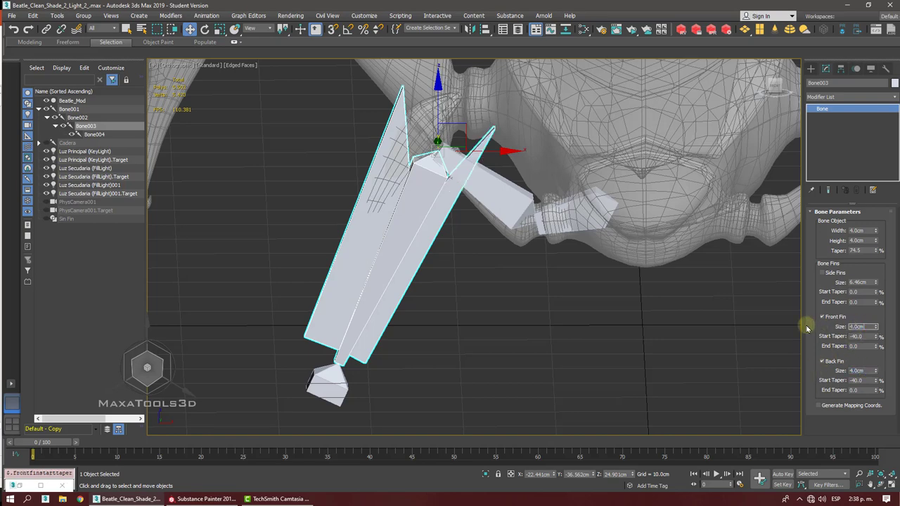
key("Return")
middle_click_drag(605, 265, 472, 207)
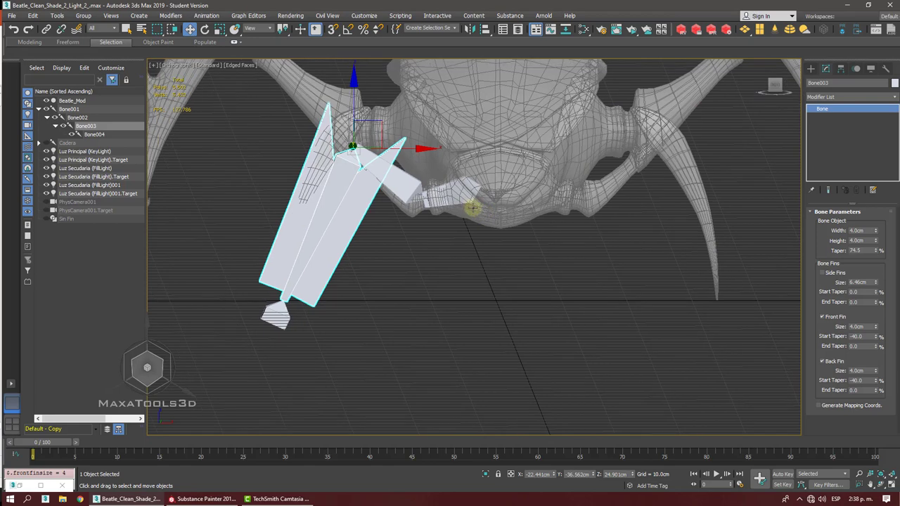
- Compare Bone003's shape with the front fin and the back fin switched off in turn
left_click(822, 317)
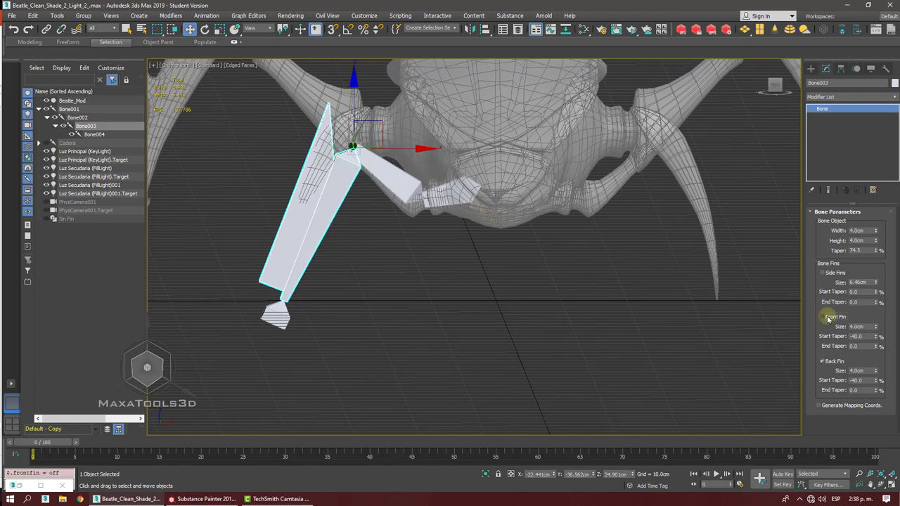
left_click(822, 317)
left_click(824, 361)
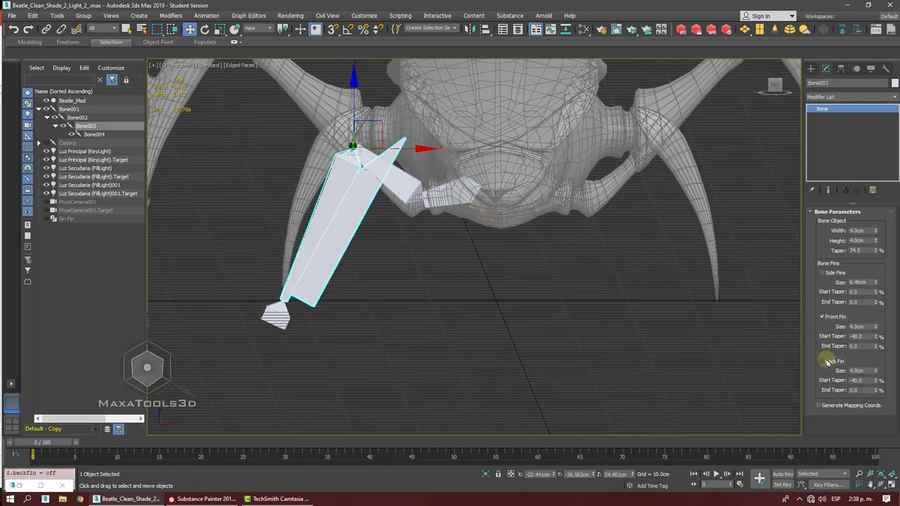
left_click(822, 317)
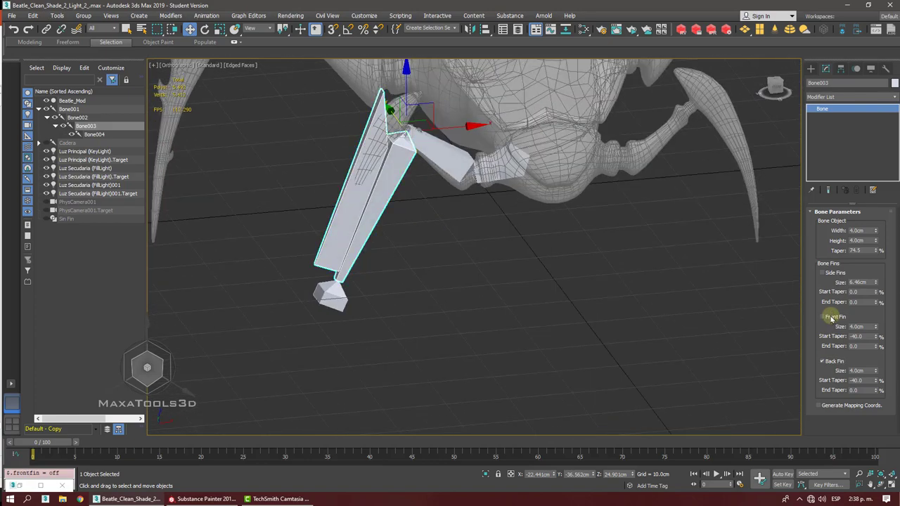
left_click(830, 317)
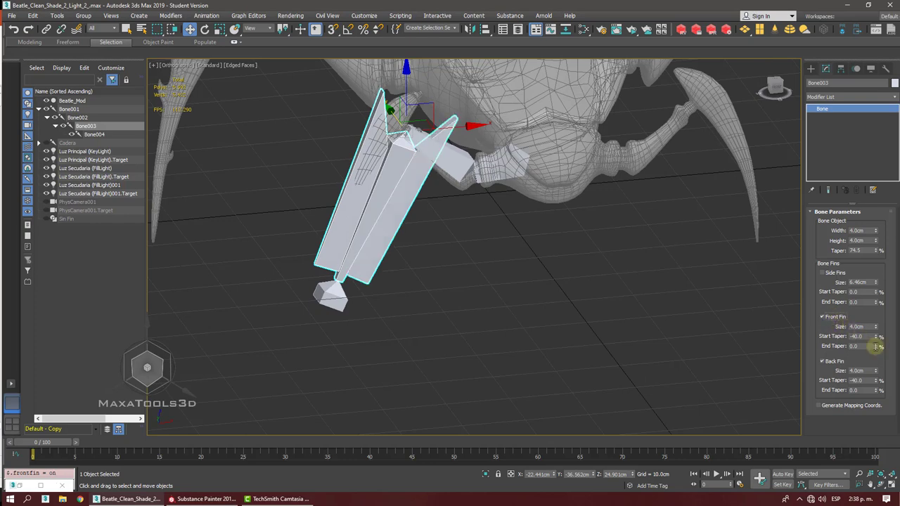
- Set the end taper of both the front and back fins on Bone003 to 15%
left_click_drag(877, 348, 838, 282)
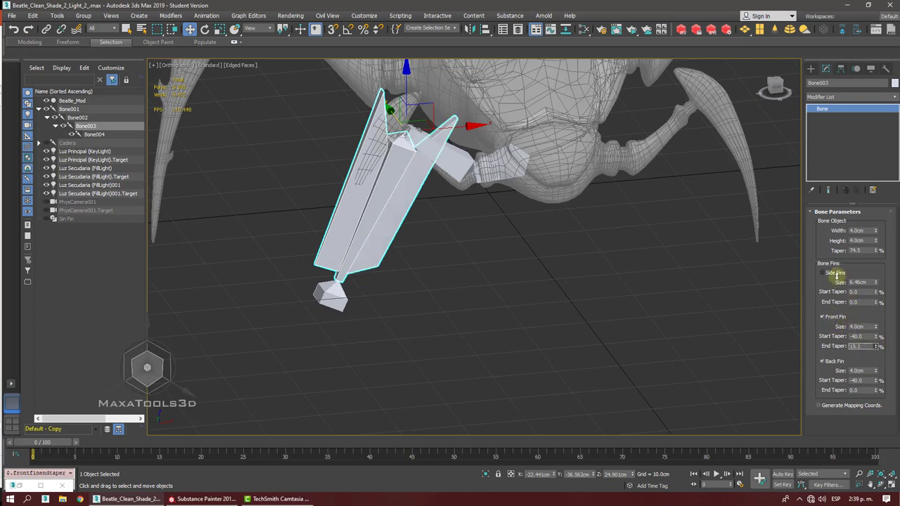
left_click_drag(864, 346, 815, 341)
type("15")
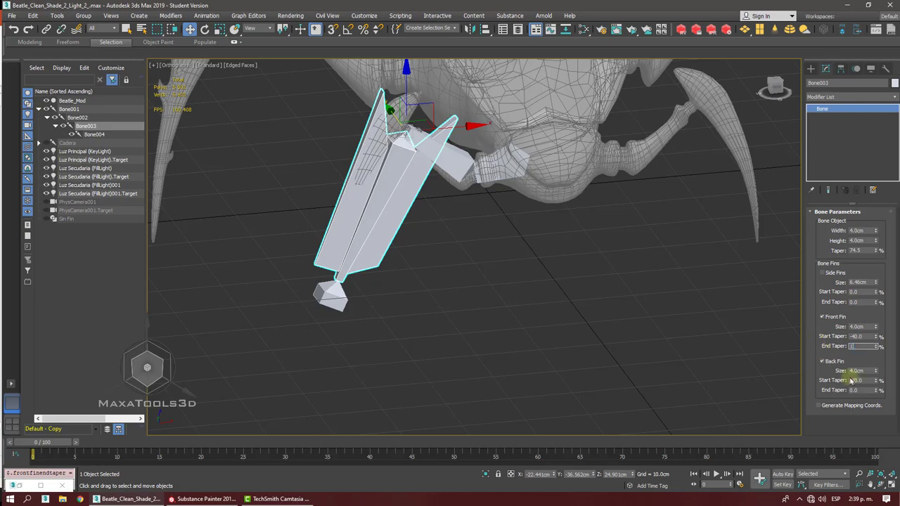
key("Return")
left_click_drag(862, 391, 808, 390)
type("15.0")
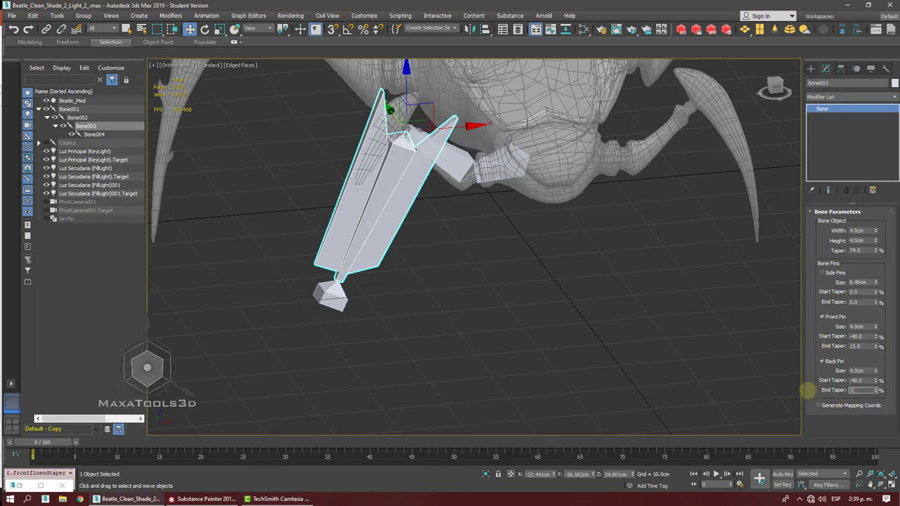
type("5")
key("Return")
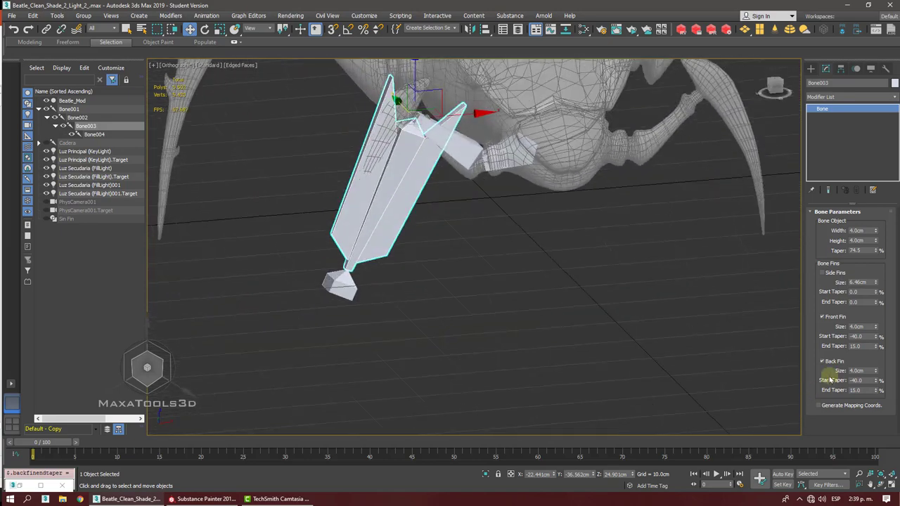
- Undo the last front fin end taper adjustment on Bone003 and turn off its front fin
left_click_drag(875, 346, 861, 336)
key("ctrl+z")
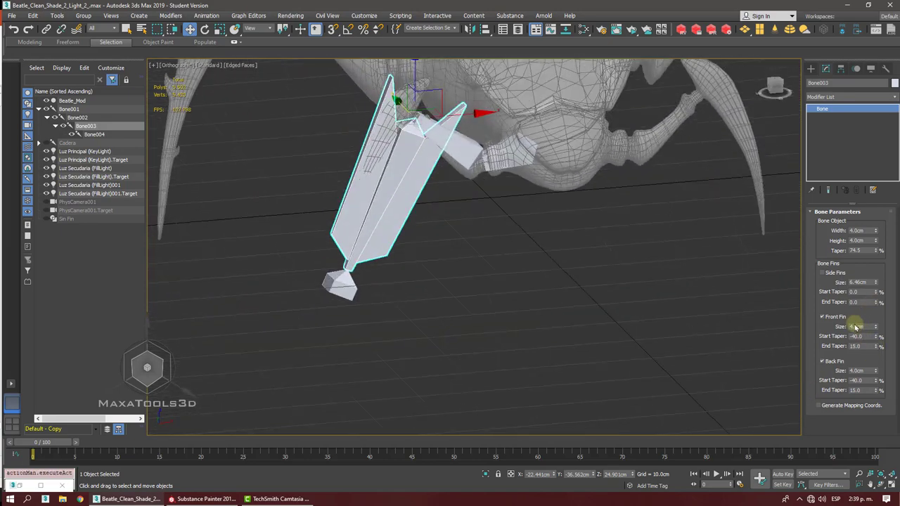
left_click(835, 317)
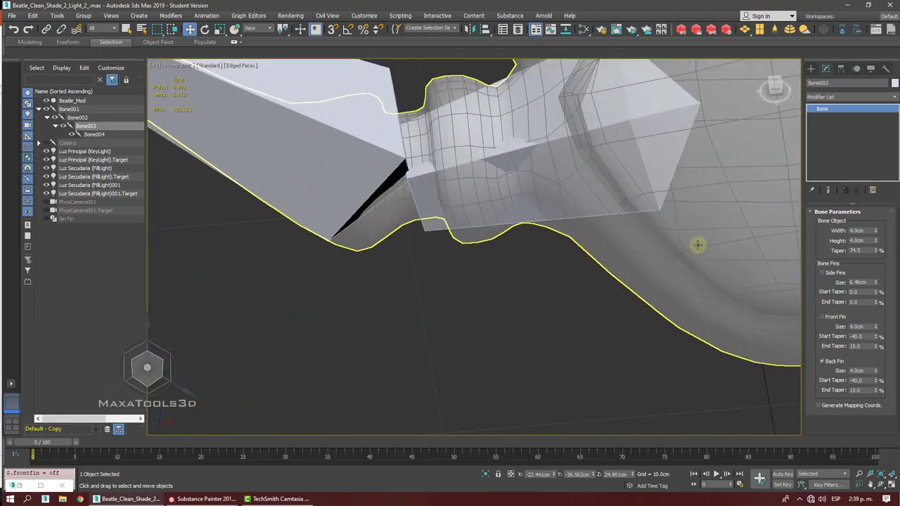
- Enable the front fin and side fins on Bone001 and reduce the side fin size to about 1.6 cm
left_click(520, 153)
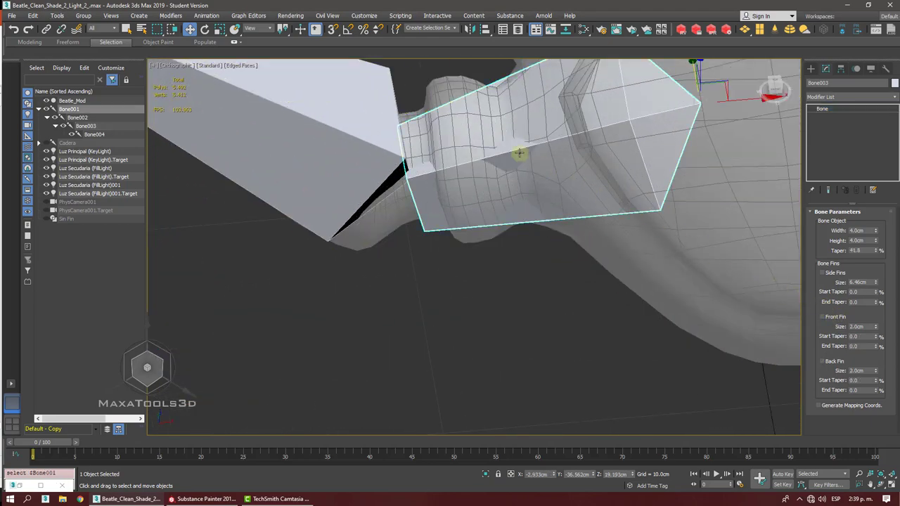
left_click(837, 316)
left_click(835, 273)
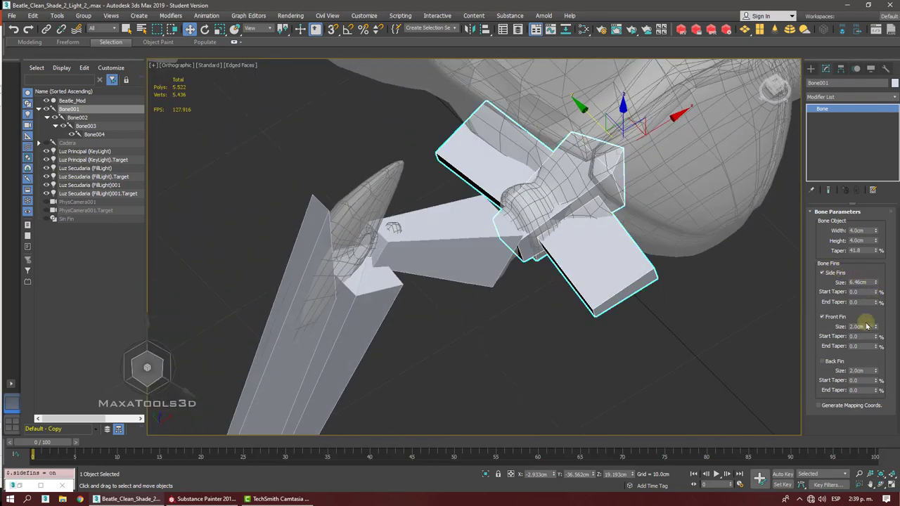
mouse_move(875, 283)
left_mouse_down()
mouse_move(869, 321)
mouse_move(861, 282)
left_mouse_up()
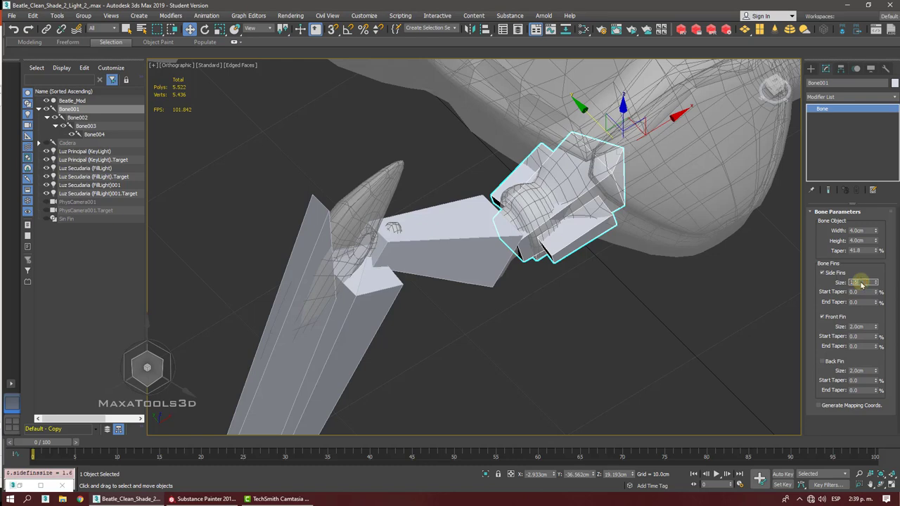
- Set the front fin size on Bone001 to 1.5 cm and enable its back fin at 1.5 cm
left_click(866, 328)
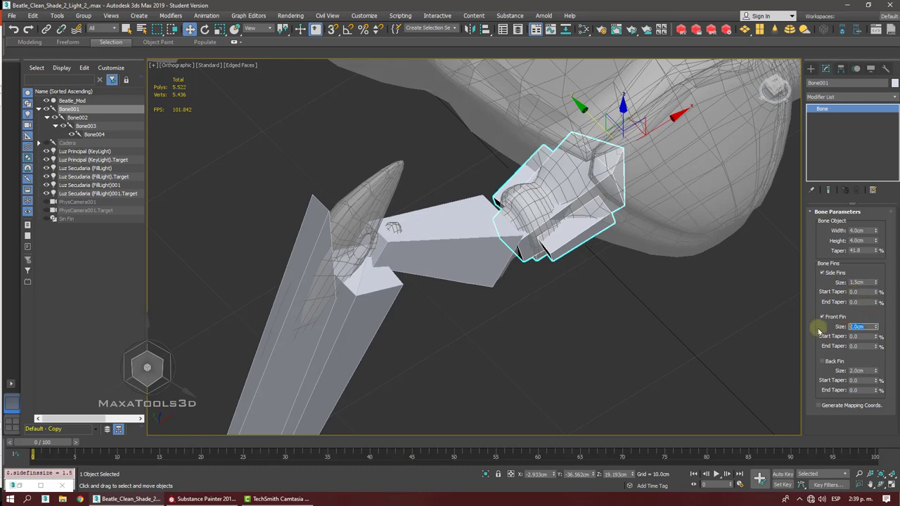
left_click(835, 363)
left_click_drag(868, 371, 800, 369)
type("1.5")
middle_click_drag(802, 376, 527, 201)
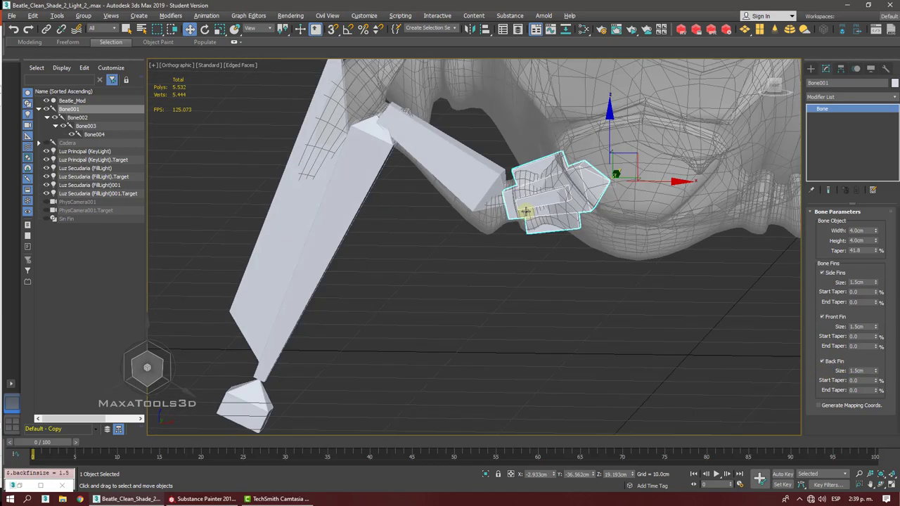
- Enable the front fin on Bone002 and set its size to 1.5 cm
left_click(466, 176)
middle_click_drag(466, 176, 478, 185, "alt")
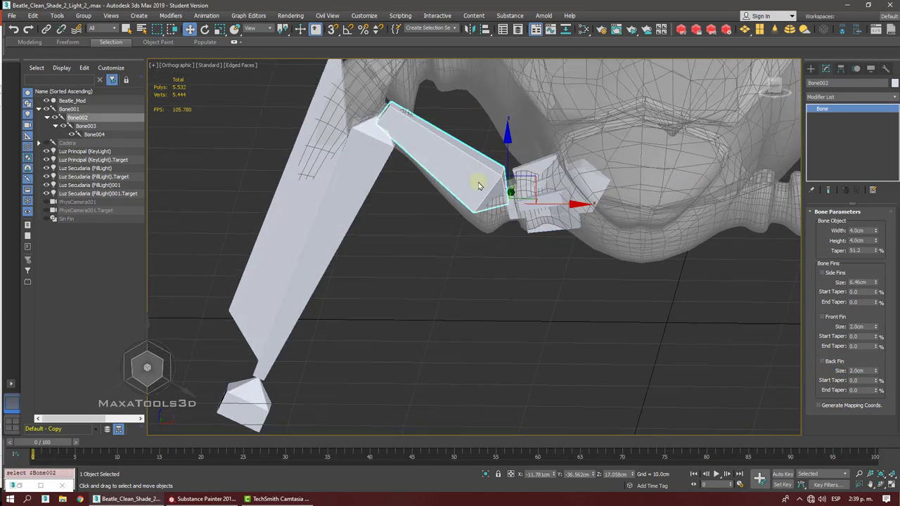
left_click(823, 317)
left_click(863, 326)
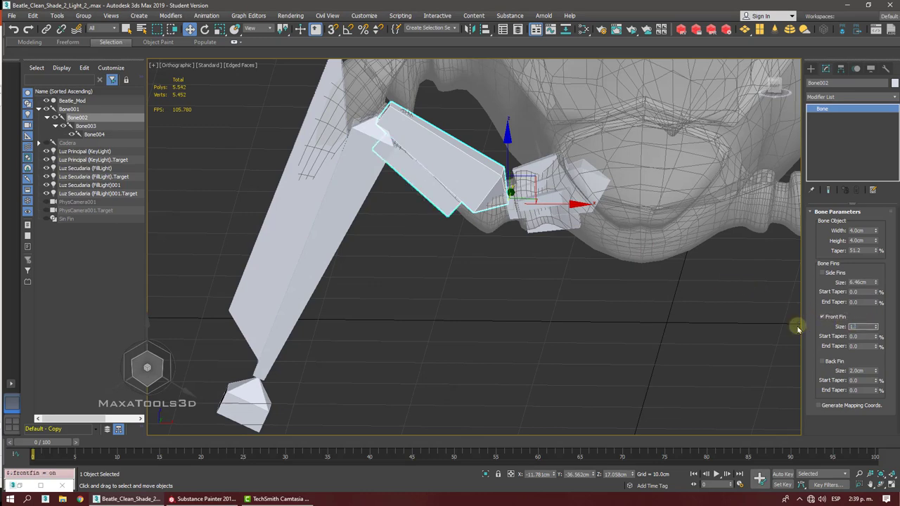
type("1.5")
key("Tab")
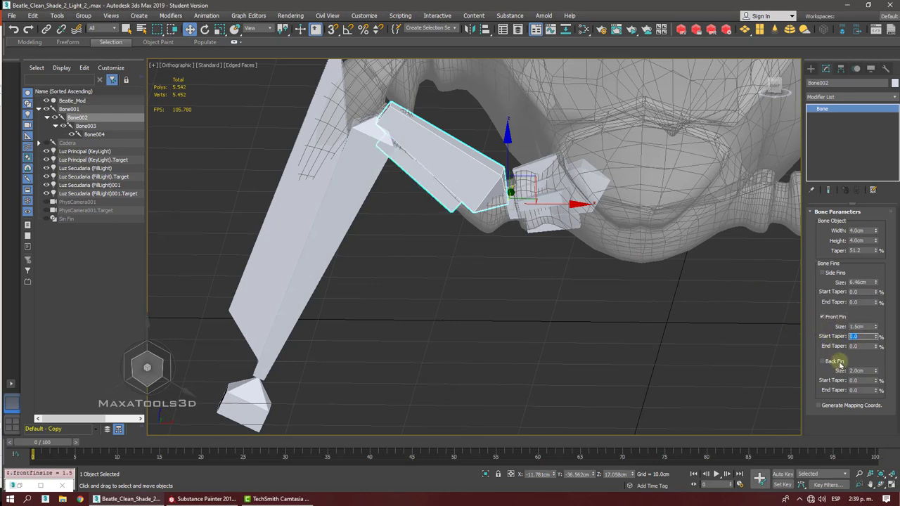
- Enable the back fin on Bone002 and set its size to 1.5 cm
left_click(839, 362)
left_click(862, 371)
type("1")
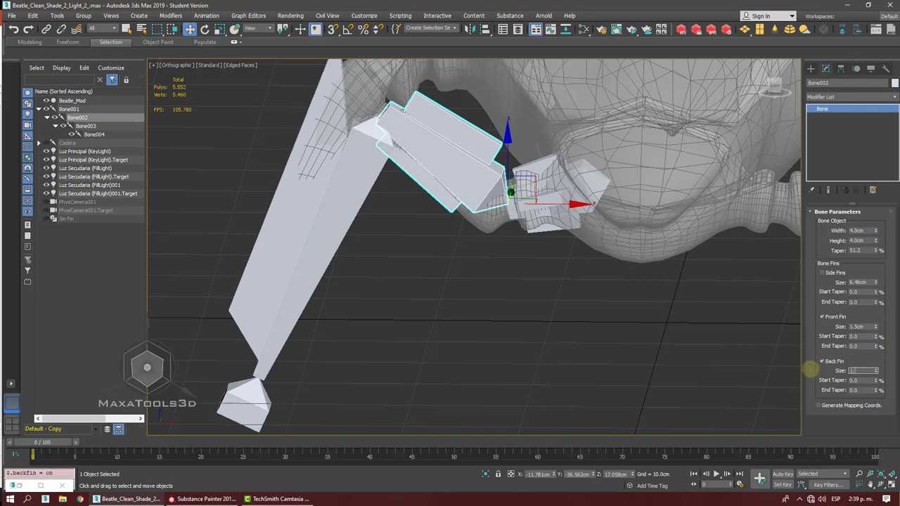
type(".5")
key("Return")
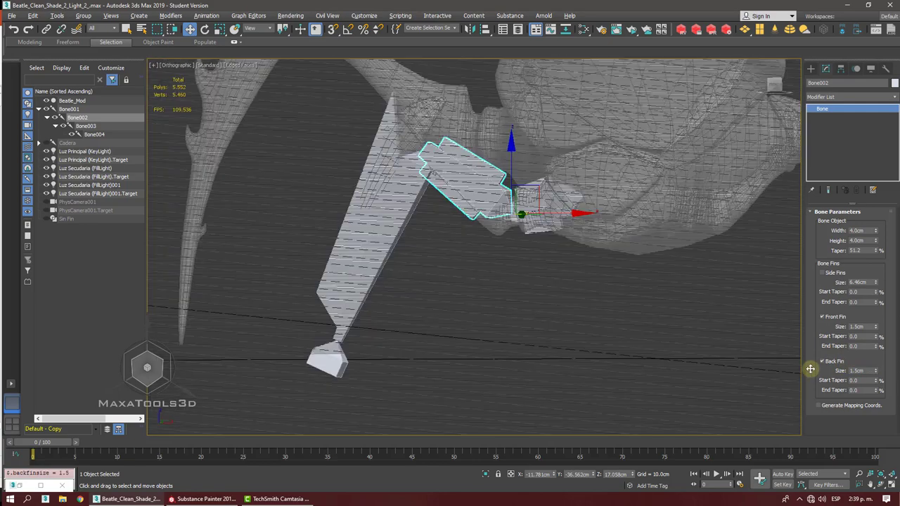
- Reduce both the front and back fin sizes on Bone002 to 1 cm
left_click(858, 326)
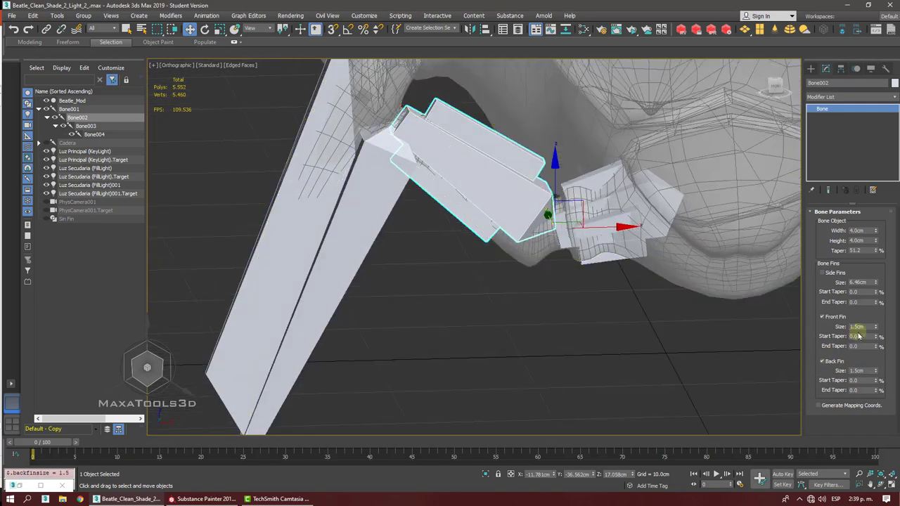
type("1")
key("Return")
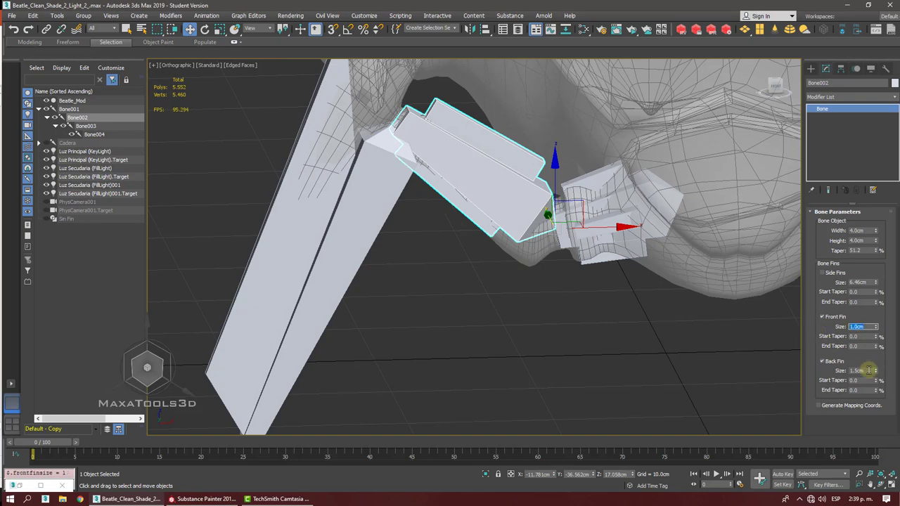
left_click(865, 371)
type("1")
key("Return")
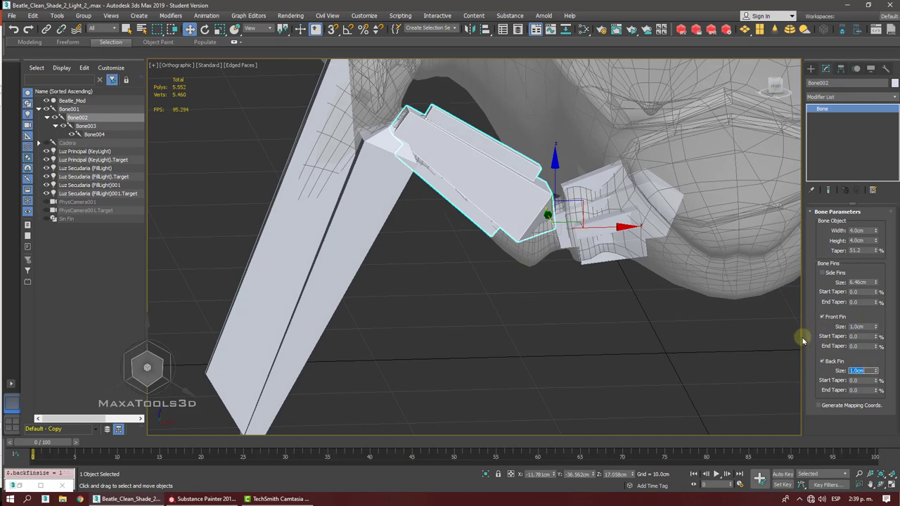
- Enable the side fins on Bone002 and set their size to 1 cm
left_click(822, 272)
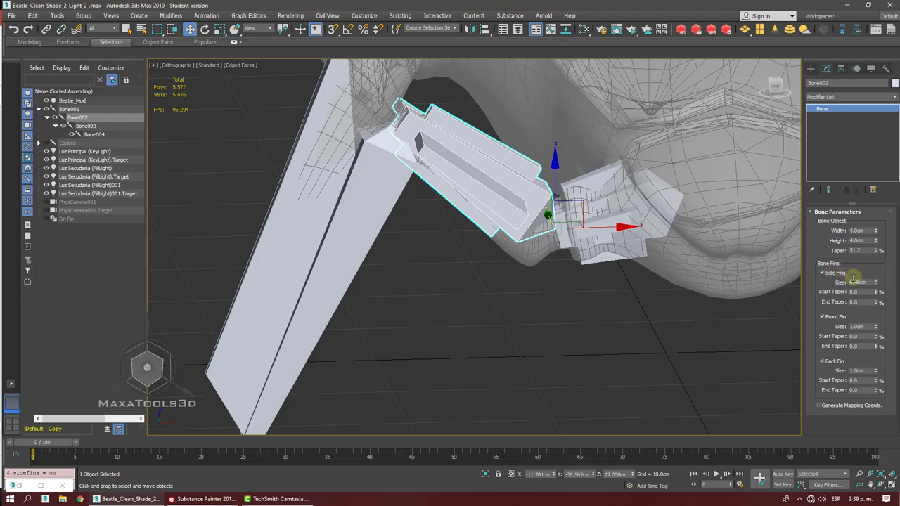
left_click_drag(869, 282, 769, 285)
type("1")
key("Return")
- Inspect how the finned leg bones fit the beetle mesh from several angles
key("shift+z")
key("shift+z")
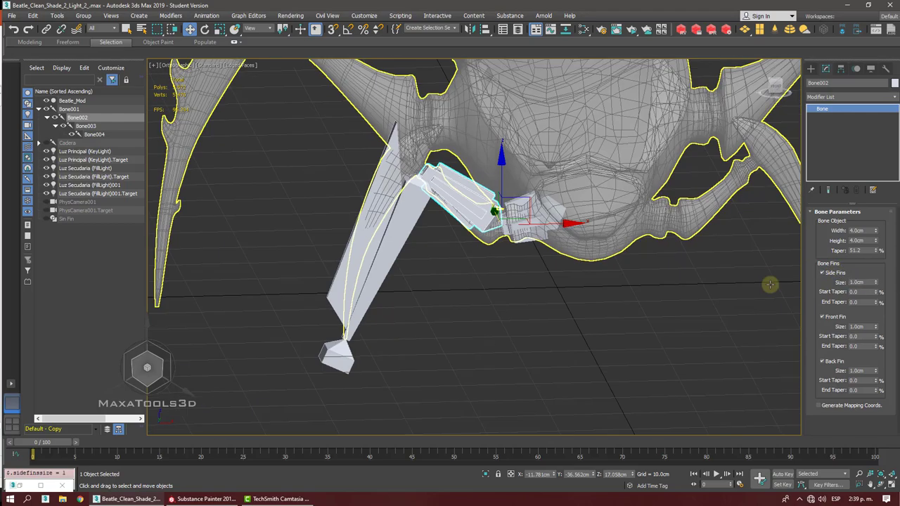
key("shift+z")
key("shift+z")
key("shift+z")
key("shift+z")
key("shift+z")
key("shift+z")
key("shift+z")
key("shift+z")
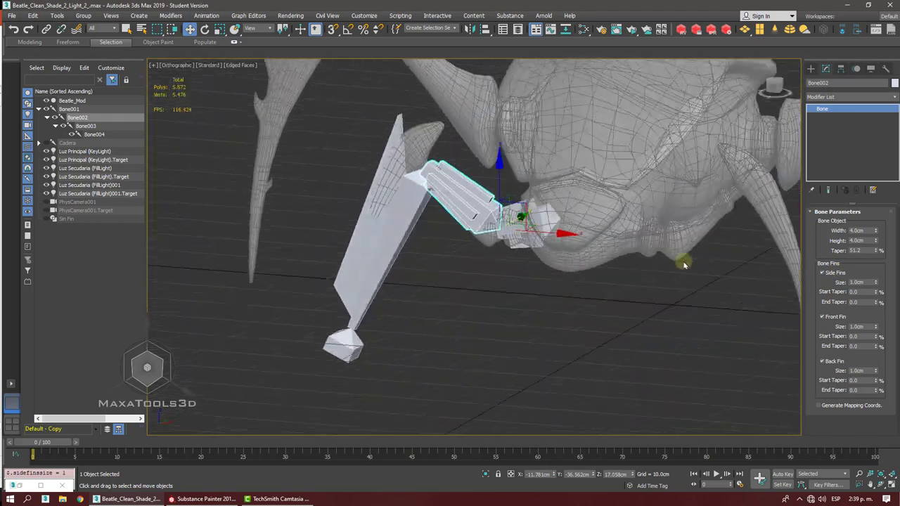
scroll(459, 202, "up", 2)
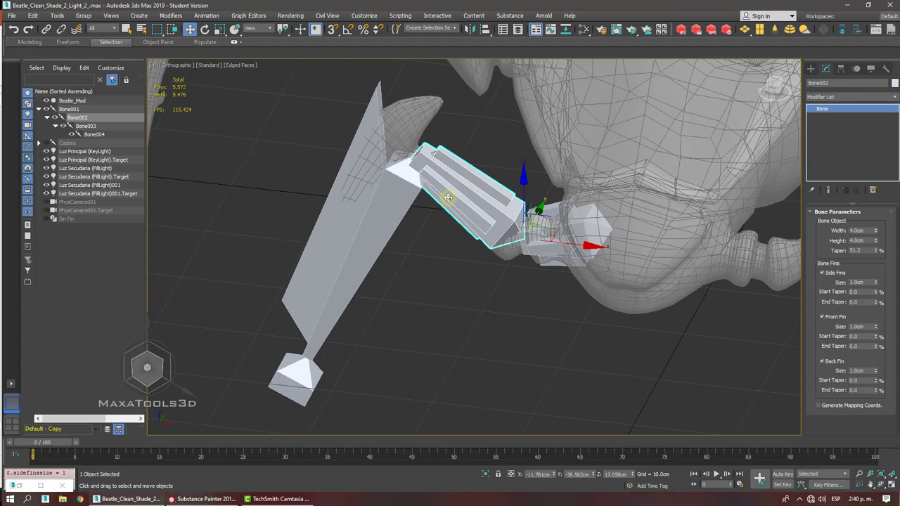
middle_click_drag(451, 201, 448, 197)
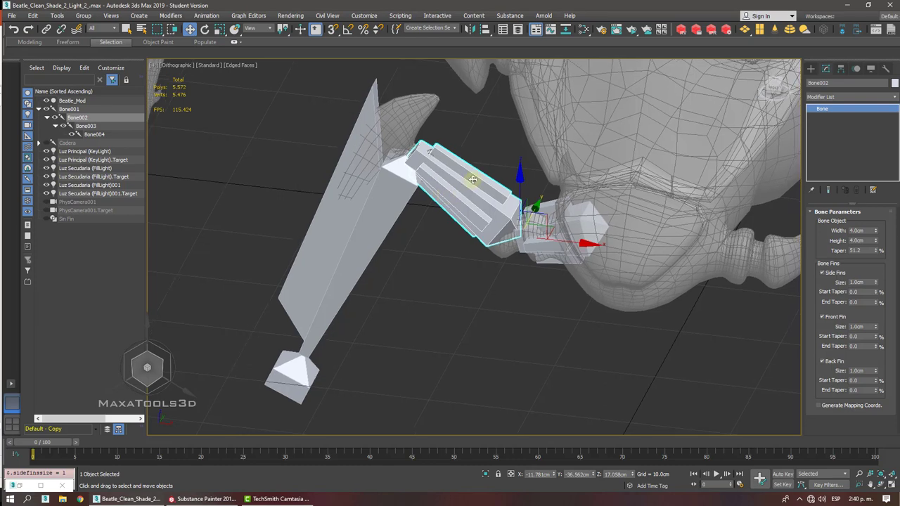
- Hide the geometry category and turn off the side, front and back fins on Bone001
key("shift+g")
left_click(593, 291)
left_click(556, 233)
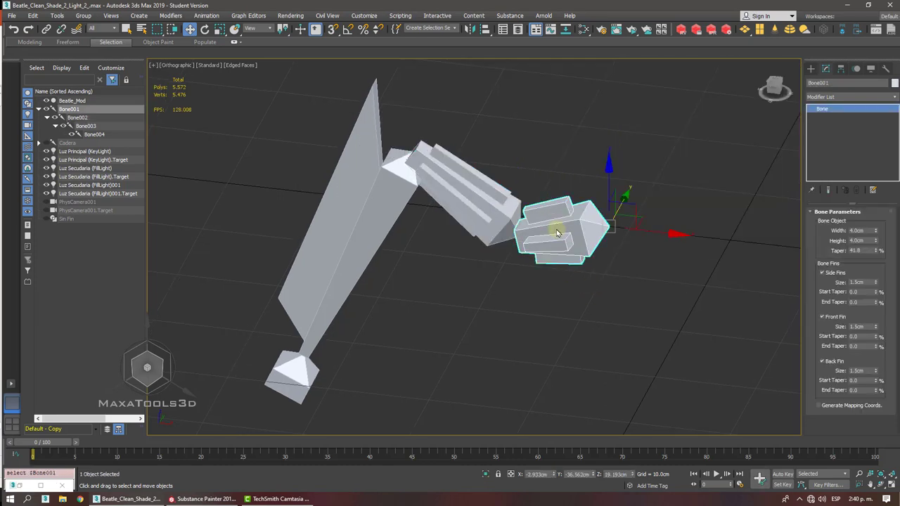
left_click(822, 272)
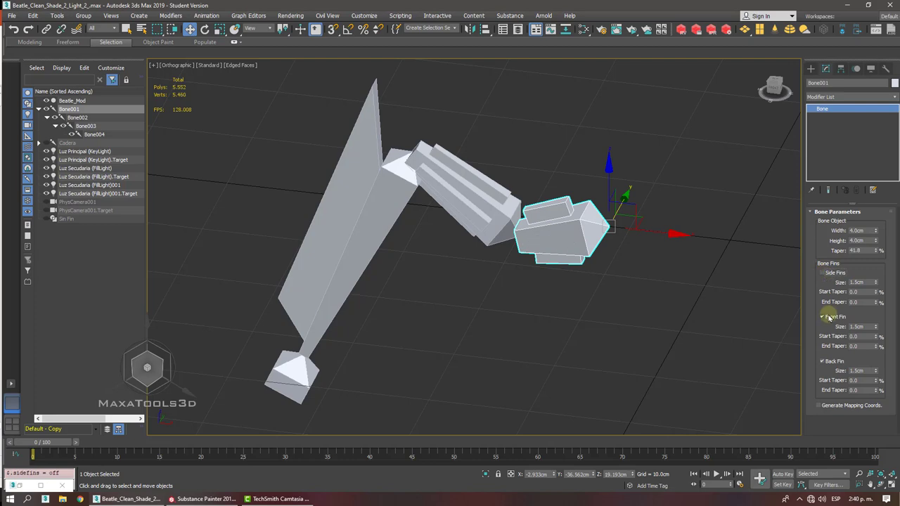
left_click(822, 316)
left_click(821, 360)
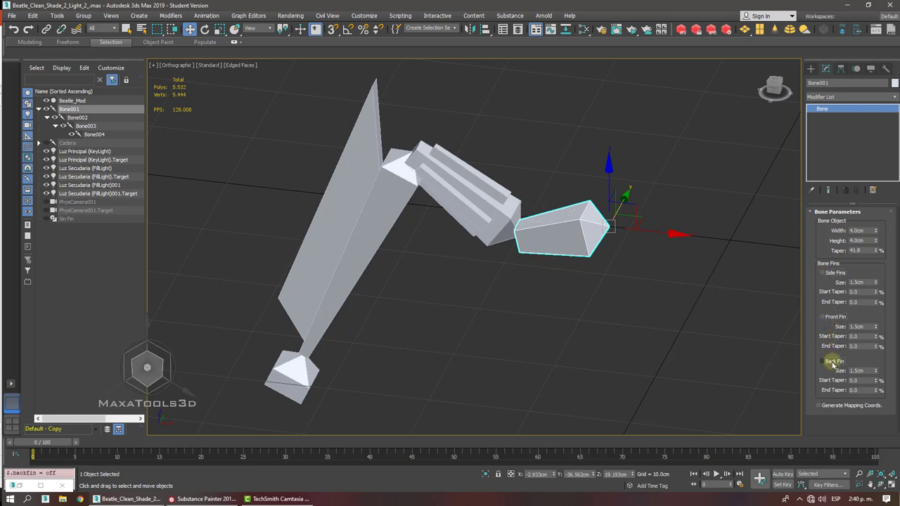
- Add an Edit Poly modifier to Bone001 and enter its Vertex level
left_click(833, 97)
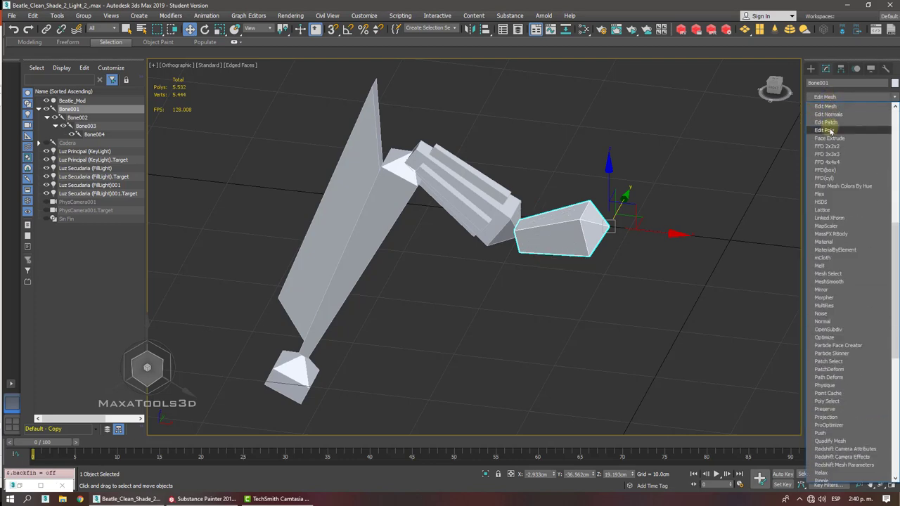
left_click(827, 125)
left_click(820, 108)
left_click(837, 116)
- Try to enlarge the narrow end of Bone001 by moving its upper and lower vertices apart vertically
middle_click_drag(667, 182, 506, 201, "alt")
left_click_drag(514, 220, 529, 242)
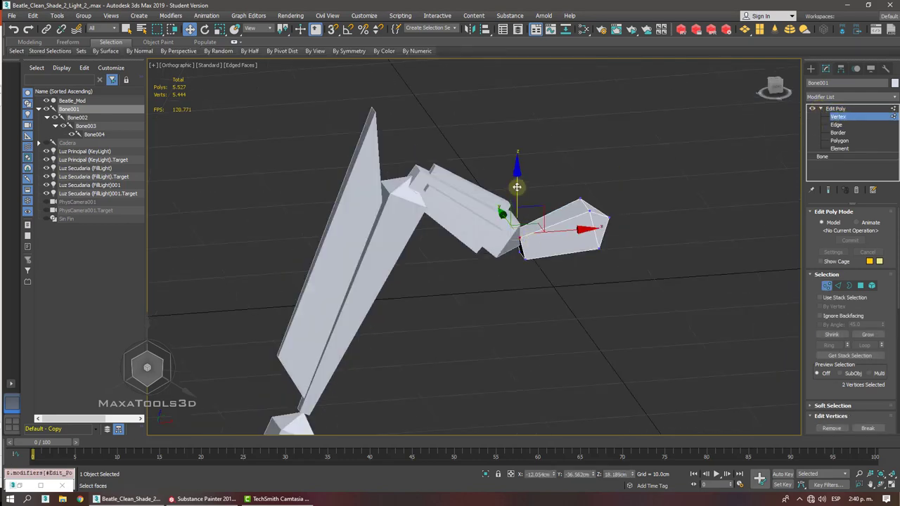
left_click_drag(517, 187, 514, 171)
middle_click_drag(515, 215, 514, 179, "alt")
left_click_drag(507, 244, 553, 288)
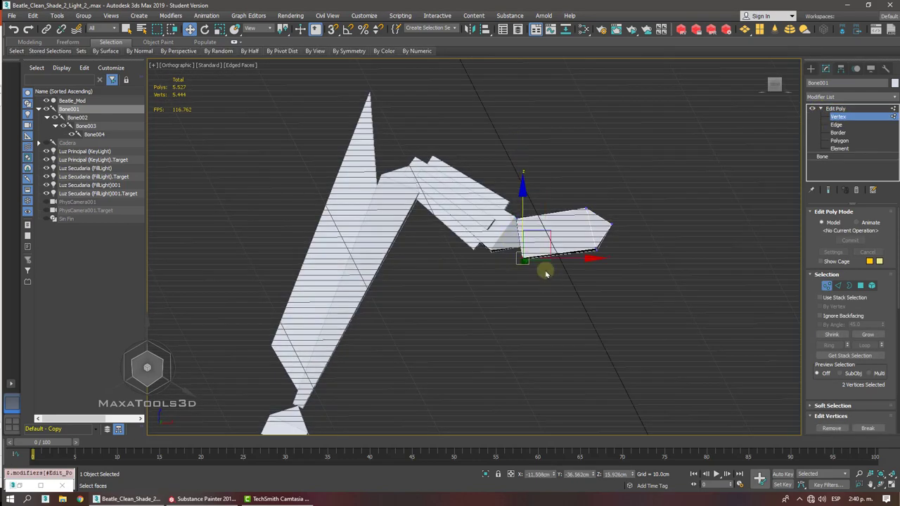
middle_click_drag(527, 227, 563, 237, "alt")
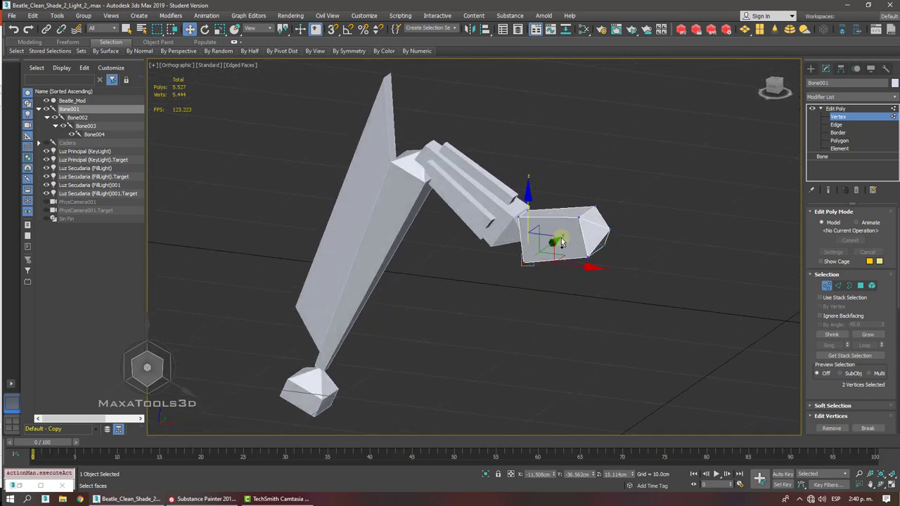
left_click_drag(560, 238, 562, 242)
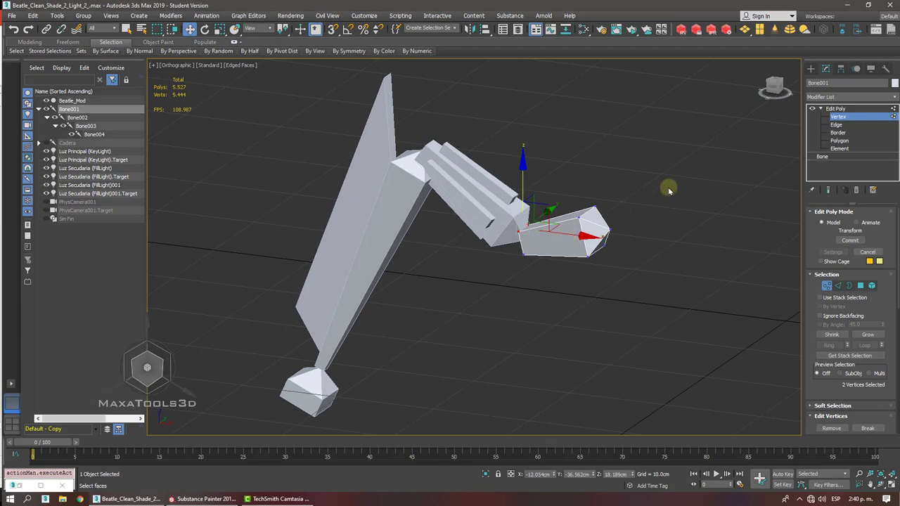
- Exit vertex editing and delete the Edit Poly modifier from Bone001
left_click(835, 109)
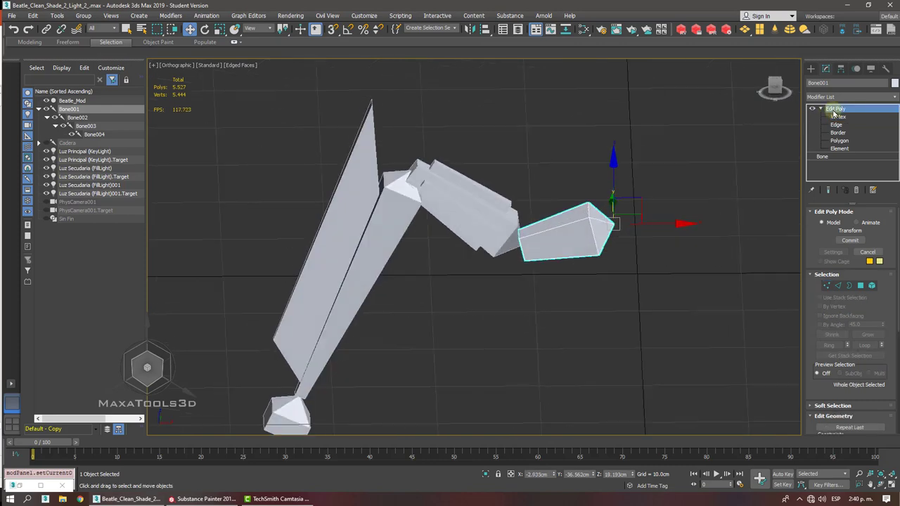
left_click(855, 190)
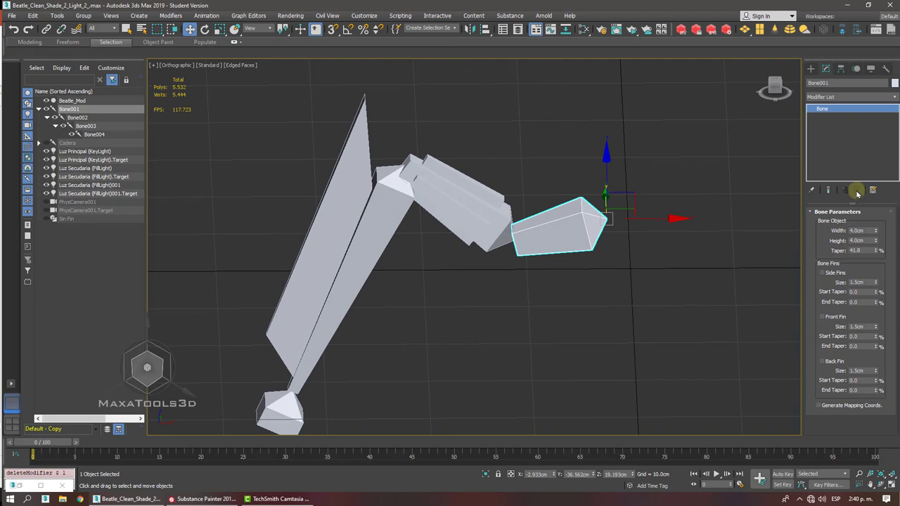
middle_click_drag(366, 274, 330, 253, "alt")
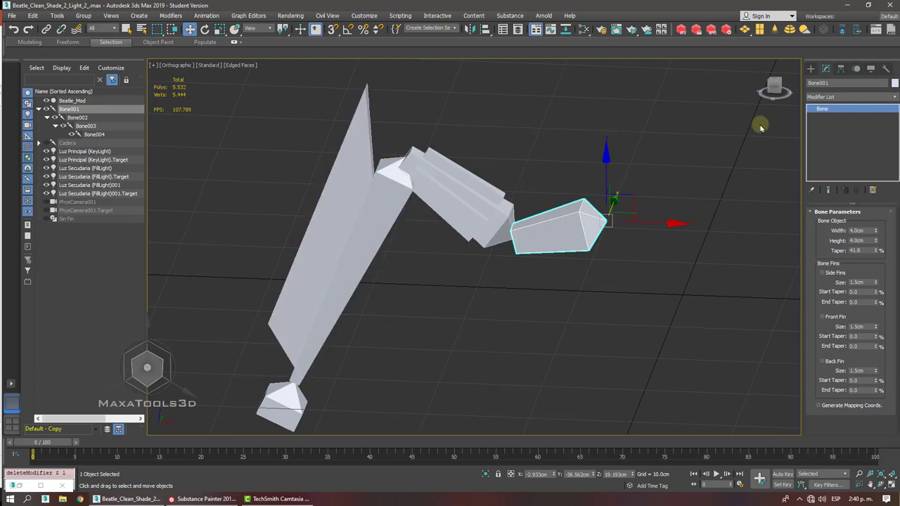
- Unhide the geometry category so the beetle mesh is displayed with the bones
left_click(871, 68)
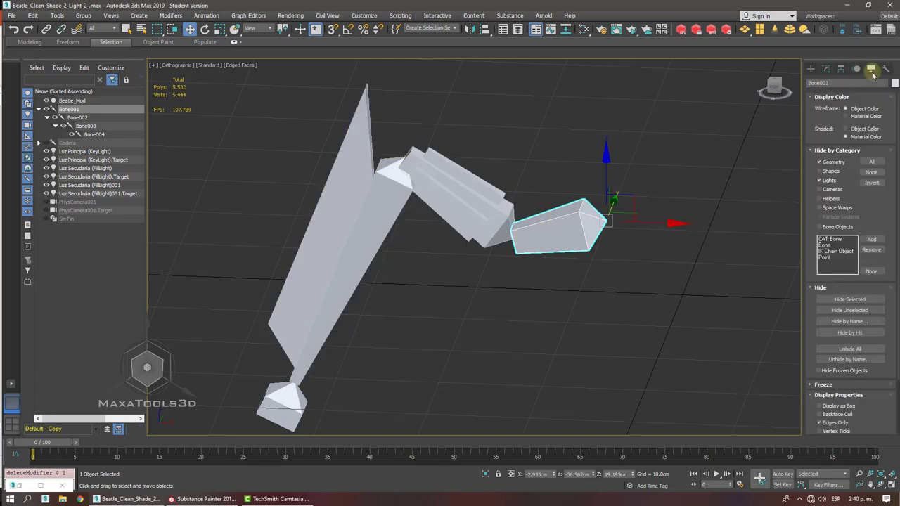
left_click(827, 162)
middle_click_drag(502, 204, 459, 198)
scroll(459, 204, "down", 4)
scroll(460, 201, "up", 2)
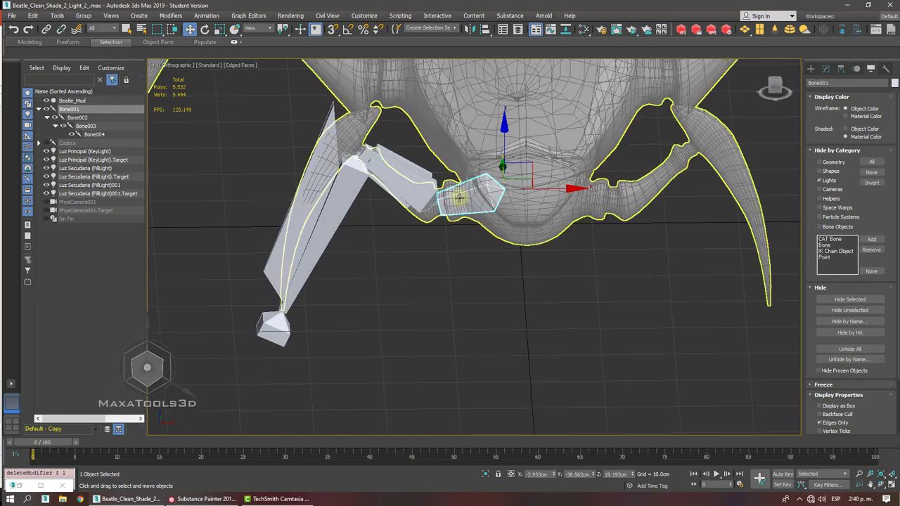
key("f")
scroll(460, 198, "down", 2)
middle_click_drag(467, 128, 459, 198)
middle_click_drag(623, 112, 656, 125)
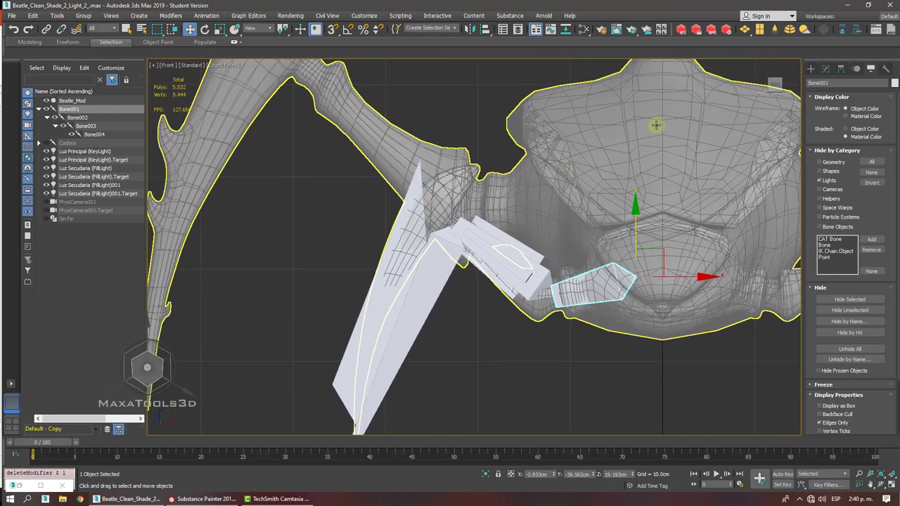
left_click(811, 68)
left_click(833, 125)
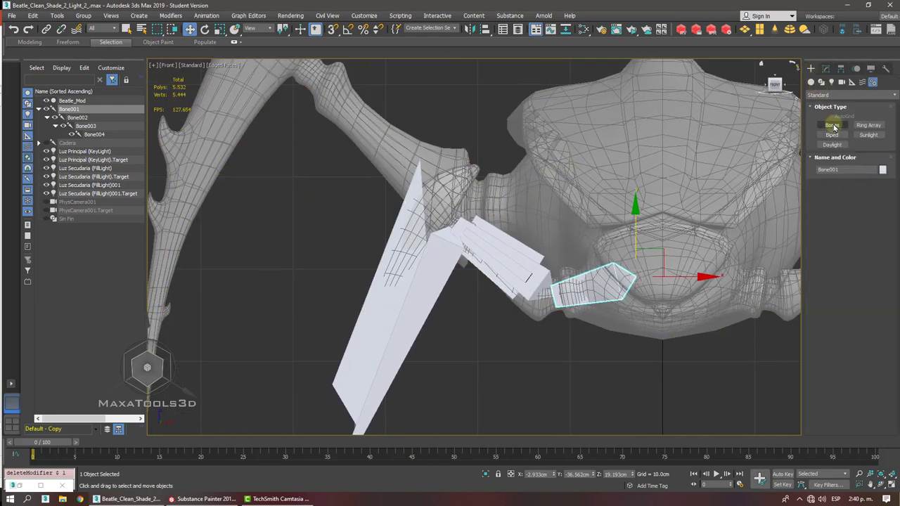
left_click(560, 359)
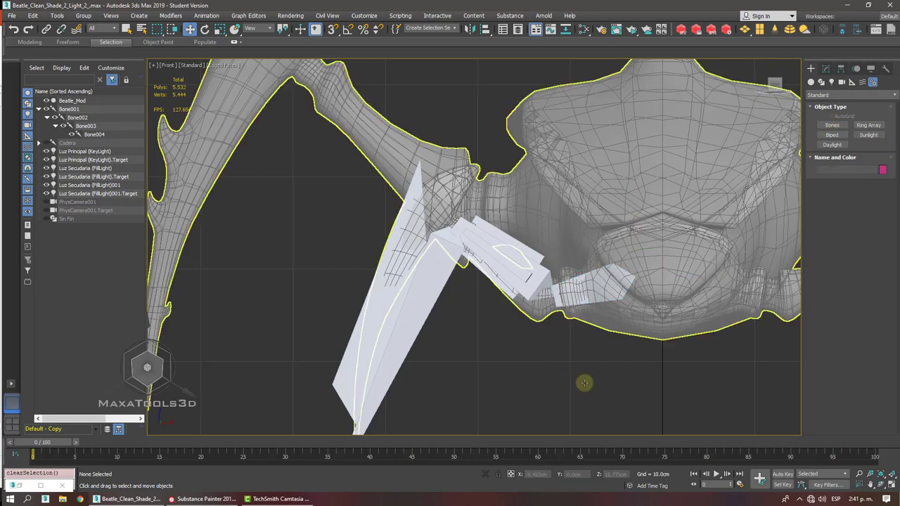
- Select the whole leg chain from Bone001 to Bone004 and clone it as a copy along Y toward the neighbouring leg
middle_click_drag(584, 383, 586, 375, "alt")
scroll(584, 382, "down", 3)
scroll(619, 283, "up", 3)
scroll(620, 283, "up", 4)
key("F3")
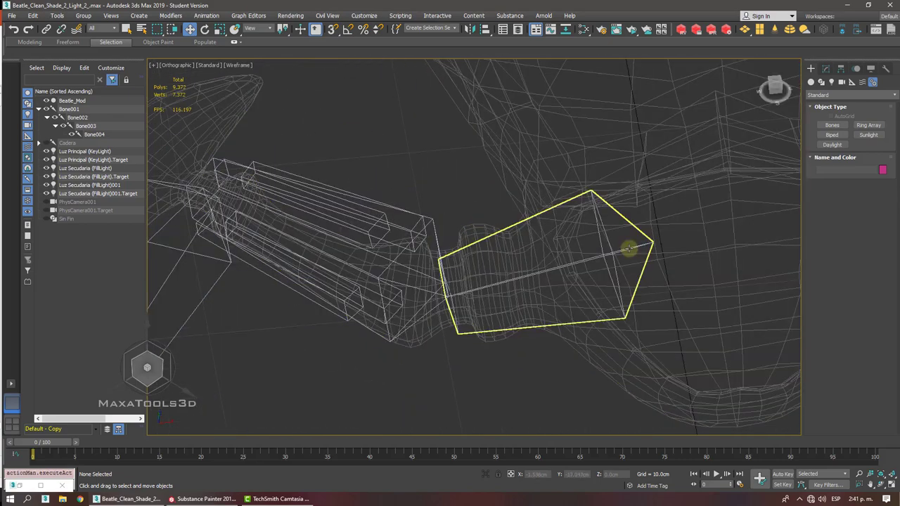
double_click(629, 248)
key("F3")
scroll(629, 248, "down", 6)
middle_click_drag(542, 247, 497, 241, "alt")
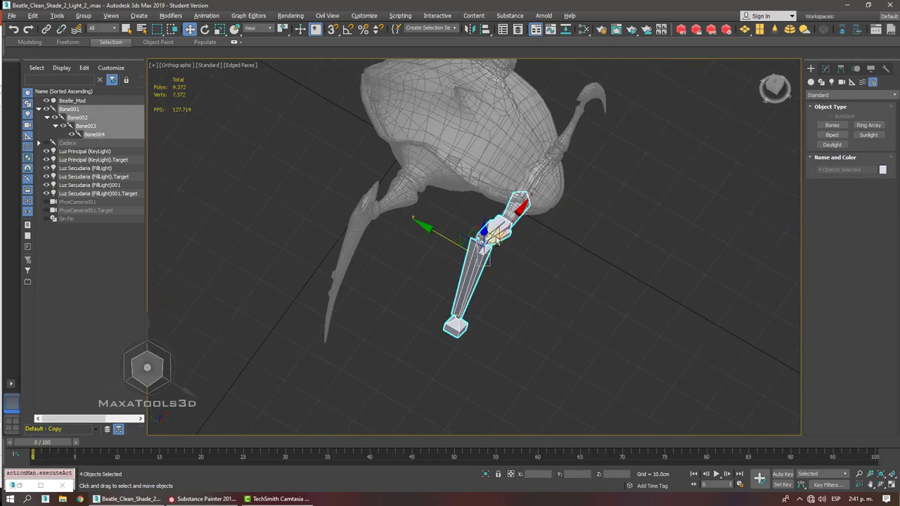
left_click_drag(433, 230, 327, 199, "shift")
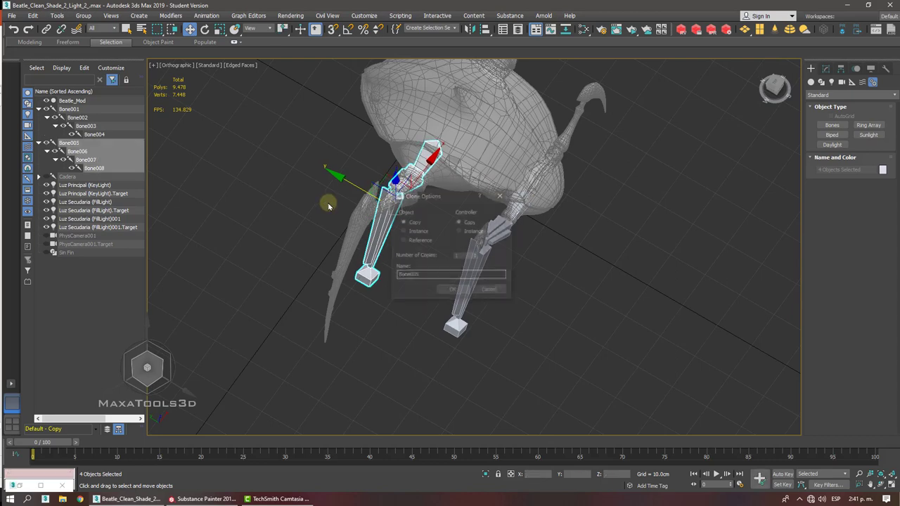
left_click(453, 291)
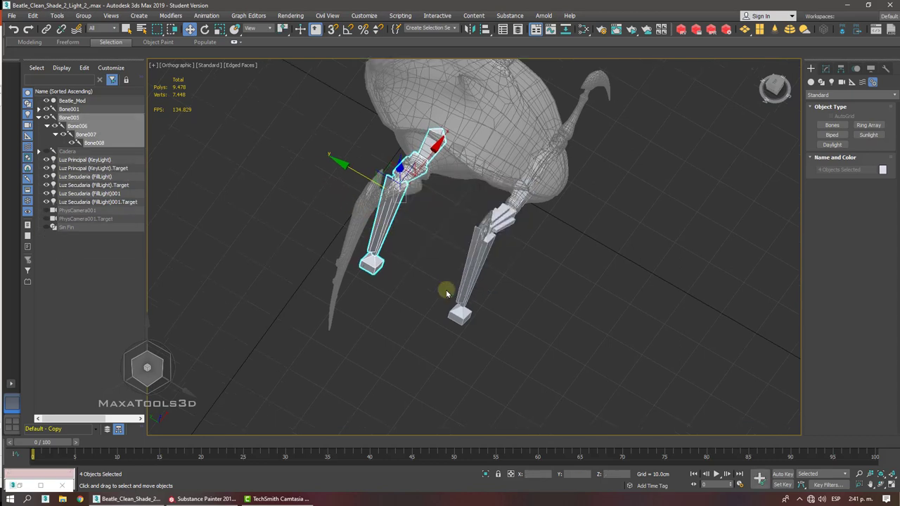
- Move the copied chain up and outward in the front view so it sits over the neighbouring leg
key("f")
key("z")
scroll(445, 289, "down", 4)
scroll(446, 289, "up", 5)
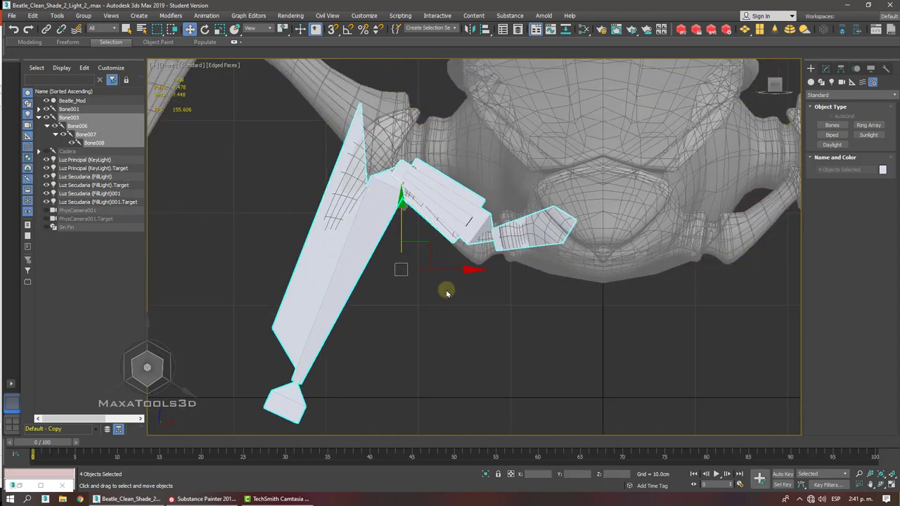
scroll(445, 292, "up", 1)
left_click_drag(433, 284, 379, 200)
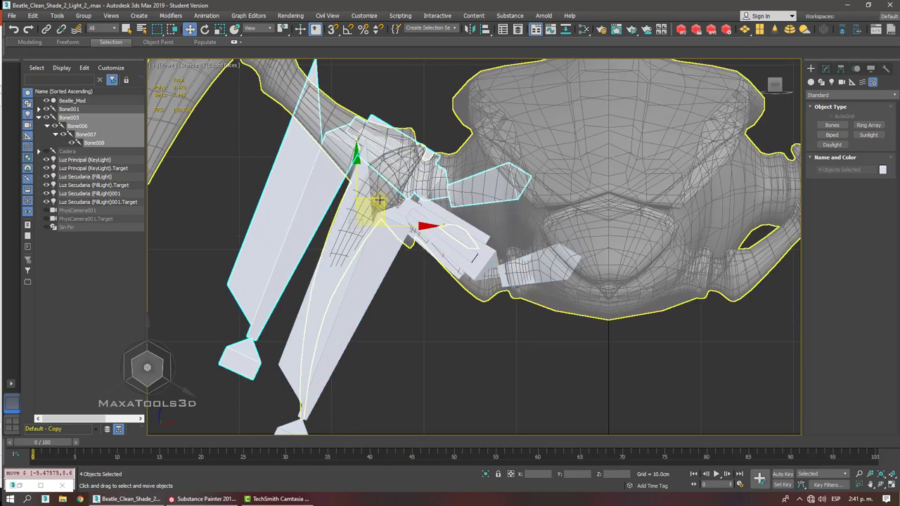
- Select the original chain from Bone001 to Bone004 and hide it
double_click(521, 263)
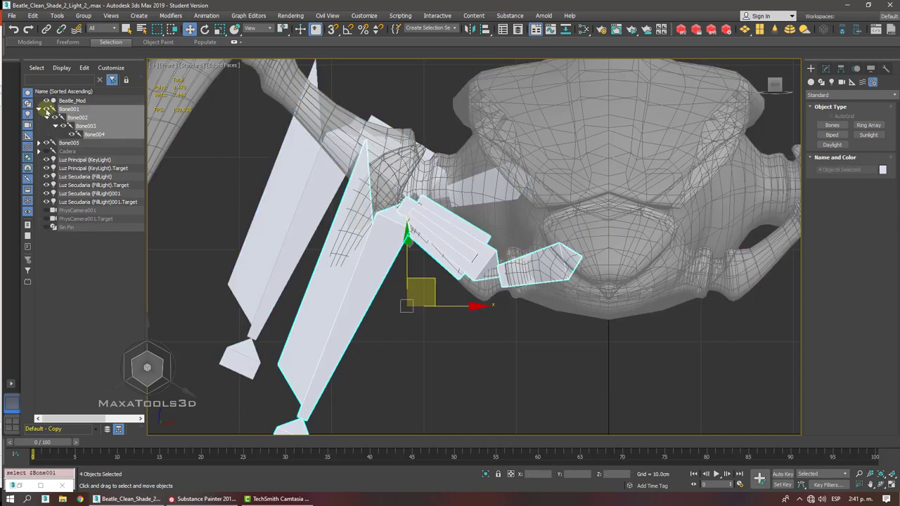
left_click(47, 110)
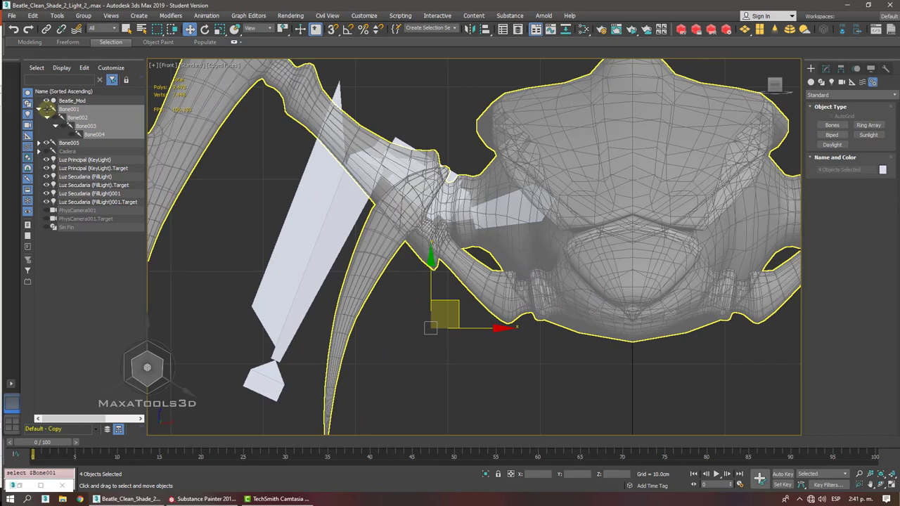
scroll(534, 216, "up", 3)
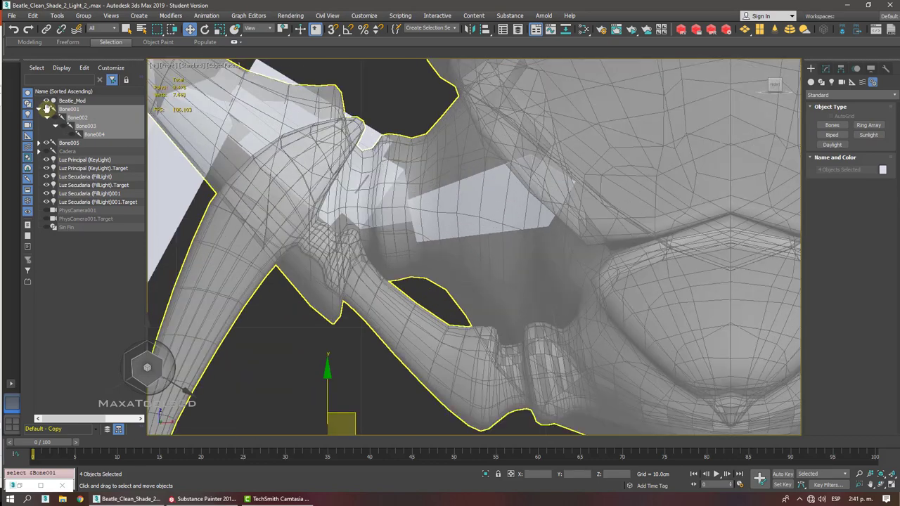
scroll(520, 239, "down", 6)
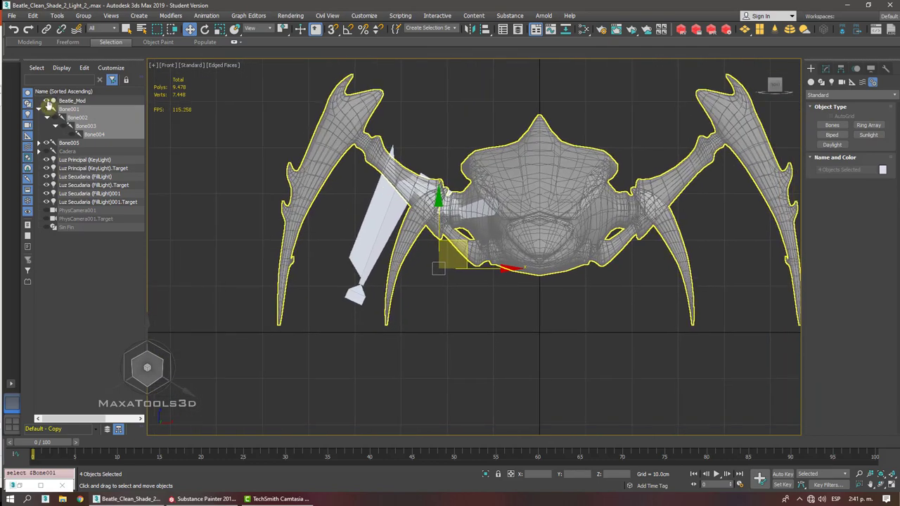
- Restrict the selection filter to Bone and clear the current selection
left_click(110, 29)
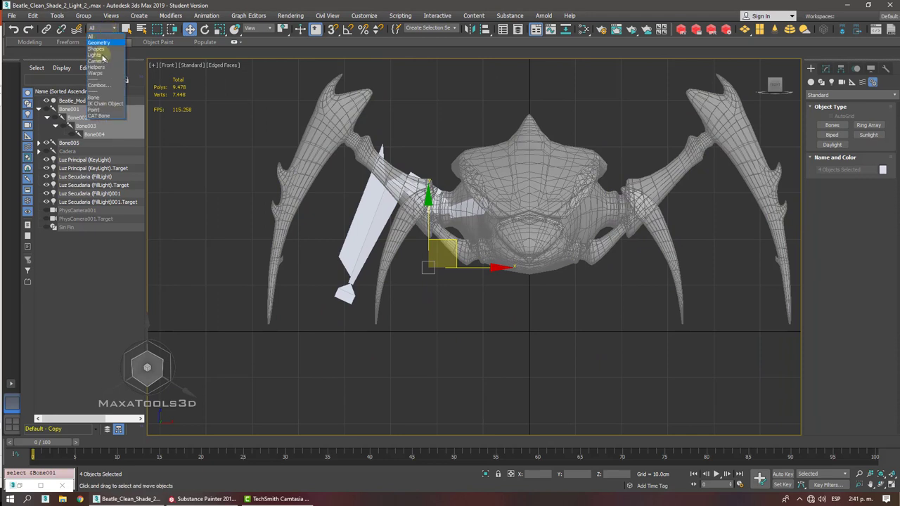
left_click(93, 98)
left_click(357, 336)
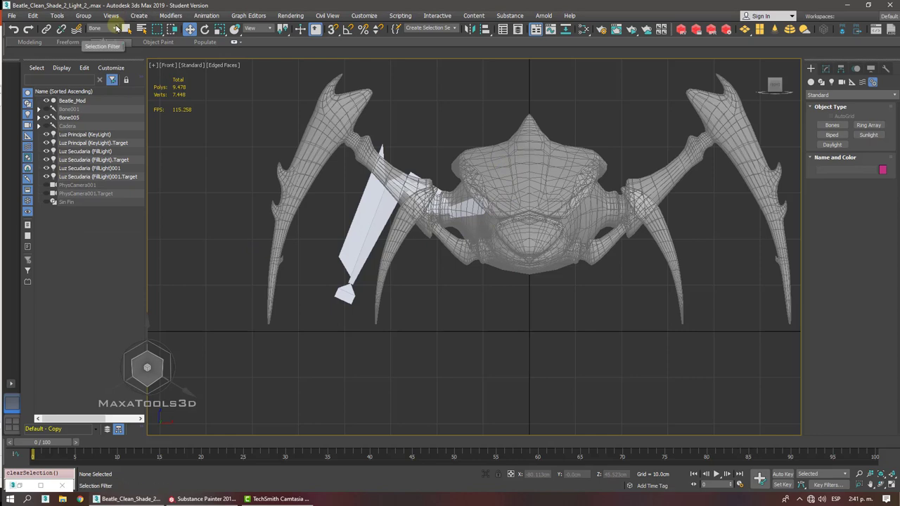
- Enable Bone Edit Mode in Bone Tools and move the end bone Bone008 to the tip of the second leg
left_click(454, 211)
scroll(453, 211, "up", 6)
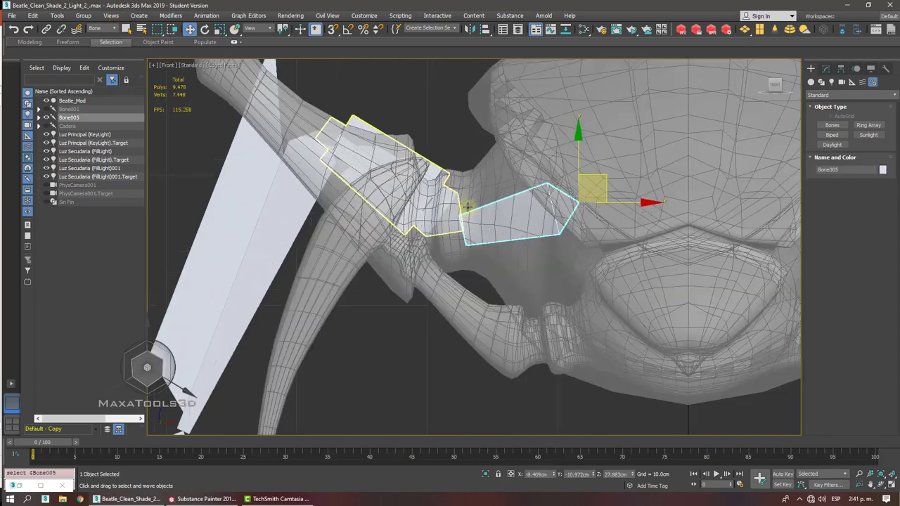
left_click(453, 211)
scroll(454, 211, "down", 5)
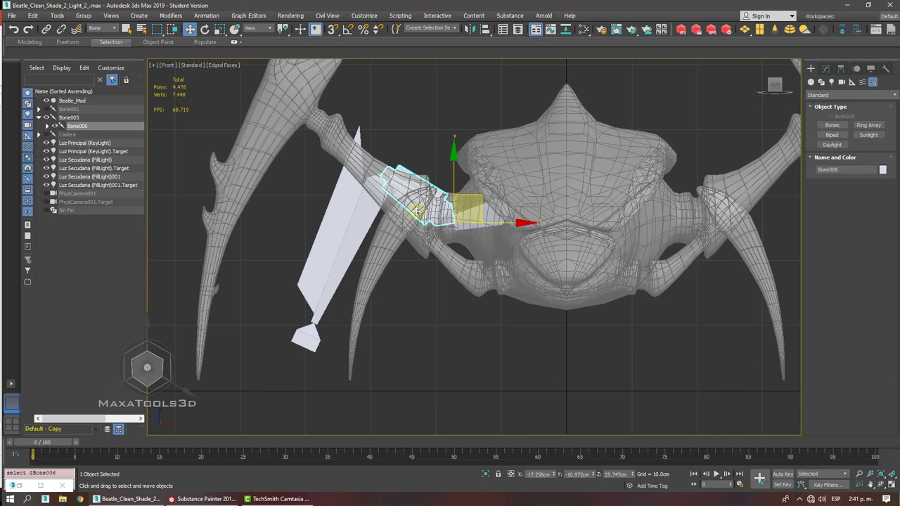
left_click(362, 209)
left_click(306, 336)
middle_click_drag(258, 407, 316, 330)
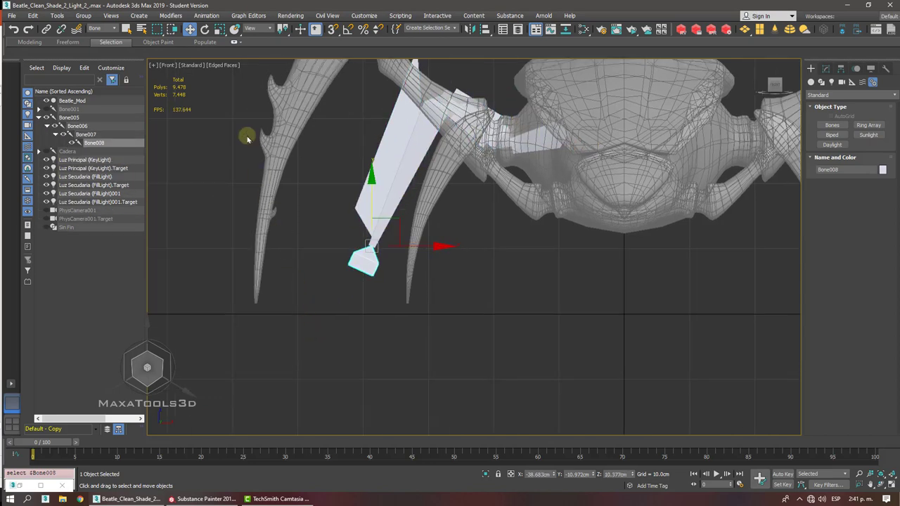
left_click(206, 17)
left_click(213, 240)
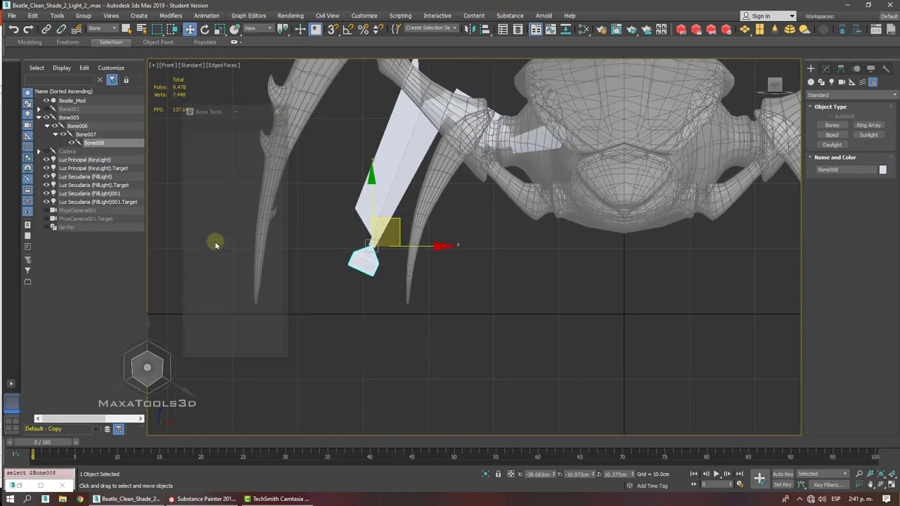
left_click(237, 143)
left_click_drag(217, 112, 46, 83)
left_click_drag(399, 226, 284, 280)
- Move Bone007's start joint up and outward onto the second leg's knee
scroll(415, 79, "up", 2)
middle_click_drag(416, 79, 375, 164)
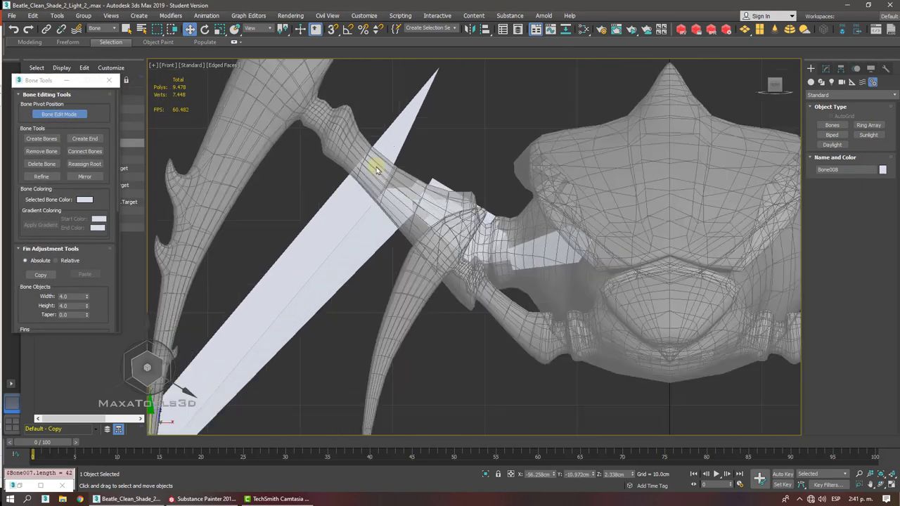
left_click(401, 138)
left_click_drag(430, 154, 332, 83)
scroll(333, 82, "up", 3)
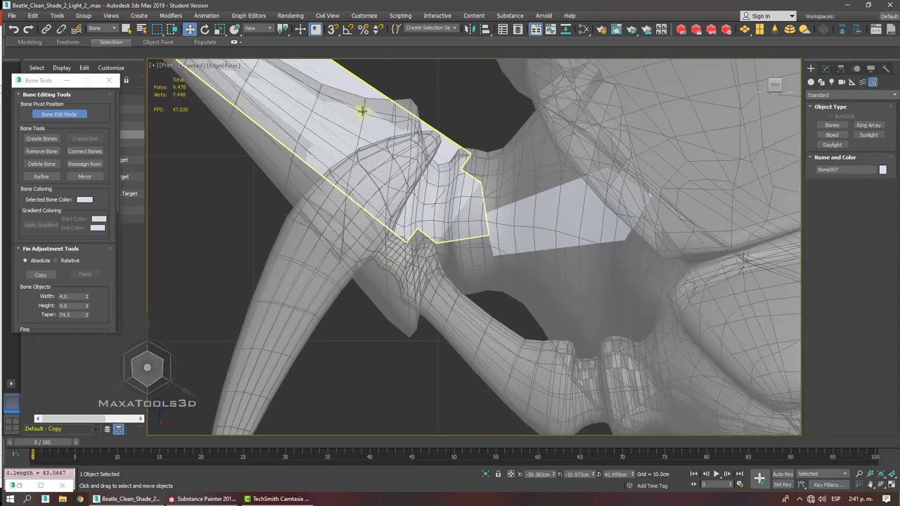
- Shift Bone006's start joint outward along the leg to where the upper leg segment begins
left_click(457, 206)
left_click(506, 211)
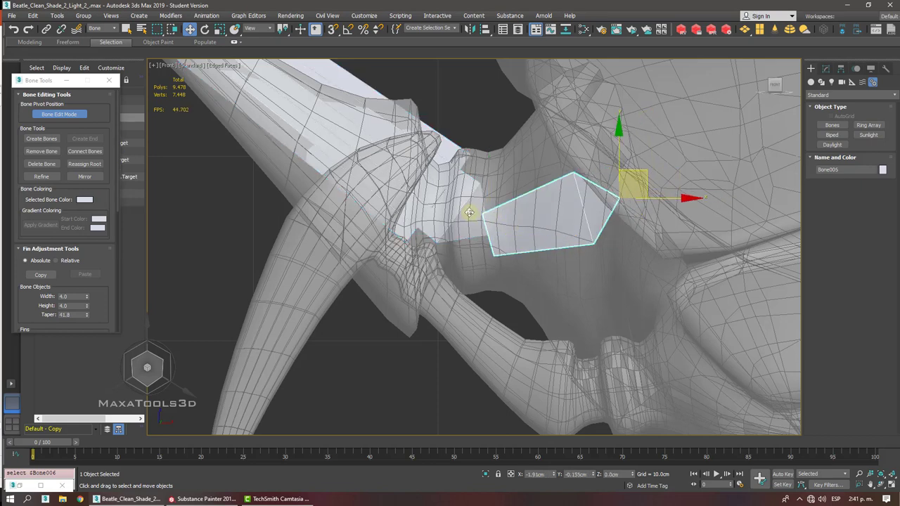
left_click_drag(478, 212, 446, 209)
left_click(464, 203)
- Move the start of Bone005 inward toward the centre of the beetle's body
left_click(592, 212)
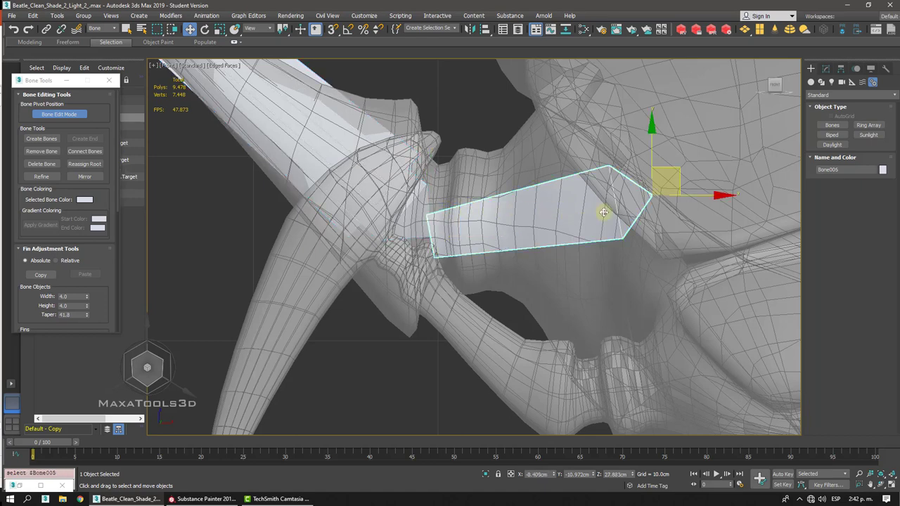
scroll(594, 209, "down", 6)
left_click_drag(561, 185, 575, 183)
middle_click_drag(530, 189, 542, 187)
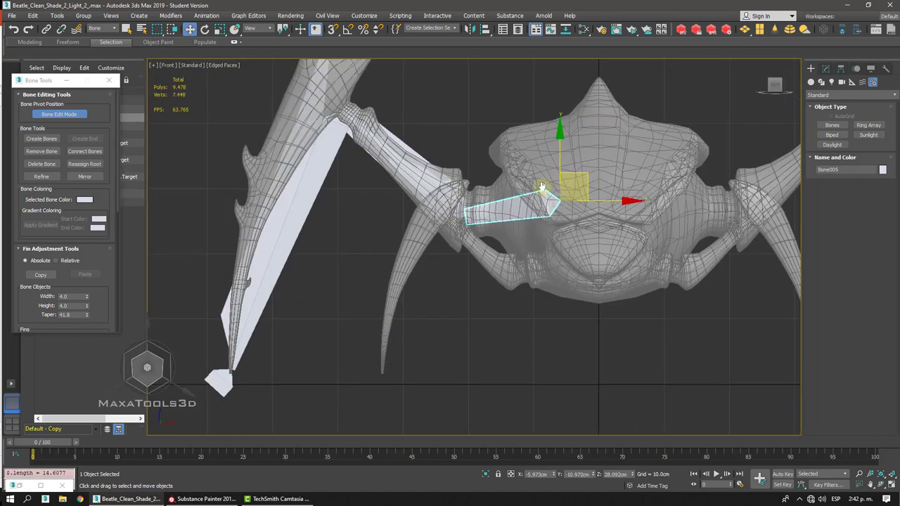
- Turn off Bone Edit Mode now that the joints are fitted to the leg
left_click(303, 216)
middle_click_drag(353, 197, 351, 201)
key("p")
scroll(356, 203, "down", 5)
left_click(77, 114)
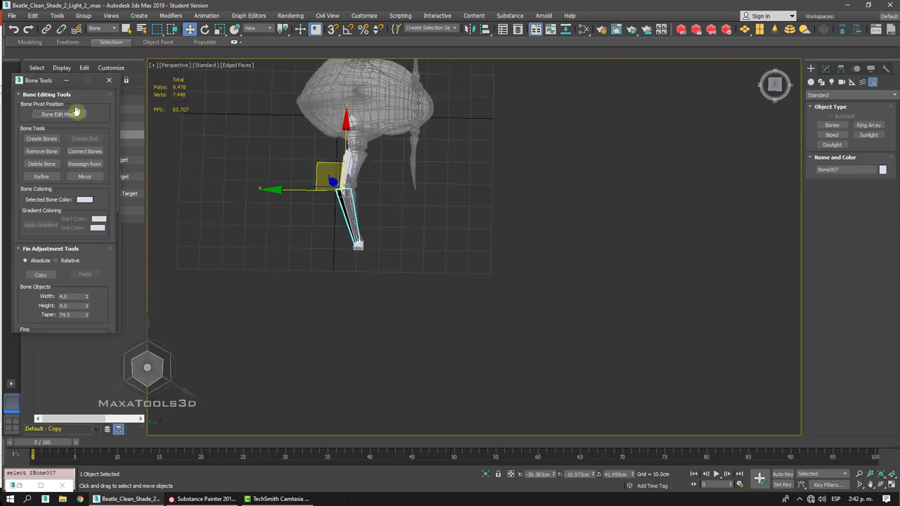
- Select the chain from Bone005 to Bone008 and move it about -2.5 cm along Y to centre it in the leg
scroll(426, 176, "up", 8)
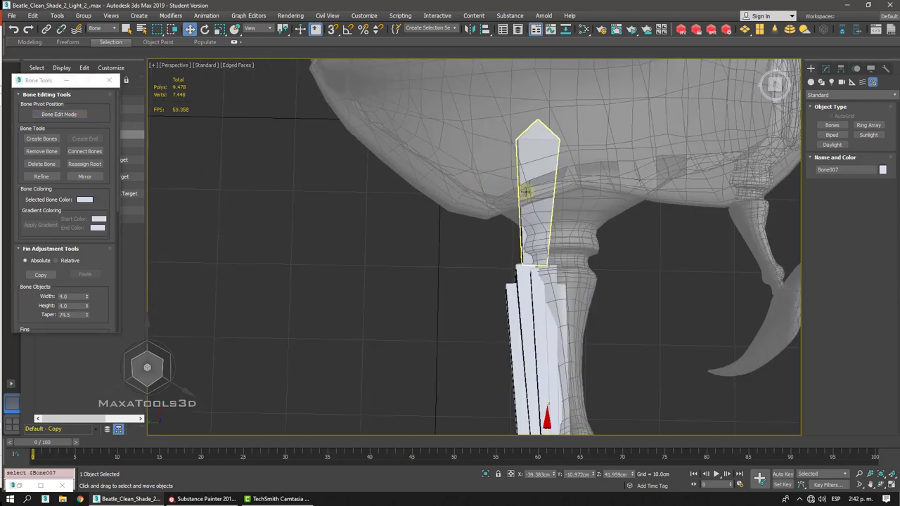
double_click(525, 191)
key("z")
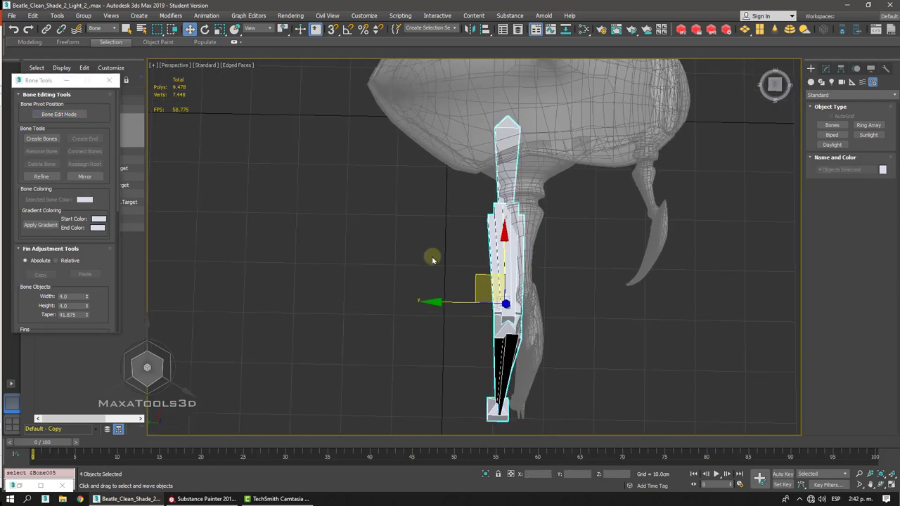
key("t")
key("z")
middle_click_drag(433, 256, 382, 227)
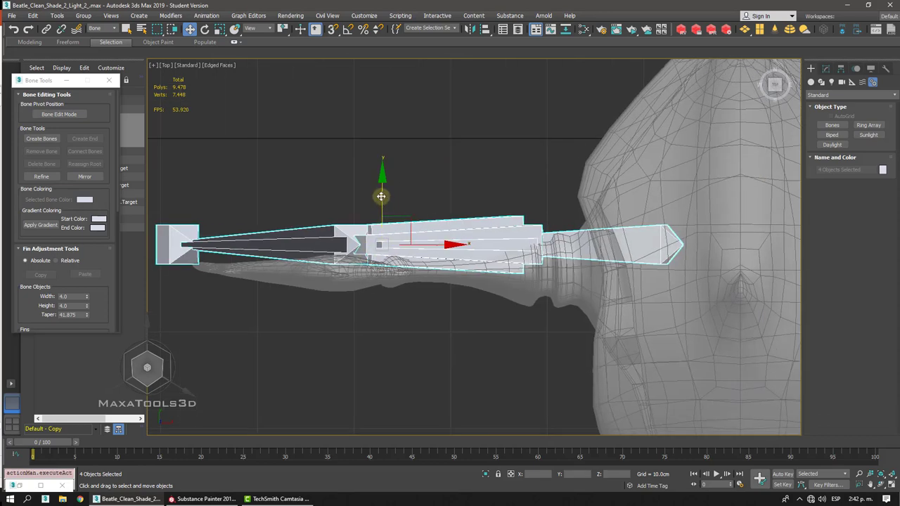
left_click_drag(378, 192, 377, 220)
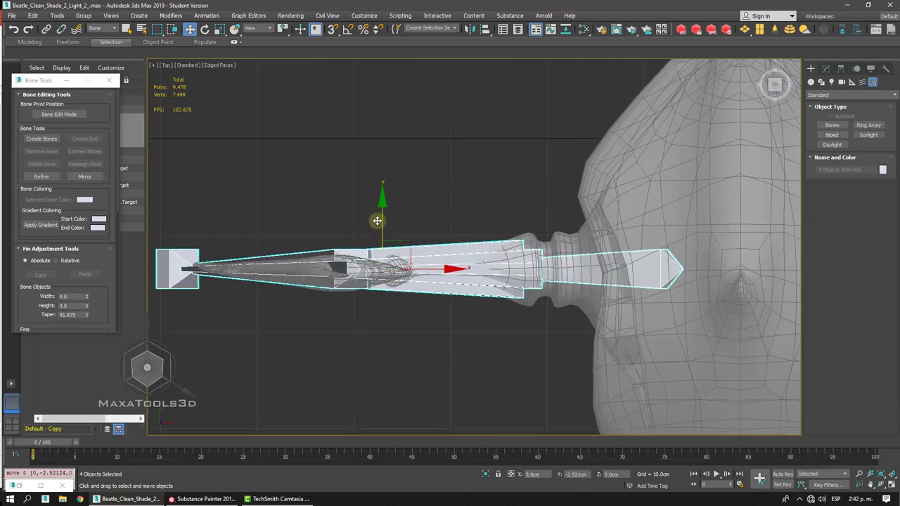
middle_click_drag(536, 259, 733, 124)
scroll(527, 246, "up", 3)
scroll(527, 246, "down", 5)
key("p")
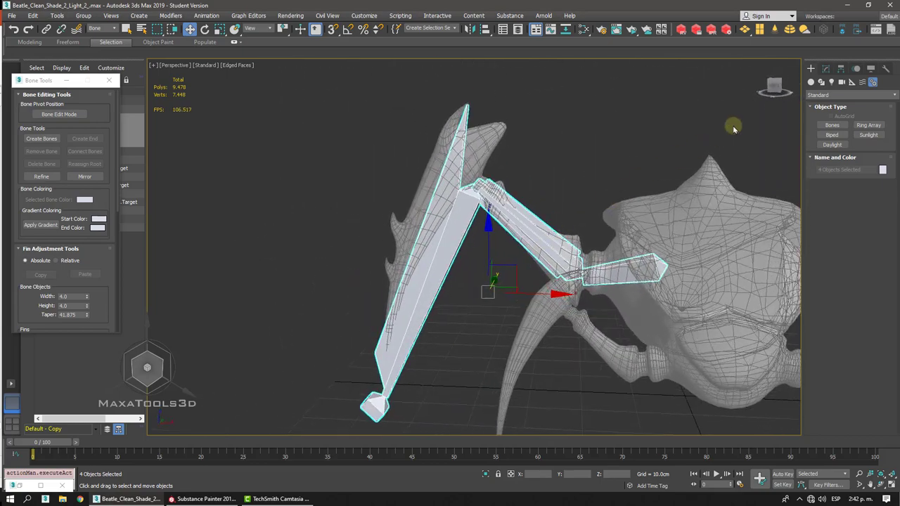
- Select the end bone Bone008 and rotate it about its base so it points more directly downward
left_click(825, 69)
left_click(555, 159)
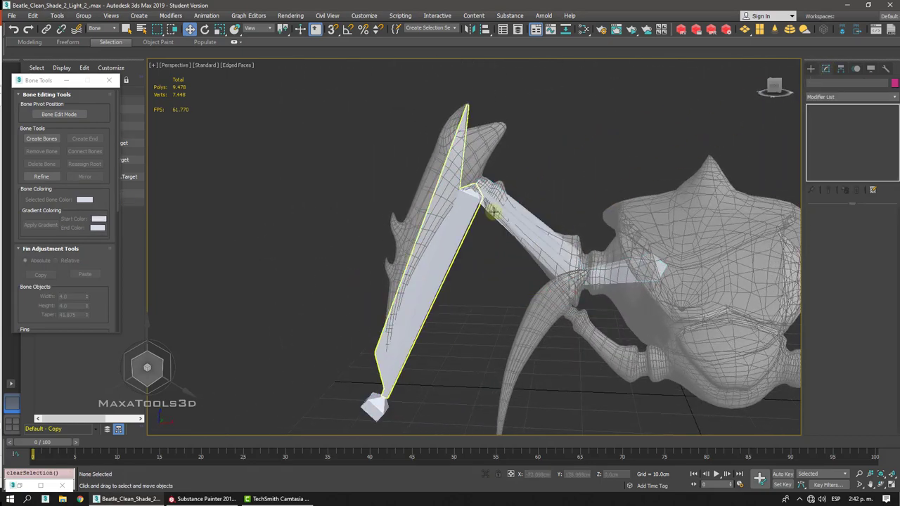
left_click(428, 263)
middle_click_drag(399, 407, 388, 259)
left_click(387, 259)
left_click(397, 259)
right_click(413, 258)
left_click(428, 274)
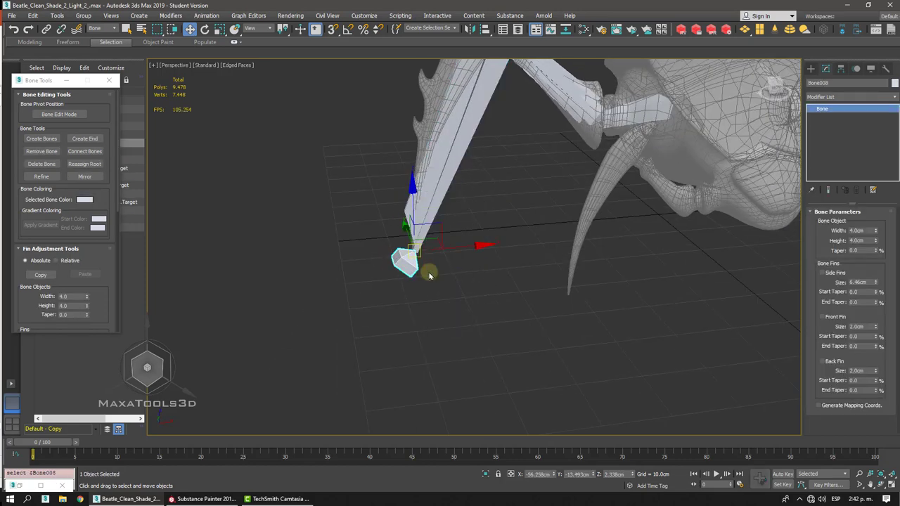
left_click_drag(384, 199, 364, 206)
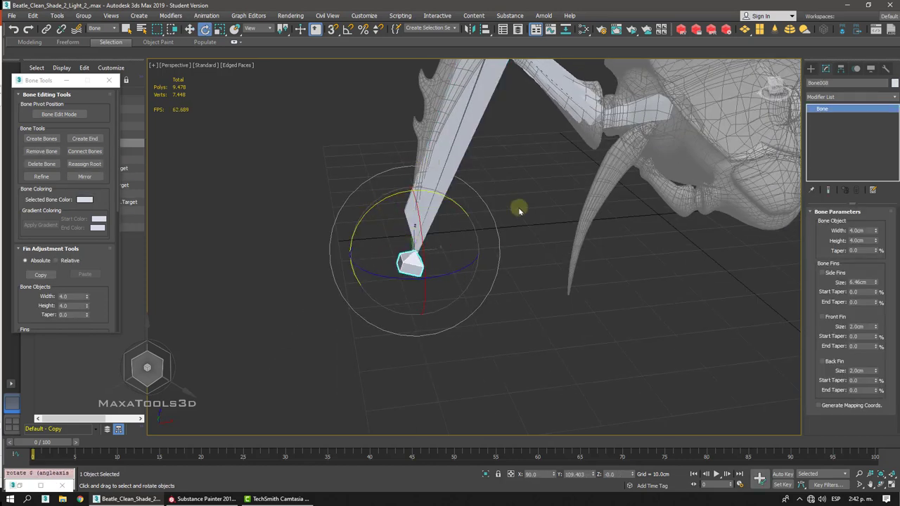
right_click(518, 206)
left_click(525, 212)
- Set the side, front and back fin sizes of Bone006 to 2 cm
left_click(450, 158)
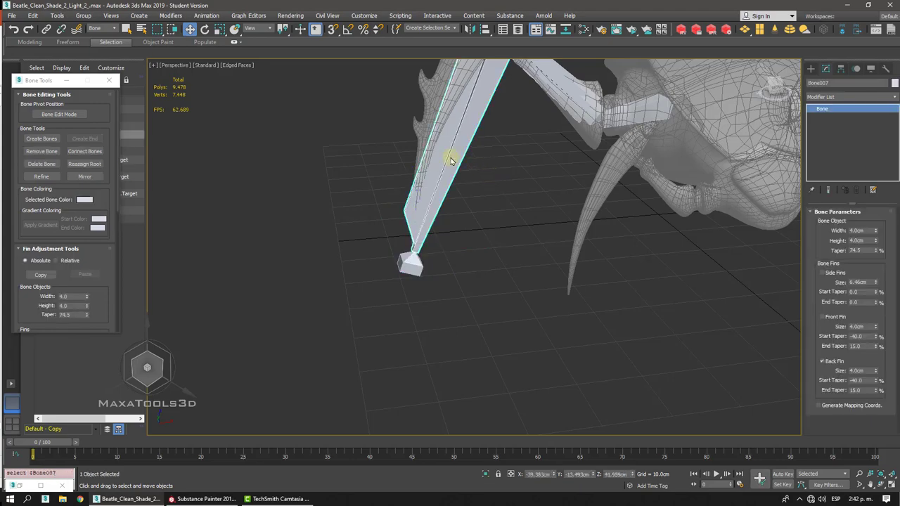
middle_click_drag(452, 161, 522, 147, "alt")
scroll(521, 147, "up", 3)
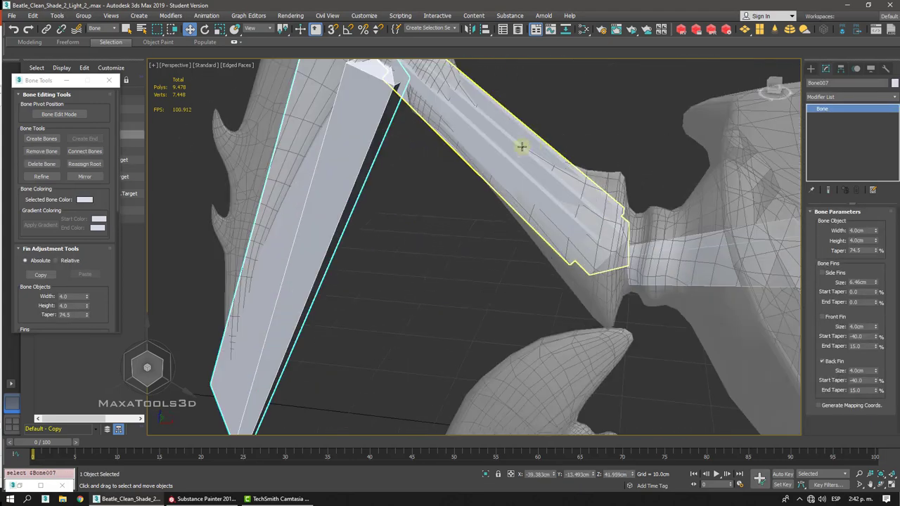
left_click(537, 144)
middle_click_drag(692, 218, 701, 225, "alt")
double_click(868, 283)
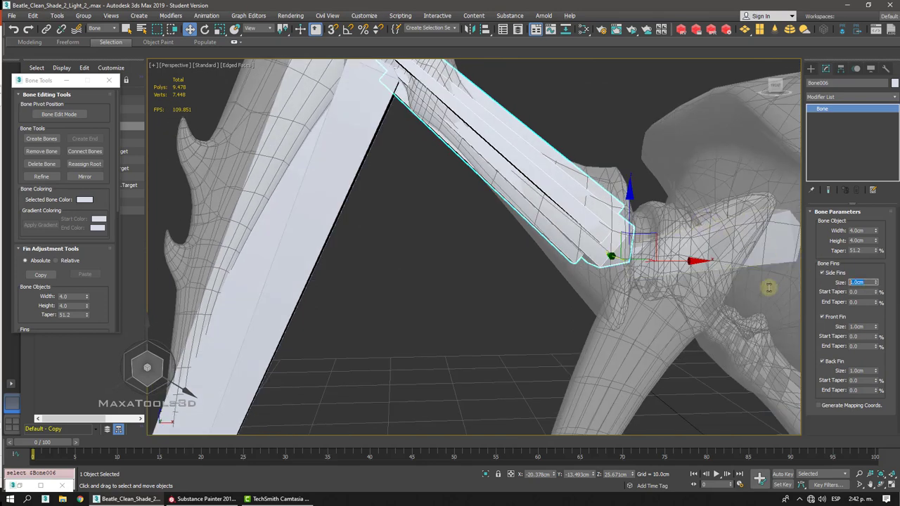
type("2")
key("Return")
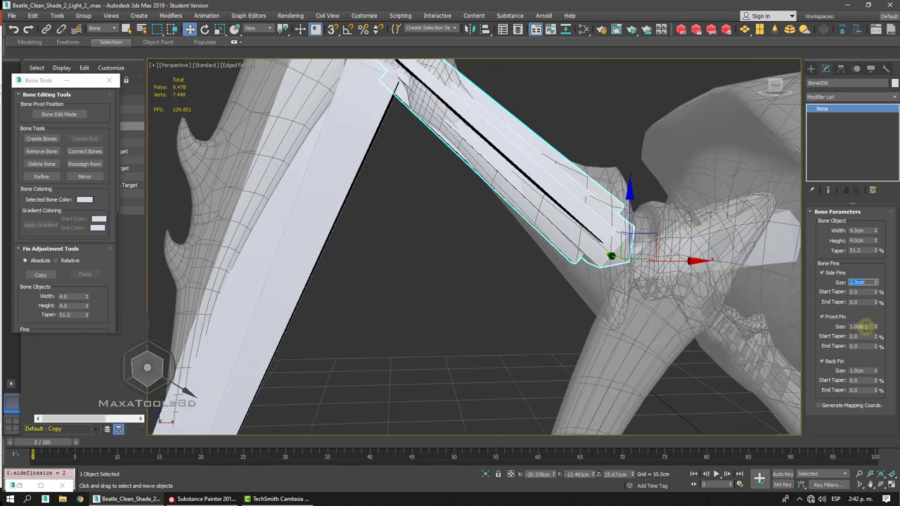
double_click(866, 327)
type("2")
key("Return")
double_click(864, 370)
type("2")
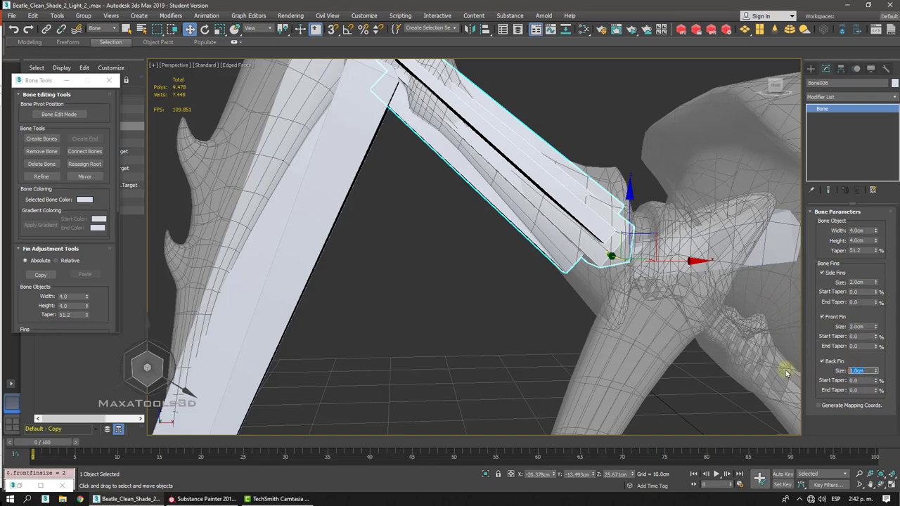
key("Return")
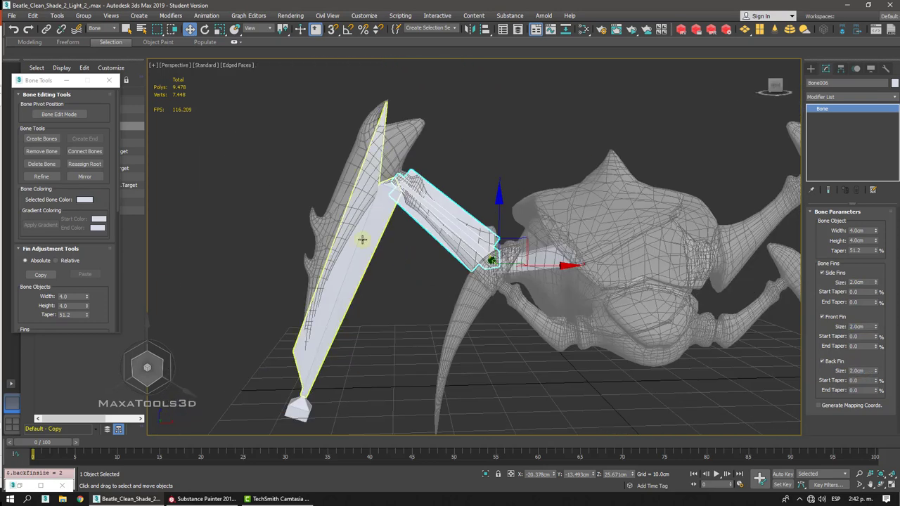
- Set the front and back fin sizes of Bone007 to 6 cm
left_click(361, 236)
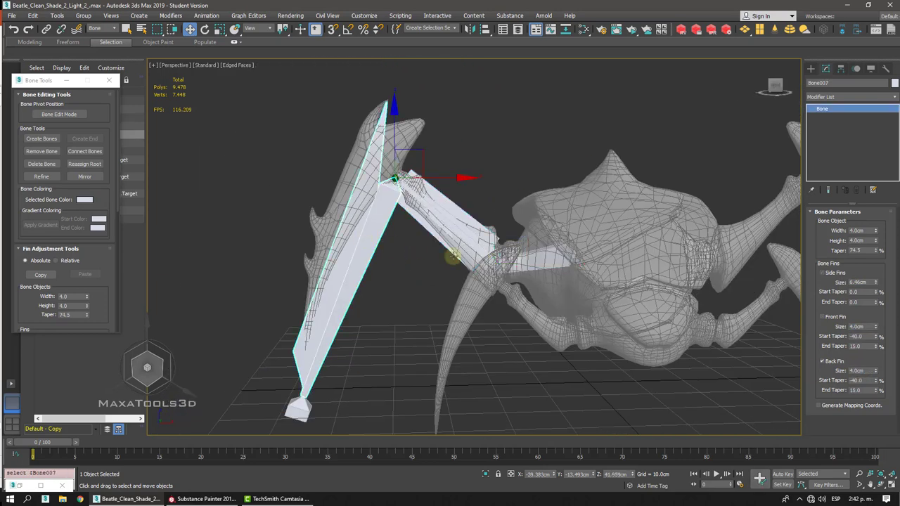
double_click(869, 327)
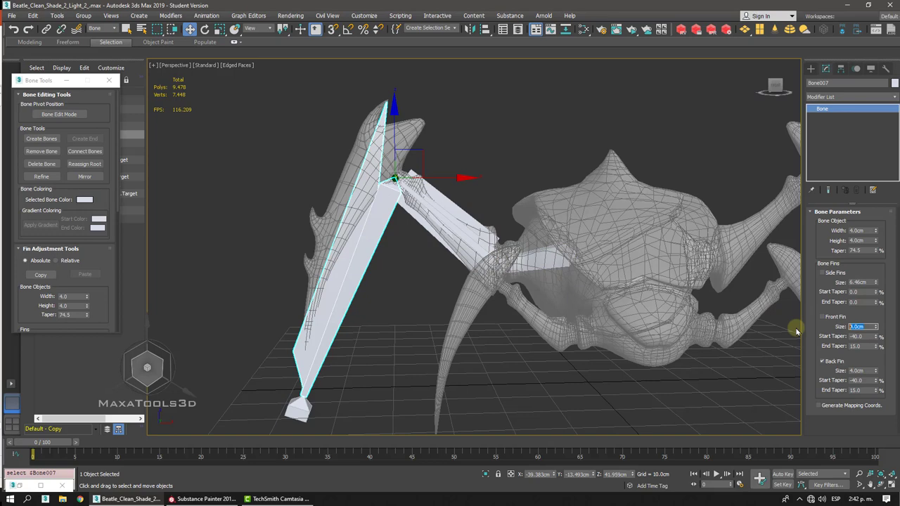
double_click(857, 371)
type("6")
key("Return")
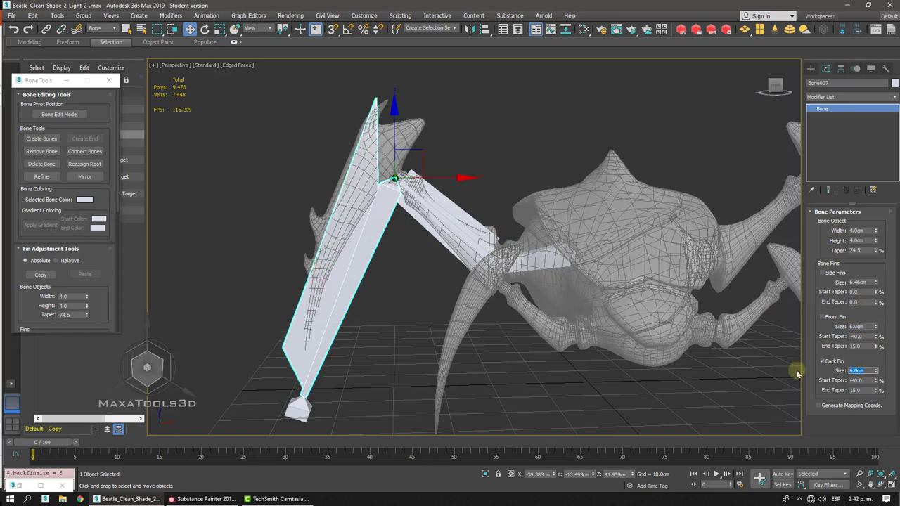
- Enable the side, front and back fins on Bone005, the first bone of the second leg chain
left_click(530, 258)
scroll(531, 258, "up", 4)
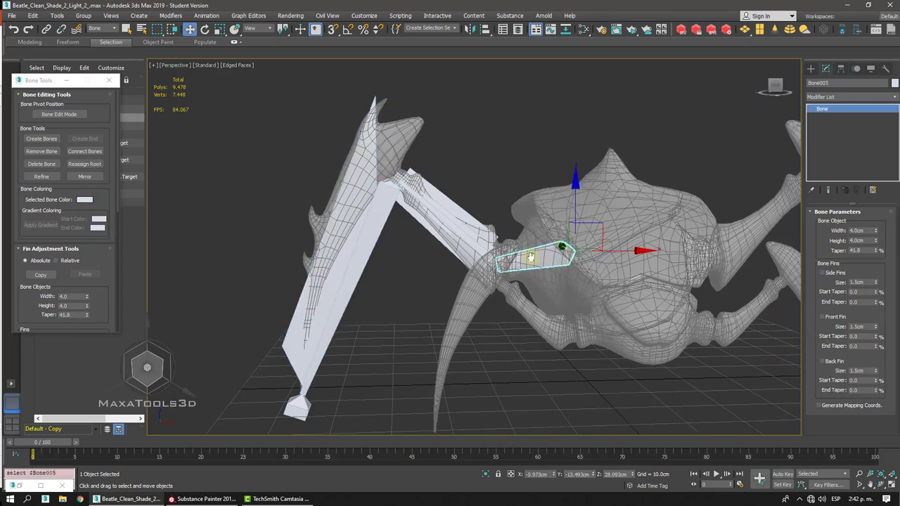
scroll(531, 258, "up", 2)
middle_click_drag(530, 261, 550, 257, "alt")
scroll(551, 257, "down", 4)
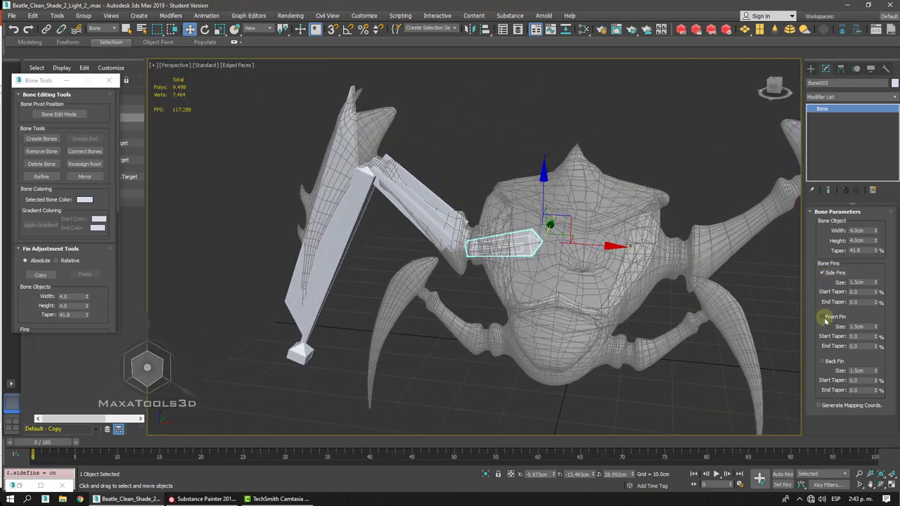
left_click(832, 362)
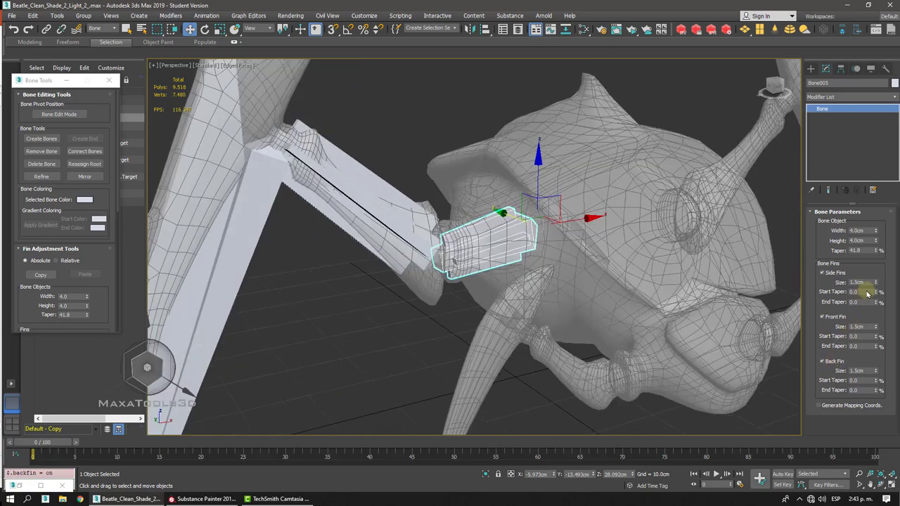
- Set the side, front and back fin sizes of Bone005 to 3 cm
double_click(867, 281)
type("3")
key("Return")
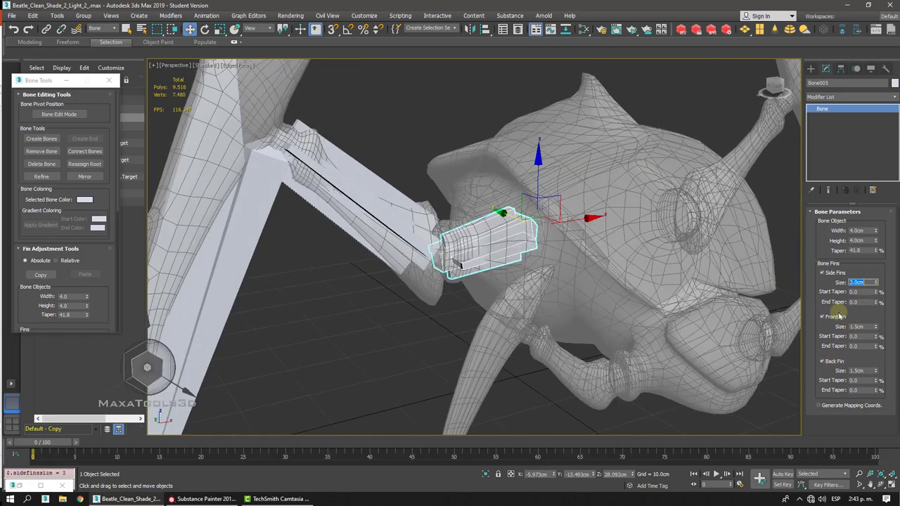
double_click(868, 326)
type("3")
key("Return")
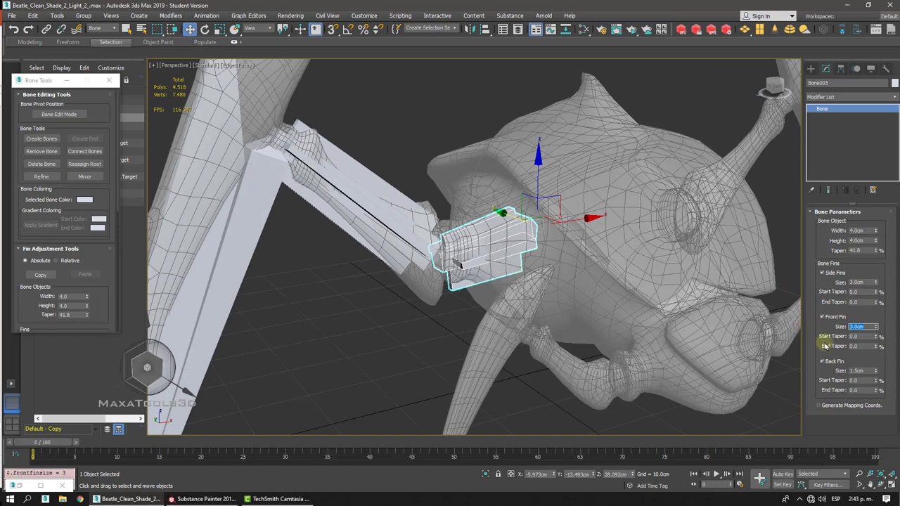
double_click(867, 370)
type("3")
key("Return")
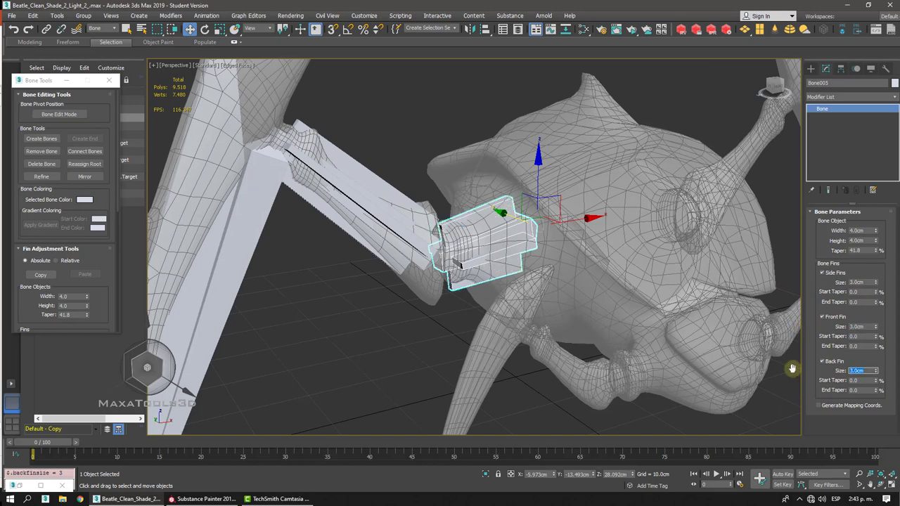
- Set the end taper of Bone005's back, front and side fins to 20%
middle_click_drag(792, 368, 789, 365)
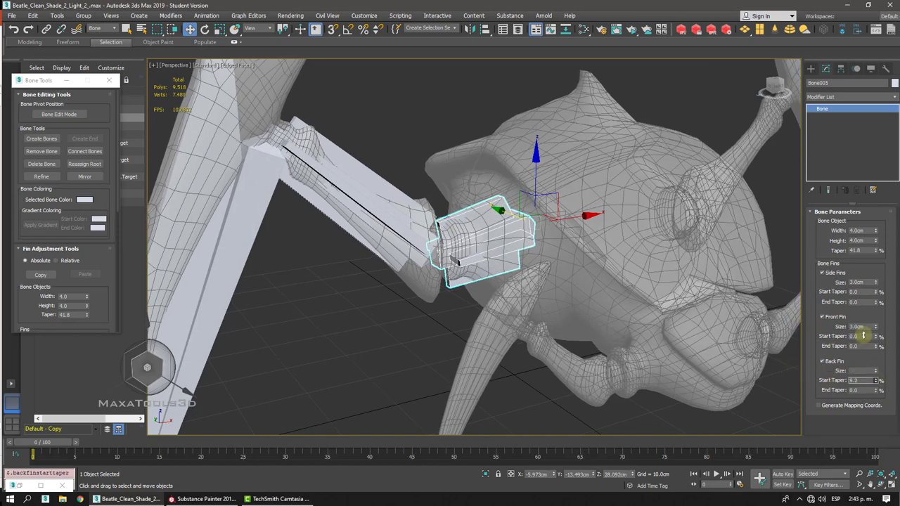
left_click_drag(875, 390, 849, 307)
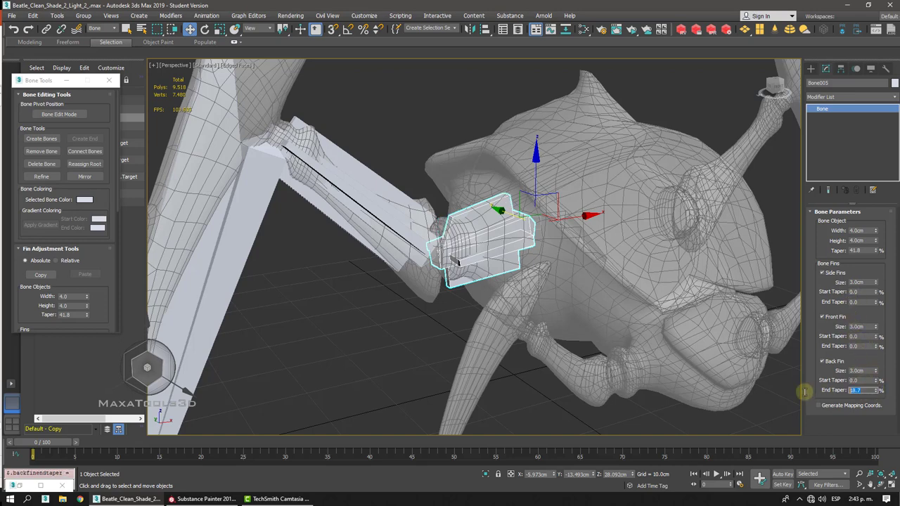
type("20")
key("Return")
left_click_drag(863, 346, 818, 345)
type("20")
key("Return")
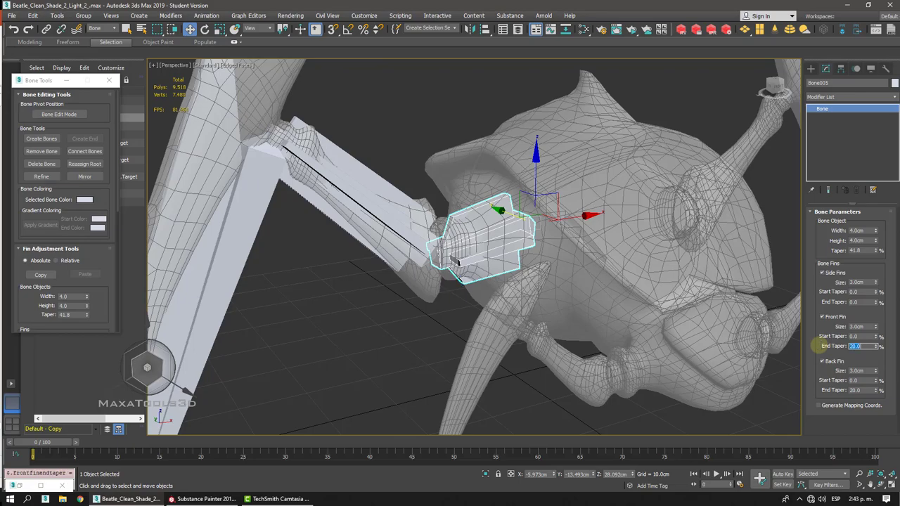
middle_click_drag(818, 345, 824, 338)
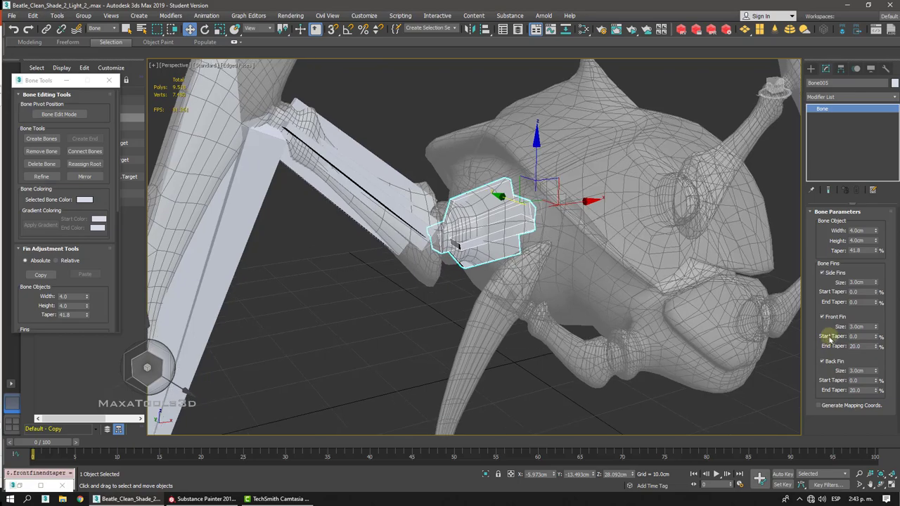
left_click(852, 302)
type("20")
key("Return")
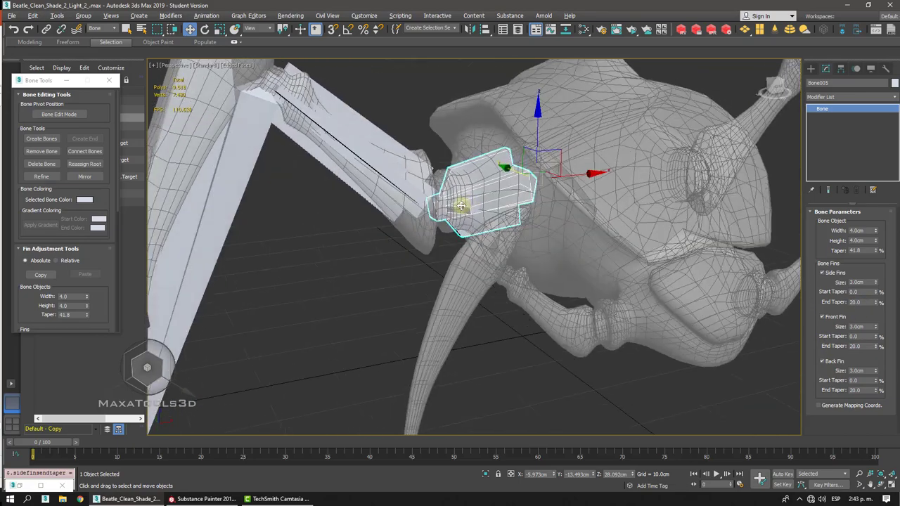
- Uncover the object list by moving the Bone Tools window aside and expand all of its hierarchies
middle_click_drag(461, 206, 460, 207, "alt")
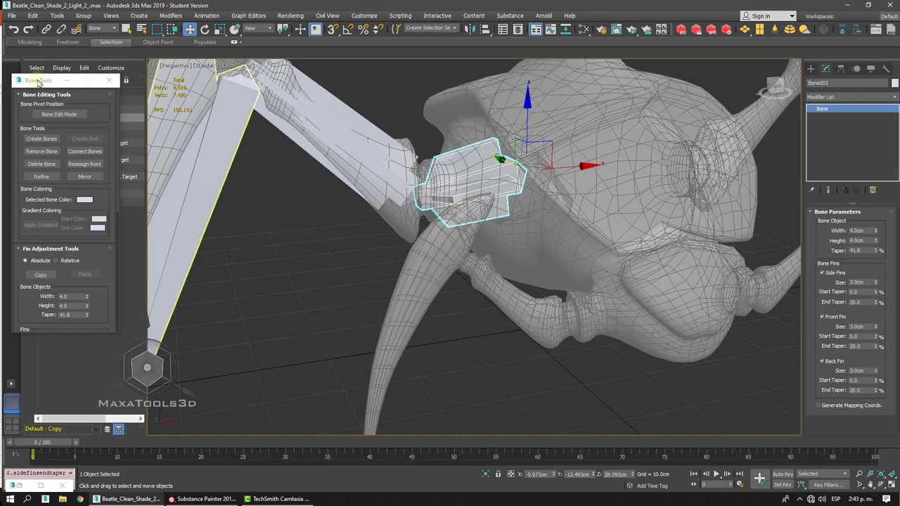
left_click_drag(38, 82, 256, 146)
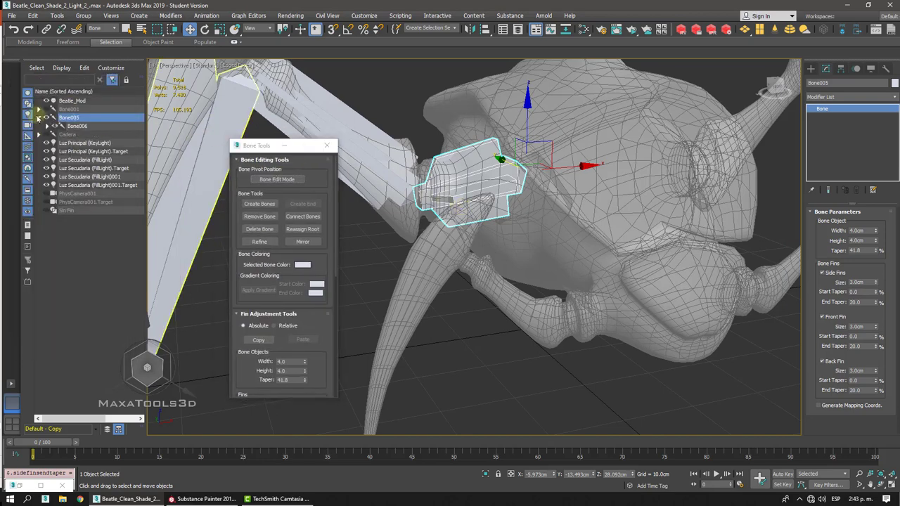
left_click(62, 68)
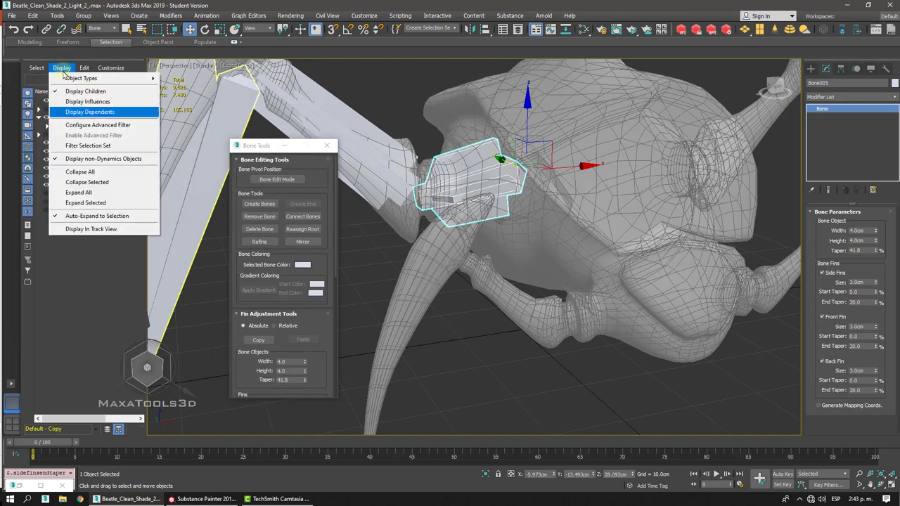
left_click(78, 192)
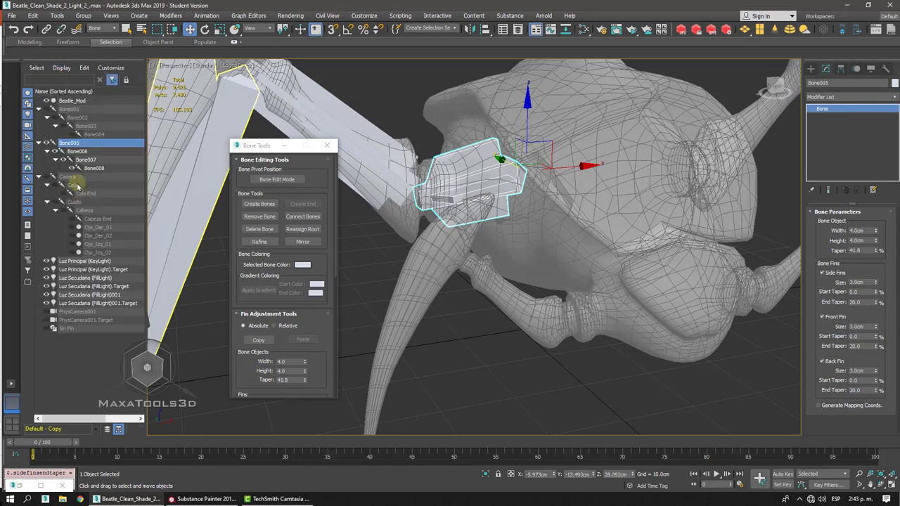
- Unhide everything from Bone001 through Ojo_Izq_02 and hide the Beatle_Mod mesh
left_click(68, 102)
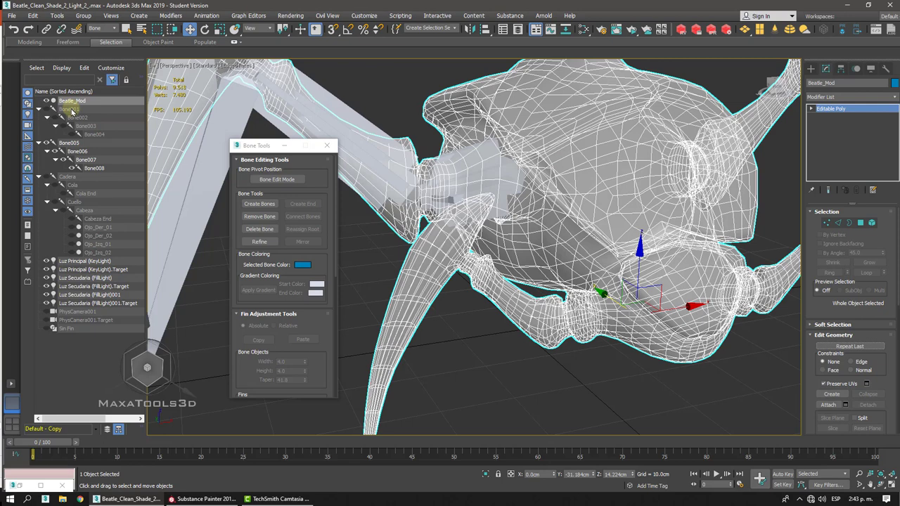
left_click(71, 110)
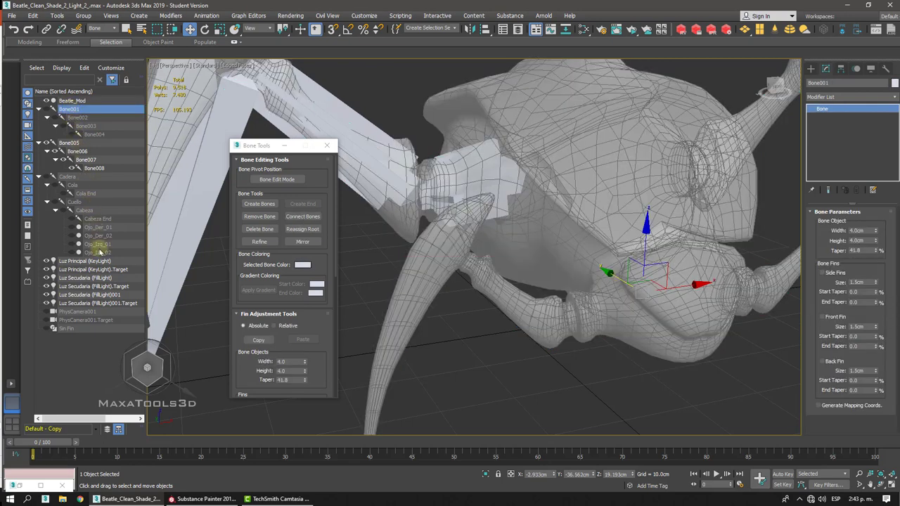
left_click(99, 251, "shift")
left_click(46, 109)
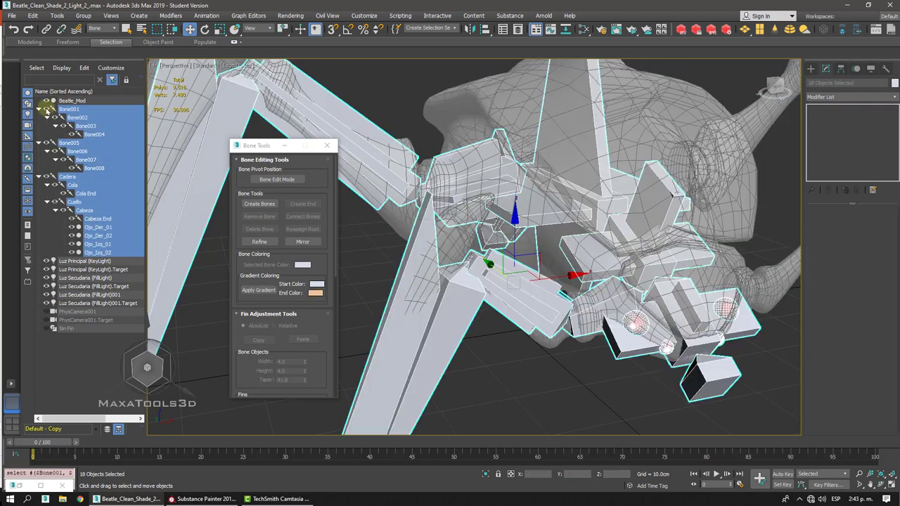
middle_click_drag(473, 179, 478, 186)
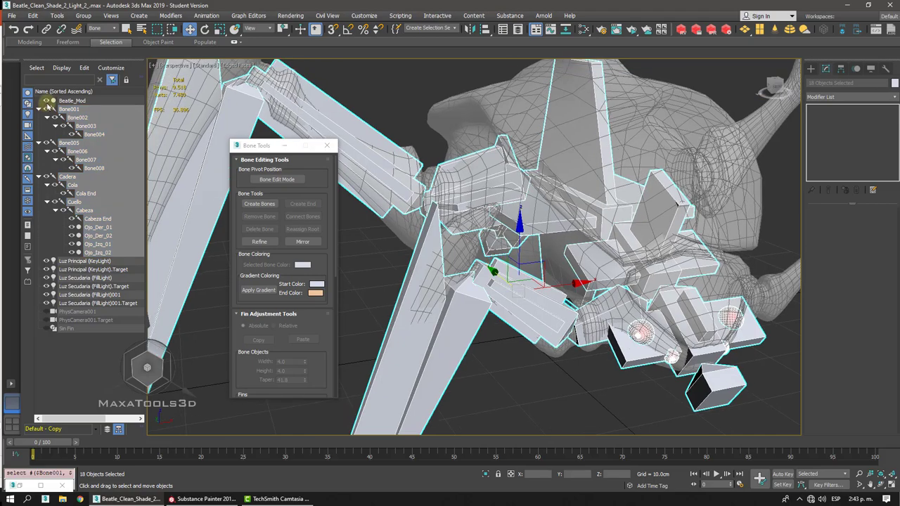
left_click(47, 100)
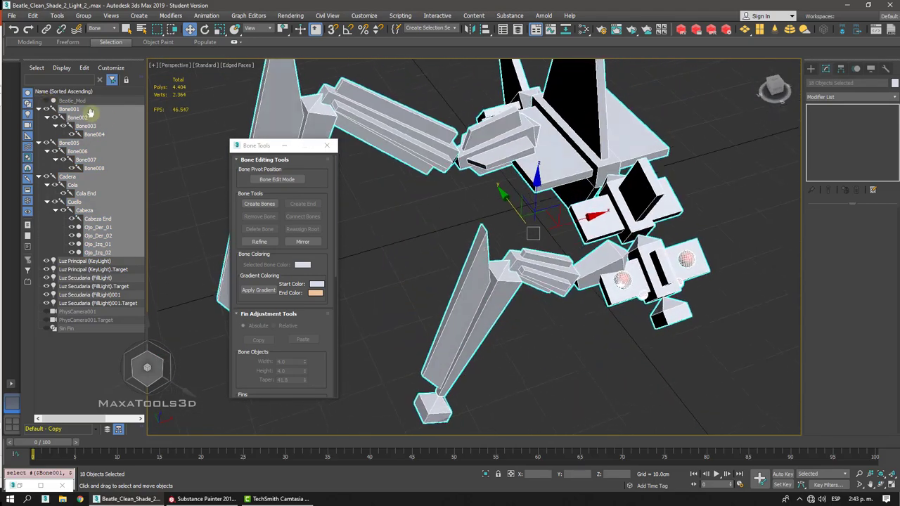
- Enable the side, front and back fins on Bone001, the first bone of the front leg
left_click(582, 251)
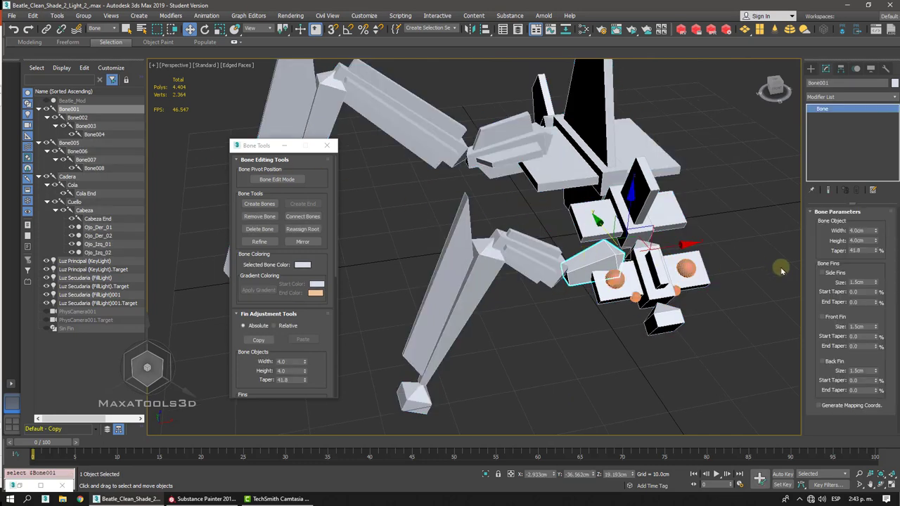
left_click(829, 273)
left_click(833, 316)
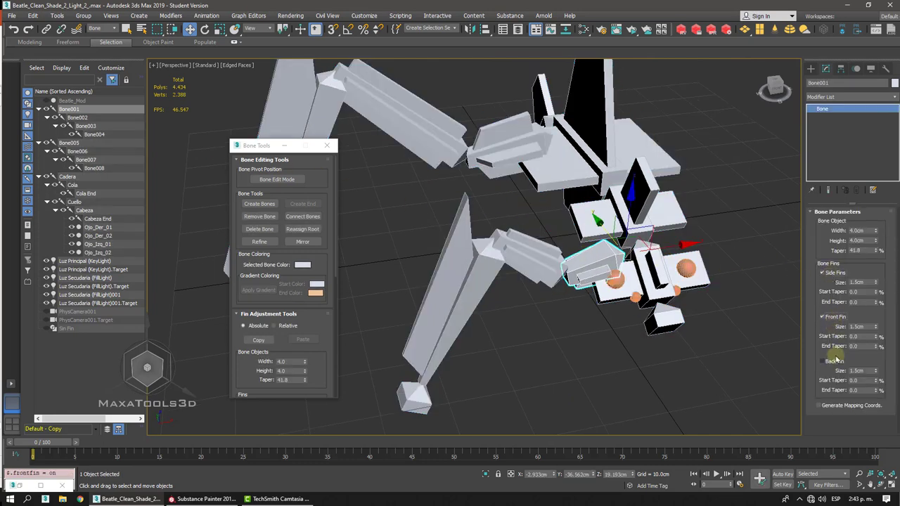
left_click(835, 361)
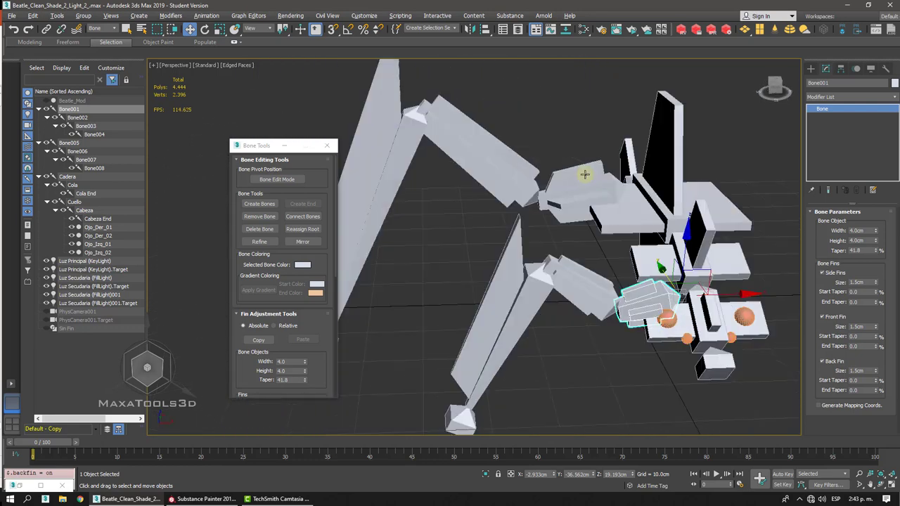
- Examine the bones of both leg chains by selecting them one after another and viewing the rig from several angles
left_click(573, 357)
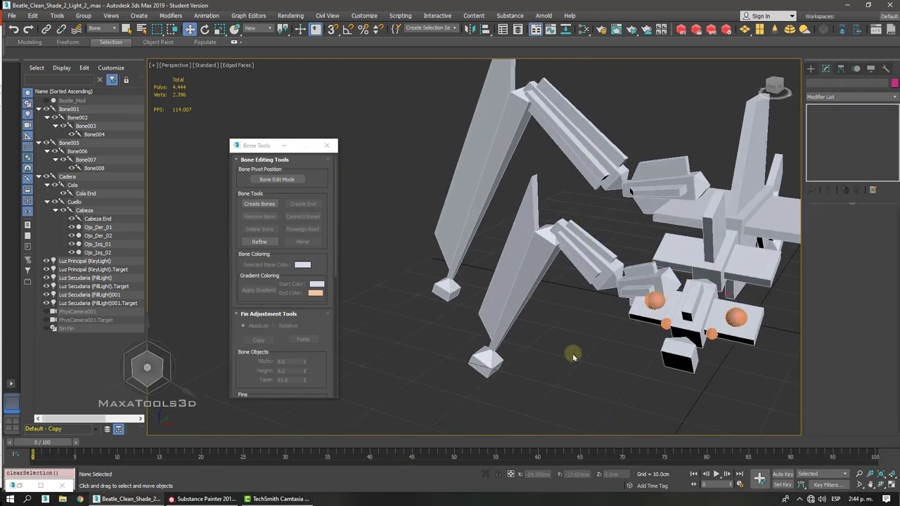
middle_click_drag(573, 355, 563, 276, "alt")
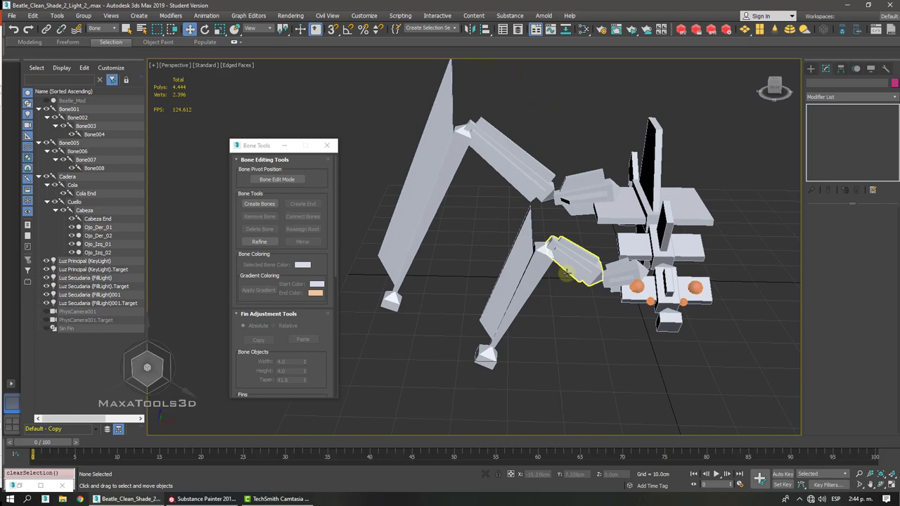
left_click(618, 271)
left_click(568, 270)
left_click(521, 281)
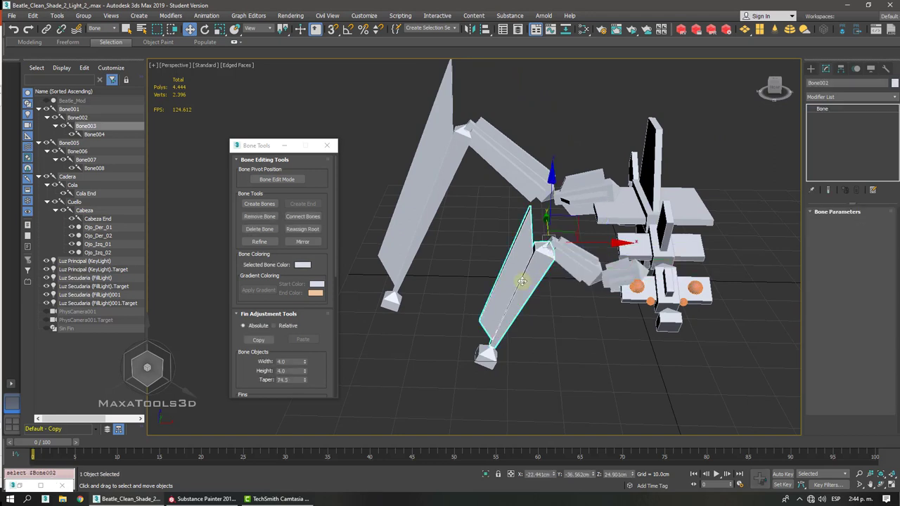
left_click(590, 187)
left_click(526, 180)
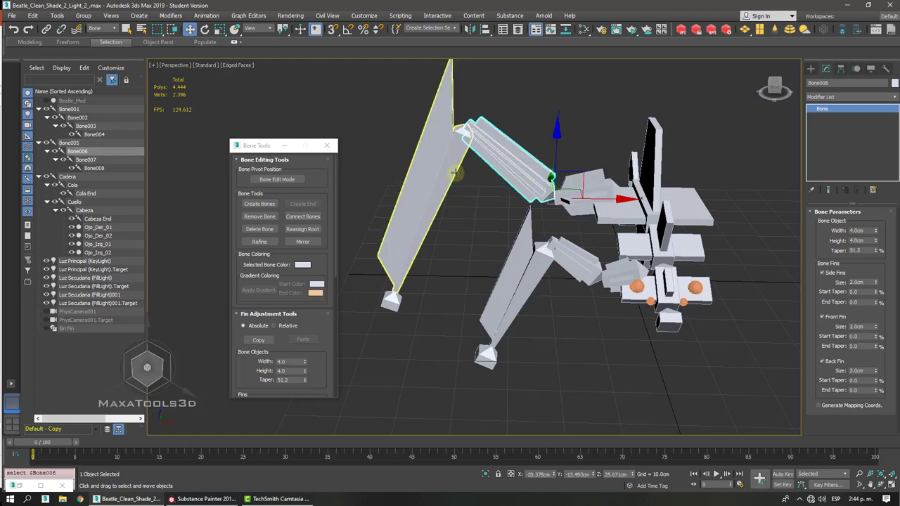
left_click(574, 322)
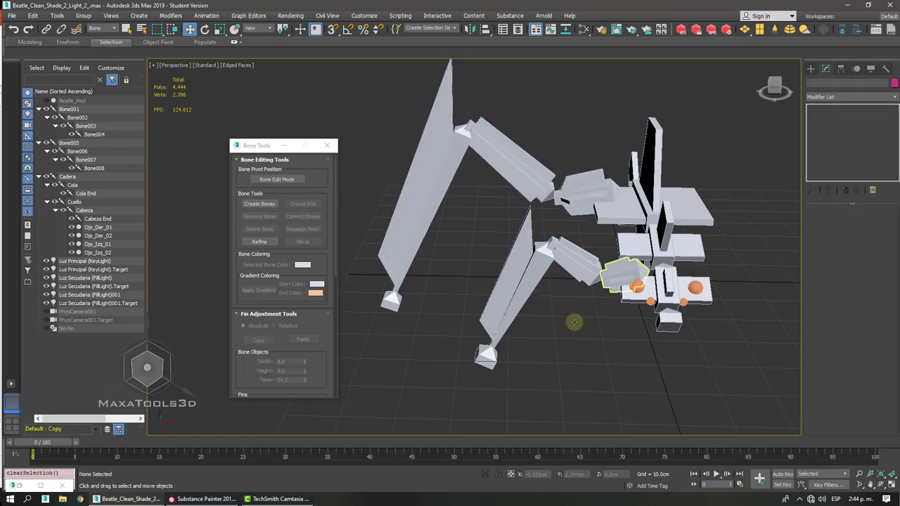
middle_click_drag(574, 322, 573, 321, "alt")
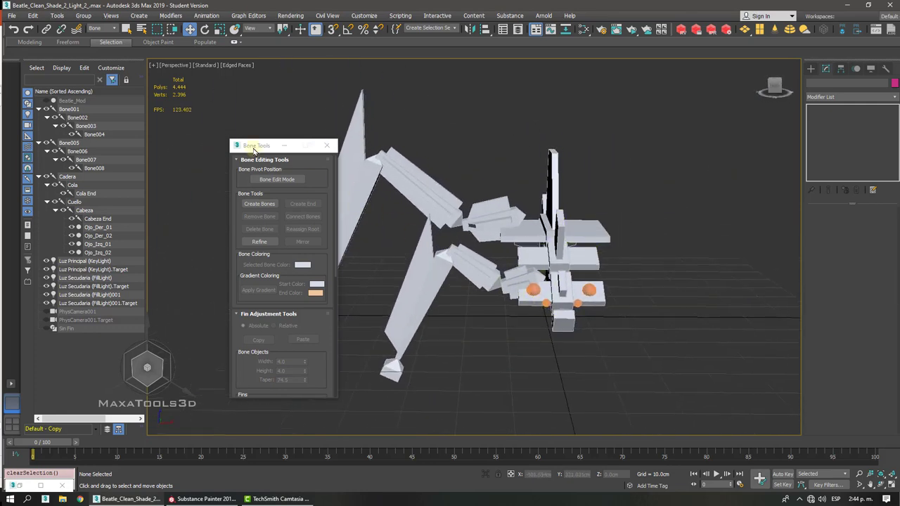
- Rename the whole front leg chain's bones with base name Mano_Der_, numbered from 1 in steps of 1
left_click_drag(255, 149, 139, 153)
middle_click_drag(377, 227, 383, 228, "alt")
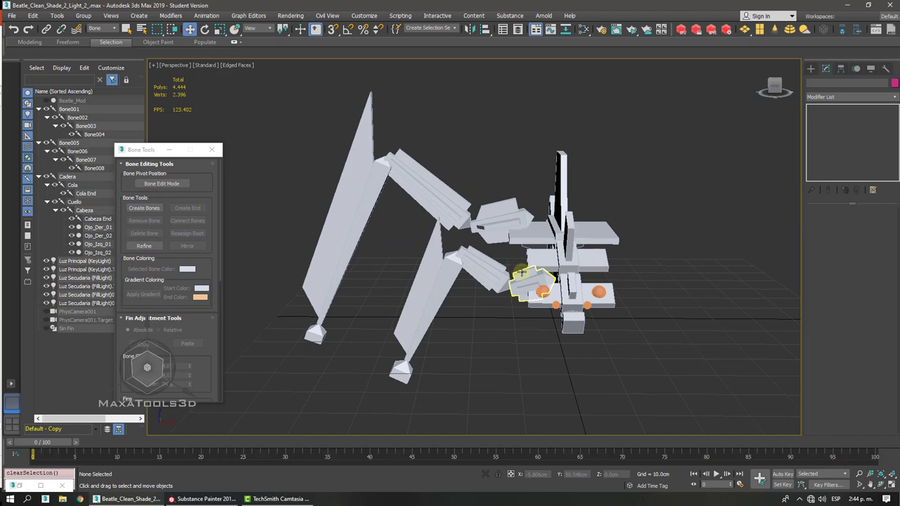
double_click(522, 272)
middle_click_drag(509, 270, 513, 239, "alt")
left_click_drag(126, 152, 201, 125)
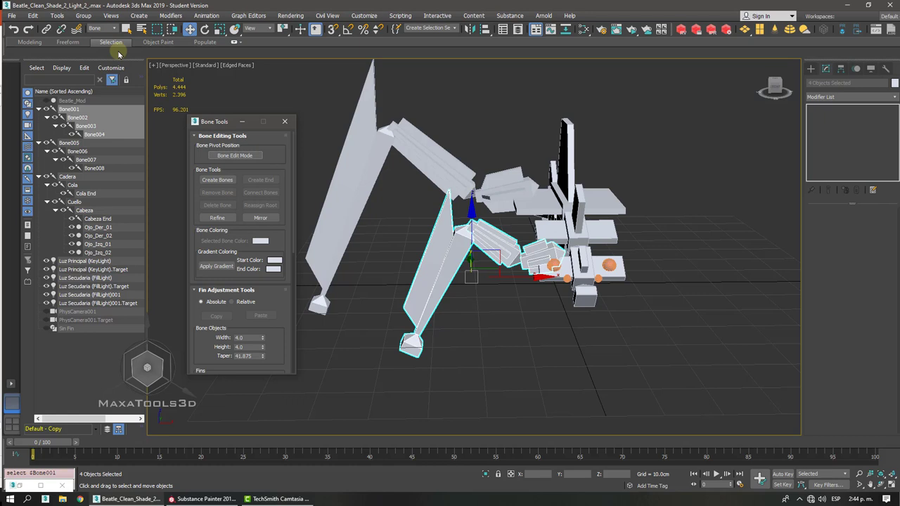
left_click(57, 15)
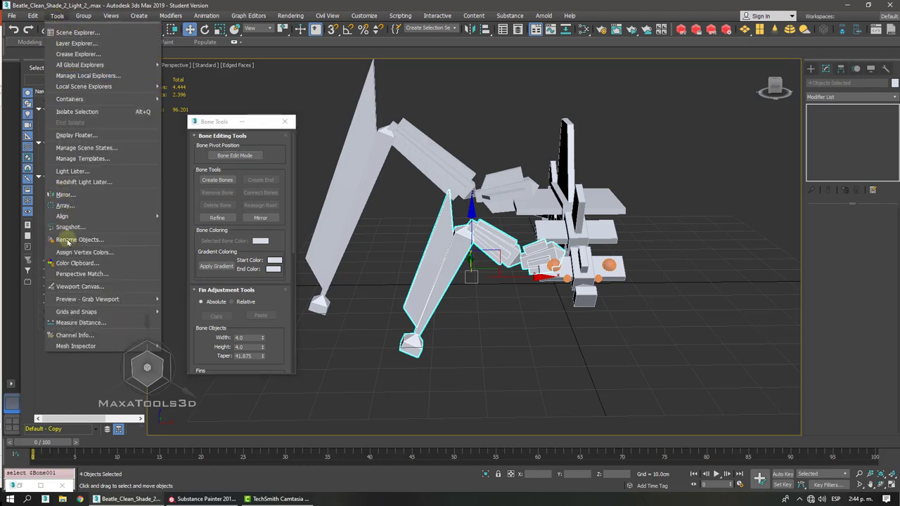
left_click(67, 242)
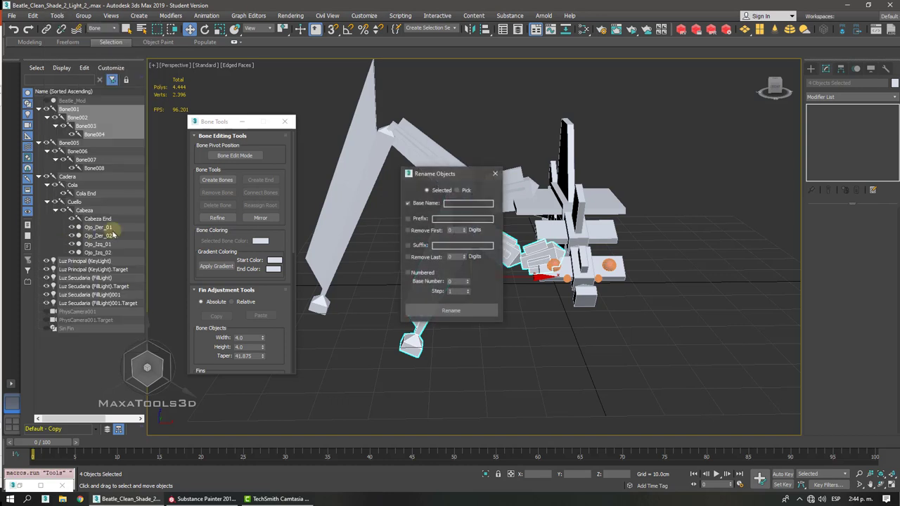
left_click_drag(545, 175, 661, 90)
left_click(683, 118)
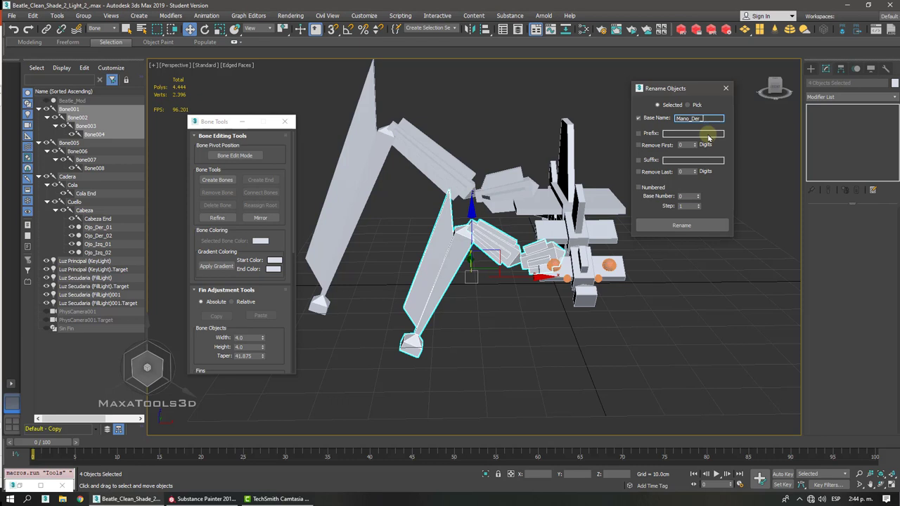
left_click(640, 188)
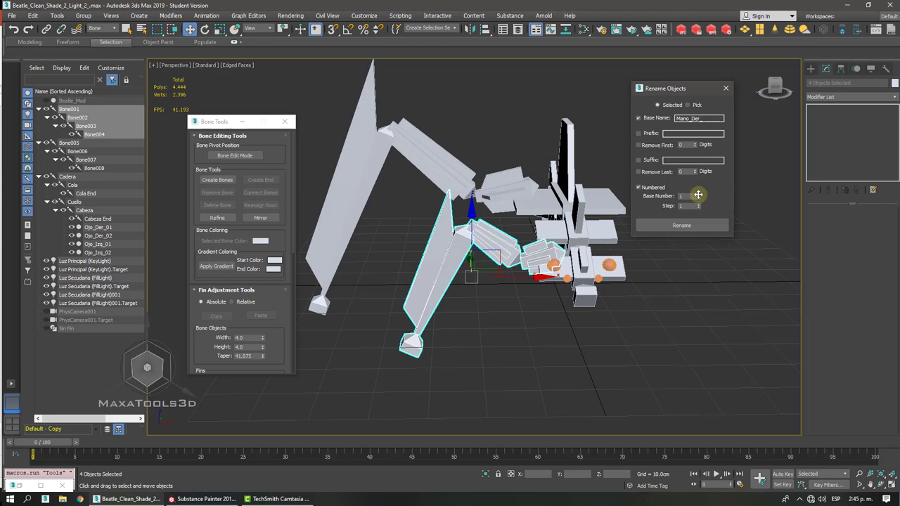
left_click(675, 227)
left_click(674, 226)
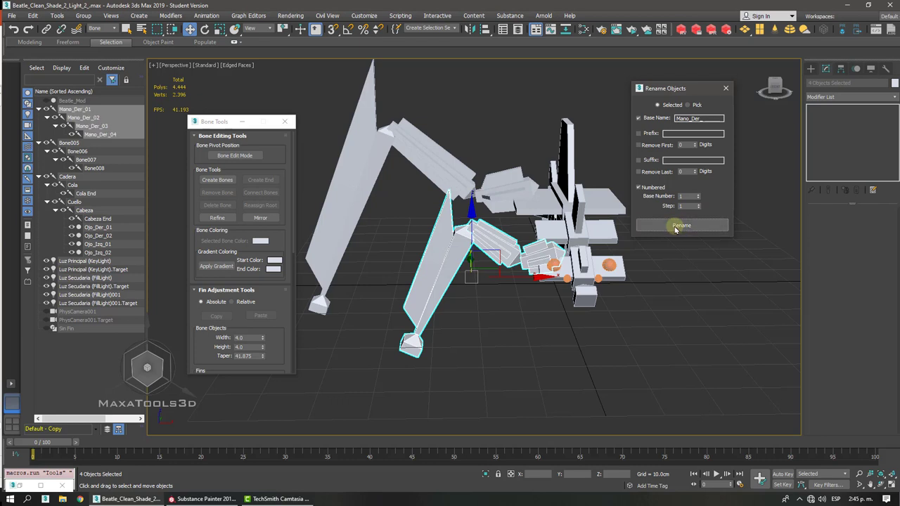
- Rename the rear leg chain's bones with base name Pata_Der_, numbered from 1, and close Rename Objects
double_click(544, 179)
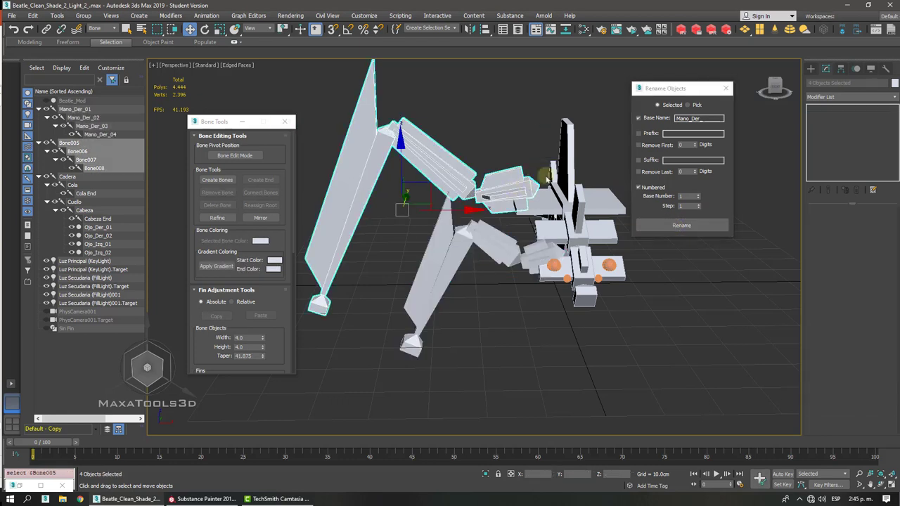
left_click_drag(710, 118, 558, 117)
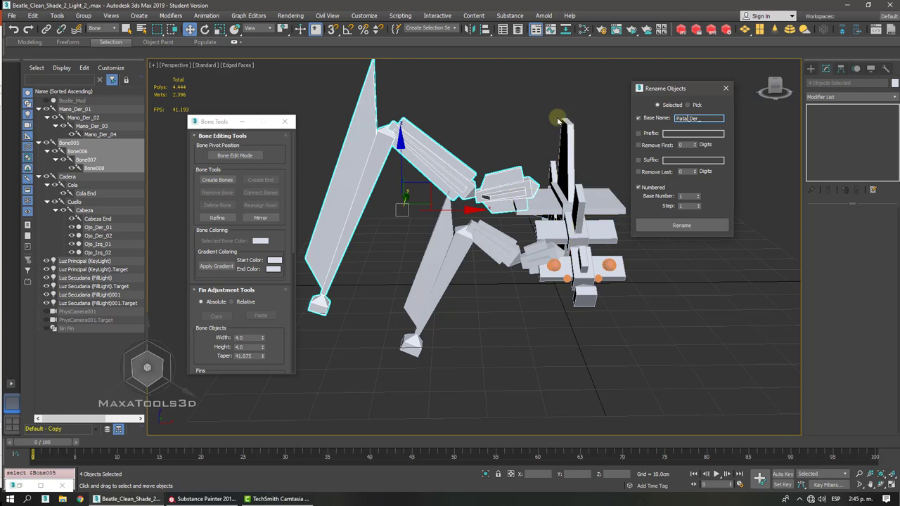
left_click(686, 225)
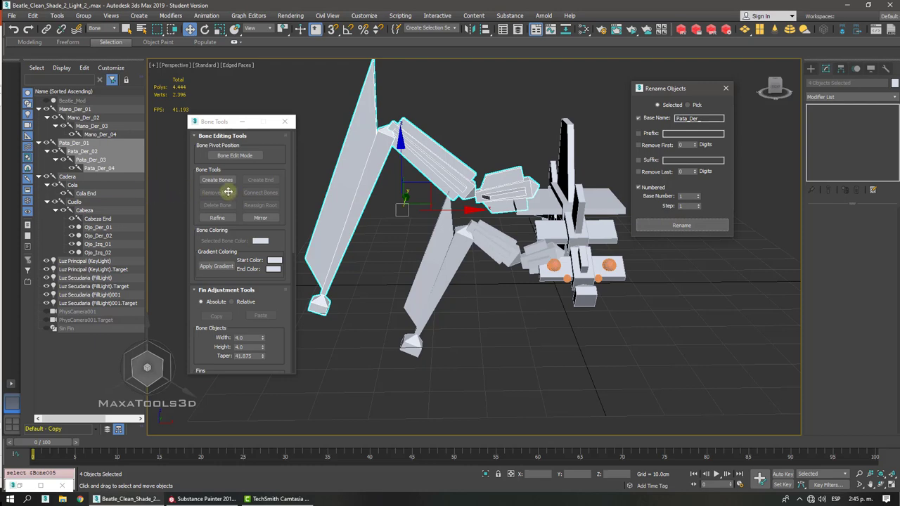
middle_click_drag(475, 193, 497, 202, "alt")
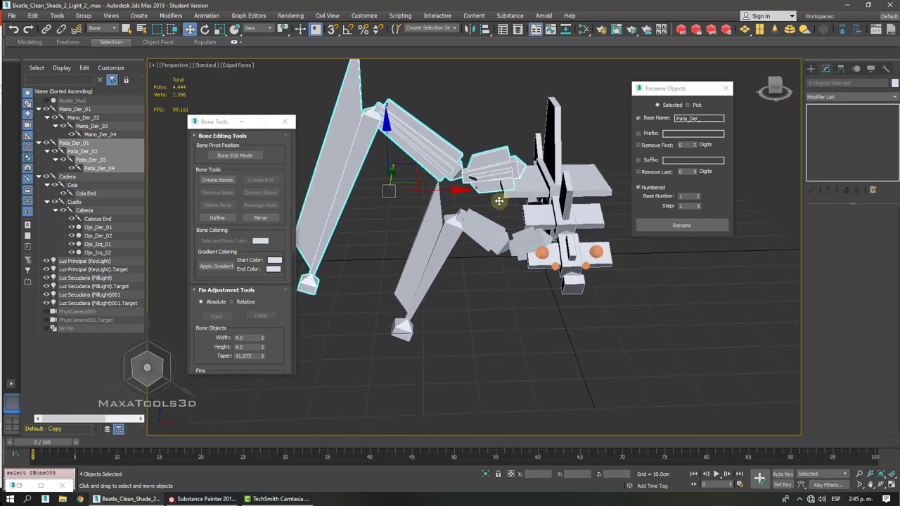
left_click(724, 95)
left_click(724, 90)
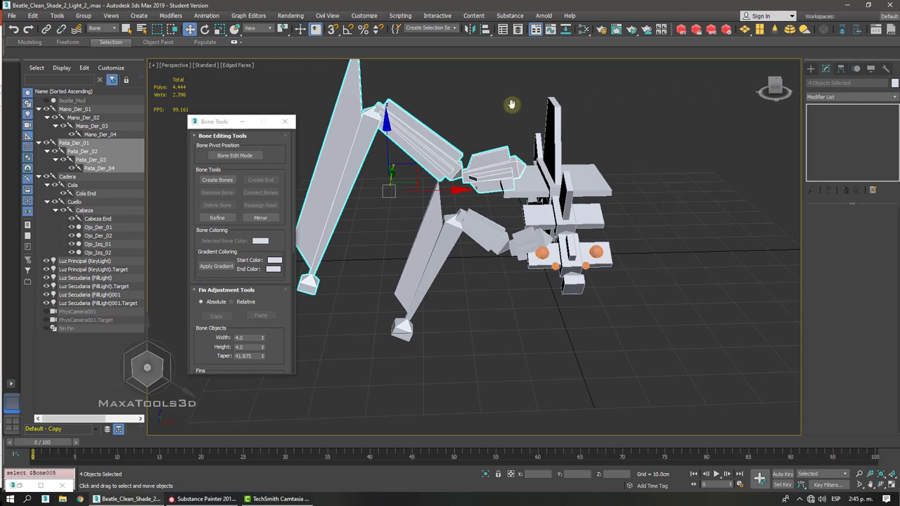
- Switch to the front view, select the whole Pata_Der leg chain and reopen Bone Tools
left_click_drag(225, 123, 140, 121)
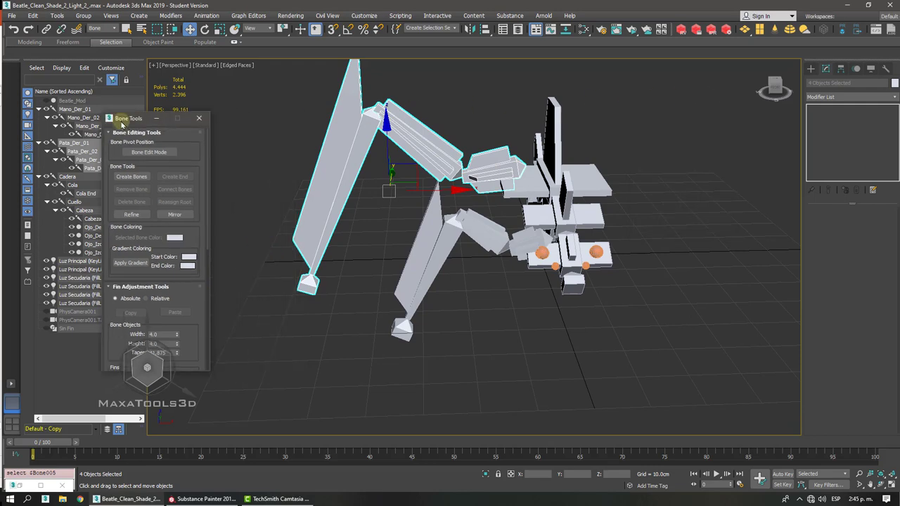
left_click(199, 119)
middle_click_drag(409, 175, 407, 174)
key("f")
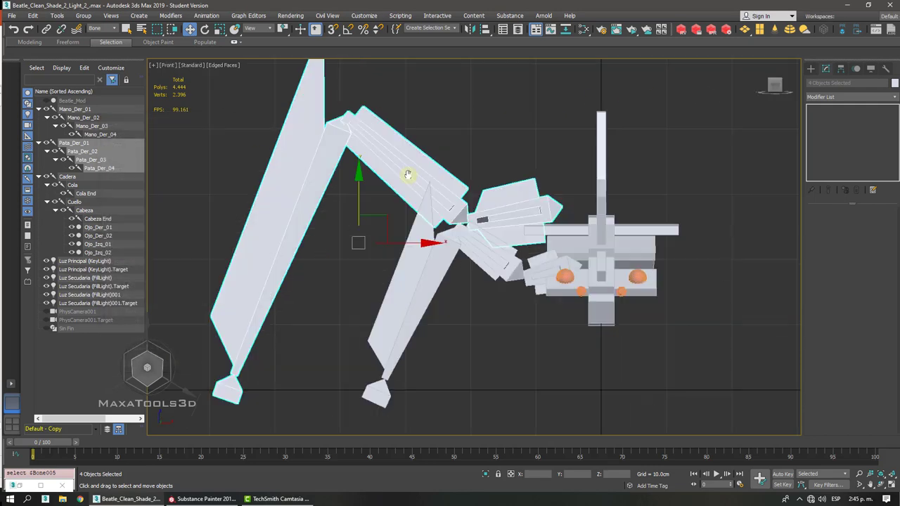
left_click(587, 413)
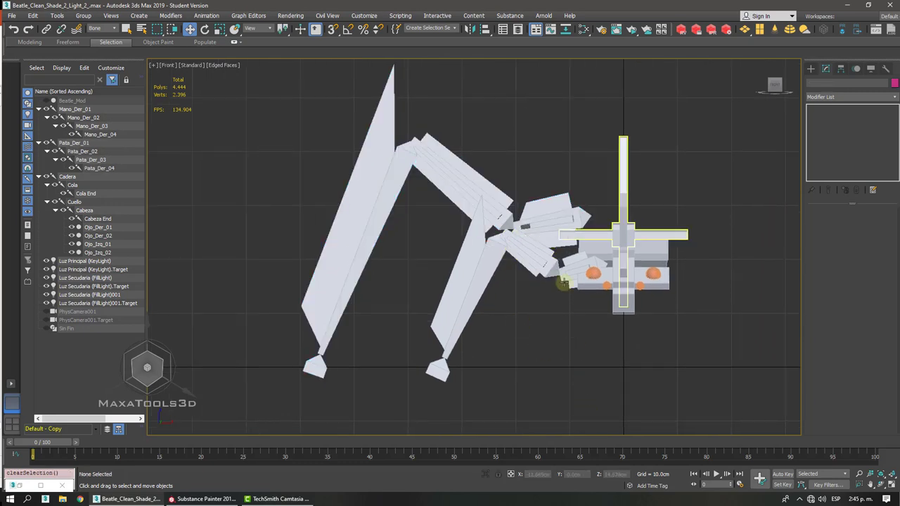
double_click(554, 225)
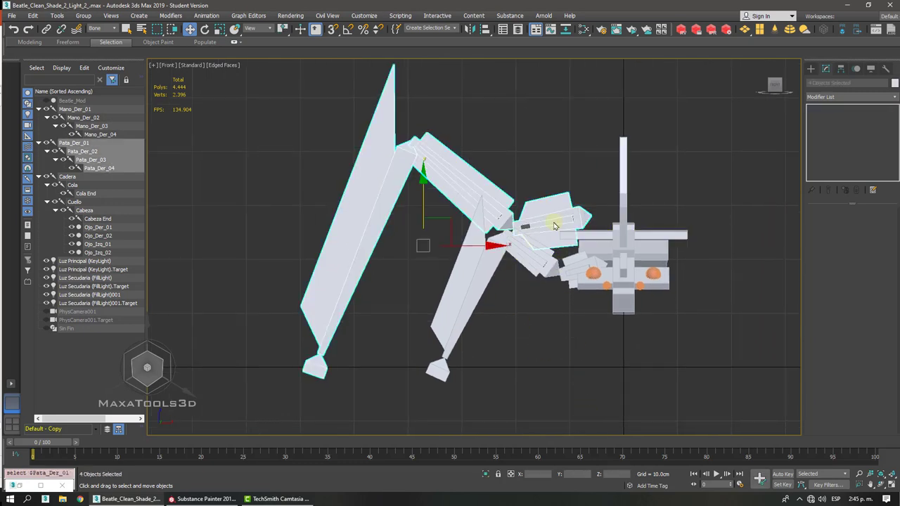
left_click(206, 15)
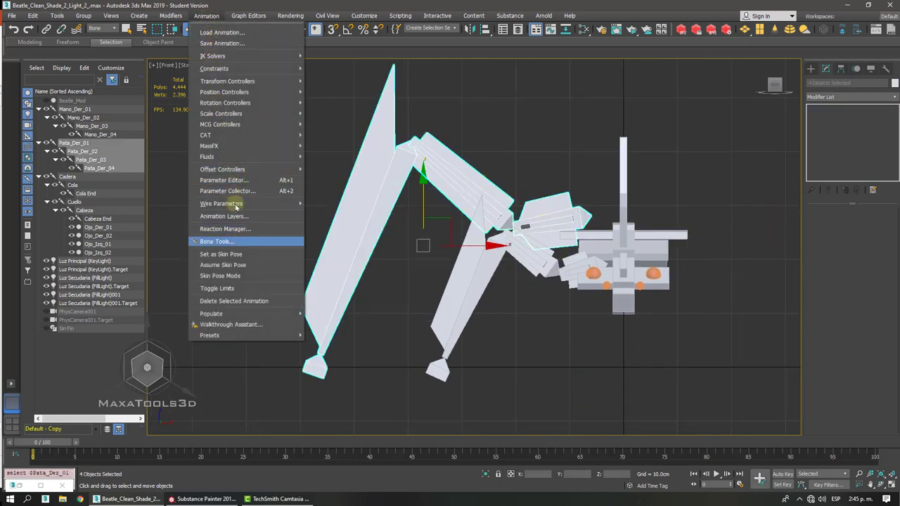
left_click(236, 241)
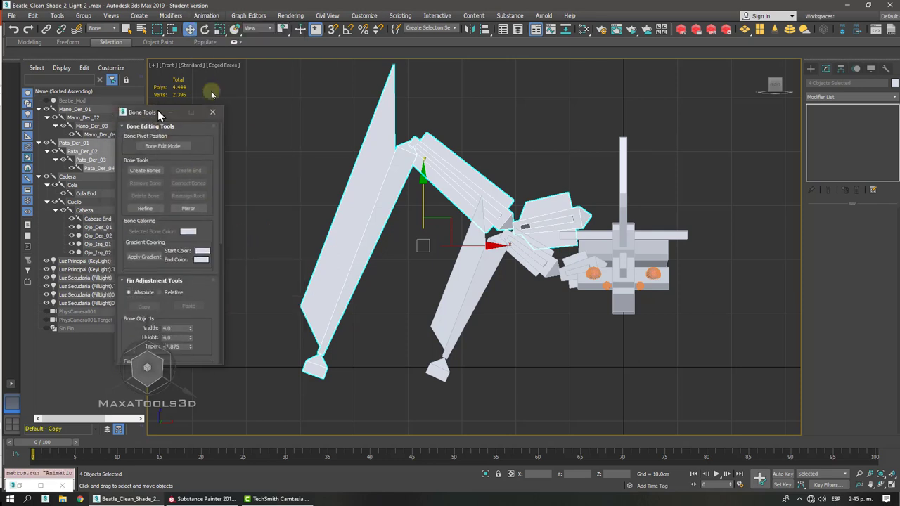
left_click(471, 29)
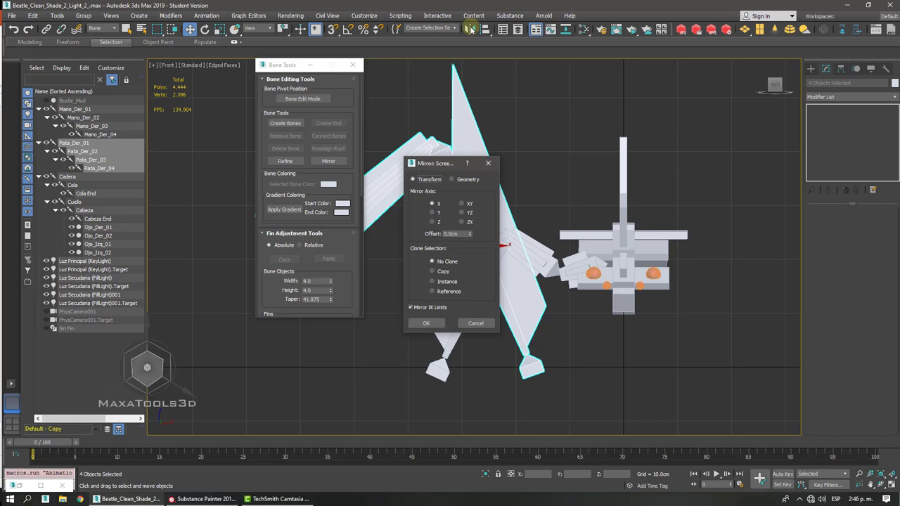
left_click(473, 322)
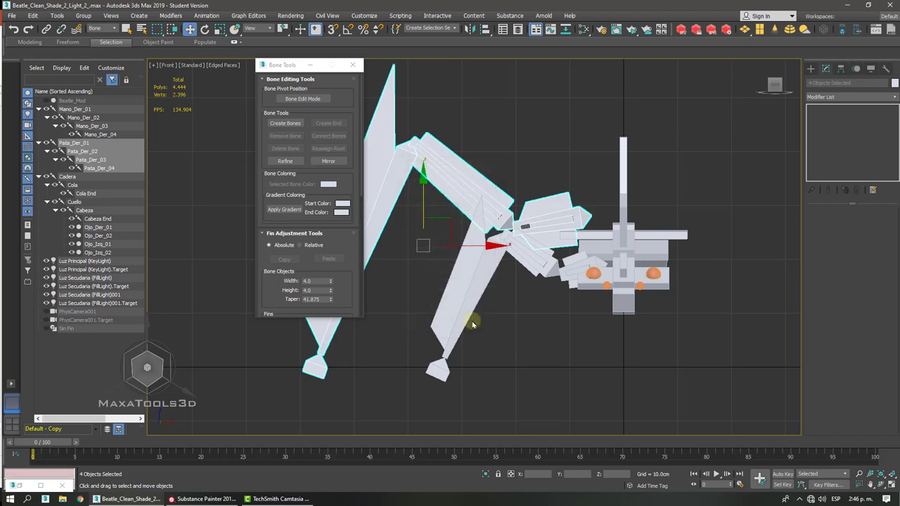
middle_click_drag(473, 323, 471, 321)
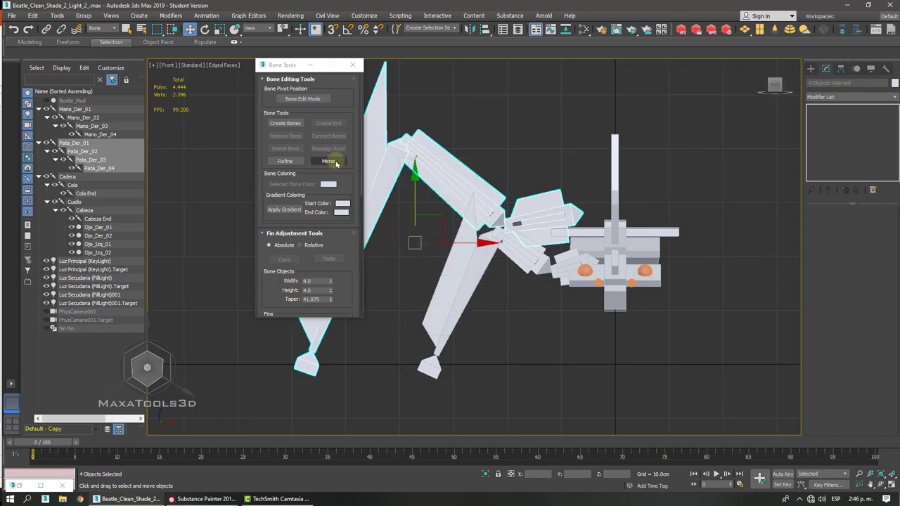
- Mirror the Pata_Der and Mano_Der leg chains across X with Bone Mirror, flipping bone axis Y with a 0.0 cm offset
left_click(329, 161)
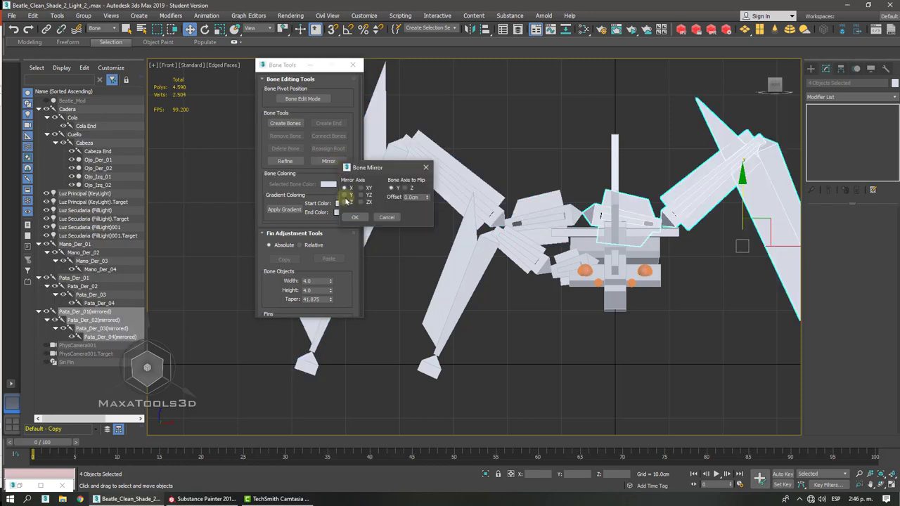
left_click(353, 217)
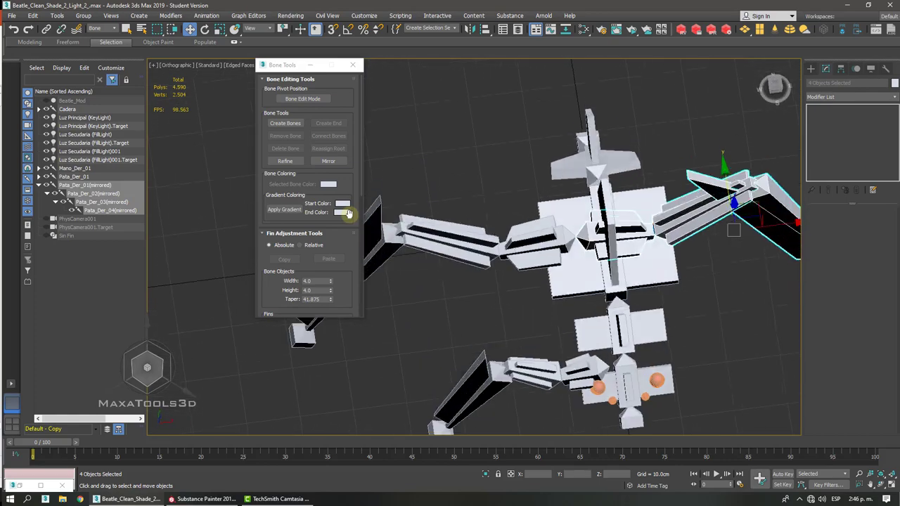
left_click(545, 301)
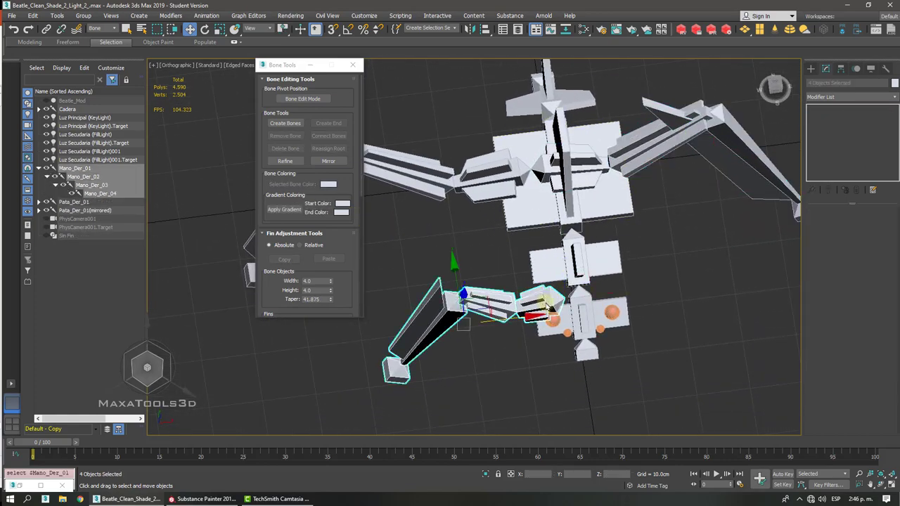
left_click(328, 161)
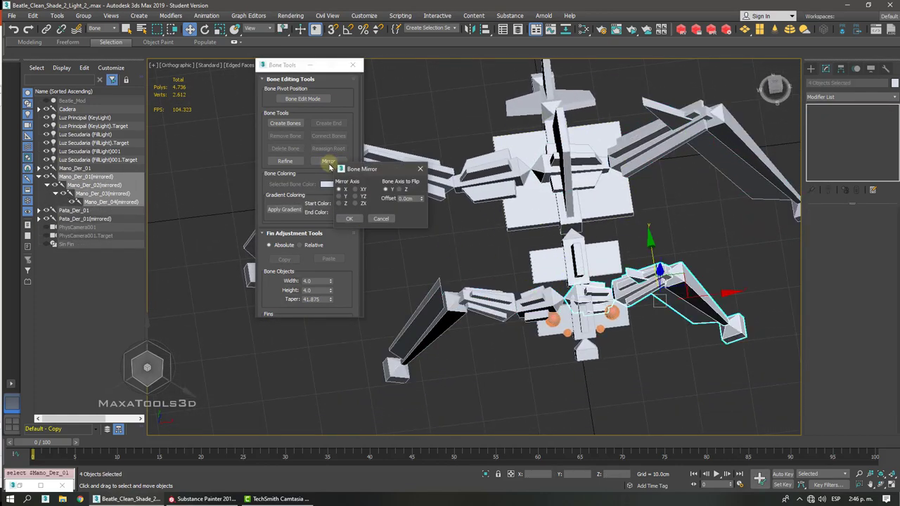
left_click(349, 219)
middle_click_drag(393, 222, 628, 249, "alt")
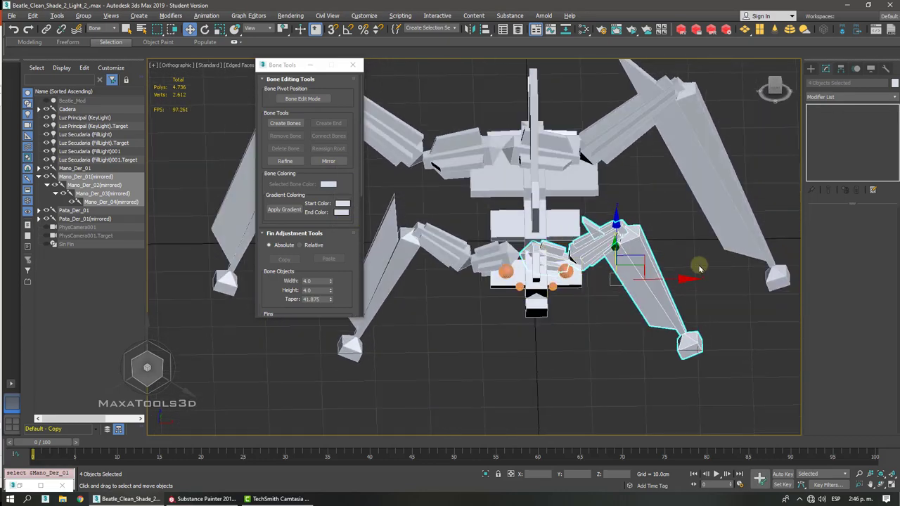
middle_click_drag(699, 269, 694, 265, "alt")
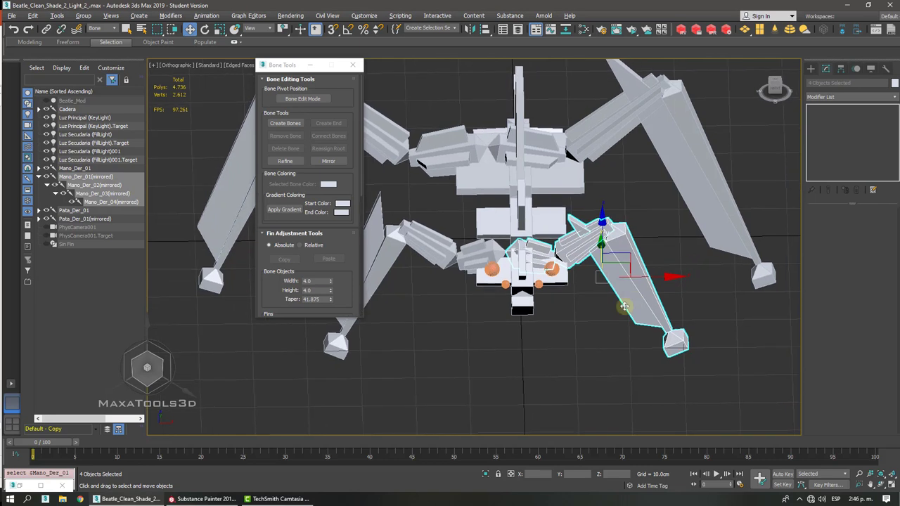
left_click(578, 331)
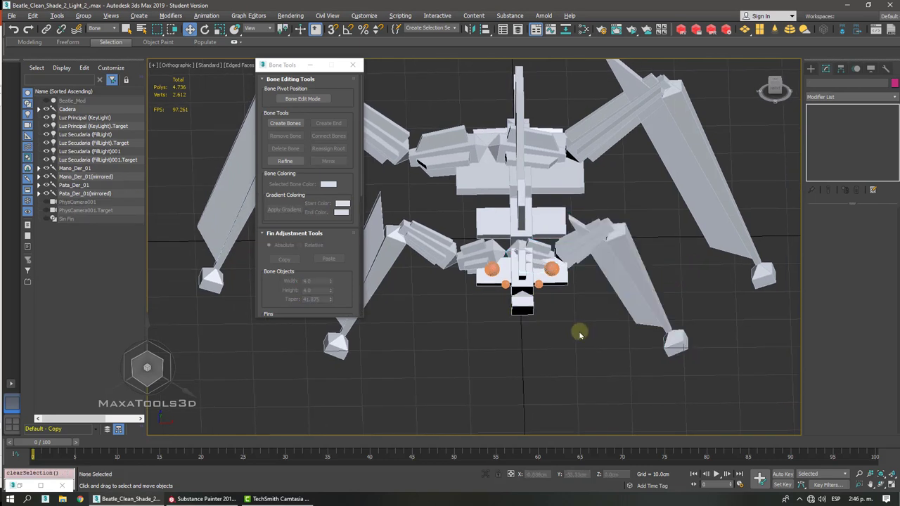
- Set the absolute world X position of the mirrored front leg's root bone, Mano_Der_01(mirrored), to 2.933 cm
scroll(482, 257, "up", 3)
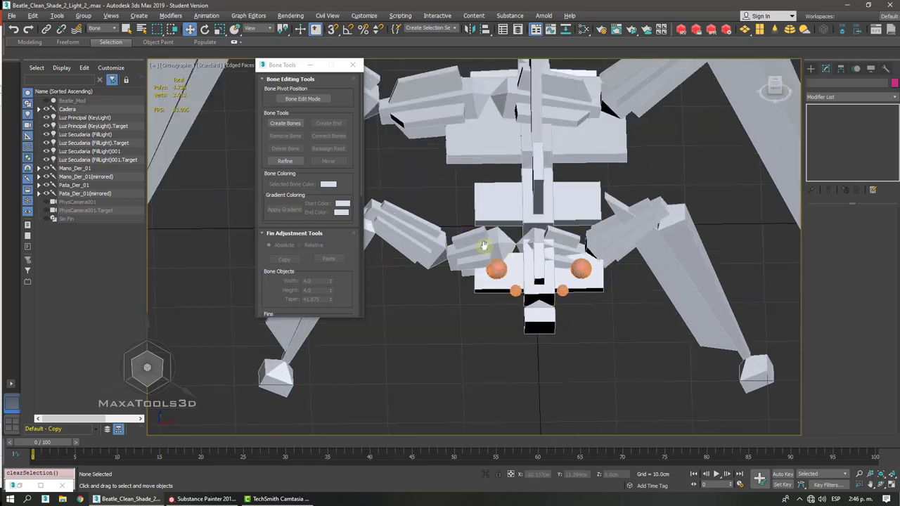
left_click_drag(281, 65, 134, 85)
scroll(435, 218, "up", 5)
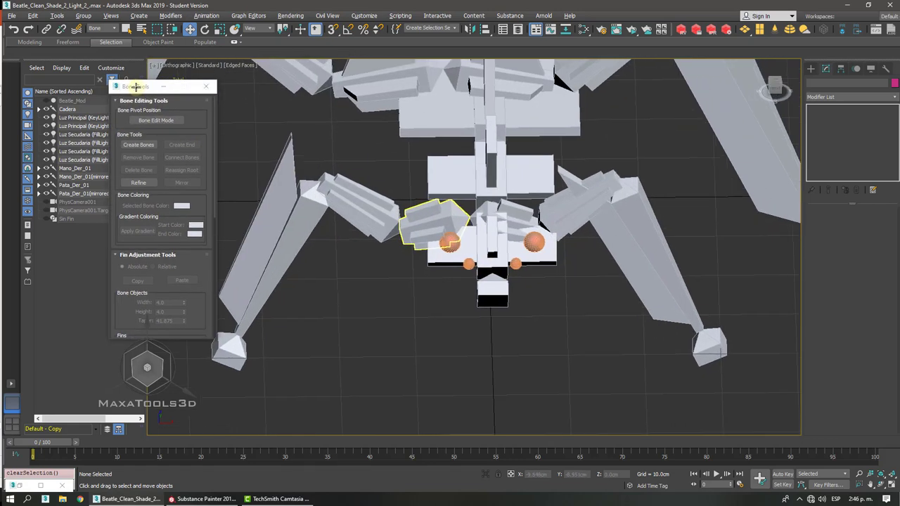
left_click(459, 197)
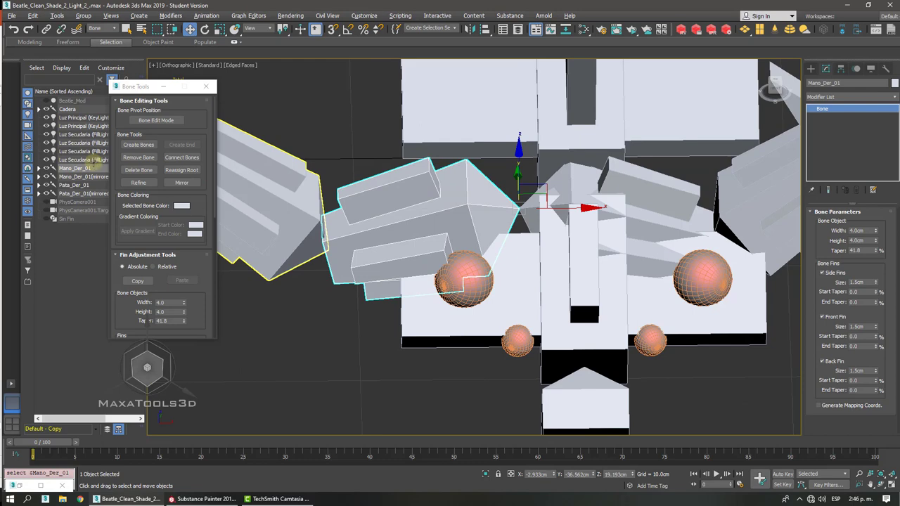
right_click(190, 29)
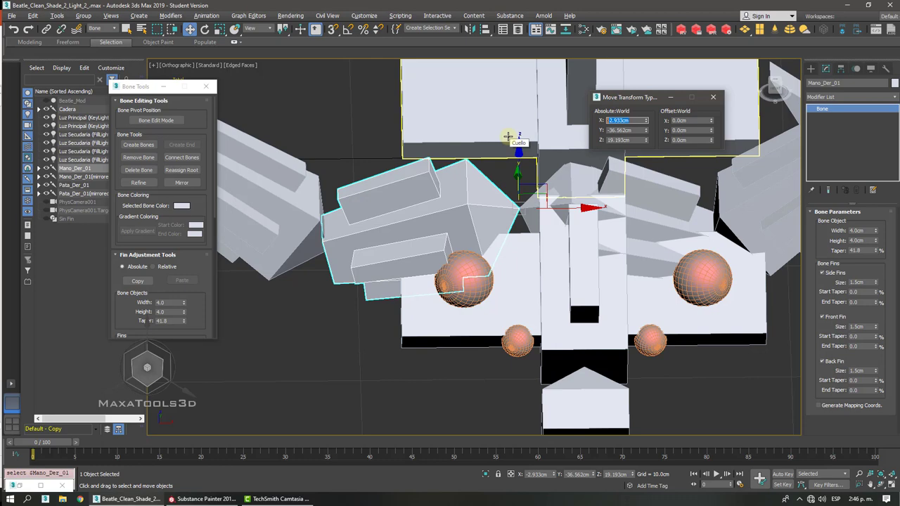
left_click(628, 180)
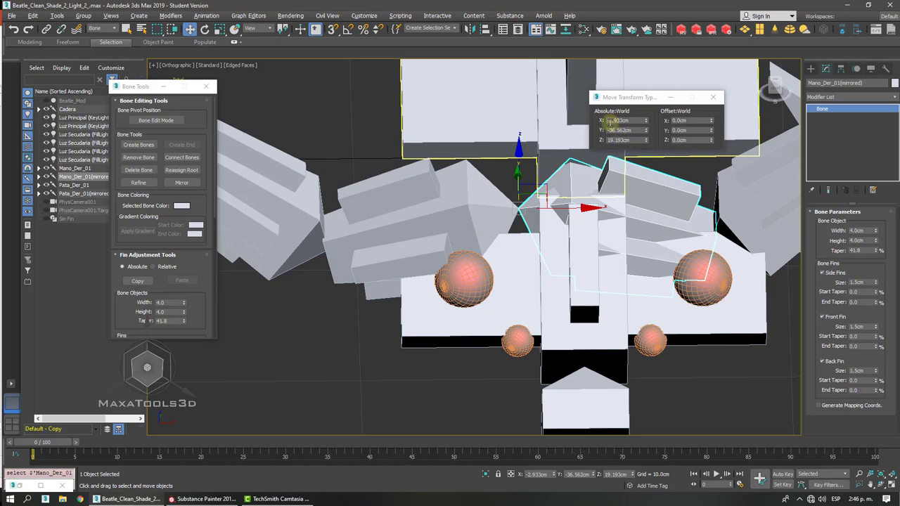
left_click(610, 121)
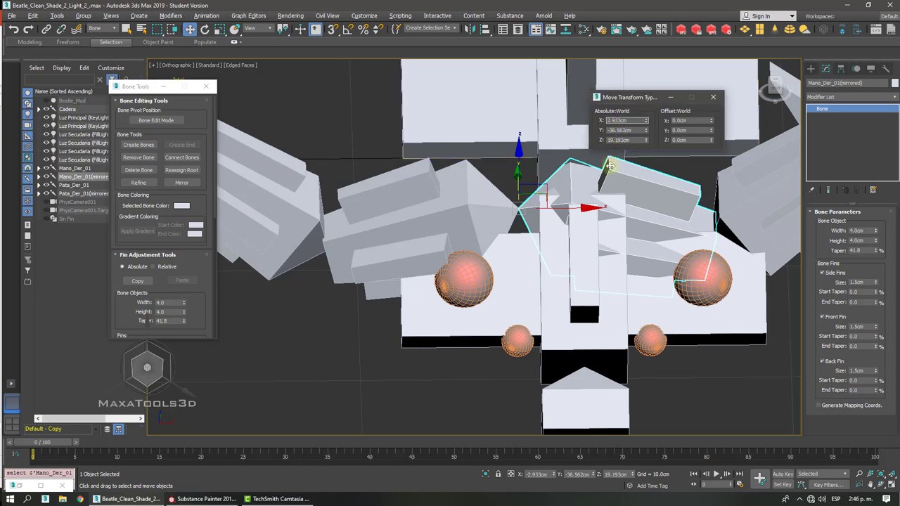
- Set the absolute world X position of the mirrored rear leg's root bone, Pata_Der_01(mirrored), to 5.973 cm
scroll(497, 213, "down", 5)
middle_click_drag(500, 305, 511, 351)
scroll(511, 351, "down", 2)
scroll(523, 152, "up", 2)
left_click(529, 154)
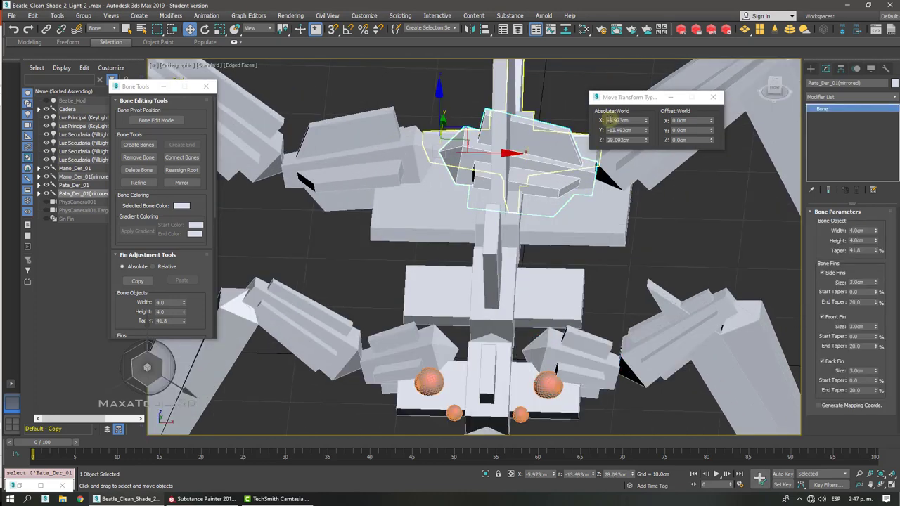
left_click(610, 121)
key("BackSpace")
key("Return")
scroll(598, 180, "down", 3)
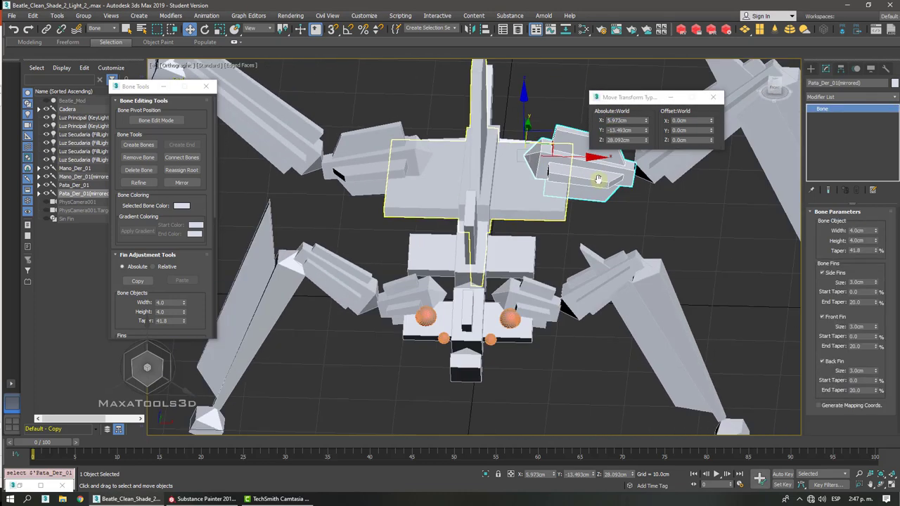
- Select the whole mirrored rear leg chain and rename its bones with base name Pata_Izq_, numbered from 1
middle_click_drag(598, 180, 542, 206, "alt")
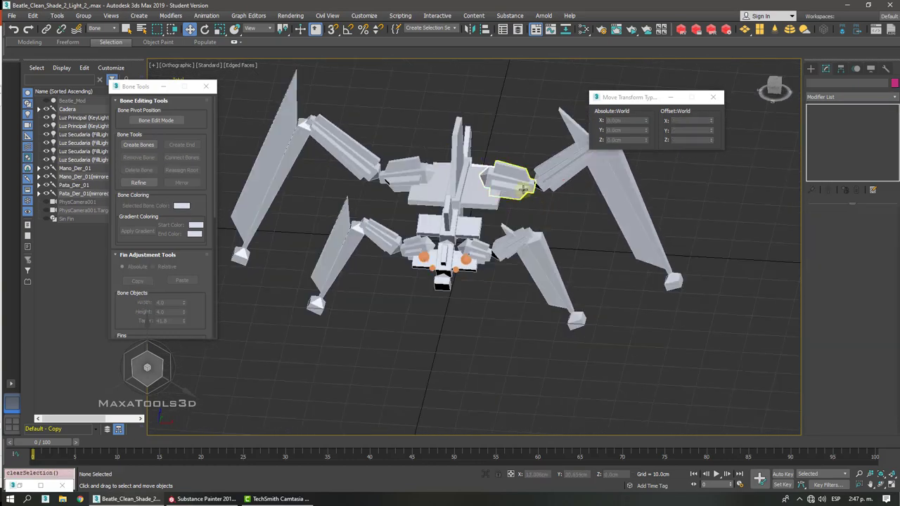
double_click(523, 193)
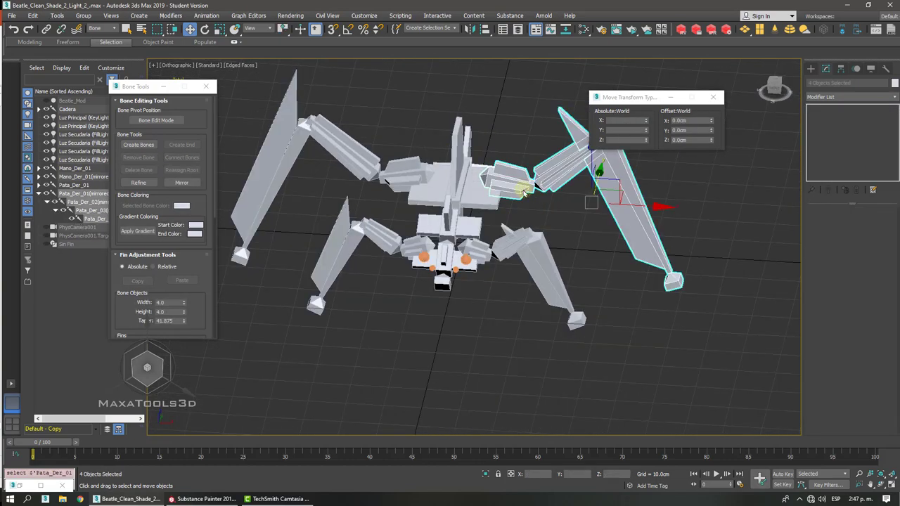
left_click(57, 15)
left_click(91, 239)
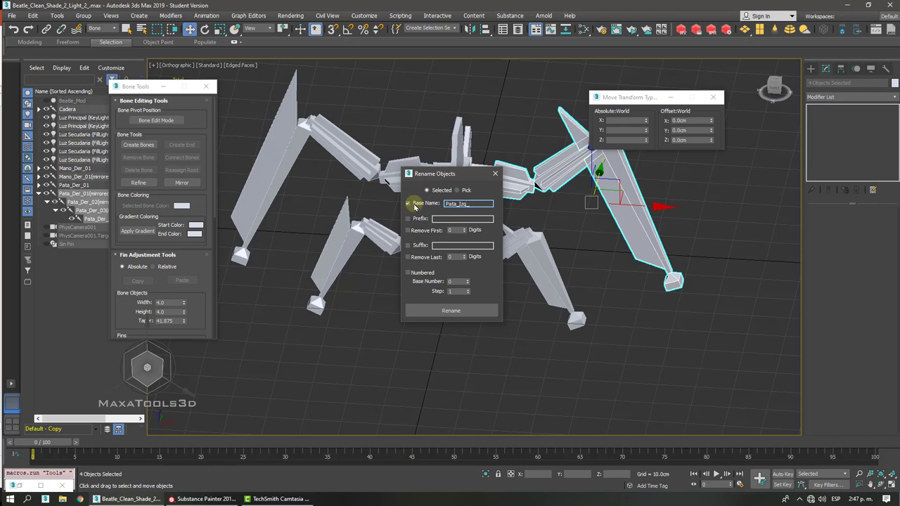
left_click(419, 274)
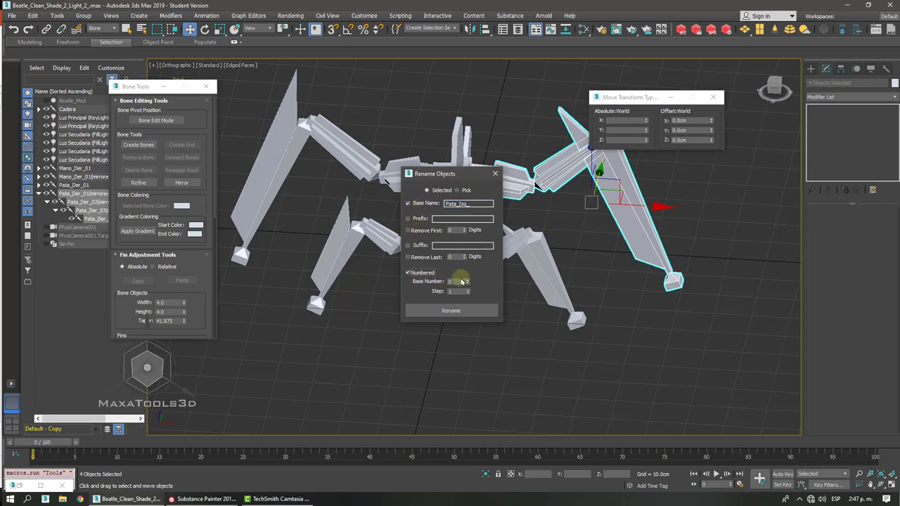
left_click(467, 310)
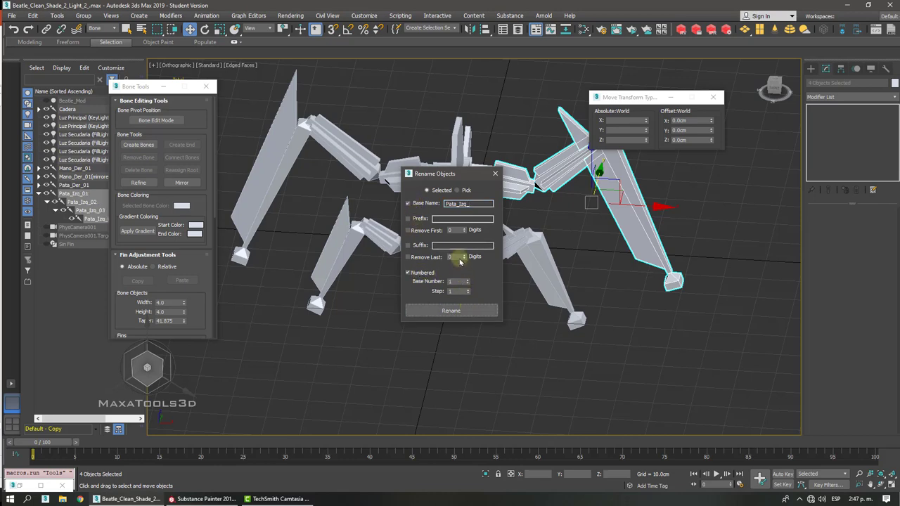
- Rename the mirrored front leg chain's bones with base name Manoa_Izq_, numbered from 1, and close all open tool dialogs
left_click_drag(447, 176, 338, 116)
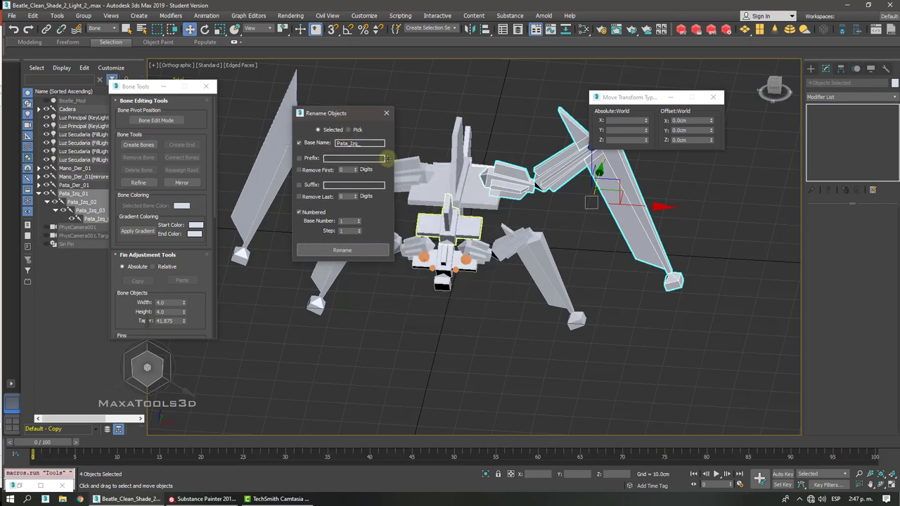
double_click(477, 250)
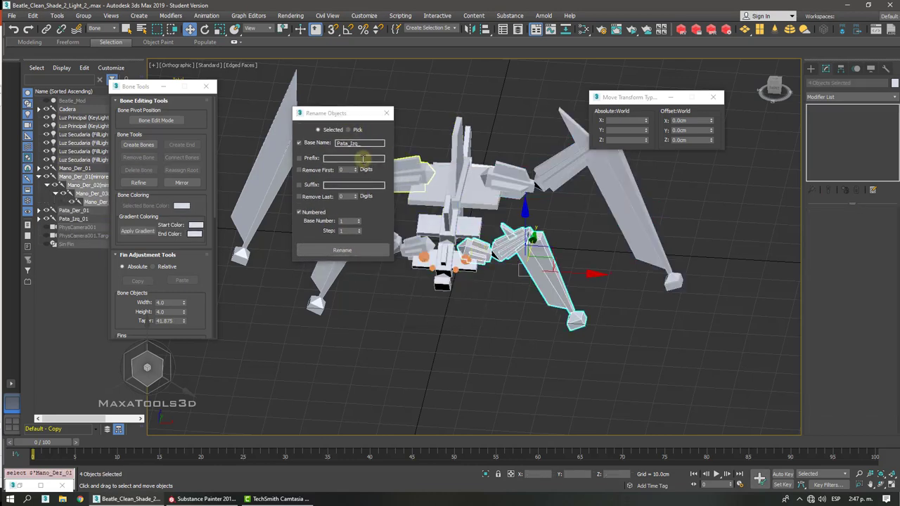
double_click(345, 143)
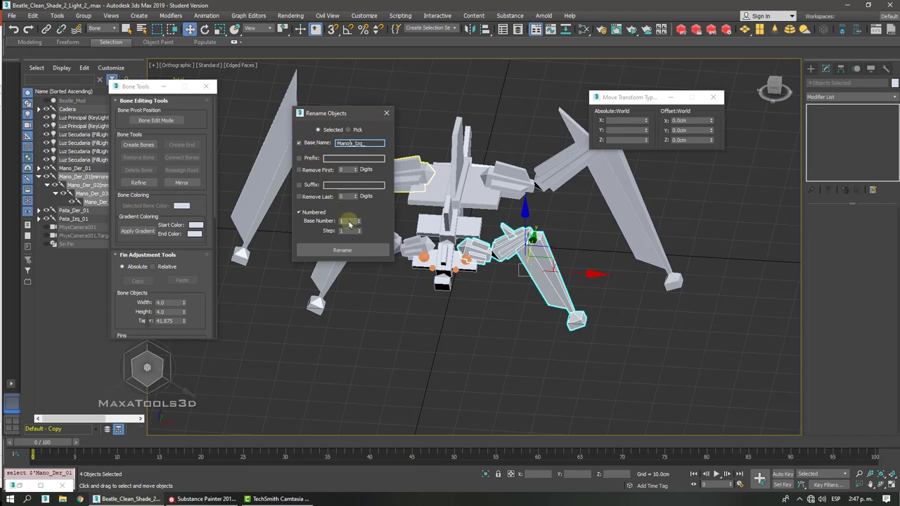
left_click(364, 249)
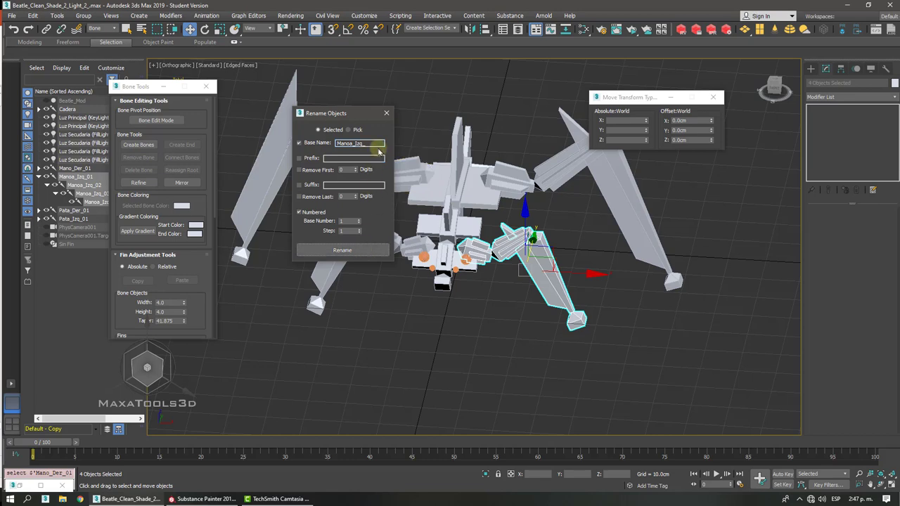
left_click(386, 112)
left_click(714, 99)
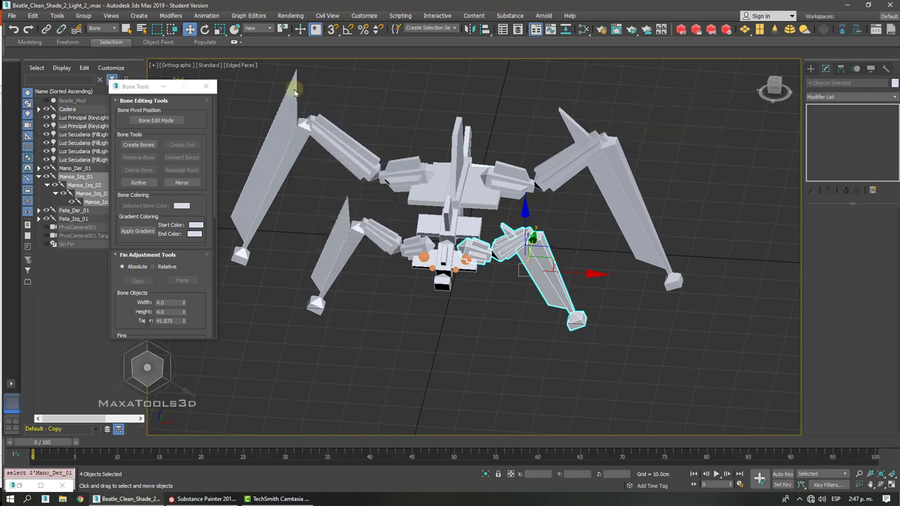
left_click(206, 86)
- Switch to the perspective view and replace the back fin of Manoa_Izq_03 with a front fin
middle_click_drag(429, 250, 494, 301, "alt")
left_click(494, 305)
scroll(495, 303, "up", 3)
scroll(495, 302, "up", 3)
left_click(530, 197)
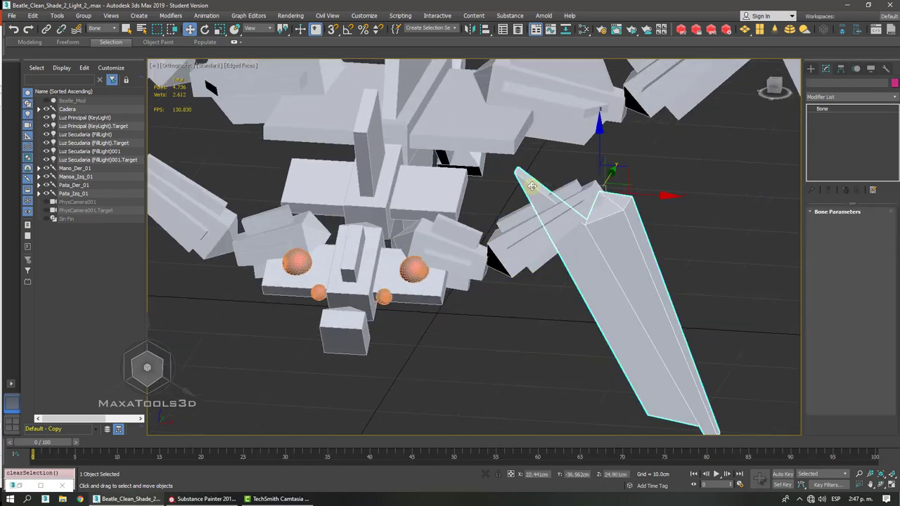
middle_click_drag(530, 196, 476, 247, "alt")
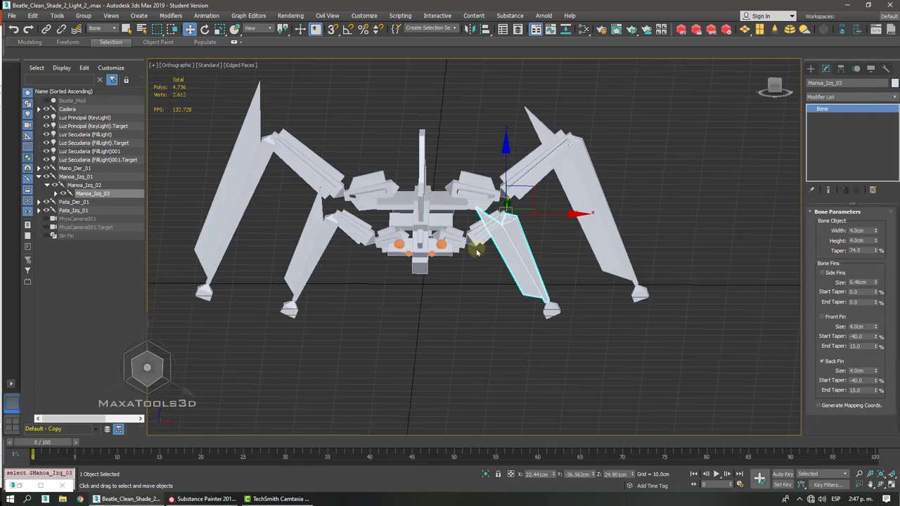
key("p")
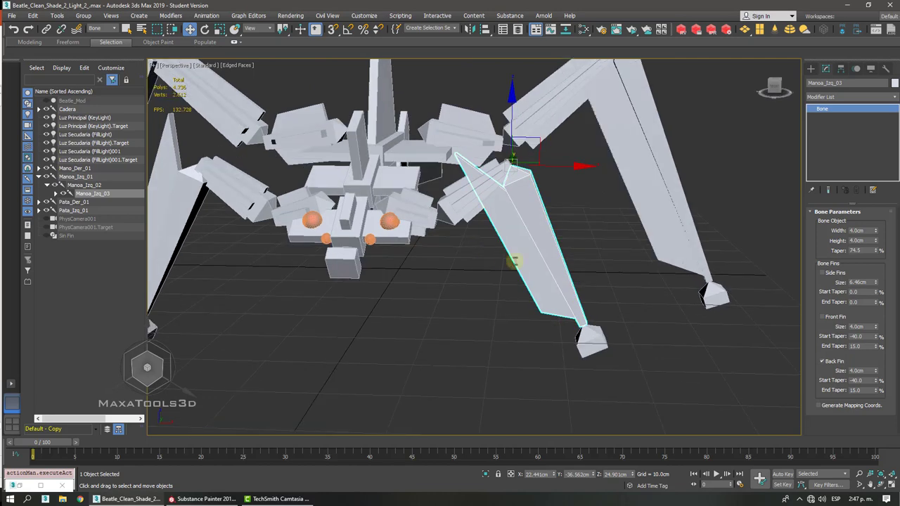
left_click(828, 361)
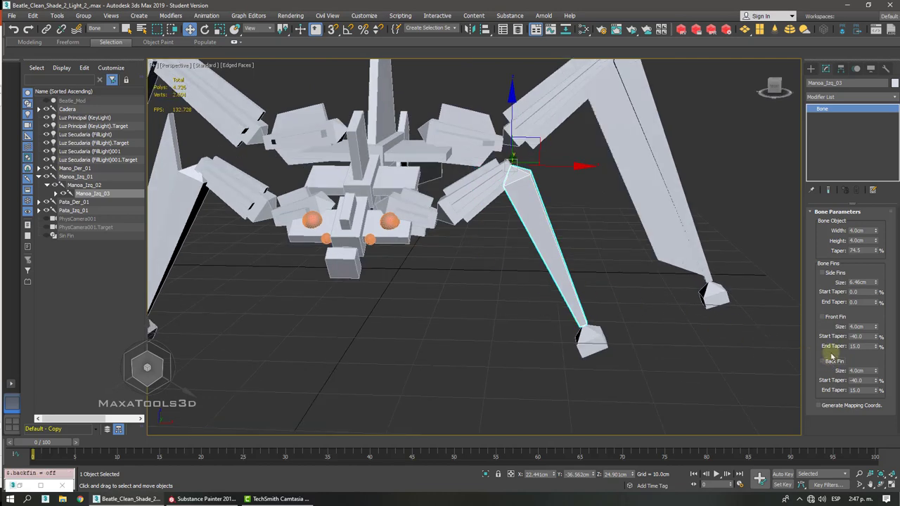
left_click(831, 317)
- Turn off the back fin of Pata_Izq_03 and turn on its front fin
middle_click_drag(793, 255, 797, 319)
left_click(639, 158)
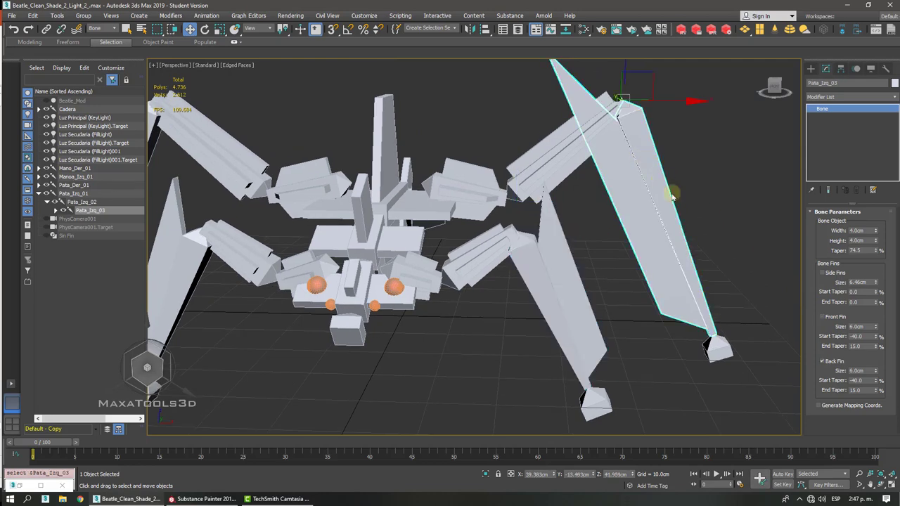
left_click(830, 361)
left_click(829, 317)
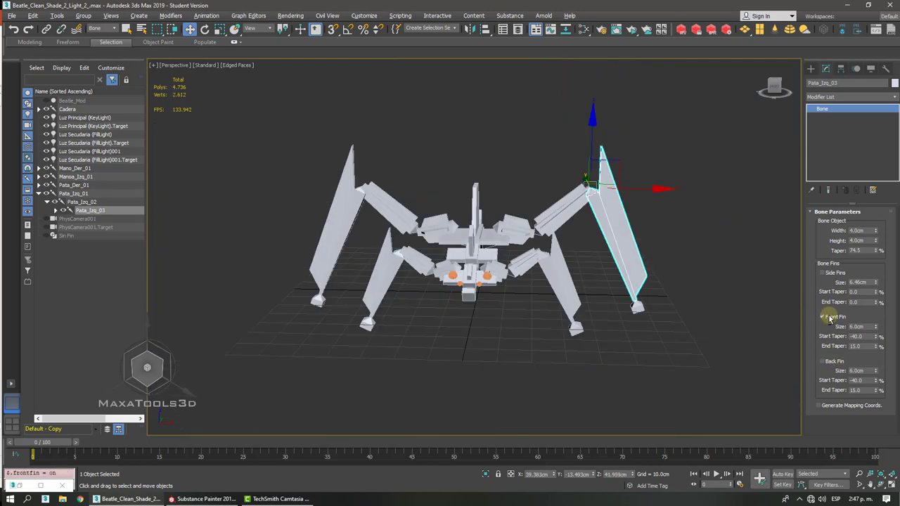
- Examine the mirrored legs and their fins from several angles, comparing them with the original right leg chains
mouse_move(535, 211)
middle_mouse_down("alt")
mouse_move(450, 211)
mouse_move(518, 224)
mouse_move(536, 194)
mouse_move(520, 204)
middle_mouse_up("alt")
scroll(535, 194, "up", 4)
scroll(513, 195, "down", 5)
scroll(514, 197, "up", 3)
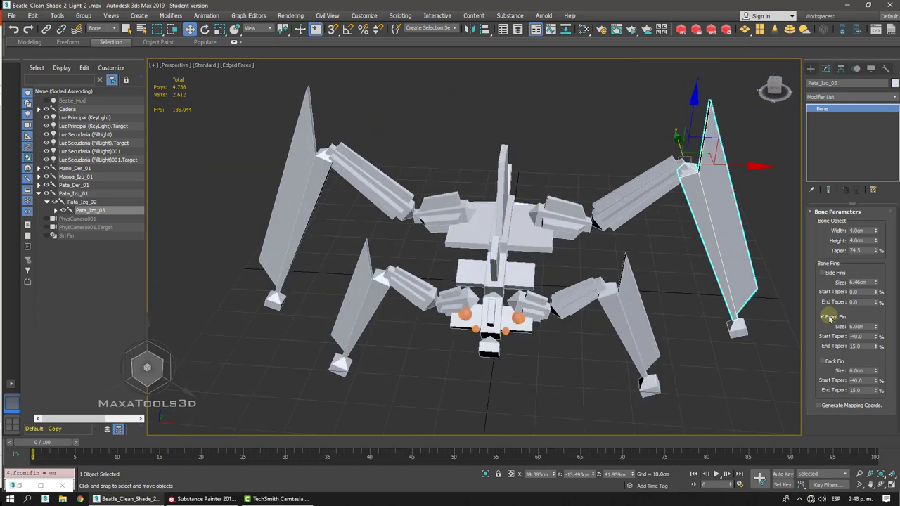
middle_click_drag(436, 211, 379, 176, "alt")
key("shift+z")
left_click(503, 239)
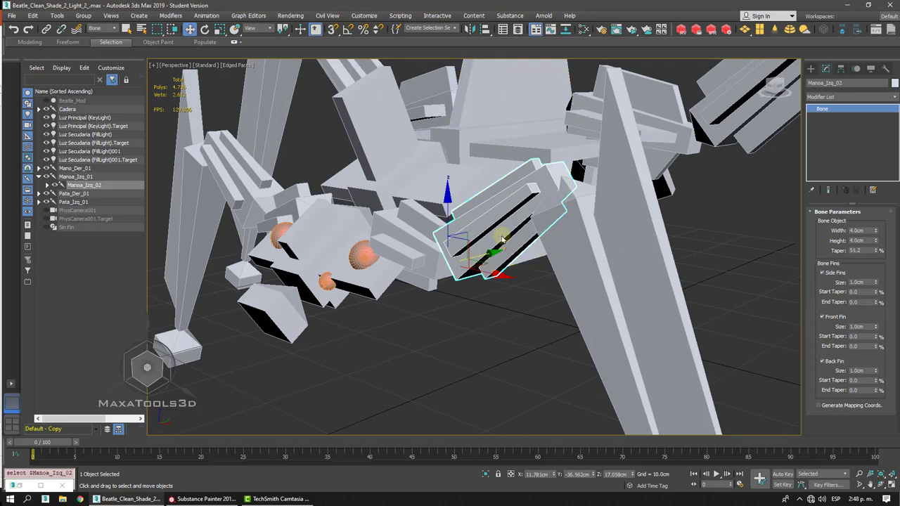
key("shift+z")
key("shift+z")
key("shift+z")
key("shift+z")
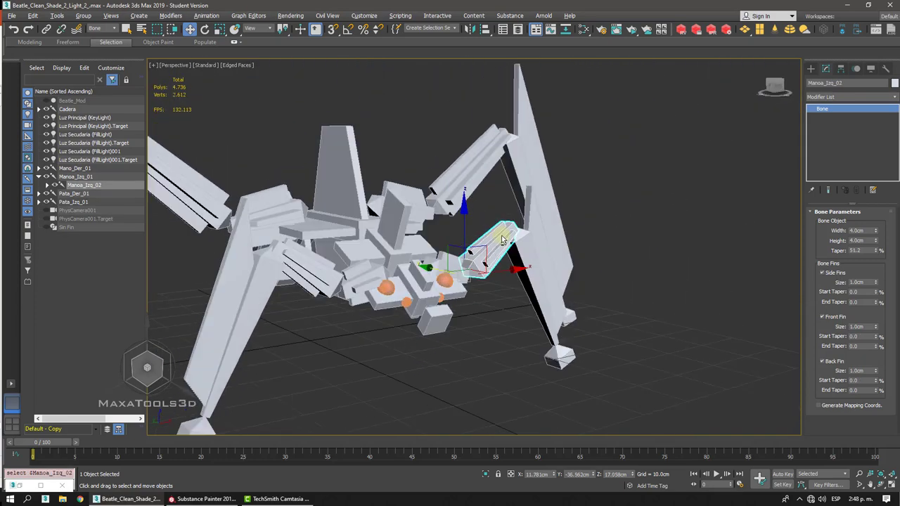
key("shift+z")
key("shift+z")
key("shift+z")
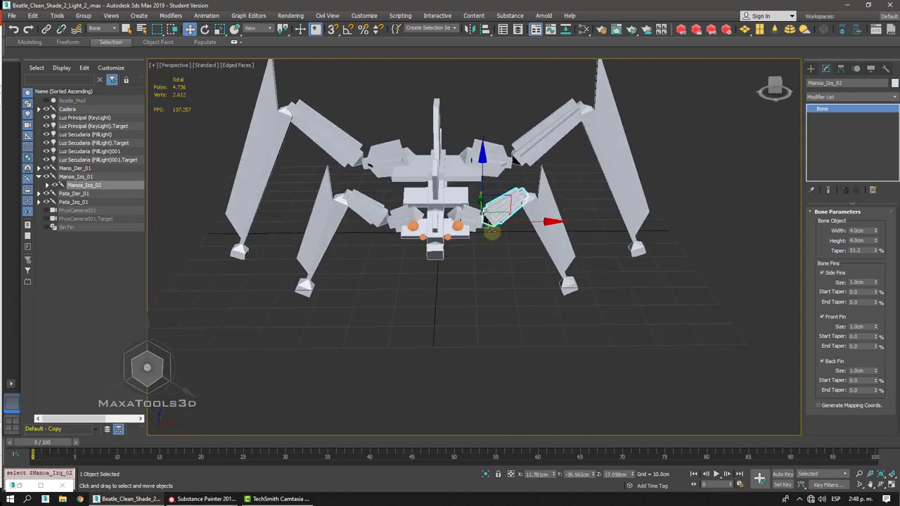
- Test-move the Cadera bone to check whether the leg chains follow it, and undo the move
left_click(449, 214)
key("shift+z")
key("shift+z")
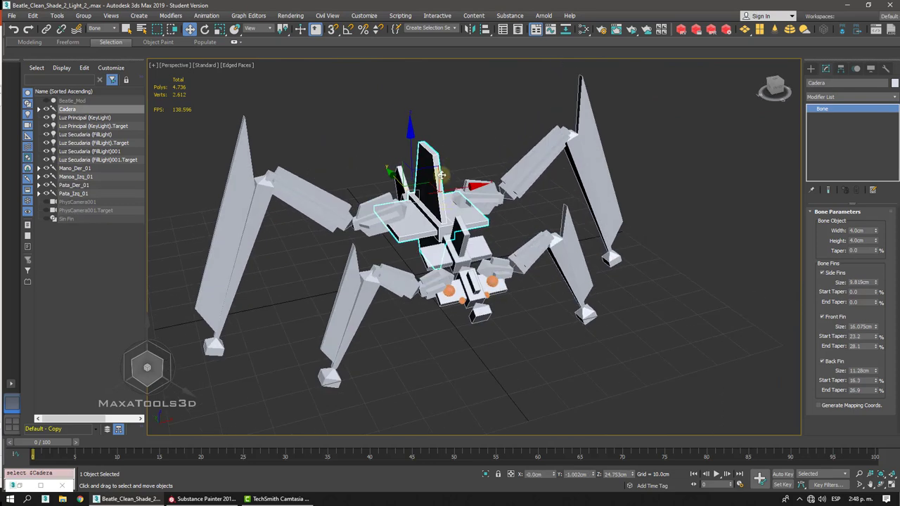
left_click_drag(426, 179, 402, 117)
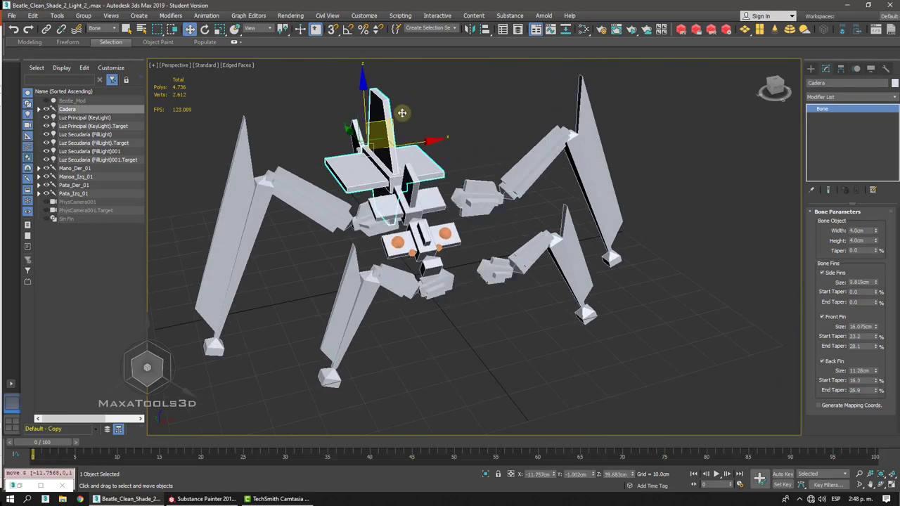
key("ctrl+z")
- Link the rear leg root bones Pata_Der_01 and Pata_Izq_01 to the Cadera bone as their parent
scroll(387, 229, "up", 5)
middle_click_drag(398, 147, 373, 144, "alt")
left_click(388, 231)
left_click(373, 145)
left_click(376, 214)
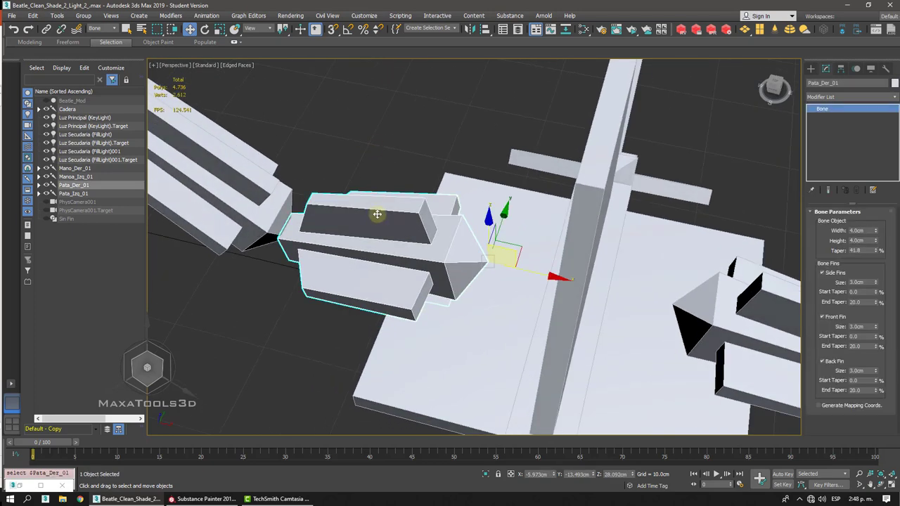
scroll(377, 213, "down", 4)
left_click(46, 29)
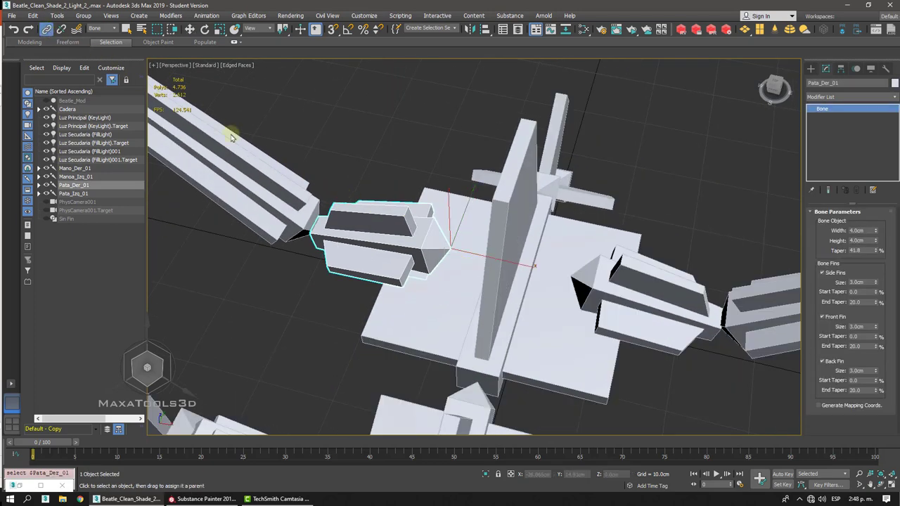
left_click_drag(461, 264, 467, 270)
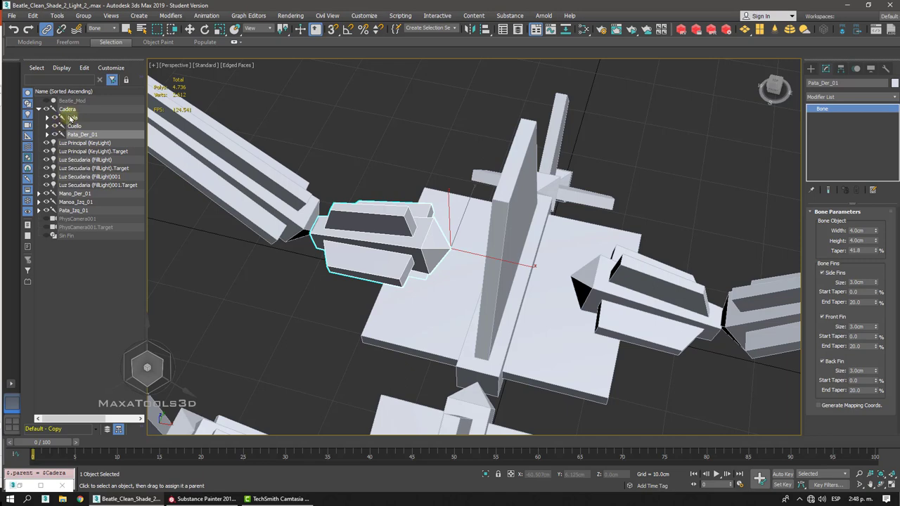
left_click(636, 289)
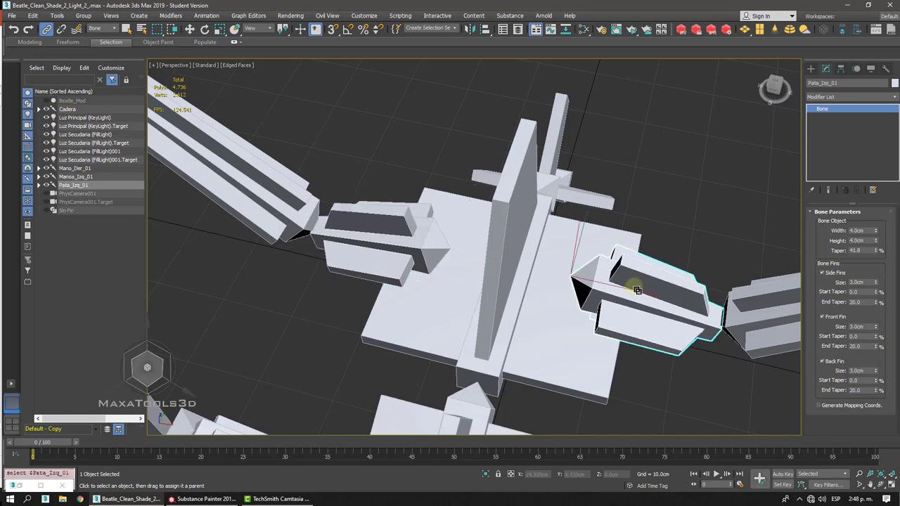
left_click_drag(589, 298, 560, 305)
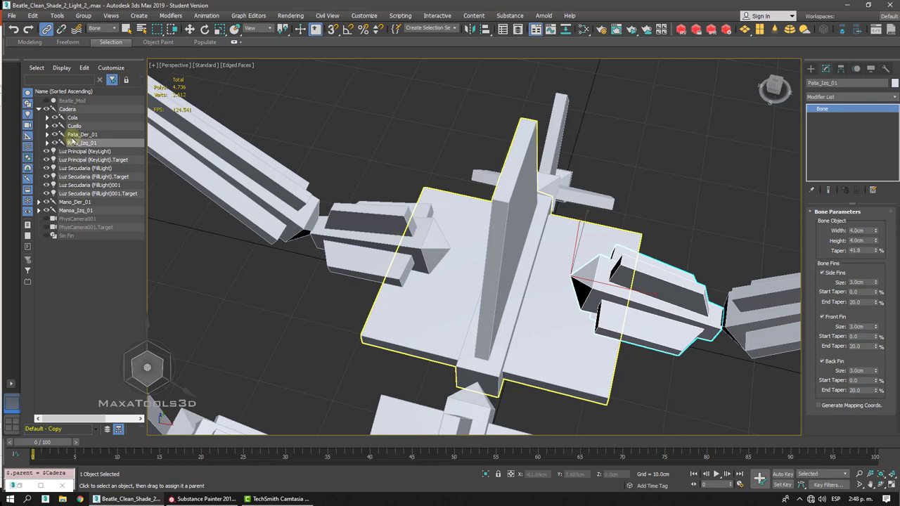
- Test-rotate the Cabeza bone to check how the head moves relative to the front legs
middle_click_drag(492, 281, 468, 247)
scroll(474, 254, "down", 5)
middle_click_drag(183, 215, 474, 255)
left_click(535, 267)
right_click(575, 270)
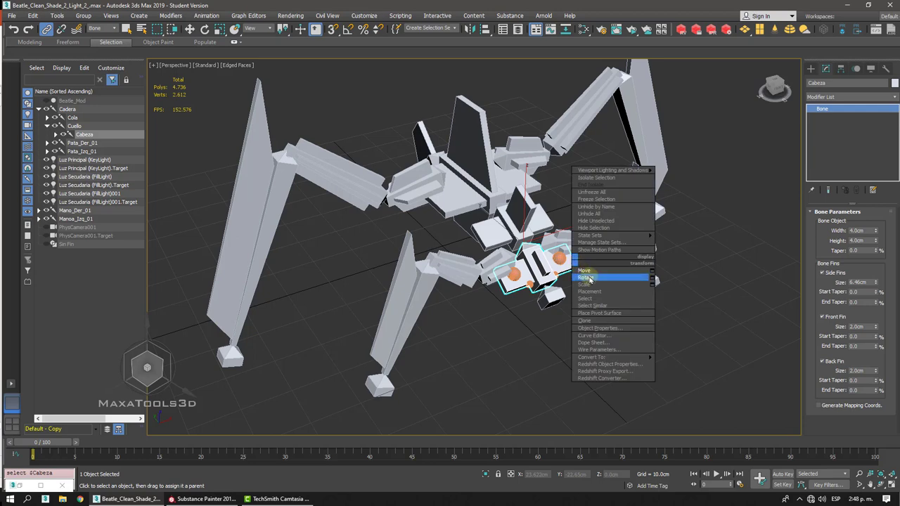
left_click(594, 274)
middle_click_drag(585, 273, 554, 249, "alt")
left_click_drag(536, 233, 507, 229)
middle_click_drag(507, 228, 519, 245, "alt")
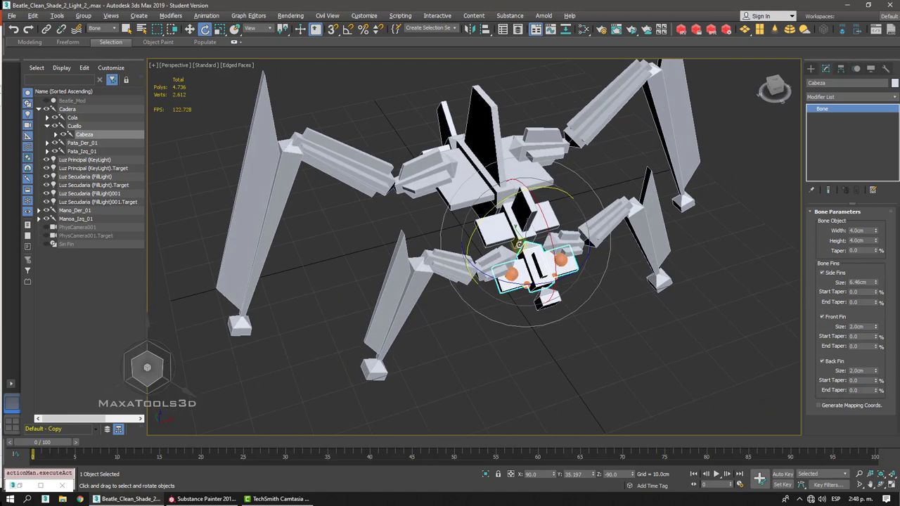
left_click_drag(520, 248, 528, 211)
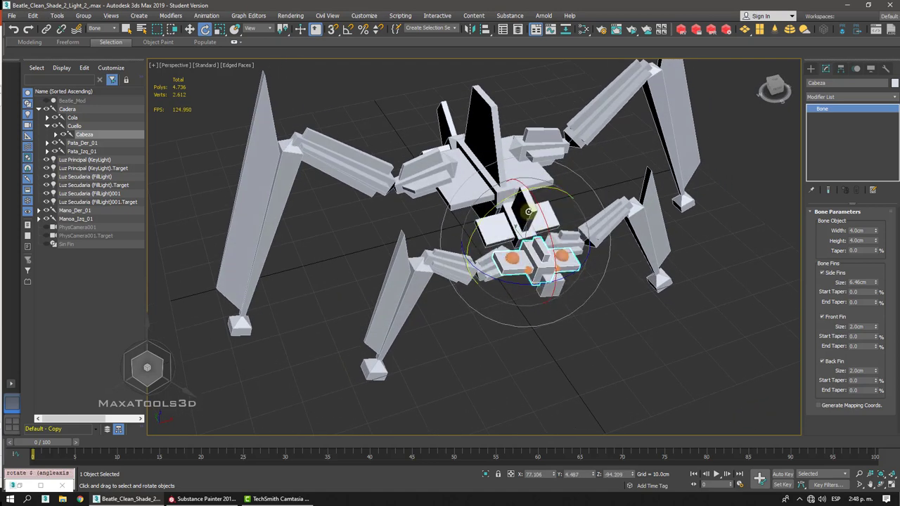
- Examine how the front leg root bones sit against the head and neck bones from several angles
middle_click_drag(582, 286, 605, 317, "alt")
left_click(607, 324)
left_click(580, 263)
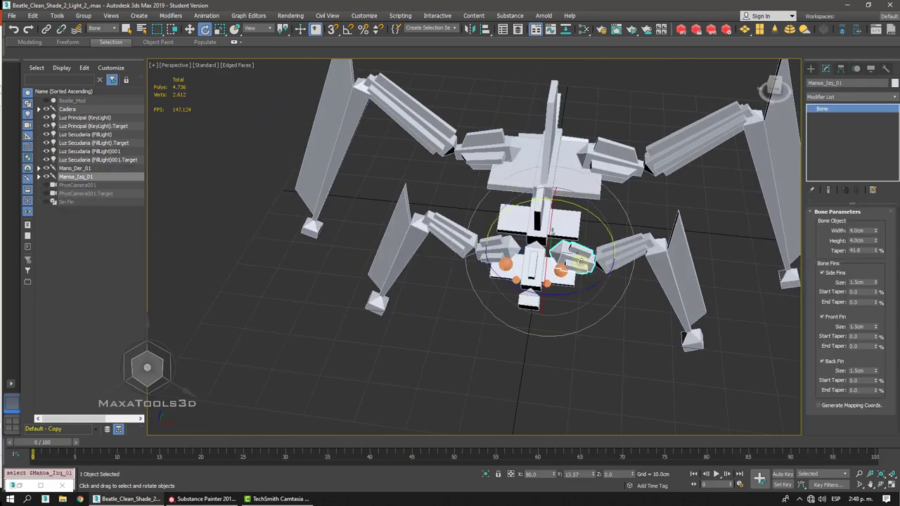
middle_click_drag(578, 274, 536, 327, "alt")
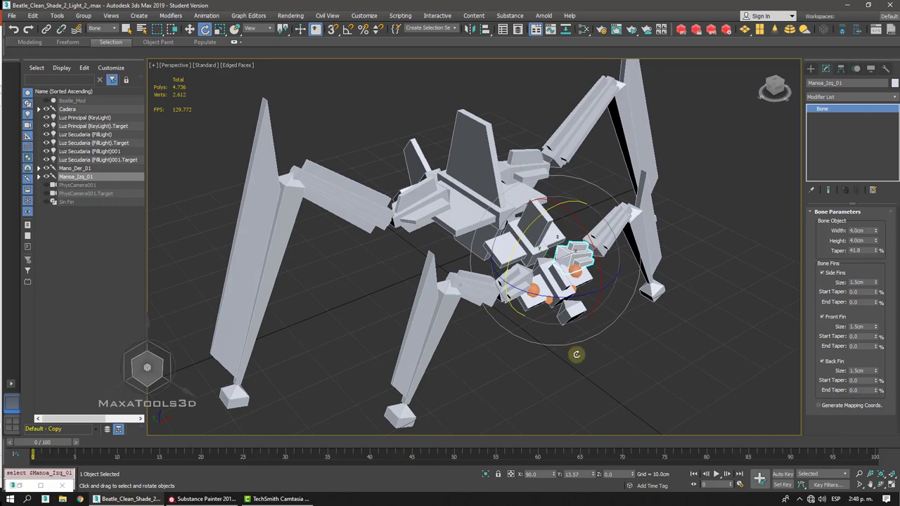
middle_click_drag(576, 354, 623, 390, "alt")
left_click(621, 388)
left_click(537, 280)
middle_click_drag(570, 300, 552, 323, "alt")
left_click(588, 273)
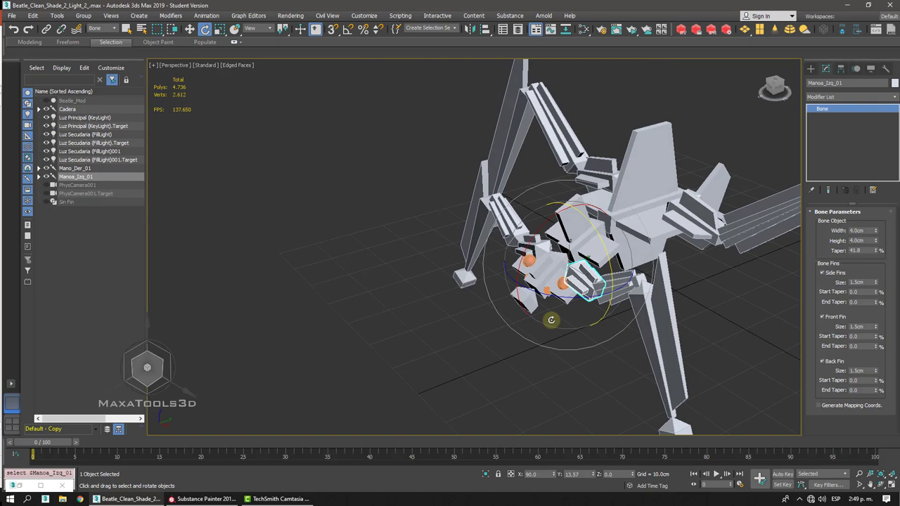
- Link the front leg root bones Mano_Der_01 and Manoa_Izq_01 to the Cuello bone as their parent
middle_click_drag(551, 319, 553, 325, "alt")
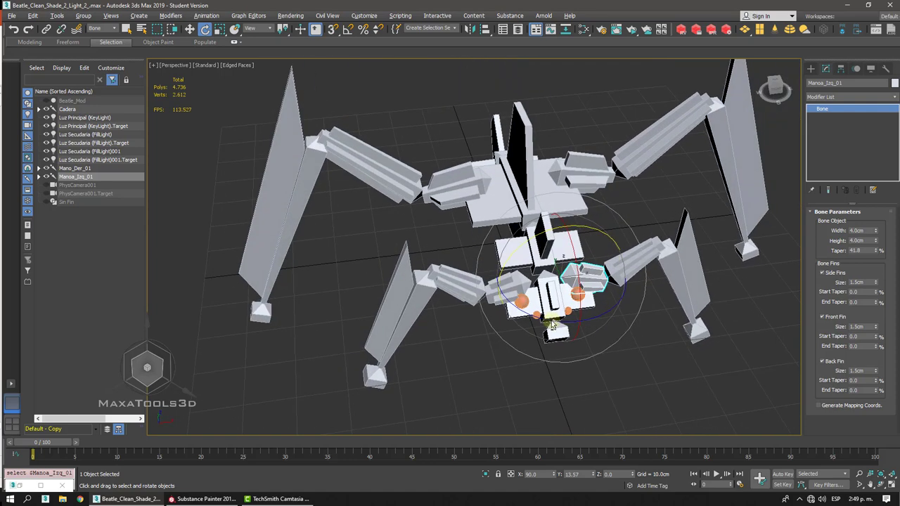
left_click(495, 363)
left_click(498, 289)
middle_click_drag(499, 289, 520, 288, "alt")
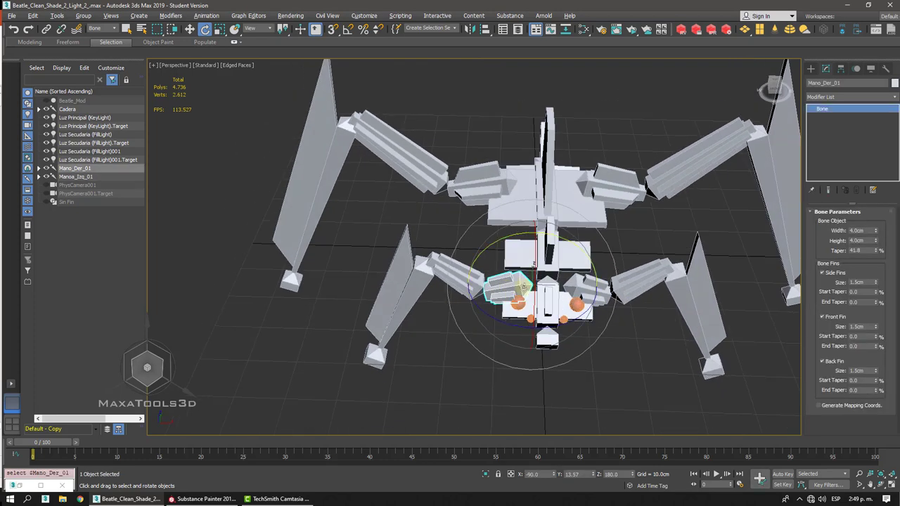
scroll(526, 287, "up", 3)
left_click(587, 286, "ctrl")
middle_click_drag(601, 325, 596, 319, "alt")
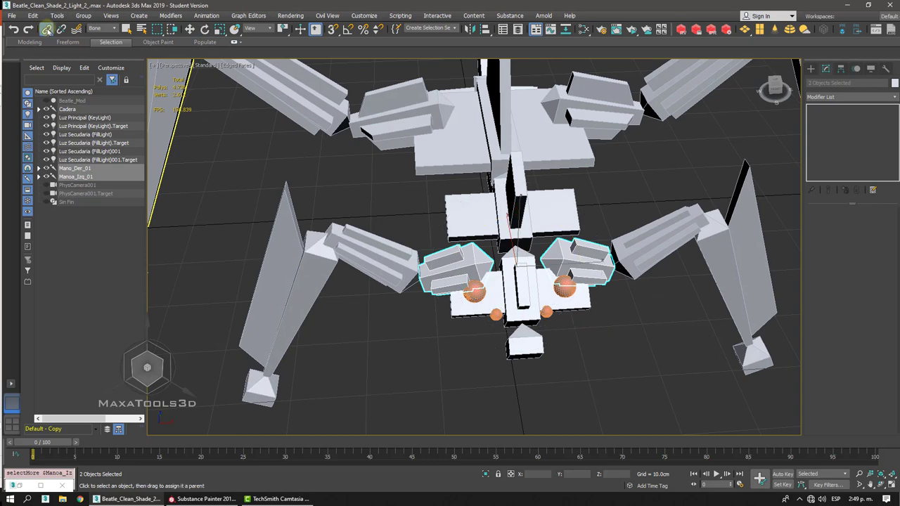
left_click(46, 29)
middle_click_drag(657, 334, 657, 336, "alt")
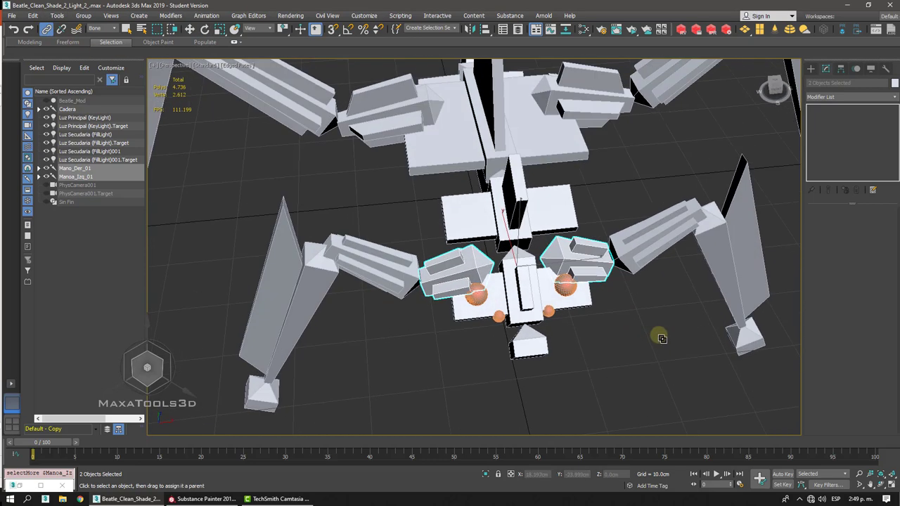
left_click_drag(581, 255, 541, 209)
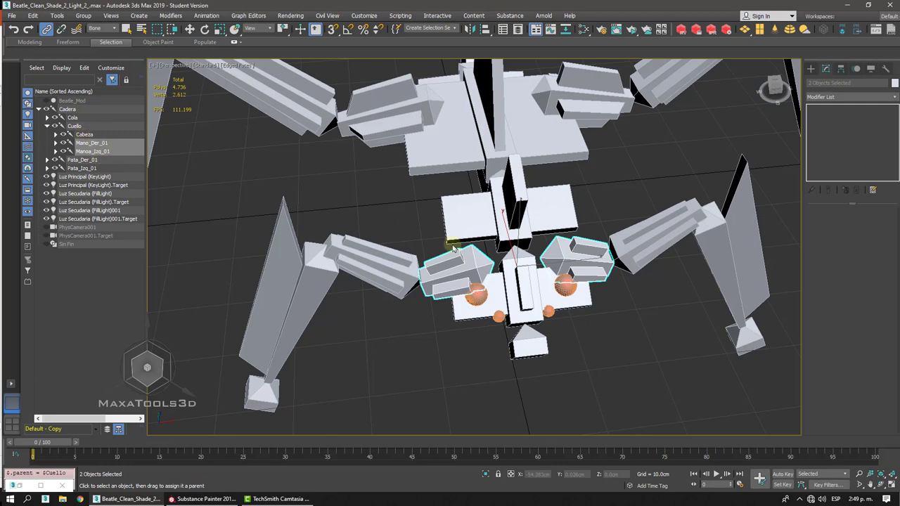
- Test-rotate the Cuello bone to check whether the front legs follow it, and undo the rotation
right_click(646, 303)
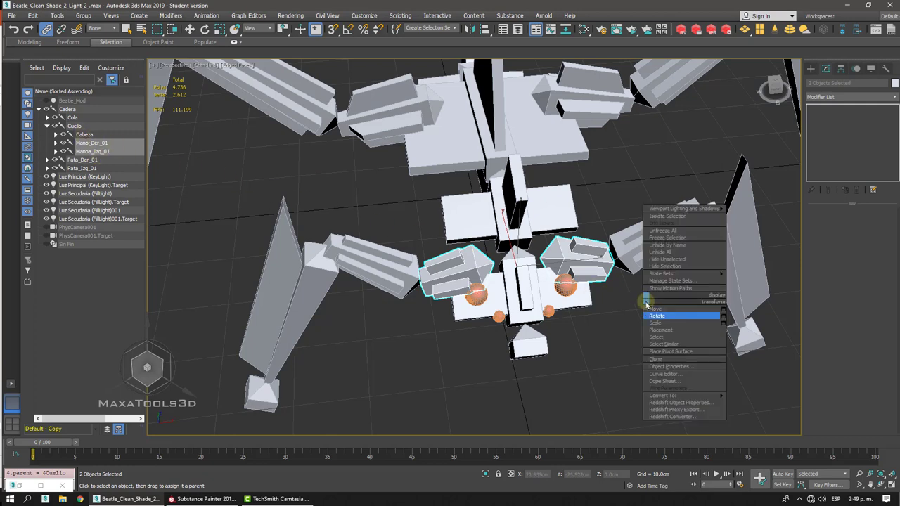
left_click(653, 309)
left_click(533, 196)
right_click(532, 194)
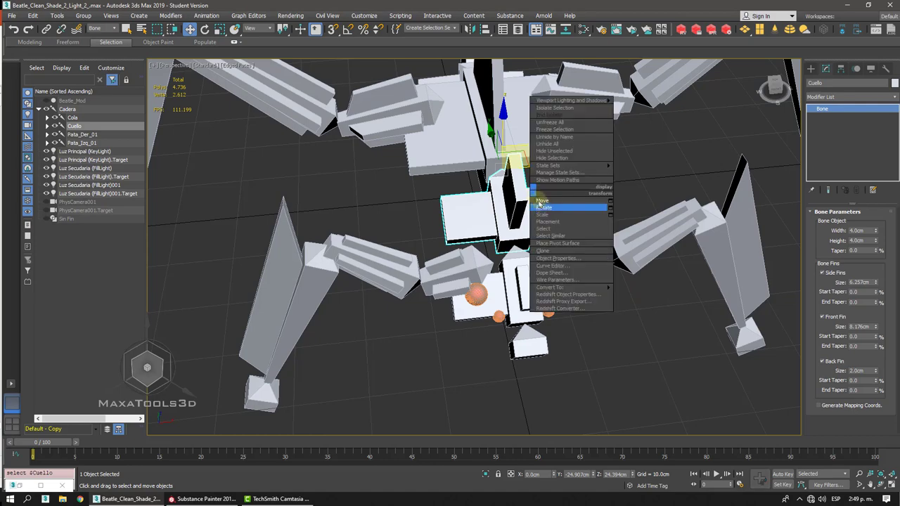
left_click(543, 208)
mouse_move(526, 209)
left_mouse_down()
mouse_move(506, 210)
mouse_move(552, 211)
mouse_move(531, 212)
left_mouse_up()
key("ctrl+z")
left_click(619, 320)
- Create a Dummy helper on the grid in front of the beetle rig and open its parameters
middle_click_drag(550, 284, 566, 257)
scroll(542, 271, "down", 5)
left_click(810, 68)
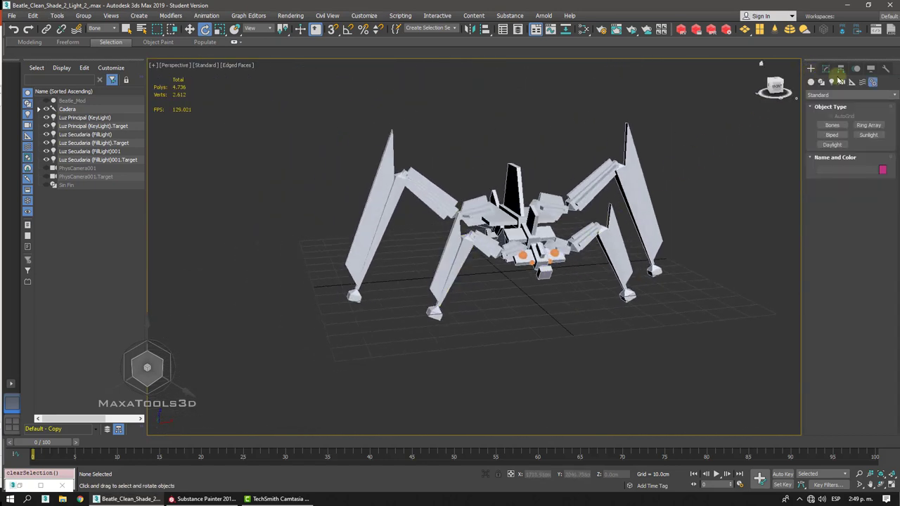
left_click(861, 83)
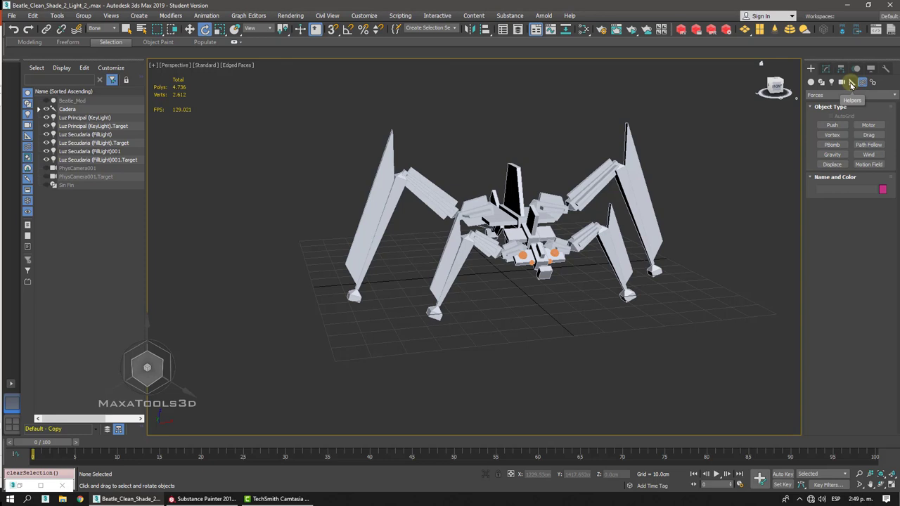
left_click(851, 83)
left_click(832, 125)
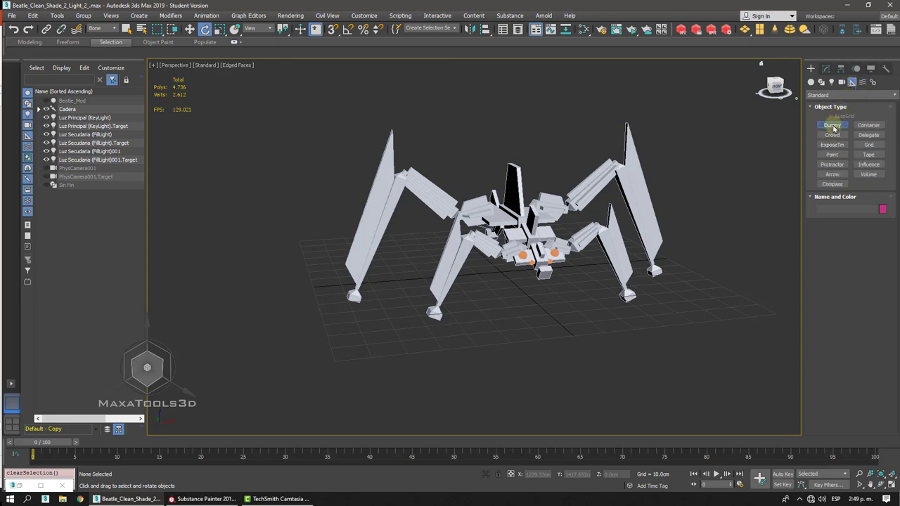
left_click_drag(590, 355, 595, 338)
key("e")
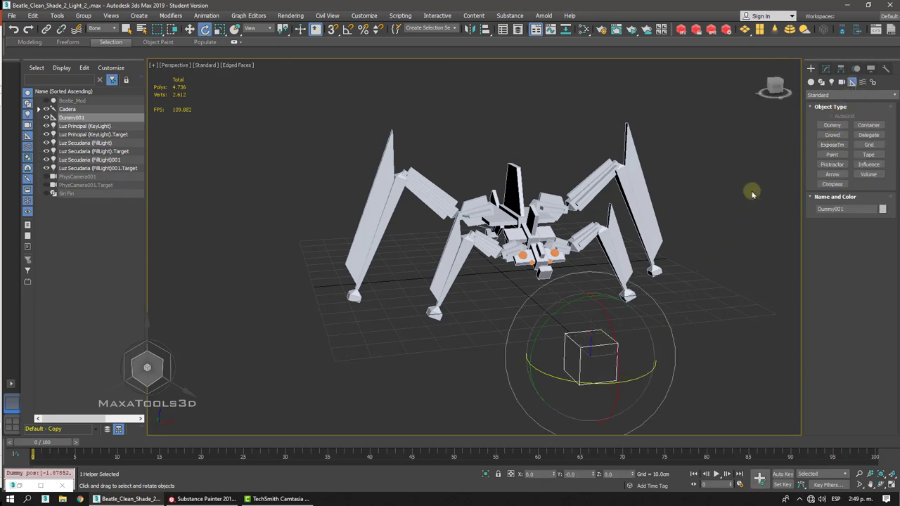
left_click(825, 68)
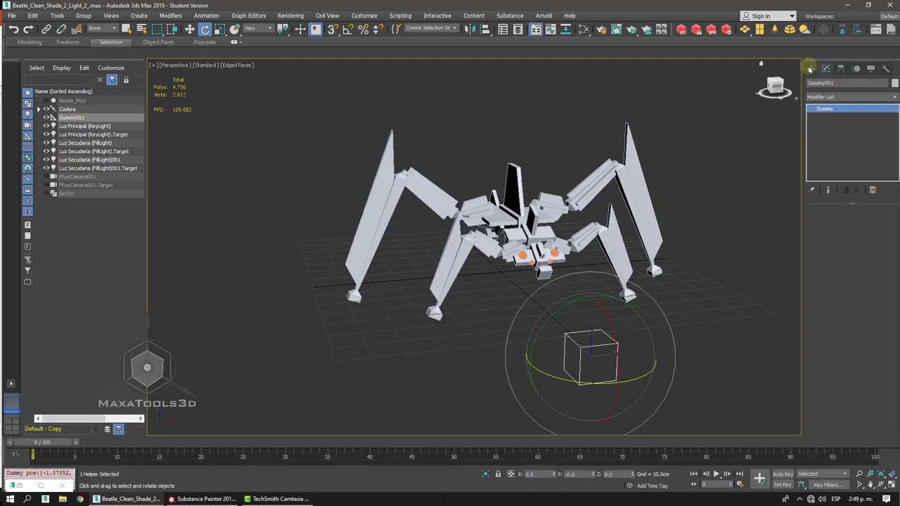
- Create a sphere of about 5.4 cm radius beside the dummy and move it along X onto the dummy
left_click(811, 68)
left_click(812, 82)
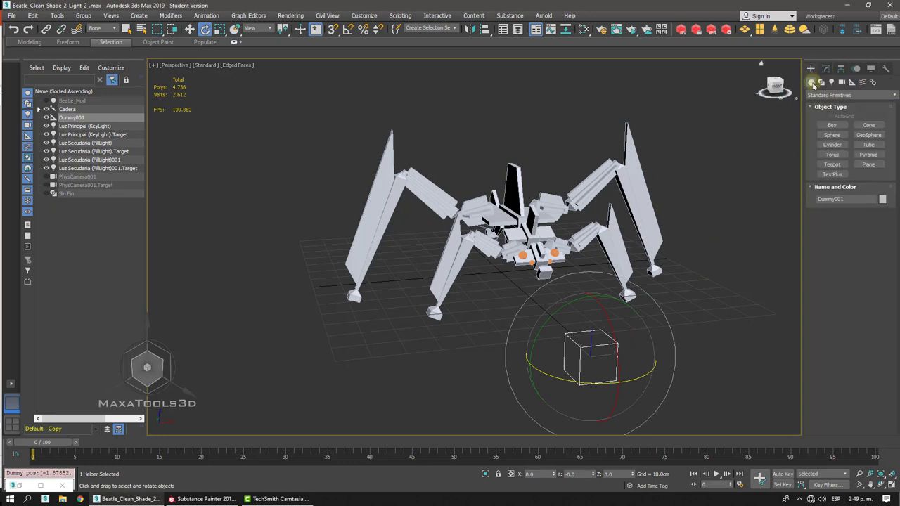
left_click(831, 134)
left_click_drag(673, 347, 728, 341)
right_click(729, 342)
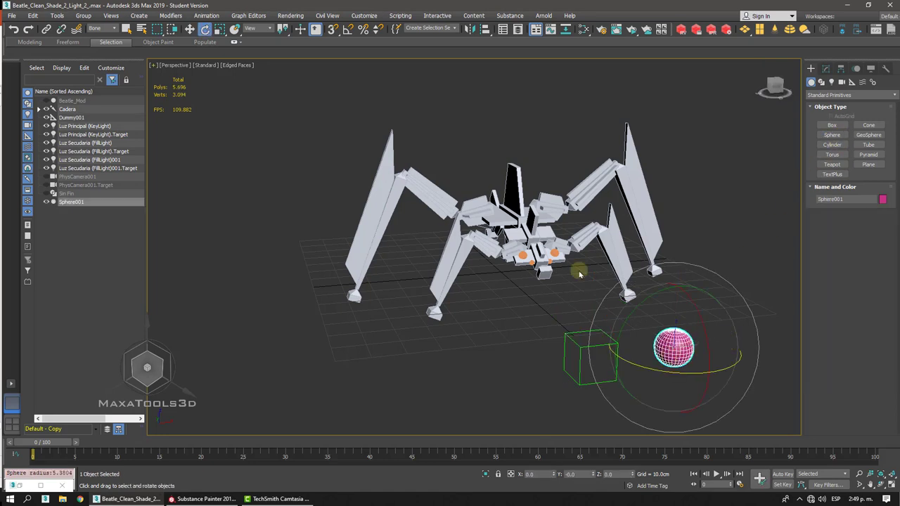
left_click(46, 29)
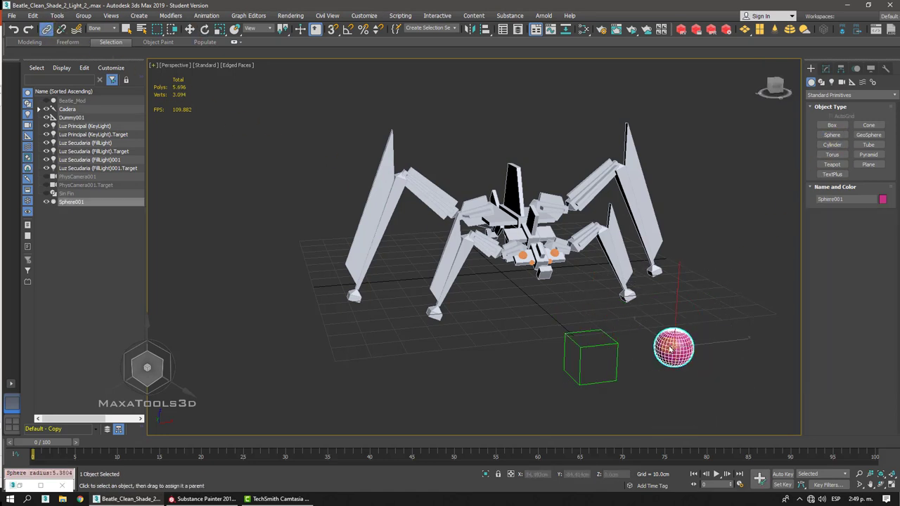
right_click(672, 347)
left_click(692, 351)
left_click_drag(697, 343, 619, 352)
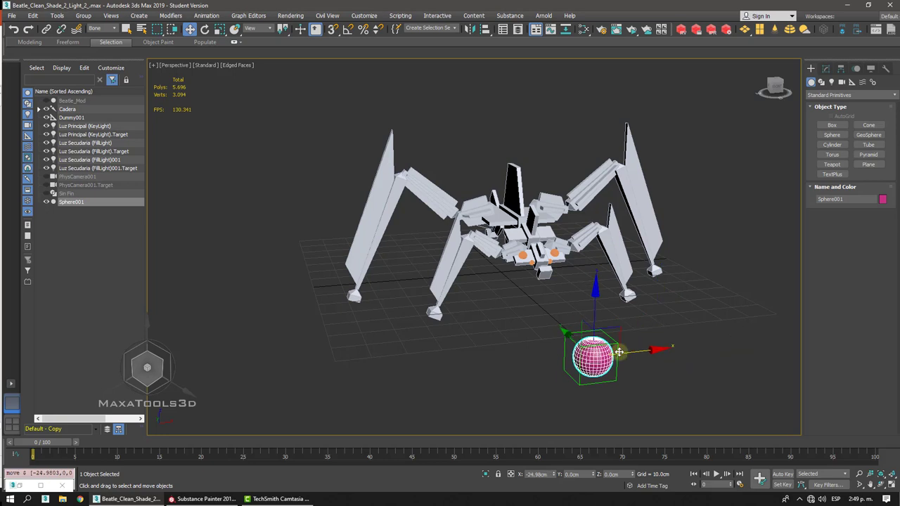
- Enlarge the sphere's radius to about 12.2 cm so that it encloses the dummy
left_click(826, 68)
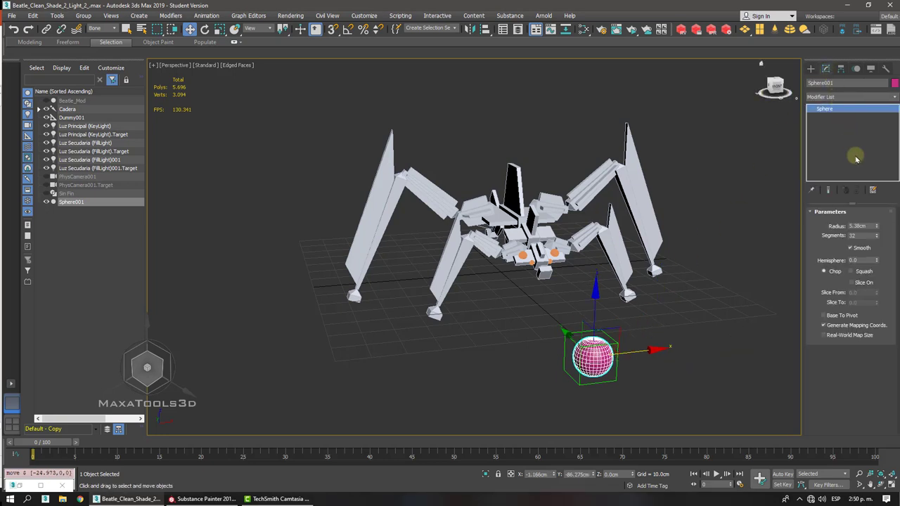
left_click_drag(878, 229, 869, 169)
left_click(639, 342)
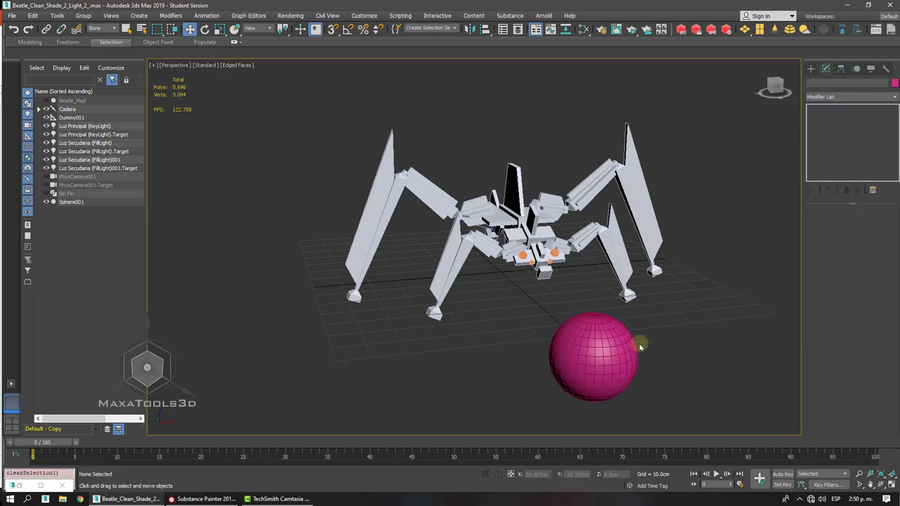
- Switch the viewport to wireframe display and set the selection filter to All
key("F3")
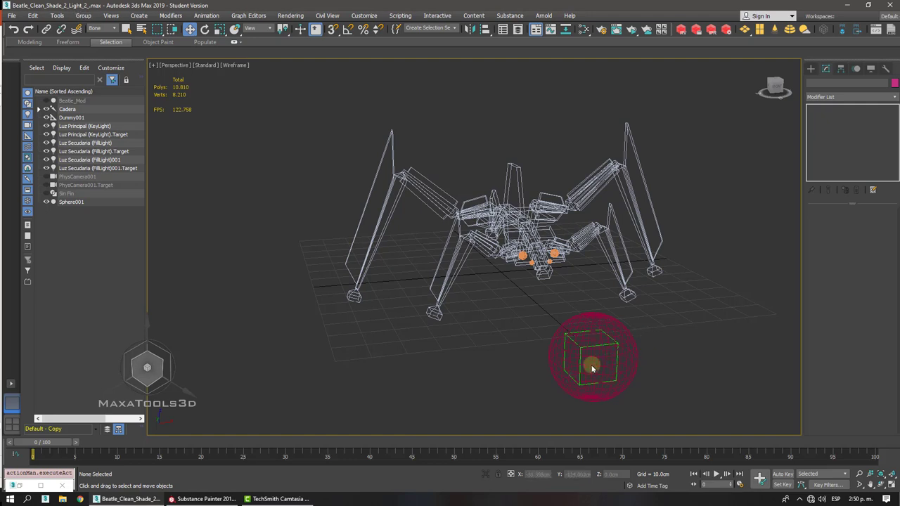
left_click(103, 28)
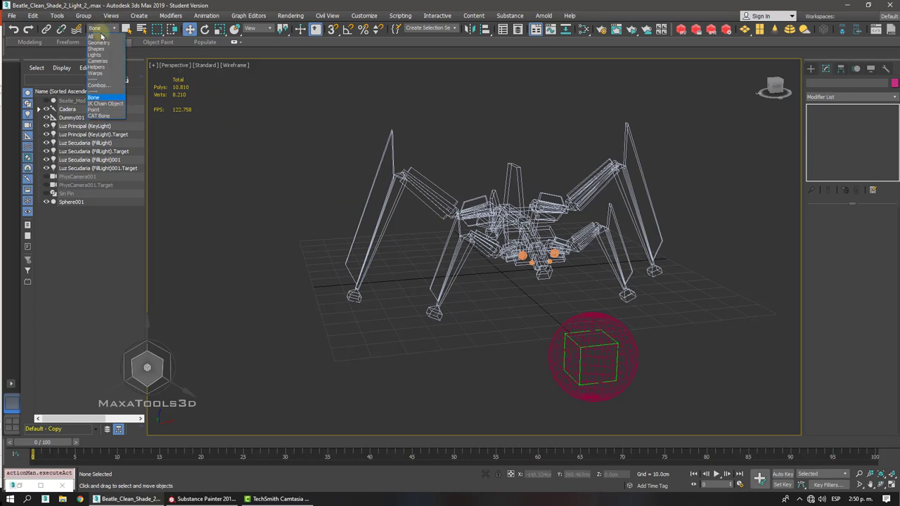
left_click(99, 35)
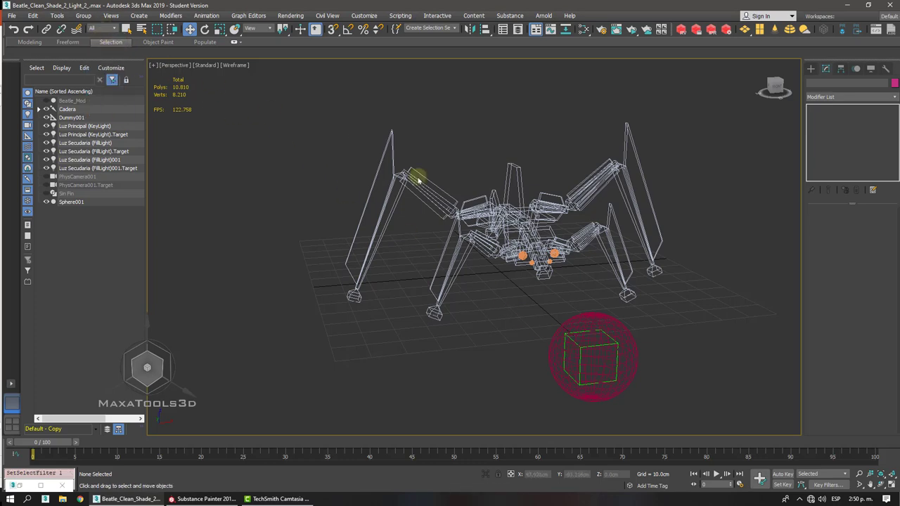
- Link the sphere to the Dummy001 helper as its parent
left_click(628, 360)
middle_click_drag(633, 386, 635, 354)
scroll(634, 355, "up", 5)
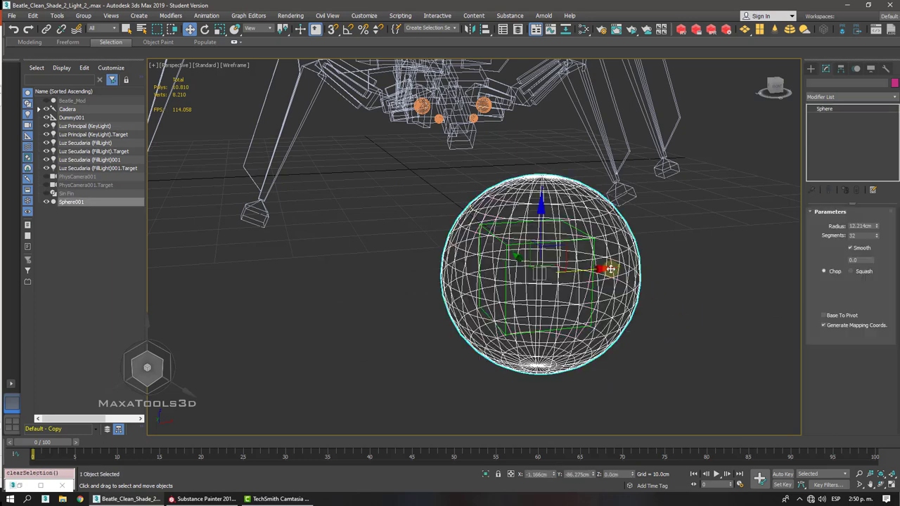
left_click(46, 30)
scroll(534, 211, "up", 5)
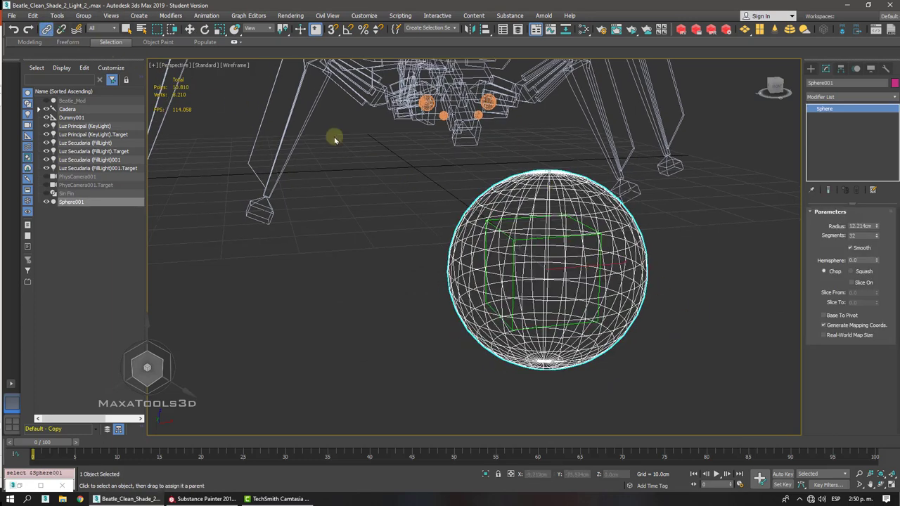
left_click_drag(626, 249, 701, 225)
right_click(702, 232)
left_click(709, 238)
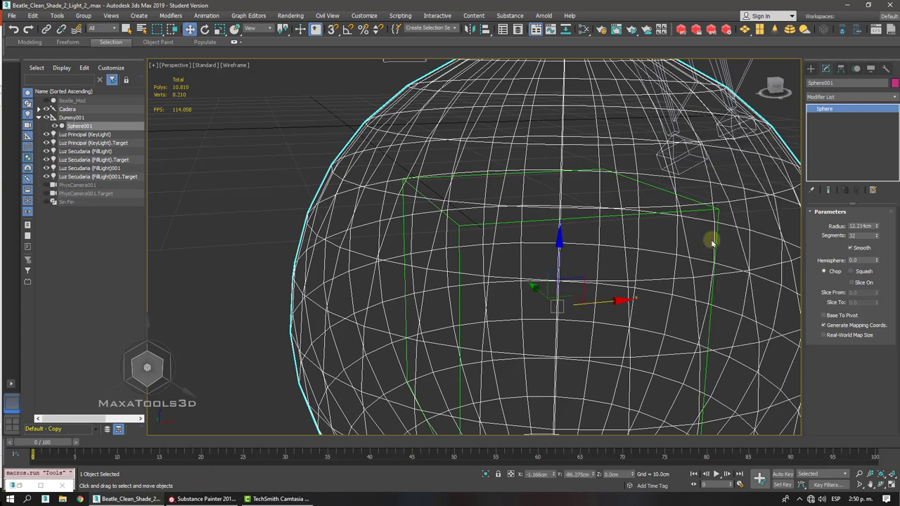
- Compare the sphere and its enclosed dummy in shaded and wireframe display
scroll(703, 234, "down", 8)
left_click(582, 238)
key("F3")
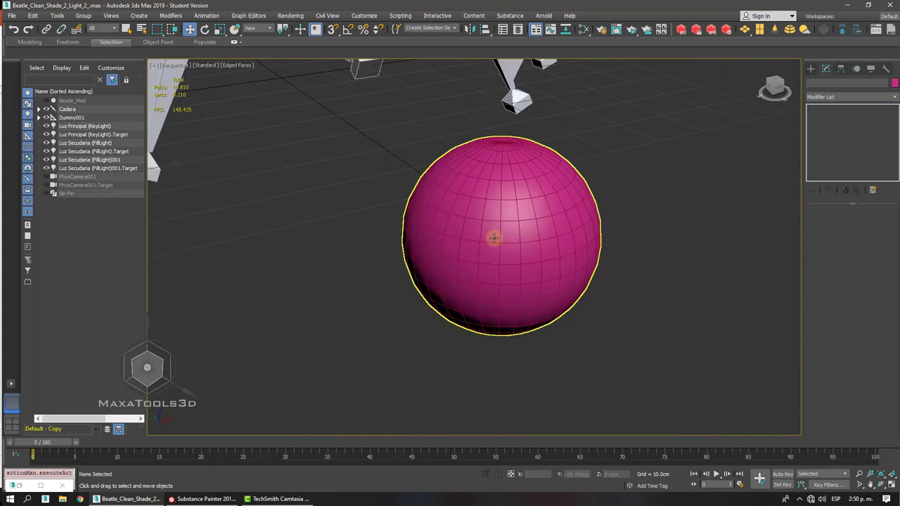
key("F3")
key("F3")
key("F3")
- Try to scale Dummy001 uniformly inside the sphere, and delete both the dummy and the sphere
left_click(492, 225)
left_click(493, 218)
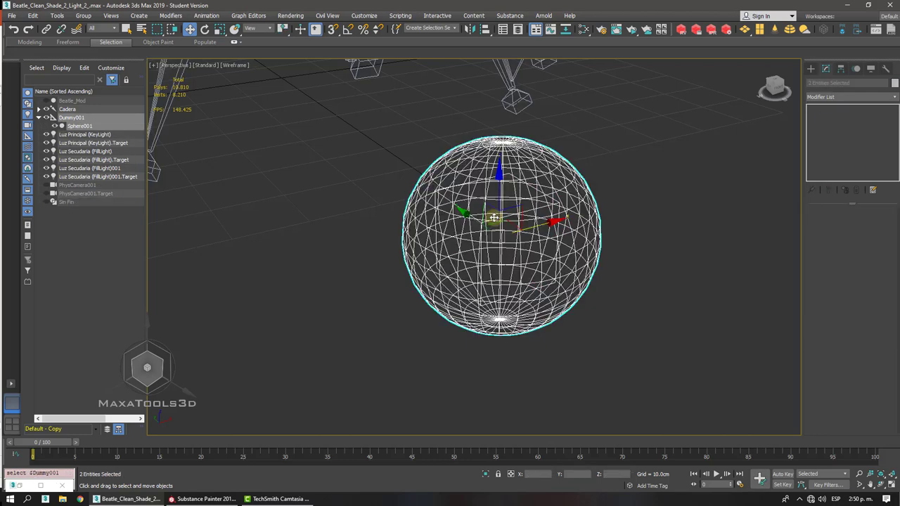
left_click(220, 29)
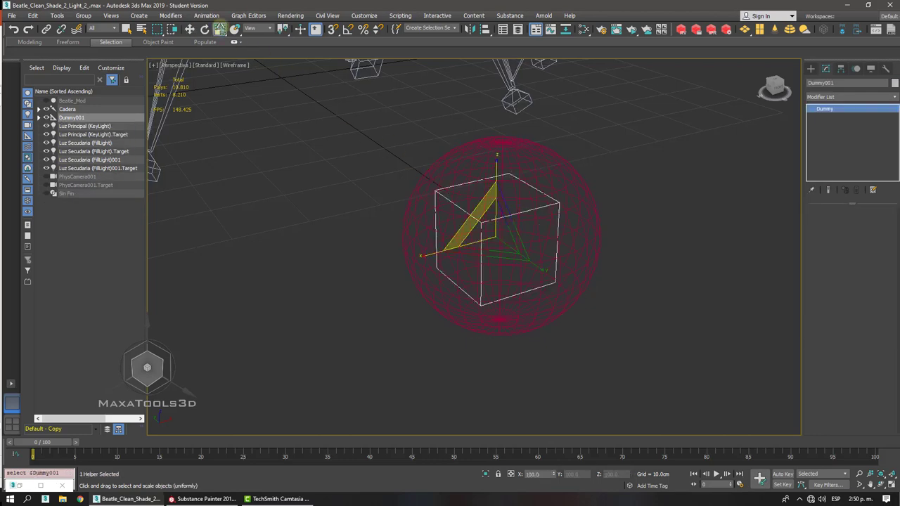
key("F3")
key("F3")
mouse_move(503, 233)
left_mouse_down()
mouse_move(508, 215)
mouse_move(494, 229)
mouse_move(510, 244)
left_mouse_up()
left_click_drag(603, 382, 398, 204)
key("Delete")
- Place a Point helper on the grid in front of the beetle rig and select it
left_click(810, 68)
left_click(852, 82)
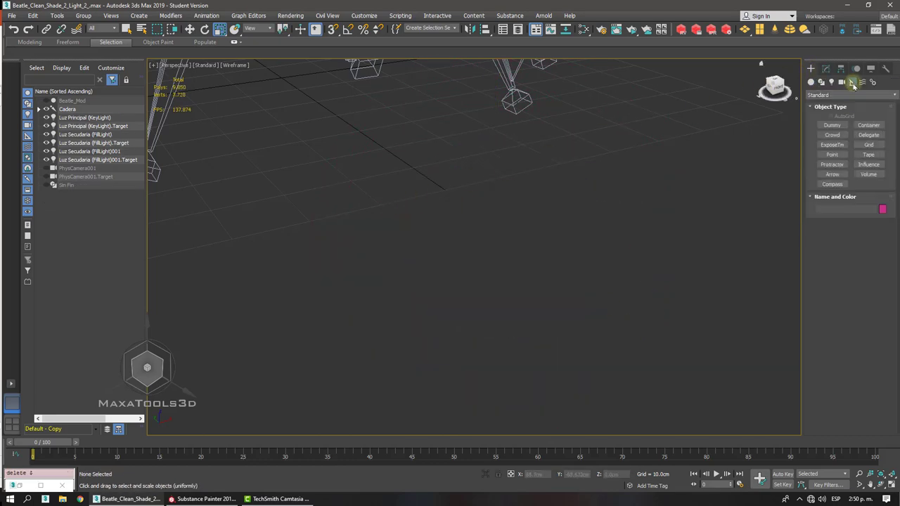
left_click(832, 125)
left_click(830, 155)
middle_click_drag(563, 222, 626, 227)
left_click(460, 268)
right_click(553, 259)
left_click(554, 258)
left_click_drag(536, 232, 474, 302)
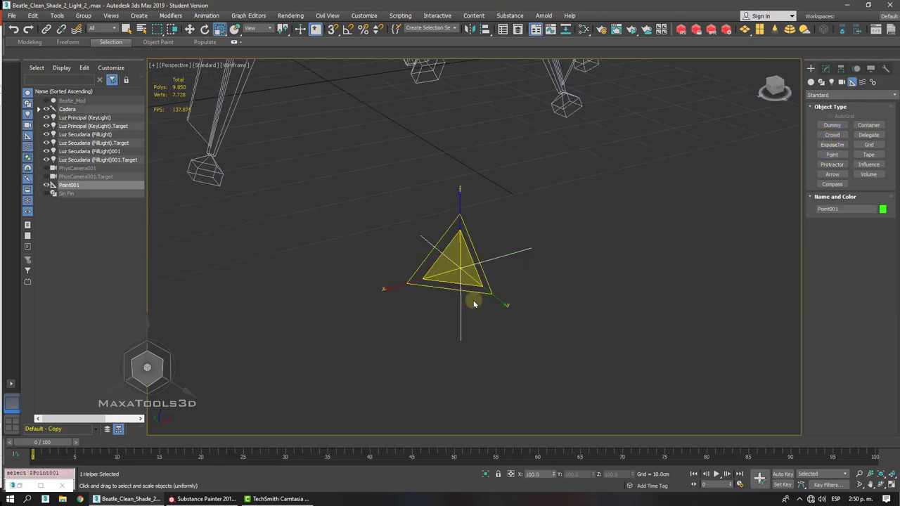
- Turn off the Point helper's Cross display and turn on its Box display
left_click(824, 69)
left_click(824, 248)
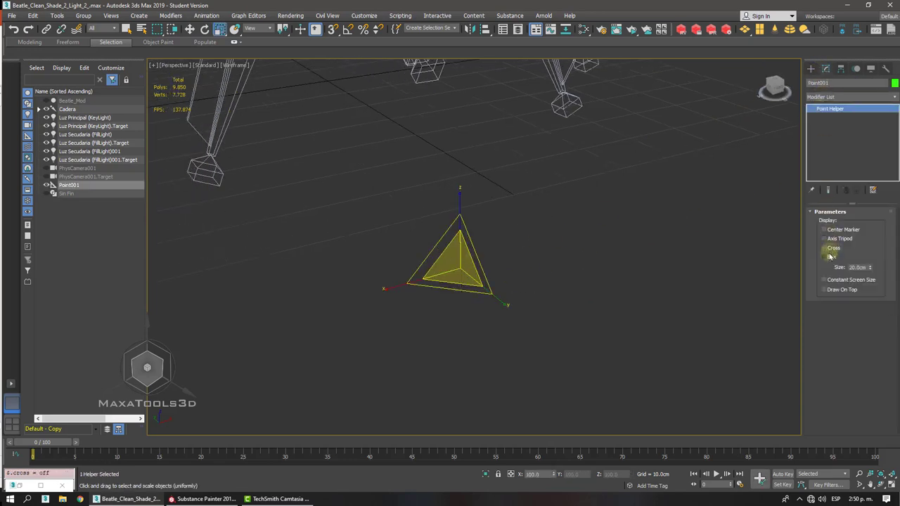
left_click(824, 256)
left_click(561, 240)
left_click(490, 291)
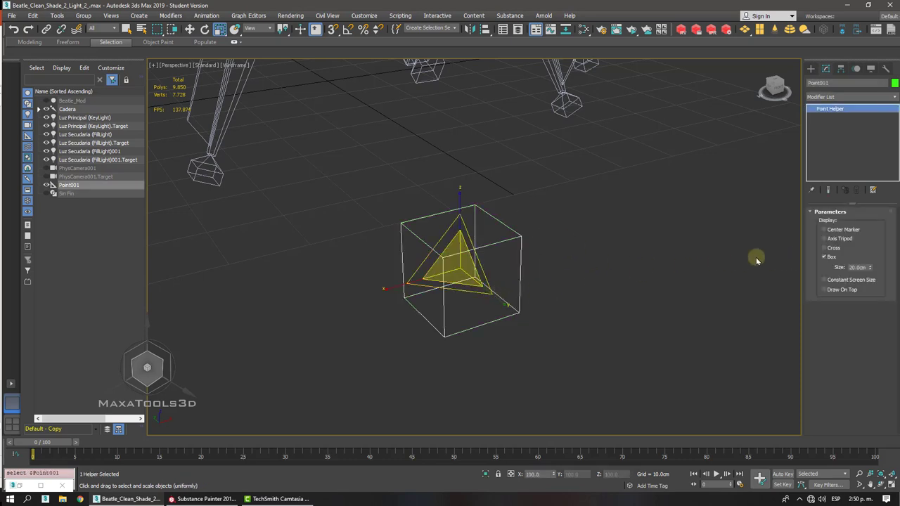
- Try the Cross, Axis Tripod and Center Marker displays on the Point helper, and leave only Box enabled
left_click(826, 247)
left_click(825, 256)
left_click(825, 256)
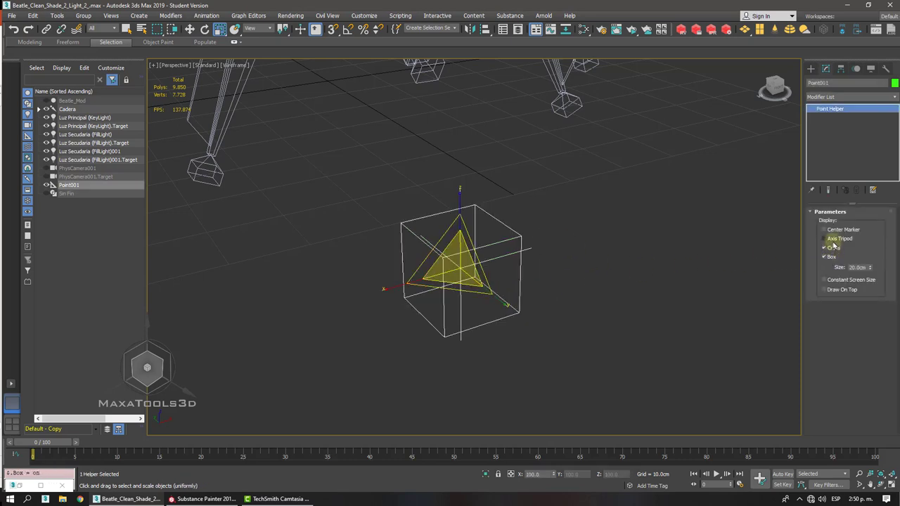
left_click(824, 238)
left_click(825, 229)
left_click(827, 230)
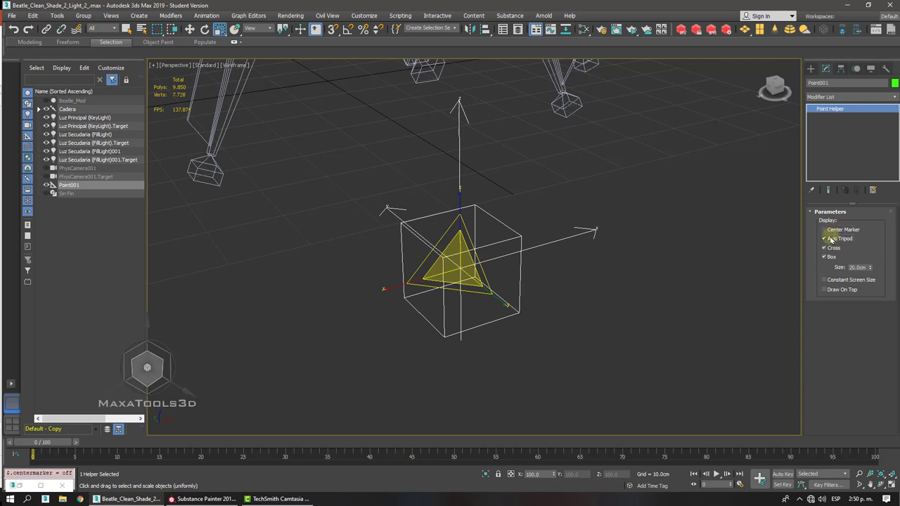
left_click(826, 239)
left_click(826, 248)
left_click(826, 257)
left_click(826, 256)
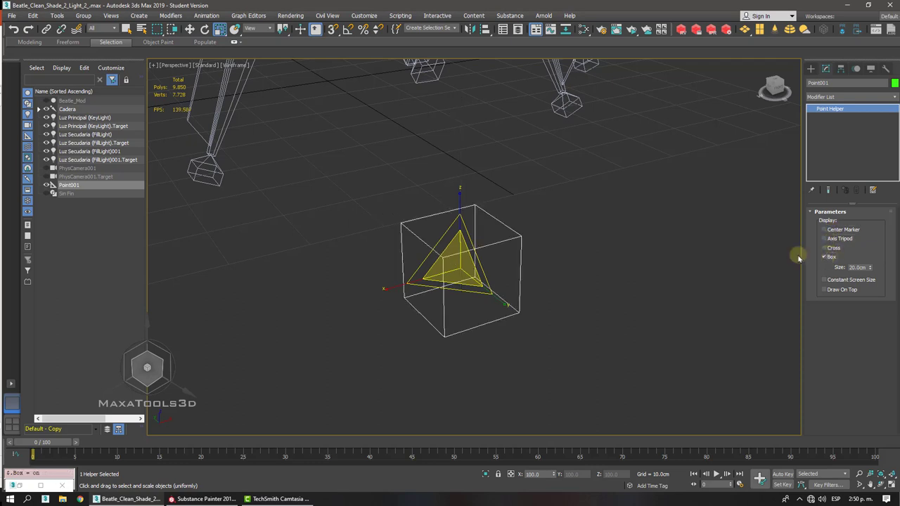
- Switch the selected Point helper from the Scale tool to the Move tool
left_click_drag(565, 215, 524, 265)
left_click(509, 287)
right_click(527, 239)
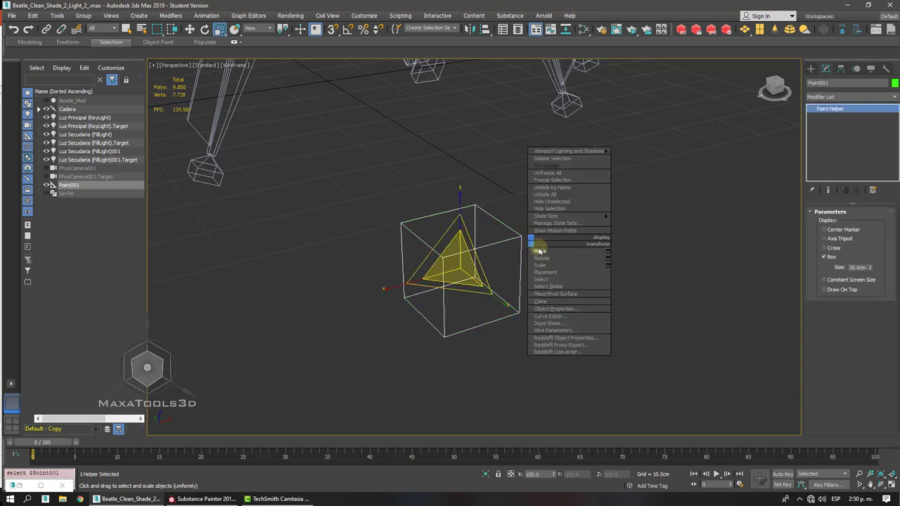
left_click(544, 246)
left_click(540, 251)
left_click(468, 296)
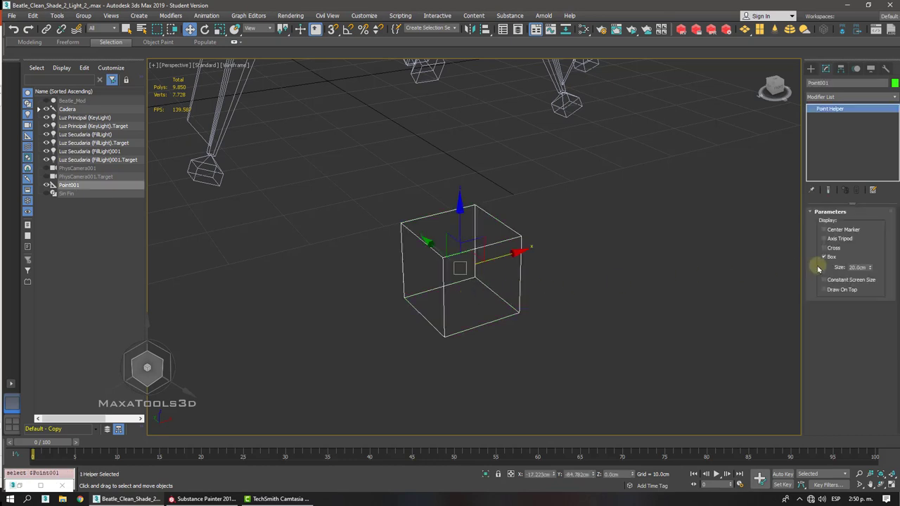
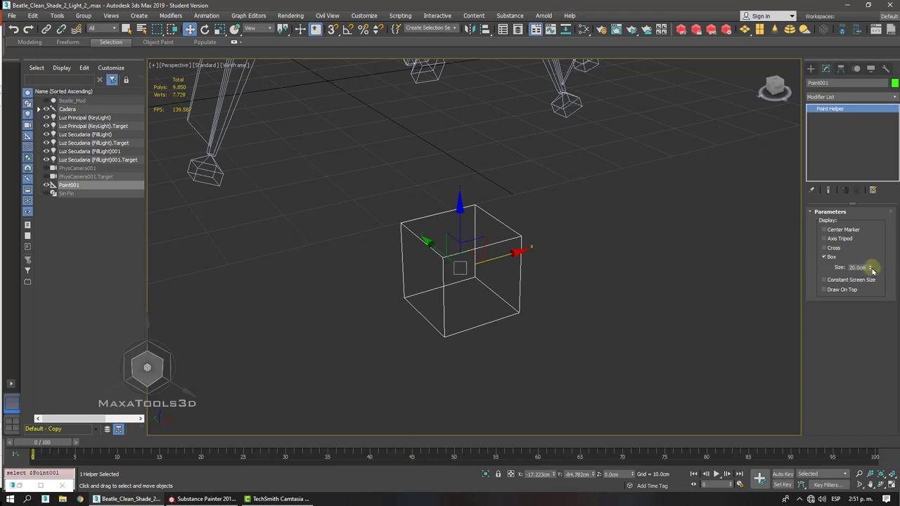
- Try a larger box size on the Point helper and set the size back to 20 cm
left_click_drag(871, 269, 847, 267)
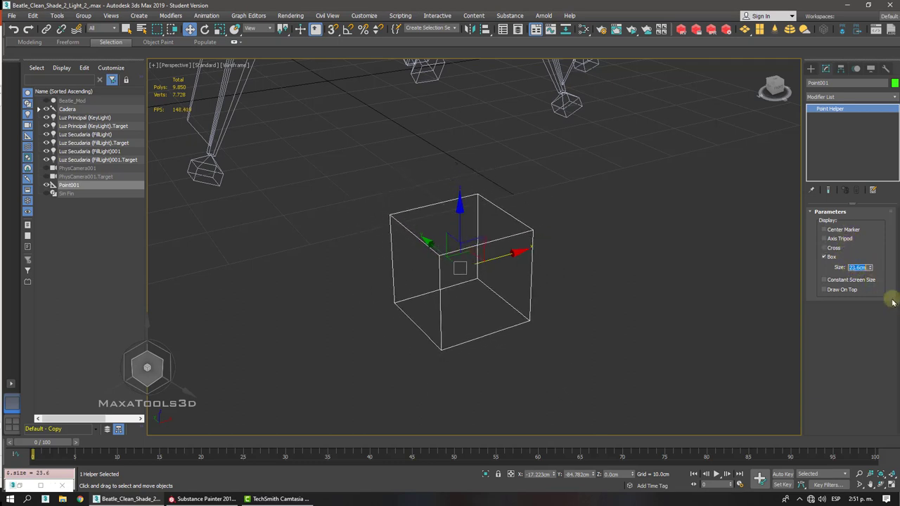
type("20")
key("Return")
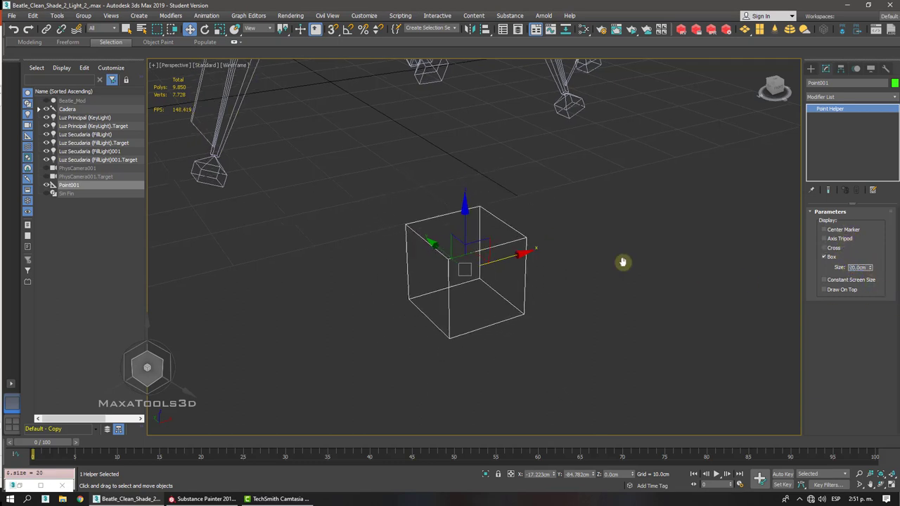
- Rename the Point helper as CTRL_Mano_Der_
scroll(421, 239, "down", 3)
scroll(411, 234, "down", 4)
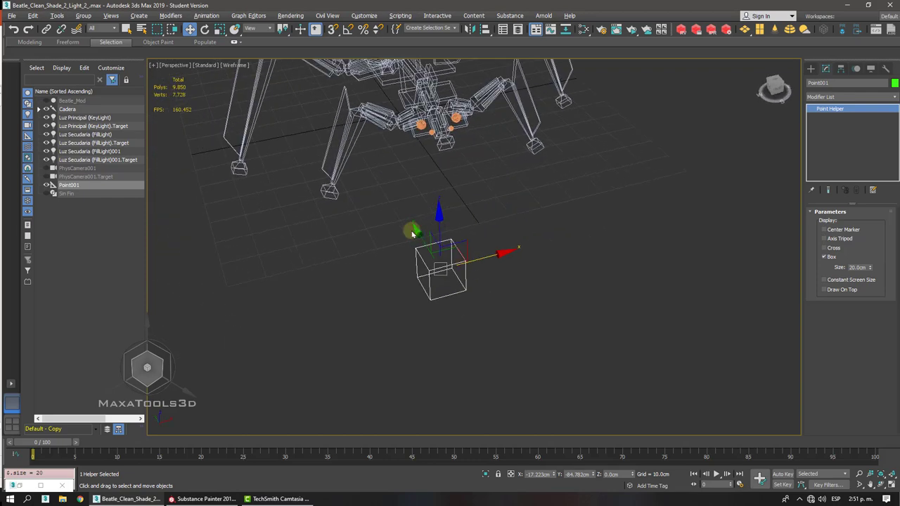
left_click(832, 83)
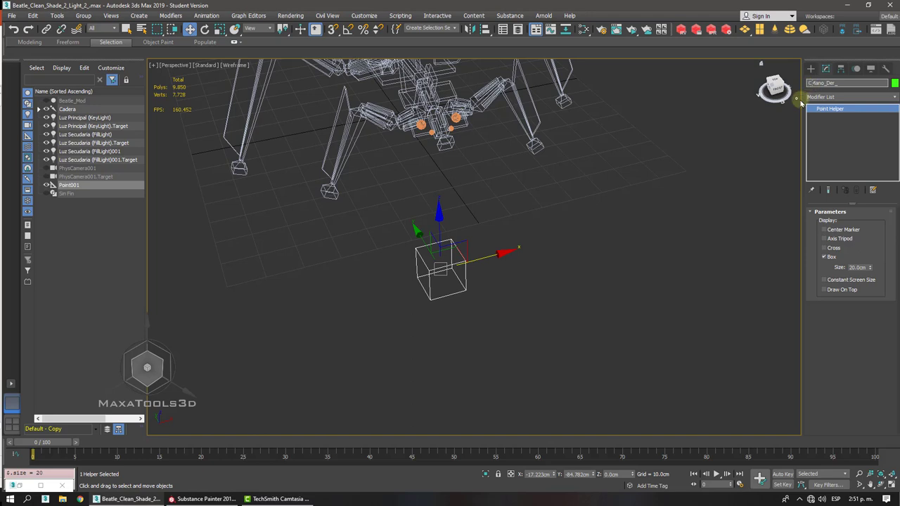
type("L")
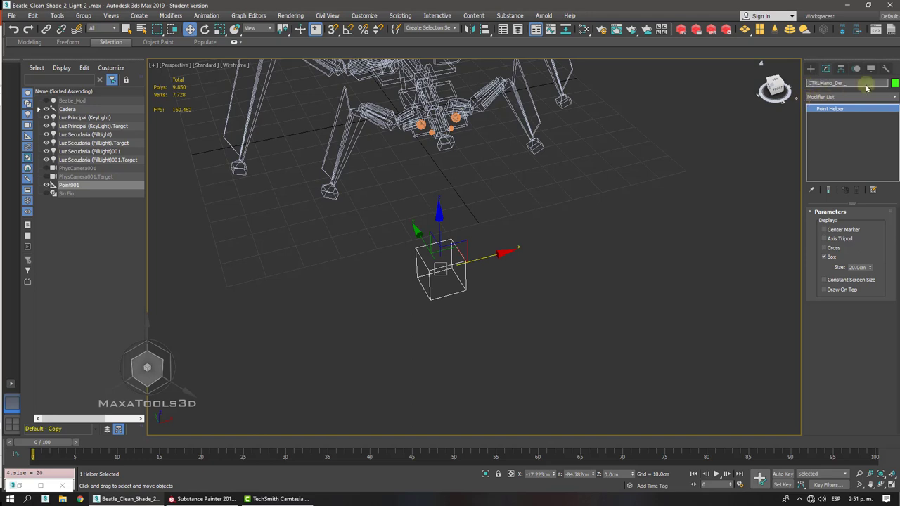
type("_")
key("Return")
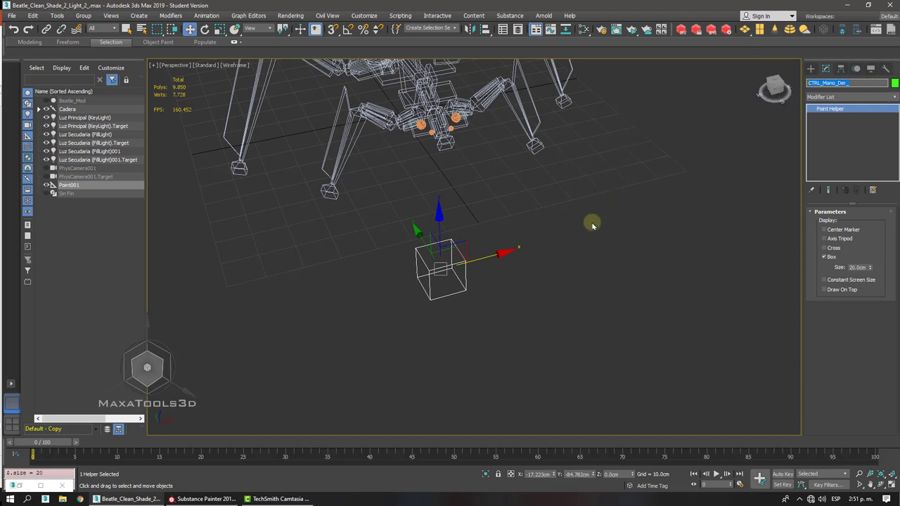
- Clone CTRL_Mano_Der_ along the X axis as one copy named CTRL_Mano_izq_
left_click(584, 243)
left_click(430, 299)
left_click_drag(488, 259, 551, 242, "shift")
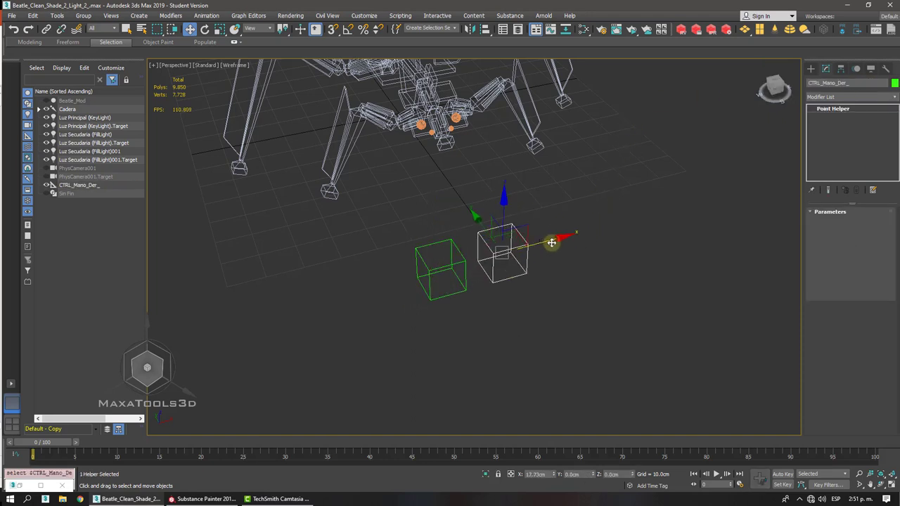
left_click(427, 276)
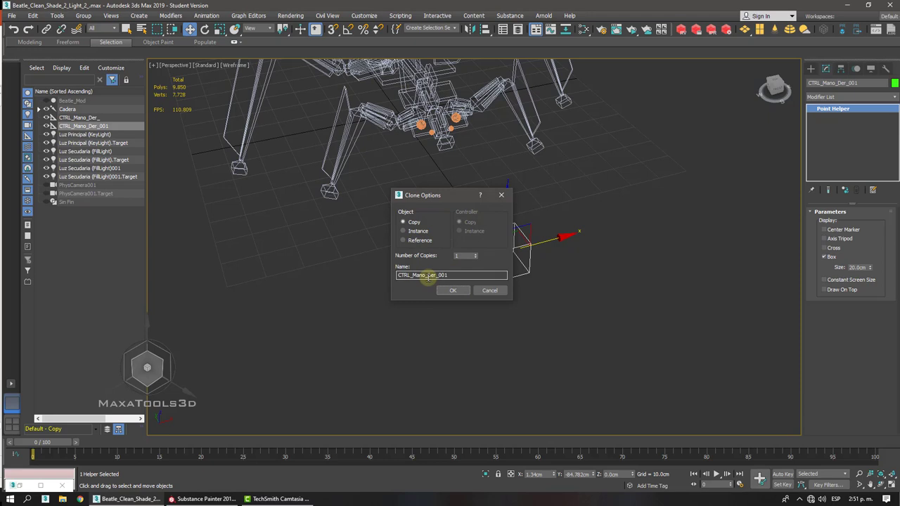
double_click(427, 275)
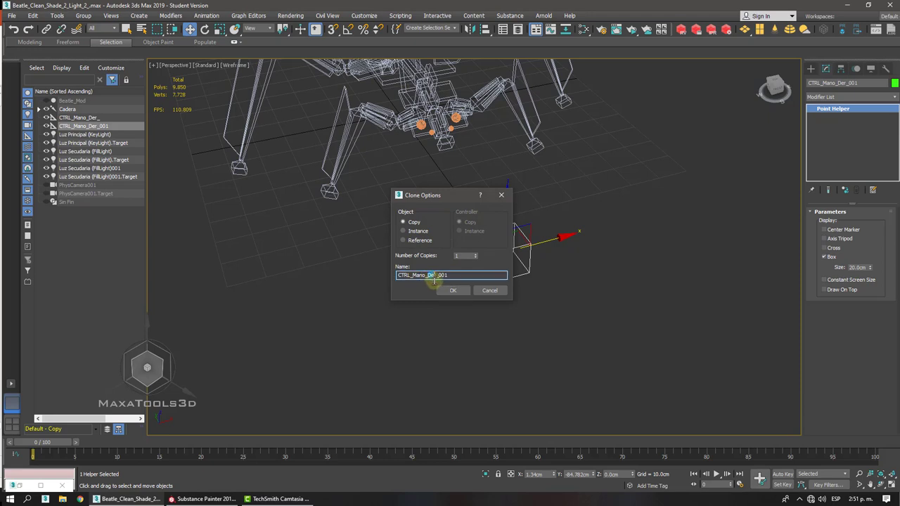
type("IZQr")
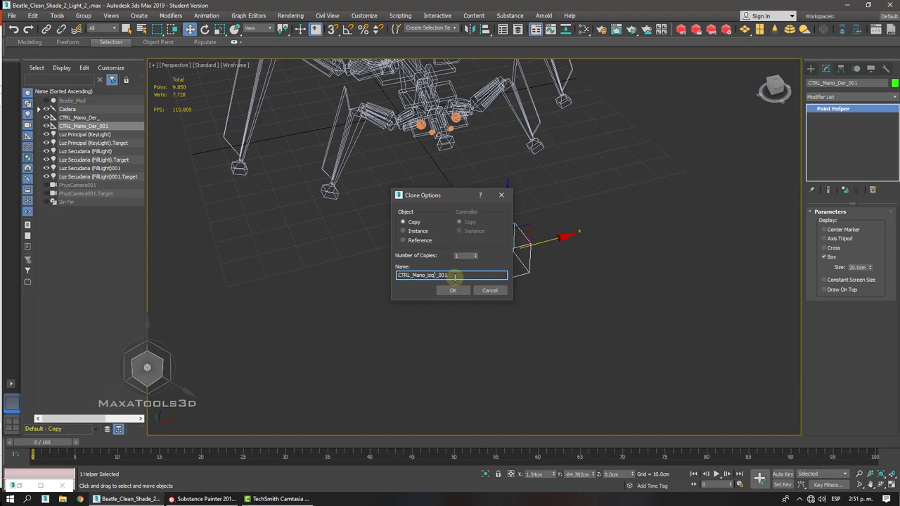
key("BackSpace")
left_click(453, 290)
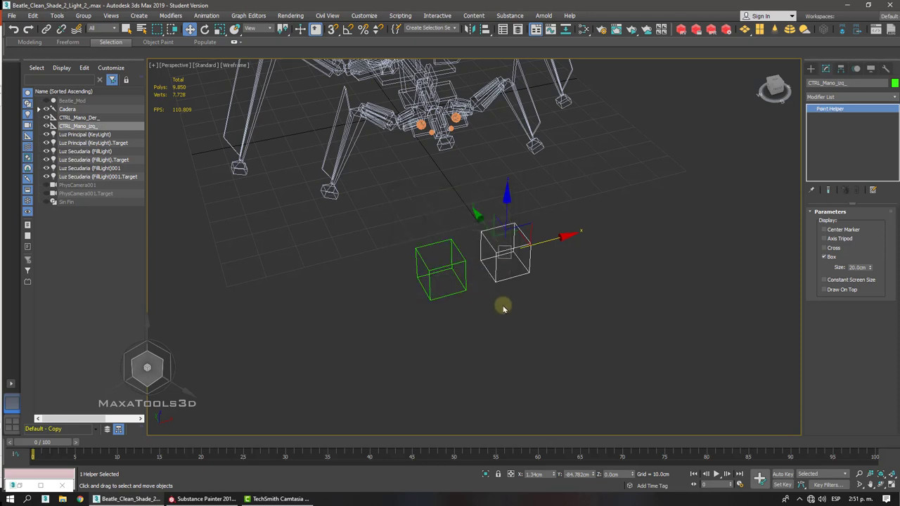
- Select both hand control helpers and copy them along the Y axis toward the beetle rig
left_click(458, 236)
left_click(464, 243)
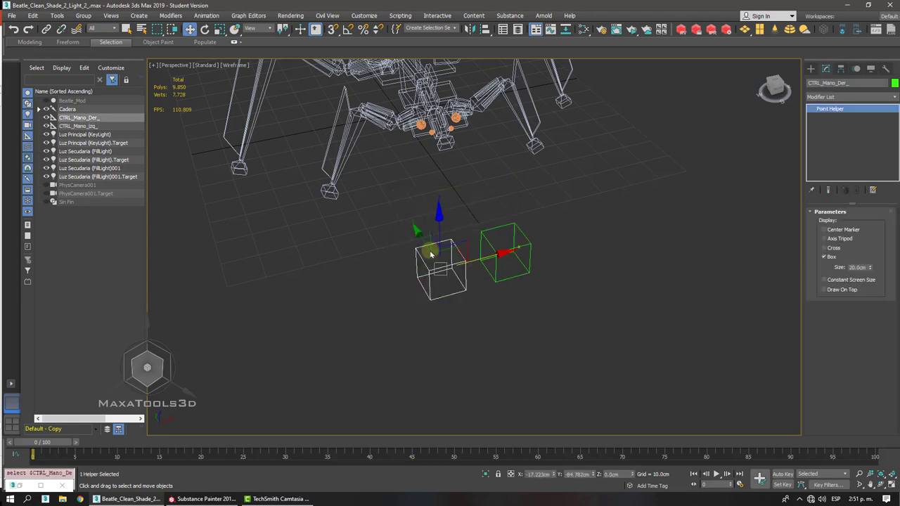
left_click(482, 231, "ctrl")
left_click_drag(452, 231, 432, 184, "shift")
left_click(453, 290)
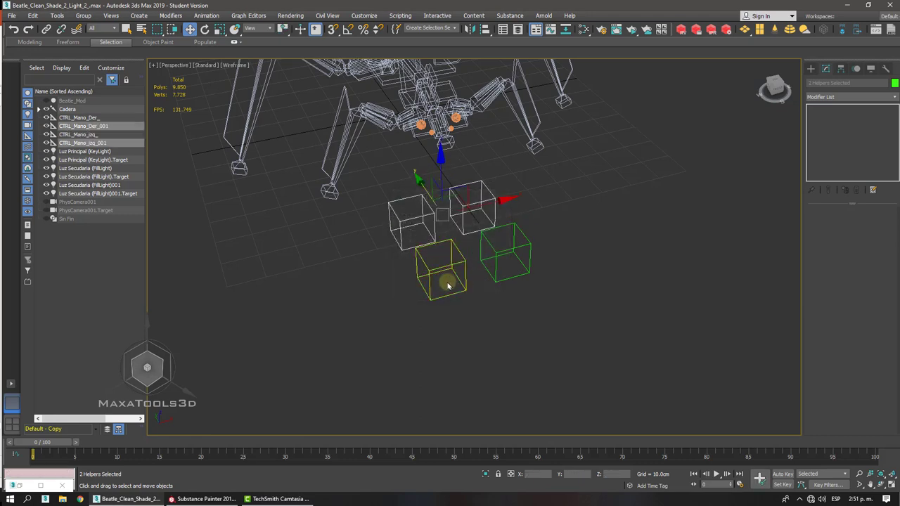
- Rename the two new helper copies as CTRL_Pata_Der_ and CTRL_Pata_izq_
left_click(410, 190)
left_click(392, 208)
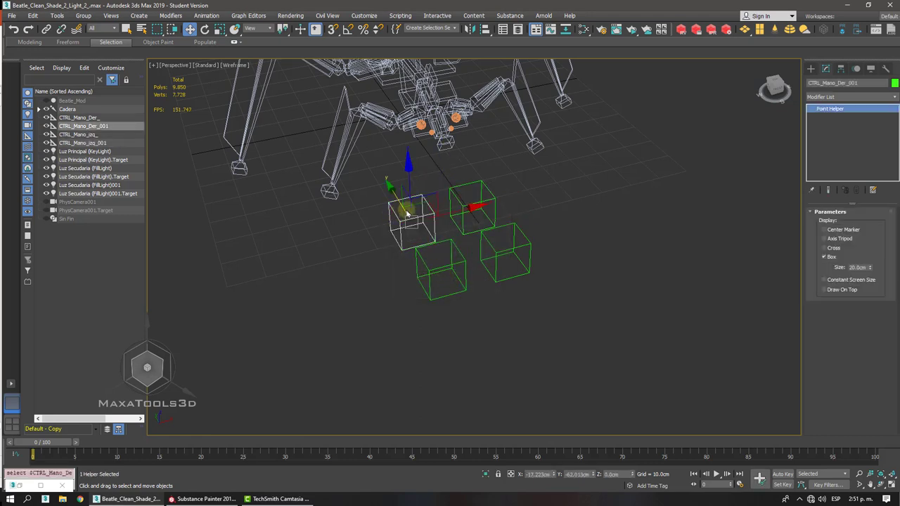
left_click(836, 83)
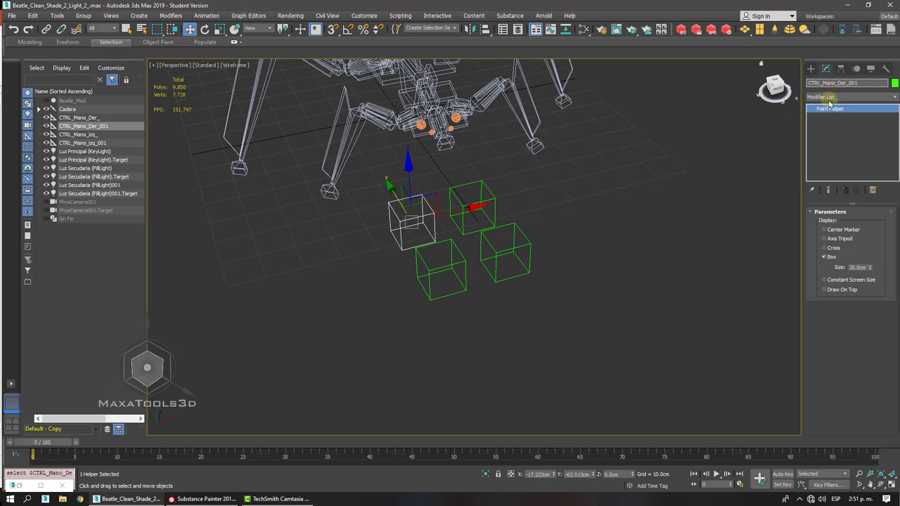
key("BackSpace")
type("Pata")
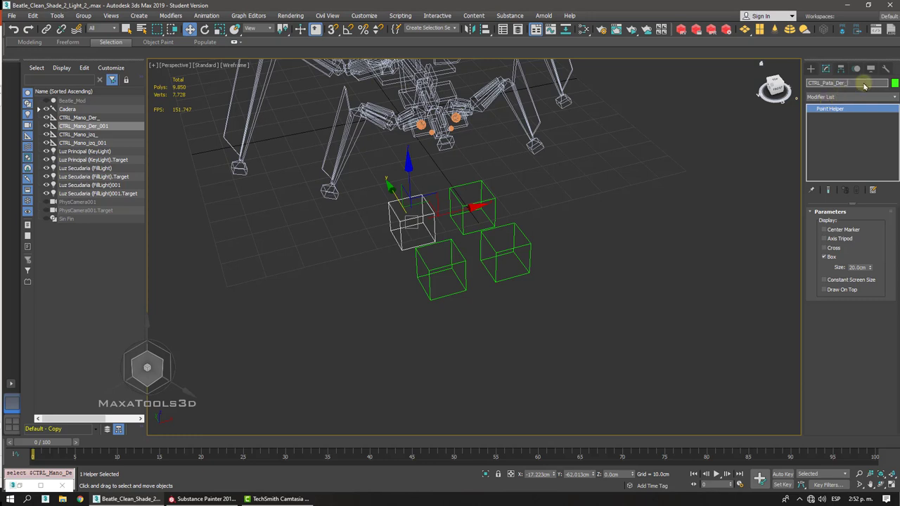
left_click(494, 202)
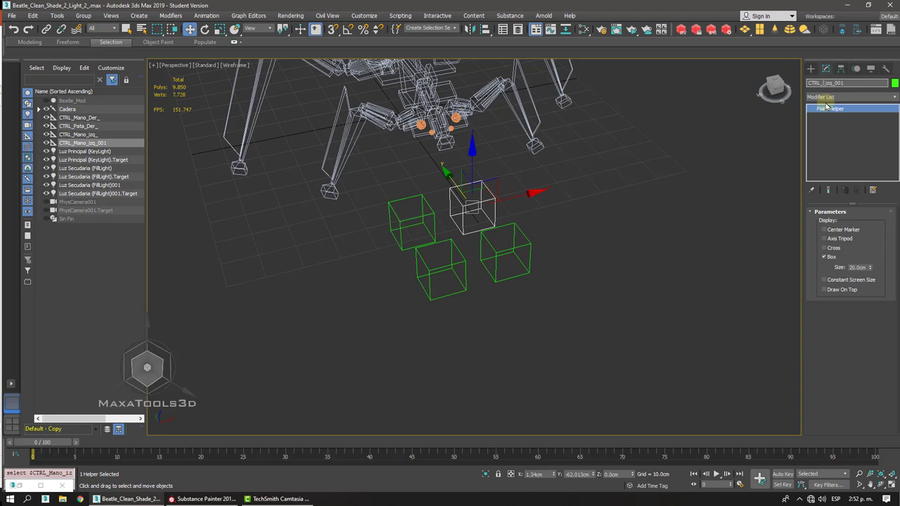
type("ta_")
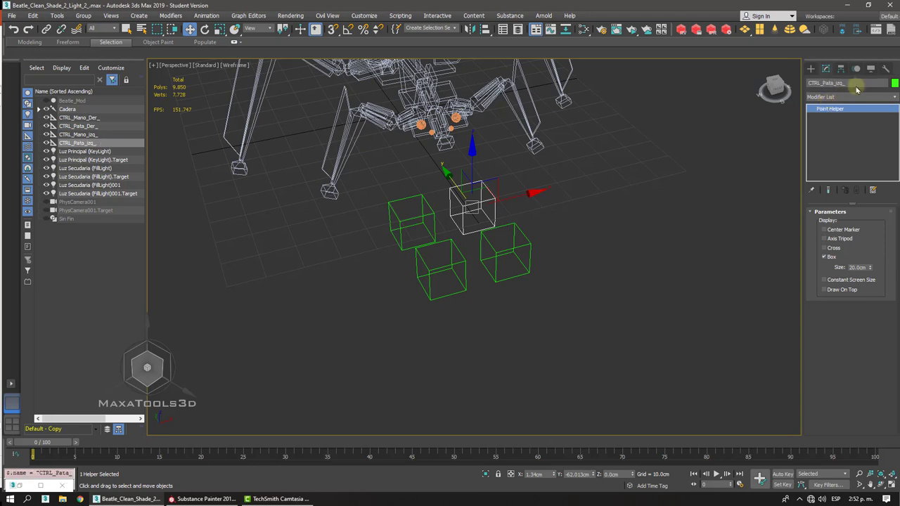
- Select the hand and leg control helpers one after another to check their names
left_click(532, 283)
left_click(394, 224)
left_click(460, 189)
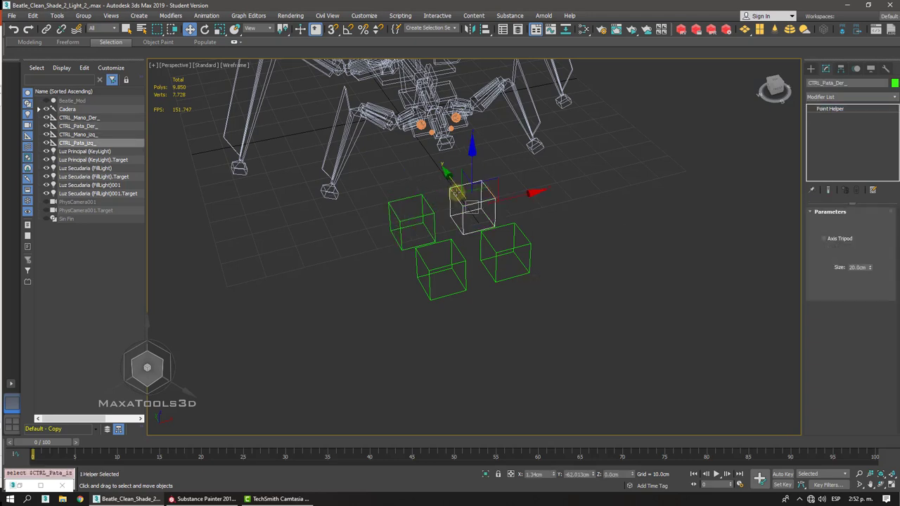
left_click(529, 242)
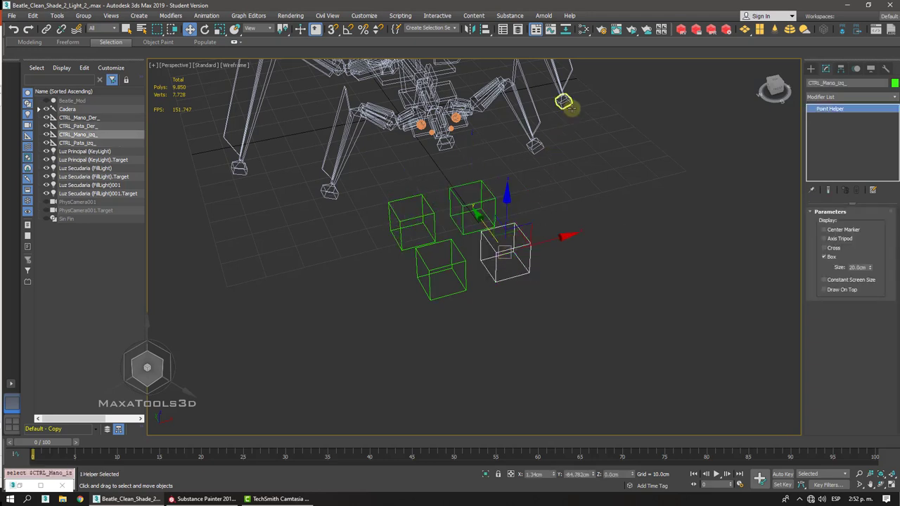
- Try the shaded viewport display and the hiding of bone objects, and return to wireframe
middle_click_drag(572, 83, 577, 175)
scroll(573, 108, "down", 3)
key("F3")
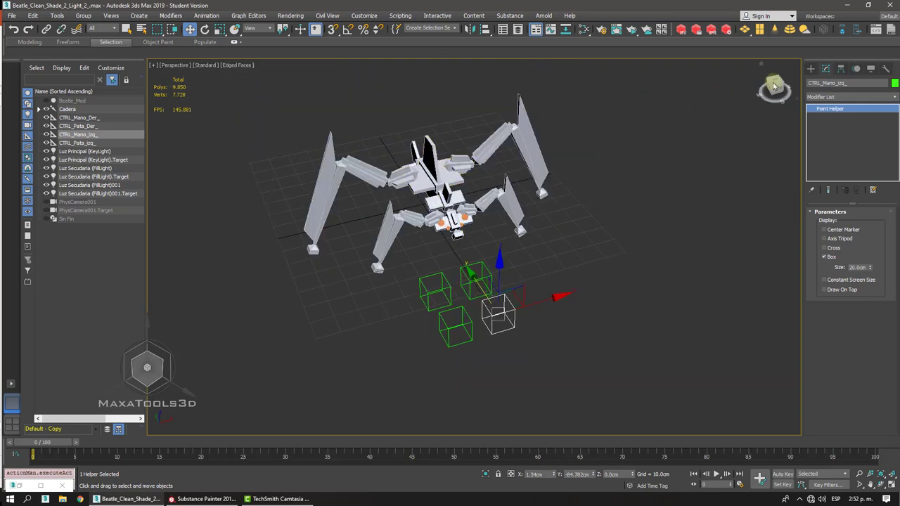
left_click(870, 68)
left_click(833, 227)
left_click(833, 227)
key("F3")
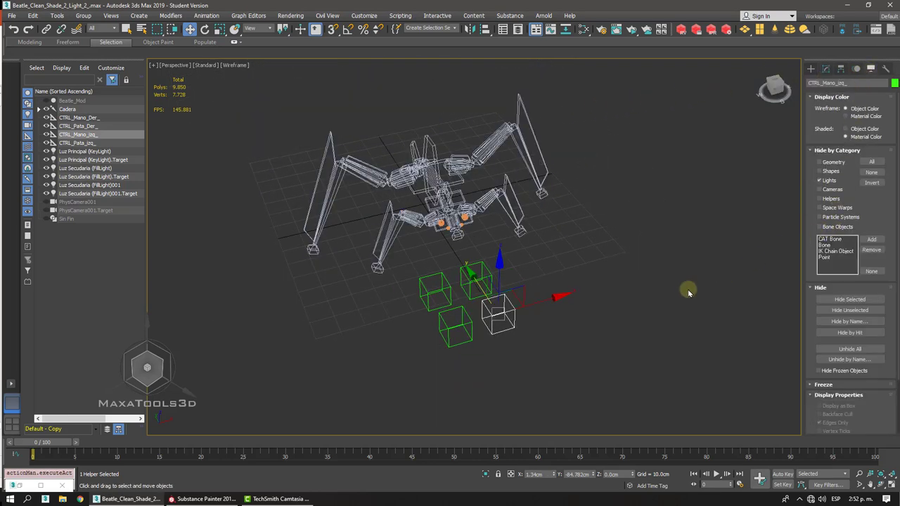
- Go through the four box helpers in turn to review which limb each one controls
left_click(434, 325)
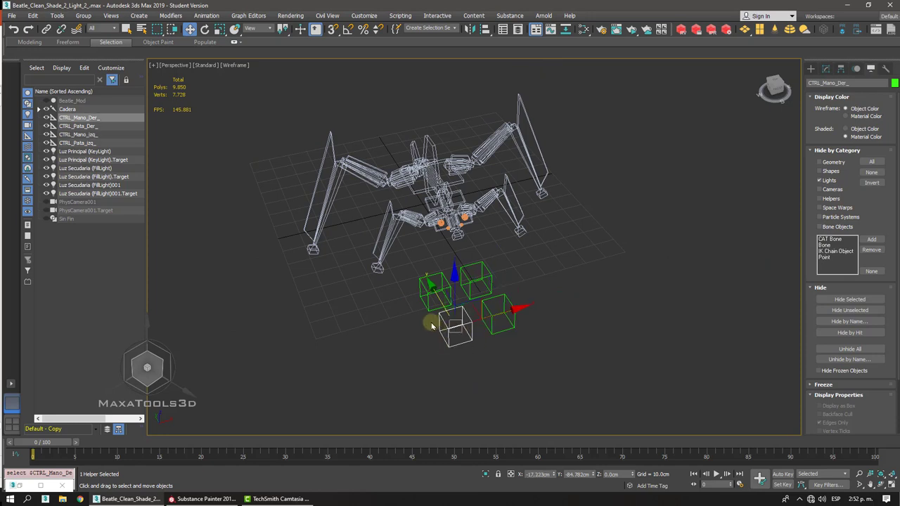
left_click(416, 289)
left_click(480, 276)
left_click(503, 341)
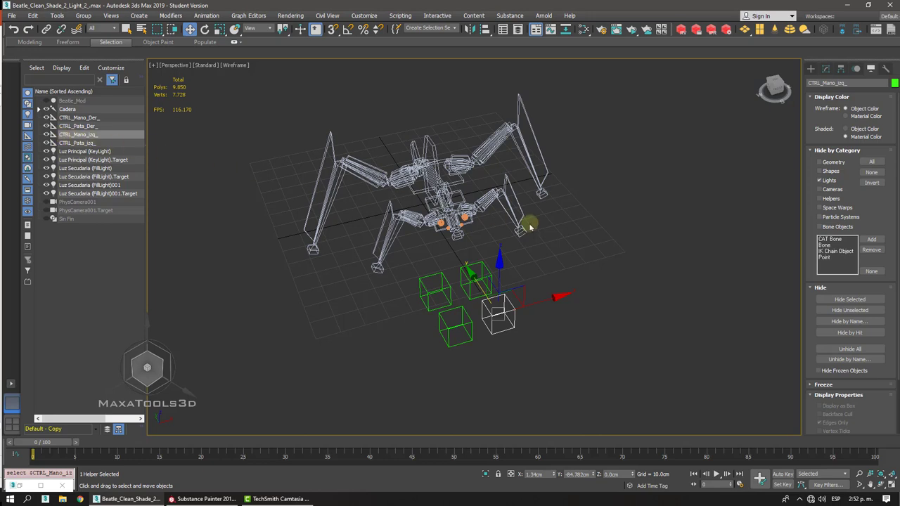
- Clear the selection and place a new box-shaped Point helper on the grid beside the rig, apart from the other four
left_click(573, 233)
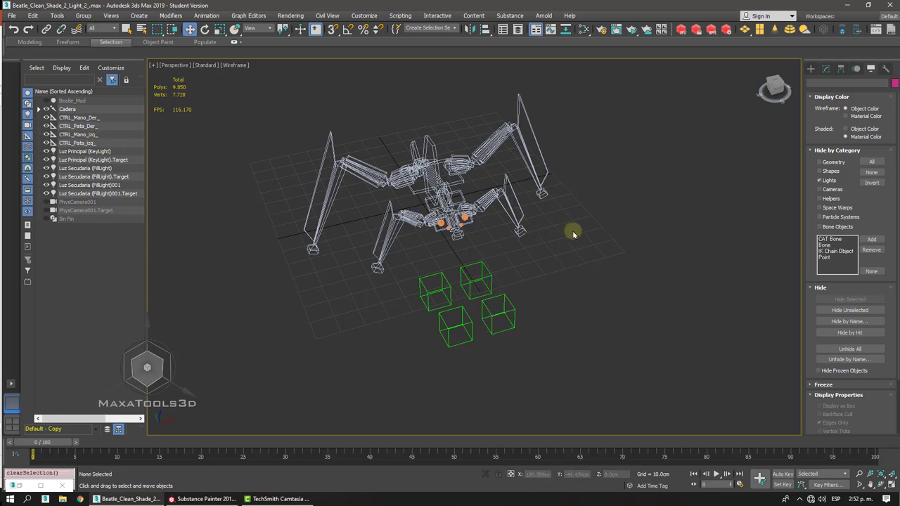
left_click(810, 69)
left_click(834, 155)
left_click(585, 265)
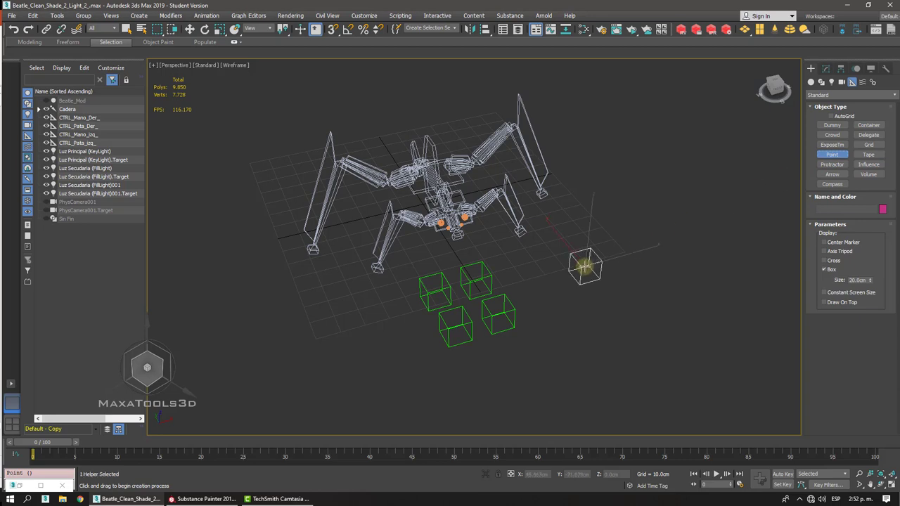
right_click(660, 322)
- Rename the new Point helper as CTRL_ Cadera
left_click(827, 67)
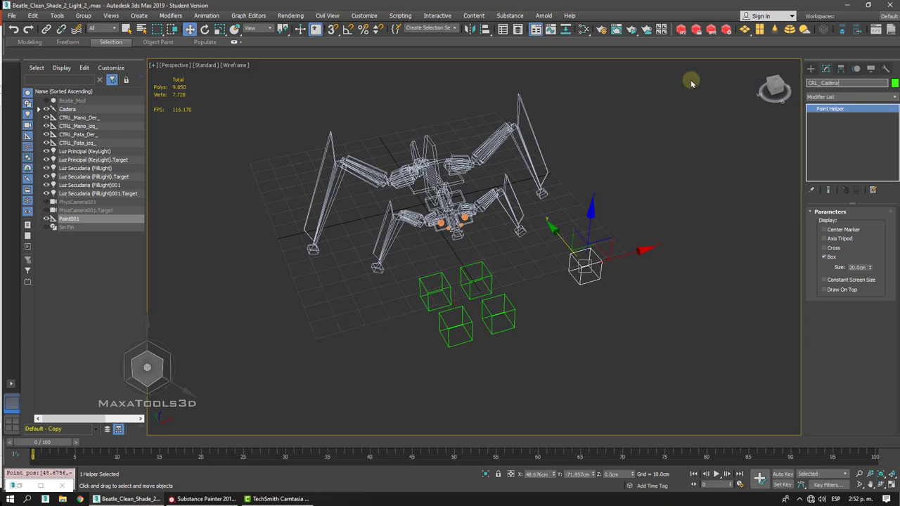
left_click(817, 84)
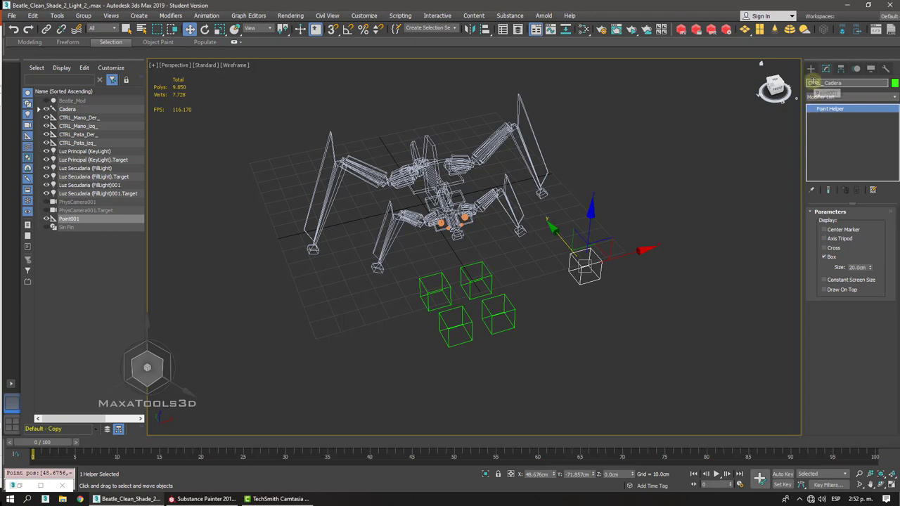
key("BackSpace")
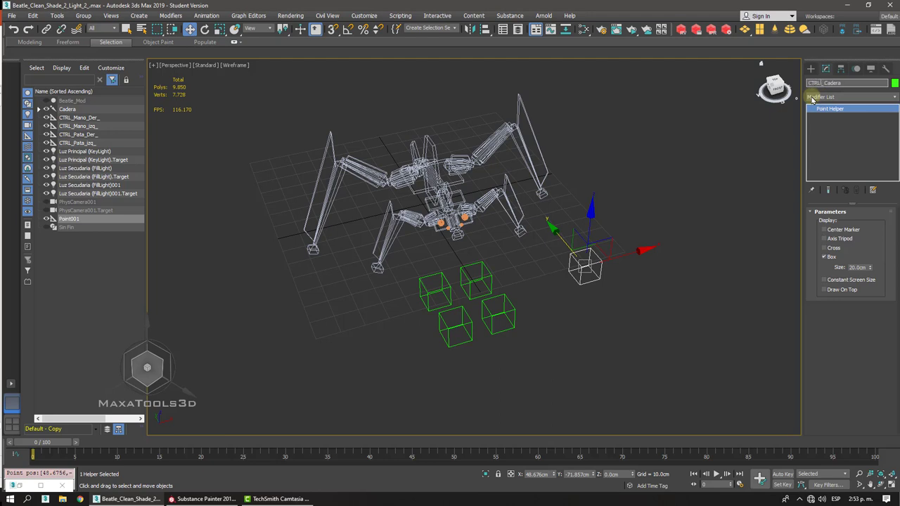
- Set the box size of the CTRL_ Cadera helper to 60 cm
middle_click_drag(633, 135, 427, 185, "alt")
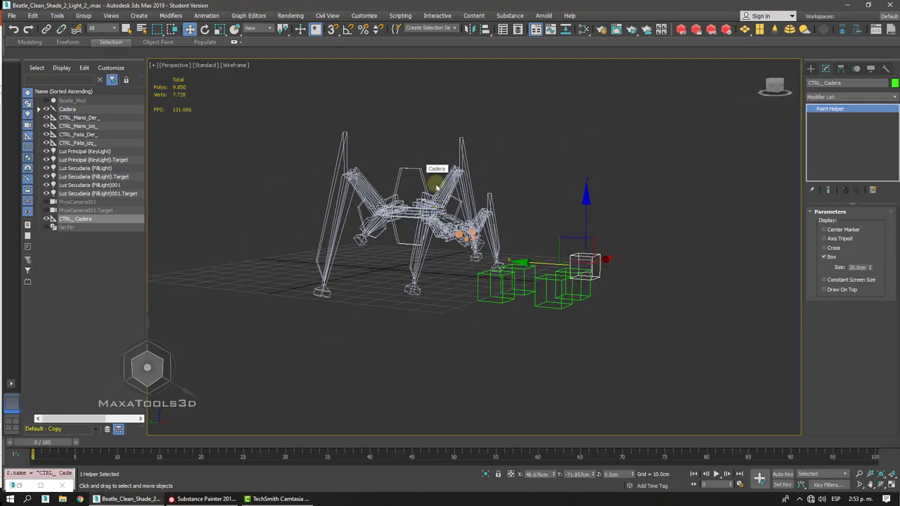
left_click_drag(871, 269, 863, 194)
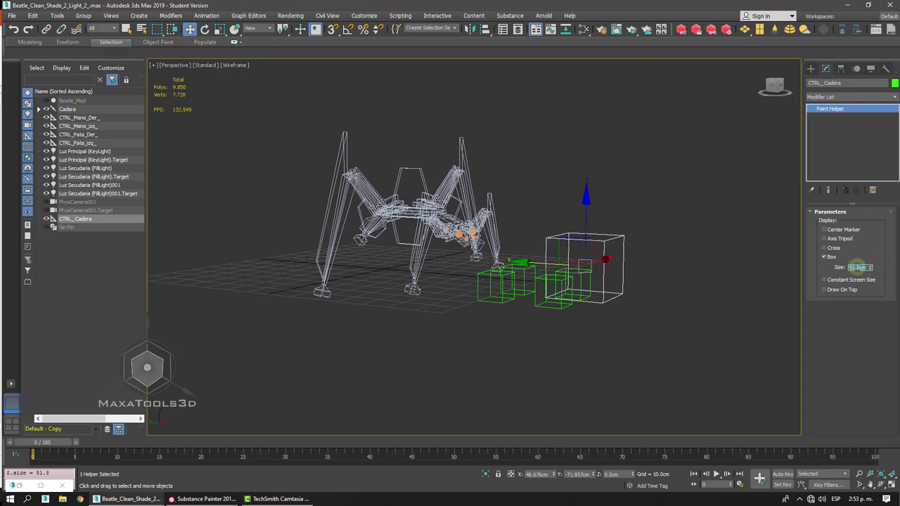
type("50")
type("60")
key("Return")
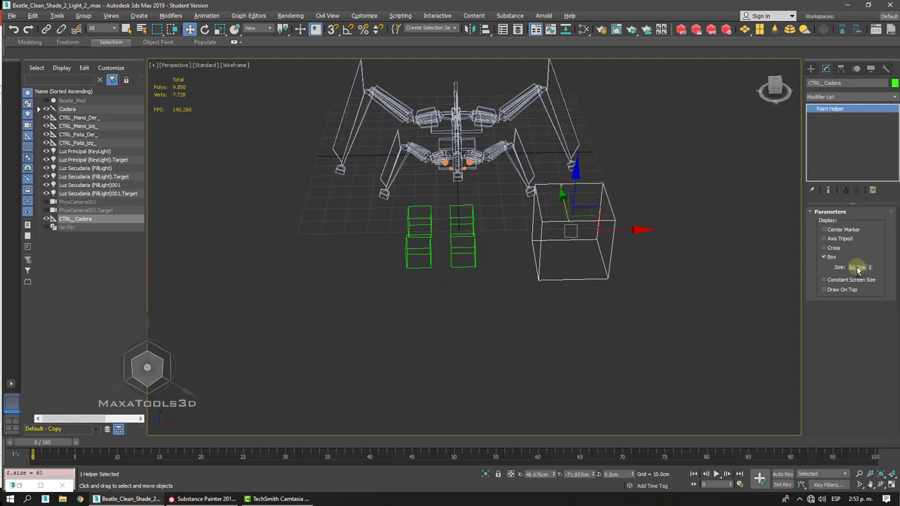
- Examine the hip control and the four limb controls around the rig, selecting the boxes to check which part each one drives
middle_click_drag(856, 267, 518, 224, "alt")
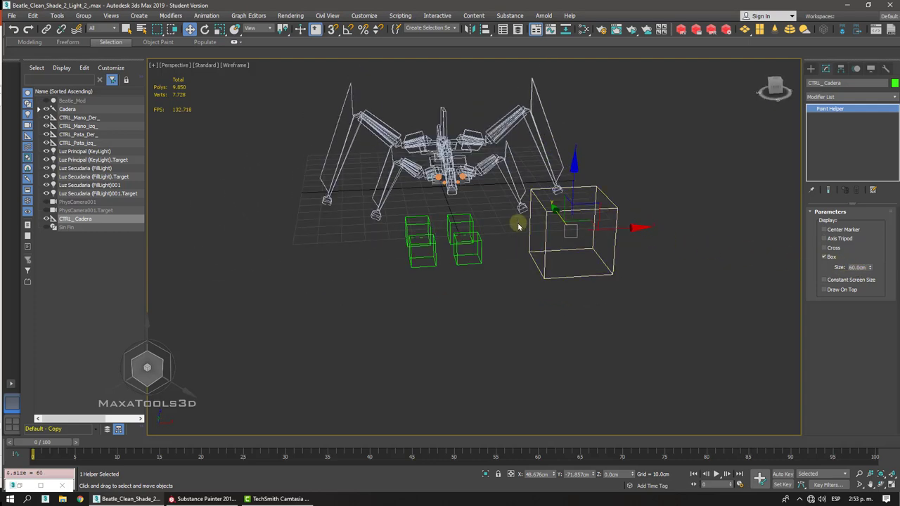
middle_click_drag(518, 221, 550, 185, "alt")
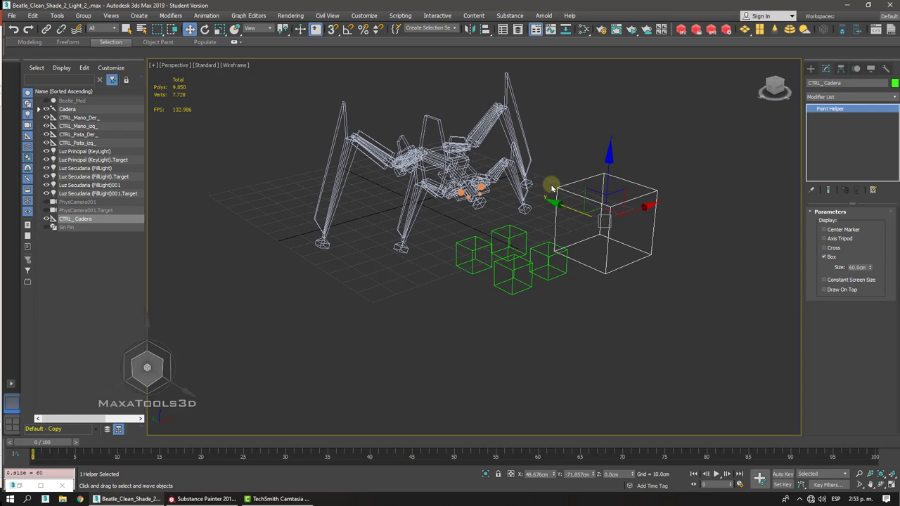
middle_click_drag(511, 199, 580, 279, "alt")
left_click(635, 345)
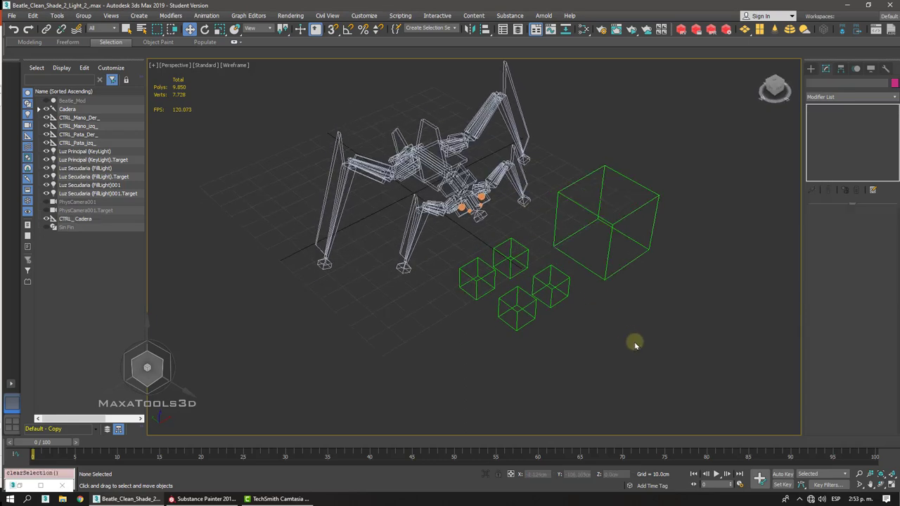
key("shift+z")
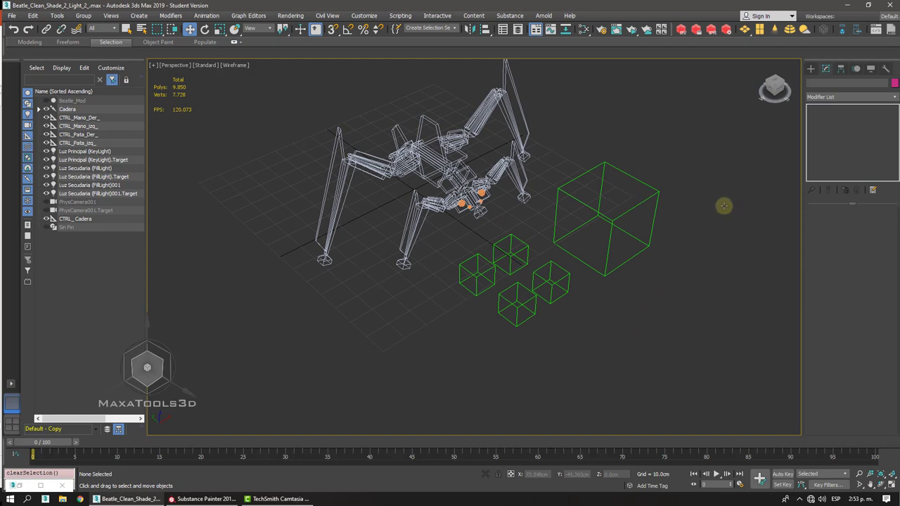
left_click(810, 68)
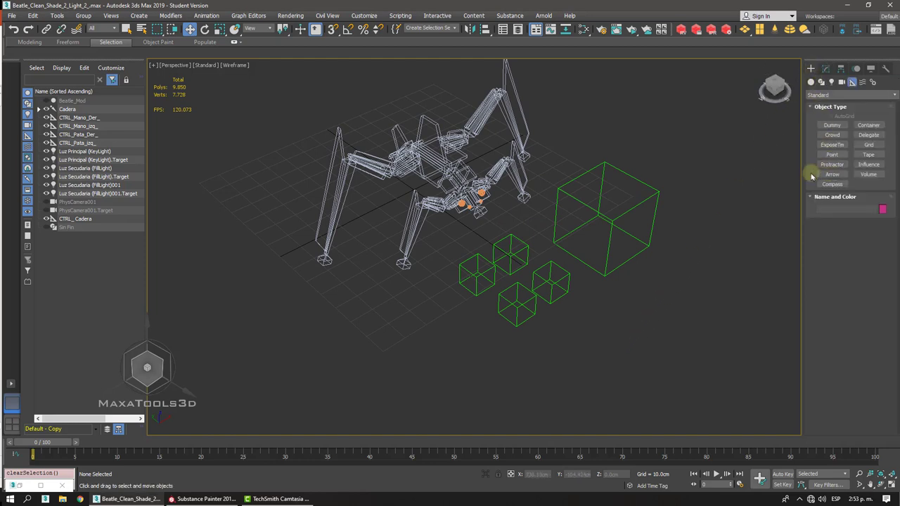
left_click(624, 203)
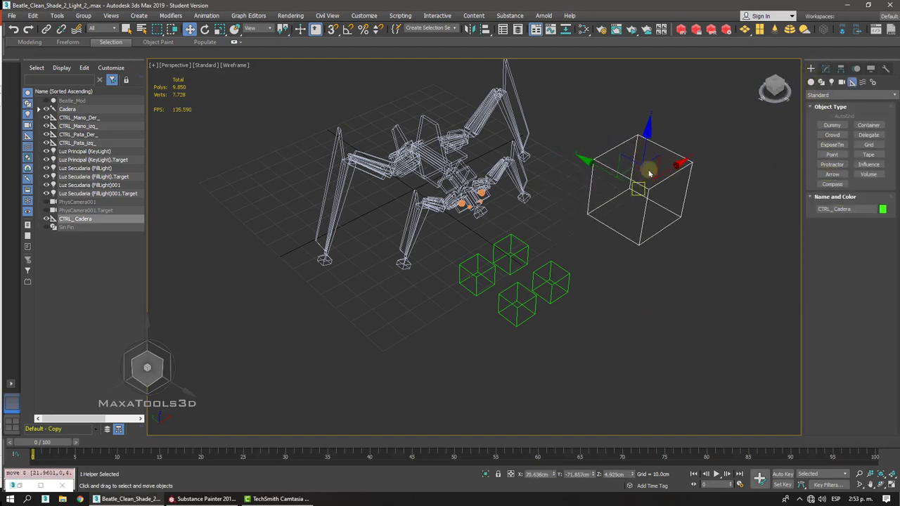
left_click(551, 283)
left_click(517, 304)
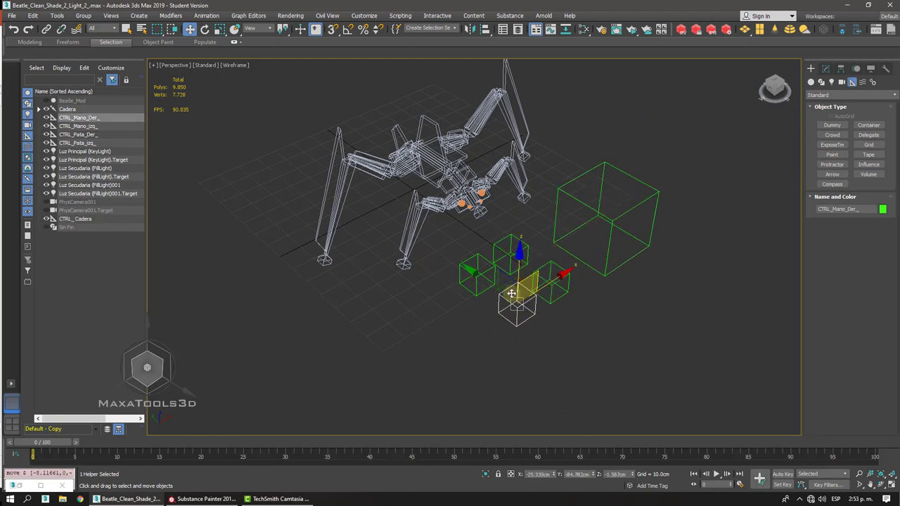
left_click(509, 243)
left_click(478, 278)
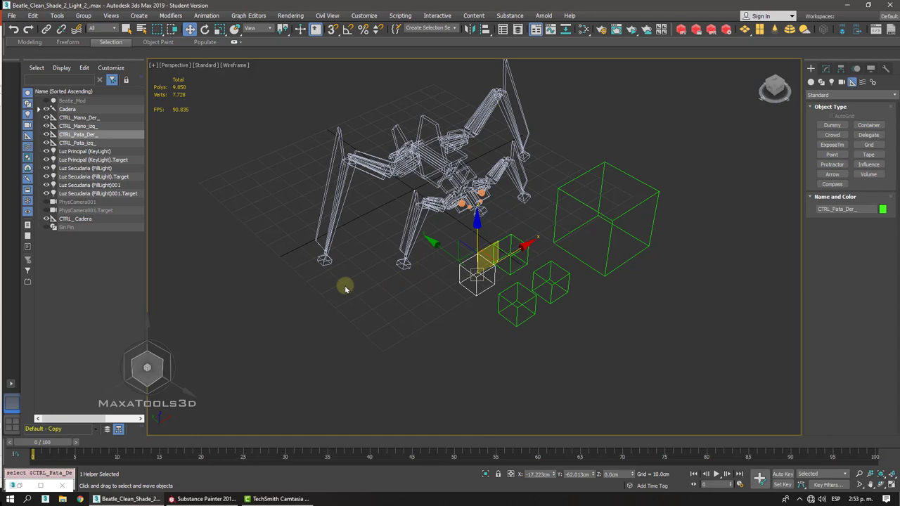
- Draw a six-pointed Star spline around the beetle, about 79 cm by 44 cm in radii, and name it CTRL_Master
left_click(821, 82)
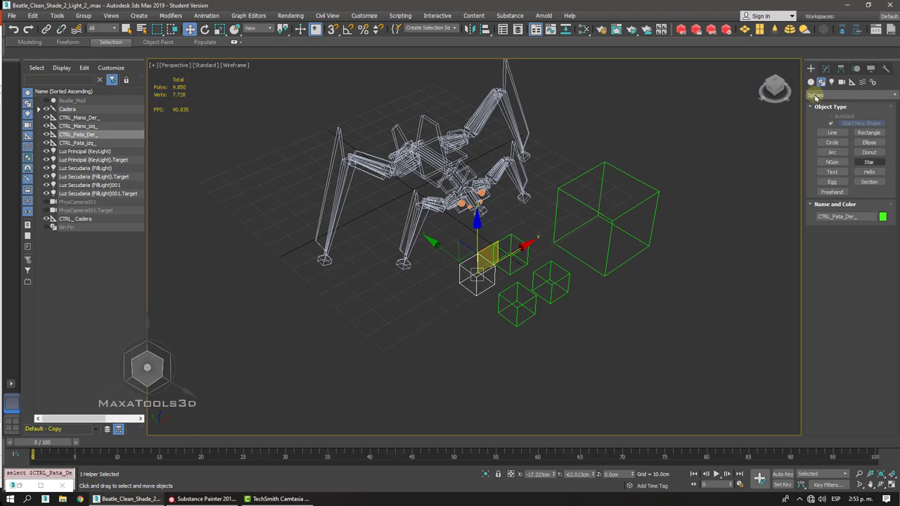
left_click(866, 164)
left_click_drag(421, 195, 458, 109)
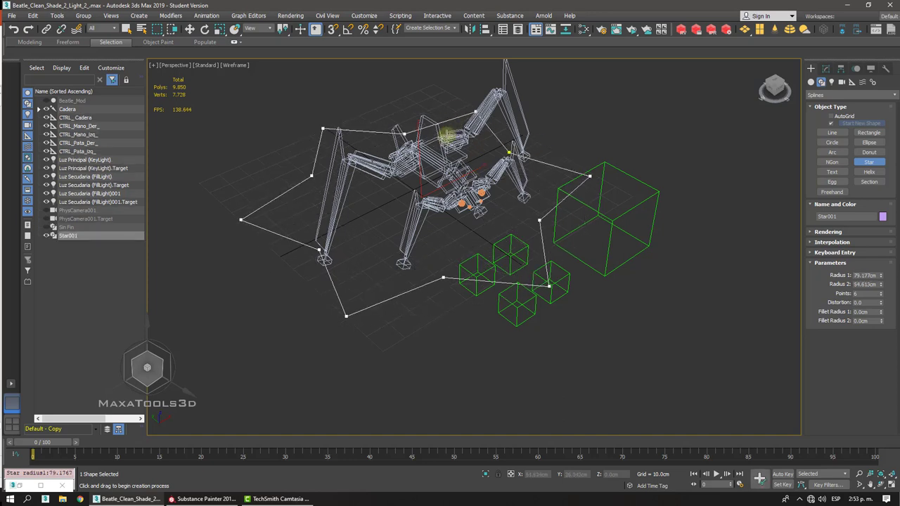
left_click(453, 146)
key("w")
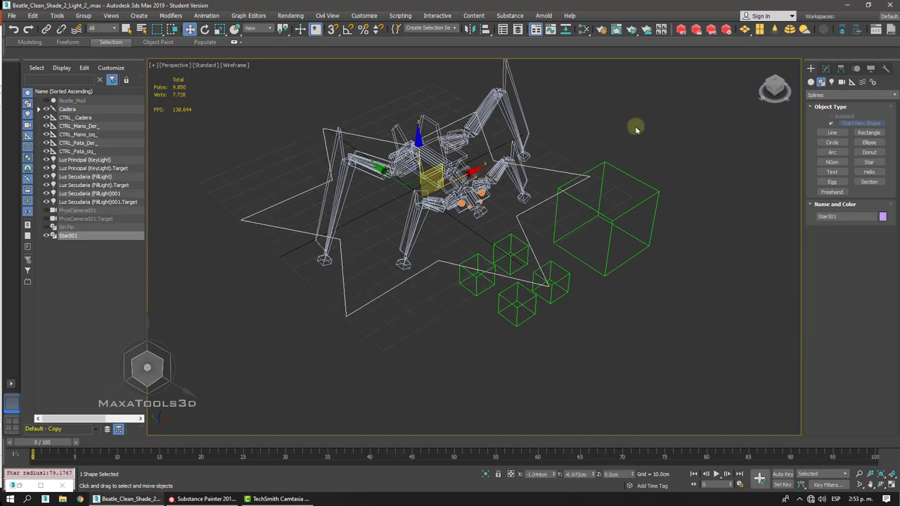
left_click(825, 69)
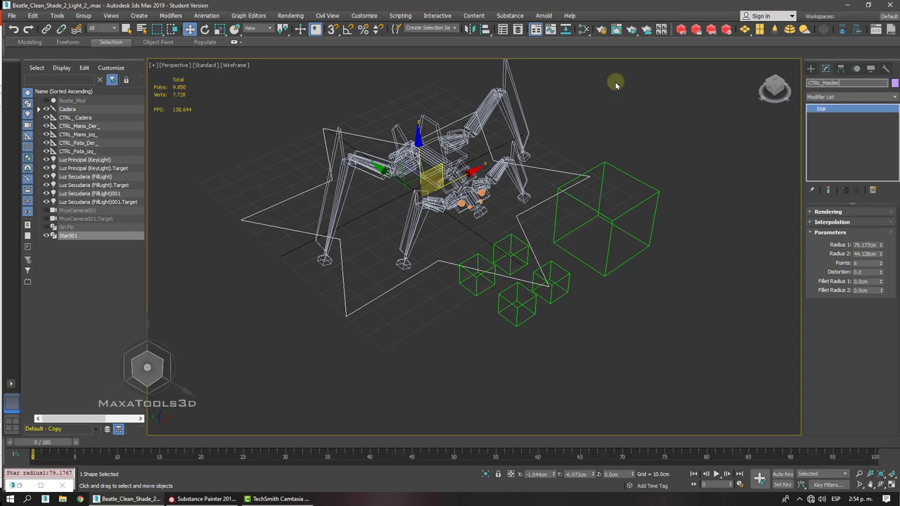
- Place the CTRL_Master star at X 0 and shift it along Y to about -15 cm beneath the beetle
middle_click_drag(616, 85, 601, 172, "alt")
right_click(553, 475)
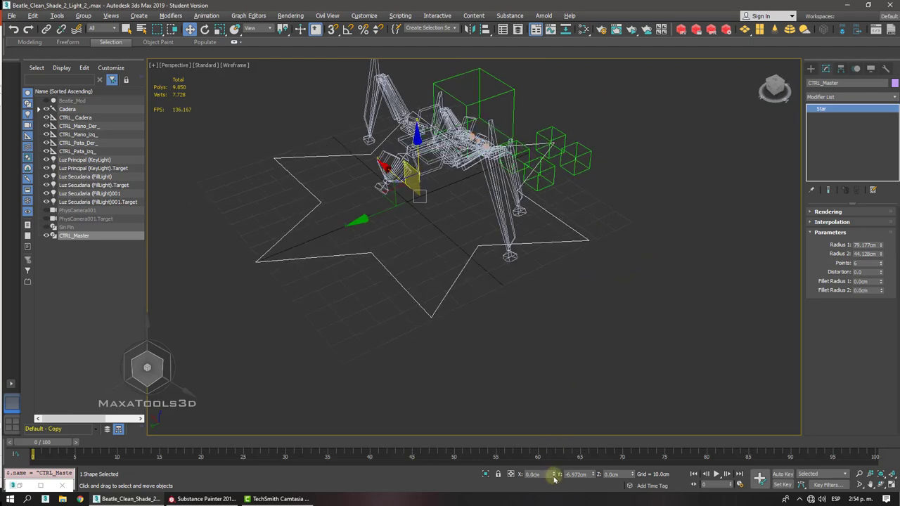
right_click(594, 476)
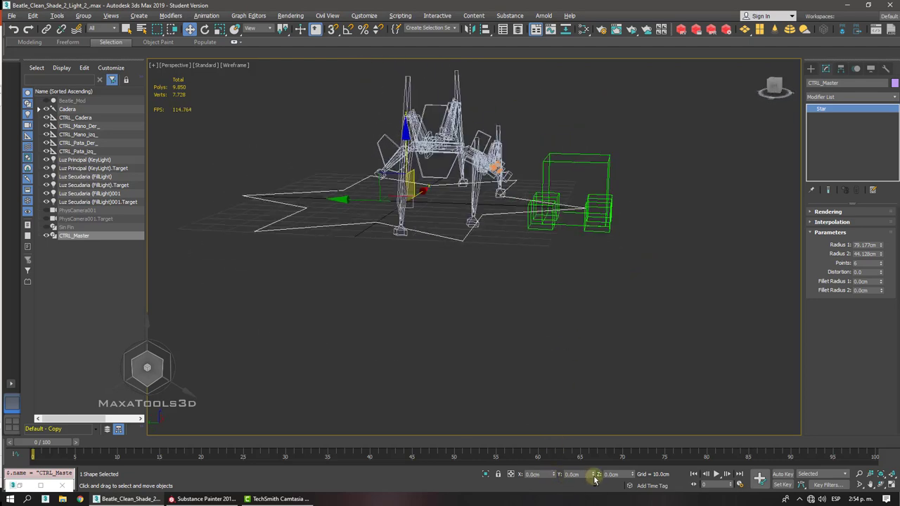
left_click_drag(362, 217, 403, 240)
middle_click_drag(402, 240, 487, 232, "alt")
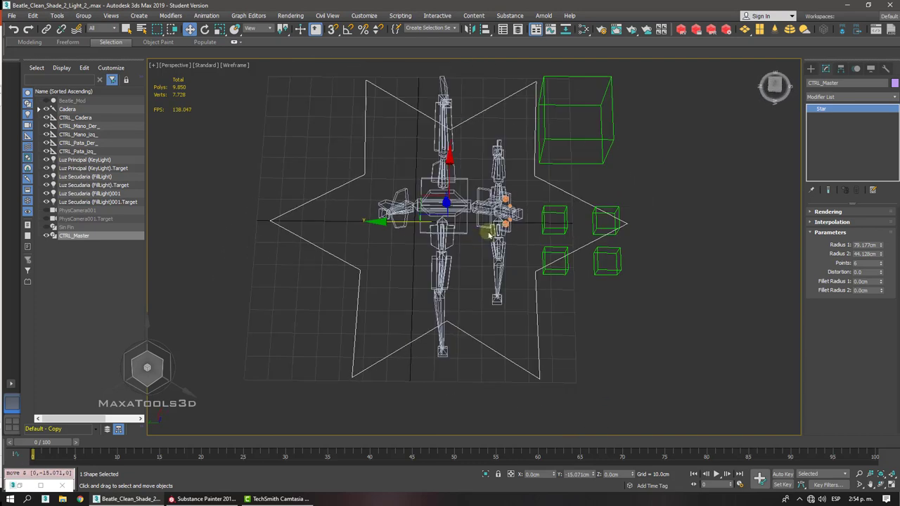
key("e")
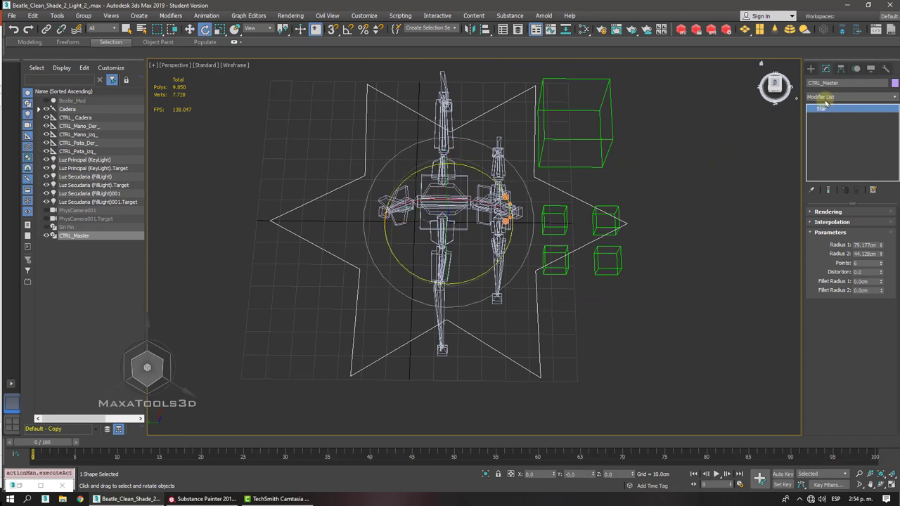
- Add an Edit Spline modifier to the CTRL_Master star and enter its Vertex level
left_click(825, 96)
key("e")
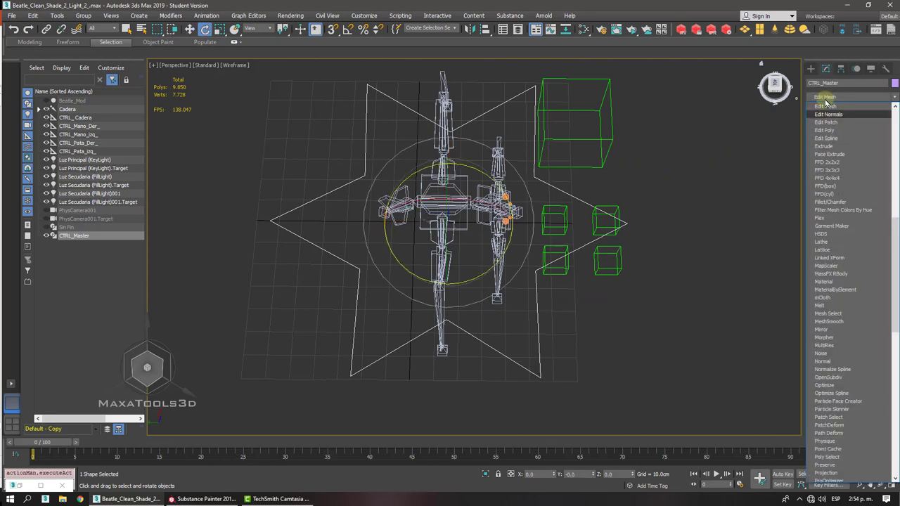
left_click(830, 139)
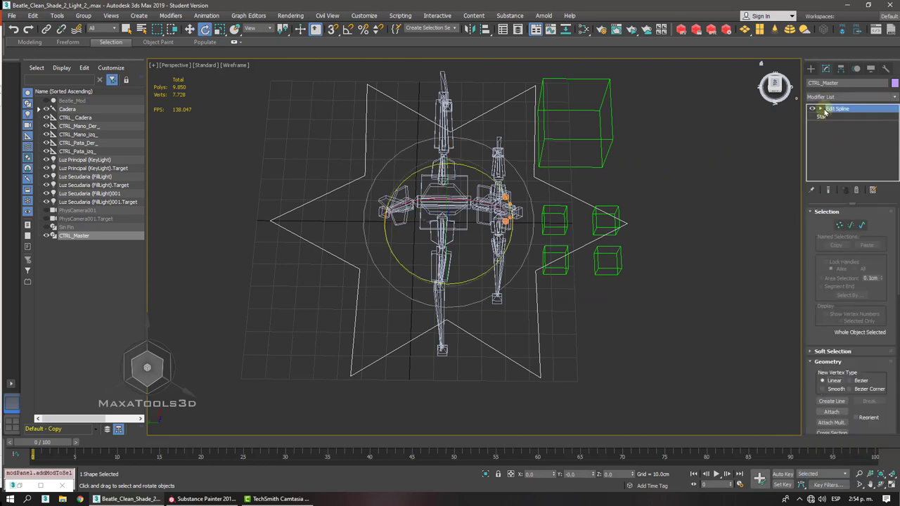
left_click(825, 111)
left_click(820, 108)
left_click(831, 116)
scroll(394, 79, "down", 3)
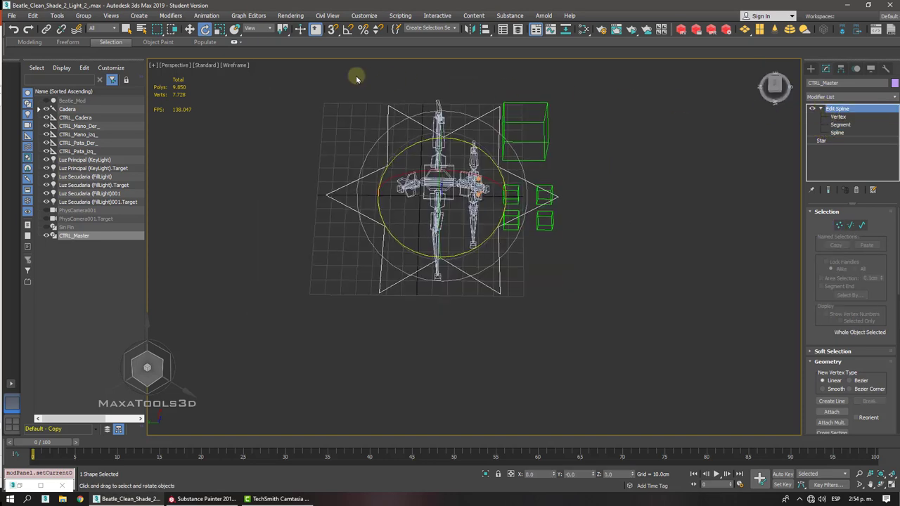
left_click(424, 132)
left_click(468, 126)
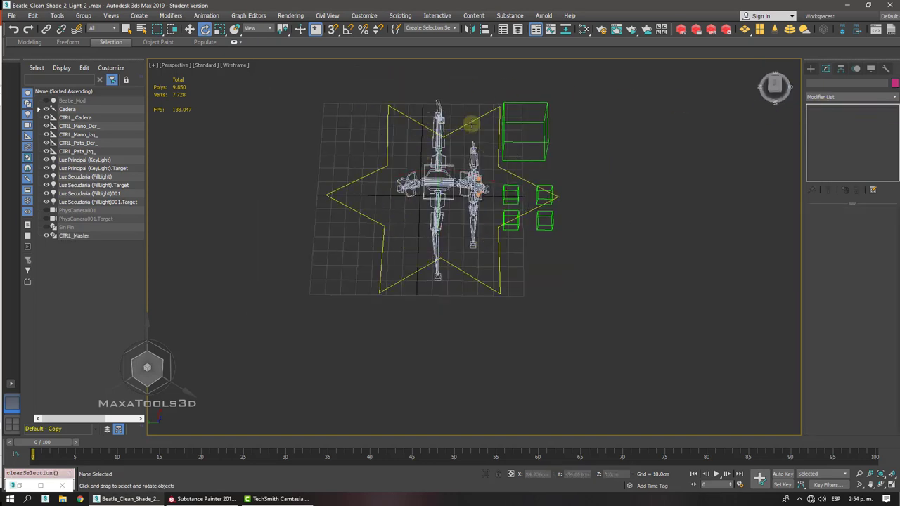
left_click(838, 116)
- Move the star's four rear side vertices and the two inner side vertices forward toward the beetle's head
left_click_drag(357, 79, 407, 335)
right_click(406, 132)
left_click(413, 139)
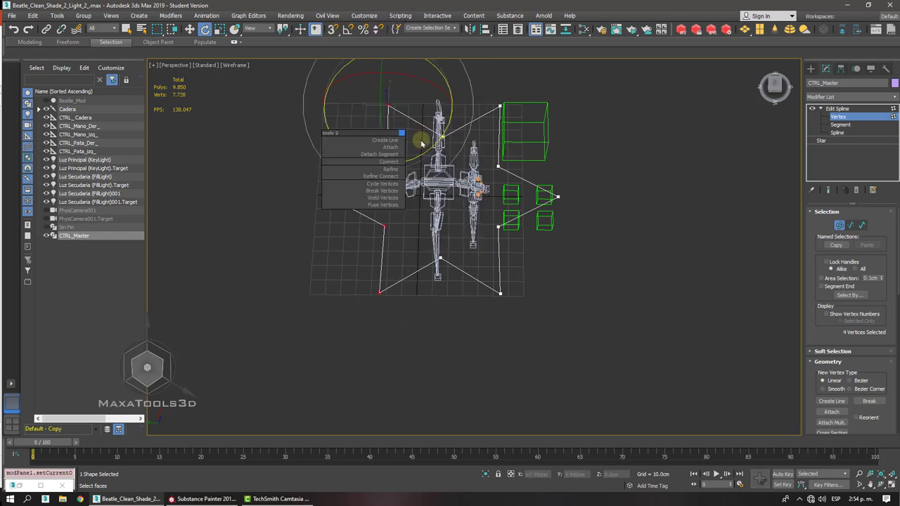
left_click_drag(333, 106, 378, 115)
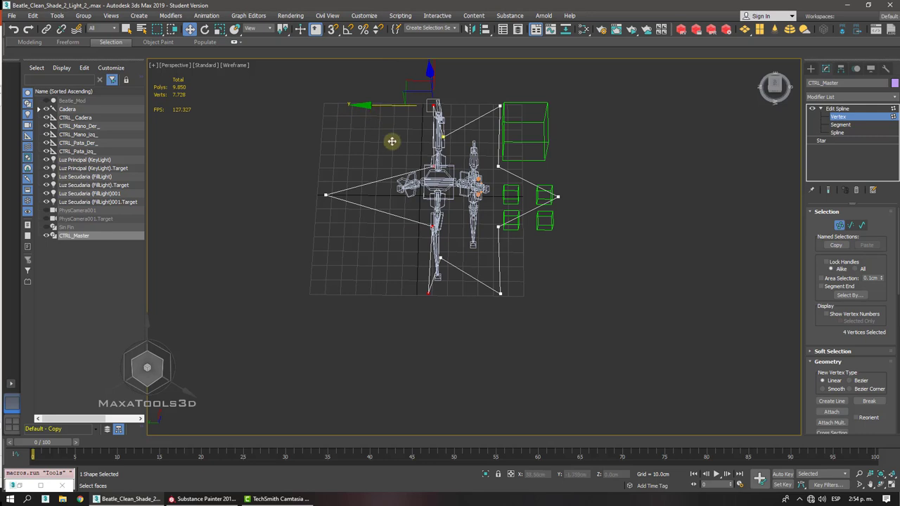
left_click(440, 130, "alt")
left_click_drag(402, 259, 416, 258)
- Pull the star's five front vertices back toward the body, and bring the front and rear tips closer in
left_click_drag(469, 79, 581, 324)
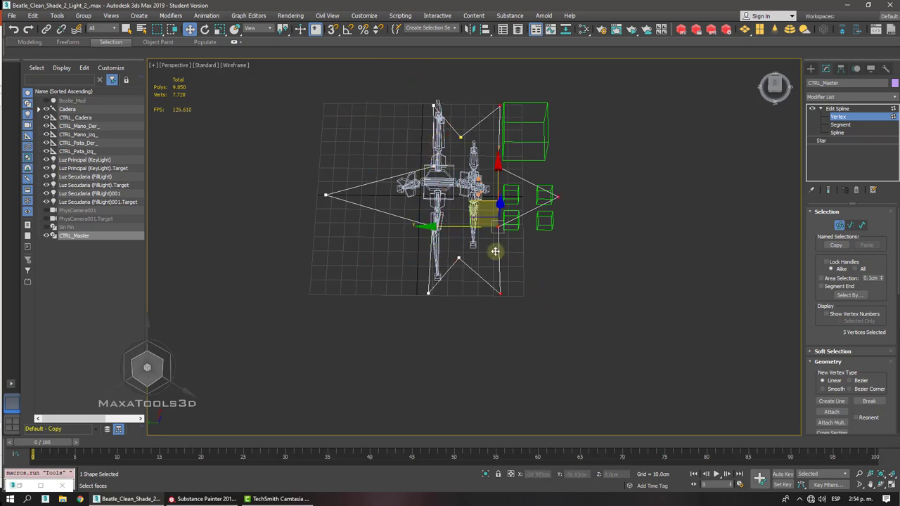
left_click_drag(469, 229, 447, 226)
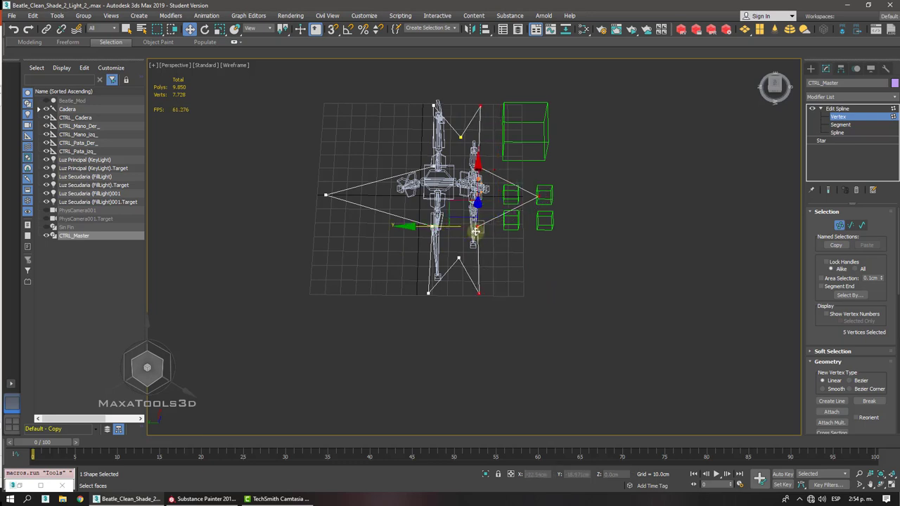
left_click(538, 196)
left_click_drag(491, 195, 456, 195)
left_click_drag(285, 161, 370, 224)
left_click_drag(281, 195, 350, 198)
- Scale the two rear outer vertices toward each other along X to about 92%, using the selection center as pivot
middle_click_drag(450, 225, 307, 210, "alt")
left_click(328, 224)
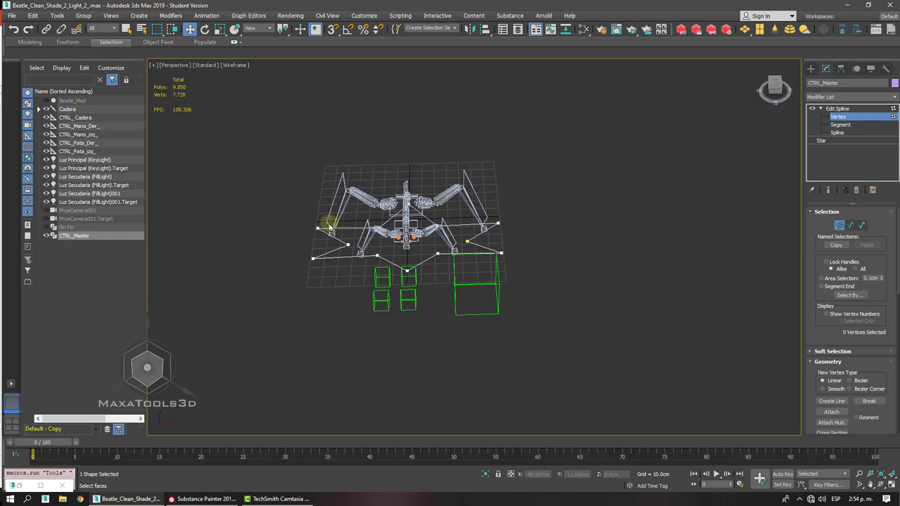
left_click_drag(309, 218, 332, 241)
left_click(498, 221, "ctrl")
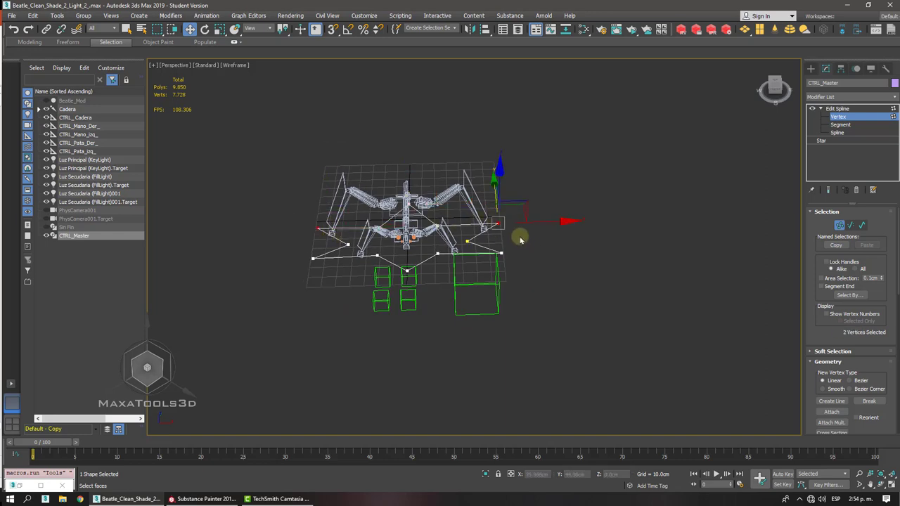
left_click(220, 31)
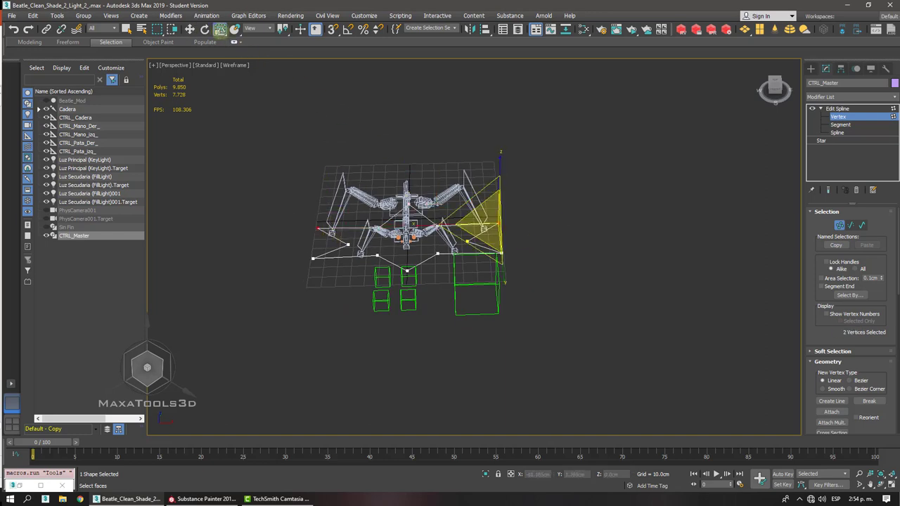
left_click(284, 29)
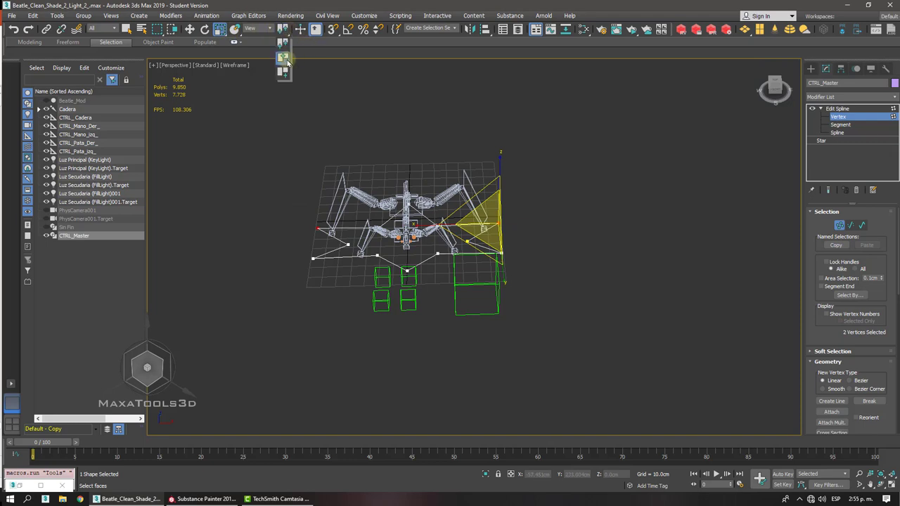
left_click(284, 59)
left_click_drag(336, 225, 344, 226)
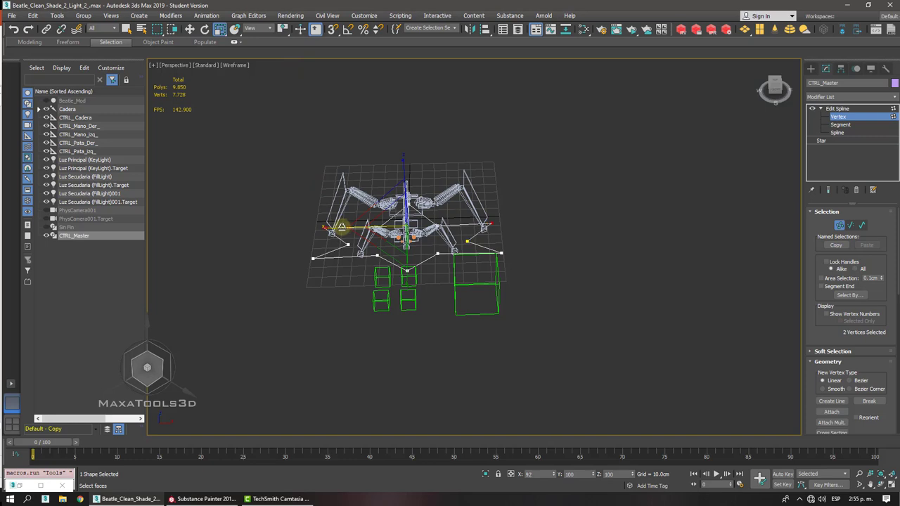
- Scale the two front outer vertices of the star inward along X
left_click(312, 258)
left_click(499, 254, "ctrl")
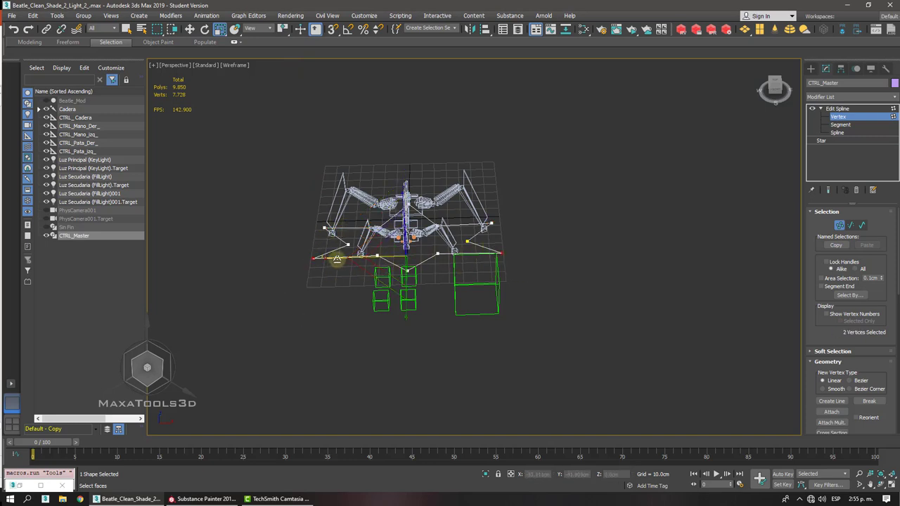
left_click_drag(337, 259, 356, 262)
- Select all twelve vertices of the star and fillet its corners by about 5 cm
middle_click_drag(446, 305, 478, 316, "alt")
left_click(478, 322)
scroll(478, 321, "up", 3)
left_click_drag(234, 118, 598, 385)
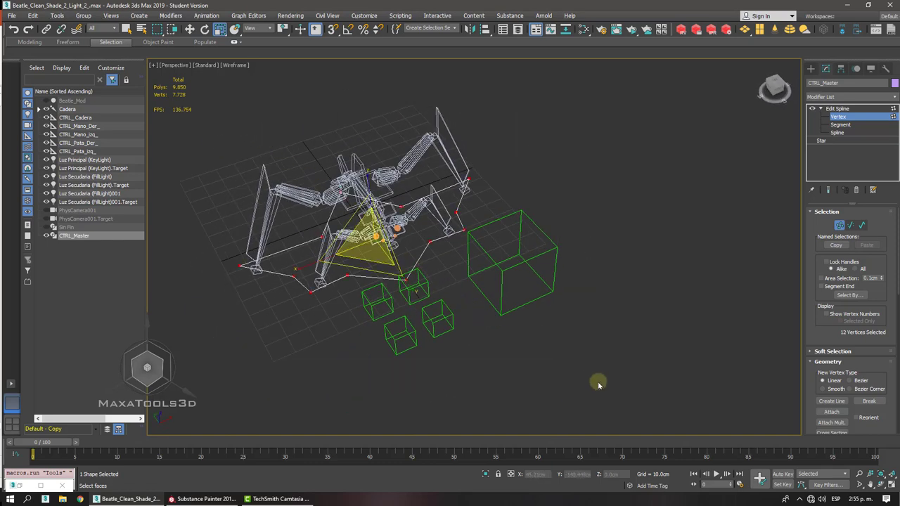
scroll(793, 389, "down", 5)
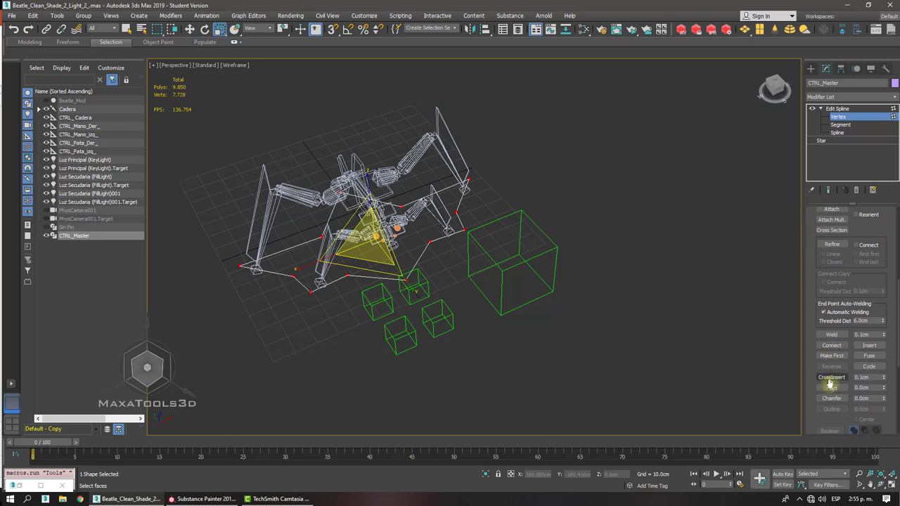
left_click(831, 388)
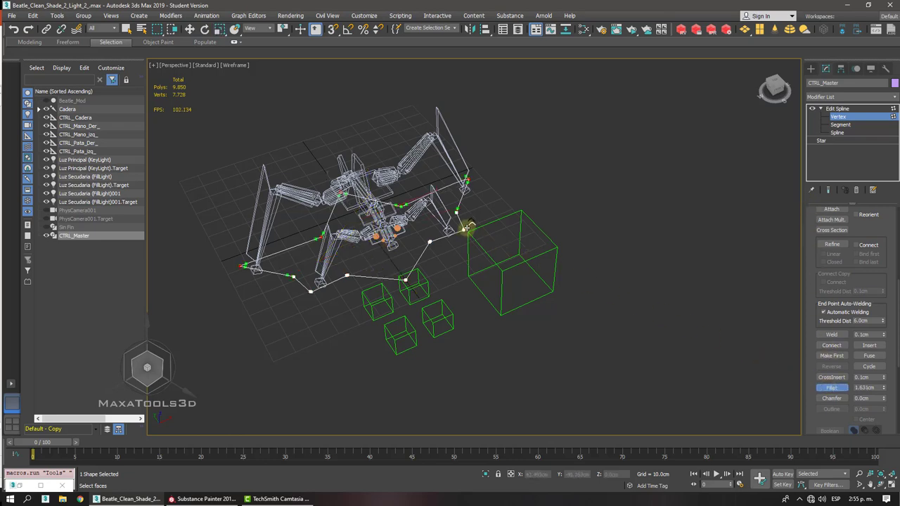
mouse_move(465, 227)
left_mouse_down()
mouse_move(474, 203)
mouse_move(471, 220)
left_mouse_up()
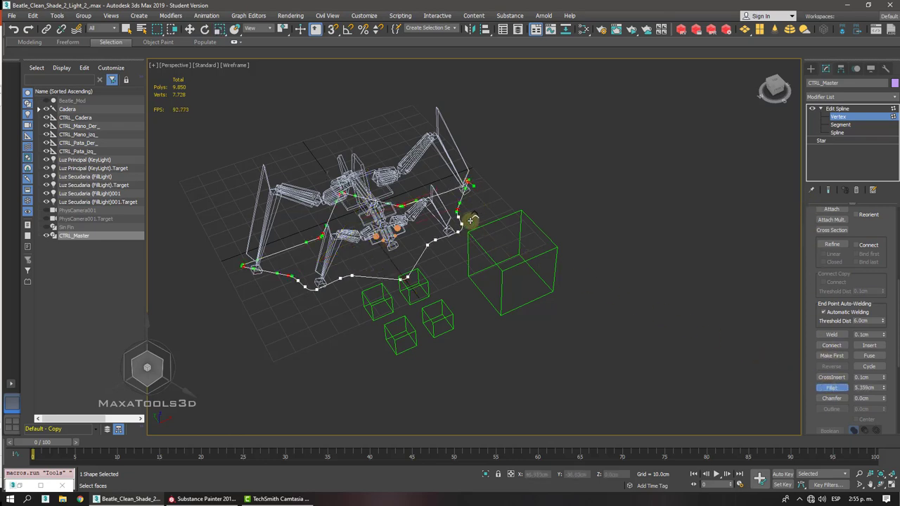
scroll(470, 225, "up", 5)
scroll(471, 226, "down", 5)
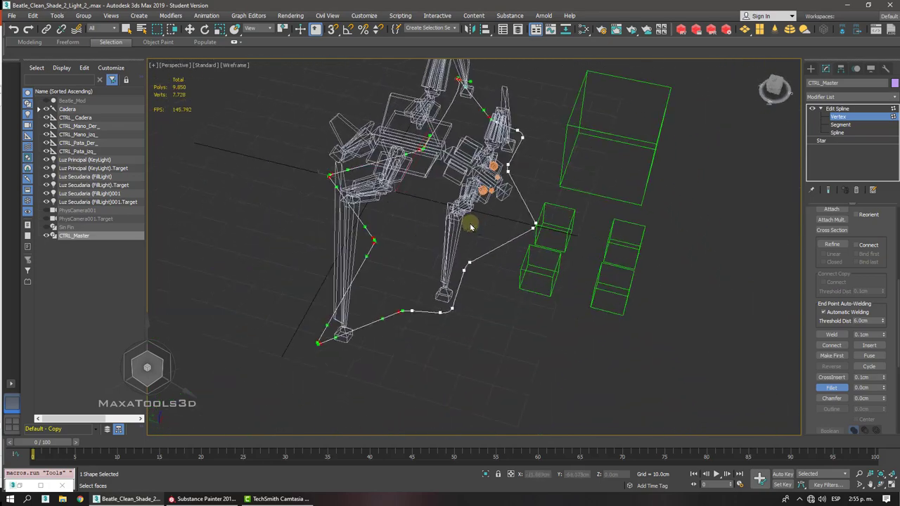
- Check the star's rounded corners up close and undo the fillet on its vertices
scroll(471, 226, "up", 10)
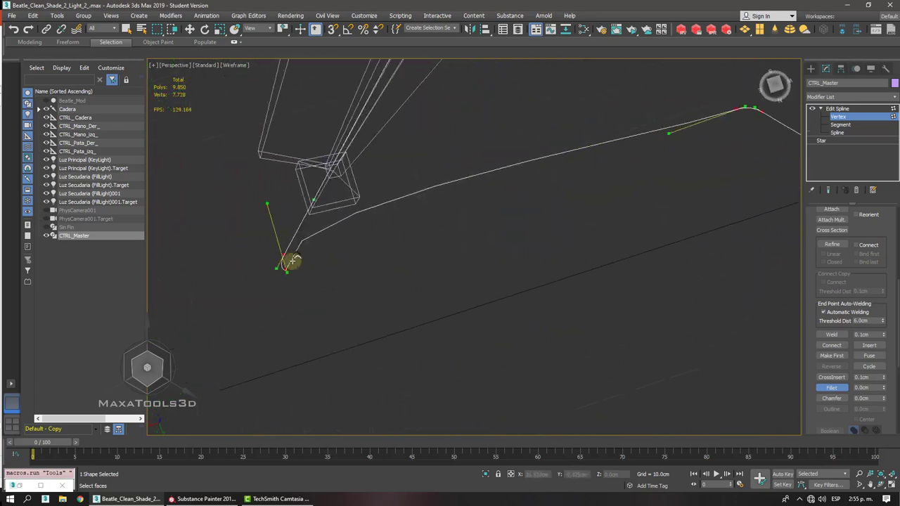
scroll(293, 264, "down", 10)
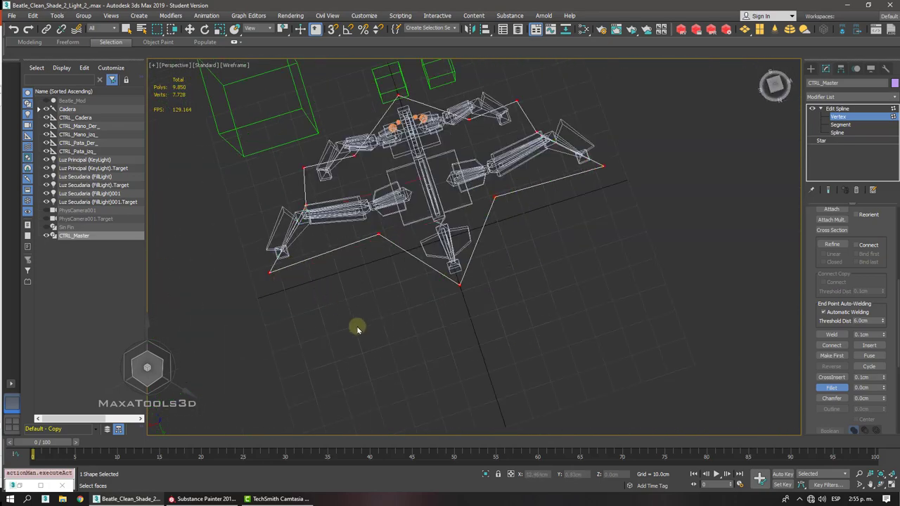
middle_click_drag(359, 326, 359, 334)
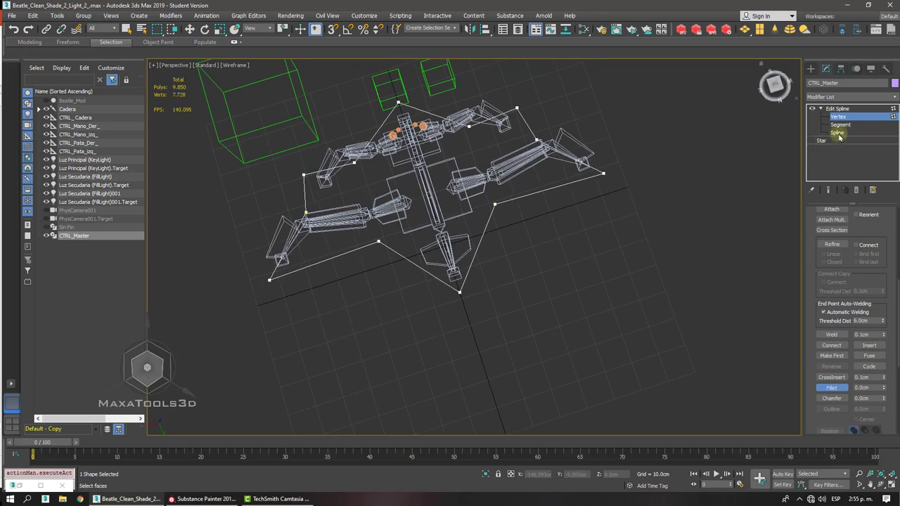
- Scale the star's entire spline up uniformly so it extends well beyond the beetle's legs, and deselect the shape
left_click(836, 132)
left_click(473, 257)
right_click(456, 261)
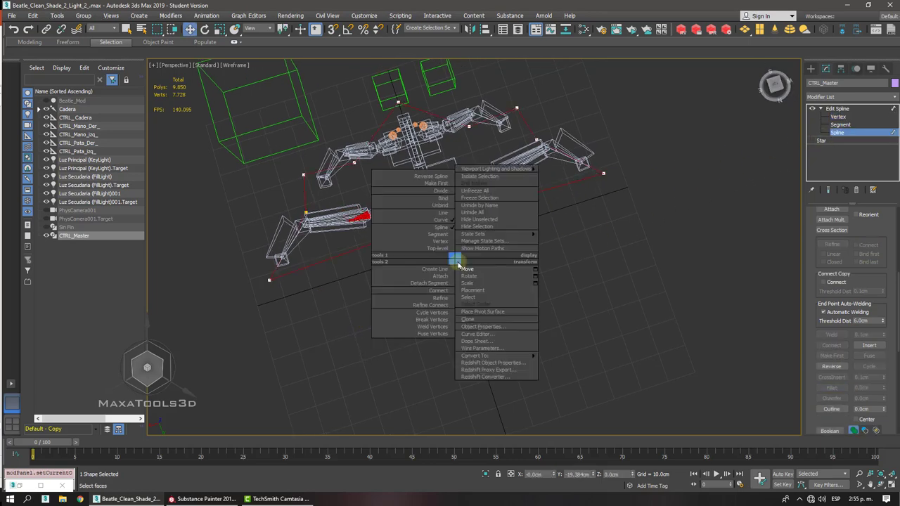
left_click(468, 282)
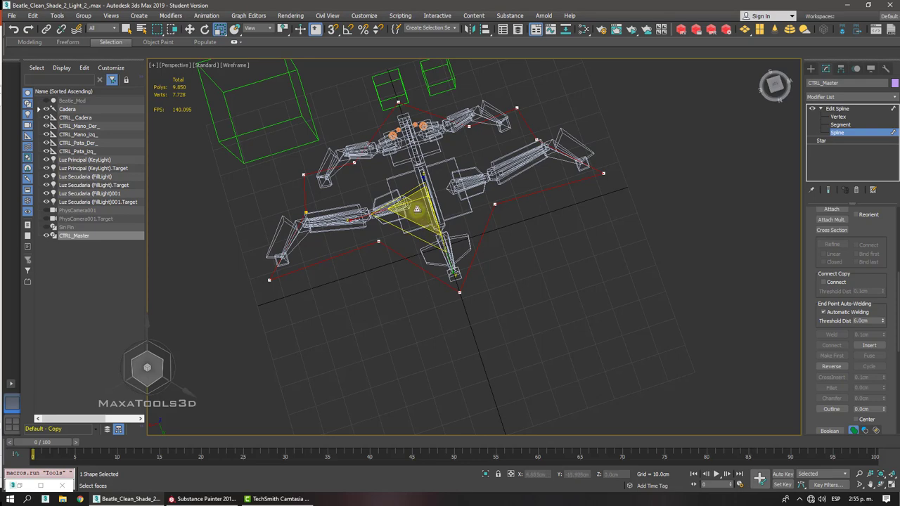
middle_click_drag(421, 191, 591, 162, "alt")
left_click(829, 111)
left_click(705, 201)
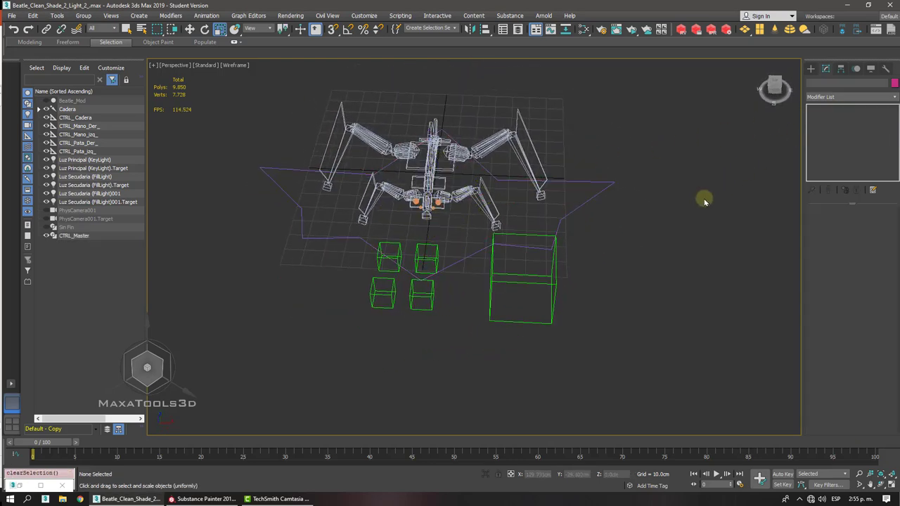
- Switch the viewport to shaded display with edged faces and frame the whole scene in the Front view
key("shift+z")
key("shift+z")
key("F3")
key("shift+z")
key("shift+z")
key("shift+z")
key("shift+z")
key("shift+z")
key("shift+z")
key("shift+z")
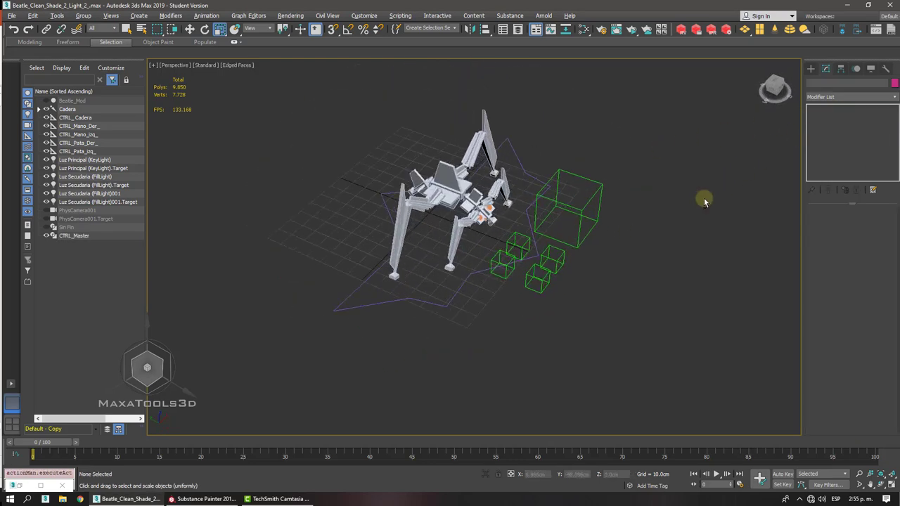
middle_click_drag(703, 198, 462, 187, "alt")
key("f")
key("z")
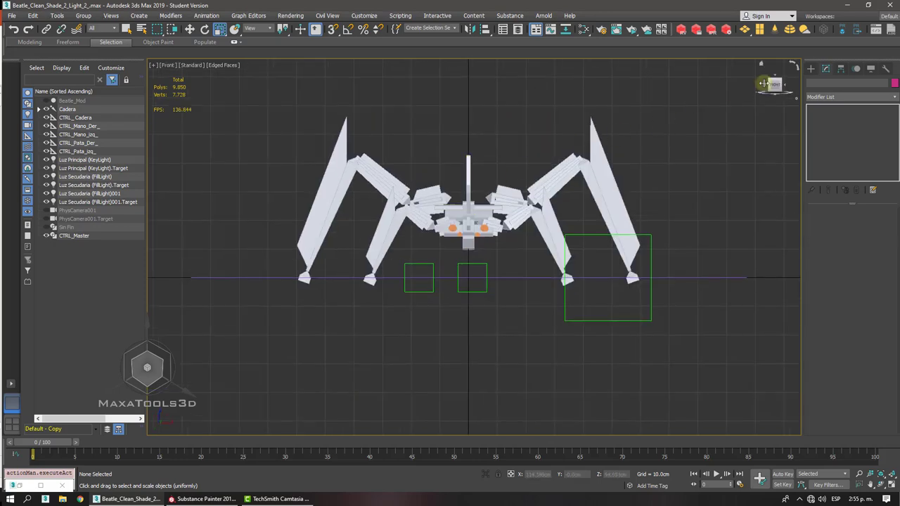
- Draw a circle spline with a radius of about 12.8 cm centered on the beetle's body in the Front view
left_click(810, 68)
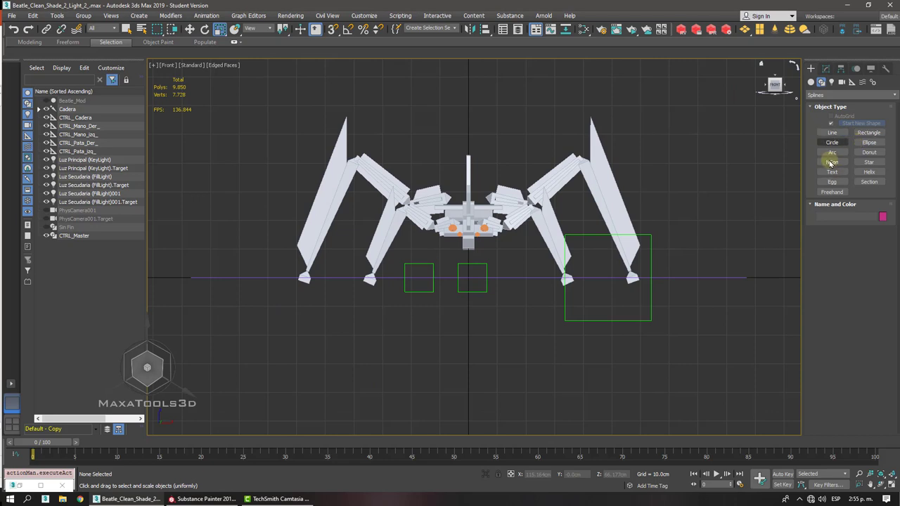
left_click(844, 144)
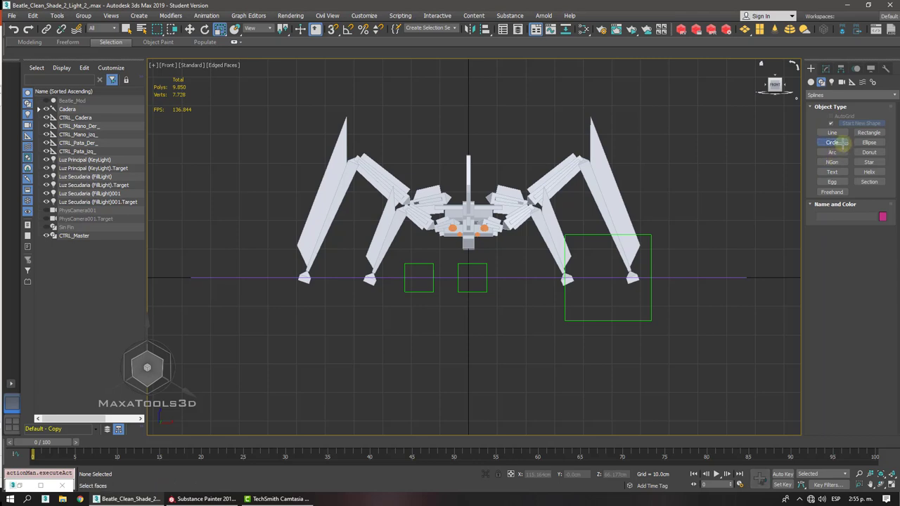
left_click_drag(468, 211, 470, 177)
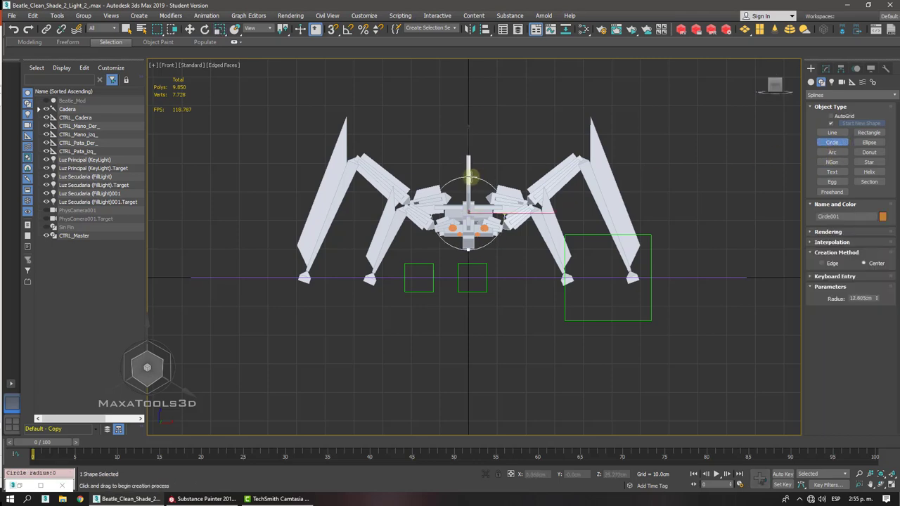
right_click(501, 173)
- Move the circle about 83.7 cm forward along Y, in front of the beetle's head, and lower it about 8.2 cm
middle_click_drag(502, 173, 510, 186, "alt")
right_click(511, 185)
left_click(519, 195)
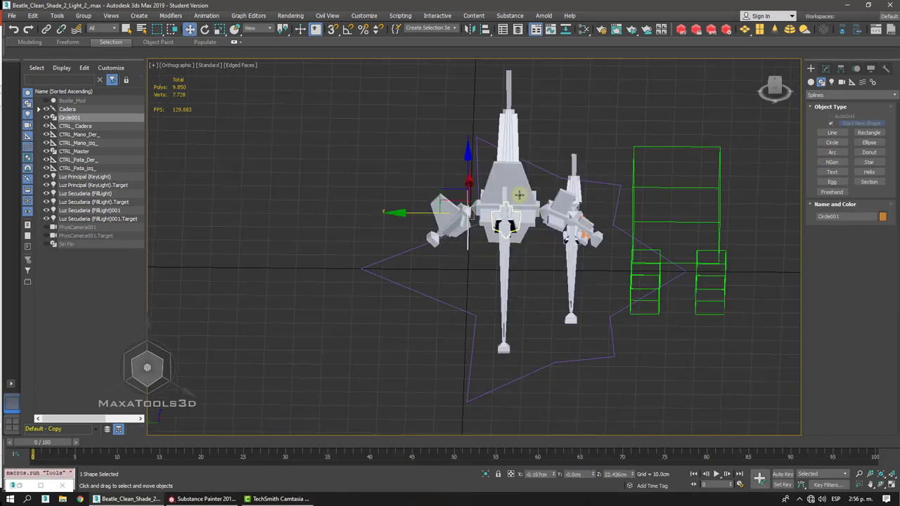
left_click_drag(425, 211, 663, 215)
middle_click_drag(662, 215, 661, 219, "alt")
key("f")
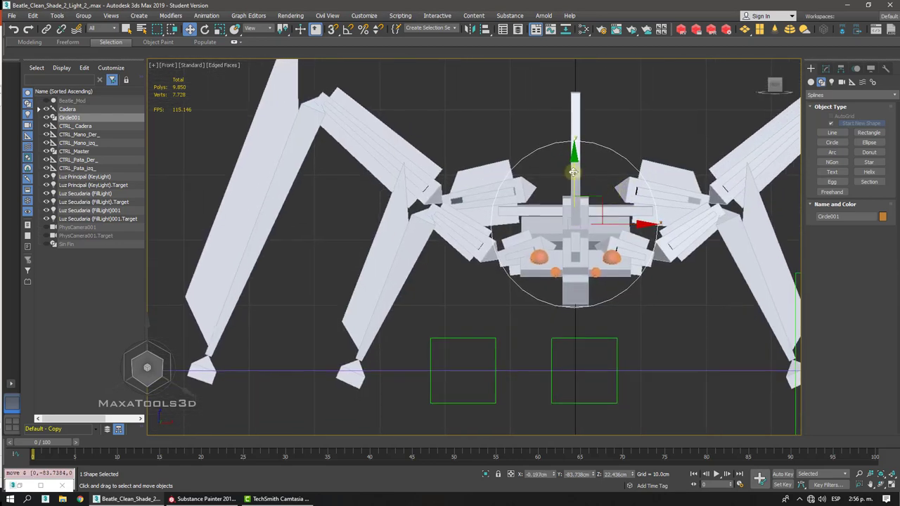
left_click_drag(573, 183, 574, 227)
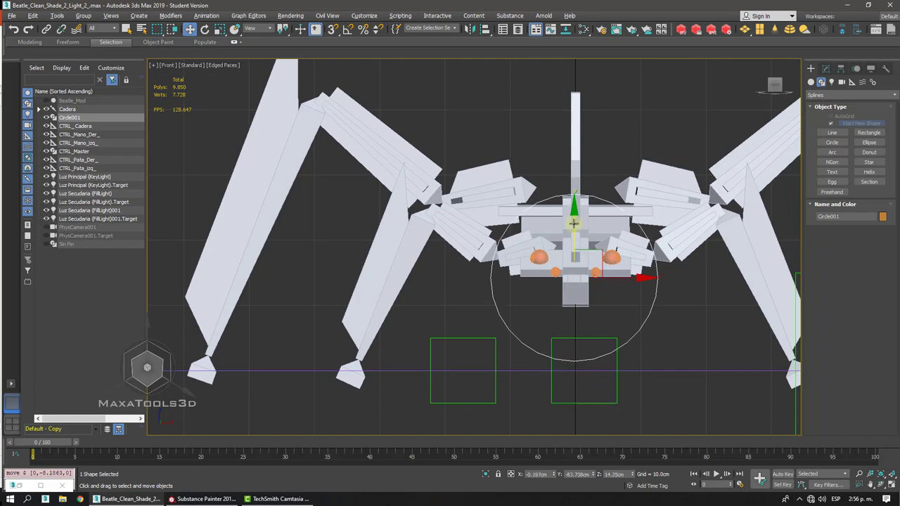
- Add an Edit Spline modifier to the circle and enter its Vertex level
middle_click_drag(573, 227, 604, 246, "alt")
key("shift+z")
left_click(826, 68)
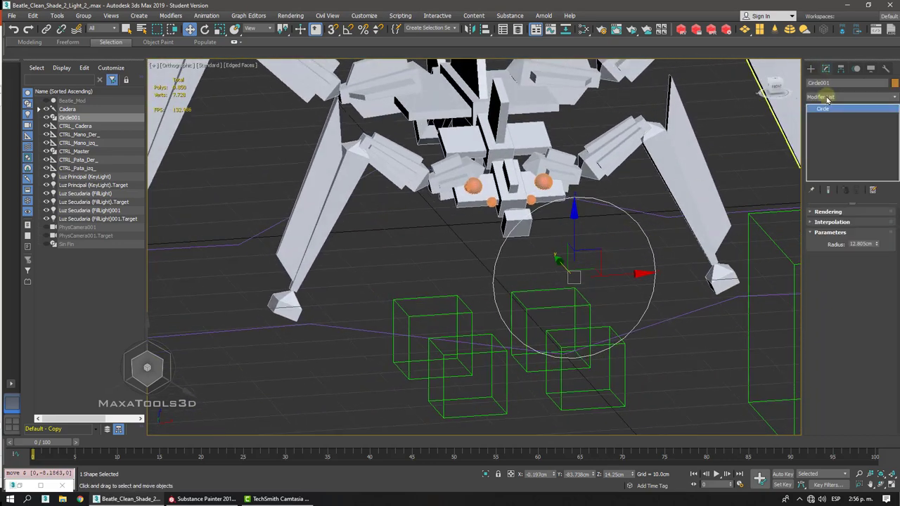
left_click(828, 96)
key("e")
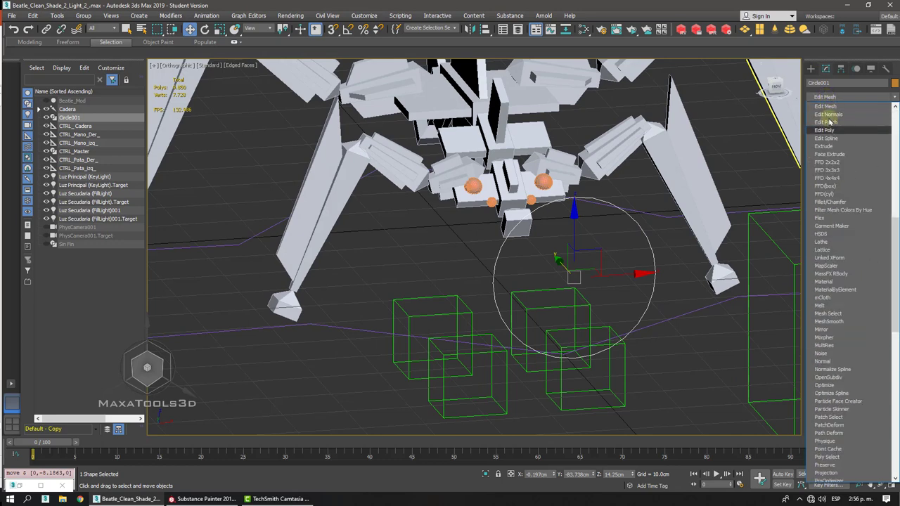
left_click(831, 139)
left_click(820, 109)
left_click(837, 117)
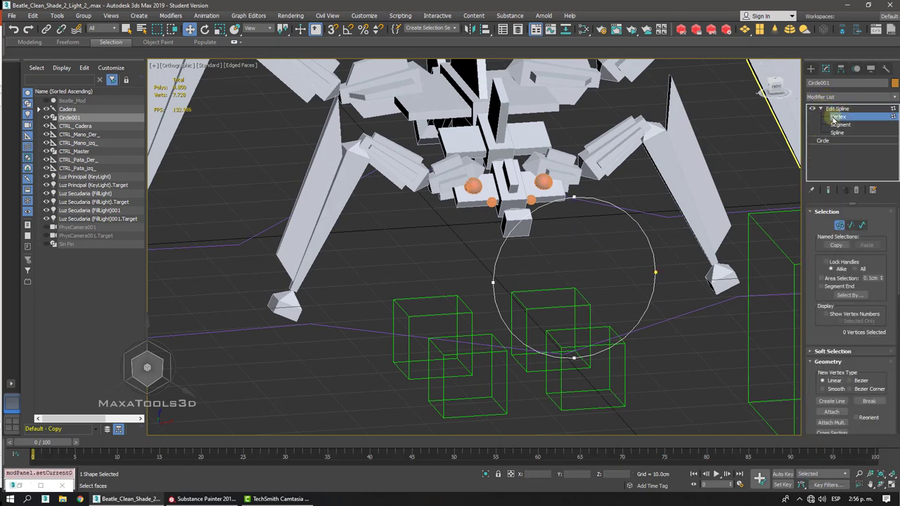
- Try to move the circle's left vertex inward along X, and undo the move
middle_click_drag(603, 198, 591, 201, "alt")
left_click(492, 281)
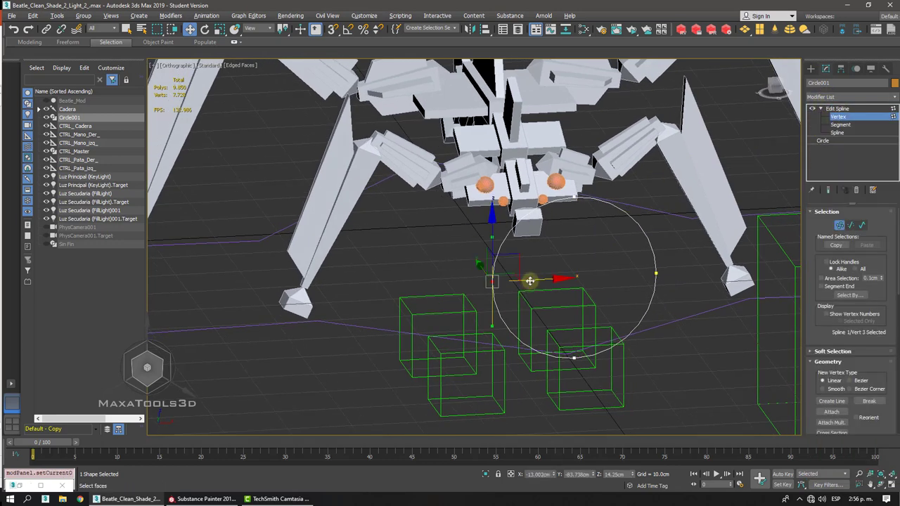
left_click_drag(525, 280, 563, 266)
key("ctrl+z")
- Lower the circle's top vertex along Z to flatten the shape, and select its bottom vertex
left_click(575, 197)
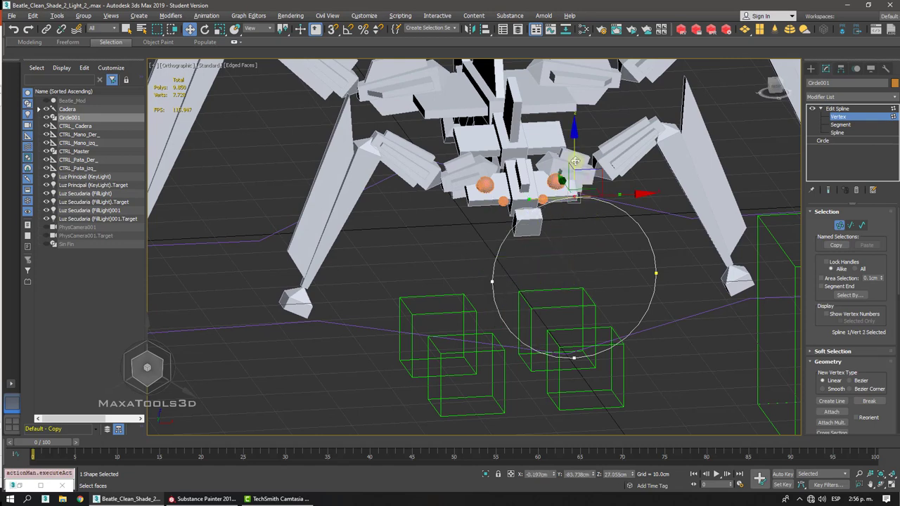
left_click_drag(573, 159, 569, 186)
left_click(573, 358)
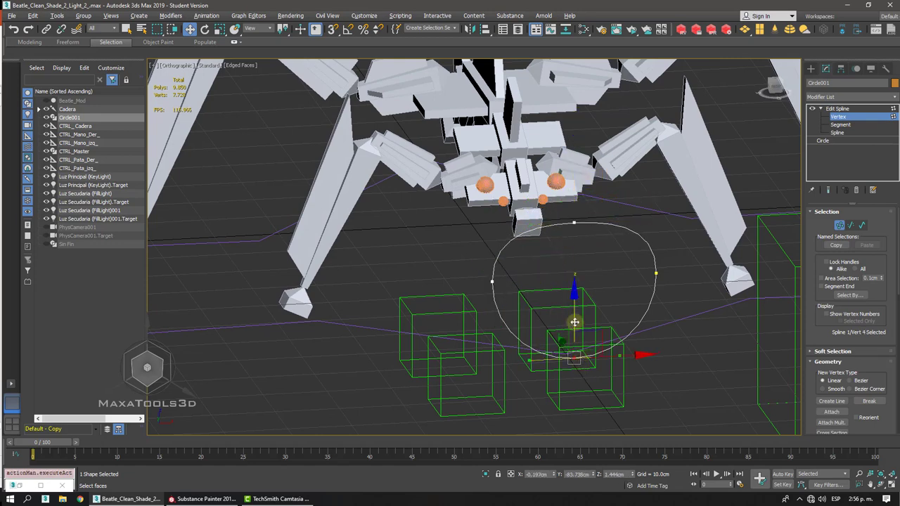
- Raise the circle spline's lowest vertex and tilt the tangent handles of both side vertices to taper its lower half
left_click_drag(574, 321, 573, 304)
left_click(492, 281)
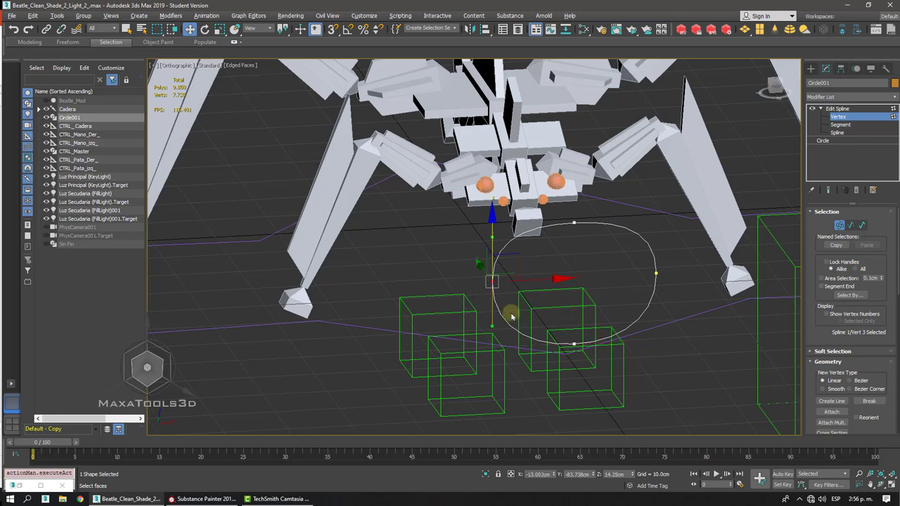
left_click_drag(490, 324, 526, 315)
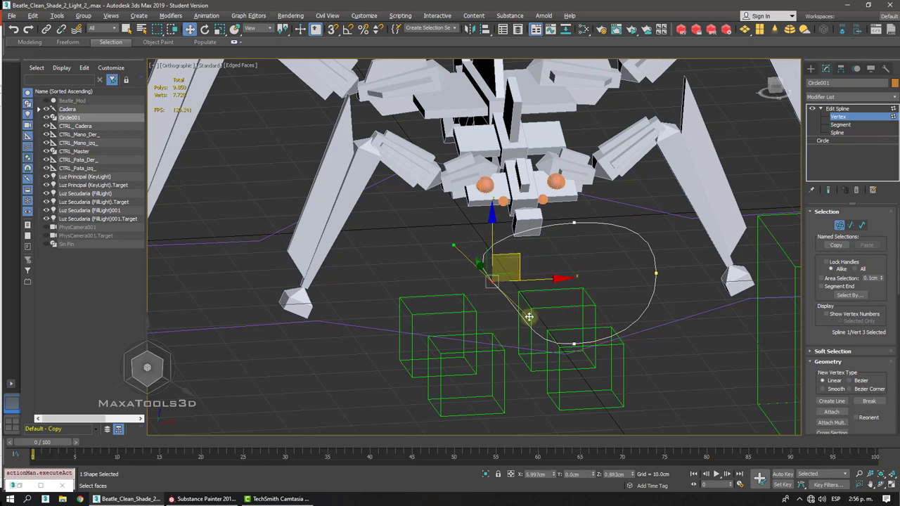
left_click_drag(626, 262, 696, 312)
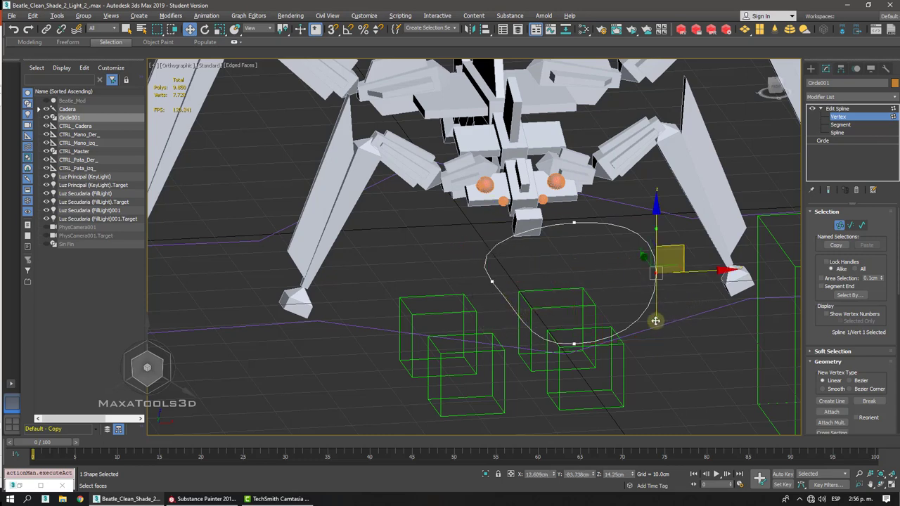
mouse_move(626, 315)
left_mouse_down()
mouse_move(642, 261)
mouse_move(668, 312)
mouse_move(626, 309)
mouse_move(630, 316)
left_mouse_up()
middle_click_drag(631, 319, 727, 226, "alt")
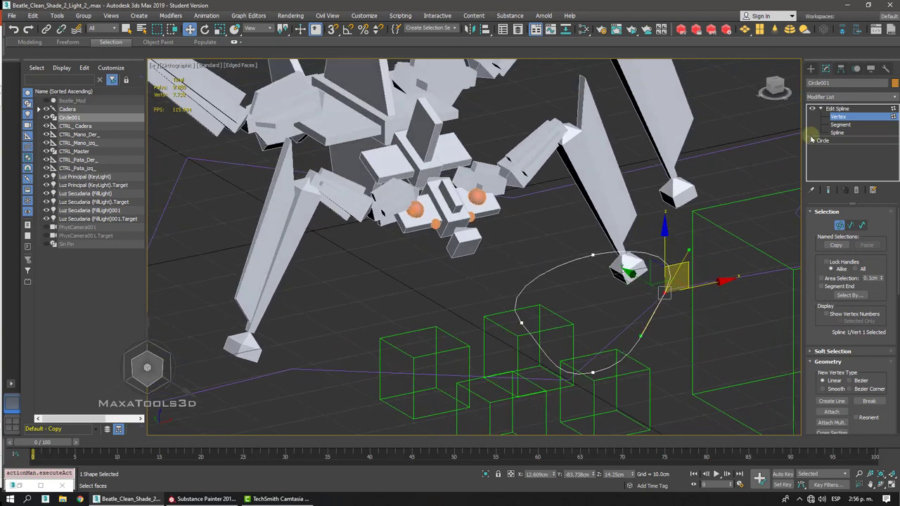
left_click(837, 109)
- Examine the reshaped circle spline against the robot's head from the front and in perspective
middle_click_drag(534, 225, 504, 209, "alt")
key("f")
scroll(504, 209, "up", 5)
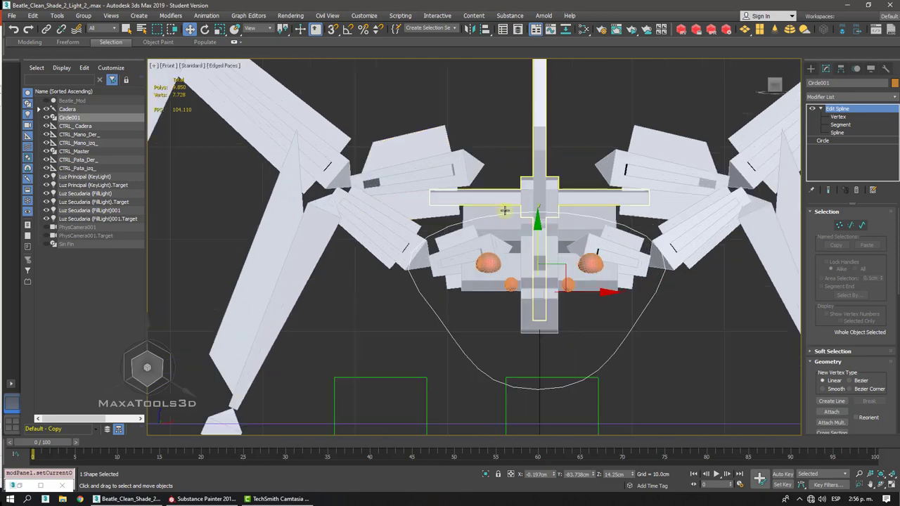
middle_click_drag(511, 250, 484, 211)
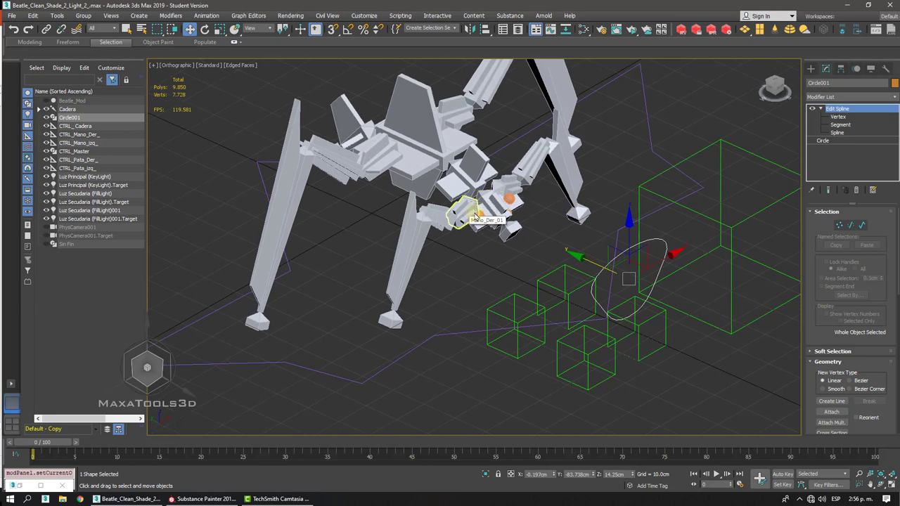
middle_click_drag(463, 233, 433, 242)
scroll(433, 242, "down", 1)
key("f")
scroll(433, 242, "down", 6)
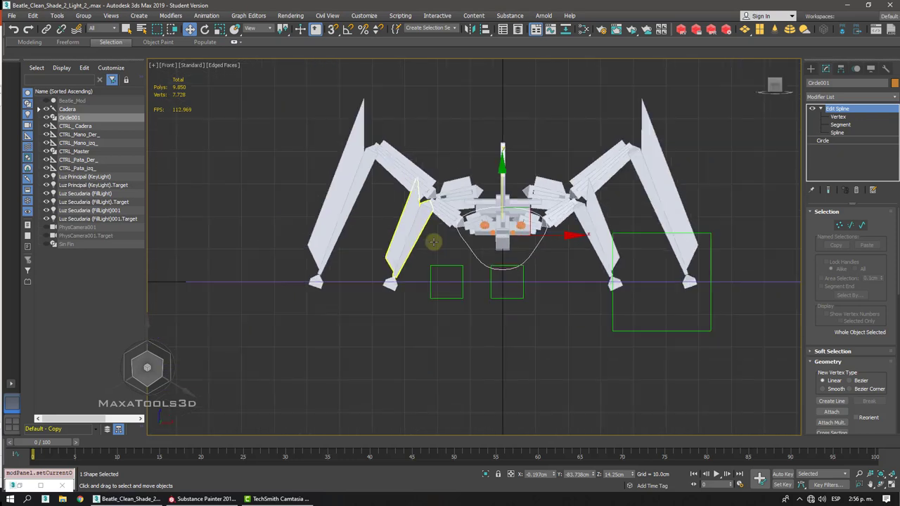
scroll(433, 242, "up", 3)
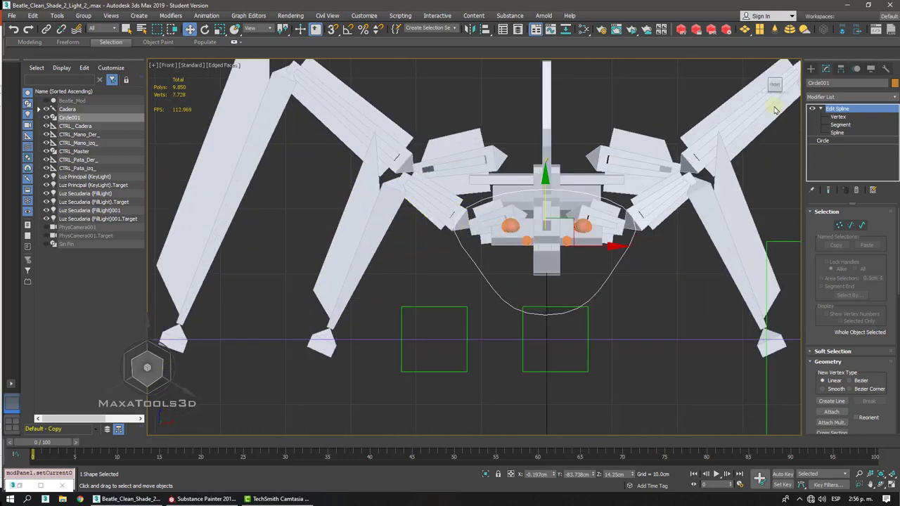
- Hide the Shapes and Helpers categories so that only the robot's geometry is displayed
left_click(871, 69)
left_click(829, 171)
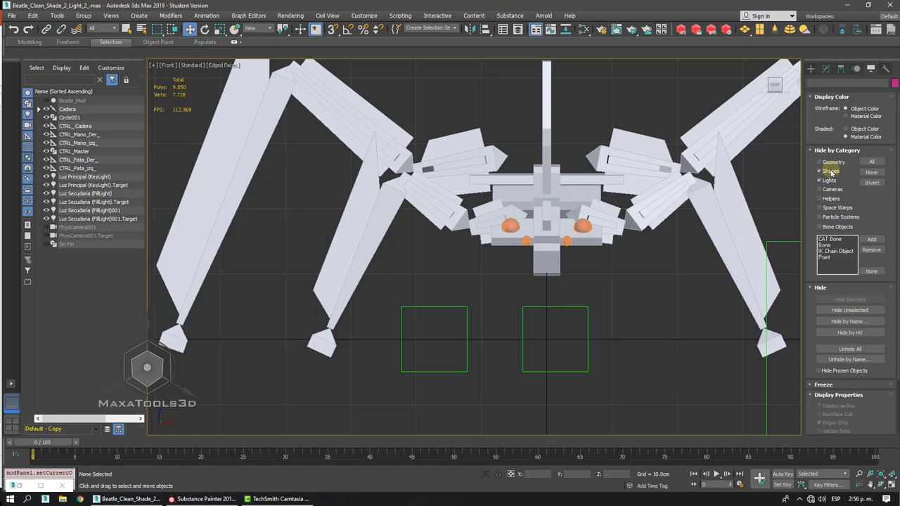
left_click(830, 199)
scroll(421, 192, "down", 3)
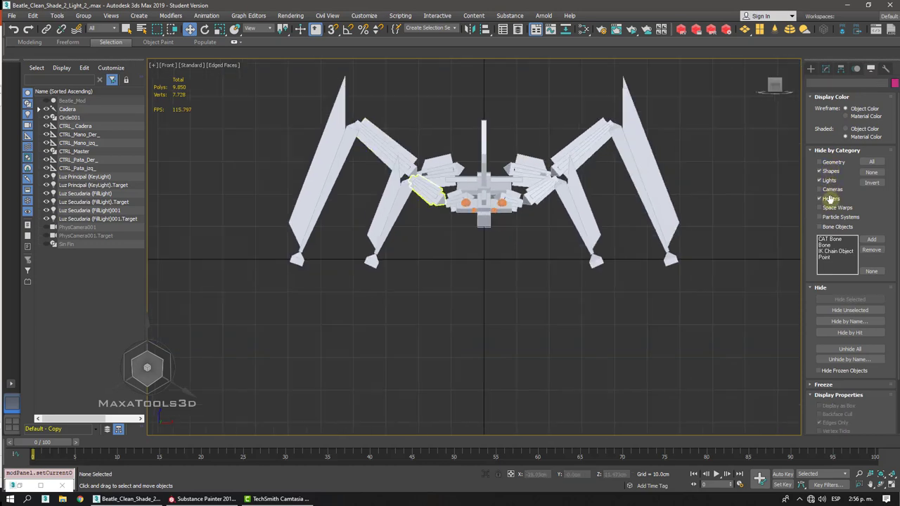
scroll(421, 191, "up", 3)
middle_click_drag(421, 191, 425, 181)
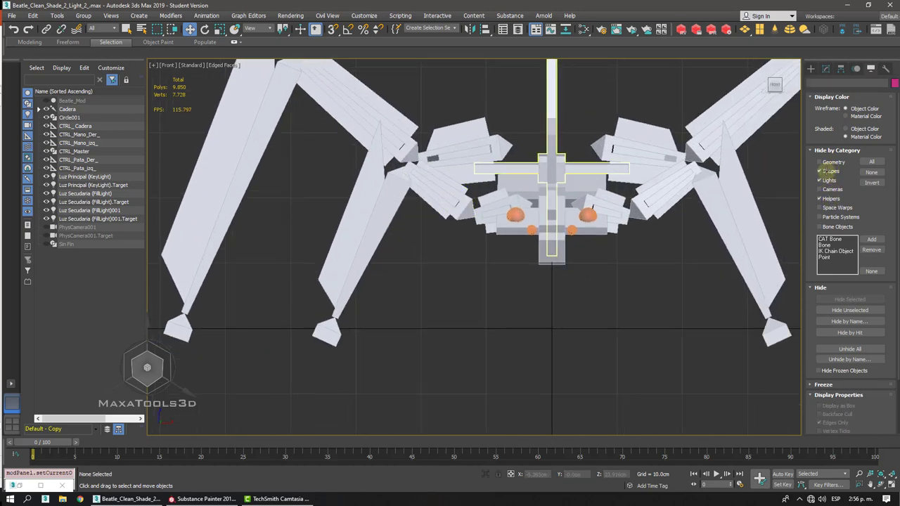
- Create a Biped skeleton about 75.6 cm tall on the ground beside the robot in the perspective view
left_click(810, 68)
middle_click_drag(620, 208, 606, 187)
key("p")
scroll(562, 205, "down", 4)
scroll(607, 187, "down", 2)
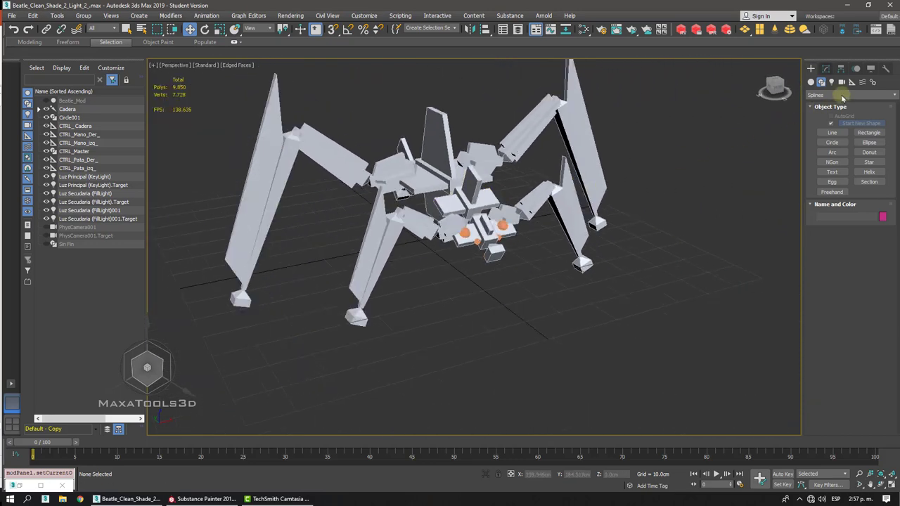
left_click(872, 82)
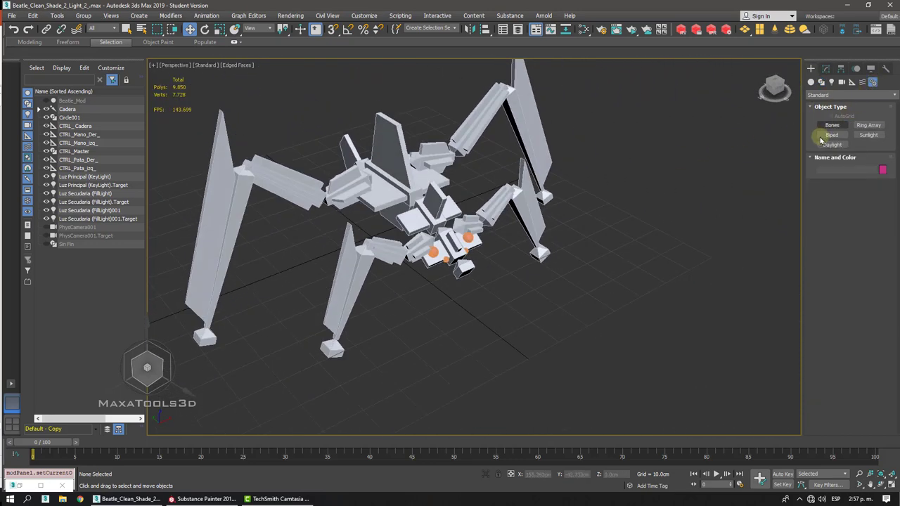
left_click(821, 139)
left_click(828, 135)
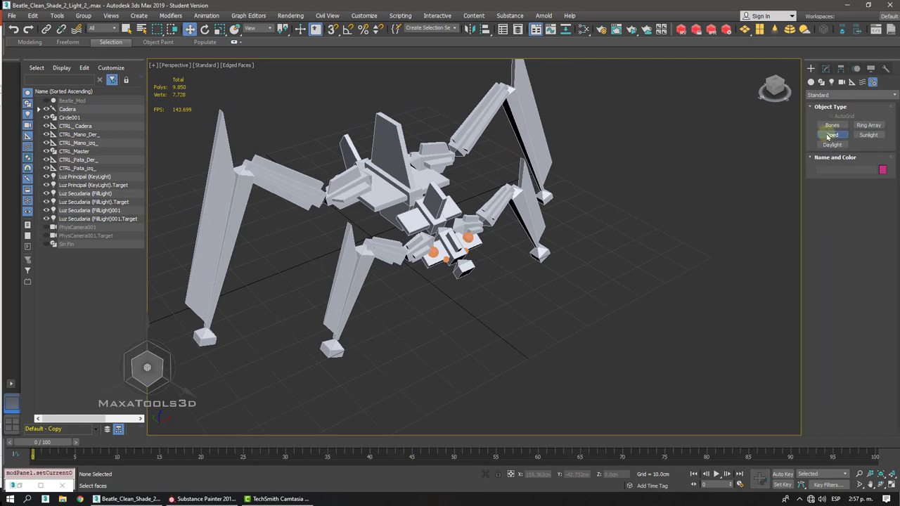
middle_click_drag(797, 146, 608, 251)
scroll(513, 300, "down", 3)
left_click_drag(513, 297, 560, 113)
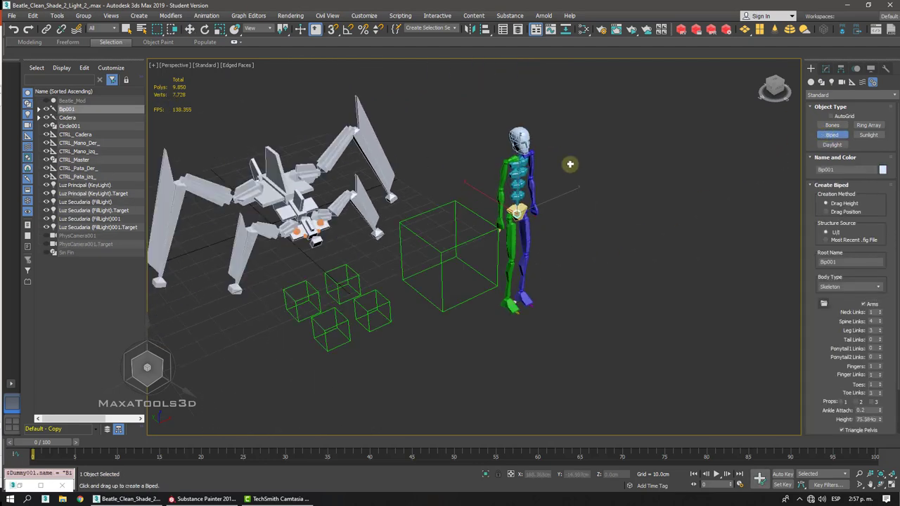
right_click(580, 218)
- Select the biped's right hand, turn on Figure Mode and bring up its Structure settings
scroll(580, 217, "up", 5)
middle_click_drag(580, 217, 529, 266)
middle_click_drag(529, 266, 527, 246, "alt")
left_click(417, 231)
left_click(419, 261)
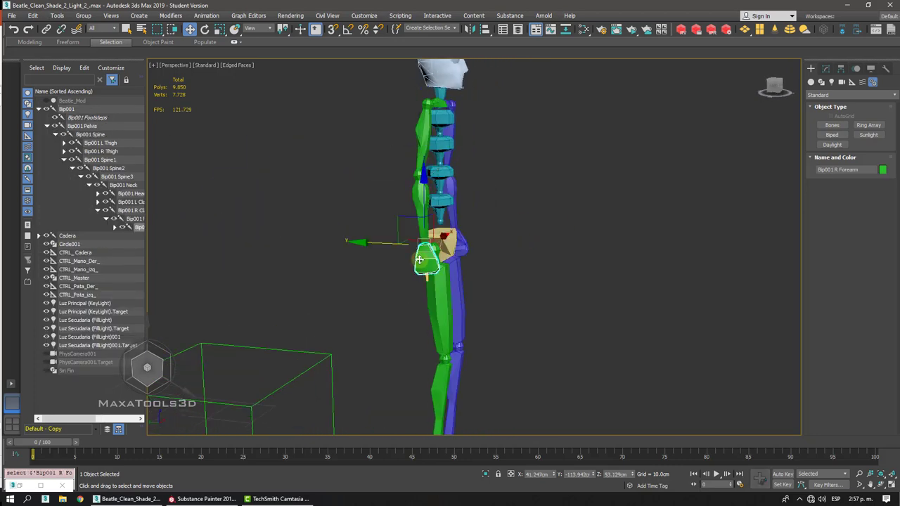
middle_click_drag(420, 262, 422, 260, "alt")
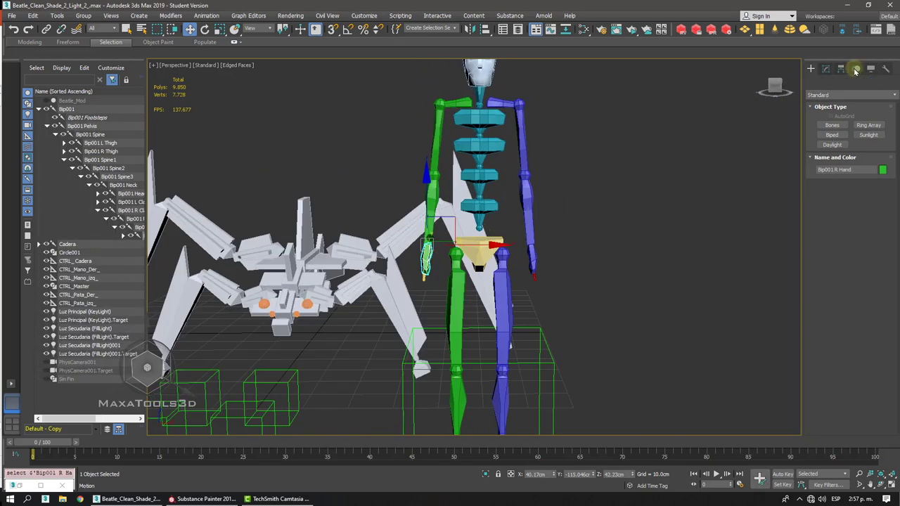
left_click(855, 69)
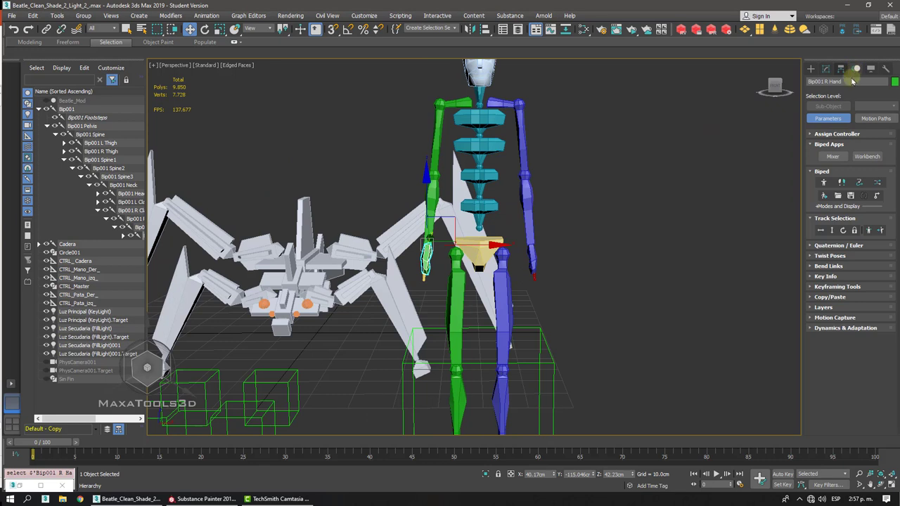
left_click(823, 182)
left_click(828, 266)
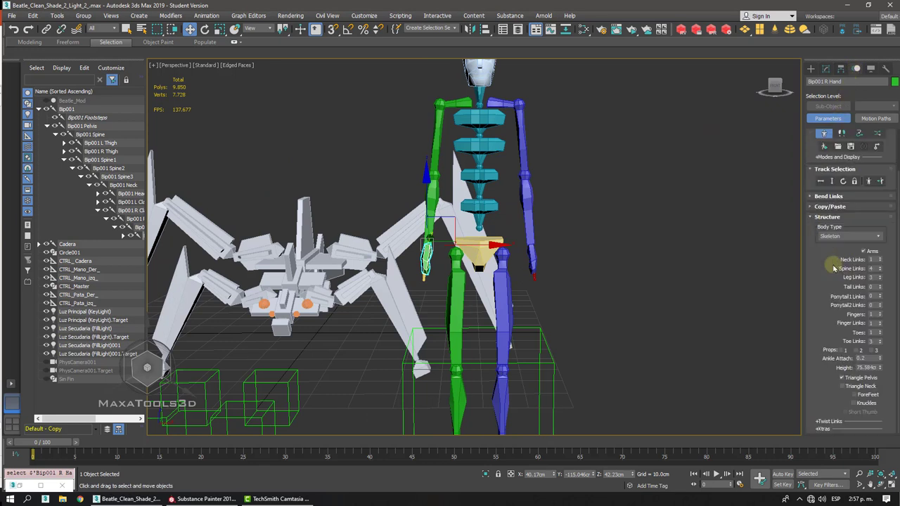
- Give the biped's hands 5 fingers with 3 finger links each
left_click(880, 312)
left_click(879, 313)
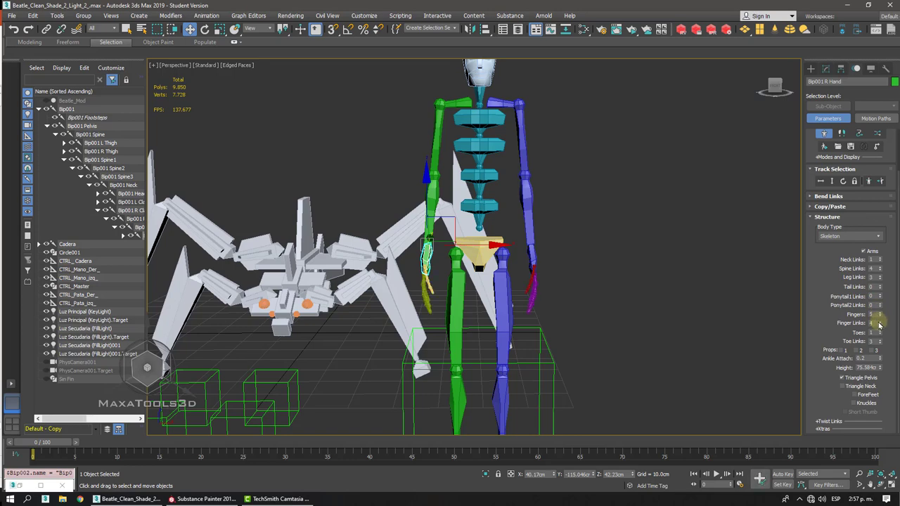
left_click(879, 323)
key("z")
left_click(879, 322)
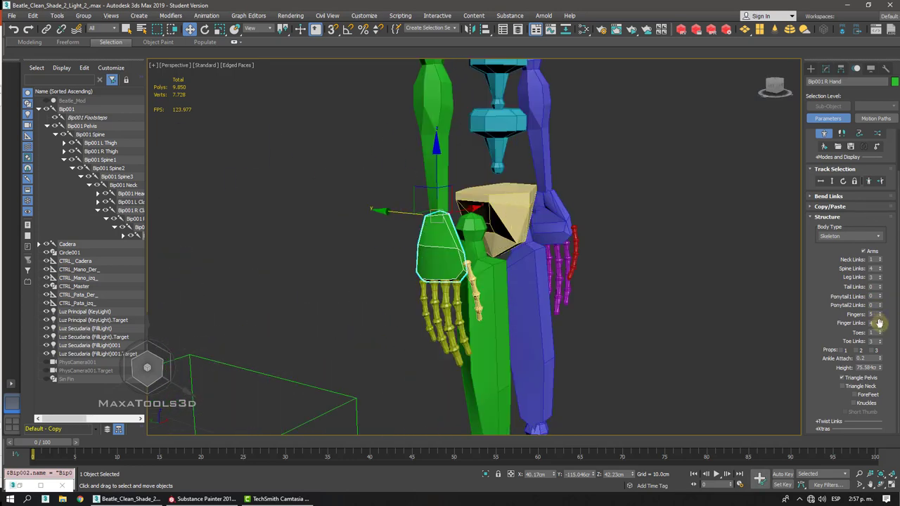
left_click(879, 326)
- Clear the hand selection and pick the biped's right upper arm with the Rotate tool
middle_click_drag(611, 249, 433, 178, "alt")
scroll(656, 249, "down", 4)
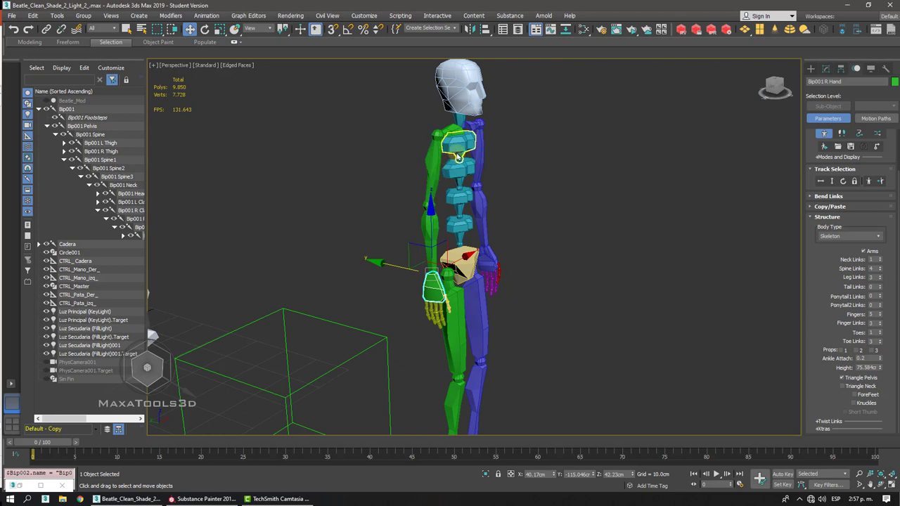
middle_click_drag(457, 158, 464, 229, "alt")
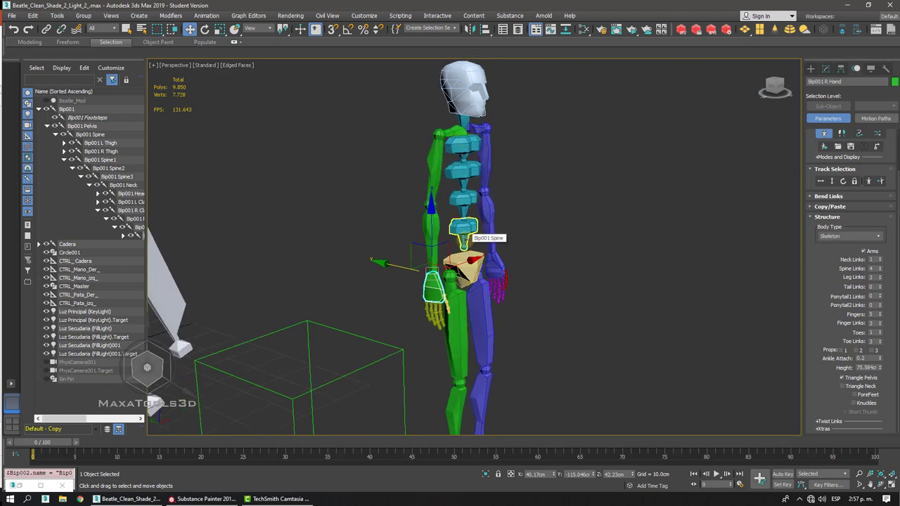
key("ctrl+d")
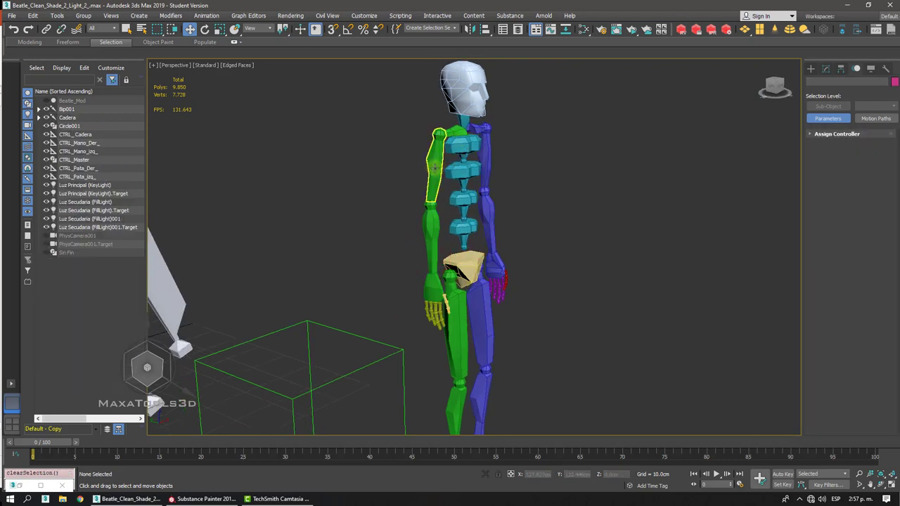
right_click(461, 161)
left_click(464, 175)
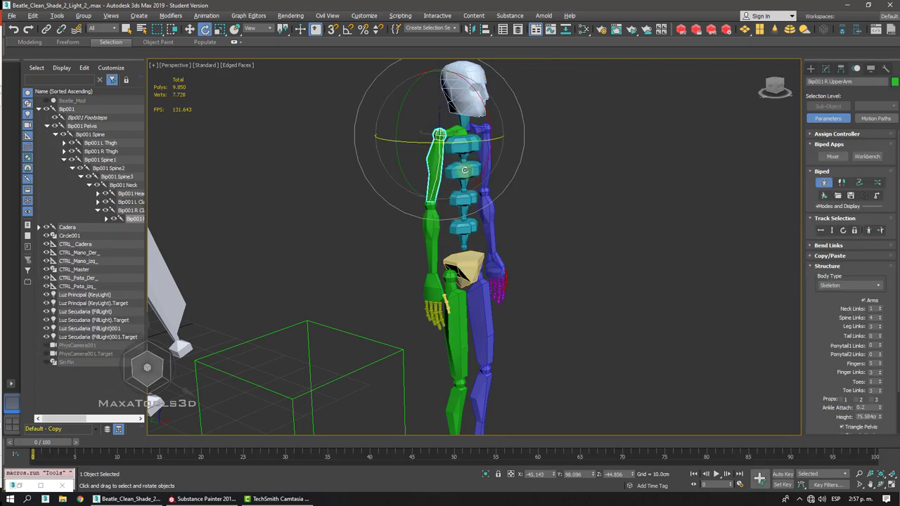
left_click(258, 28)
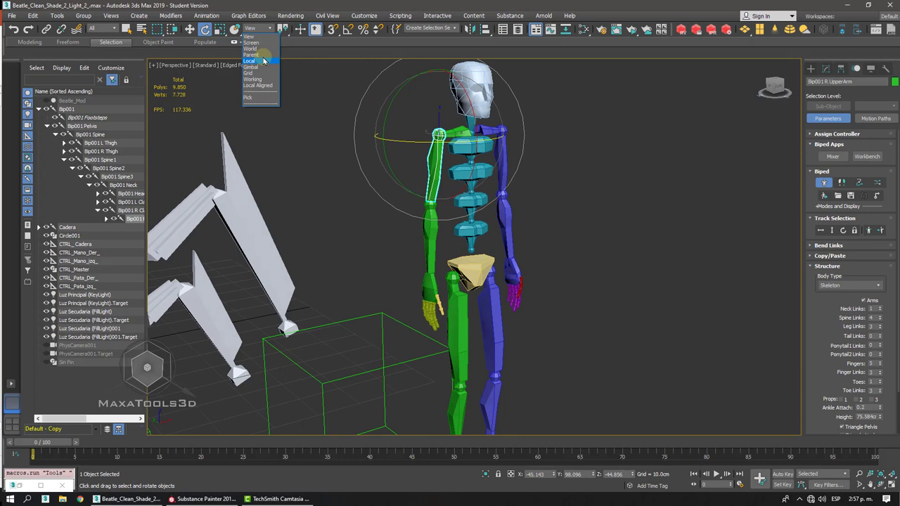
left_click(226, 3)
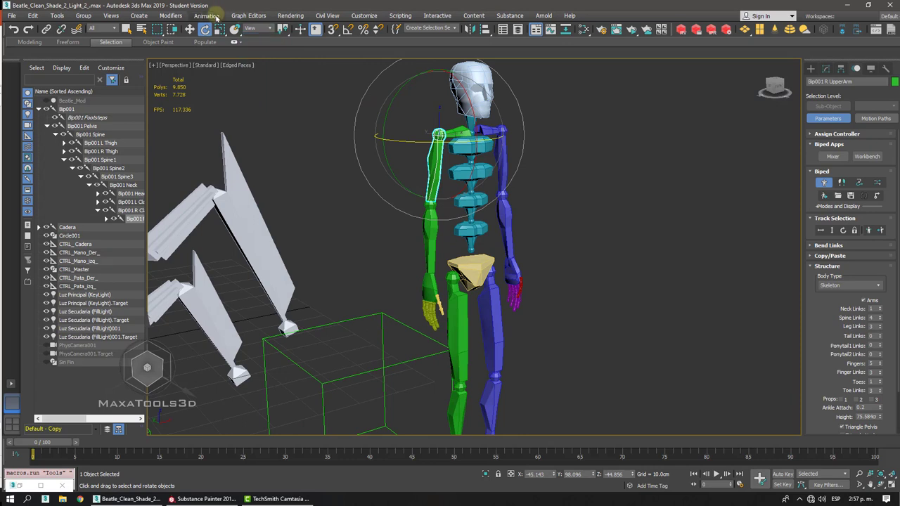
left_click(211, 15)
mouse_move(231, 52)
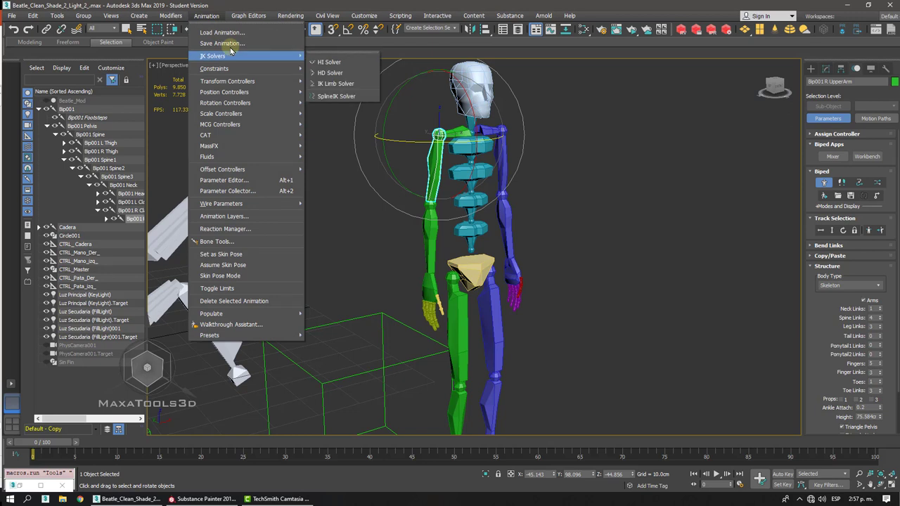
left_click(276, 4)
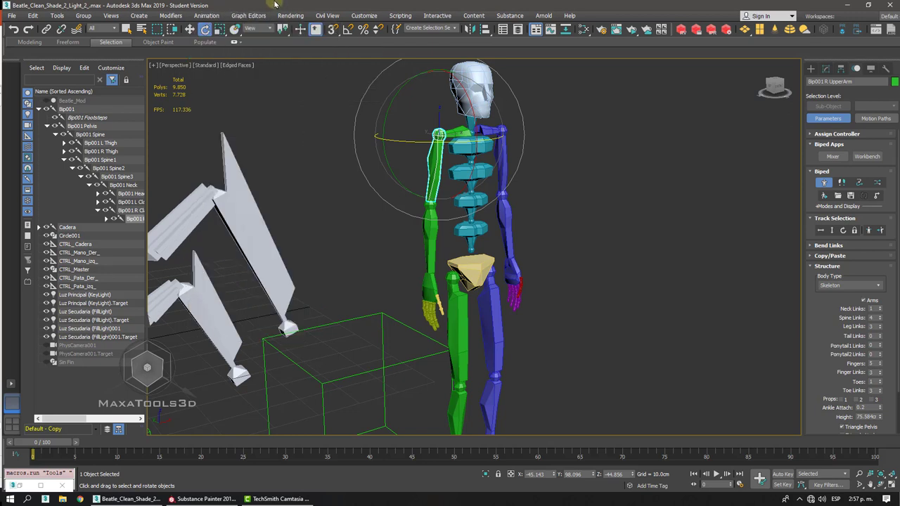
middle_click_drag(276, 4, 268, 10, "alt")
- Set the reference coordinate system to Local and rotate the biped's right upper arm forward and outward
left_click(260, 30)
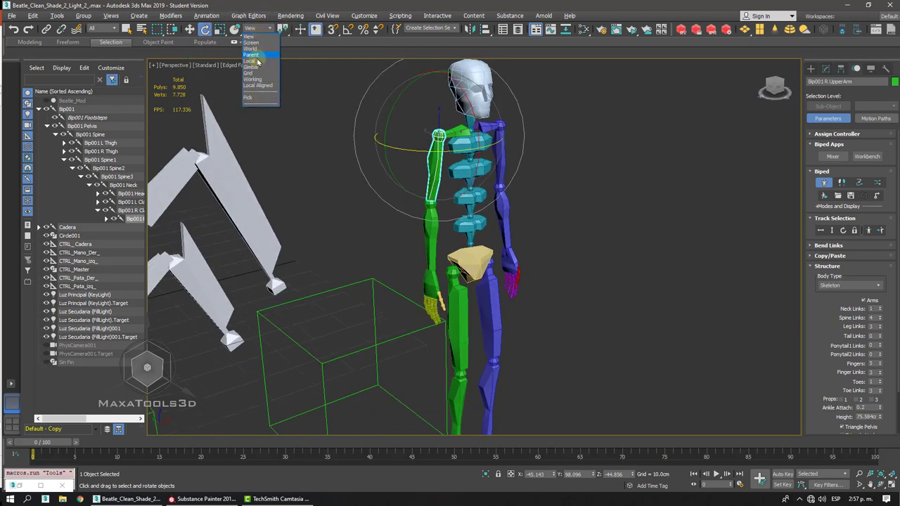
left_click(256, 62)
middle_click_drag(266, 67, 376, 158, "alt")
key("shift+z")
key("shift+z")
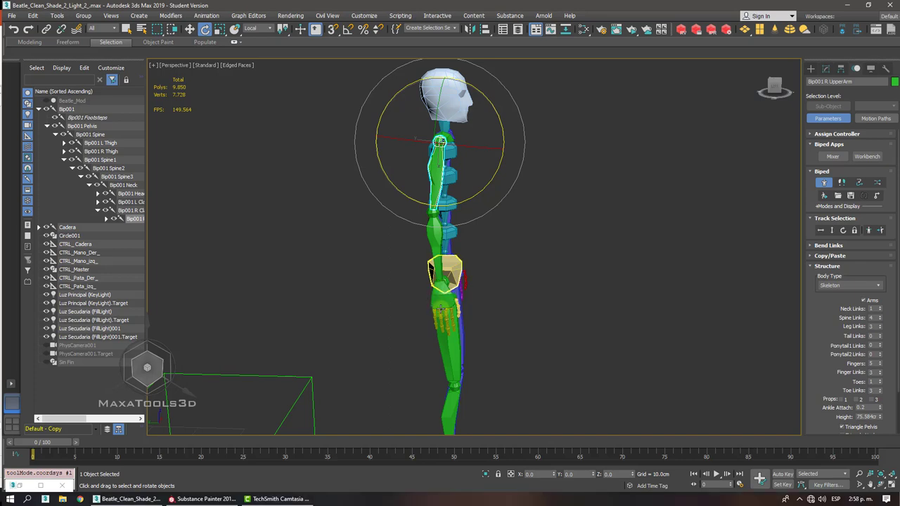
middle_click_drag(444, 239, 470, 182, "alt")
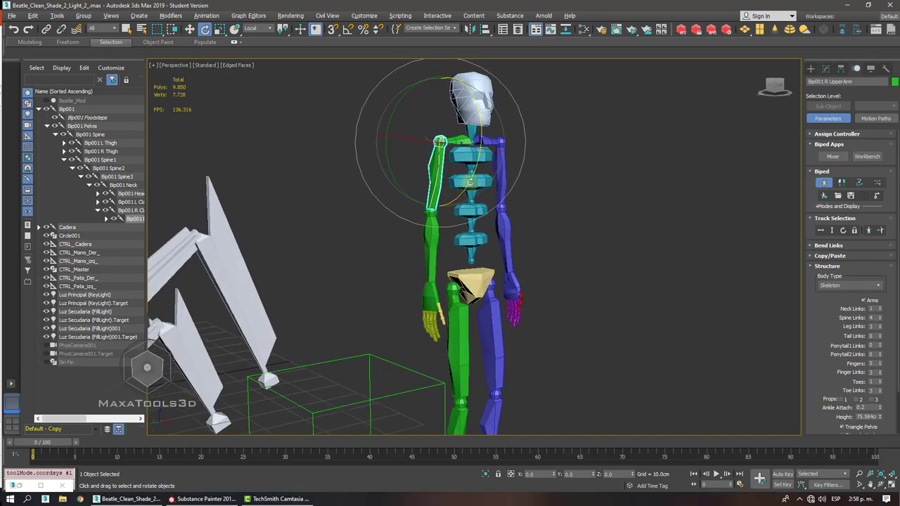
left_click_drag(470, 181, 492, 122)
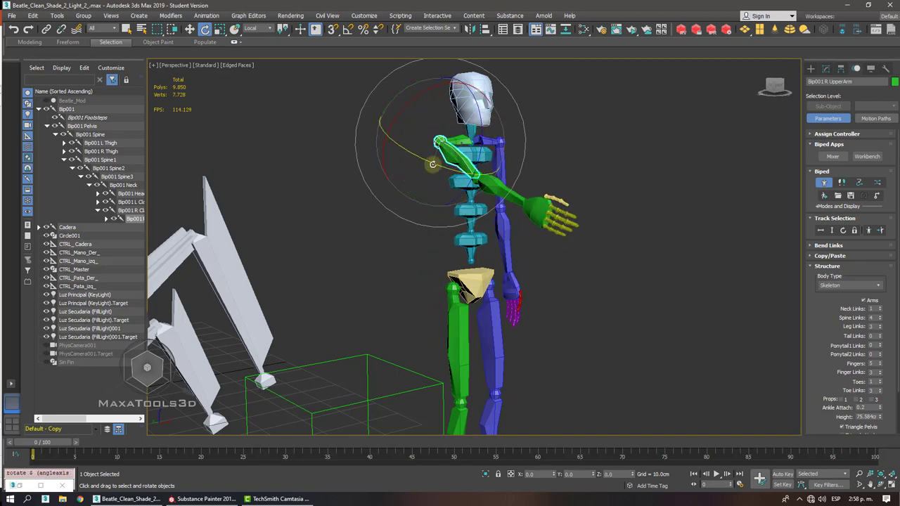
left_click_drag(433, 164, 408, 151)
- Rotate the biped's right forearm at the elbow so that it bends upward toward the head
middle_click_drag(416, 168, 472, 234, "alt")
left_click(472, 191)
middle_click_drag(472, 184, 496, 166, "alt")
left_click_drag(496, 167, 451, 75)
- Rotate the biped's right hand inward so that the fingers reach the forehead in a salute
middle_click_drag(481, 77, 441, 114, "alt")
left_click(442, 120)
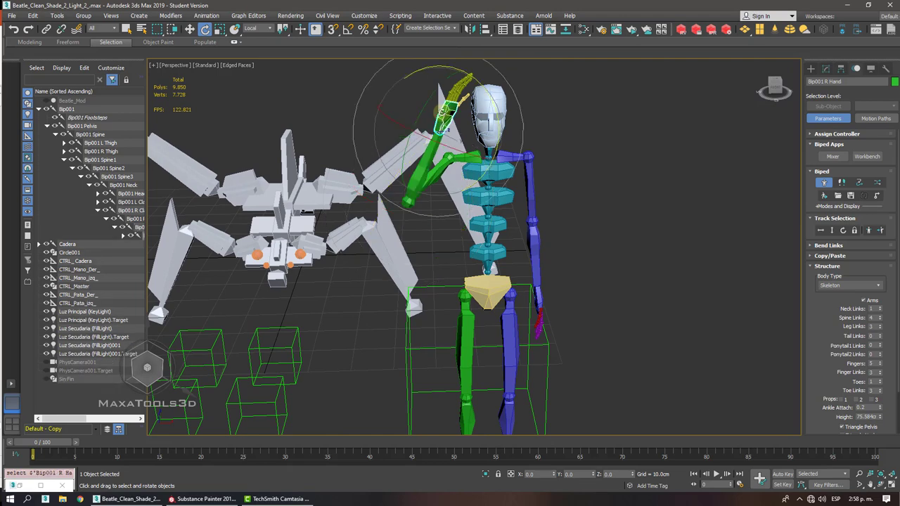
left_click_drag(420, 139, 454, 71)
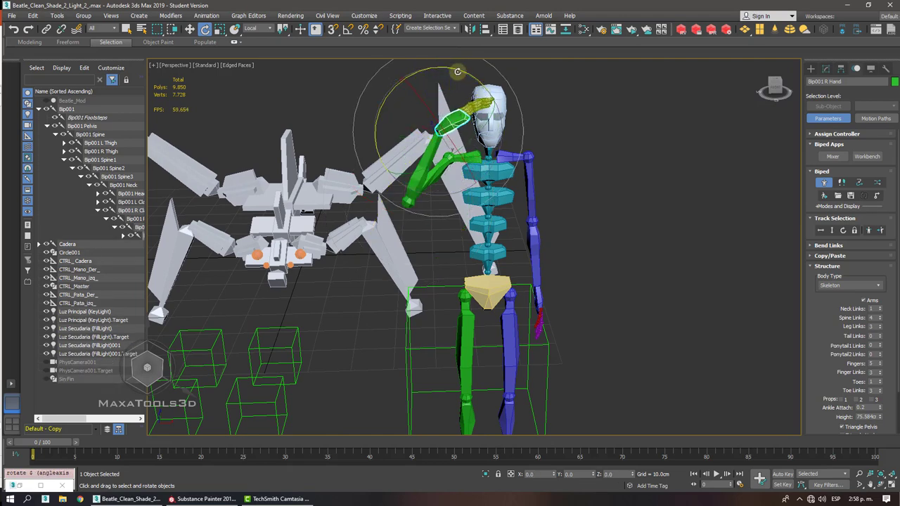
- Move the biped's left hand up beside the head so that the left arm bends at the elbow
middle_click_drag(454, 72, 536, 160, "alt")
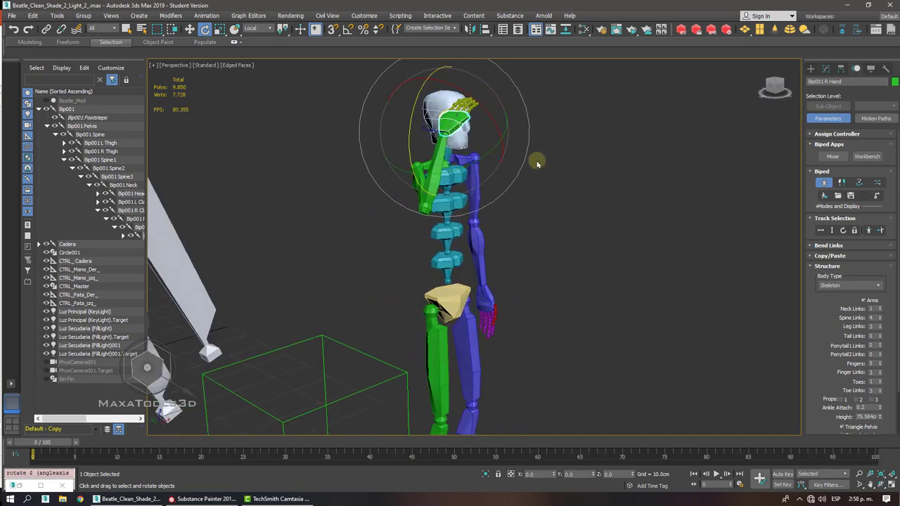
middle_click_drag(537, 163, 467, 168, "alt")
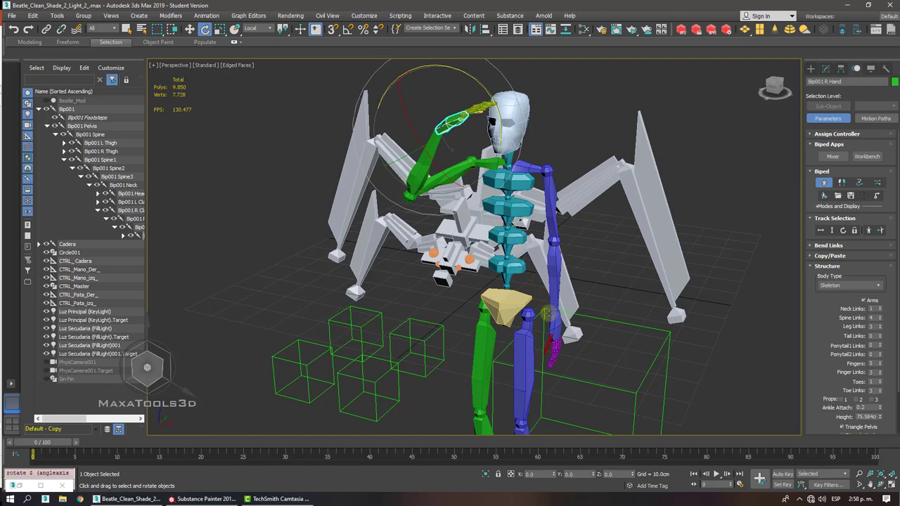
left_click(552, 320)
right_click(575, 302)
left_click(585, 309)
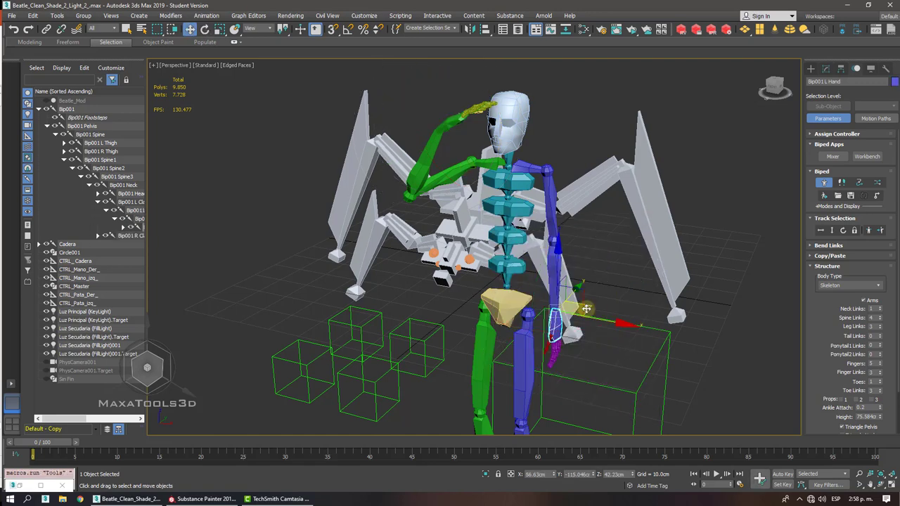
middle_click_drag(589, 312, 471, 237)
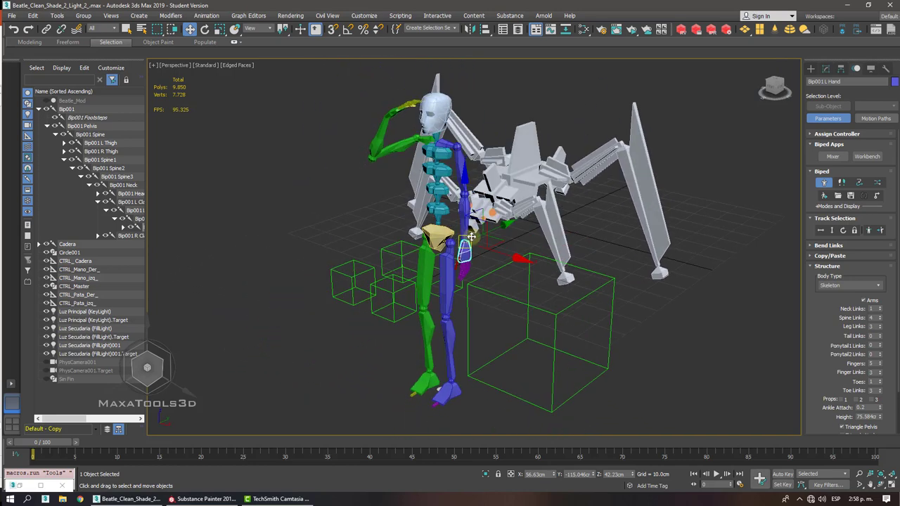
middle_click_drag(471, 237, 468, 236, "alt")
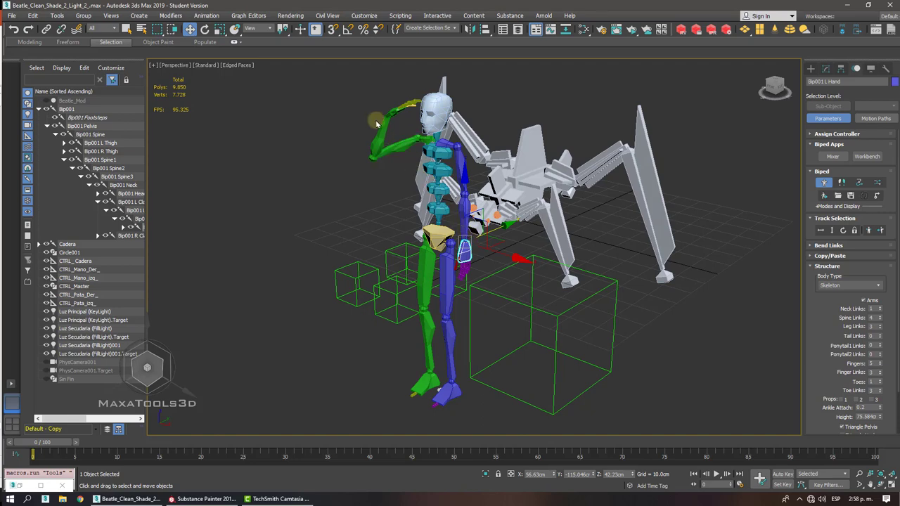
key("z")
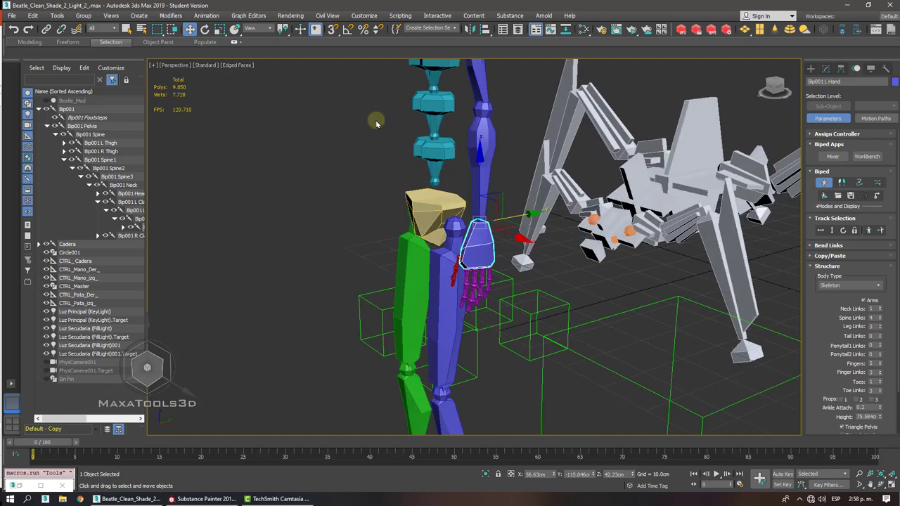
key("shift+z")
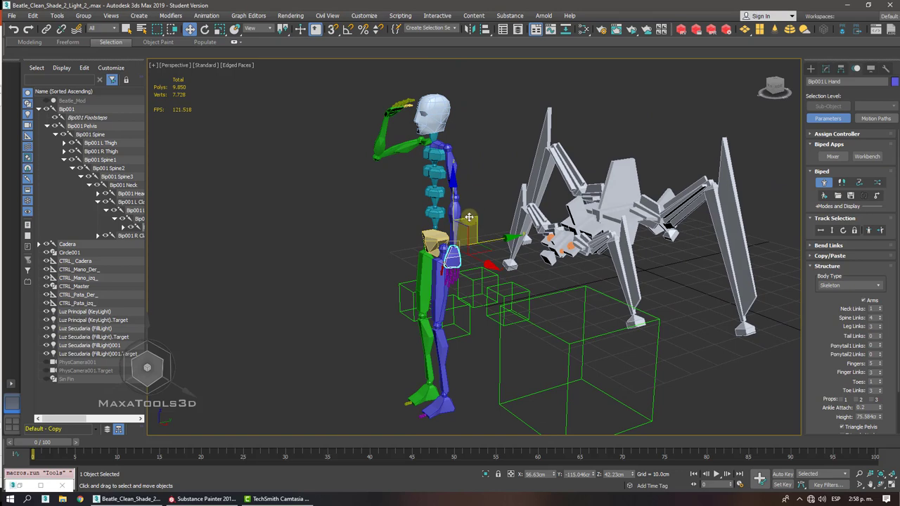
left_click_drag(469, 217, 439, 113)
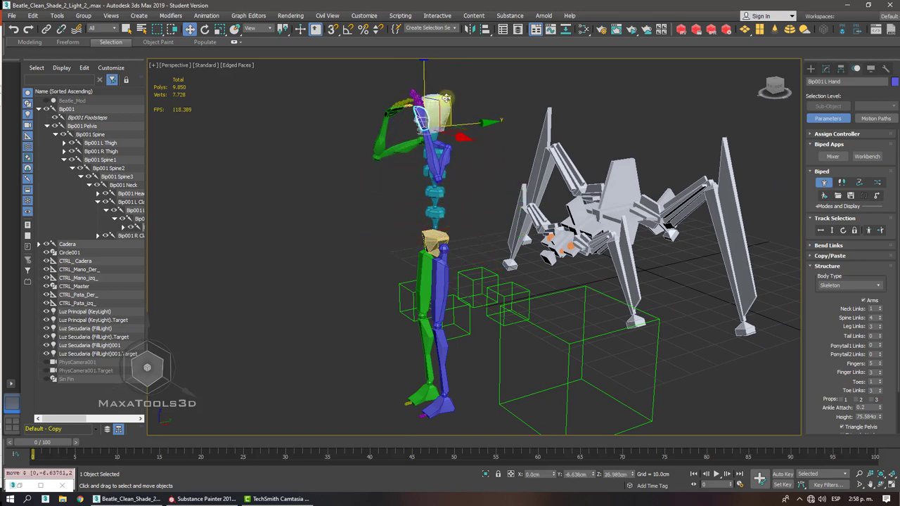
middle_click_drag(444, 101, 464, 127, "alt")
scroll(462, 125, "up", 4)
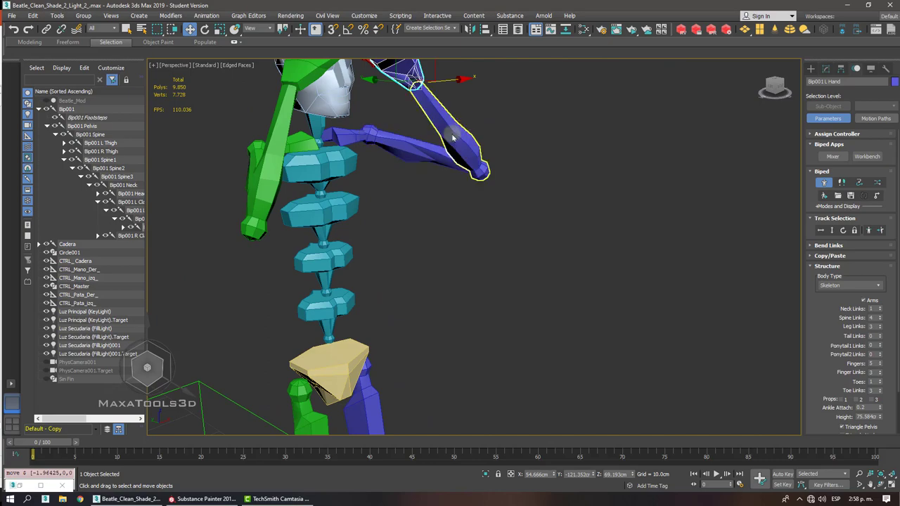
- Rotate the biped's left upper arm about its local axis at the shoulder so that the elbow drops
middle_click_drag(453, 138, 420, 171, "alt")
left_click(427, 151)
scroll(429, 151, "up", 3)
right_click(442, 147)
left_click(456, 165)
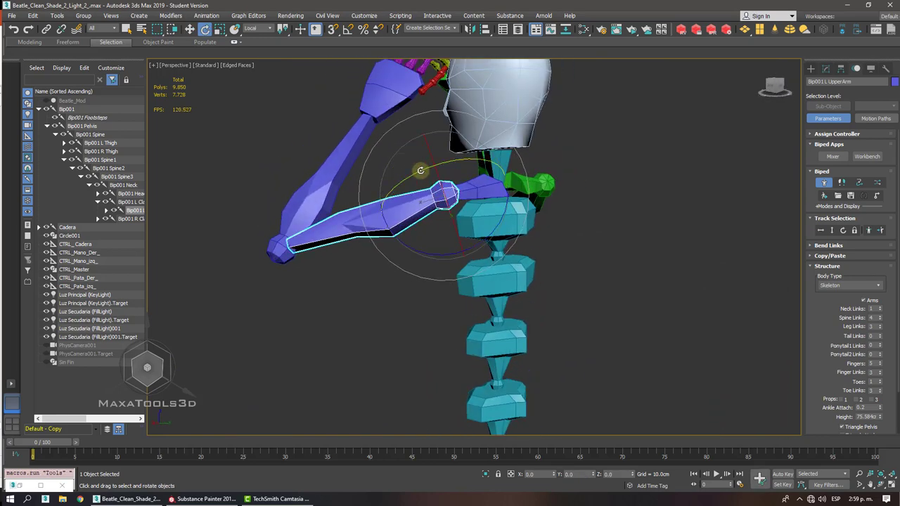
mouse_move(426, 168)
left_mouse_down()
mouse_move(408, 119)
mouse_move(422, 173)
mouse_move(410, 197)
mouse_move(426, 181)
left_mouse_up()
scroll(403, 241, "down", 5)
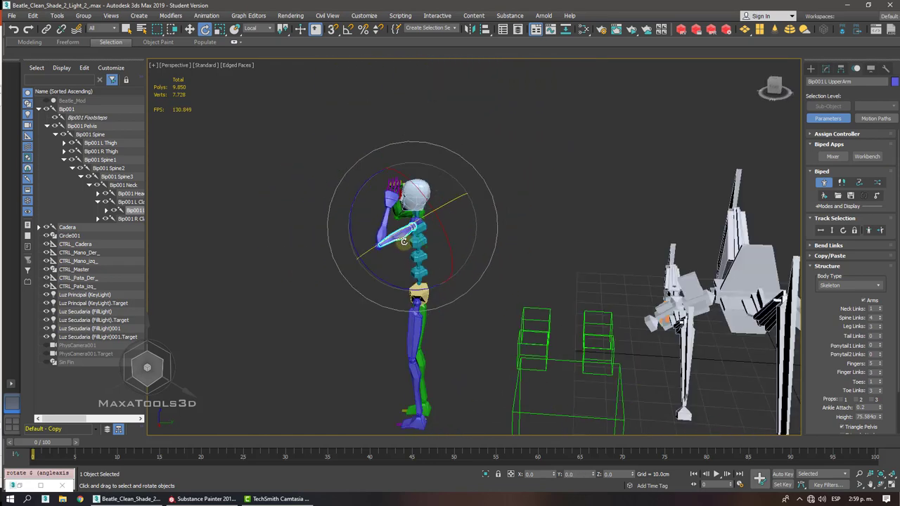
- Pick the biped's left hand with the Move tool and examine the arm pose from different sides
right_click(403, 241)
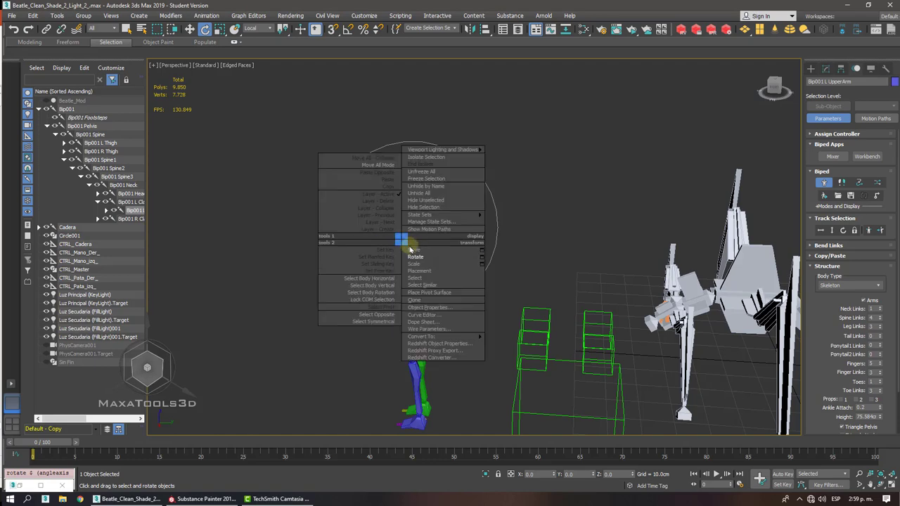
left_click(419, 251)
middle_click_drag(419, 251, 406, 238, "alt")
scroll(391, 213, "up", 4)
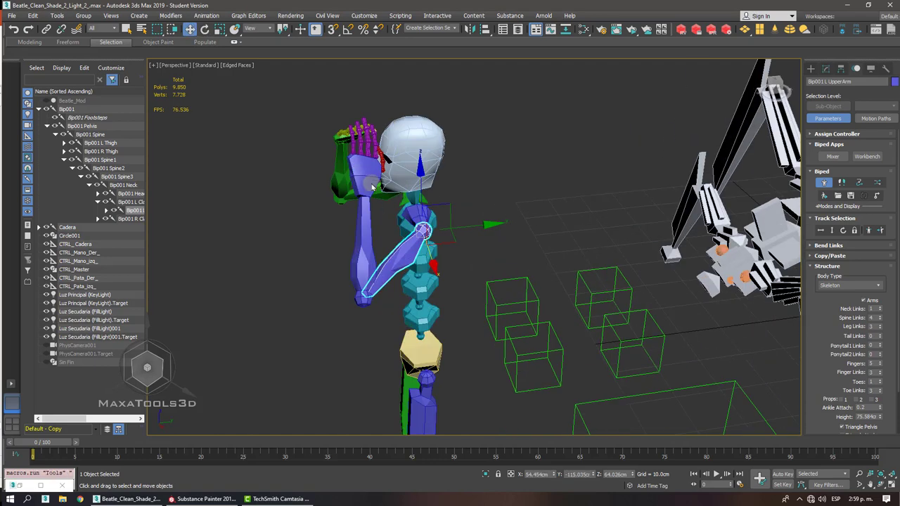
left_click(367, 177)
scroll(367, 178, "down", 2)
middle_click_drag(367, 177, 368, 182, "alt")
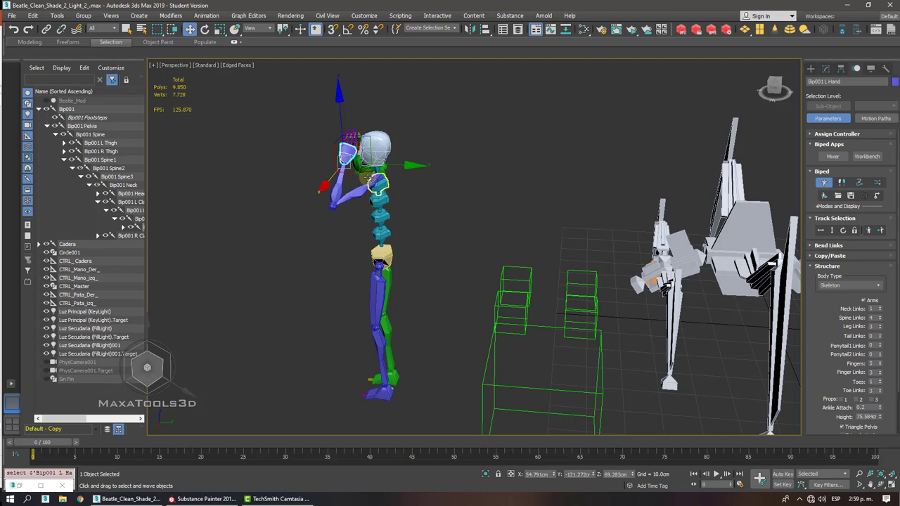
middle_click_drag(369, 185, 393, 260, "alt")
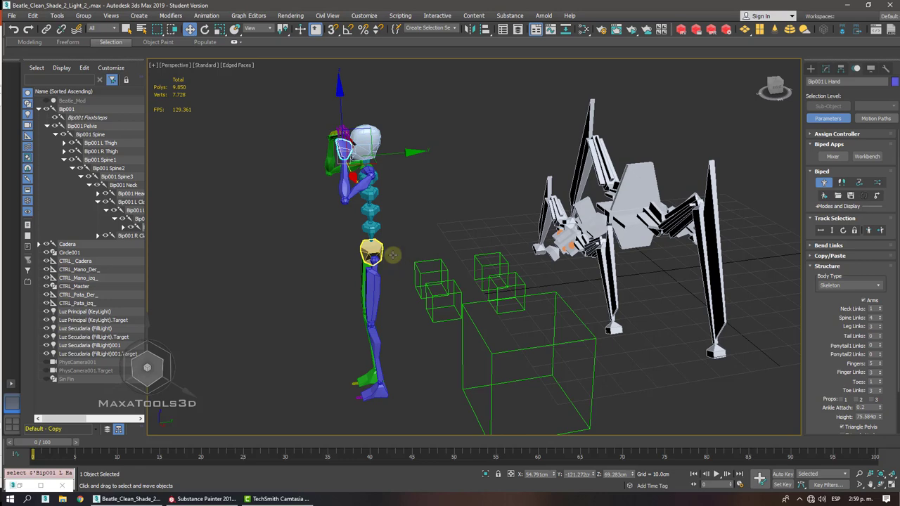
- Select all of the biped's bones and delete the biped from the scene
left_click_drag(297, 101, 395, 443)
key("Delete")
mouse_move(352, 127)
middle_mouse_down("alt")
mouse_move(355, 117)
mouse_move(485, 114)
mouse_move(418, 114)
mouse_move(450, 161)
middle_mouse_up("alt")
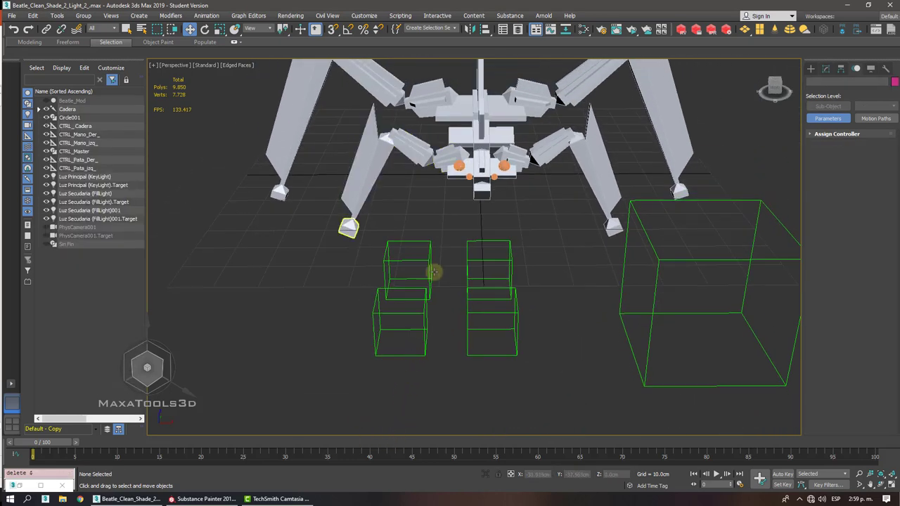
middle_click_drag(431, 218, 436, 260)
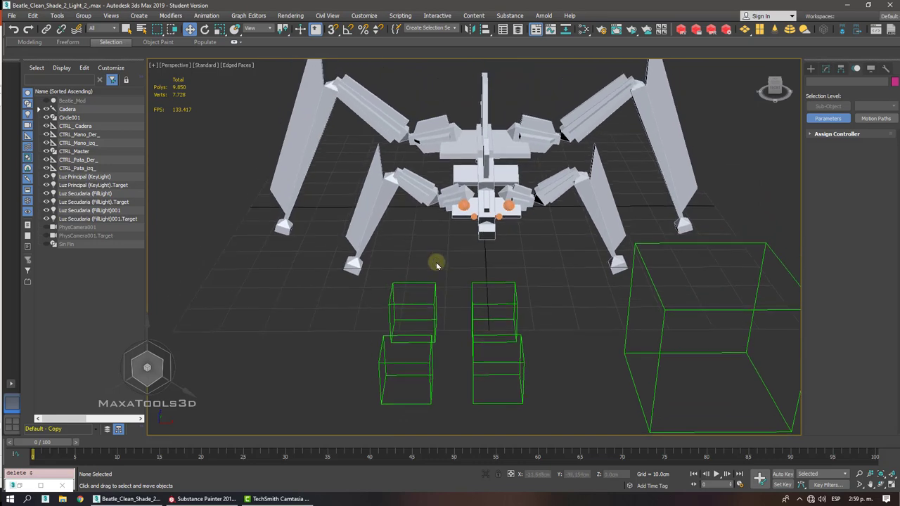
- Try rotating the beetle's Mano_Der_03 leg segment about its local axis, and undo the rotation
scroll(425, 224, "up", 3)
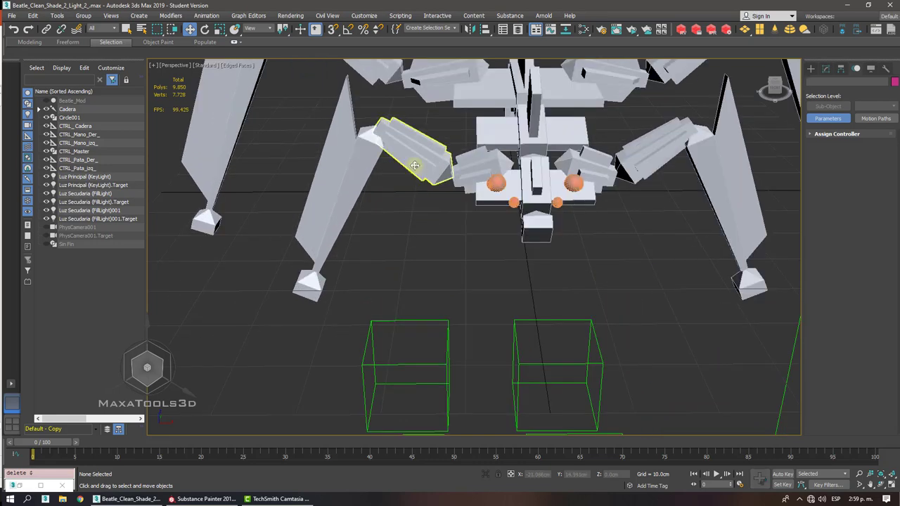
left_click(423, 169)
scroll(426, 170, "up", 3)
right_click(475, 200)
left_click(485, 204)
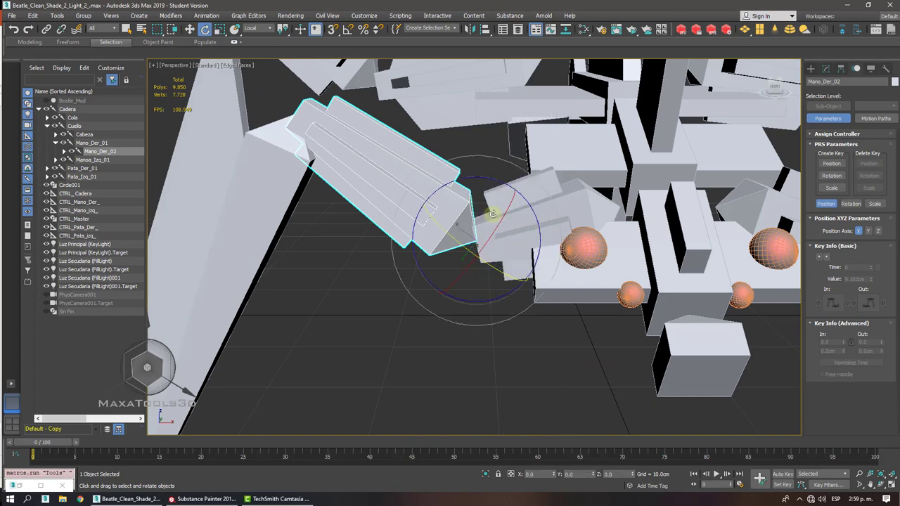
scroll(492, 203, "down", 2)
left_click_drag(499, 176, 408, 227)
left_click(378, 243)
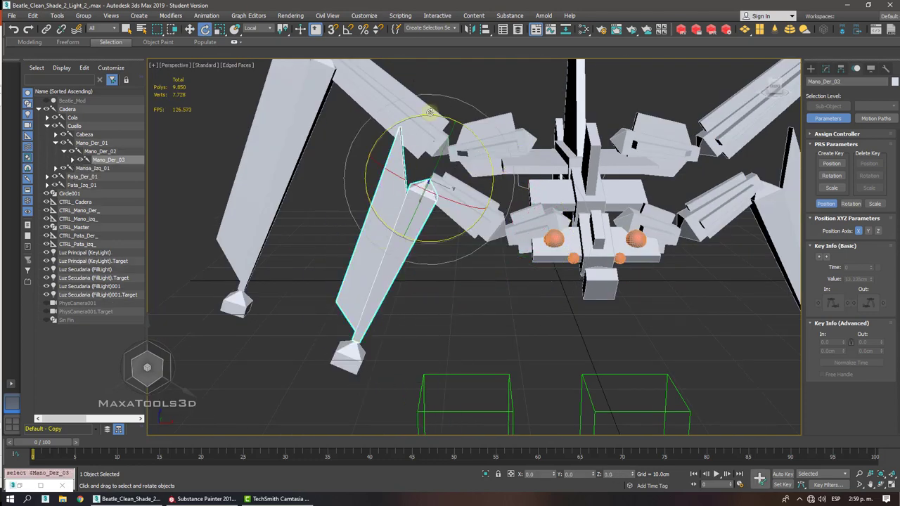
left_click_drag(429, 113, 451, 123)
key("ctrl+z")
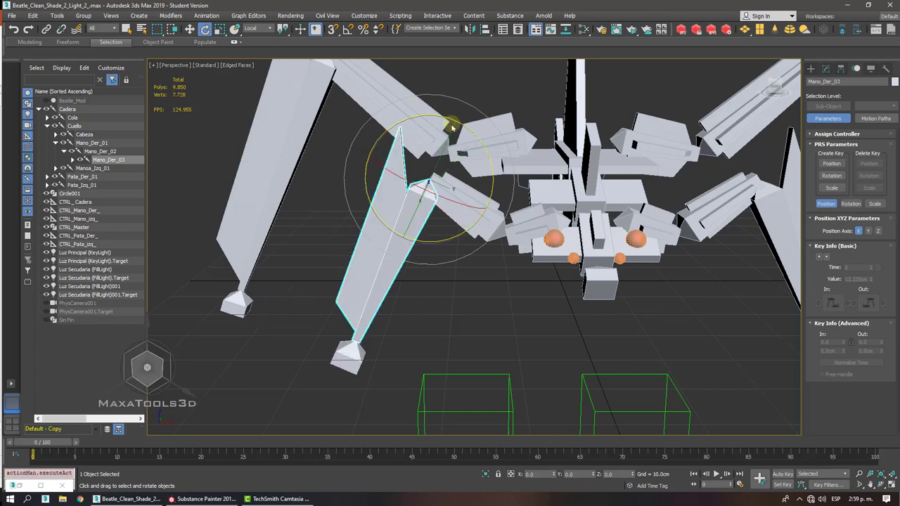
- Try rotating the Mano_Der_02 segment about its local axis, and undo the rotation
left_click(488, 226)
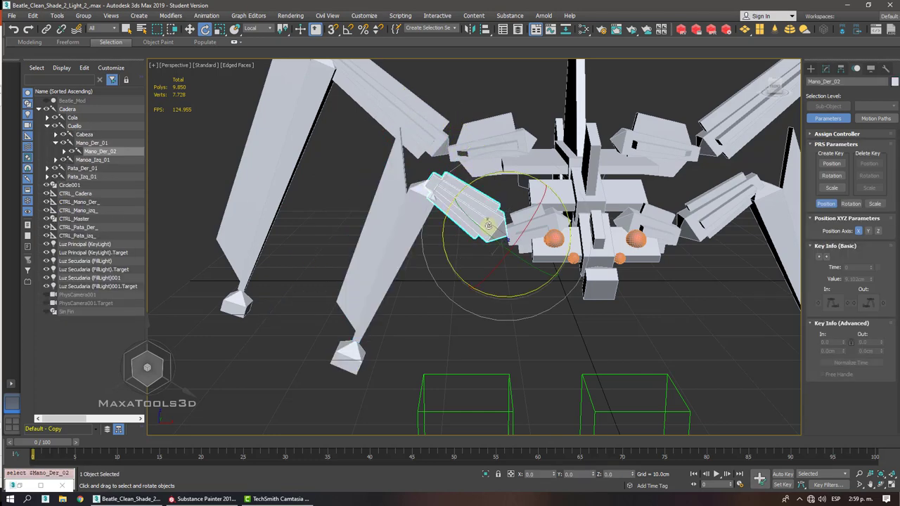
mouse_move(494, 180)
left_mouse_down()
mouse_move(472, 180)
mouse_move(495, 184)
left_mouse_up()
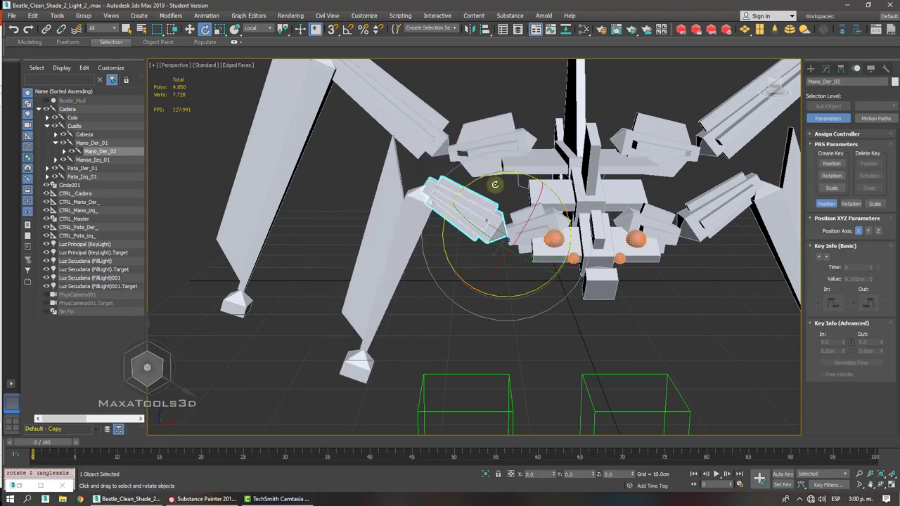
key("ctrl+z")
middle_click_drag(495, 184, 492, 222, "alt")
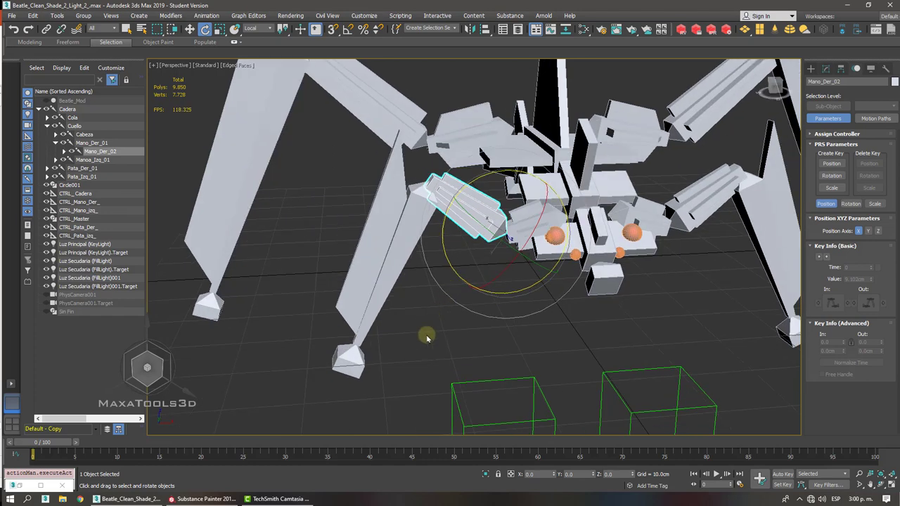
key("ctrl+z")
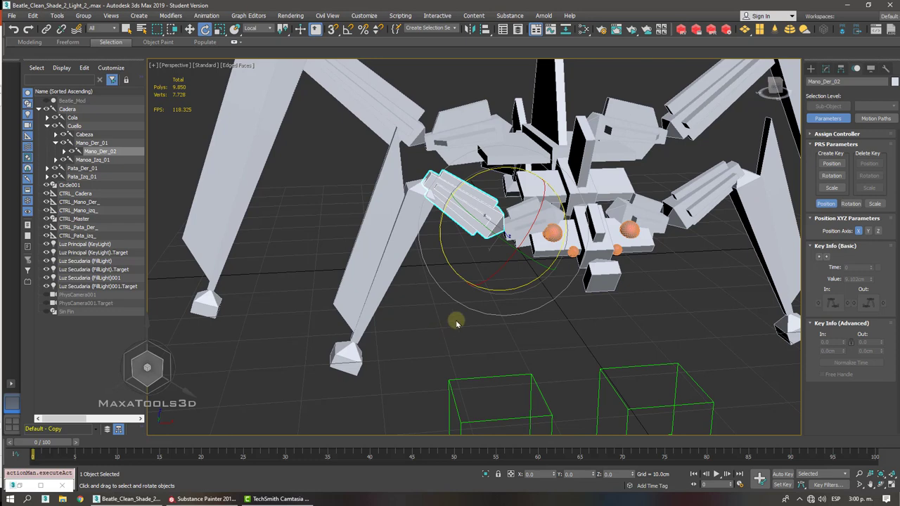
- Activate the Move tool and create a tall, thin box standing in the empty area beside the beetle rig
right_click(474, 311)
left_click(475, 318)
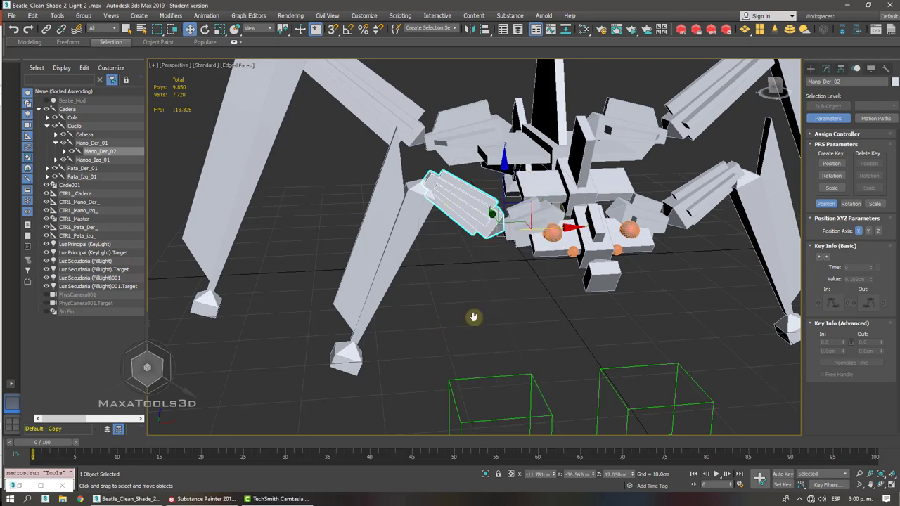
key("shift+z")
scroll(474, 318, "up", 3)
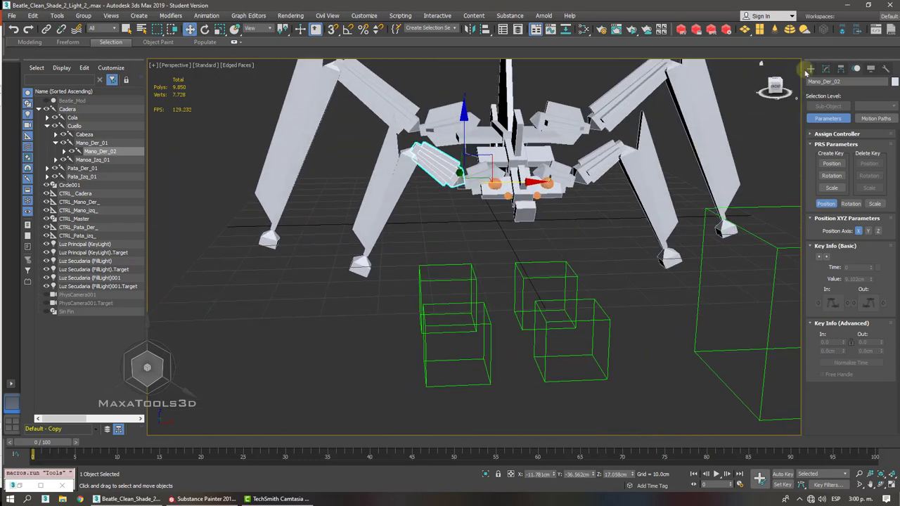
left_click(810, 69)
left_click(811, 82)
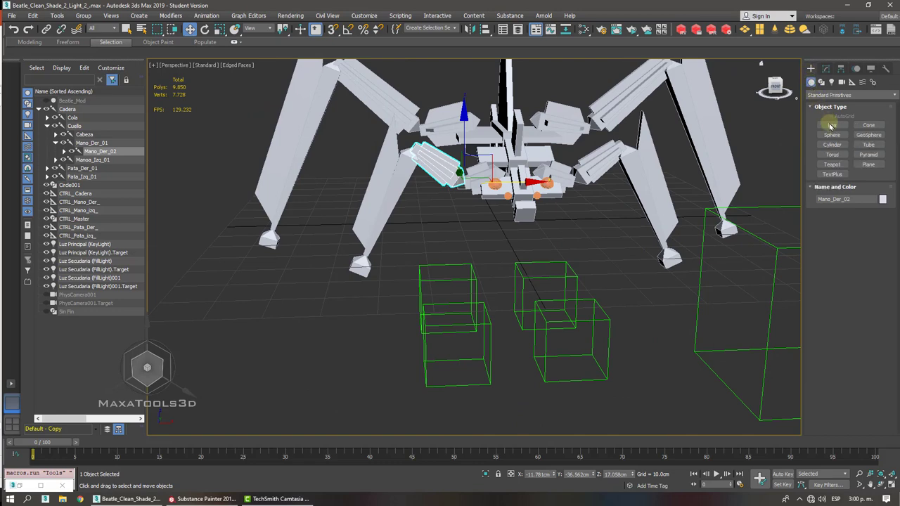
left_click(832, 124)
key("shift+z")
left_click_drag(511, 270, 518, 271)
right_click(533, 201)
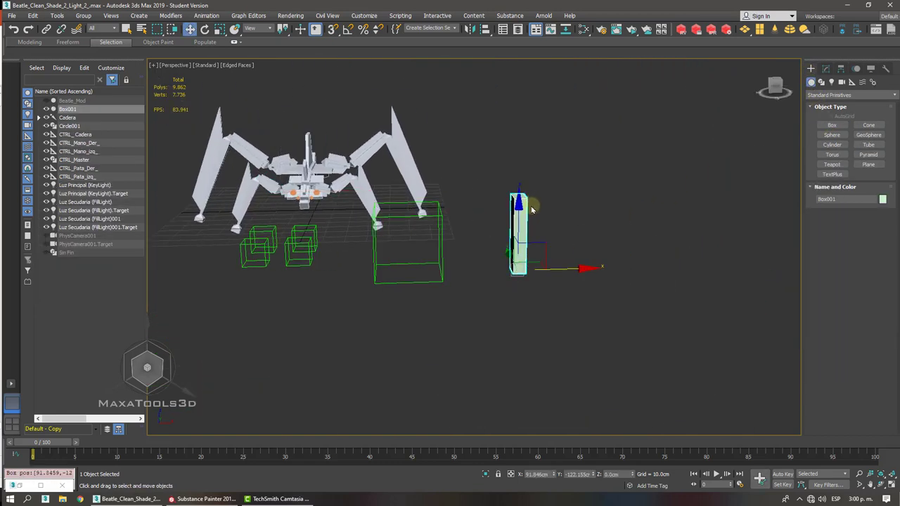
- Clone the box straight upward as a single Copy so that it stacks on top of the original
mouse_move(517, 225)
left_mouse_down("shift")
mouse_move(519, 131)
mouse_move(520, 149)
left_mouse_up("shift")
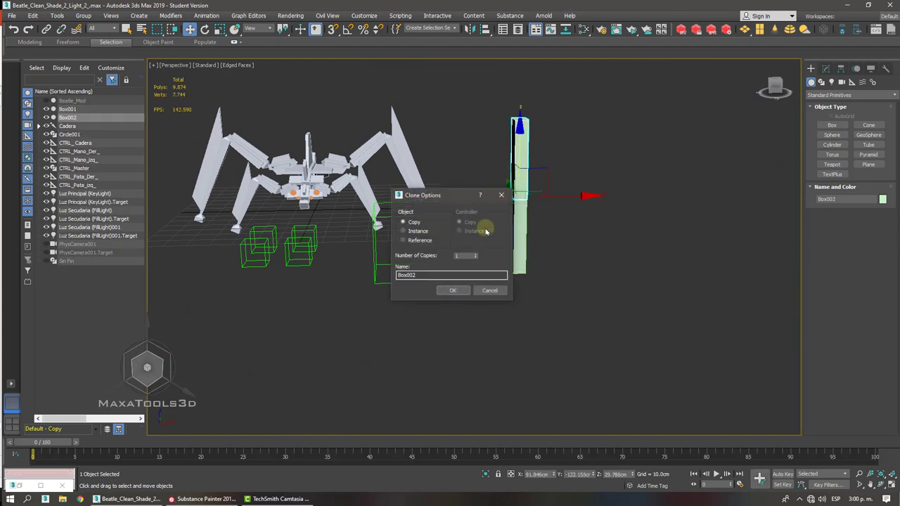
left_click(454, 290)
right_click(561, 160)
right_click(572, 167)
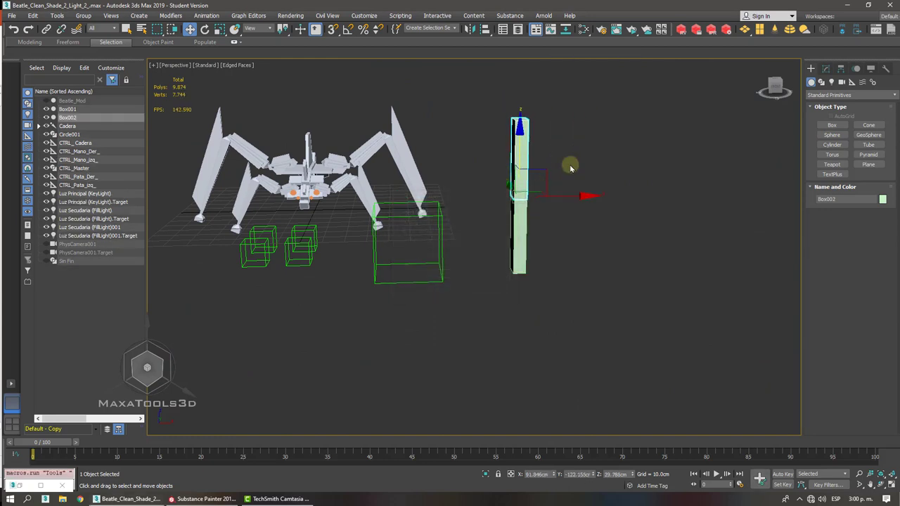
- Rotate the upper box diagonally away from the beetle about its base, and switch to the Front view
right_click(570, 169)
left_click(580, 180)
left_click_drag(572, 171, 579, 153)
key("f")
scroll(579, 151, "down", 5)
middle_click_drag(759, 119, 583, 151)
scroll(677, 151, "up", 3)
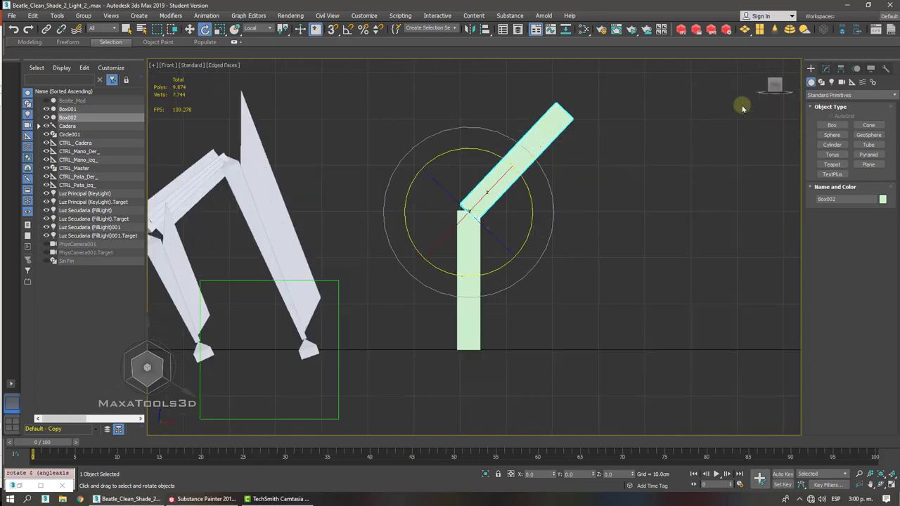
- Draw a three-point Line spline up the center of the upright box, through the joint, to the far end of the tilted box
left_click(820, 83)
left_click(831, 132)
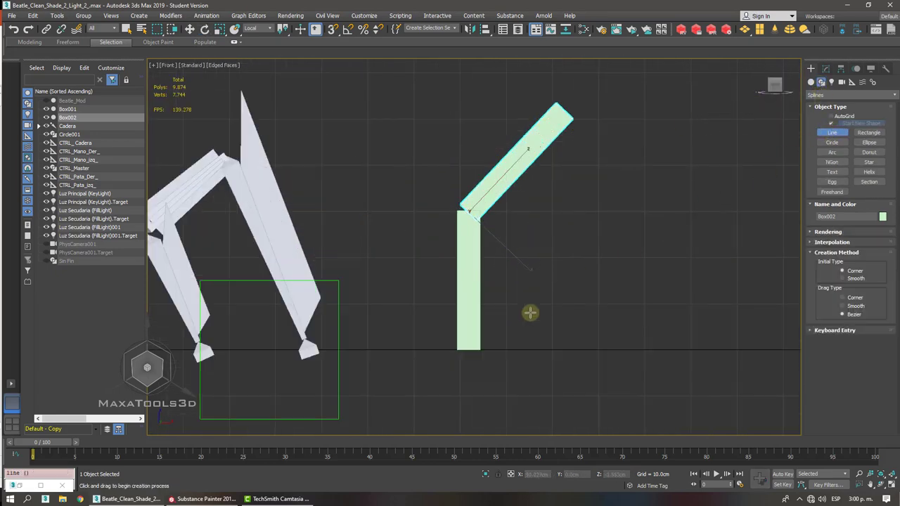
left_click(467, 350)
key("F3")
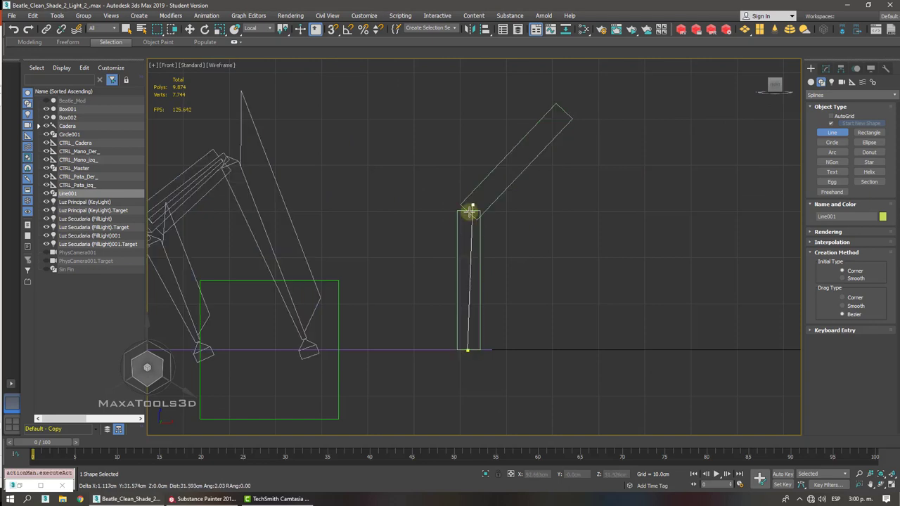
left_click(468, 211)
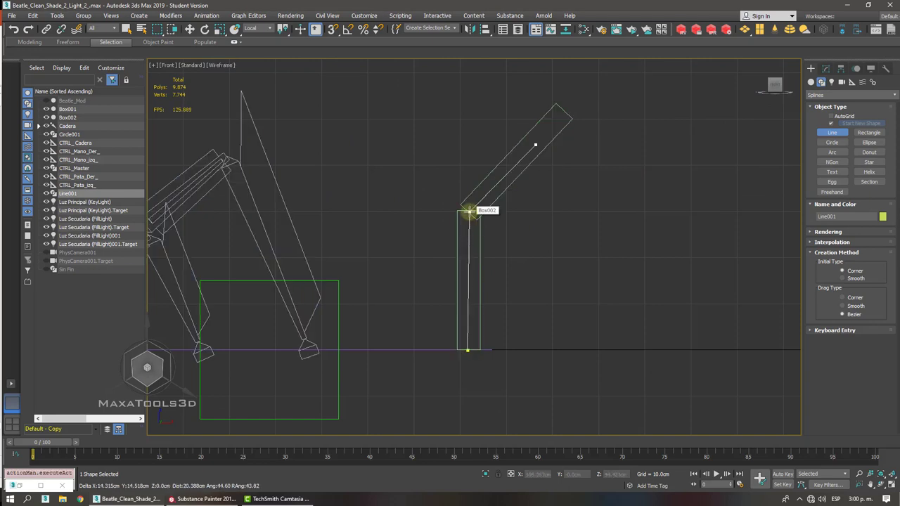
left_click(565, 113)
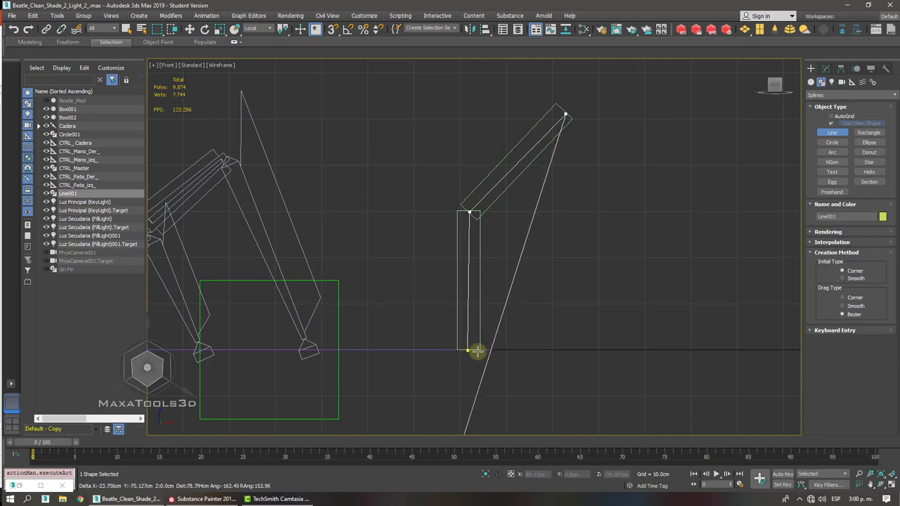
right_click(569, 243)
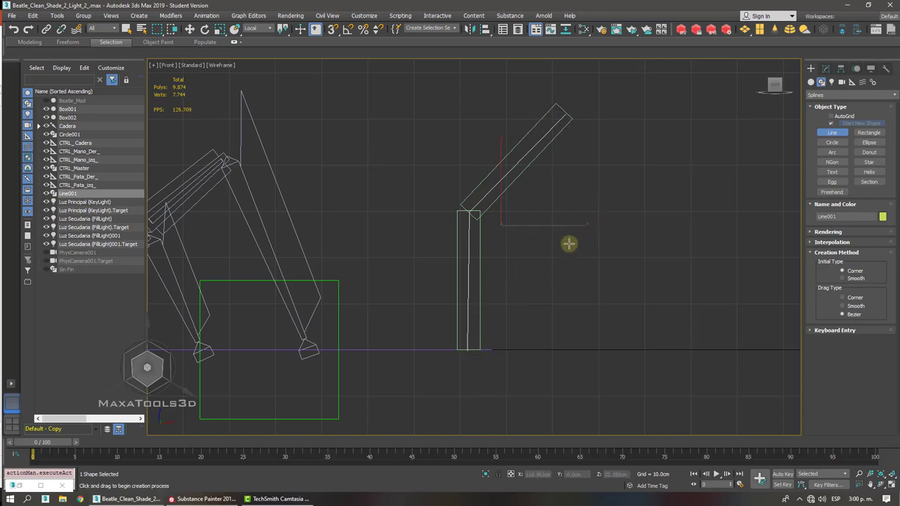
- Delete both boxes together with the line, and return to the shaded Perspective view of the beetle rig
key("e")
left_click(598, 299)
left_click_drag(542, 263, 438, 176)
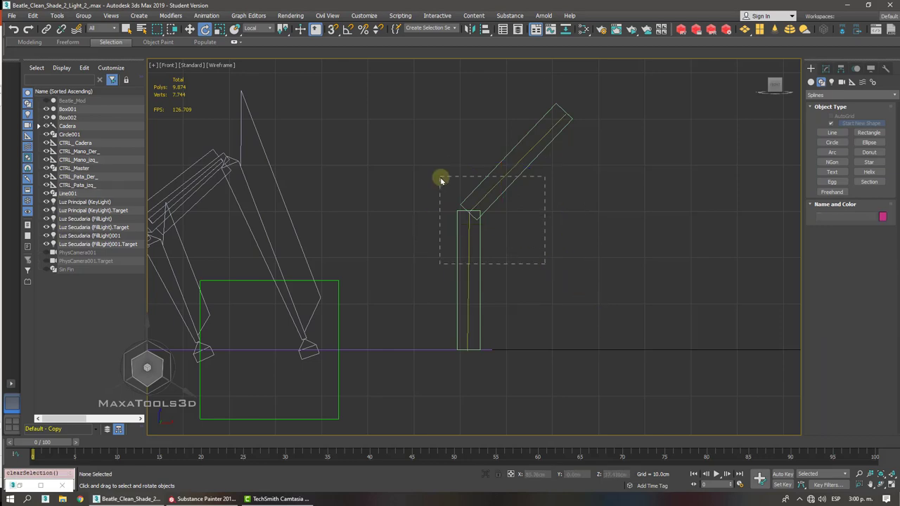
key("Delete")
key("p")
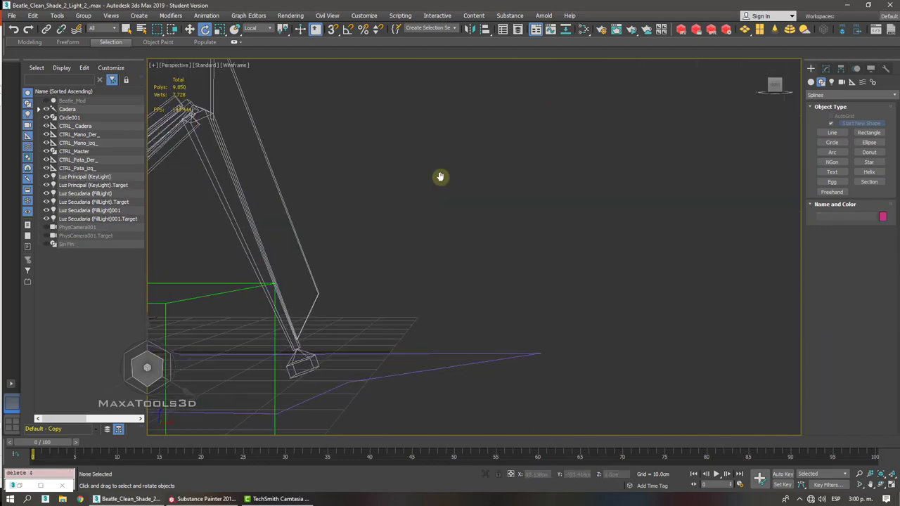
key("F3")
middle_click_drag(530, 205, 530, 206)
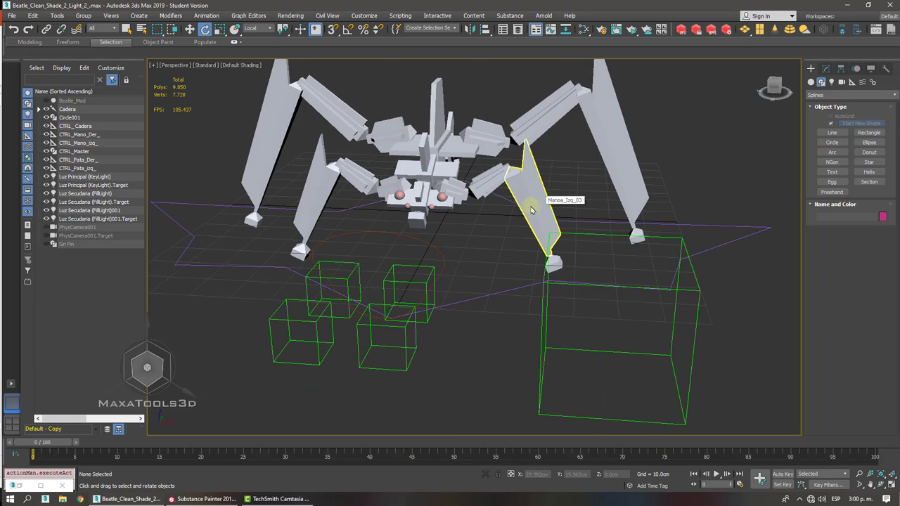
- Examine the rotation axes of the Mano_Der_01 segment with the Rotate tool, and clear the selection
middle_click_drag(520, 203, 474, 184)
scroll(474, 183, "up", 4)
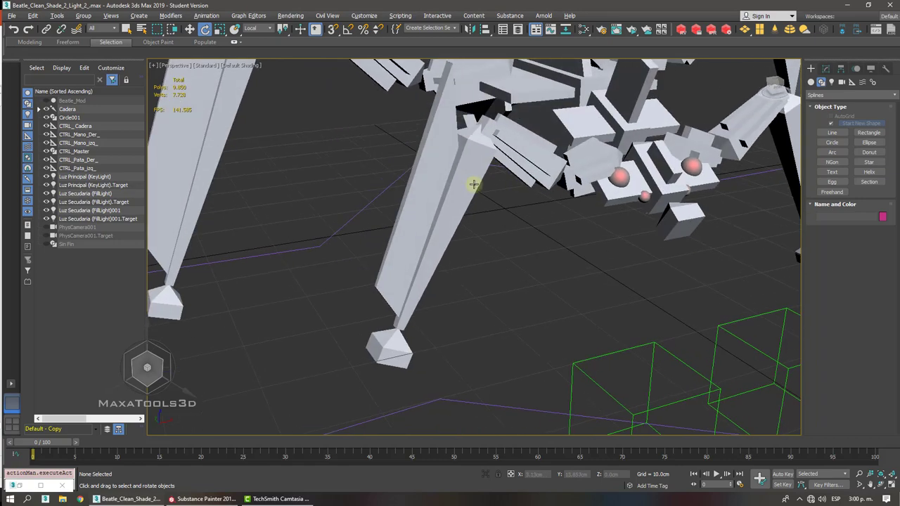
scroll(473, 184, "down", 5)
left_click(527, 180)
right_click(536, 177)
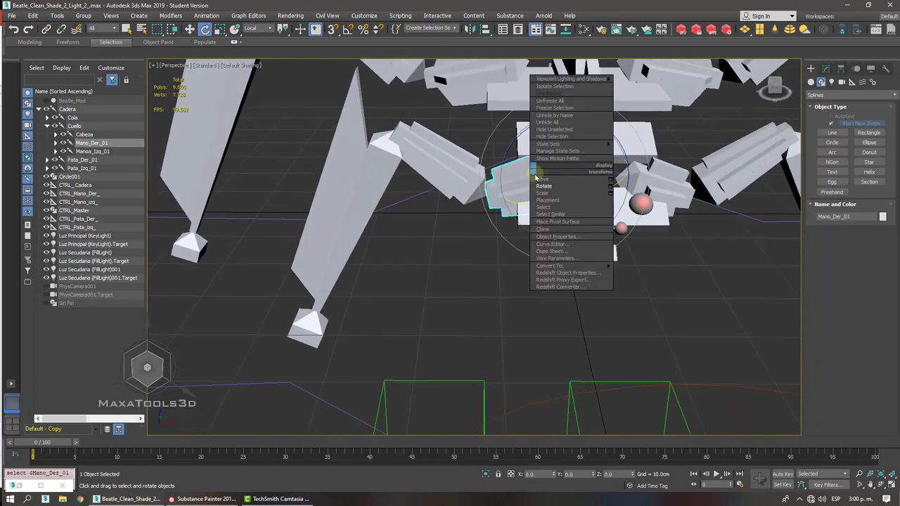
left_click(544, 186)
middle_click_drag(544, 186, 571, 180, "alt")
mouse_move(534, 156)
left_mouse_down()
mouse_move(556, 159)
mouse_move(537, 171)
left_mouse_up()
left_click(498, 291)
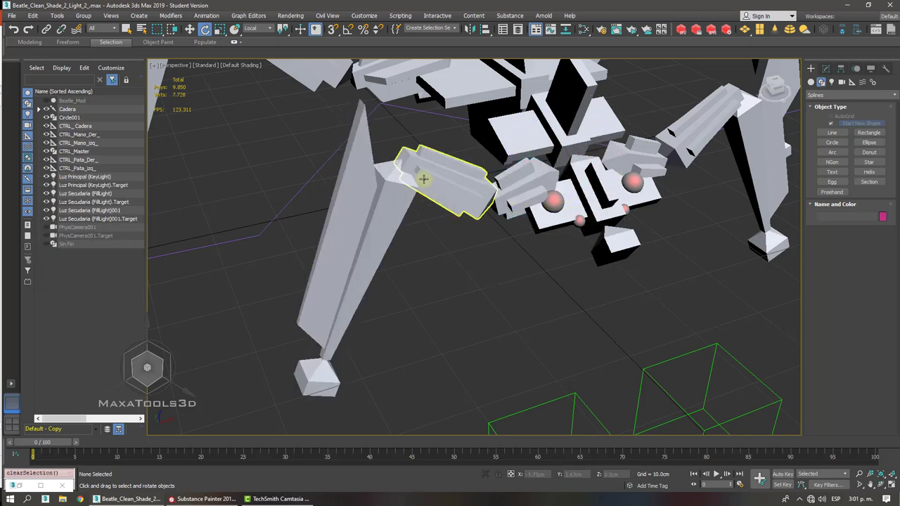
- Examine the upper joints of the beetle's front leg by selecting the Mano_Der_02 and Mano_Der_03 segments in turn
left_click(387, 232)
left_click(459, 284)
left_click(388, 250)
left_click(464, 303)
left_click(429, 178)
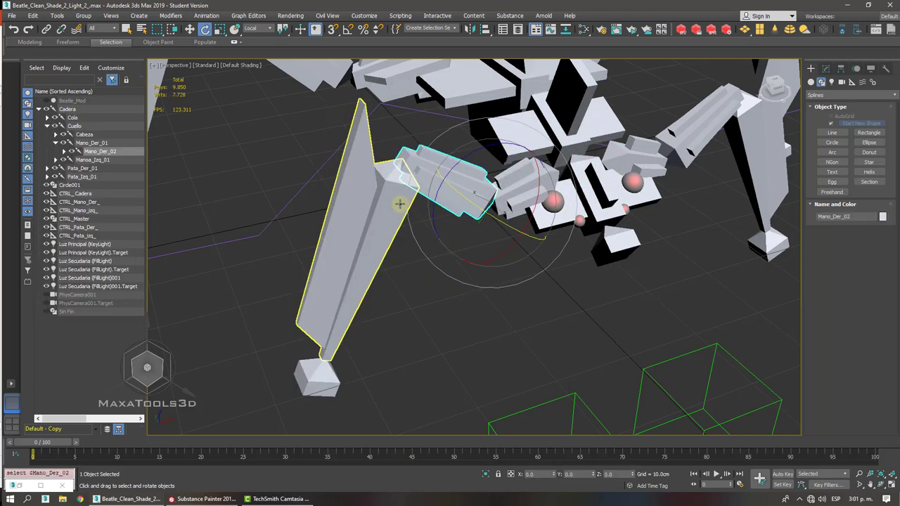
left_click(400, 204)
left_click(473, 293)
- Examine the lower end of the leg by selecting the Mano_Der_03 segment and the Mano_Der_04 foot bone
middle_click_drag(381, 404, 377, 295)
left_click_drag(366, 295, 278, 282)
left_click(424, 283)
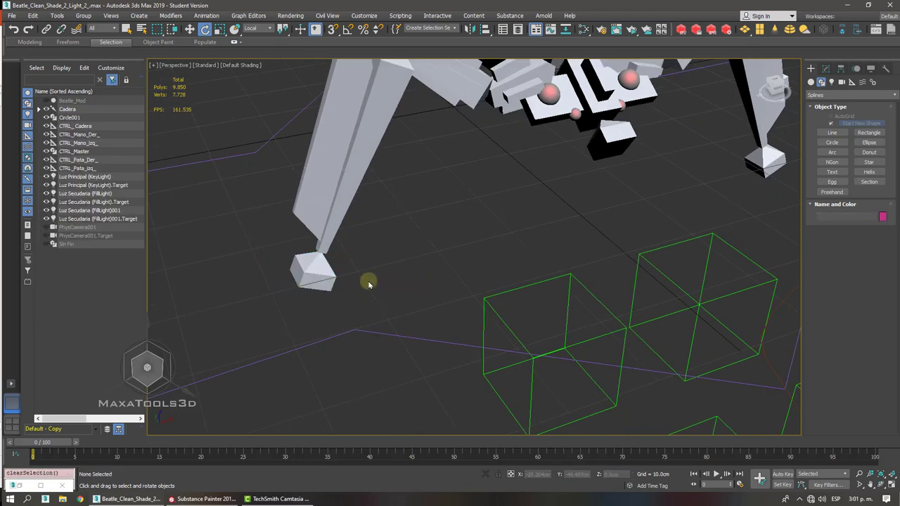
middle_click_drag(368, 284, 367, 280)
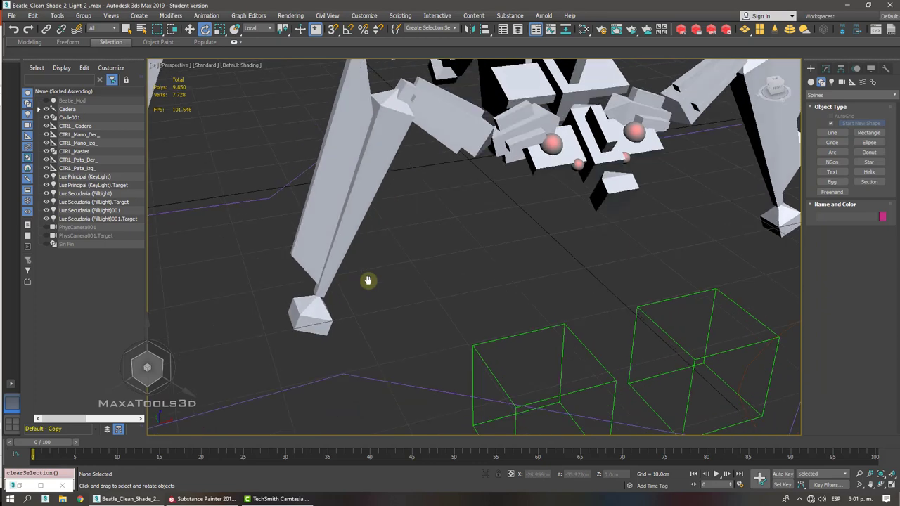
left_click(359, 226)
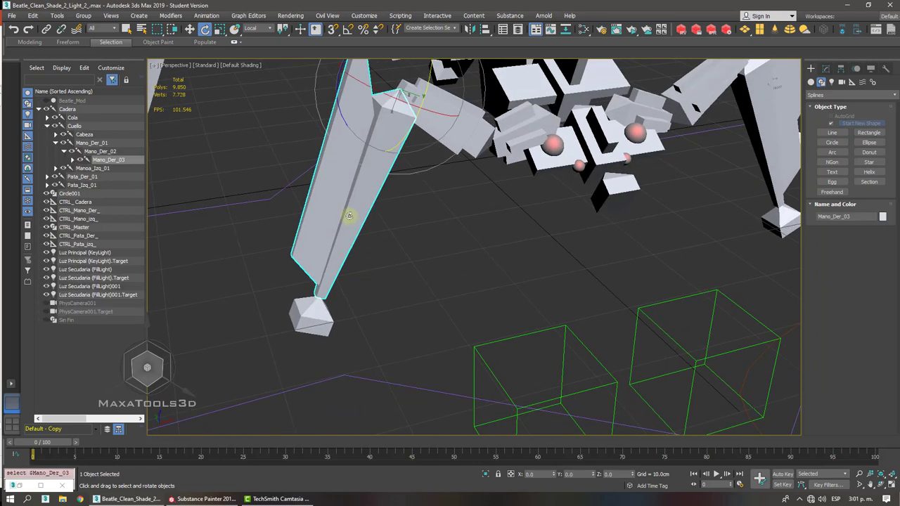
left_click(411, 277)
left_click(324, 316)
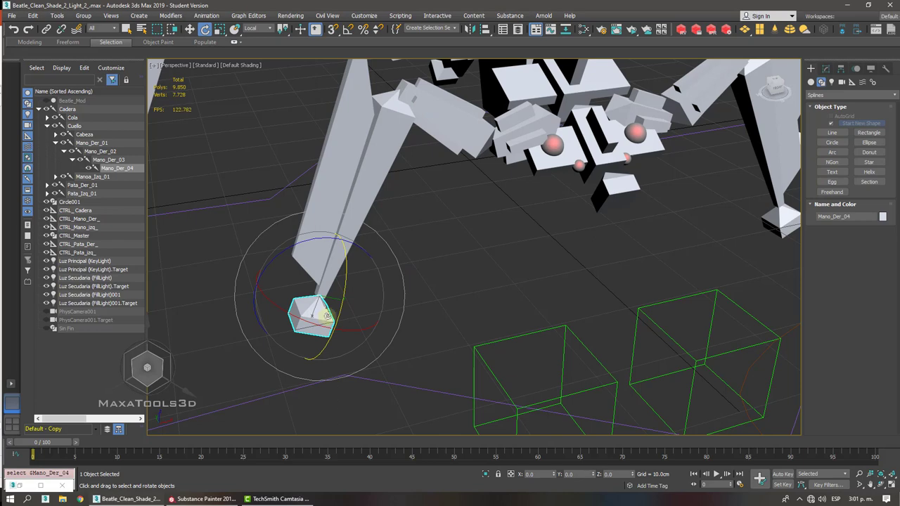
middle_click_drag(325, 316, 432, 253, "alt")
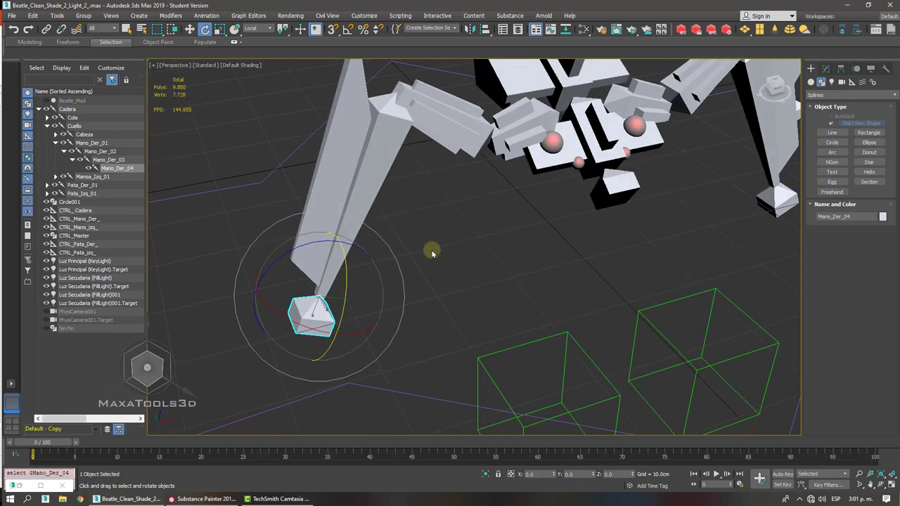
- Compare the Mano_Der_02 and Mano_Der_03 bones by selecting them alternately, ending on Mano_Der_02
left_click(449, 127)
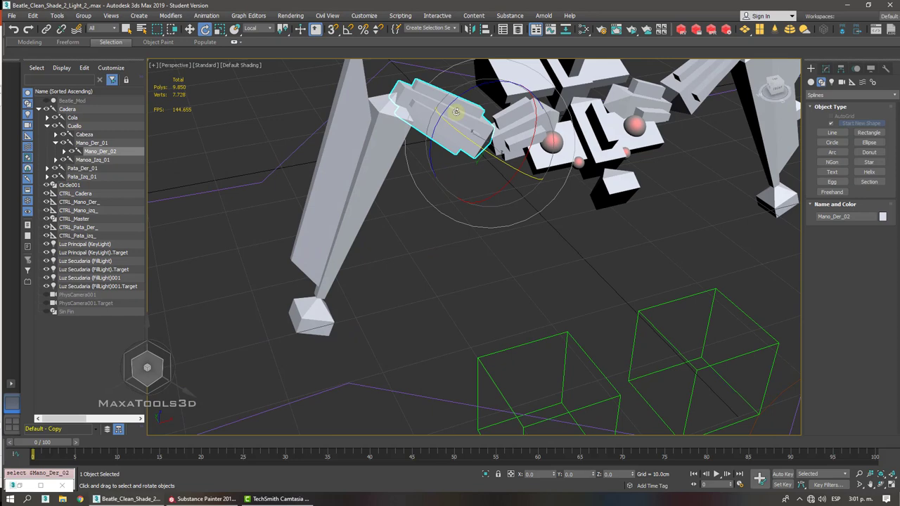
left_click(362, 195)
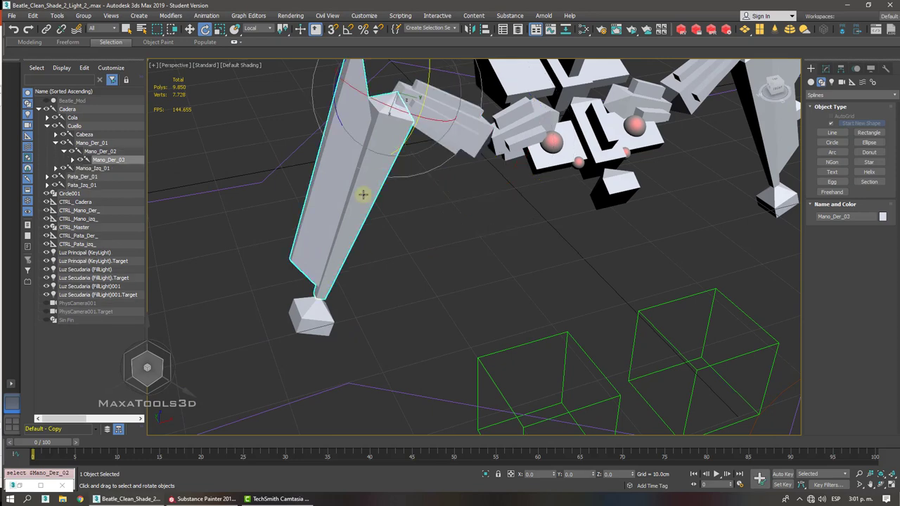
left_click(456, 144)
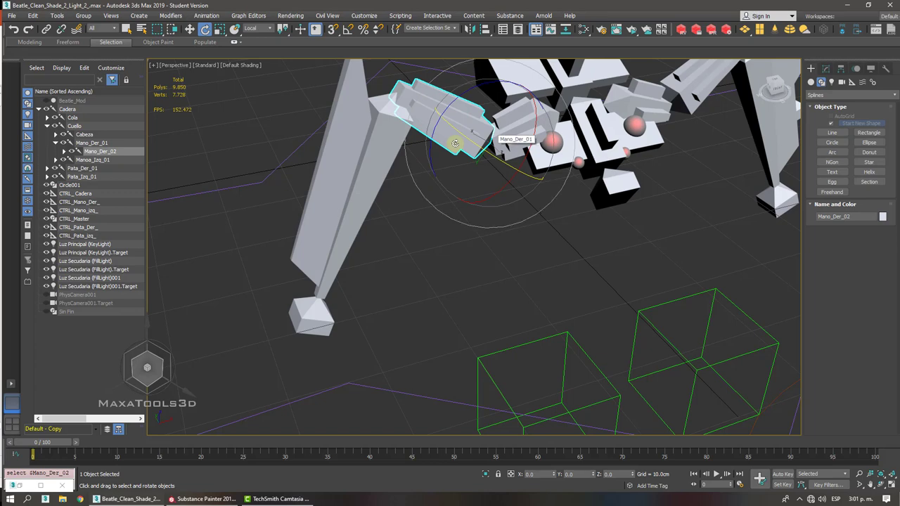
- Select the Mano_Der_04 foot bone, and review the Create End option in Bone Tools before closing it
left_click(315, 311)
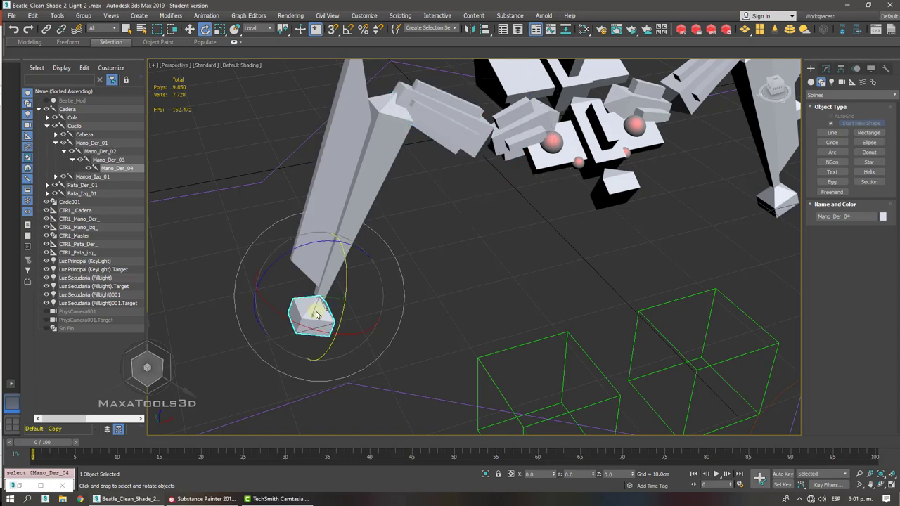
left_click(206, 16)
left_click(232, 243)
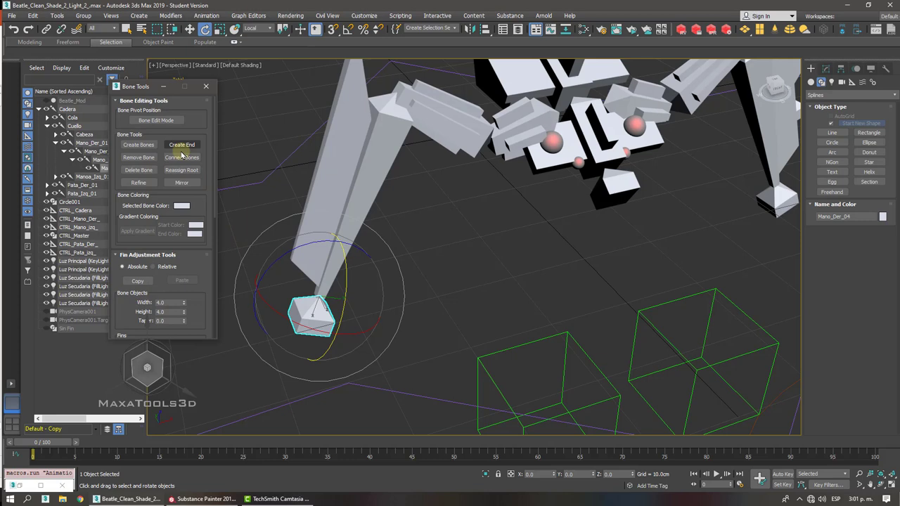
left_click(206, 86)
- Activate the Move tool and select the Mano_Der_02 segment
right_click(416, 196)
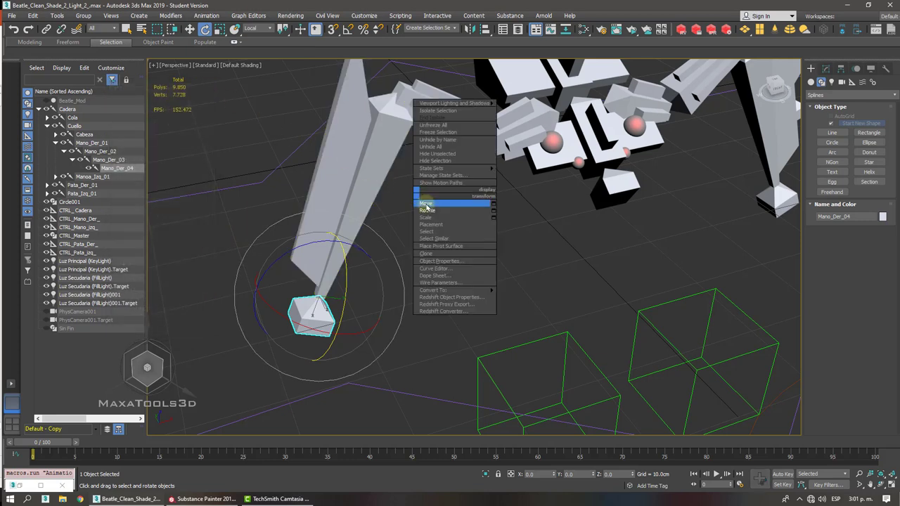
left_click(426, 203)
middle_click_drag(426, 201, 430, 177)
left_click(435, 144)
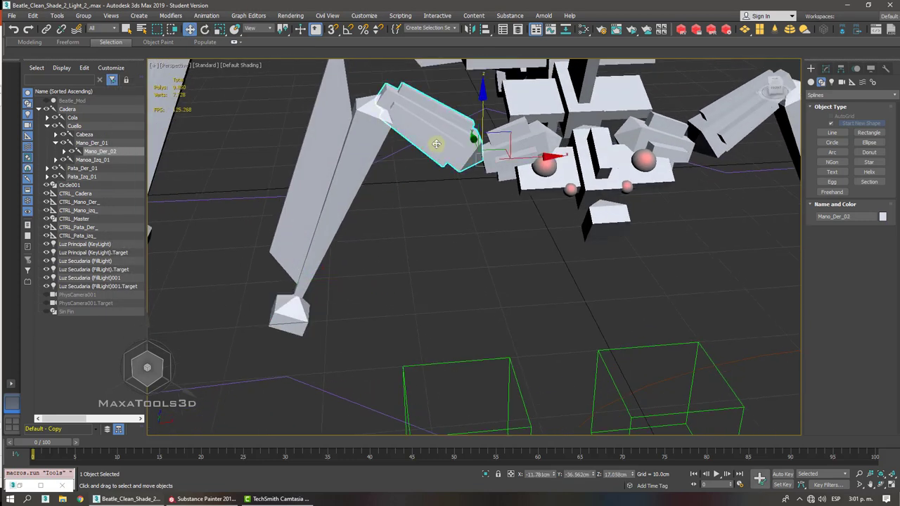
middle_click_drag(436, 144, 437, 184, "alt")
middle_click_drag(436, 144, 429, 144, "alt")
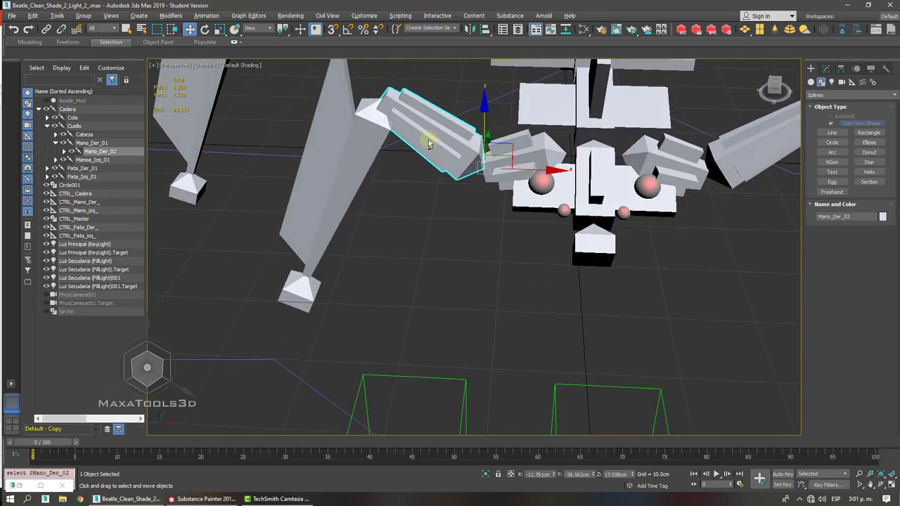
- Review the IK solver types and create an HI Solver chain from Mano_Der_02 to Mano_Der_03
left_click(207, 15)
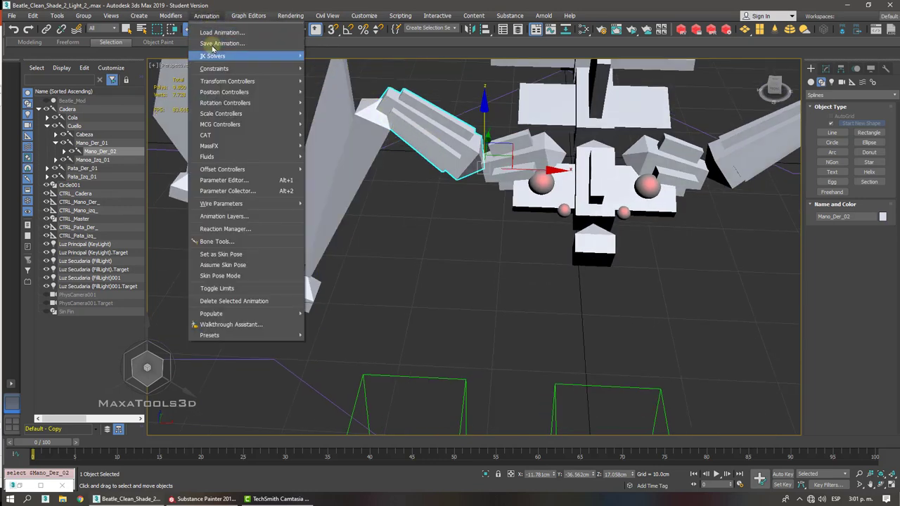
mouse_move(212, 49)
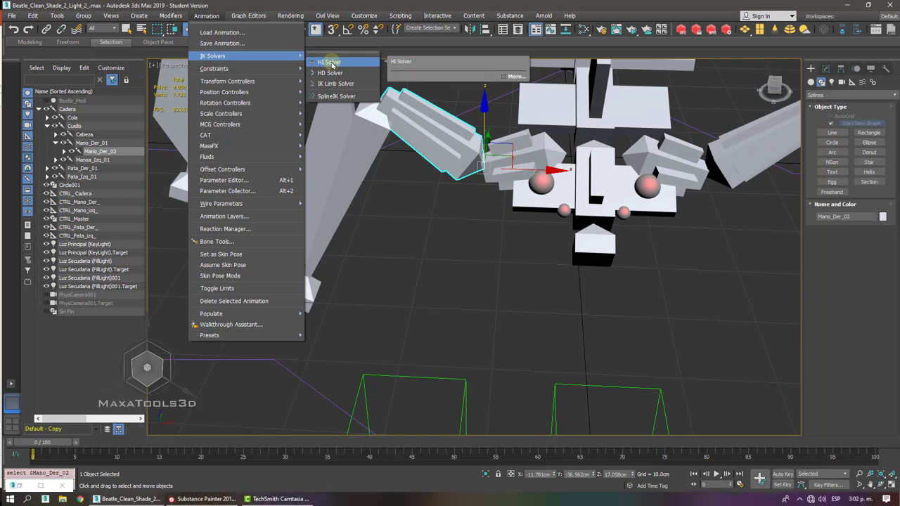
key("Down")
key("Down")
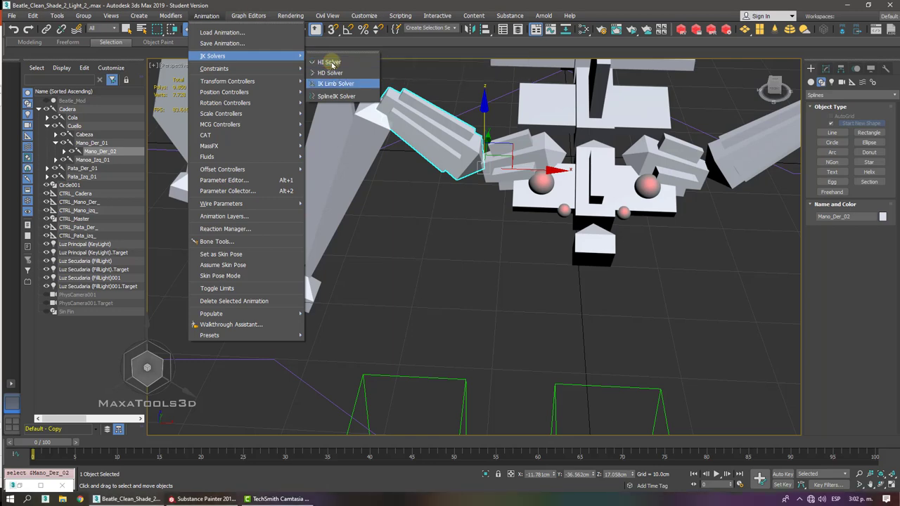
key("Down")
key("Up")
key("Up")
key("Up")
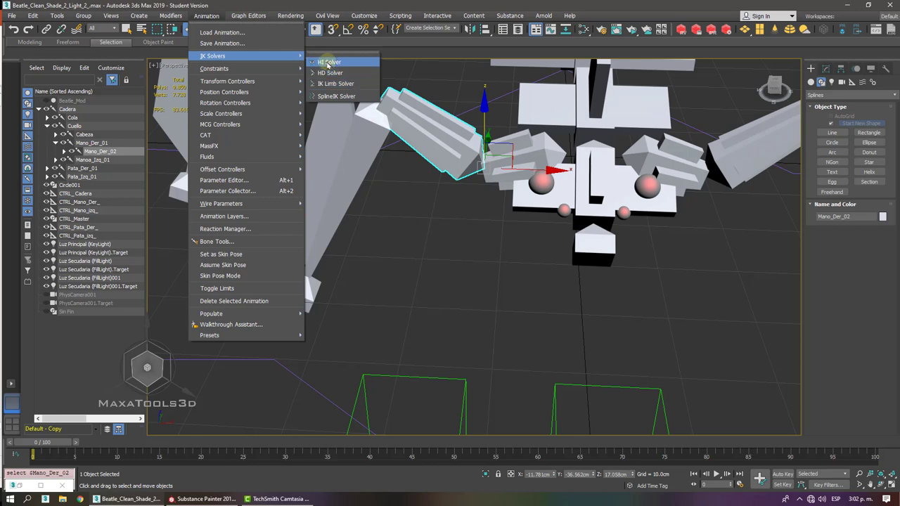
key("Down")
key("Down")
key("Up")
key("Up")
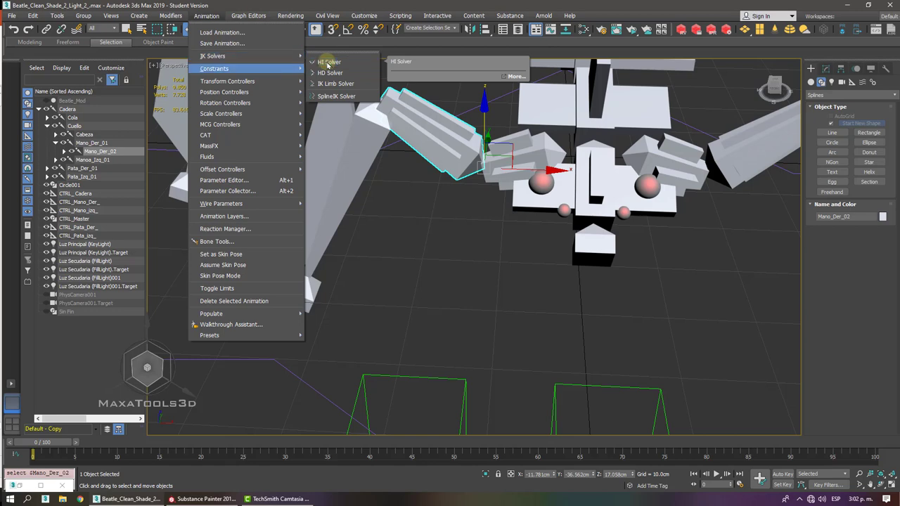
left_click(347, 62)
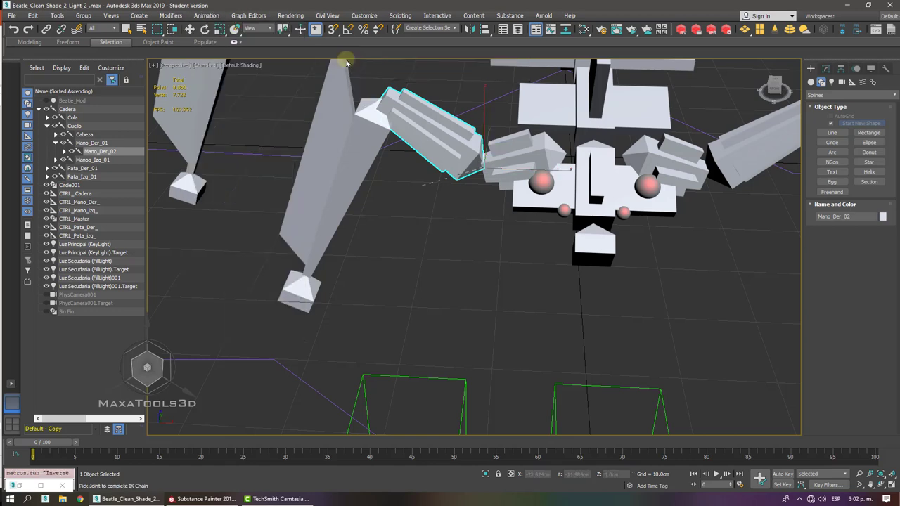
middle_click_drag(412, 258, 439, 243)
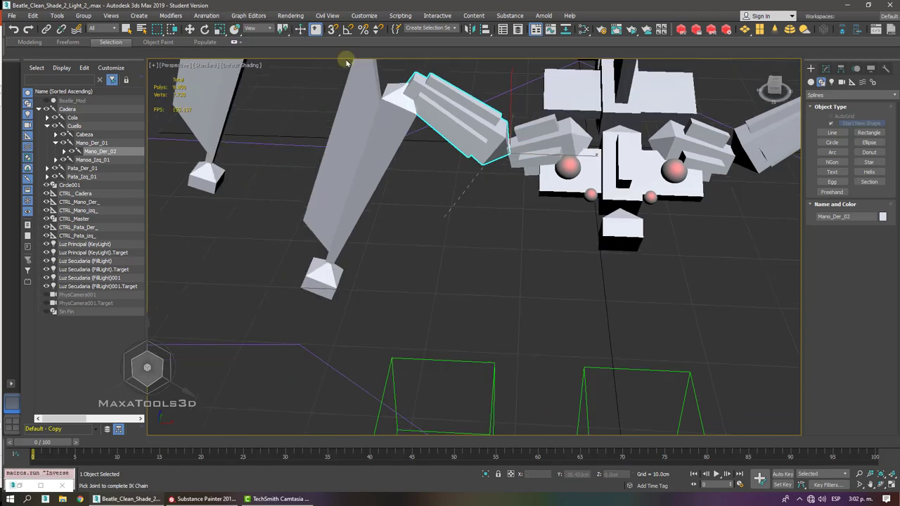
left_click(375, 156)
scroll(374, 156, "up", 6)
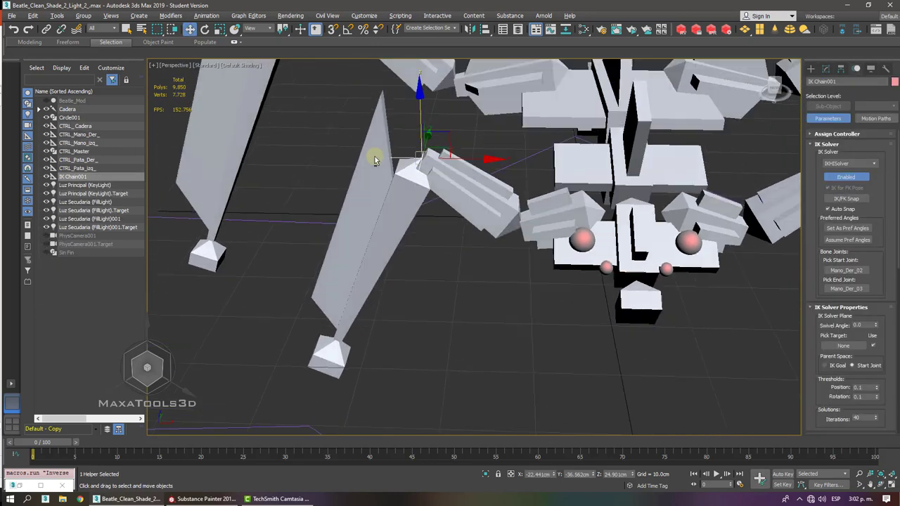
scroll(374, 156, "down", 6)
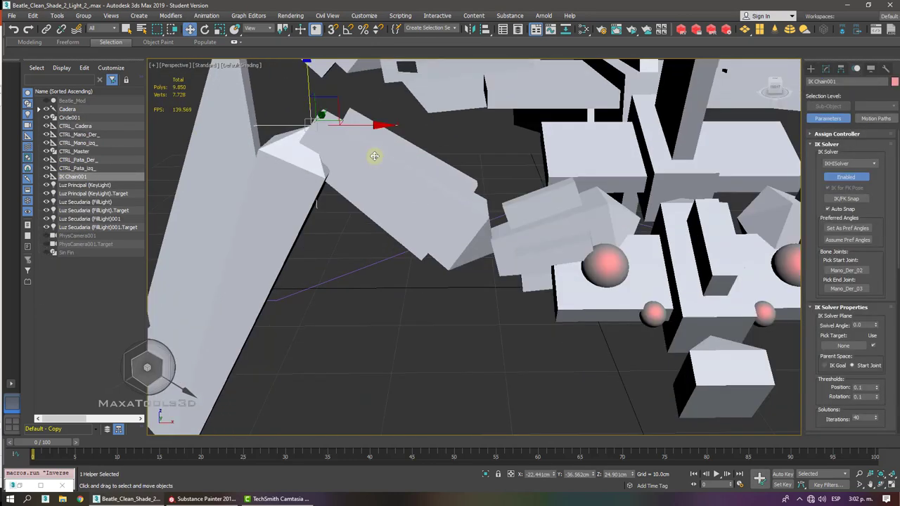
middle_click_drag(375, 156, 375, 156, "alt")
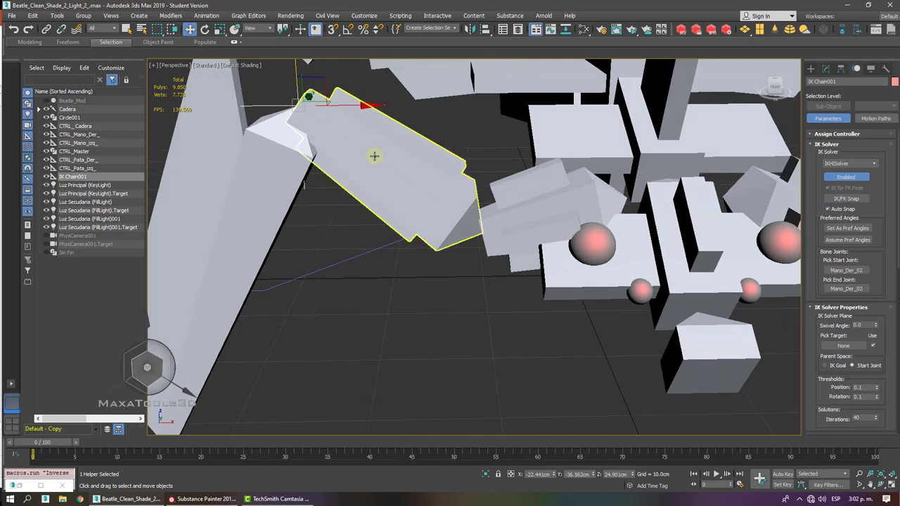
- Create an HI Solver IK chain running from the Mano_Der_02 bone to the Mano_Der_04 foot bone
left_click(374, 156)
left_click(207, 16)
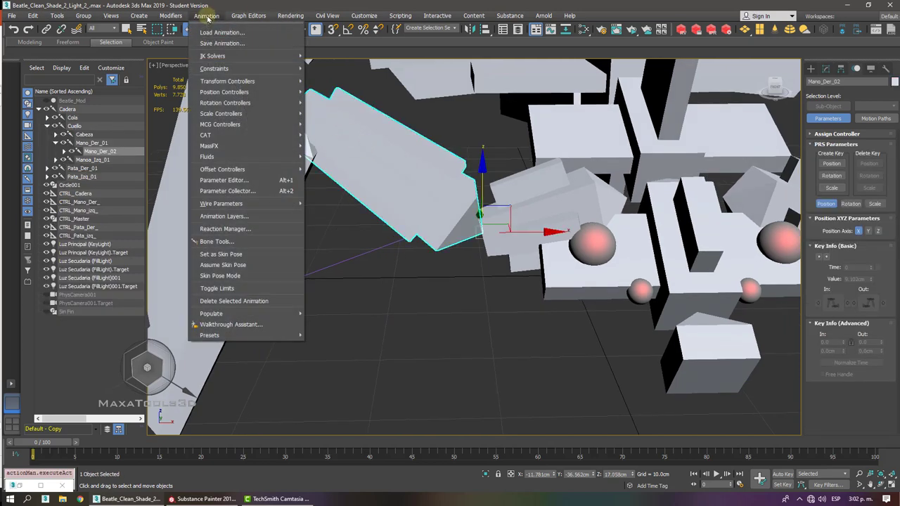
mouse_move(296, 55)
left_click(337, 64)
scroll(337, 70, "down", 6)
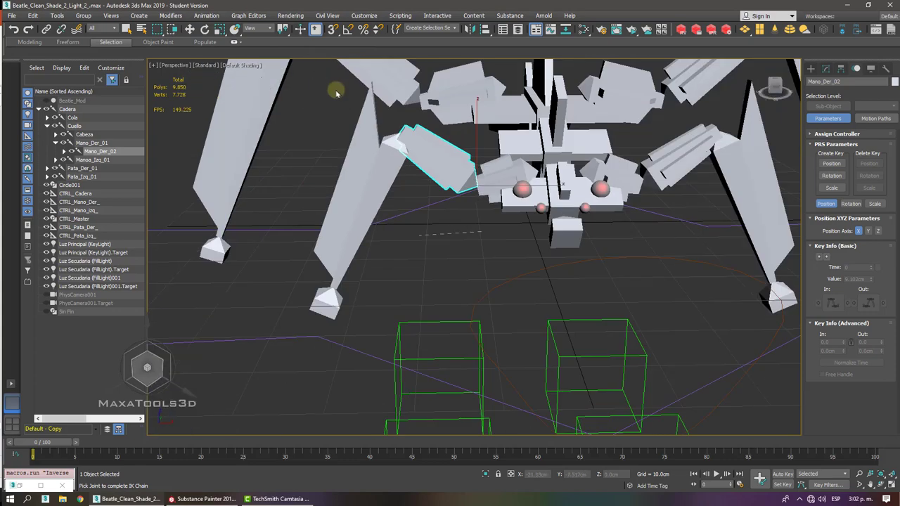
left_click(334, 309)
mouse_move(334, 309)
middle_mouse_down("alt")
mouse_move(352, 309)
mouse_move(323, 313)
mouse_move(336, 314)
middle_mouse_up("alt")
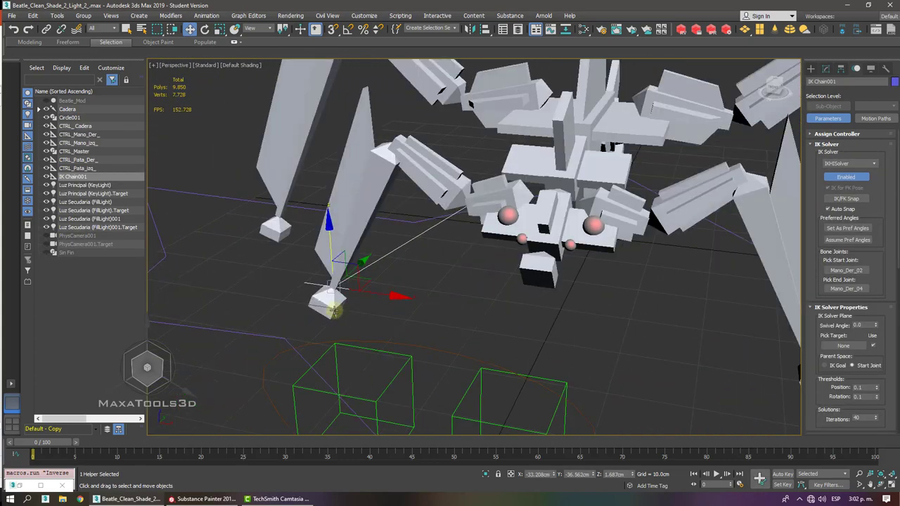
- Examine the front leg's new IK chain in wireframe display, from its start joint to the foot, and return to shaded display
key("F3")
scroll(462, 202, "up", 3)
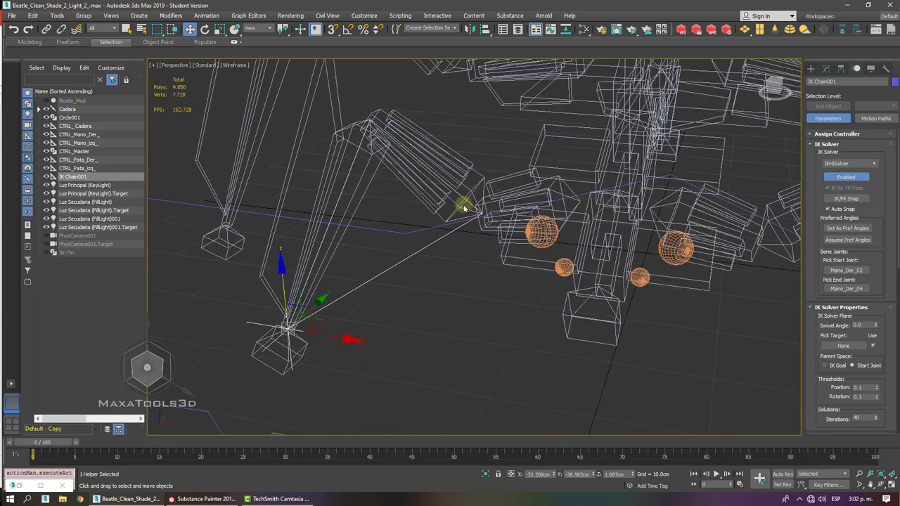
scroll(462, 202, "down", 2)
key("F3")
scroll(462, 203, "down", 2)
scroll(462, 204, "up", 6)
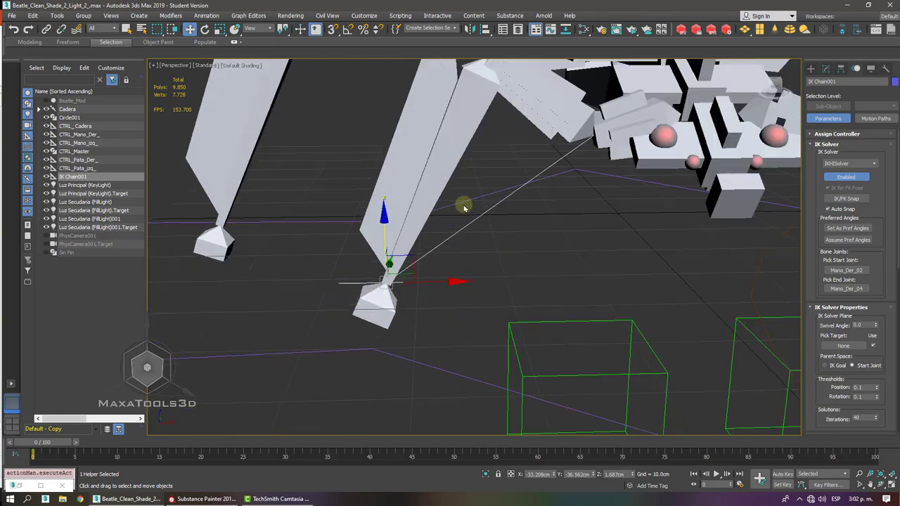
- Rename the front leg's new IK chain as IK Chain Mano Der
middle_click_drag(463, 204, 805, 93, "alt")
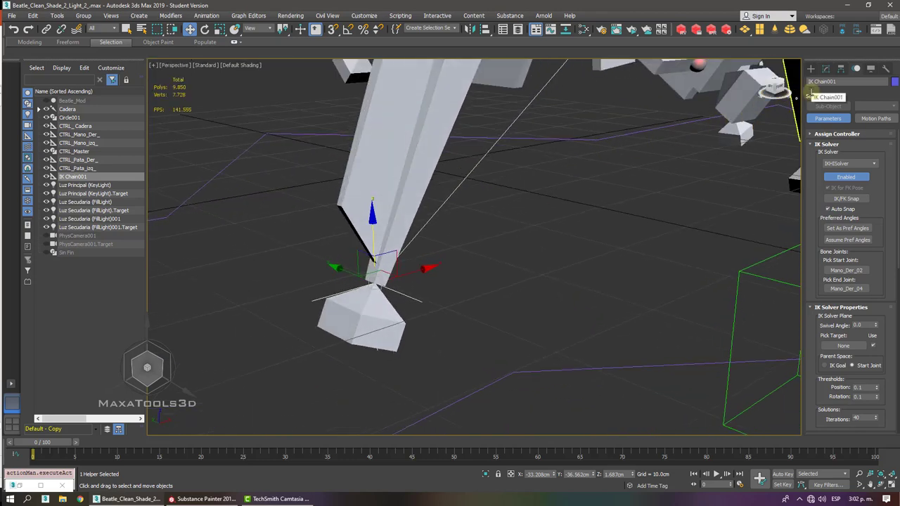
left_click_drag(835, 83, 828, 91)
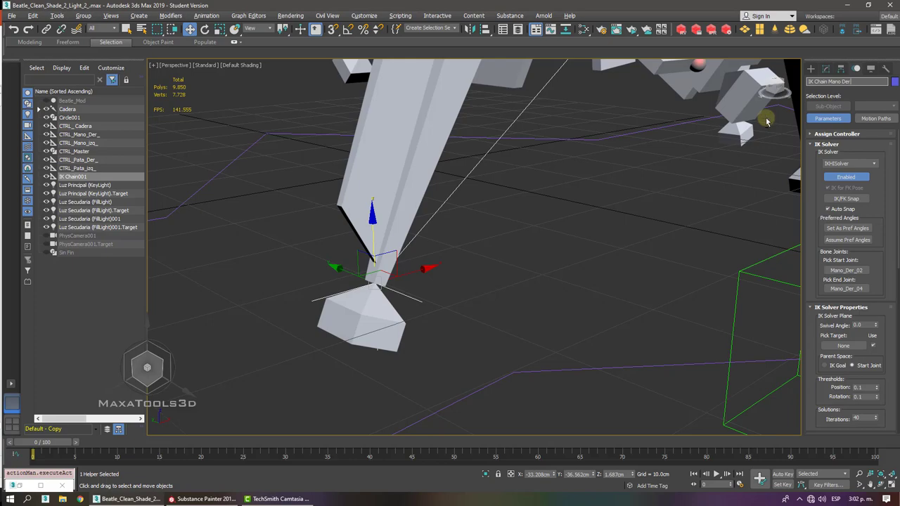
middle_click_drag(766, 122, 766, 118, "alt")
key("shift+z")
key("shift+z")
key("shift+z")
key("shift+z")
key("shift+z")
key("shift+z")
key("shift+z")
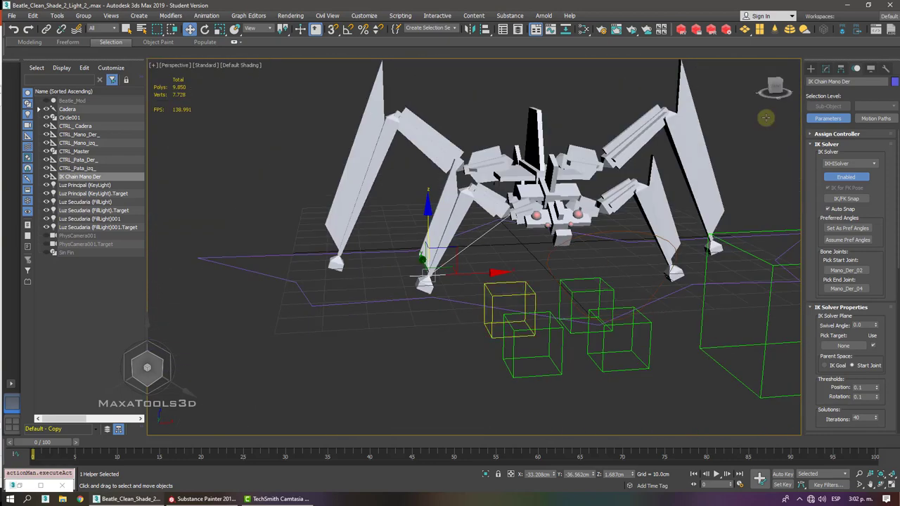
- Try moving the IK Chain Mano Der goal to test how the front leg bends, and undo the move
scroll(448, 260, "up", 2)
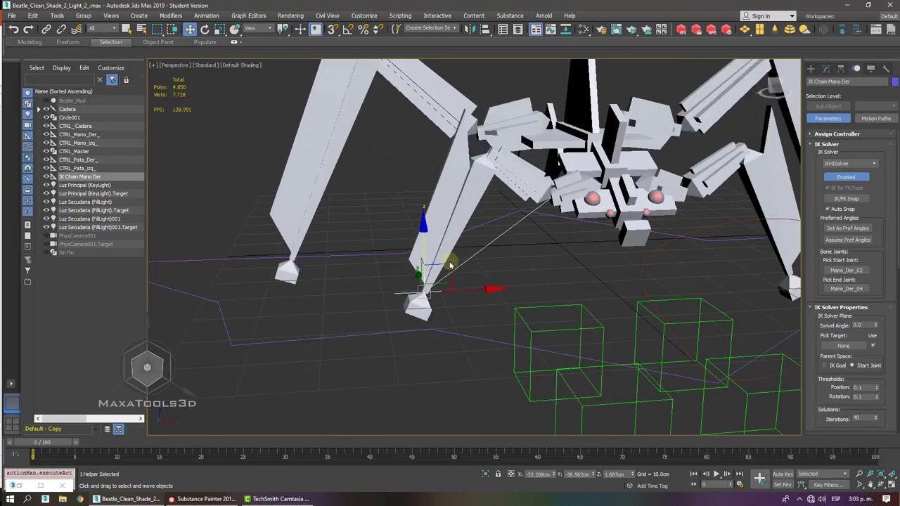
left_click_drag(430, 275, 454, 232)
key("ctrl+z")
key("shift+z")
key("shift+z")
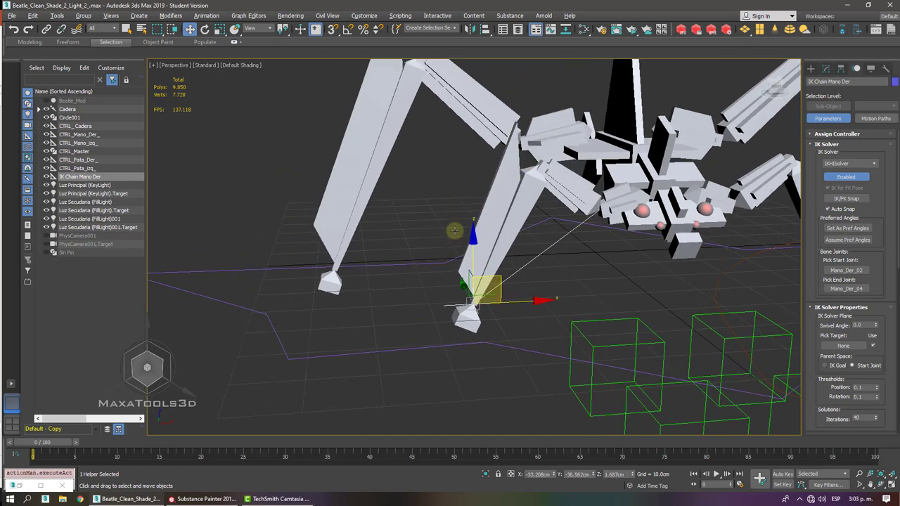
- Create an HI Solver IK chain from Pata_Der_02 to Pata_Der_04, keeping the IK solver list floating on screen
scroll(458, 218, "down", 3)
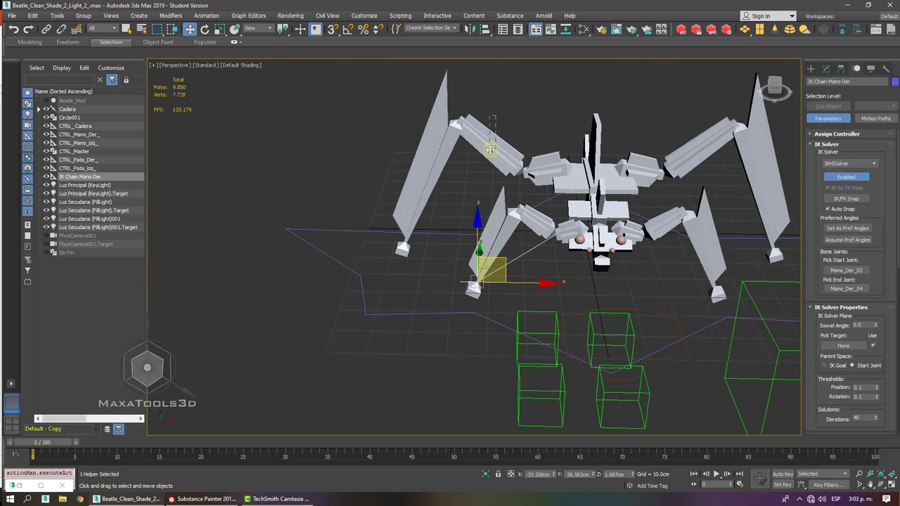
left_click(490, 149)
left_click(206, 15)
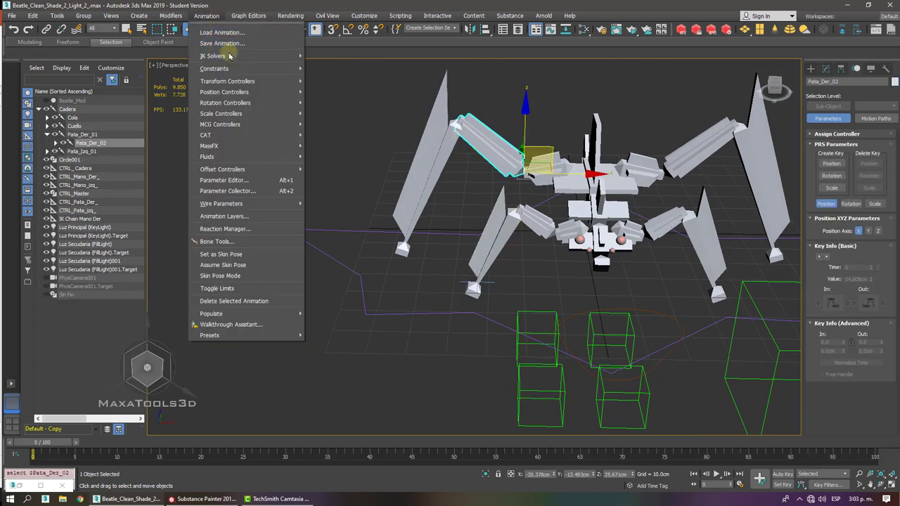
mouse_move(232, 55)
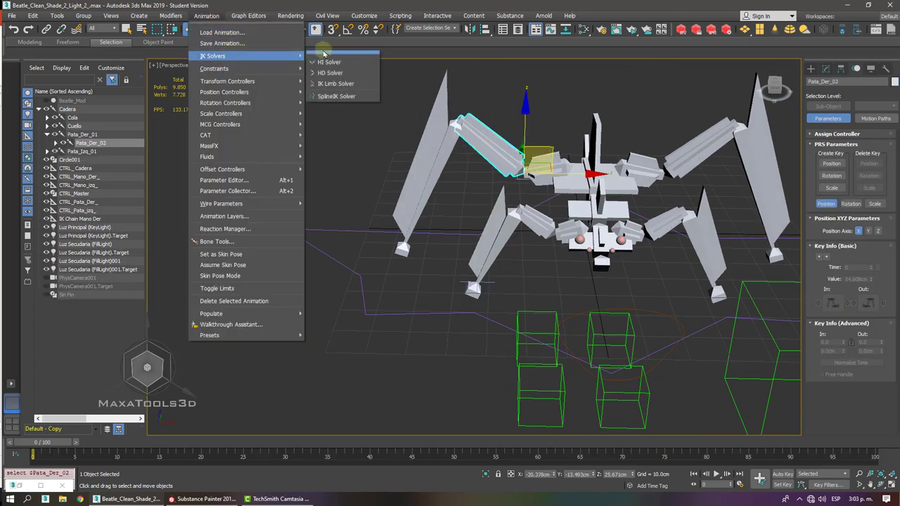
left_click(323, 52)
left_click_drag(330, 35, 339, 60)
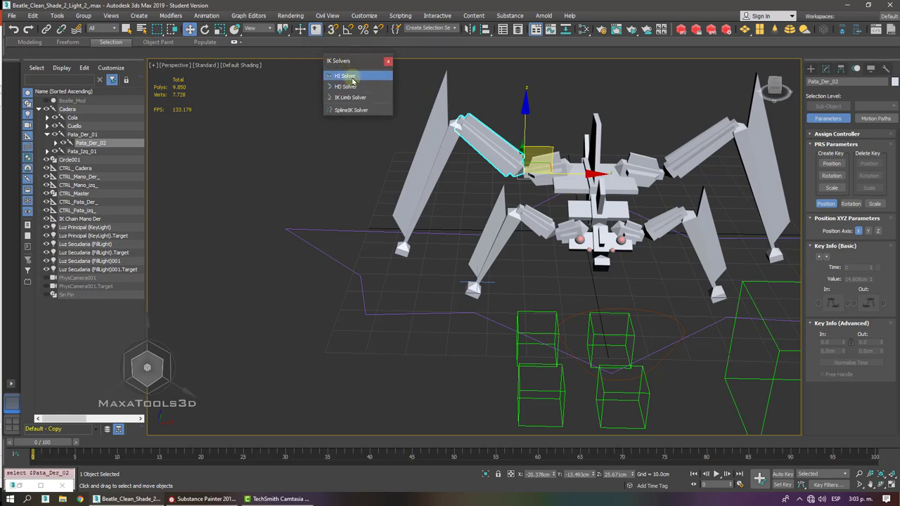
left_click(346, 76)
left_click(402, 250)
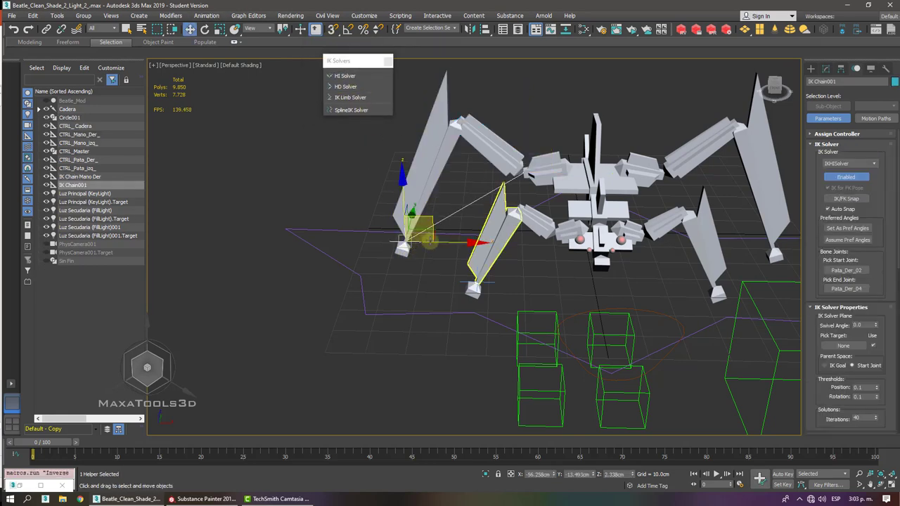
- Create an HI Solver IK chain from Pata_Izq_02 to the Pata_Izq_04 foot bone
middle_click_drag(422, 232, 461, 187, "alt")
left_click(573, 173)
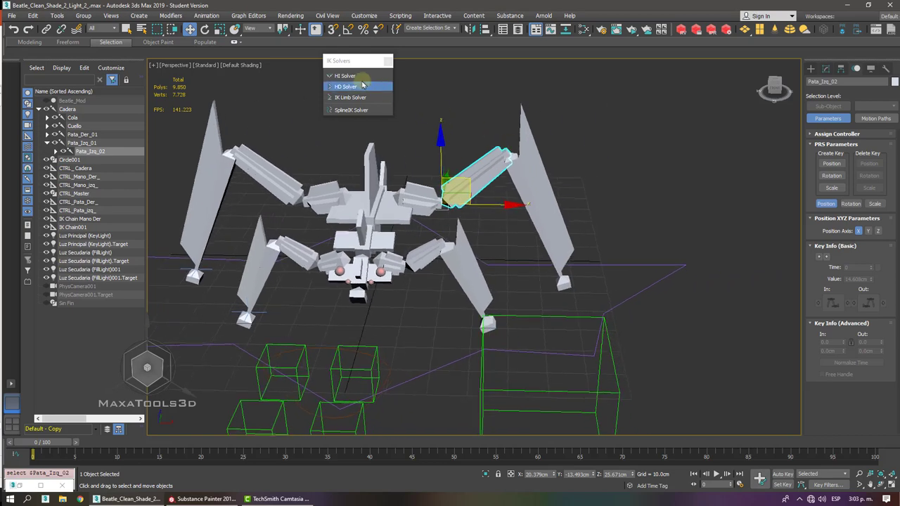
left_click(347, 76)
left_click(562, 284)
- Create an HI Solver IK chain from Manoa_Izq_02 to Manoa_Izq_04, and close the floating IK solver list
middle_click_drag(513, 284, 534, 304, "alt")
left_click(449, 290)
left_click(344, 76)
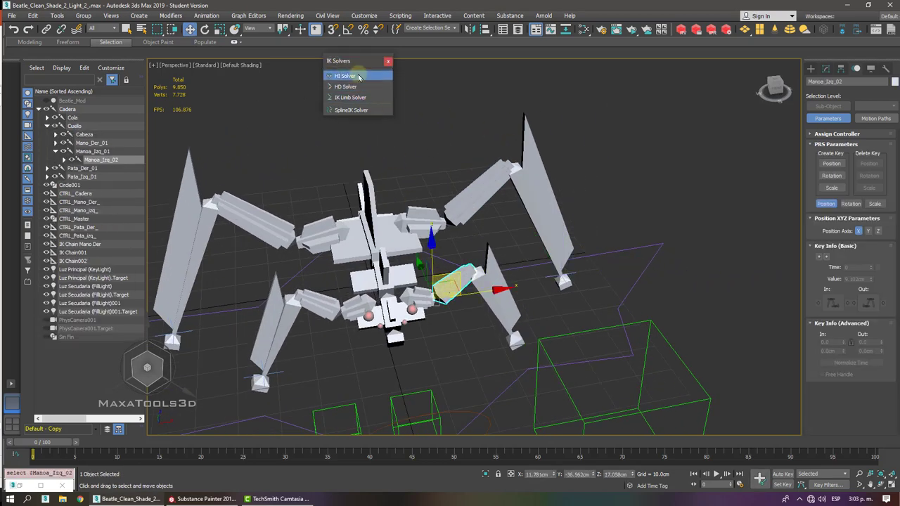
left_click(515, 341)
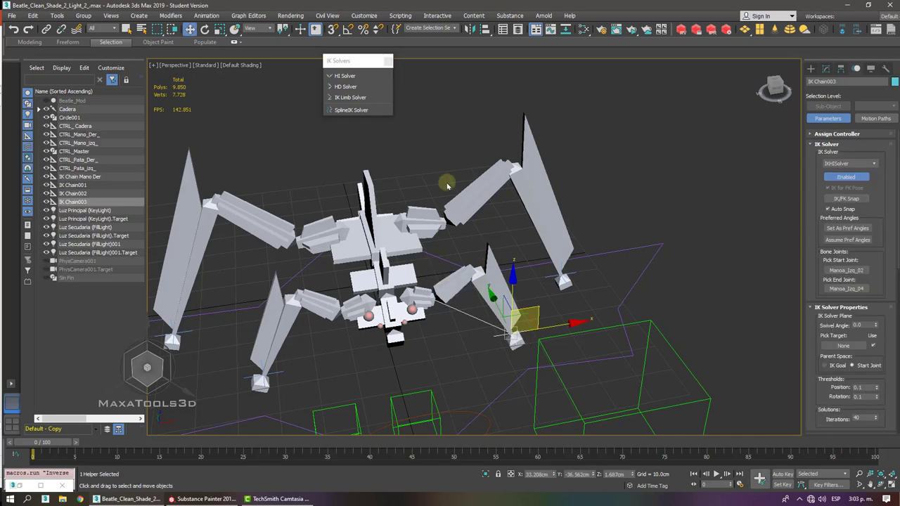
left_click(387, 61)
- Rename IK Chain001, IK Chain002 and IK Chain003 as IK Chain Para Der, IK Chain Pata Izq and IK Chain Mano Izq
middle_click_drag(388, 59, 367, 131, "alt")
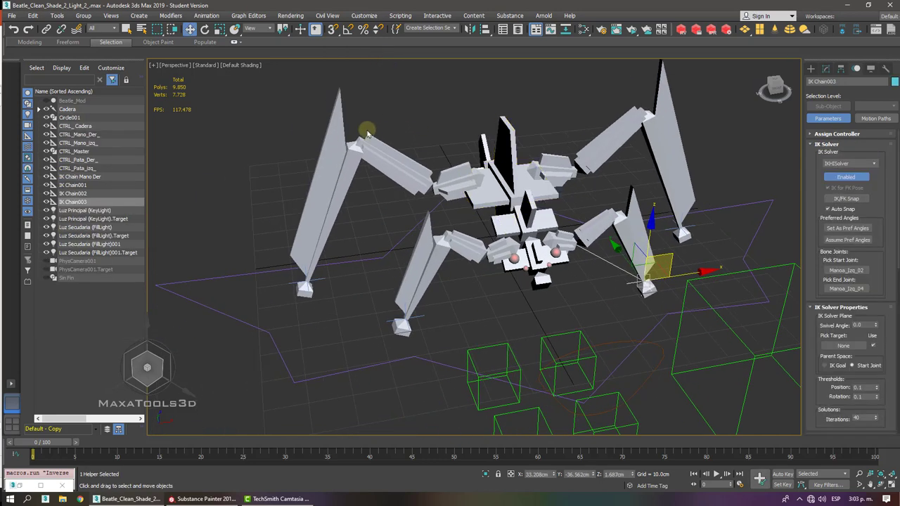
left_click(323, 283)
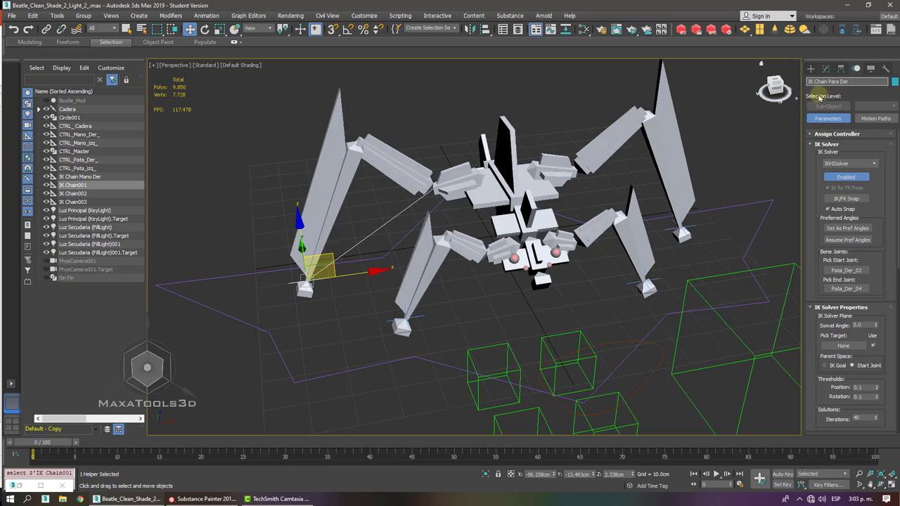
left_click(683, 229)
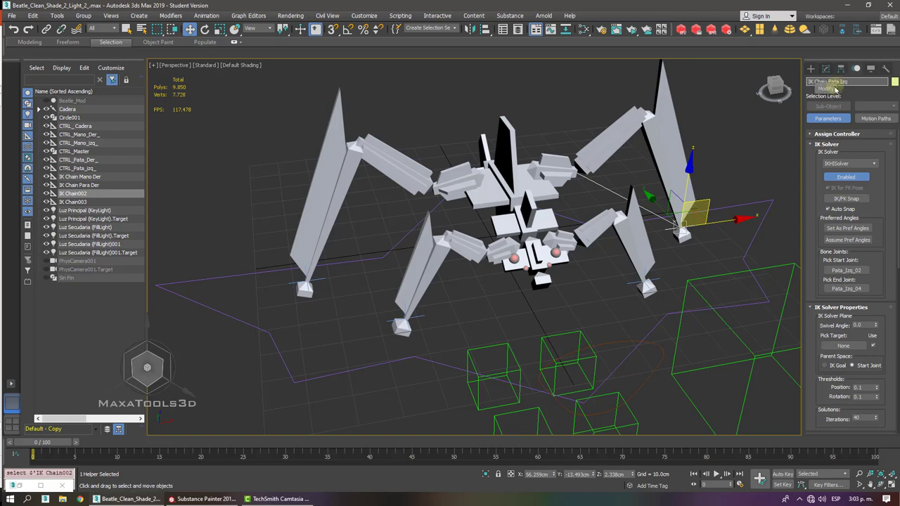
left_click(740, 127)
left_click(654, 280)
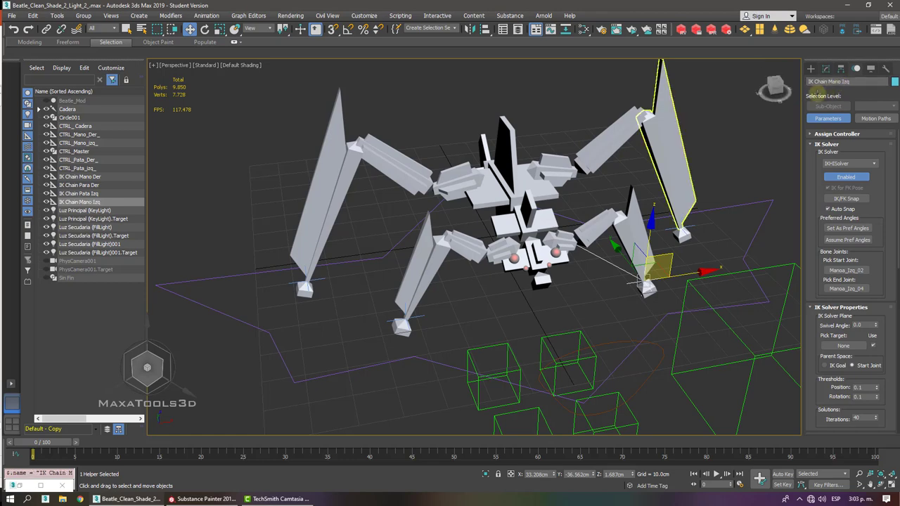
left_click(635, 173)
- Try moving the goals of IK Chain Mano Izq and IK Chain Pata Izq to test both legs, undoing the moves
middle_click_drag(635, 173, 508, 211, "alt")
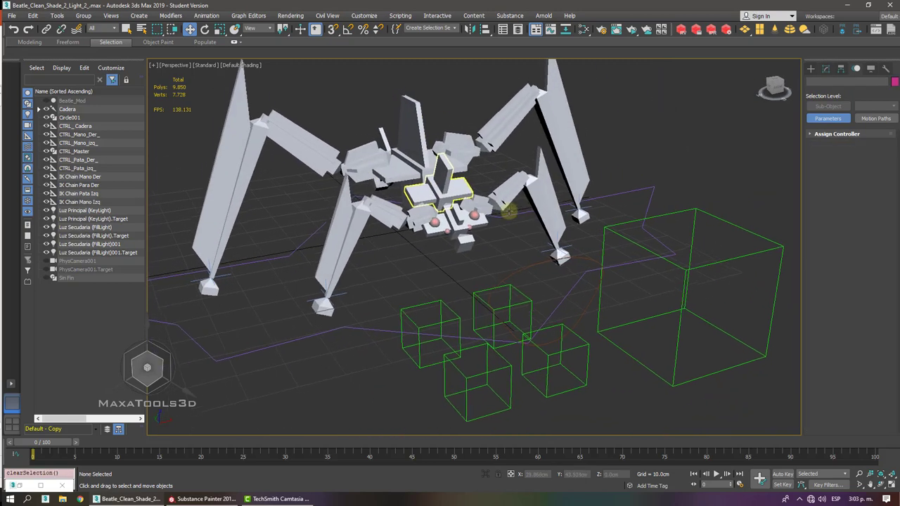
scroll(504, 211, "down", 3)
scroll(504, 211, "up", 3)
left_click(504, 213)
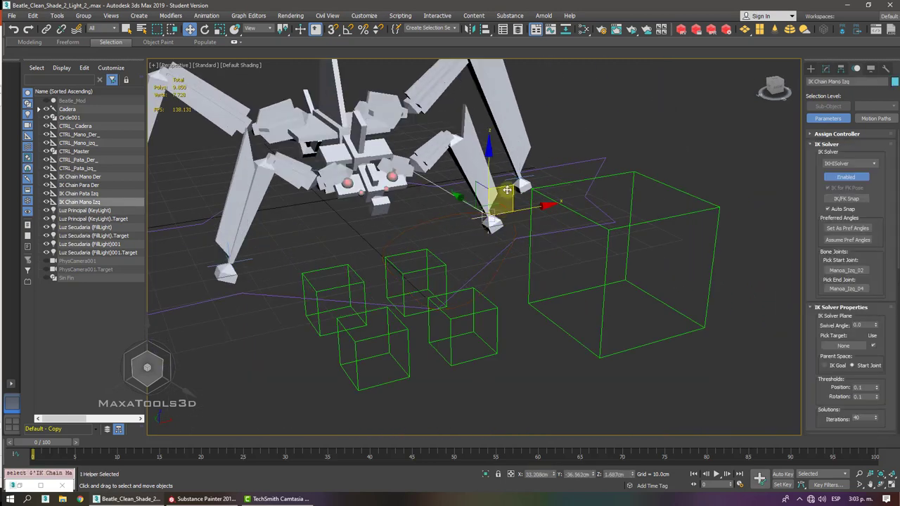
left_click_drag(504, 212, 546, 166)
key("ctrl+z")
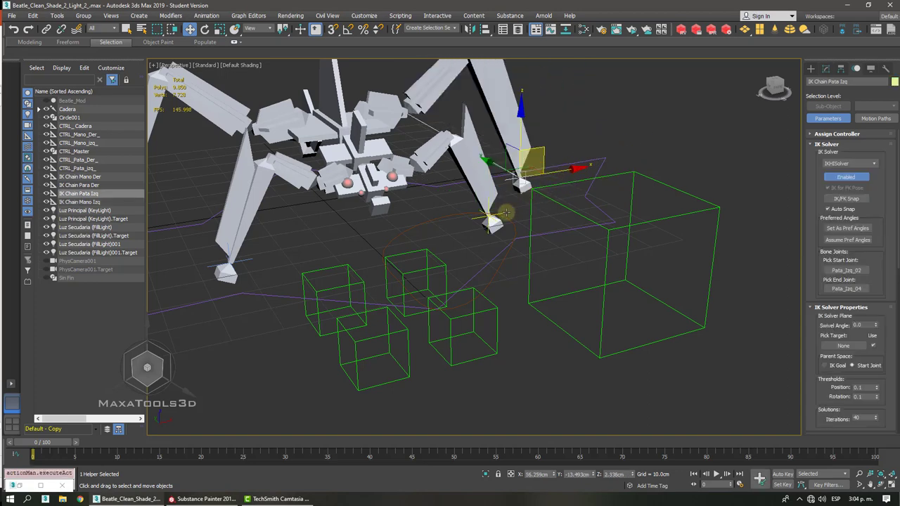
left_click_drag(506, 213, 525, 190)
key("ctrl+z")
- Select IK Chain Mano Der at the foot and review its IK solver properties and display options
middle_click_drag(492, 211, 524, 190)
scroll(524, 190, "down", 5)
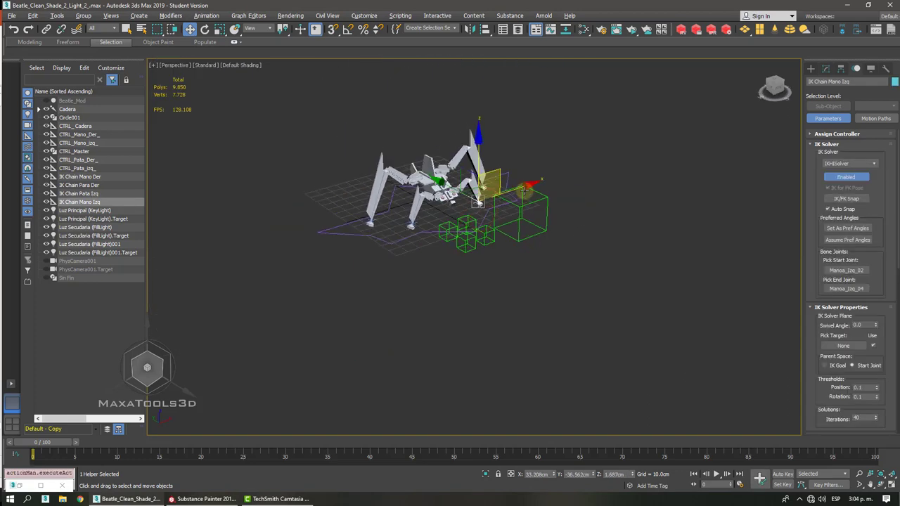
scroll(524, 195, "up", 3)
scroll(523, 190, "up", 8)
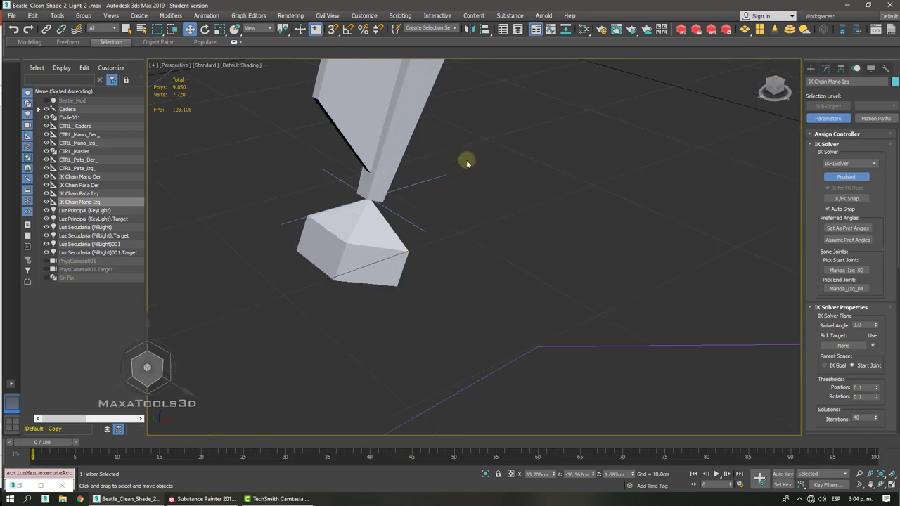
left_click(446, 176)
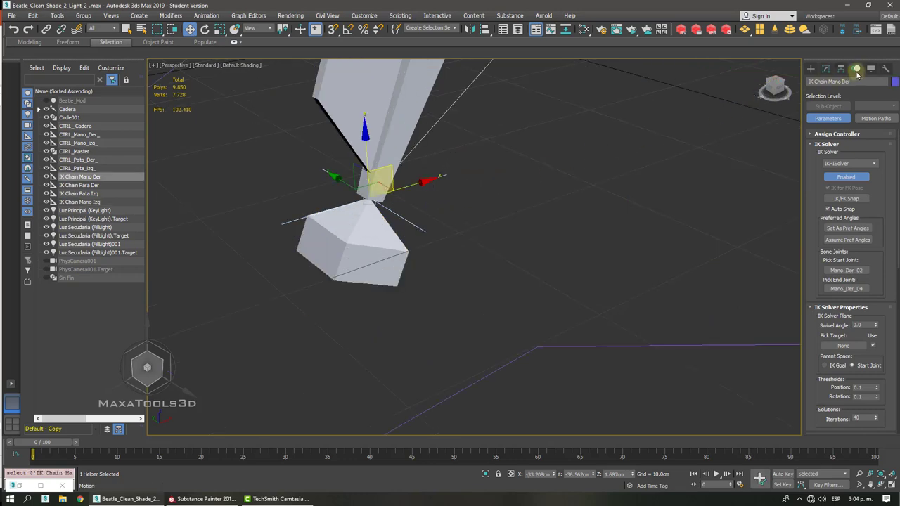
mouse_move(883, 193)
left_mouse_down()
mouse_move(881, 180)
mouse_move(885, 191)
left_mouse_up()
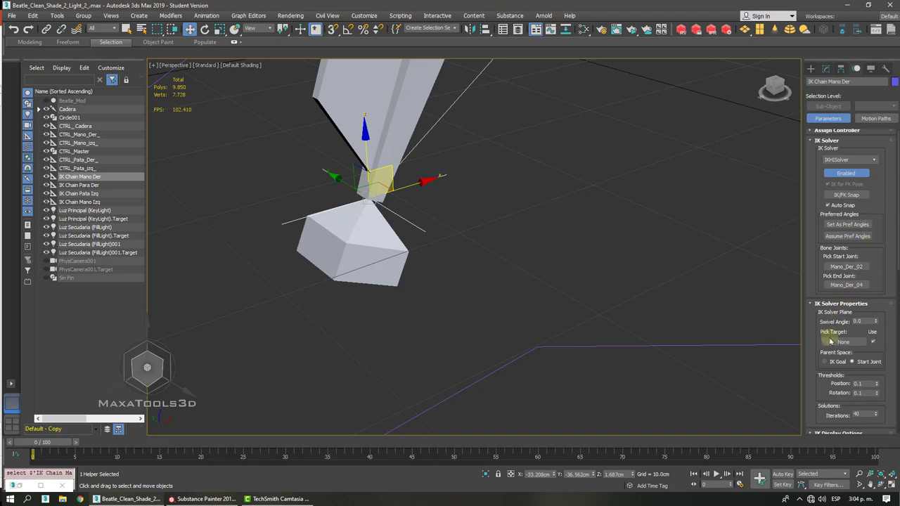
left_click_drag(814, 370, 808, 198)
left_click_drag(875, 317, 845, 402)
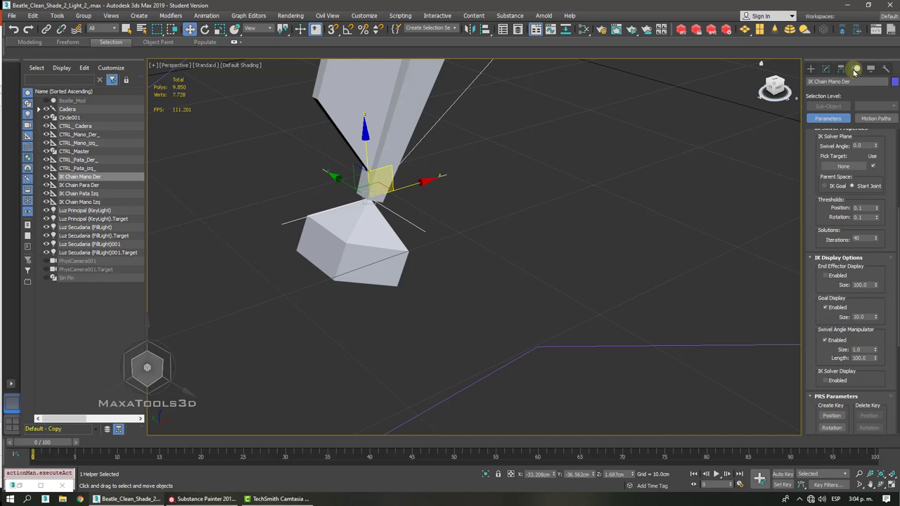
- Align the CTRL_Pata_Der_ box to IK Chain Para Der on X, Y and Z position, center to center
scroll(625, 155, "down", 5)
left_click_drag(622, 154, 579, 180)
left_click(655, 149)
middle_click_drag(654, 149, 655, 152, "alt")
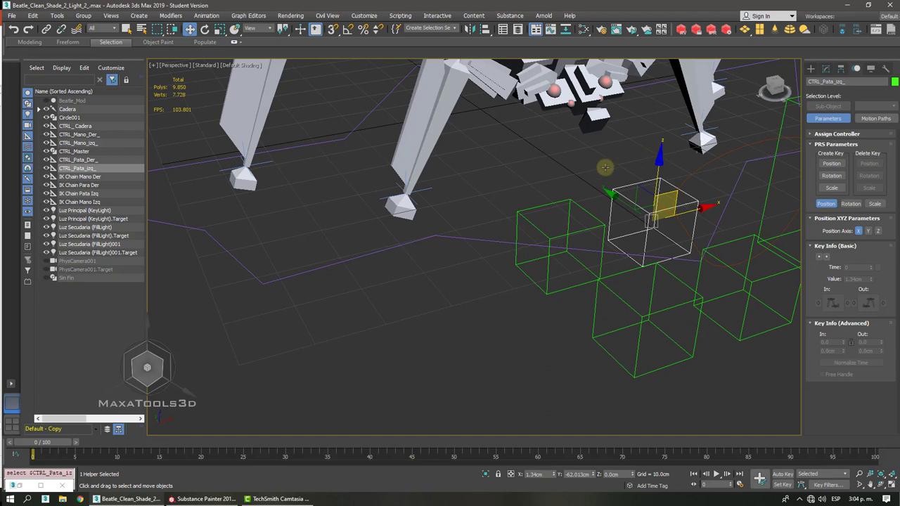
left_click(540, 211)
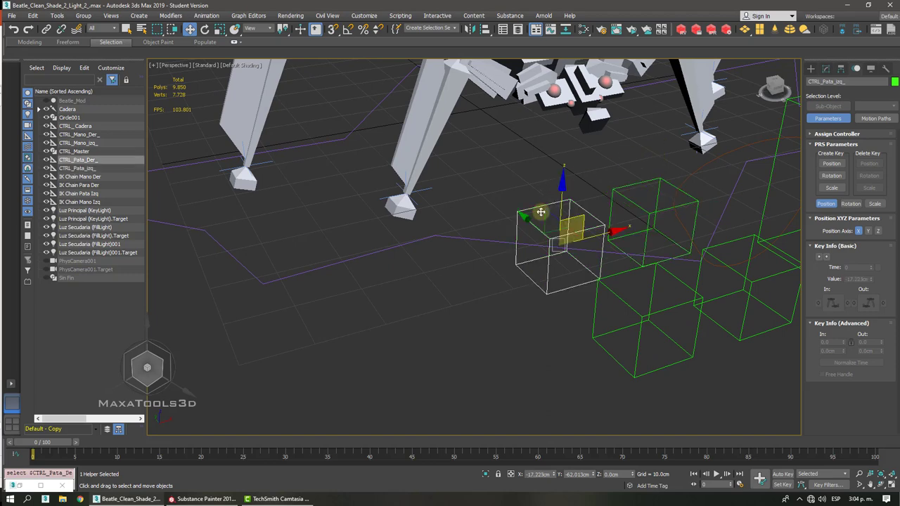
left_click(483, 29)
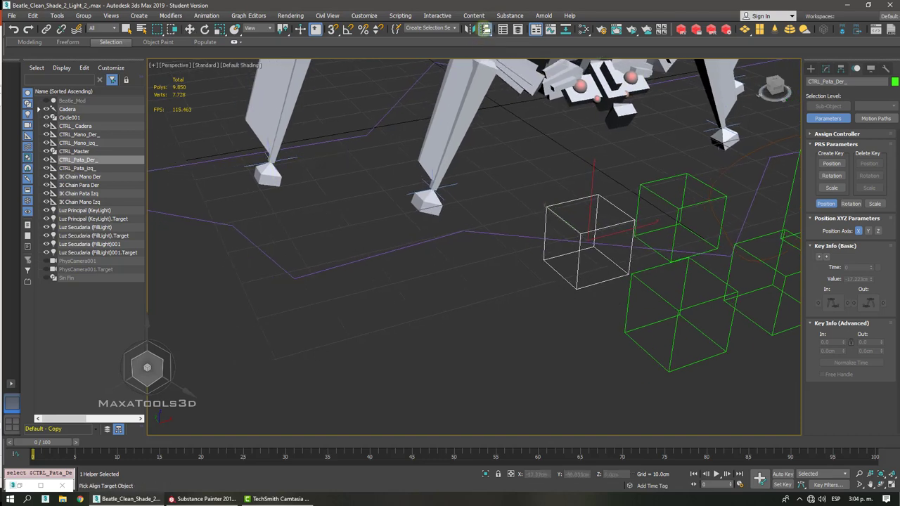
left_click(292, 157)
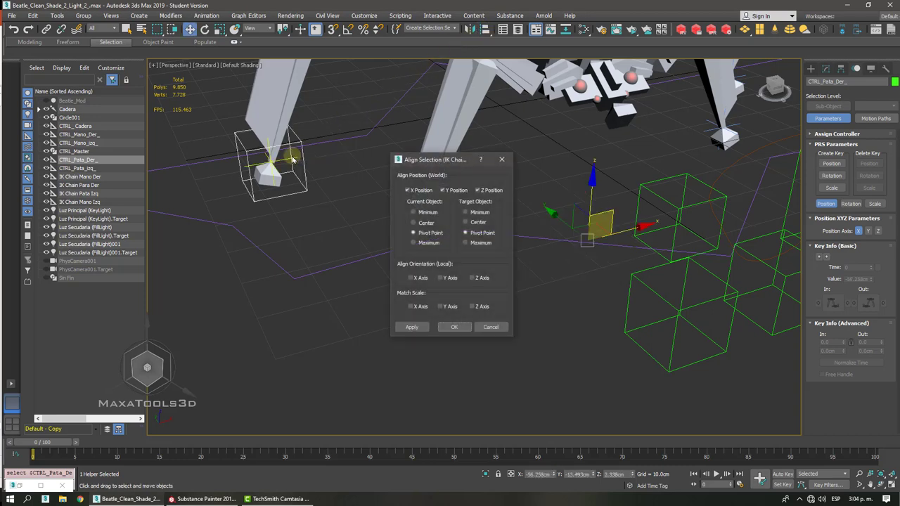
left_click(417, 189)
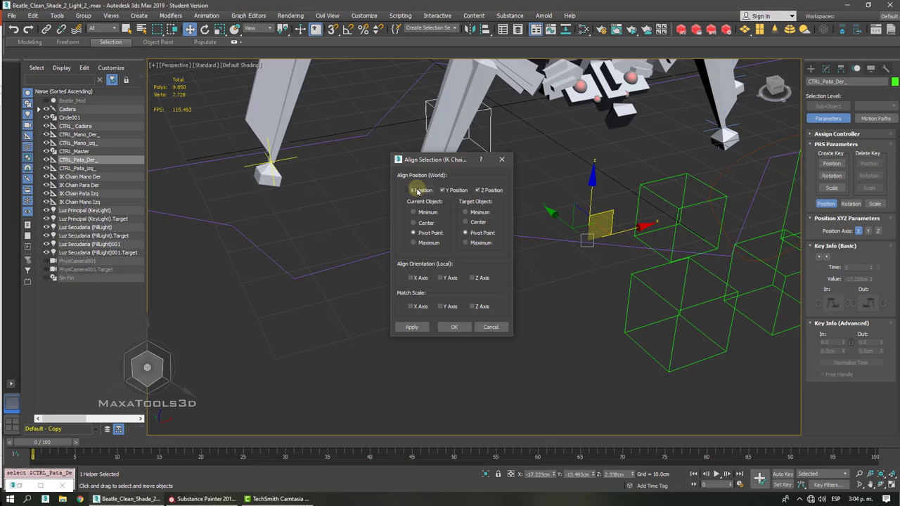
left_click(417, 190)
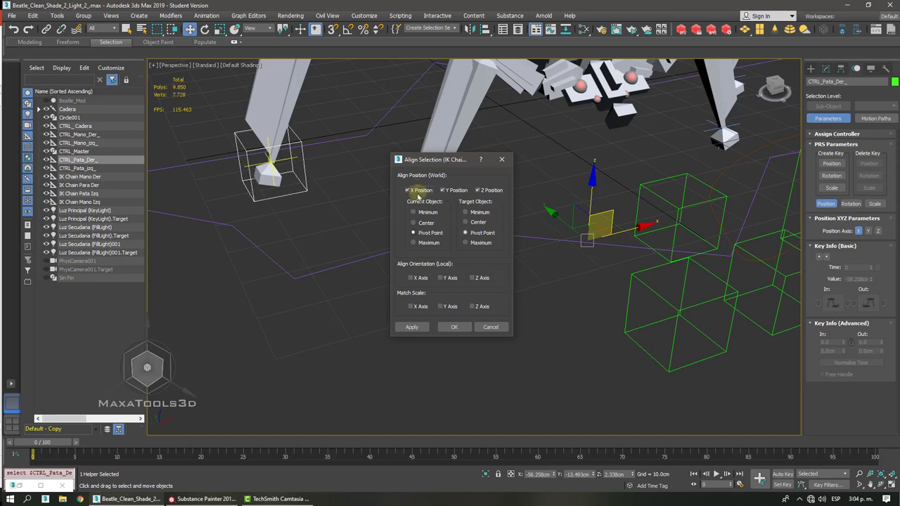
left_click(423, 223)
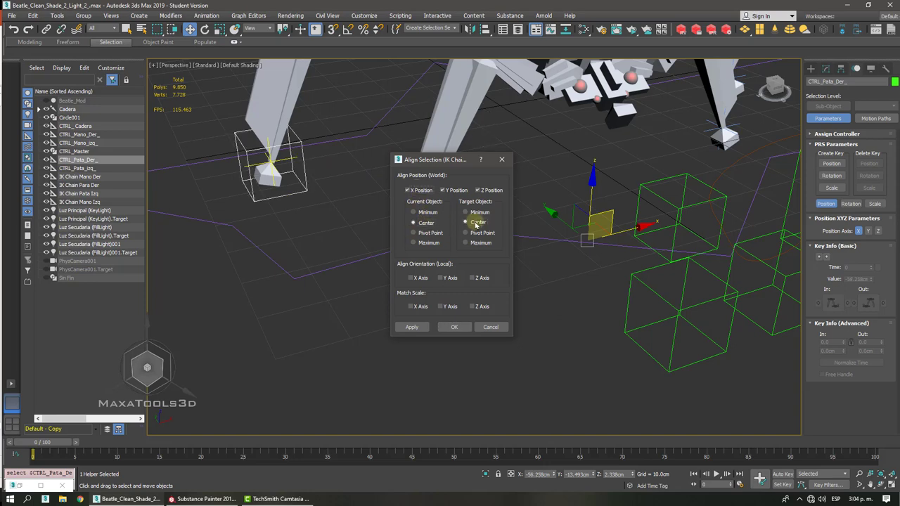
left_click(476, 224)
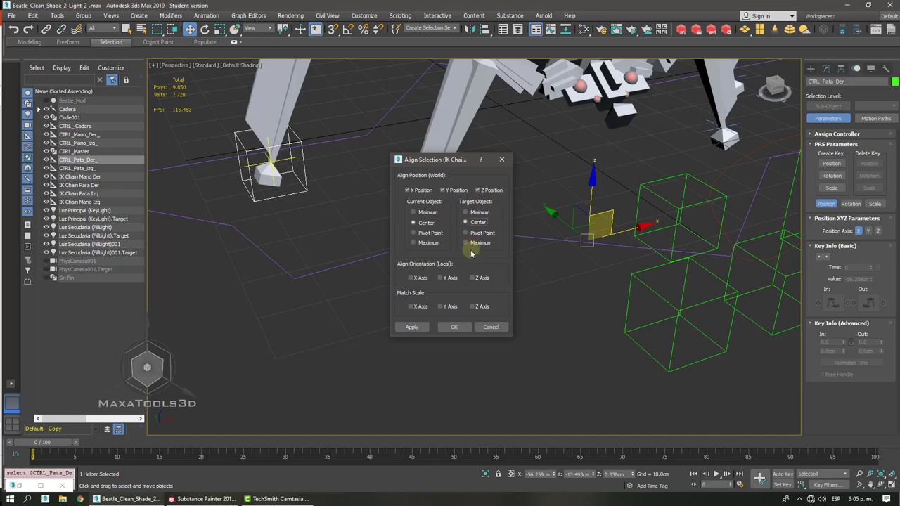
left_click(456, 327)
- Align the CTRL_Pata_izq_ box center to center with the IK chain at the left rear foot
scroll(460, 328, "down", 5)
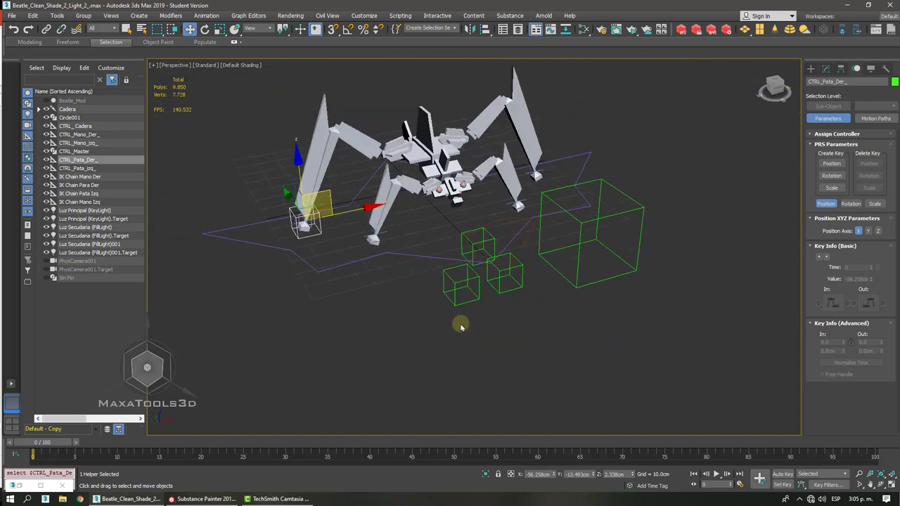
left_click(490, 243)
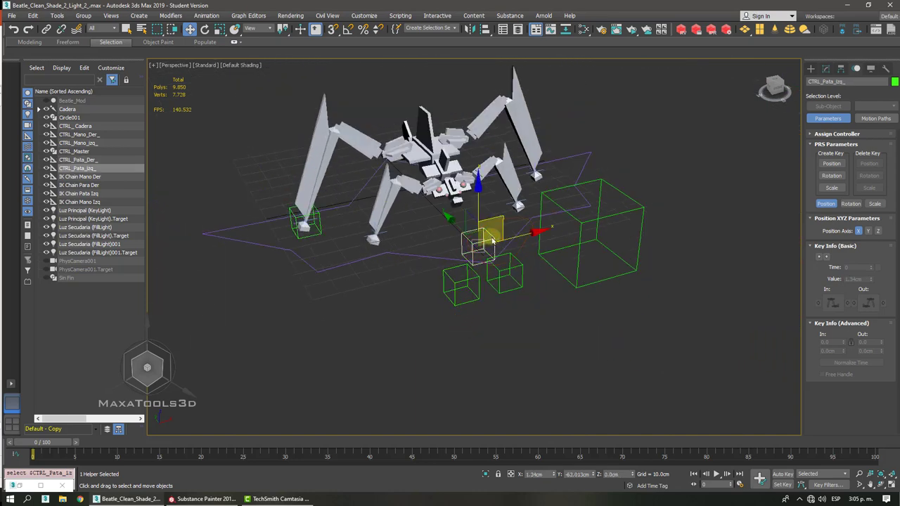
left_click(483, 30)
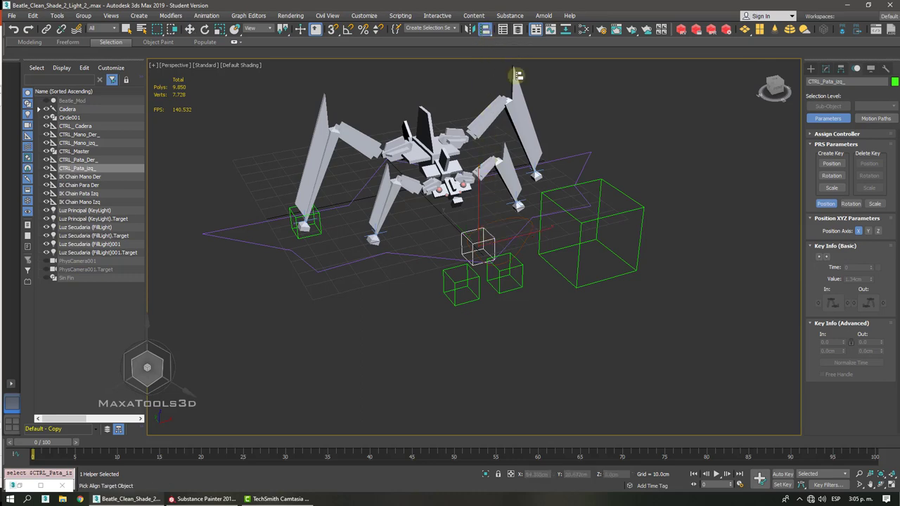
middle_click_drag(619, 166, 581, 167, "alt")
left_click(572, 171)
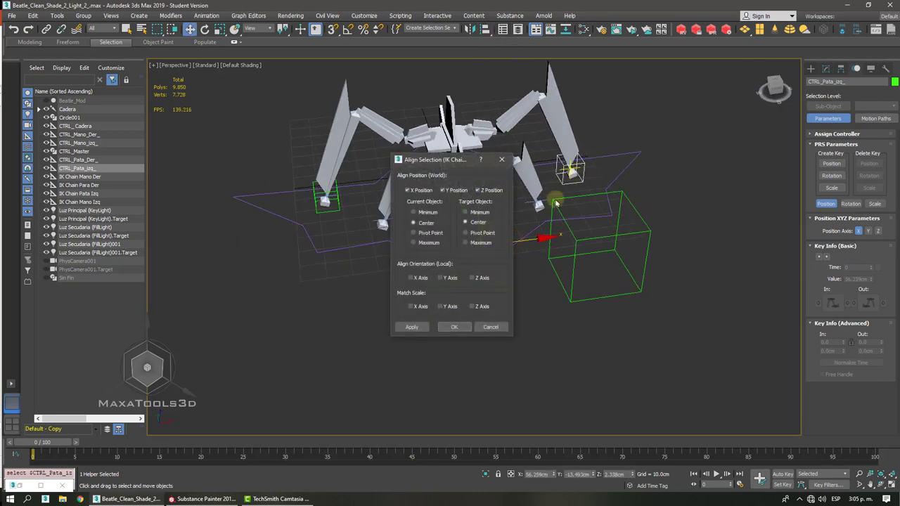
left_click(458, 326)
- Align the CTRL_Mano_Der_ box to IK Chain Mano Der, center to center on all three axes
left_click(442, 314)
left_click(430, 284)
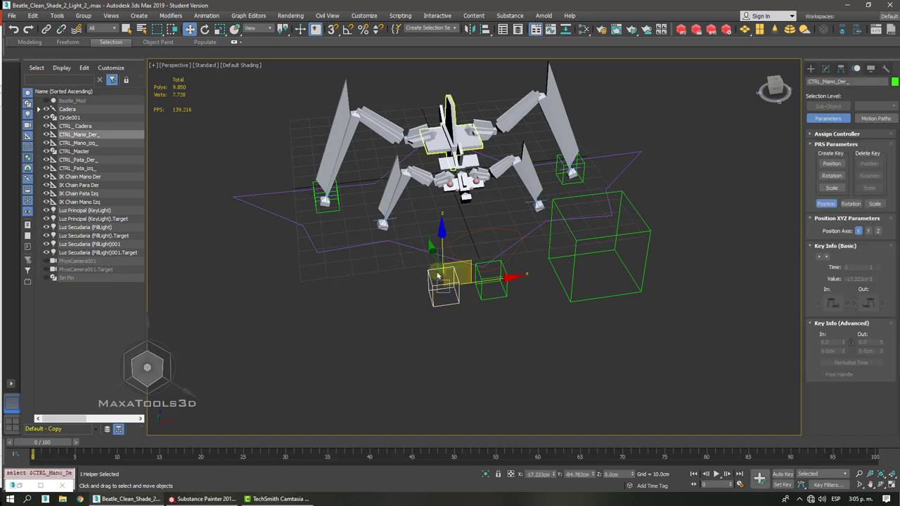
left_click(485, 30)
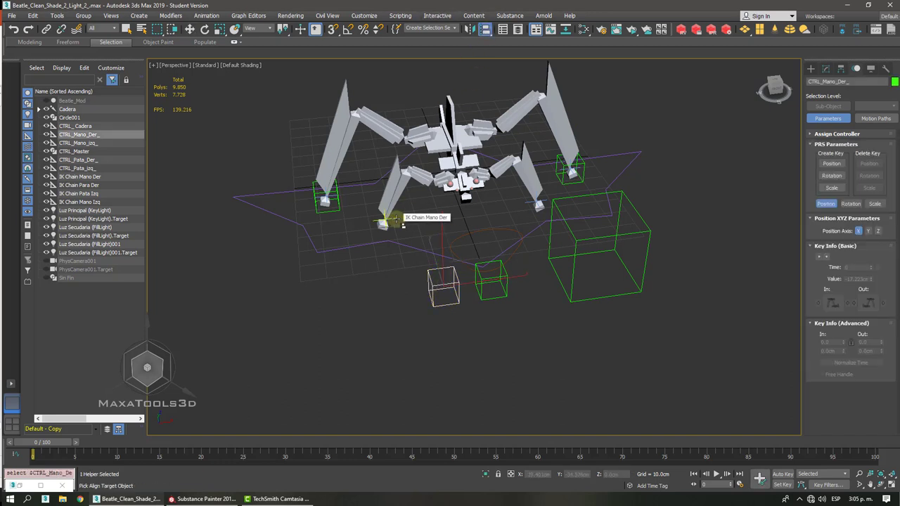
left_click(397, 221)
left_click(458, 326)
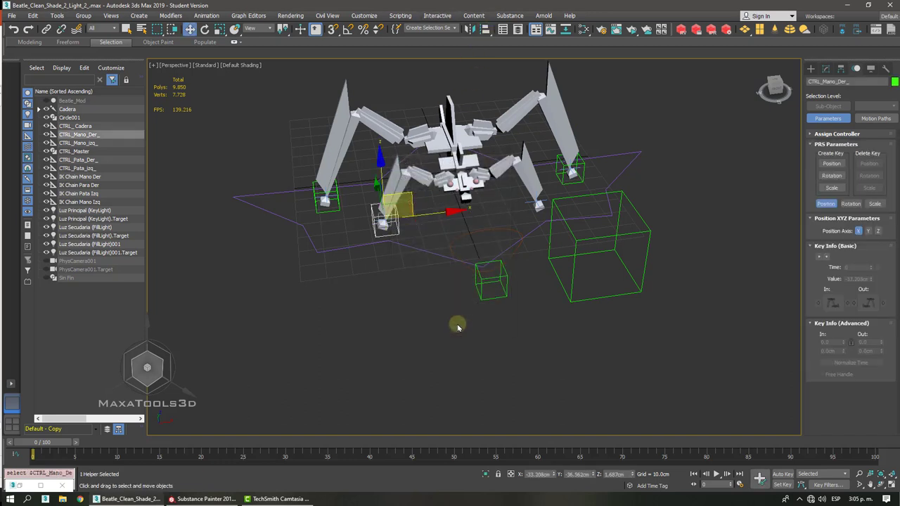
- Align the CTRL_Mano_izq_ box center to center with the IK chain at the left front foot
left_click(502, 293)
left_click(485, 30)
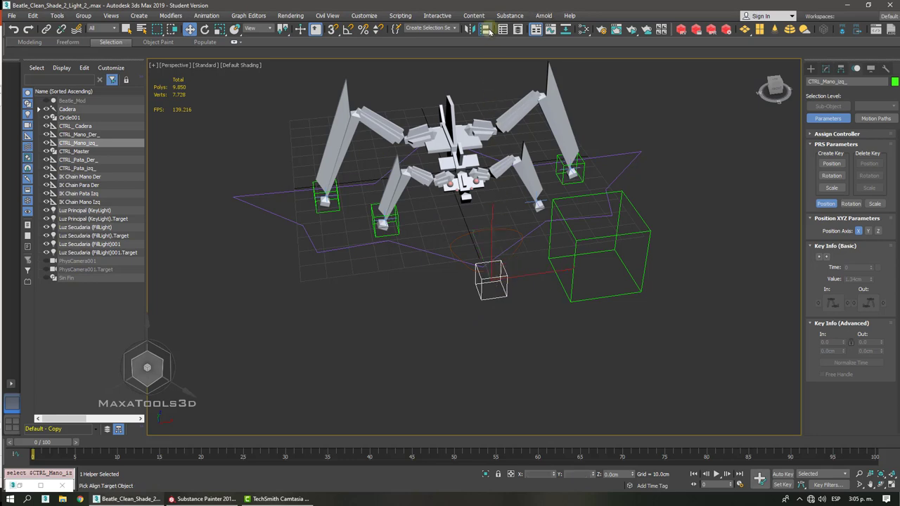
scroll(507, 164, "up", 4)
left_click(496, 199)
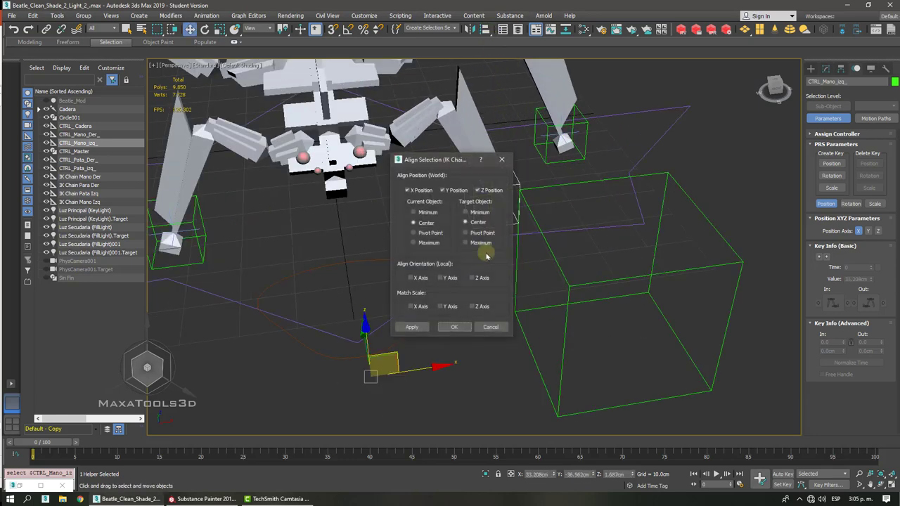
left_click(454, 327)
- Align the large CTRL_ Cadera box to the Cadera hip object in X, Y and Z, center to center
scroll(455, 329, "down", 5)
middle_click_drag(456, 328, 532, 287, "alt")
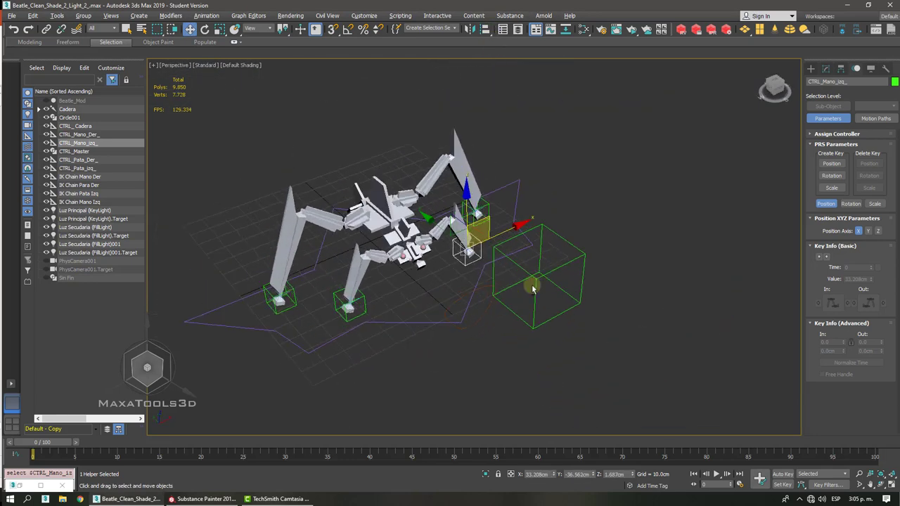
left_click(579, 260)
middle_click_drag(579, 261, 585, 256, "alt")
left_click(487, 32)
middle_click_drag(428, 203, 419, 192, "alt")
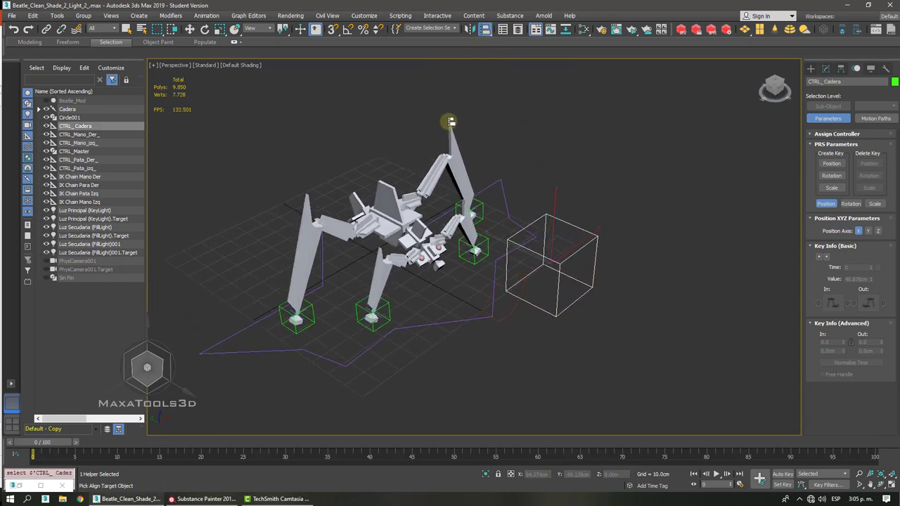
left_click(411, 219)
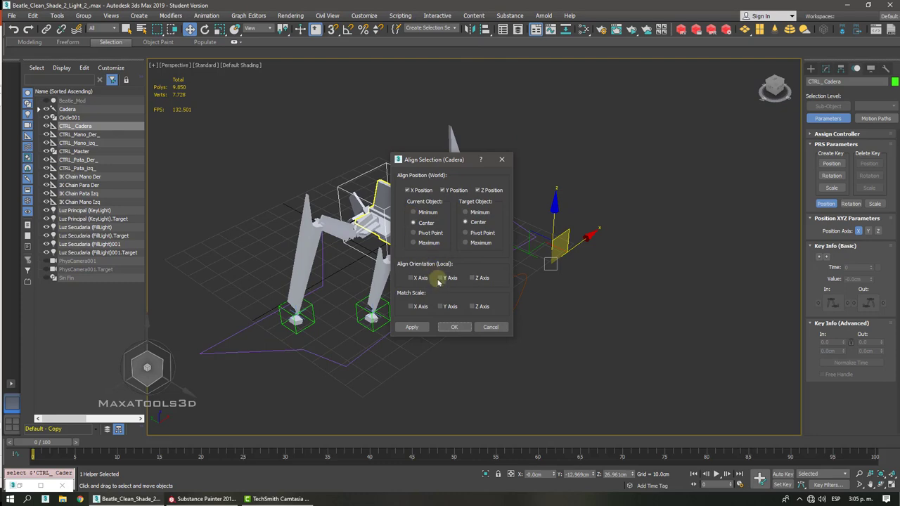
left_click(459, 328)
- Try moving the CTRL_Mano_Der_ and CTRL_Pata_Der_ boxes, undoing each move
middle_click_drag(459, 328, 426, 241, "alt")
left_click(469, 321)
scroll(460, 238, "up", 4)
left_click(419, 239)
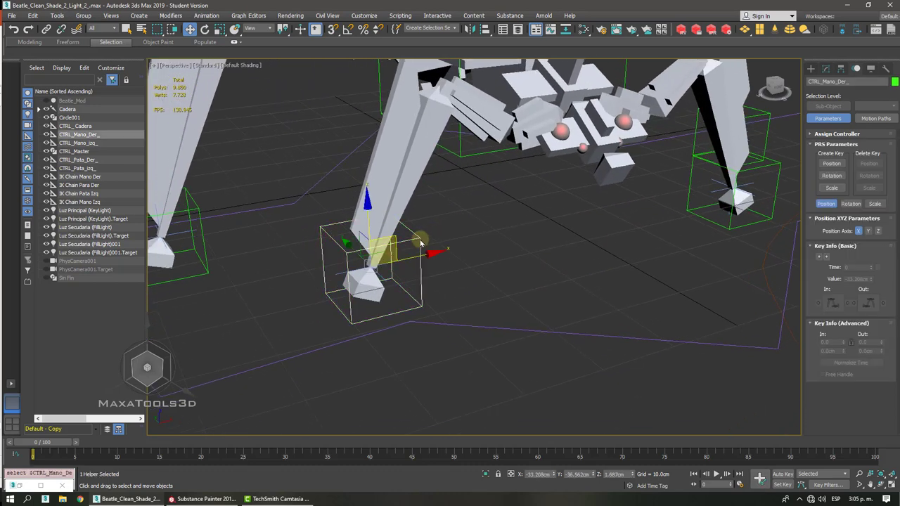
left_click_drag(393, 239, 426, 219)
key("ctrl+z")
left_click(202, 236)
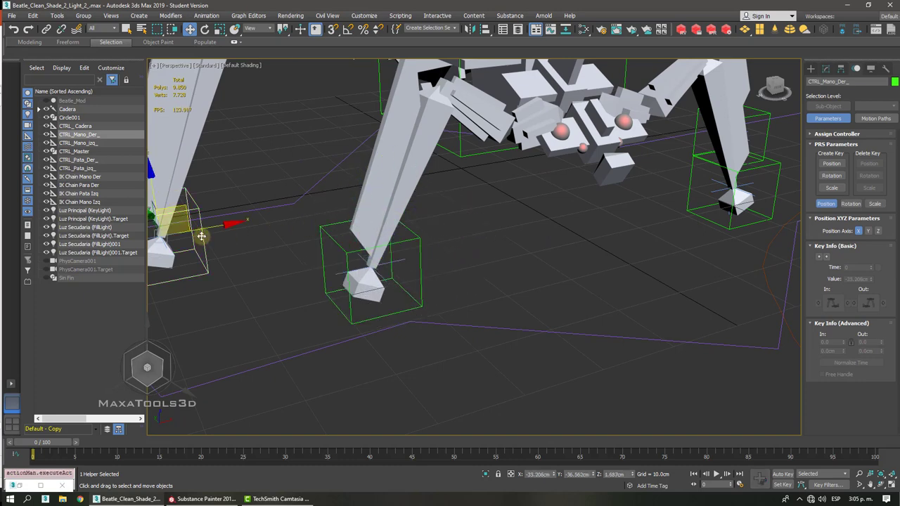
left_click_drag(202, 236, 227, 220)
key("ctrl+z")
- Try moving the CTRL_Master outline around the beetle's feet, and undo the move
middle_click_drag(516, 278, 493, 264)
left_click_drag(564, 275, 541, 360)
middle_click_drag(540, 362, 533, 353)
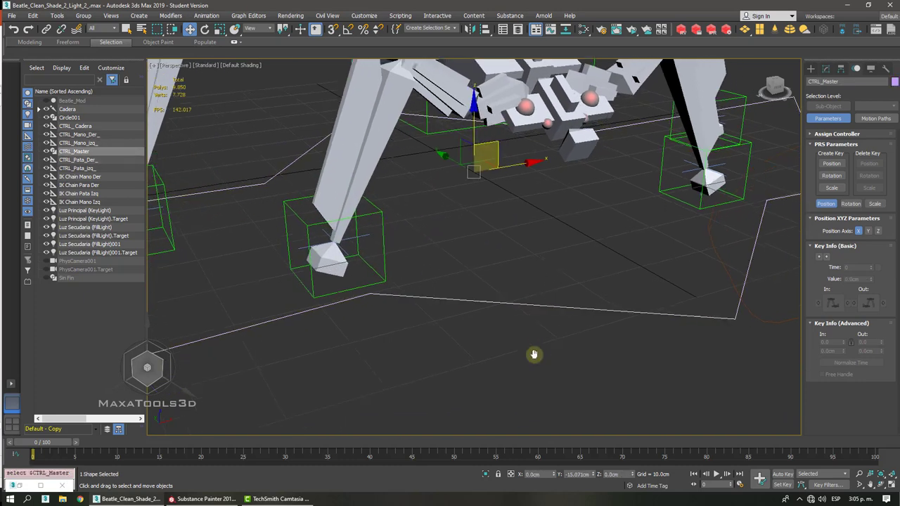
scroll(532, 353, "down", 4)
scroll(525, 270, "up", 2)
left_click_drag(513, 222, 494, 171)
key("ctrl+z")
- Try moving the circle on the ground in front of the beetle, and undo the move
middle_click_drag(625, 197, 502, 182)
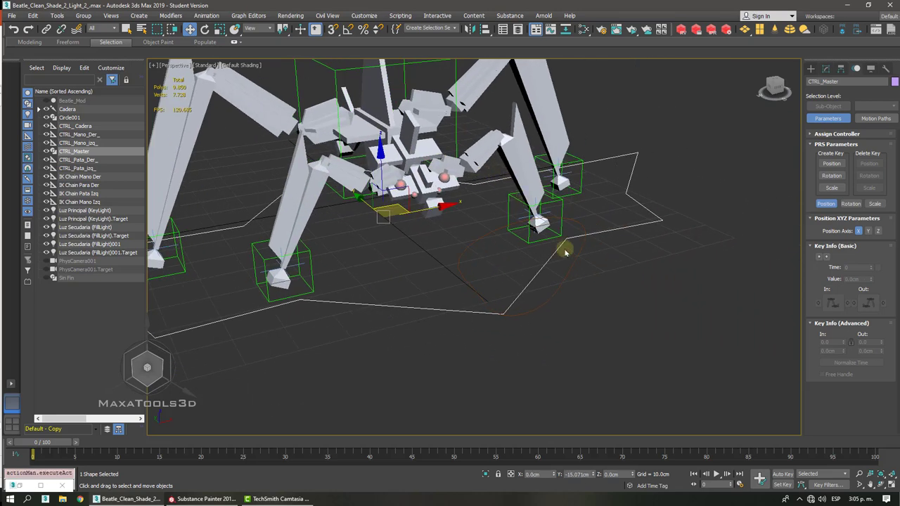
left_click(573, 262)
left_click_drag(552, 242, 538, 169)
key("ctrl+z")
- Try moving the CTRL_ Cadera box around the hip, and undo the move
middle_click_drag(482, 147, 507, 202)
left_click_drag(453, 83, 427, 110)
left_click(427, 116)
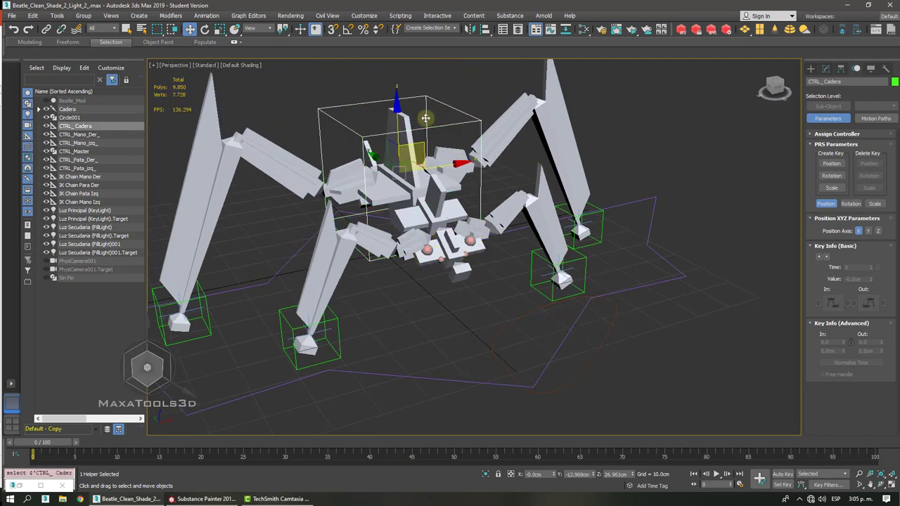
left_click_drag(421, 143, 404, 111)
key("ctrl+z")
- Link IK Chain Mano Der to the CTRL_Mano_Der_ box as its parent
middle_click_drag(398, 138, 406, 120)
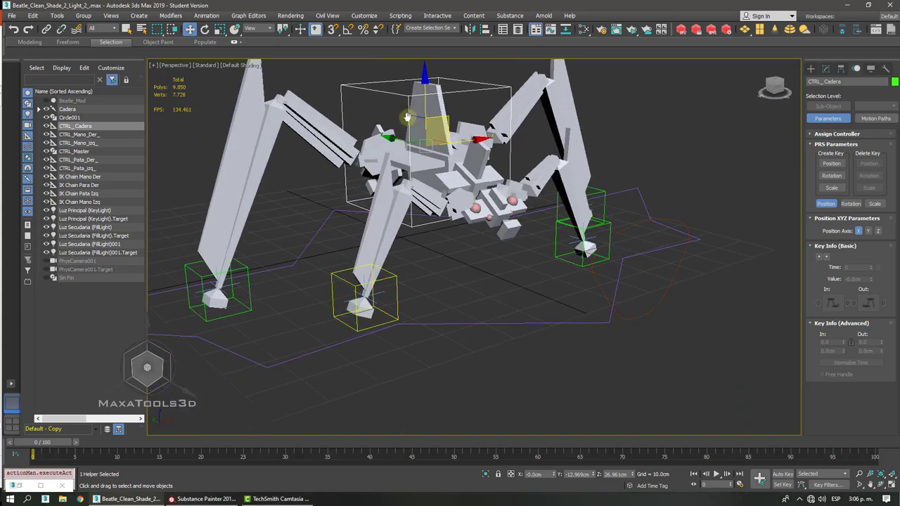
scroll(388, 299, "up", 5)
left_click(376, 271)
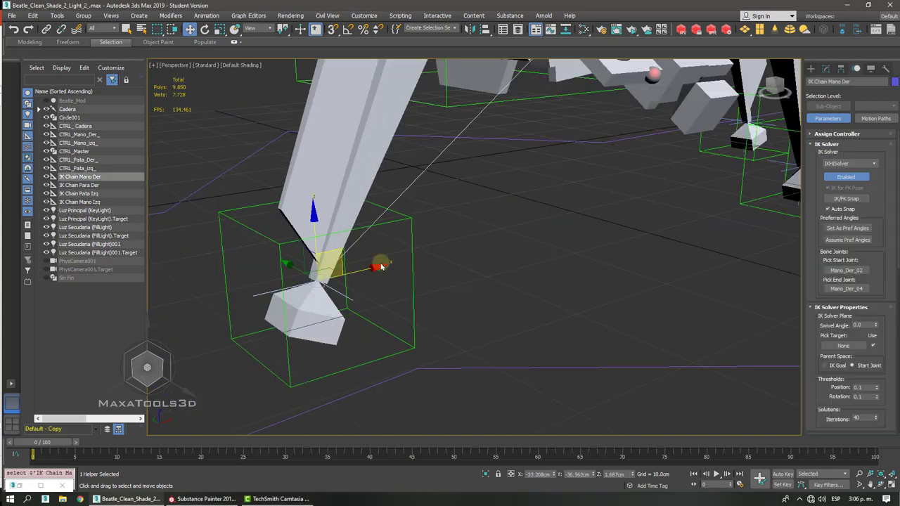
left_click(379, 288)
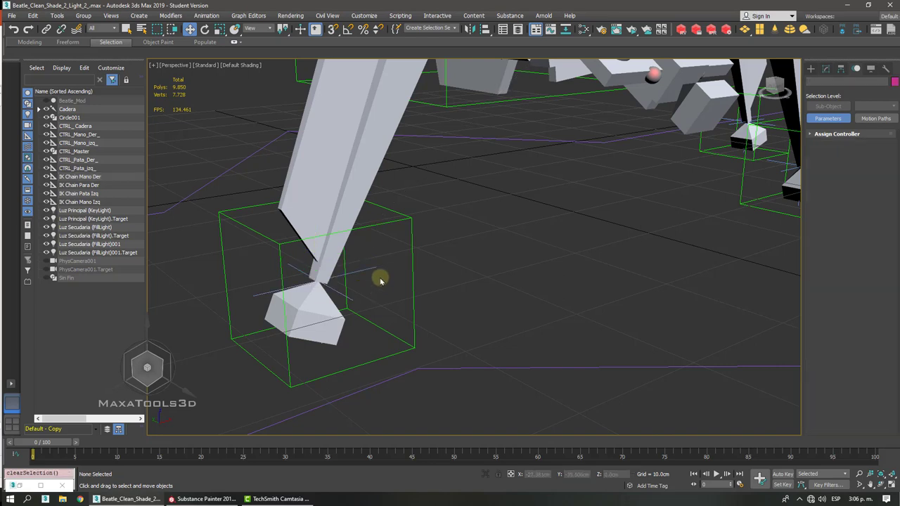
left_click(368, 281)
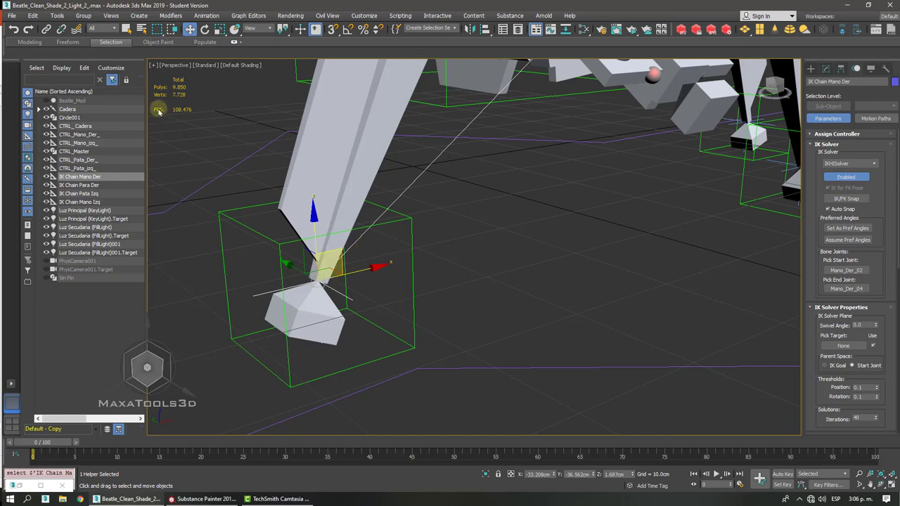
left_click(46, 29)
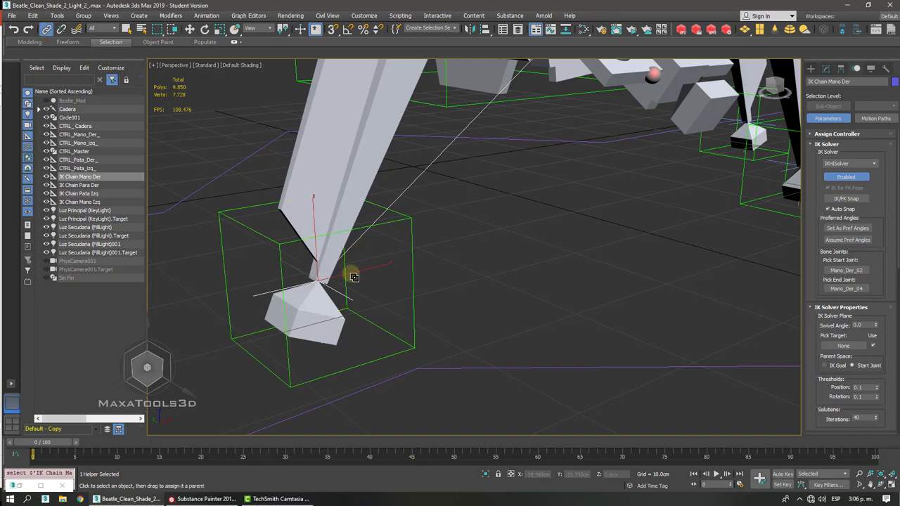
left_click_drag(354, 277, 402, 232)
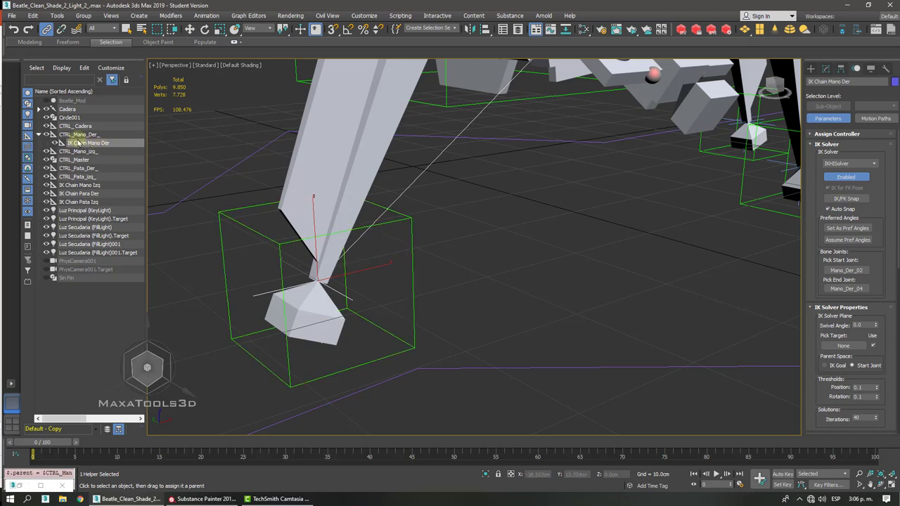
- Link IK Chain Para Der at the right rear foot to the CTRL_Pata_Der_ box as its parent
scroll(78, 142, "down", 5)
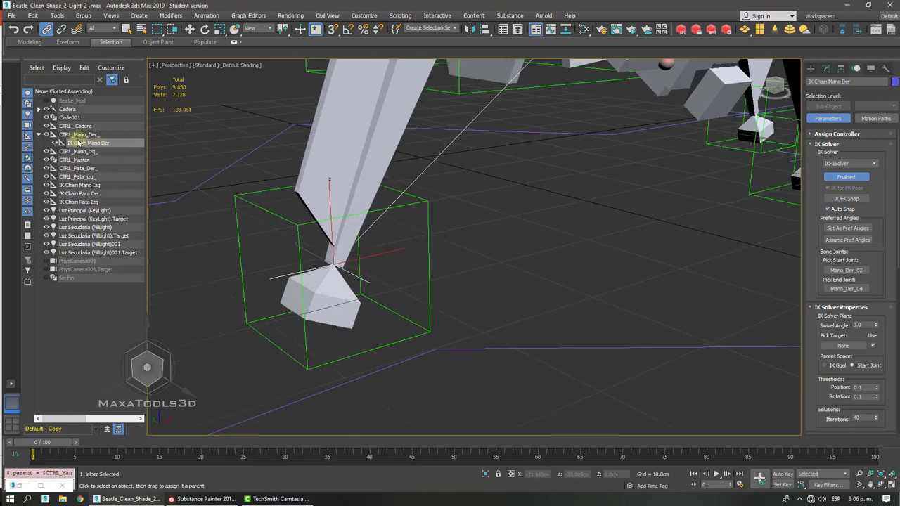
scroll(295, 215, "up", 5)
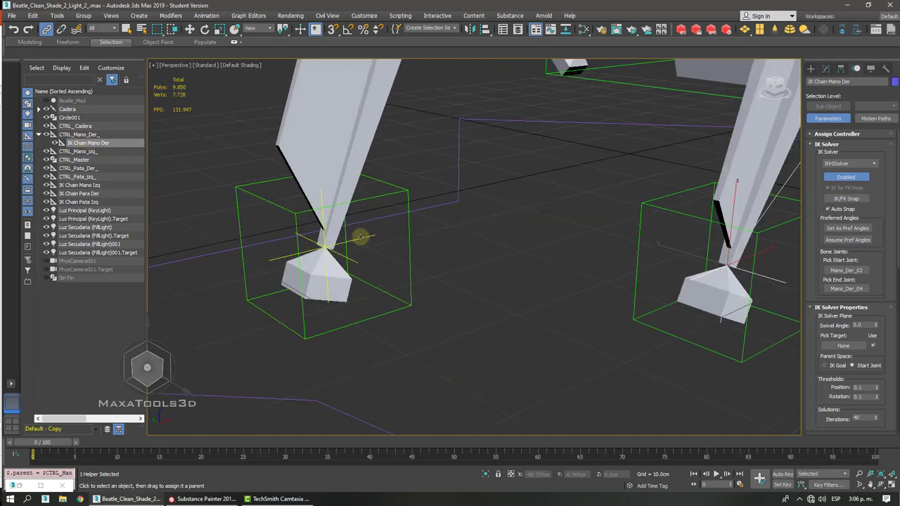
left_click(362, 241)
left_click_drag(369, 241, 408, 214)
- Link IK Chain Pata Izq at the left rear foot to the CTRL_Pata_izq_ box as its parent
scroll(407, 214, "down", 5)
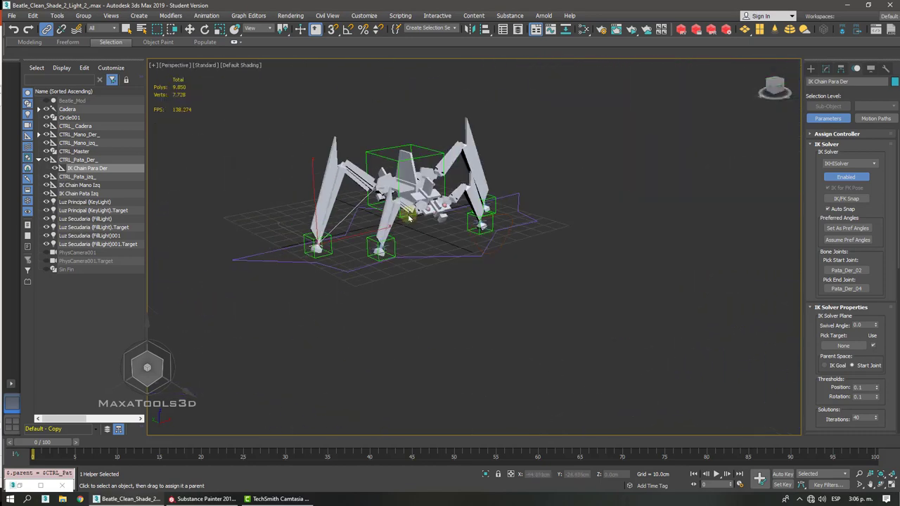
scroll(408, 214, "up", 3)
scroll(451, 216, "up", 5)
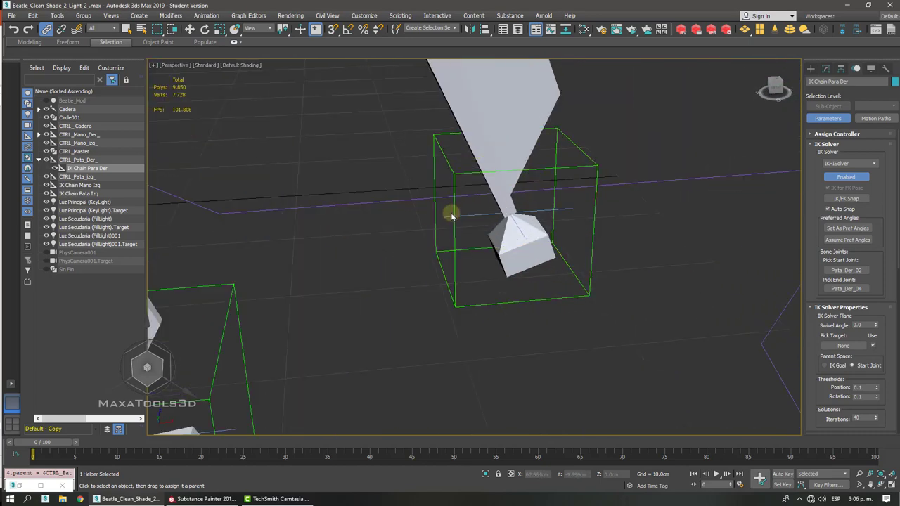
left_click(566, 210)
left_click_drag(563, 212, 597, 166)
middle_click_drag(573, 241, 590, 161)
scroll(572, 169, "down", 4)
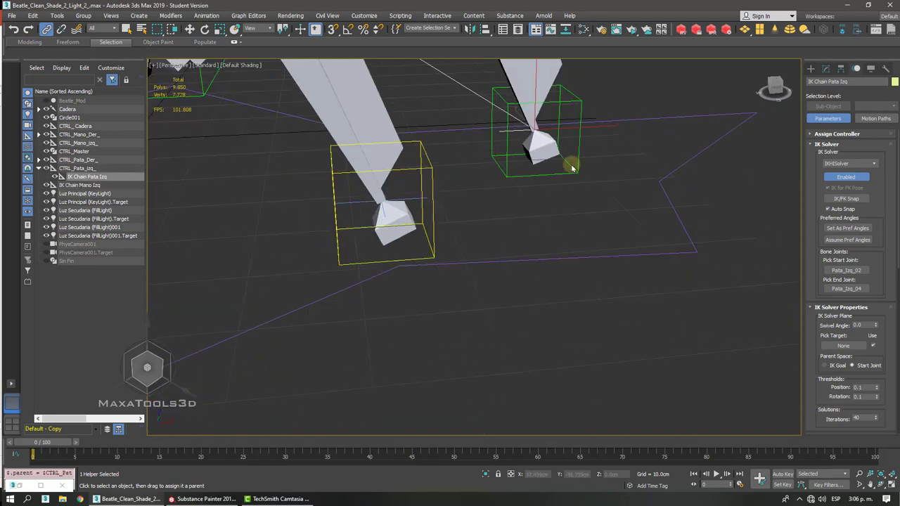
- Link IK Chain Mano Izq at the left front foot to the CTRL_Mano_izq_ box as its parent
scroll(508, 169, "up", 4)
left_click(401, 179)
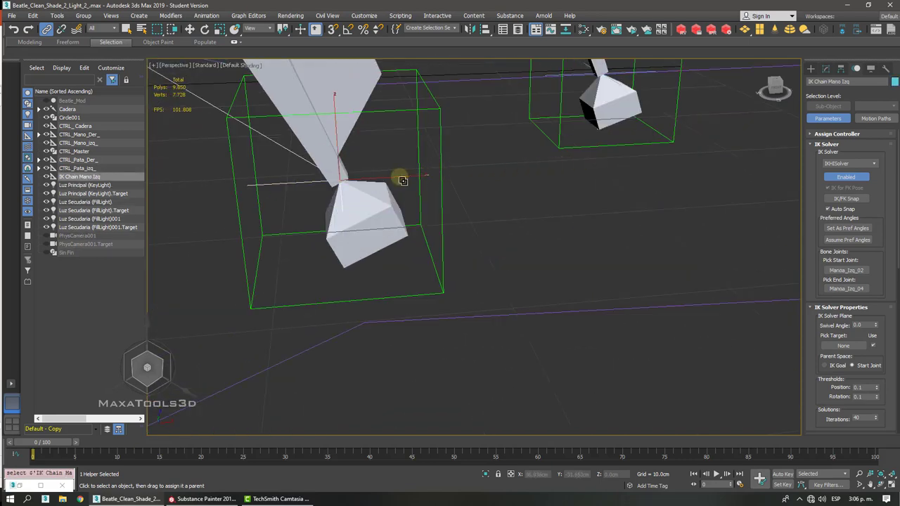
left_click_drag(402, 181, 420, 128)
scroll(422, 140, "down", 4)
- Link the Cadera hip bone to the CTRL_ Cadera box as its parent
right_click(417, 194)
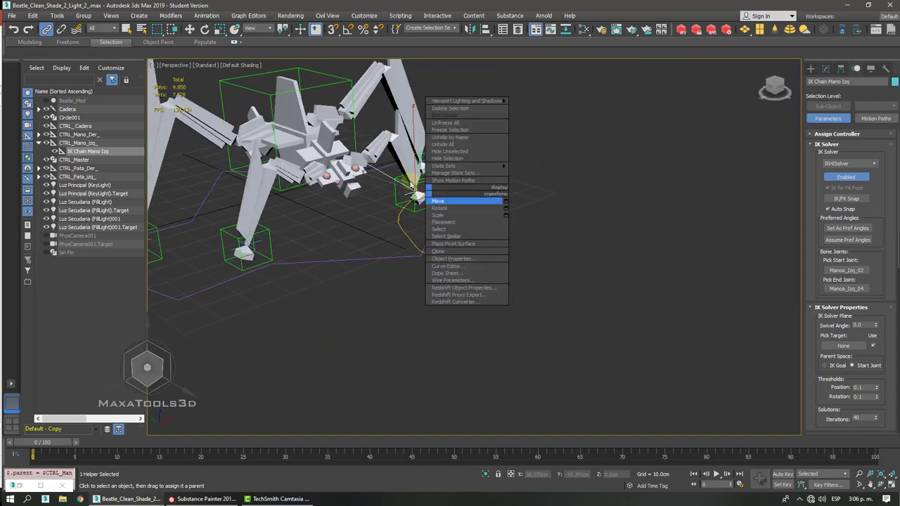
left_click(301, 111)
left_click(296, 113)
middle_click_drag(284, 99, 304, 122)
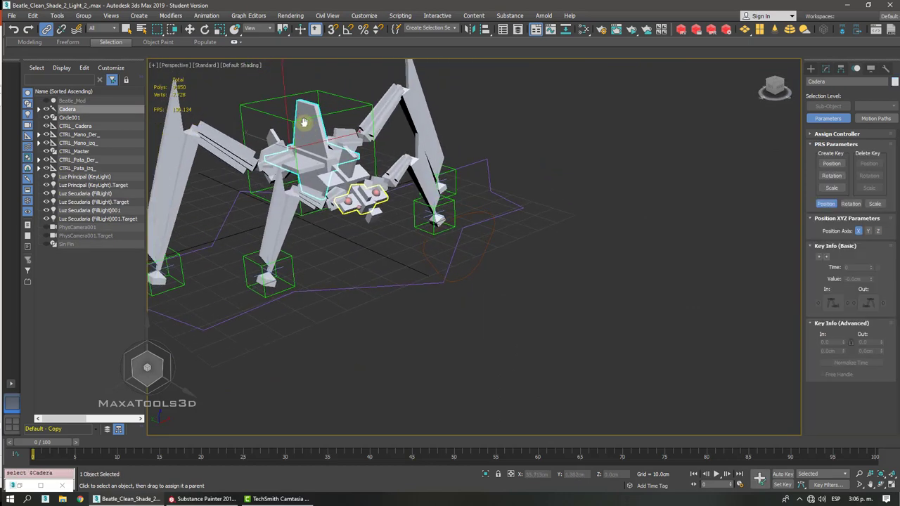
scroll(304, 122, "up", 3)
left_click_drag(333, 143, 348, 93)
scroll(381, 140, "down", 2)
- Try moving the CTRL_Mano_Der_ and CTRL_Pata_Der_ boxes to test the right legs, and undo the moves
middle_click_drag(433, 213, 460, 251, "alt")
right_click(460, 251)
left_click(466, 258)
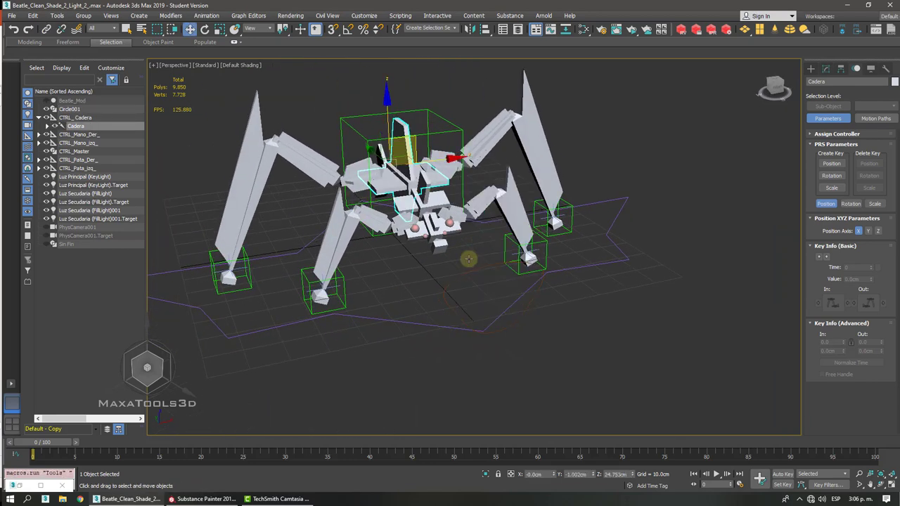
left_click(412, 137)
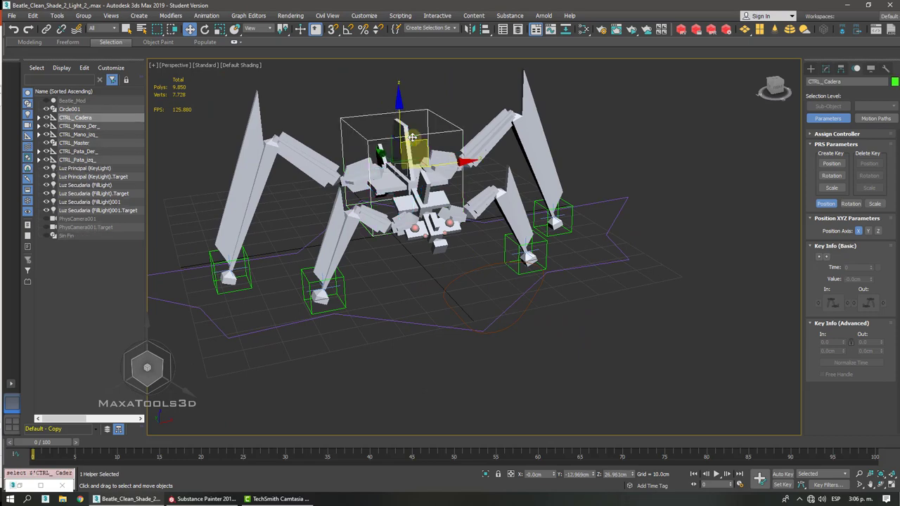
left_click(378, 291)
left_click(345, 289)
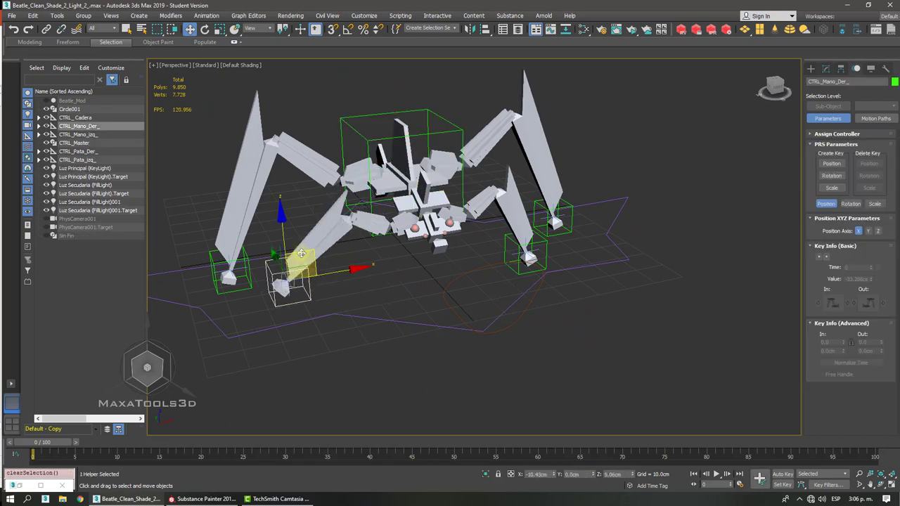
left_click_drag(248, 269, 190, 241)
key("ctrl+z")
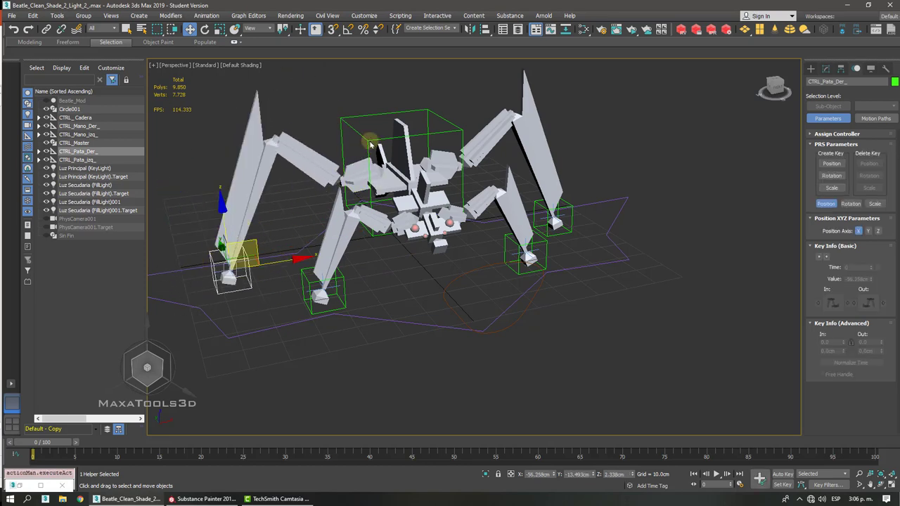
- Try moving the CTRL_ Cadera box to test how the body and legs follow, and cancel the move
left_click(368, 141)
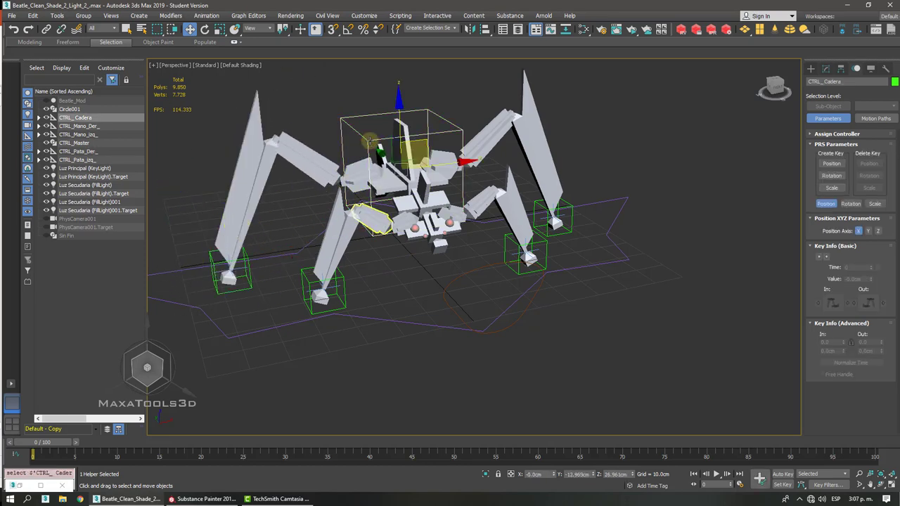
middle_click_drag(369, 141, 380, 197, "alt")
scroll(370, 142, "up", 5)
scroll(370, 144, "down", 5)
scroll(370, 142, "up", 2)
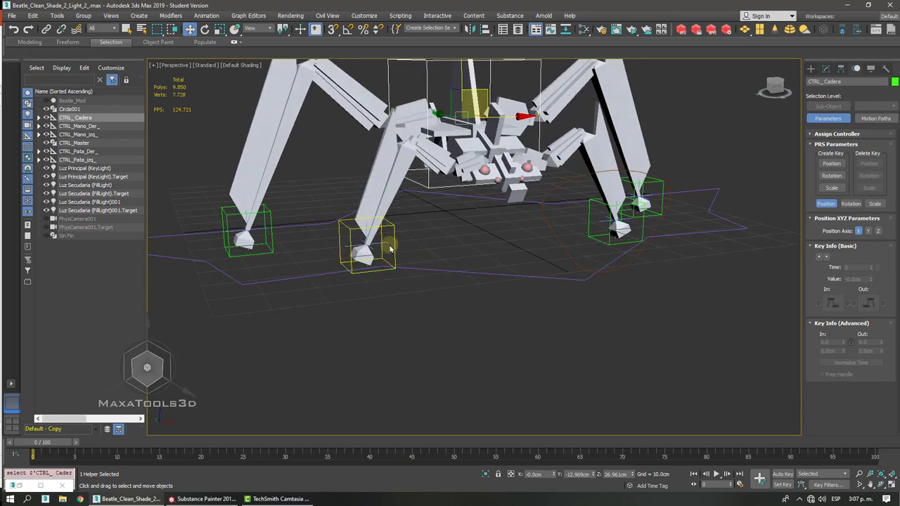
middle_click_drag(390, 248, 458, 149, "alt")
left_click_drag(483, 111, 460, 121)
right_click(460, 121)
middle_click_drag(414, 232, 482, 262, "alt")
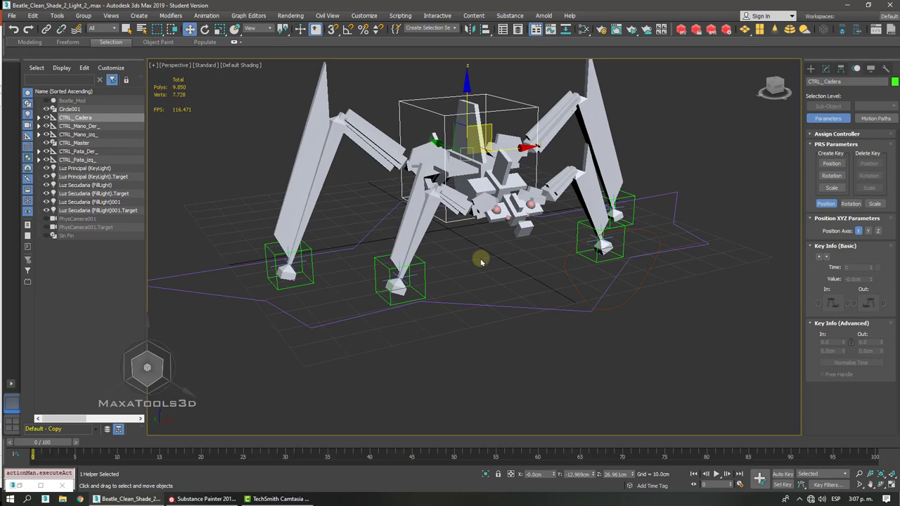
- Link the hip box and the four foot control boxes together to the CTRL_Master shape as their parent
left_click(422, 271, "ctrl")
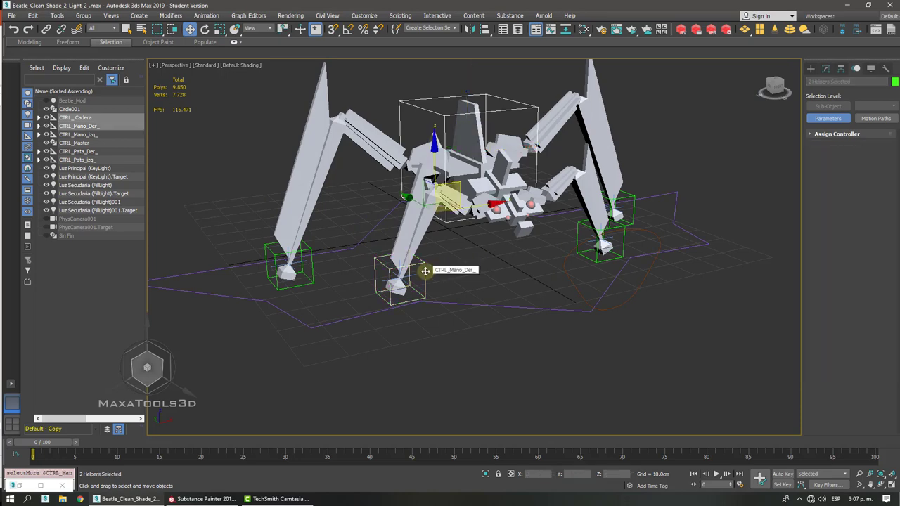
left_click(310, 251, "ctrl")
left_click(634, 209, "ctrl")
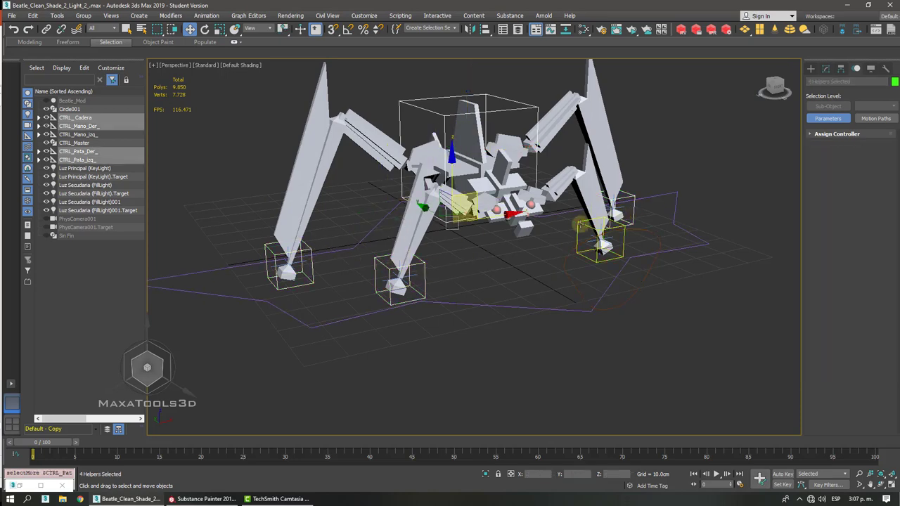
left_click(580, 225, "ctrl")
scroll(581, 226, "up", 2)
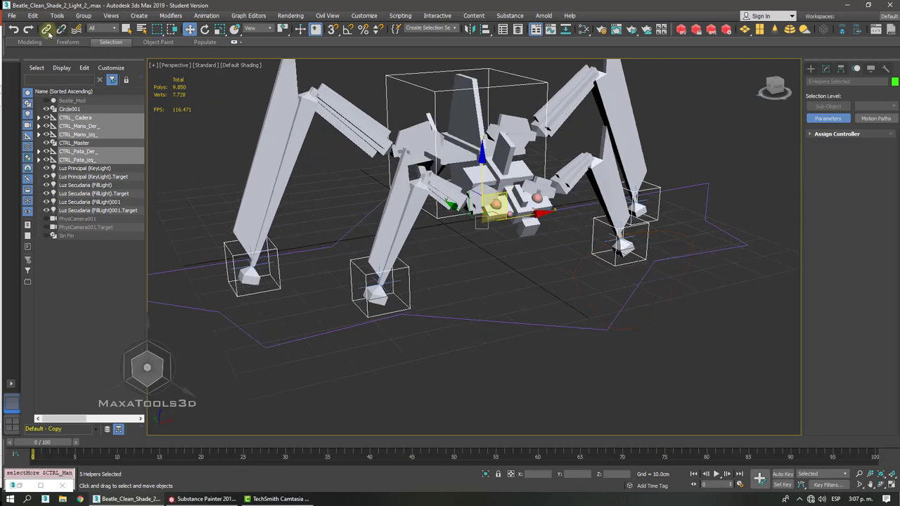
left_click(46, 29)
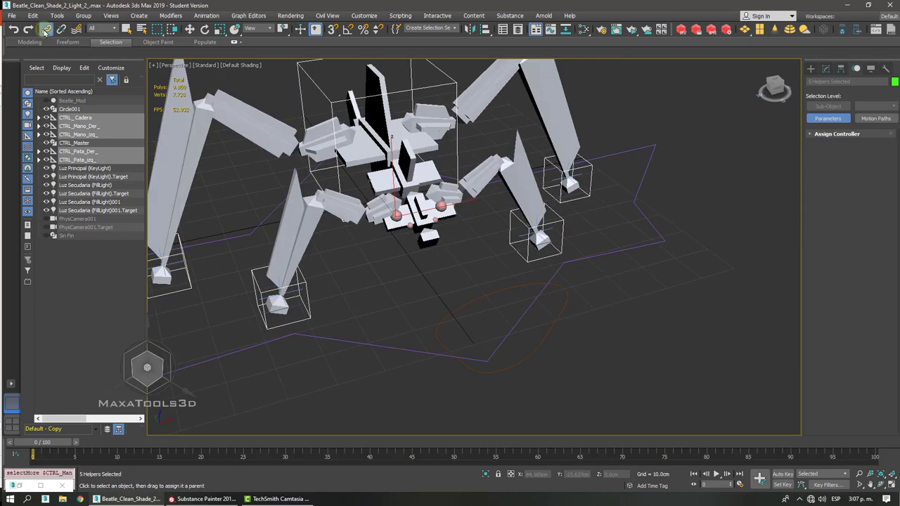
scroll(303, 130, "up", 3)
left_click_drag(566, 231, 681, 212)
scroll(630, 217, "down", 5)
- Try moving the CTRL_Master shape across the ground to test the whole rig, and undo the move
right_click(539, 247)
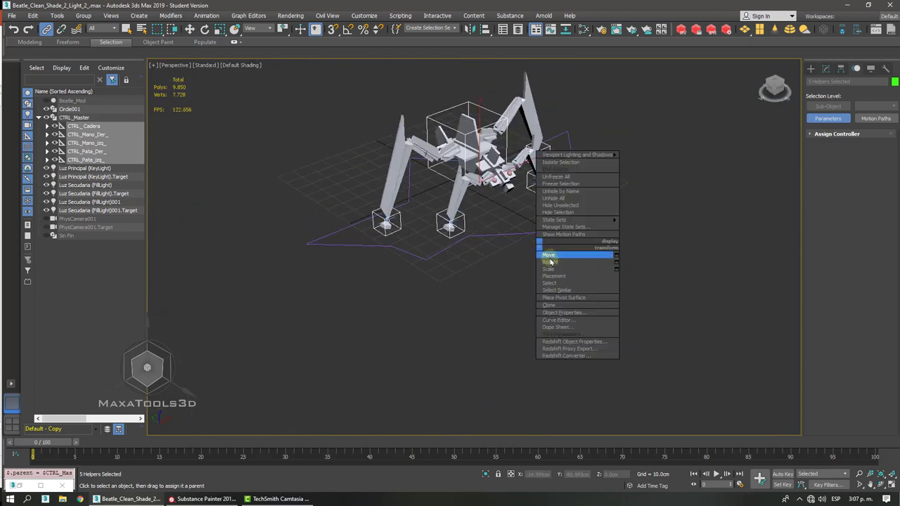
left_click(548, 257)
left_click(506, 227)
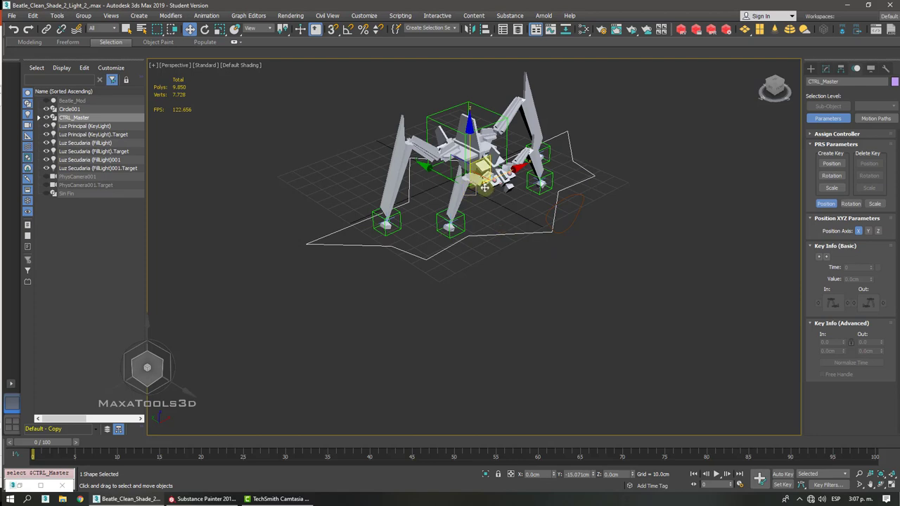
left_click_drag(484, 188, 385, 166)
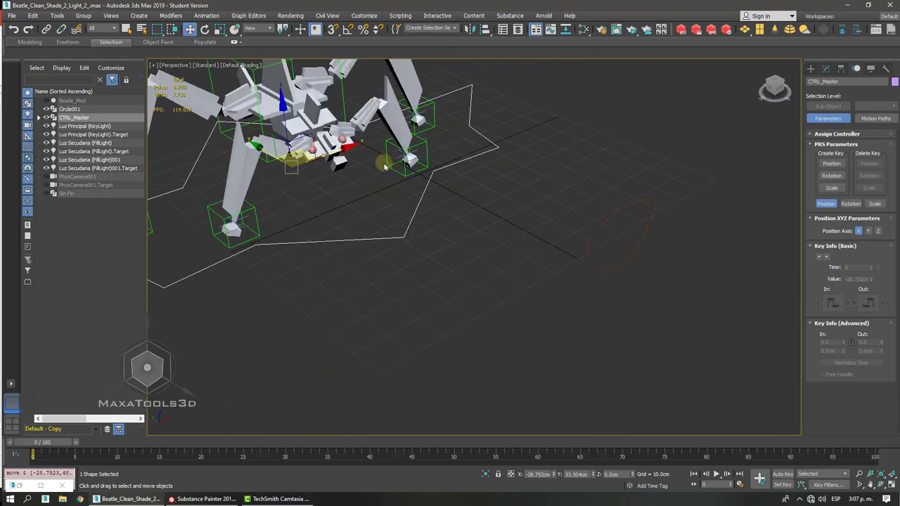
key("z")
key("ctrl+z")
key("shift+z")
key("shift+z")
key("shift+z")
key("shift+z")
key("shift+z")
key("shift+z")
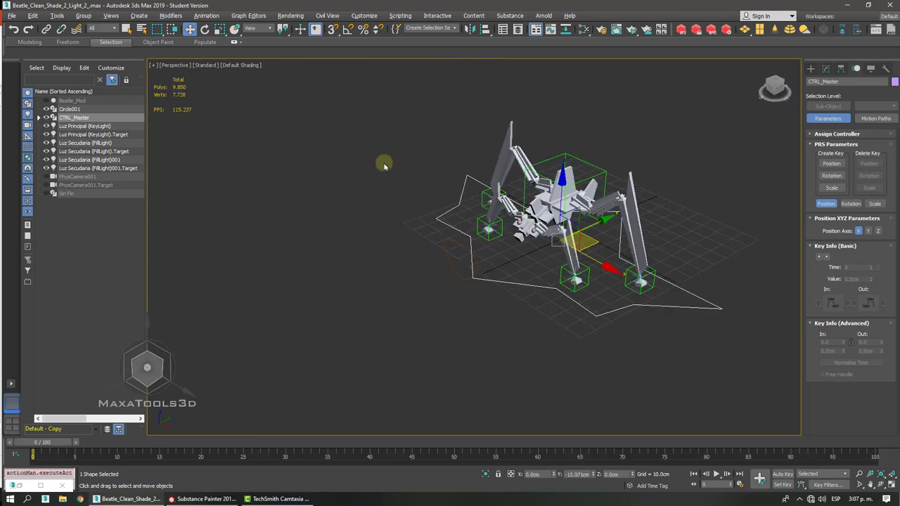
scroll(556, 223, "up", 4)
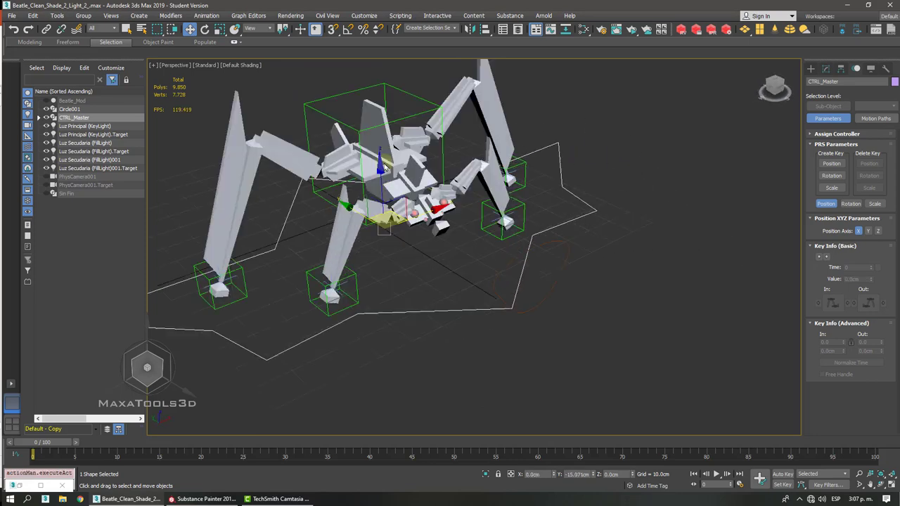
- Try rotating the Cabeza head bone, and undo the rotation
left_click(575, 245)
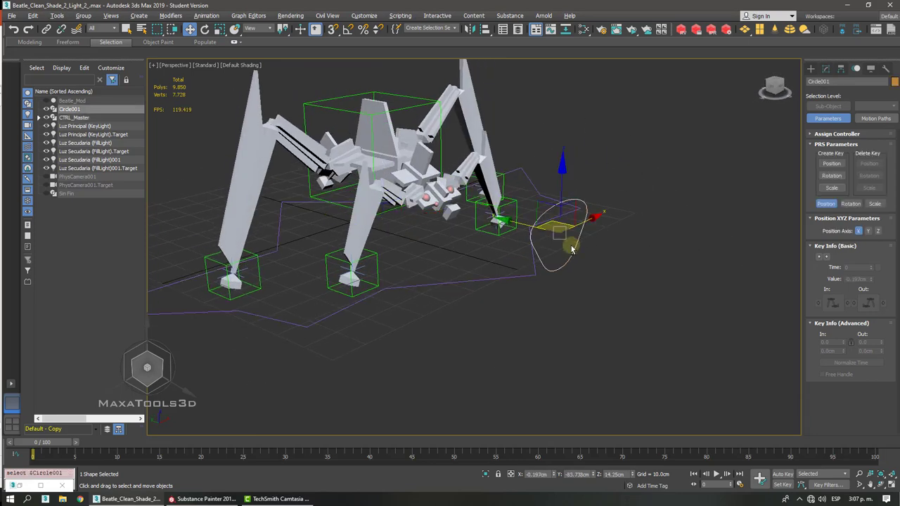
middle_click_drag(572, 249, 572, 243, "alt")
left_click(377, 188)
middle_click_drag(377, 189, 339, 152, "alt")
scroll(386, 185, "up", 3)
right_click(392, 177)
left_click(404, 190)
mouse_move(339, 152)
left_mouse_down()
mouse_move(367, 161)
mouse_move(371, 151)
mouse_move(363, 164)
left_mouse_up()
key("ctrl+z")
scroll(379, 166, "down", 4)
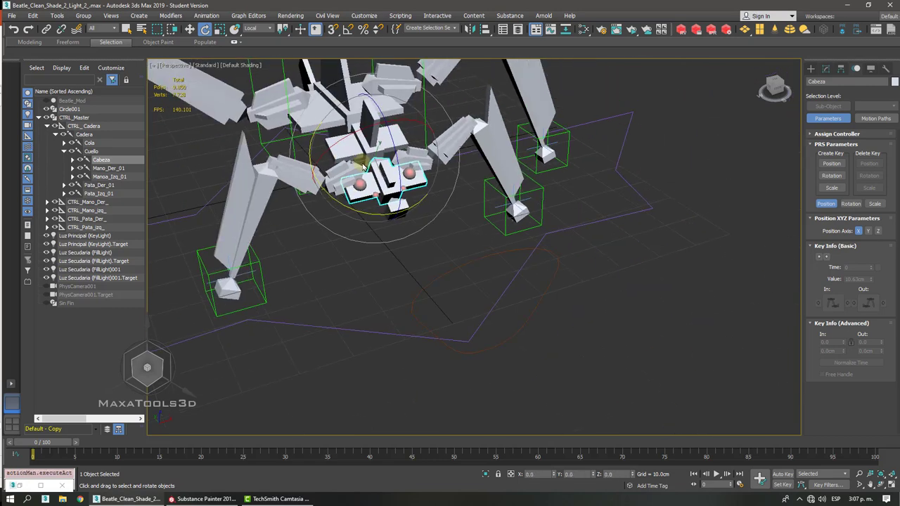
- Apply a LookAt Constraint to the Cabeza head bone with Circle001 in front of the beetle as the target
middle_click_drag(400, 164, 363, 166, "alt")
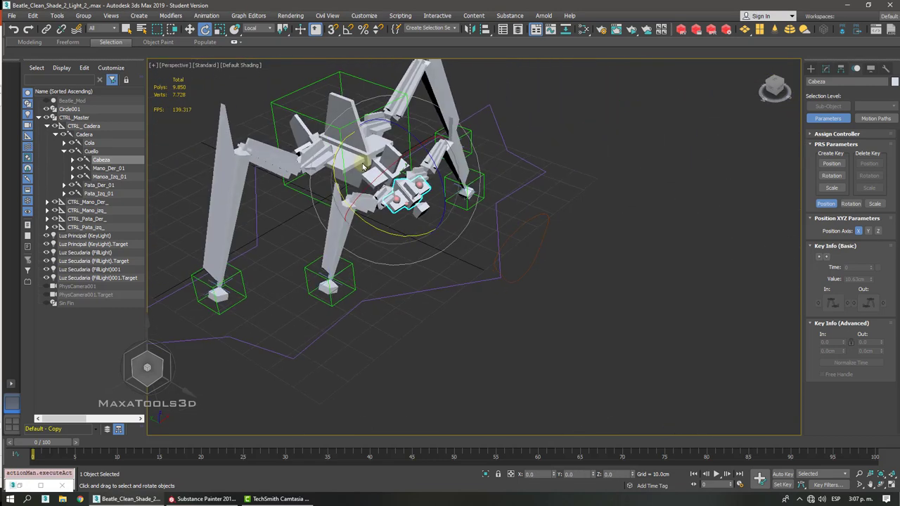
left_click(210, 16)
mouse_move(216, 66)
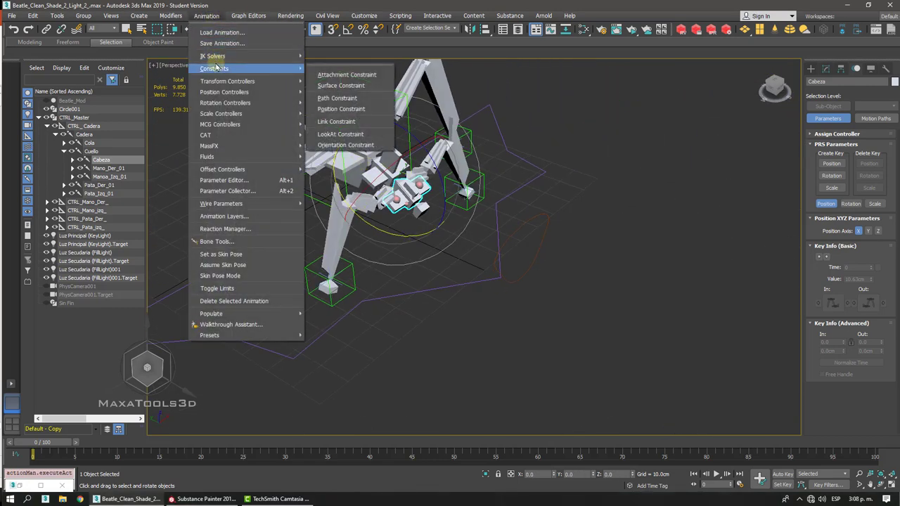
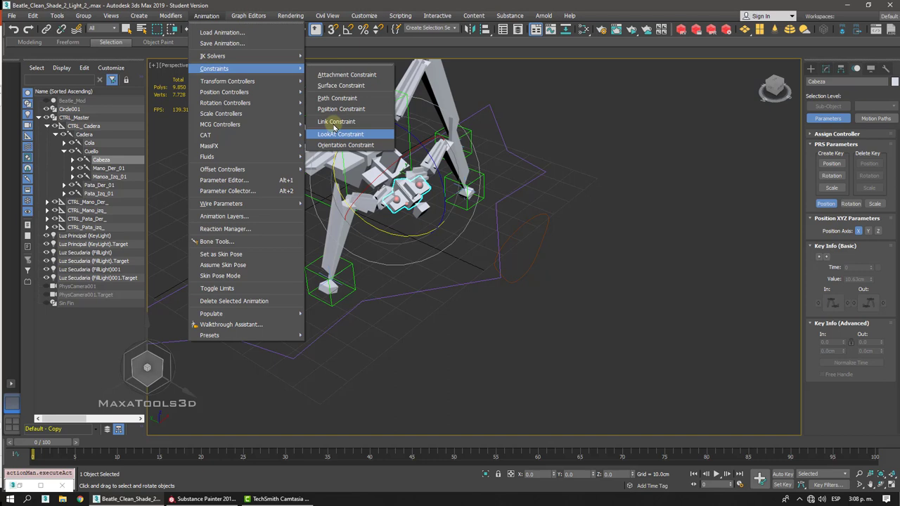
left_click(334, 128)
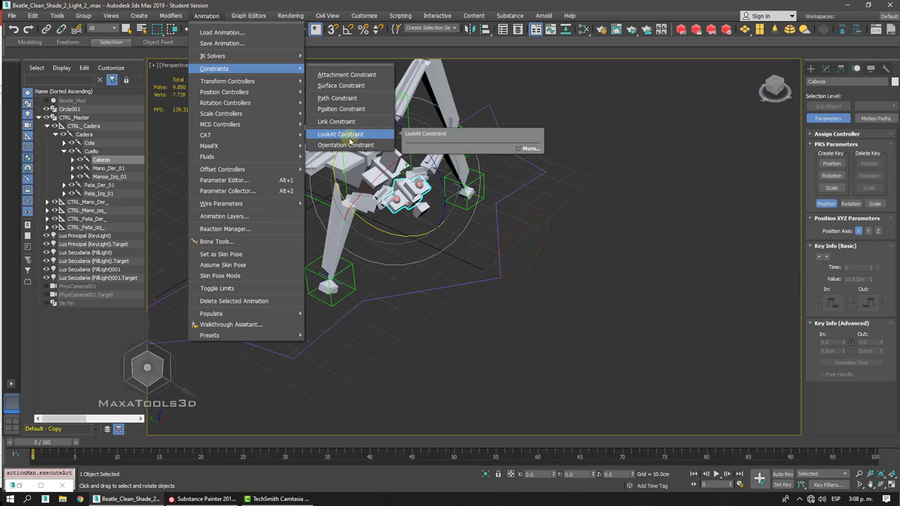
left_click(350, 135)
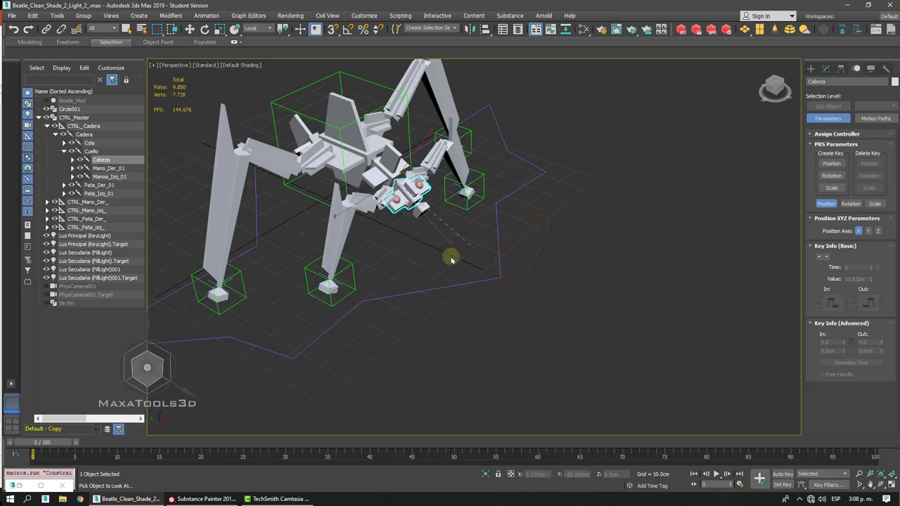
middle_click_drag(451, 259, 451, 257, "alt")
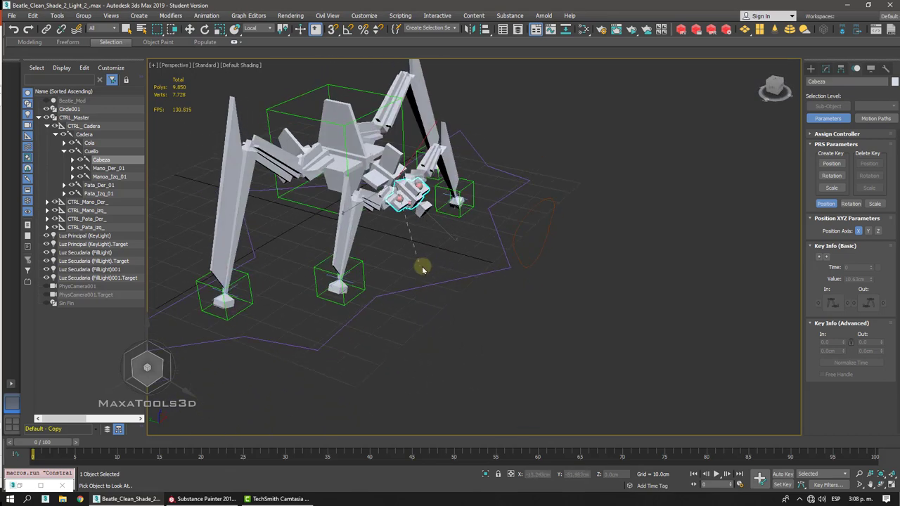
scroll(418, 236, "up", 3)
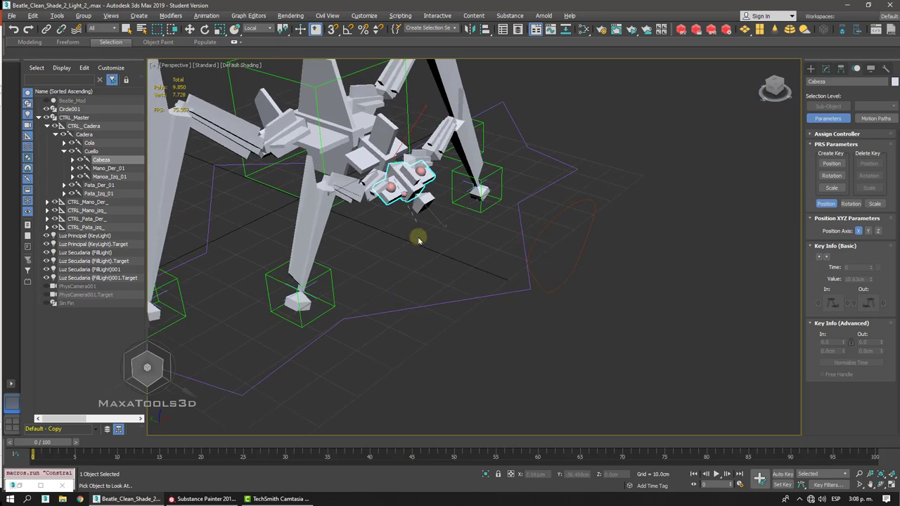
middle_click_drag(417, 240, 415, 237, "alt")
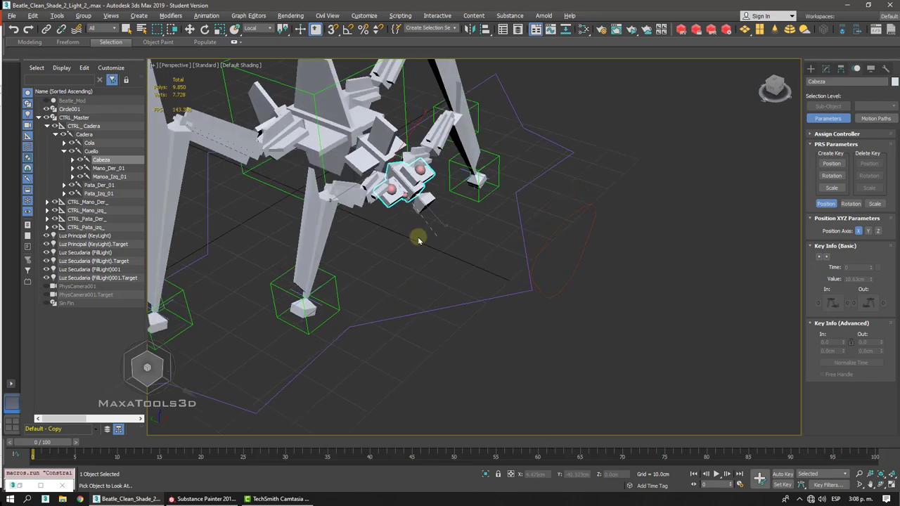
left_click(568, 220)
- Turn on Keep Initial Offset and turn off Viewline Length Absolute in the Cabeza bone's LookAt Constraint
middle_click_drag(567, 220, 506, 203, "alt")
scroll(568, 220, "up", 4)
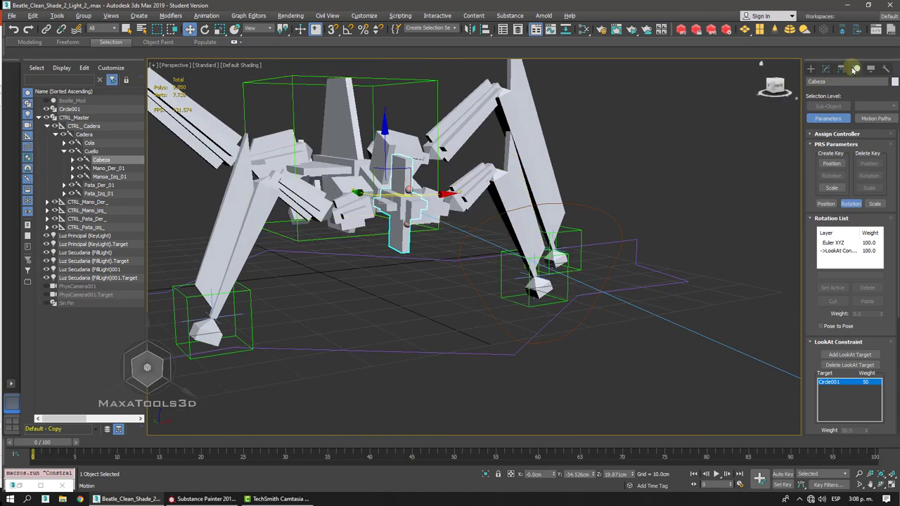
left_click_drag(815, 315, 814, 288)
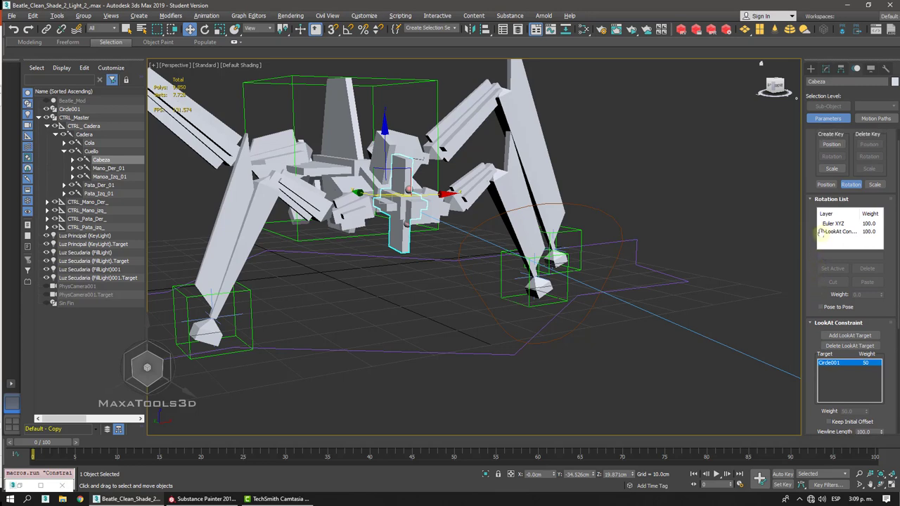
left_click(826, 184)
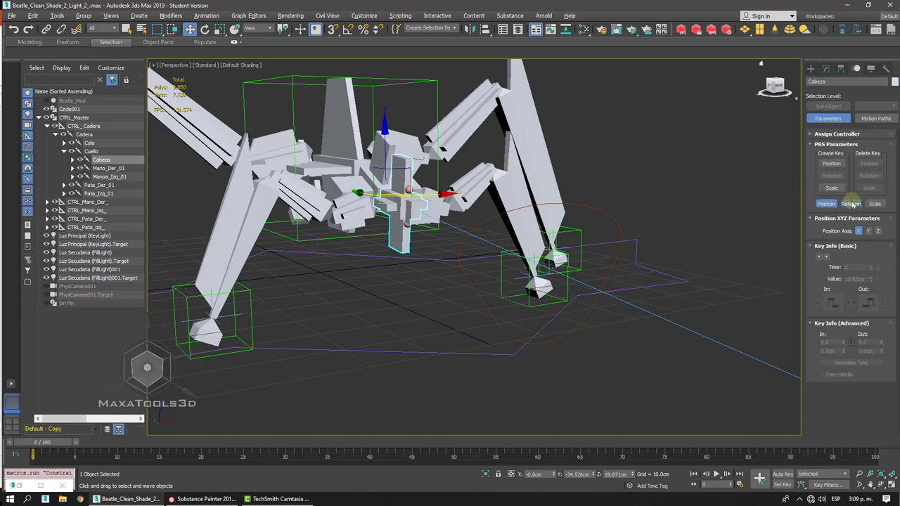
left_click(851, 204)
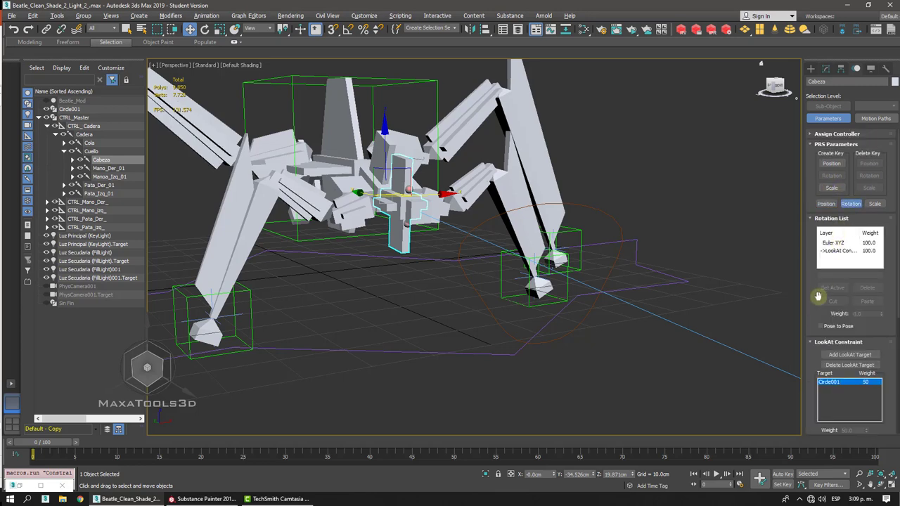
left_click_drag(818, 296, 813, 192)
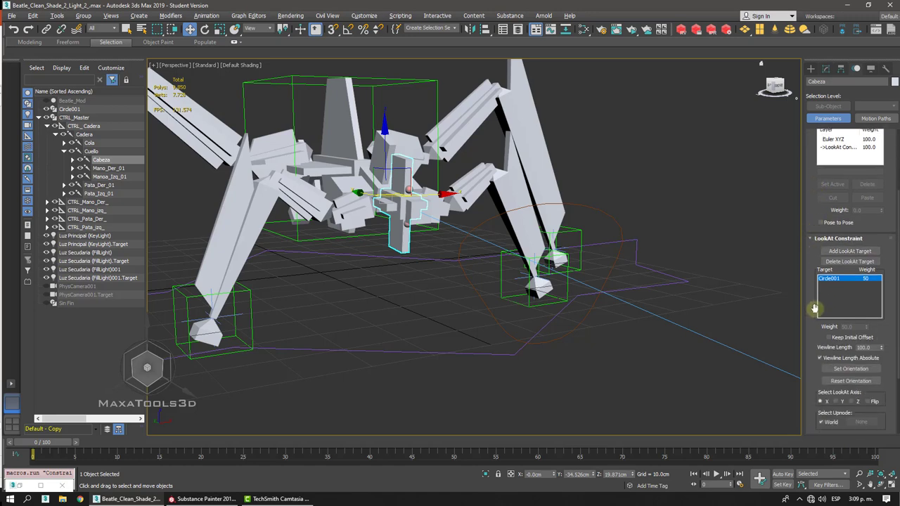
left_click_drag(815, 303, 823, 275)
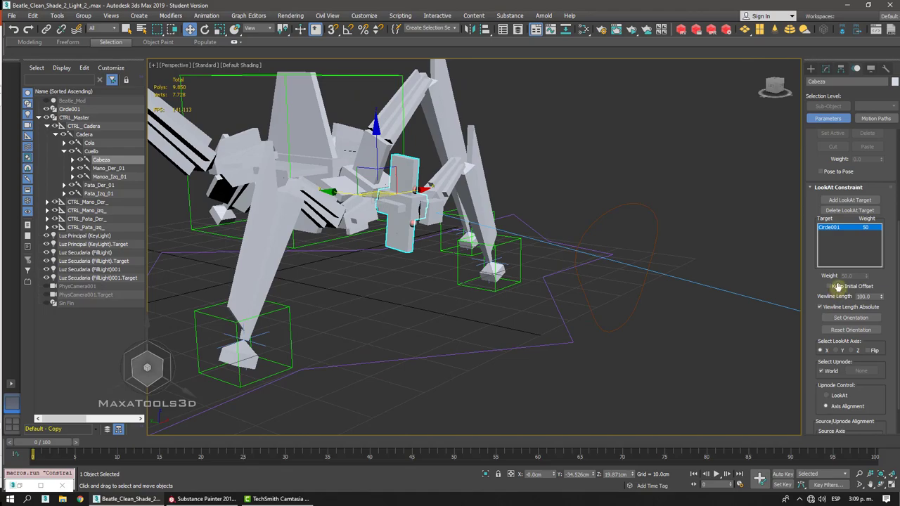
left_click(836, 287)
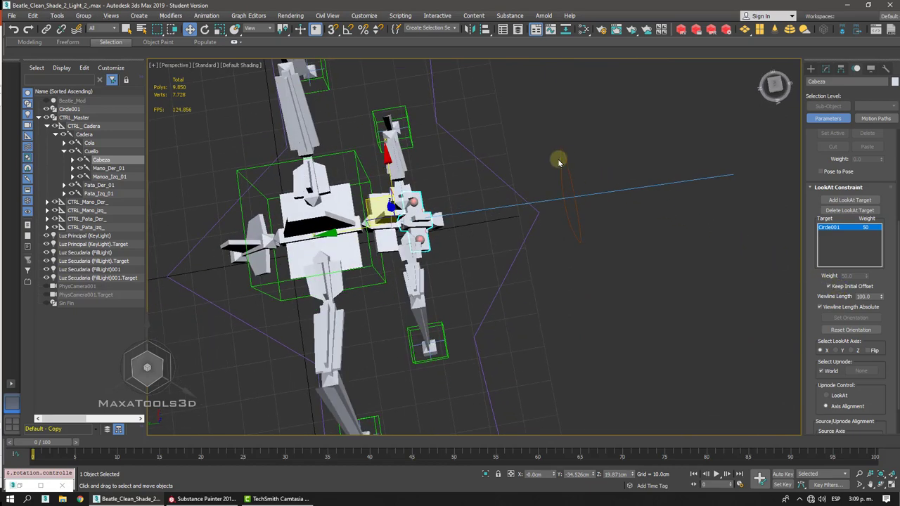
middle_click_drag(558, 163, 763, 271, "alt")
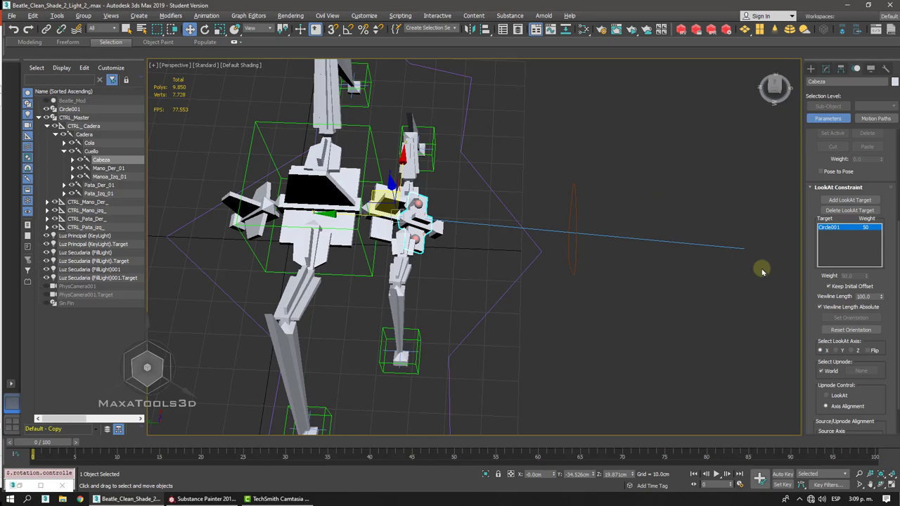
left_click(835, 310)
- Try moving Circle001 to test whether the head follows it, and undo the move
middle_click_drag(835, 311, 577, 209, "alt")
left_click(577, 209)
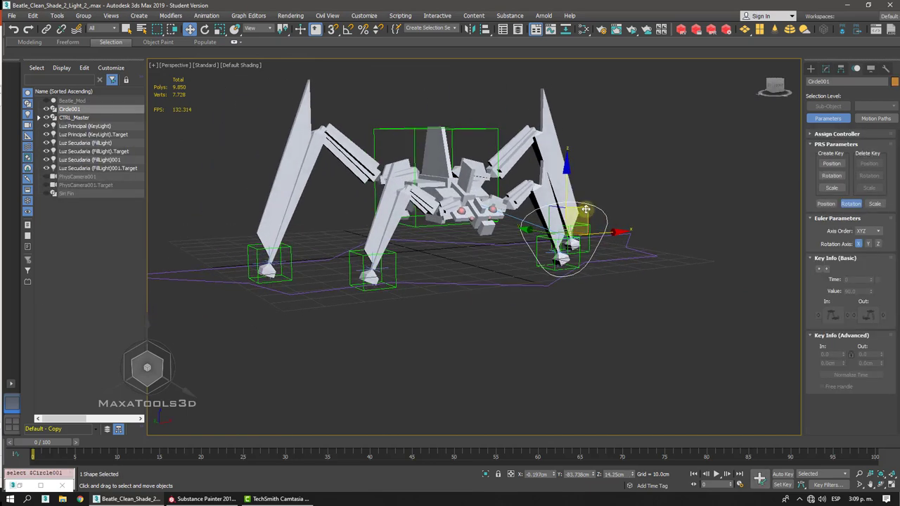
left_click_drag(578, 209, 527, 91)
key("ctrl+z")
- Try moving the CTRL_Master shape while Circle001 is still unlinked, and cancel the move
middle_click_drag(527, 93, 509, 198, "alt")
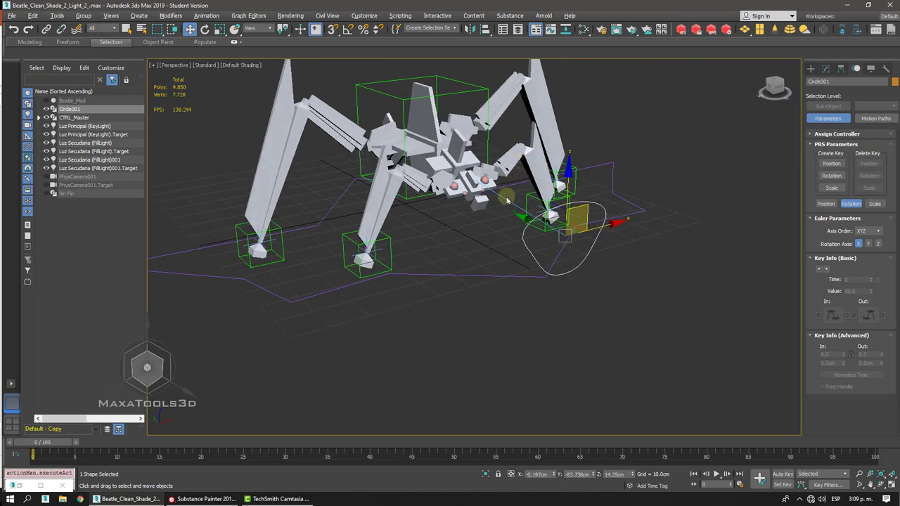
left_click(490, 277)
left_click_drag(489, 277, 577, 248)
right_click(576, 249)
- Link Circle001 to the CTRL_Master shape as its parent
left_click(589, 252)
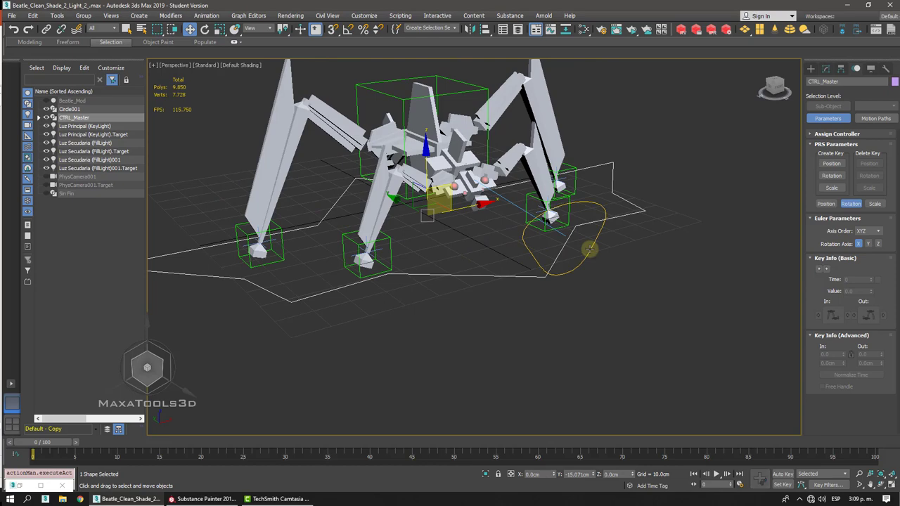
left_click(46, 29)
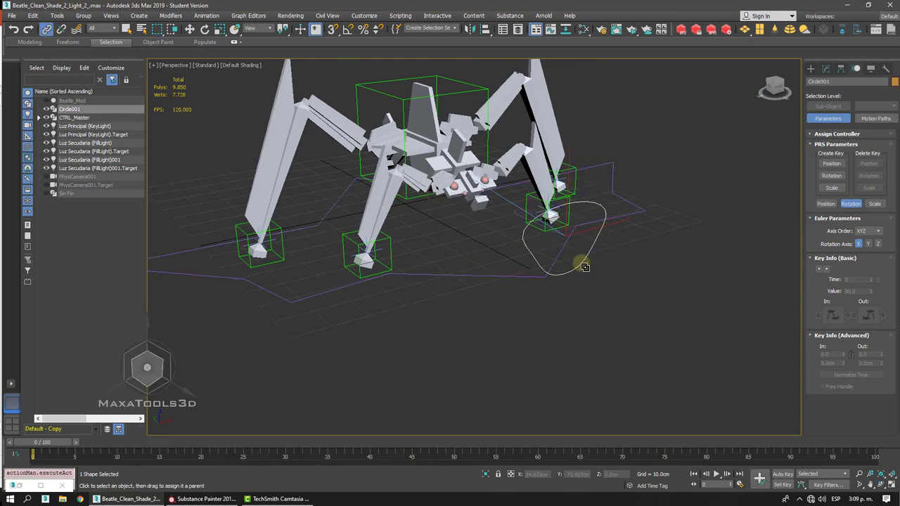
left_click_drag(584, 267, 617, 204)
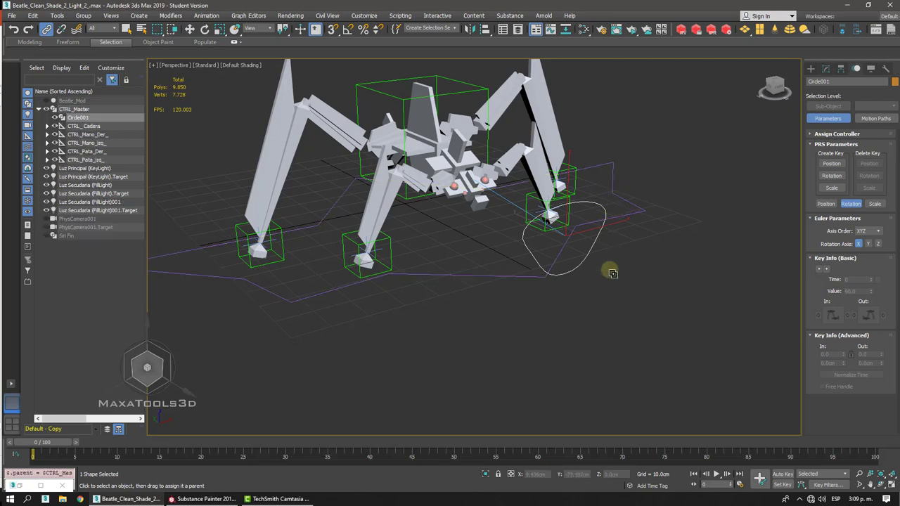
- Try moving the CTRL_Master shape to test the rig together with the linked head circle, and cancel the move
right_click(496, 267)
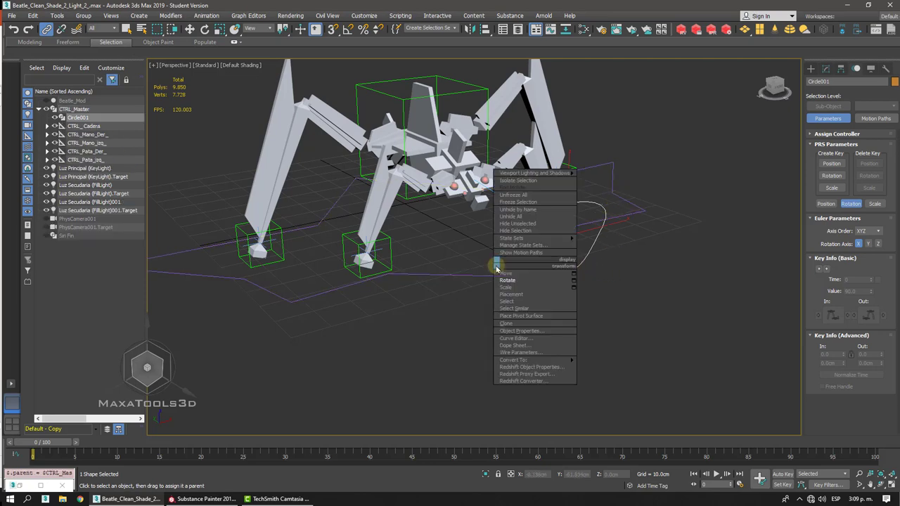
left_click(514, 274)
middle_click_drag(514, 277, 464, 261, "alt")
left_click(458, 278)
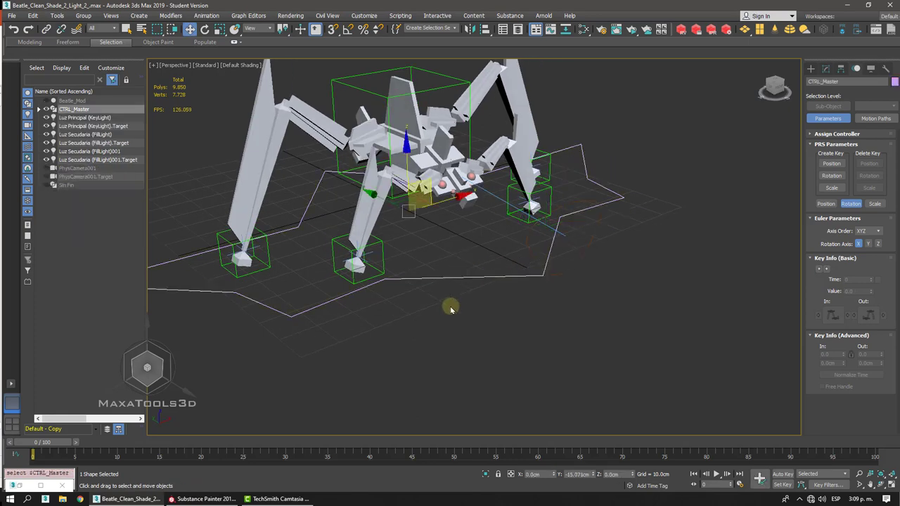
left_click_drag(419, 201, 334, 176)
- Apply Freeze Transform to CTRL_Master, the hip box, the four foot control boxes and Circle001 together
scroll(357, 226, "up", 4)
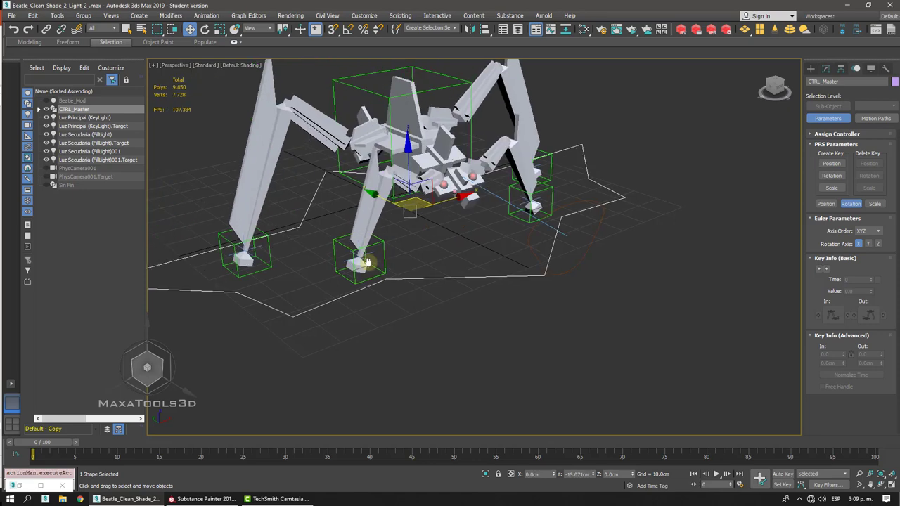
left_click(377, 246, "ctrl")
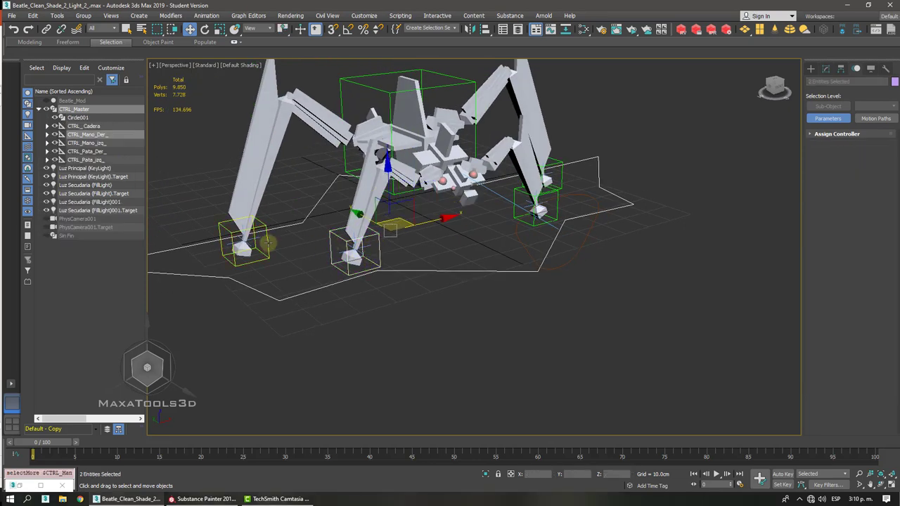
left_click(267, 241, "ctrl")
left_click(344, 161, "ctrl")
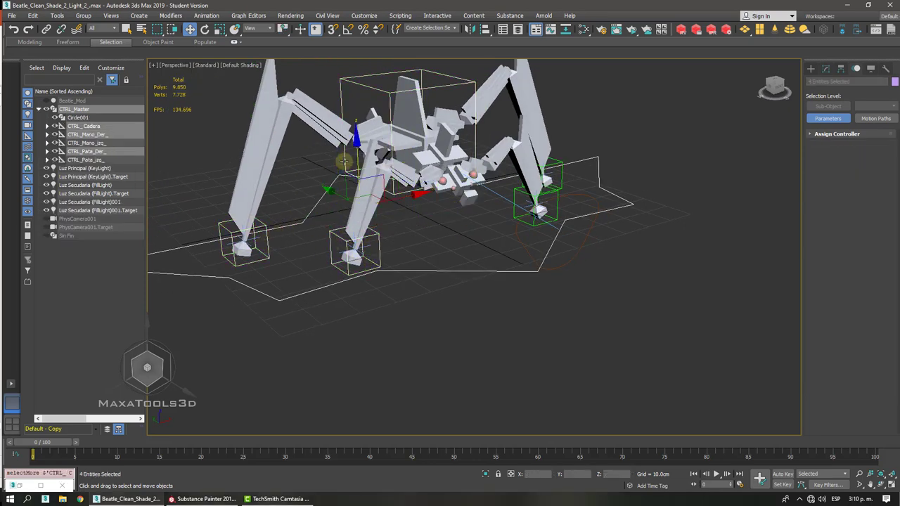
left_click(561, 164, "ctrl")
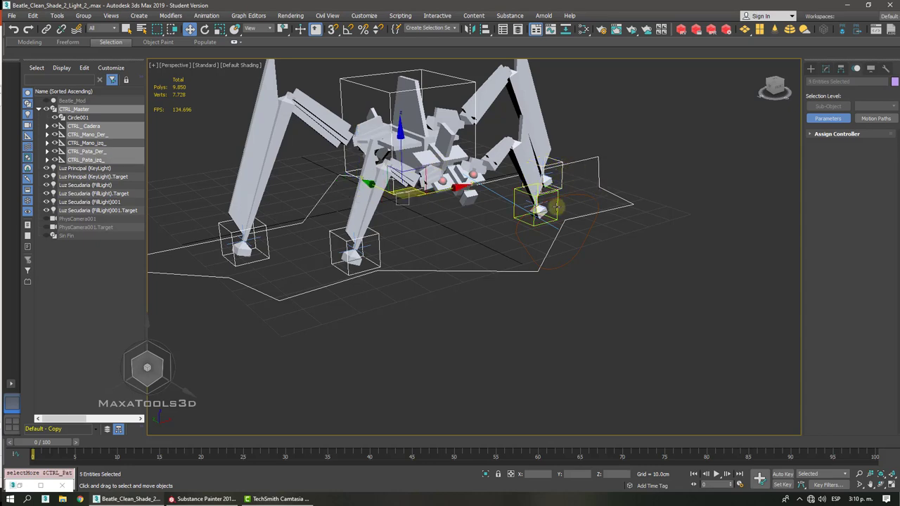
left_click(565, 211, "ctrl")
left_click(586, 238, "ctrl")
middle_click_drag(585, 239, 577, 243, "alt")
right_click(416, 258)
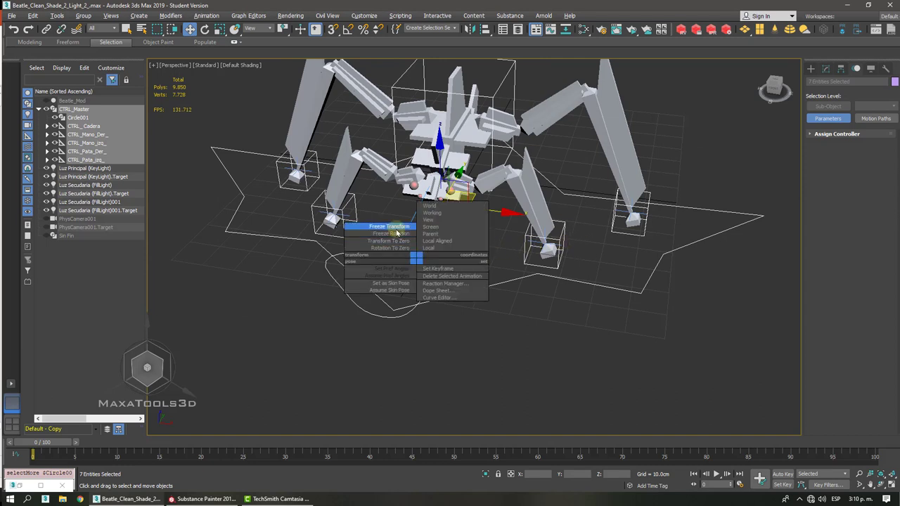
left_click(397, 226)
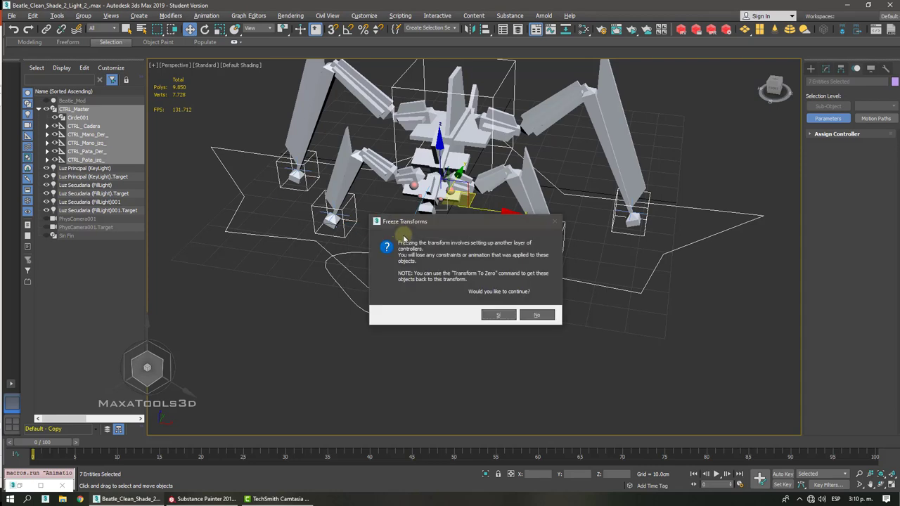
left_click(497, 313)
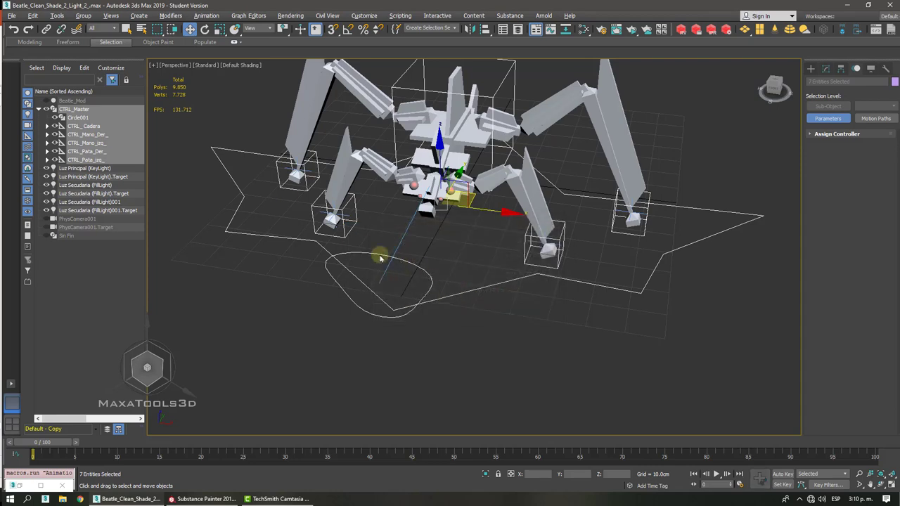
- Select the entire rig hierarchy under CTRL_Master and store its current pose with Set as Skin Pose
scroll(380, 259, "down", 3)
double_click(372, 206)
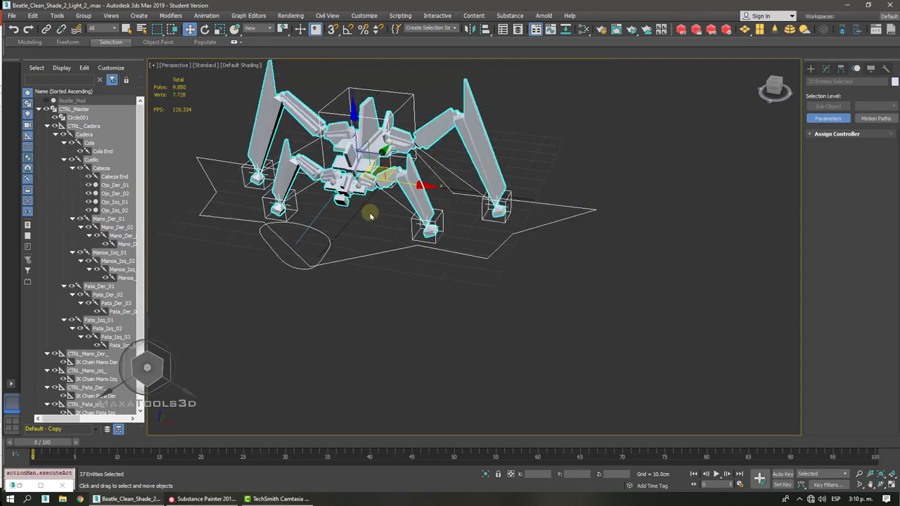
scroll(372, 208, "down", 4)
middle_click_drag(369, 211, 385, 230)
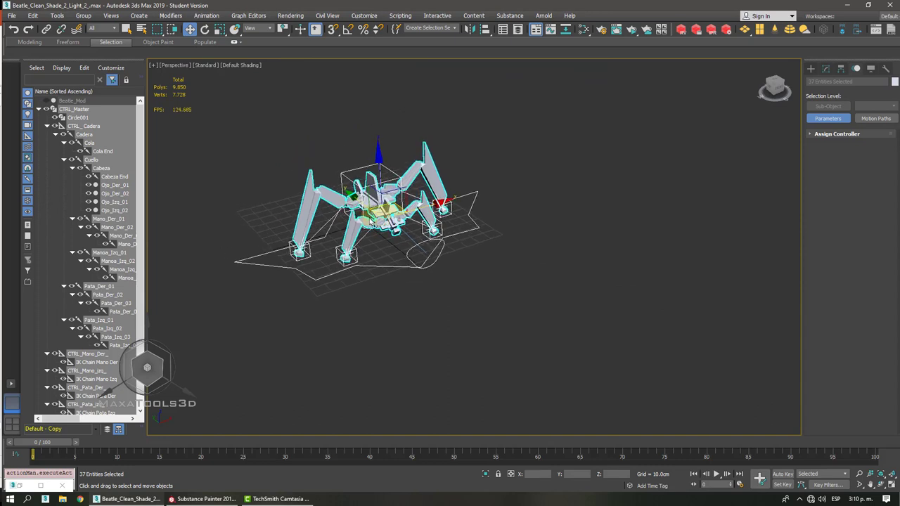
right_click(367, 227, "alt")
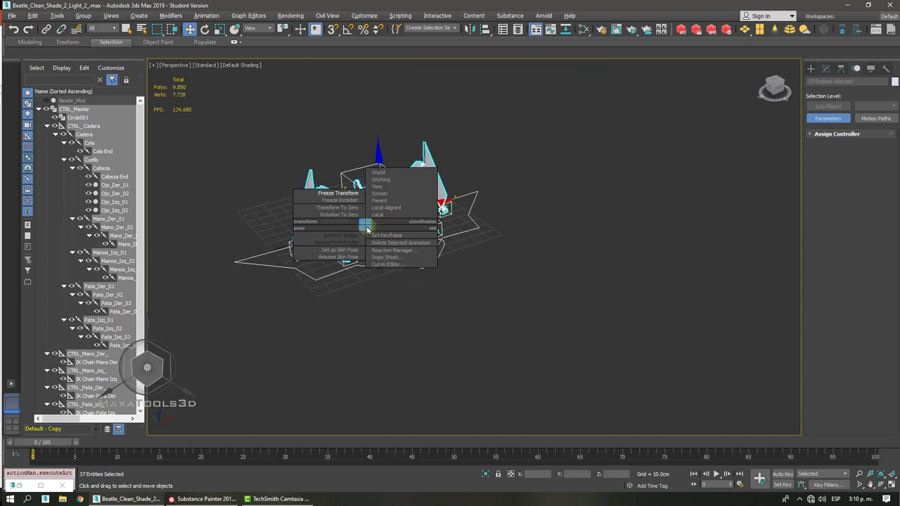
left_click(338, 194)
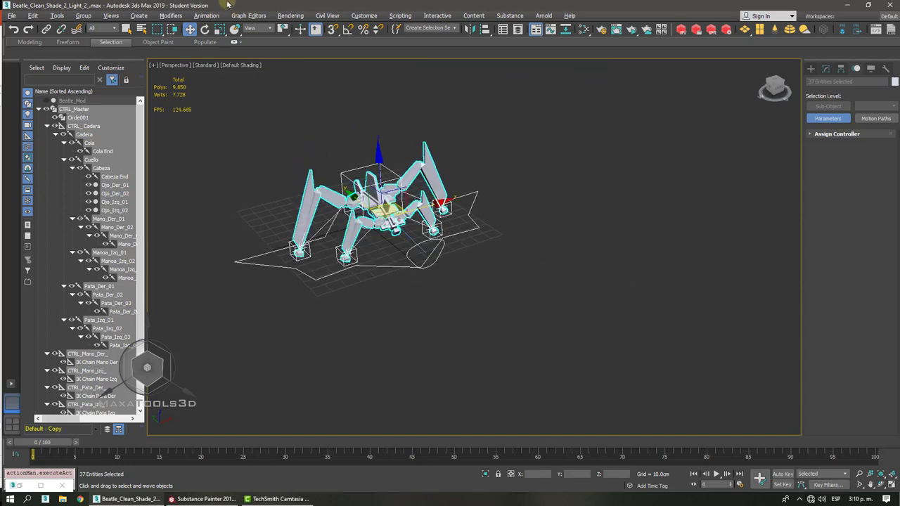
left_click(206, 16)
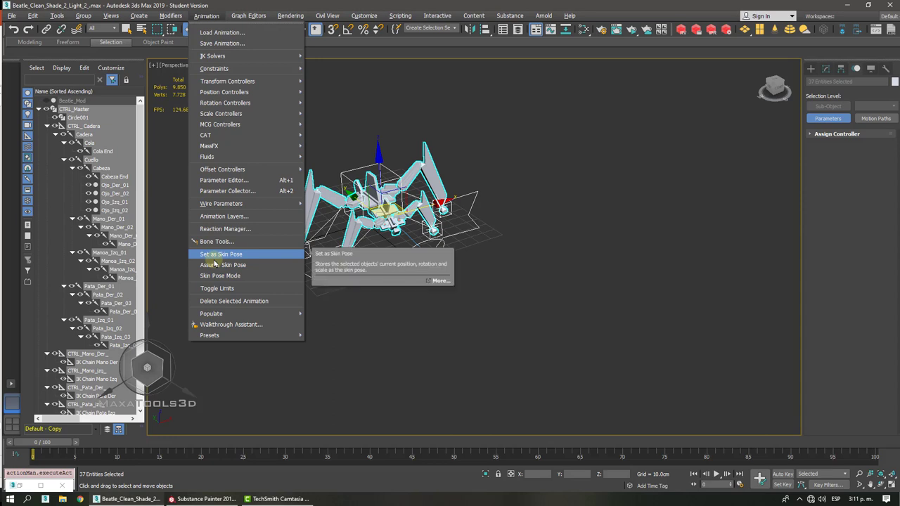
left_click(241, 254)
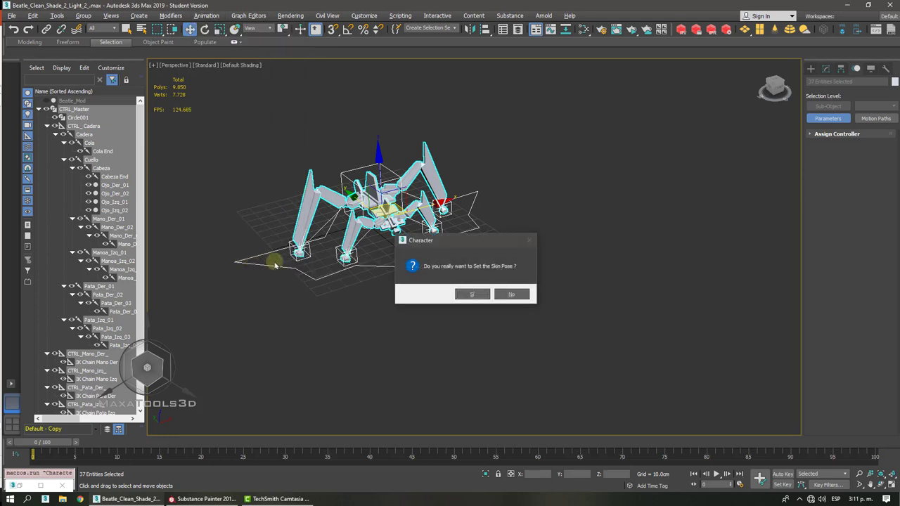
left_click(464, 294)
left_click(461, 321)
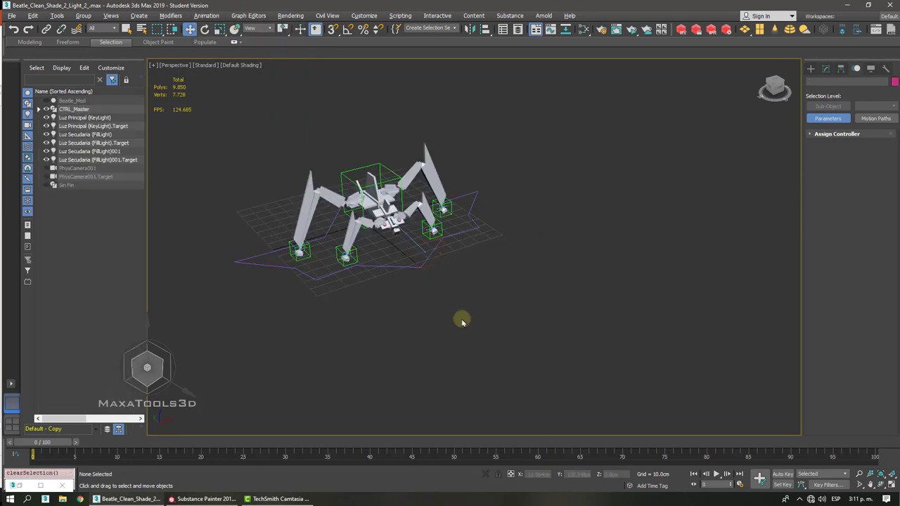
- Try moving the CTRL_Mano_Der_ box to about X 4.7 cm and Z 36.2 cm, and restore it with Assume Skin Pose
scroll(461, 318, "up", 10)
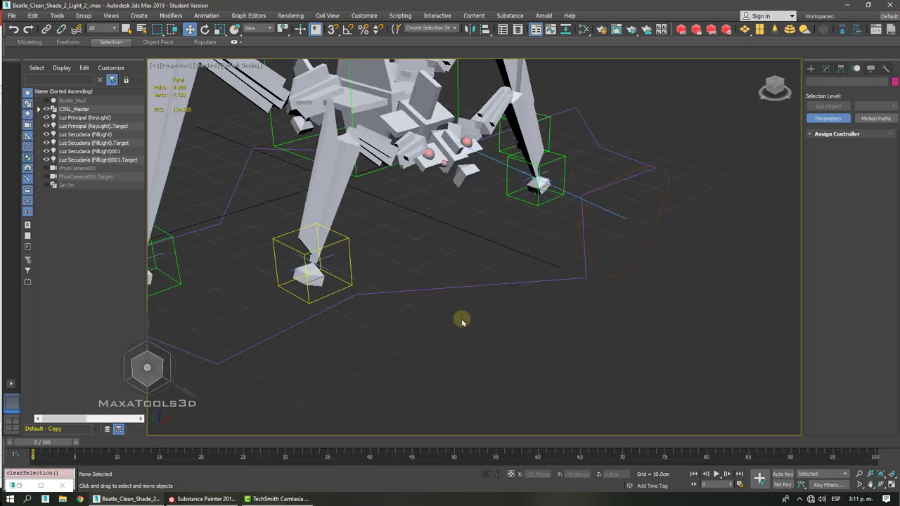
scroll(444, 278, "up", 3)
left_click(421, 257)
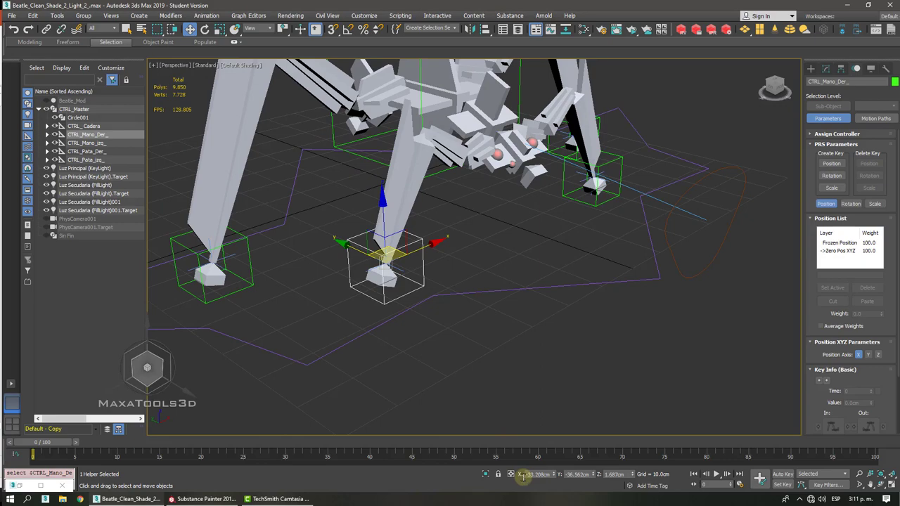
middle_click_drag(522, 481, 462, 316, "alt")
left_click_drag(436, 252, 606, 47)
middle_click_drag(606, 48, 606, 47, "alt")
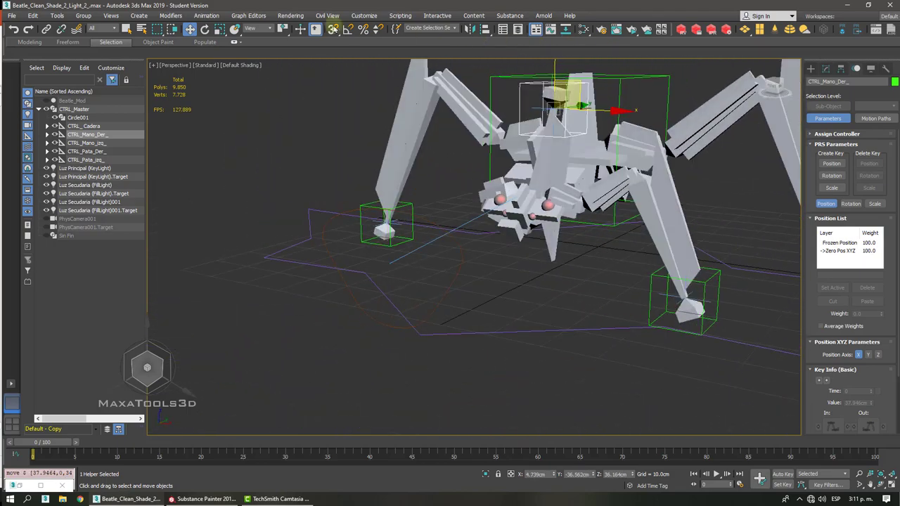
left_click(207, 16)
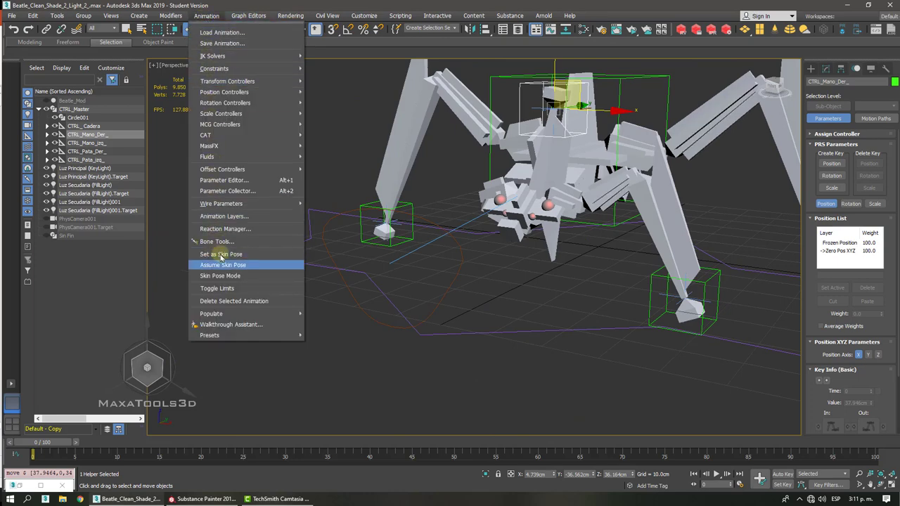
left_click(229, 267)
middle_click_drag(357, 266, 416, 257, "alt")
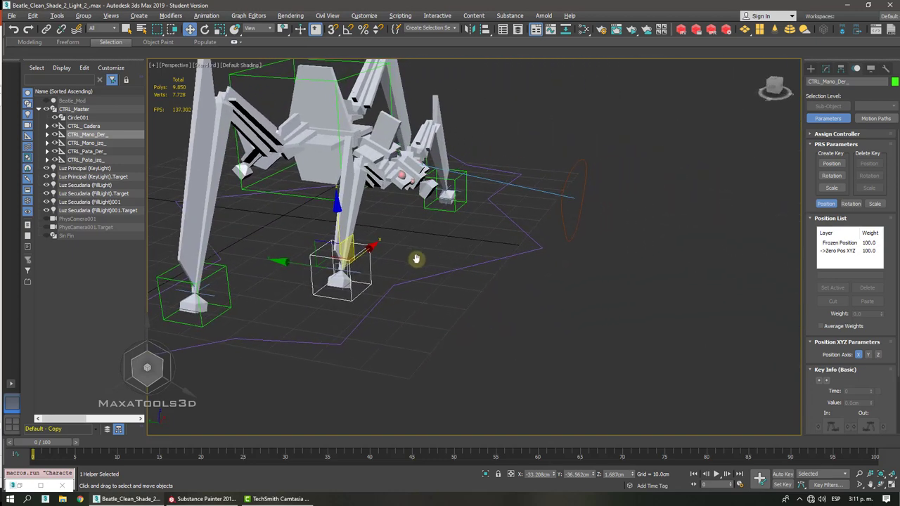
right_click(318, 253)
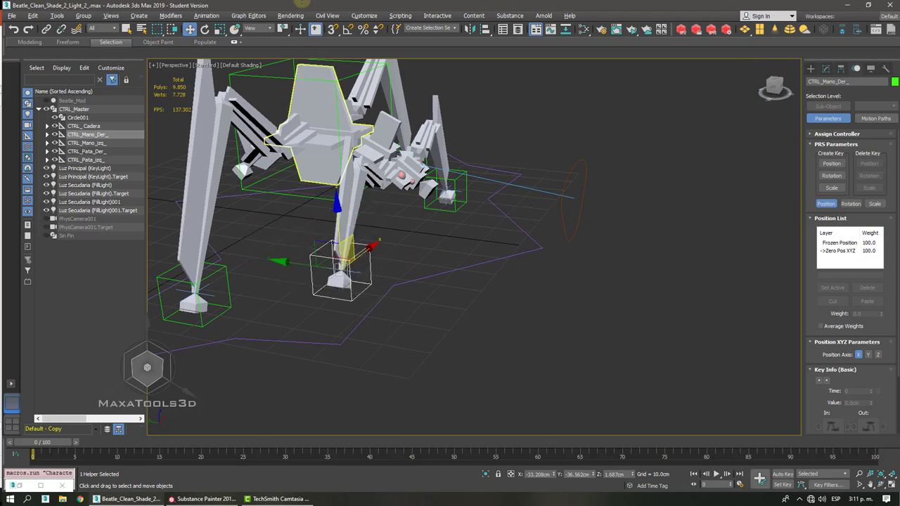
- Try moving the CTRL_Master shape to test that the whole rig follows it, and clear the selection
middle_click_drag(304, 5, 375, 42, "alt")
left_click_drag(631, 187, 614, 217)
middle_click_drag(614, 217, 506, 257, "alt")
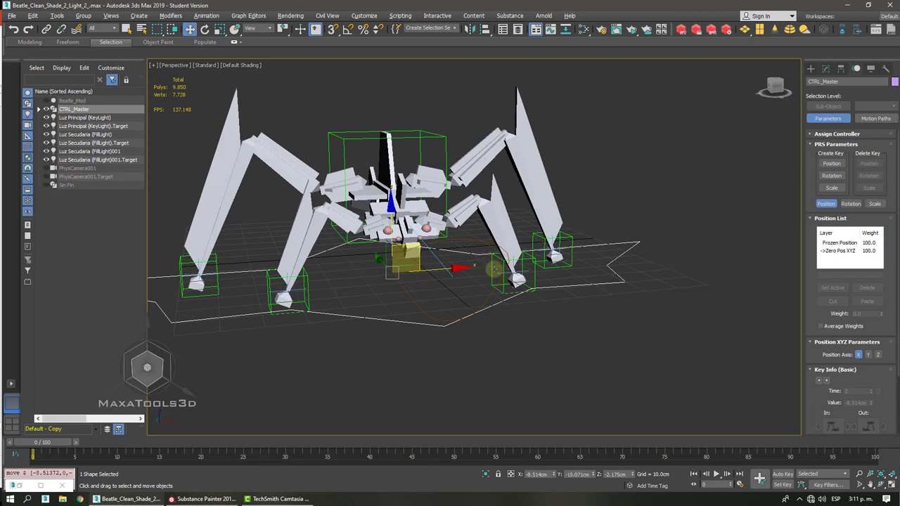
left_click(529, 316)
middle_click_drag(523, 312, 497, 279, "alt")
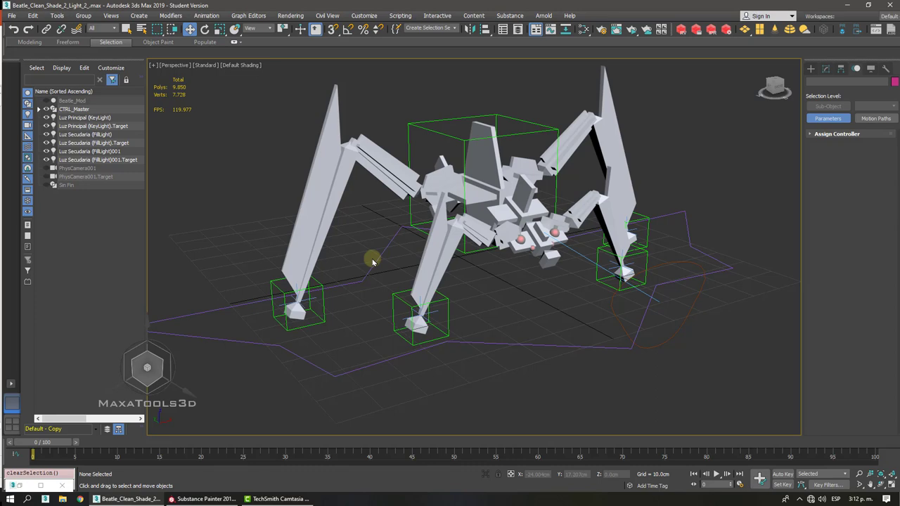
- Unhide the Beatle_Mod mesh and select it so it can be compared with the bones
left_click(811, 68)
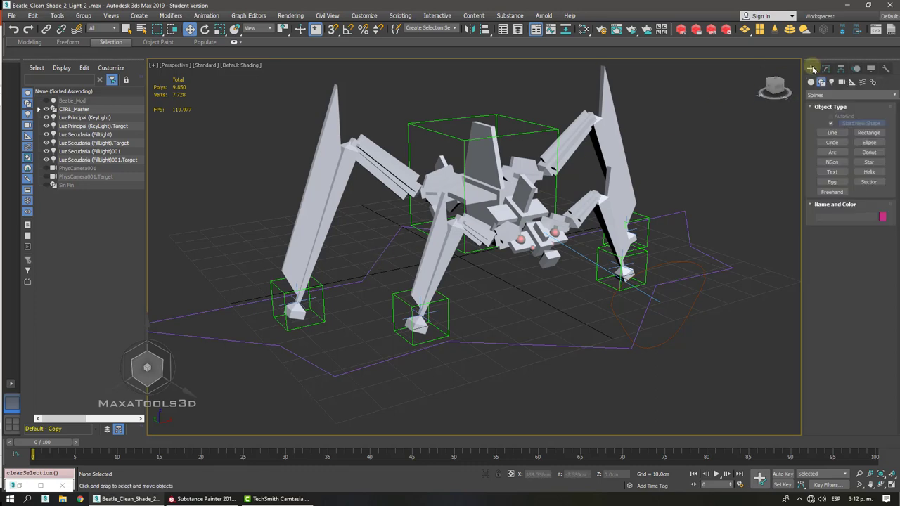
left_click(826, 68)
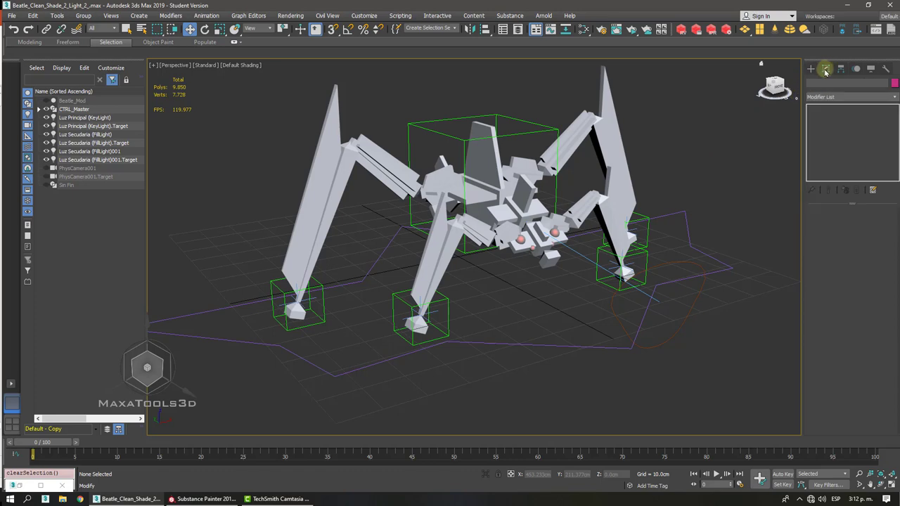
left_click(871, 68)
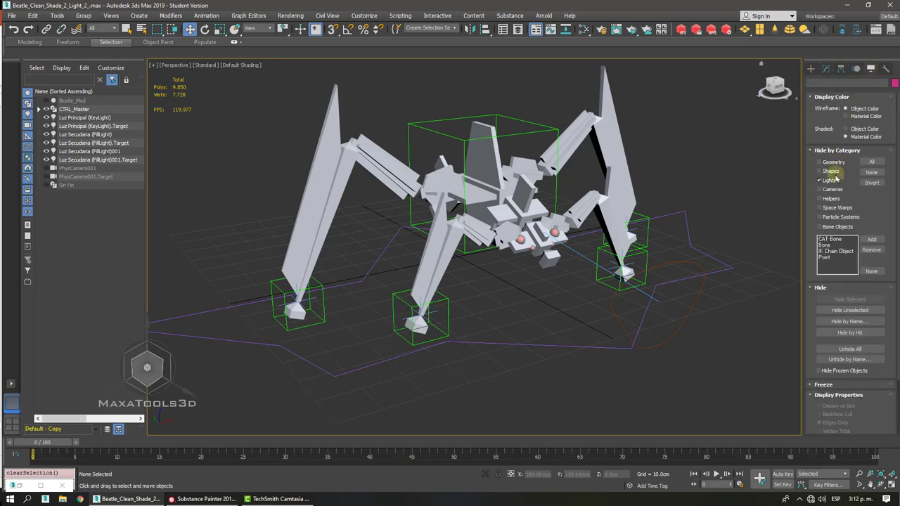
left_click(47, 101)
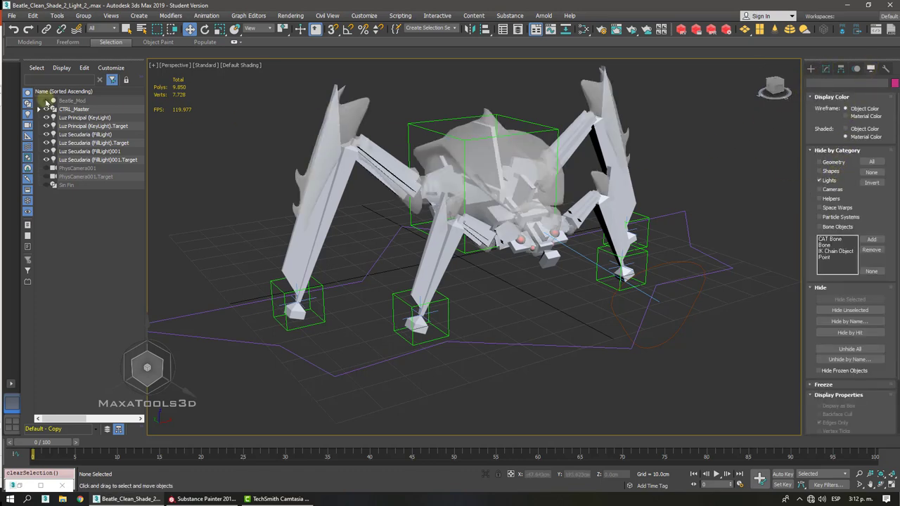
middle_click_drag(46, 101, 302, 140, "alt")
left_click(486, 169)
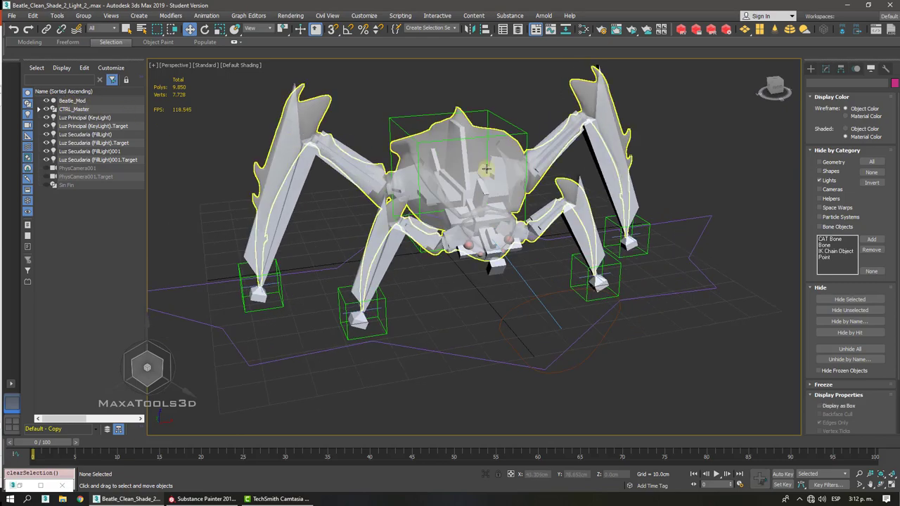
mouse_move(486, 169)
middle_mouse_down("alt")
mouse_move(483, 184)
mouse_move(516, 176)
mouse_move(485, 169)
middle_mouse_up("alt")
scroll(484, 168, "up", 10)
scroll(485, 168, "down", 8)
scroll(485, 169, "down", 3)
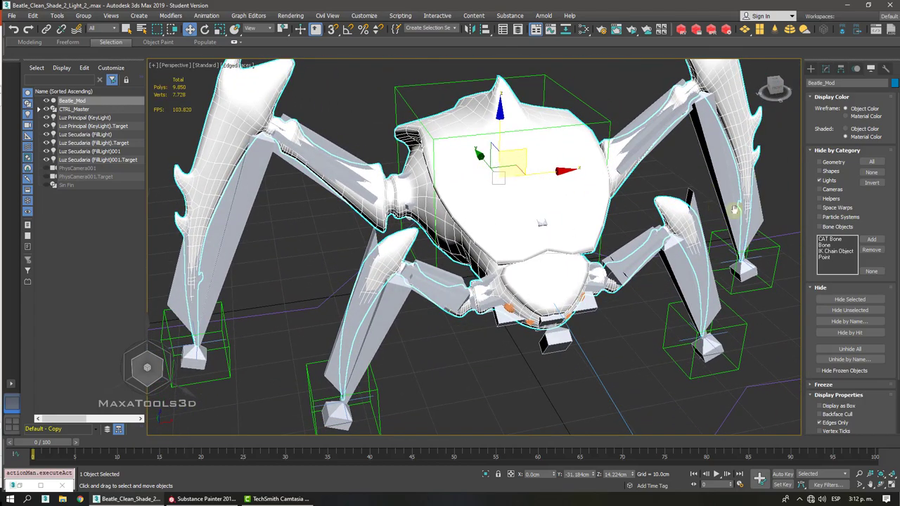
- Hide the Bone Objects category to view the mesh without its bones, and show the category again
left_click(826, 227)
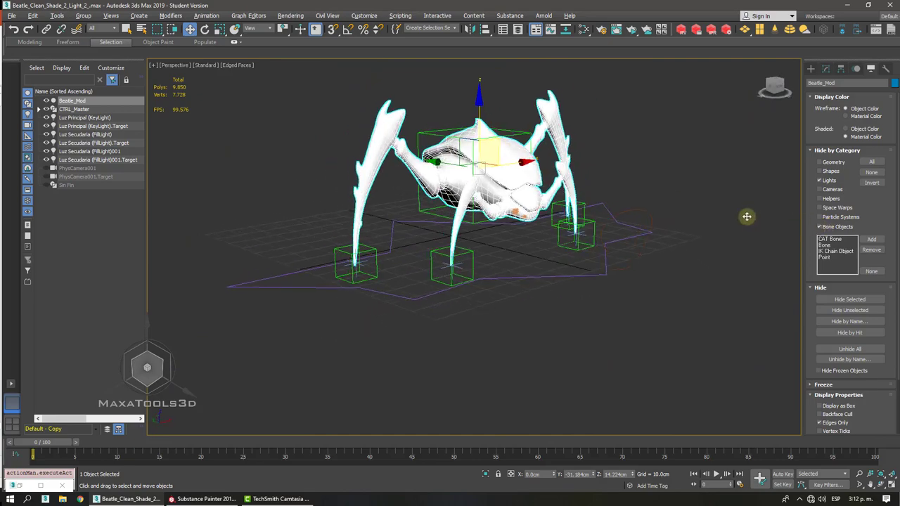
middle_click_drag(490, 188, 514, 192, "alt")
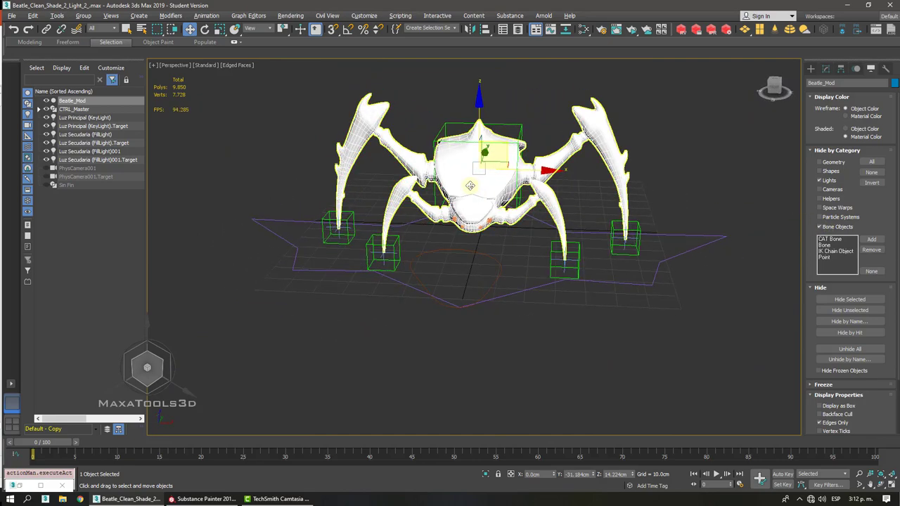
left_click(829, 227)
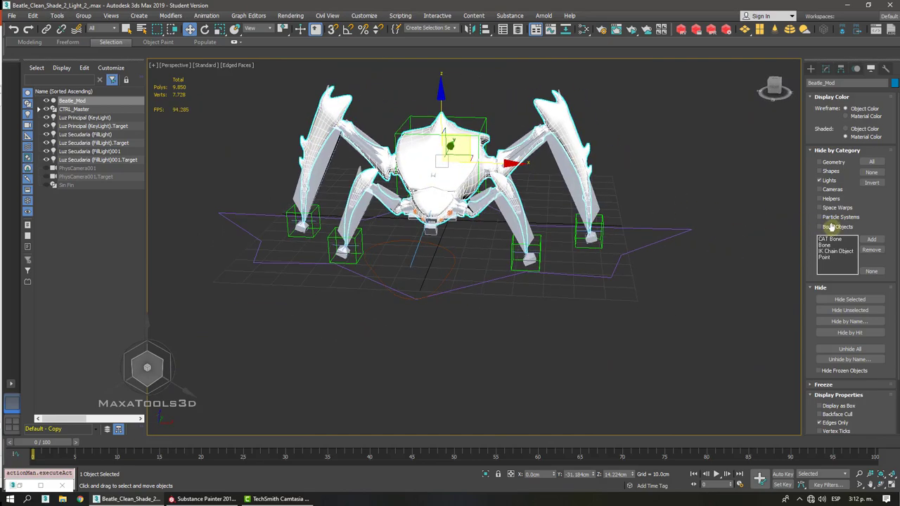
scroll(793, 229, "up", 3)
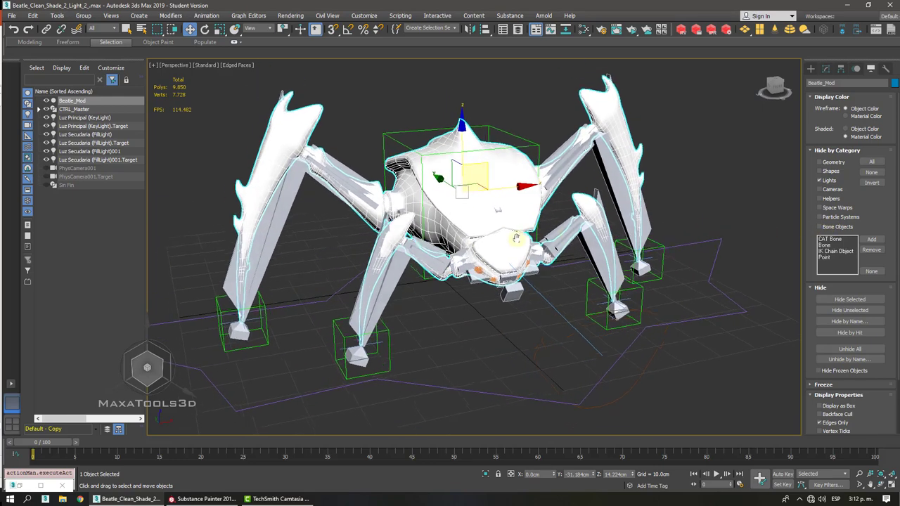
scroll(464, 244, "up", 1)
scroll(464, 239, "up", 3)
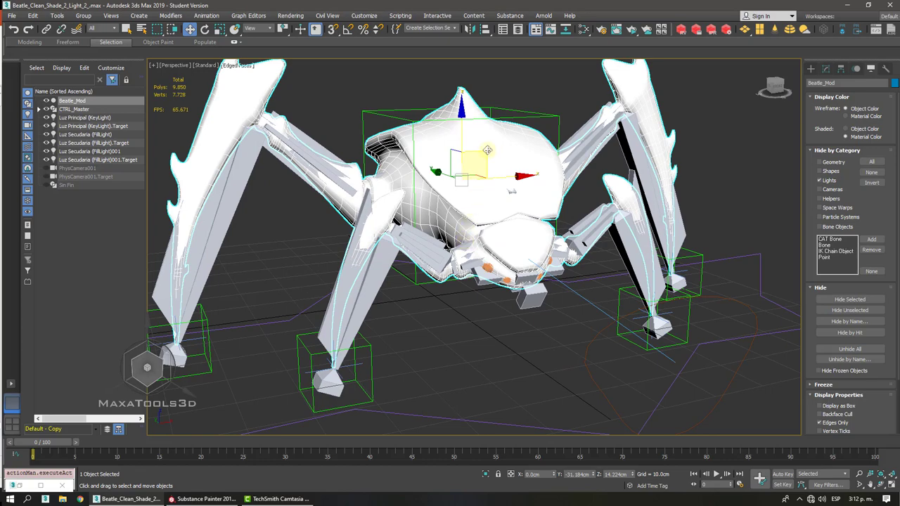
- Try moving the Beatle_Mod mesh upward away from the bones, and cancel the move
left_click_drag(487, 150, 471, 56)
right_click(471, 57)
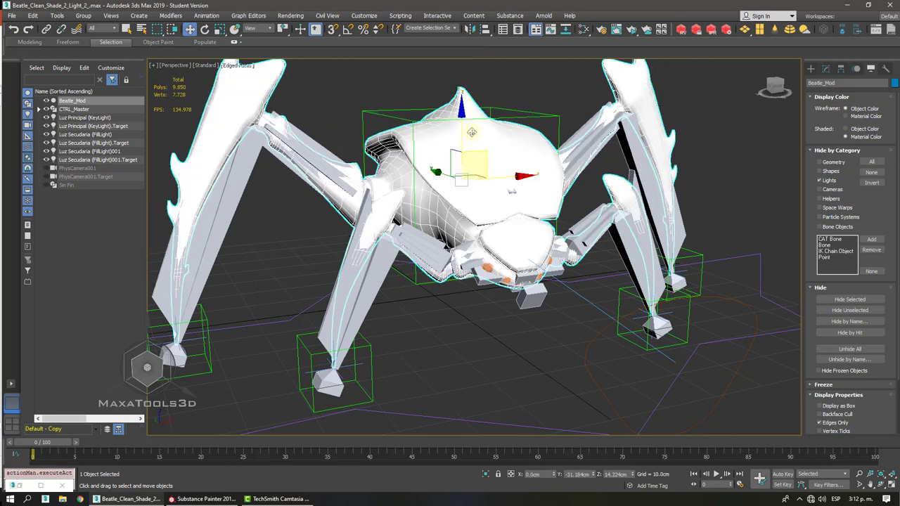
key("shift+z")
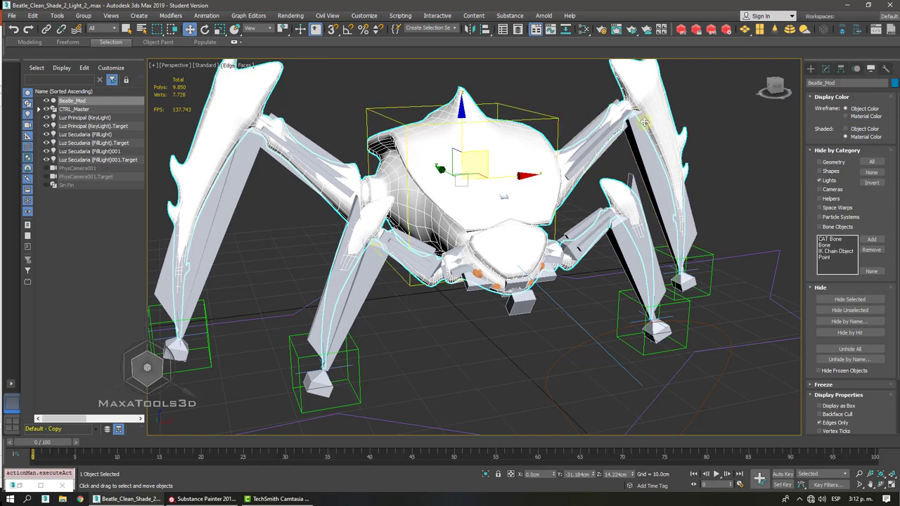
- Look through the modifiers available for the Beatle_Mod mesh to locate Skin, and close the list without applying one
left_click(826, 68)
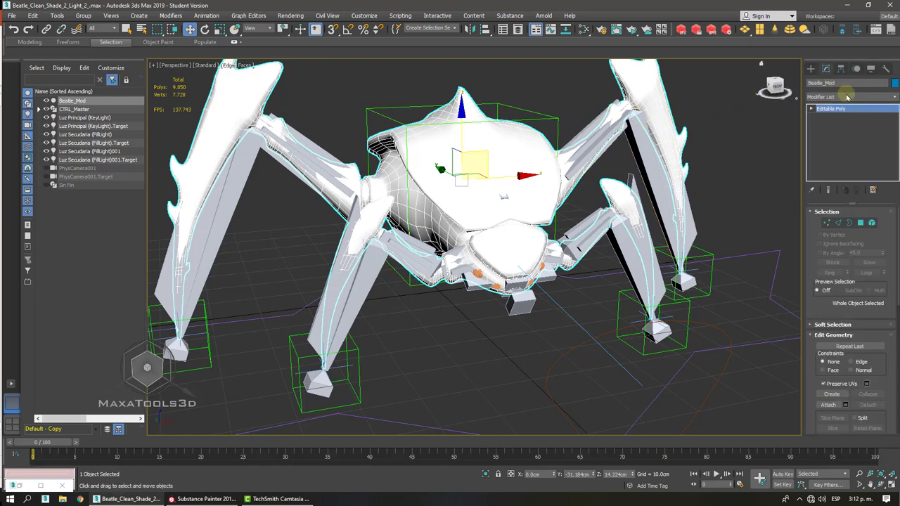
left_click(849, 97)
left_click_drag(895, 127, 896, 355)
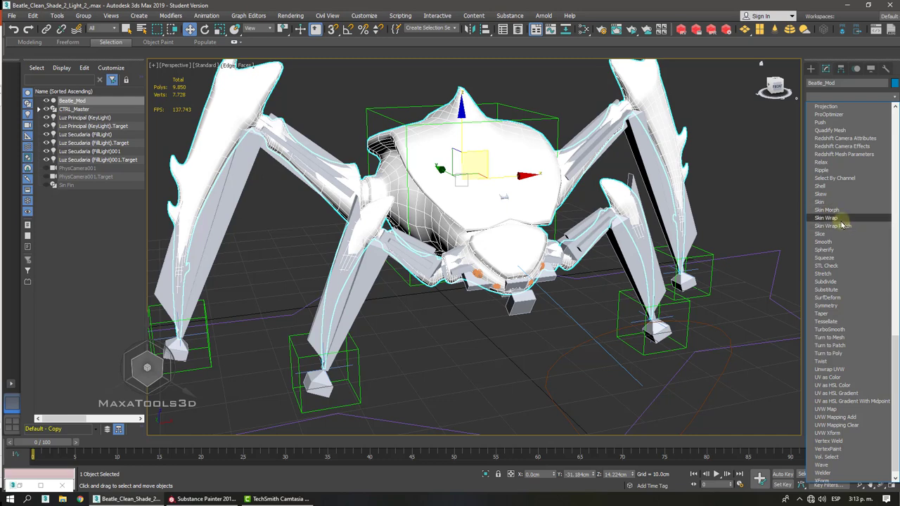
scroll(842, 225, "up", 15)
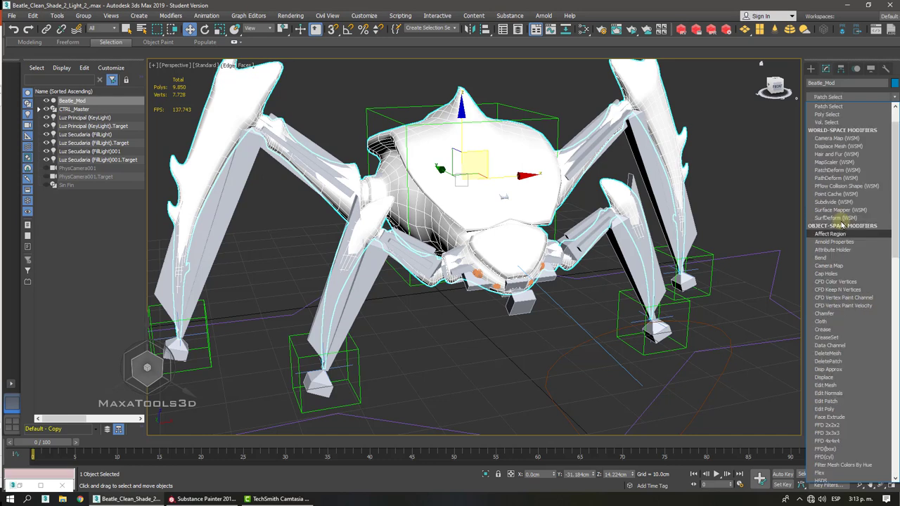
scroll(846, 289, "down", 15)
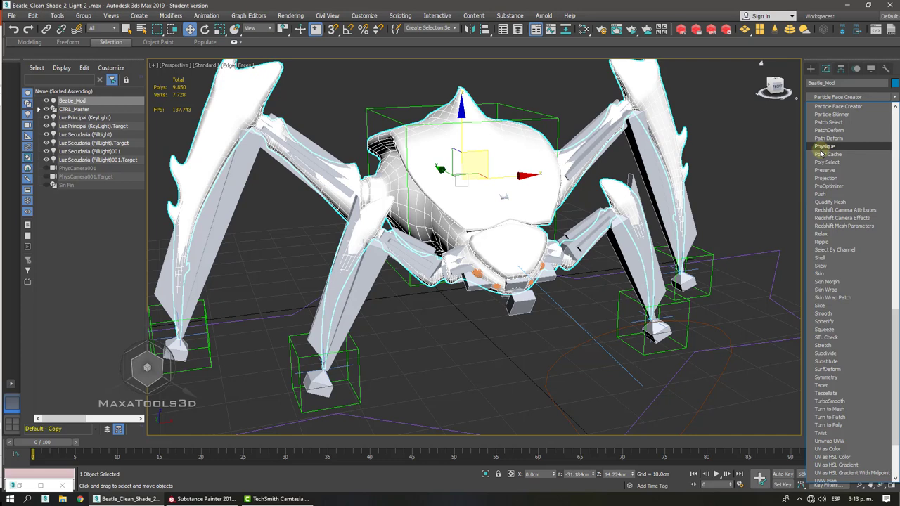
scroll(823, 155, "down", 3)
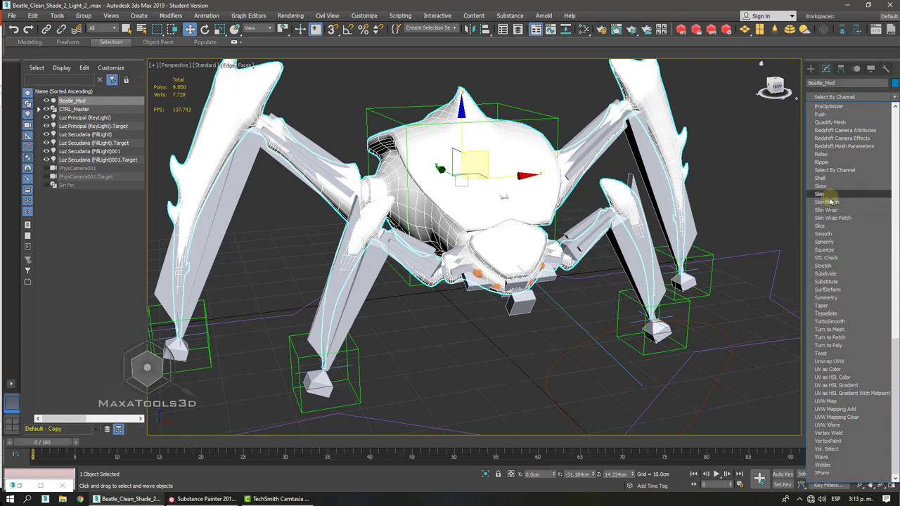
left_click(732, 168)
middle_click_drag(584, 195, 549, 202)
scroll(549, 203, "down", 3)
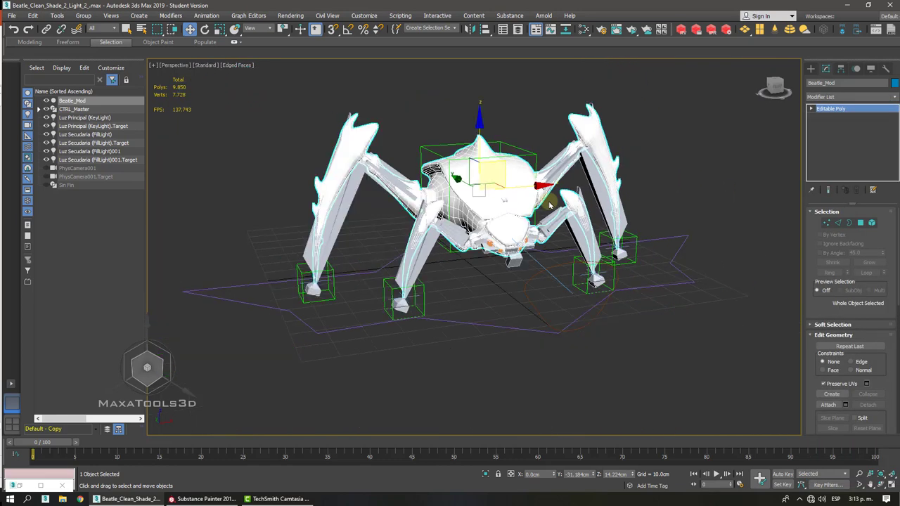
- Try moving Beatle_Mod to about X 24.9 cm and Z 39.1 cm, undo it, and check the Pata_Der_03 bone's selection
left_click(511, 106)
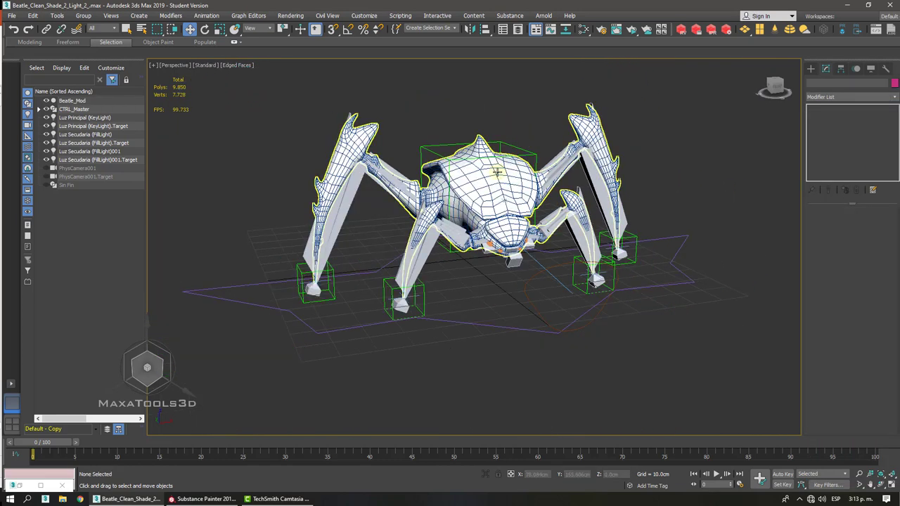
left_click(497, 171)
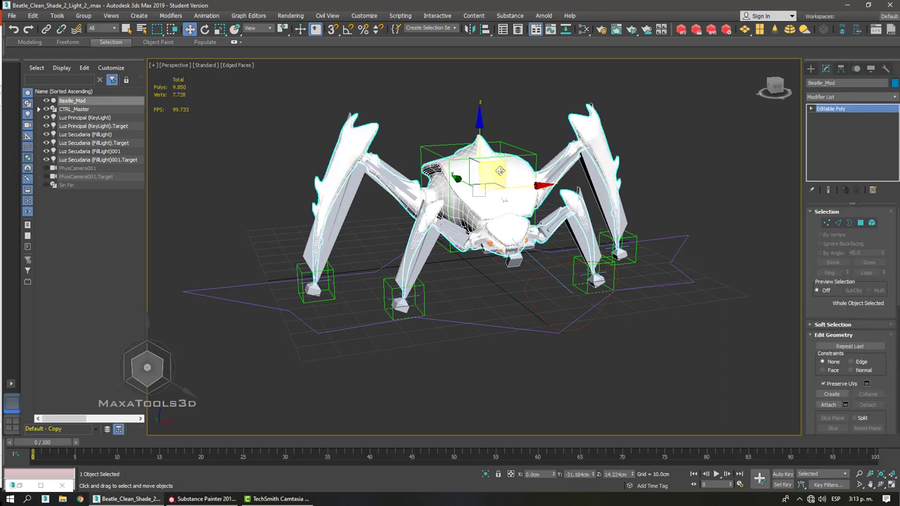
left_click_drag(500, 171, 570, 99)
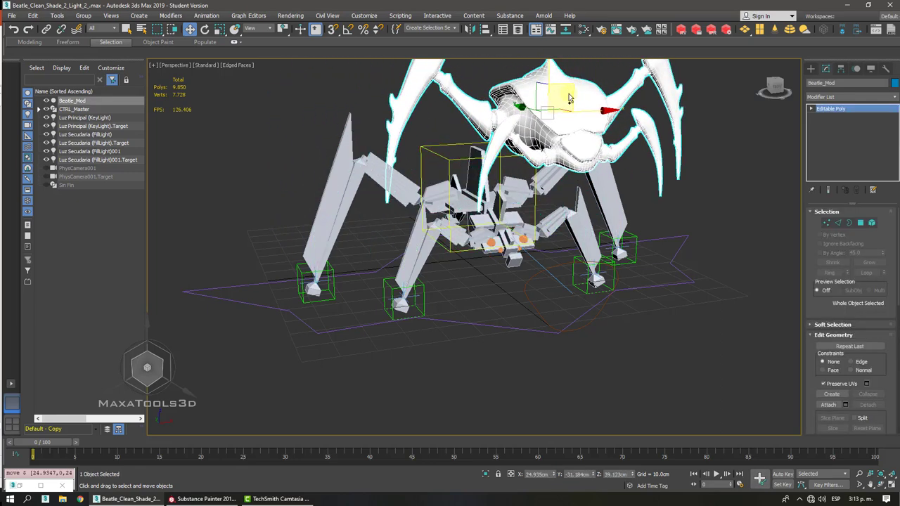
key("ctrl+z")
left_click(352, 198)
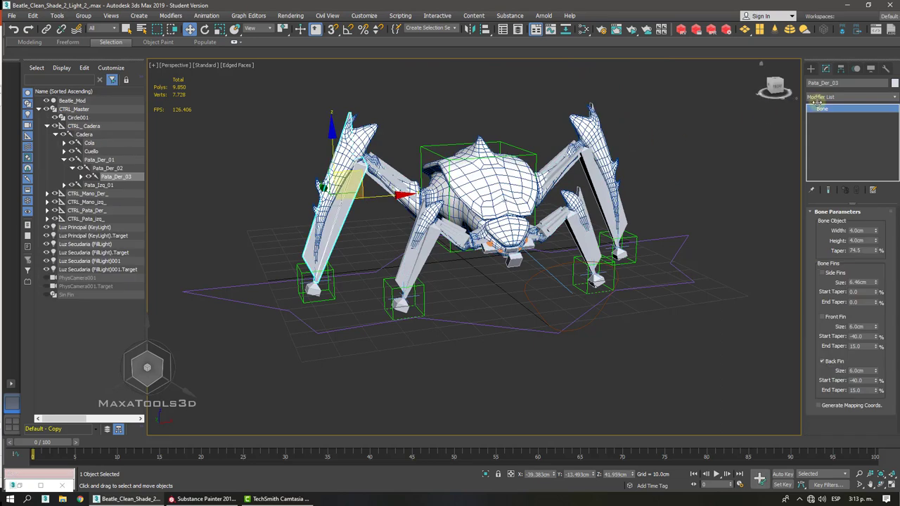
left_click(426, 105)
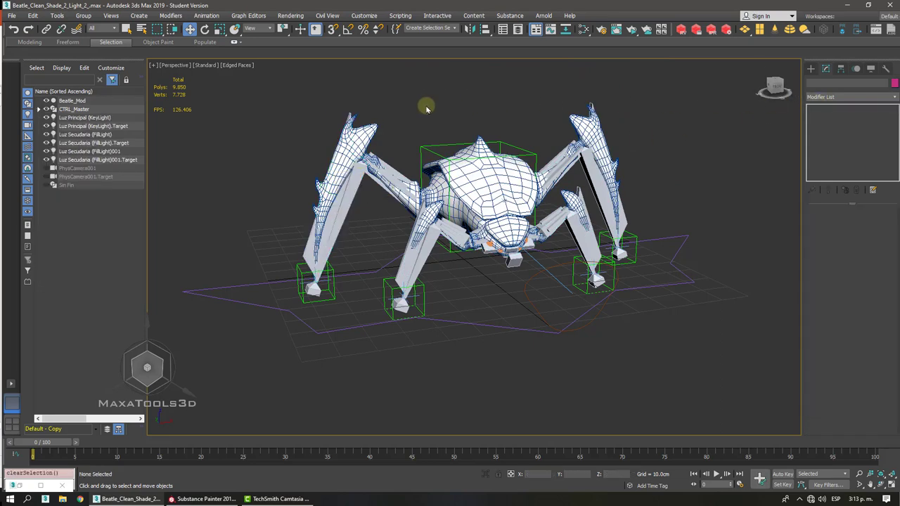
- Apply a Skin modifier to the Beatle_Mod mesh
left_click(372, 132)
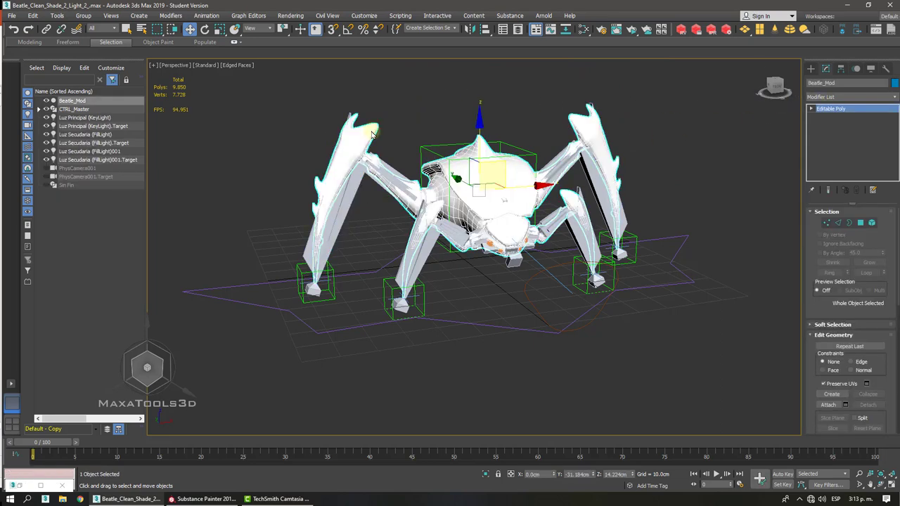
left_click(843, 98)
scroll(829, 147, "down", 20)
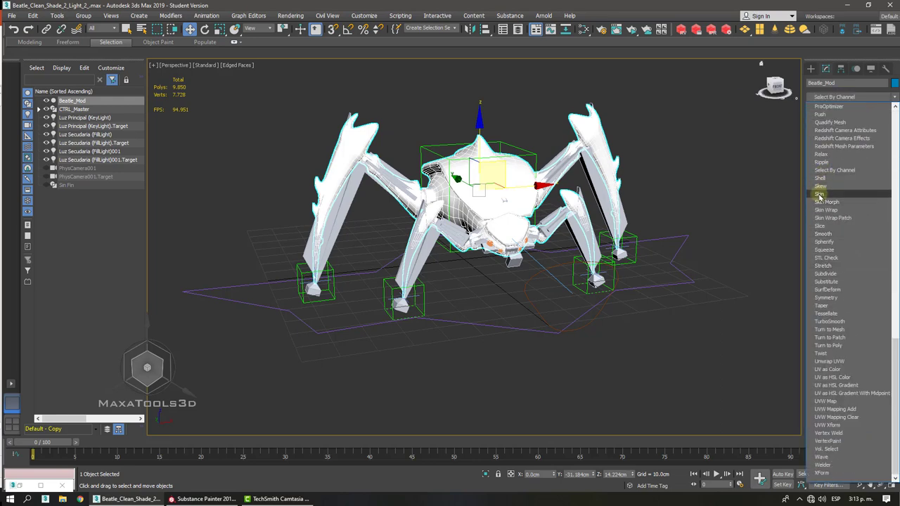
left_click(819, 194)
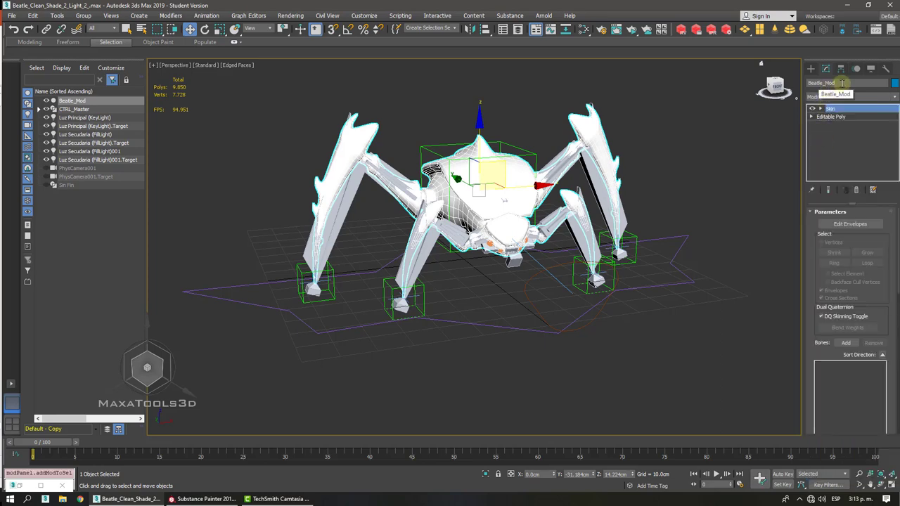
left_click(827, 85)
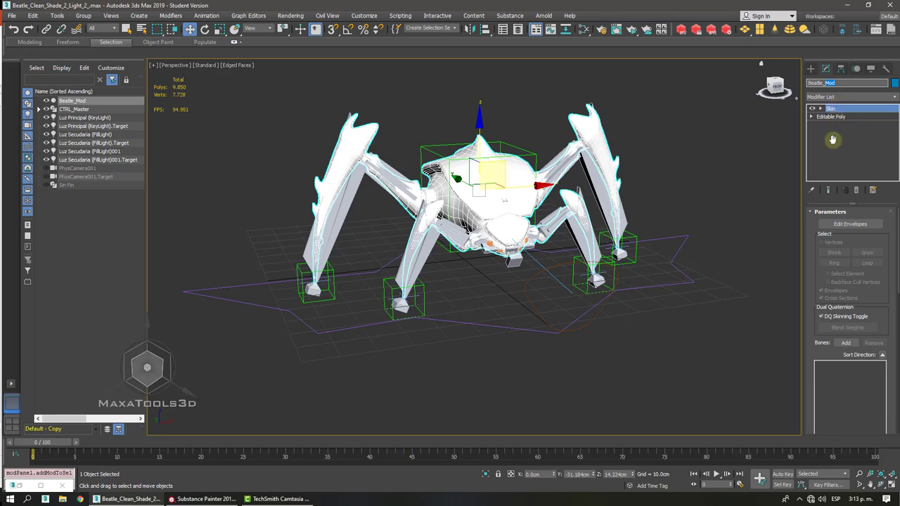
- Open the bone selection for the Skin modifier, list only bones, and expand the whole CTRL_Master hierarchy
left_click_drag(816, 287, 819, 200)
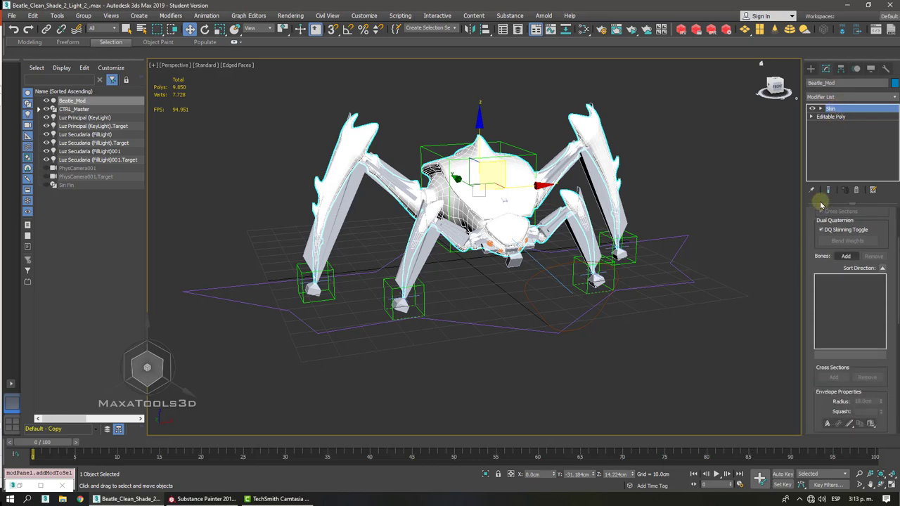
left_click(844, 256)
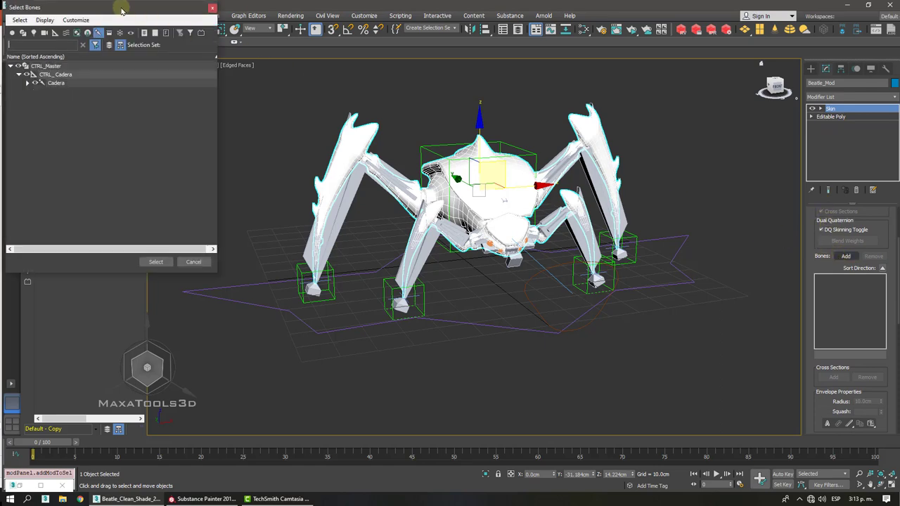
left_click_drag(121, 9, 594, 104)
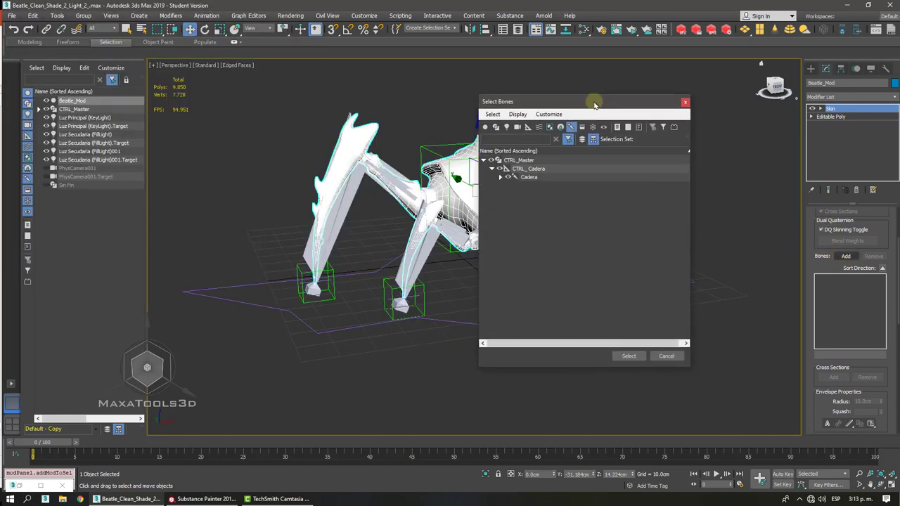
left_click(571, 128)
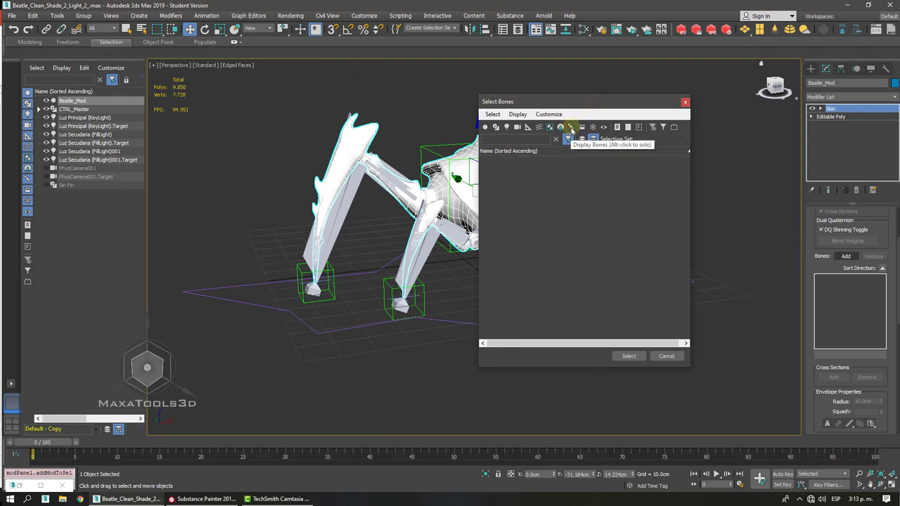
left_click(570, 128)
left_click(570, 128)
left_click(570, 127)
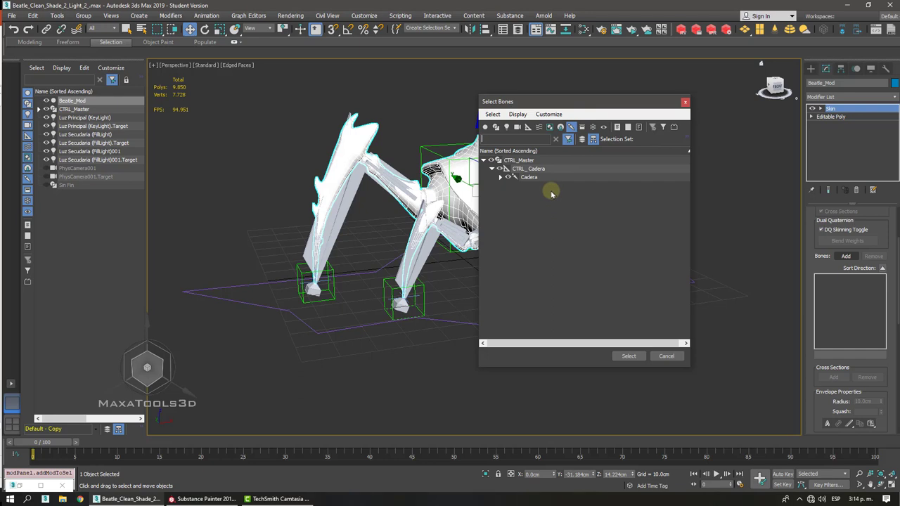
left_click(518, 114)
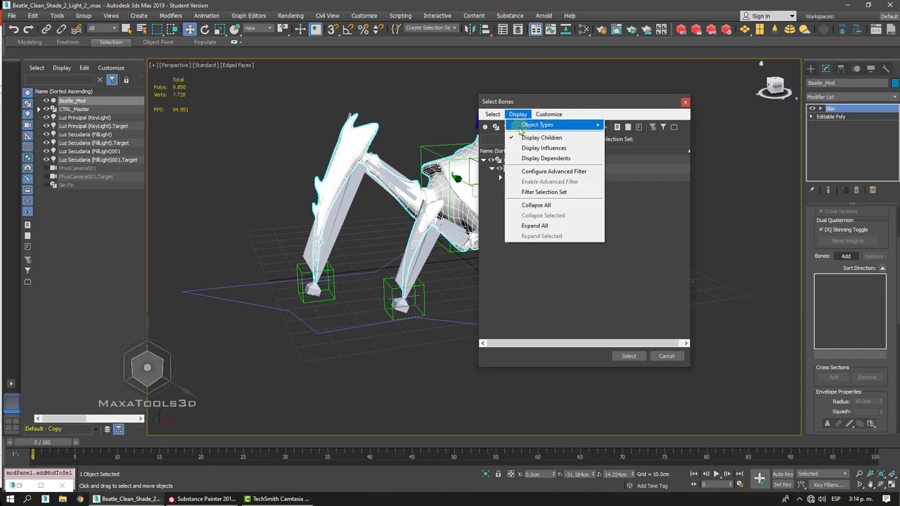
left_click(527, 225)
scroll(573, 198, "down", 1)
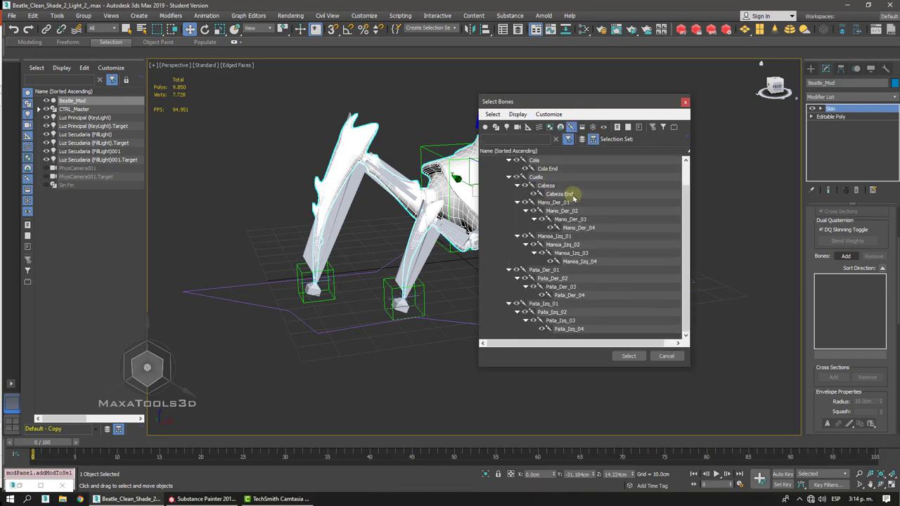
scroll(573, 198, "up", 1)
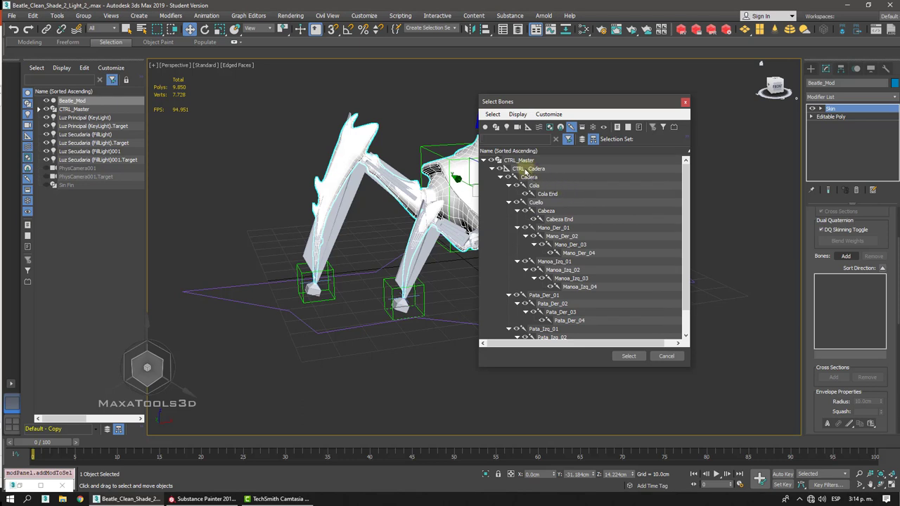
scroll(523, 171, "down", 1)
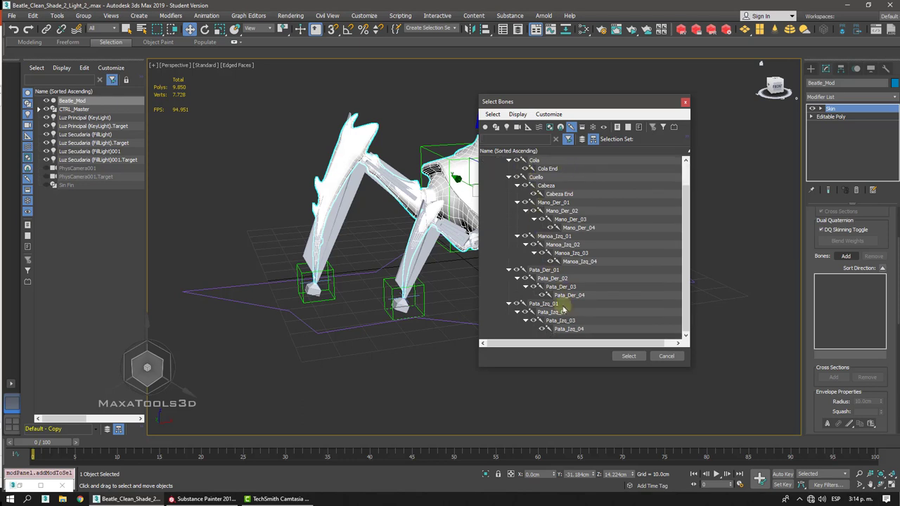
left_click(569, 329, "shift")
scroll(569, 323, "up", 1)
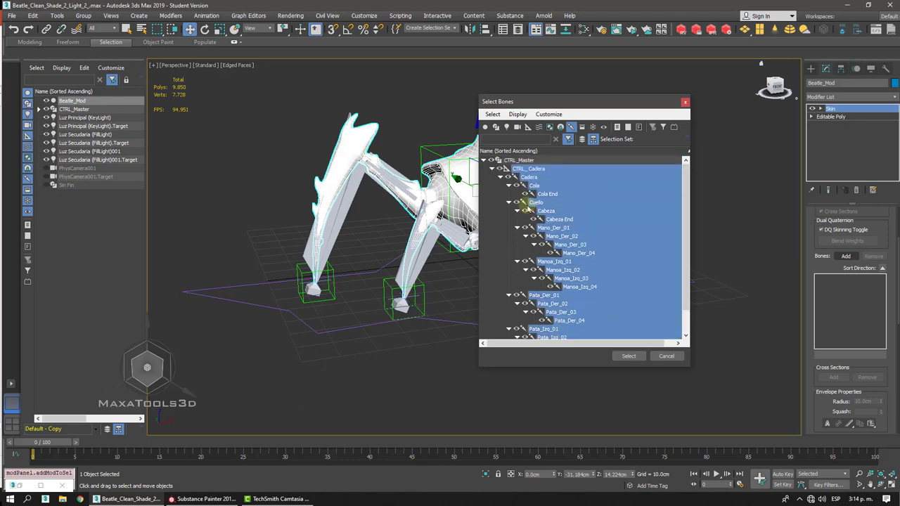
left_click(513, 162, "ctrl")
- Add every bone from Cadera through Pata_Izq_04 to the Skin modifier, leaving out CTRL_Master and CTRL_Cadera
left_click(525, 181)
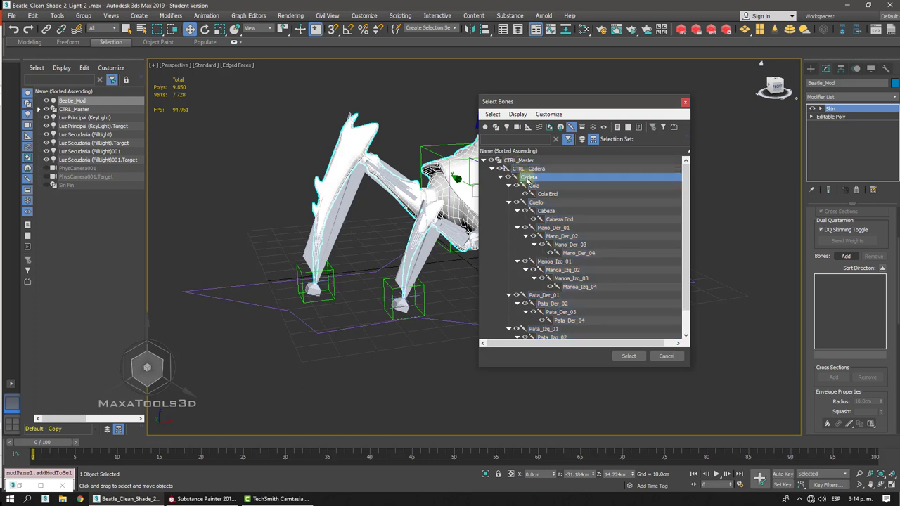
scroll(529, 190, "down", 1)
left_click(566, 330, "shift")
scroll(567, 331, "up", 1)
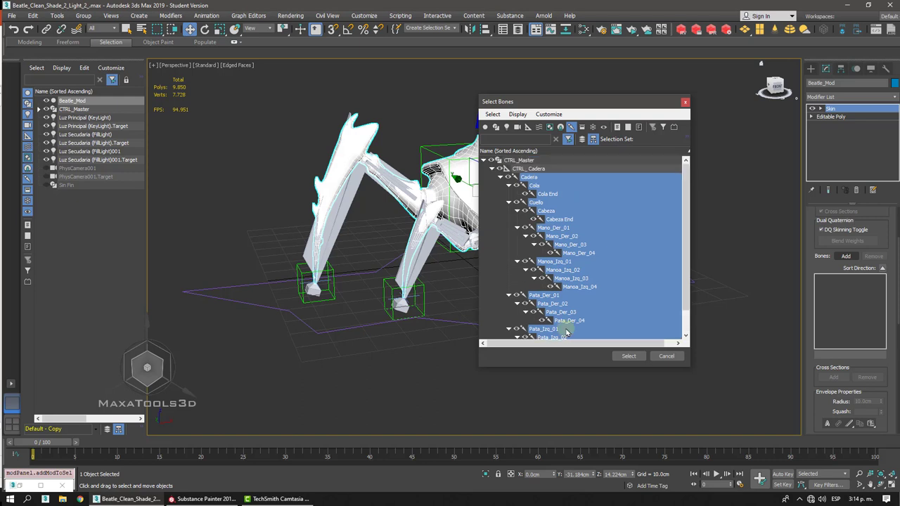
scroll(566, 331, "down", 1)
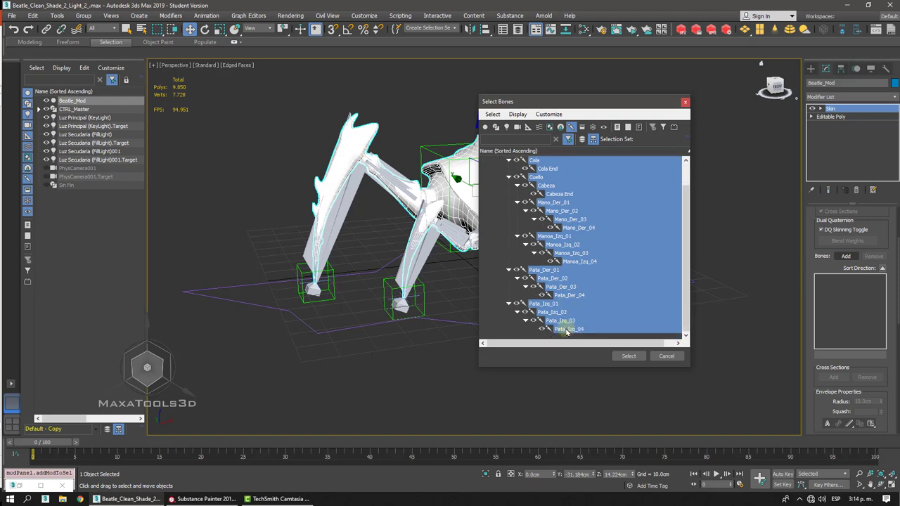
left_click(628, 356)
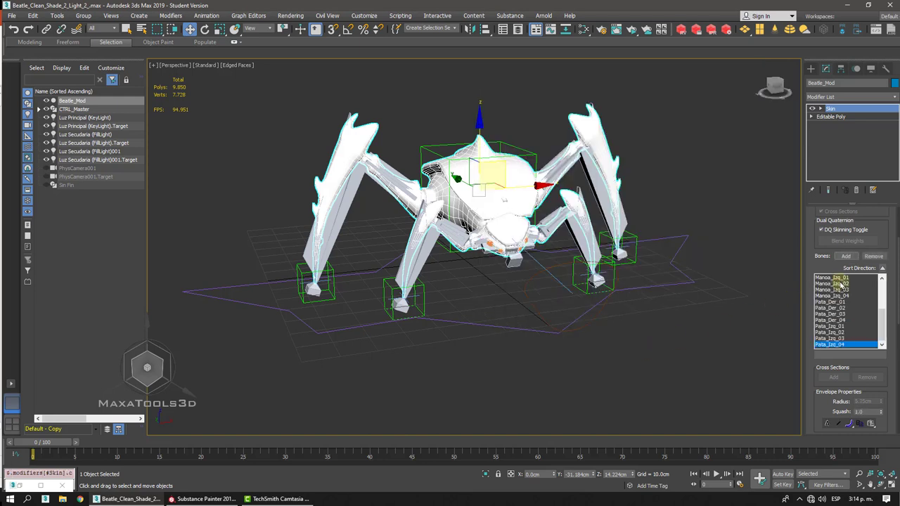
- Hide the Bone Objects category, deselect the mesh, and turn off edged faces in the perspective view
left_click(870, 68)
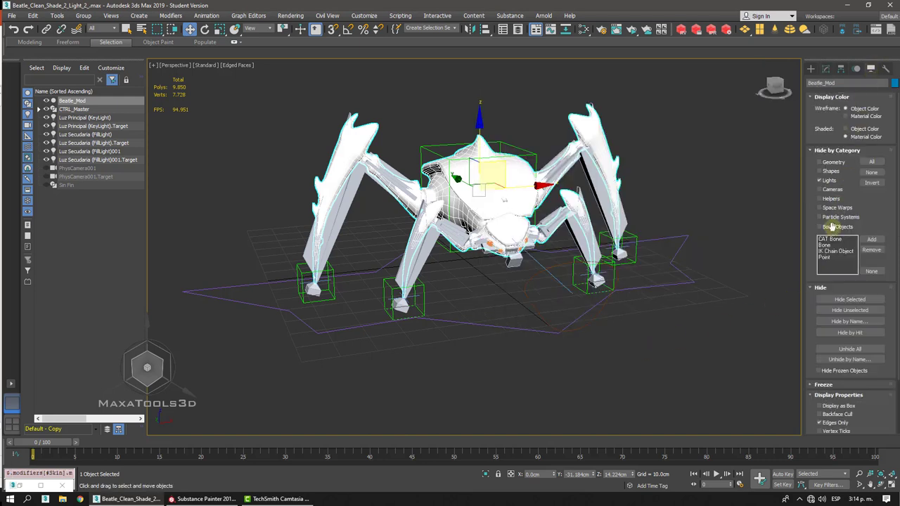
left_click(819, 227)
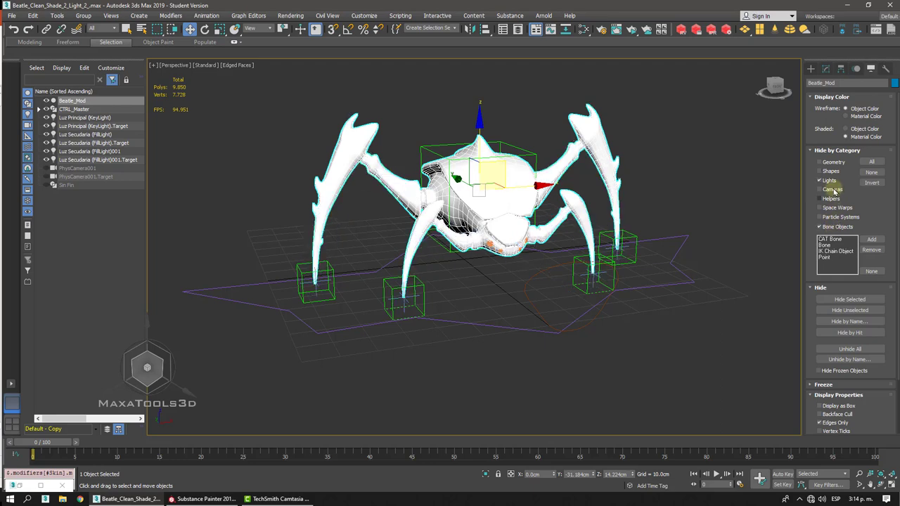
left_click(664, 146)
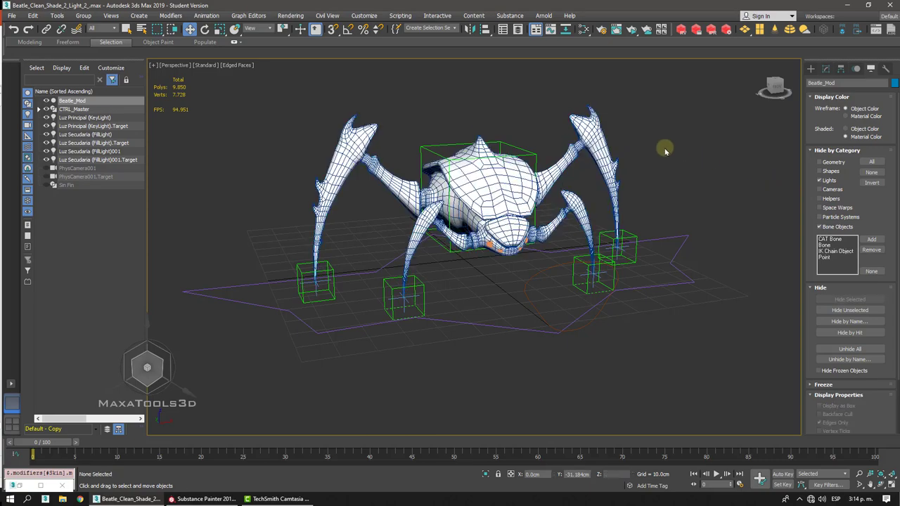
scroll(664, 147, "up", 3)
key("F4")
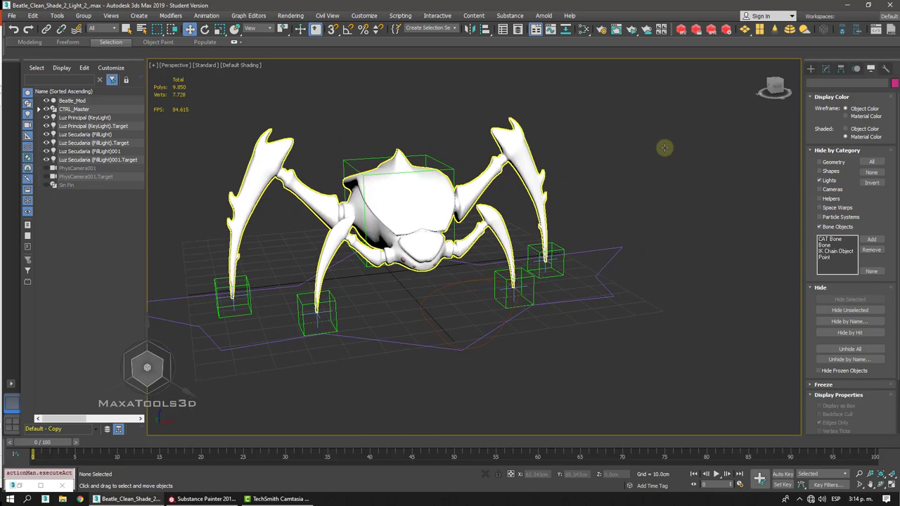
mouse_move(664, 147)
middle_mouse_down("alt")
mouse_move(575, 218)
mouse_move(442, 219)
mouse_move(526, 213)
middle_mouse_up("alt")
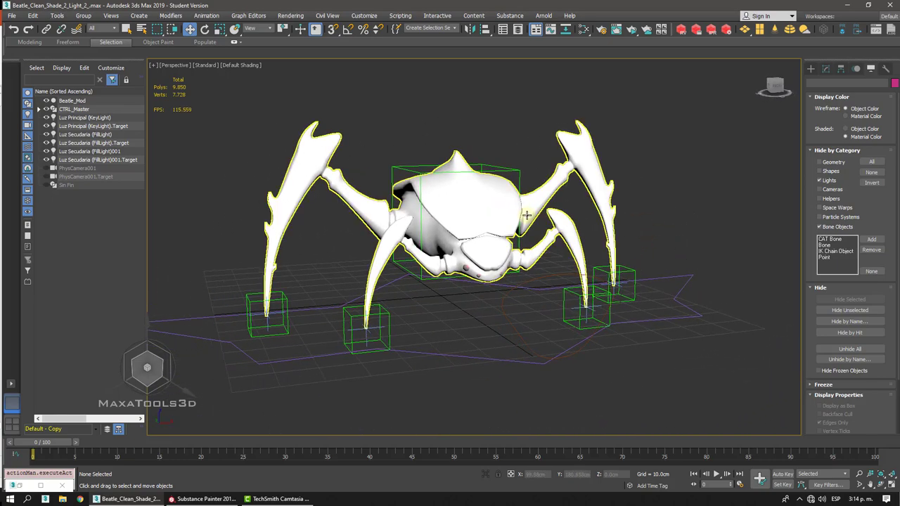
- Try moving the CTRL_Mano_Der_, CTRL_Pata_Der_ and CTRL_Cadera boxes to test the mesh deformation, restoring each one
left_click(388, 317)
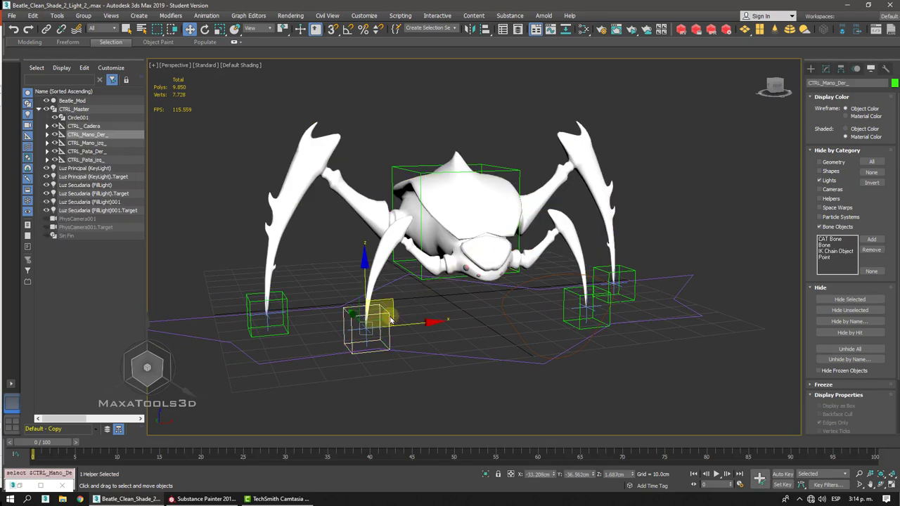
left_click_drag(390, 301, 367, 299)
right_click(368, 300)
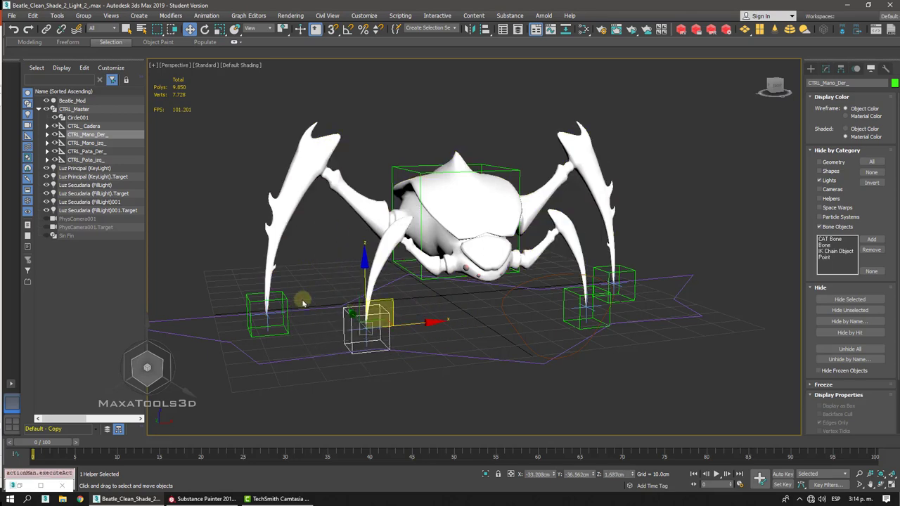
left_click(280, 300)
mouse_move(285, 289)
left_mouse_down()
mouse_move(226, 263)
mouse_move(327, 267)
mouse_move(216, 292)
mouse_move(239, 232)
mouse_move(345, 300)
mouse_move(219, 287)
mouse_move(239, 234)
mouse_move(335, 294)
mouse_move(285, 300)
left_mouse_up()
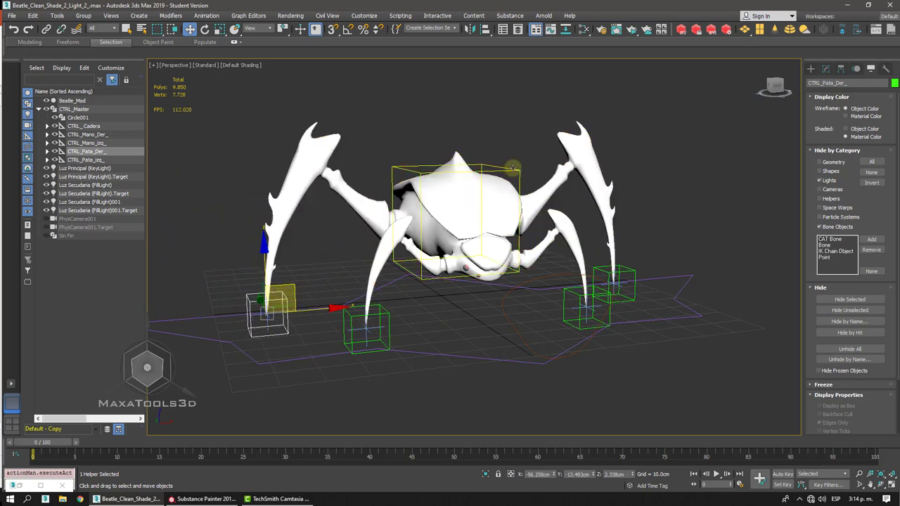
left_click(475, 189)
left_click_drag(475, 189, 471, 156)
key("ctrl+z")
- Try moving the Circle001 look-at control around the beetle to test the head's rotation, and cancel the move
left_click(534, 280)
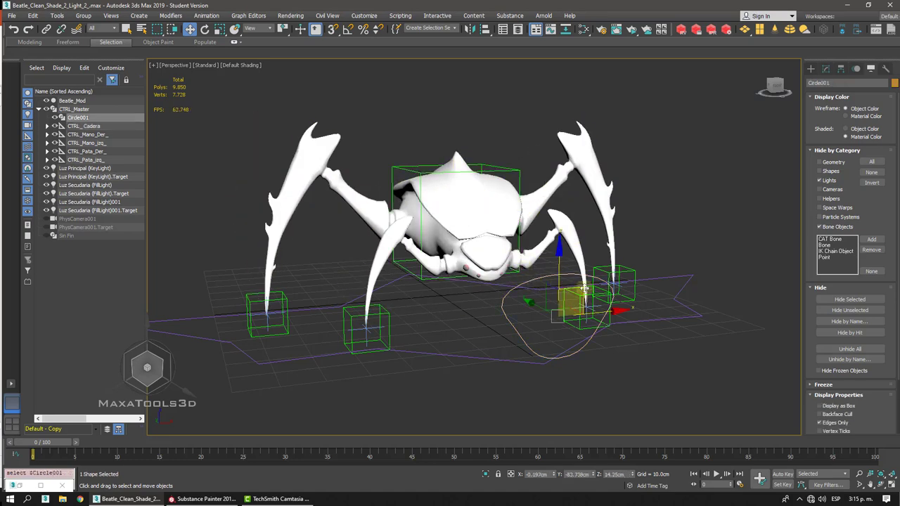
left_click_drag(585, 289, 567, 266)
left_click_drag(631, 234, 504, 254)
left_click_drag(544, 150, 499, 227)
left_click_drag(596, 163, 551, 260)
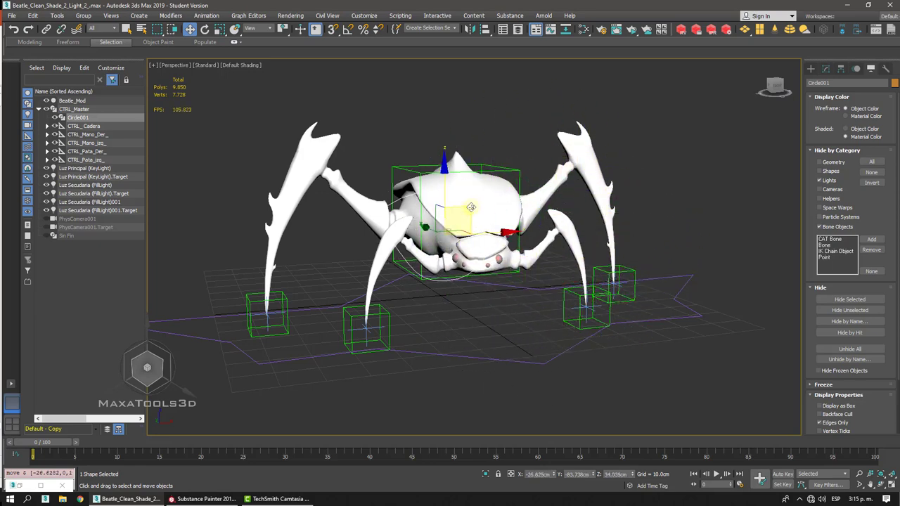
- Select the Beatle_Mod mesh and isolate it in the viewport
left_click(471, 206)
middle_click_drag(478, 204, 607, 212, "alt")
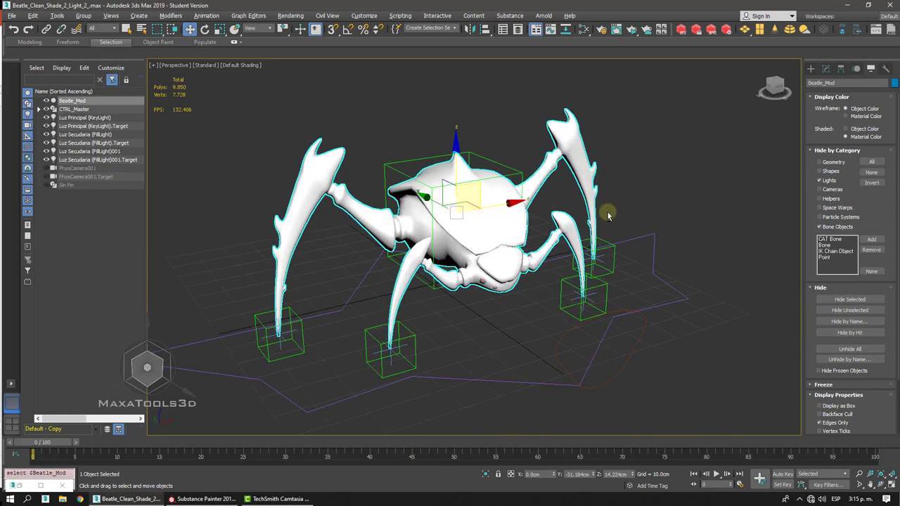
key("alt+q")
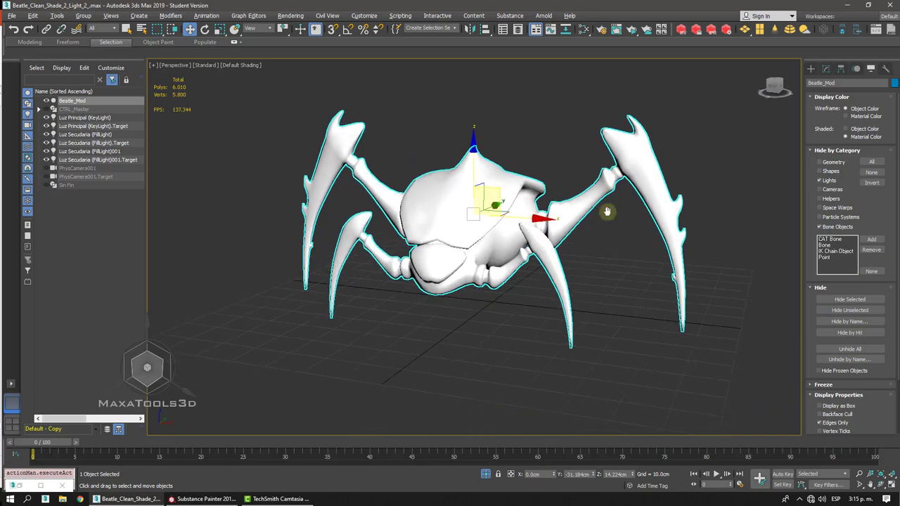
middle_click_drag(608, 212, 607, 212, "alt")
scroll(607, 212, "up", 5)
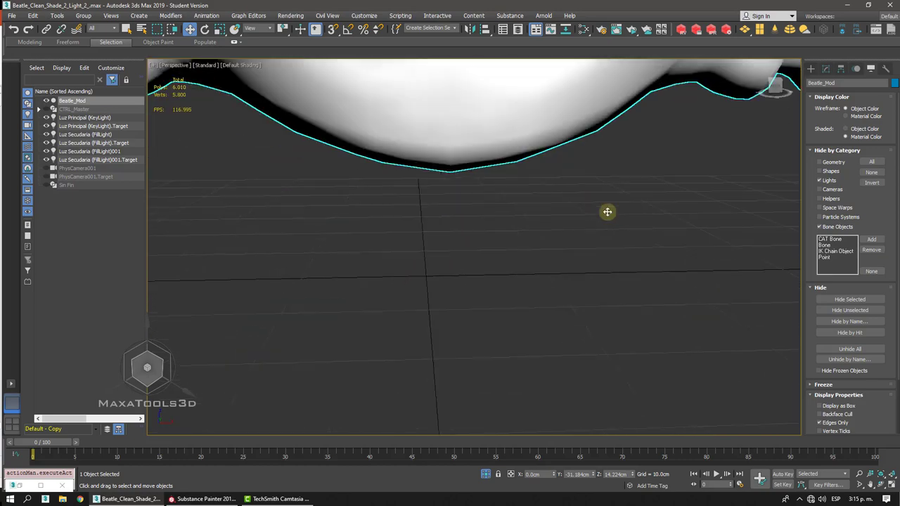
scroll(607, 212, "down", 6)
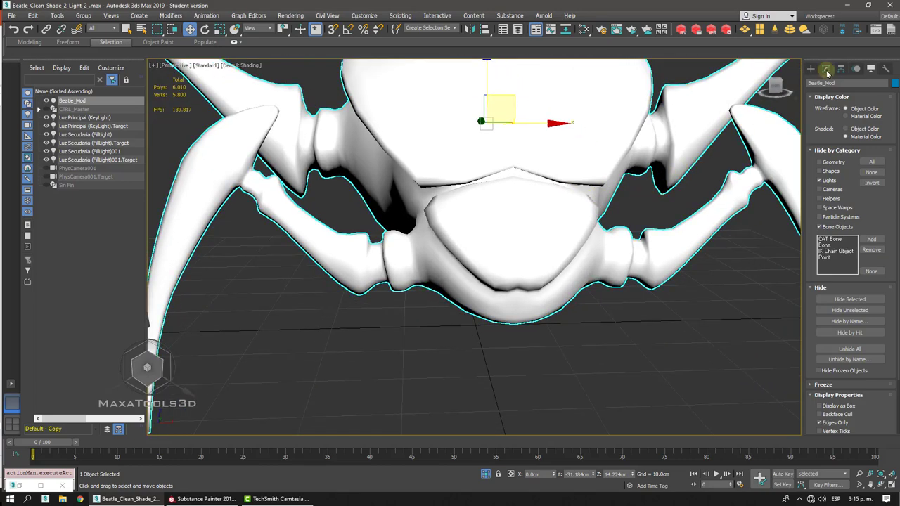
- Enter Envelope editing in the Beatle_Mod mesh's Skin modifier
left_click(826, 69)
left_click(821, 109)
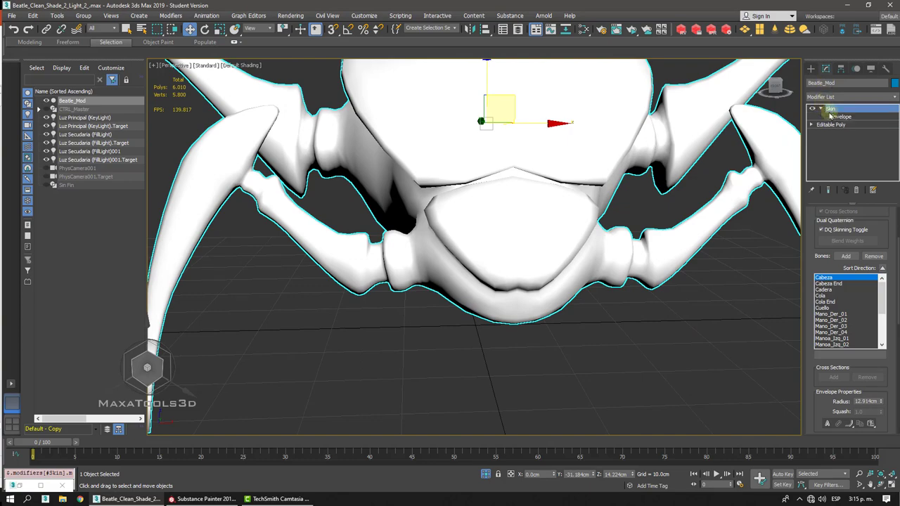
left_click(833, 117)
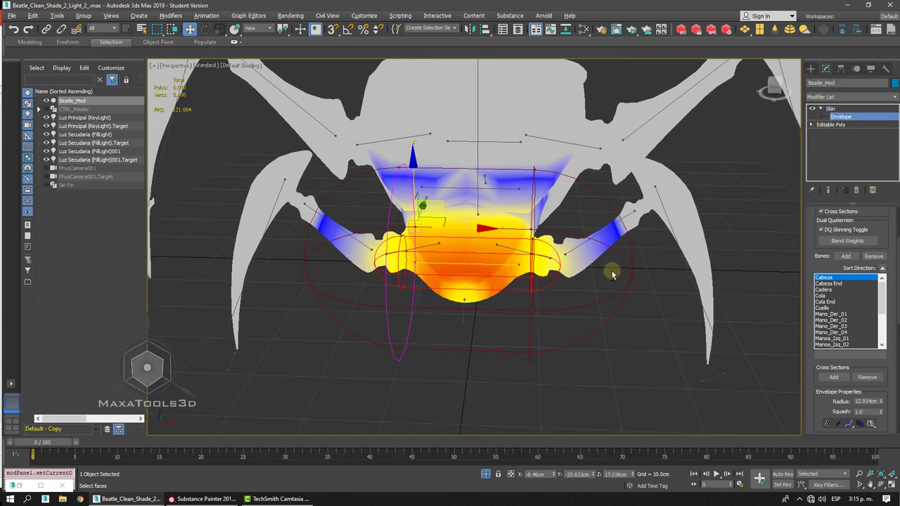
middle_click_drag(611, 273, 532, 331, "alt")
middle_click_drag(457, 229, 530, 326)
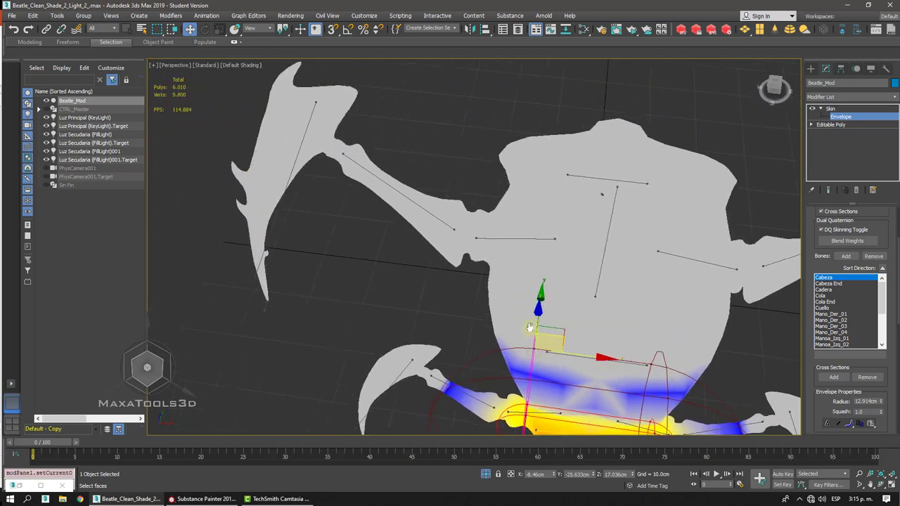
- Examine the envelope weights of the right hind leg bones, including Pata_Der_02, and of the Cola and Cadera bones
left_click(287, 195)
left_click(400, 194)
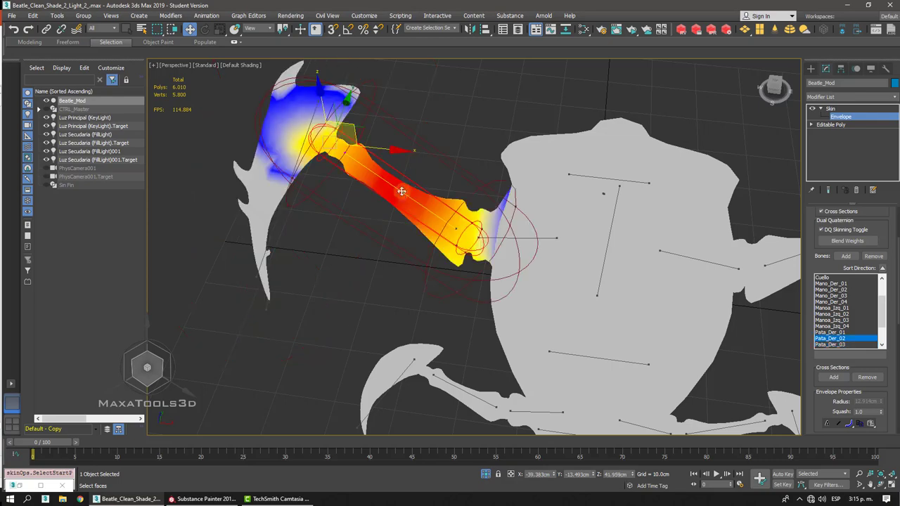
left_click(582, 177)
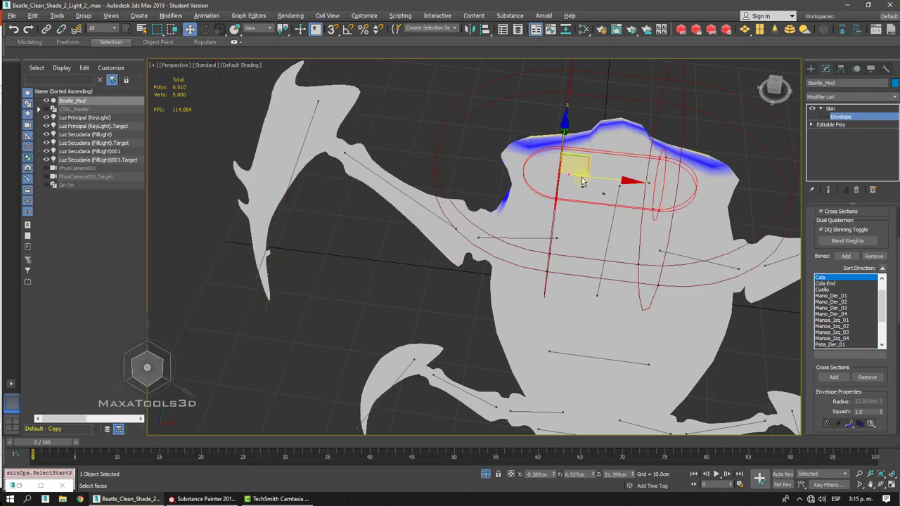
middle_click_drag(582, 178, 524, 218, "alt")
left_click(571, 212)
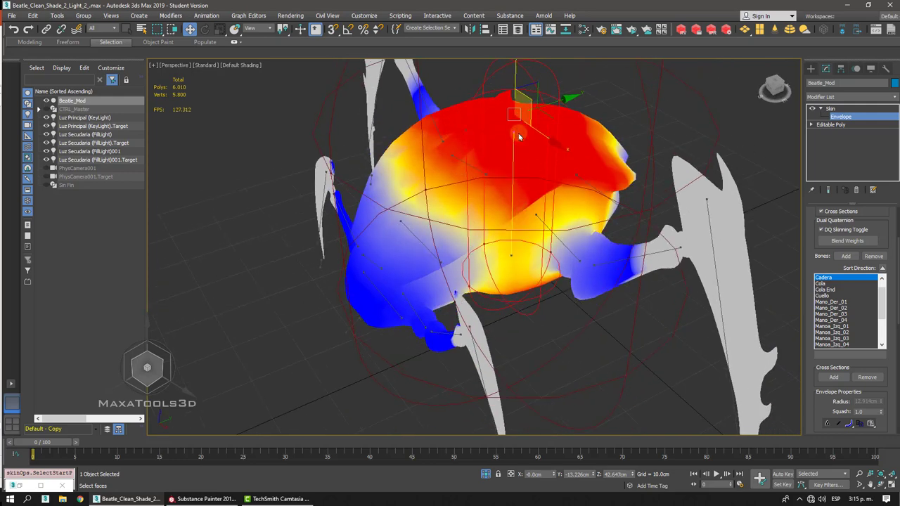
middle_click_drag(517, 132, 517, 132, "alt")
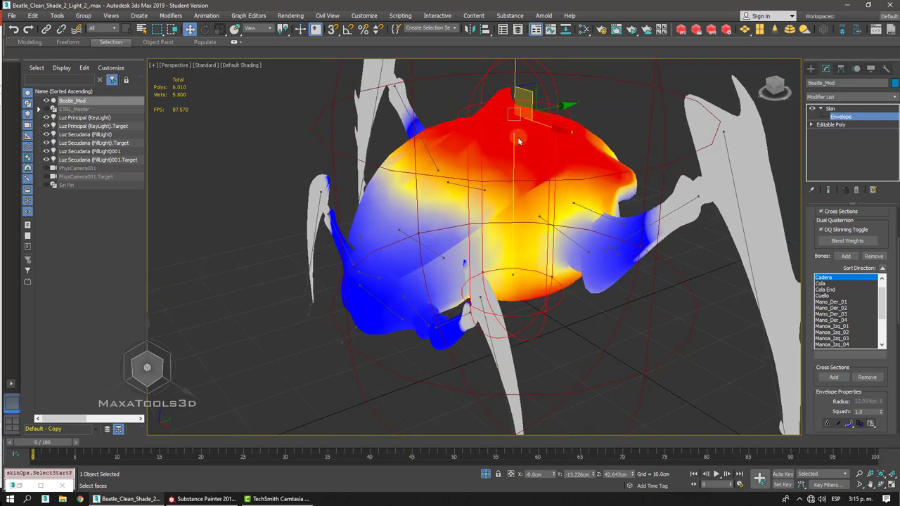
- Examine the Cadera bone's envelope weights around the beetle's body from several sides and from the front
middle_click_drag(514, 186, 514, 186, "alt")
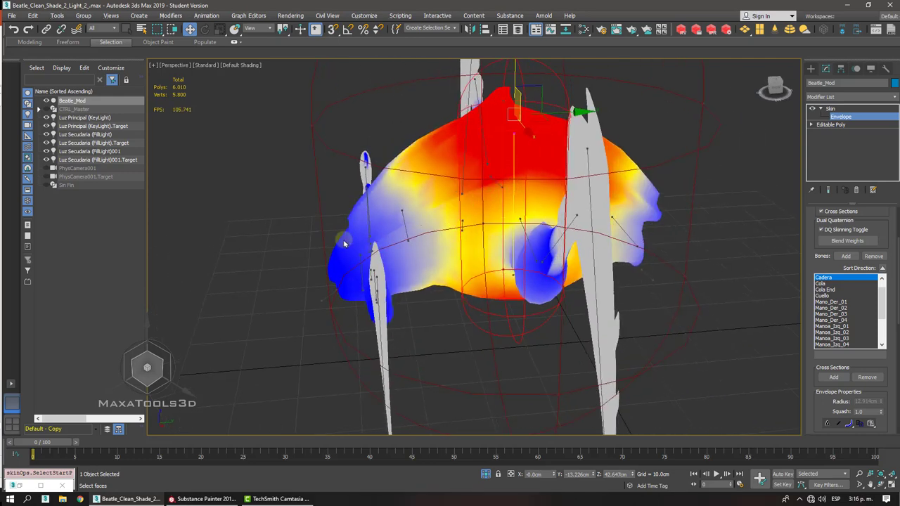
middle_click_drag(344, 243, 346, 243, "alt")
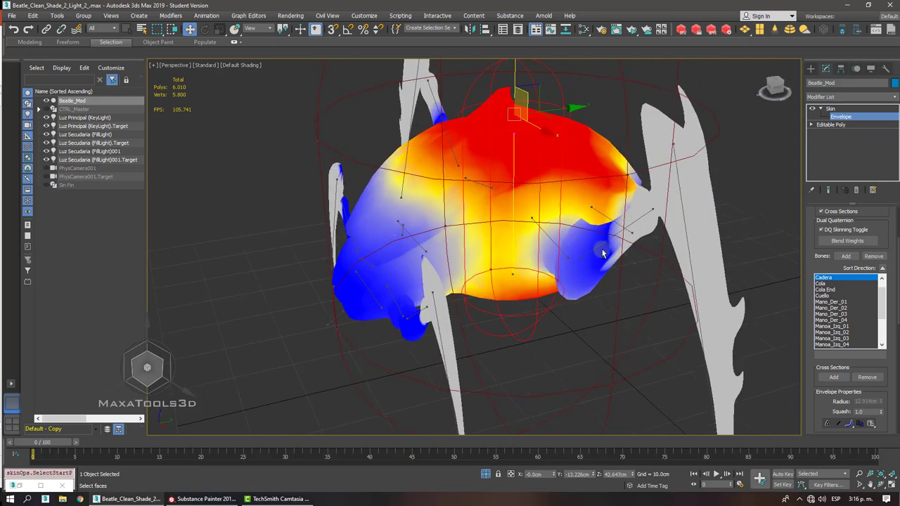
middle_click_drag(602, 254, 658, 256, "alt")
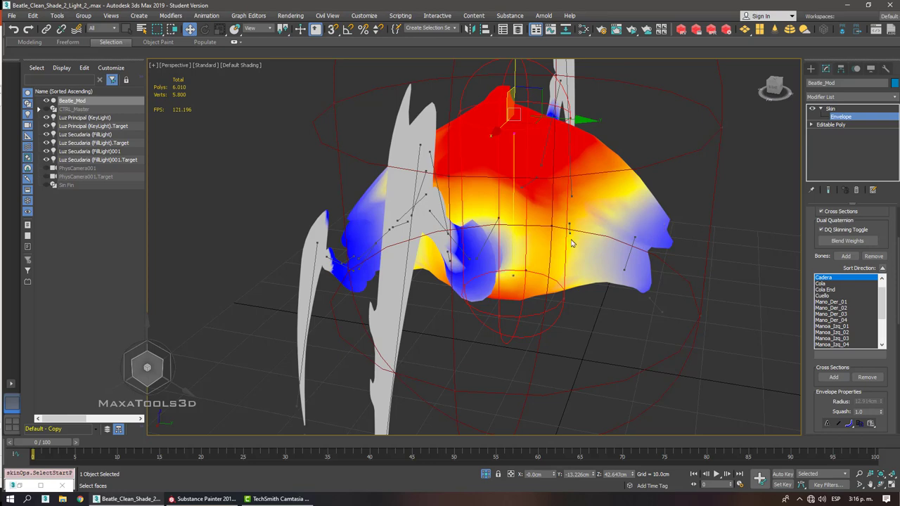
middle_click_drag(571, 242, 338, 271, "alt")
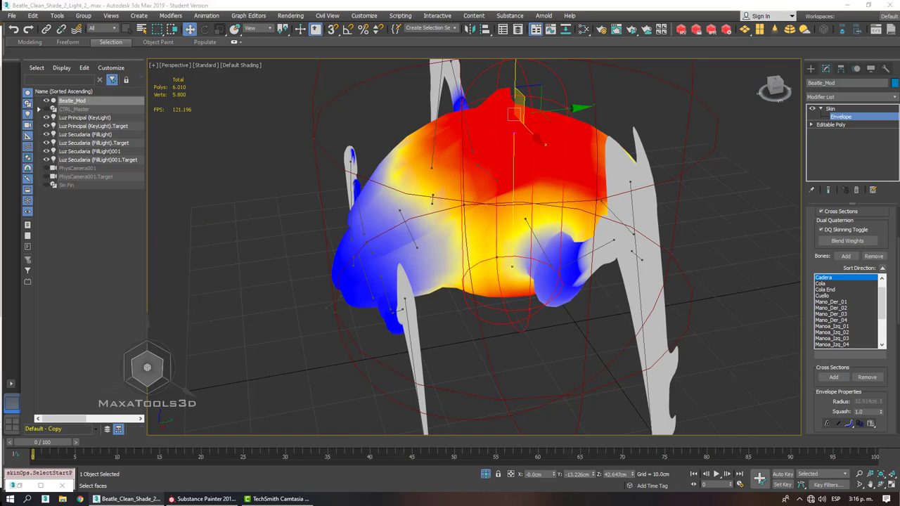
middle_click_drag(450, 253, 535, 260, "alt")
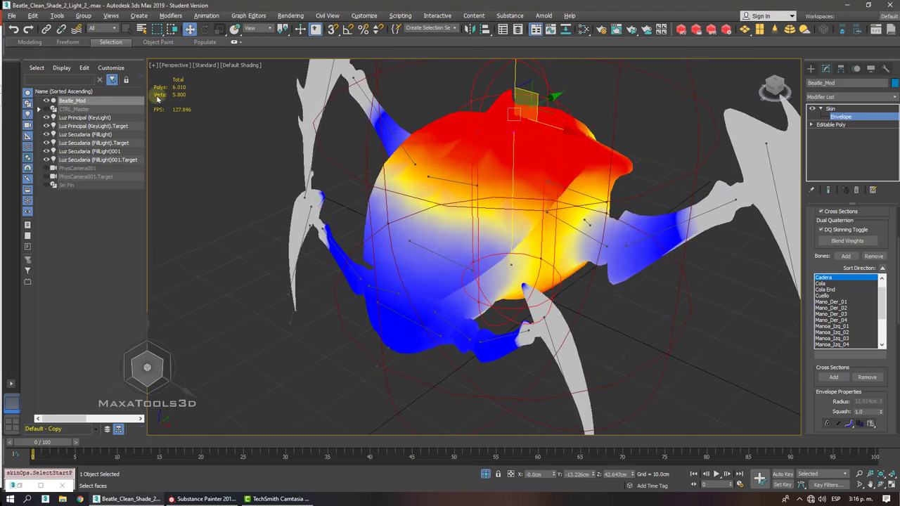
middle_click_drag(157, 99, 432, 201, "alt")
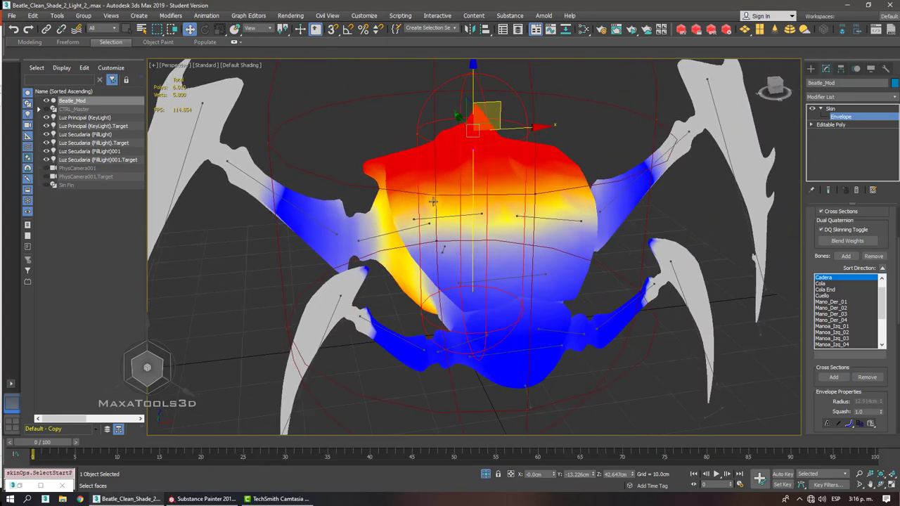
middle_click_drag(436, 216, 536, 359, "alt")
key("f")
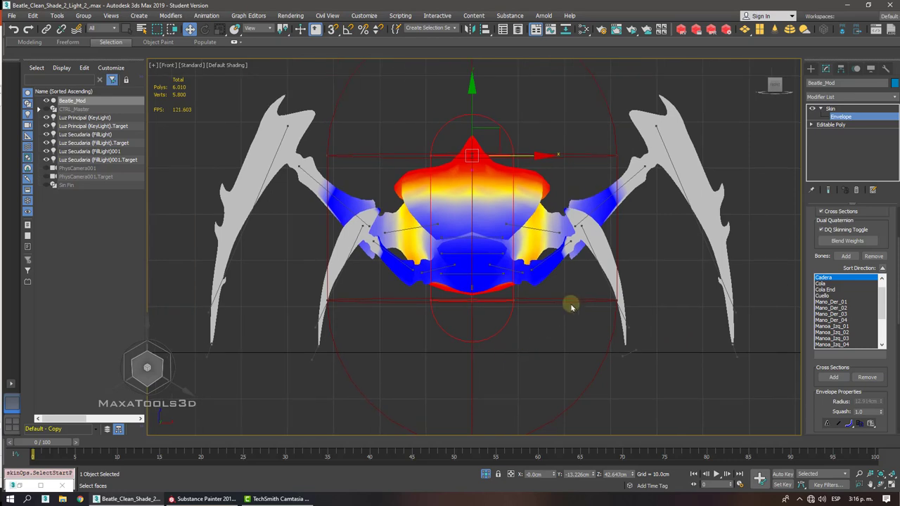
- Re-enter Envelope editing, inspect the weights of Pata_Der_03 and Pata_Der_02, and review the Mirror Parameters
left_click(830, 109)
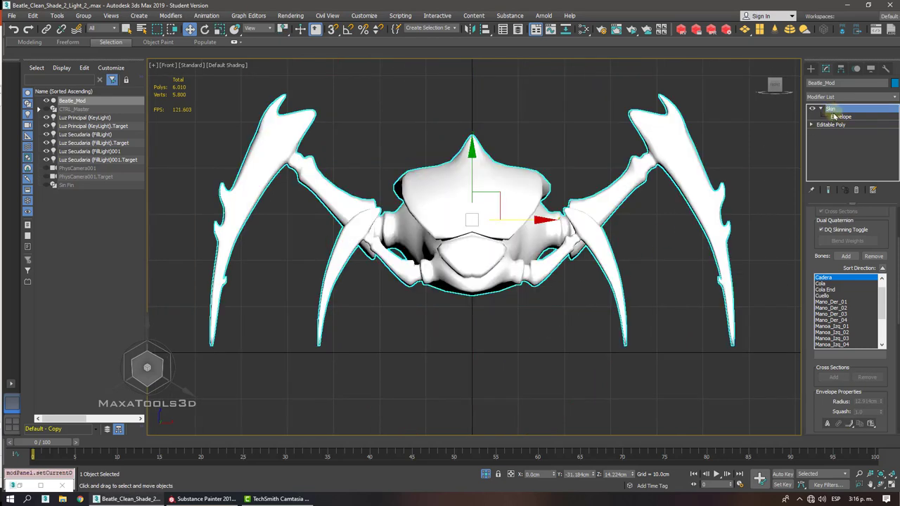
left_click(835, 116)
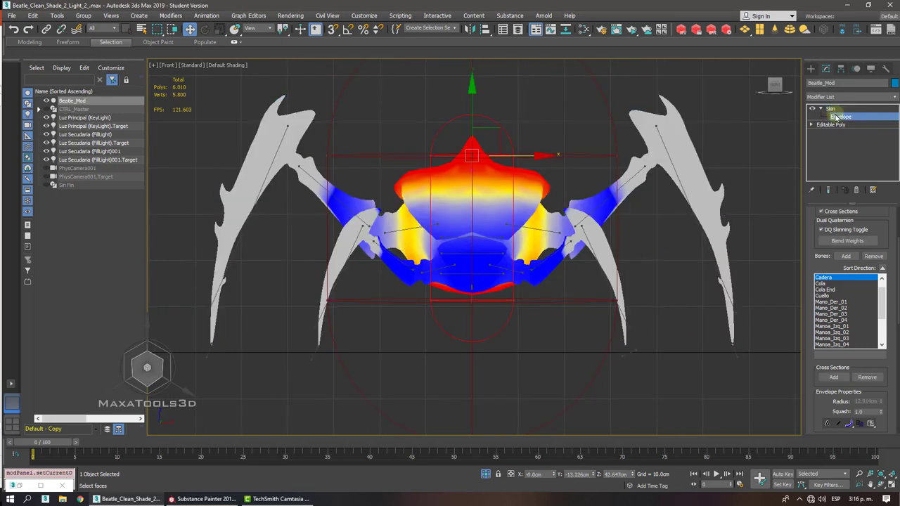
left_click(253, 203)
middle_click_drag(294, 203, 331, 201)
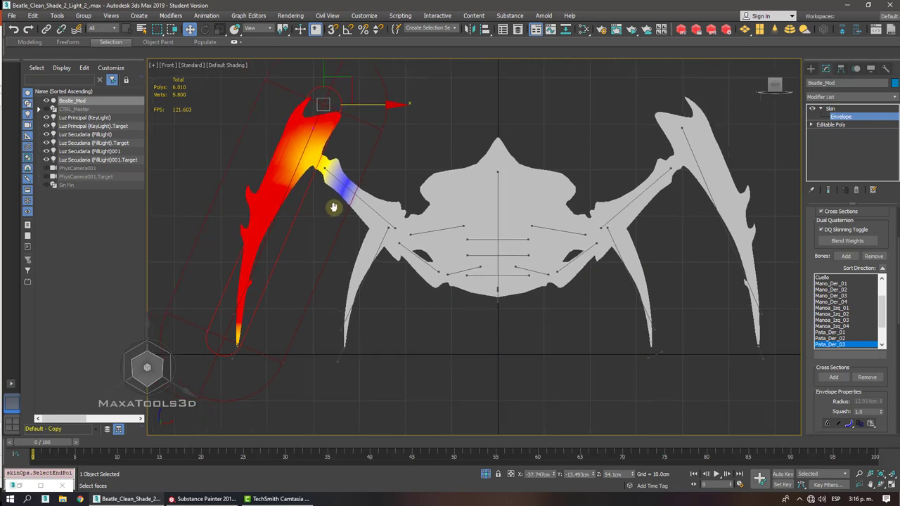
left_click(383, 215)
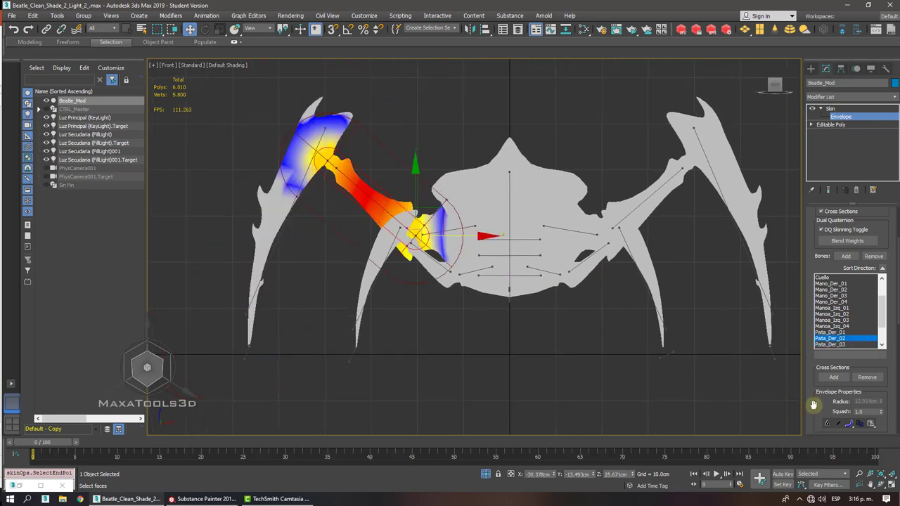
scroll(814, 383, "down", 10)
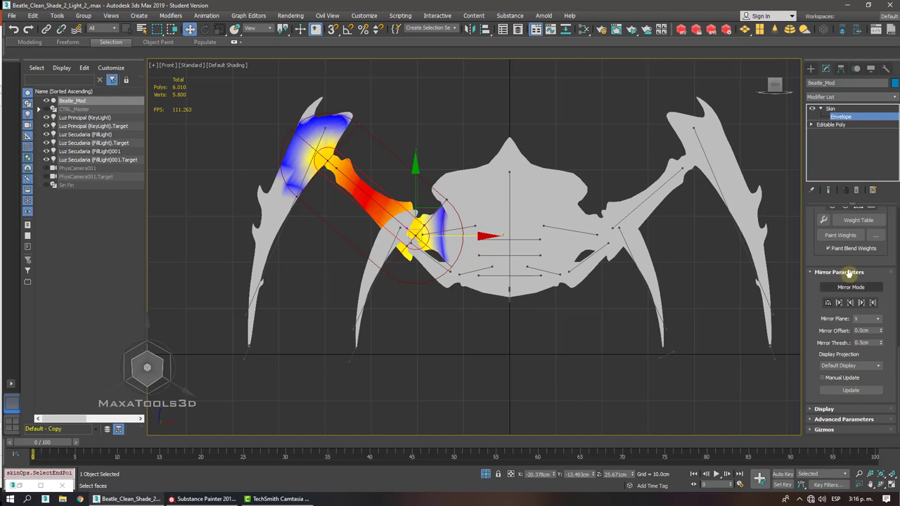
left_click(275, 247)
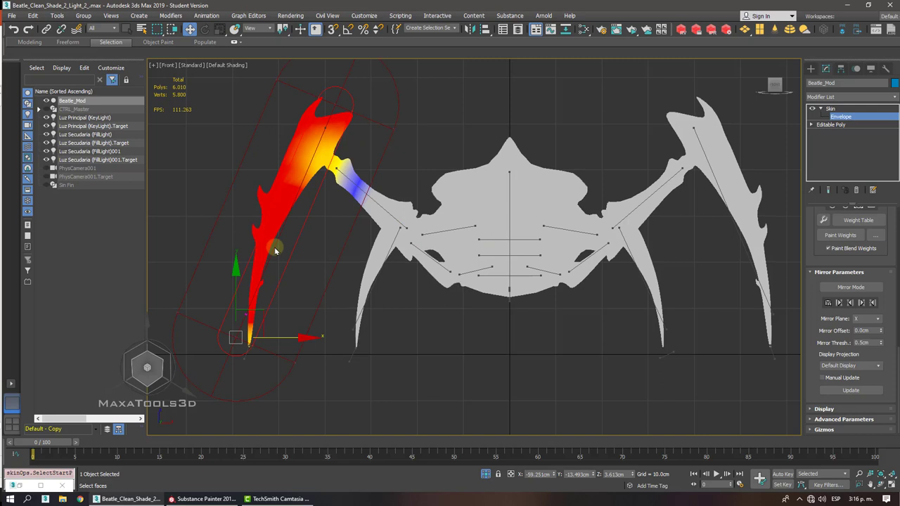
- Turn Edit Envelopes off and on again in the Skin parameters, and collapse and re-expand the Skin modifier
left_click_drag(828, 260, 831, 485)
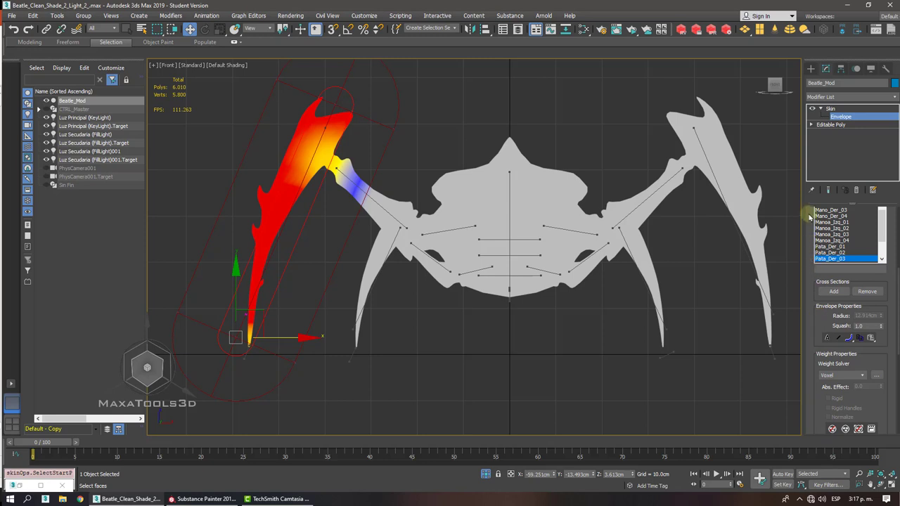
left_click_drag(809, 218, 813, 406)
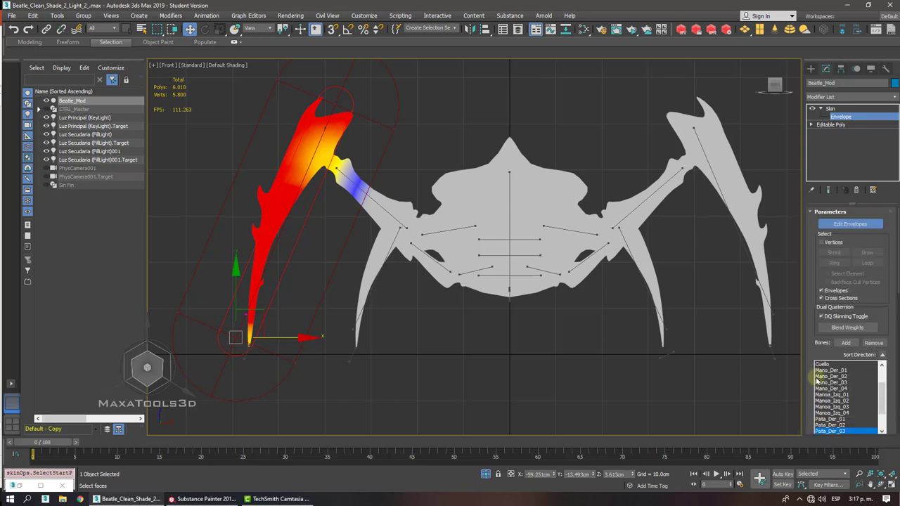
left_click(847, 224)
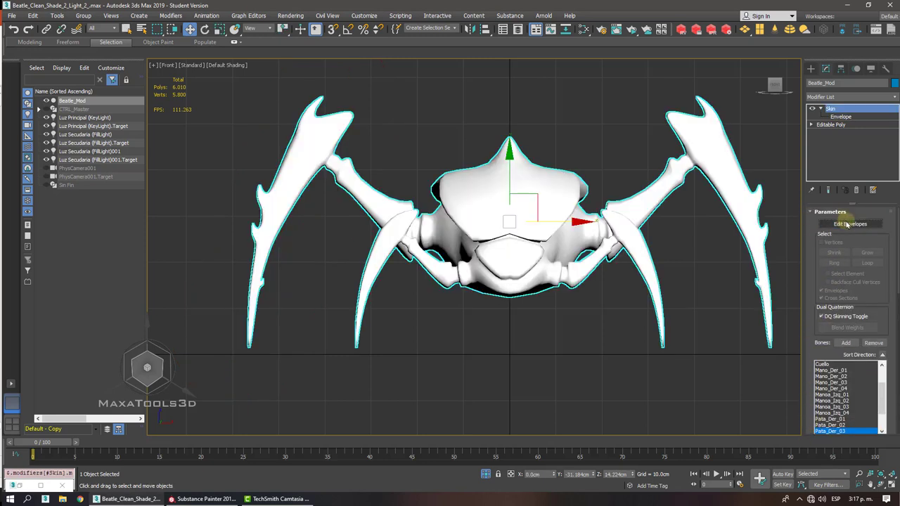
left_click(849, 223)
left_click(813, 109)
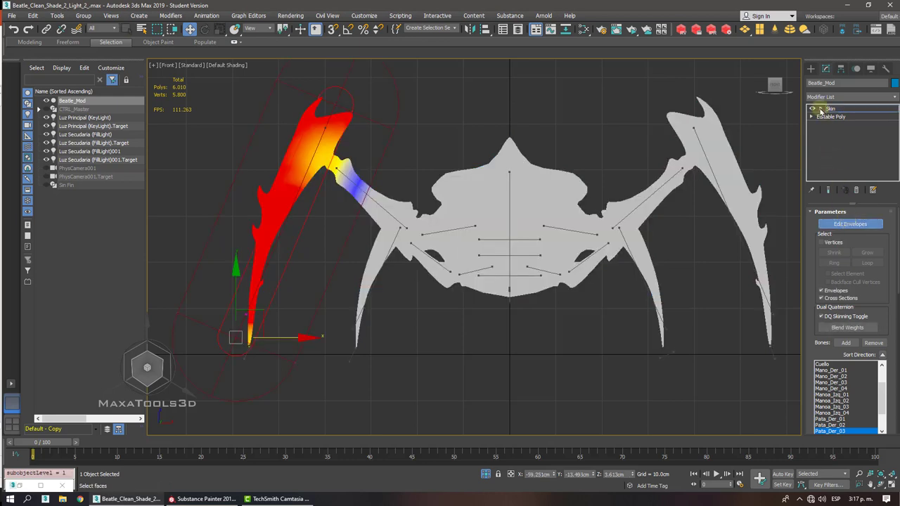
left_click(819, 109)
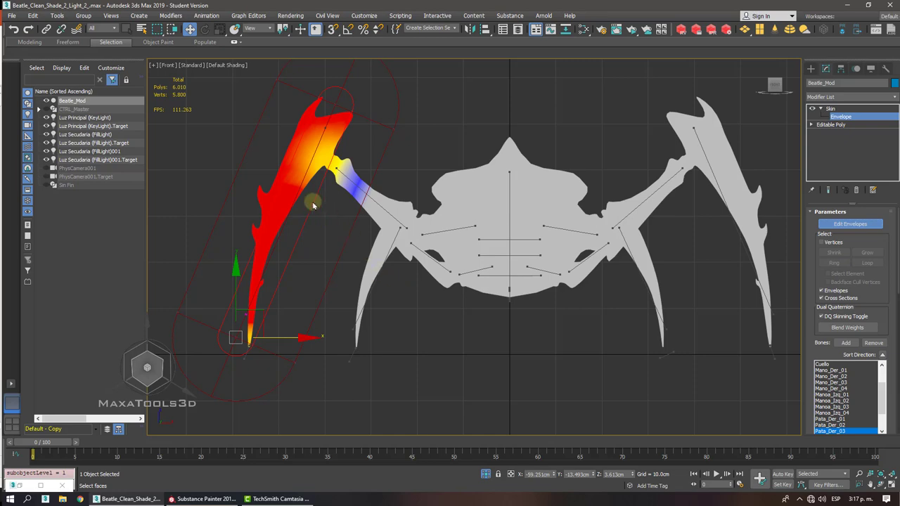
- Inspect the outer envelope ring of Pata_Der_03 at the tip of the right hind leg
middle_click_drag(314, 204, 313, 205)
scroll(313, 204, "down", 4)
scroll(313, 203, "up", 4)
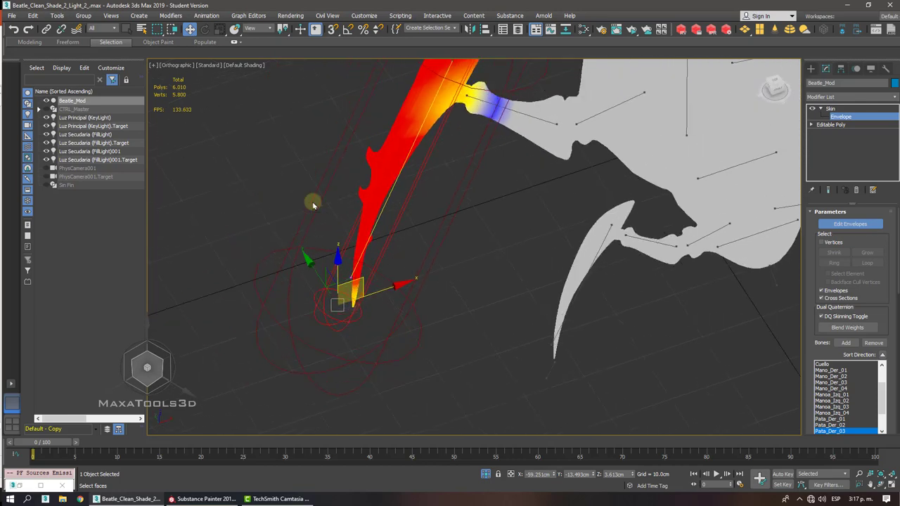
left_click(393, 360)
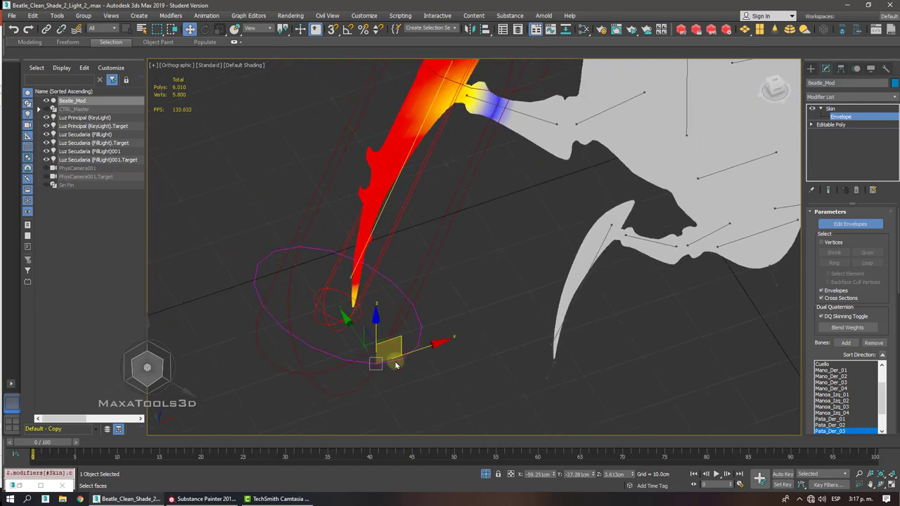
middle_click_drag(376, 362, 378, 366, "alt")
middle_click_drag(376, 362, 409, 296, "alt")
- Select the upper end of the Pata_Der_03 bone and examine its envelope weights around the joint with Pata_Der_02
left_click(492, 106)
middle_click_drag(490, 138, 520, 106)
middle_click_drag(520, 105, 492, 106)
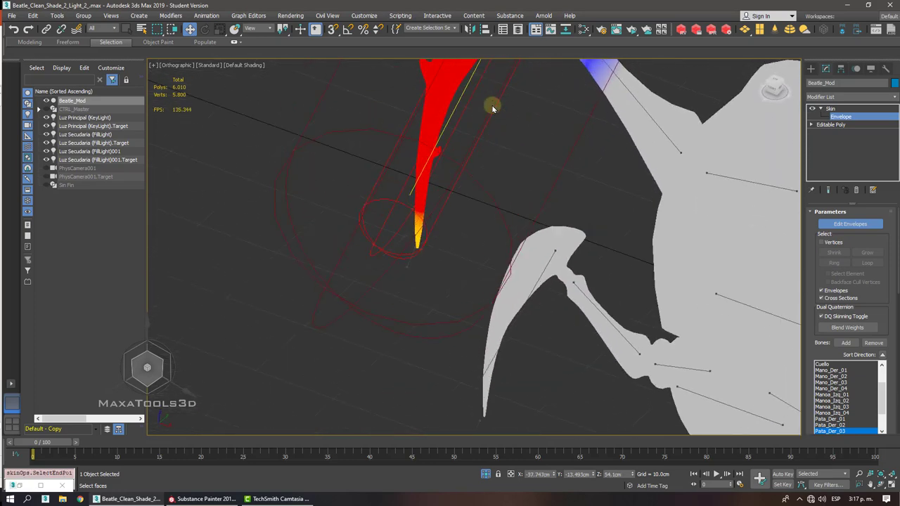
scroll(492, 106, "up", 6)
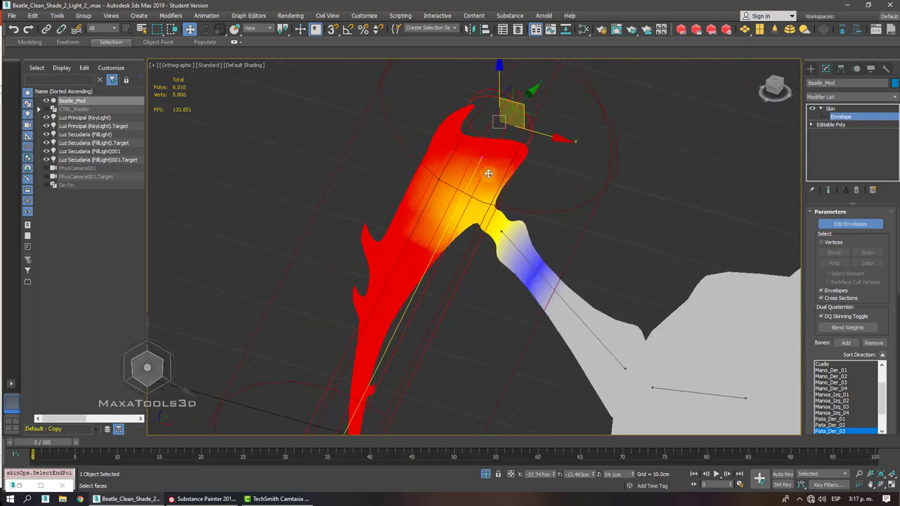
scroll(488, 182, "down", 3)
key("f")
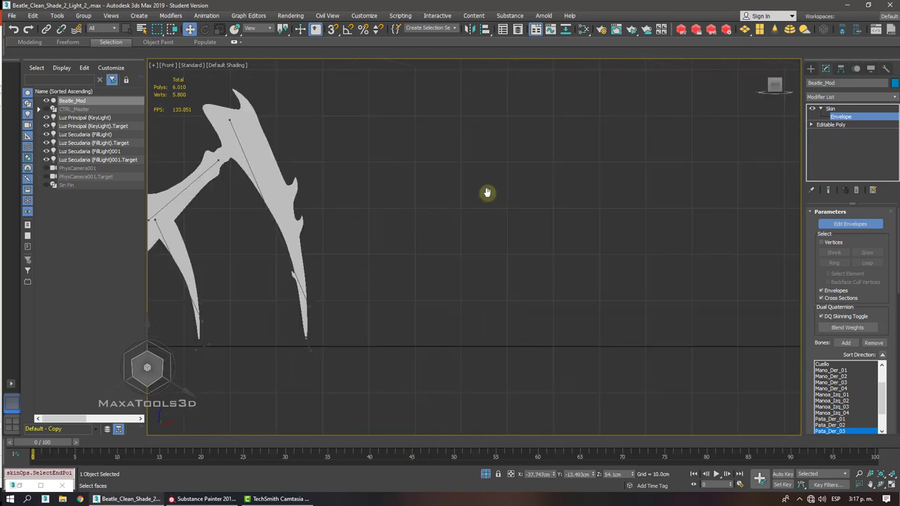
middle_click_drag(488, 193, 487, 182)
scroll(488, 196, "up", 2)
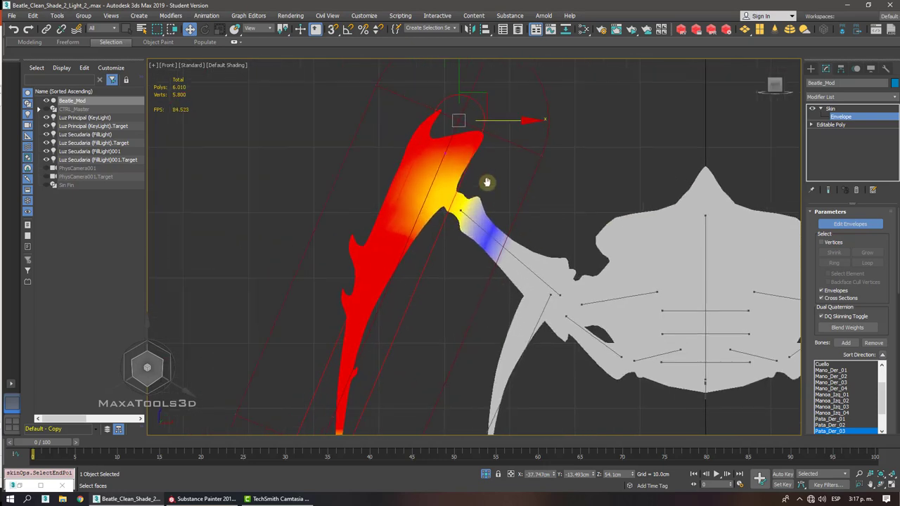
mouse_move(484, 103)
left_mouse_down()
mouse_move(466, 85)
mouse_move(517, 91)
mouse_move(456, 116)
mouse_move(445, 101)
mouse_move(485, 100)
left_mouse_up()
middle_click_drag(478, 95, 474, 131, "alt")
scroll(482, 140, "up", 3)
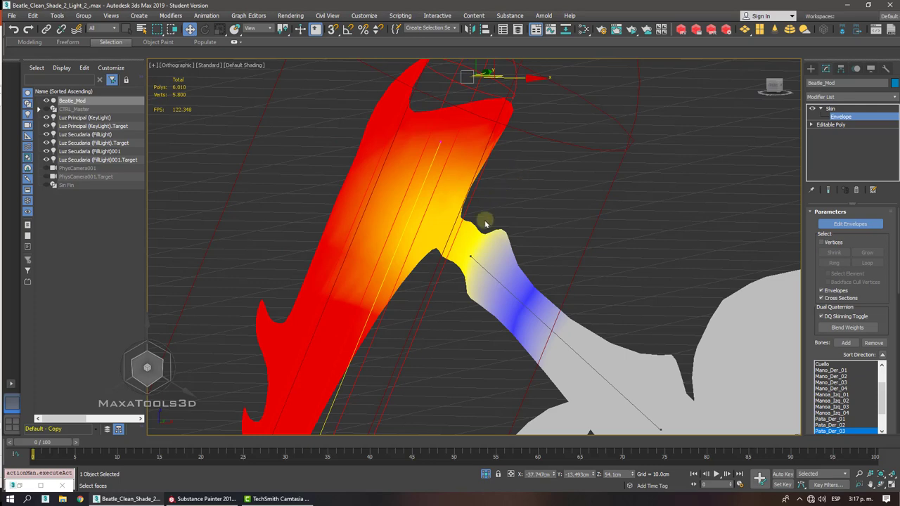
left_click(470, 259)
left_click(430, 175)
scroll(458, 148, "down", 3)
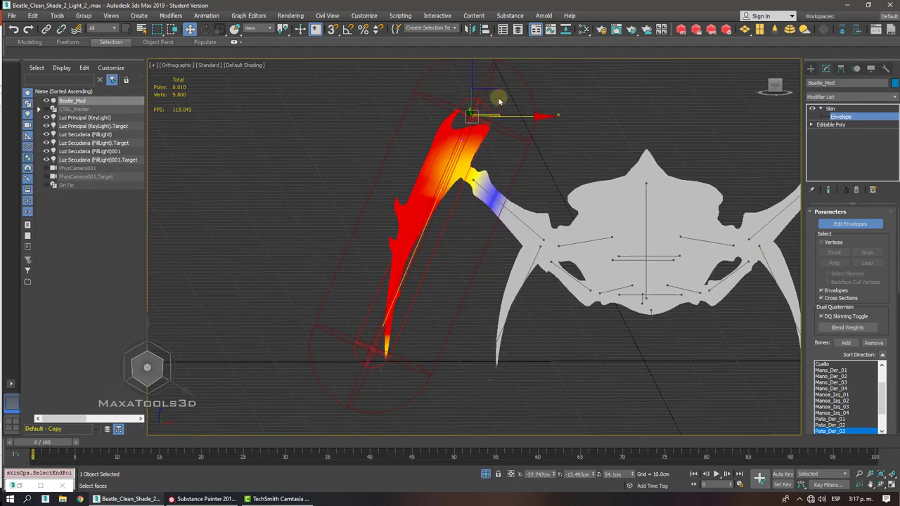
left_click_drag(485, 112, 495, 89)
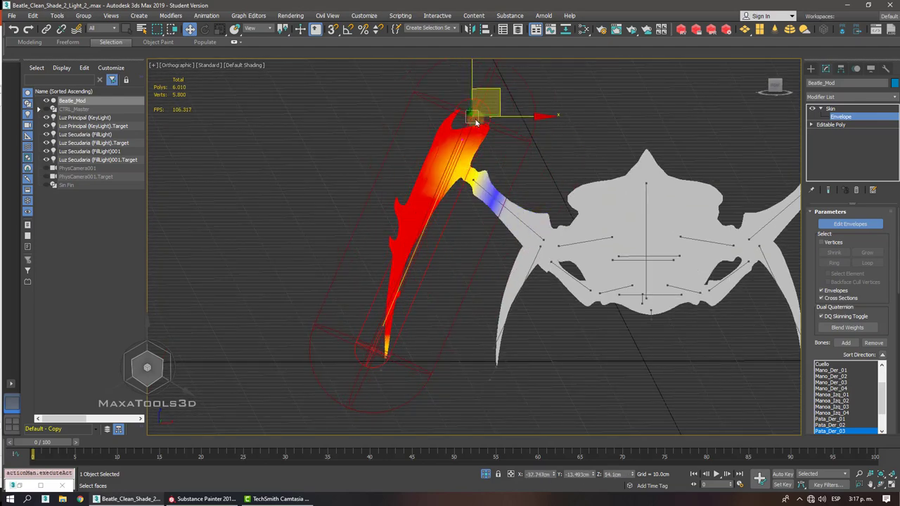
middle_click_drag(480, 195, 468, 159, "alt")
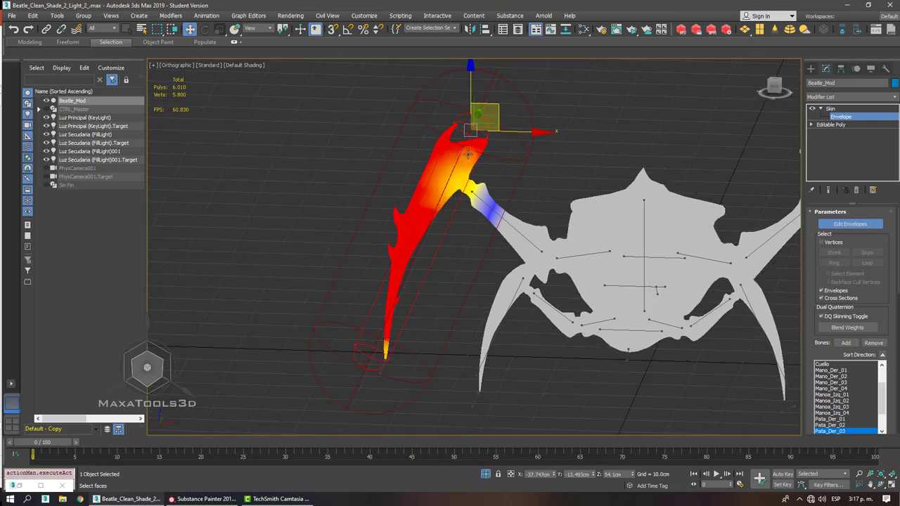
scroll(467, 153, "up", 5)
- Enlarge the inner envelope radius at the upper end of Pata_Der_03 so it extends beyond the leg mesh
left_click(478, 148)
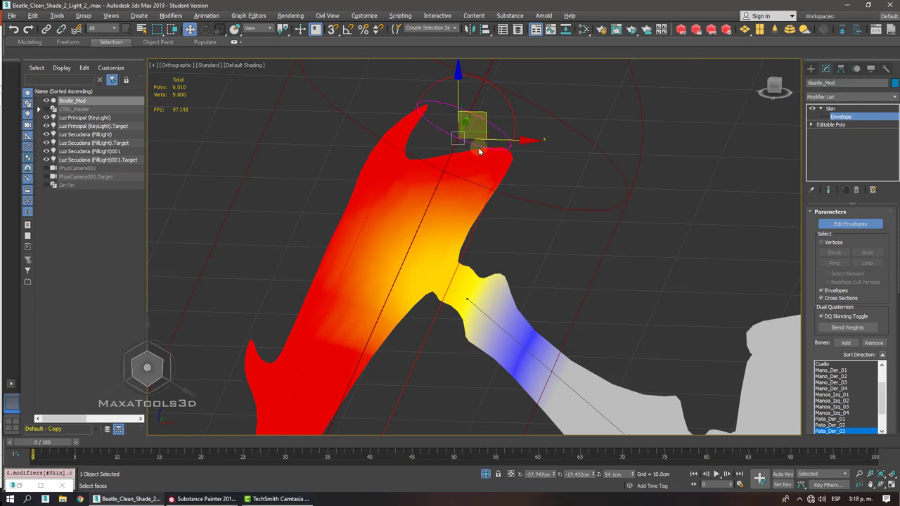
middle_click_drag(478, 147, 520, 163, "alt")
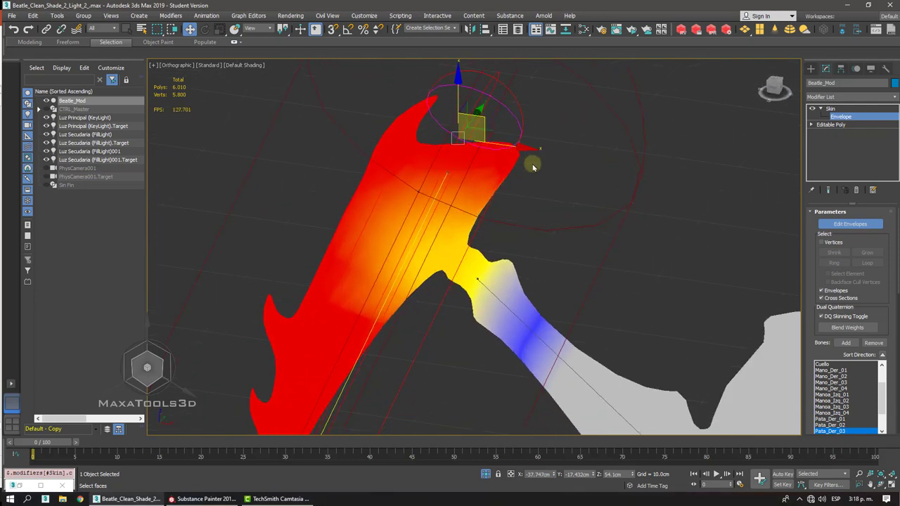
left_click(429, 90)
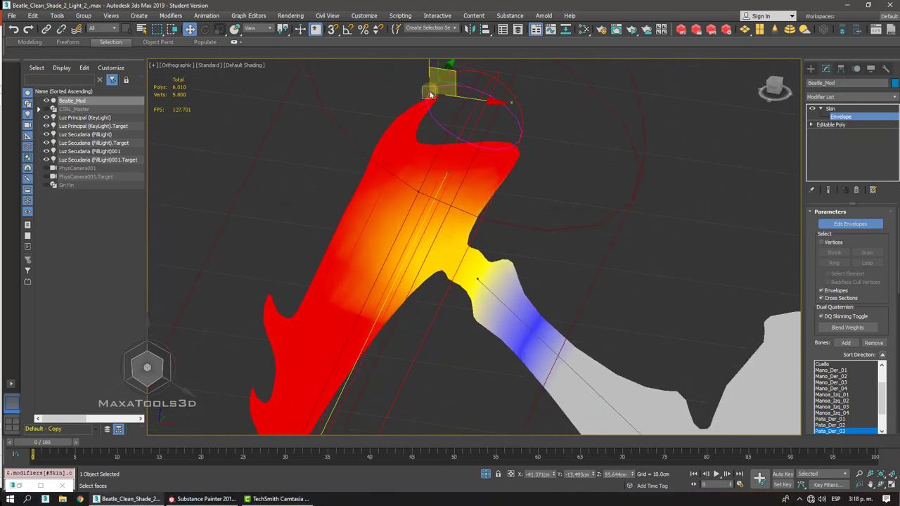
left_click(517, 144)
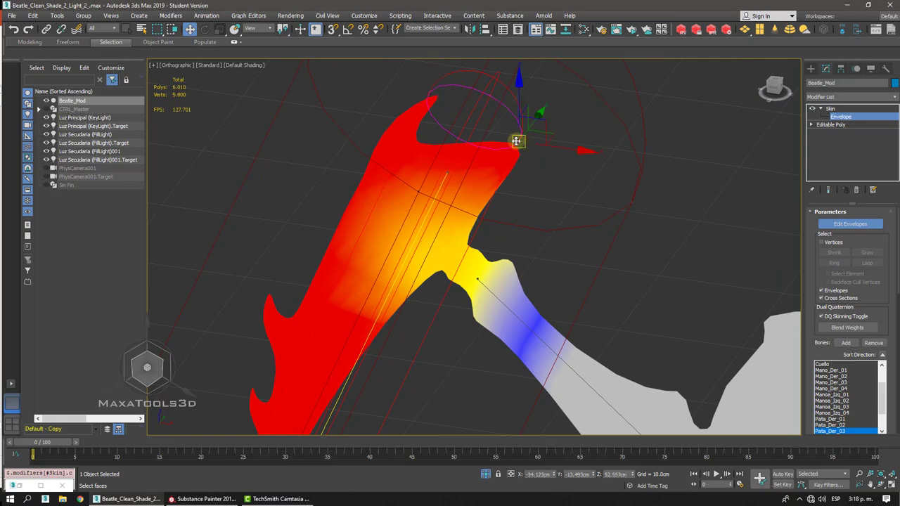
scroll(516, 144, "up", 5)
scroll(518, 142, "up", 1)
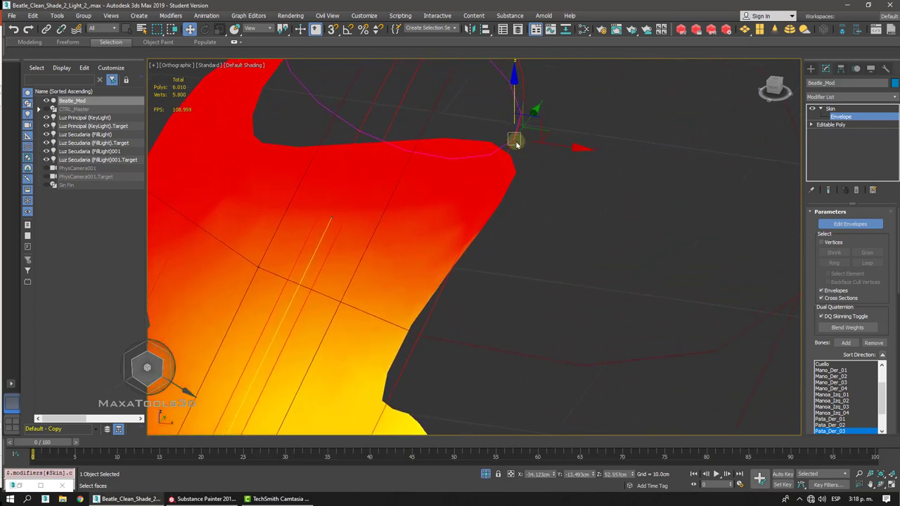
scroll(518, 147, "down", 3)
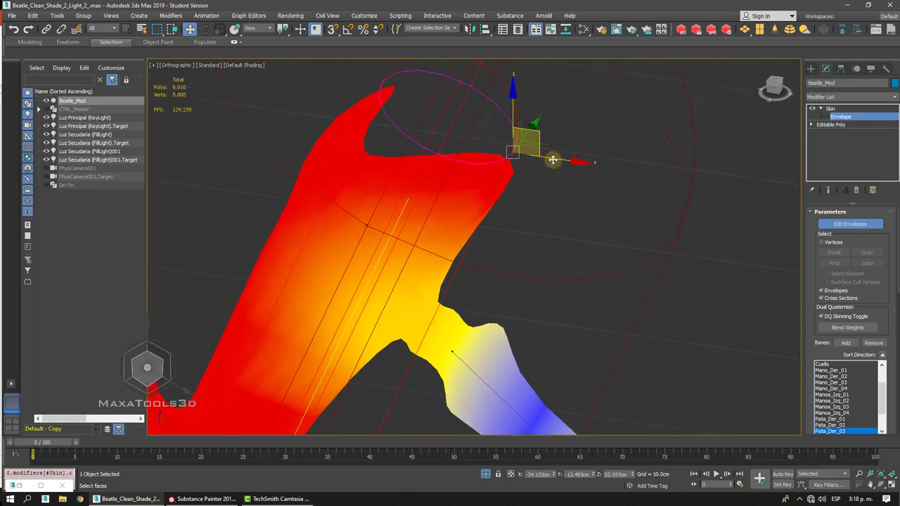
left_click_drag(553, 159, 602, 178)
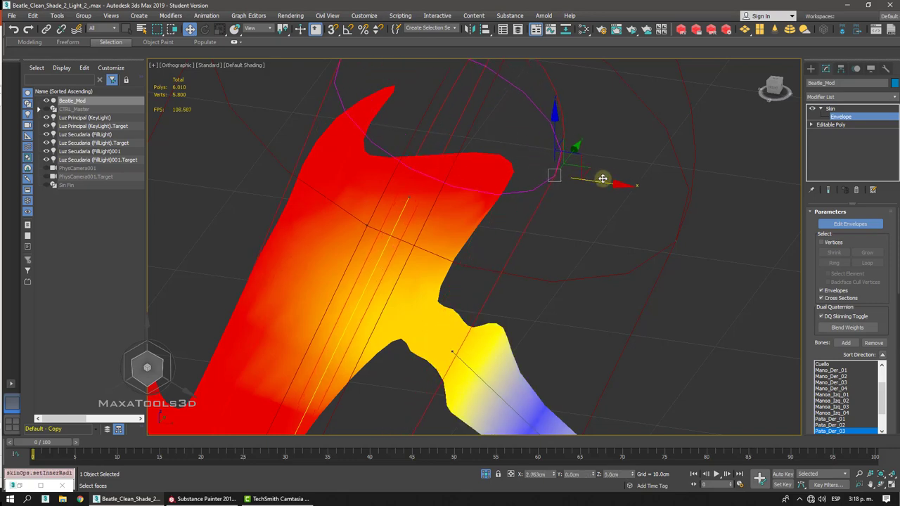
- Shrink the inner envelope radius at the lower tip of Pata_Der_03 so it fits closer to the leg's point
scroll(603, 178, "down", 5)
scroll(437, 281, "up", 6)
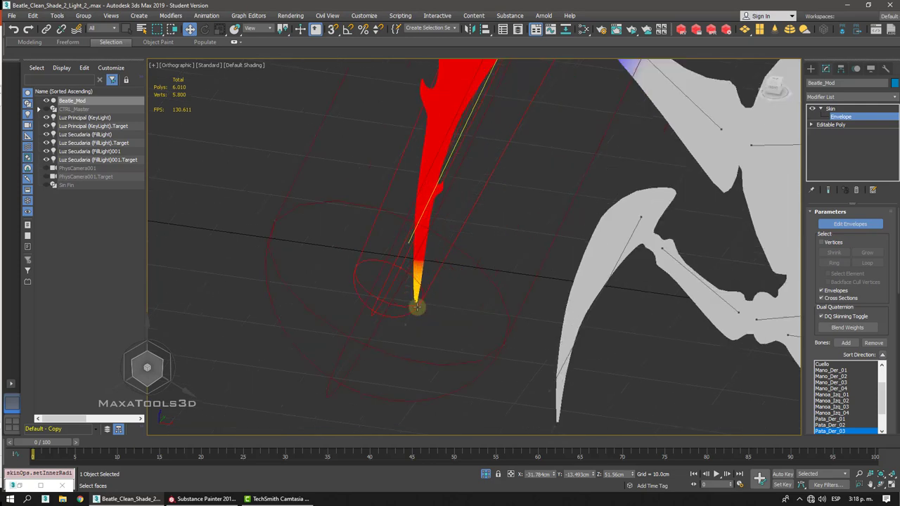
left_click(355, 265)
left_click_drag(387, 274, 408, 283)
key("shift+z")
key("shift+z")
key("shift+z")
key("shift+z")
key("shift+z")
key("shift+z")
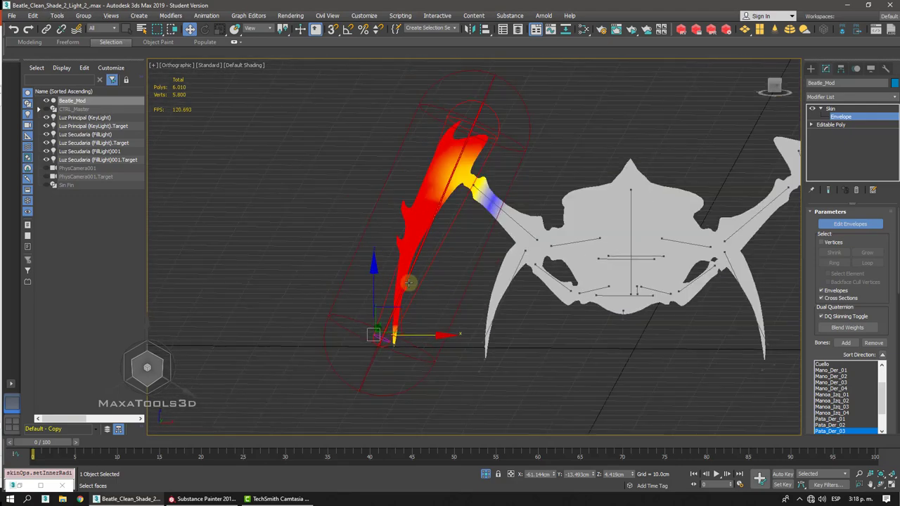
- Shrink the outer envelope radius of Pata_Der_03 at its upper end and at its lower tip
middle_click_drag(408, 283, 467, 120, "alt")
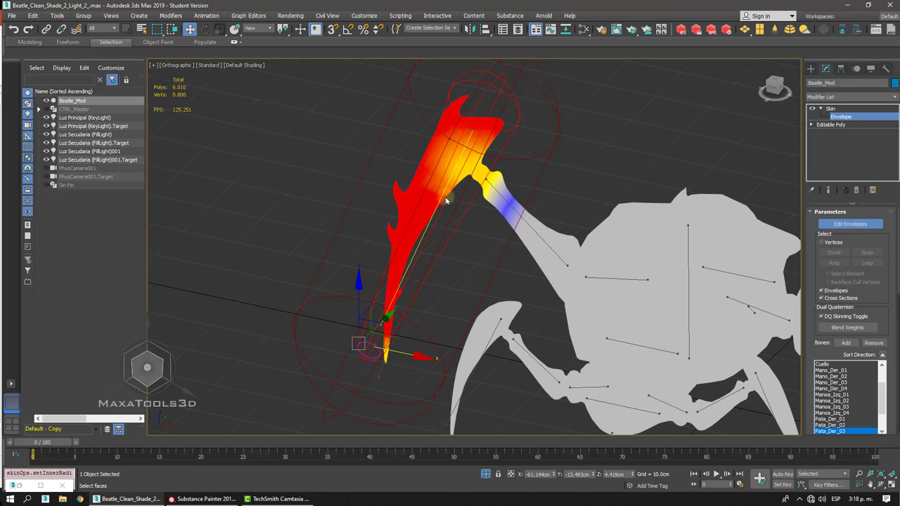
middle_click_drag(440, 213, 437, 194, "alt")
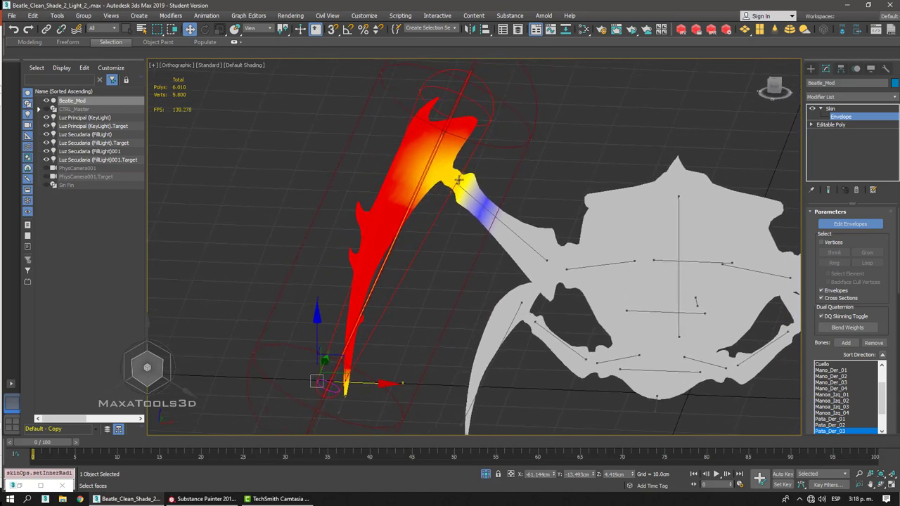
left_click(529, 141)
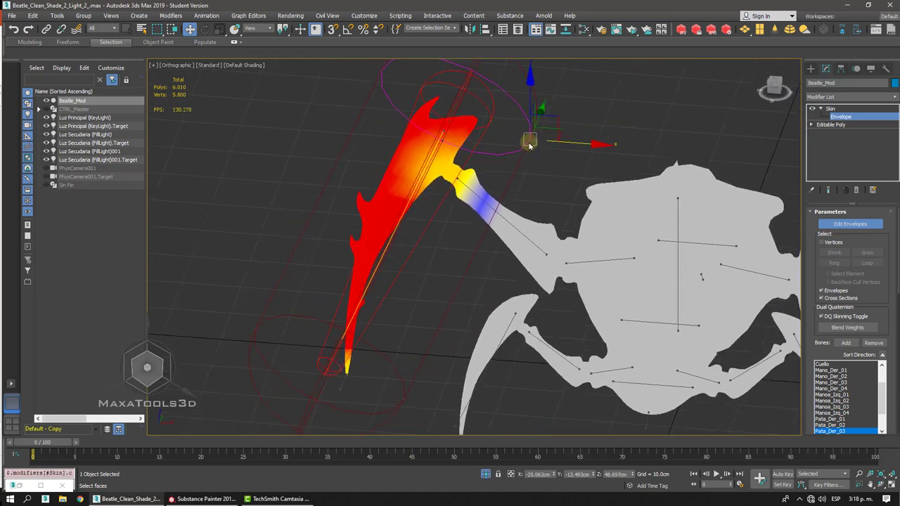
scroll(528, 141, "up", 5)
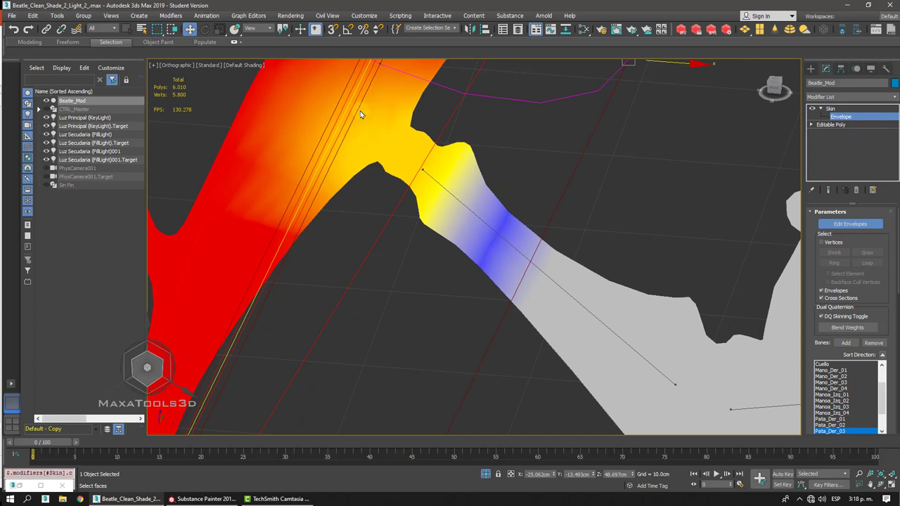
scroll(360, 115, "down", 6)
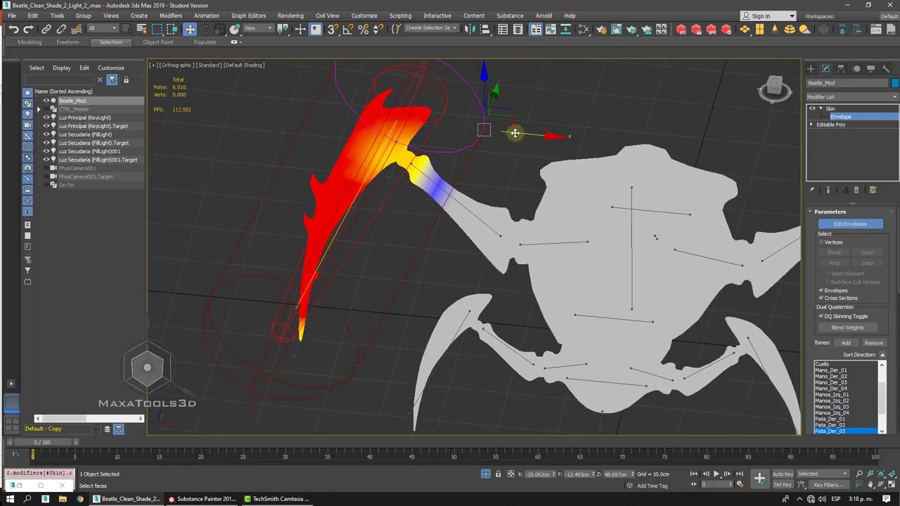
left_click_drag(512, 134, 480, 120)
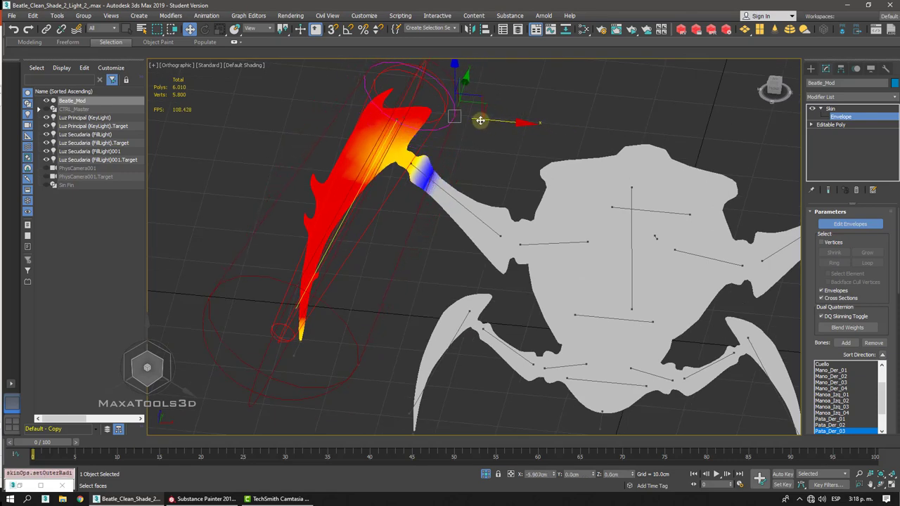
middle_click_drag(380, 299, 374, 271)
mouse_move(339, 318)
left_mouse_down()
mouse_move(365, 355)
mouse_move(364, 336)
mouse_move(325, 323)
left_mouse_up()
- Examine how the Pata_Der_03 weights fade into the Pata_Der_02 segment, selecting the bone's upper end point
scroll(324, 323, "up", 6)
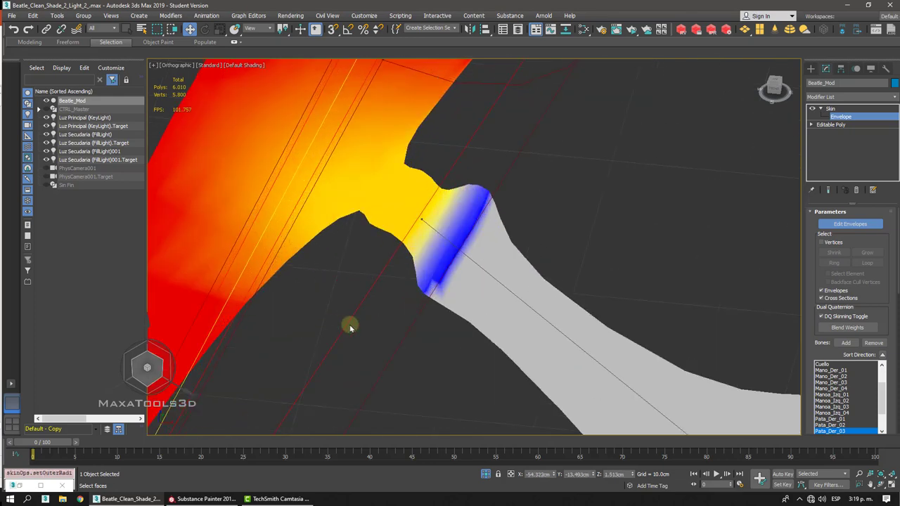
left_click(551, 333)
left_click(270, 103)
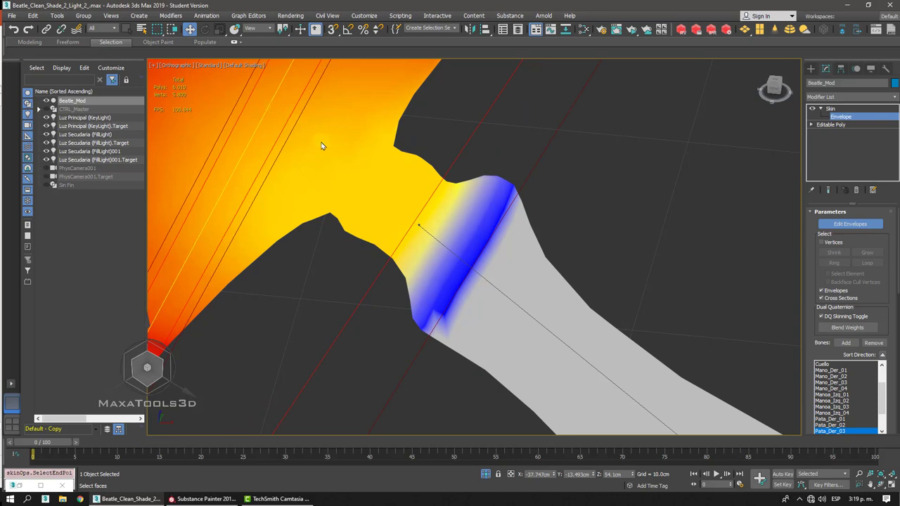
scroll(386, 196, "down", 5)
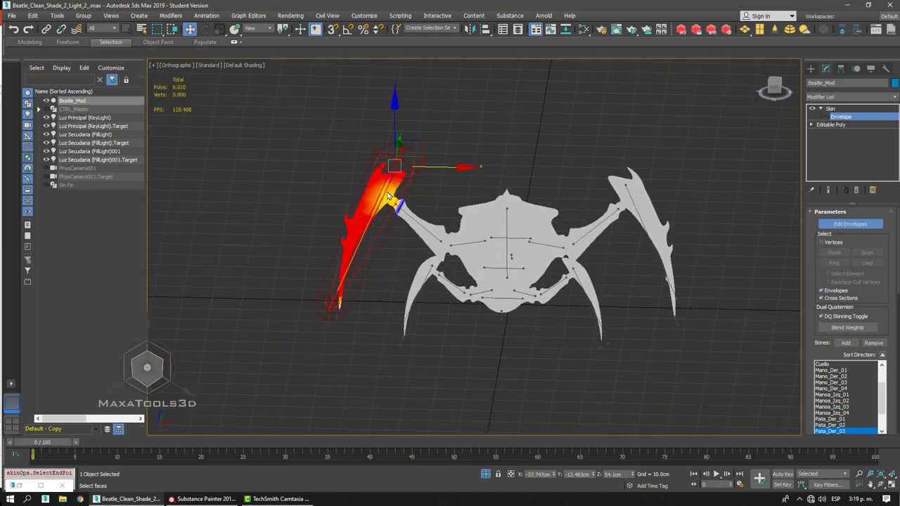
scroll(386, 195, "up", 4)
scroll(387, 195, "up", 3)
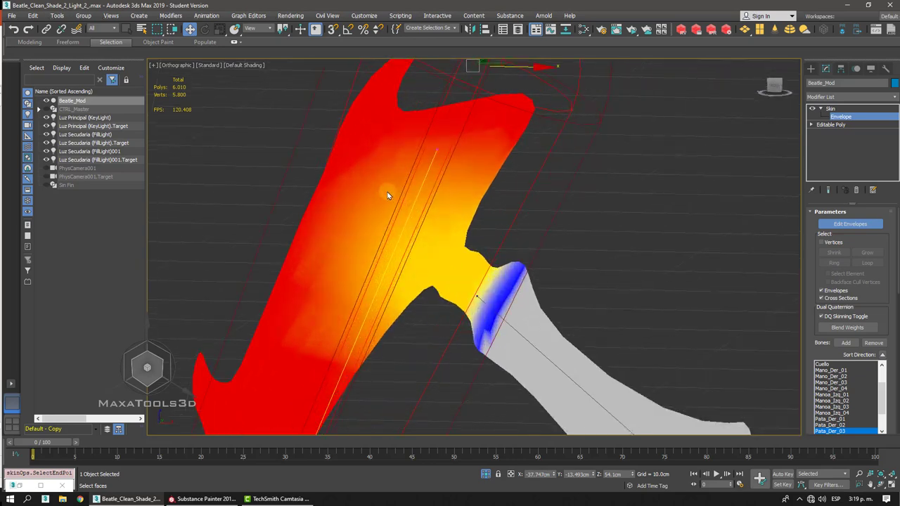
scroll(386, 195, "down", 2)
scroll(387, 195, "up", 4)
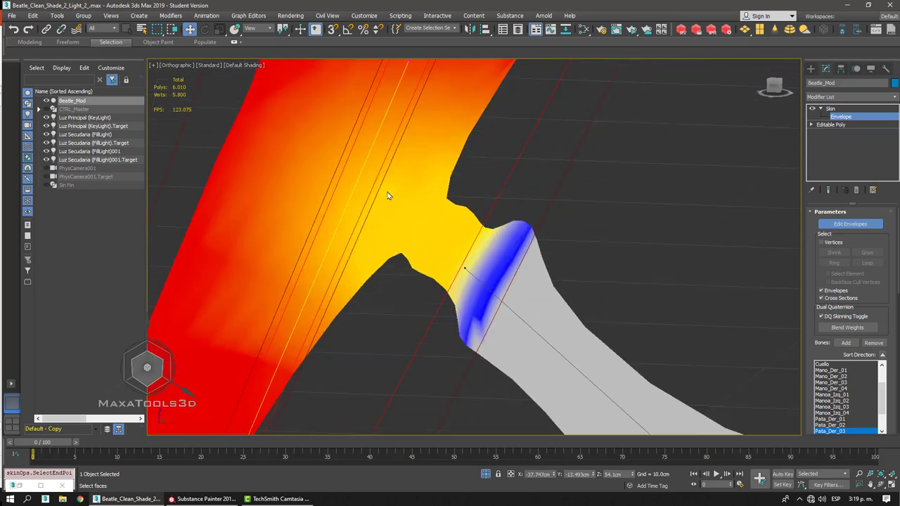
scroll(387, 195, "down", 1)
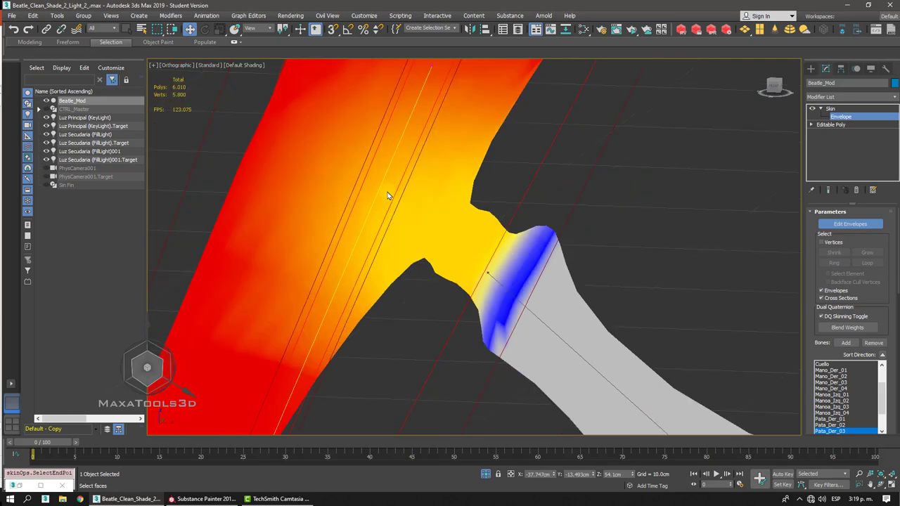
scroll(386, 196, "down", 1)
scroll(429, 209, "down", 1)
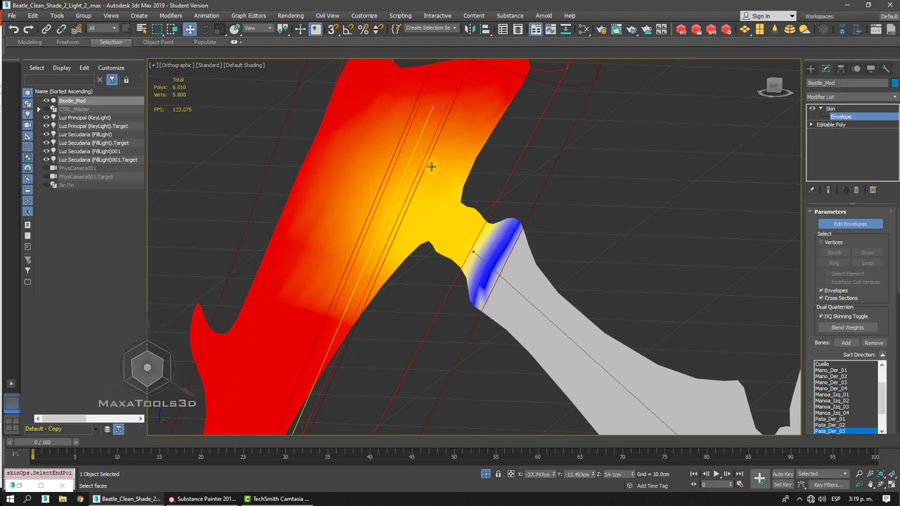
scroll(431, 167, "down", 2)
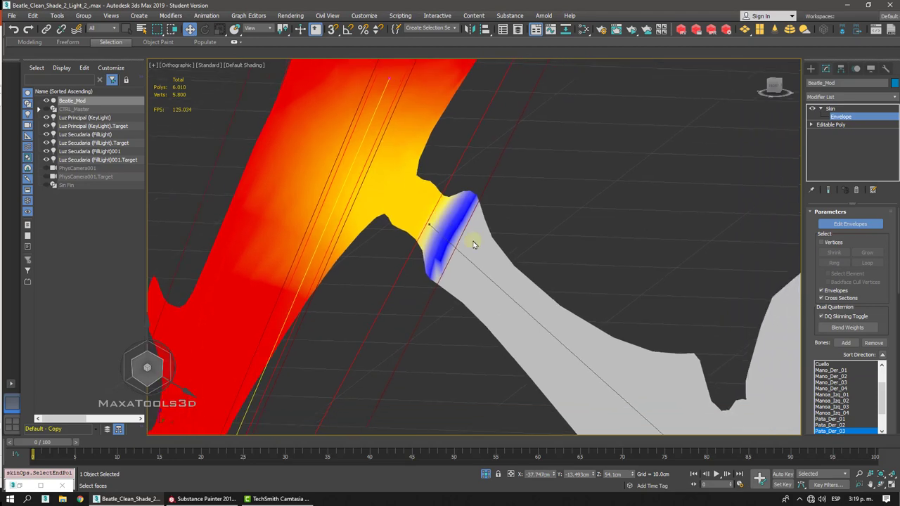
- Select the Pata_Der_02 bone and shrink its outer envelope radius at the joint with Pata_Der_03
left_click(476, 267)
scroll(475, 266, "down", 4)
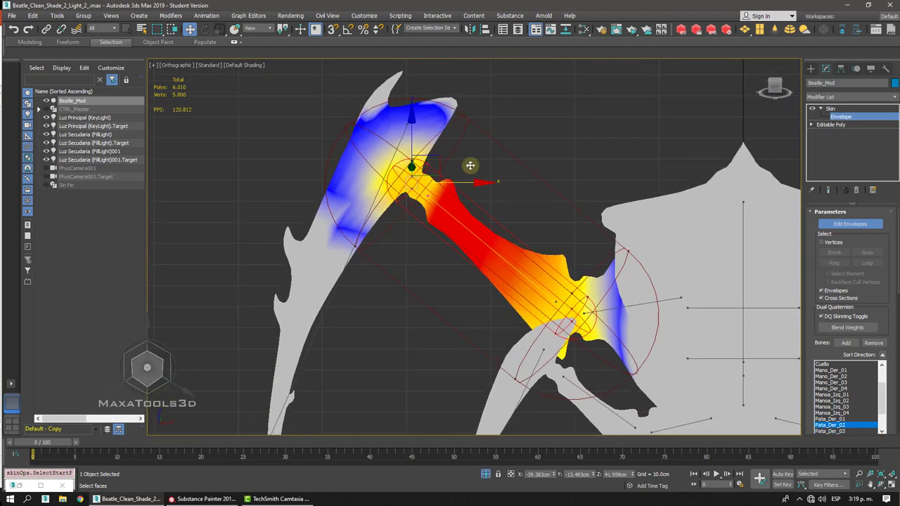
left_click(467, 118)
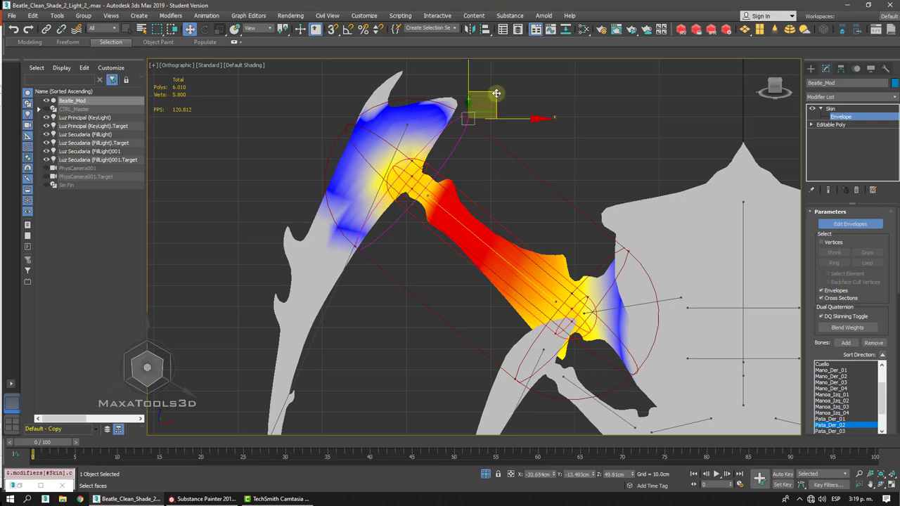
left_click_drag(492, 95, 458, 133)
scroll(430, 195, "up", 2)
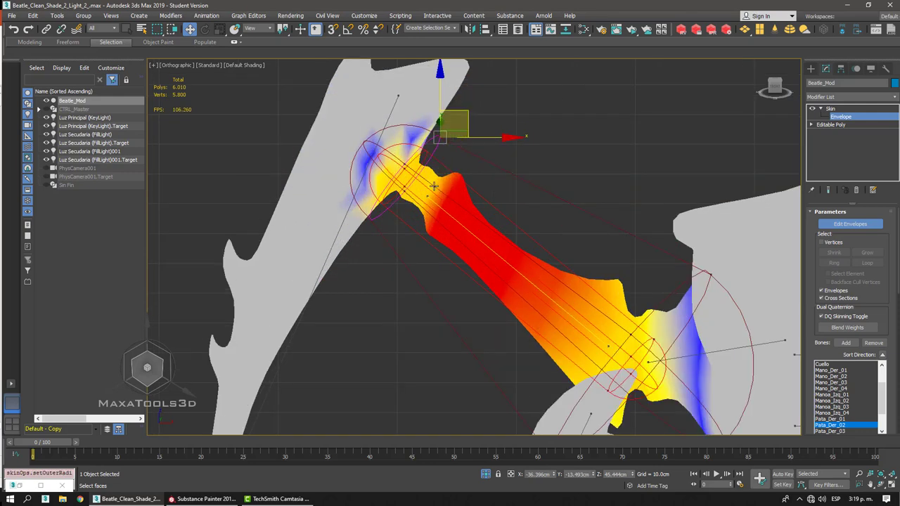
- In the Front view, enlarge the outer and inner envelope radii at the upper end of Pata_Der_02
left_click(429, 196)
key("f")
scroll(429, 197, "down", 3)
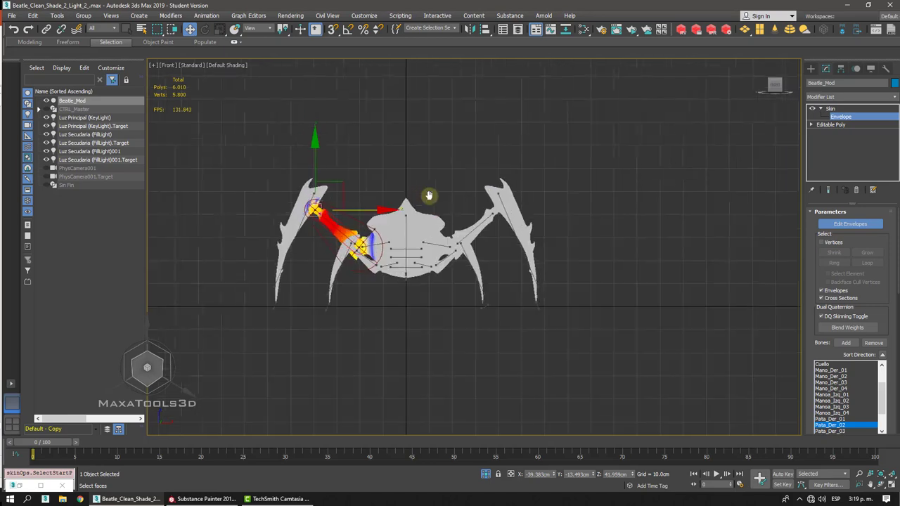
scroll(429, 196, "up", 4)
middle_click_drag(335, 224, 406, 181)
scroll(406, 181, "up", 3)
scroll(380, 169, "down", 1)
left_click_drag(360, 155, 444, 86)
scroll(383, 173, "down", 5)
scroll(400, 121, "up", 6)
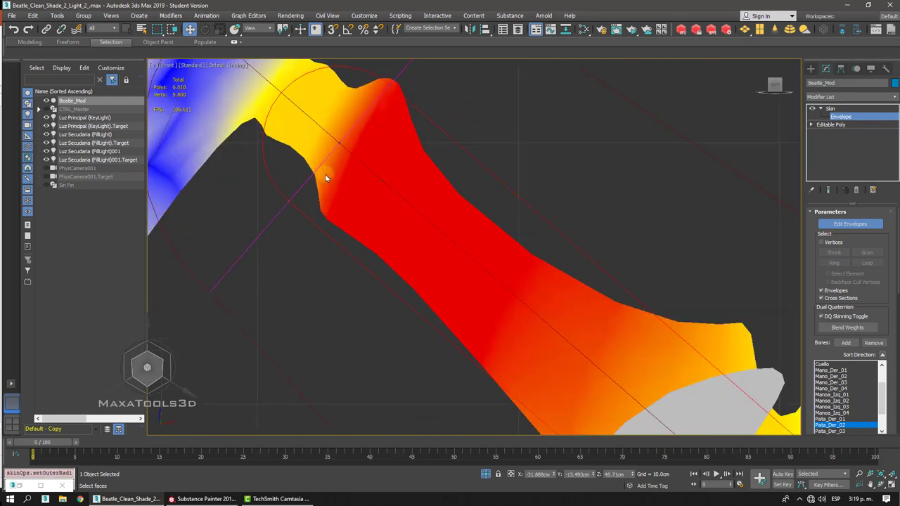
left_click(288, 201)
left_click_drag(311, 177, 307, 186)
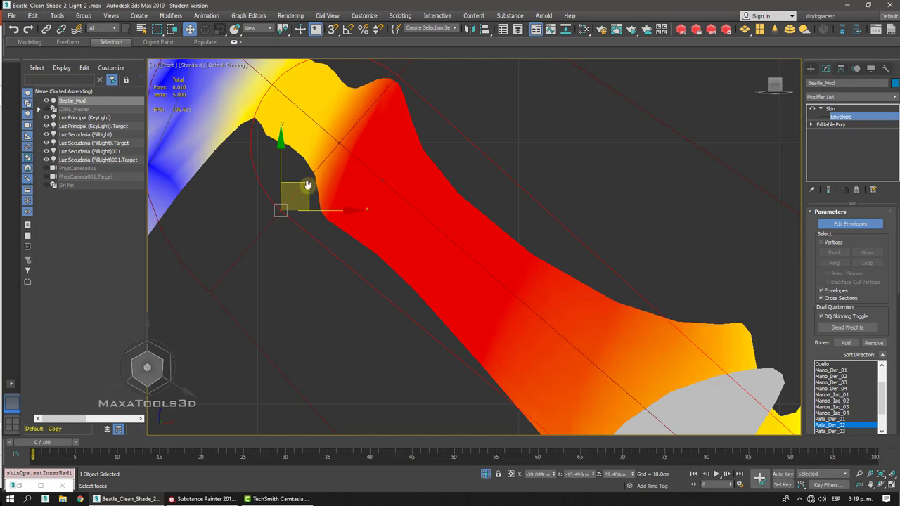
- Move the body-side end point of the Pata_Der_02 envelope away from the body, back along the leg segment
scroll(308, 185, "down", 4)
scroll(402, 212, "up", 2)
left_click(558, 256)
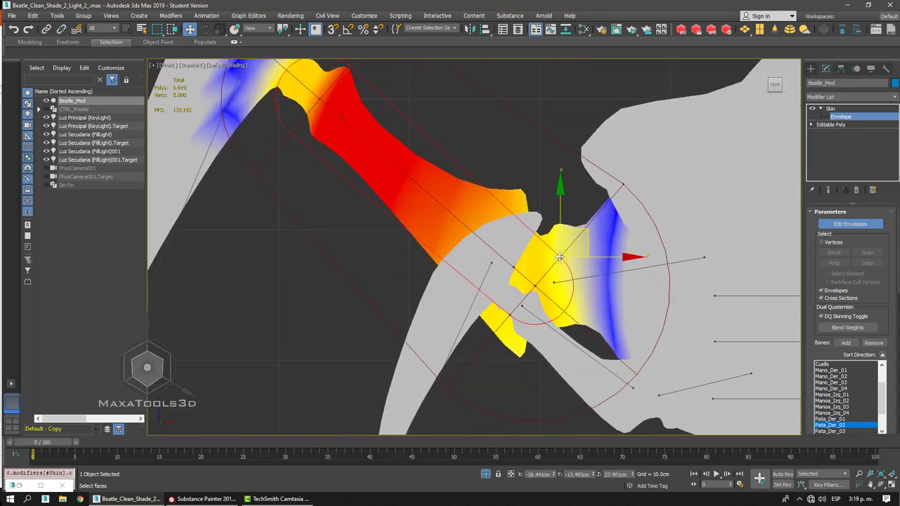
left_click(515, 266)
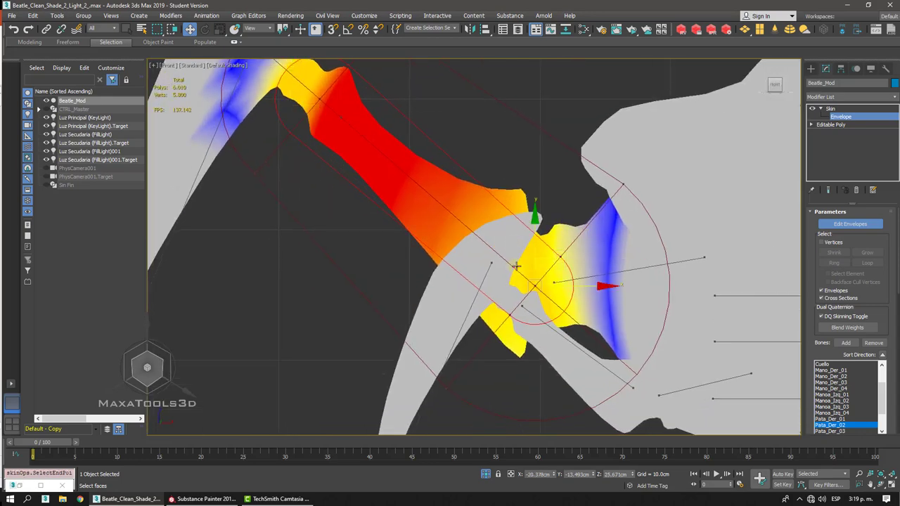
left_click_drag(546, 256, 514, 239)
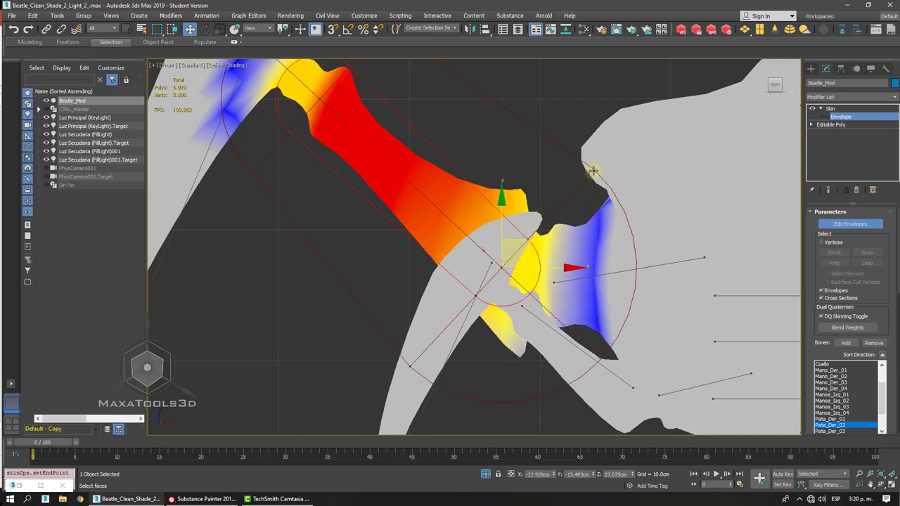
- Shrink the outer radius and enlarge the inner radius at the body-side end of the Pata_Der_02 envelope
mouse_move(592, 170)
left_mouse_down()
mouse_move(563, 197)
mouse_move(578, 178)
left_mouse_up()
left_click(526, 242)
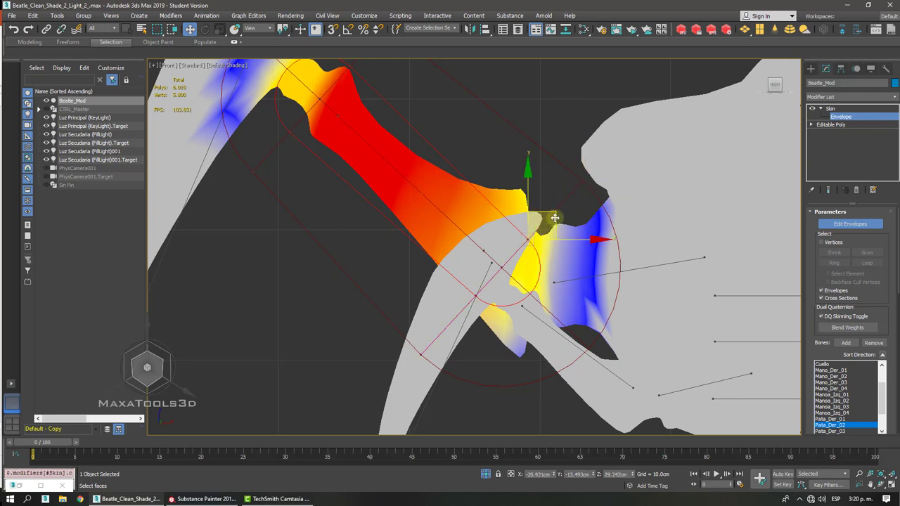
left_click_drag(552, 219, 560, 196)
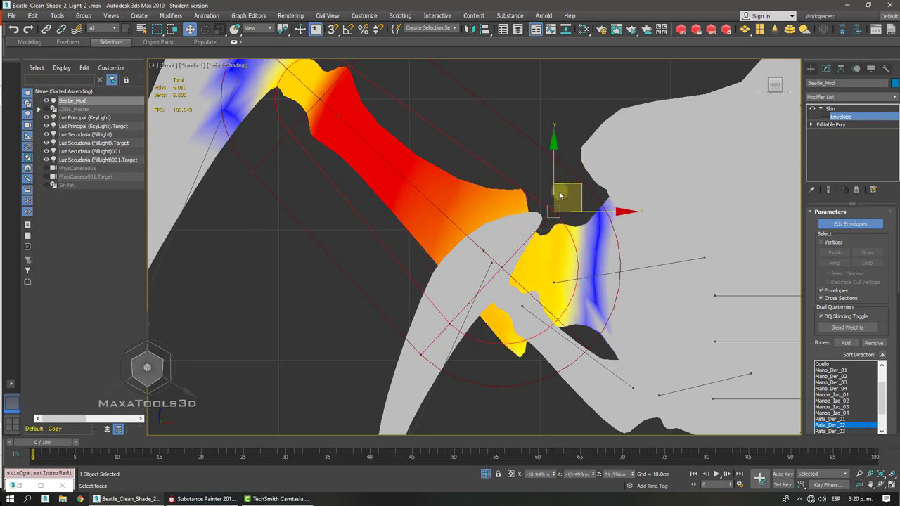
- Move the body-side end point of Pata_Der_02 farther from the body and enlarge the outer envelope radius there
left_click(483, 251)
left_click_drag(520, 245, 510, 243)
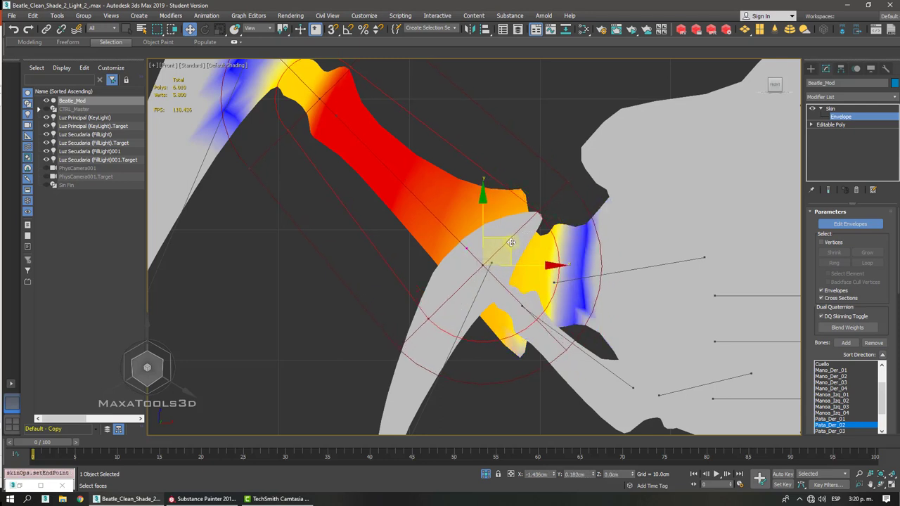
left_click_drag(567, 186, 580, 171)
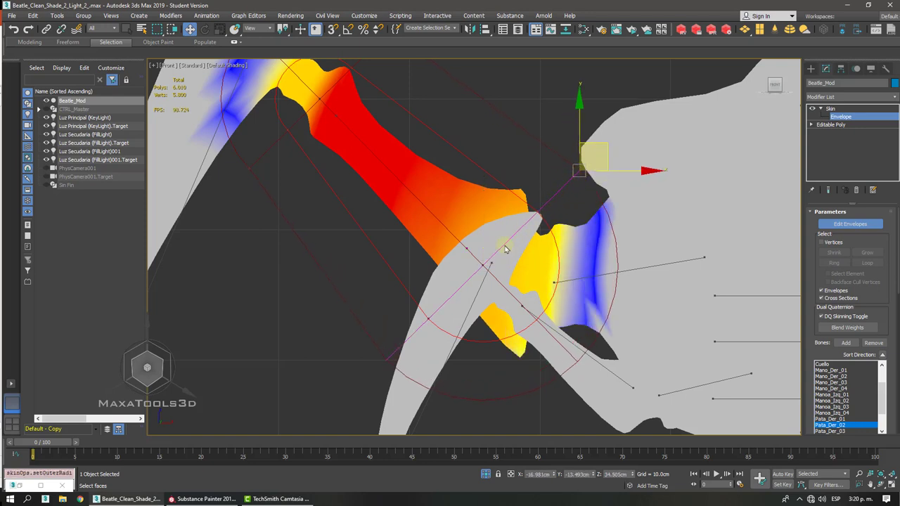
- Slightly shrink the inner radius at the body-side end of Pata_Der_02 and nudge its end point up toward the body
left_click(428, 318)
left_click_drag(460, 292, 462, 296)
left_click(468, 248)
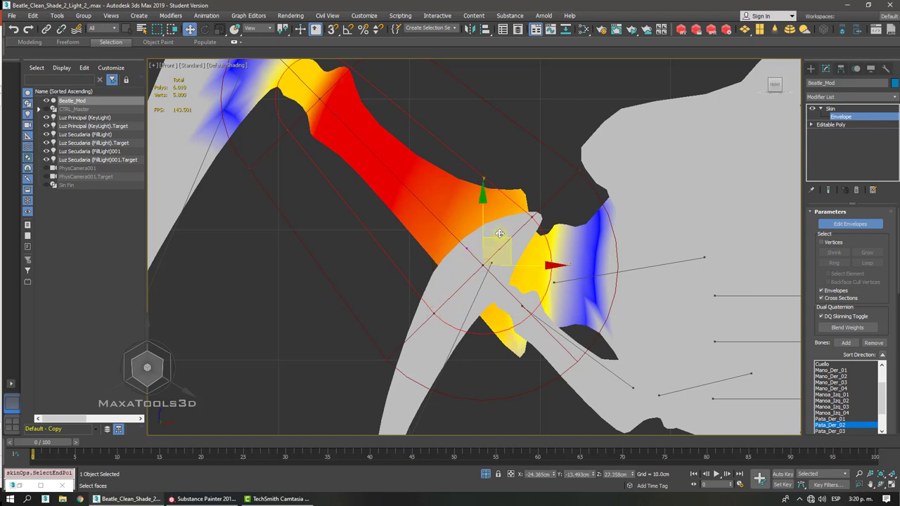
left_click_drag(499, 233, 502, 235)
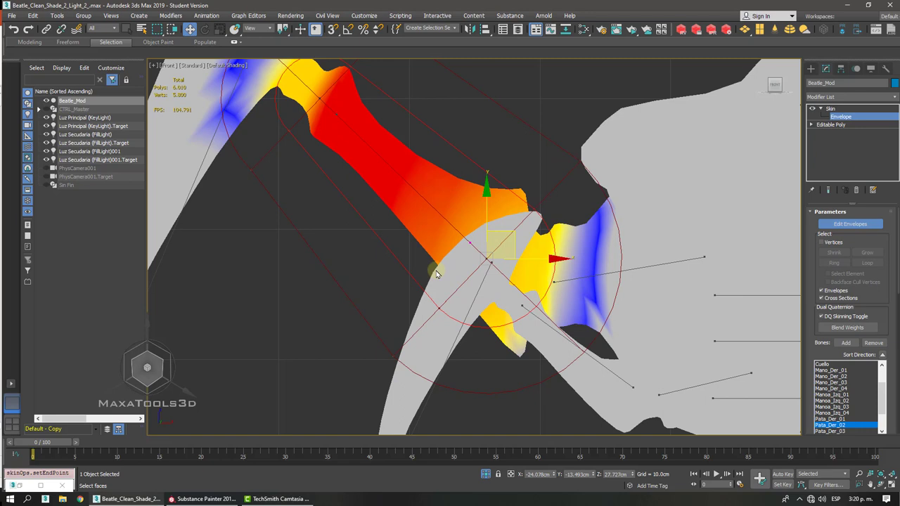
- Shrink the outer envelope radius of Pata_Der_01 at its joint with Pata_Der_02, and select that end point
middle_click_drag(446, 280, 421, 261)
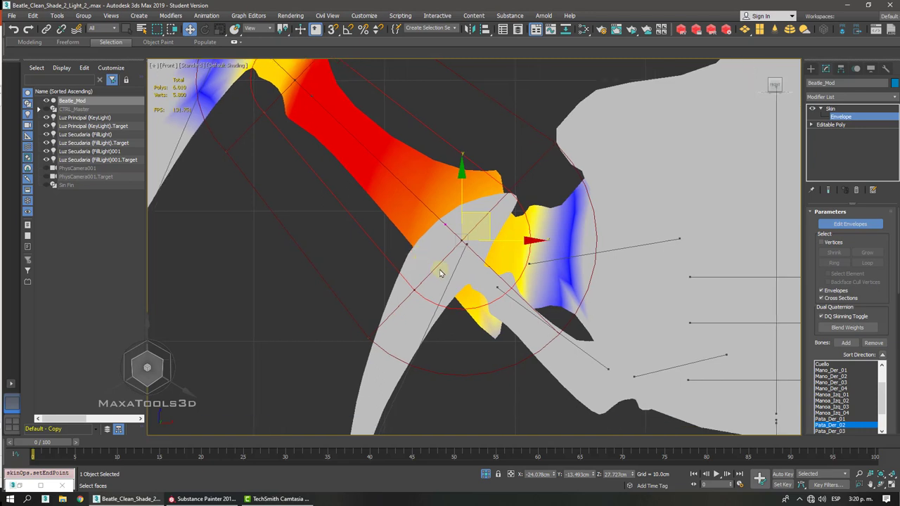
middle_click_drag(587, 260, 490, 259)
left_click(504, 250)
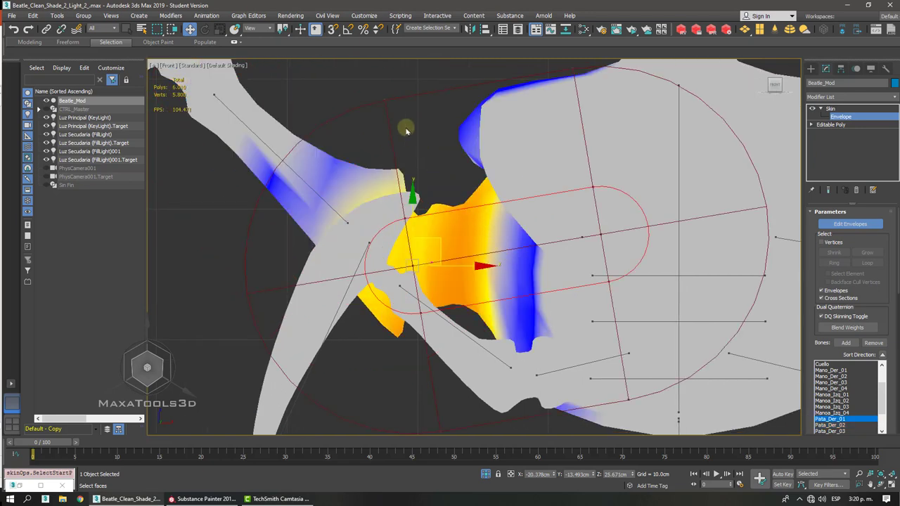
left_click(383, 99)
left_click_drag(402, 88, 414, 161)
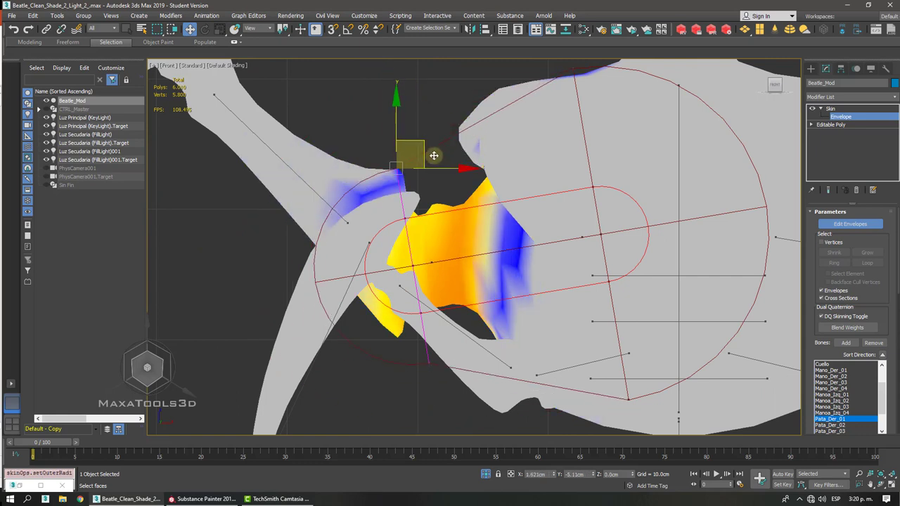
left_click(432, 264)
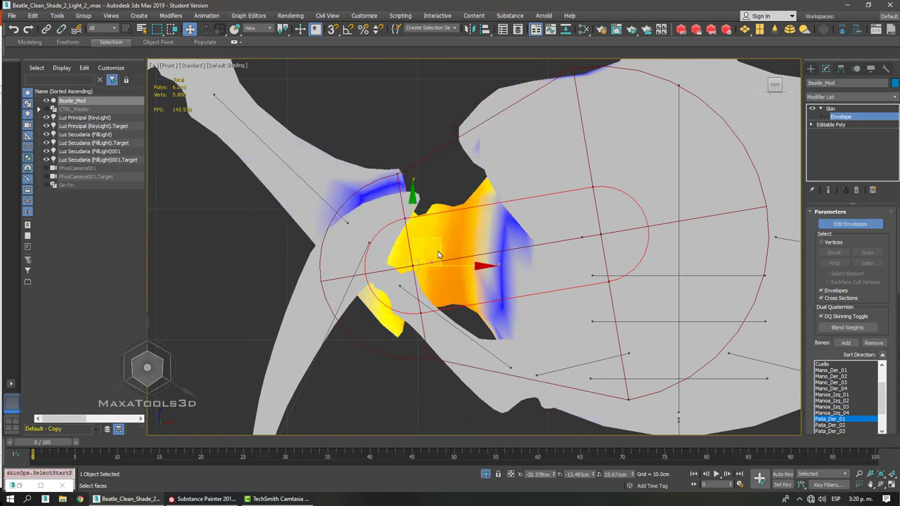
- Move the leg-side end point of the Pata_Der_01 envelope toward the body and enlarge its outer radius there
left_click_drag(440, 243, 490, 232)
left_click(453, 167)
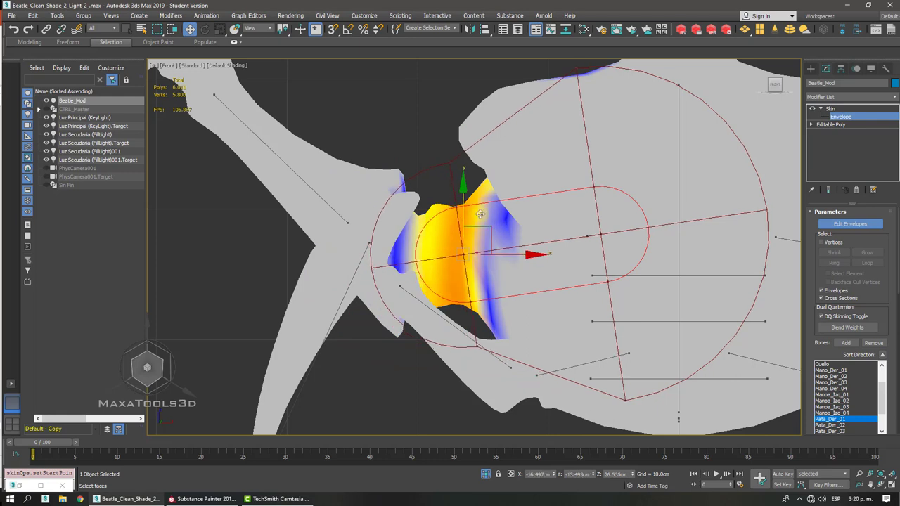
left_click_drag(453, 167, 450, 148)
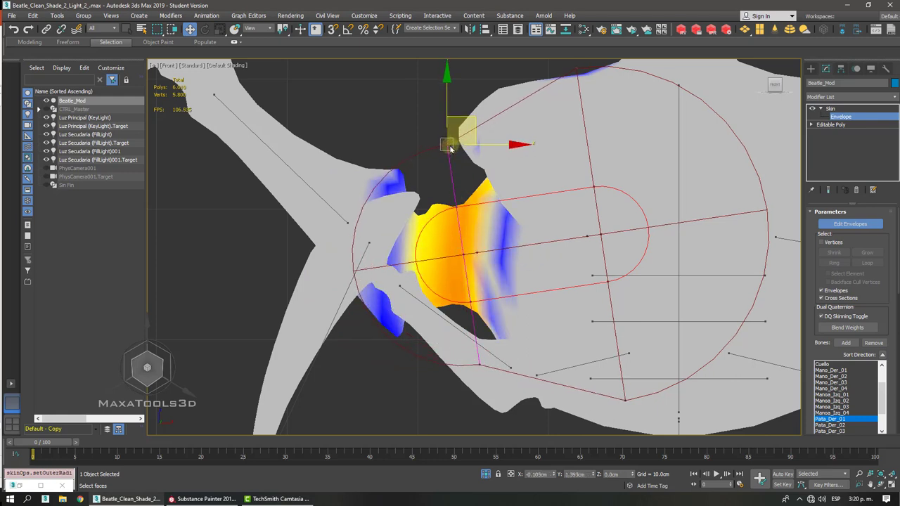
- Move the body-side end point of Pata_Der_01 toward the leg, shrinking the outer and enlarging the inner radius there
left_click(584, 236)
left_click_drag(627, 212, 552, 222)
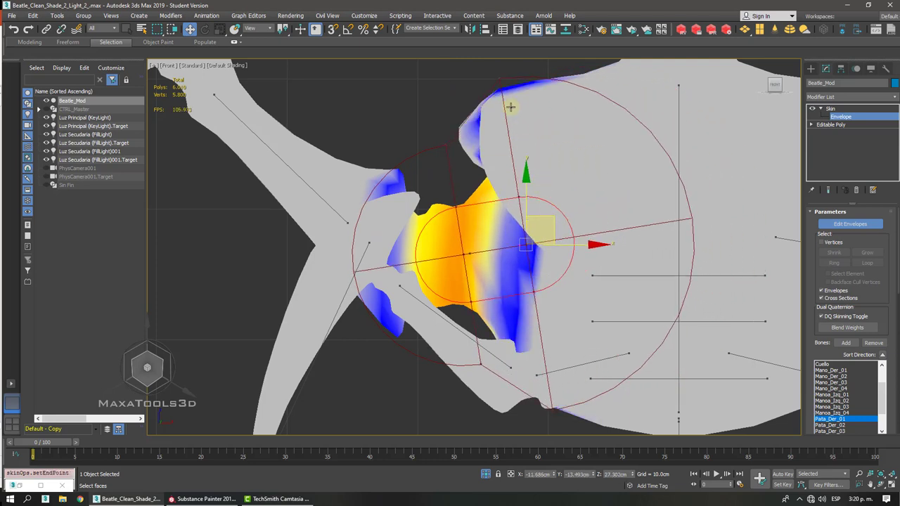
left_click_drag(501, 80, 504, 133)
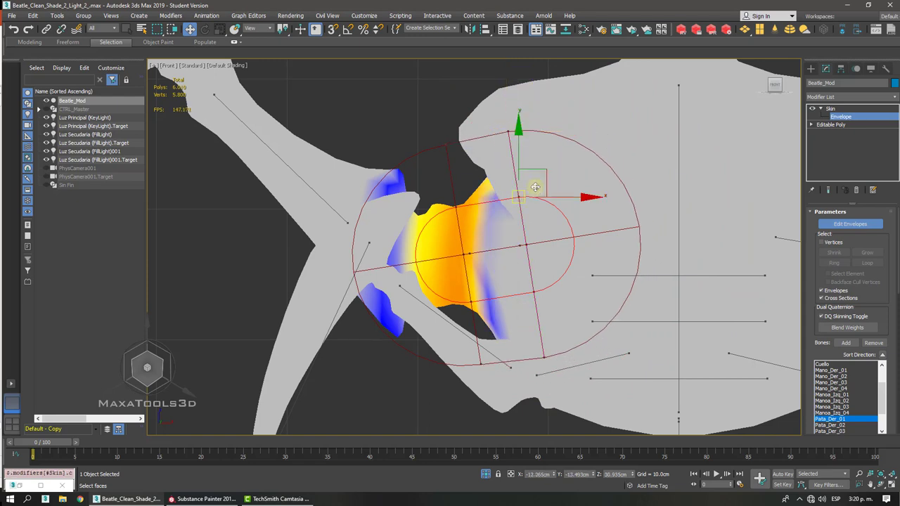
left_click_drag(543, 180, 536, 138)
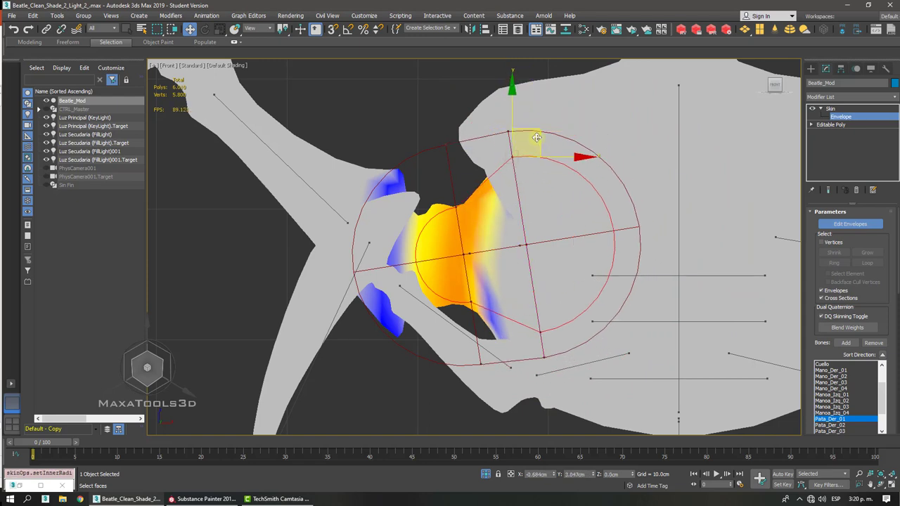
middle_click_drag(534, 147, 522, 118)
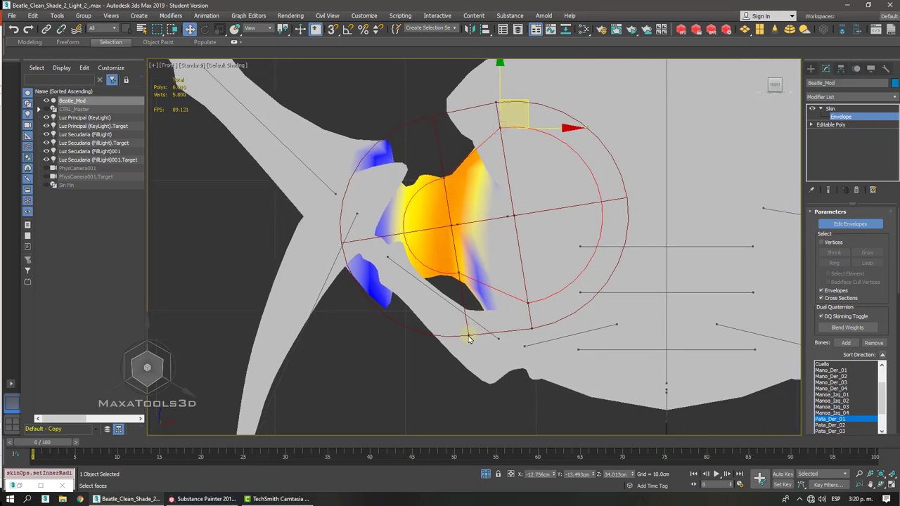
left_click(468, 336)
- Select the Mano_Der_01 bone envelope and shrink the outer radius at its leg-side end
middle_click_drag(468, 337, 447, 270)
key("f")
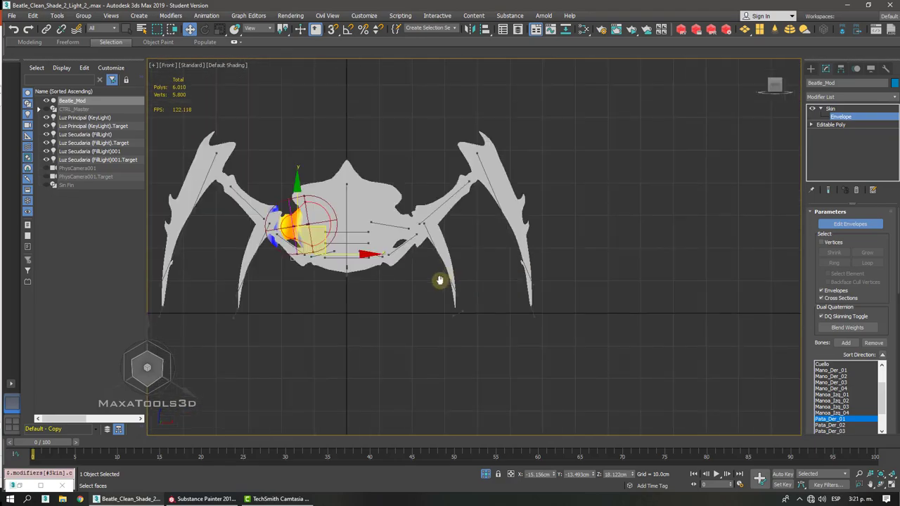
scroll(425, 298, "up", 3)
left_click(474, 255)
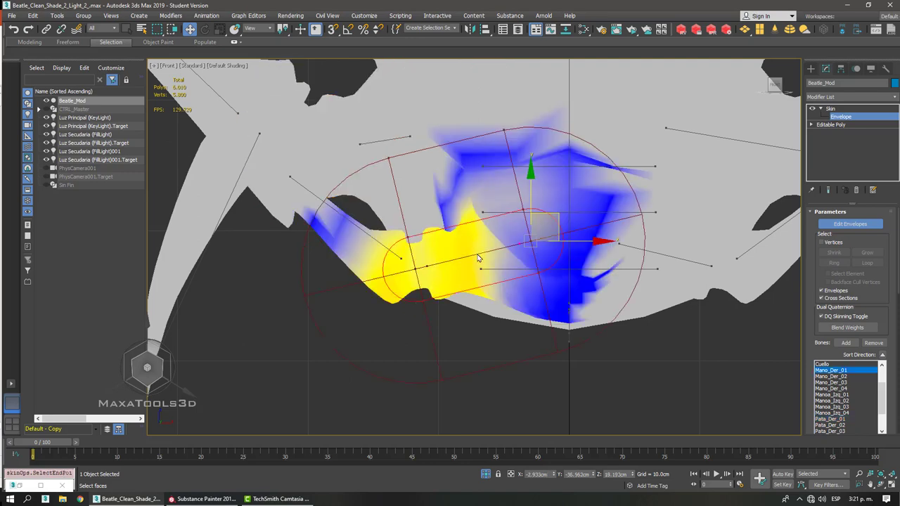
middle_click_drag(477, 257, 402, 178, "alt")
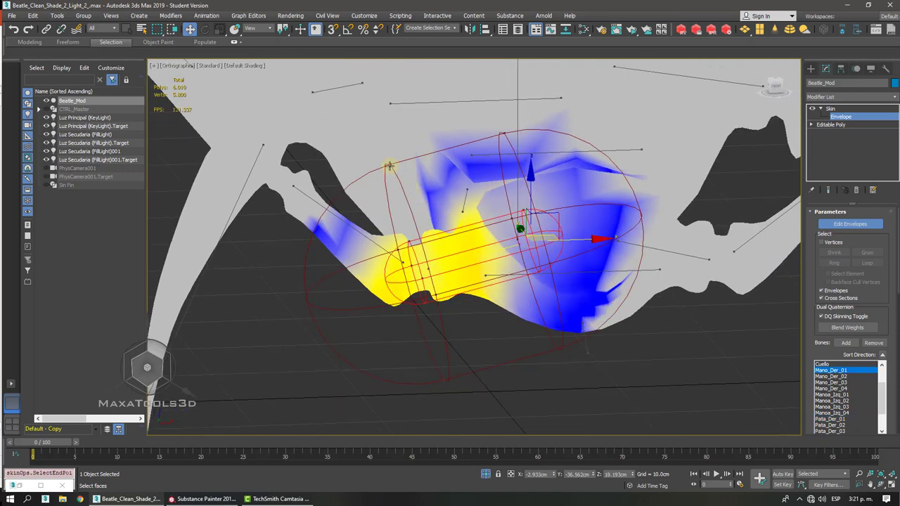
left_click_drag(389, 166, 429, 192)
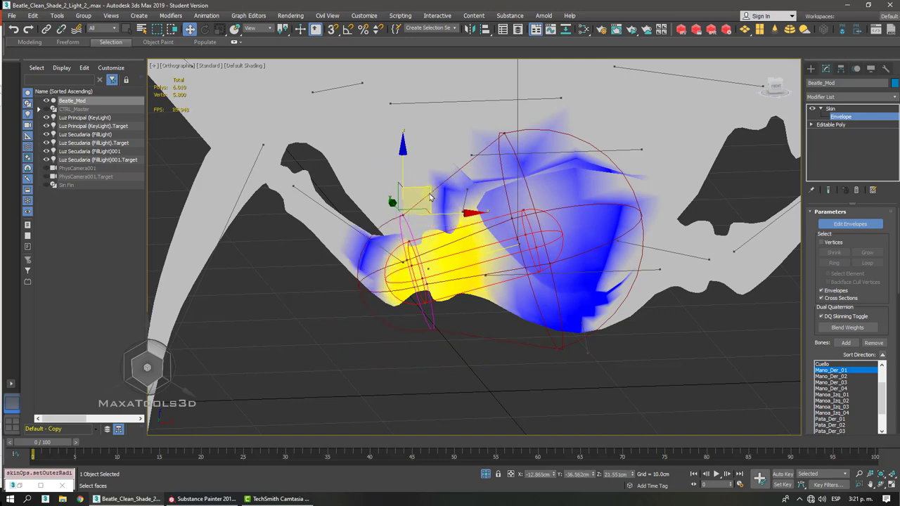
- Move the leg-side end point of the Mano_Der_01 envelope slightly toward the body
scroll(433, 267, "up", 2)
middle_click_drag(433, 267, 426, 237, "alt")
left_click(420, 265)
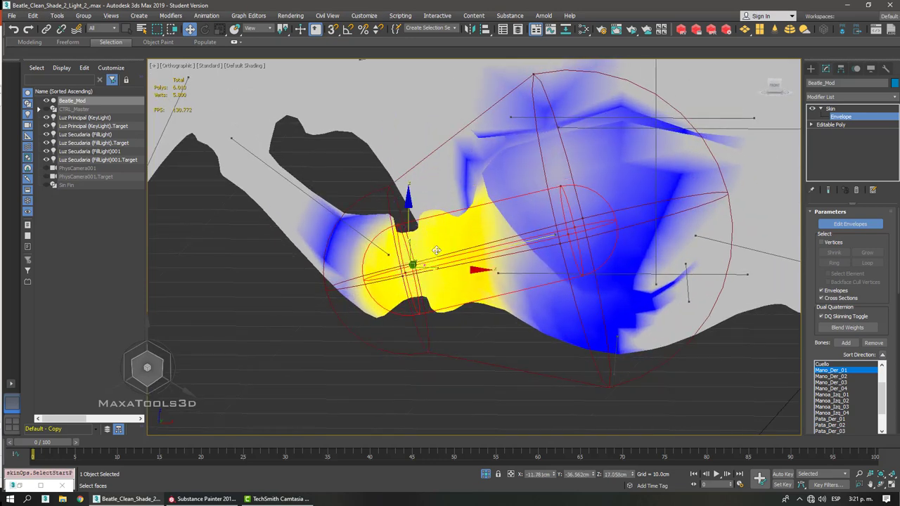
left_click_drag(436, 251, 453, 248)
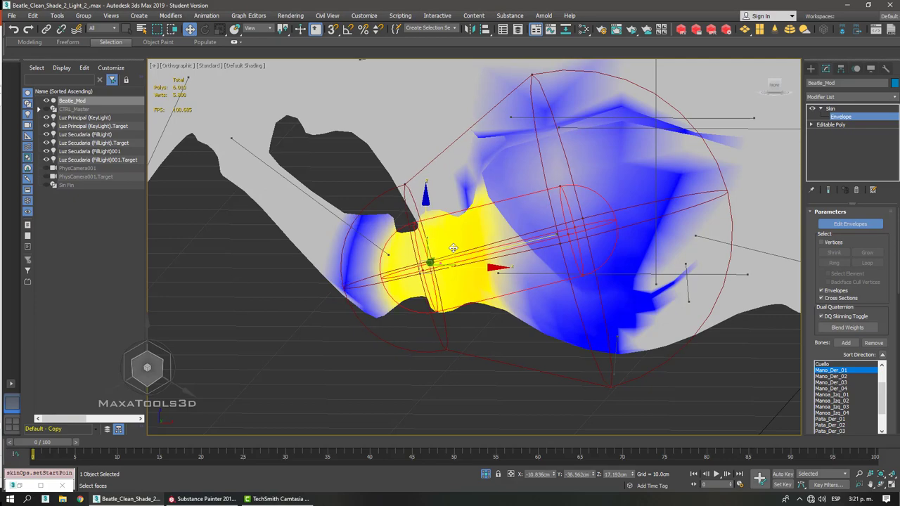
middle_click_drag(453, 248, 406, 252, "alt")
left_click_drag(387, 235, 371, 222)
key("ctrl+z")
middle_click_drag(408, 238, 435, 235, "alt")
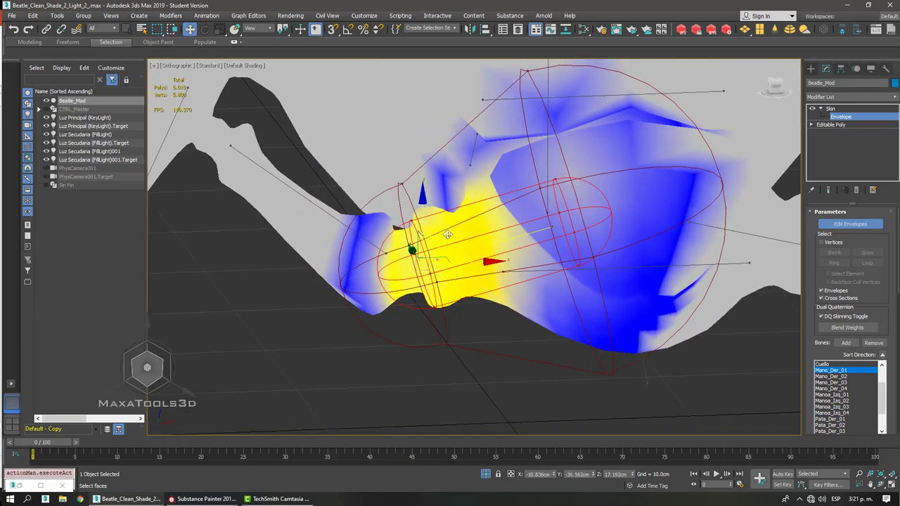
mouse_move(448, 235)
left_mouse_down()
mouse_move(451, 205)
mouse_move(453, 225)
left_mouse_up()
key("ctrl+z")
- Move the body-side end point of Mano_Der_01 in the front view away from the body's centre line, toward the leg
middle_click_drag(454, 230, 511, 266, "alt")
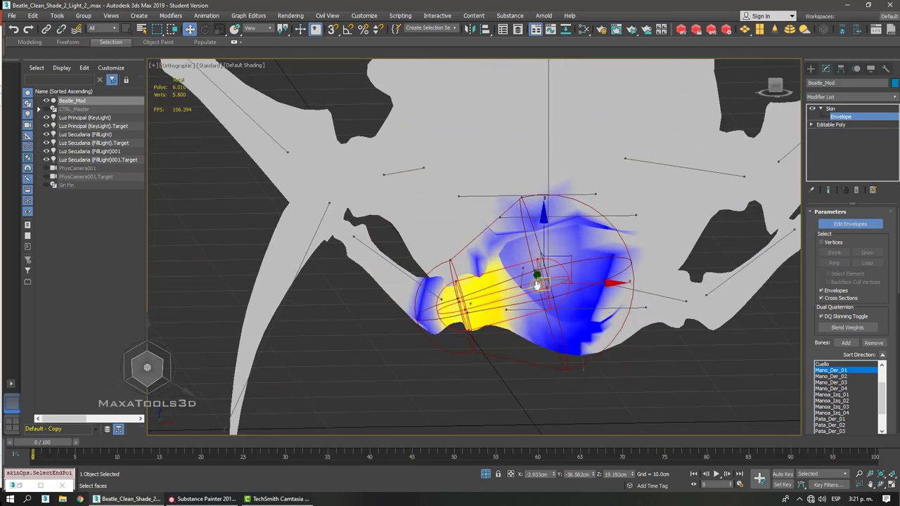
key("f")
key("z")
key("z")
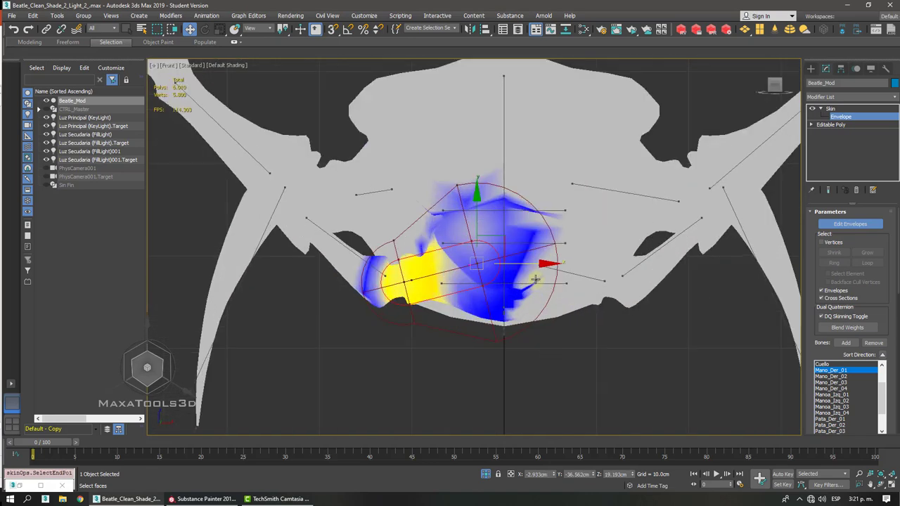
left_click_drag(508, 204, 456, 212)
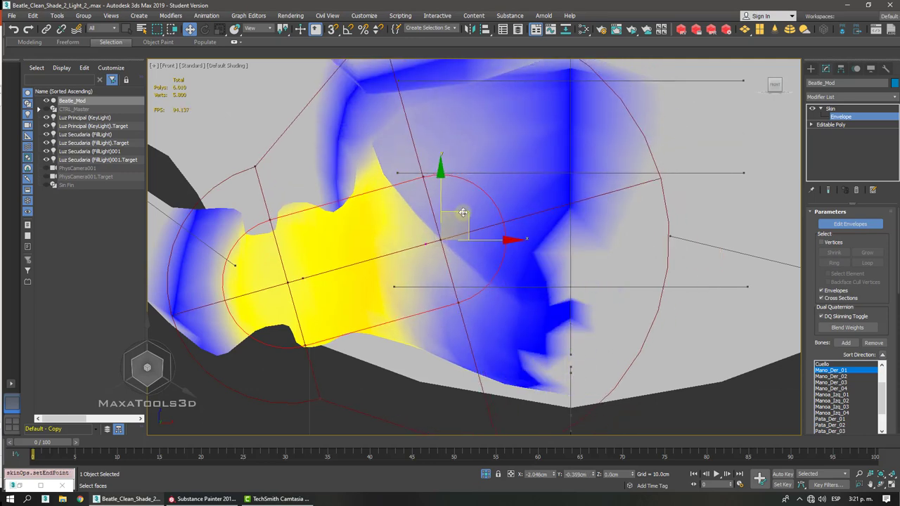
scroll(456, 212, "down", 3)
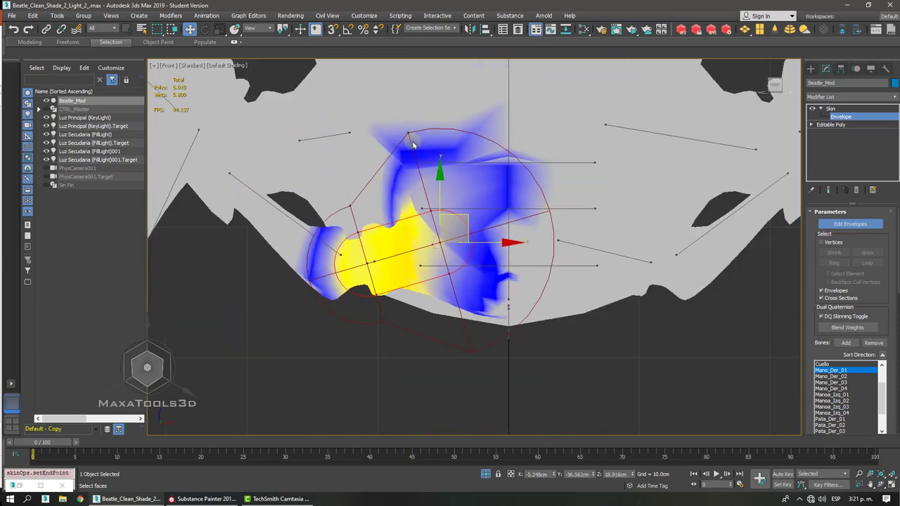
- Shrink the outer radius and enlarge the inner radius at the body-side end of the Mano_Der_01 envelope
left_click_drag(407, 131, 410, 171)
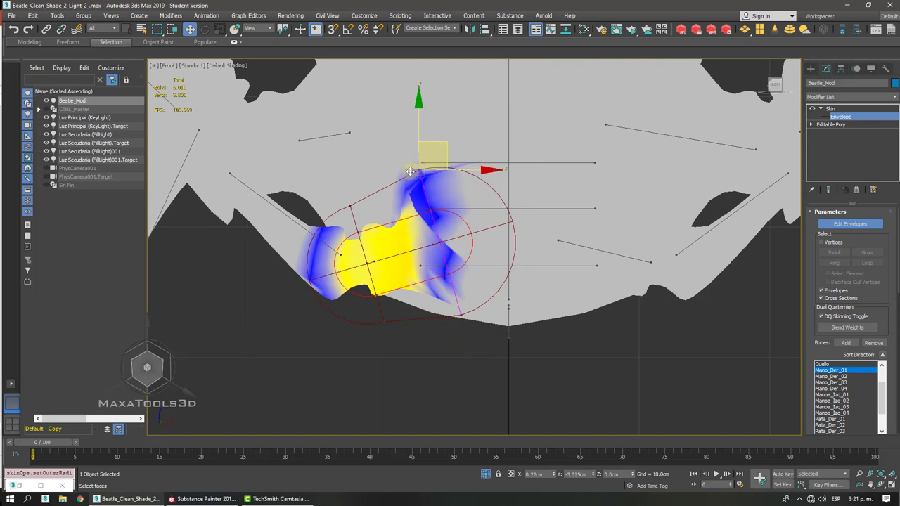
left_click(431, 212)
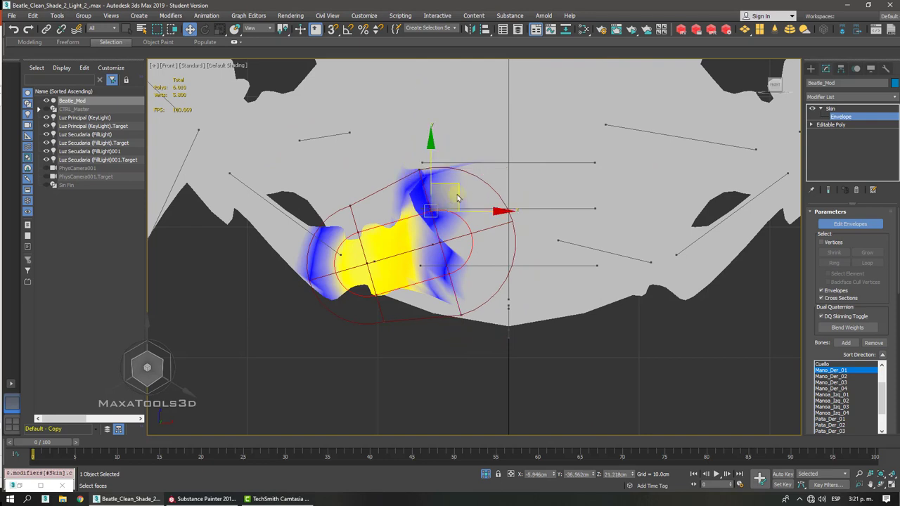
left_click_drag(454, 188, 449, 174)
scroll(377, 251, "up", 5)
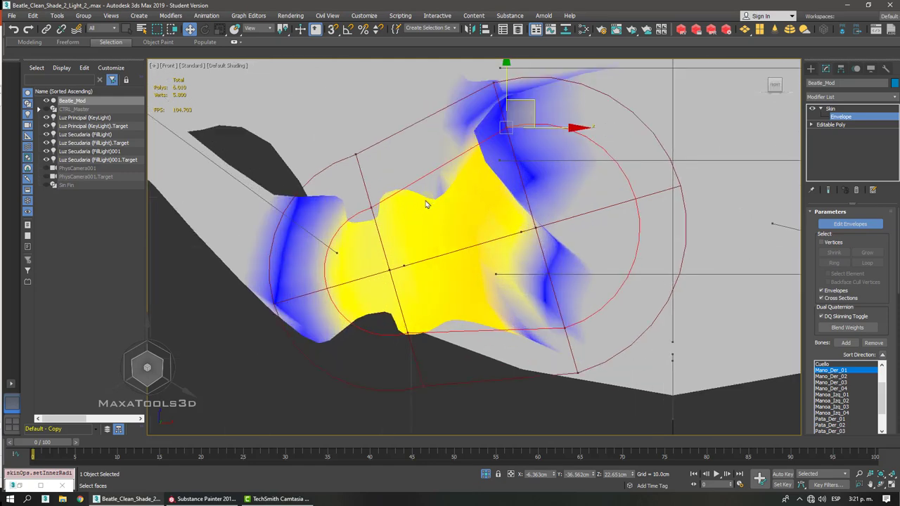
- Select the Mano_Der_02 bone envelope and move its body-side end point back along the leg, away from the body
left_click(377, 251)
scroll(376, 258, "down", 3)
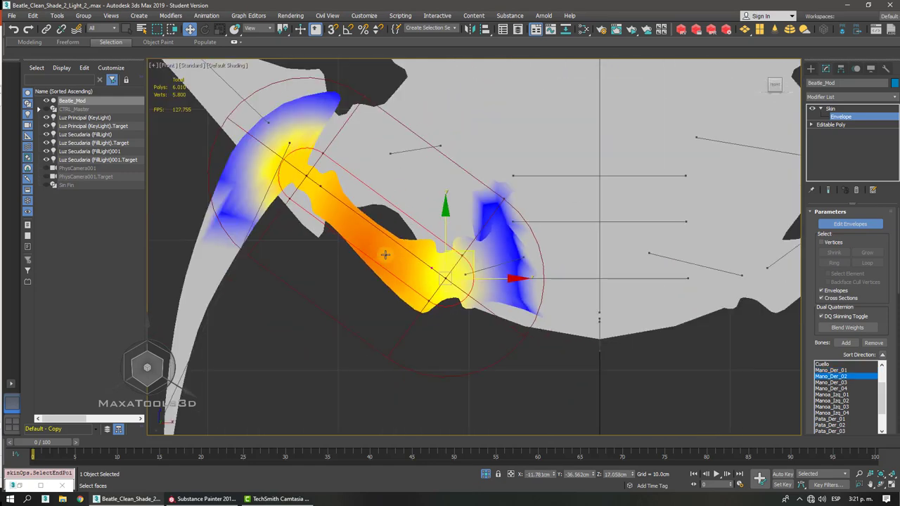
scroll(398, 259, "up", 3)
left_click_drag(441, 257, 388, 247)
- Enlarge the inner radius and reduce the outer radius at the body-side end of the Mano_Der_02 envelope
left_click(416, 234)
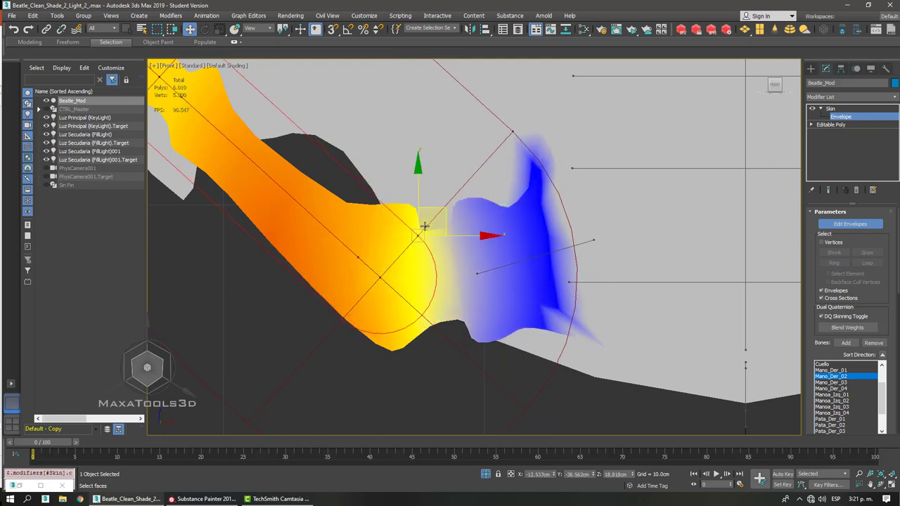
left_click_drag(437, 204, 440, 186)
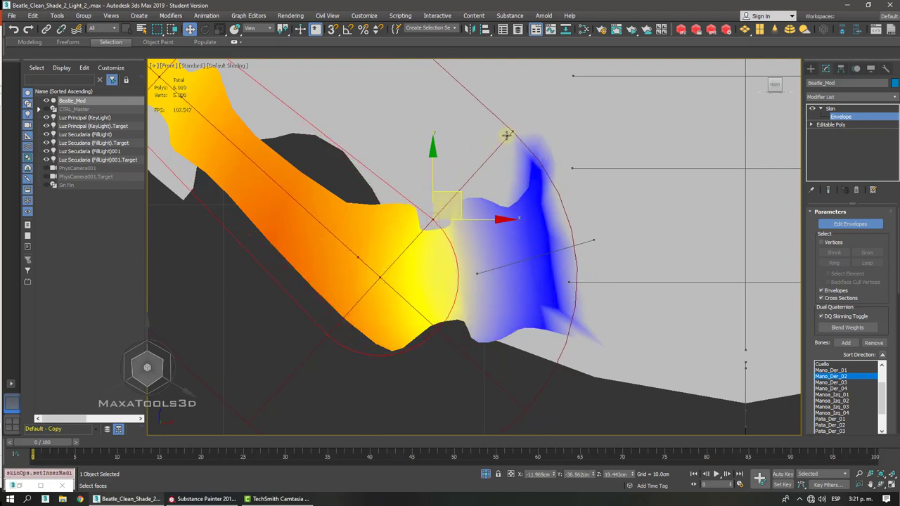
left_click_drag(506, 135, 474, 180)
mouse_move(358, 258)
left_mouse_down()
mouse_move(338, 251)
mouse_move(348, 251)
left_mouse_up()
left_click_drag(464, 170, 477, 150)
scroll(478, 151, "down", 3)
- Move the Mano_Der_02 end point near the Mano_Der_03 joint toward the body and shrink the outer radius there
scroll(452, 175, "up", 5)
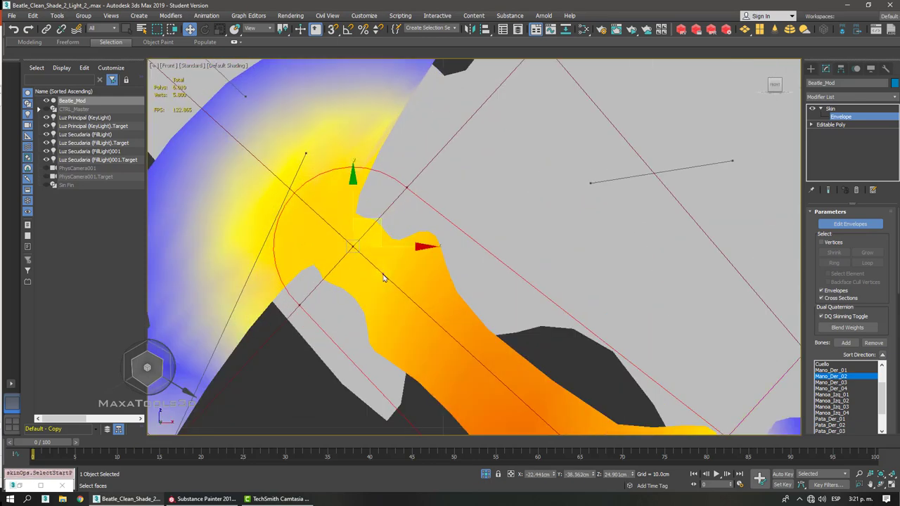
left_click_drag(382, 234, 451, 297)
scroll(449, 281, "down", 4)
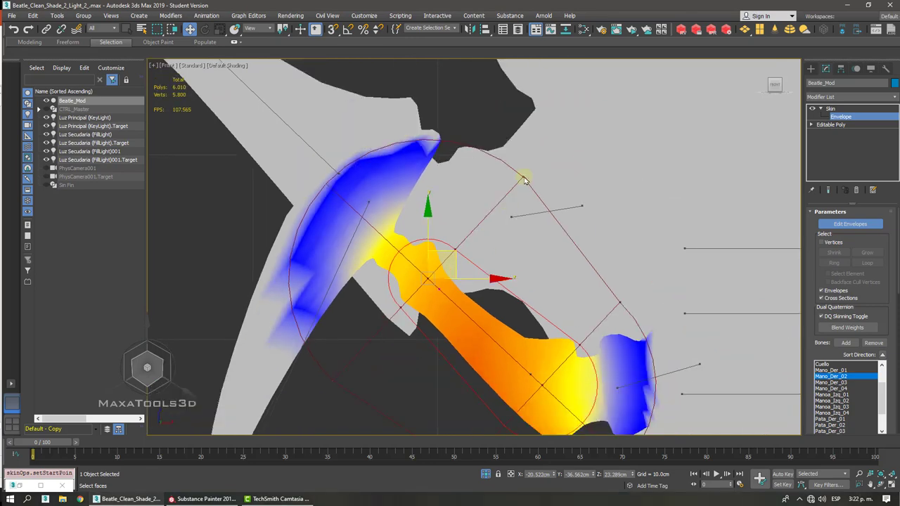
left_click_drag(524, 175, 507, 197)
scroll(494, 208, "down", 2)
scroll(494, 208, "up", 2)
scroll(496, 211, "down", 4)
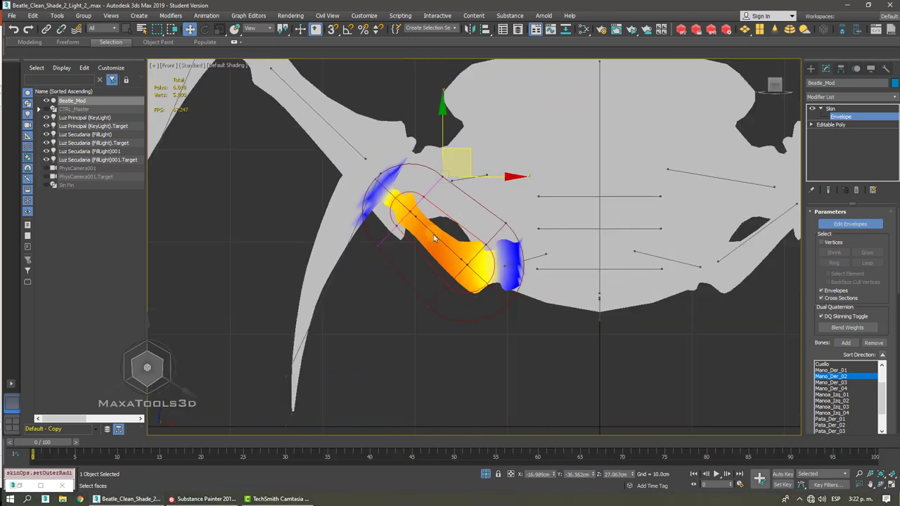
- Select the Mano_Der_03 bone envelope and shrink the outer radius at its upper end, near the Mano_Der_02 joint
left_click(333, 275)
middle_click_drag(470, 202, 470, 217)
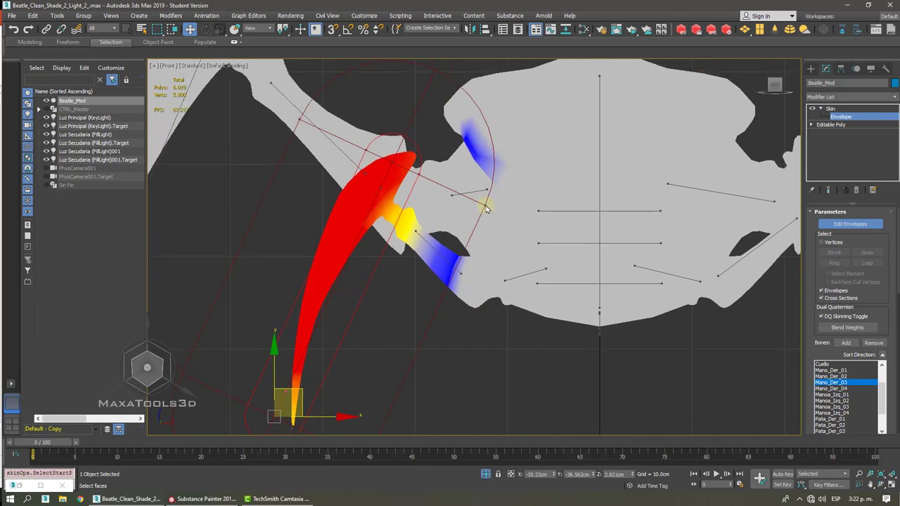
left_click_drag(485, 204, 422, 179)
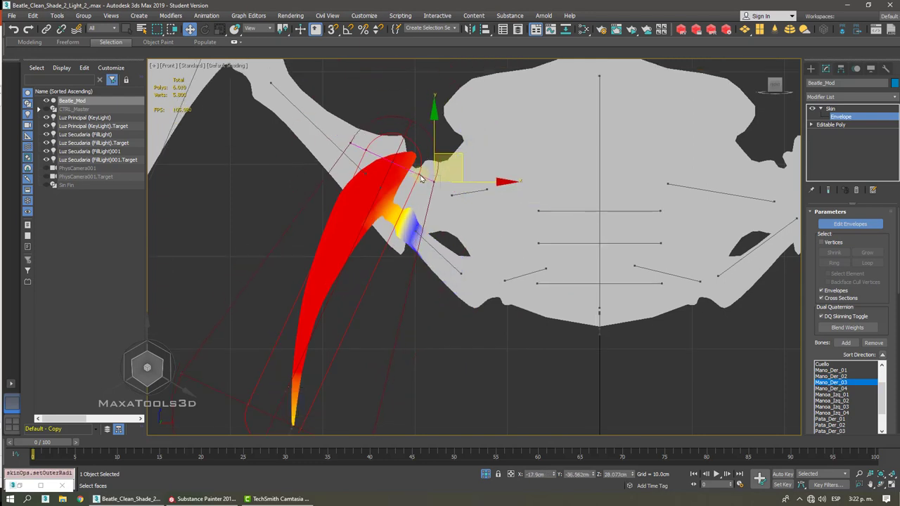
left_click_drag(367, 150, 369, 153)
scroll(369, 155, "down", 3)
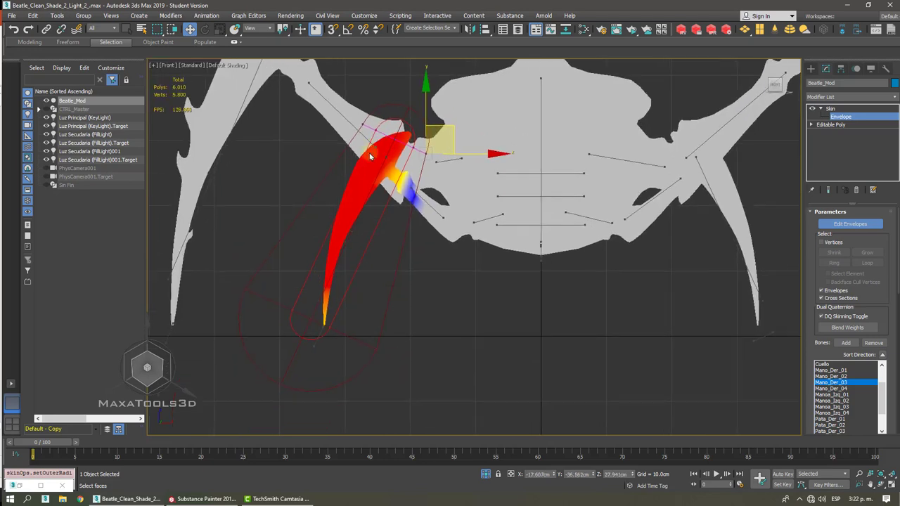
- Shrink the inner envelope radius at the lower end of Mano_Der_03 and shift that end toward the claw tip
scroll(355, 174, "up", 5)
left_click(236, 328)
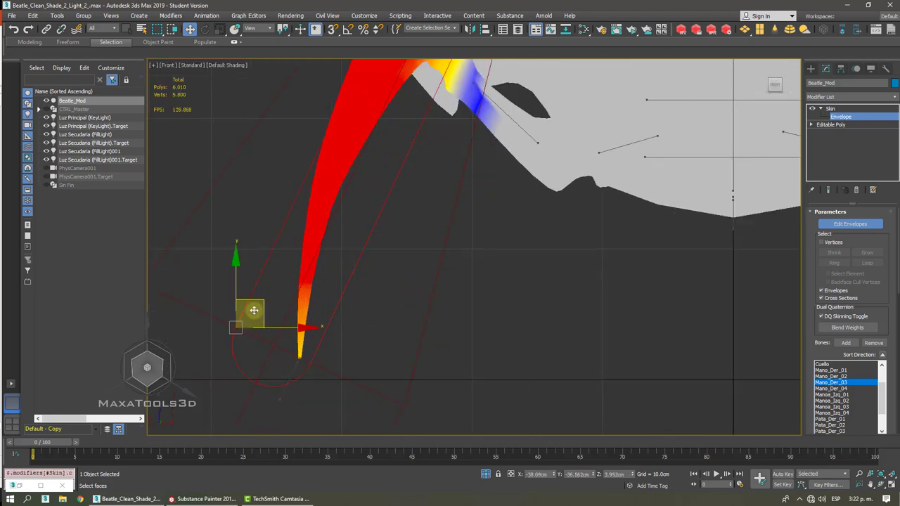
left_click_drag(261, 304, 283, 314)
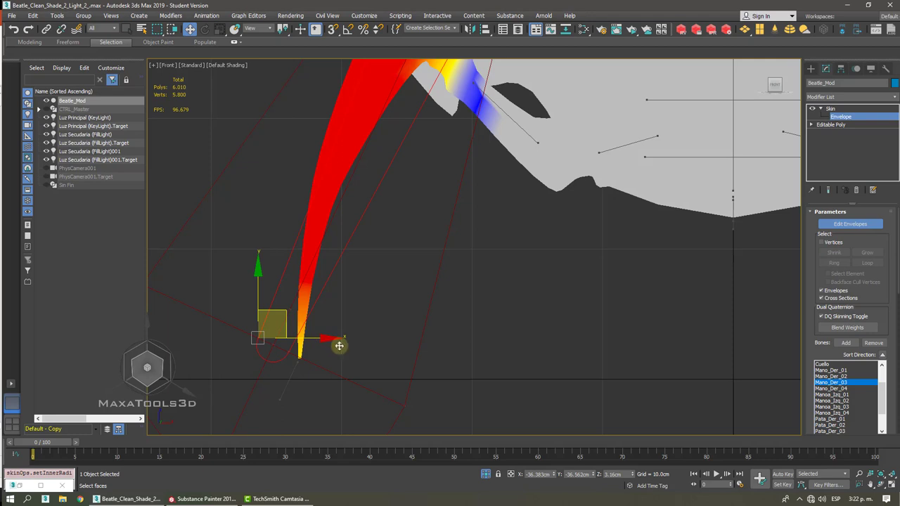
left_click(306, 318)
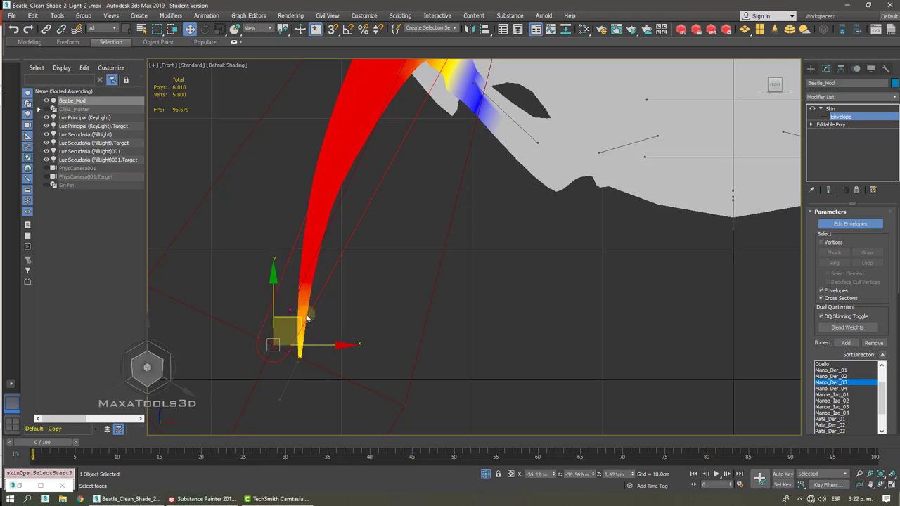
left_click_drag(294, 316, 307, 338)
- Shrink the outer envelope radius at the lower end of Mano_Der_03 and move that end point onto the claw tip
scroll(235, 265, "down", 4)
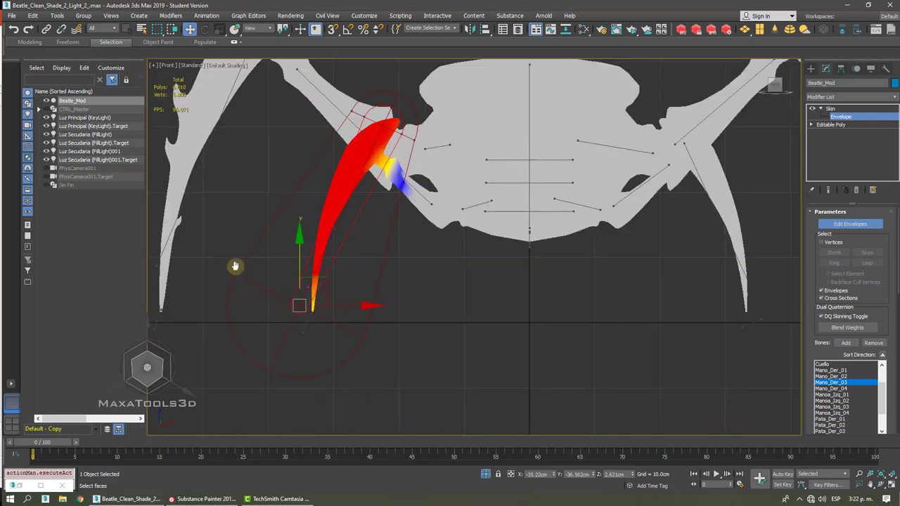
left_click(235, 281)
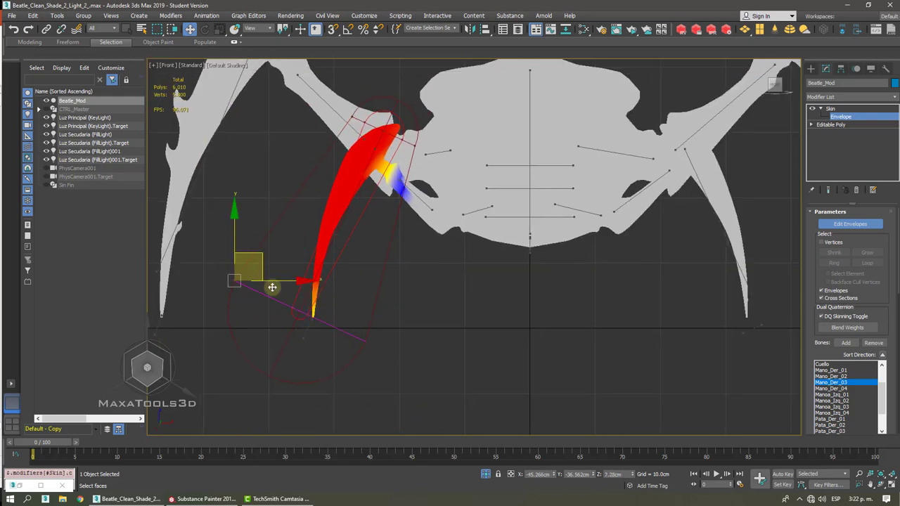
left_click_drag(261, 280, 300, 295)
scroll(308, 302, "up", 5)
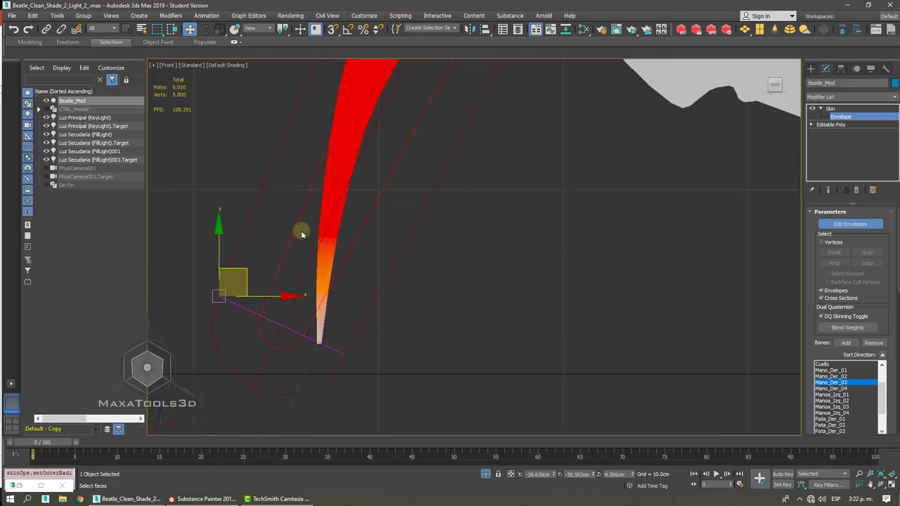
left_click(355, 286)
left_click_drag(311, 308, 341, 319)
scroll(344, 316, "down", 3)
middle_click_drag(346, 313, 381, 346)
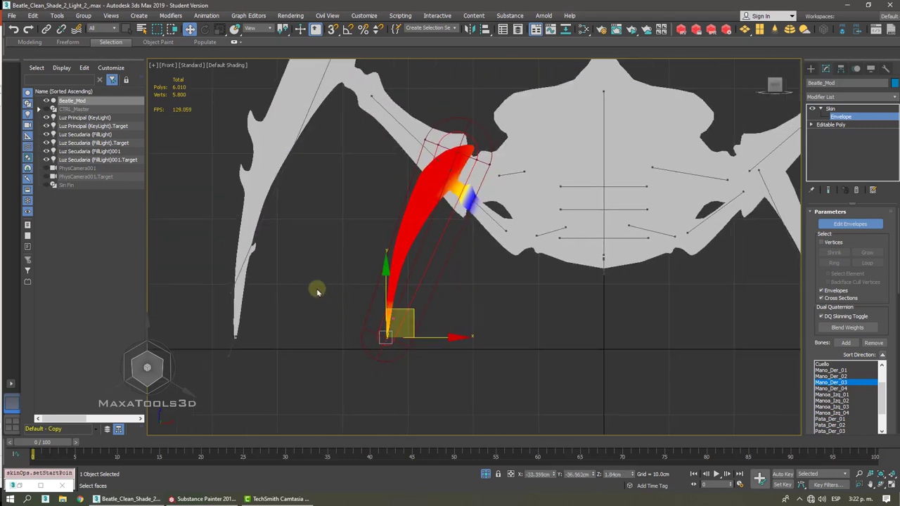
- Select the Pata_Der_03 envelope and move its lower end point onto the tip of the leg
left_click(255, 239)
middle_click_drag(235, 290, 269, 265)
scroll(270, 269, "up", 2)
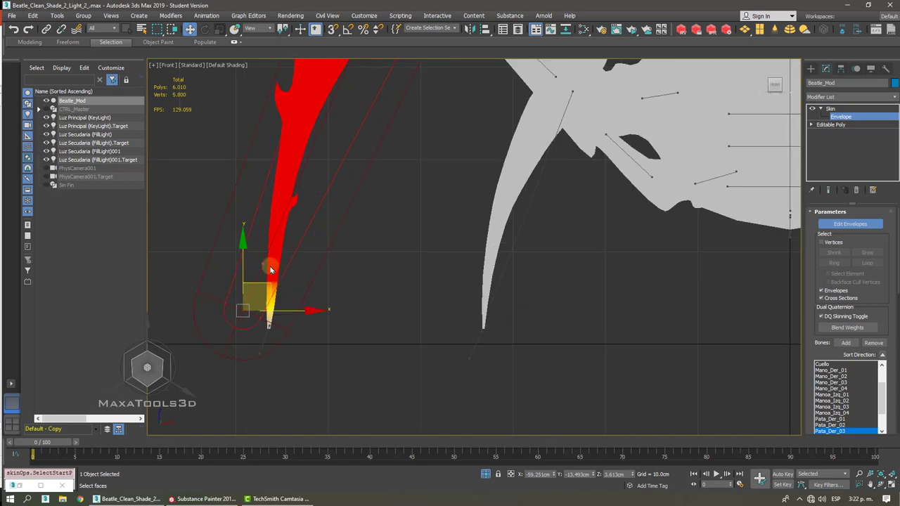
left_click_drag(269, 283, 297, 297)
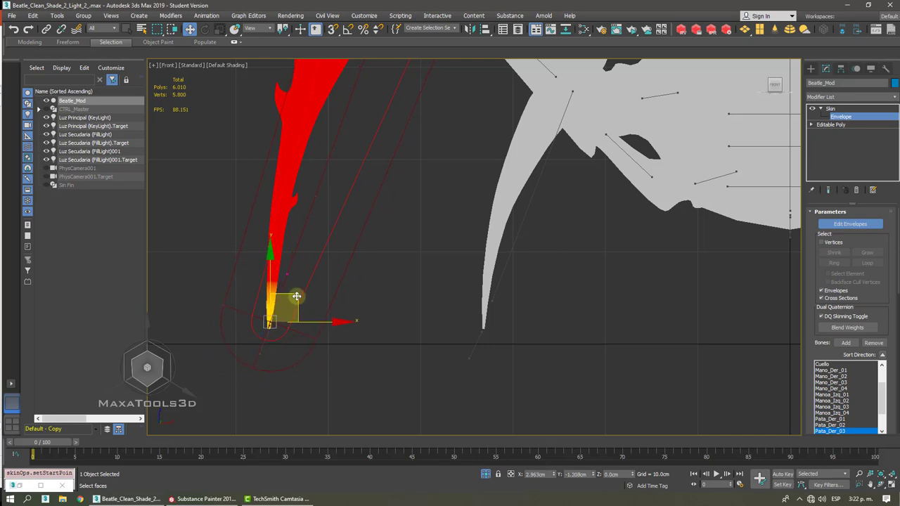
- Select the Cadera envelope on the body and shrink its outer radius at both the upper and lower ends
scroll(352, 281, "down", 5)
middle_click_drag(367, 289, 359, 307)
scroll(482, 252, "up", 2)
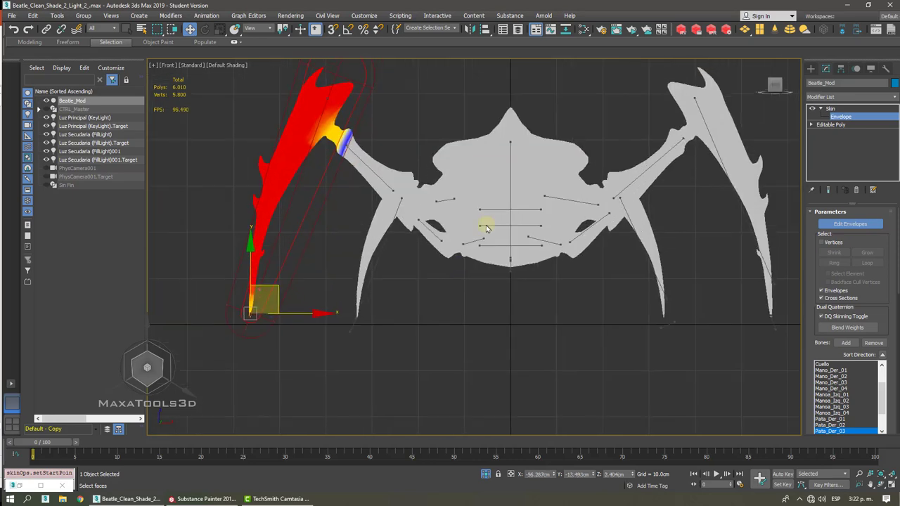
left_click(509, 180)
middle_click_drag(509, 180, 470, 173, "alt")
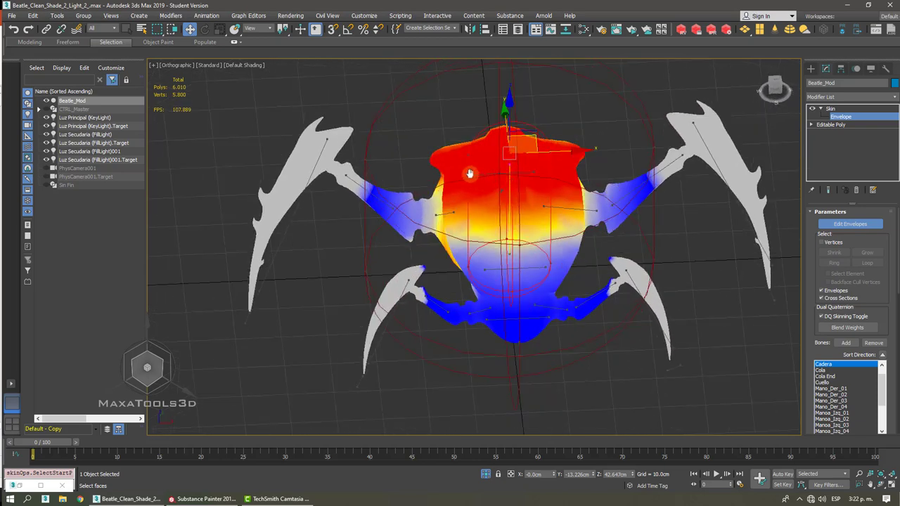
left_click(365, 159)
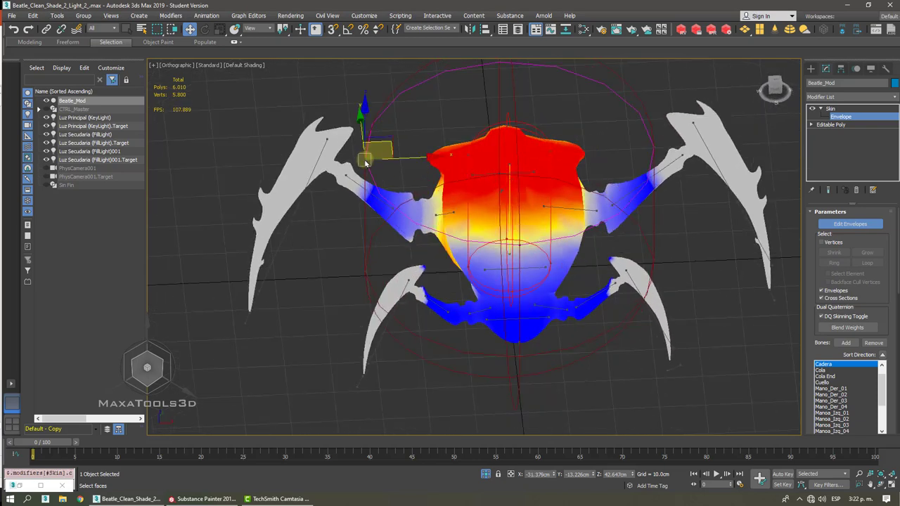
left_click_drag(402, 157, 462, 163)
left_click_drag(367, 270, 439, 265)
- Enlarge the inner radius at the upper end of the Cadera envelope
middle_click_drag(439, 265, 411, 314, "alt")
left_click(505, 164)
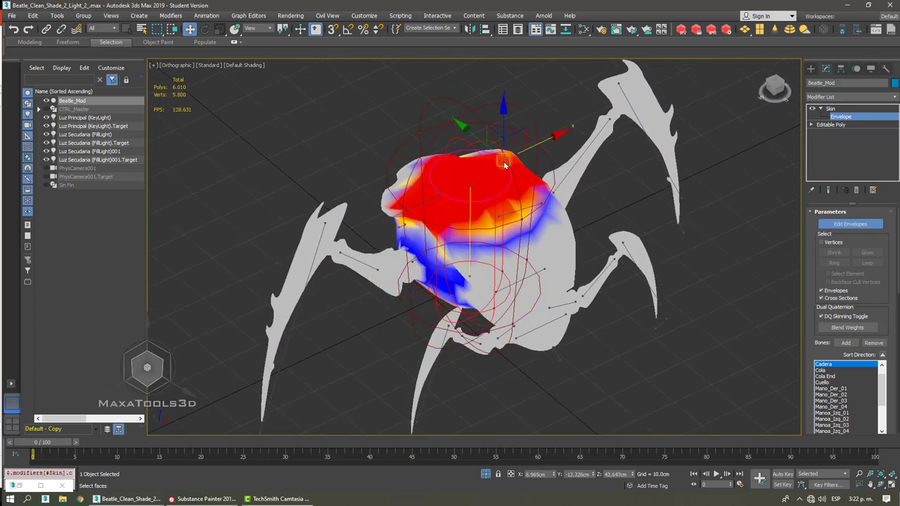
middle_click_drag(503, 161, 534, 149, "alt")
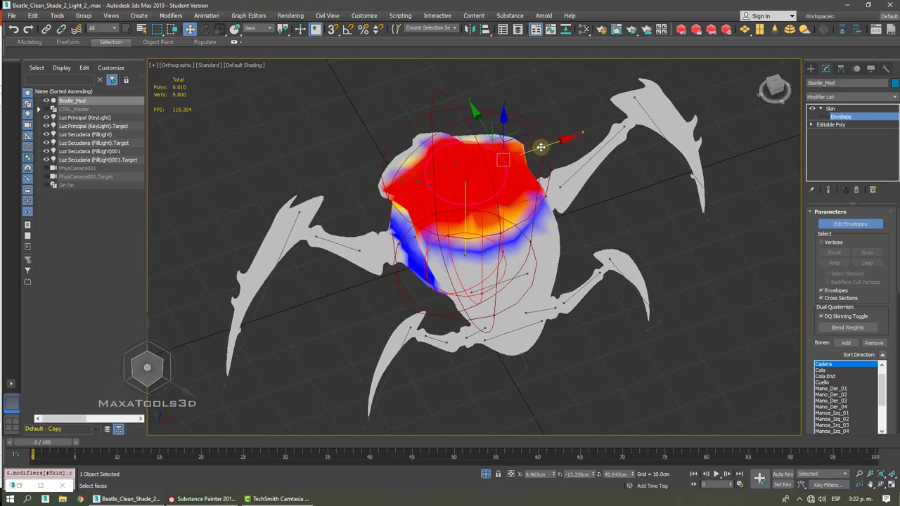
left_click_drag(540, 147, 569, 145)
- Try to move the lower end point of the Cadera envelope up into the body, working from the left view
middle_click_drag(570, 149, 514, 218, "alt")
left_click(488, 254)
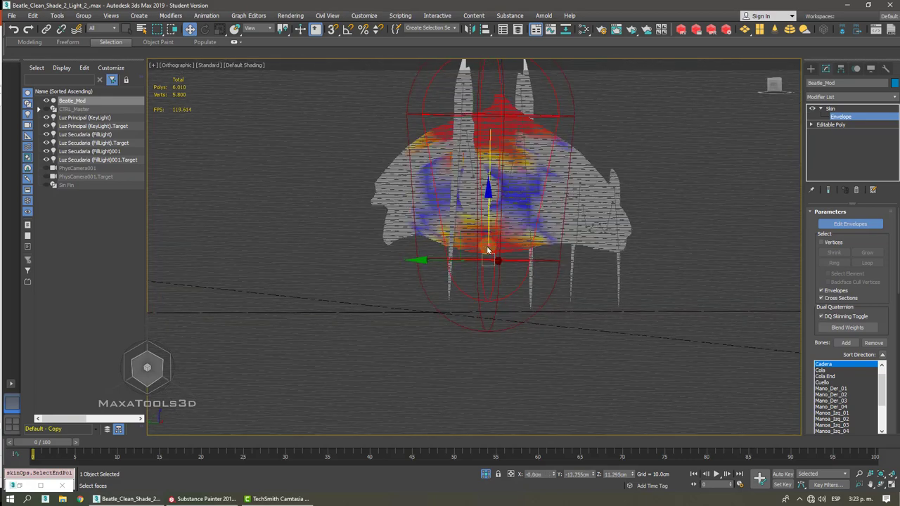
middle_click_drag(487, 251, 491, 253)
key("l")
scroll(485, 246, "down", 4)
scroll(488, 249, "up", 4)
key("F3")
key("f")
middle_click_drag(351, 248, 428, 251)
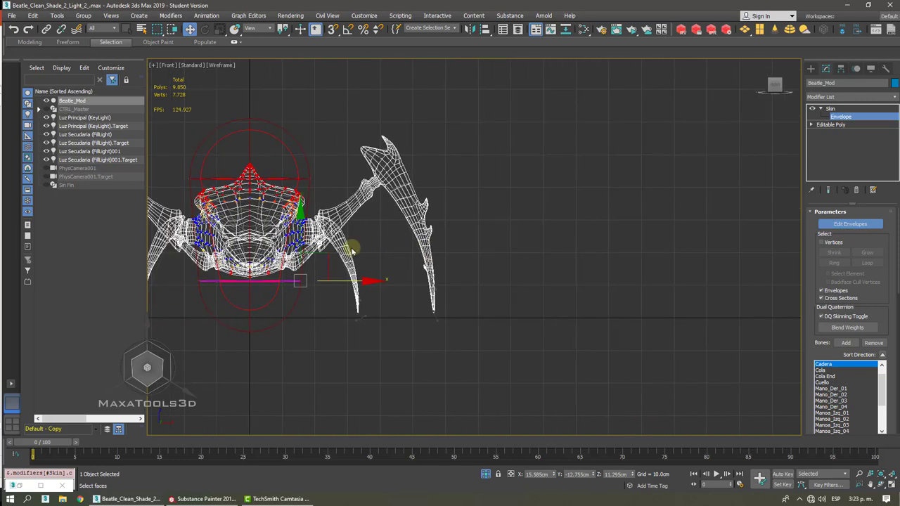
scroll(351, 249, "up", 10)
key("l")
key("F3")
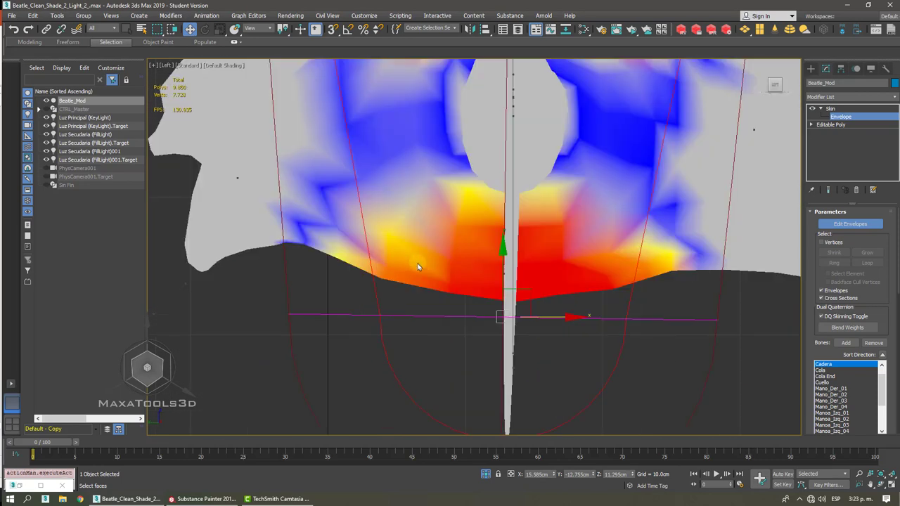
left_click(492, 280)
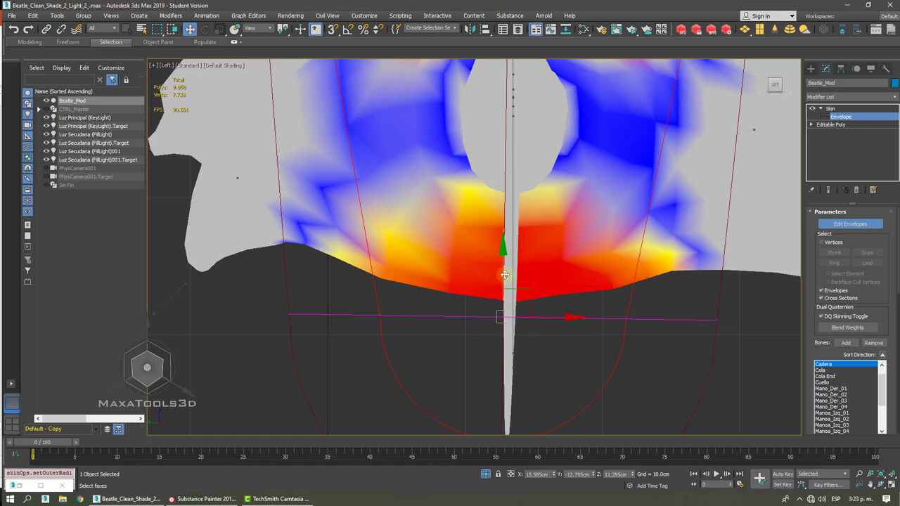
left_click_drag(518, 304, 412, 185)
scroll(411, 185, "down", 8)
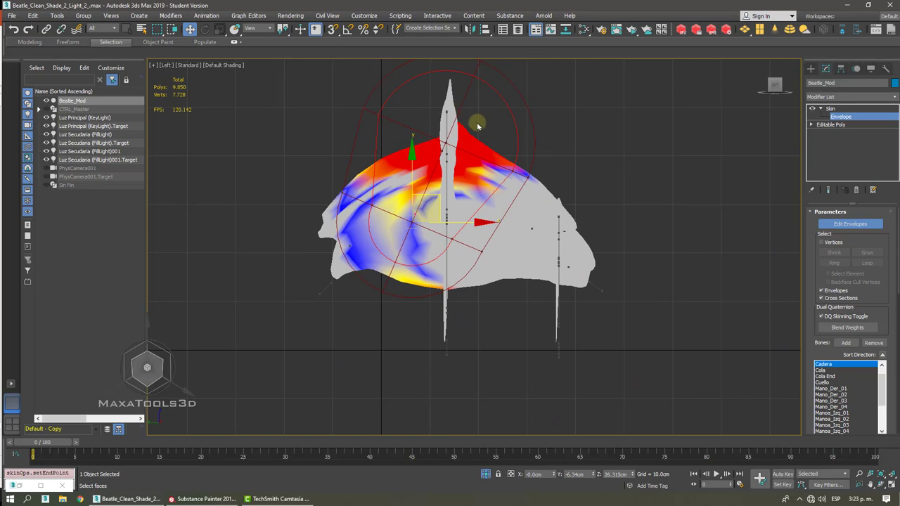
- Shorten the Cadera envelope by lowering its upper end about 11 cm and raising its lower end about 10 cm along Z
middle_click_drag(477, 125, 462, 148, "alt")
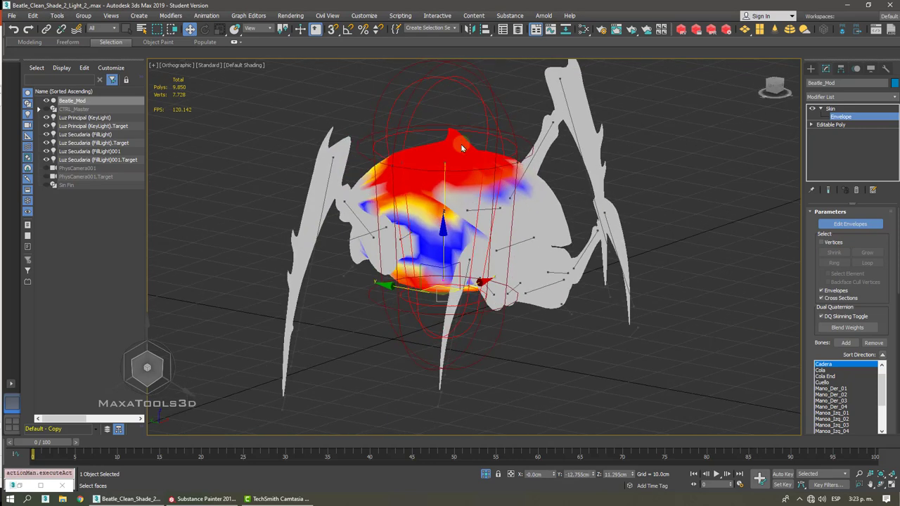
left_click(444, 165)
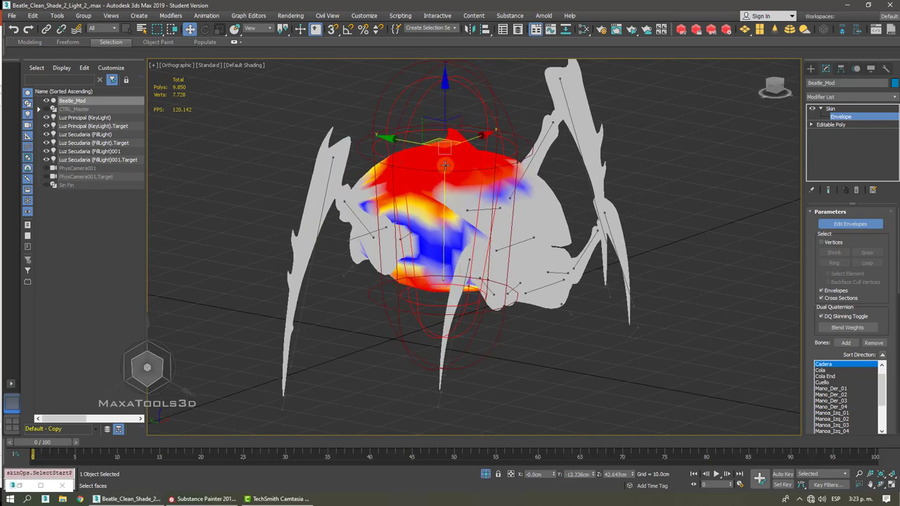
left_click_drag(444, 114, 432, 150)
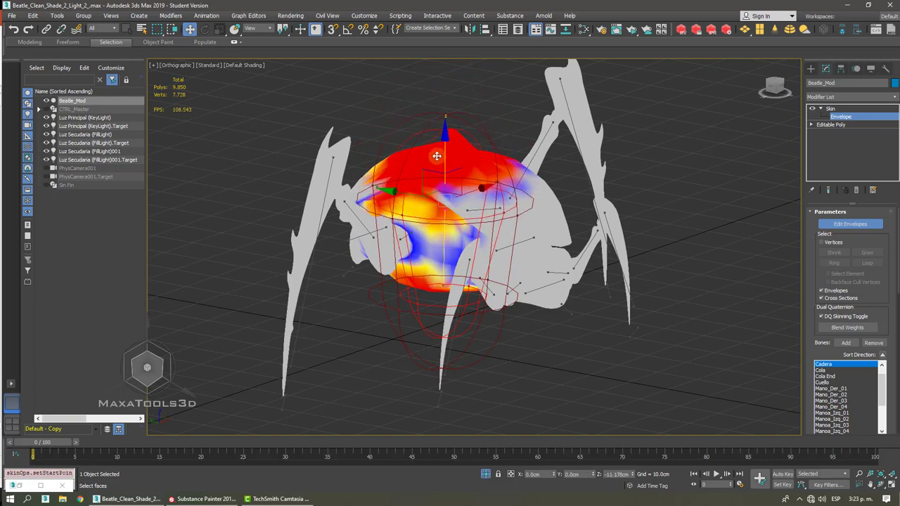
middle_click_drag(431, 150, 438, 175, "alt")
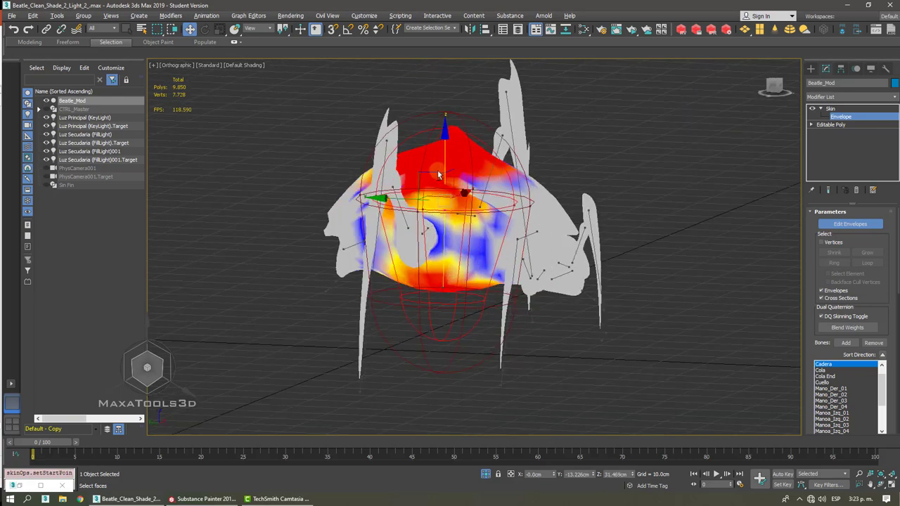
left_click(443, 289)
left_click_drag(443, 249, 441, 202)
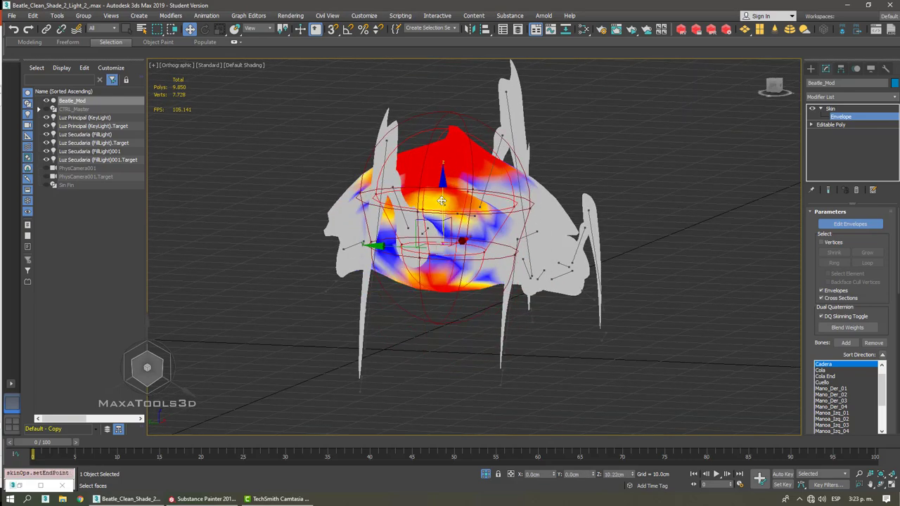
- Select the Cola envelope, move its start point to X -4.91 cm and set its end point to X 4.91 cm
middle_click_drag(444, 206, 345, 257, "alt")
left_click(344, 257)
scroll(345, 257, "up", 2)
middle_click_drag(413, 298, 456, 291)
scroll(457, 290, "up", 2)
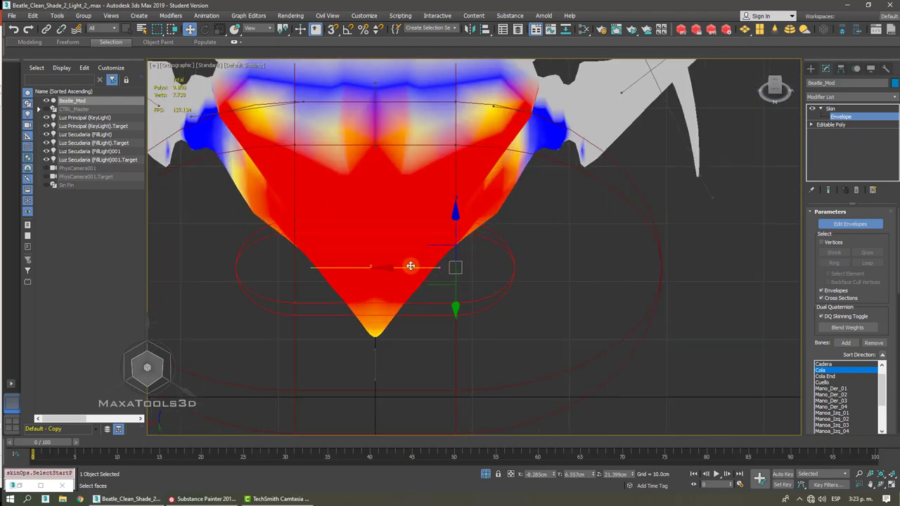
left_click_drag(409, 266, 377, 259)
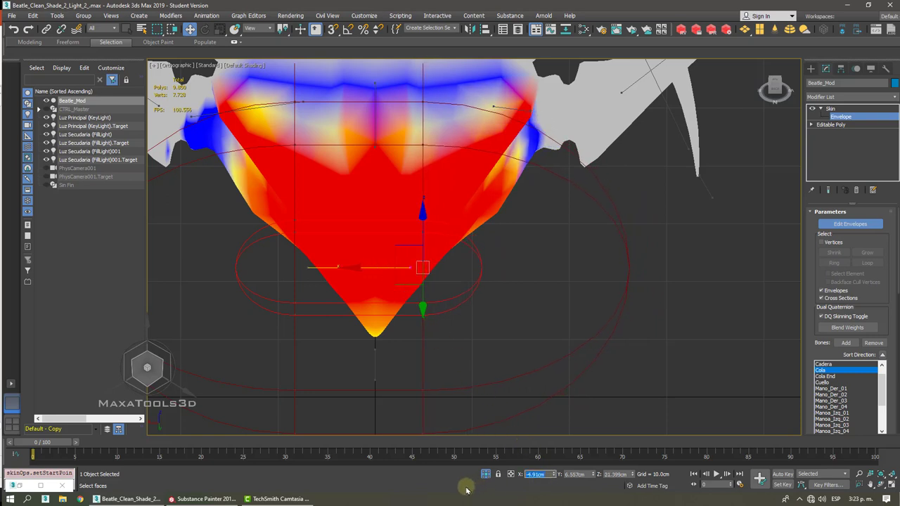
left_click(300, 265)
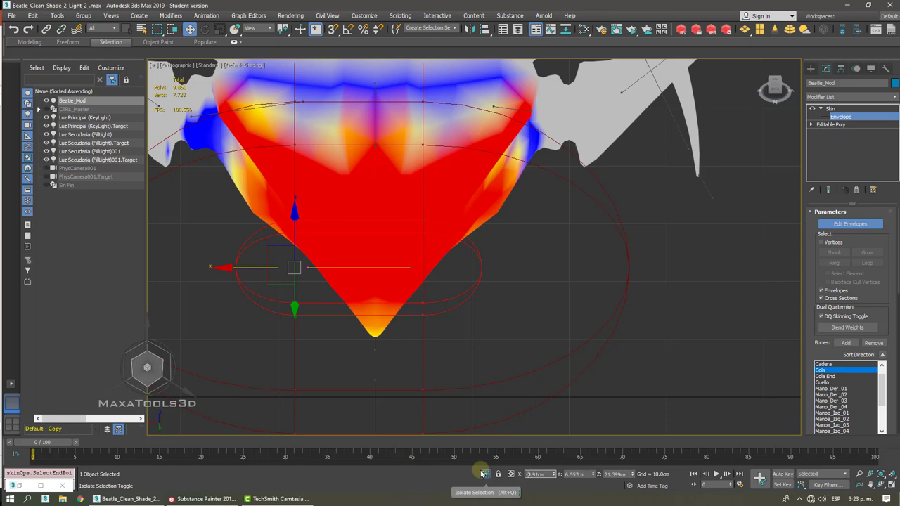
key("BackSpace")
key("Return")
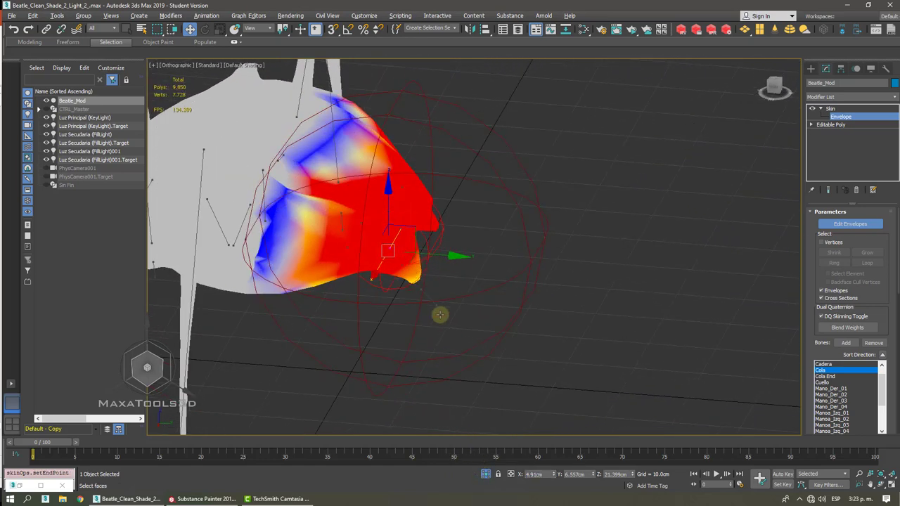
- Shrink the outer radius at both ends of the Cola envelope around the tail
left_click(388, 118)
left_click(400, 90)
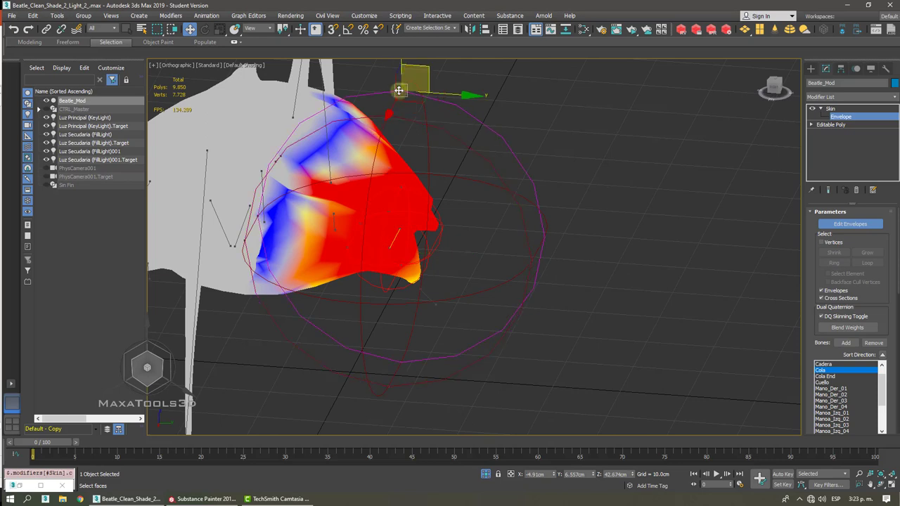
left_click_drag(401, 62, 367, 166)
middle_click_drag(366, 172, 346, 194, "alt")
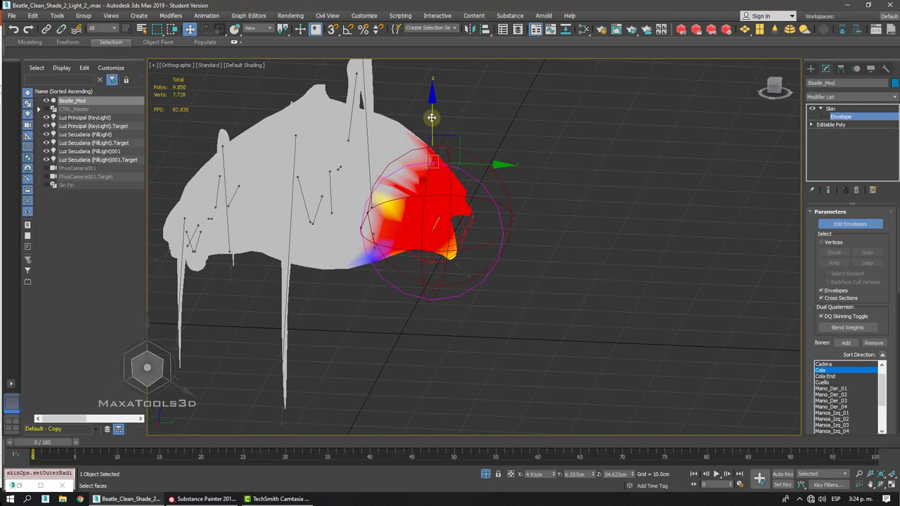
left_click_drag(432, 118, 431, 118)
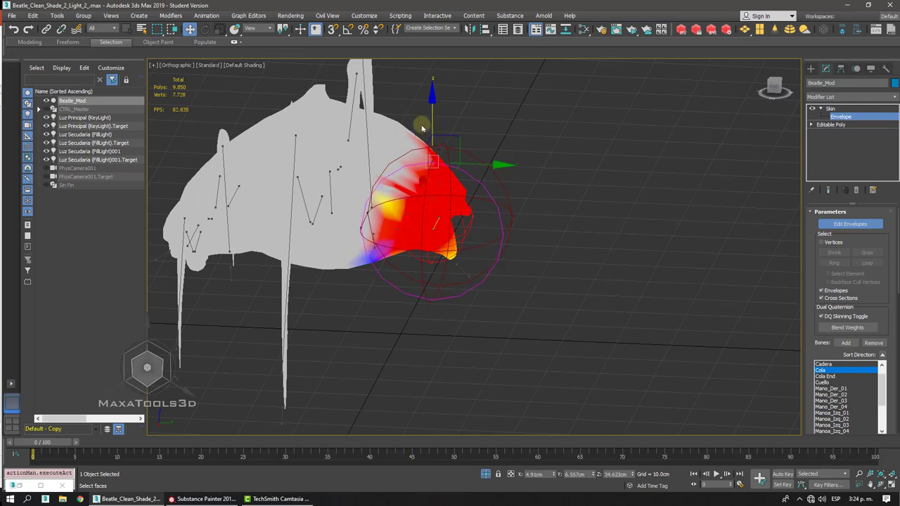
- Select the Cuello envelope and move its start point inward along X to about -6 cm
middle_click_drag(421, 128, 393, 202, "alt")
left_click(346, 171)
left_click(393, 202)
scroll(393, 201, "up", 3)
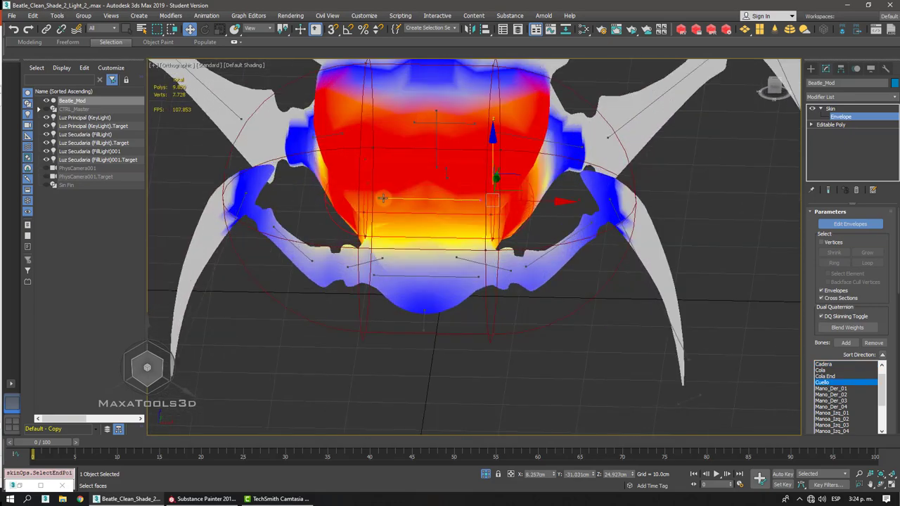
left_click(381, 198)
mouse_move(422, 201)
left_mouse_down()
mouse_move(452, 197)
mouse_move(413, 198)
mouse_move(433, 199)
left_mouse_up()
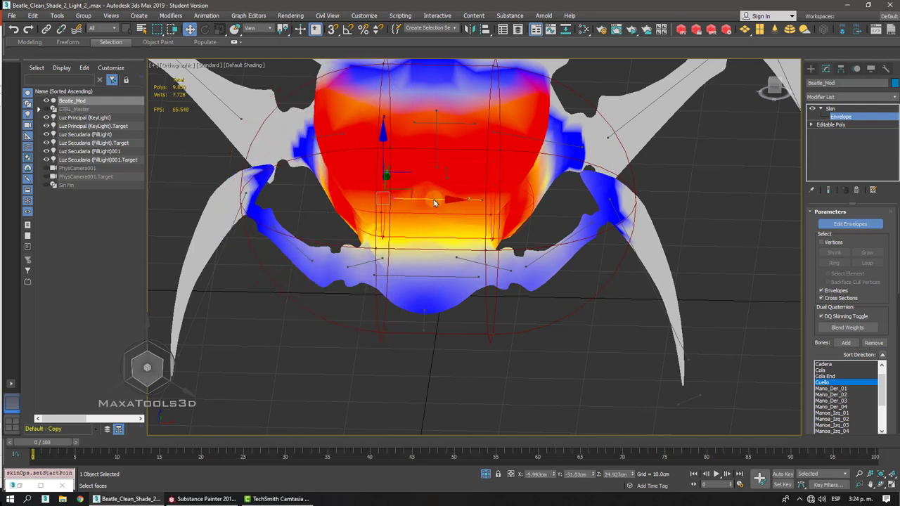
- Set the Cuello envelope's end point to X 5.993 cm, mirroring its start point across the neck
double_click(541, 474)
left_click(480, 199)
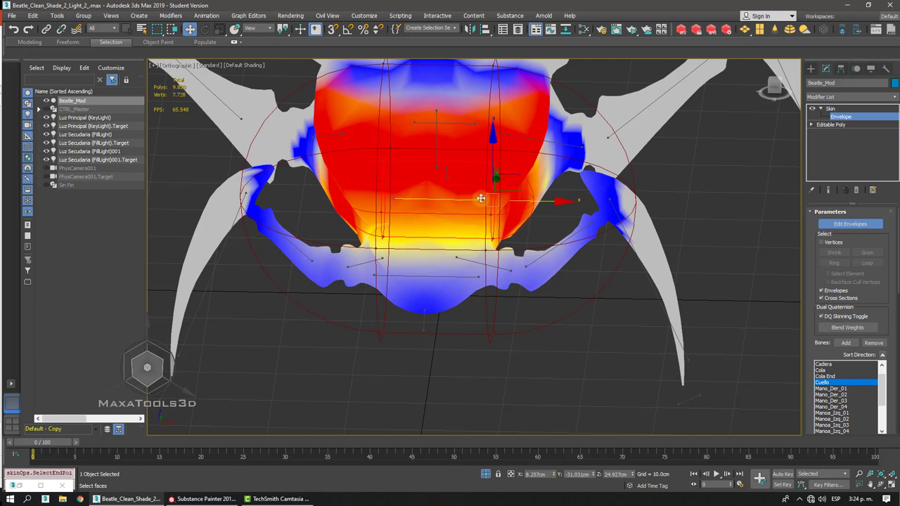
double_click(537, 474)
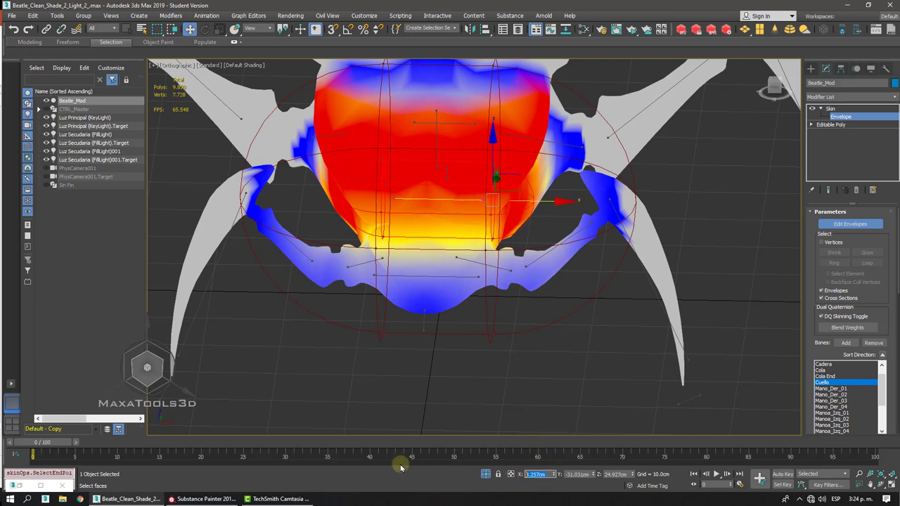
key("Return")
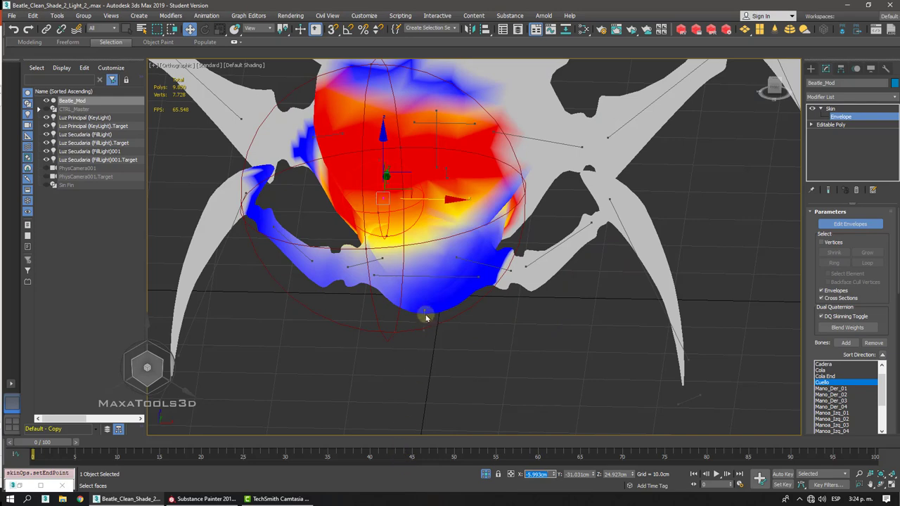
left_click(531, 475)
key("BackSpace")
key("Return")
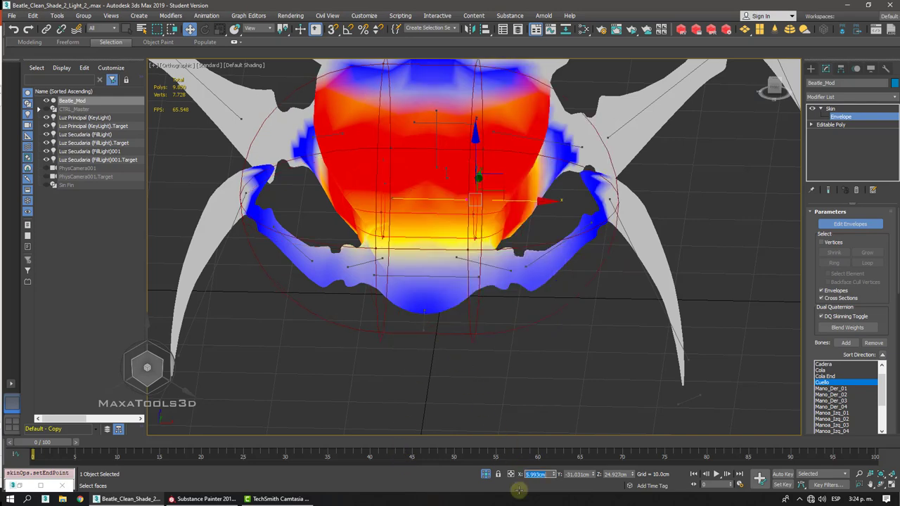
- Shrink the Cuello envelope's outer radius by lowering the upper handles to about Z 36.97 cm at the end and 37.3 cm at the start
middle_click_drag(485, 267, 492, 237, "alt")
left_click(475, 76)
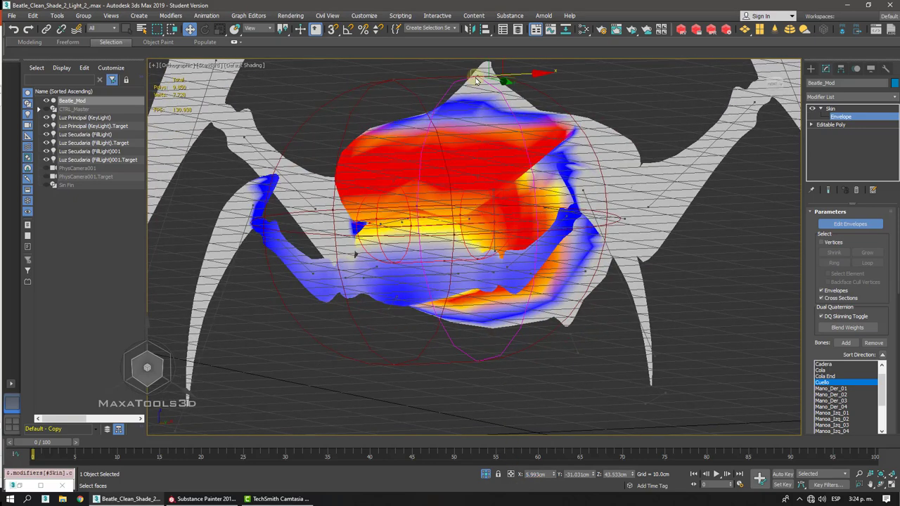
middle_click_drag(477, 76, 483, 138)
left_click_drag(484, 88, 477, 137)
left_click_drag(409, 137, 395, 186)
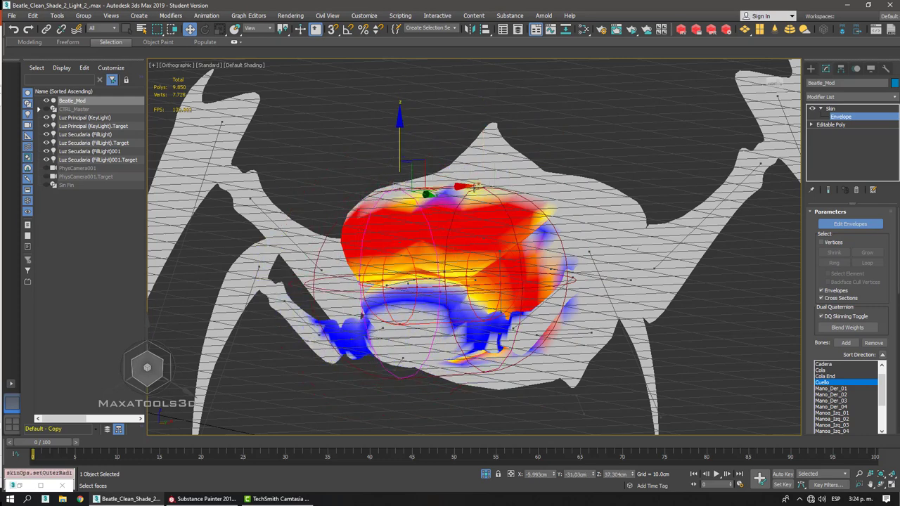
- Match the outer radii of the Cuello envelope by setting the start-side upper handle to Z 36.967 cm
left_click(483, 187)
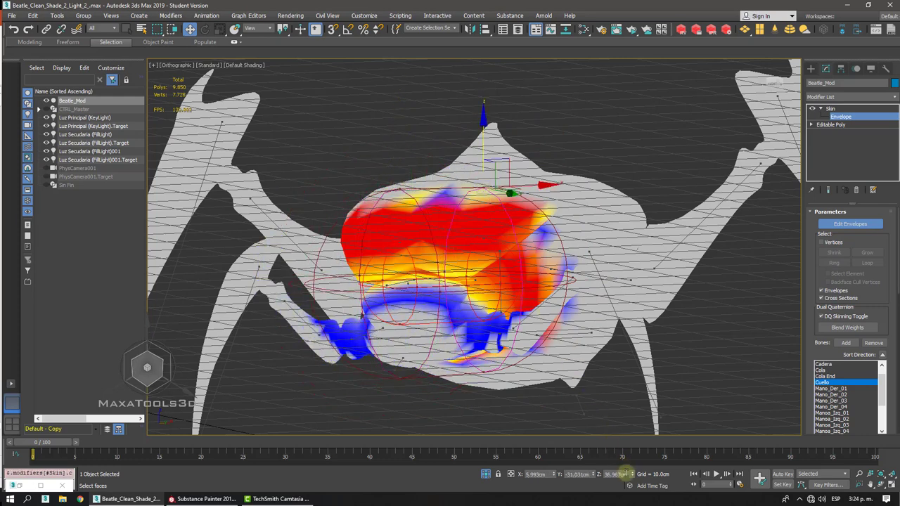
left_click(624, 473)
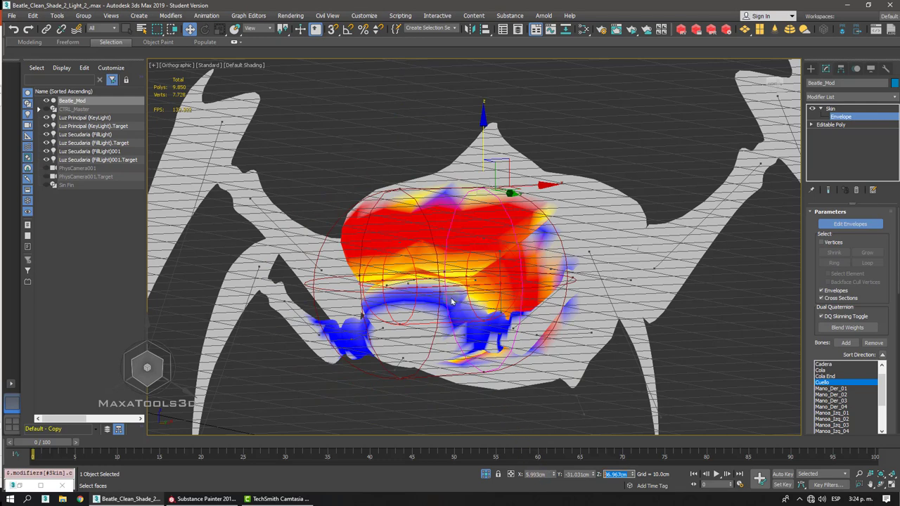
left_click(398, 188)
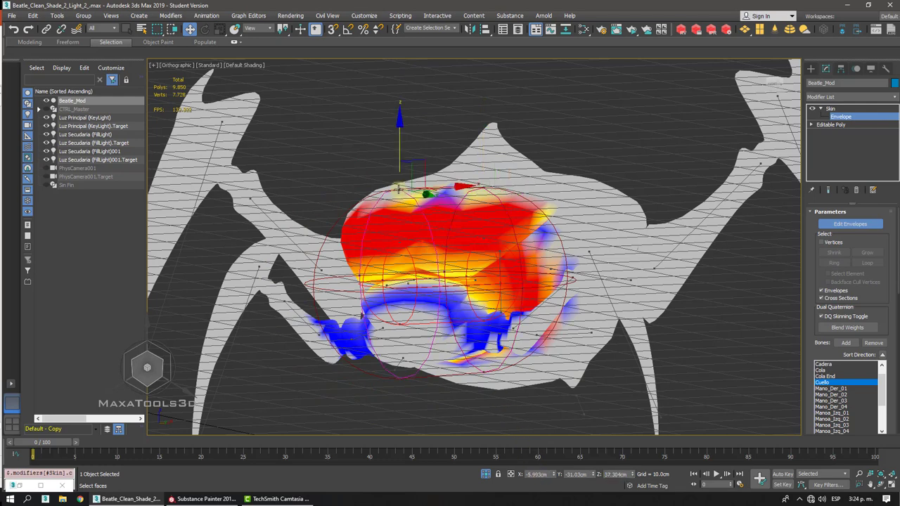
left_click(618, 473)
key("Return")
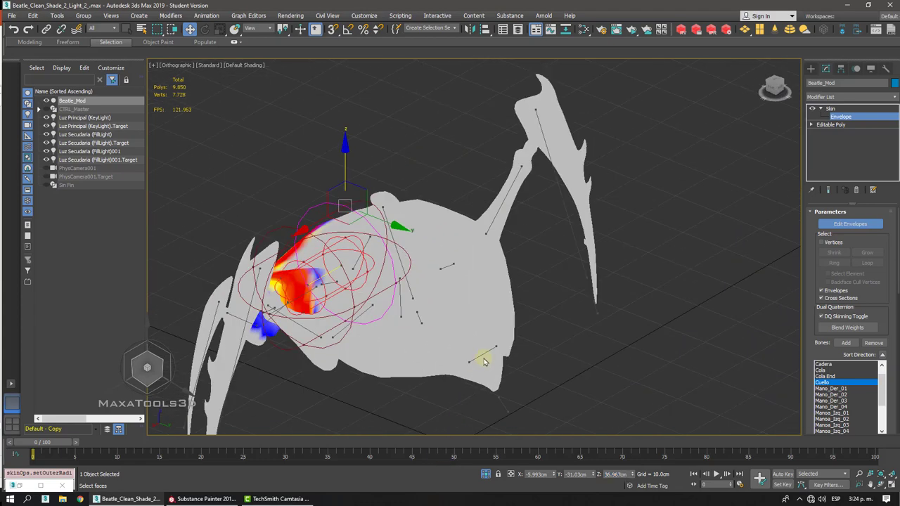
- Select the Cola envelope and enlarge its end-side outer radius by raising the upper handle to about Z 37.22 cm
left_click(485, 354)
middle_click_drag(485, 354, 450, 278, "alt")
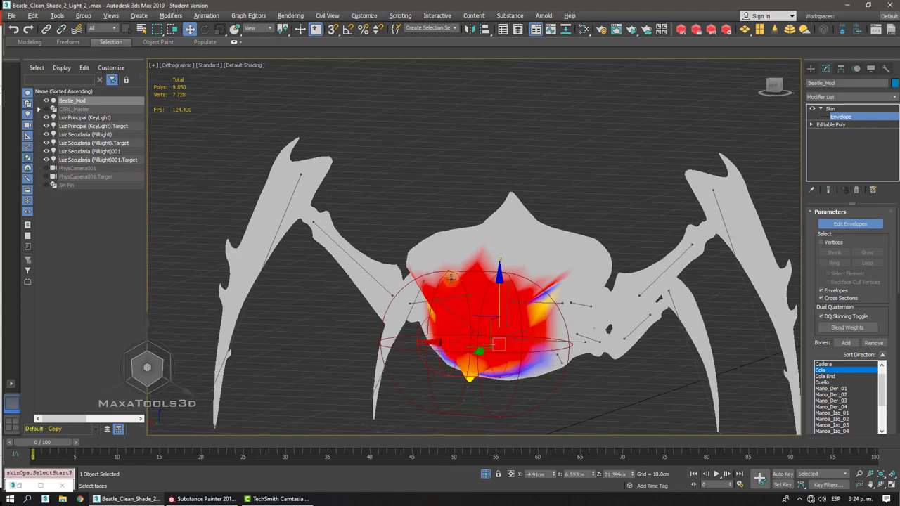
left_click(448, 272)
left_click_drag(448, 234, 447, 222)
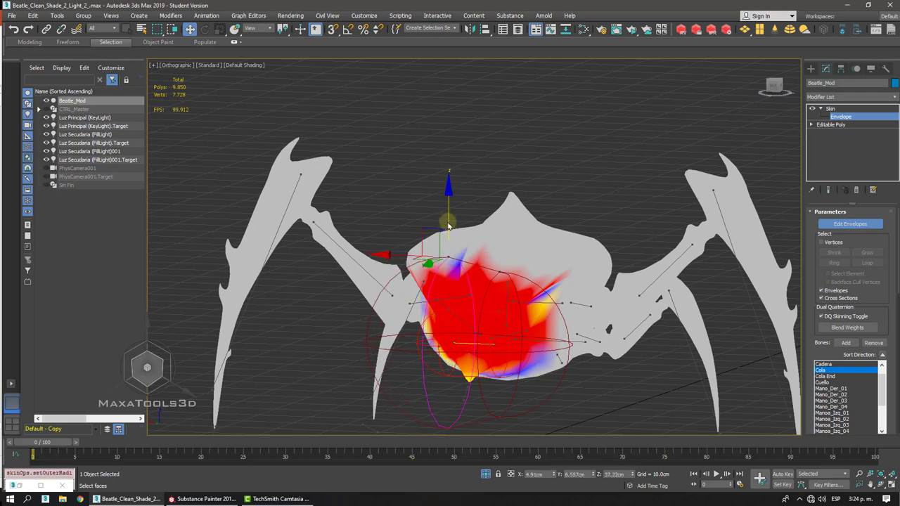
- Match the Cola envelope's start-side outer radius to the other end by setting its upper handle to Z 37.22 cm
left_click(615, 474)
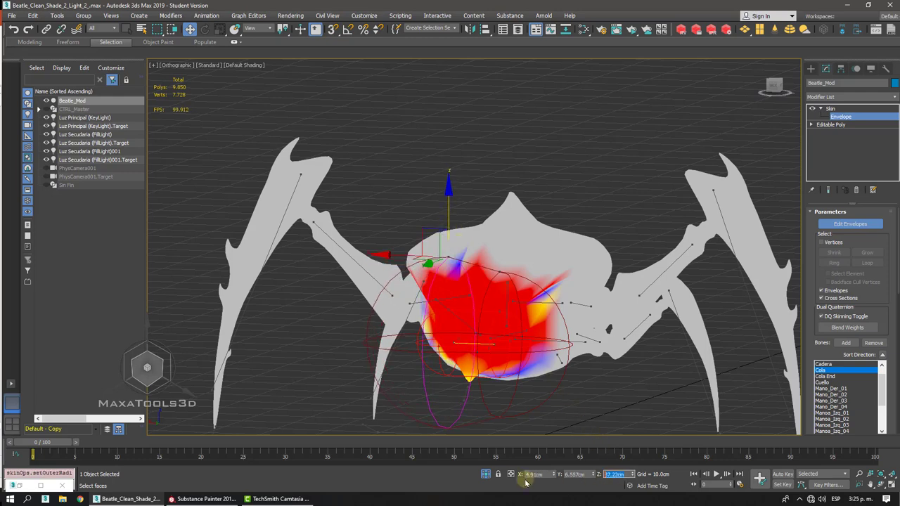
left_click(499, 272)
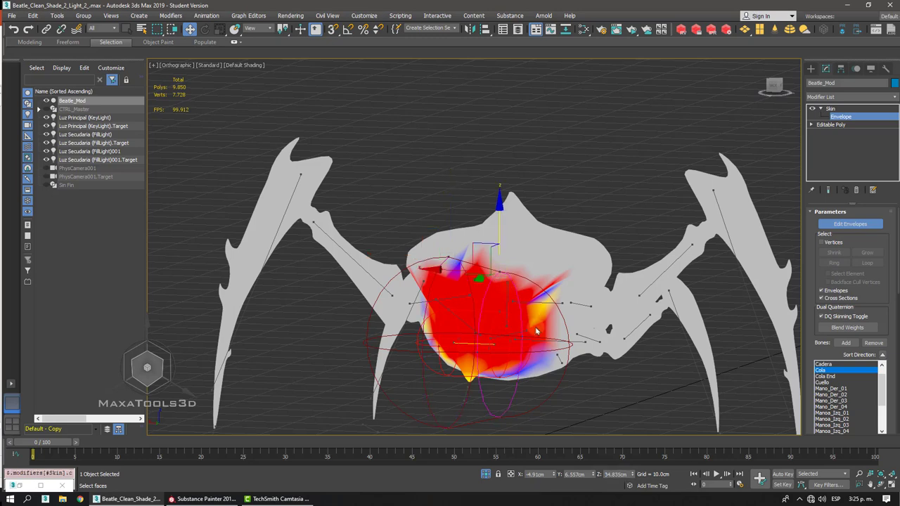
left_click(625, 474)
left_click(628, 474)
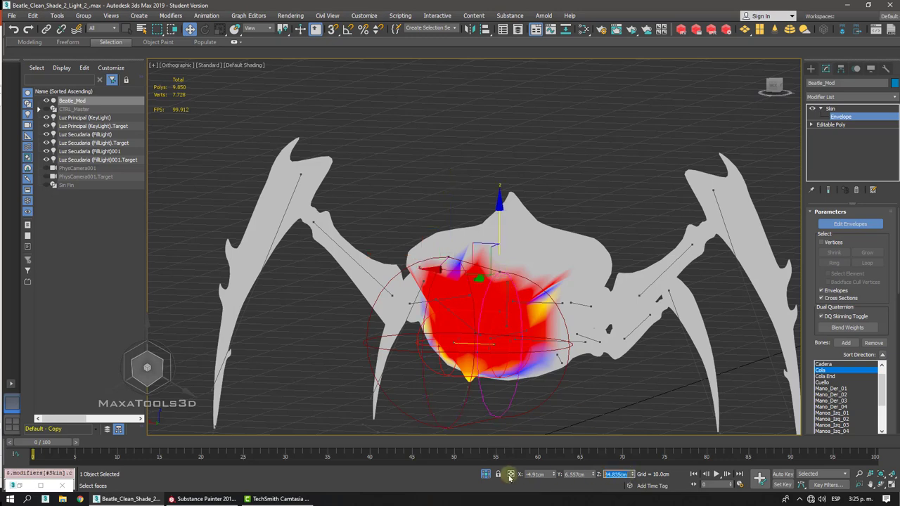
key("Return")
key("alt+ctrl+h")
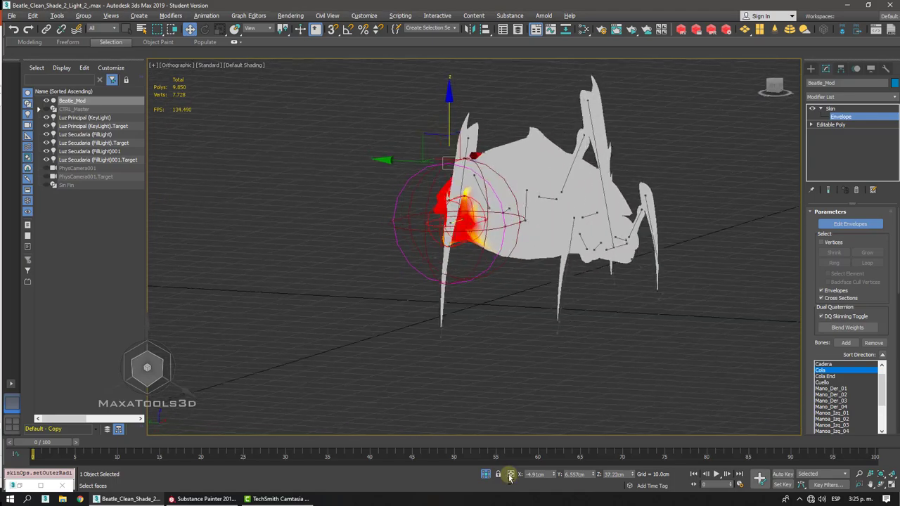
- Select the Cabeza envelope, move its start point inward to X -3.41 cm and set its end point to X 3.41 cm
scroll(453, 339, "up", 3)
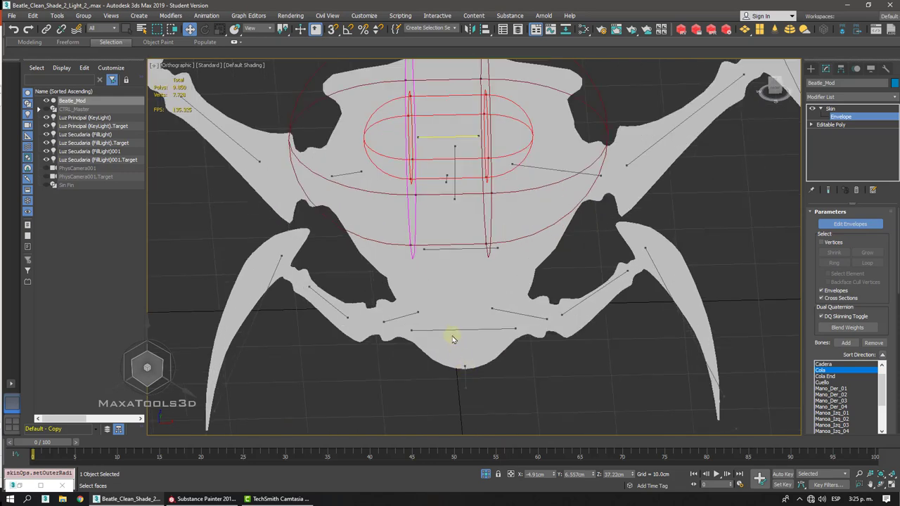
left_click(450, 329)
scroll(450, 327, "up", 4)
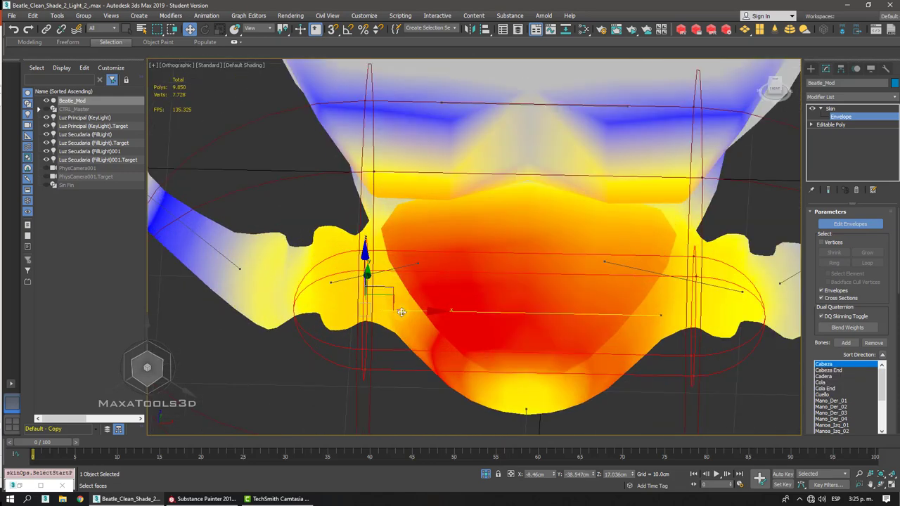
left_click_drag(410, 311, 507, 317)
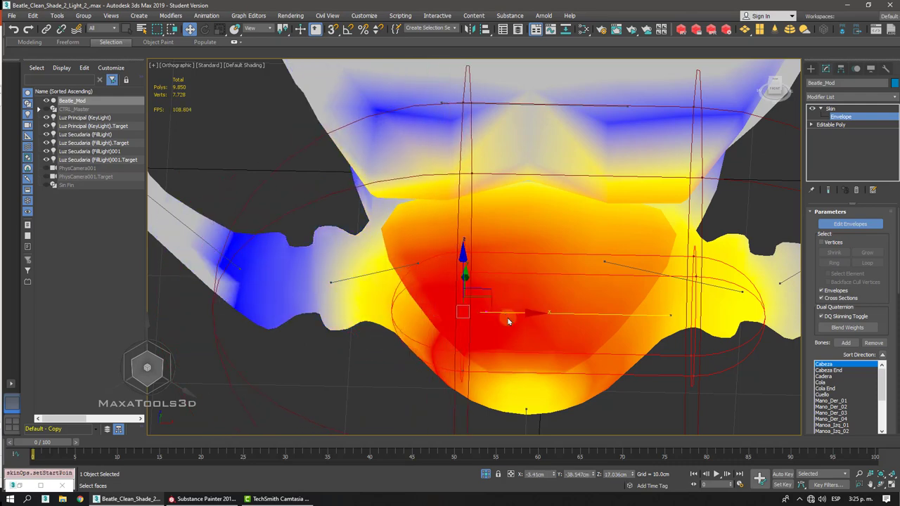
double_click(536, 474)
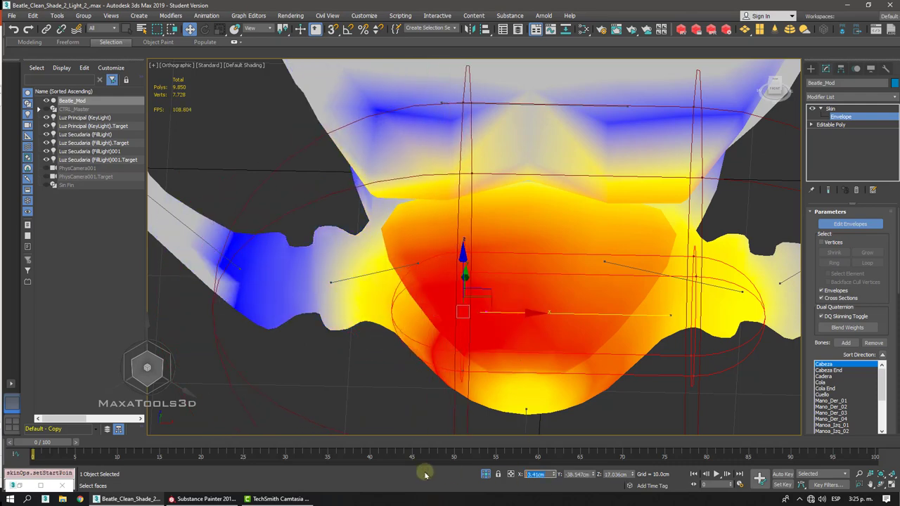
type("8.46")
key("Return")
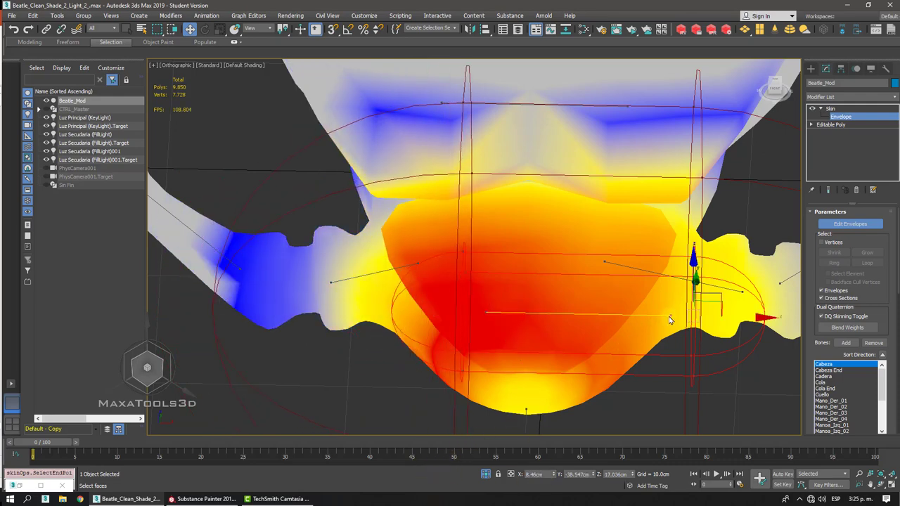
double_click(537, 475)
scroll(474, 247, "down", 4)
- Shrink the Cabeza envelope's outer radius equally at both ends by lowering the upper handles to Z 25.742 cm
middle_click_drag(461, 431, 462, 415, "alt")
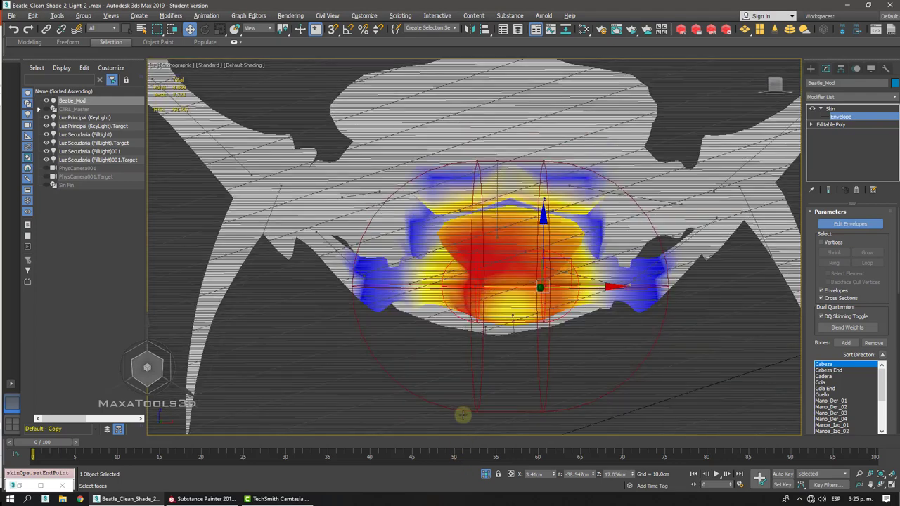
left_click(477, 160)
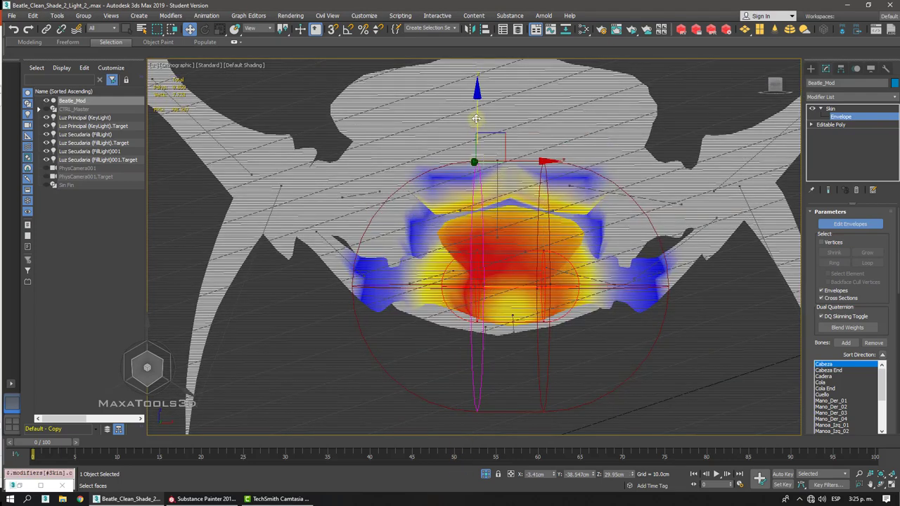
left_click_drag(476, 118, 483, 144)
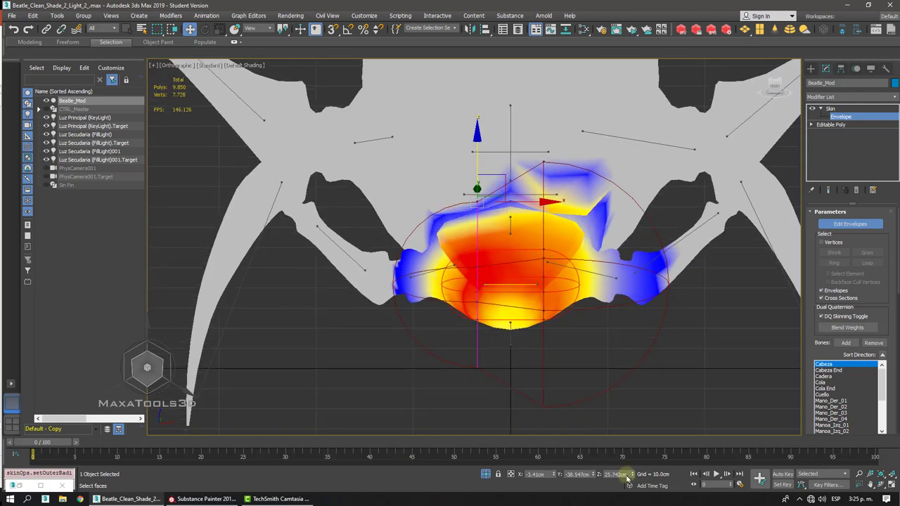
double_click(618, 475)
key("ctrl+c")
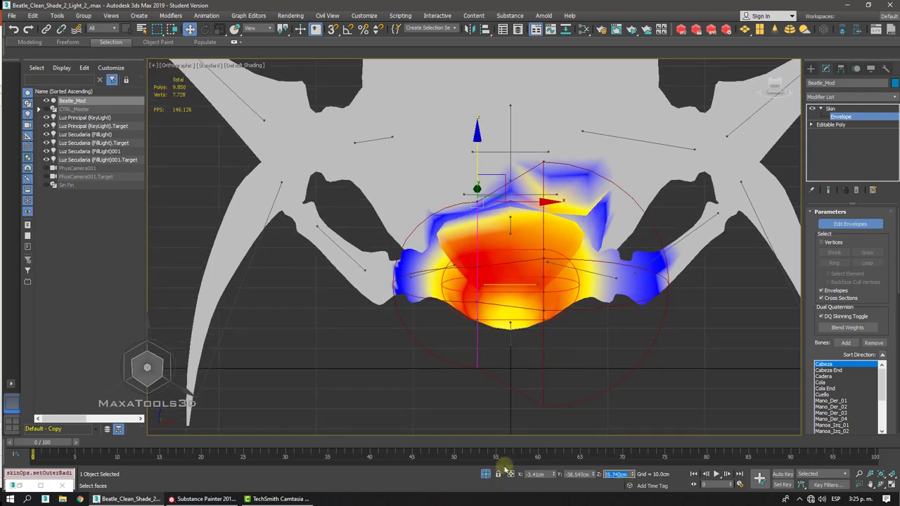
left_click(544, 169)
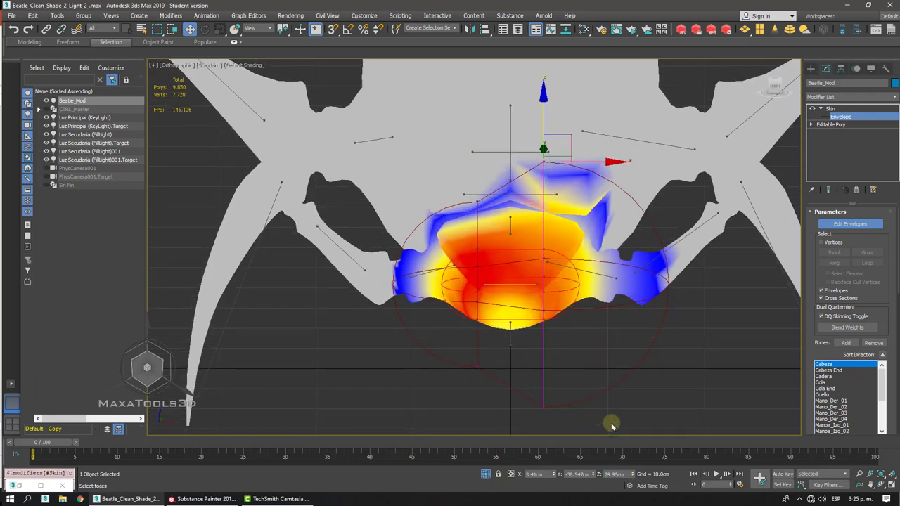
double_click(623, 476)
key("ctrl+v")
key("Return")
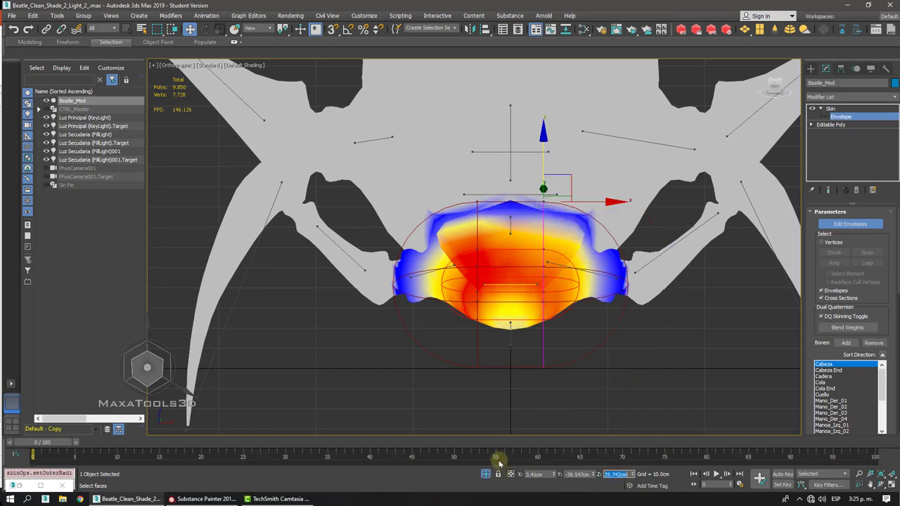
- Examine the Cabeza envelope's influence on the head in perspective and inspect the shaded beetle outside envelope editing
middle_click_drag(498, 463, 498, 462, "alt")
middle_click_drag(361, 257, 332, 219, "alt")
scroll(362, 258, "up", 4)
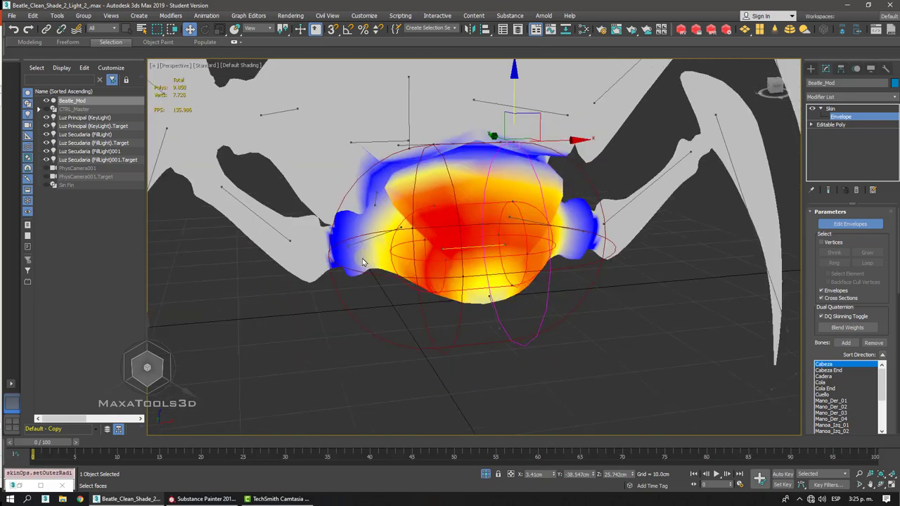
key("p")
middle_click_drag(362, 257, 362, 261, "alt")
scroll(362, 260, "down", 3)
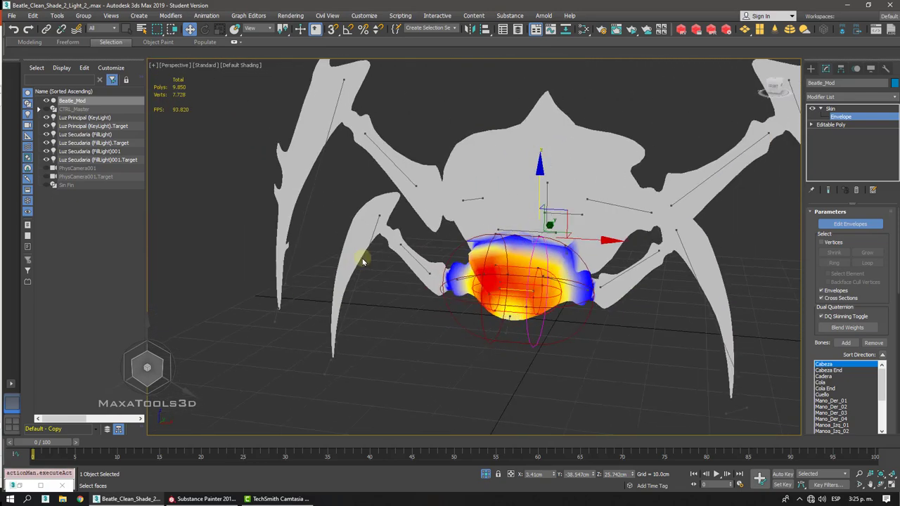
left_click(835, 109)
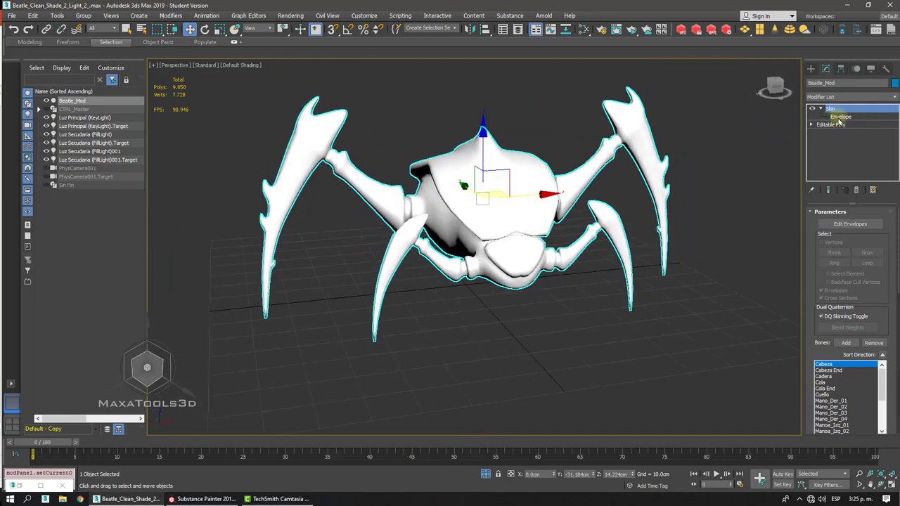
left_click(840, 117)
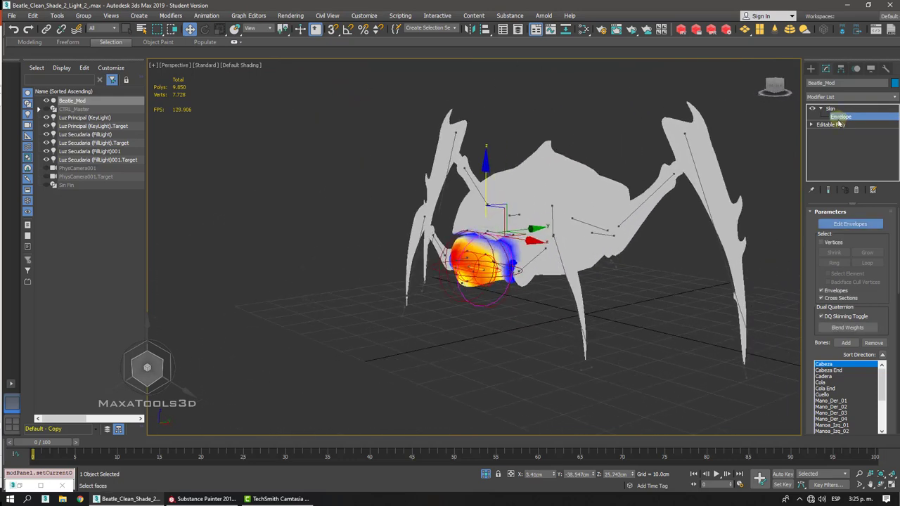
- Collapse the Skin modifier's Mirror Parameters and expand its Display options, framing the head closely
scroll(816, 344, "down", 5)
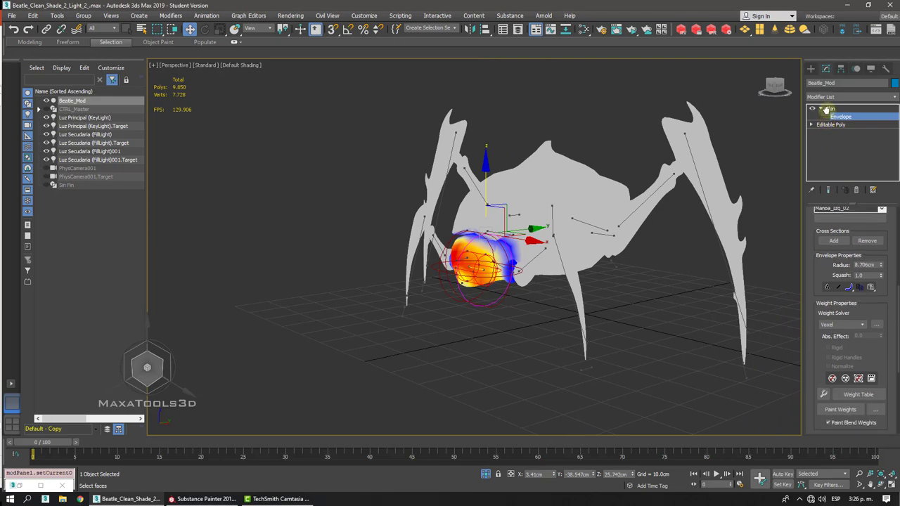
scroll(817, 369, "down", 5)
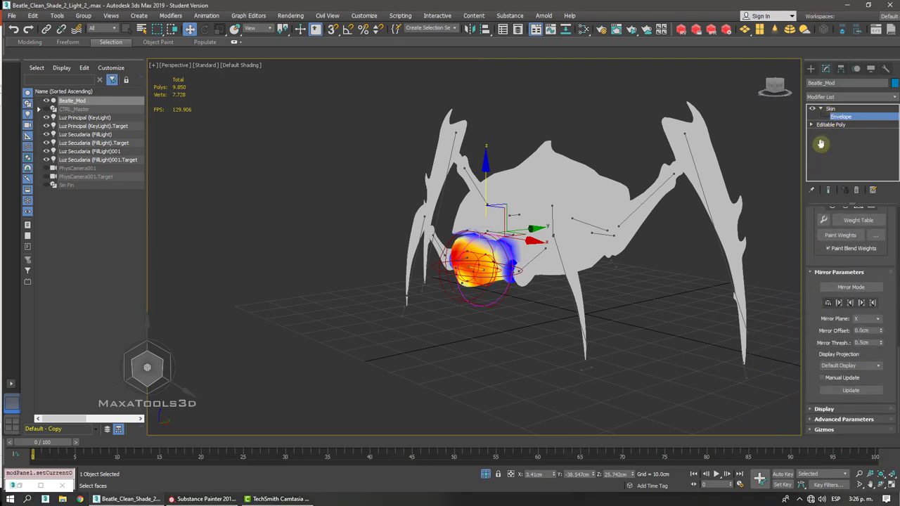
left_click(833, 274)
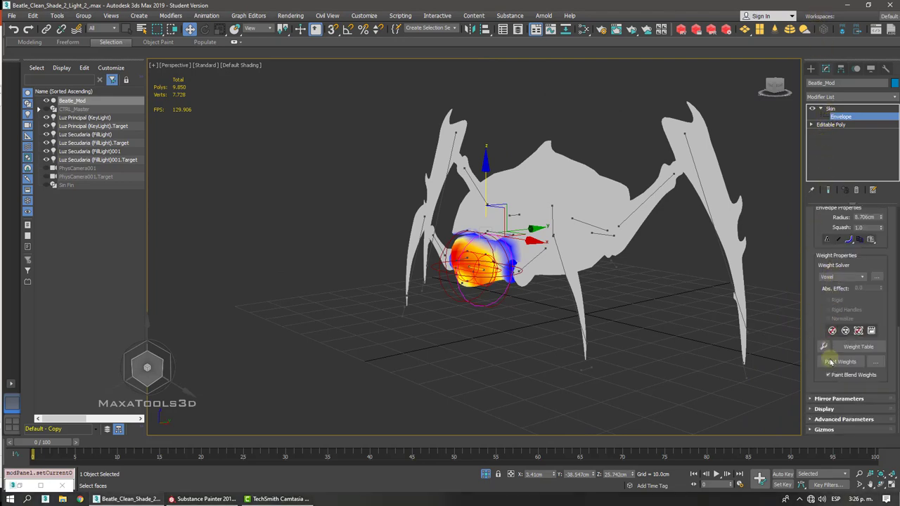
left_click(825, 409)
key("z")
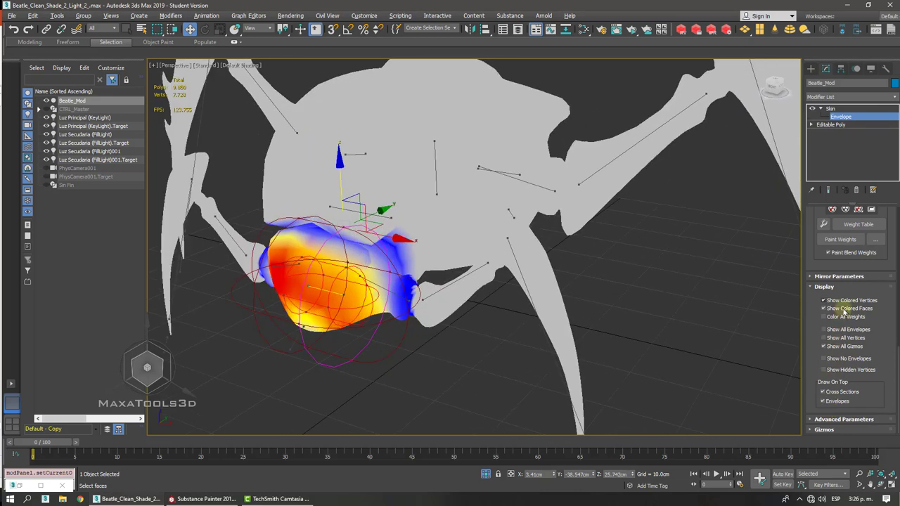
- Compare the Cabeza envelope's influence with Show Colored Faces off and on, leaving colored faces shown
left_click(840, 309)
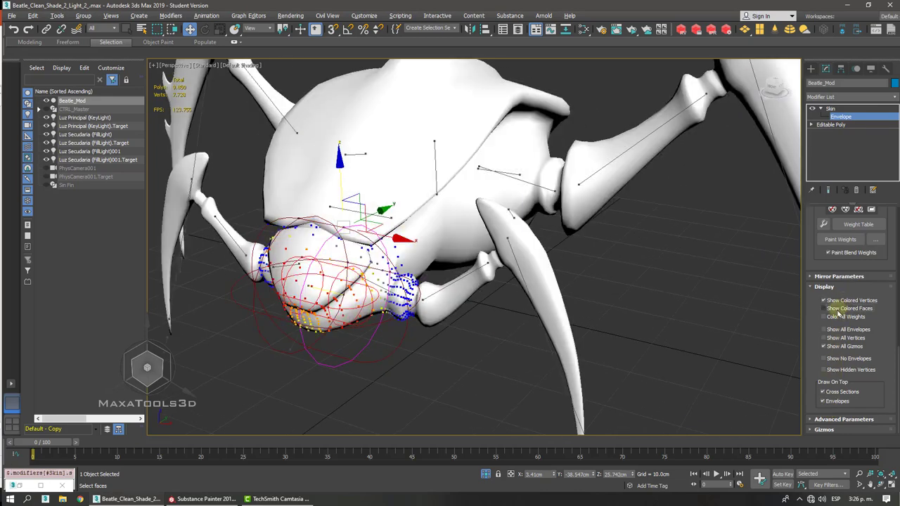
left_click(840, 310)
left_click(839, 311)
left_click(838, 313)
left_click(838, 314)
left_click(838, 314)
left_click(838, 313)
left_click(838, 313)
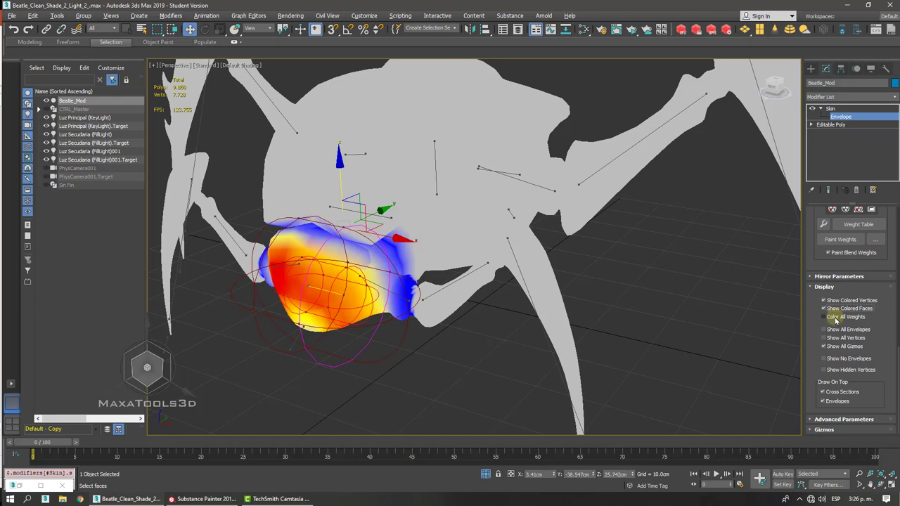
- Turn on Color All Weights and inspect how the bones' weights are distributed over the whole beetle
left_click(835, 318)
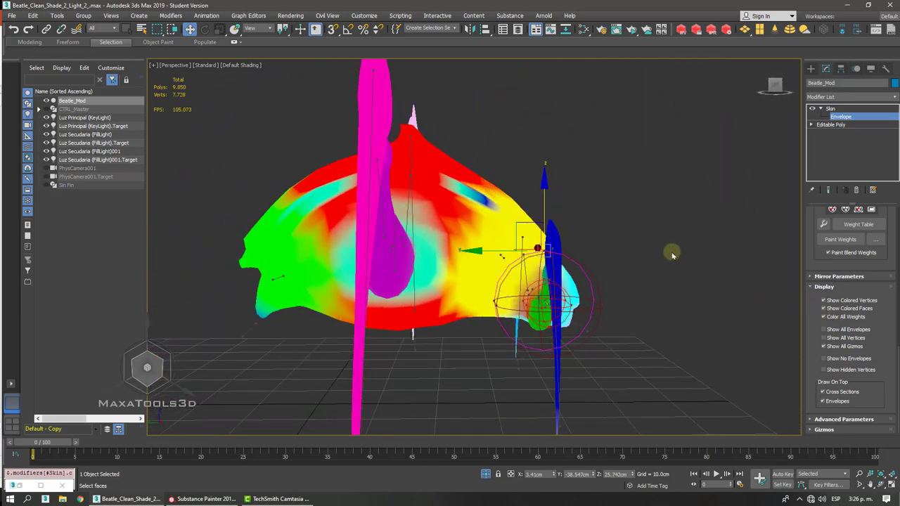
scroll(672, 256, "up", 5)
scroll(671, 252, "down", 5)
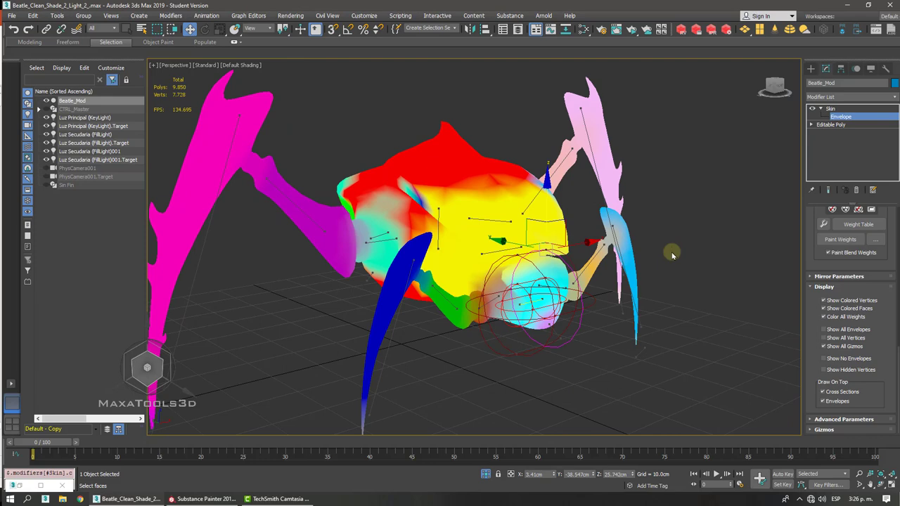
- Leave envelope editing, show and rehide the bone objects, and exit isolation to bring back the control helpers
left_click(828, 109)
left_click(869, 68)
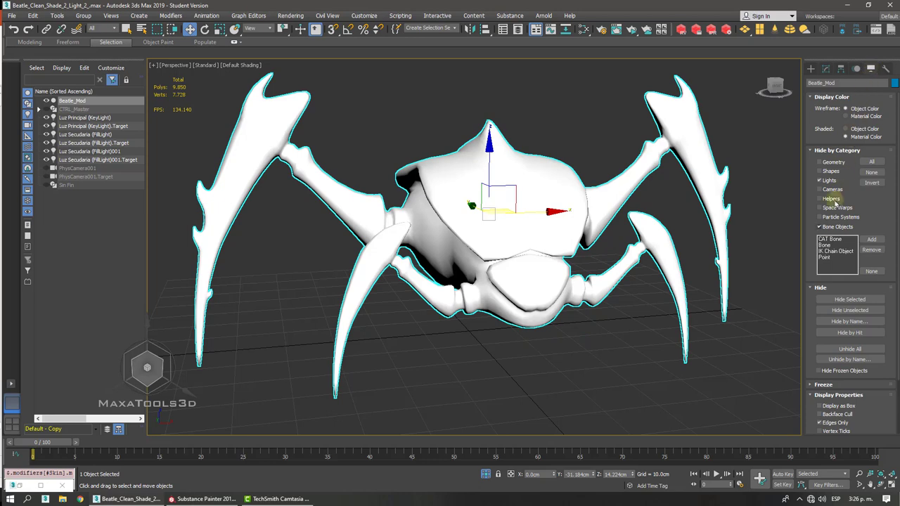
left_click(827, 228)
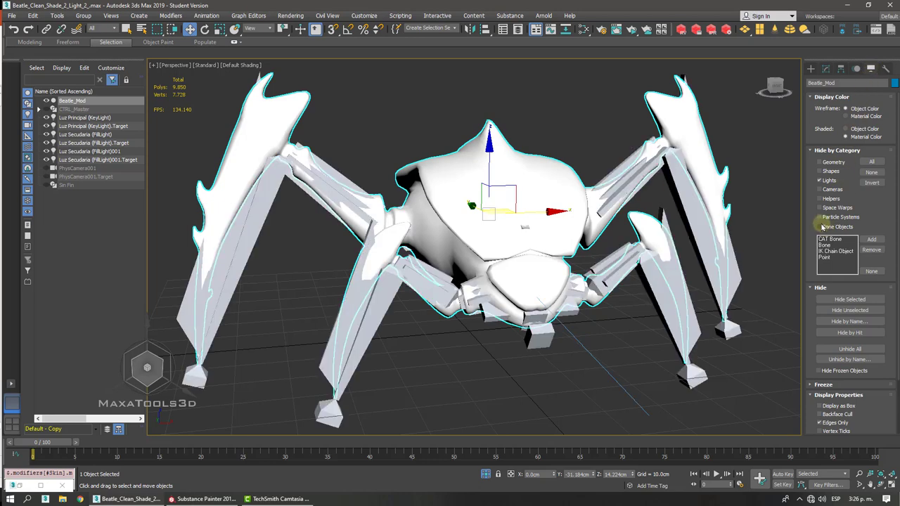
left_click(823, 227)
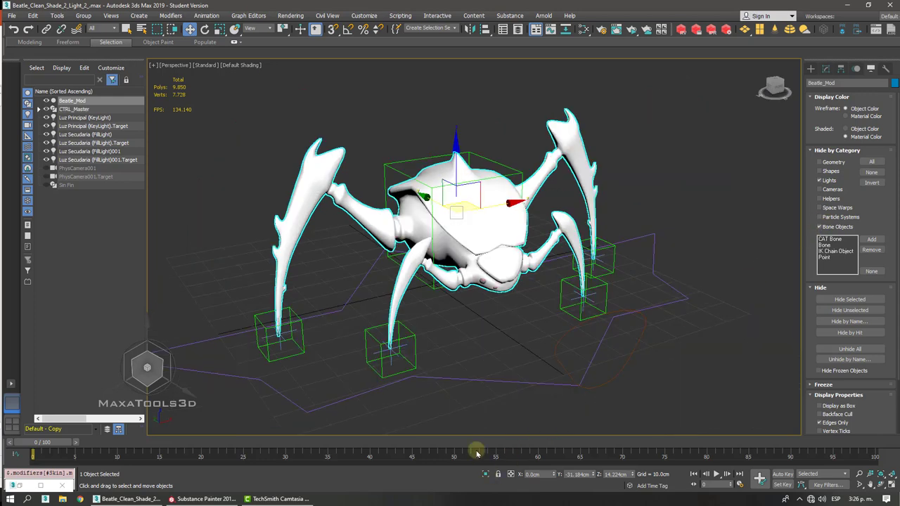
- Try moving the CTRL_Mano_Der_ control to test the limb, cancel the move and reselect Beatle_Mod
left_click(422, 360)
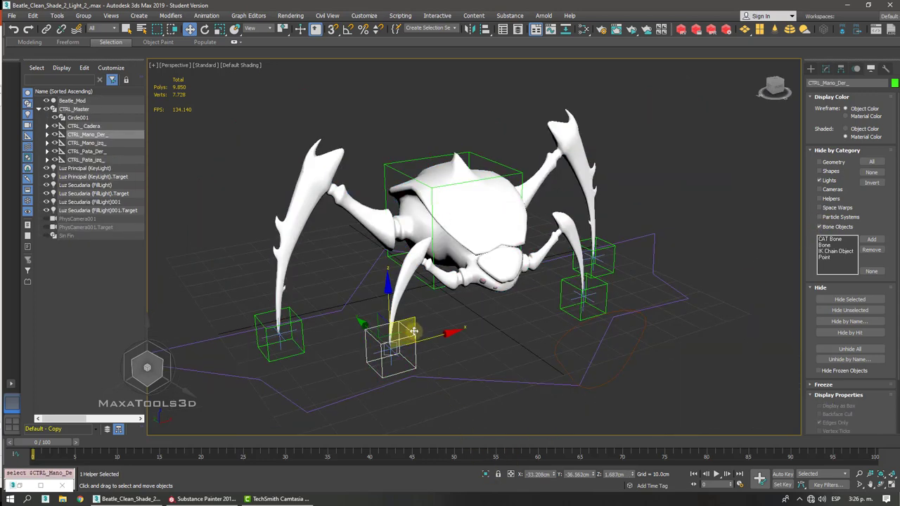
mouse_move(416, 330)
left_mouse_down()
mouse_move(400, 313)
mouse_move(394, 333)
mouse_move(410, 328)
mouse_move(404, 322)
left_mouse_up()
right_click(404, 321)
left_click(460, 221)
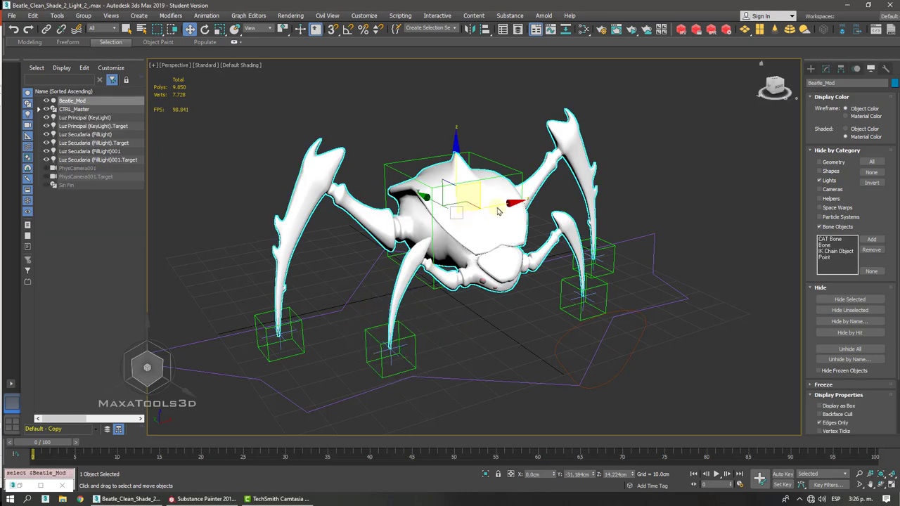
- Return to Skin envelope editing and compare the mesh with Color All Weights off and on, leaving it off
left_click(825, 70)
left_click(840, 116)
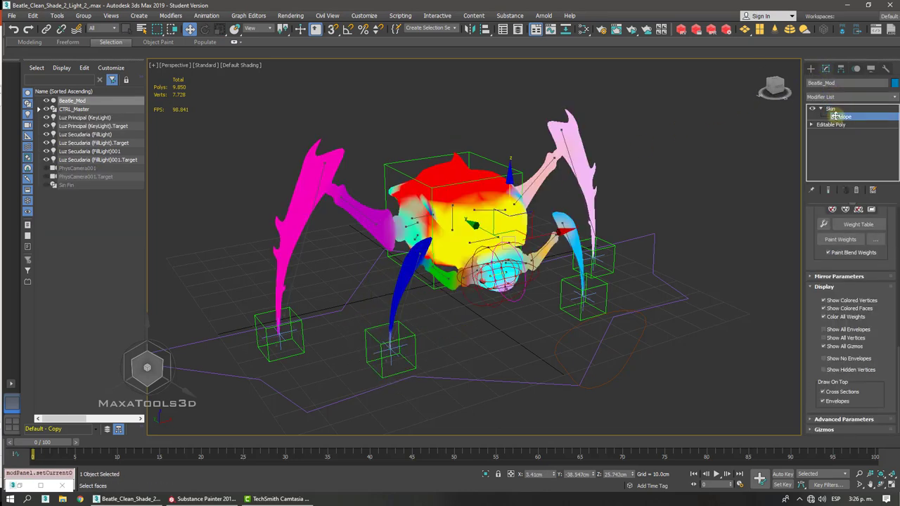
left_click(842, 320)
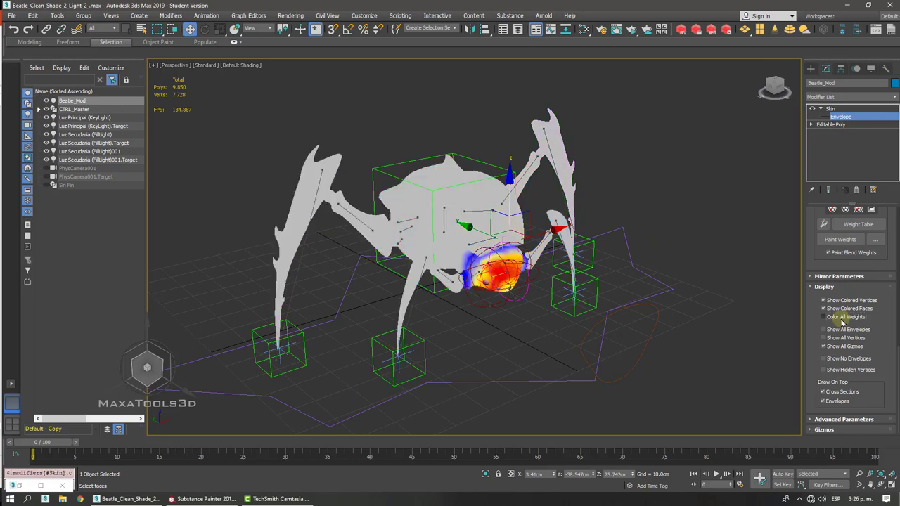
left_click(842, 320)
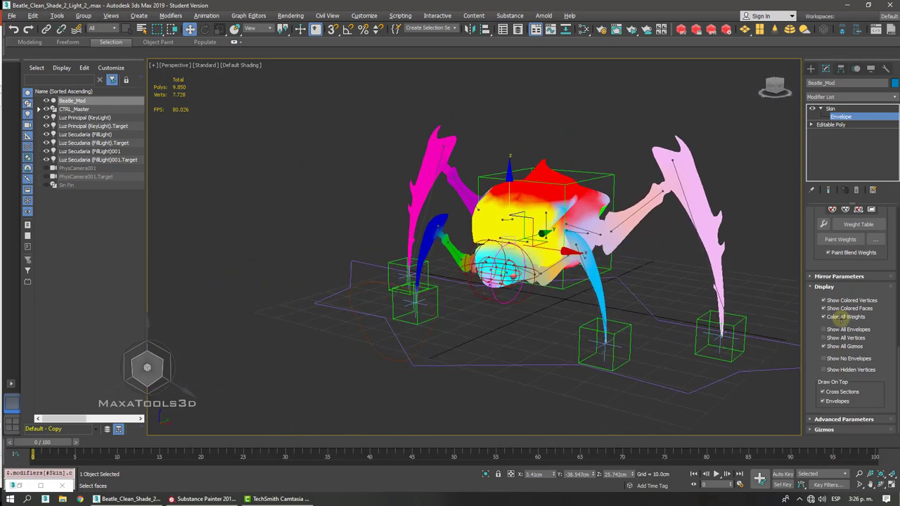
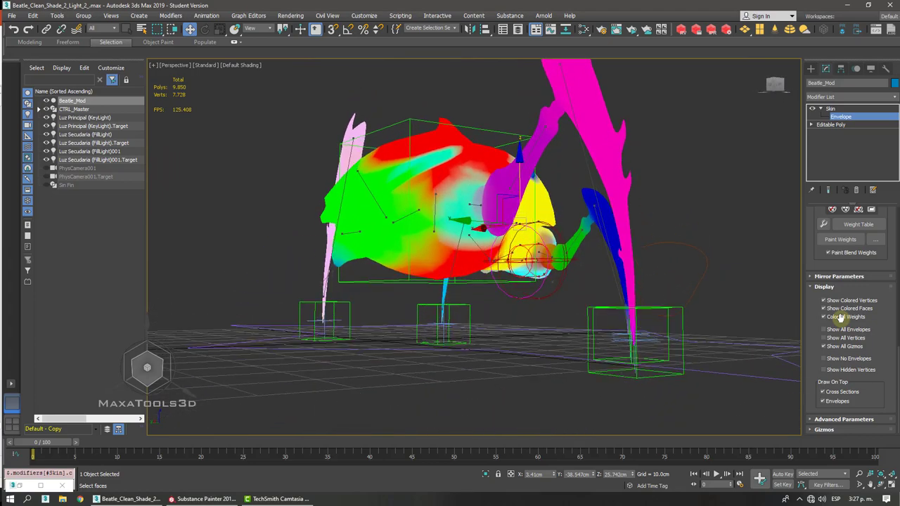
left_click(834, 320)
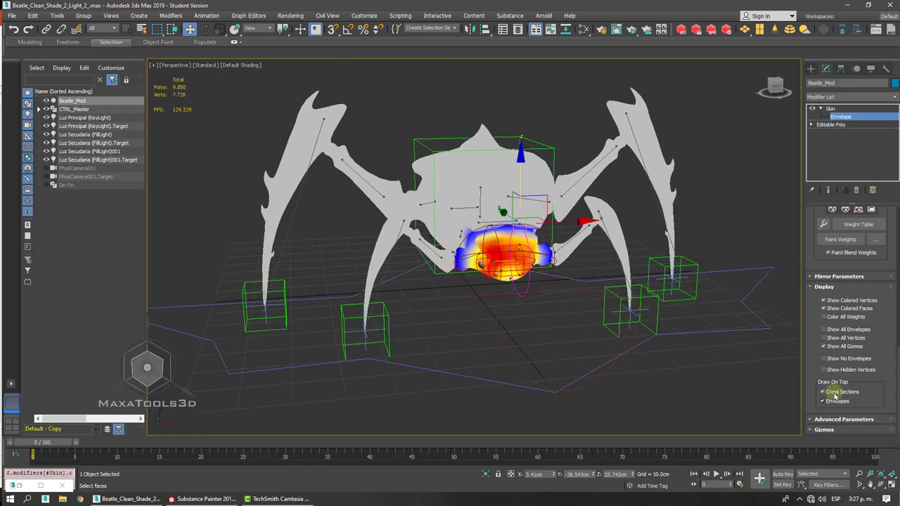
- Toggle Draw On Top for cross sections off and on, and disable it for envelopes
left_click(834, 395)
left_click(834, 395)
left_click(835, 402)
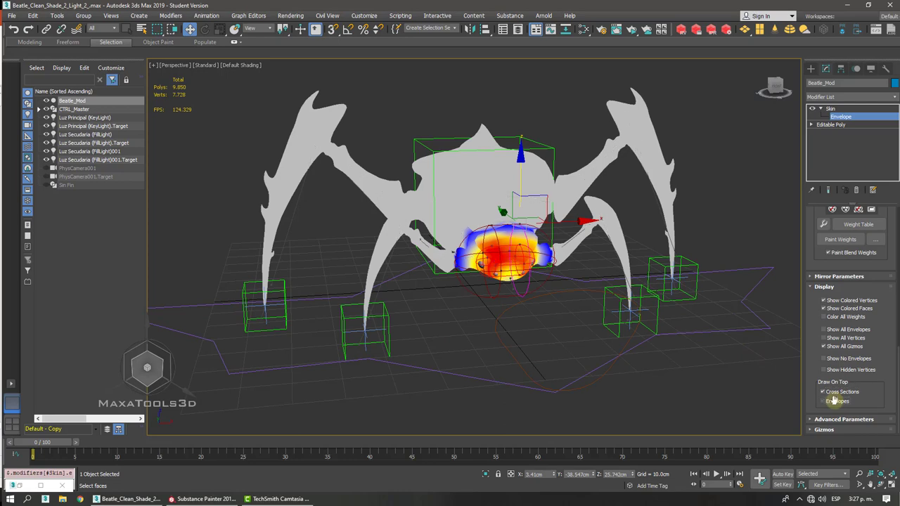
- Select the Mano_Der_02 envelope after trying Mano_Der_01 and Mano_Der_04, and enable Draw On Top for envelopes
scroll(836, 394, "up", 5)
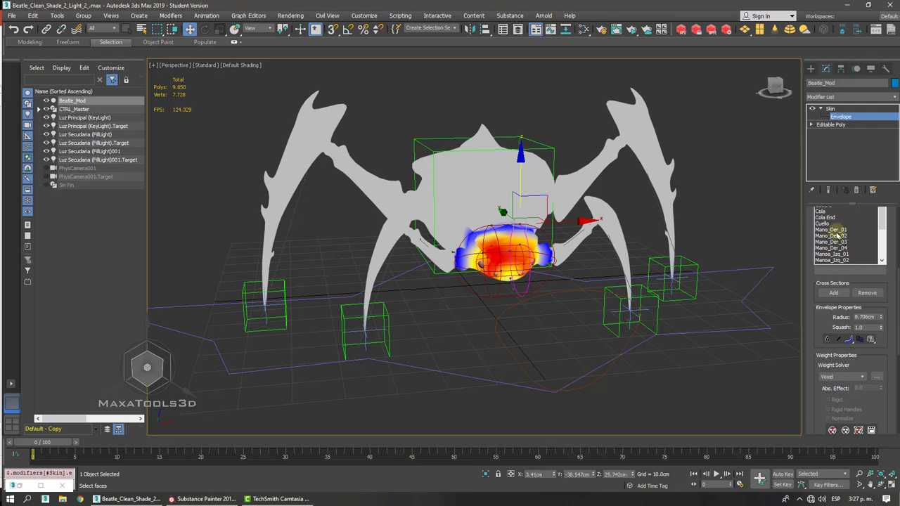
left_click(831, 229)
left_click(831, 248)
left_click(830, 235)
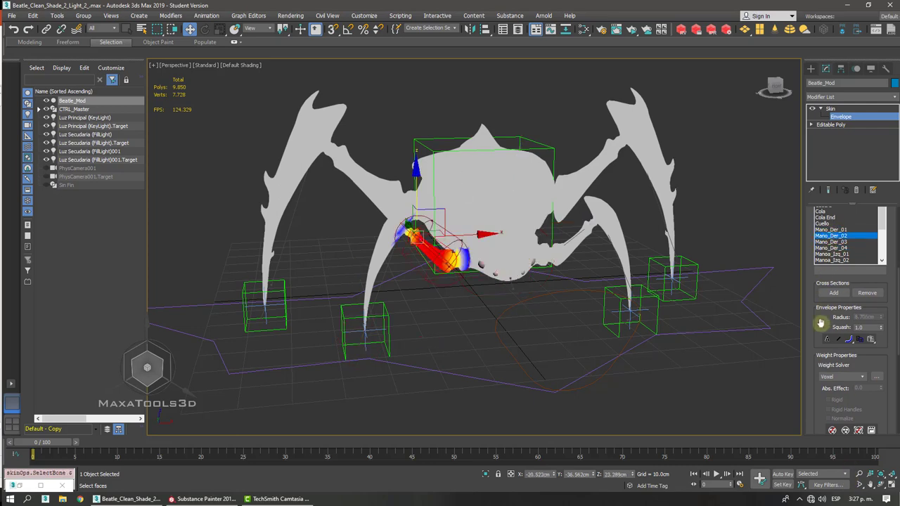
scroll(813, 419, "down", 5)
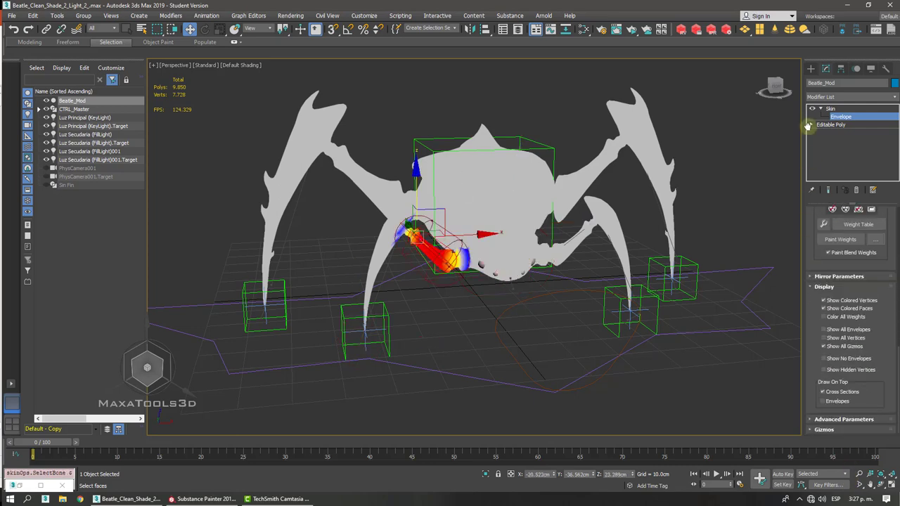
left_click(832, 400)
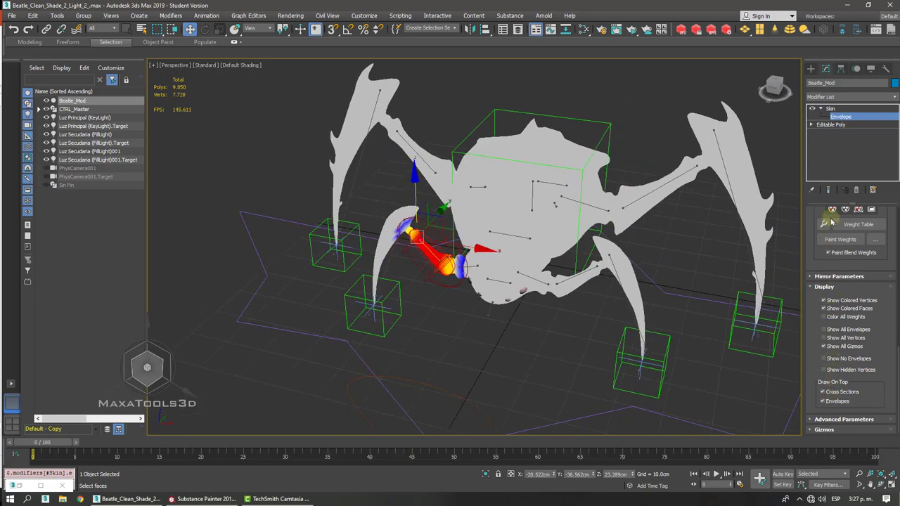
- Return to the Skin envelope's main parameters, enable vertex selection and display the mesh with edged faces
left_click(830, 109)
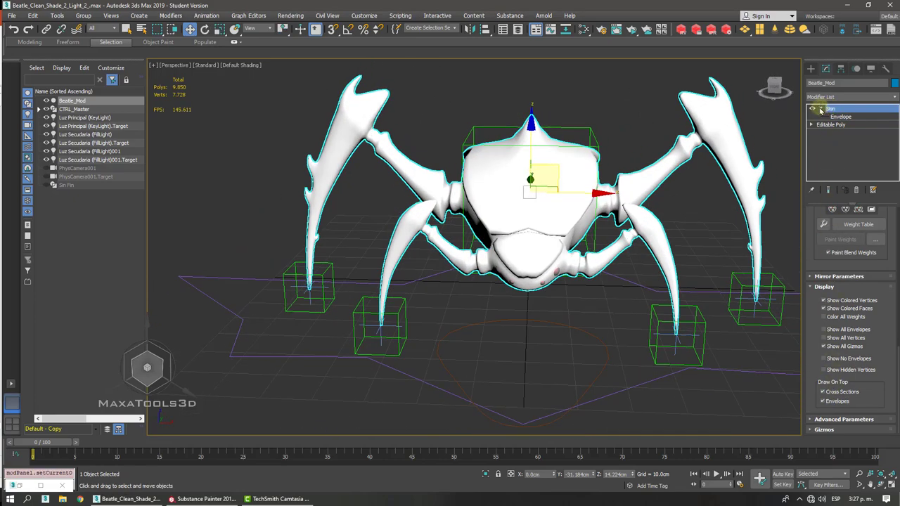
left_click(820, 110)
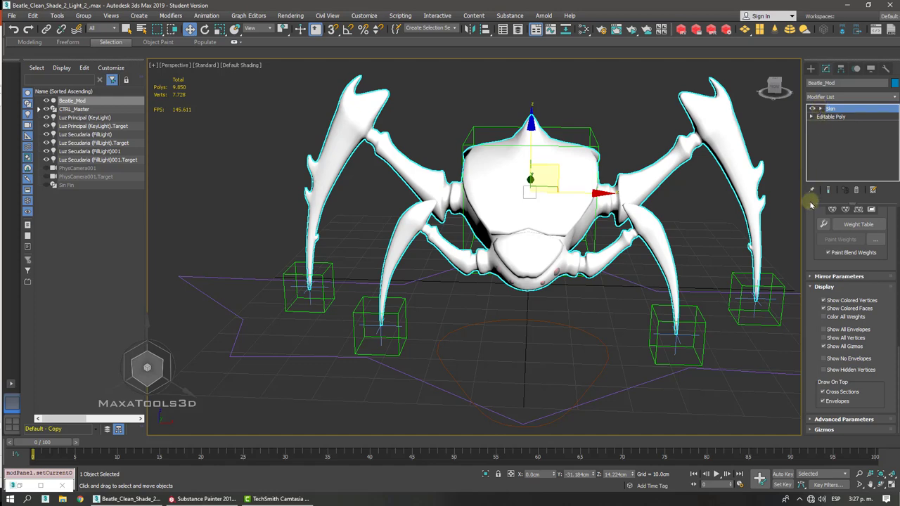
left_click_drag(807, 238, 802, 449)
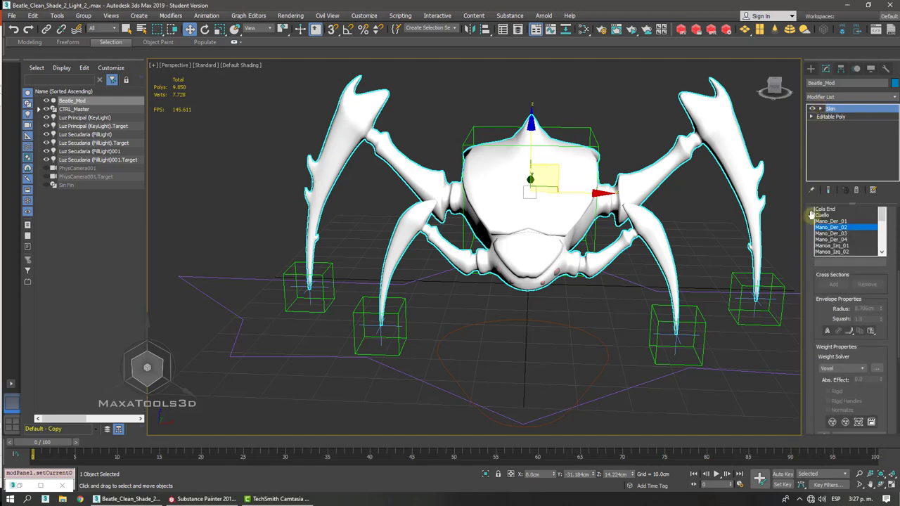
left_click_drag(810, 220, 807, 442)
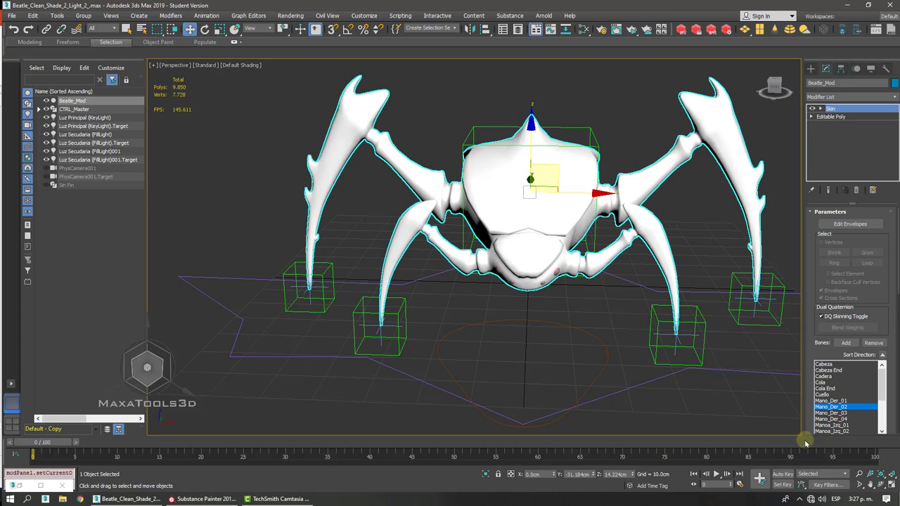
left_click(820, 109)
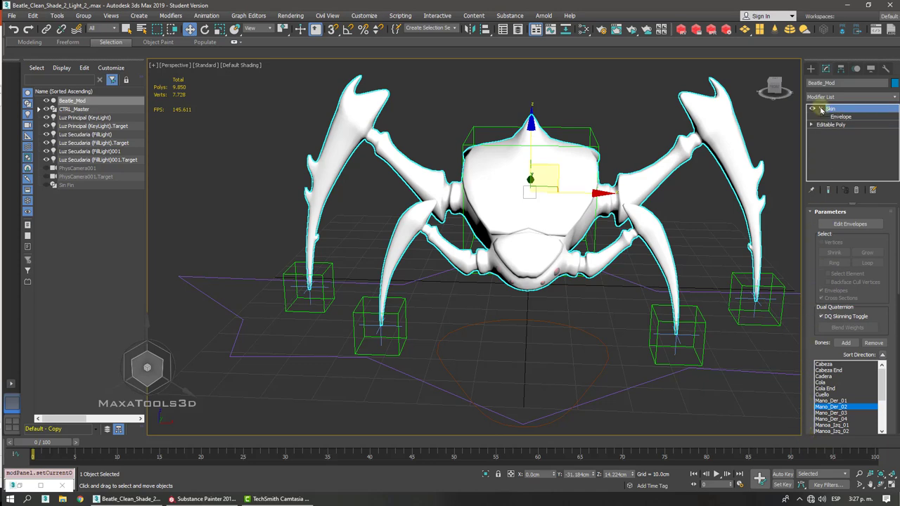
left_click(838, 116)
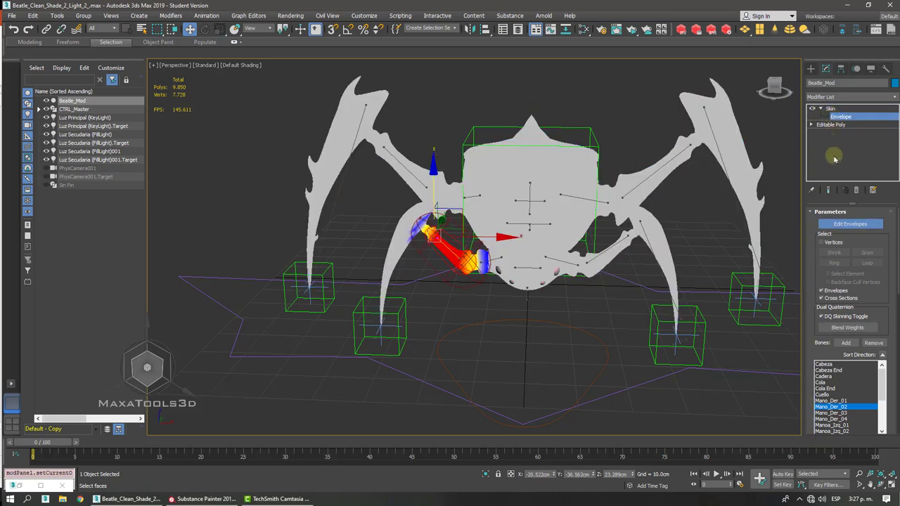
left_click(821, 242)
key("z")
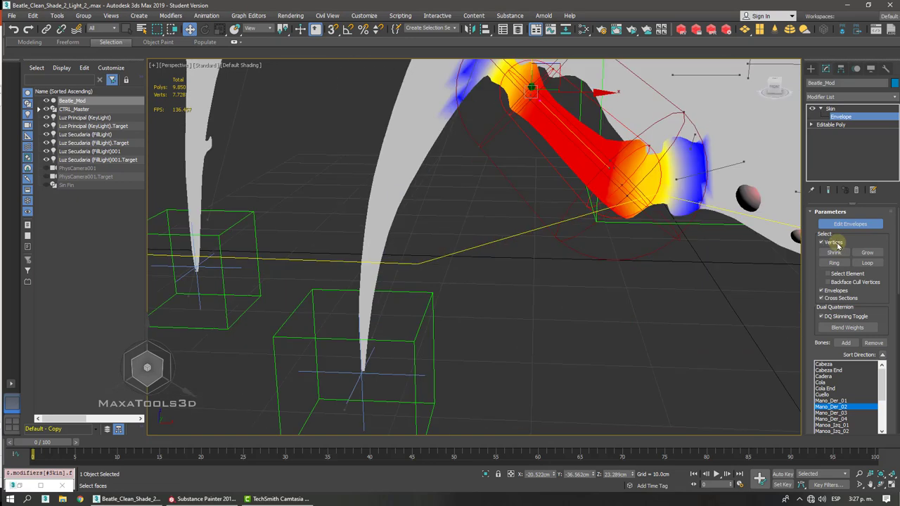
key("F4")
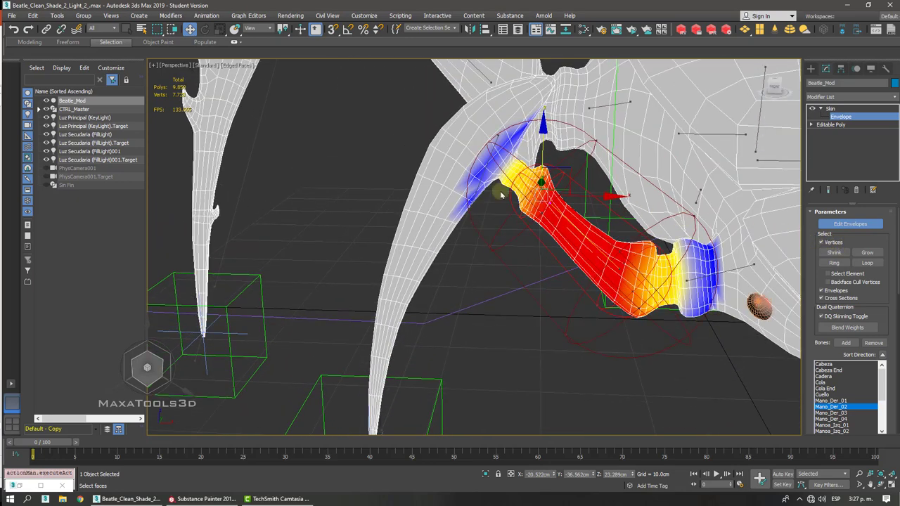
- Inspect the mesh vertices around the Mano_Der_02 envelope, especially where its influence reaches the adjoining claw segment
scroll(426, 183, "up", 3)
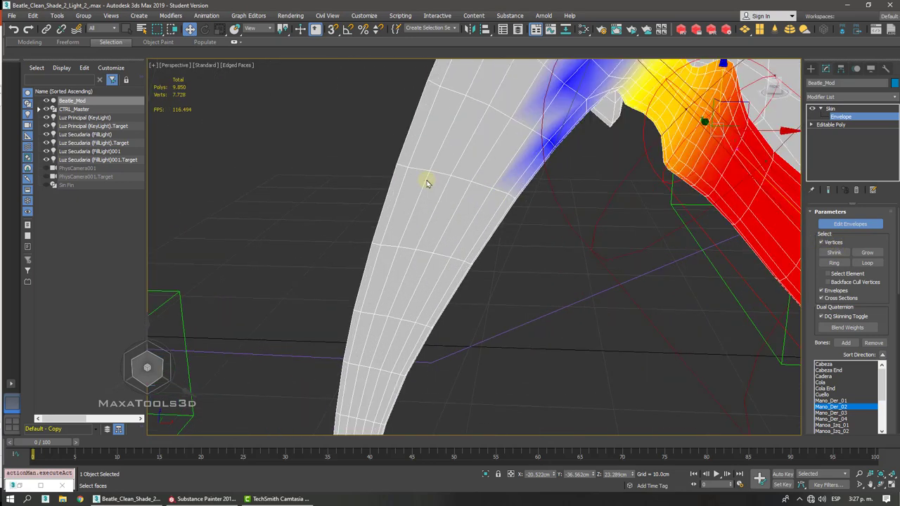
middle_click_drag(453, 175, 424, 213, "alt")
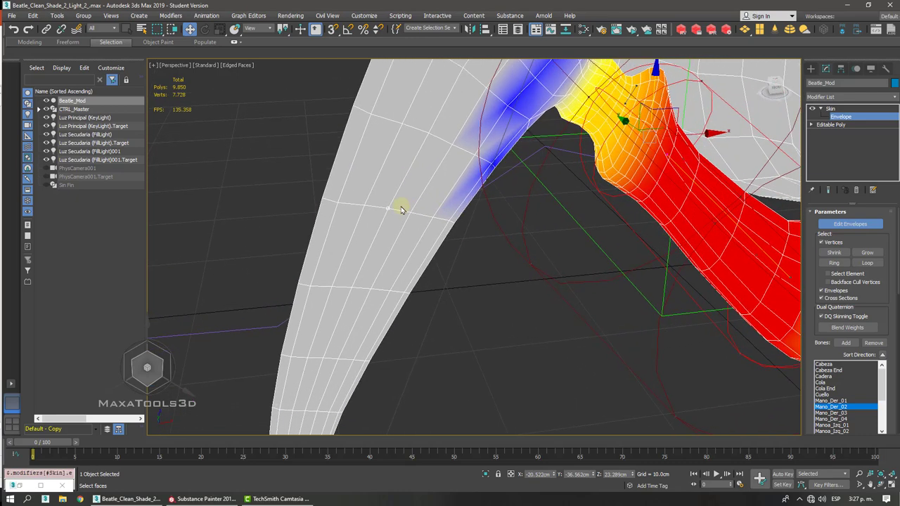
scroll(401, 209, "down", 4)
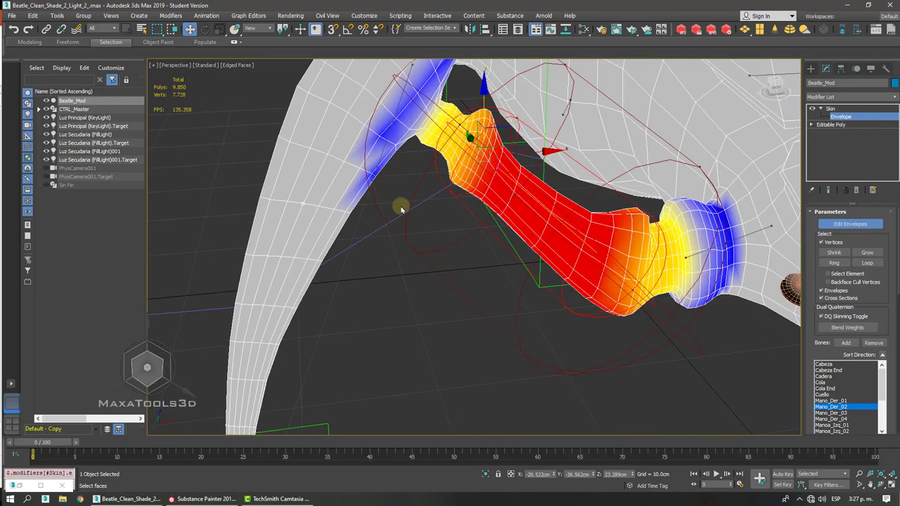
scroll(402, 210, "up", 2)
scroll(400, 205, "down", 8)
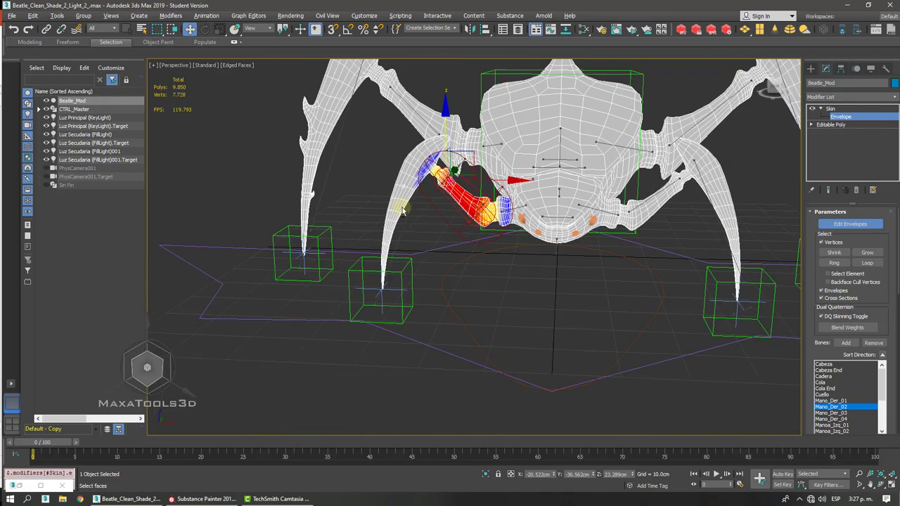
- Select the Mano_Der_03 claw envelope and pick two neighbouring vertices on the mesh loop near the claw tip
scroll(404, 211, "up", 3)
scroll(409, 214, "up", 10)
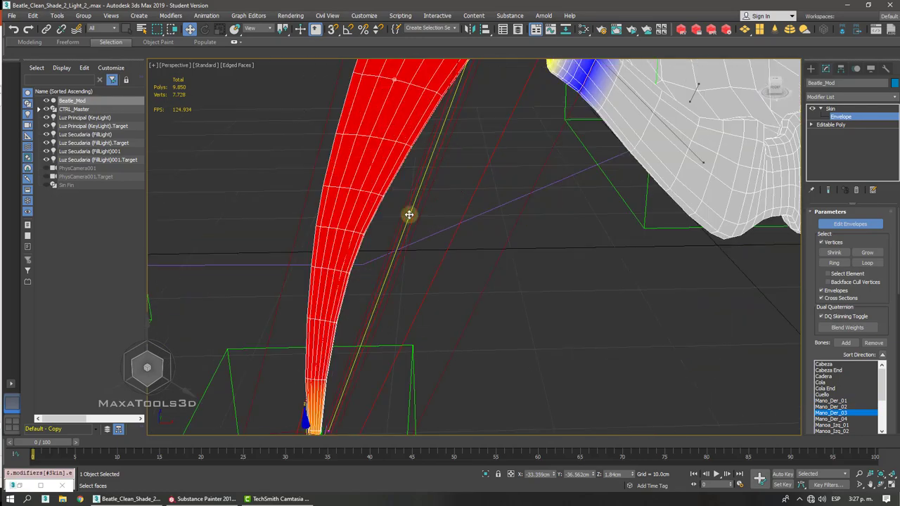
scroll(408, 214, "down", 3)
scroll(408, 215, "up", 8)
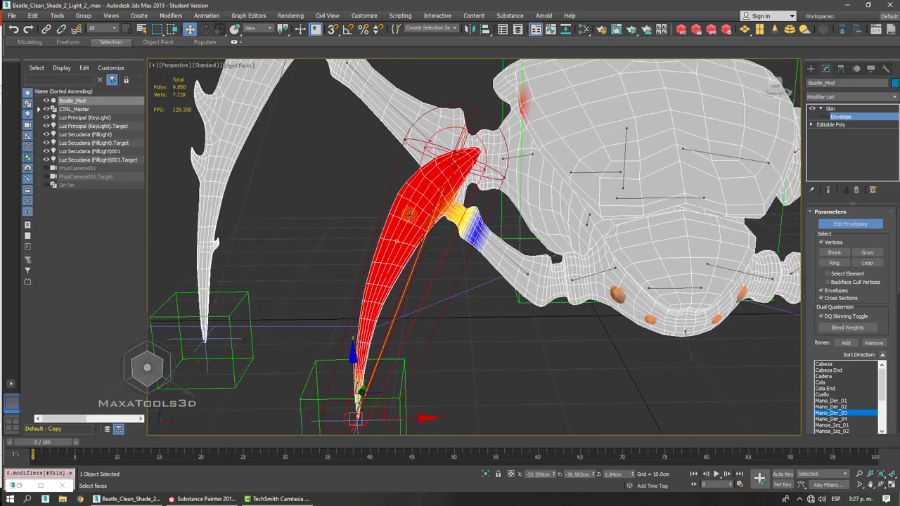
middle_click_drag(410, 214, 460, 160, "alt")
scroll(460, 156, "down", 6)
scroll(459, 156, "up", 8)
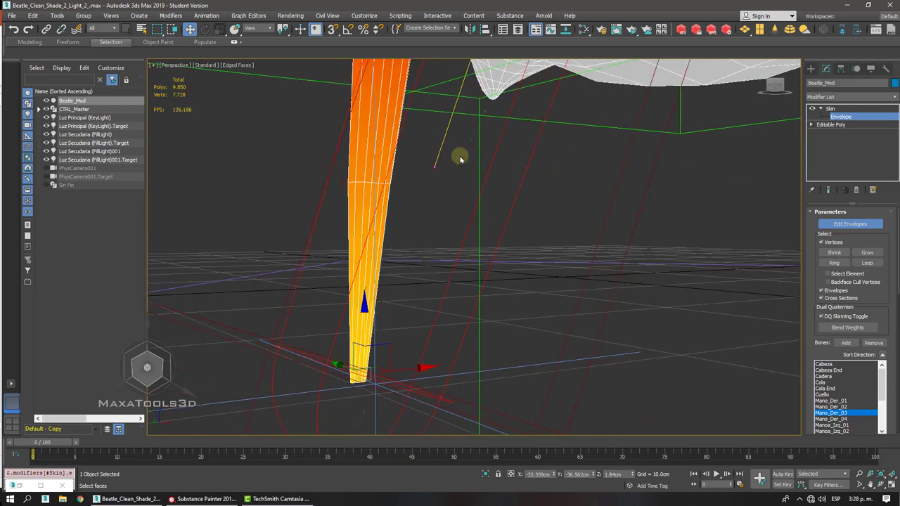
scroll(459, 155, "up", 8)
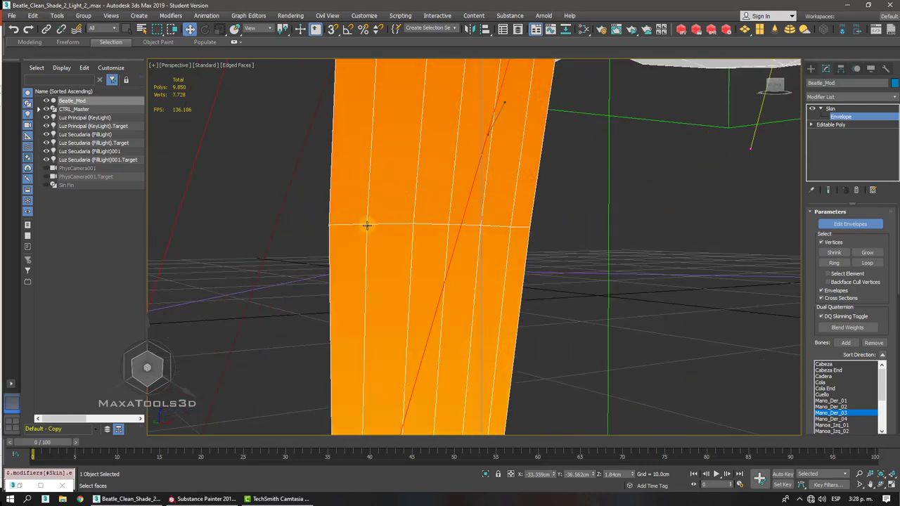
left_click(367, 226)
left_click(413, 225, "ctrl")
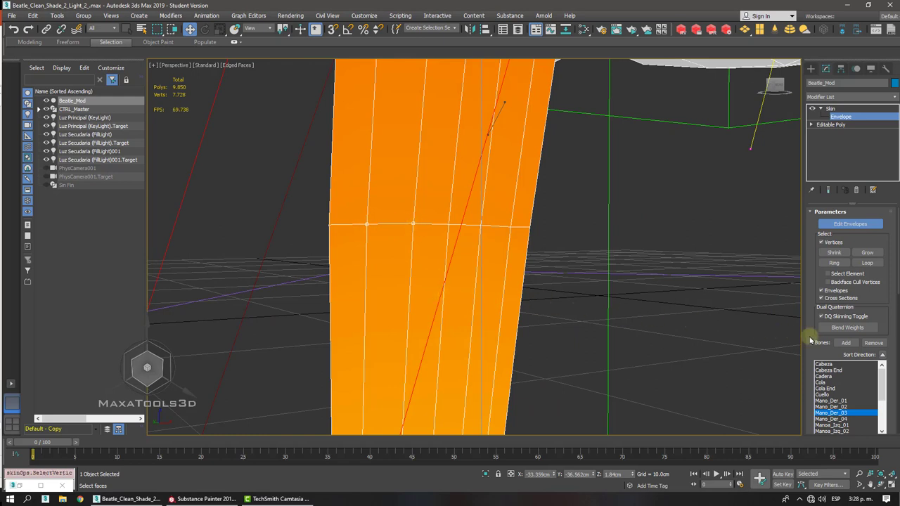
- Try Abs. Effect values of 0, 0.1, 0.25, 0.5 and 0.75 on the two selected claw vertices
scroll(812, 336, "down", 3)
left_click_drag(809, 200, 809, 128)
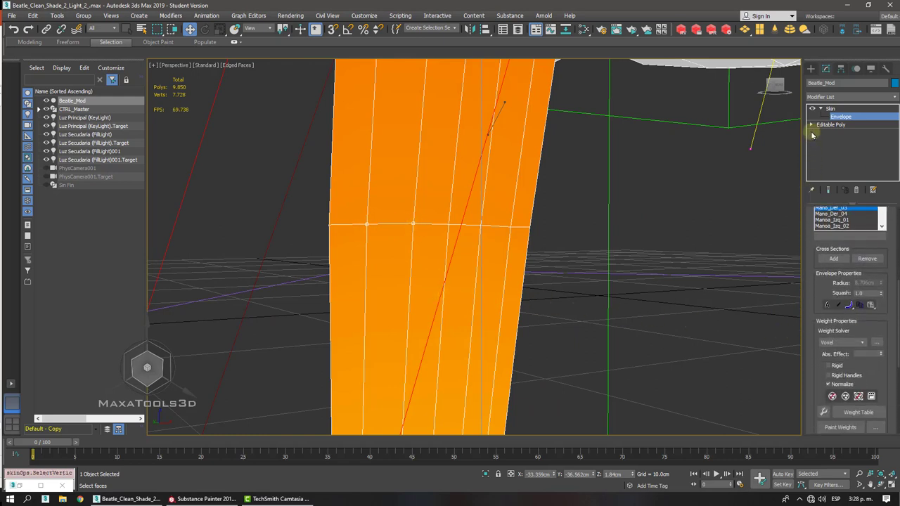
left_click_drag(815, 275, 817, 219)
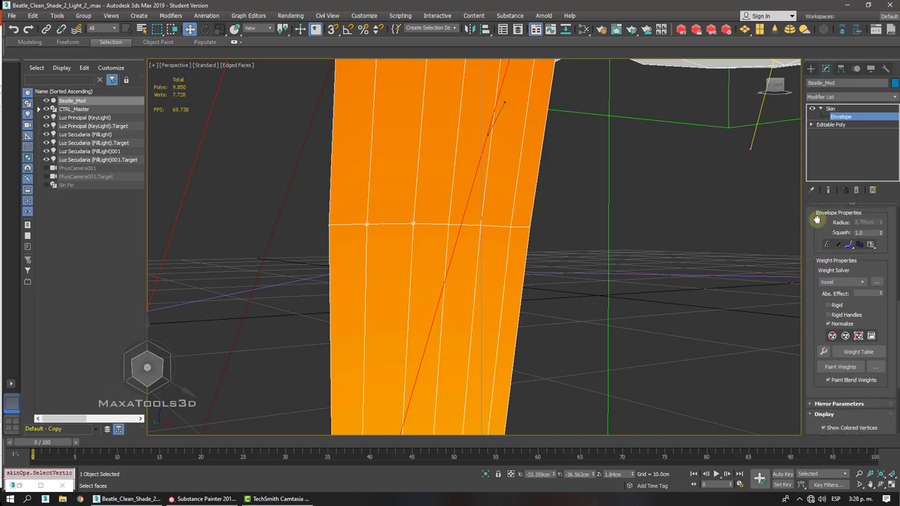
left_click(859, 292)
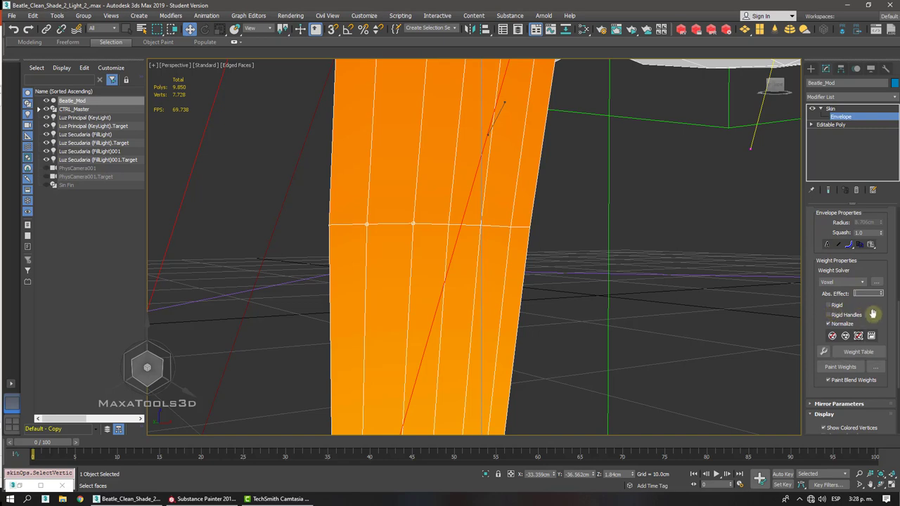
key("Return")
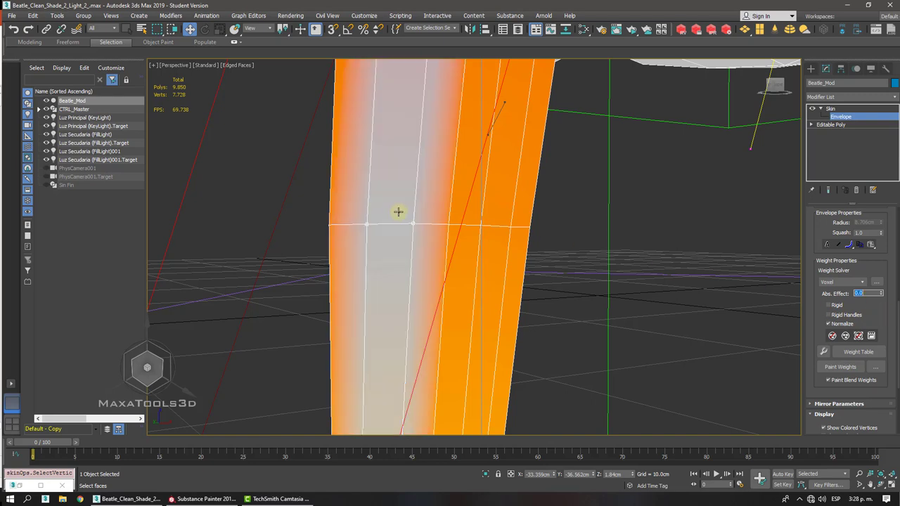
type("0.1")
key("Return")
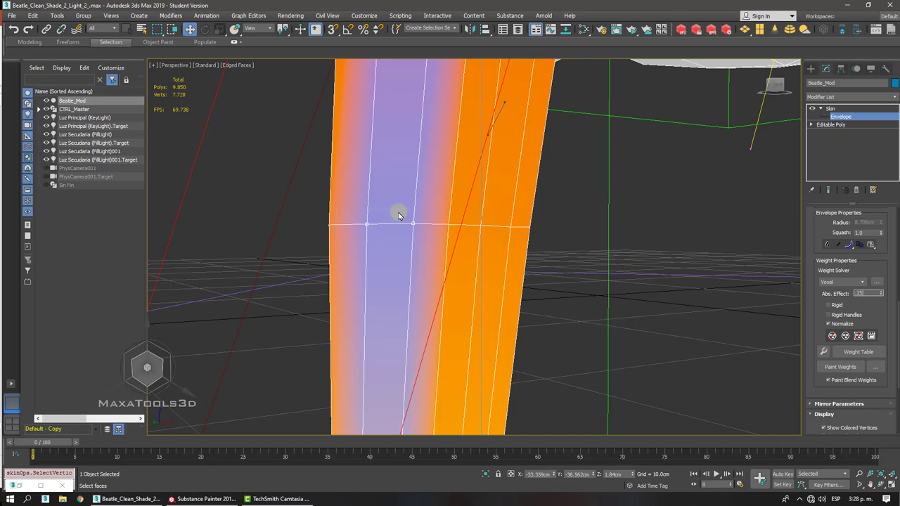
key("Return")
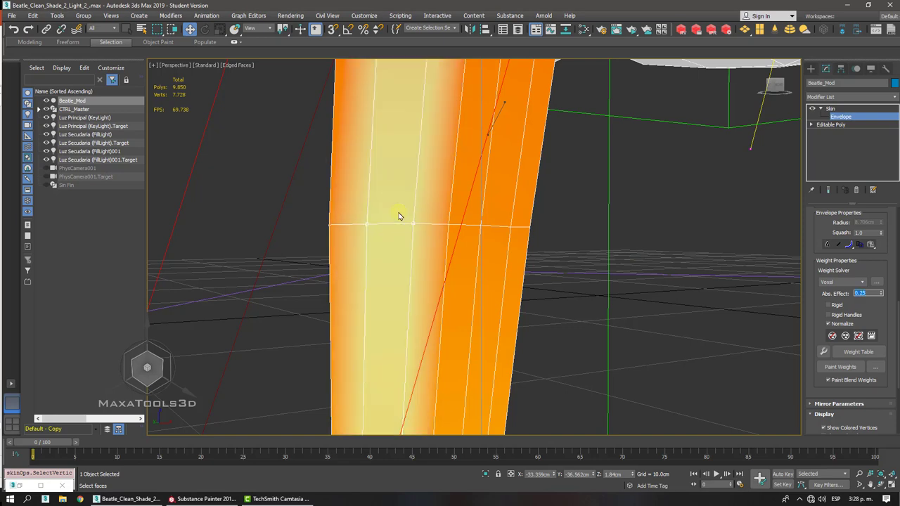
type(".5")
key("Return")
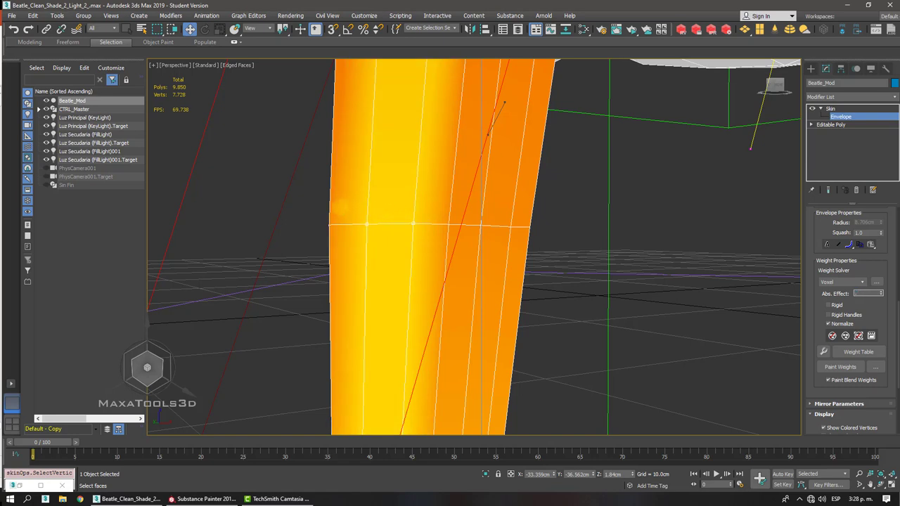
key("Return")
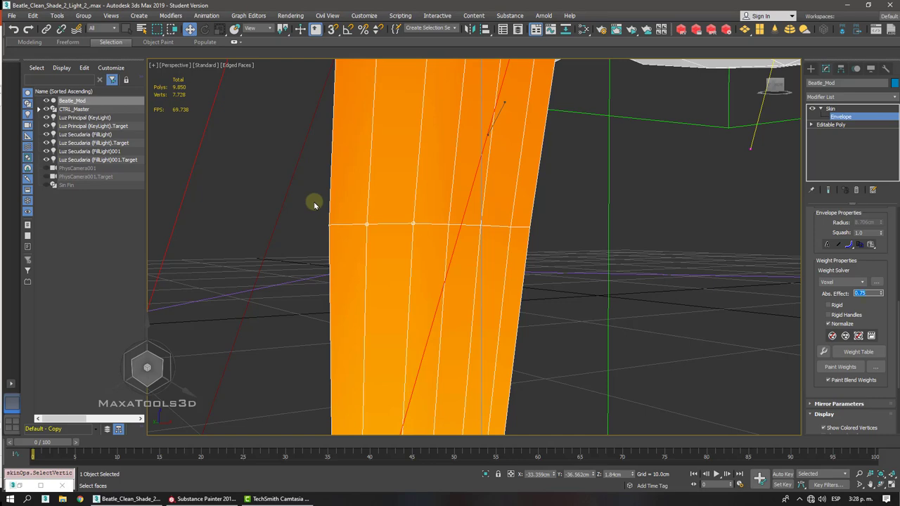
- Set Abs. Effect to 1.0 for the two claw vertices and for the remaining vertices of the claw tip
key("Return")
scroll(306, 194, "down", 5)
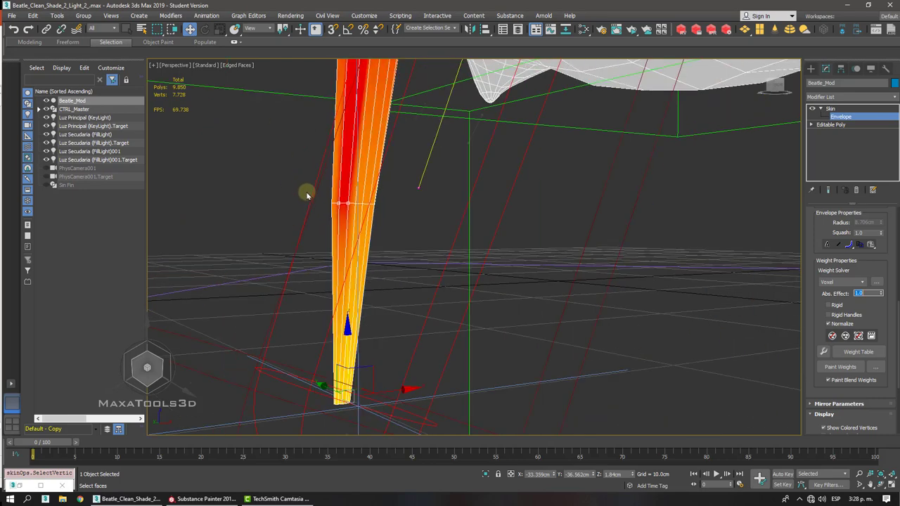
scroll(303, 189, "up", 3)
scroll(305, 190, "down", 4)
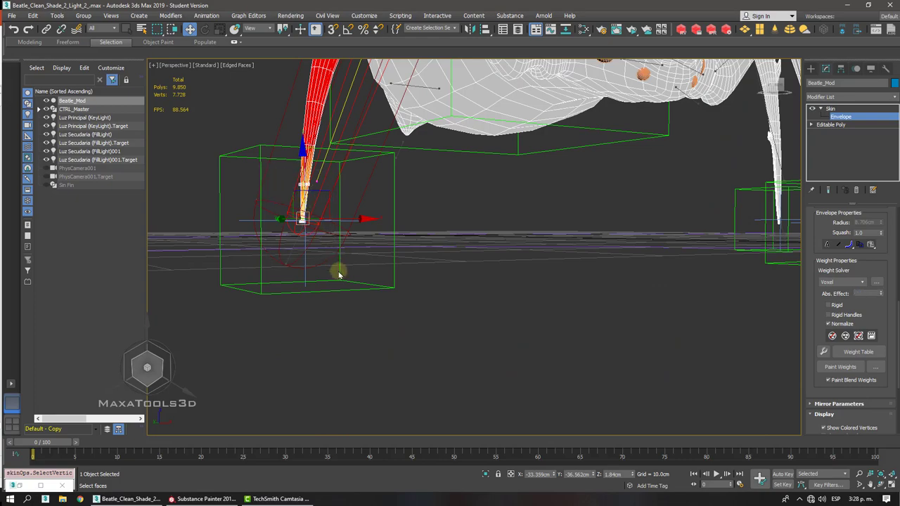
middle_click_drag(337, 271, 349, 274, "alt")
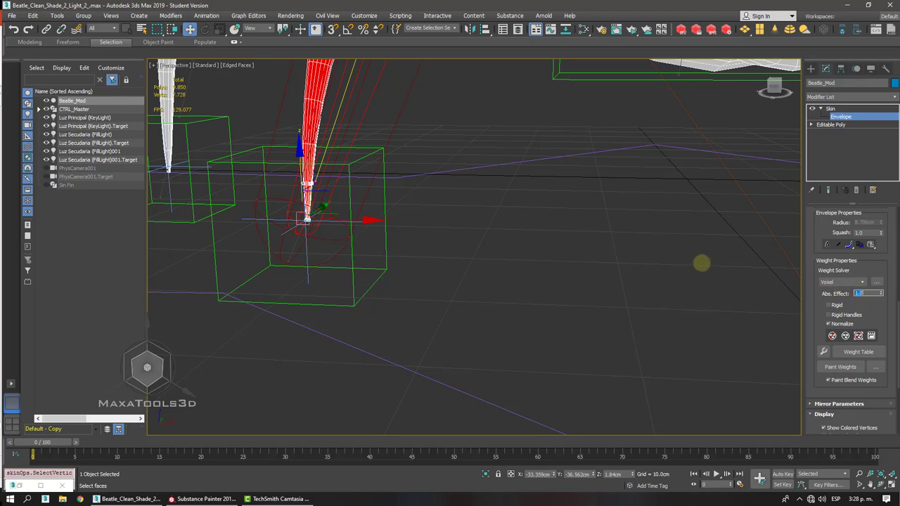
- Select the stray vertices on the side of the beetle's body that the Mano_Der_03 envelope wrongly influences
scroll(365, 200, "up", 3)
middle_click_drag(365, 202, 398, 216, "alt")
scroll(365, 201, "down", 5)
middle_click_drag(416, 171, 423, 227)
scroll(435, 161, "up", 6)
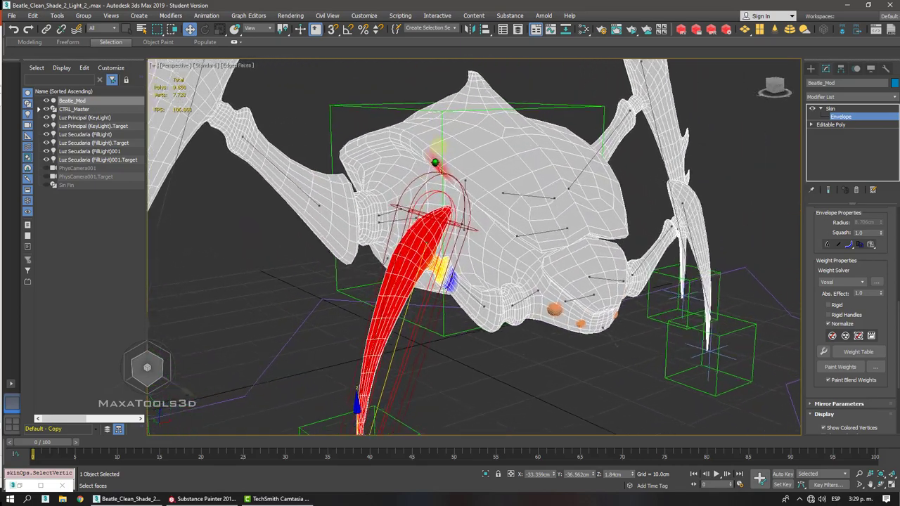
scroll(434, 162, "up", 4)
scroll(437, 148, "down", 4)
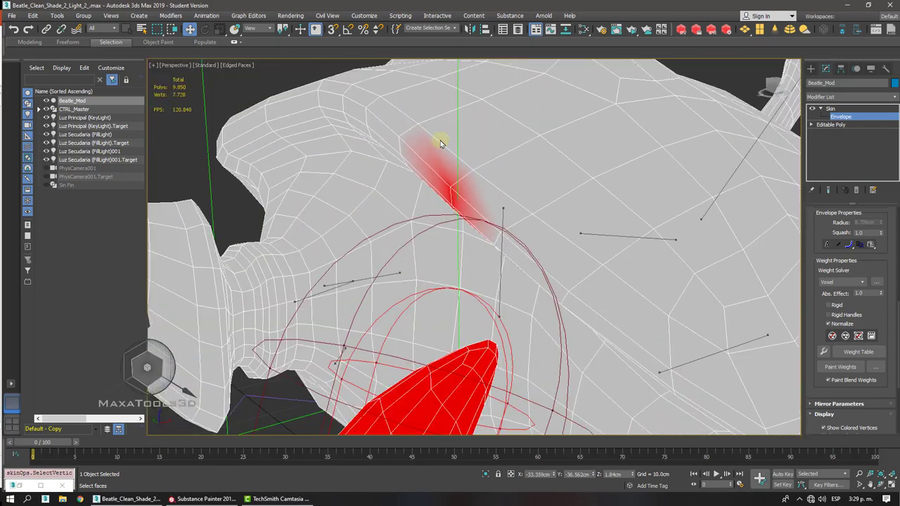
scroll(439, 139, "down", 8)
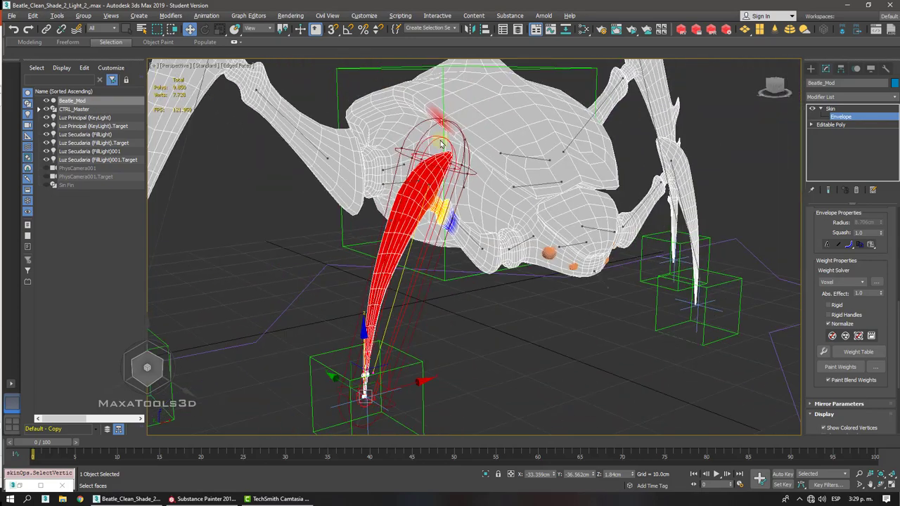
middle_click_drag(444, 163, 451, 187)
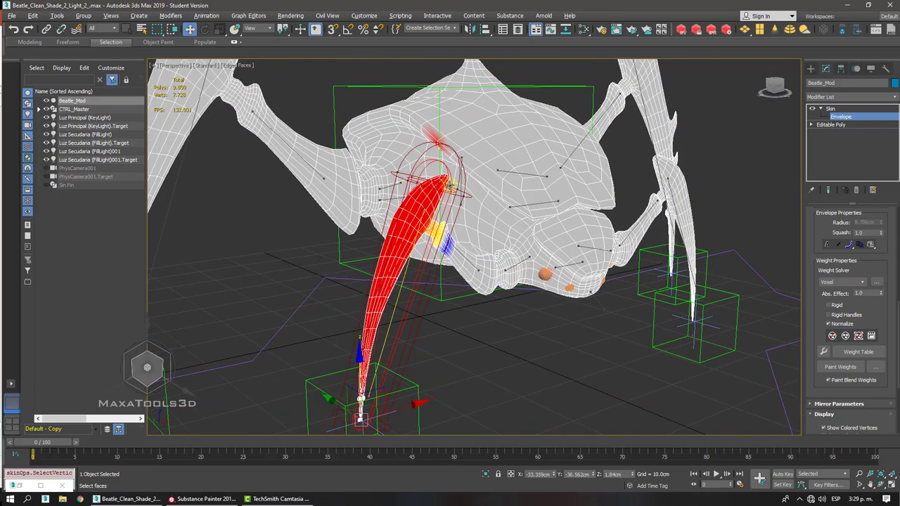
scroll(450, 185, "up", 10)
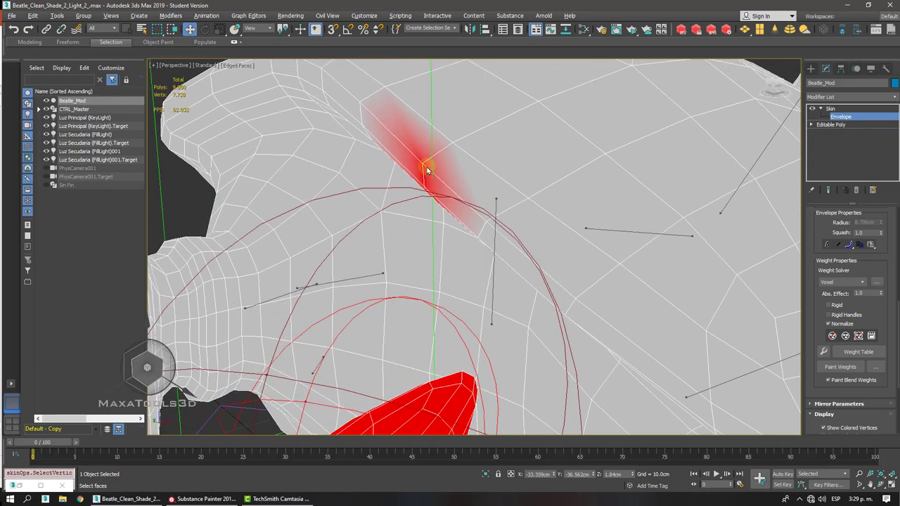
mouse_move(422, 162)
middle_mouse_down()
mouse_move(311, 171)
mouse_move(345, 181)
middle_mouse_up()
scroll(478, 209, "up", 3)
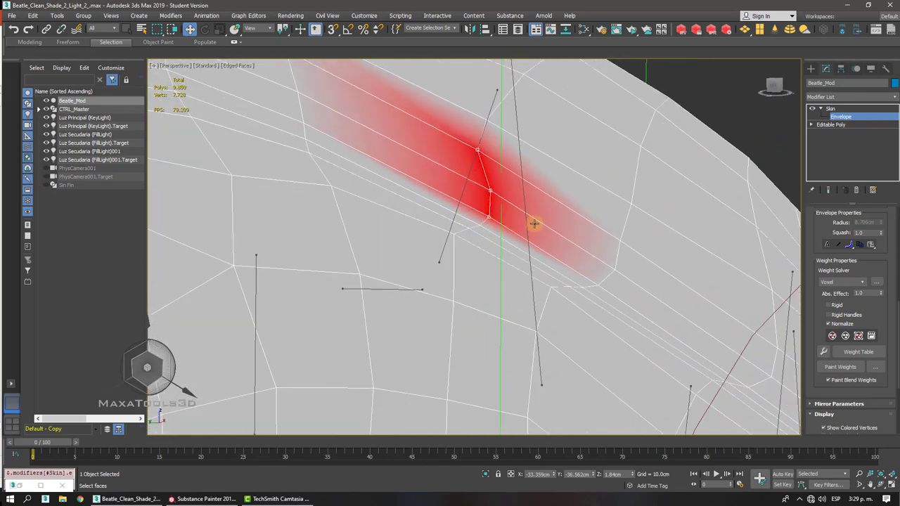
- Widen the command panel so the Skin modifier's parameters and display options fit in two columns
scroll(536, 222, "down", 2)
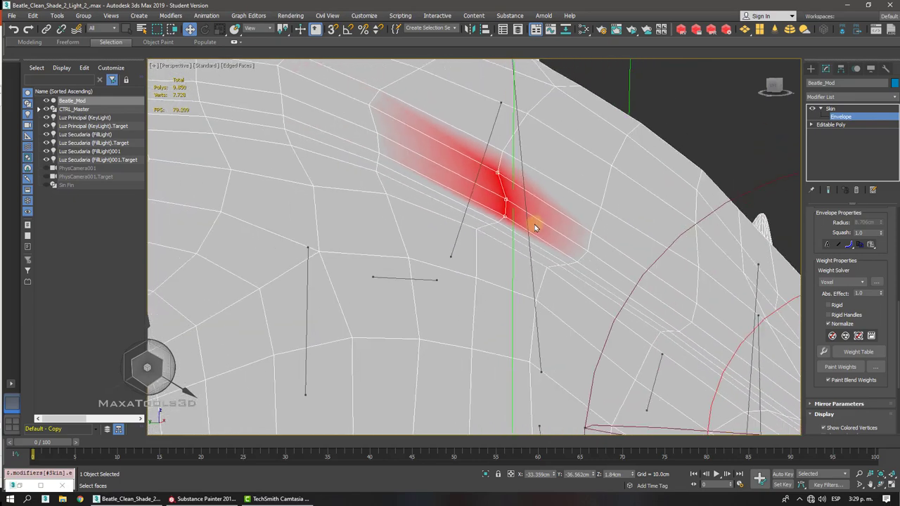
scroll(536, 227, "down", 3)
scroll(611, 226, "up", 1)
scroll(808, 282, "up", 3)
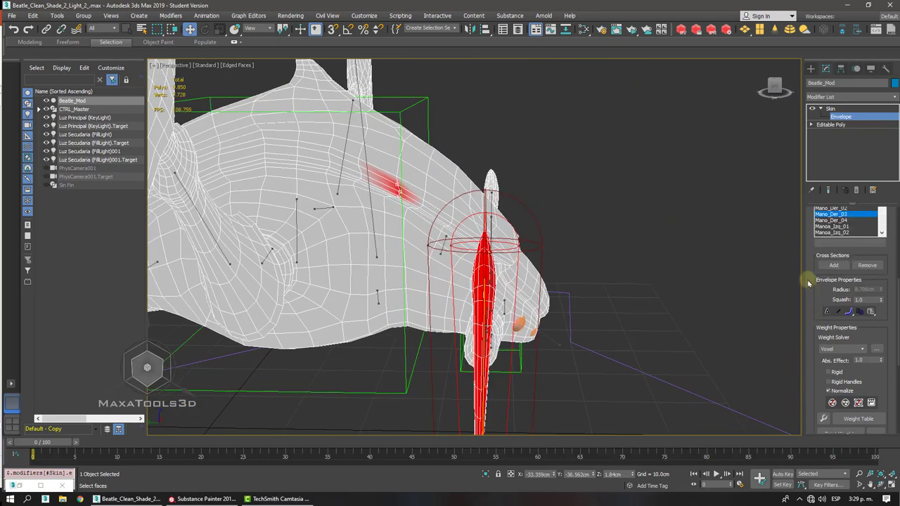
left_click_drag(801, 253, 660, 235)
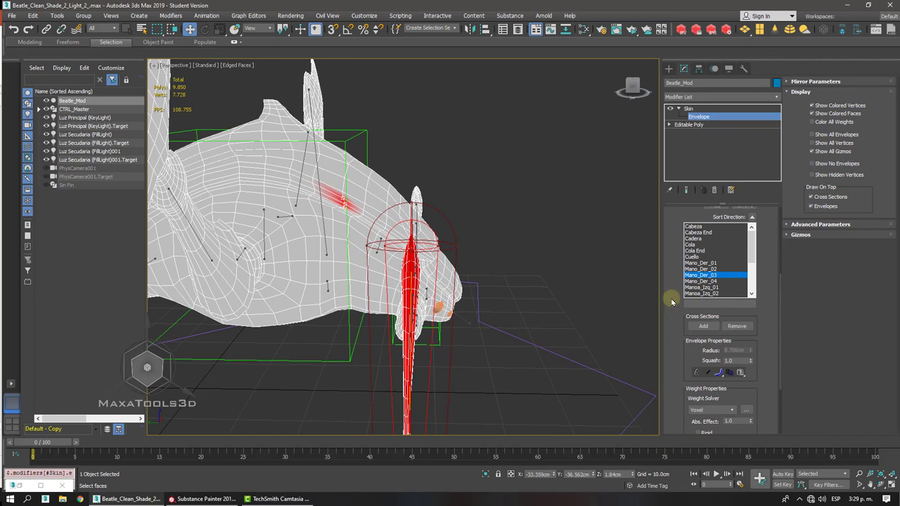
- Set the Abs. Effect of the selected stray body vertices to 0 for the Mano_Der_03 bone
middle_click_drag(307, 209, 309, 206, "alt")
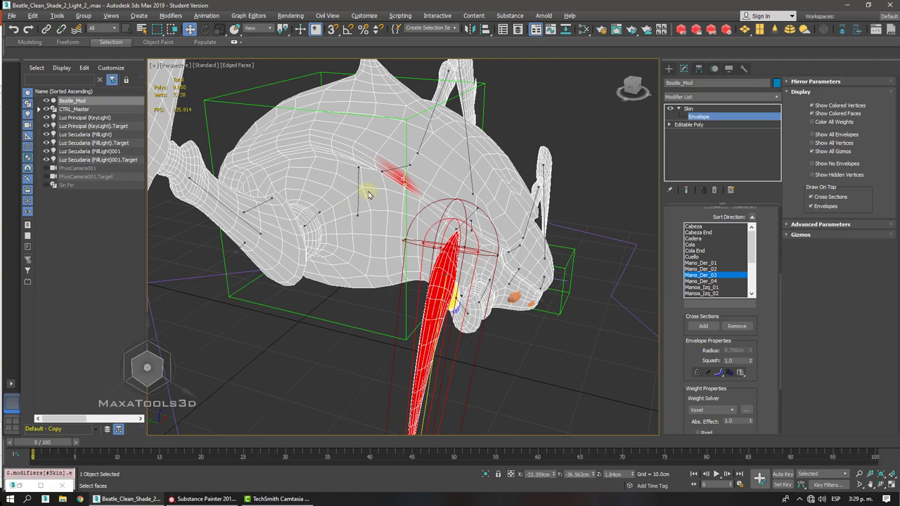
scroll(368, 194, "up", 5)
middle_click_drag(409, 190, 409, 190)
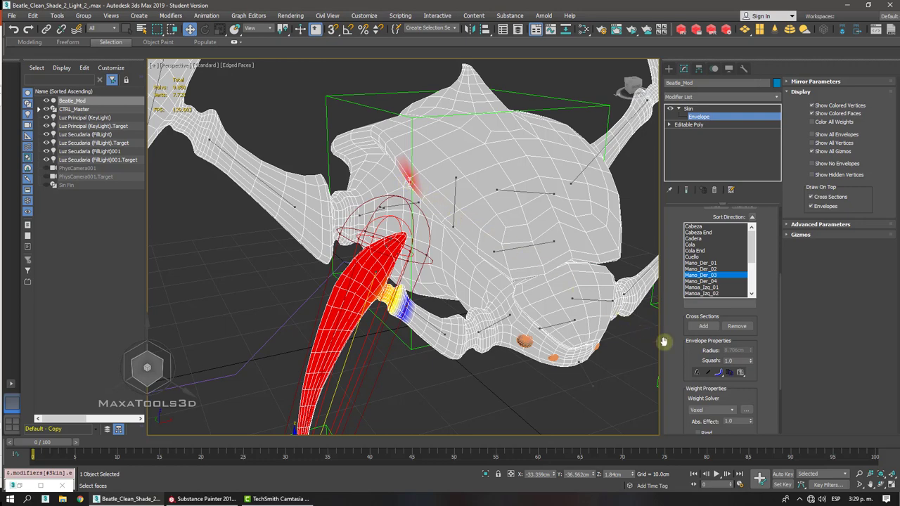
left_click_drag(684, 352, 677, 206)
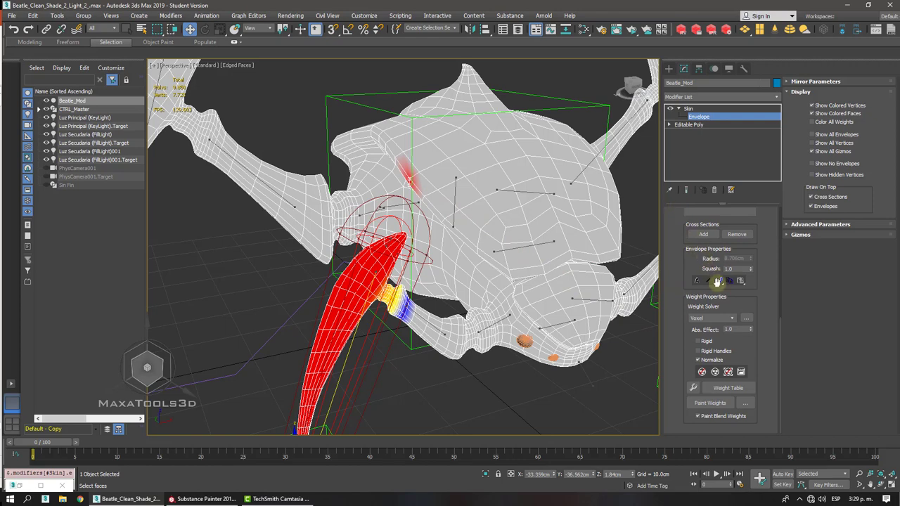
left_click(737, 329)
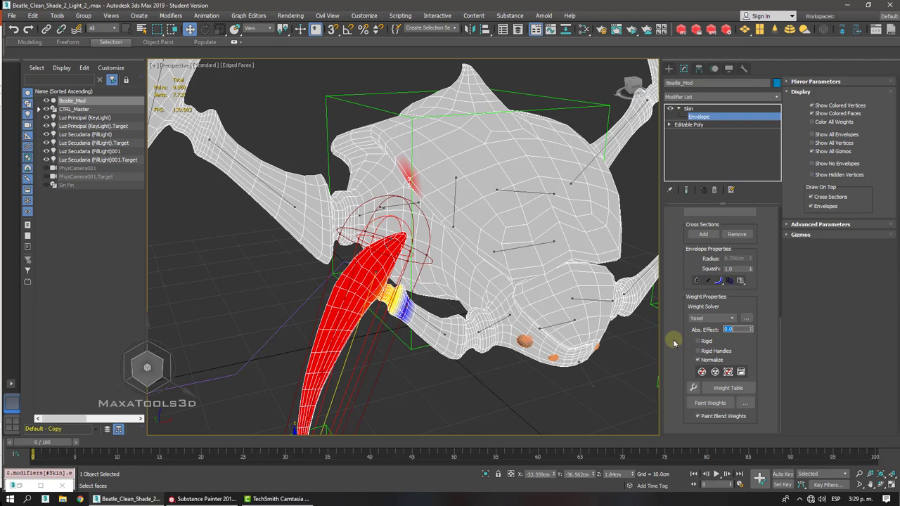
- Select the main body envelope and set the Abs. Effect of the stray body vertices to 1
scroll(450, 186, "up", 2)
scroll(430, 171, "up", 2)
scroll(430, 171, "down", 4)
scroll(430, 172, "up", 3)
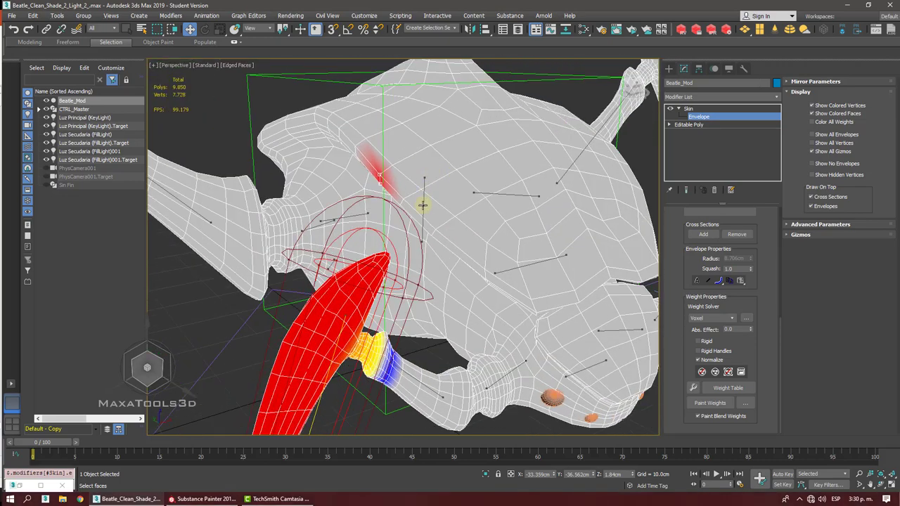
left_click(422, 205)
middle_click_drag(422, 204, 424, 210, "alt")
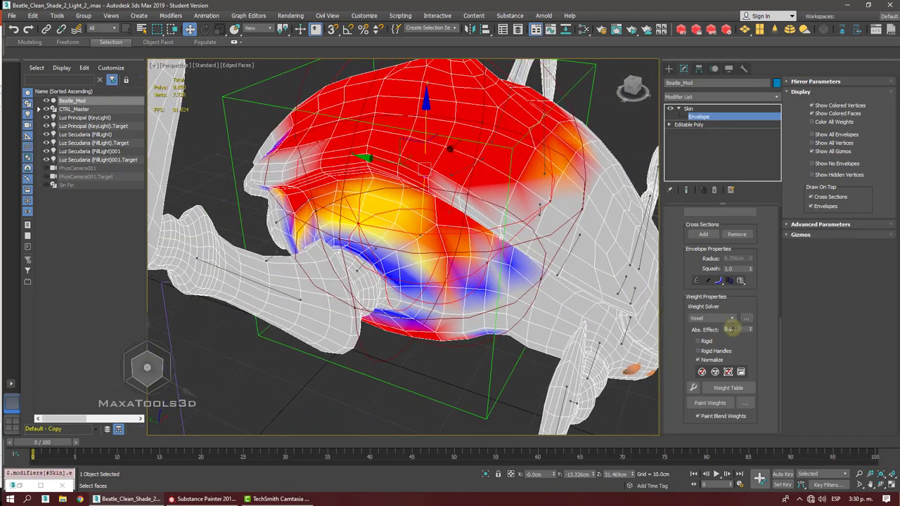
left_click(738, 329)
double_click(738, 329)
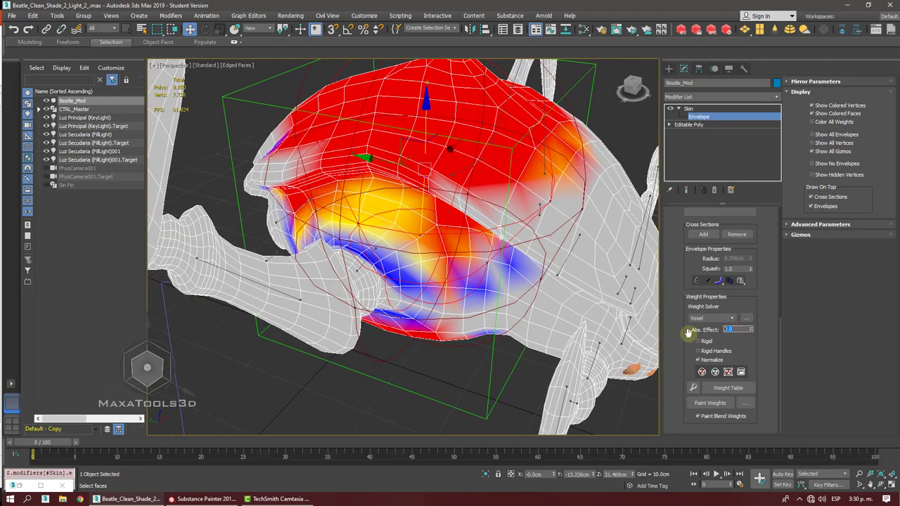
type("1")
key("Return")
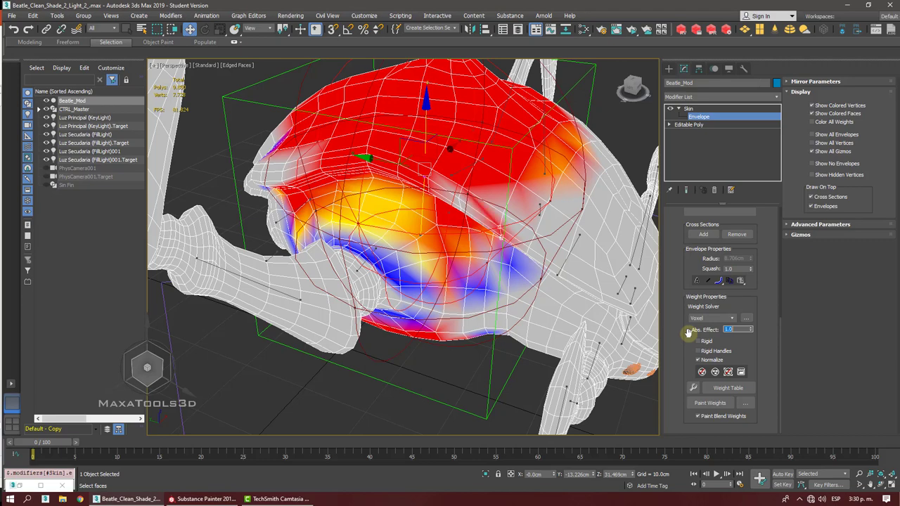
- Reselect the Mano_Der_03 claw envelope and check the body for any remaining influence
middle_click_drag(654, 331, 600, 330, "alt")
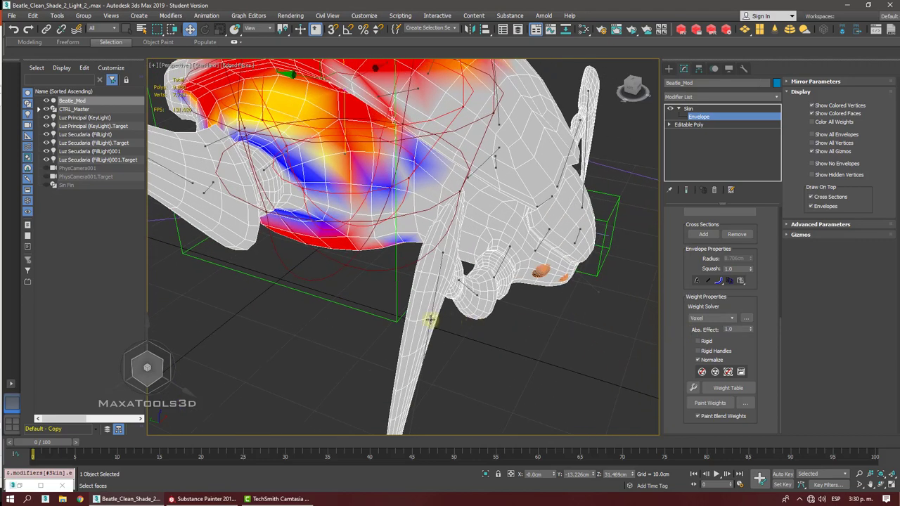
left_click(429, 320)
middle_click_drag(429, 320, 427, 321, "alt")
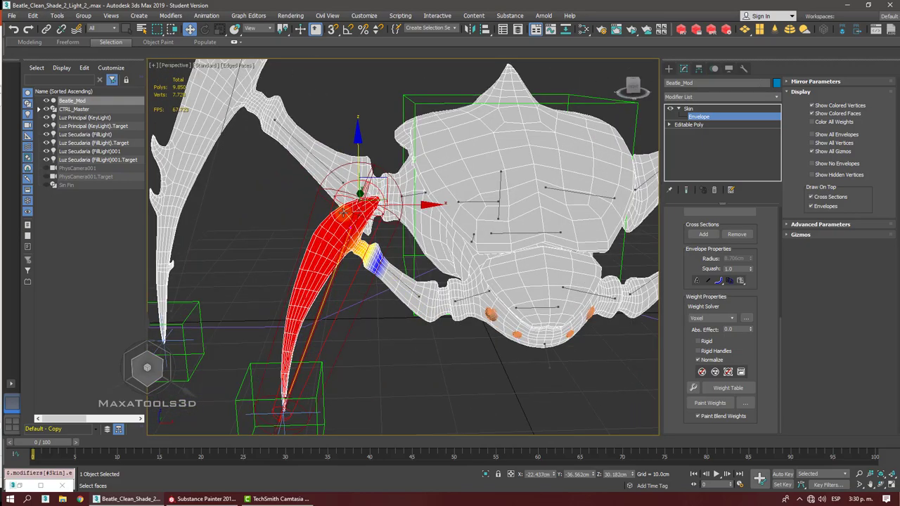
- Select the Mano_Der_02 envelope on the arm segment below the claw and frame its joint with the claw
middle_click_drag(367, 245, 302, 255)
scroll(303, 255, "up", 5)
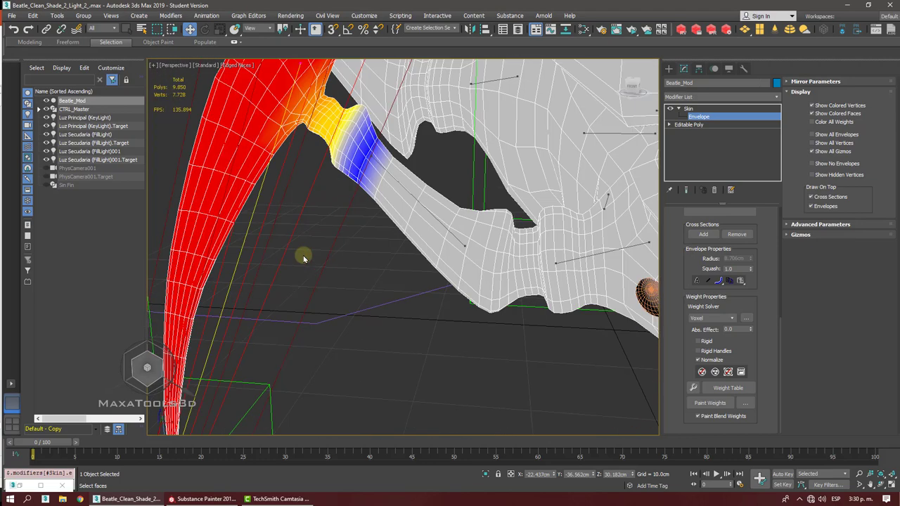
left_click(423, 208)
middle_click_drag(424, 203, 340, 172, "alt")
scroll(339, 167, "up", 4)
scroll(338, 167, "up", 2)
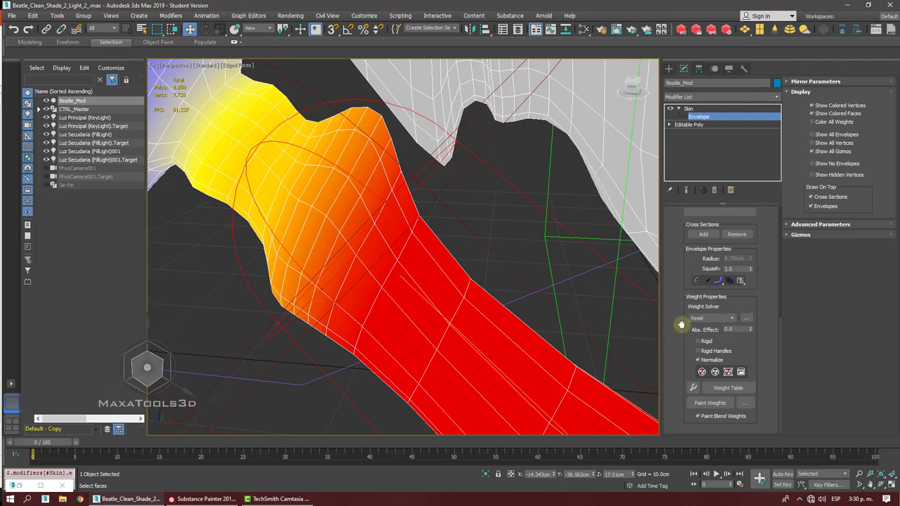
- Open the Skin modifier's Weight Tool and place it over the viewport beside the arm joint
scroll(681, 314, "up", 1)
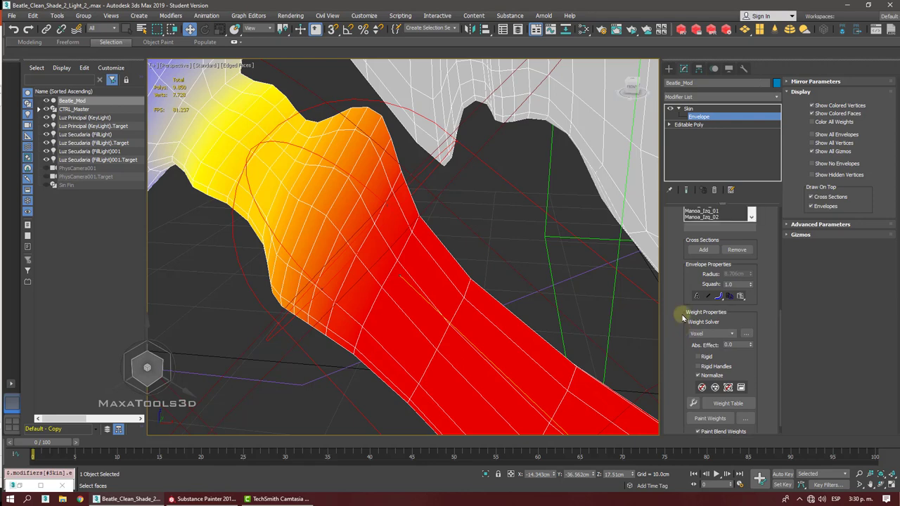
left_click(736, 344)
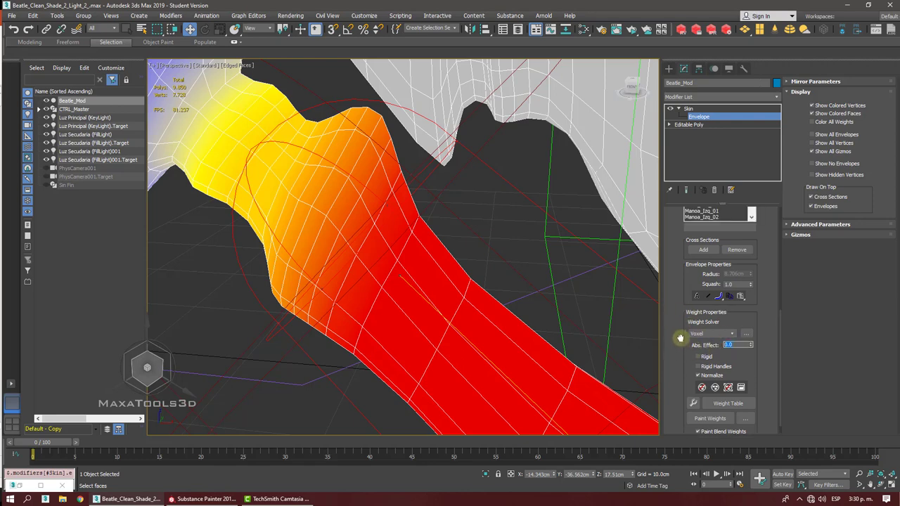
scroll(679, 344, "down", 1)
left_click(693, 387)
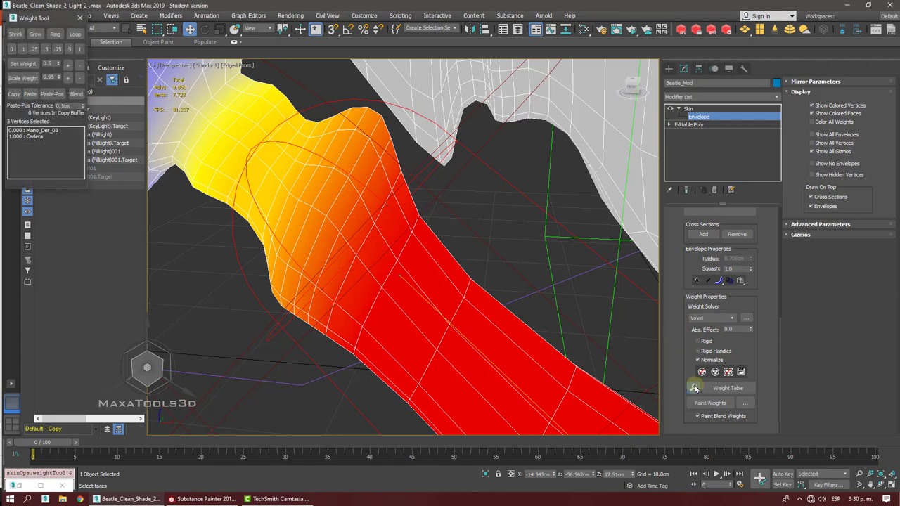
left_click_drag(44, 18, 555, 90)
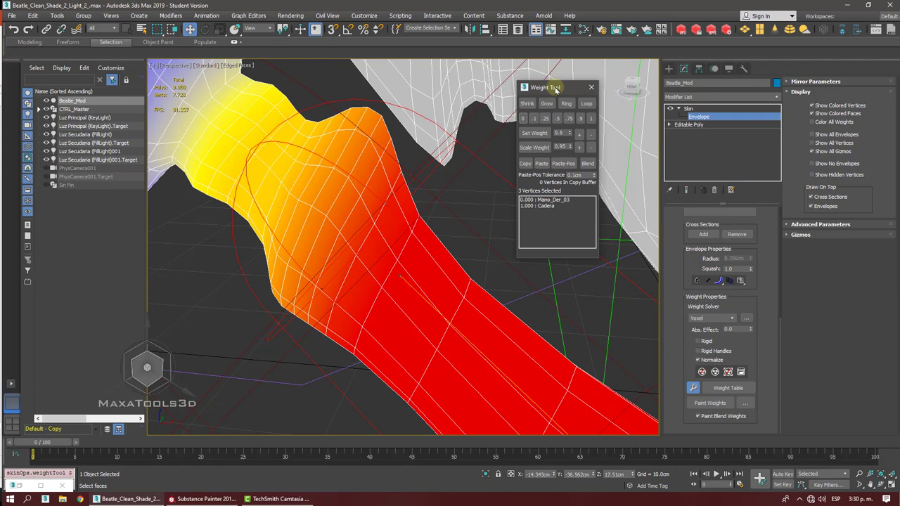
- Select the vertex loop where the arm segment widens into the claw joint, starting from two neighbouring vertices
left_click(411, 232)
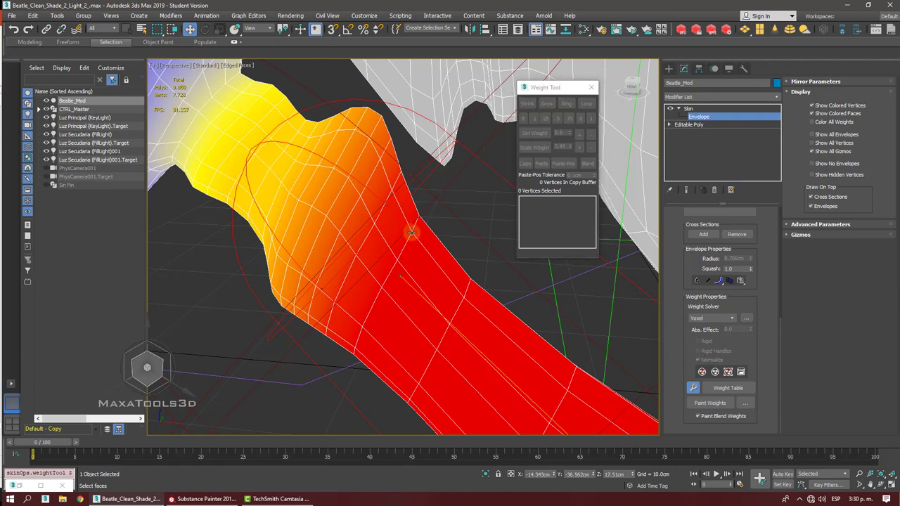
left_click(583, 103)
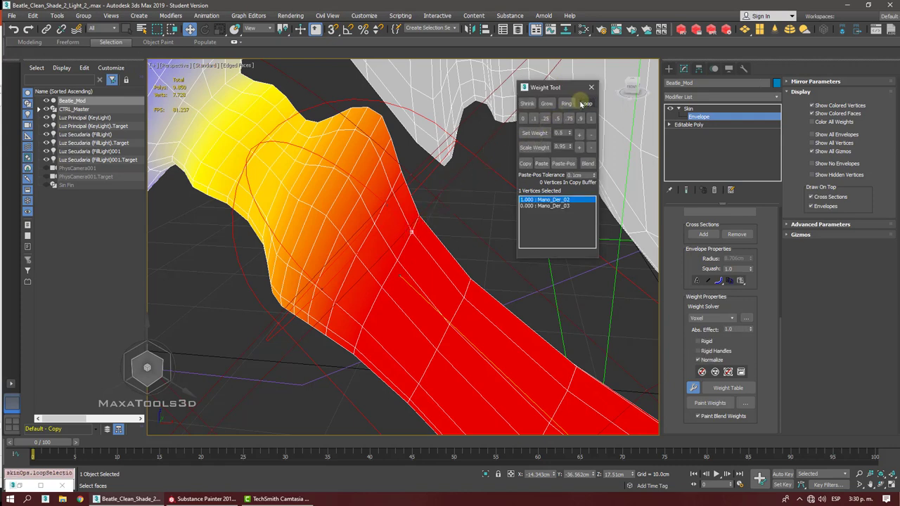
left_click(568, 104)
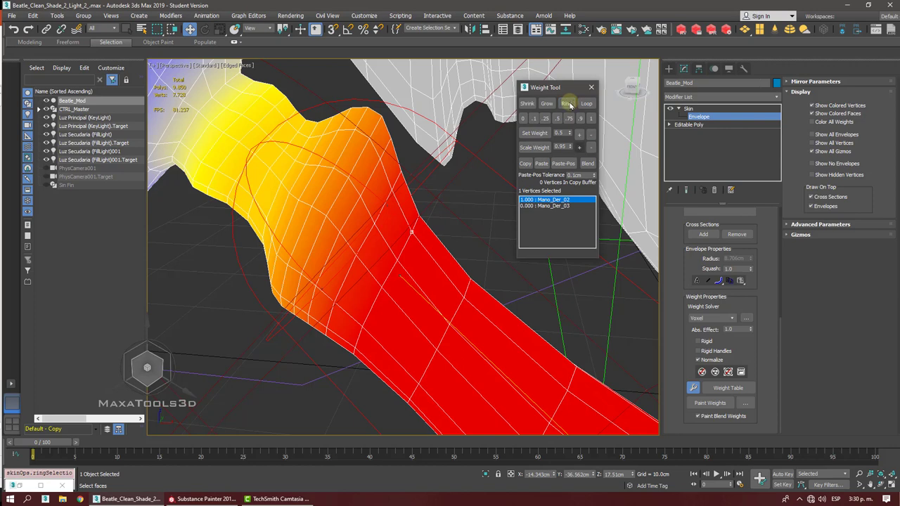
left_click(398, 263, "ctrl")
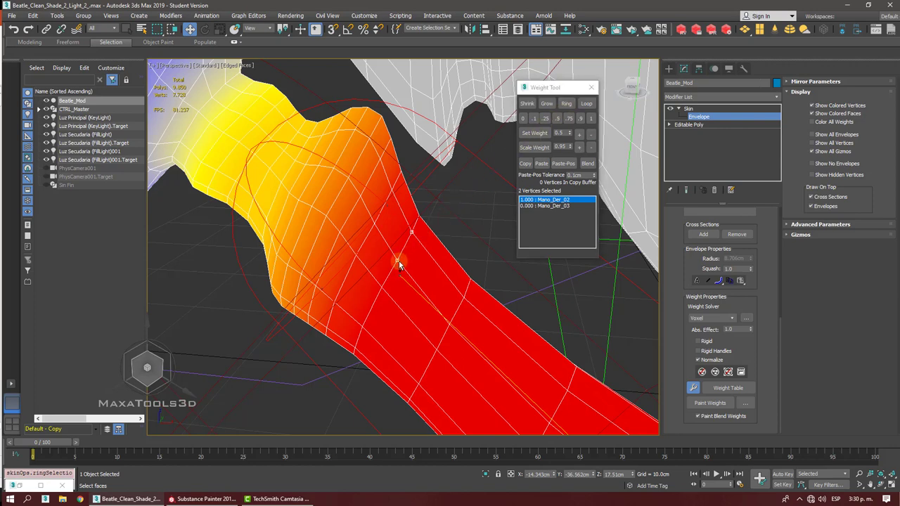
left_click(585, 104)
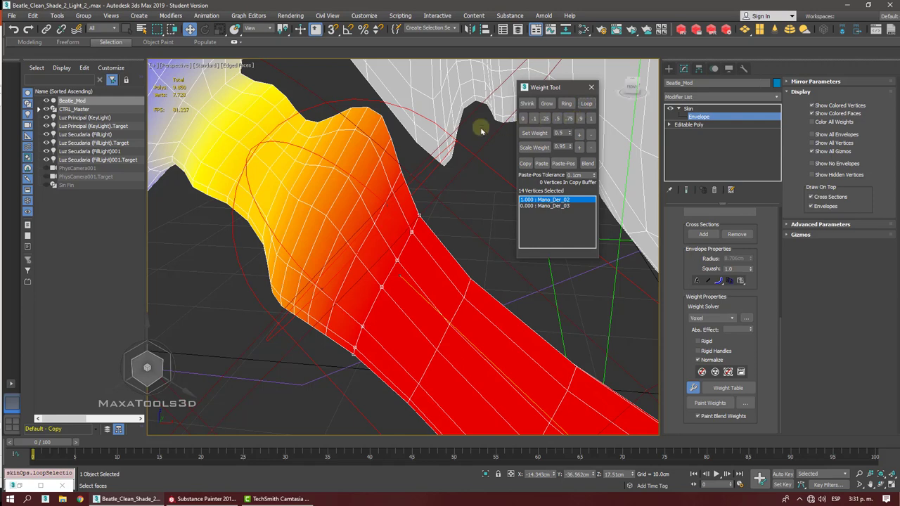
- Set the Mano_Der_02 weight to 1 on two adjacent vertex loops across the segment's widened end
left_click(369, 137)
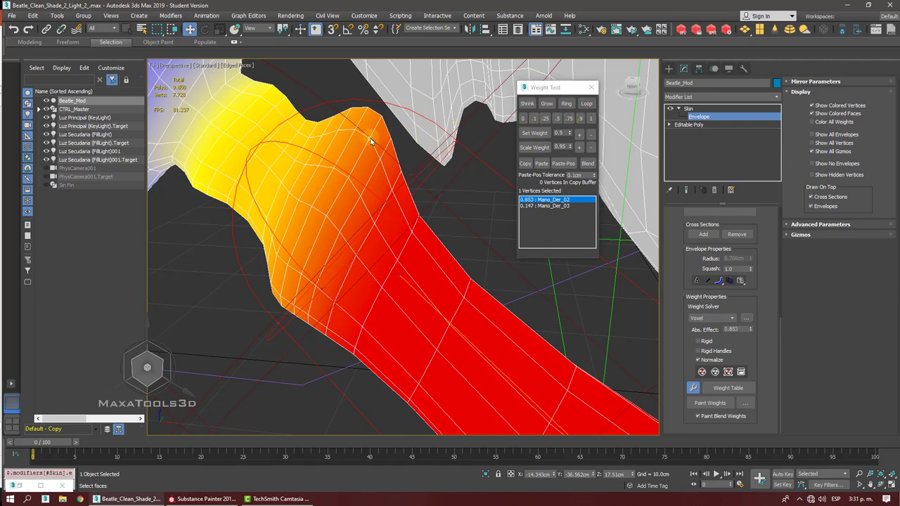
left_click(347, 179, "ctrl")
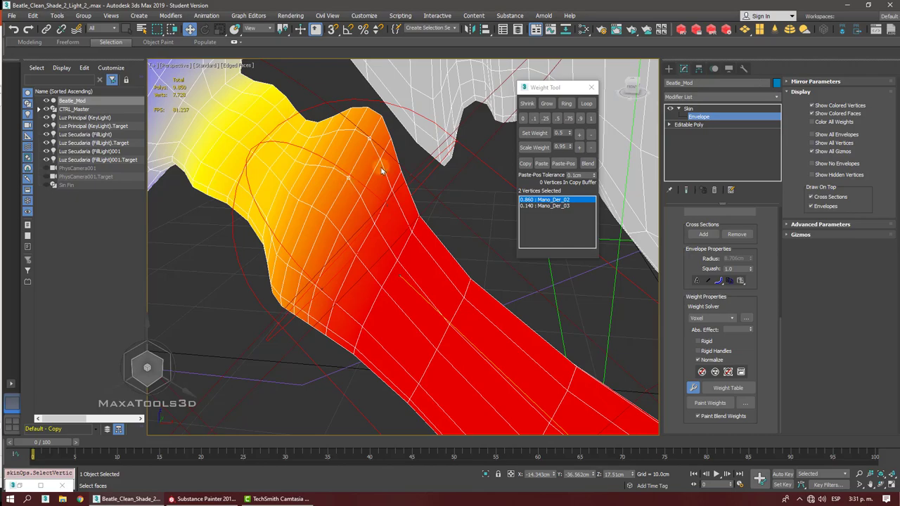
left_click(585, 104)
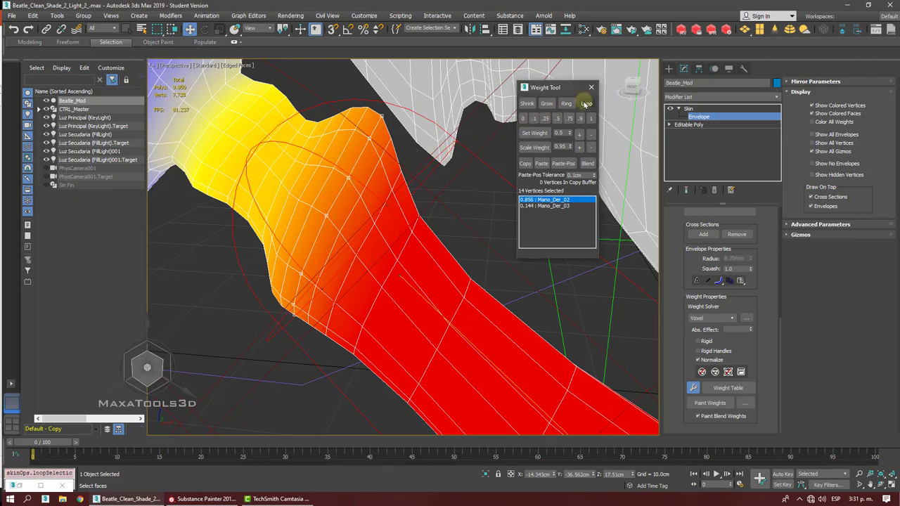
middle_click_drag(584, 104, 583, 100, "alt")
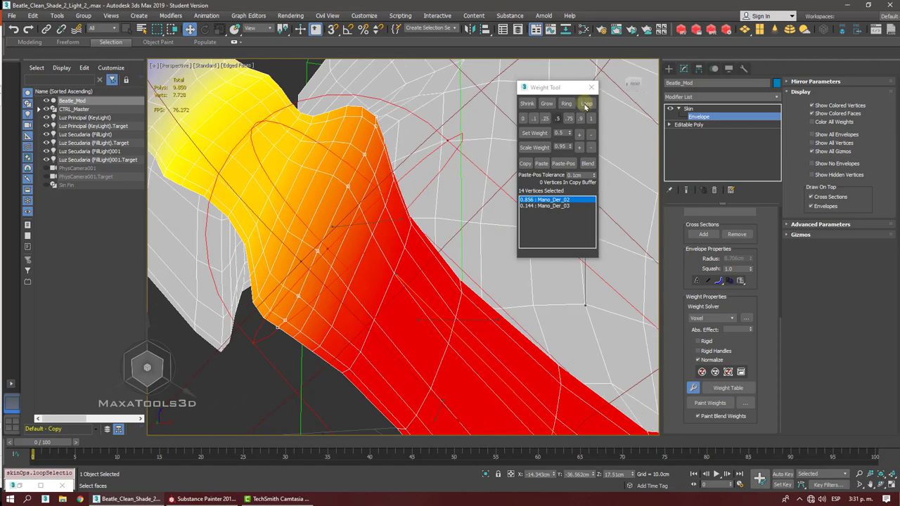
left_click(590, 118)
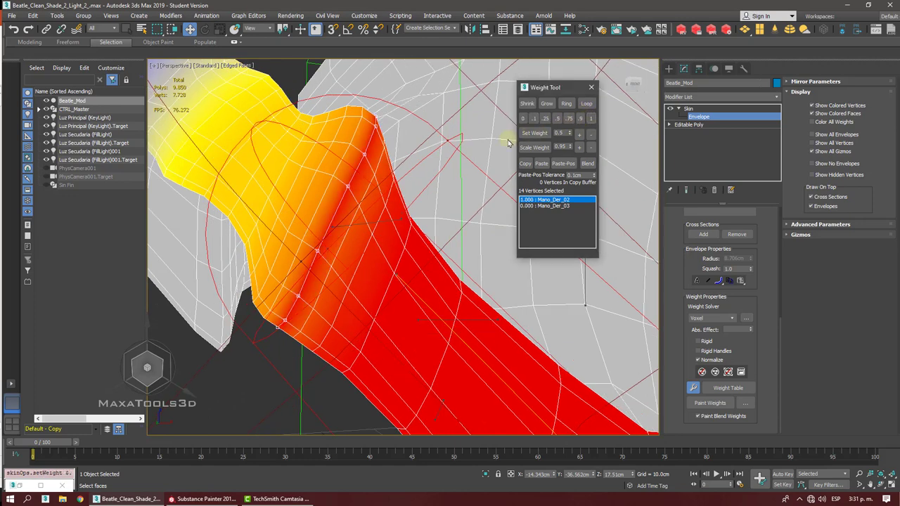
left_click(357, 204)
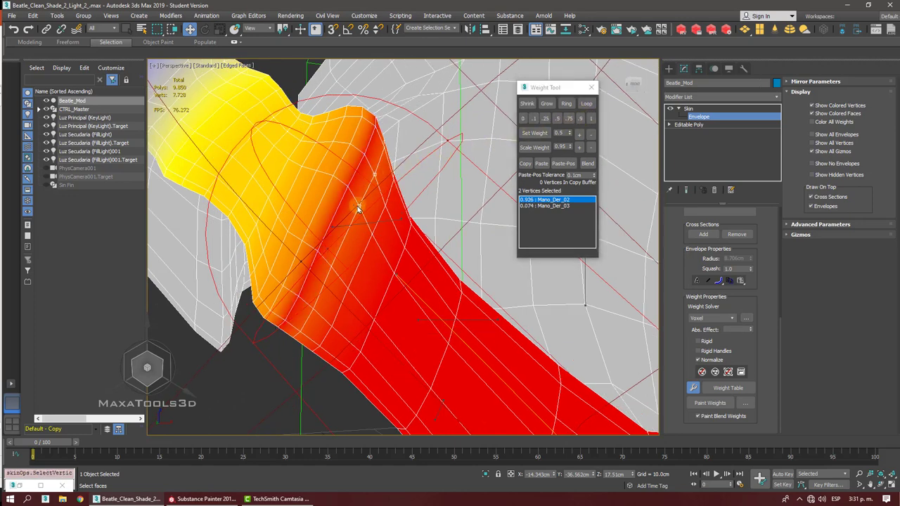
left_click(587, 104)
left_click(590, 119)
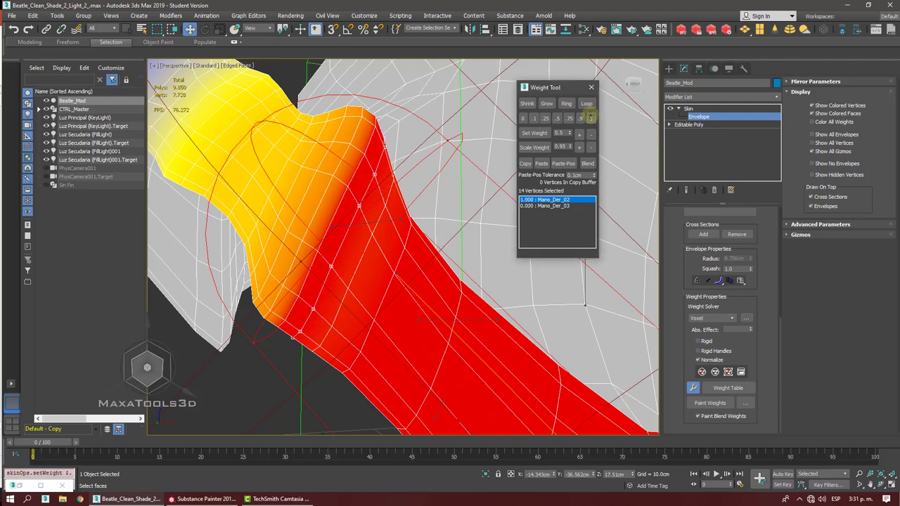
- Loop-select the next ring of vertices toward the claw and set its Mano_Der_02 weight to 1
middle_click_drag(401, 112, 372, 139, "alt")
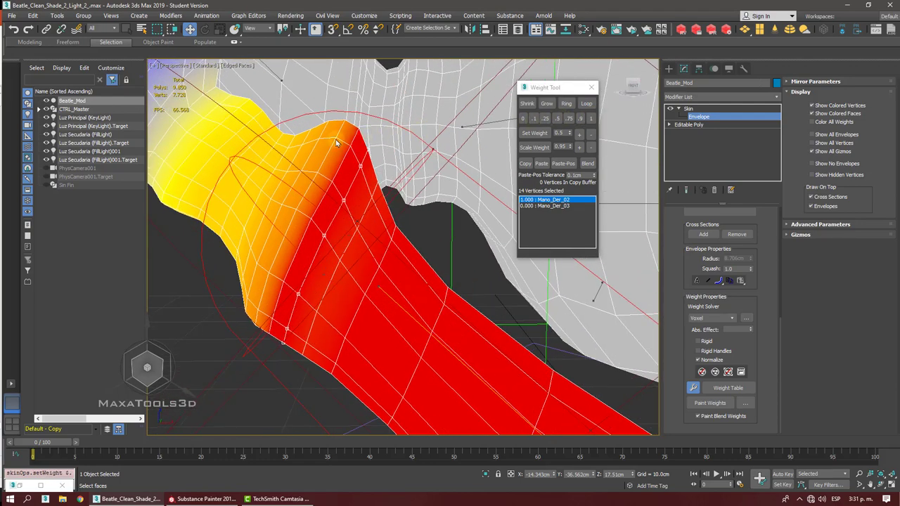
left_click(317, 173)
left_click(325, 192)
left_click(318, 172)
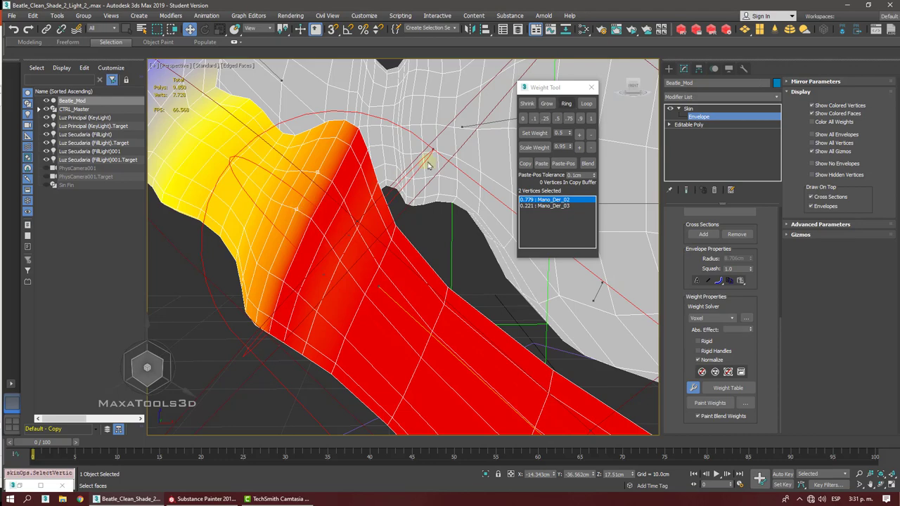
left_click(586, 104)
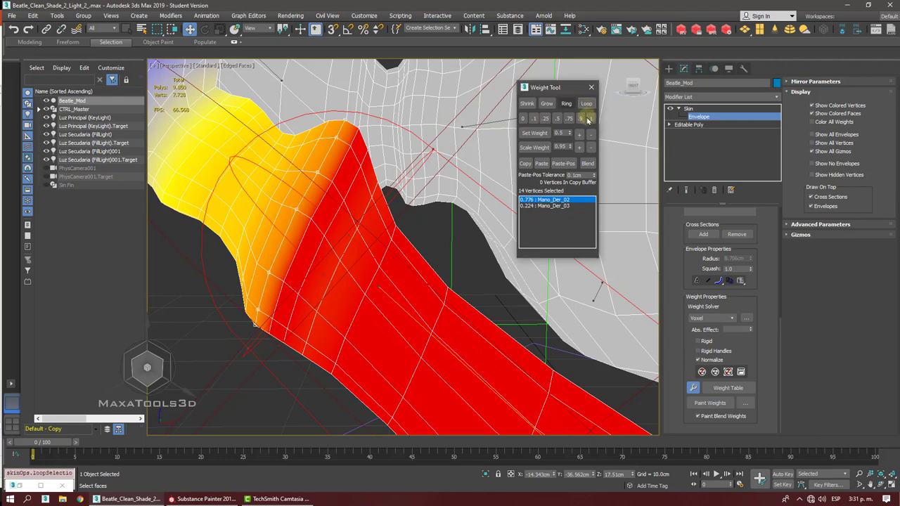
left_click(591, 118)
- Loop-select the following ring of vertices toward the claw and set its Mano_Der_02 weight to 0.9
scroll(381, 144, "down", 3)
middle_click_drag(381, 144, 291, 169, "alt")
scroll(283, 160, "up", 3)
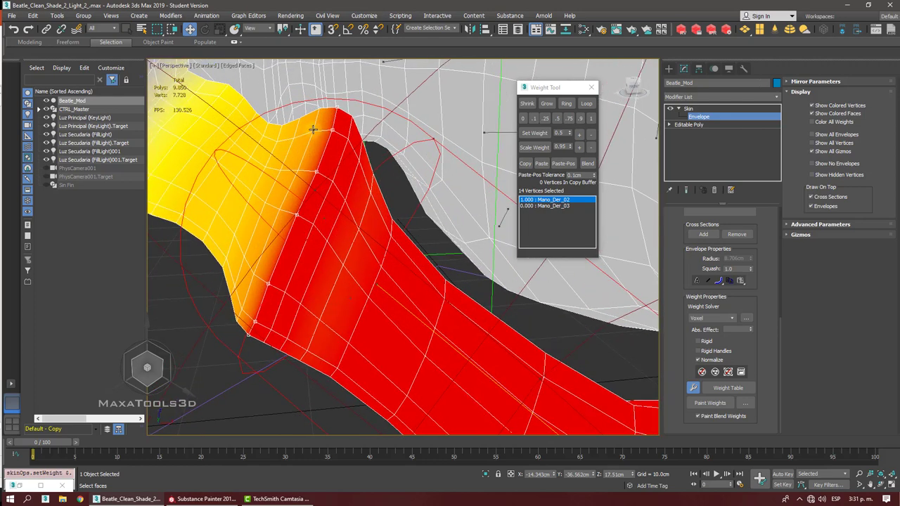
left_click(313, 130)
left_click(297, 170, "ctrl")
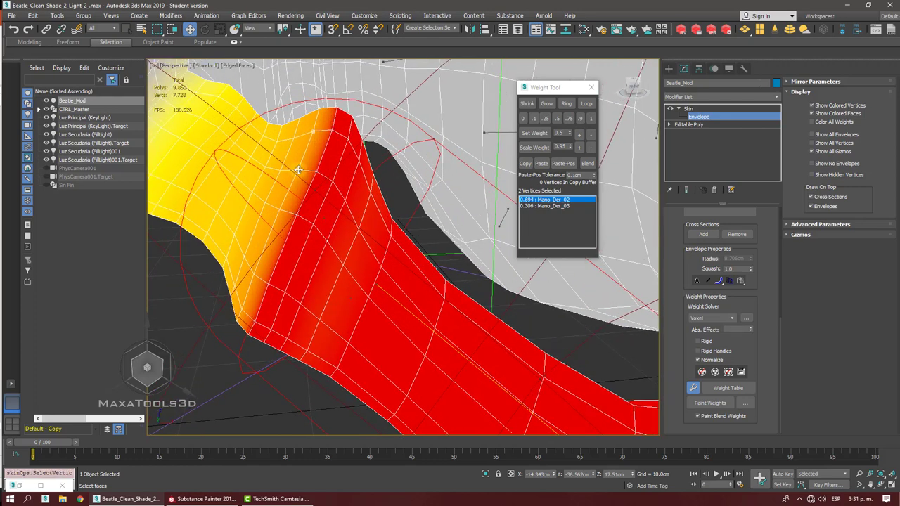
left_click(586, 103)
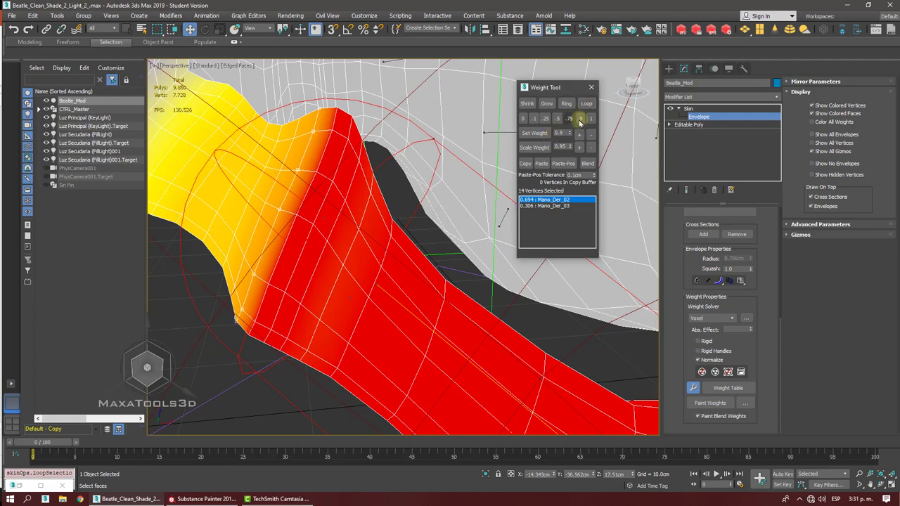
left_click(581, 120)
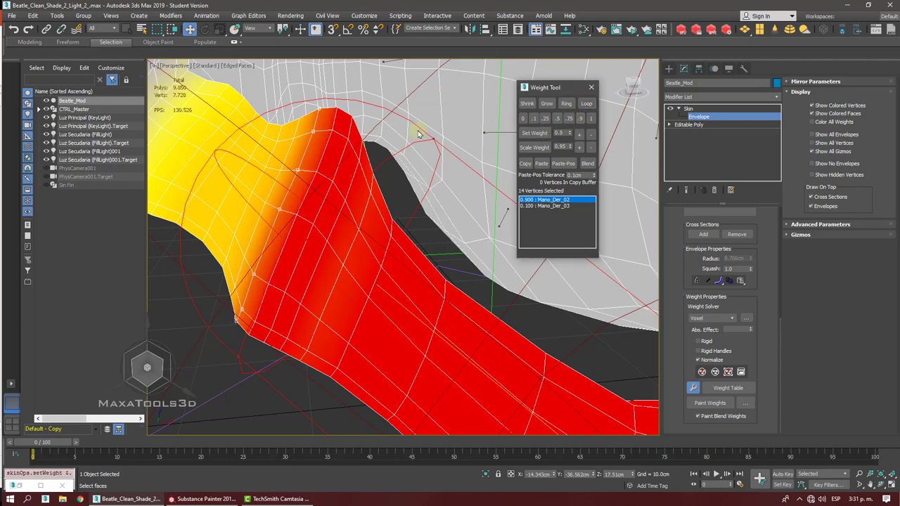
- Set the Mano_Der_02 weight to 0.75 on the next two vertex loops toward the claw
left_click(291, 143)
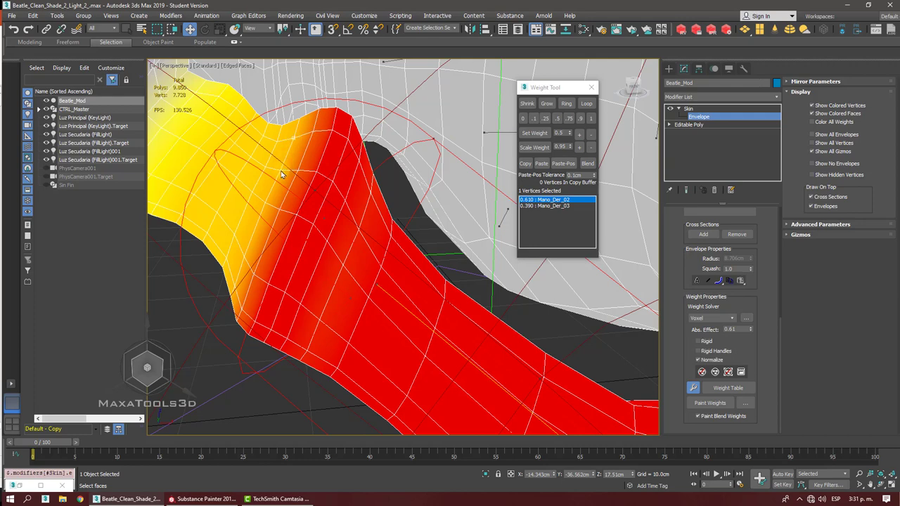
left_click(586, 103)
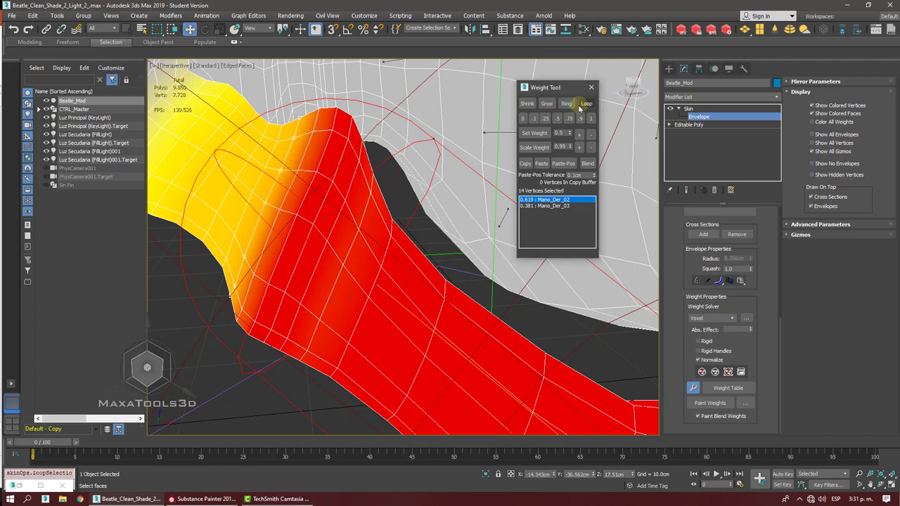
left_click(568, 119)
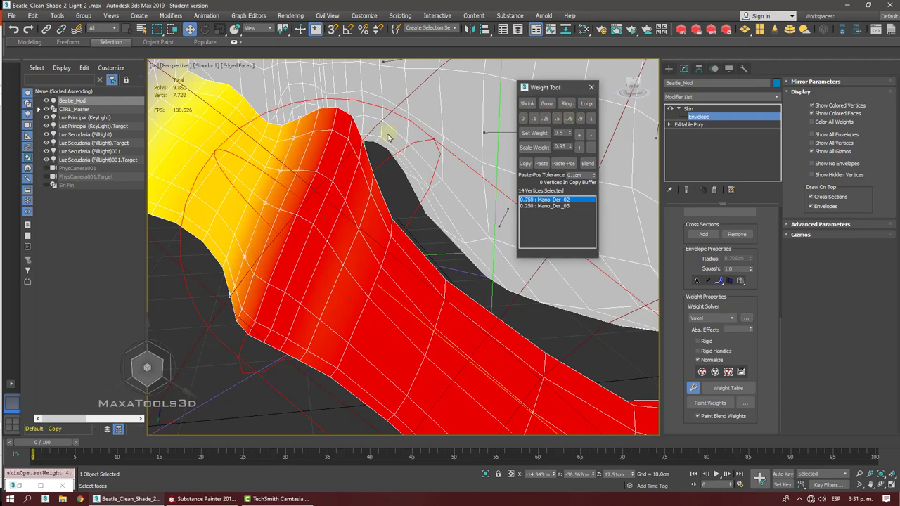
left_click(276, 147)
left_click(268, 164, "ctrl")
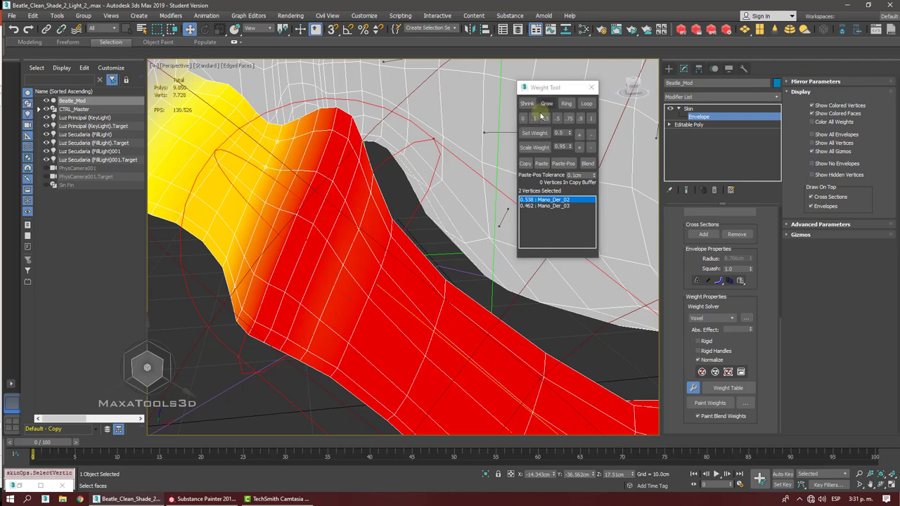
left_click(586, 104)
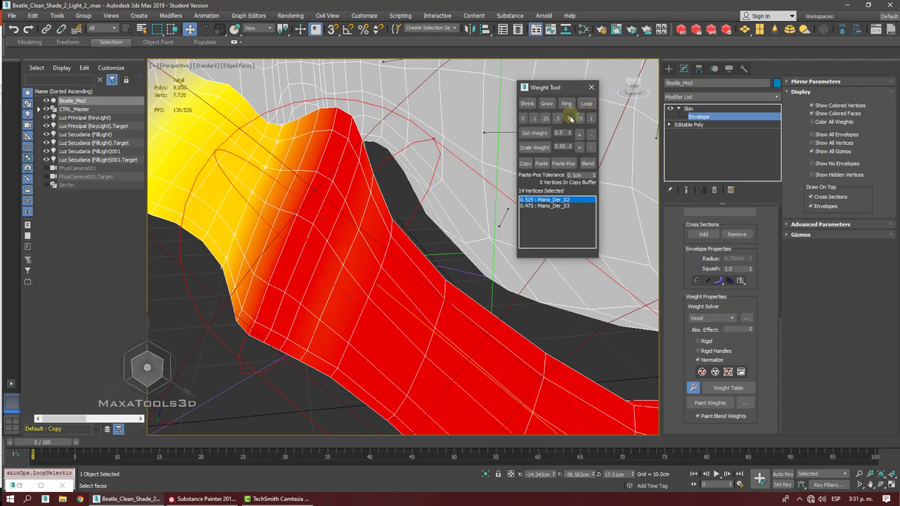
left_click(569, 118)
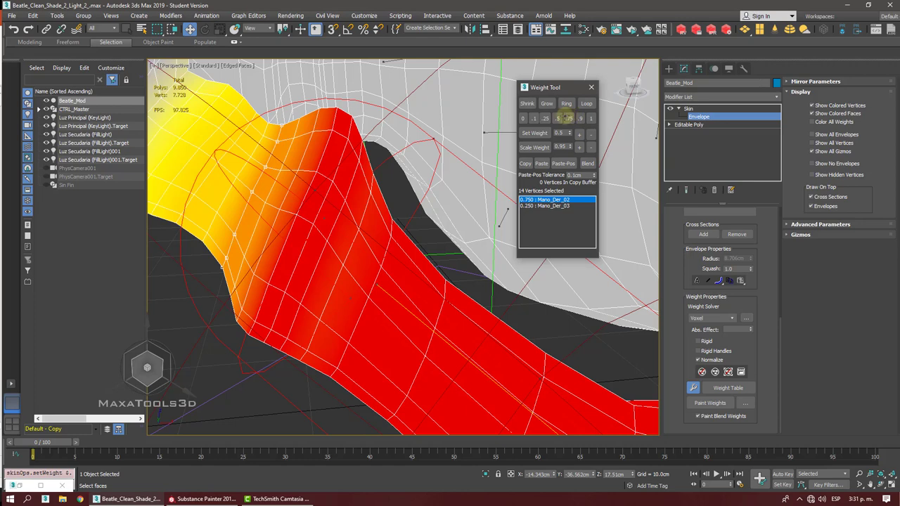
- Try a Mano_Der_02 weight of 0.9 on the first orange vertex loop toward the claw
left_click(279, 141)
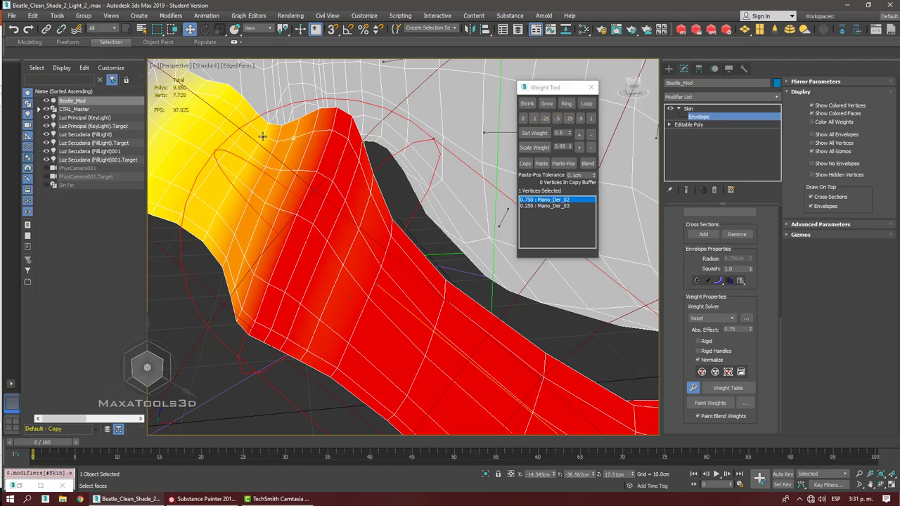
left_click(263, 139)
scroll(262, 136, "down", 3)
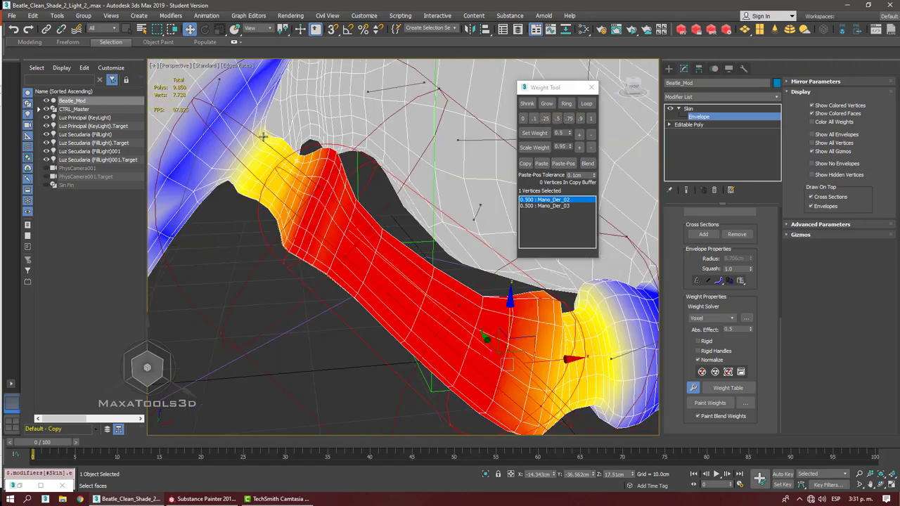
scroll(273, 144, "up", 4)
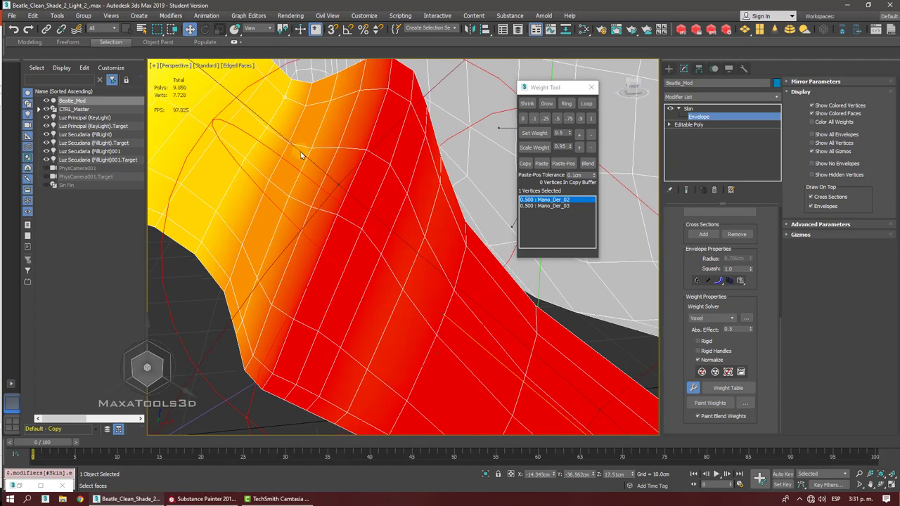
key("F4")
key("F4")
left_click(359, 149)
left_click_drag(318, 143, 305, 158)
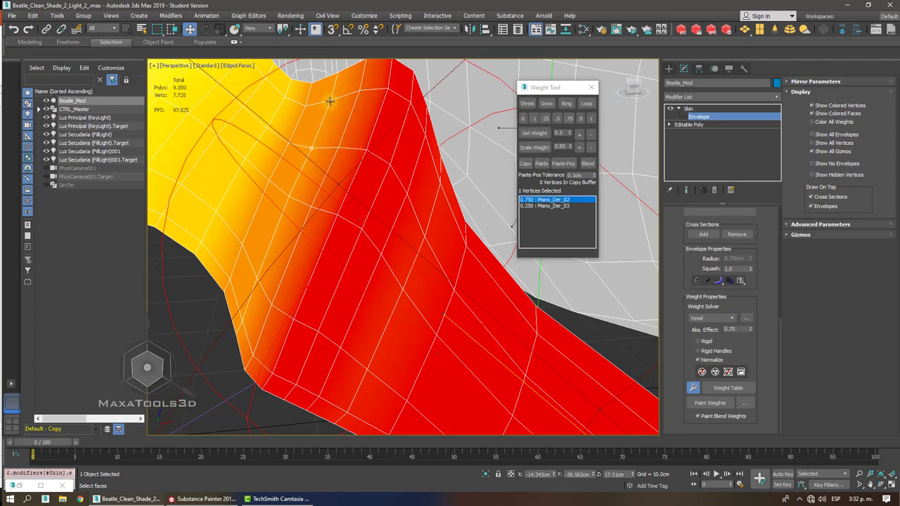
left_click(330, 101, "ctrl")
left_click(584, 104)
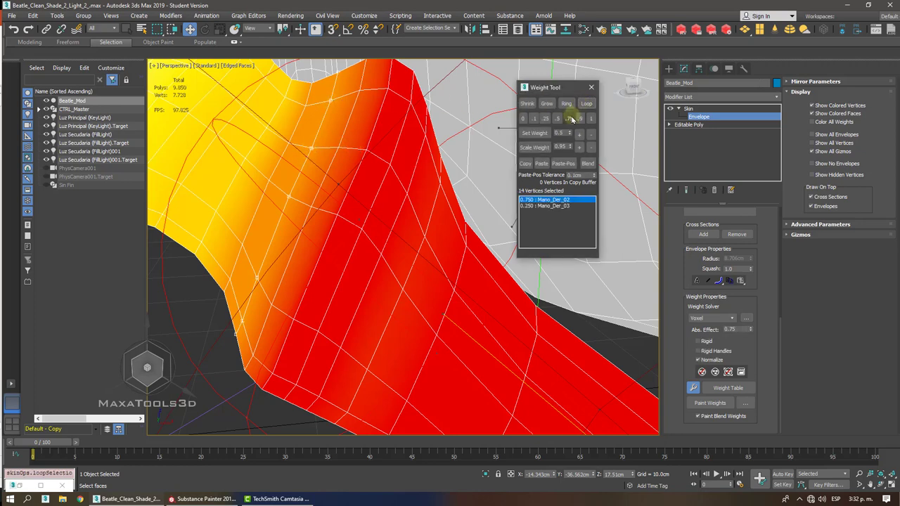
left_click(580, 119)
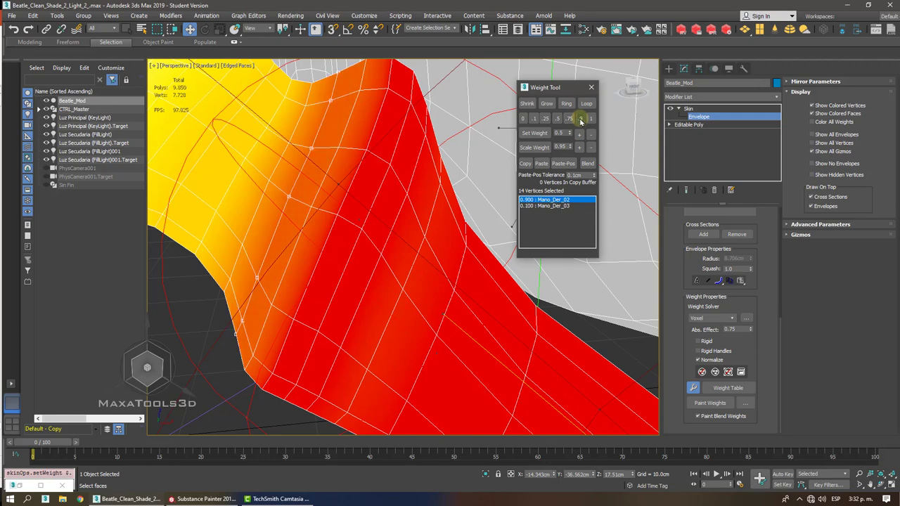
key("ctrl+z")
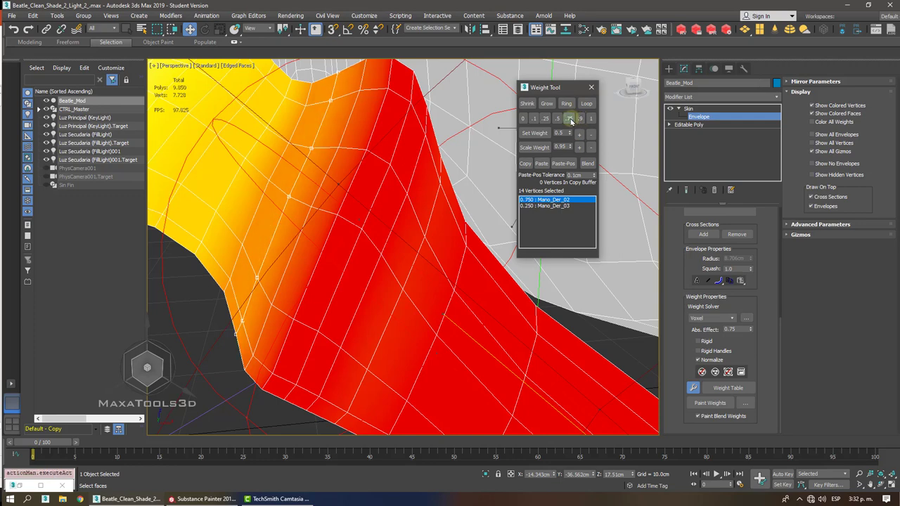
- Loop-select the adjacent orange vertex ring on the claw side and set its Mano_Der_02 weight to 0.5
left_click(307, 107)
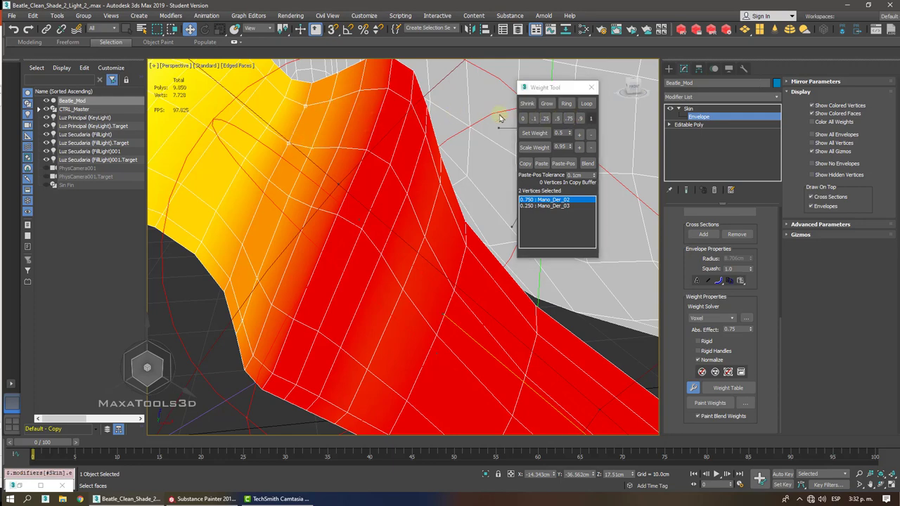
left_click(587, 103)
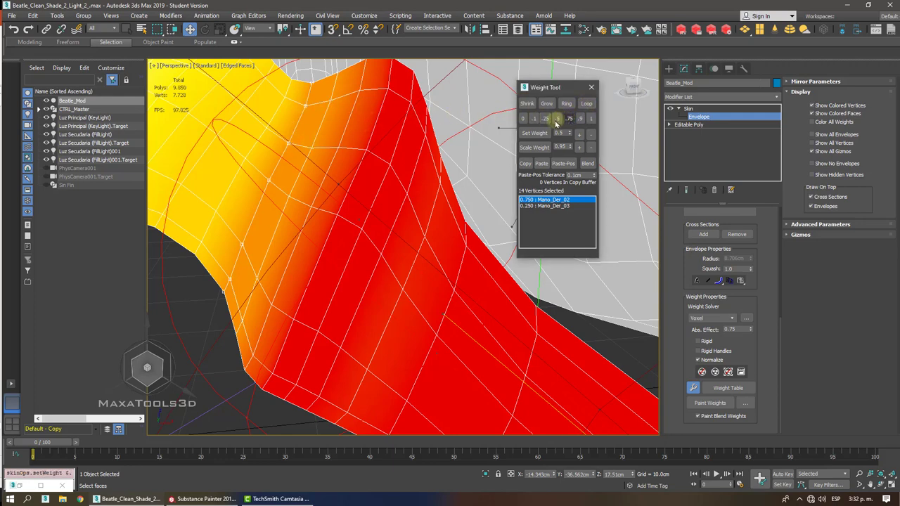
left_click(557, 118)
- At the segment's body-side end, loop-select a vertex ring, grow it to the neighbouring rings, and set their Mano_Der_02 weight to 1
middle_click_drag(379, 171, 312, 178, "alt")
scroll(336, 177, "down", 5)
scroll(313, 179, "up", 8)
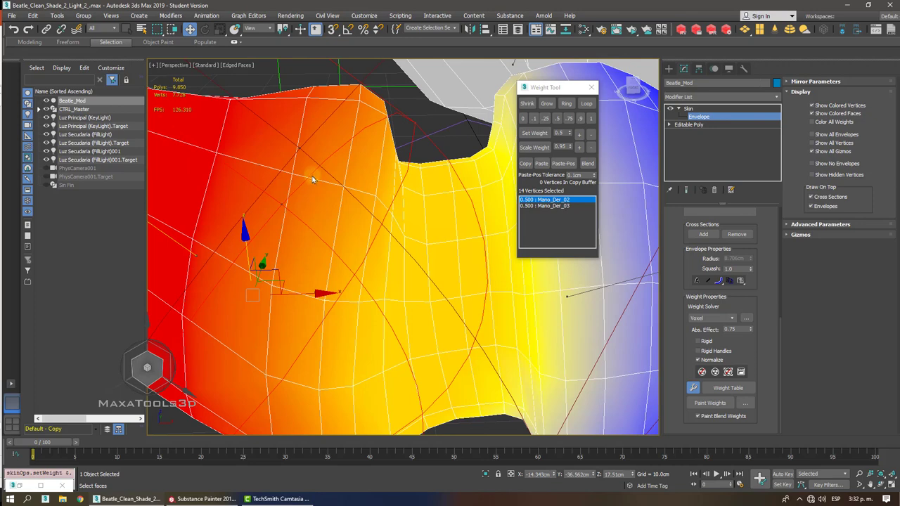
left_click(305, 102)
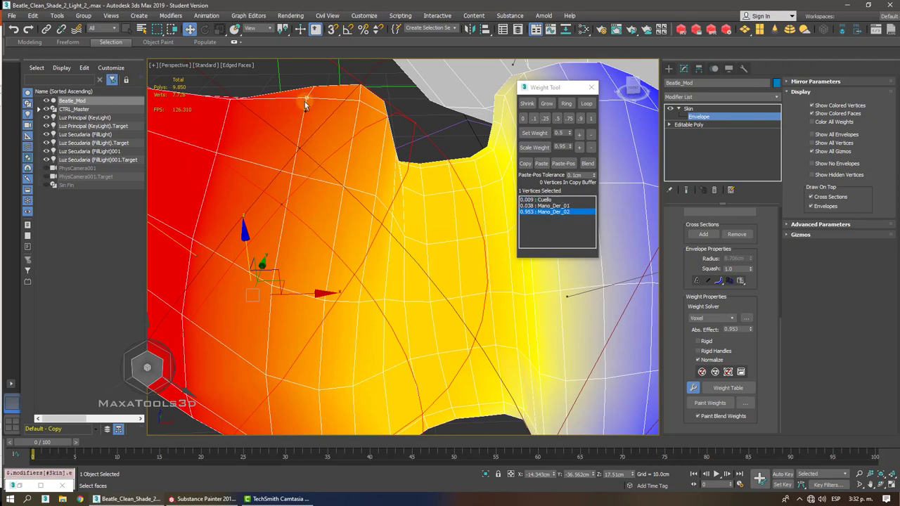
left_click(291, 175, "ctrl")
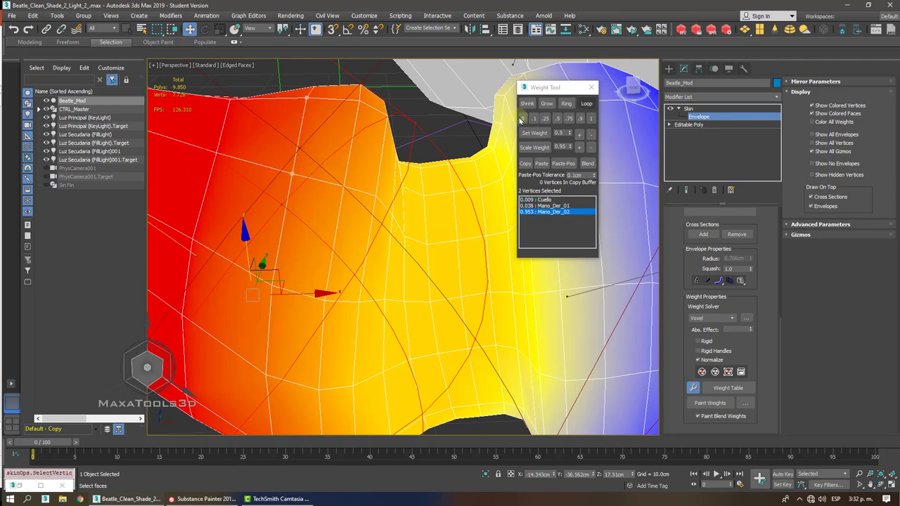
left_click(586, 103)
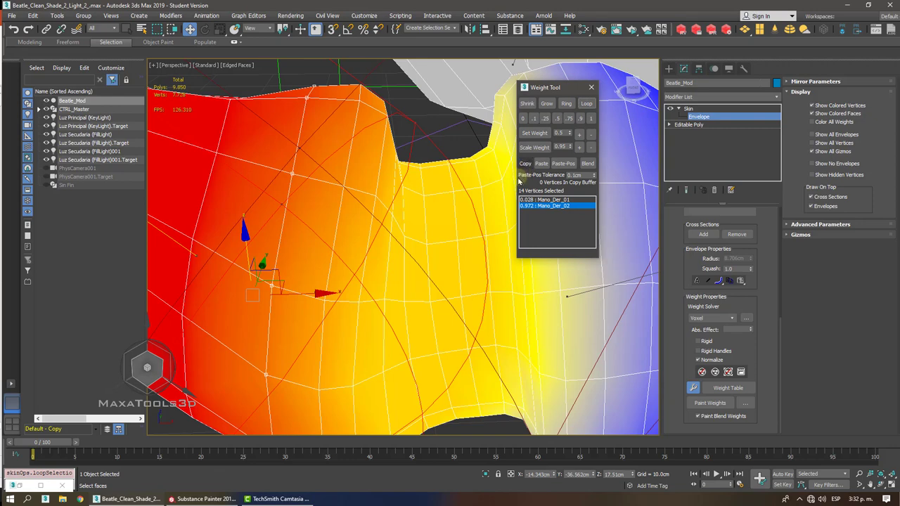
left_click(547, 104)
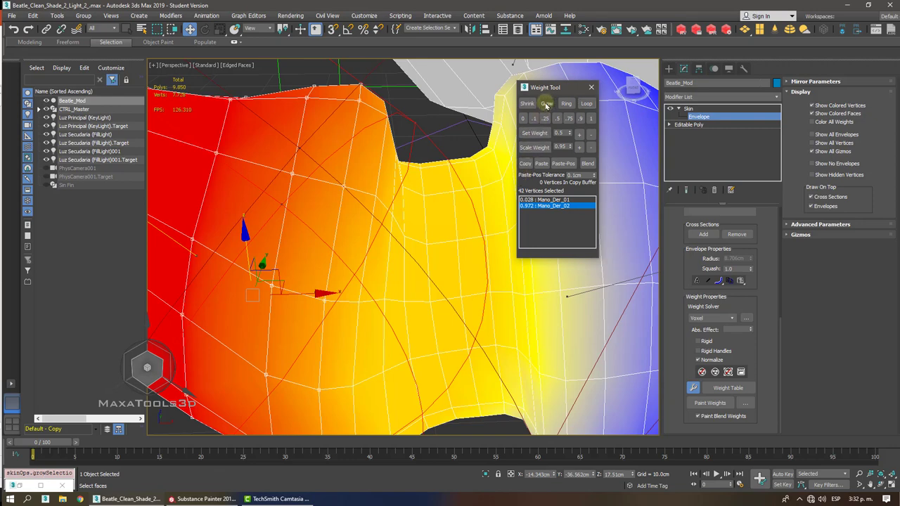
left_click(547, 104)
middle_click_drag(428, 148, 372, 173, "alt")
key("ctrl+z")
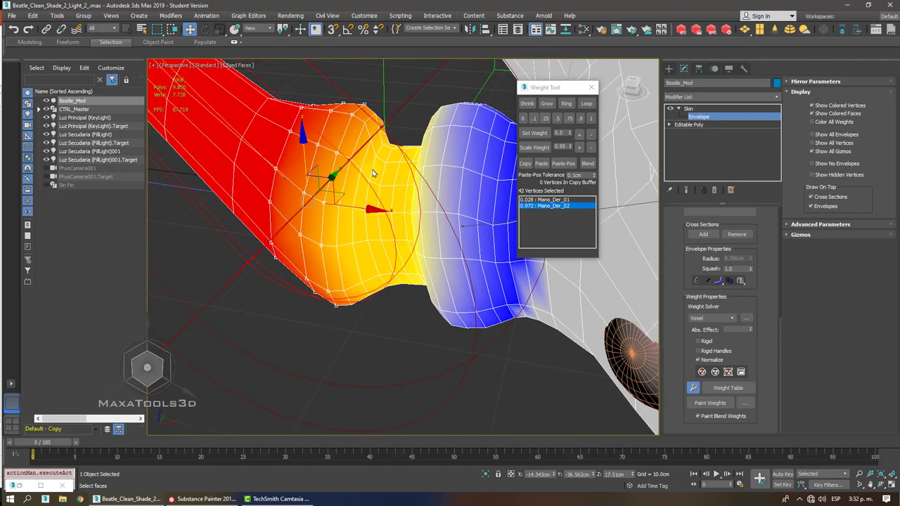
left_click(591, 118)
- Loop-select the next ring toward the body, grow it to the neighbouring rings, and set their Mano_Der_02 weight to 0.9
scroll(362, 181, "up", 3)
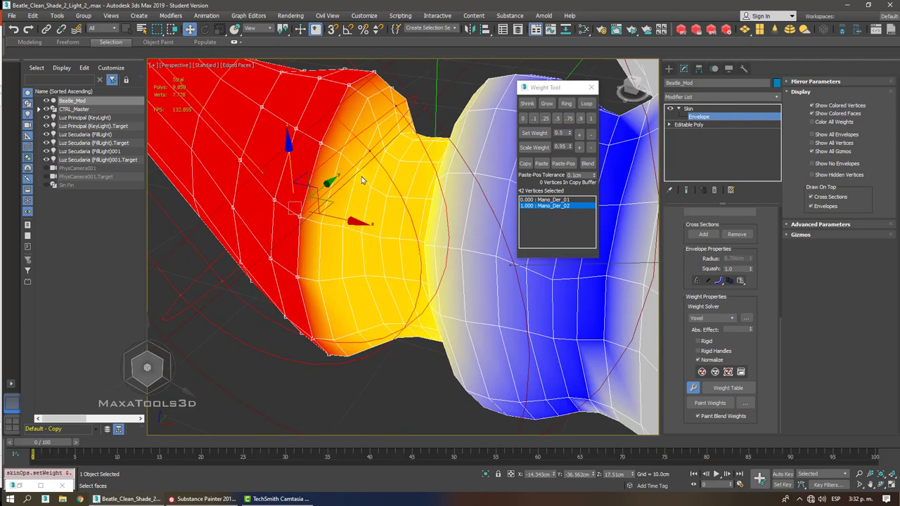
left_click(362, 180)
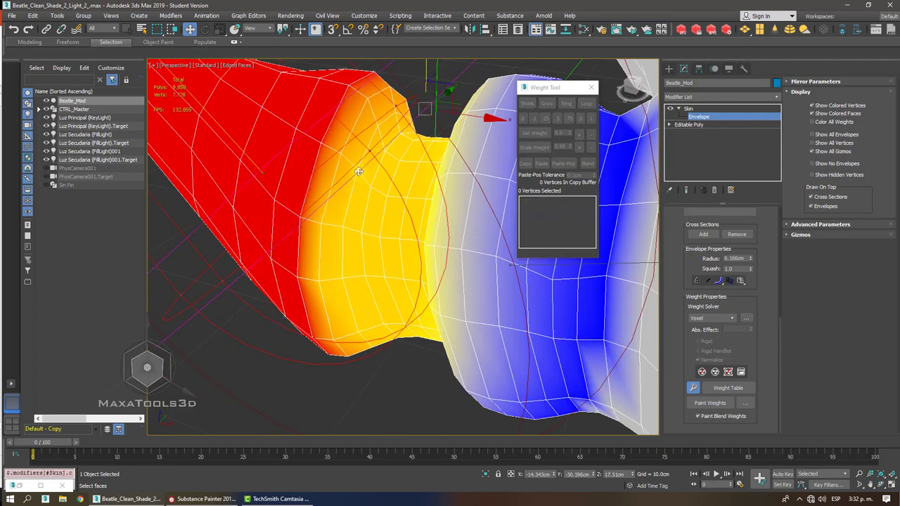
left_click(378, 125)
scroll(398, 145, "up", 3)
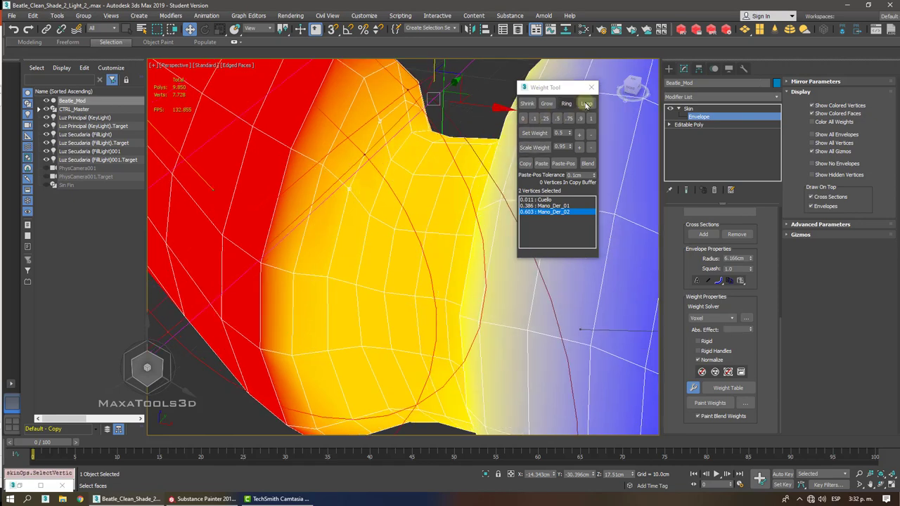
left_click(587, 104)
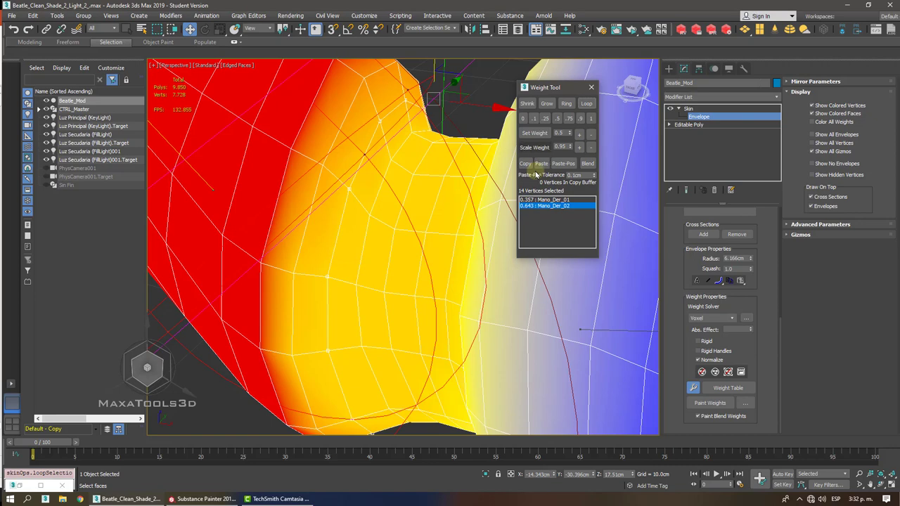
left_click(579, 120)
key("ctrl+z")
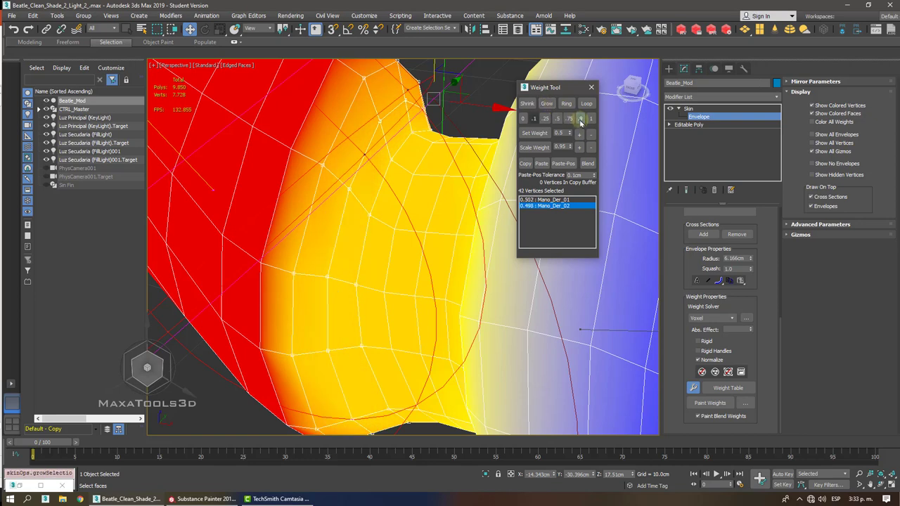
left_click(580, 120)
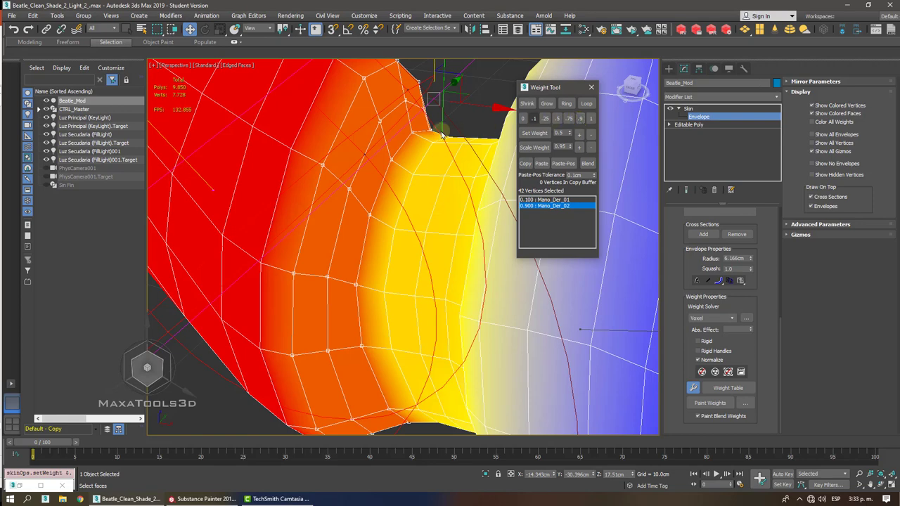
- Loop-select the band's outermost ring on the body side and set its Mano_Der_02 weight to 0.75
left_click(413, 133)
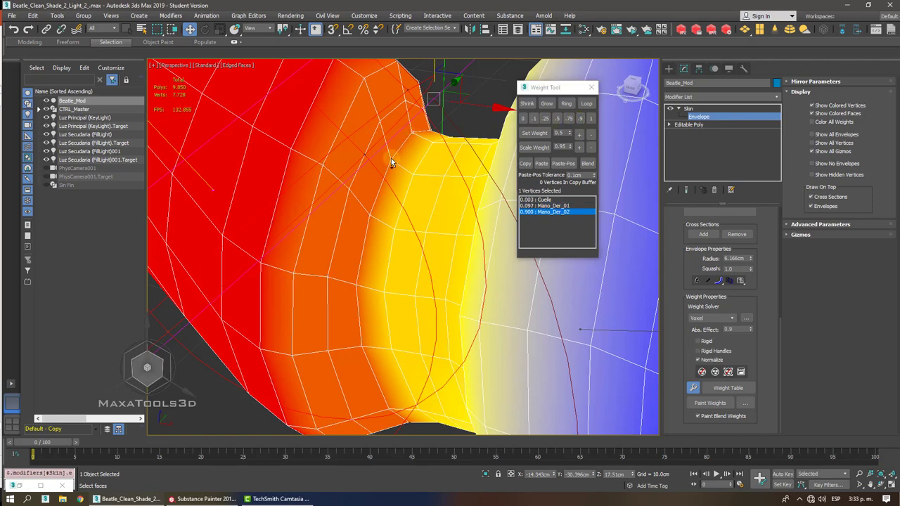
left_click(586, 103)
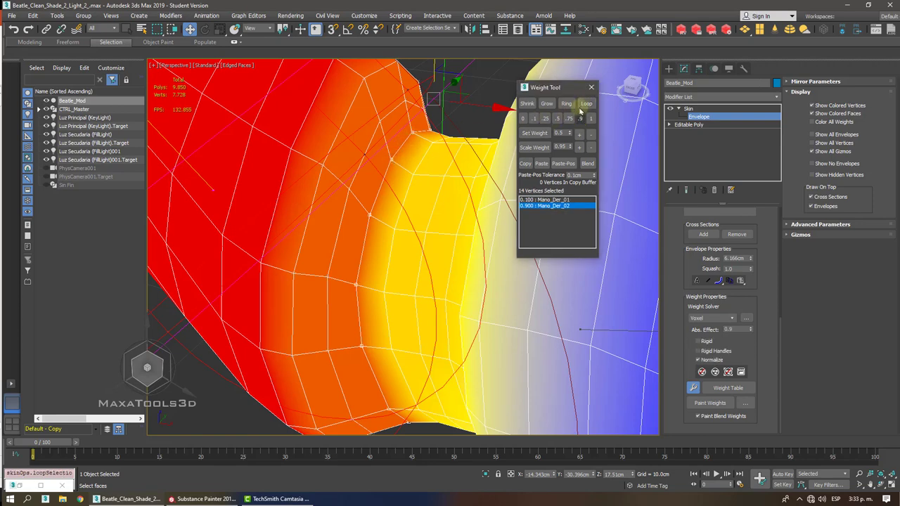
left_click(569, 118)
- Select the Mano_Der_01 bone, expand a vertex loop across the arm's base, and set those rings' Mano_Der_01 weight to 1
scroll(386, 175, "down", 4)
middle_click_drag(386, 175, 277, 188, "alt")
scroll(277, 190, "down", 4)
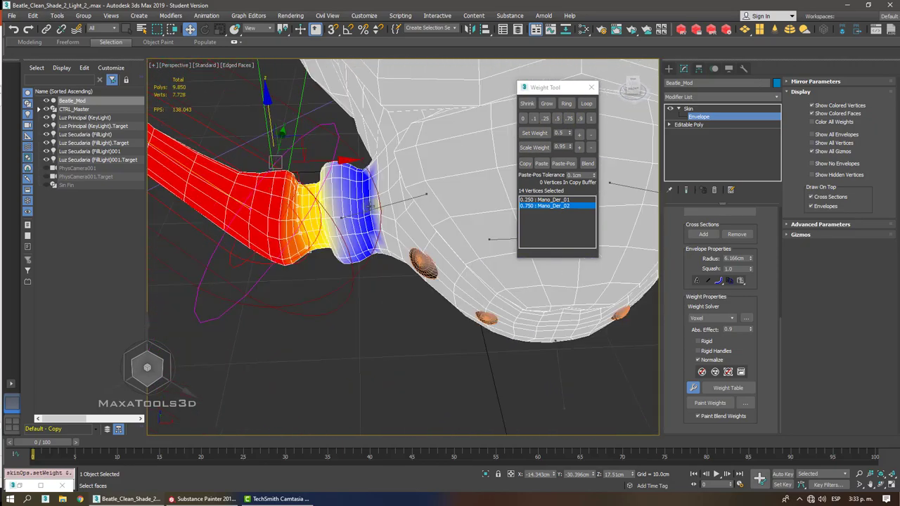
left_click(371, 207)
scroll(351, 207, "up", 4)
middle_click_drag(349, 207, 351, 211, "alt")
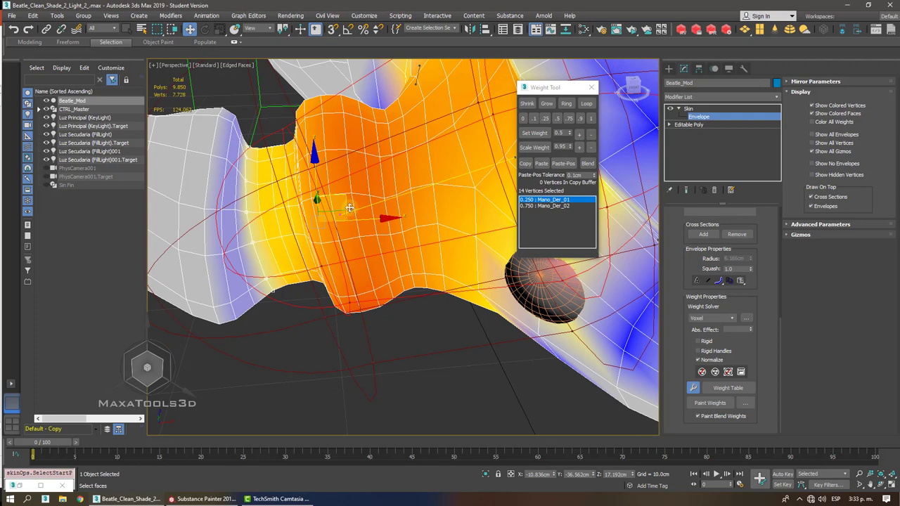
left_click(379, 145)
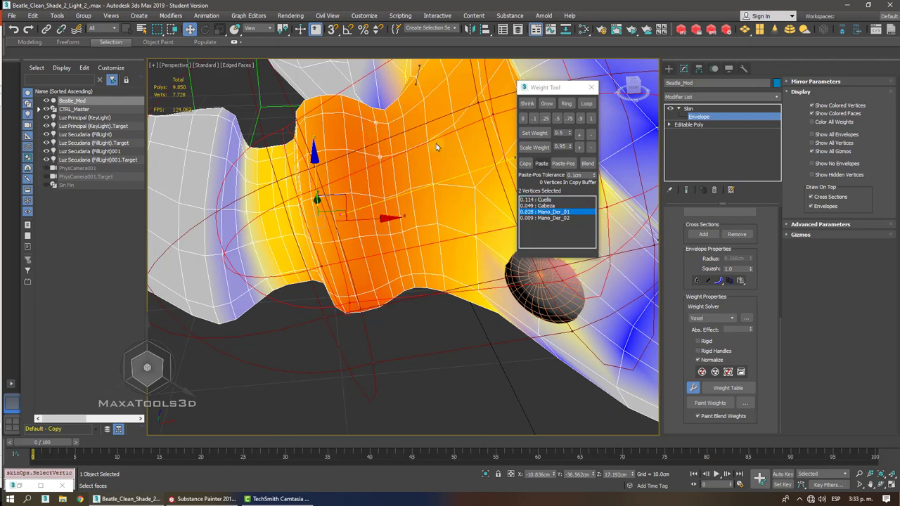
left_click(586, 103)
left_click(586, 103)
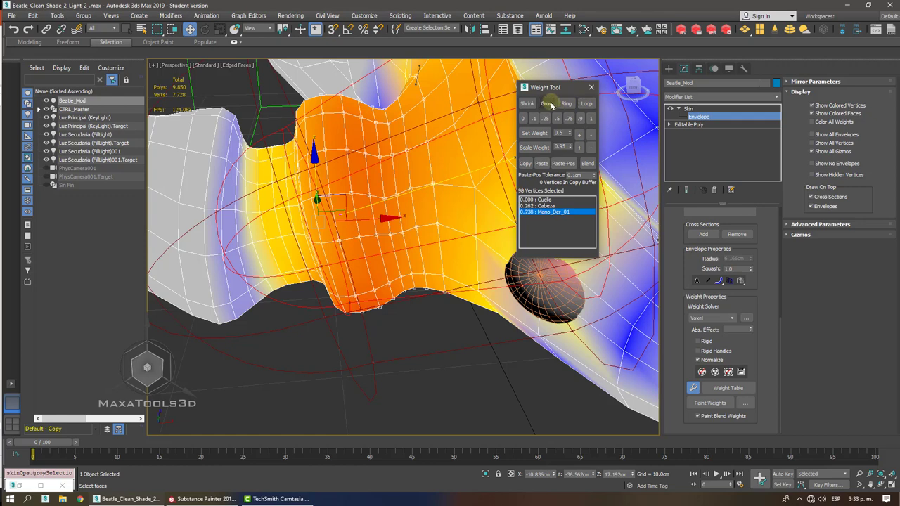
left_click(548, 103)
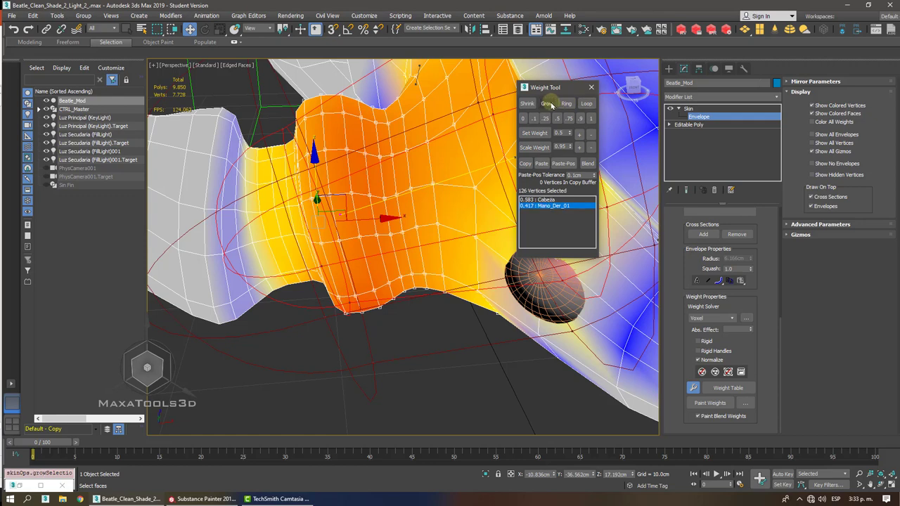
left_click(530, 105)
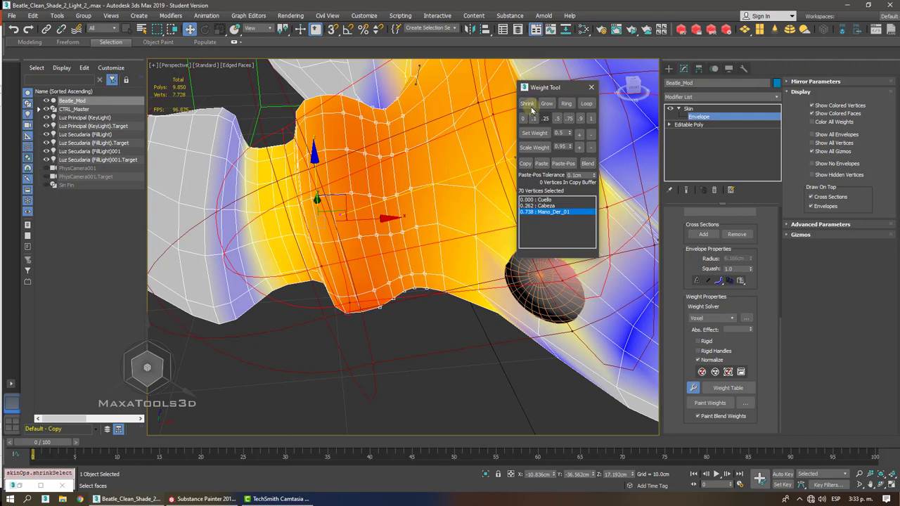
left_click(591, 119)
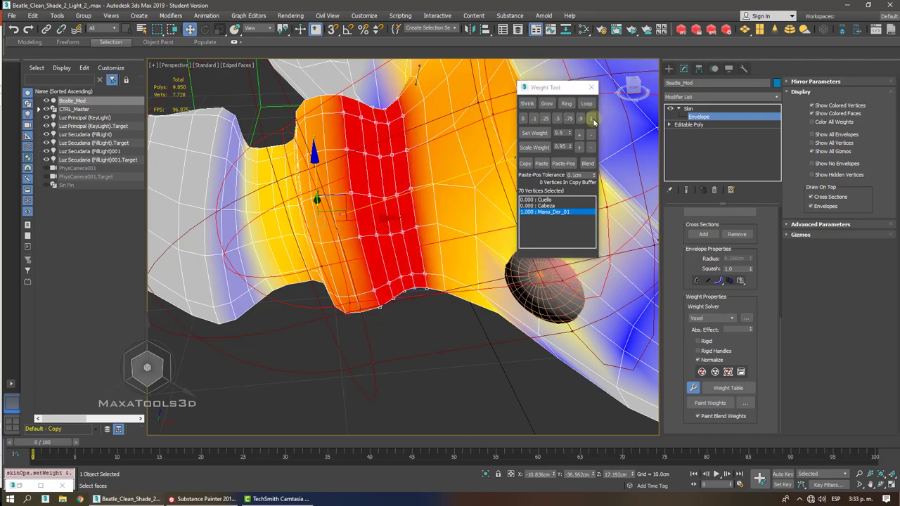
- Loop-select a ring on the bulge next to the red band, grow it to adjacent rings, and set their Mano_Der_01 weight to 1
middle_click_drag(591, 120, 571, 121, "alt")
left_click(311, 156)
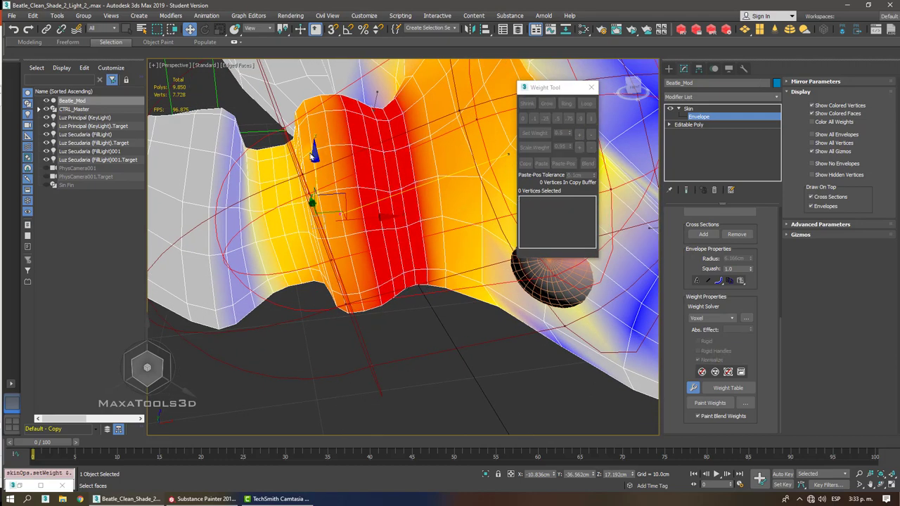
middle_click_drag(313, 147, 331, 153, "alt")
left_click(355, 185)
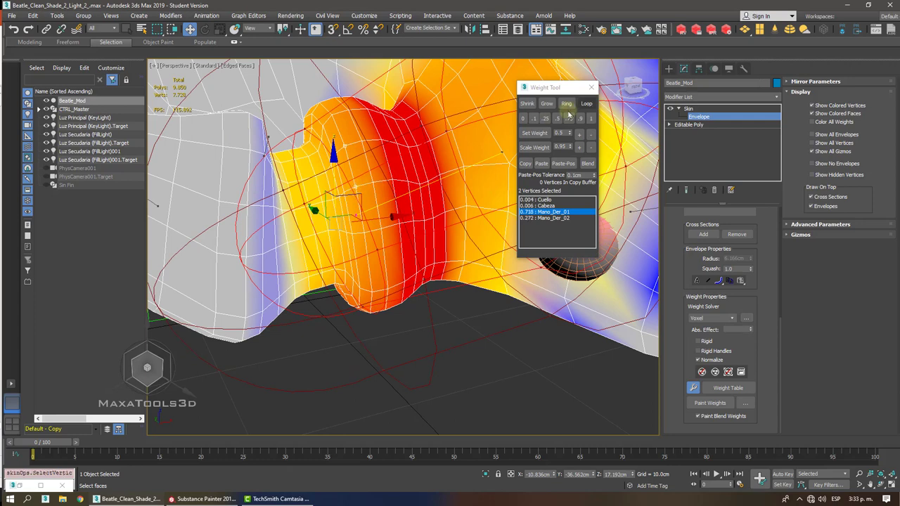
left_click(586, 104)
left_click(546, 103)
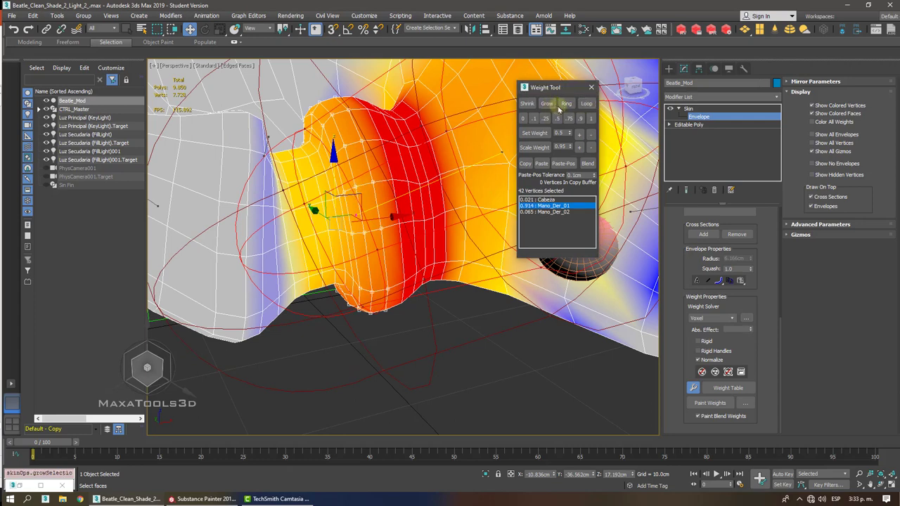
left_click(591, 118)
- Check the Pata_Der_02 bone's influence where the leg meets the body and select the Pata_Der_01 bone at the leg's base
middle_click_drag(397, 196, 415, 210, "alt")
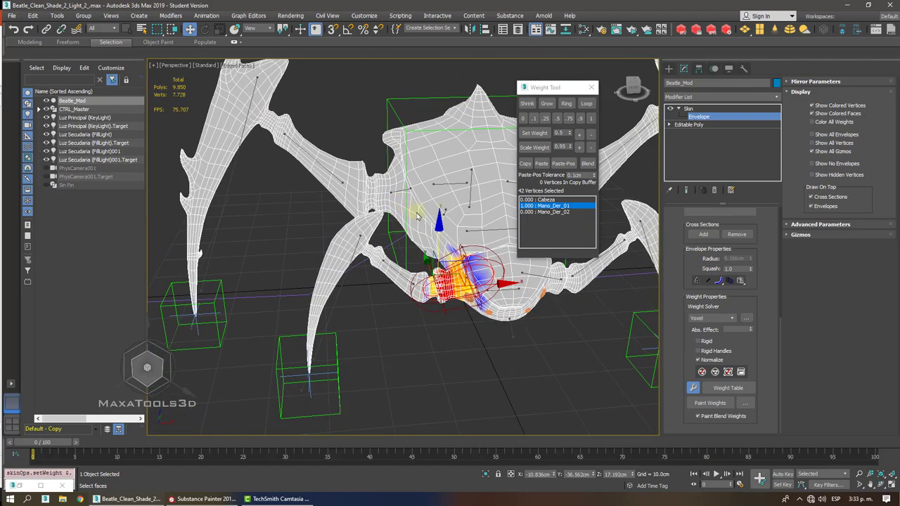
key("z")
left_click(515, 281)
middle_click_drag(515, 281, 419, 257, "alt")
left_click(311, 239)
left_click(402, 235)
left_click(418, 252)
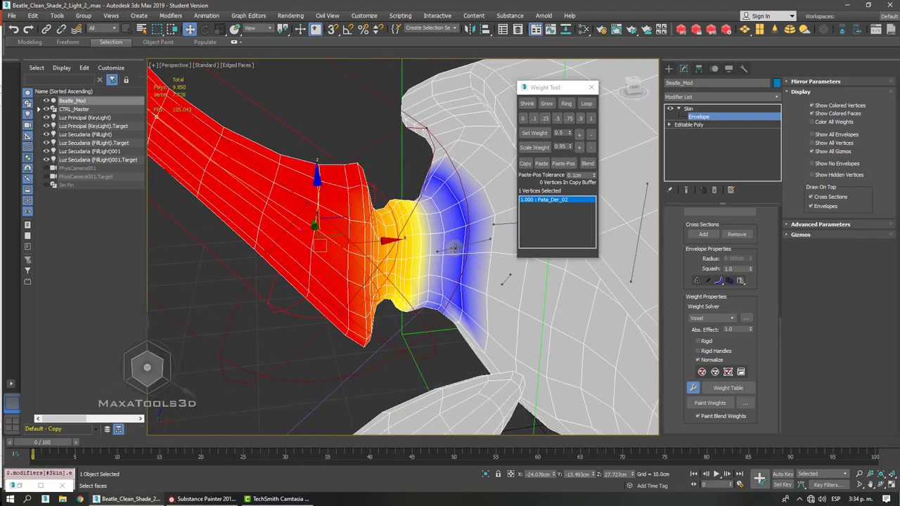
left_click(450, 249)
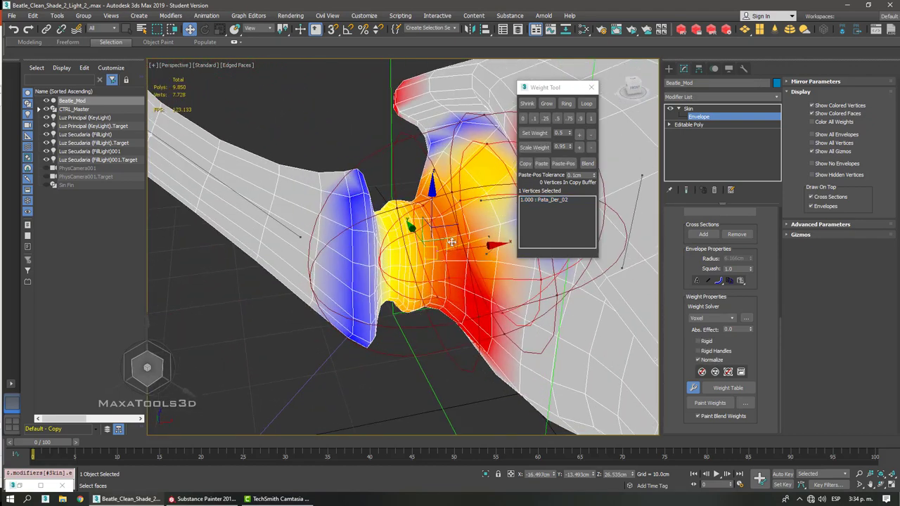
- Loop-select a vertex ring around the leg's base, grow it to the neighbouring rings, and set their Pata_Der_01 weight to 1
scroll(426, 194, "up", 5)
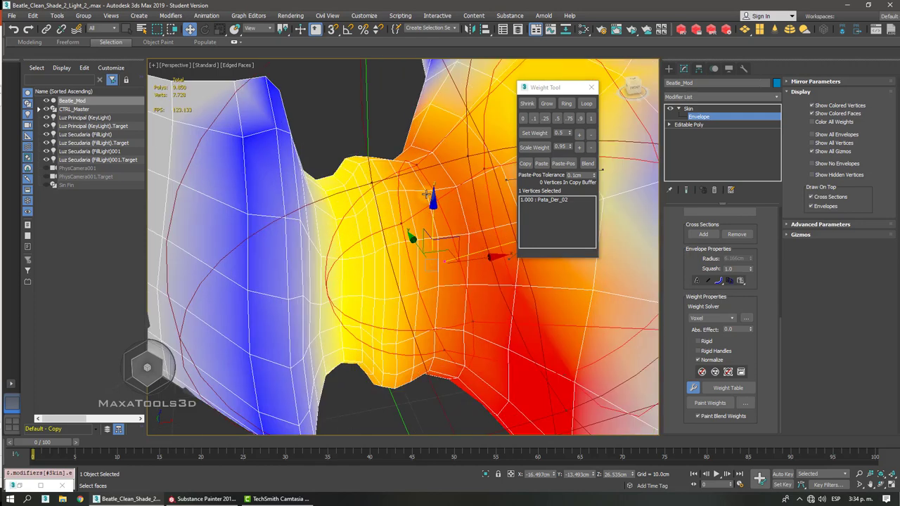
left_click(426, 194)
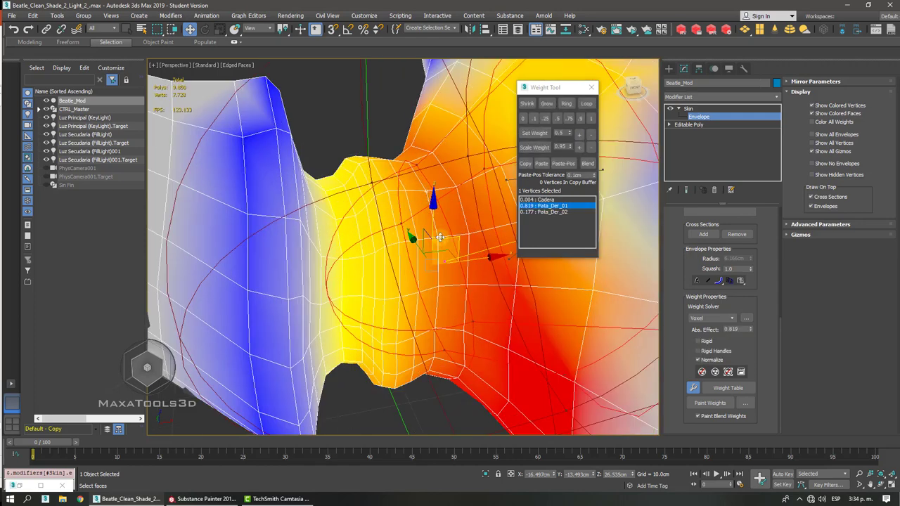
left_click(587, 104)
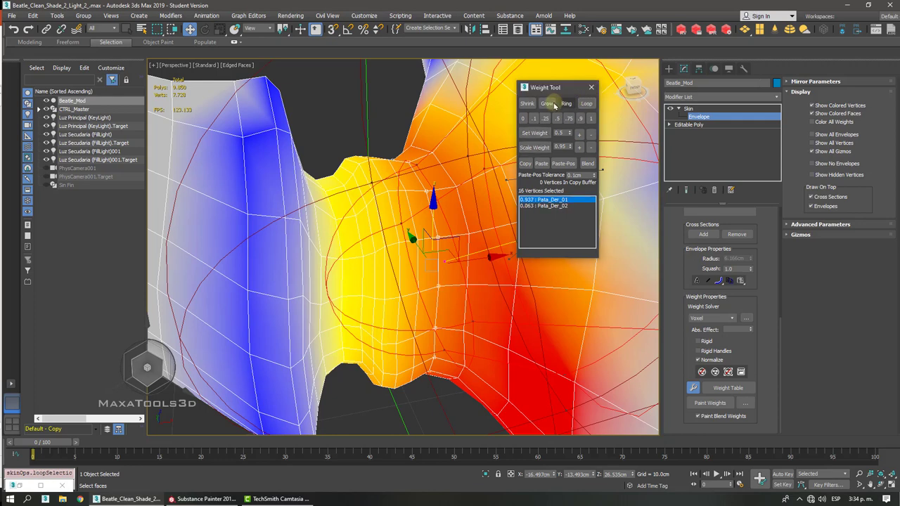
left_click(554, 104)
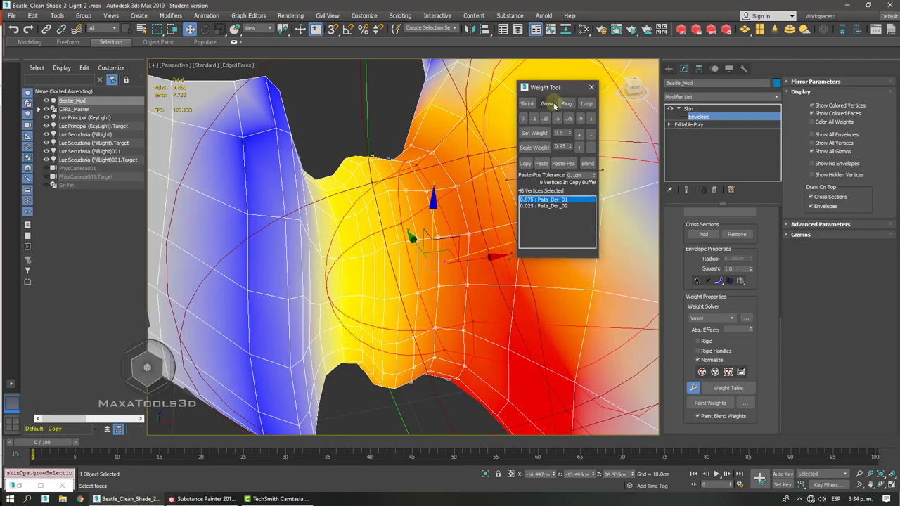
left_click(590, 118)
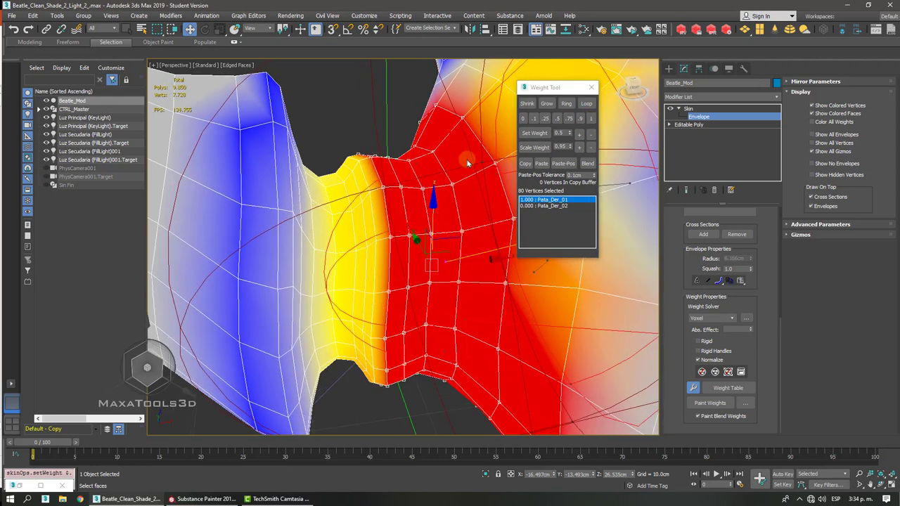
- Loop-select the ring bordering the red area on the outer leg side and set its Pata_Der_01 weight to 0.9
left_click(370, 190)
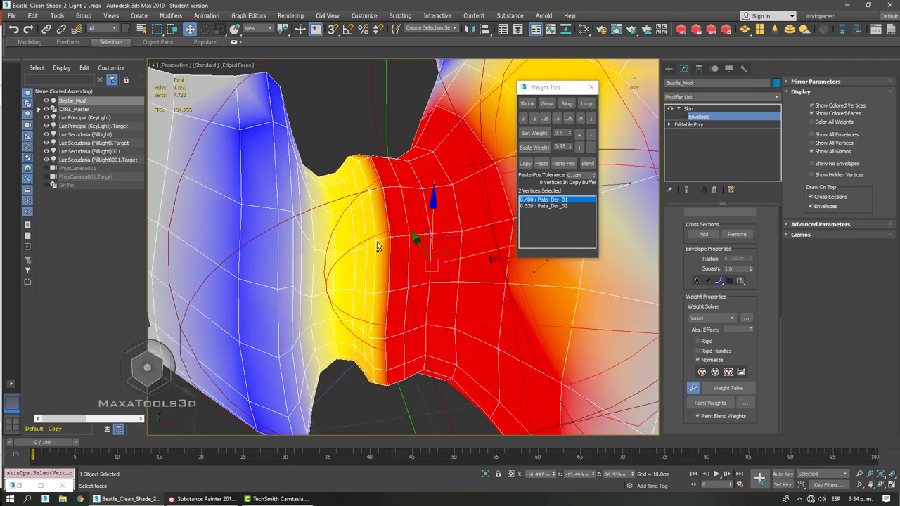
left_click(586, 104)
left_click(580, 119)
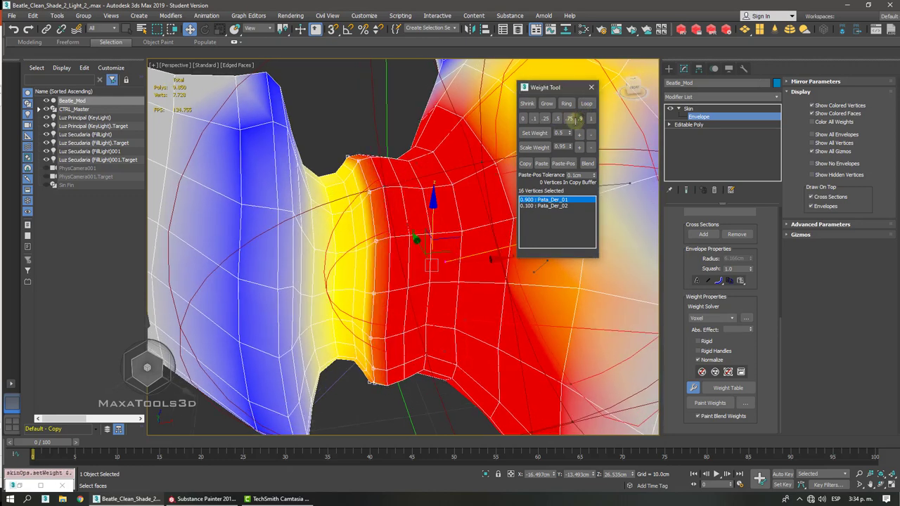
- Loop-select the next ring outward along the leg joint and set its Pata_Der_01 weight to 0.75
left_click(362, 204)
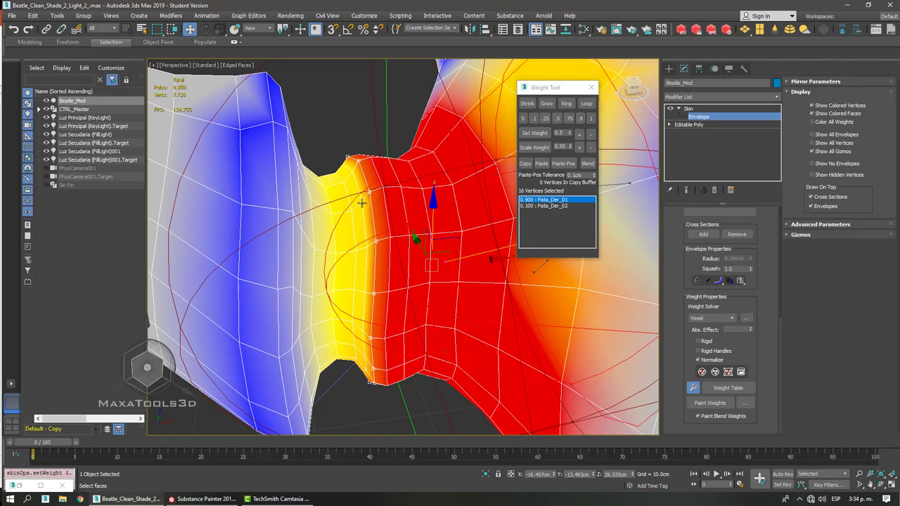
left_click(368, 245, "ctrl")
left_click(586, 104)
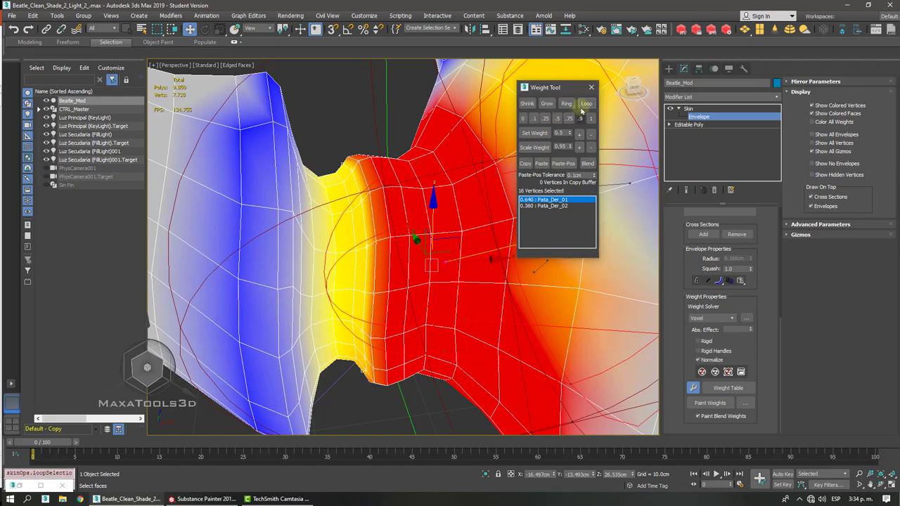
left_click(569, 119)
middle_click_drag(457, 211, 415, 215, "alt")
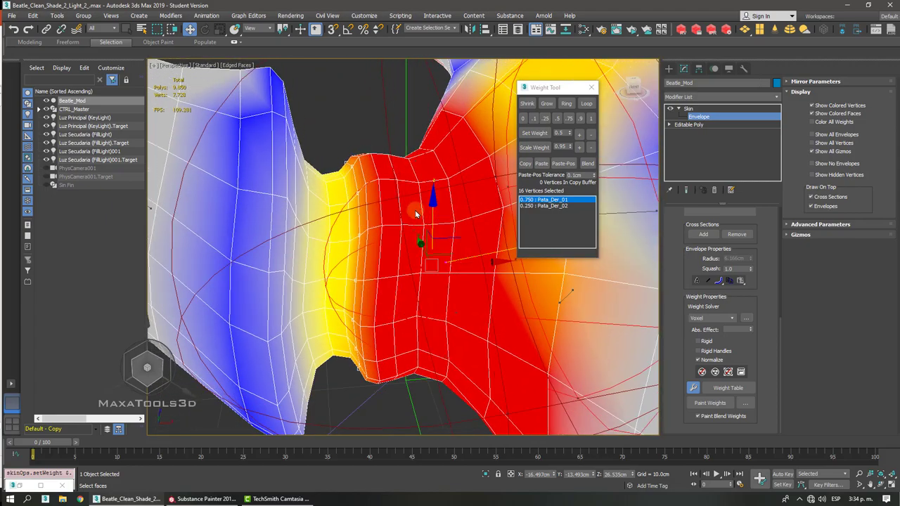
- Loop-select one more ring outward, closer to the narrow neck of the joint, and give it a Pata_Der_01 weight of 0.75
left_click(352, 208)
left_click(348, 204)
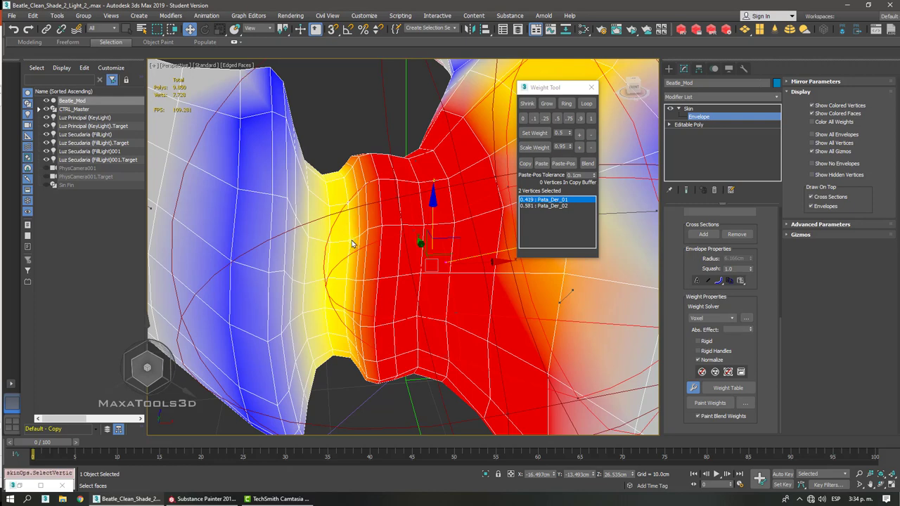
left_click(586, 104)
left_click(568, 118)
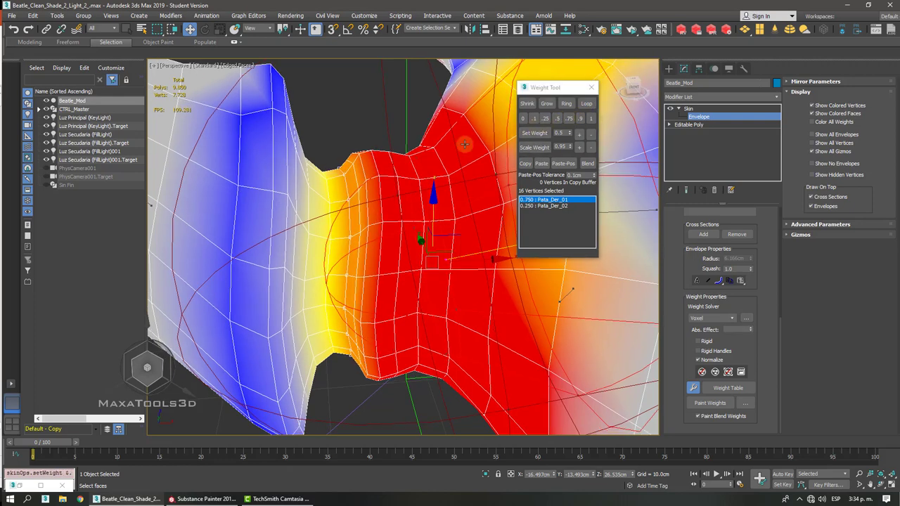
- Loop-select the ring at the joint's narrow neck, beside the outer leg segment, and set its Pata_Der_01 weight to 0.25
left_click(331, 179)
middle_click_drag(330, 180, 308, 164, "alt")
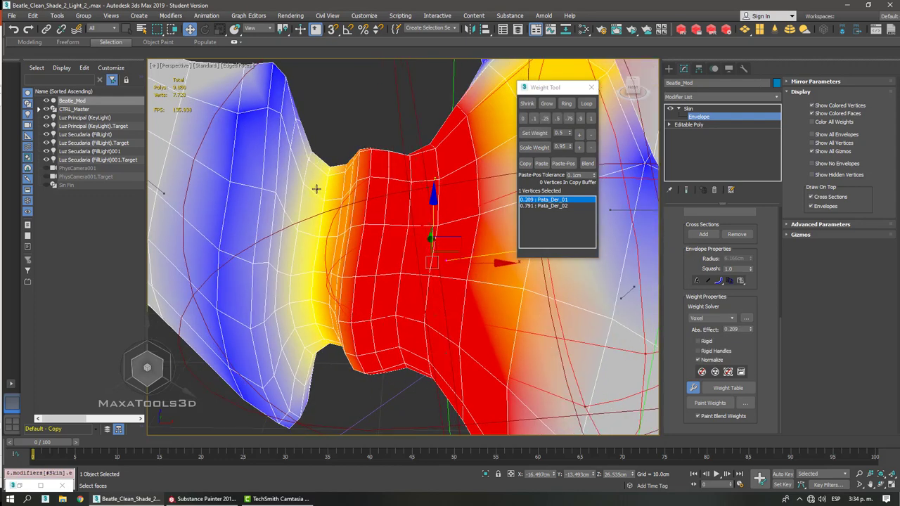
left_click(301, 183, "ctrl")
left_click(585, 104)
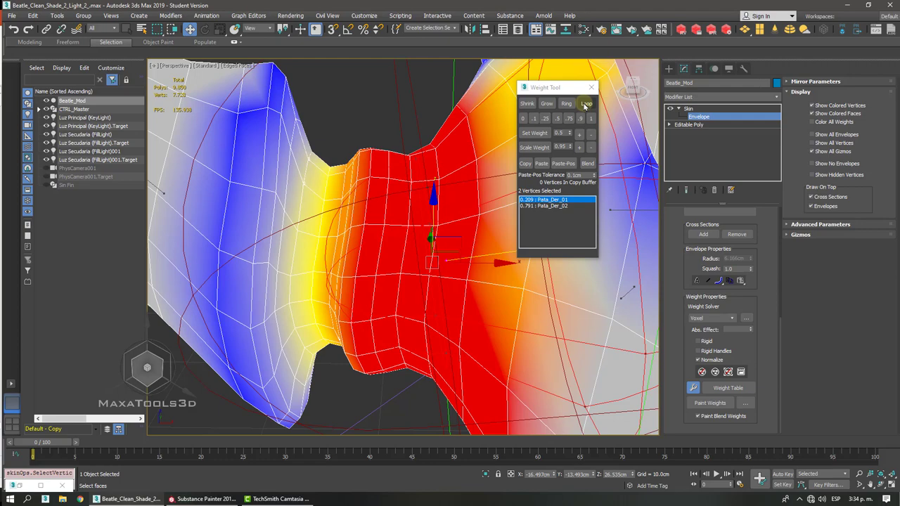
left_click(586, 104)
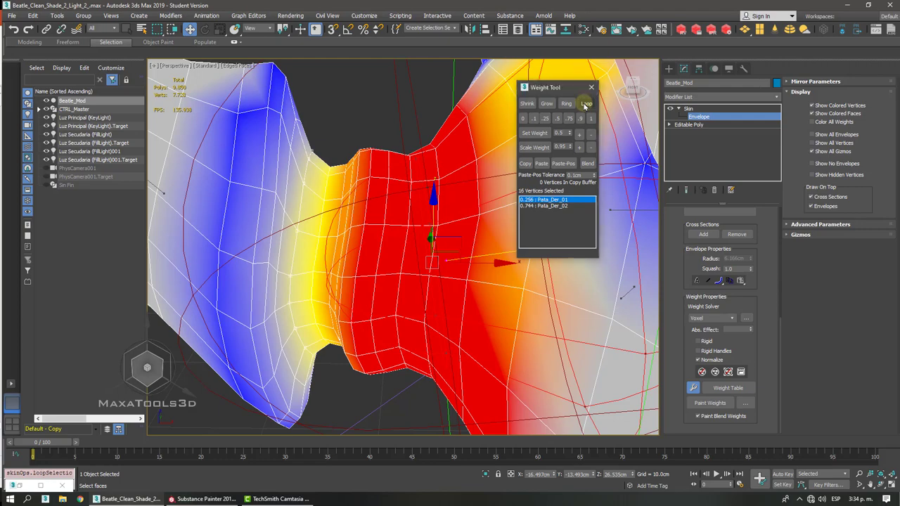
left_click(547, 120)
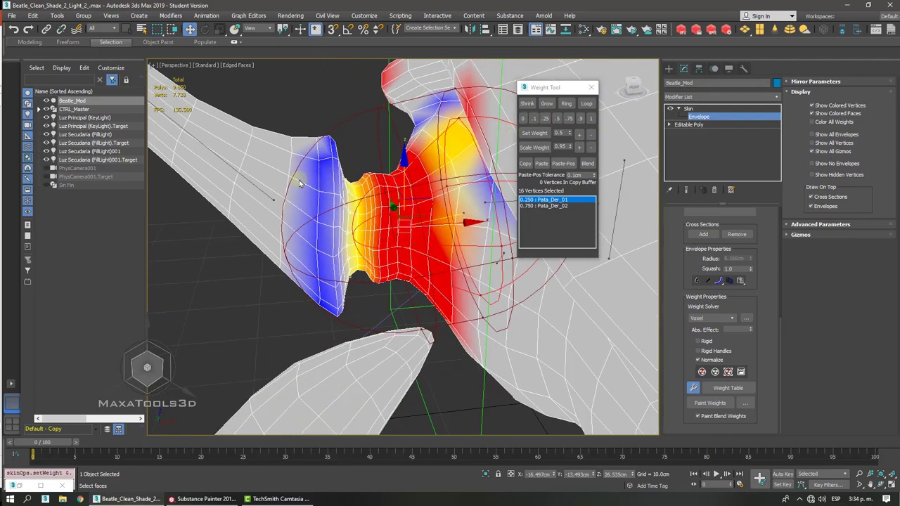
- Examine the weight transition around the leg joint by selecting Pata_Der_02, a neighbouring body bone, and Pata_Der_01 again
left_click(257, 190)
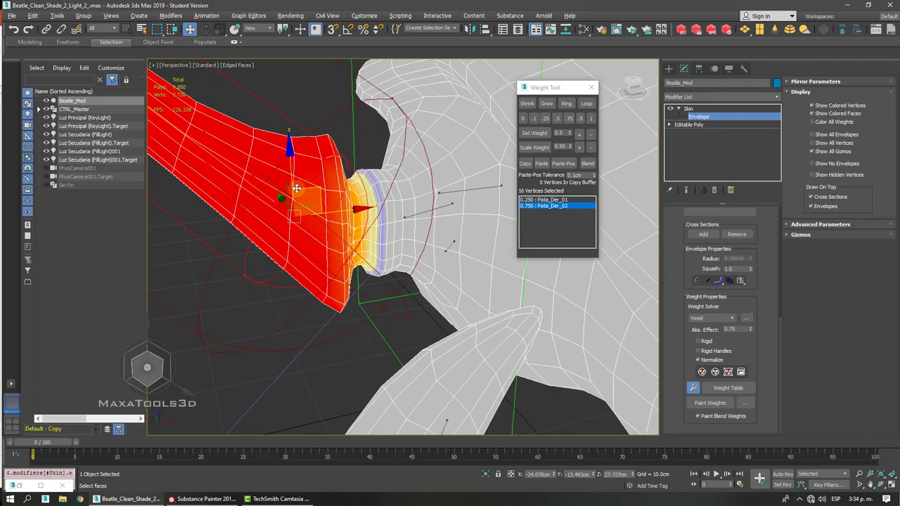
middle_click_drag(296, 189, 321, 190, "alt")
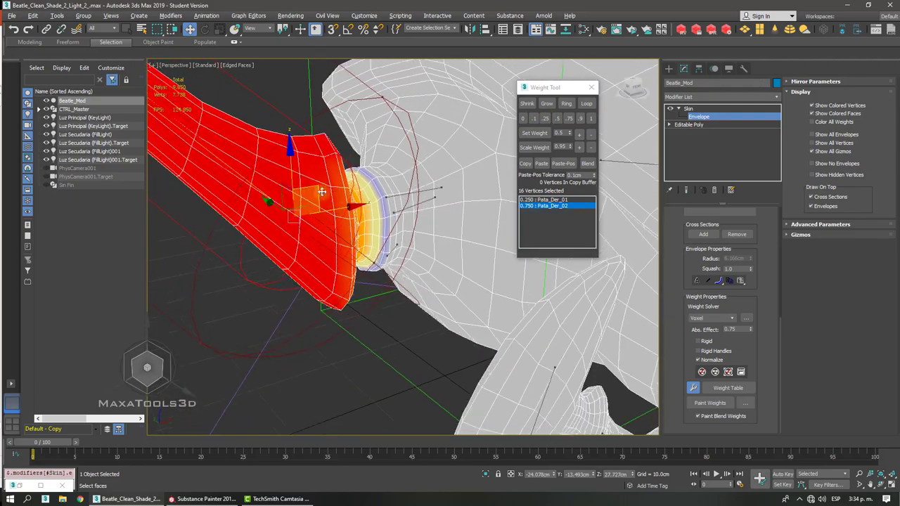
left_click(417, 204)
left_click(412, 194)
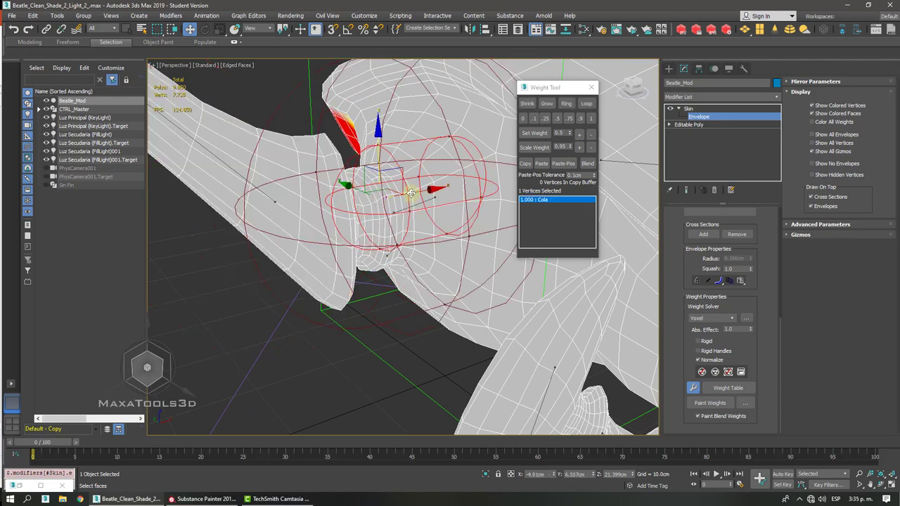
middle_click_drag(412, 194, 386, 211, "alt")
left_click(319, 249)
middle_click_drag(319, 249, 318, 253, "alt")
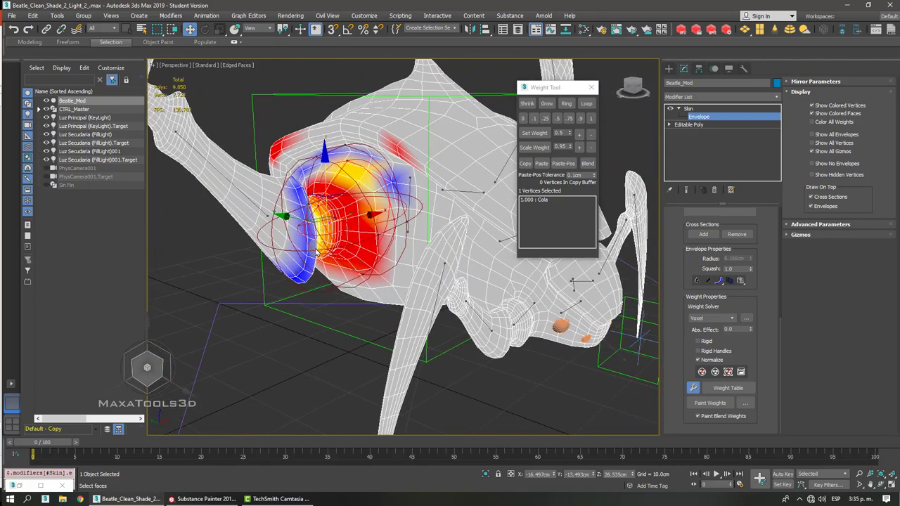
- Close the Weight Tool and look through the beetle's per-vertex bone weights in the Weight Table
left_click(591, 87)
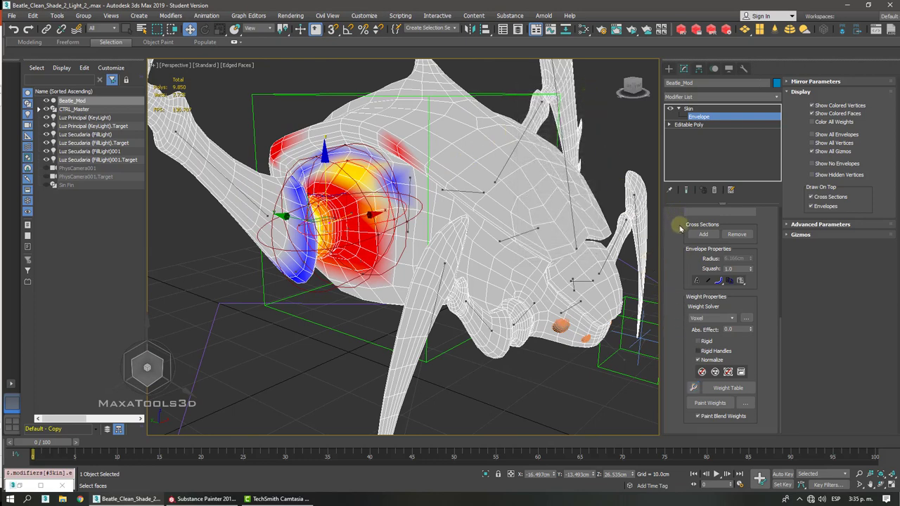
left_click(729, 387)
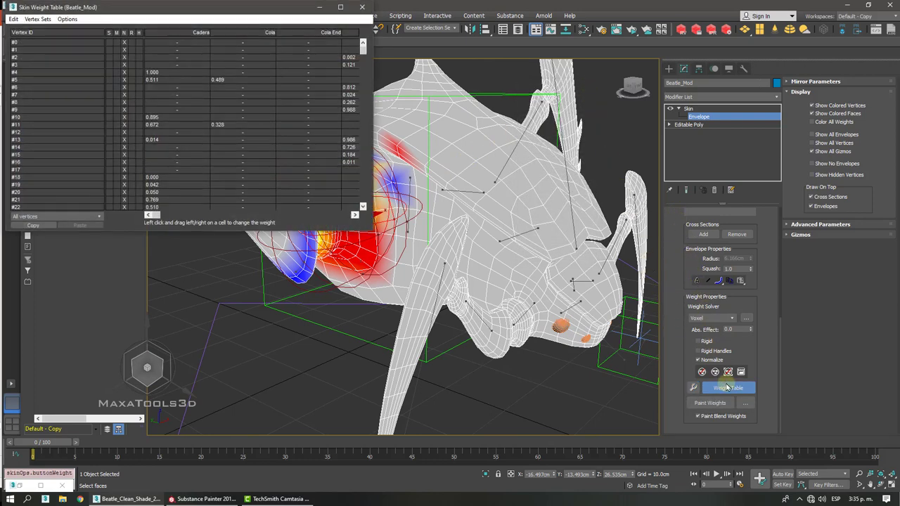
scroll(726, 386, "down", 8)
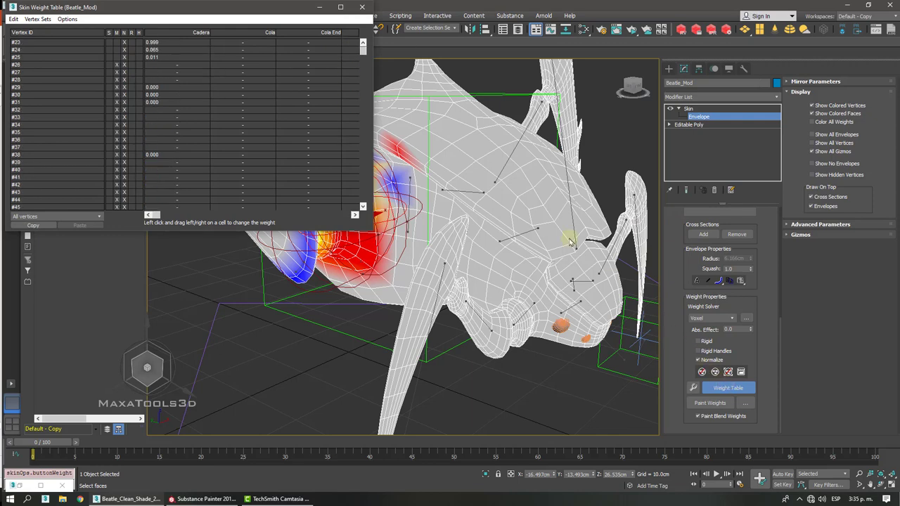
left_click_drag(366, 51, 366, 125)
left_click(37, 58)
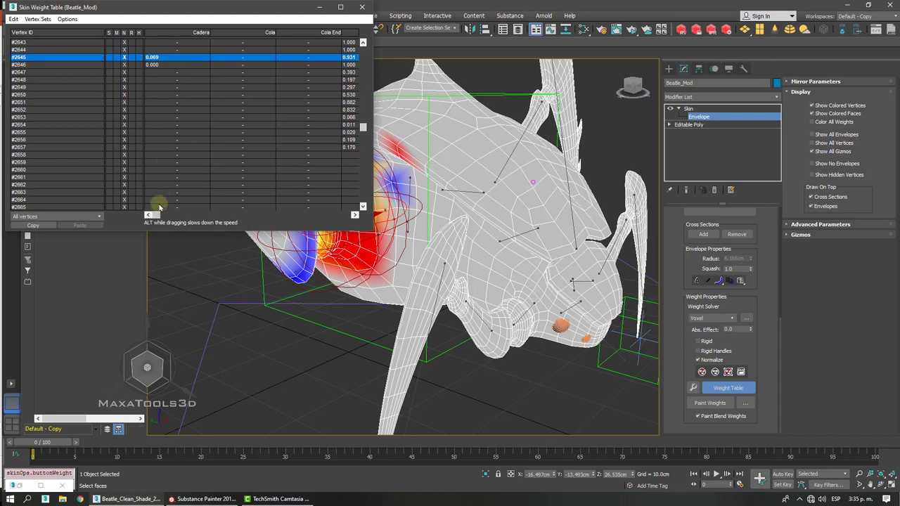
left_click_drag(159, 215, 120, 205)
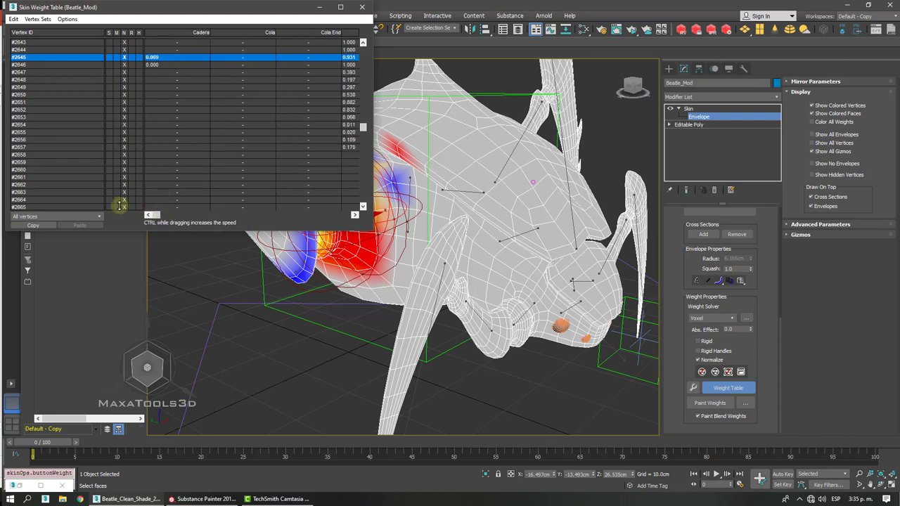
left_click(362, 7)
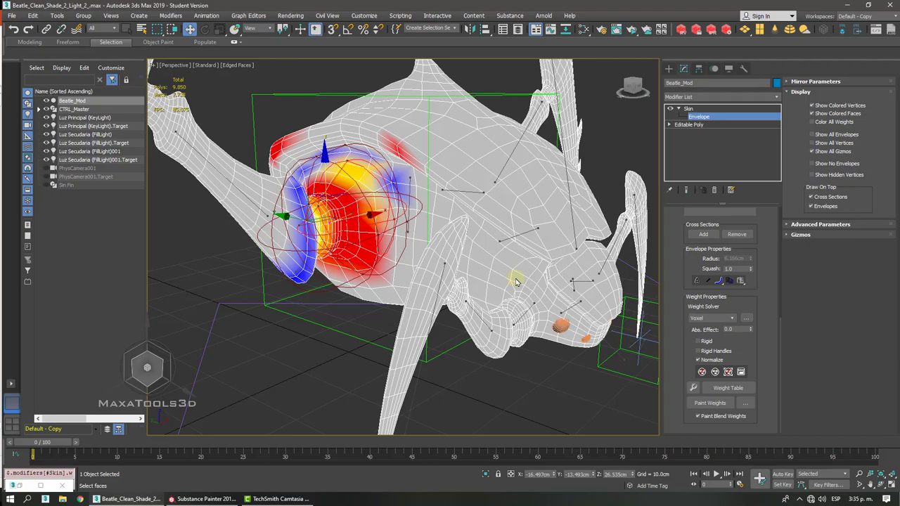
- Turn off Paint Blend Weights and activate Paint Weights for the Pata_Der_01 bone
middle_click_drag(516, 277, 580, 309, "alt")
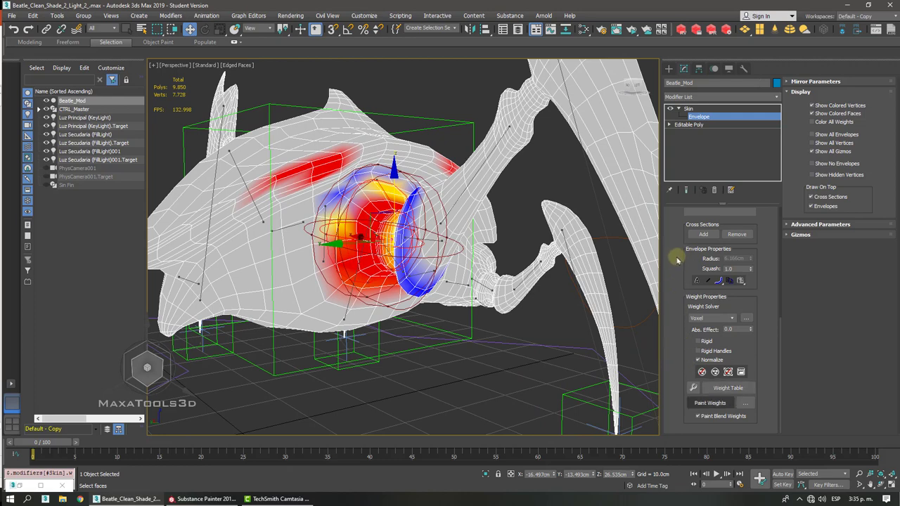
left_click(709, 403)
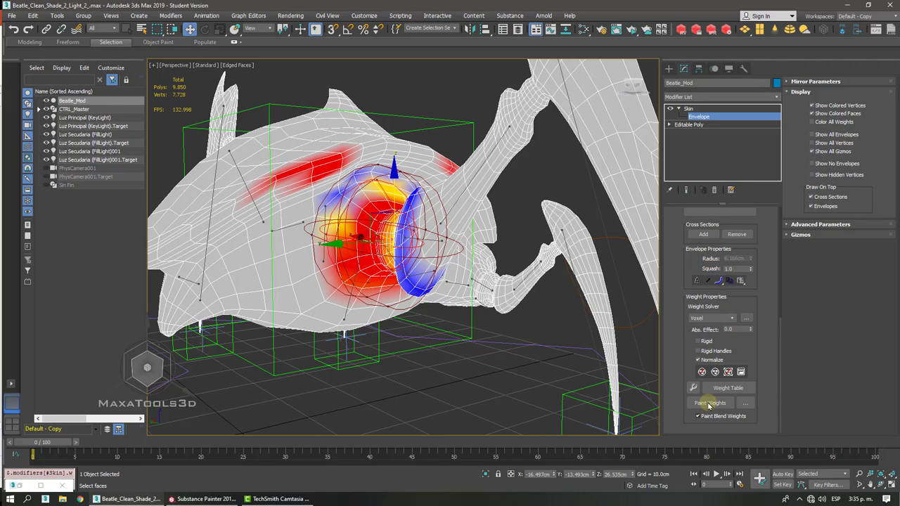
key("z")
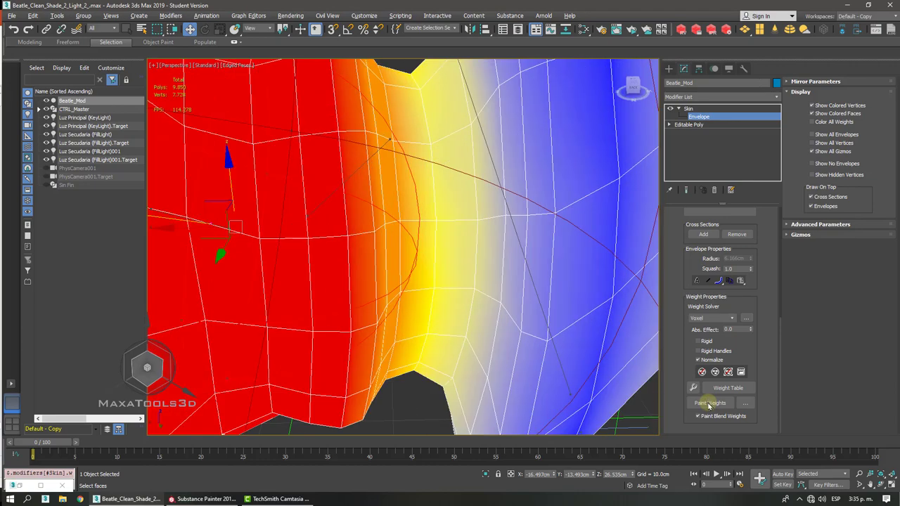
key("shift+z")
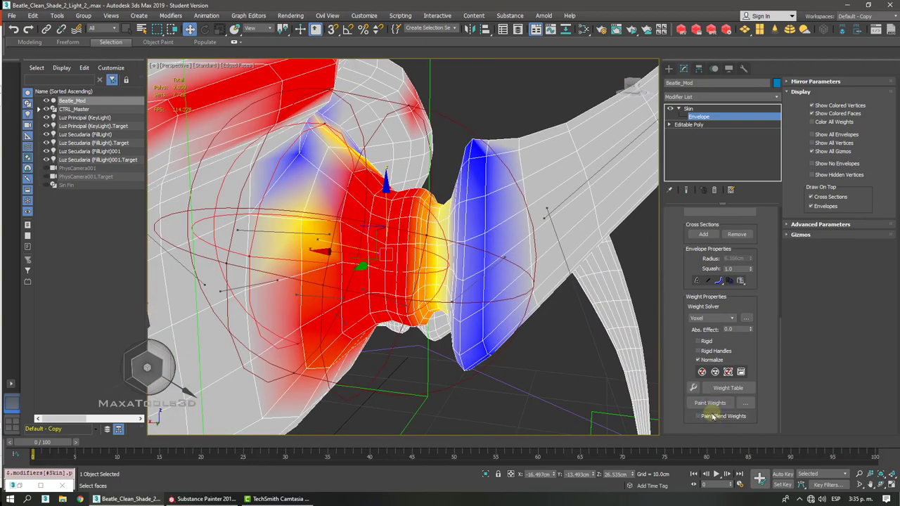
left_click(710, 402)
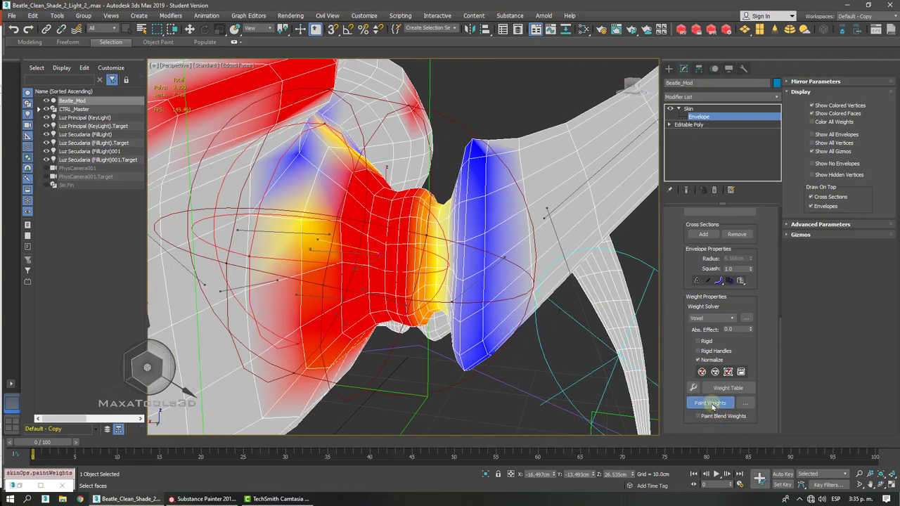
key("z")
key("shift+z")
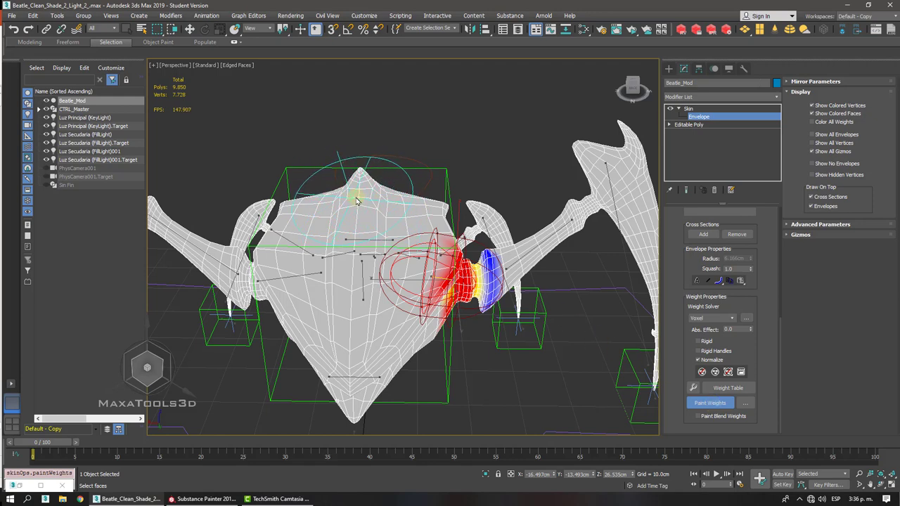
left_click_drag(356, 198, 346, 232, "ctrl+shift")
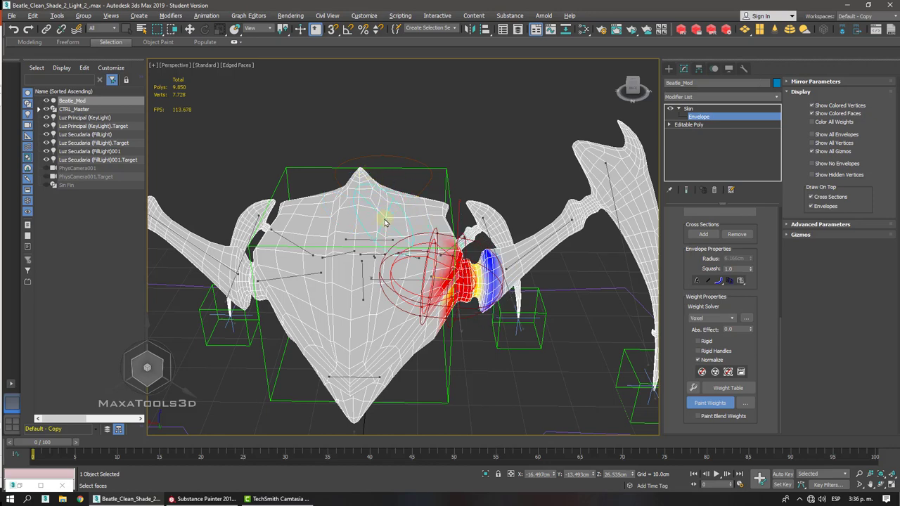
middle_click_drag(385, 222, 390, 200, "alt")
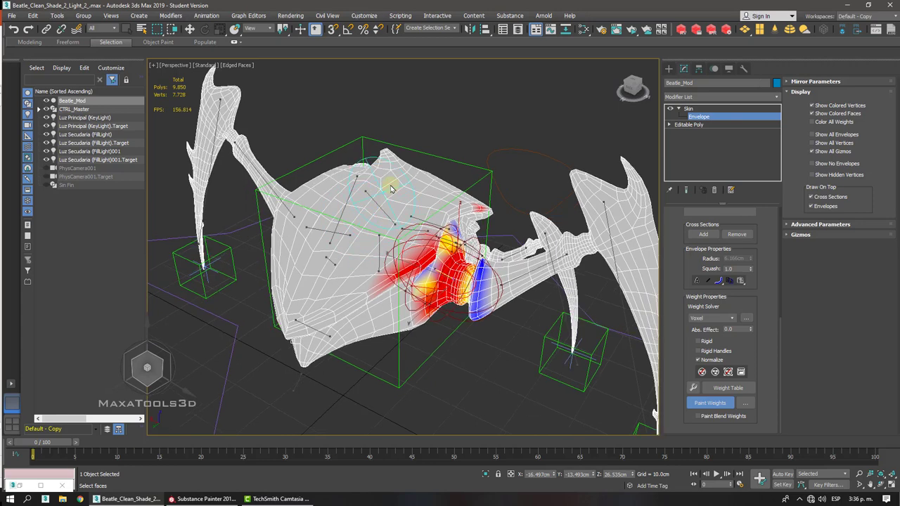
left_click_drag(391, 189, 374, 219)
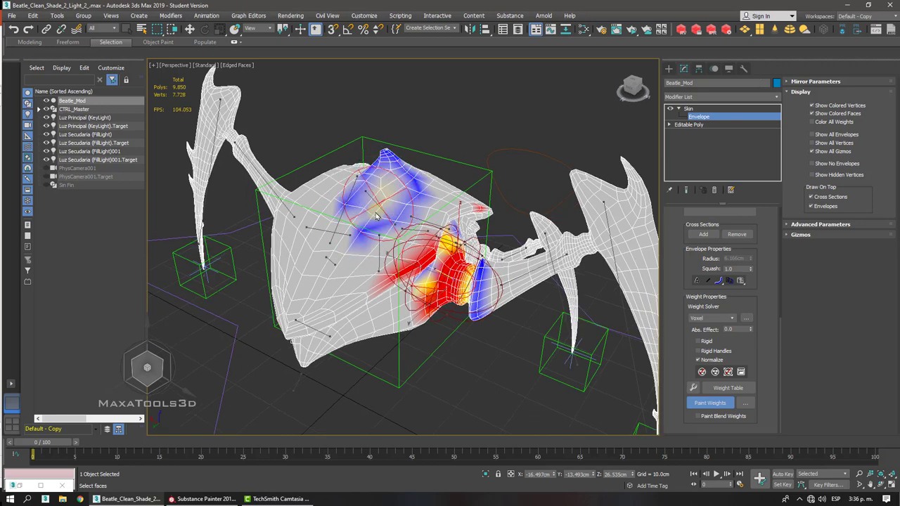
scroll(373, 220, "up", 3)
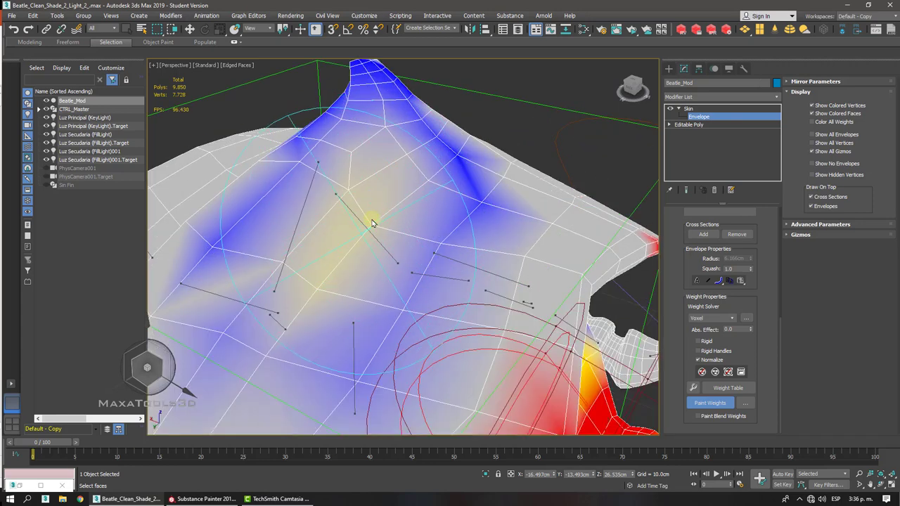
left_click_drag(372, 223, 316, 303)
key("ctrl+z")
key("ctrl+z")
key("ctrl+z")
key("ctrl+z")
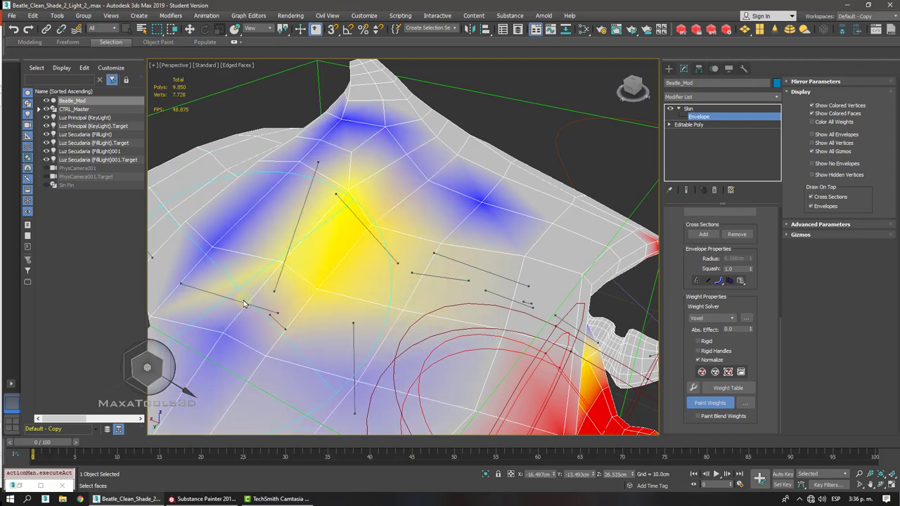
key("ctrl+z")
- Adjust the strength of the Paint Weights brush over the shell above the leg joint
scroll(243, 302, "down", 5)
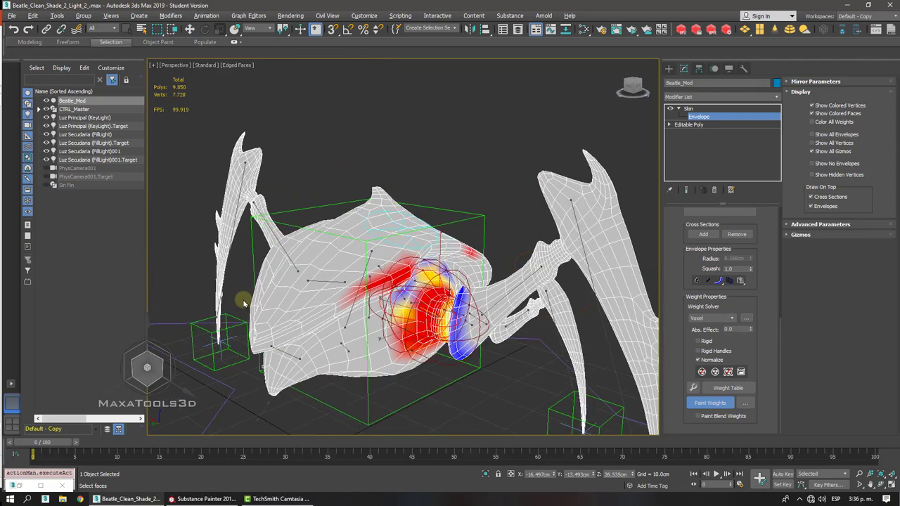
scroll(244, 301, "up", 5)
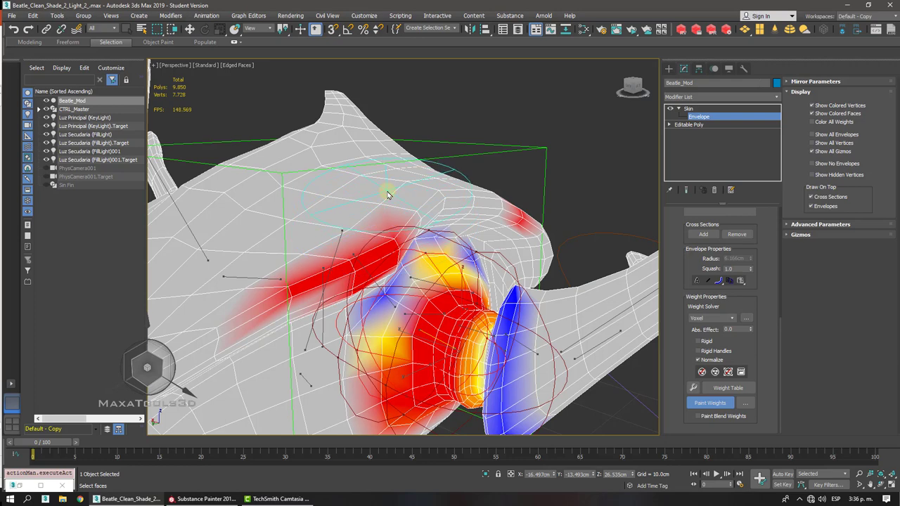
mouse_move(387, 195)
left_mouse_down("ctrl+shift")
mouse_move(384, 211)
mouse_move(386, 174)
mouse_move(381, 208)
mouse_move(385, 195)
left_mouse_up("ctrl+shift")
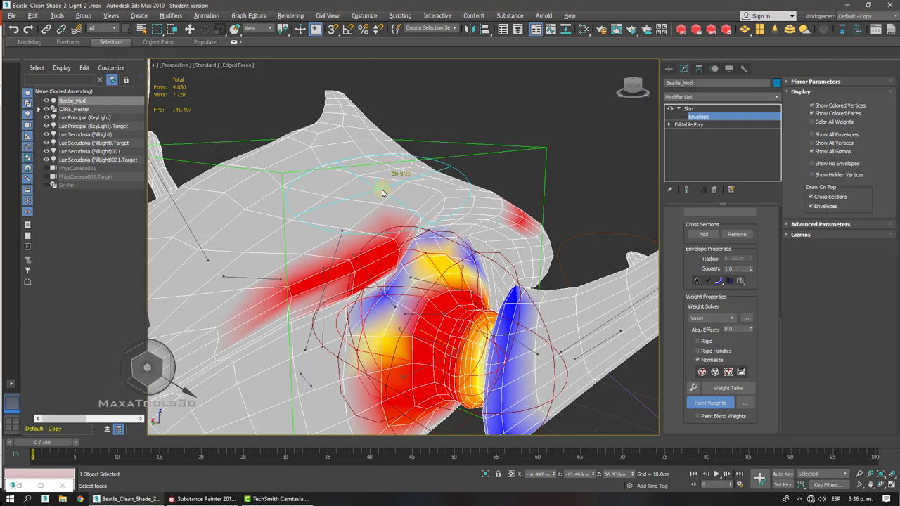
mouse_move(383, 193)
left_mouse_down("ctrl+shift")
mouse_move(371, 224)
mouse_move(364, 202)
left_mouse_up("ctrl+shift")
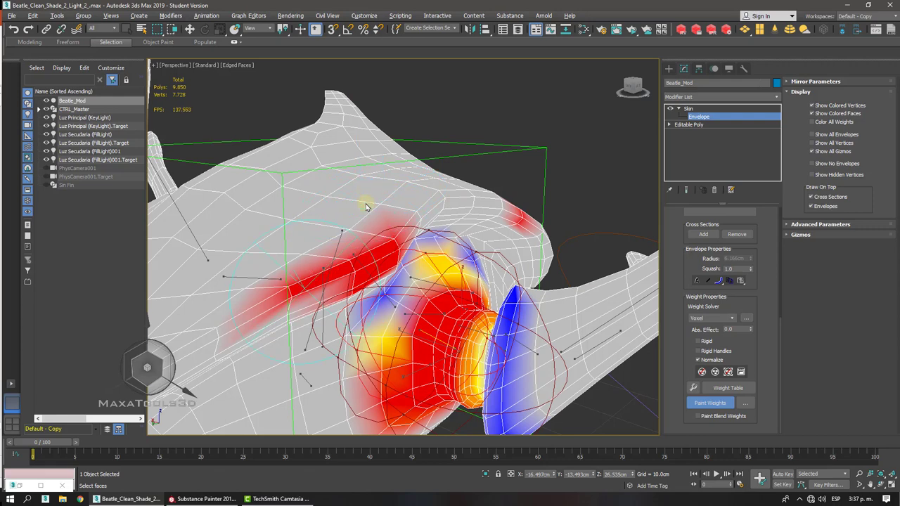
- Try to paint Pata_Der_01 weight along the ridge on the shell's side, behind the leg joint
middle_click_drag(366, 207, 285, 268, "alt")
mouse_move(286, 267)
left_mouse_down()
mouse_move(309, 249)
mouse_move(257, 286)
left_mouse_up()
scroll(257, 287, "down", 2)
scroll(257, 284, "up", 5)
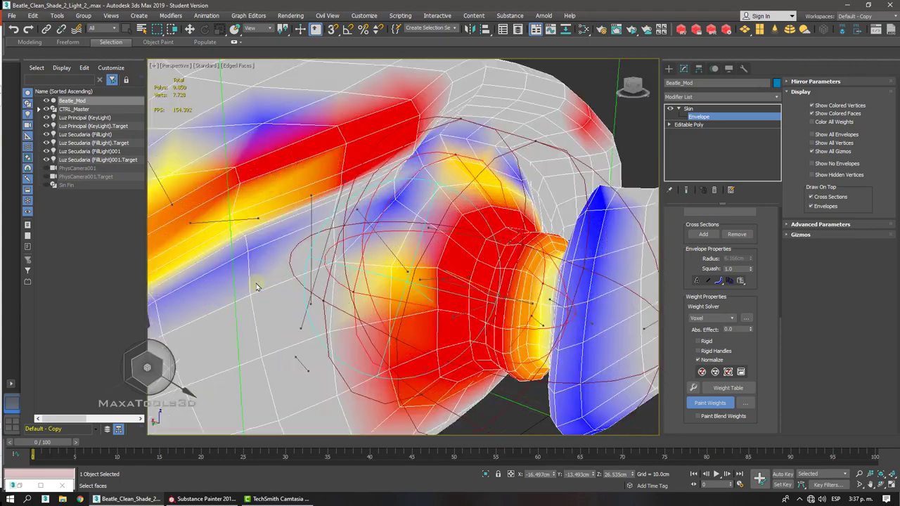
scroll(537, 276, "down", 5)
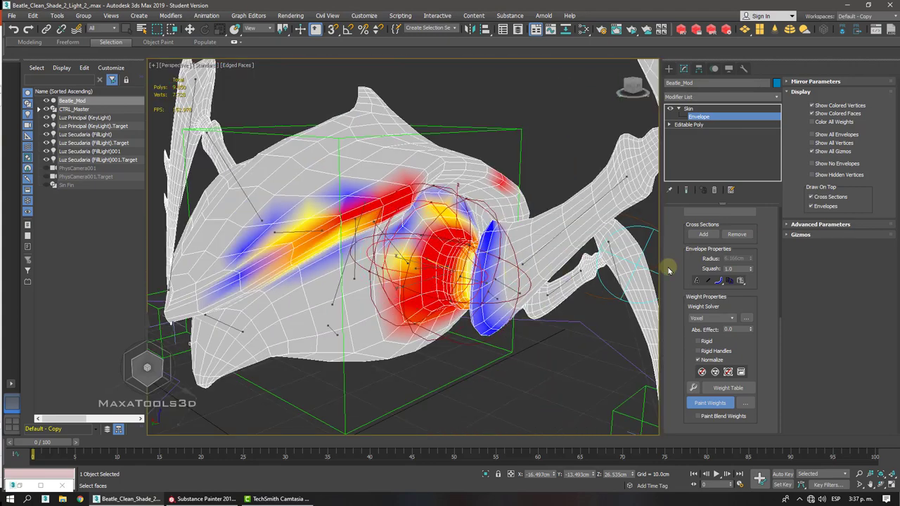
- Erase Pata_Der_01 weight from the rear part of the ridge on the shell's side
scroll(669, 265, "up", 5)
left_click_drag(671, 399, 679, 302)
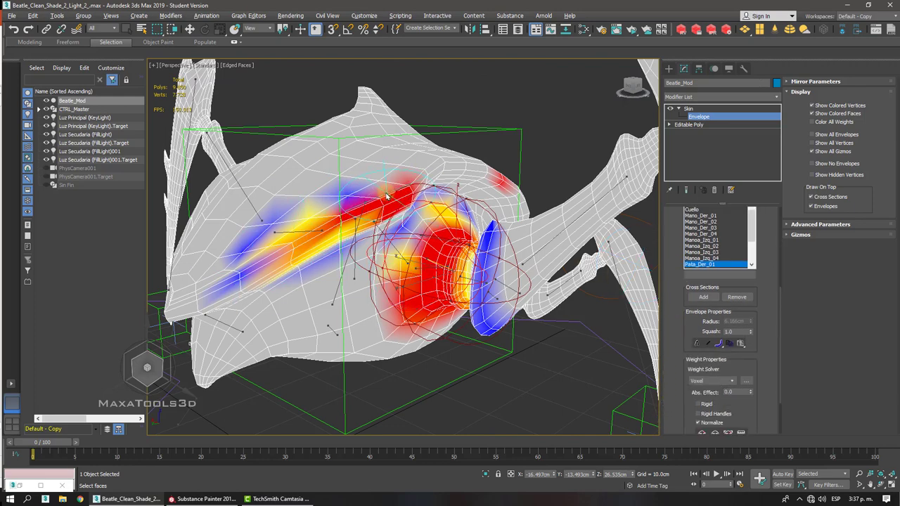
middle_click_drag(386, 196, 357, 180, "alt")
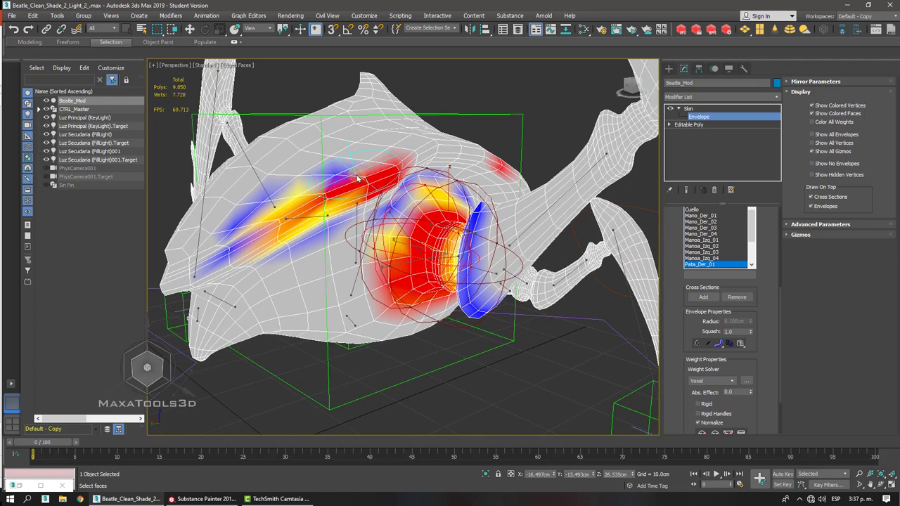
mouse_move(357, 178)
left_mouse_down("alt")
mouse_move(373, 175)
mouse_move(260, 232)
mouse_move(319, 201)
left_mouse_up("alt")
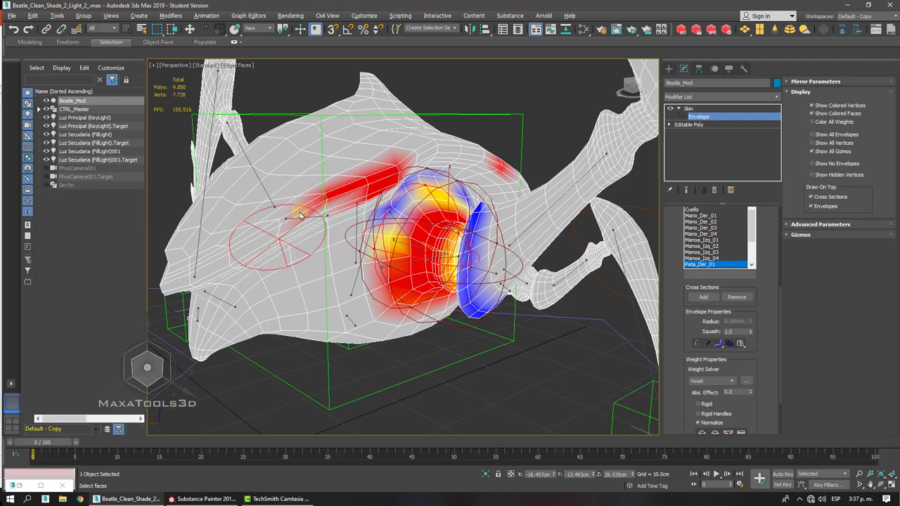
- Paint the Pata_Der_01 weight on the body around the leg joint into a softer falloff, lowering it where too strong
middle_click_drag(373, 183, 484, 188, "alt")
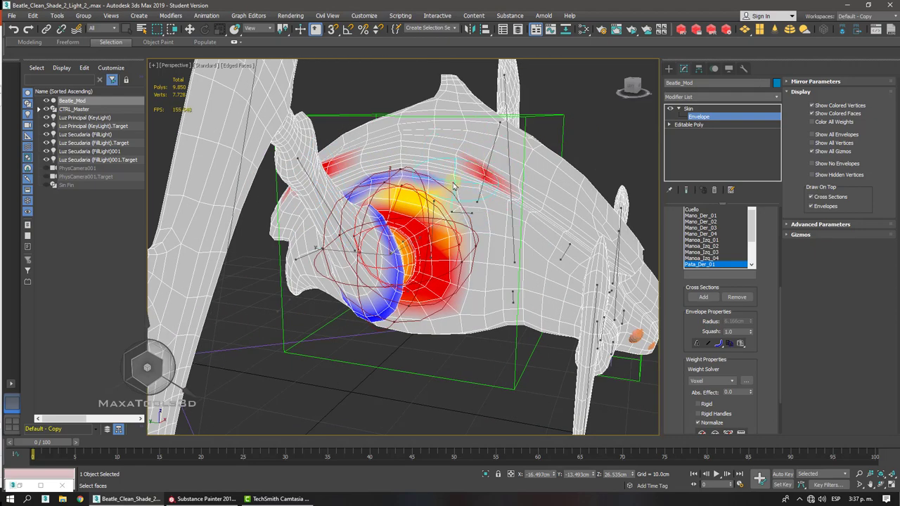
middle_click_drag(355, 192, 362, 190, "alt")
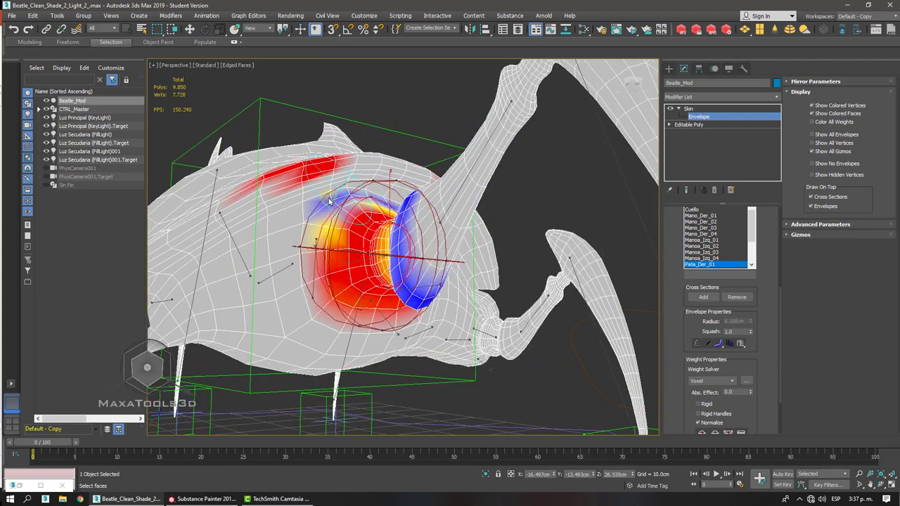
mouse_move(329, 201)
left_mouse_down()
mouse_move(300, 249)
mouse_move(311, 287)
mouse_move(344, 325)
left_mouse_up()
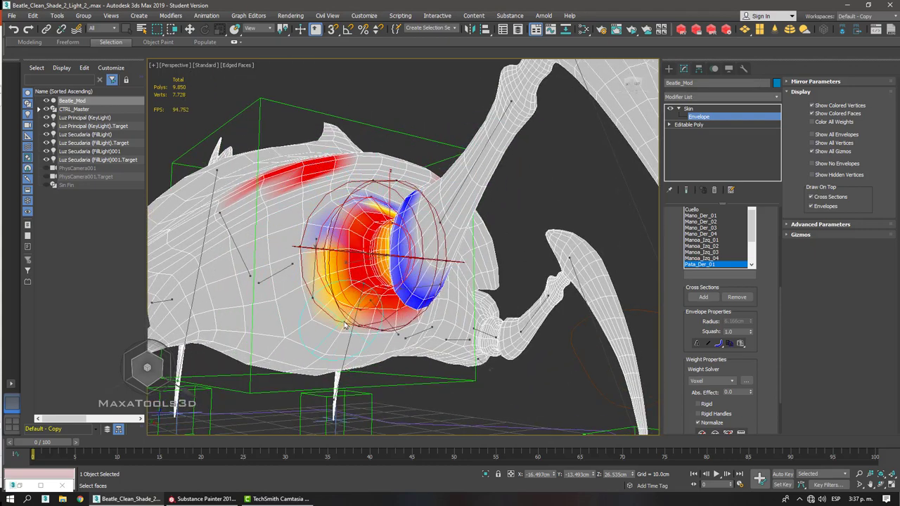
mouse_move(419, 320)
middle_mouse_down("alt")
mouse_move(457, 288)
mouse_move(453, 280)
middle_mouse_up("alt")
scroll(452, 276, "up", 2)
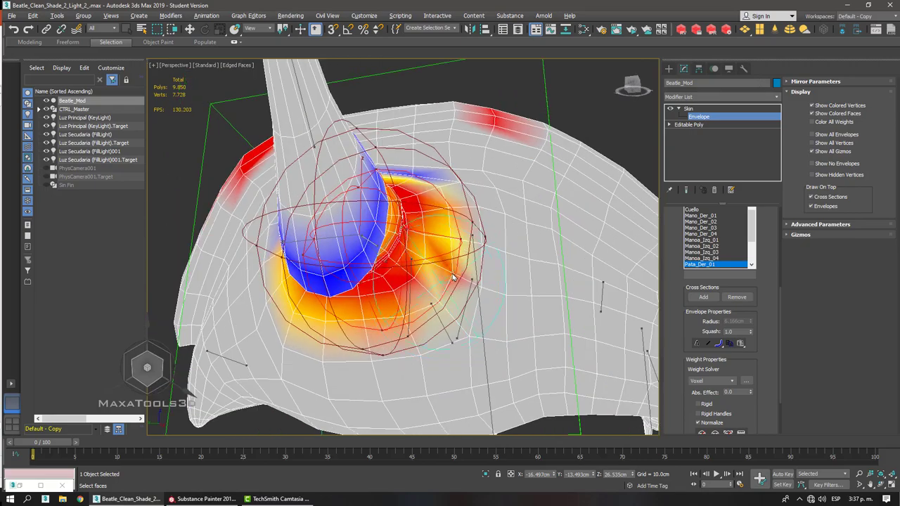
left_click_drag(453, 280, 454, 286, "alt")
middle_click_drag(455, 289, 453, 261, "alt")
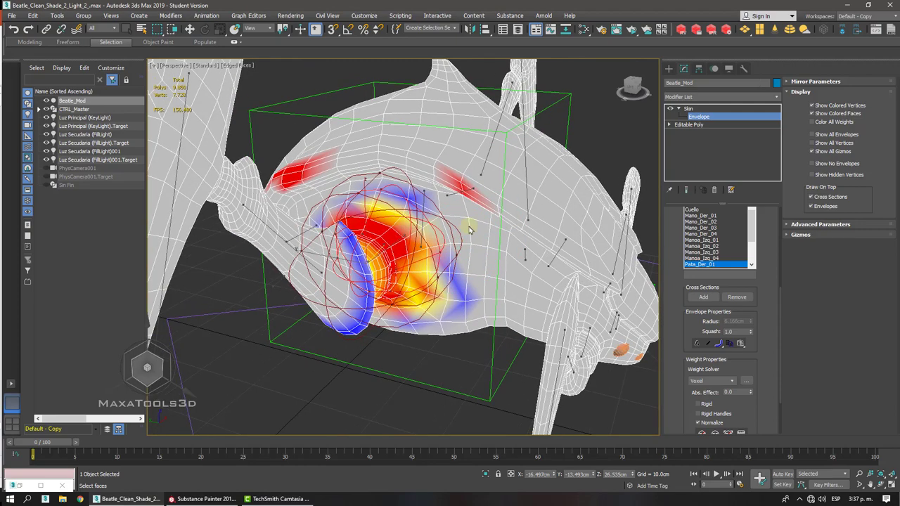
- Stop painting Pata_Der_01, select the bone inside the body's pointed rear end, and activate Paint Weights for it
right_click(494, 179)
left_click(500, 181)
middle_click_drag(500, 182, 446, 195, "alt")
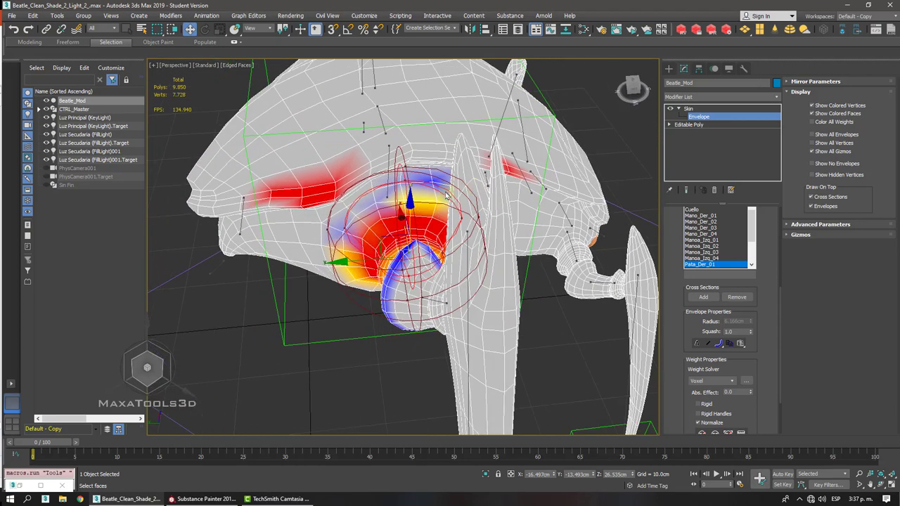
left_click(241, 215)
middle_click_drag(241, 215, 266, 227, "alt")
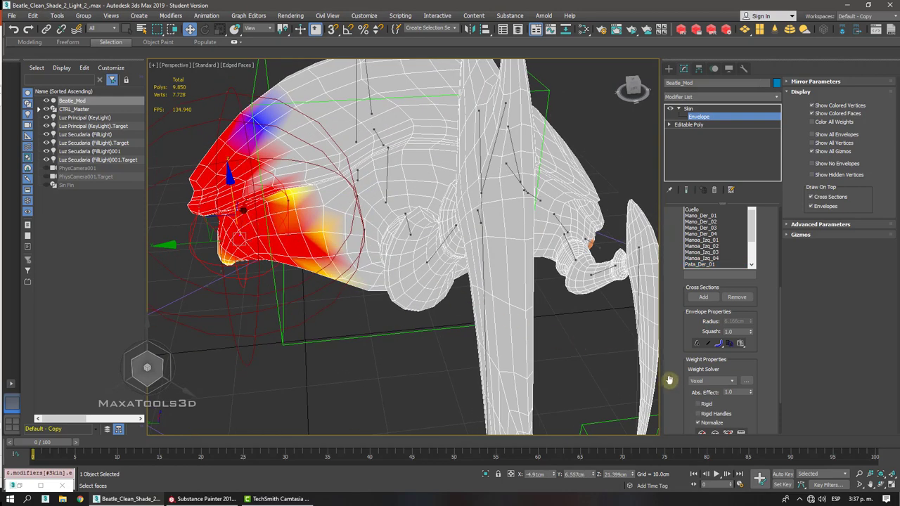
left_click_drag(668, 380, 678, 239)
left_click(709, 402)
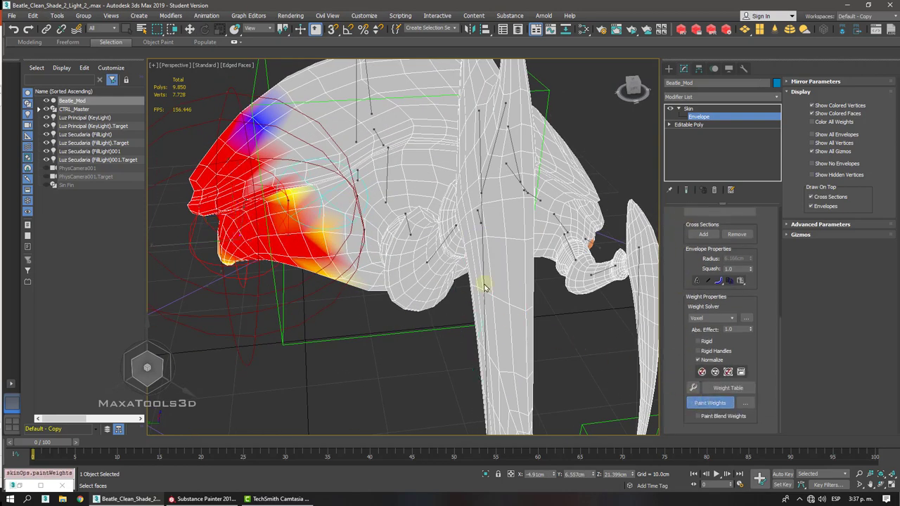
- Paint the rear bone's weight to full influence over the lower pointed tip of the body
mouse_move(260, 197)
left_mouse_down()
mouse_move(303, 162)
mouse_move(305, 172)
mouse_move(283, 187)
mouse_move(258, 166)
left_mouse_up()
mouse_move(239, 161)
middle_mouse_down("alt")
mouse_move(295, 183)
mouse_move(316, 204)
mouse_move(232, 165)
middle_mouse_up("alt")
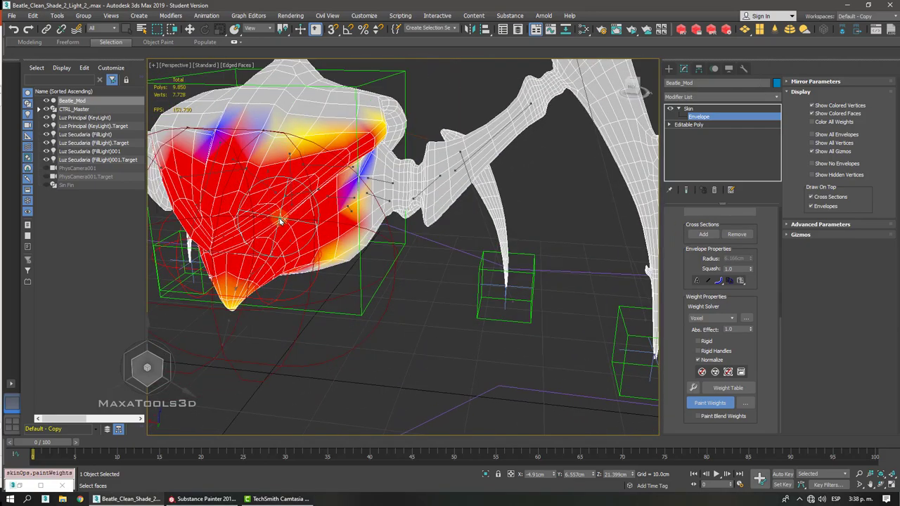
middle_click_drag(276, 215, 280, 281, "alt")
left_click_drag(279, 282, 218, 280)
mouse_move(218, 280)
middle_mouse_down("alt")
mouse_move(230, 285)
mouse_move(250, 275)
middle_mouse_up("alt")
middle_click_drag(311, 247, 343, 230, "alt")
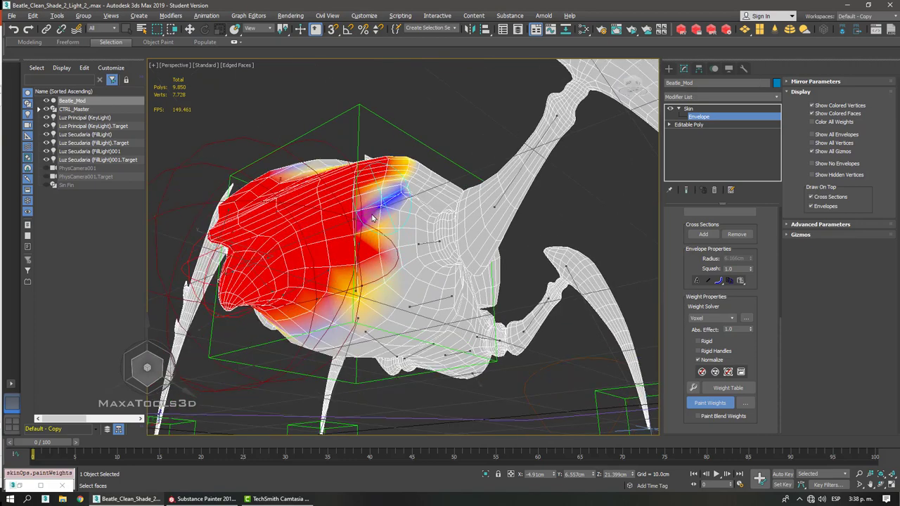
- Paint the rear bone's weight transition across the body's side and underside, filling the uneven patches
mouse_move(367, 211)
left_mouse_down()
mouse_move(376, 210)
mouse_move(367, 258)
mouse_move(375, 228)
left_mouse_up()
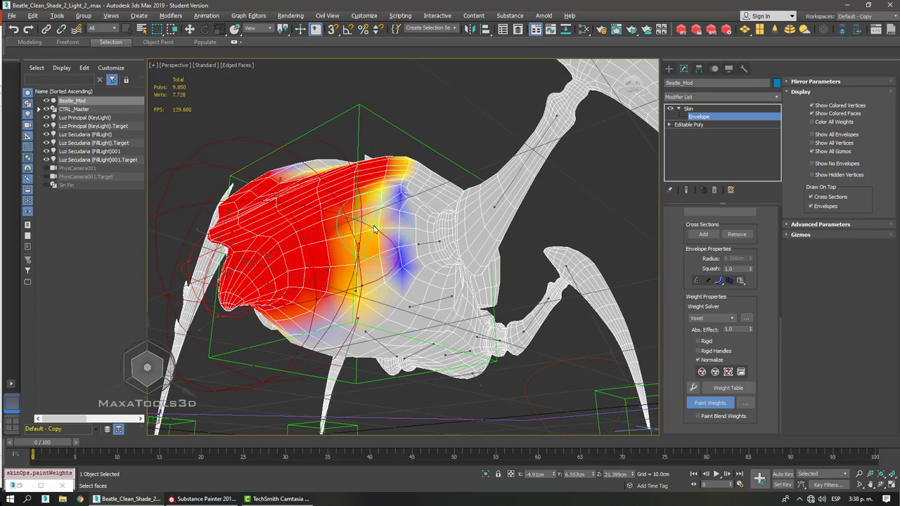
middle_click_drag(374, 228, 362, 182, "alt")
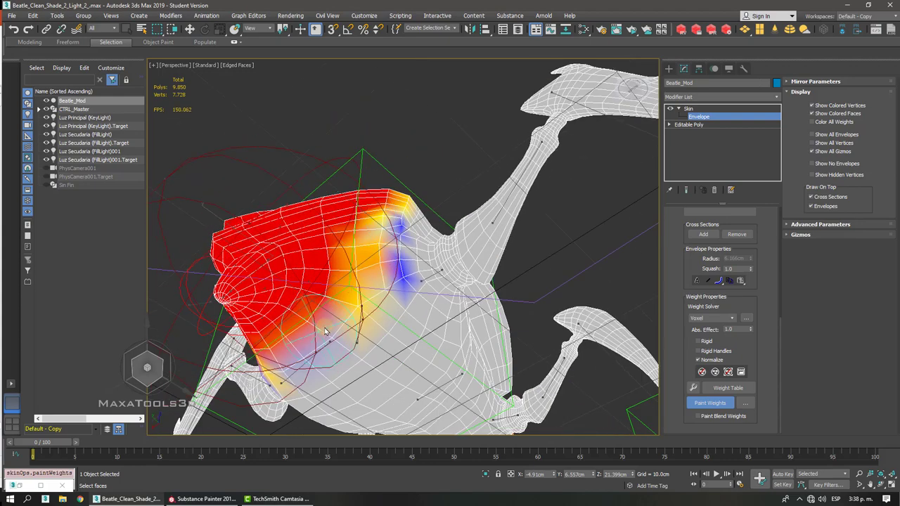
left_click(323, 328)
left_click(329, 328)
left_click_drag(329, 333, 286, 373)
- Paint a gradual falloff of the rear bone's weight over the upper shell, from the rear tip towards the back
middle_click_drag(286, 372, 370, 212, "alt")
left_click_drag(379, 196, 376, 161)
mouse_move(377, 162)
middle_mouse_down("alt")
mouse_move(337, 180)
mouse_move(324, 174)
middle_mouse_up("alt")
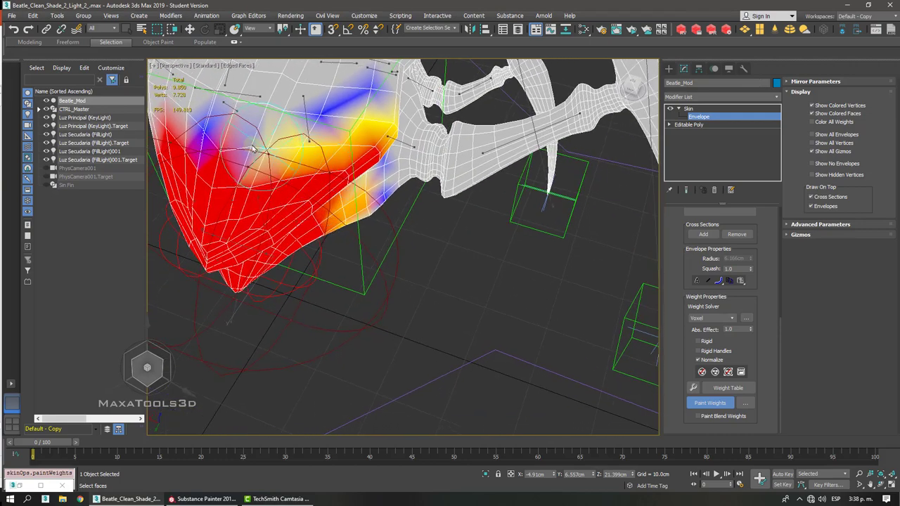
left_click_drag(232, 160, 249, 147)
middle_click_drag(249, 146, 265, 116, "alt")
left_click(291, 120)
left_click(324, 125)
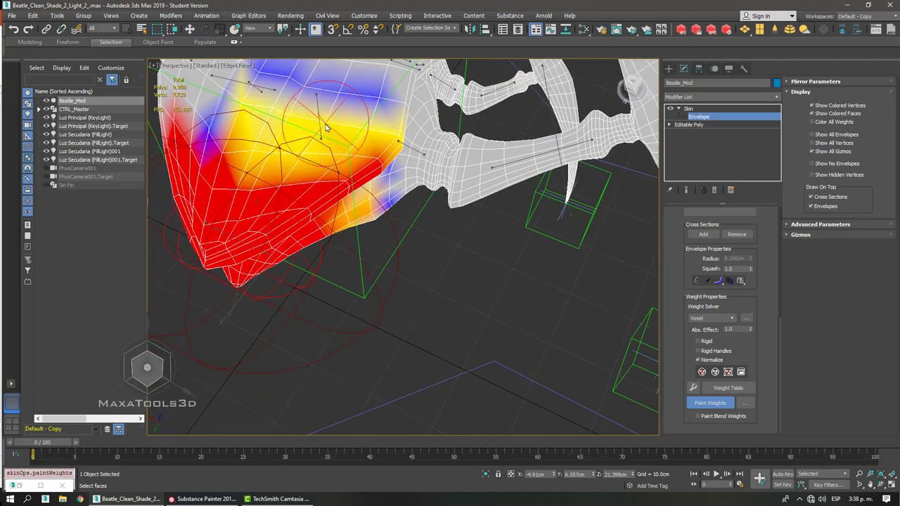
- Paint the rear bone's weight falloff down the flank towards the leg joint, and touch it up beside the fully weighted area
mouse_move(344, 171)
middle_mouse_down("alt")
mouse_move(326, 128)
mouse_move(394, 158)
middle_mouse_up("alt")
scroll(407, 164, "up", 2)
left_click_drag(407, 164, 407, 190)
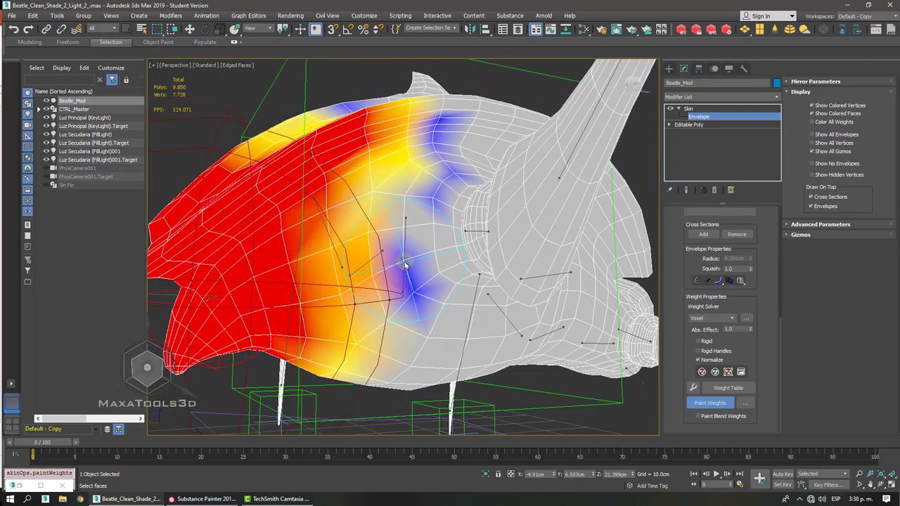
mouse_move(404, 264)
left_mouse_down()
mouse_move(412, 296)
mouse_move(370, 323)
left_mouse_up()
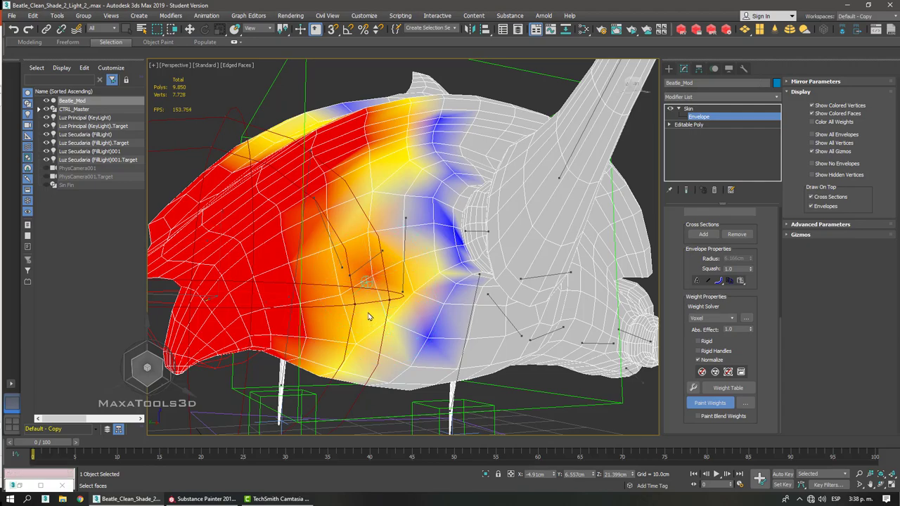
left_click(372, 281, "alt")
middle_click_drag(371, 281, 375, 285, "alt")
scroll(372, 281, "down", 5)
scroll(375, 286, "up", 5)
middle_click_drag(412, 261, 440, 228, "alt")
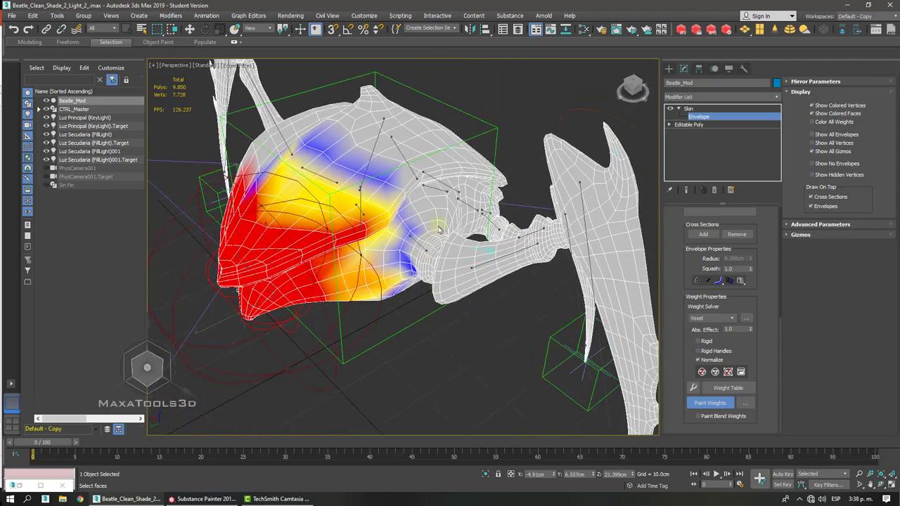
- Select the rear leg's joint bone and paint away its stray weight patches on the rear part of the shell
right_click(450, 200)
left_click(460, 206)
scroll(429, 230, "up", 3)
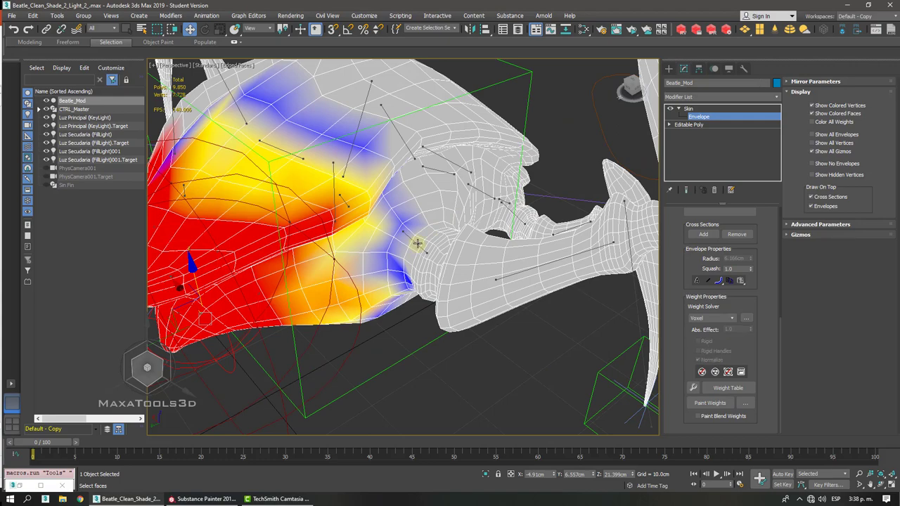
left_click(418, 243)
mouse_move(417, 244)
middle_mouse_down("alt")
mouse_move(429, 235)
mouse_move(418, 243)
middle_mouse_up("alt")
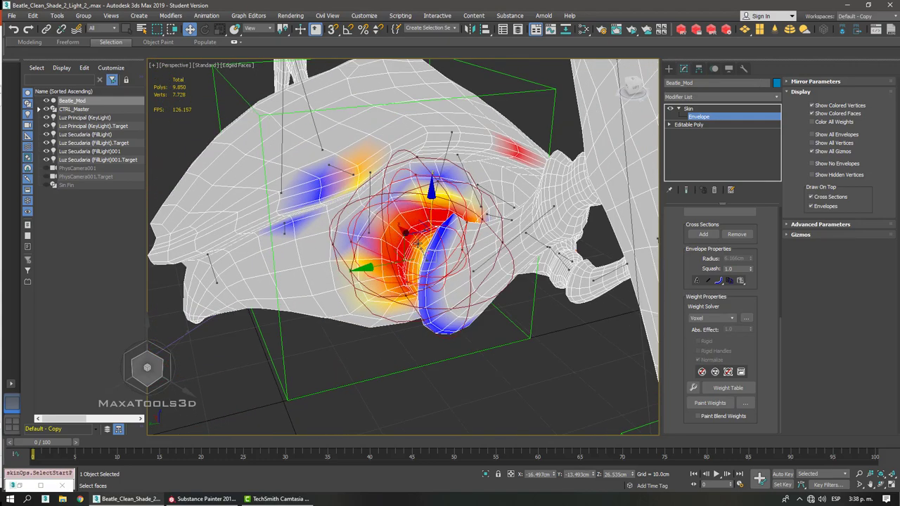
left_click(710, 403)
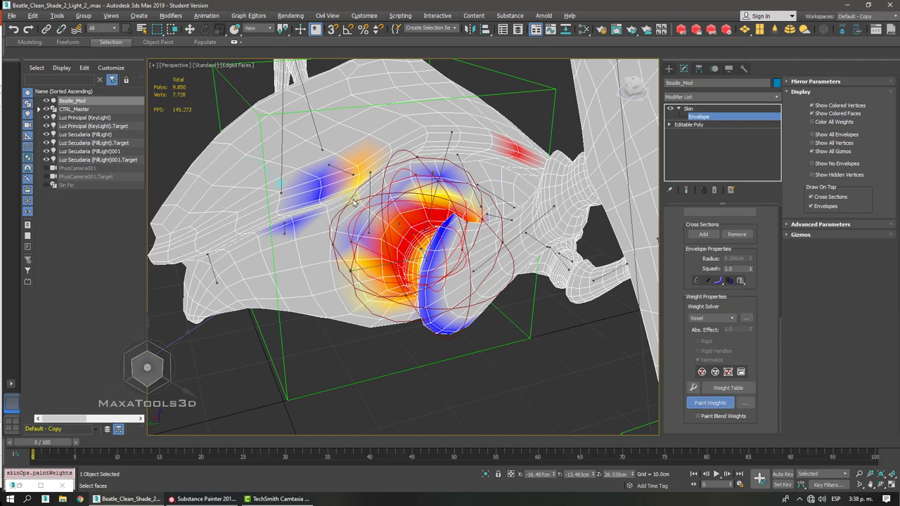
left_click_drag(315, 203, 283, 222, "alt")
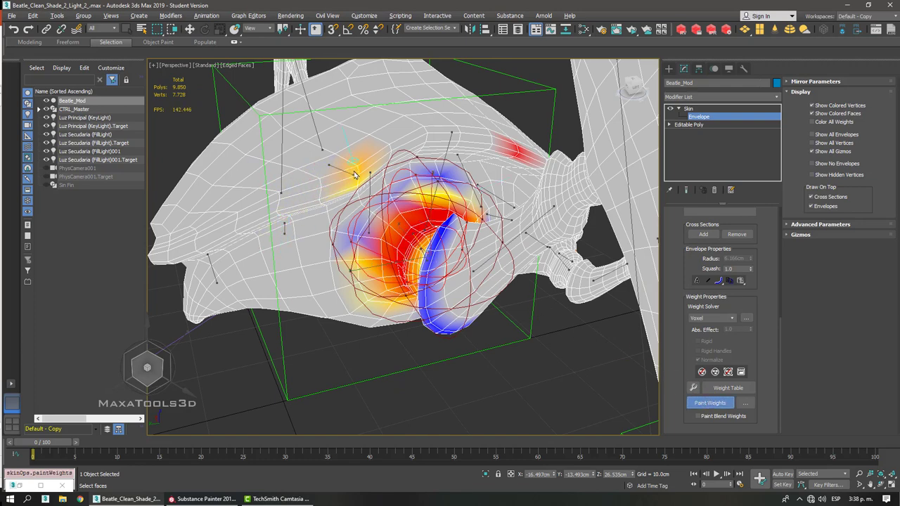
left_click_drag(347, 179, 353, 177, "alt")
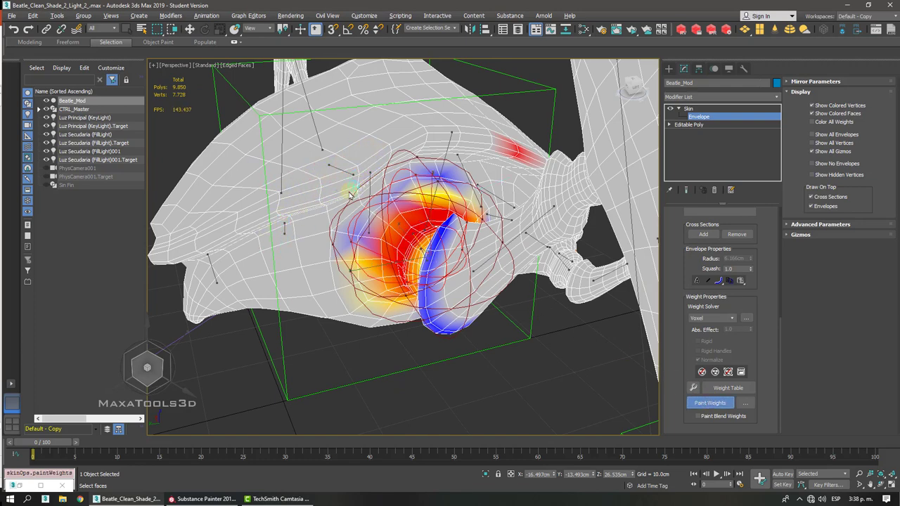
- Even out the leg joint bone's weight falloff along the upper rear edge of the joint
middle_click_drag(348, 193, 381, 218, "alt")
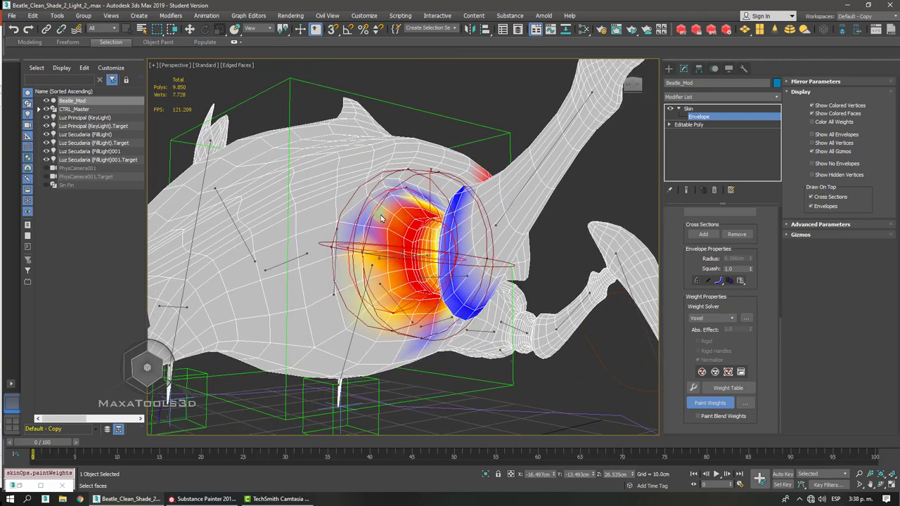
mouse_move(381, 220)
left_mouse_down("alt")
mouse_move(380, 204)
mouse_move(364, 235)
mouse_move(372, 224)
left_mouse_up("alt")
middle_click_drag(373, 224, 385, 216, "alt")
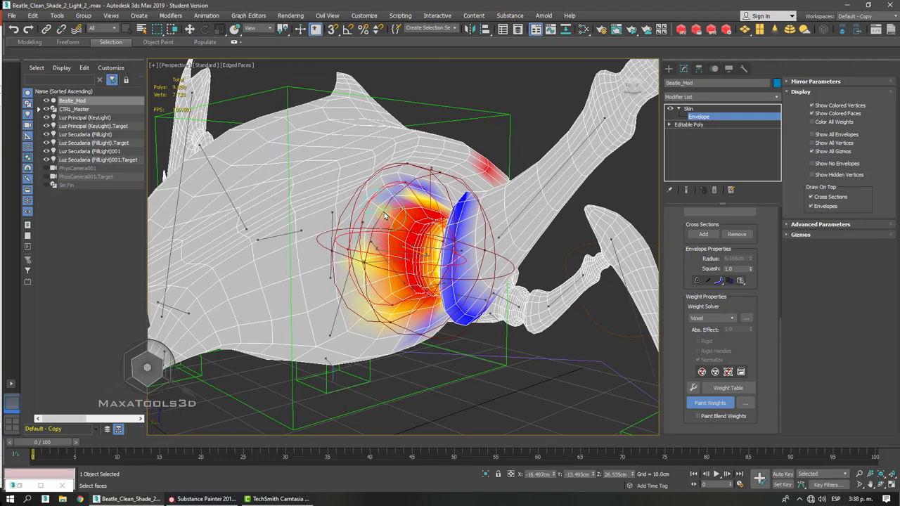
scroll(384, 216, "down", 2)
scroll(384, 216, "up", 6)
left_click_drag(384, 211, 349, 239)
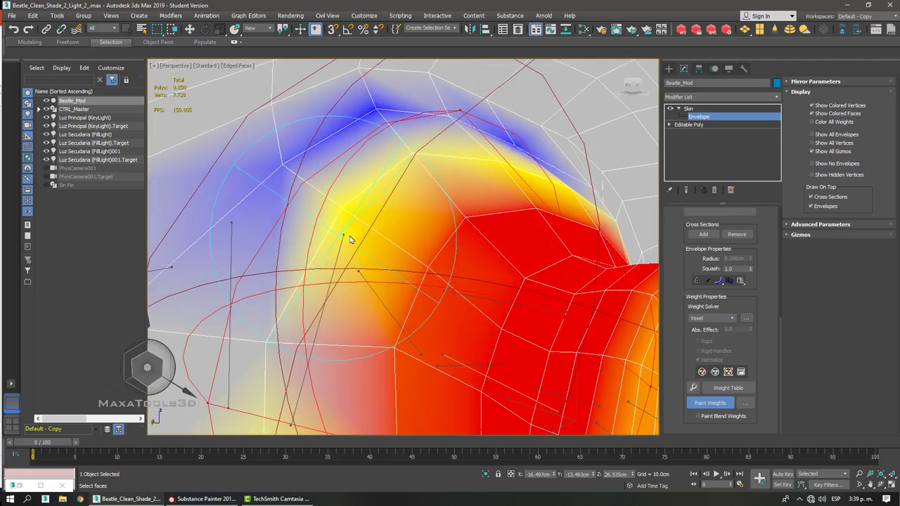
scroll(350, 239, "down", 4)
middle_click_drag(334, 256, 442, 290, "alt")
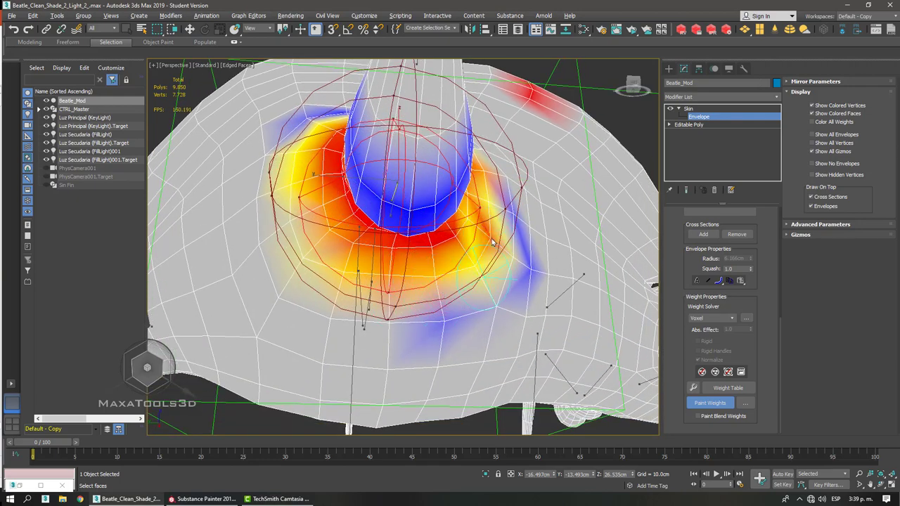
middle_click_drag(492, 242, 446, 227, "alt")
- Select the central body bone and paint its weight onto the lower flank beside the rear leg joint
right_click(434, 225)
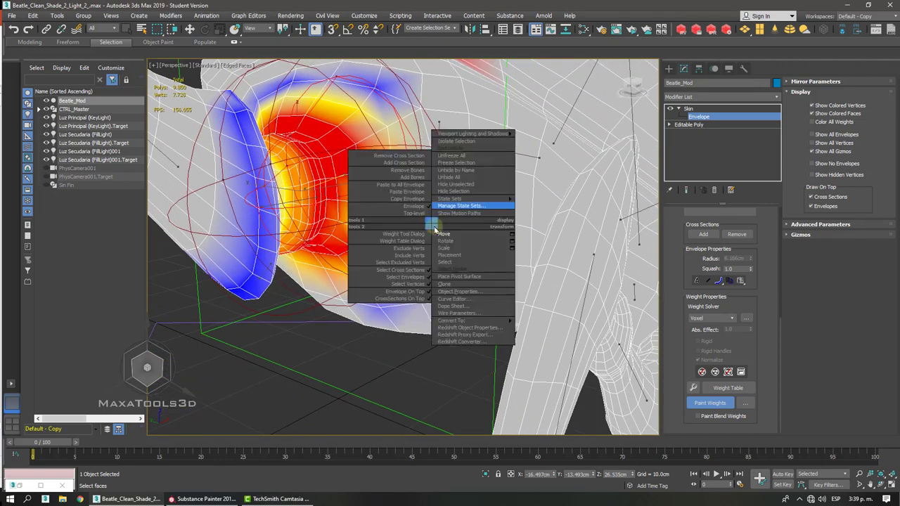
left_click(444, 234)
left_click(438, 181)
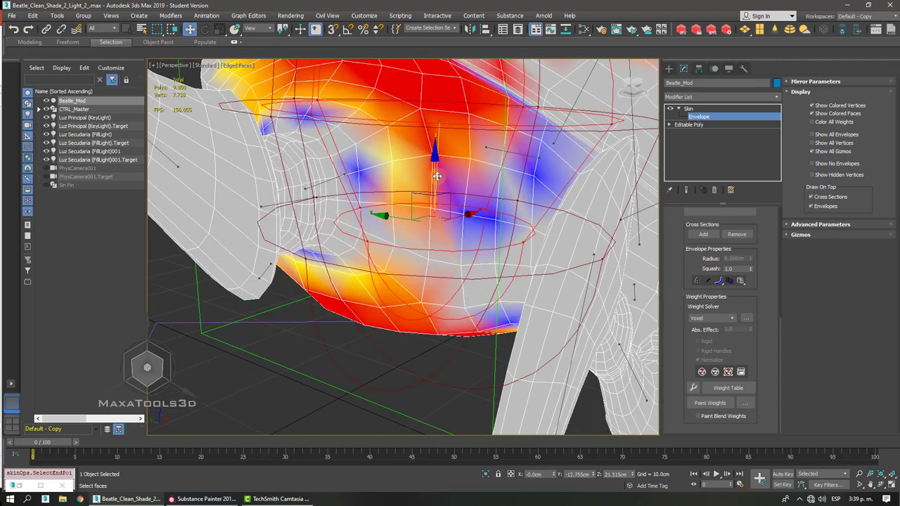
middle_click_drag(437, 181, 437, 177, "alt")
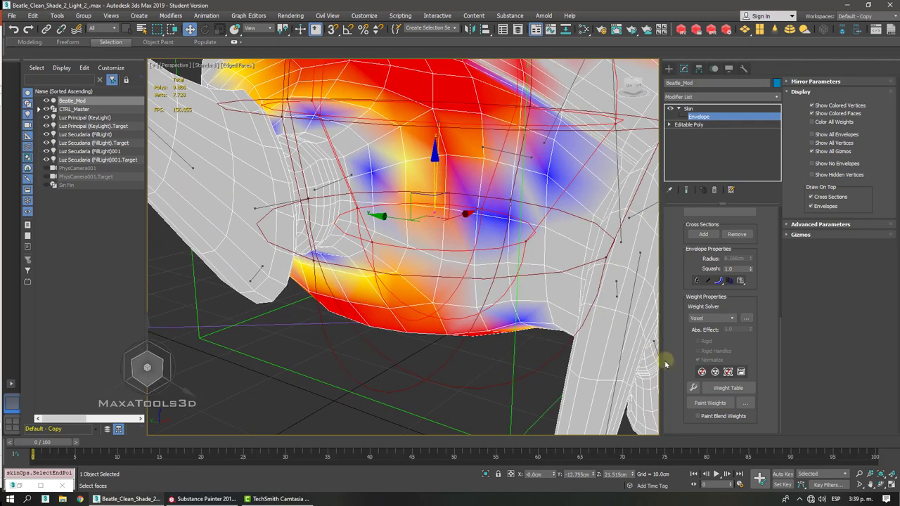
left_click(709, 403)
left_click(404, 251)
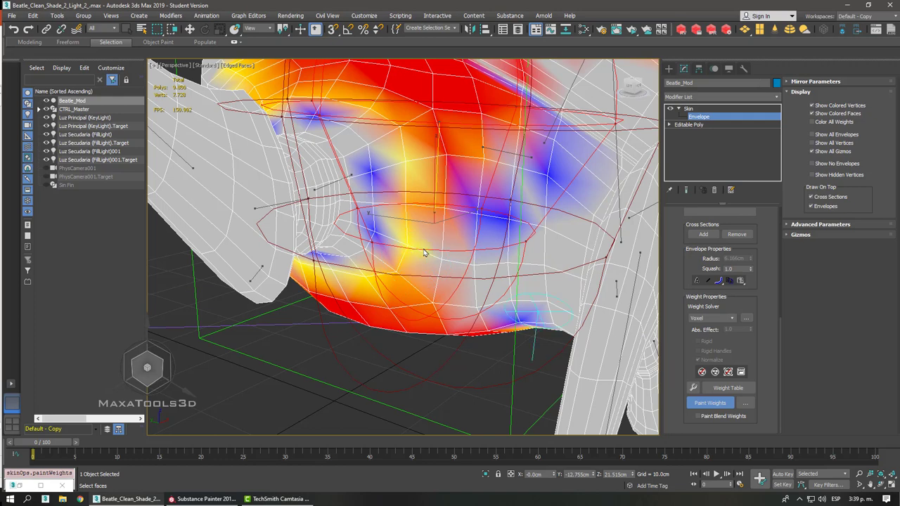
- Reselect the rear leg's joint bone and smooth its weight gradient on the flank just in front of the joint
right_click(439, 253)
left_click(450, 259)
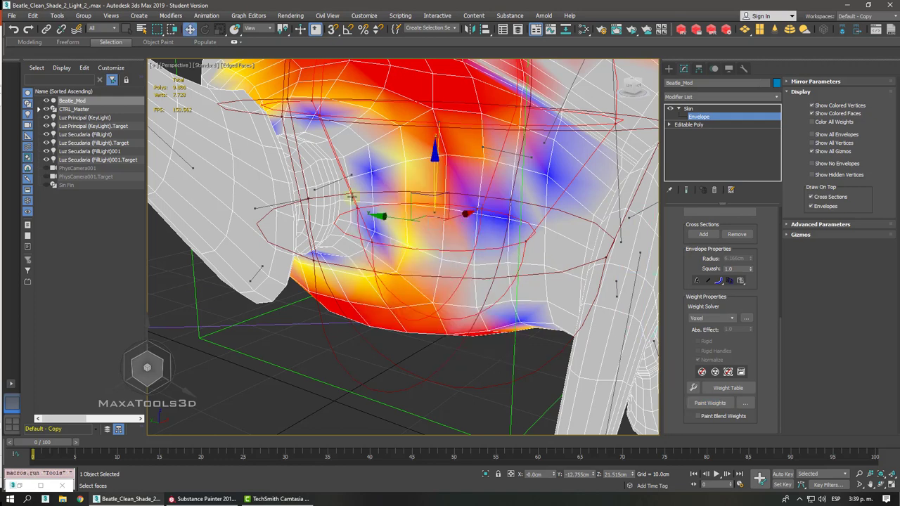
left_click(331, 183)
middle_click_drag(331, 183, 366, 193, "alt")
left_click(710, 403)
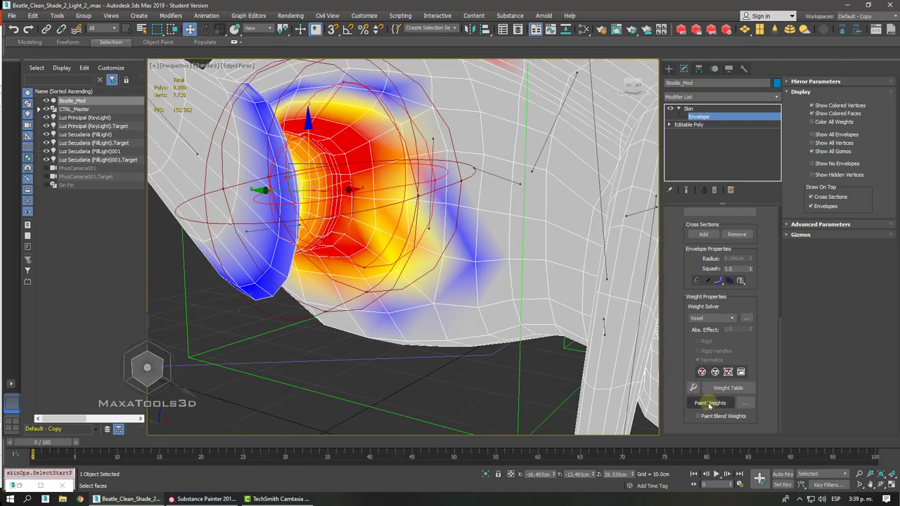
mouse_move(404, 241)
left_mouse_down("alt")
mouse_move(405, 251)
mouse_move(412, 241)
mouse_move(401, 131)
mouse_move(367, 134)
left_mouse_up("alt")
middle_click_drag(370, 166, 355, 186, "alt")
mouse_move(362, 178)
left_mouse_down()
mouse_move(381, 188)
mouse_move(375, 237)
left_mouse_up()
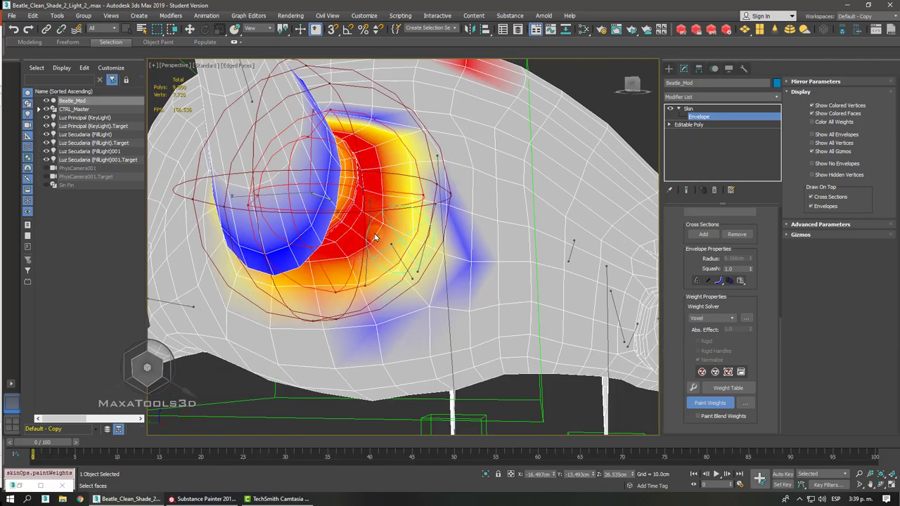
- Paint light influence of the leg joint bone over the weak patches in front of and below the joint
mouse_move(375, 237)
middle_mouse_down("alt")
mouse_move(372, 227)
mouse_move(381, 227)
mouse_move(386, 239)
mouse_move(478, 253)
middle_mouse_up("alt")
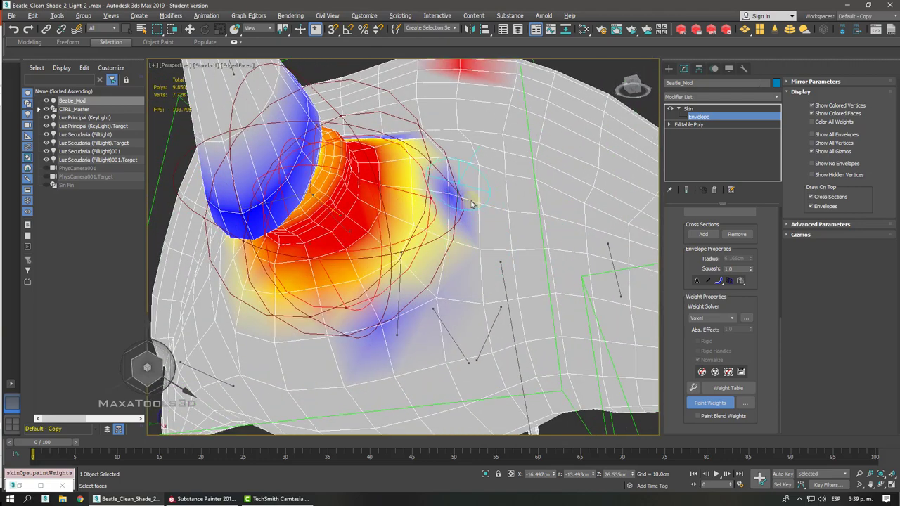
left_click_drag(443, 185, 443, 194)
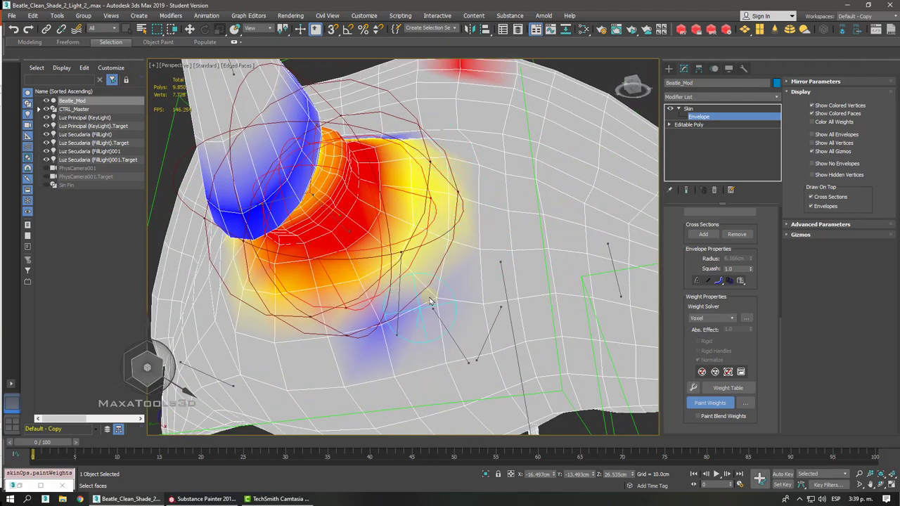
left_click_drag(430, 301, 385, 328)
left_click_drag(331, 339, 251, 331)
middle_click_drag(237, 327, 230, 296, "alt")
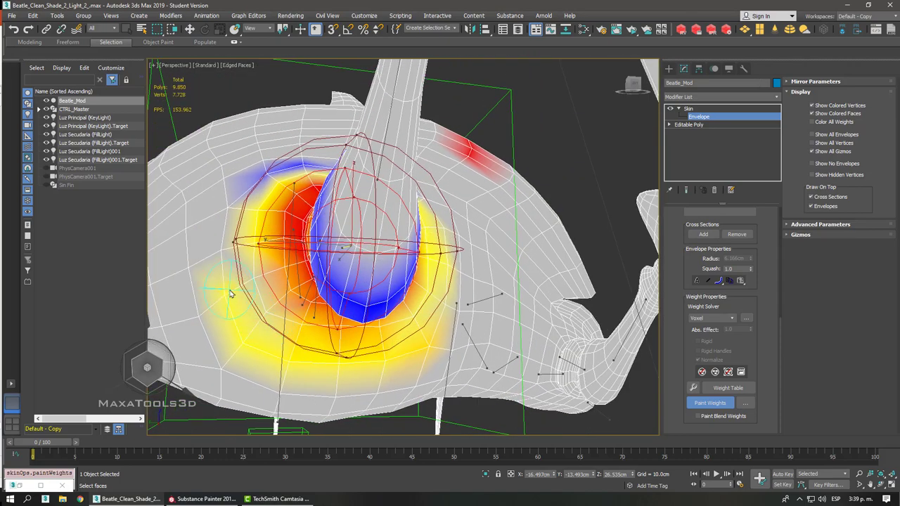
- Paint the leg joint bone's light outer falloff around the rear and upper front edges of the joint
middle_click_drag(230, 260, 229, 206, "alt")
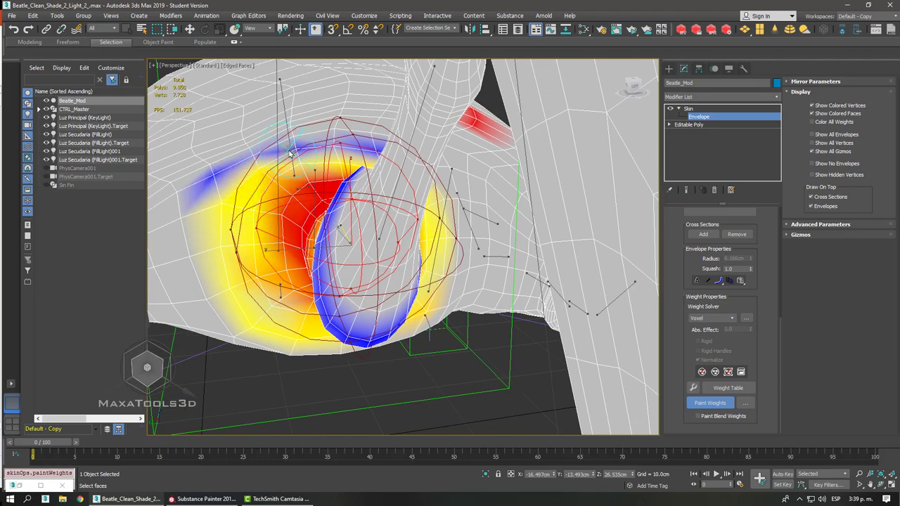
middle_click_drag(358, 144, 414, 159, "alt")
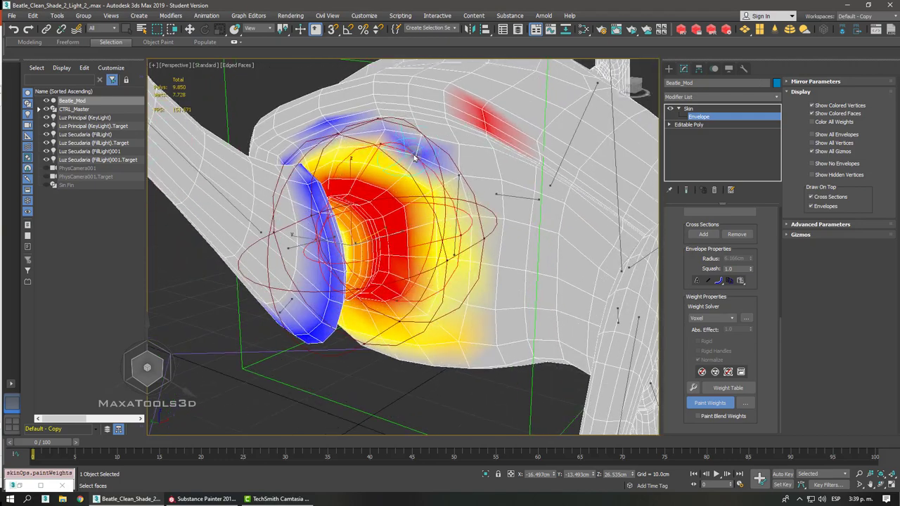
left_click_drag(415, 158, 457, 180)
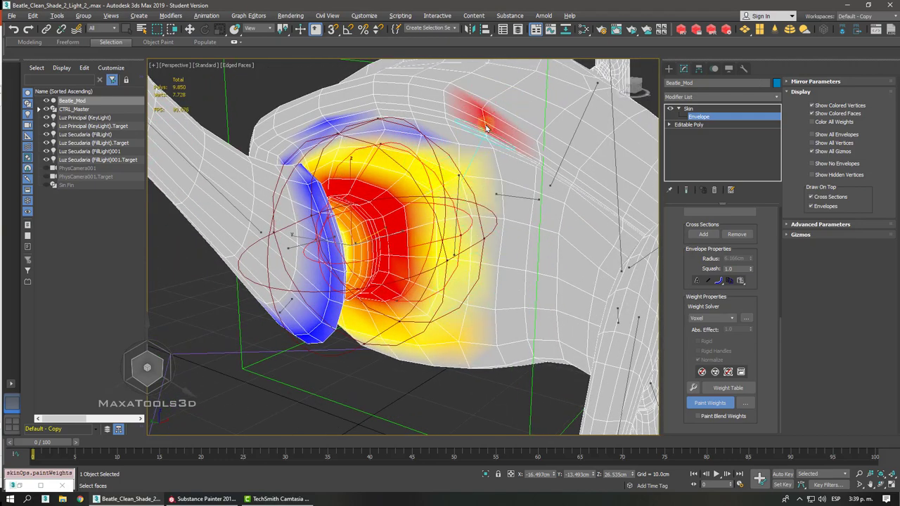
middle_click_drag(484, 124, 492, 239, "alt")
- Select the central body bone and paint its weight over the unfilled strip on the upper shell
right_click(491, 239)
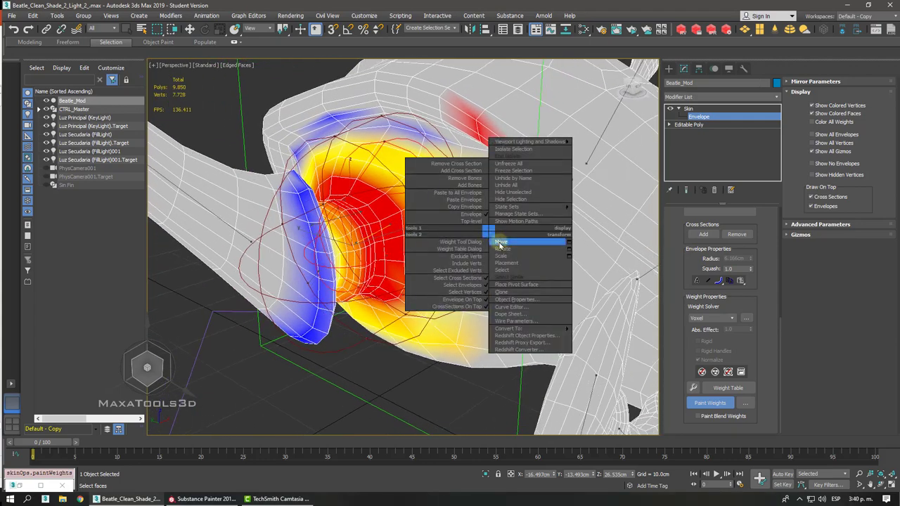
left_click(510, 244)
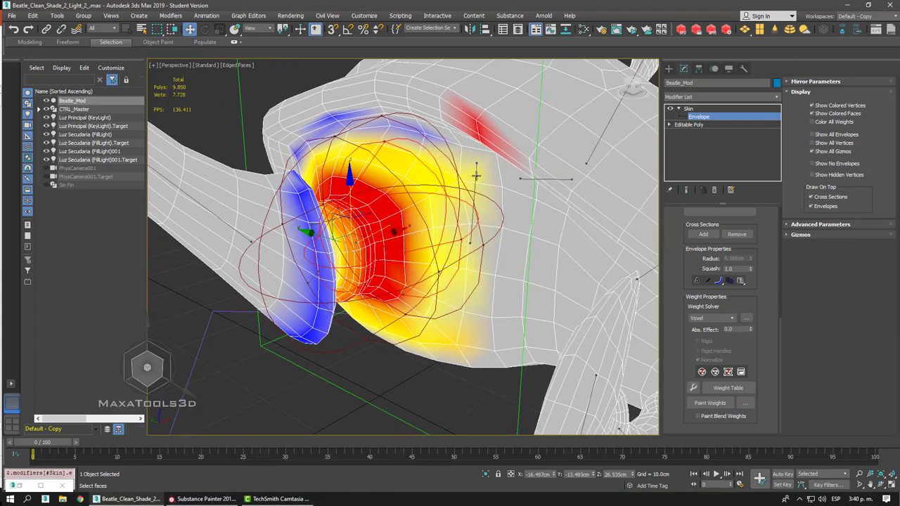
left_click(476, 176)
middle_click_drag(476, 175, 507, 207, "alt")
left_click(701, 404)
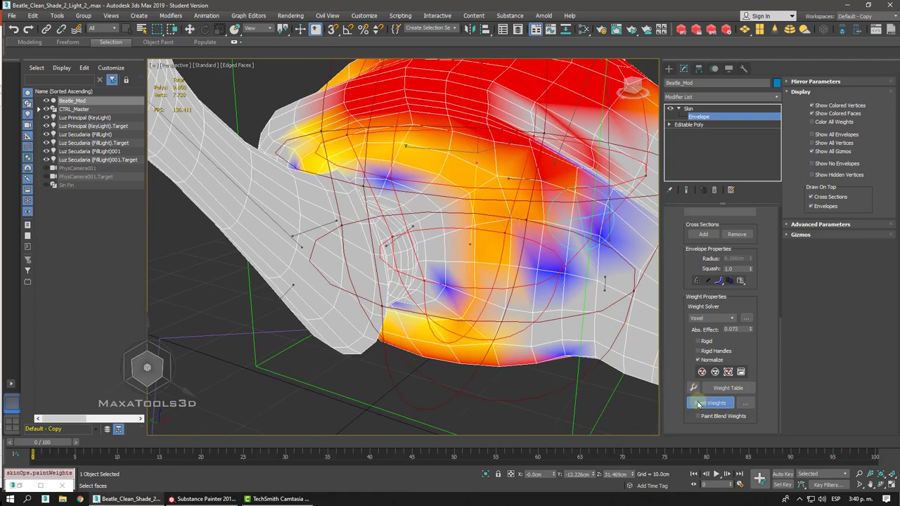
mouse_move(530, 127)
left_mouse_down()
mouse_move(534, 117)
mouse_move(562, 137)
mouse_move(596, 143)
mouse_move(576, 147)
left_mouse_up()
middle_click_drag(589, 151, 427, 259)
- Select the front body bone and paint its weight transition across the flank behind the front leg
right_click(382, 285)
left_click(389, 291)
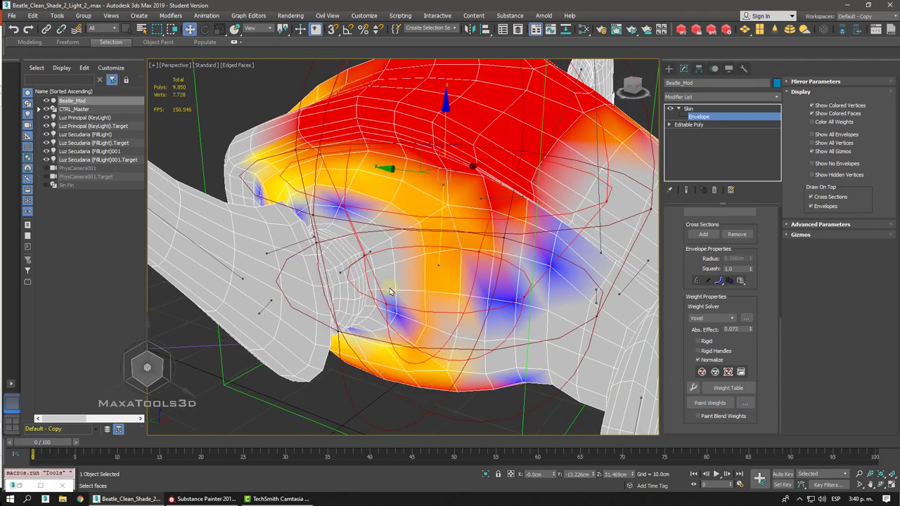
left_click(343, 269)
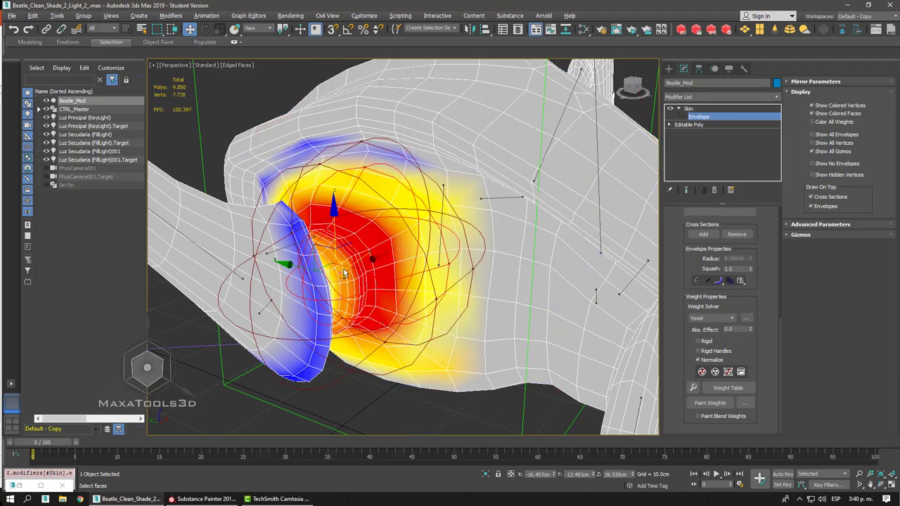
middle_click_drag(345, 273, 592, 322, "alt")
scroll(440, 211, "down", 5)
scroll(435, 211, "up", 5)
left_click(435, 208)
scroll(435, 210, "down", 4)
left_click(714, 404)
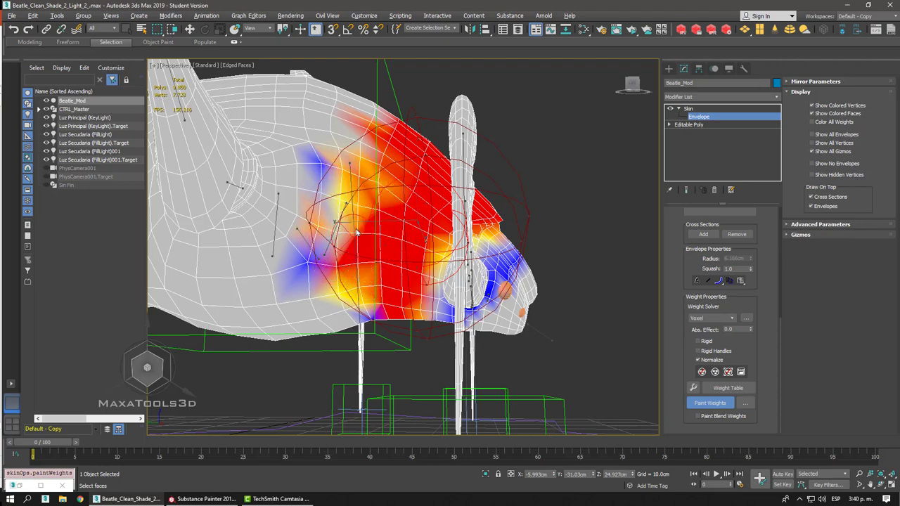
mouse_move(391, 163)
middle_mouse_down("alt")
mouse_move(361, 192)
mouse_move(374, 167)
middle_mouse_up("alt")
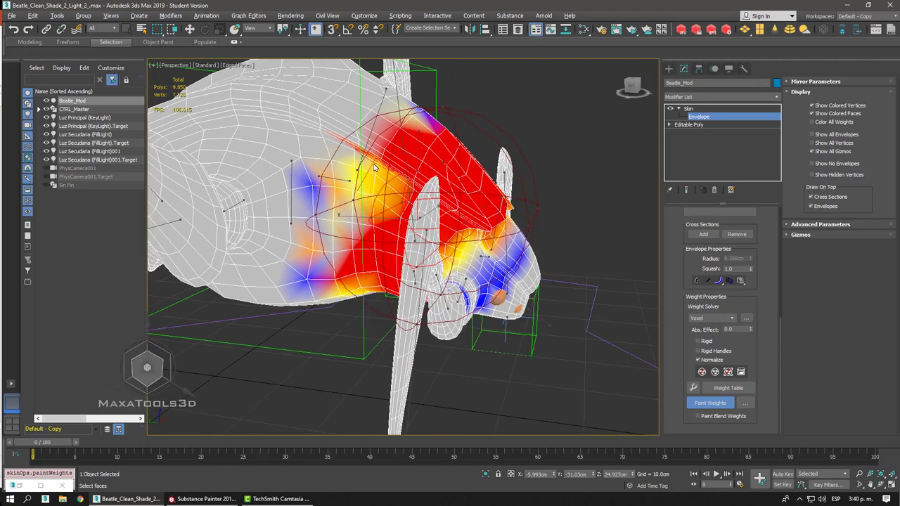
middle_click_drag(350, 206, 349, 206, "alt")
scroll(350, 207, "up", 2)
- Select the central body bone and paint its weight falloff down the flank towards the front section
right_click(220, 200)
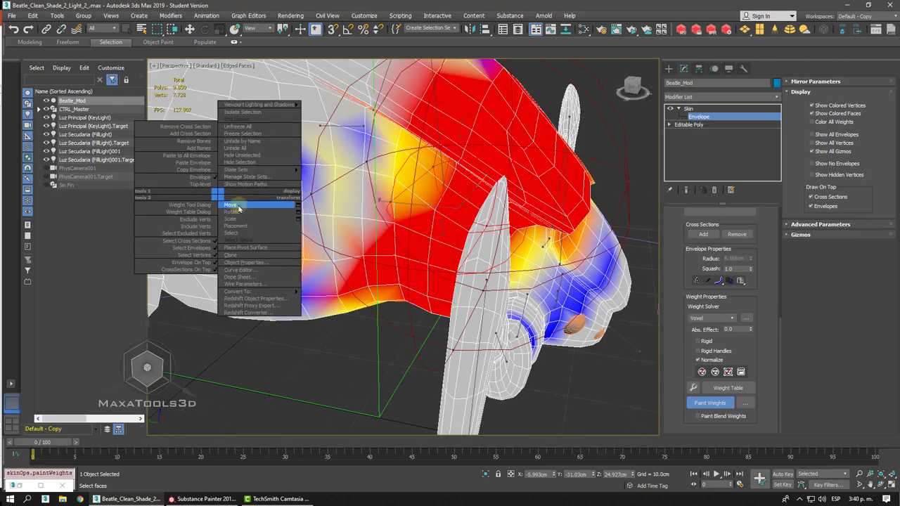
left_click(241, 209)
left_click(279, 154)
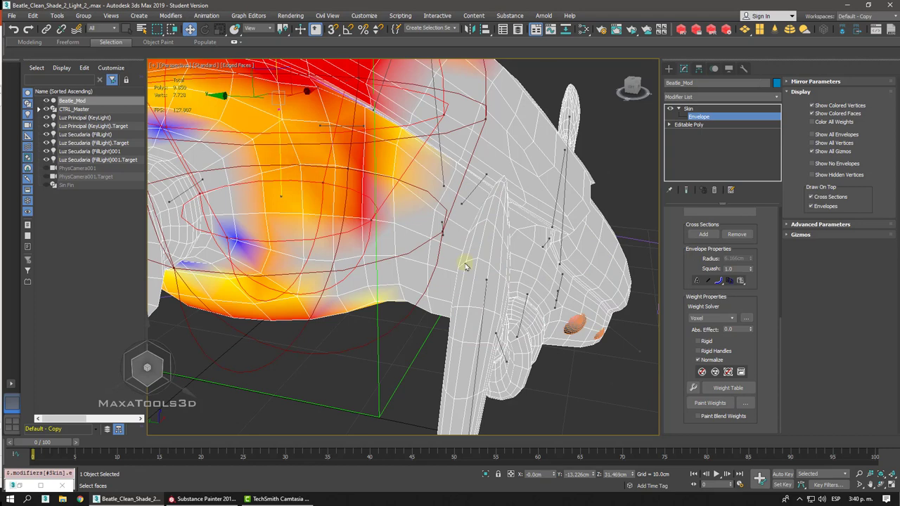
left_click(705, 402)
mouse_move(331, 225)
left_mouse_down()
mouse_move(357, 243)
mouse_move(401, 250)
mouse_move(383, 278)
mouse_move(408, 239)
mouse_move(337, 276)
left_mouse_up()
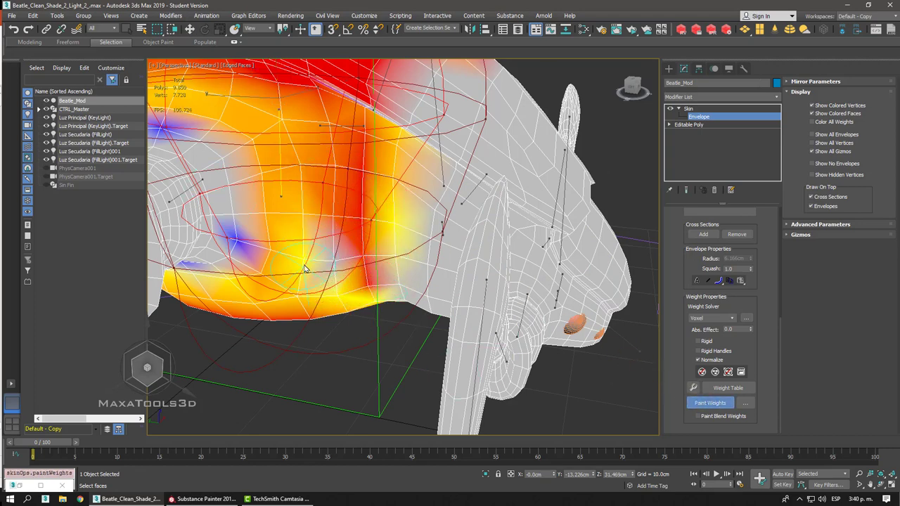
middle_click_drag(304, 268, 249, 224, "alt")
- Select the leg joint bone and paint its light falloff over the uneven patch on the flank in front of the joint
right_click(249, 223)
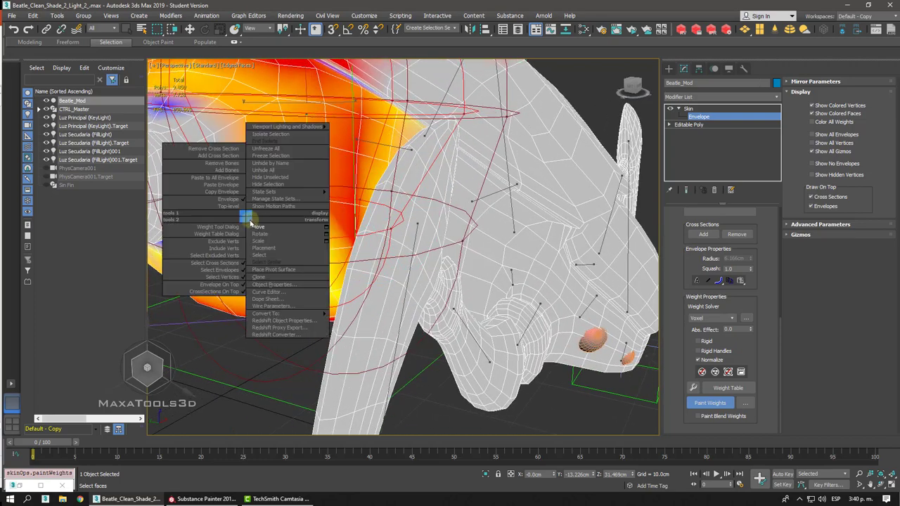
left_click(258, 225)
middle_click_drag(196, 173, 209, 182, "alt")
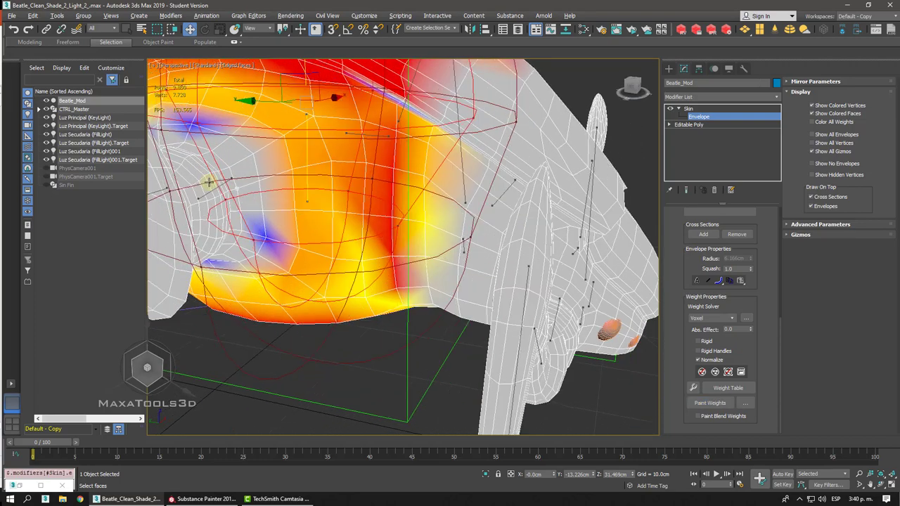
left_click(214, 189)
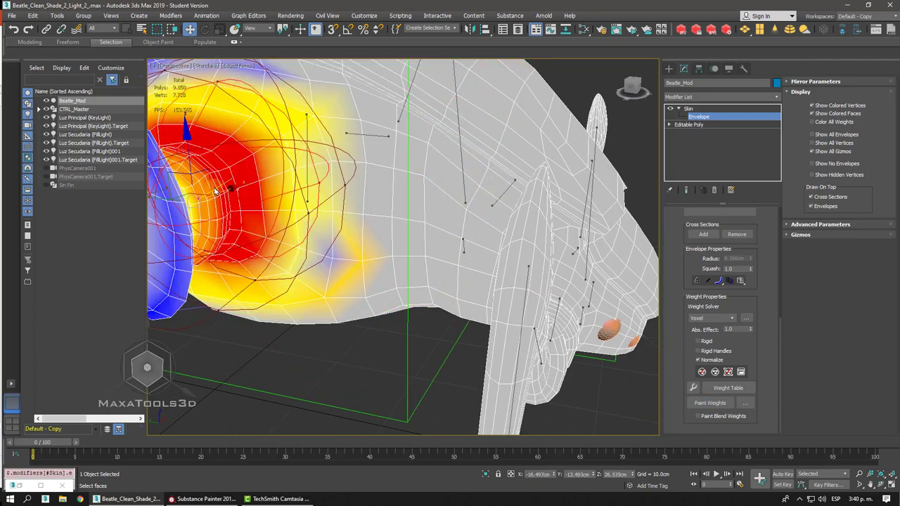
left_click(707, 403)
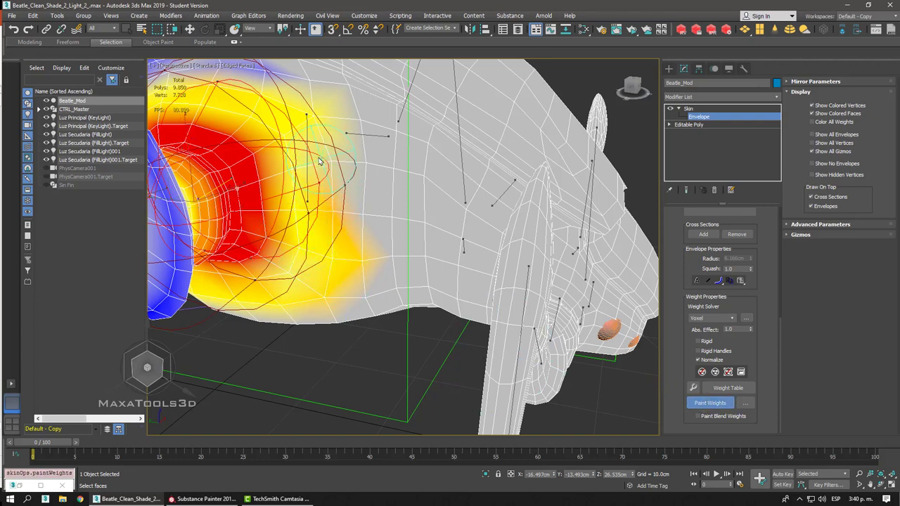
- Select the front body bone and paint a gradual weight falloff down the flank behind the front leg, from shell edge to belly
right_click(294, 267)
left_click(291, 261)
mouse_move(291, 261)
middle_mouse_down("alt")
mouse_move(367, 275)
mouse_move(461, 211)
middle_mouse_up("alt")
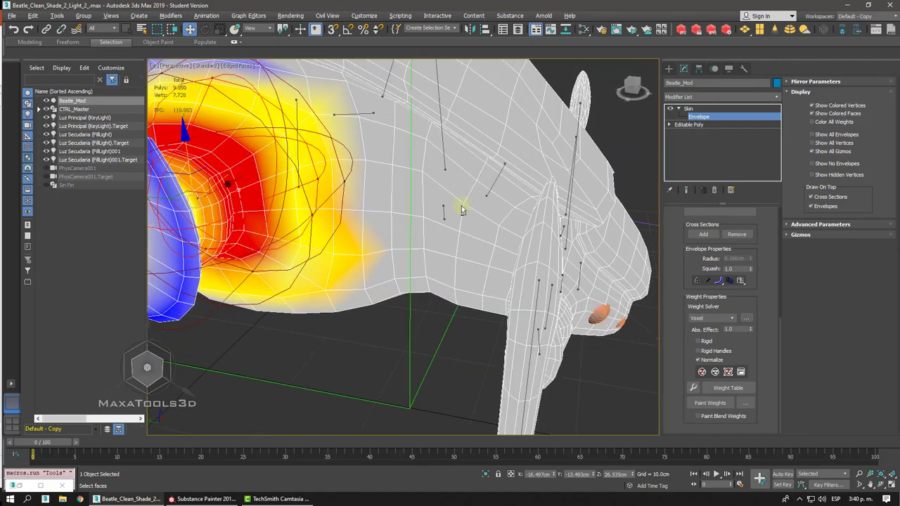
left_click(496, 181)
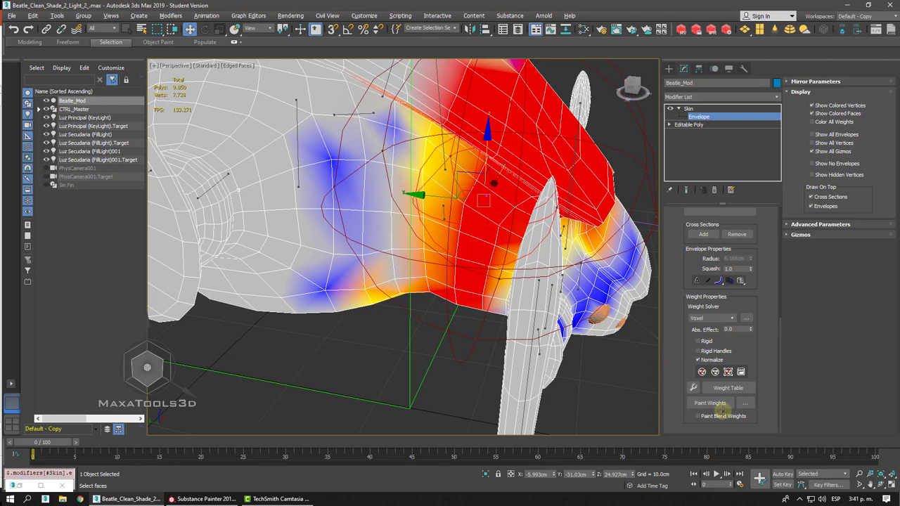
left_click(711, 403)
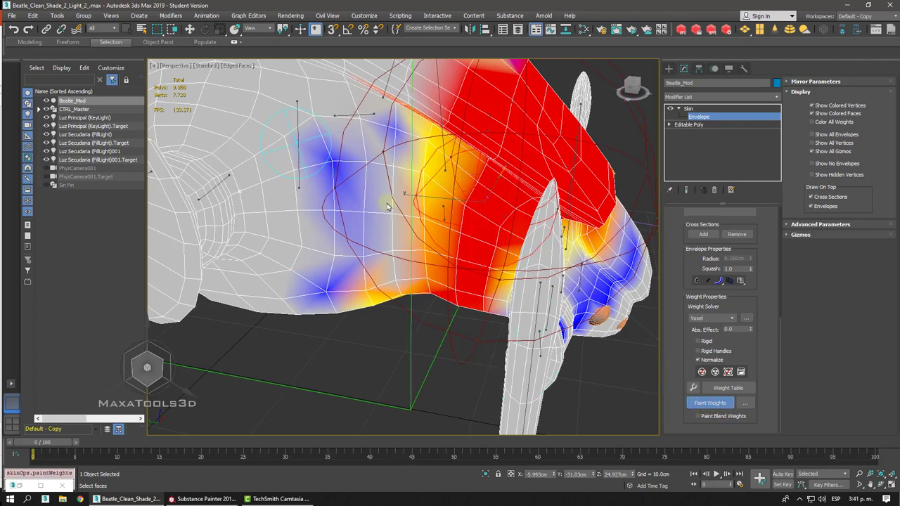
mouse_move(323, 174)
left_mouse_down()
mouse_move(316, 274)
mouse_move(352, 260)
mouse_move(345, 134)
mouse_move(355, 309)
mouse_move(361, 246)
mouse_move(352, 149)
mouse_move(378, 142)
mouse_move(404, 188)
mouse_move(369, 256)
mouse_move(386, 292)
mouse_move(365, 218)
mouse_move(387, 161)
mouse_move(390, 116)
mouse_move(397, 127)
left_mouse_up()
middle_click_drag(398, 128, 419, 117, "alt")
left_click_drag(425, 115, 425, 127)
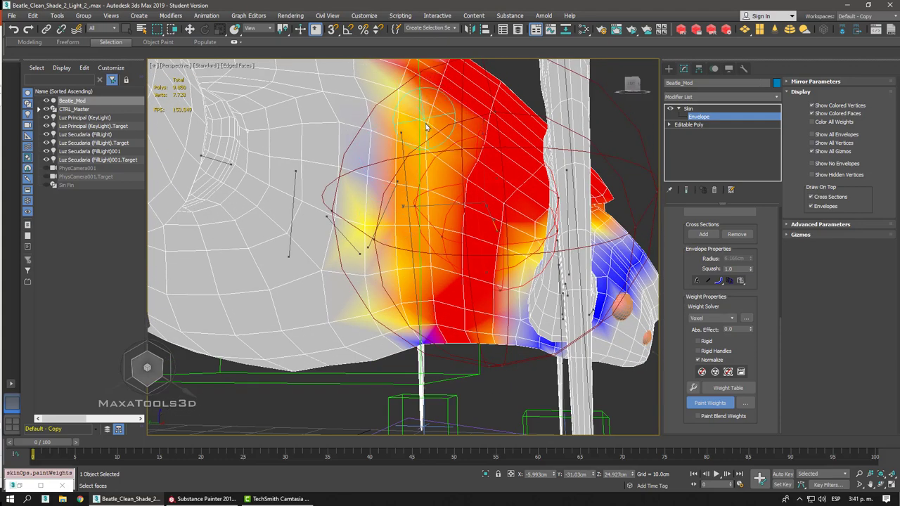
mouse_move(395, 322)
left_mouse_down("alt")
mouse_move(378, 301)
mouse_move(364, 91)
left_mouse_up("alt")
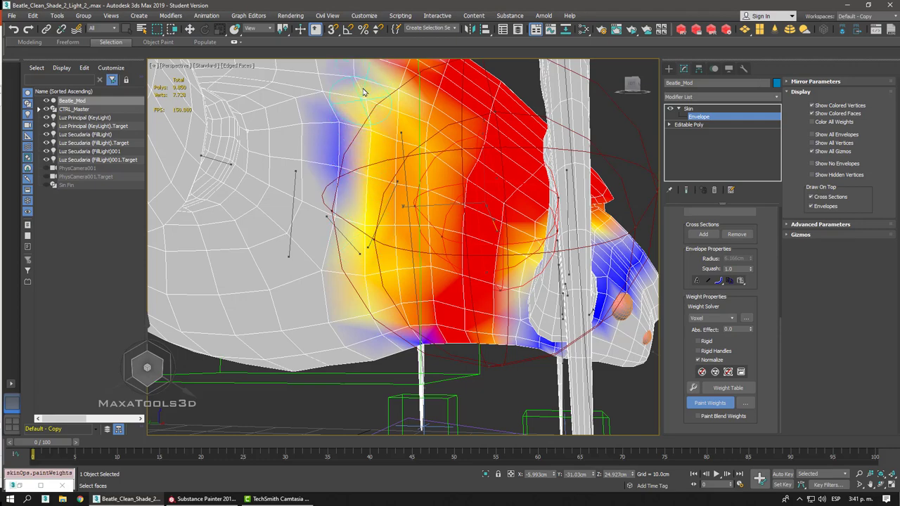
left_click(382, 338)
mouse_move(382, 338)
middle_mouse_down("alt")
mouse_move(377, 148)
mouse_move(385, 149)
middle_mouse_up("alt")
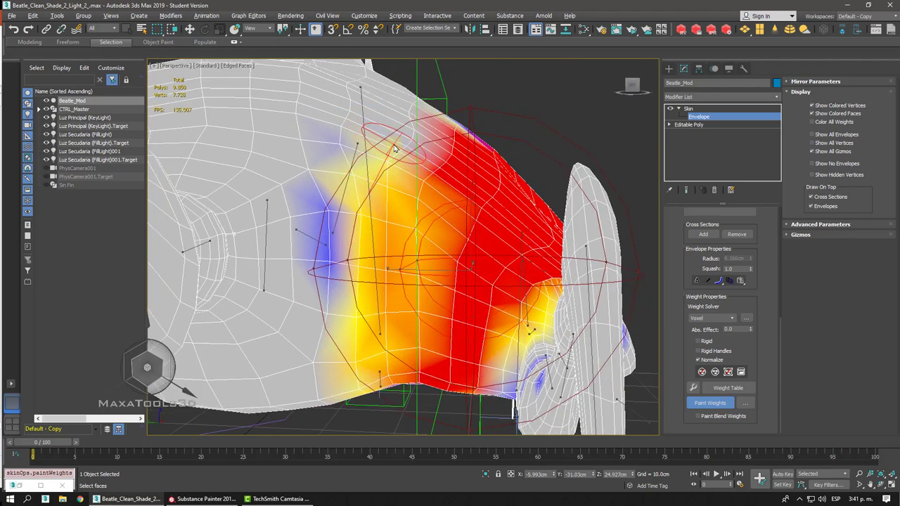
- Paint the front body bone's weight falloff across the upper shell, blending its rear edge towards the central section
mouse_move(402, 149)
left_mouse_down()
mouse_move(410, 120)
mouse_move(410, 132)
left_mouse_up()
middle_click_drag(426, 99, 407, 128, "alt")
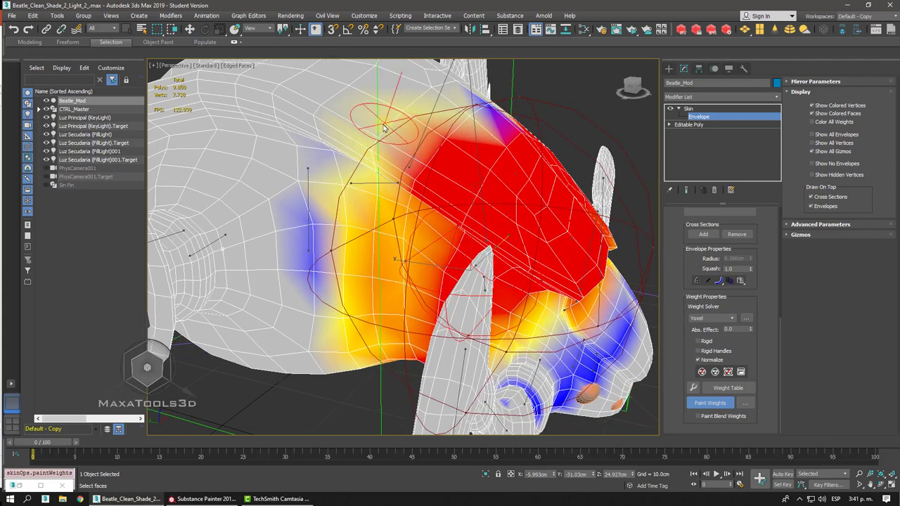
scroll(435, 109, "up", 4)
left_click_drag(445, 103, 456, 93)
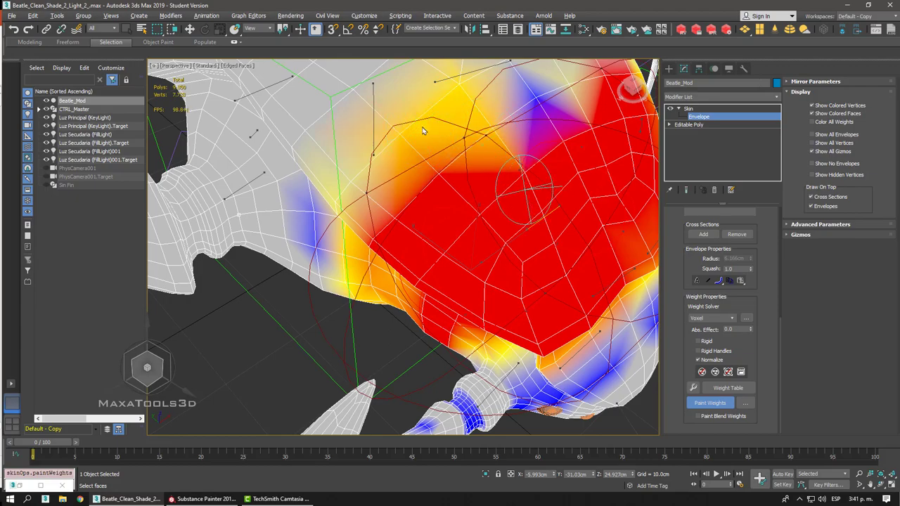
middle_click_drag(495, 130, 504, 137, "alt")
left_click_drag(504, 134, 514, 135)
left_click(501, 99)
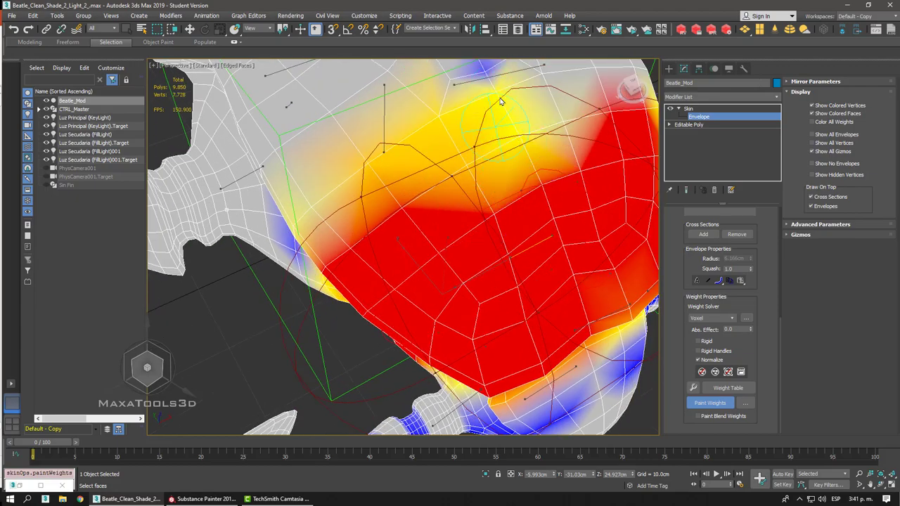
- Paint the front body bone's weight falloff across the underside, filling the uneven patches along the belly's rear transition
mouse_move(522, 206)
middle_mouse_down("alt")
mouse_move(499, 96)
mouse_move(482, 113)
middle_mouse_up("alt")
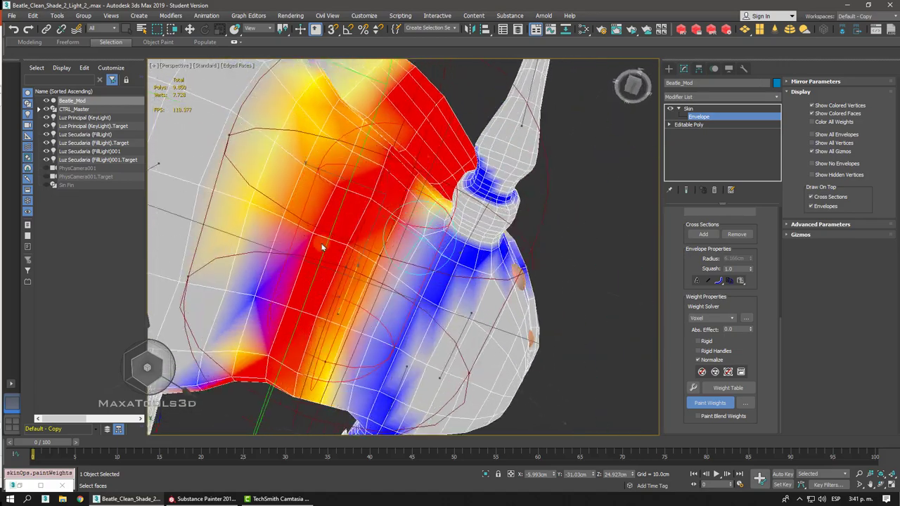
left_click(257, 301)
mouse_move(257, 301)
middle_mouse_down("alt")
mouse_move(417, 363)
mouse_move(460, 334)
mouse_move(415, 313)
middle_mouse_up("alt")
left_click(453, 376)
left_click(460, 327)
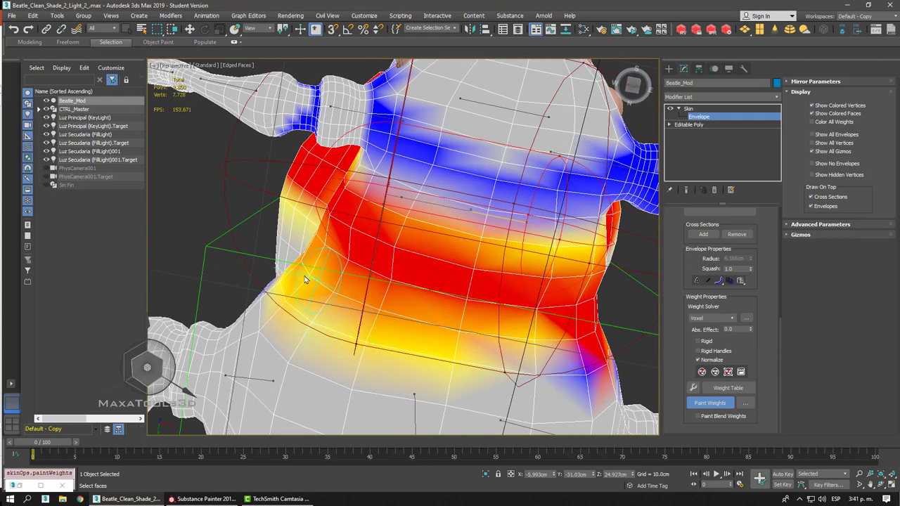
middle_click_drag(305, 279, 474, 245, "alt")
left_click(473, 246)
- Select the head bone and paint full weight over the middle of the head and its front tip
mouse_move(496, 288)
middle_mouse_down("alt")
mouse_move(511, 309)
mouse_move(550, 305)
mouse_move(608, 341)
middle_mouse_up("alt")
right_click(513, 312)
left_click(521, 321)
left_click(710, 402)
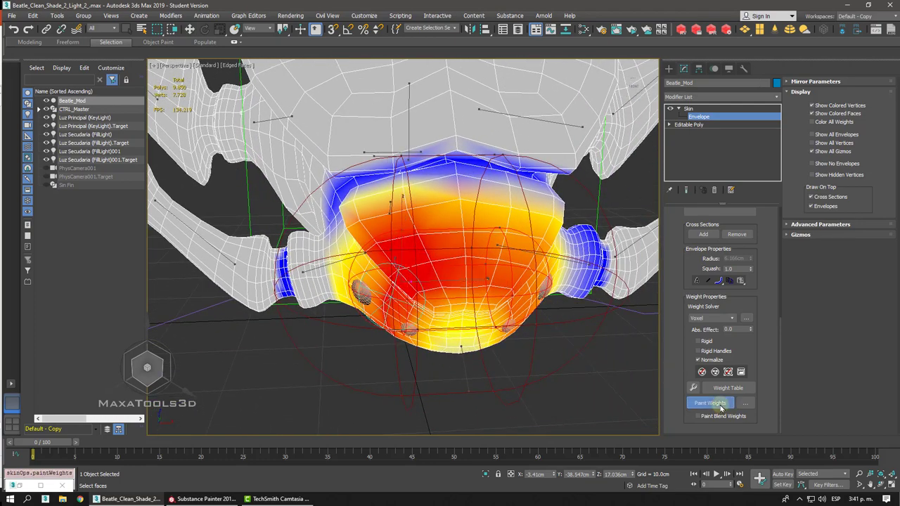
mouse_move(446, 207)
left_mouse_down()
mouse_move(448, 201)
mouse_move(360, 219)
mouse_move(456, 237)
left_mouse_up()
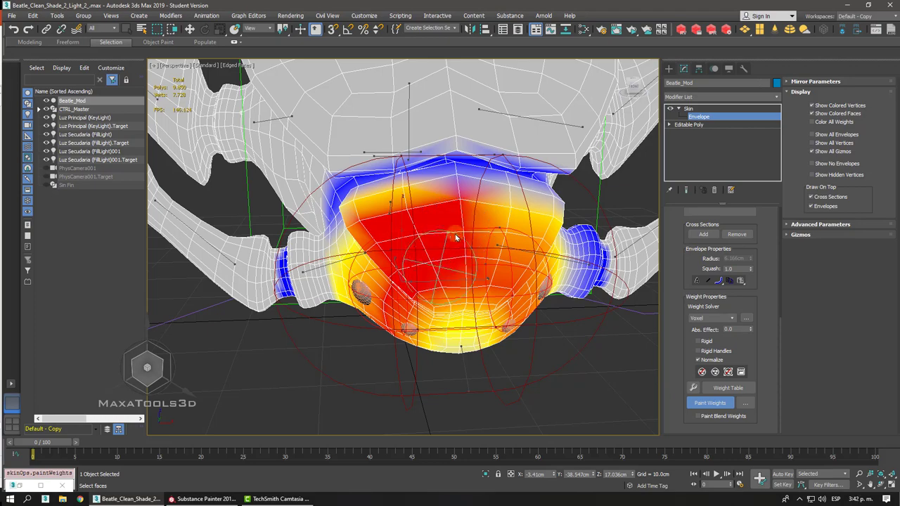
mouse_move(456, 237)
middle_mouse_down("alt")
mouse_move(464, 325)
mouse_move(453, 331)
middle_mouse_up("alt")
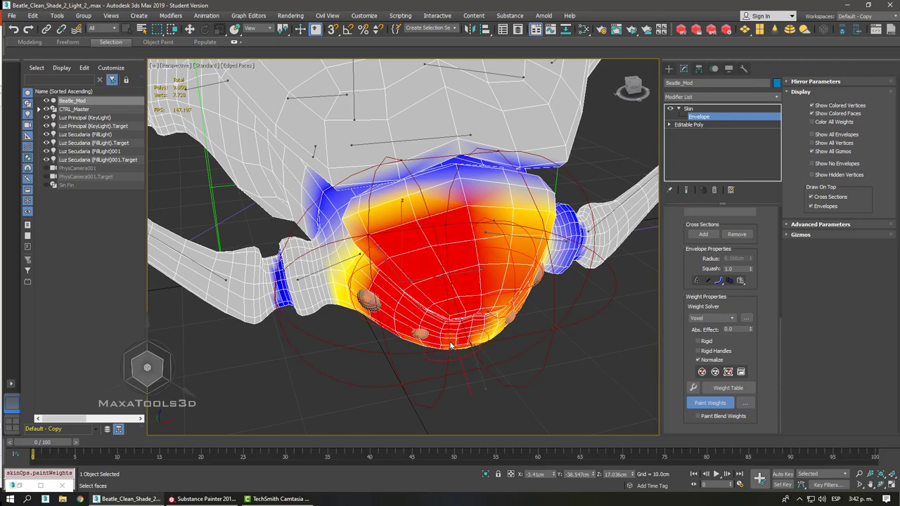
- Paint the head bone's full weight around the eyes on the side of the head and across its underside
middle_click_drag(432, 343, 395, 273, "alt")
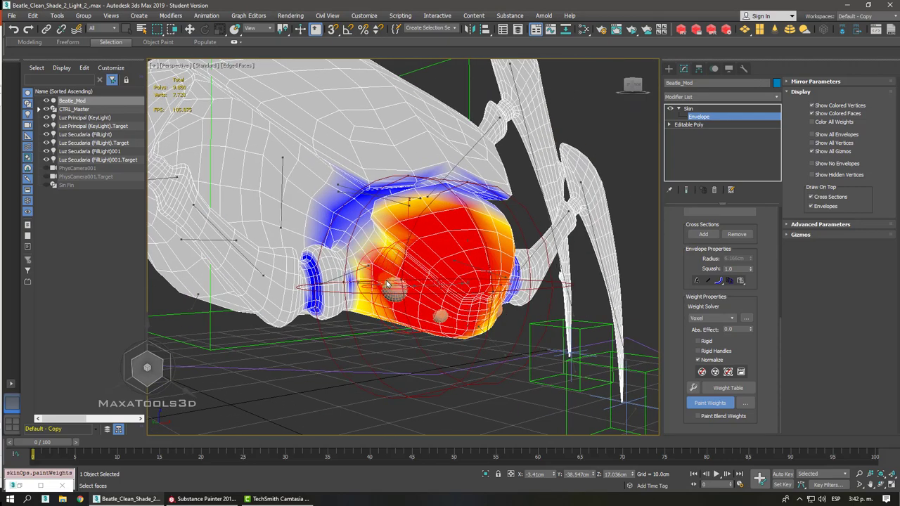
left_click_drag(400, 253, 401, 274)
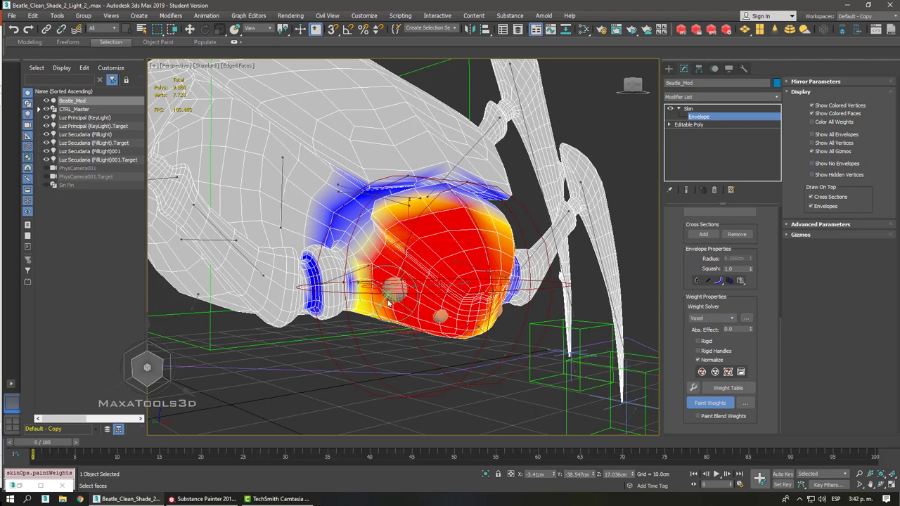
middle_click_drag(401, 321, 414, 301, "alt")
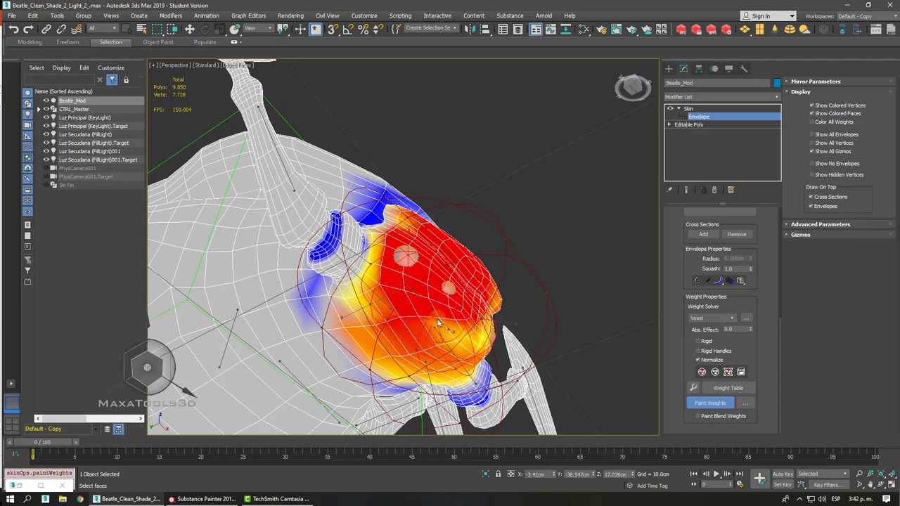
mouse_move(437, 323)
left_mouse_down()
mouse_move(449, 337)
mouse_move(460, 309)
mouse_move(384, 310)
left_mouse_up()
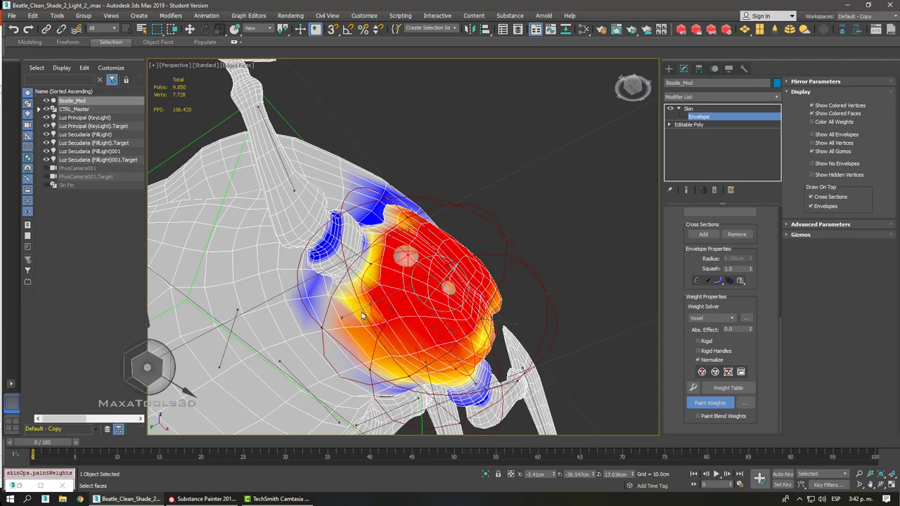
- Paint the head bone's full weight over the head's top plate up to its rear edge
middle_click_drag(370, 314, 367, 225, "alt")
scroll(365, 264, "up", 3)
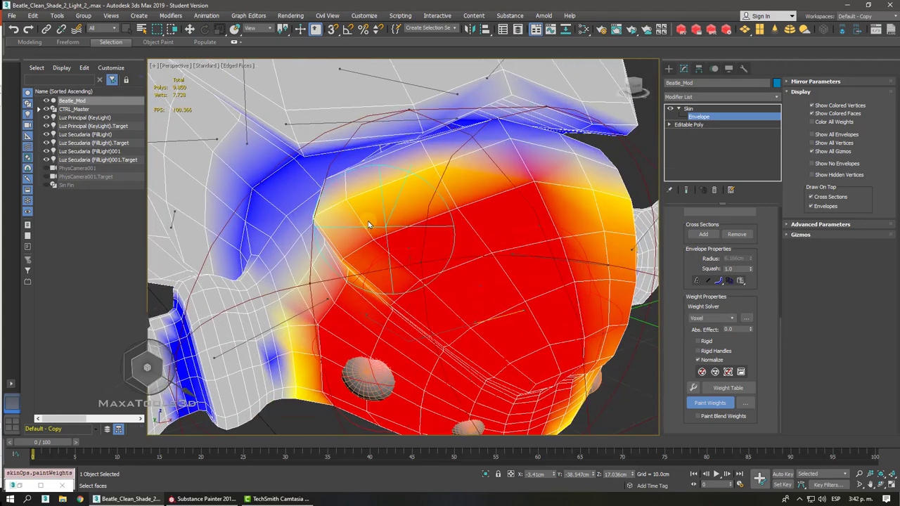
mouse_move(368, 225)
left_mouse_down()
mouse_move(372, 204)
mouse_move(336, 206)
mouse_move(338, 195)
mouse_move(442, 155)
mouse_move(499, 146)
mouse_move(494, 130)
mouse_move(532, 180)
left_mouse_up()
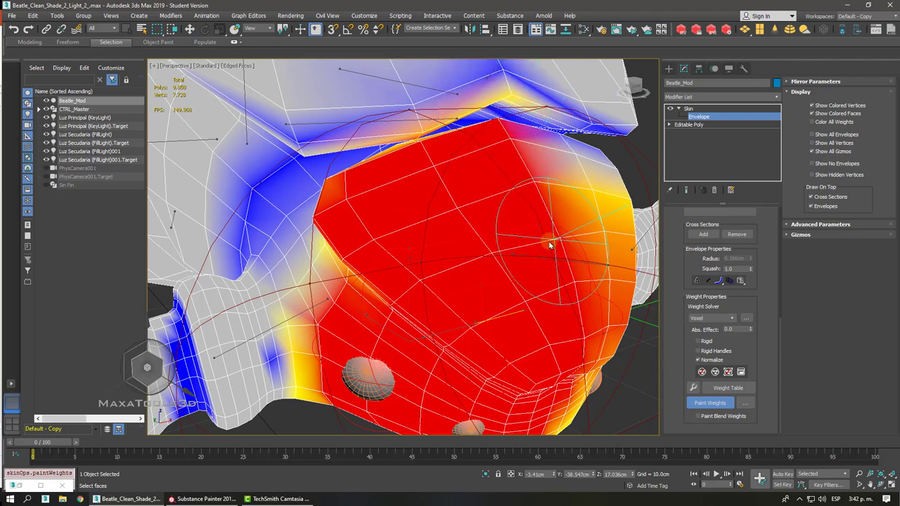
- Remove the head bone's weight from the front rim of the shell above the head and from the adjacent side corner
middle_click_drag(551, 246, 534, 235, "alt")
middle_click_drag(445, 198, 410, 202, "alt")
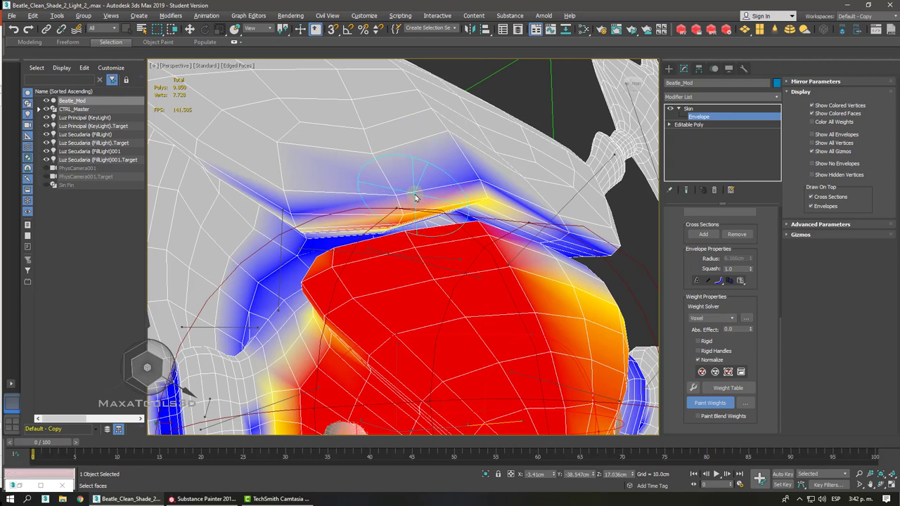
mouse_move(435, 204)
left_mouse_down()
mouse_move(412, 201)
mouse_move(378, 218)
mouse_move(407, 227)
mouse_move(398, 229)
mouse_move(420, 219)
mouse_move(411, 211)
left_mouse_up()
scroll(390, 214, "down", 3)
scroll(399, 214, "up", 6)
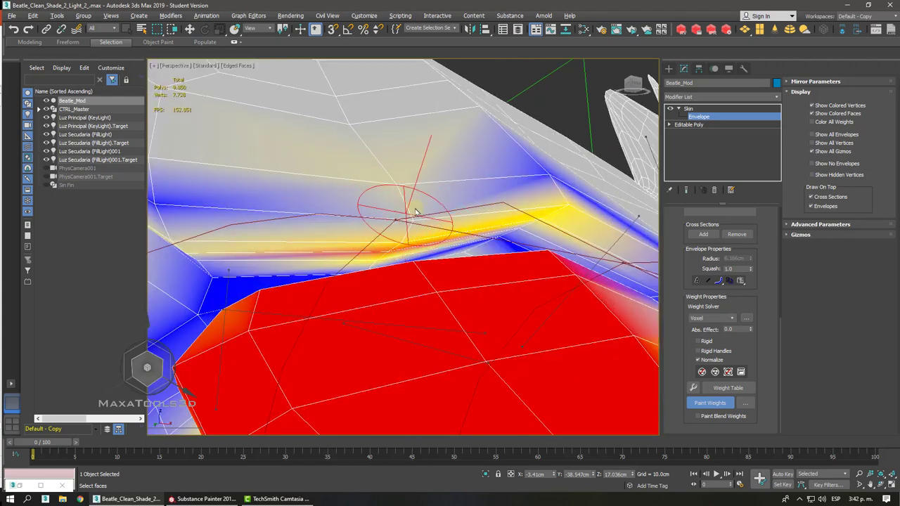
mouse_move(223, 208)
left_mouse_down("alt")
mouse_move(186, 195)
mouse_move(528, 204)
mouse_move(546, 191)
mouse_move(558, 211)
mouse_move(541, 225)
mouse_move(267, 246)
mouse_move(379, 251)
mouse_move(361, 251)
mouse_move(392, 247)
mouse_move(221, 246)
mouse_move(184, 256)
mouse_move(198, 267)
left_mouse_up("alt")
left_click_drag(302, 261, 405, 247, "alt")
mouse_move(528, 211)
left_mouse_down("alt")
mouse_move(498, 237)
mouse_move(317, 266)
left_mouse_up("alt")
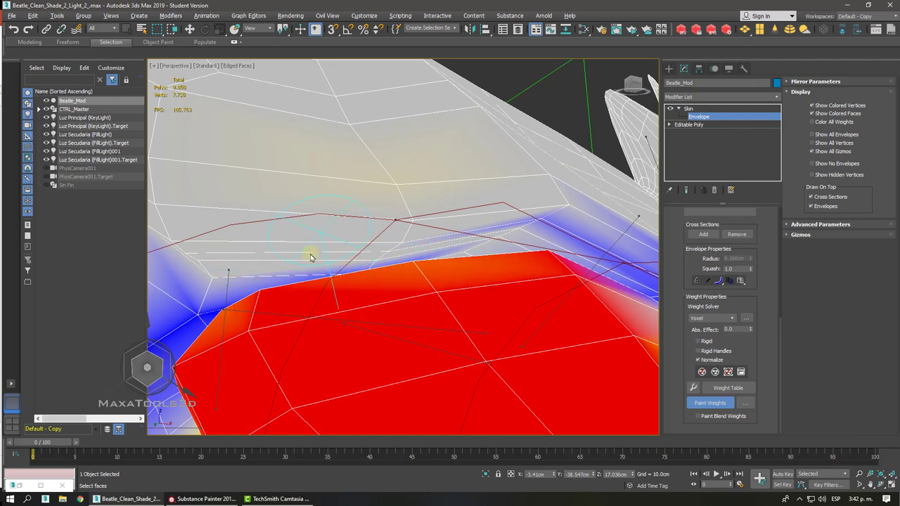
left_click_drag(534, 220, 444, 228, "alt")
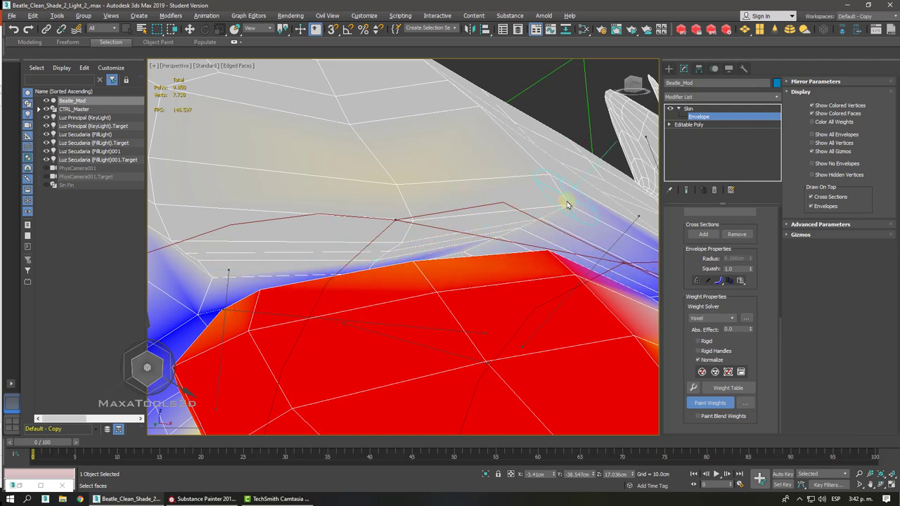
mouse_move(264, 241)
left_mouse_down("alt")
mouse_move(201, 260)
mouse_move(182, 309)
left_mouse_up("alt")
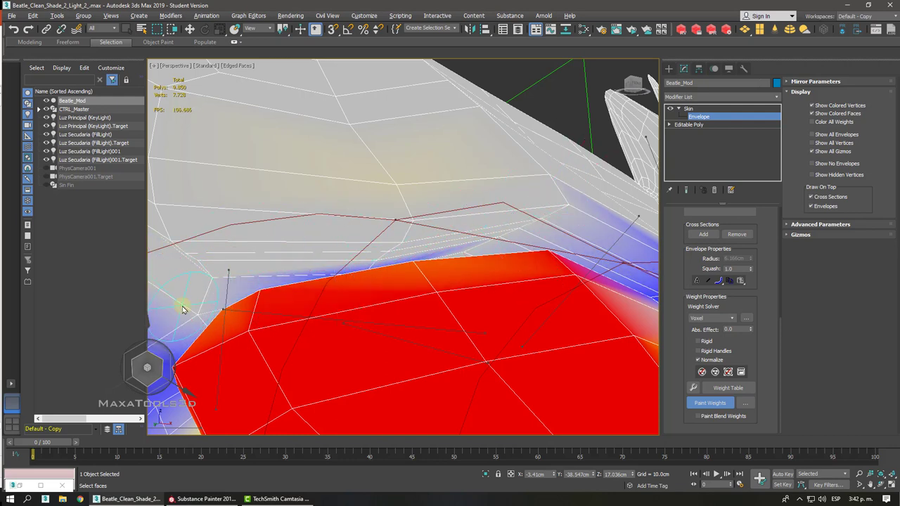
- Paint the head bone's weight on the side of the head between the top plate and the front leg joint
scroll(276, 262, "down", 10)
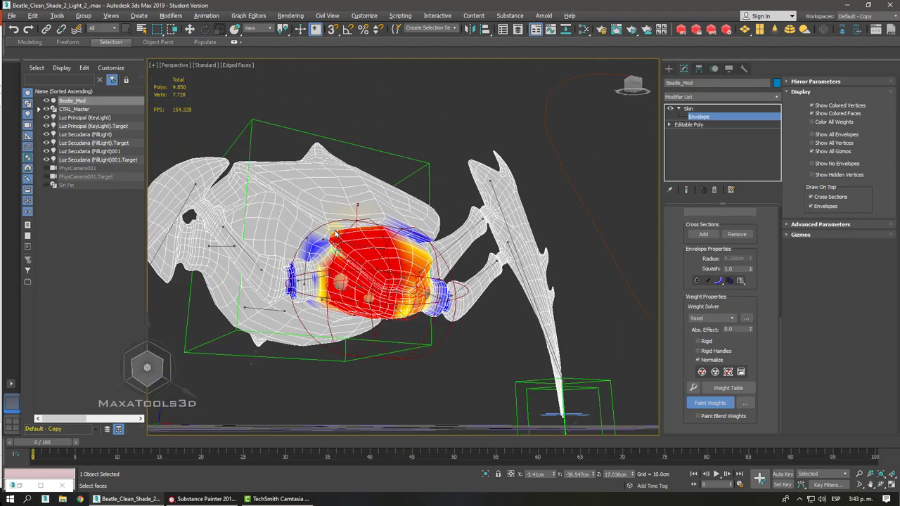
scroll(344, 266, "up", 10)
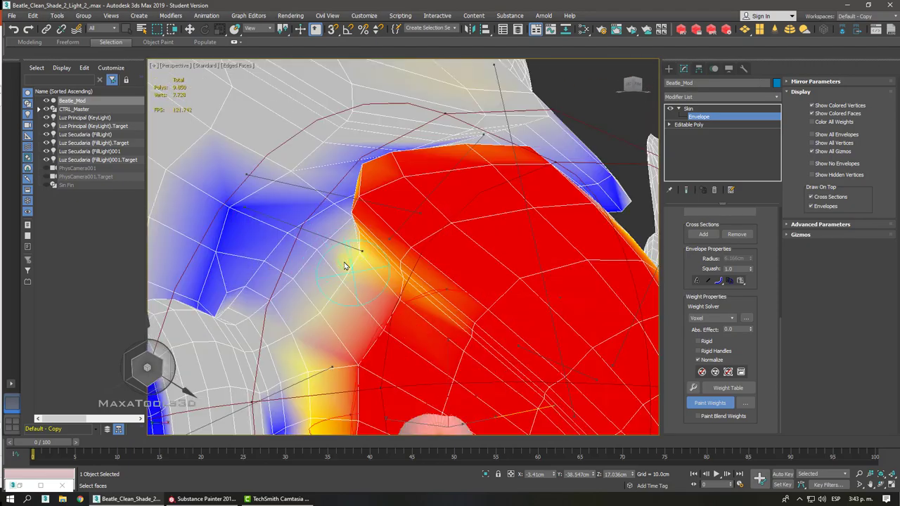
mouse_move(331, 315)
left_mouse_down()
mouse_move(313, 247)
mouse_move(289, 317)
mouse_move(276, 299)
mouse_move(318, 262)
mouse_move(358, 269)
mouse_move(366, 291)
left_mouse_up()
scroll(367, 289, "down", 10)
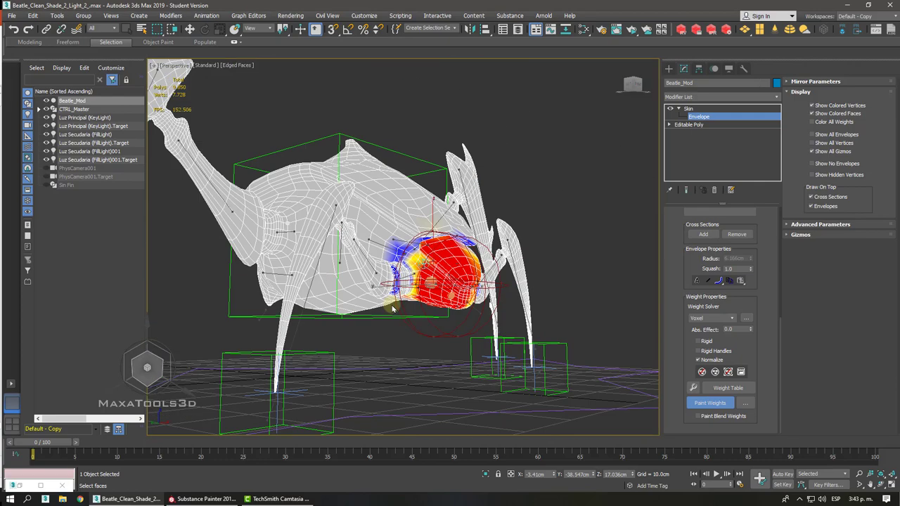
- Inspect the head's weights from below and from the front, and leave envelope editing for the Skin modifier's top level
middle_click_drag(354, 318, 355, 318, "alt")
scroll(354, 317, "up", 4)
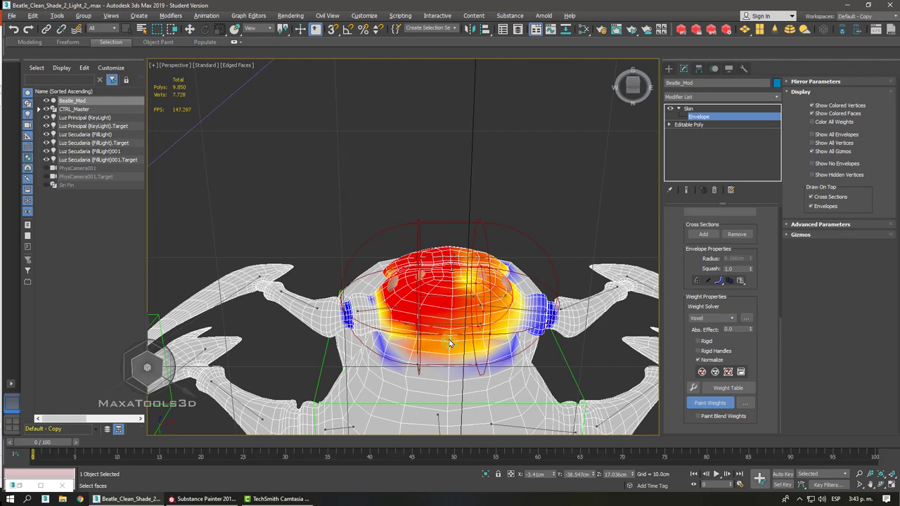
middle_click_drag(450, 343, 450, 272, "alt")
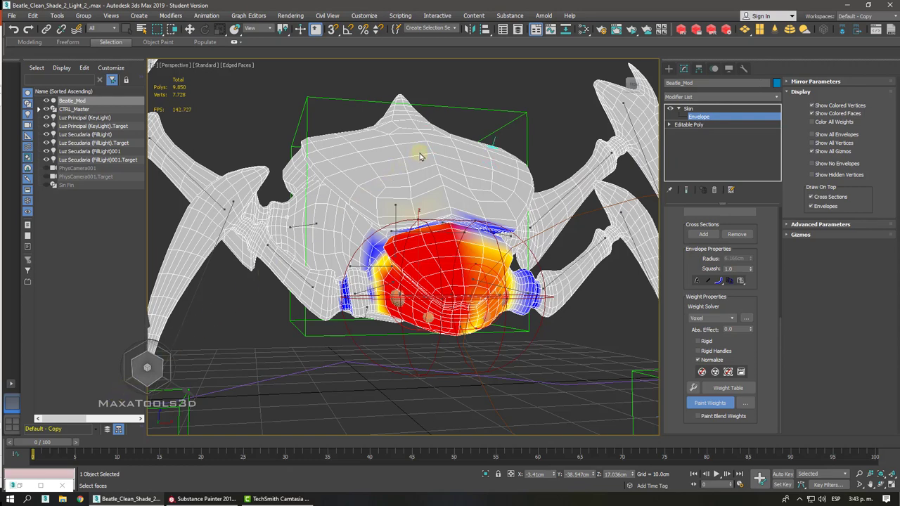
left_click(690, 109)
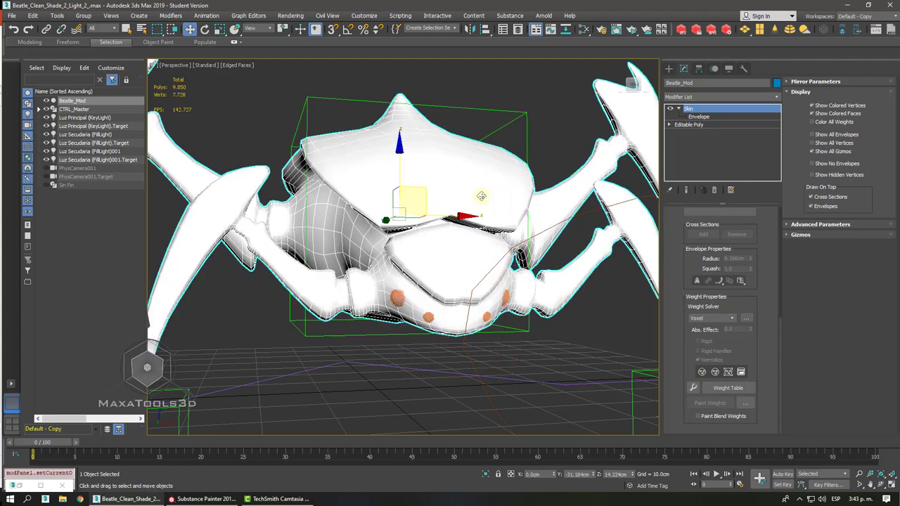
- Show the beetle from the front and return to envelope editing in its Skin modifier
scroll(481, 196, "down", 3)
middle_click_drag(482, 196, 443, 190, "alt")
scroll(417, 186, "down", 1)
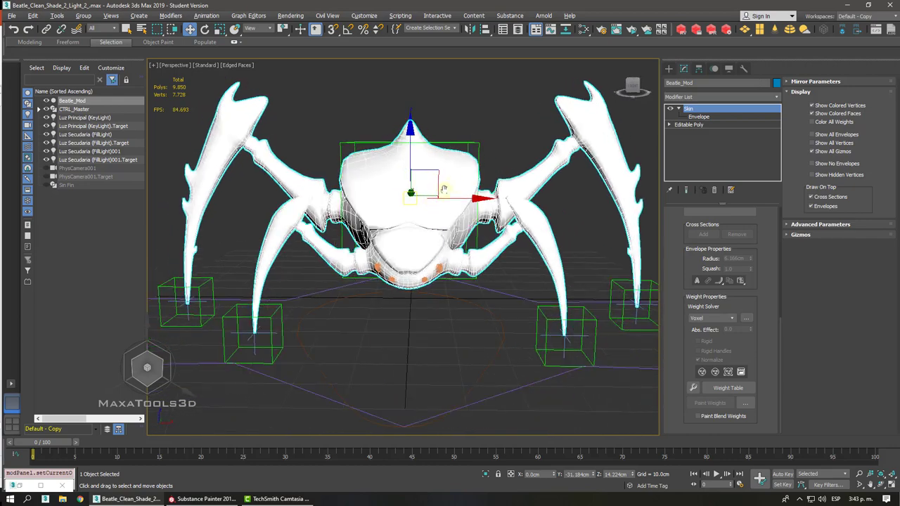
key("f")
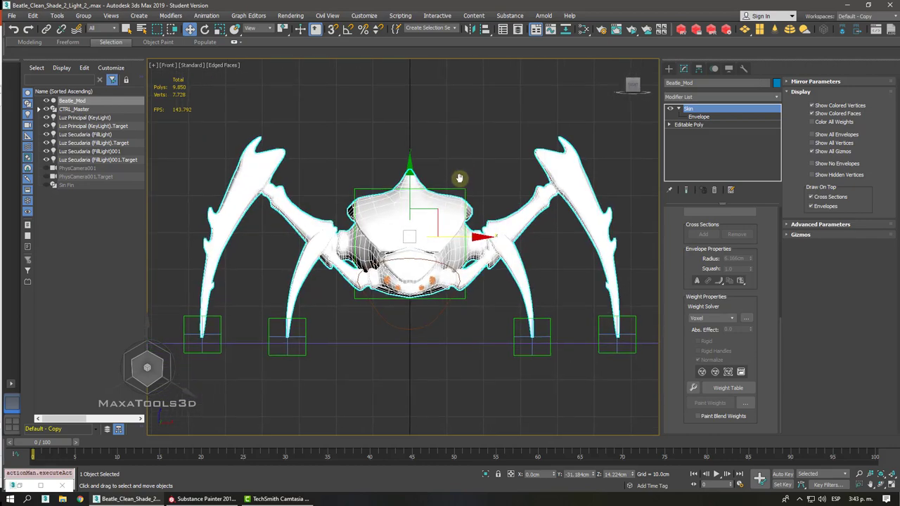
left_click(433, 129)
left_click(419, 169)
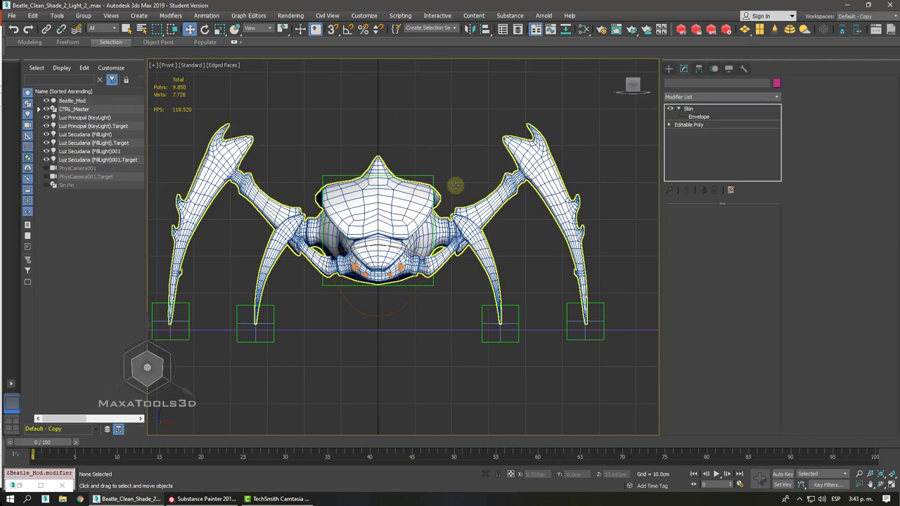
left_click(701, 117)
left_click_drag(675, 242, 680, 190)
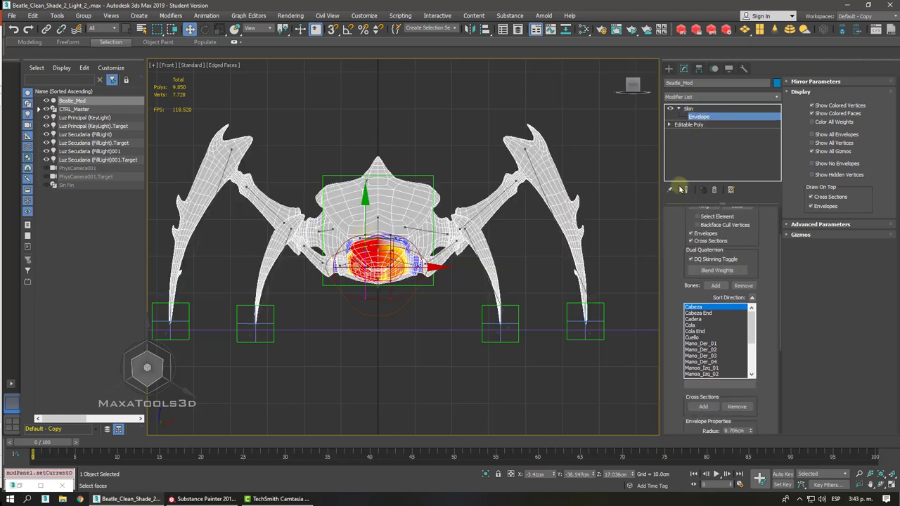
left_click_drag(673, 252, 685, 3)
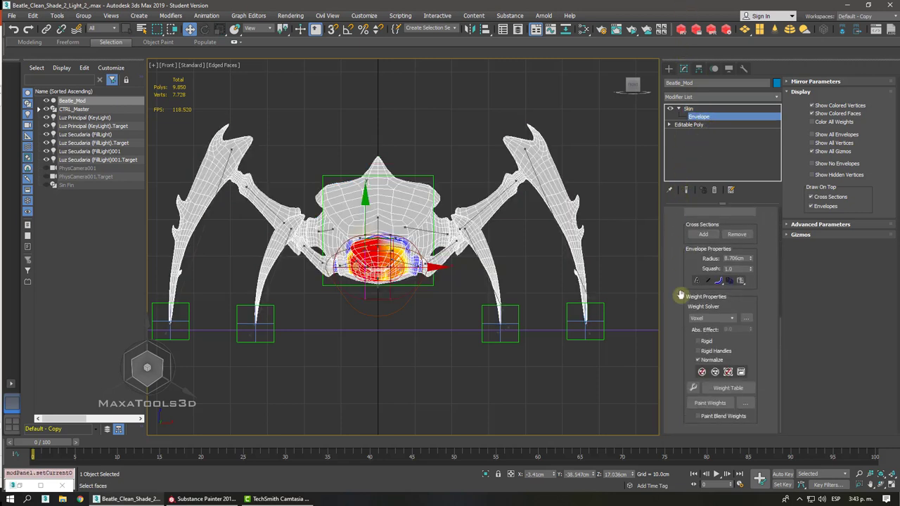
- Expand the Skin modifier's mirror parameters and turn on Mirror Mode for the beetle
left_click(798, 83)
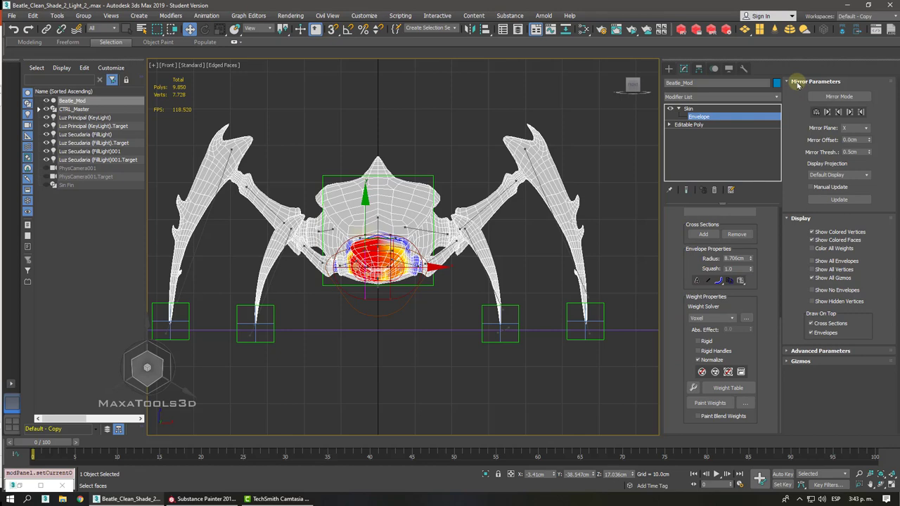
left_click(694, 109)
left_click(717, 117)
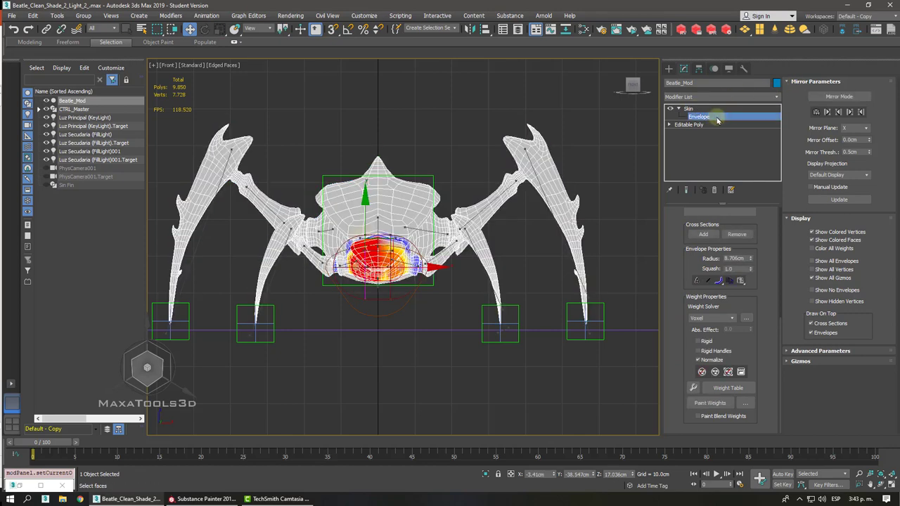
middle_click_drag(484, 192, 500, 184)
scroll(500, 185, "up", 3)
scroll(499, 185, "down", 3)
left_click(823, 97)
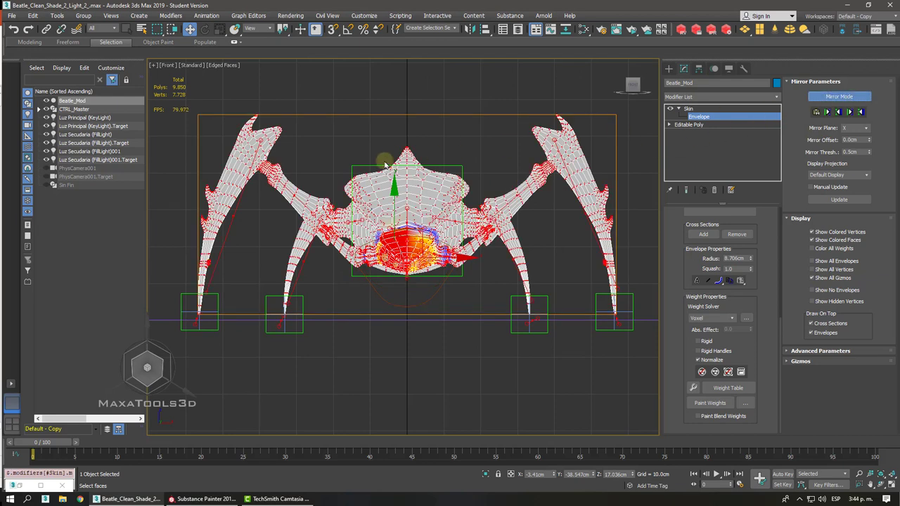
- Save the scene as a new file named Beatle_Clean_Shade_2_Rigg-Skin_.max
left_click(10, 17)
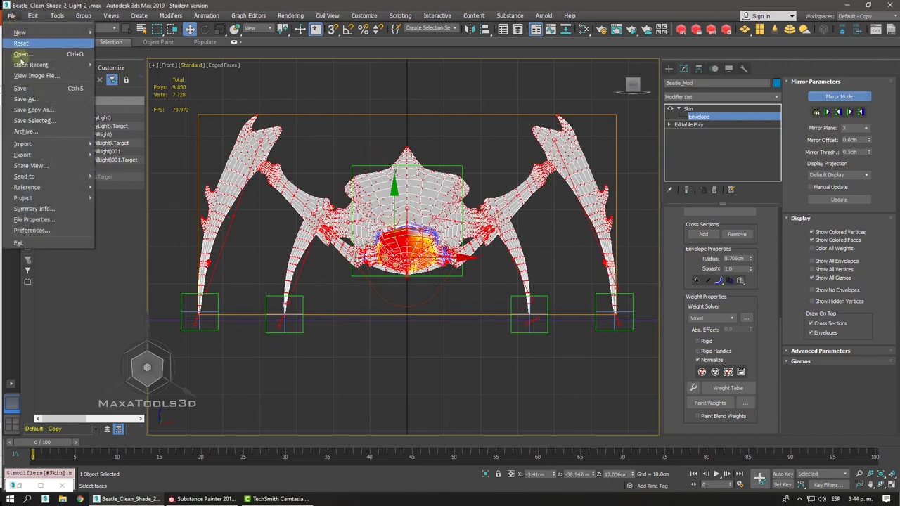
left_click(34, 102)
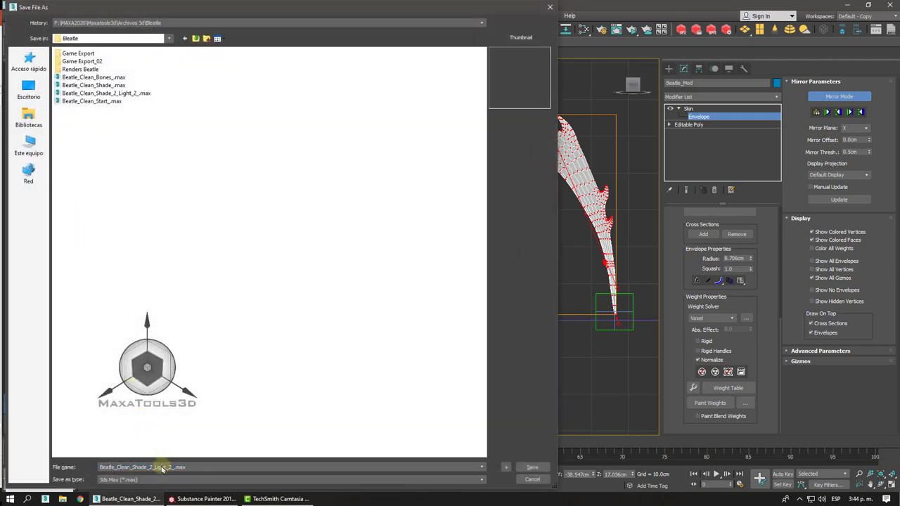
left_click_drag(168, 476, 172, 478)
type("Rigg")
type(" Skin")
key("Return")
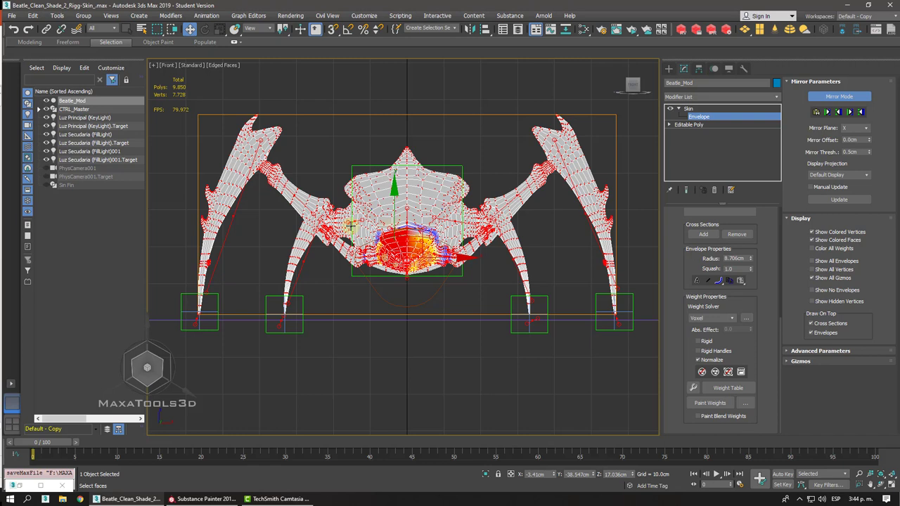
- Bake the selected vertices' weights in the Skin modifier
scroll(675, 281, "up", 5)
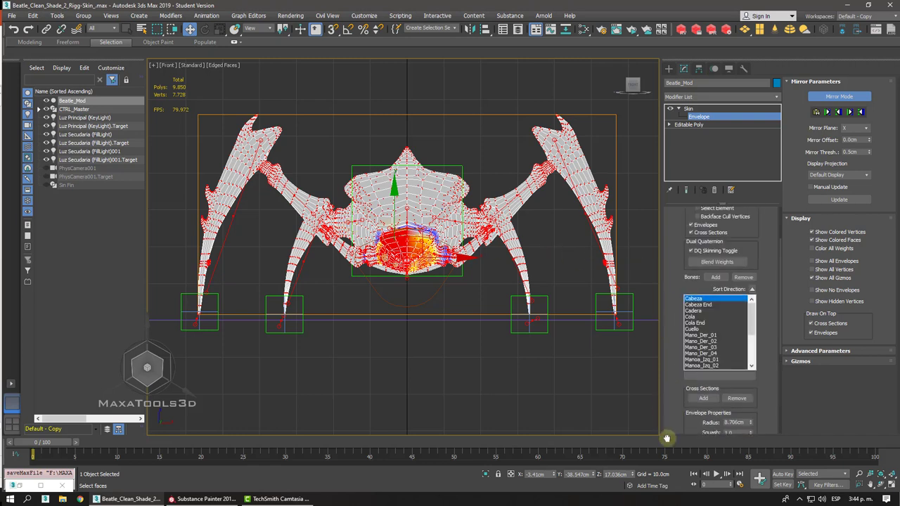
scroll(669, 346, "down", 5)
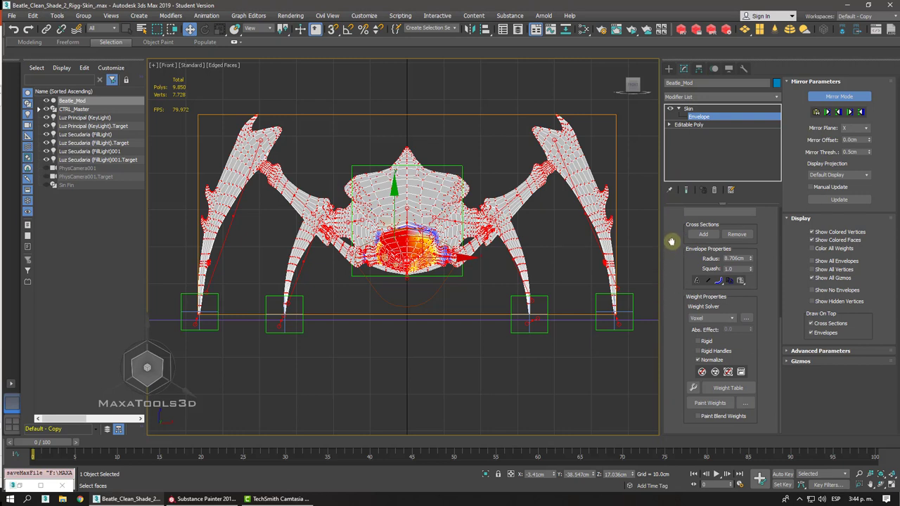
left_click(740, 373)
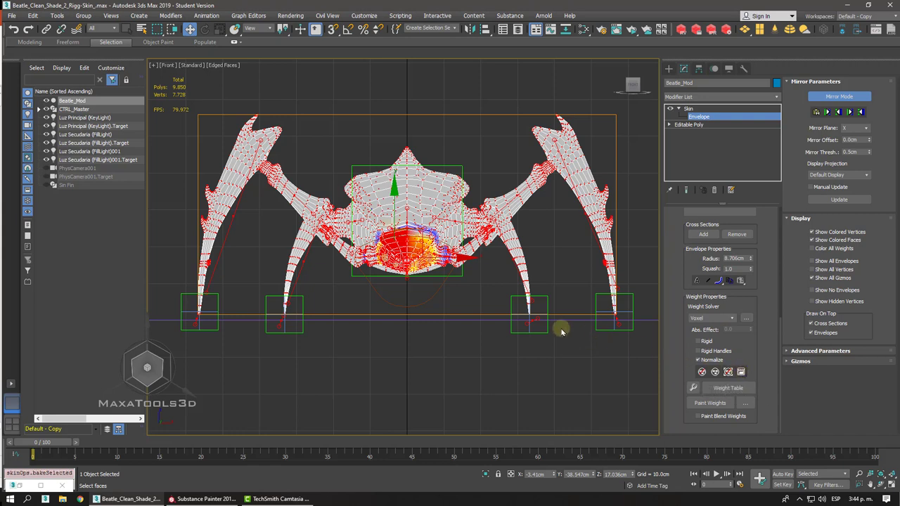
scroll(683, 324, "up", 5)
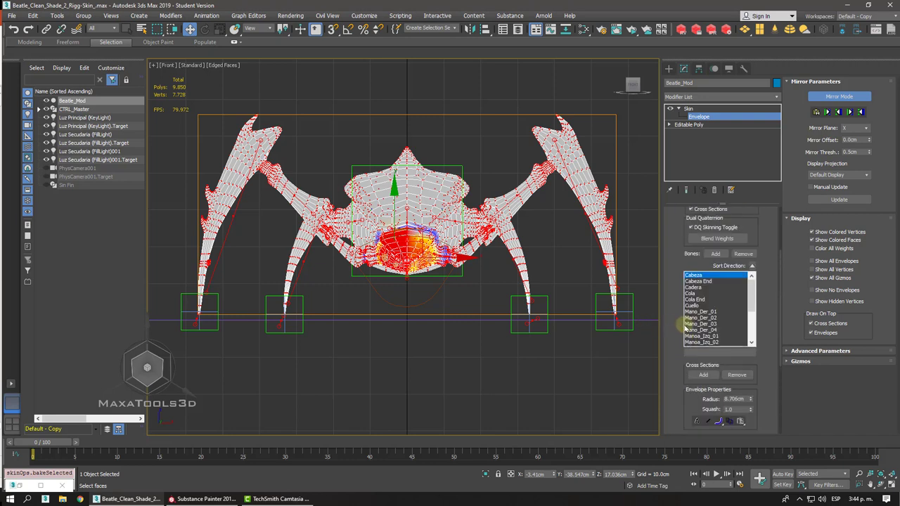
scroll(684, 324, "up", 2)
scroll(684, 327, "down", 7)
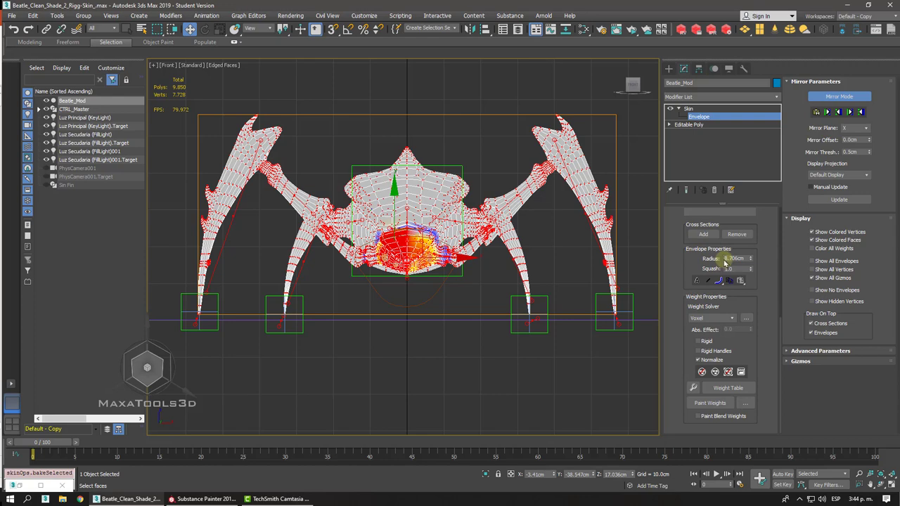
- Check the mirror plane's orientation in perspective and set the mirror plane to Y, dividing the beetle lengthwise
mouse_move(394, 197)
middle_mouse_down()
mouse_move(347, 198)
mouse_move(387, 201)
middle_mouse_up()
key("p")
scroll(386, 199, "down", 5)
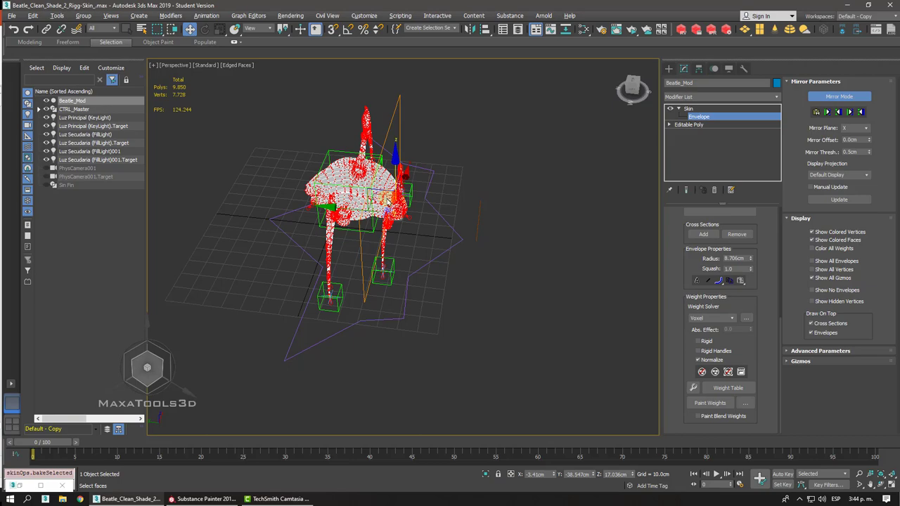
middle_click_drag(387, 200, 337, 201, "alt")
scroll(337, 200, "up", 3)
middle_click_drag(443, 200, 387, 198, "alt")
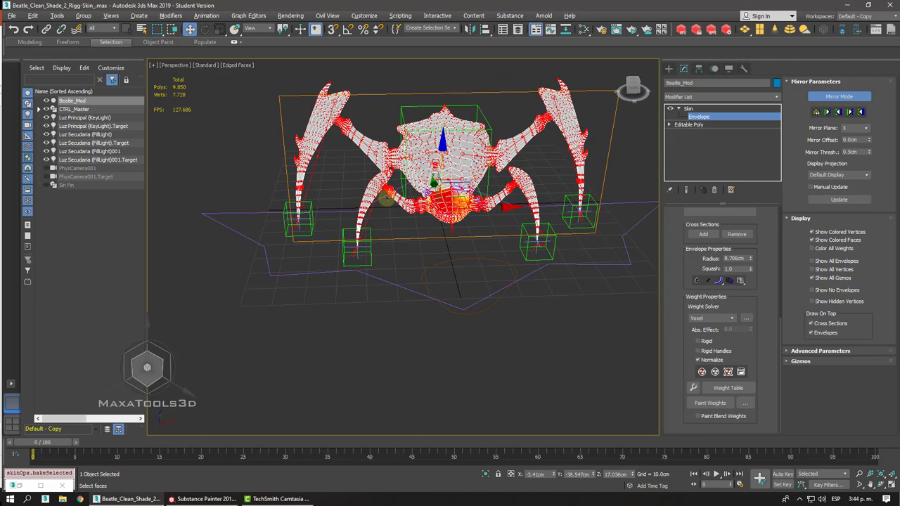
key("shift+z")
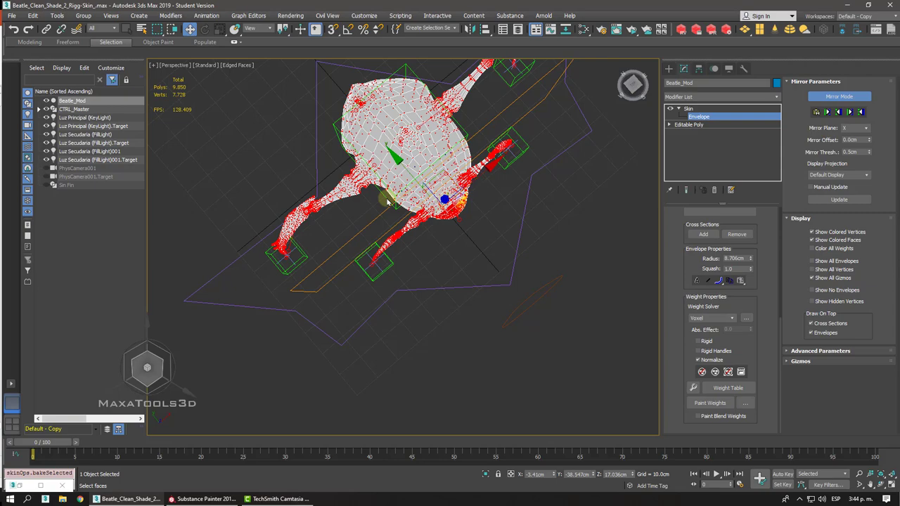
key("shift+z")
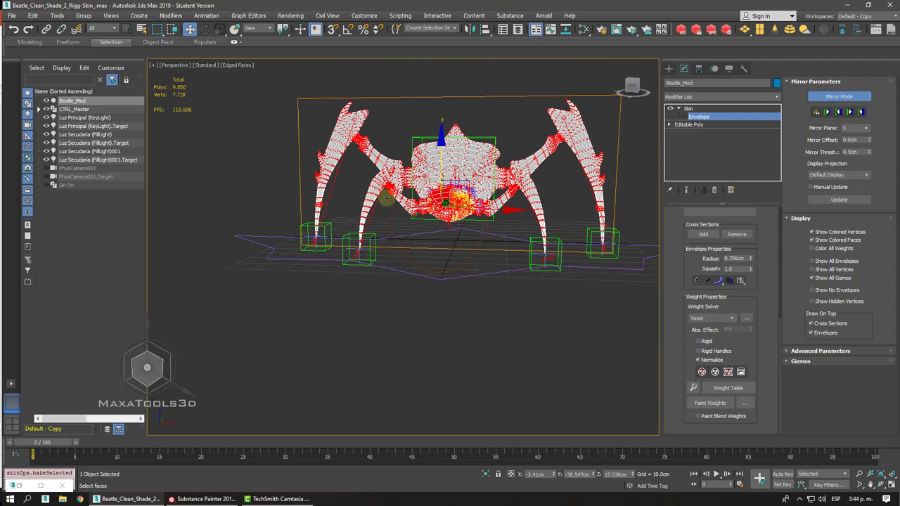
key("shift+z")
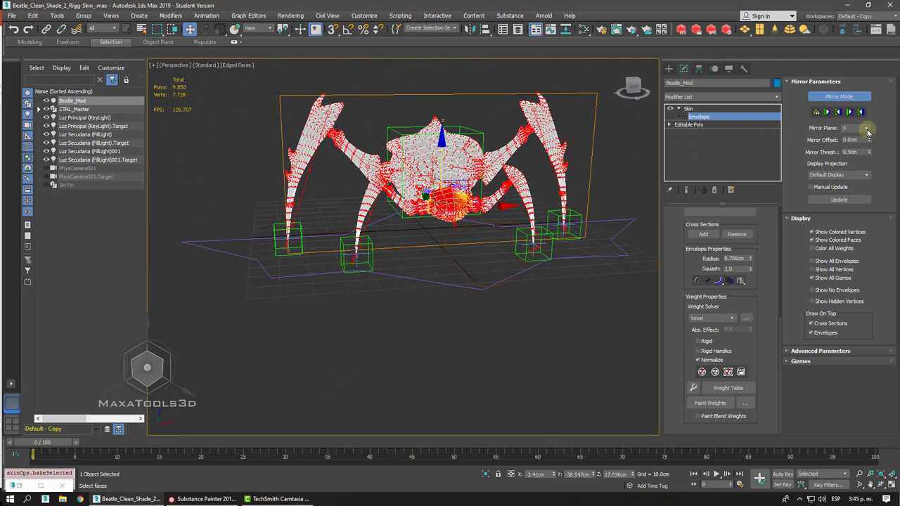
left_click(866, 128)
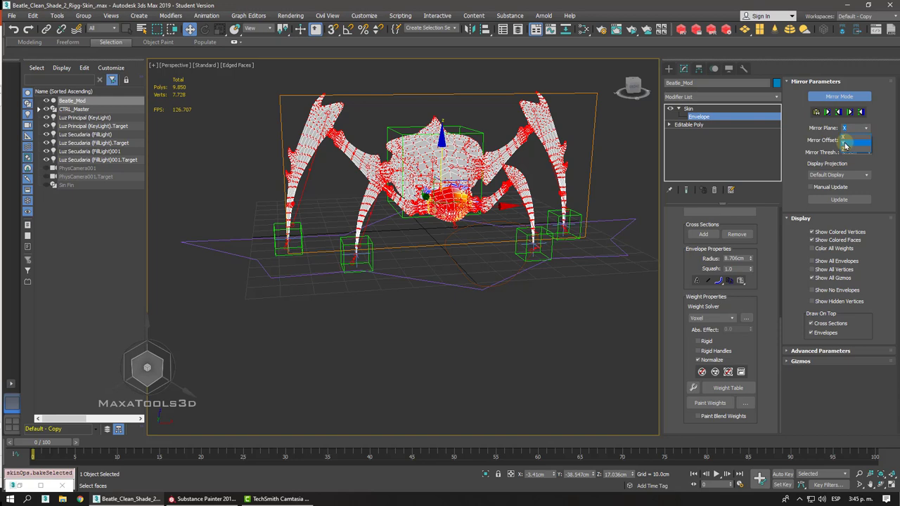
left_click(846, 144)
key("shift+z")
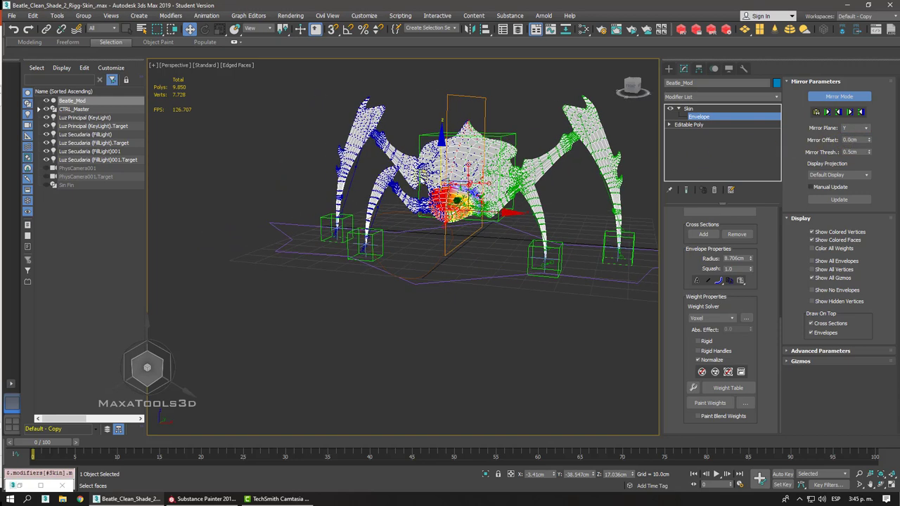
- Examine the mirror colouring of the head's vertices and bones on both sides of the central plane from the front
key("shift+z")
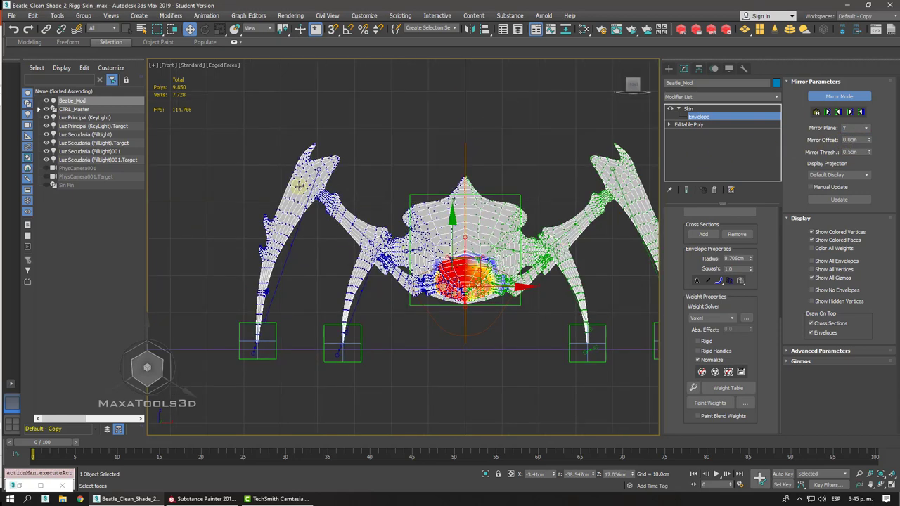
scroll(299, 186, "up", 5)
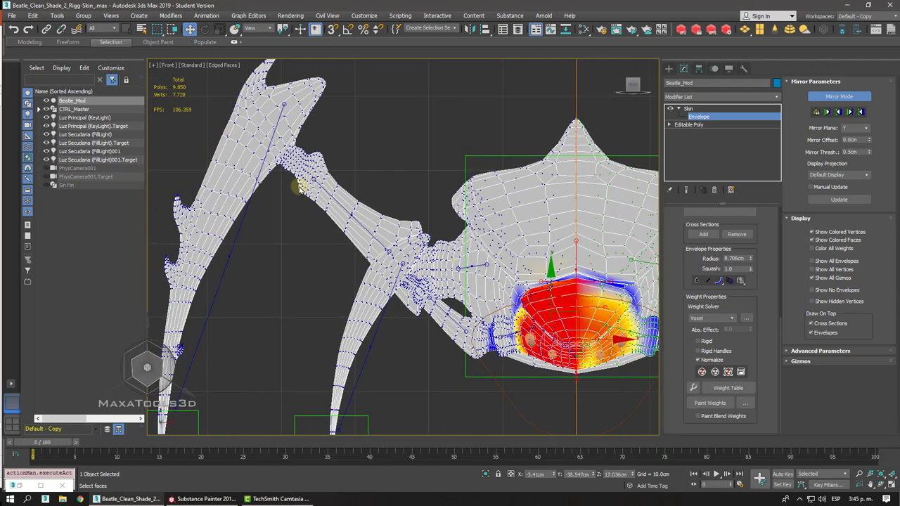
scroll(299, 189, "down", 3)
middle_click_drag(298, 189, 113, 186)
scroll(299, 188, "up", 3)
scroll(299, 186, "up", 5)
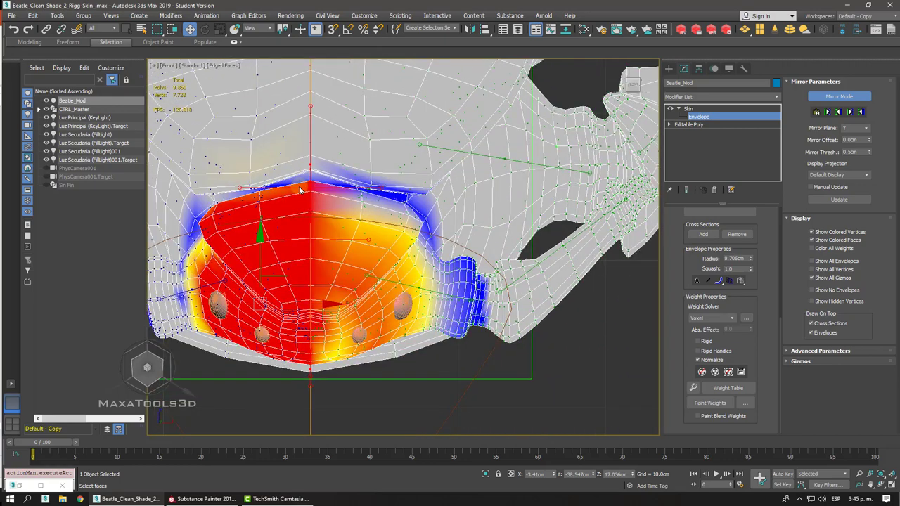
scroll(298, 188, "up", 8)
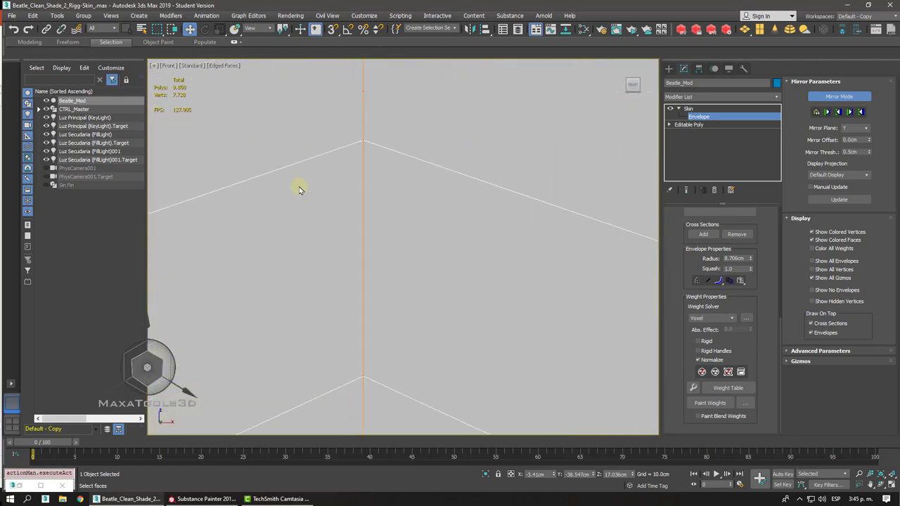
scroll(298, 189, "down", 8)
scroll(300, 184, "up", 5)
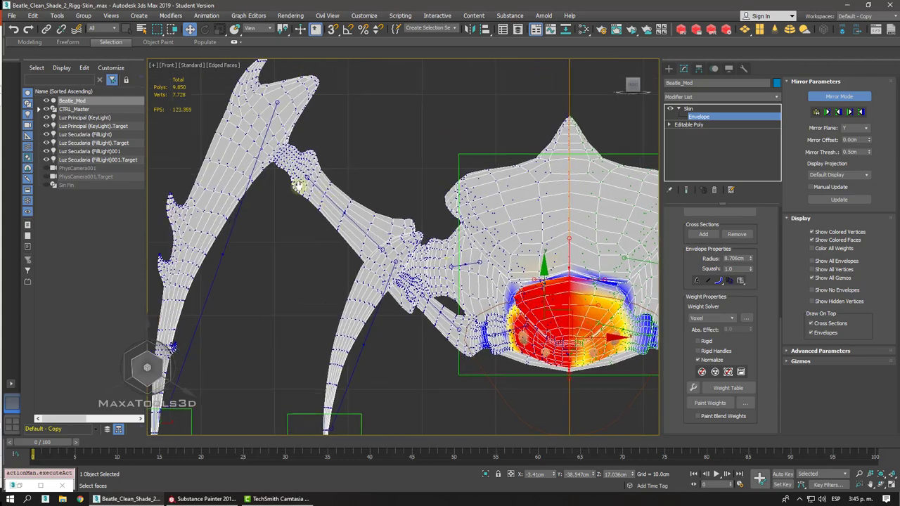
- Examine the mirror colouring of the vertices and bones along the legs on both sides of the beetle
middle_click_drag(299, 187, 338, 199)
scroll(298, 187, "up", 3)
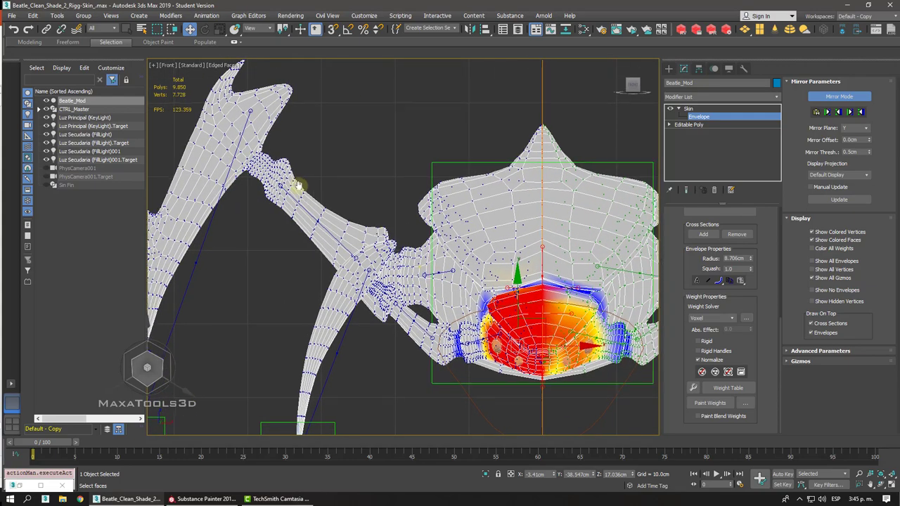
scroll(298, 186, "down", 6)
scroll(298, 186, "up", 5)
scroll(299, 187, "up", 6)
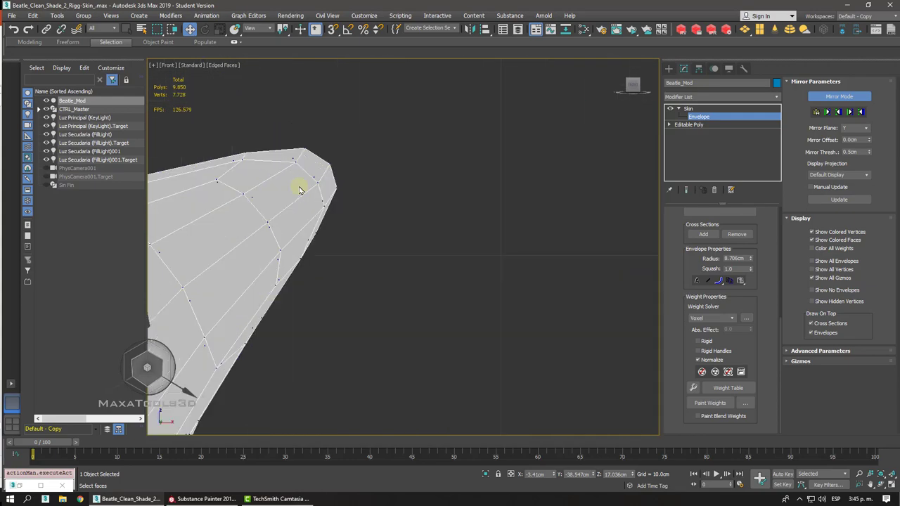
middle_click_drag(312, 212, 348, 199)
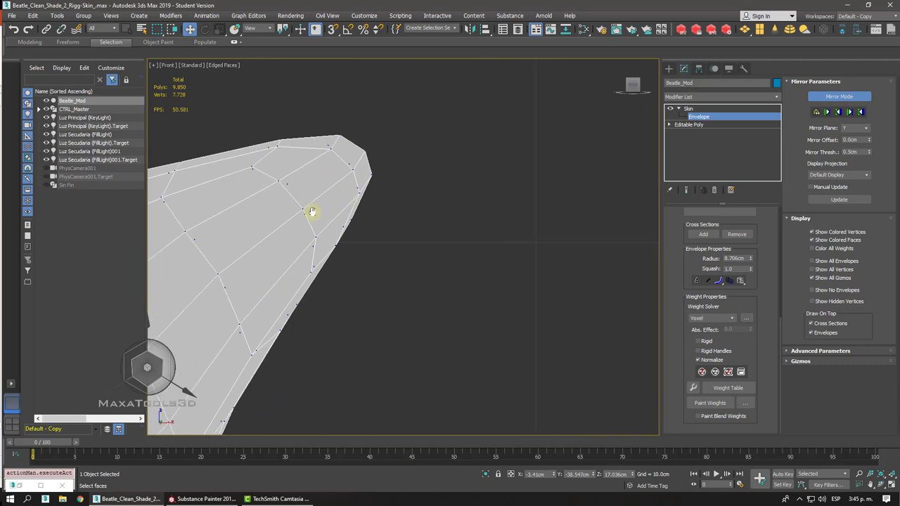
scroll(314, 215, "down", 3)
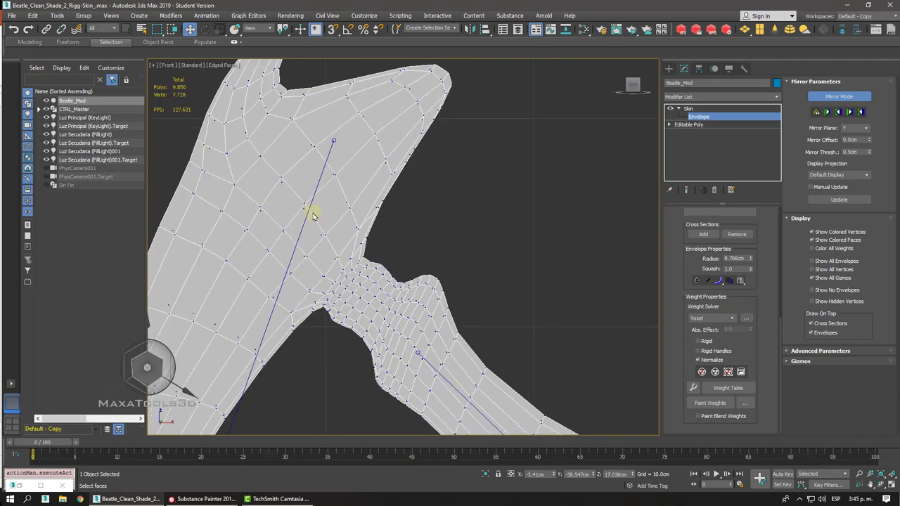
scroll(314, 216, "down", 4)
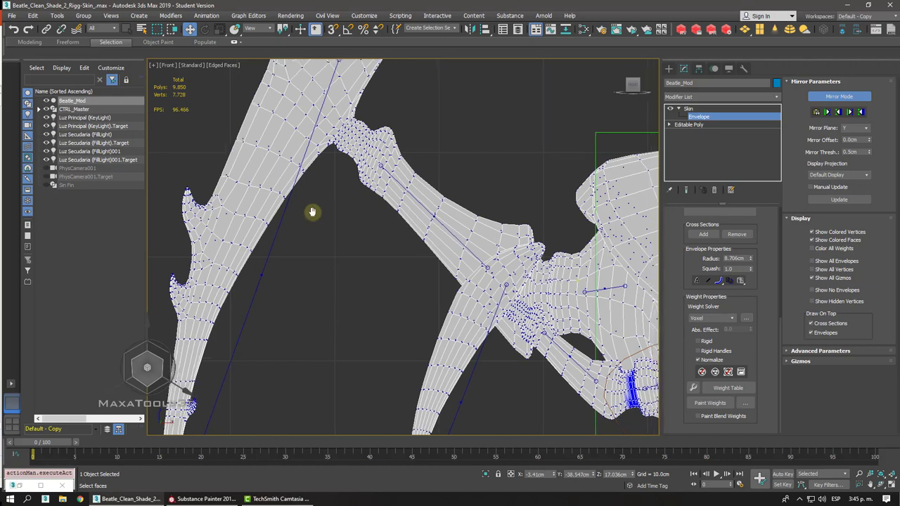
scroll(312, 211, "down", 4)
scroll(313, 211, "up", 8)
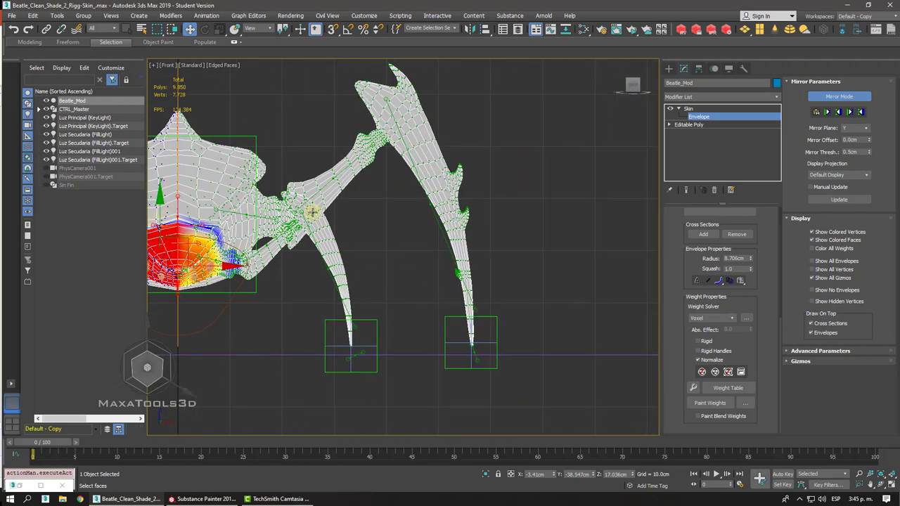
middle_click_drag(336, 115, 354, 203)
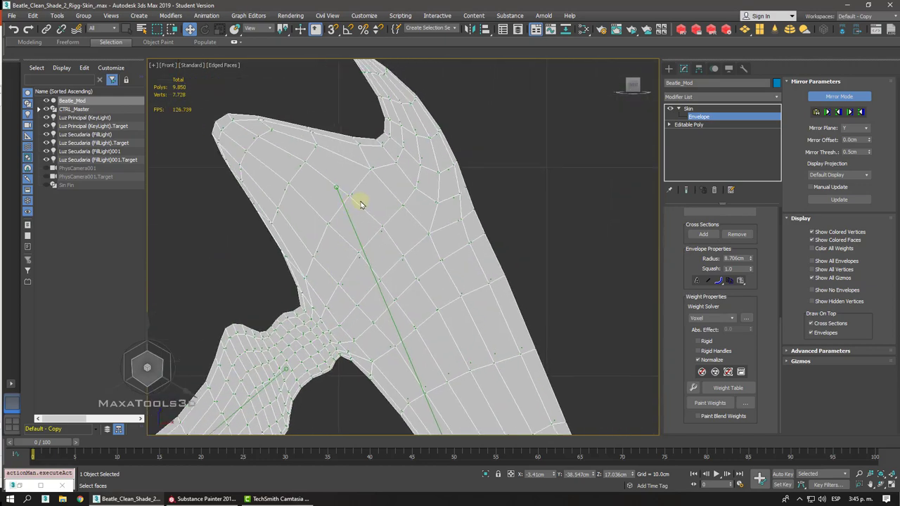
- Try shifting the mirror plane with a mirror offset of 0.51 cm and undo the change
scroll(348, 168, "down", 6)
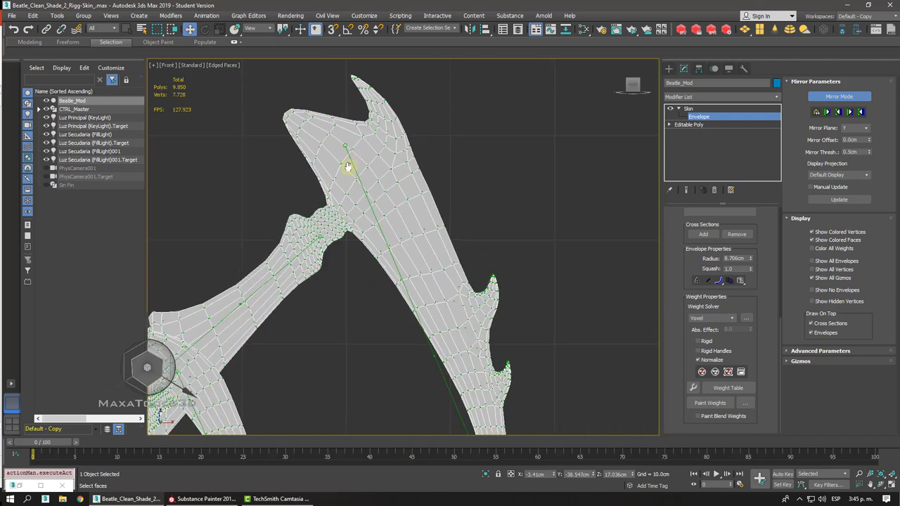
scroll(348, 167, "down", 2)
middle_click_drag(349, 169, 391, 168)
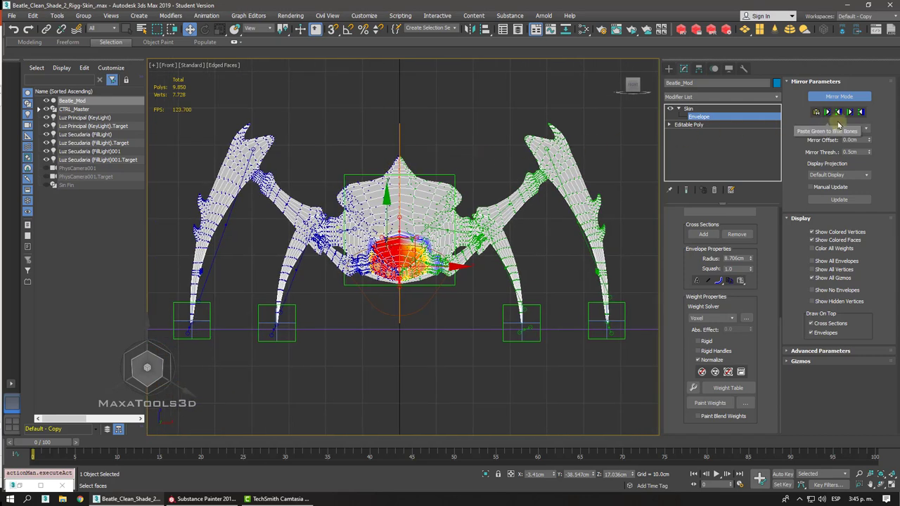
scroll(369, 177, "up", 5)
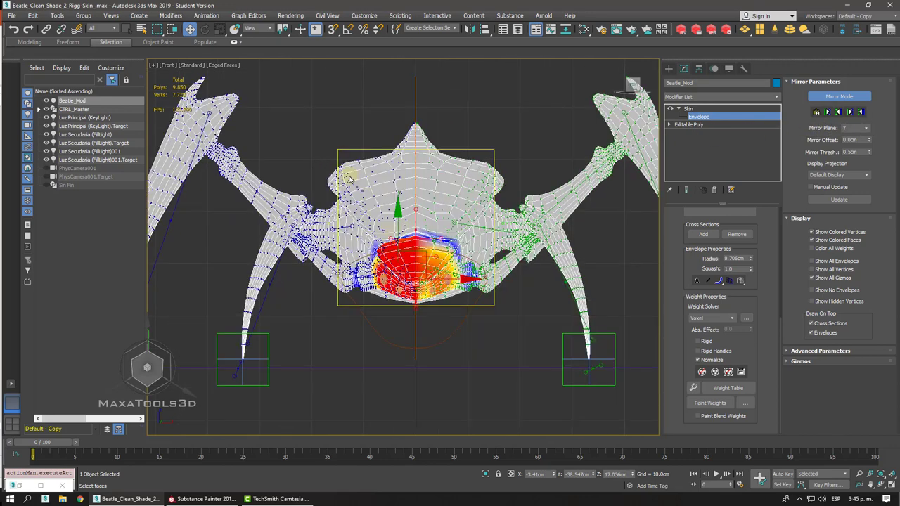
double_click(852, 140)
left_click_drag(854, 145, 849, 113)
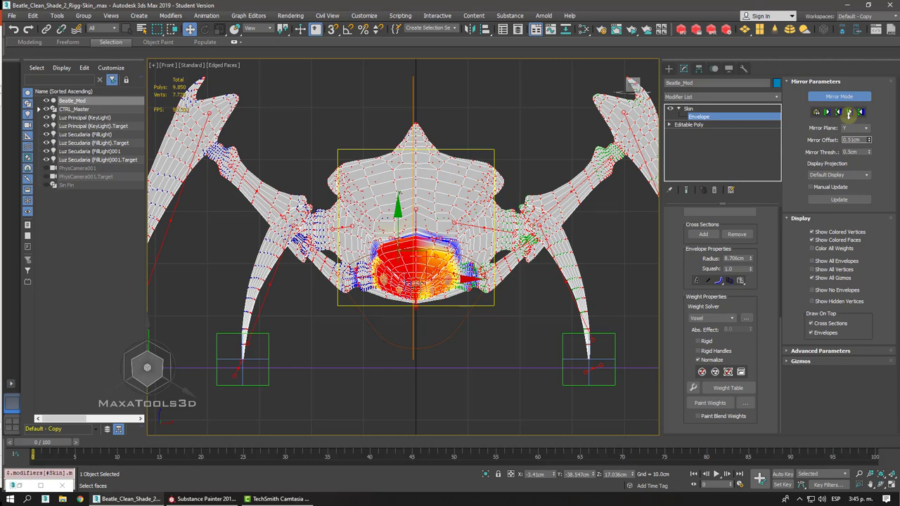
key("ctrl+z")
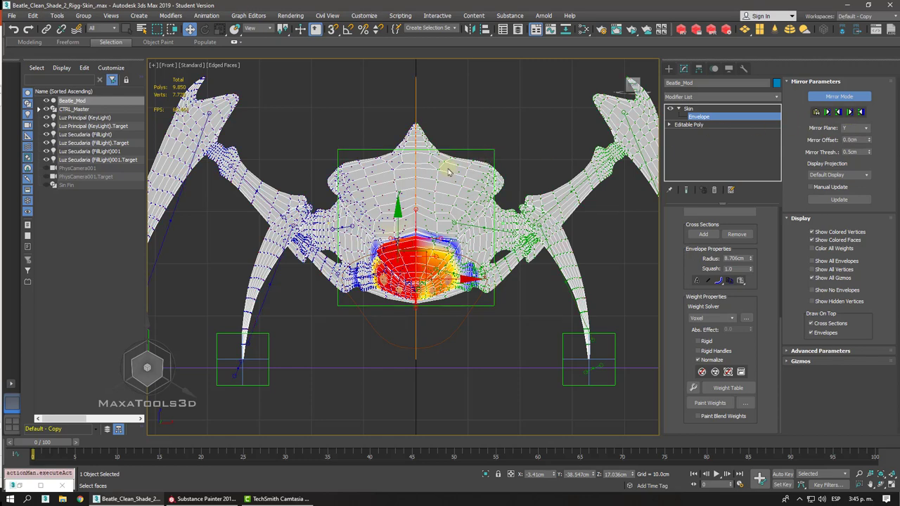
- Paste the blue side's bone and vertex weights onto the green side and leave envelope editing
middle_click_drag(397, 187, 424, 174)
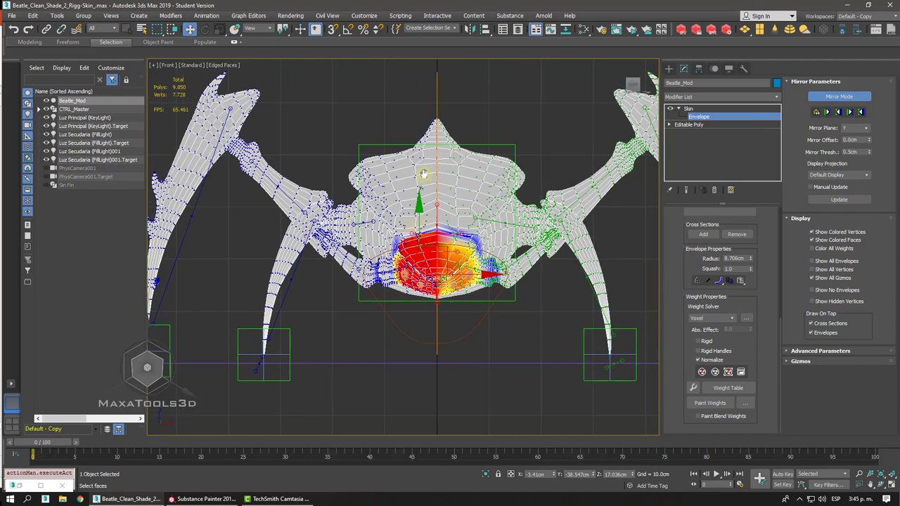
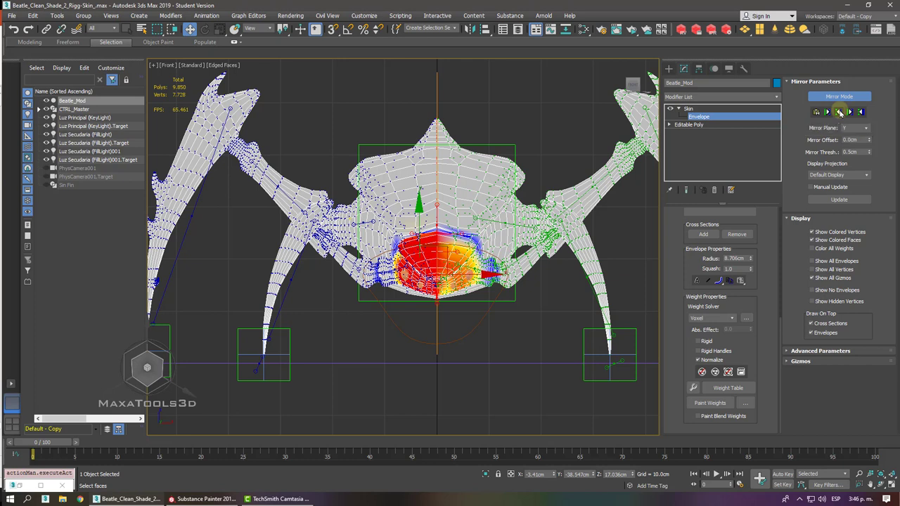
left_click(840, 113)
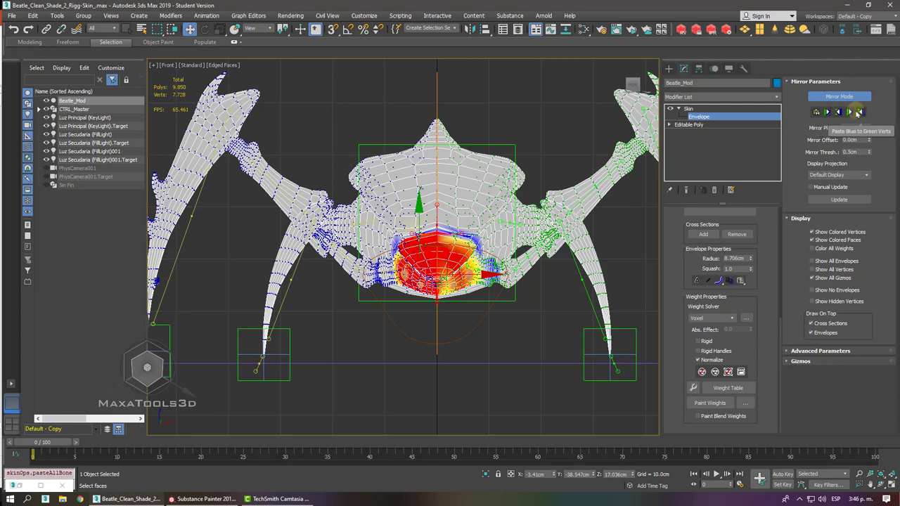
left_click(860, 112)
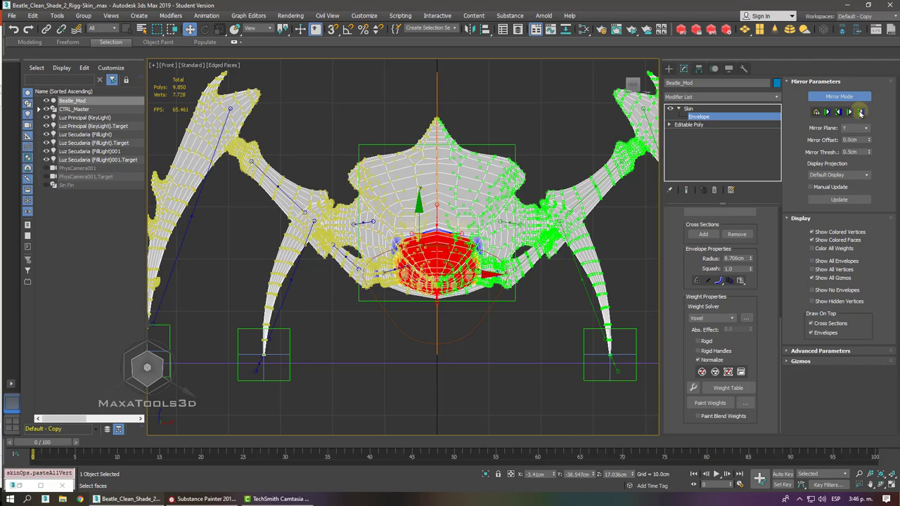
left_click(696, 110)
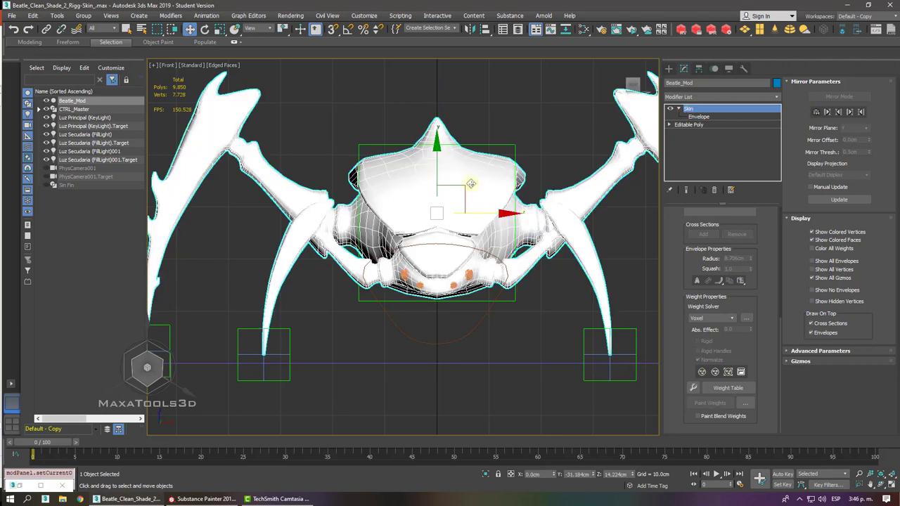
- Inspect the mirrored Skin weights in perspective on the head and the opposite front leg's lower bone
middle_click_drag(478, 225, 406, 204)
key("p")
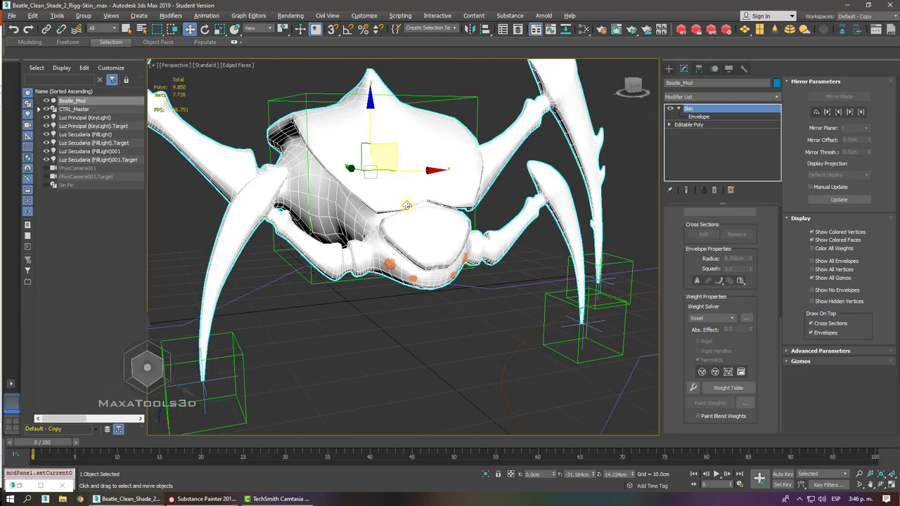
left_click(701, 118)
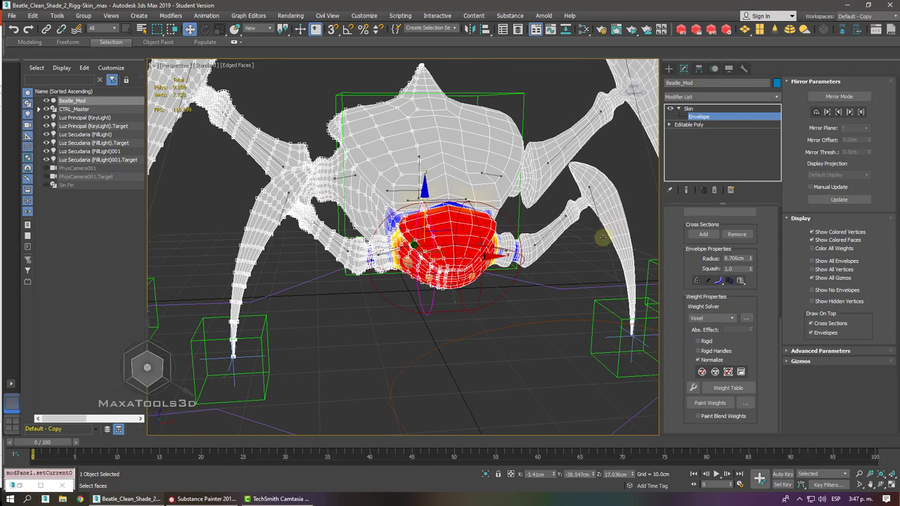
left_click(602, 239)
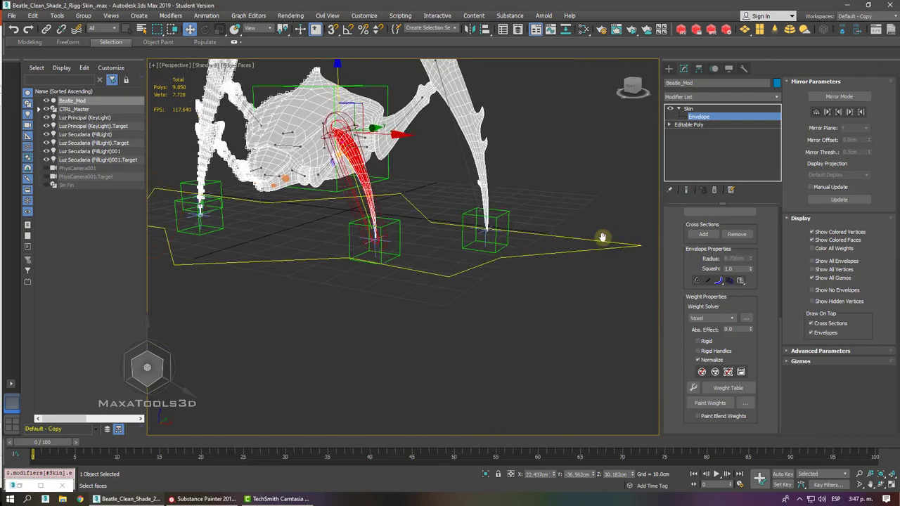
left_click(688, 109)
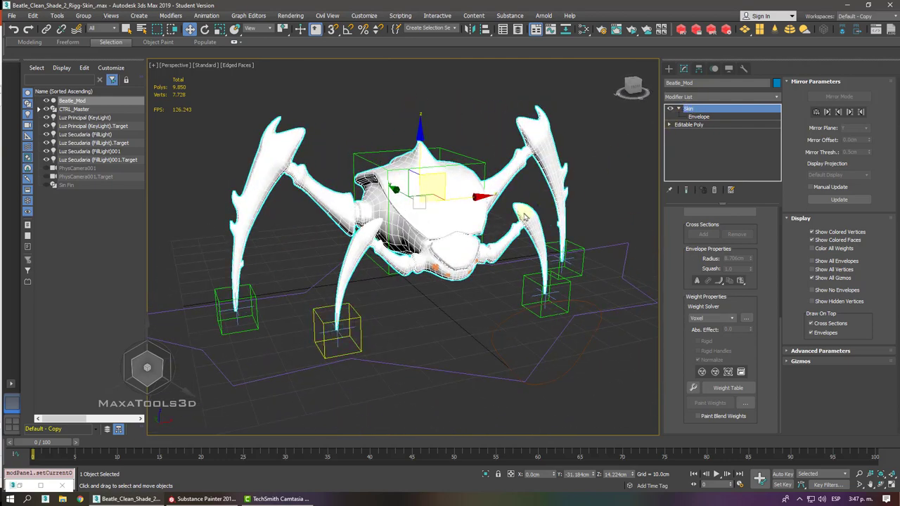
- Test the skin deformation by moving the CTRL_Mano_Der_, CTRL_Pata_Der_ and CTRL_Cadera controls, restoring their original positions
left_click(360, 317)
left_click_drag(363, 303, 316, 301)
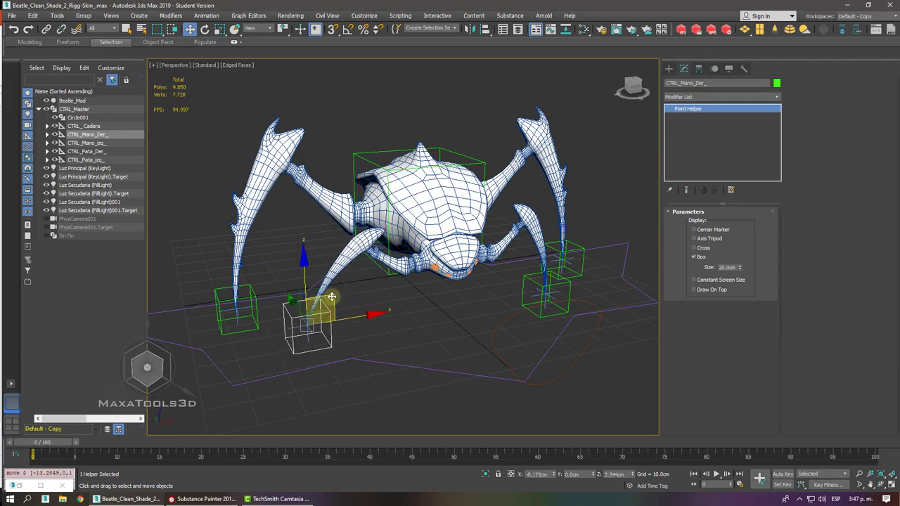
left_click_drag(257, 301, 297, 280)
left_click_drag(484, 162, 454, 170)
middle_click_drag(453, 175, 455, 254, "alt")
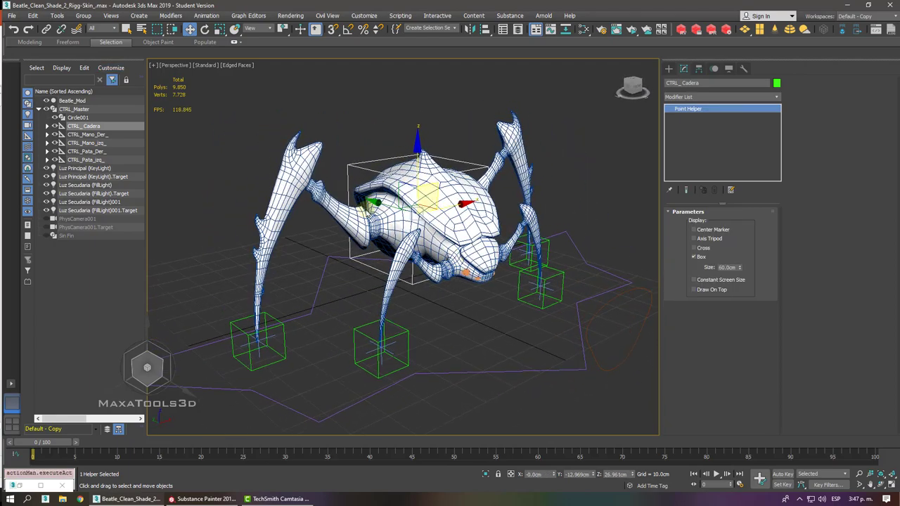
- Save the scene, and save it again under the new name Beatle_Clean_Shade_2_Rigg-Skin_Animación.max
left_click(11, 15)
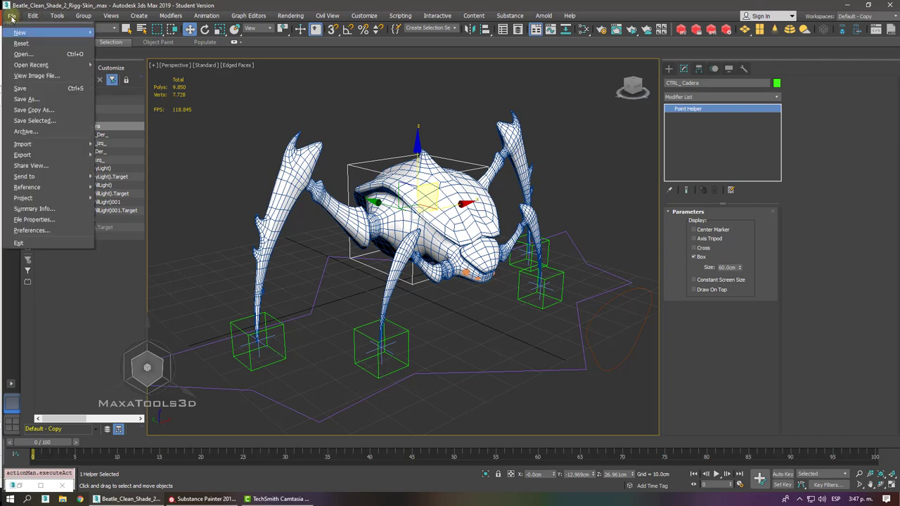
left_click(32, 88)
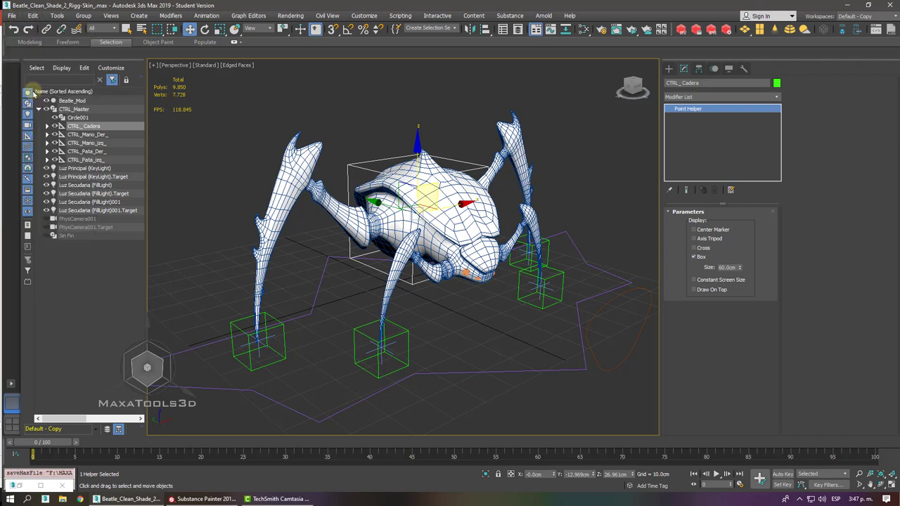
left_click(11, 16)
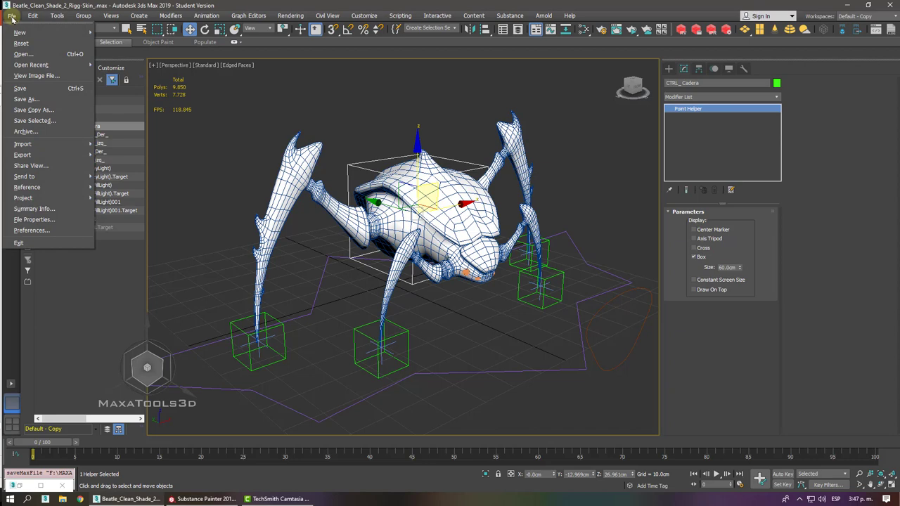
left_click(43, 90)
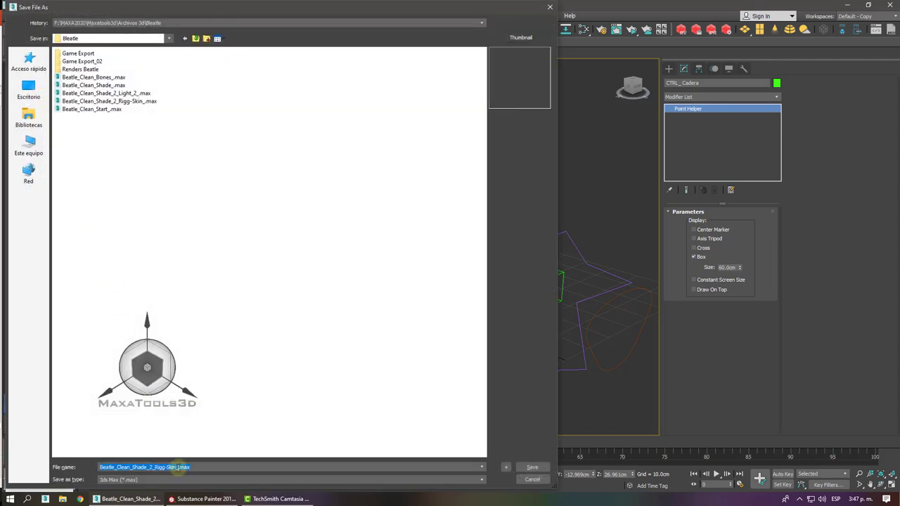
type("An")
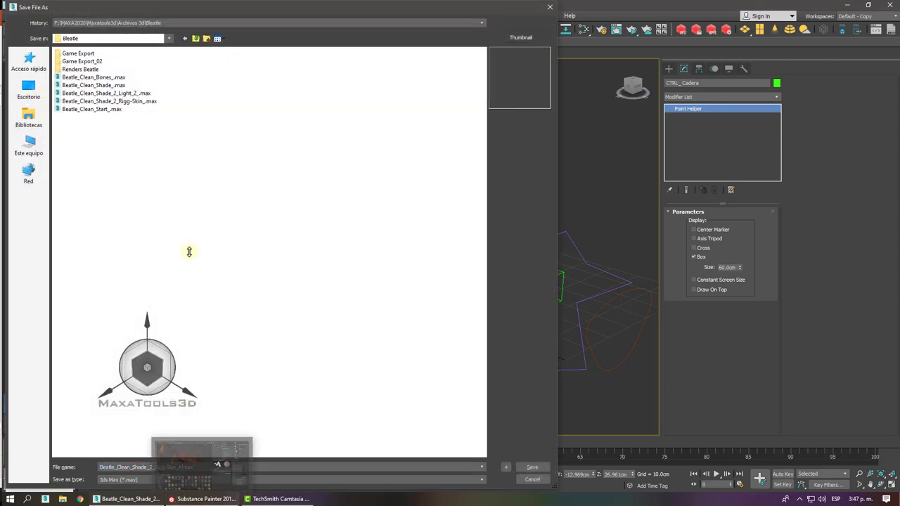
type("imación")
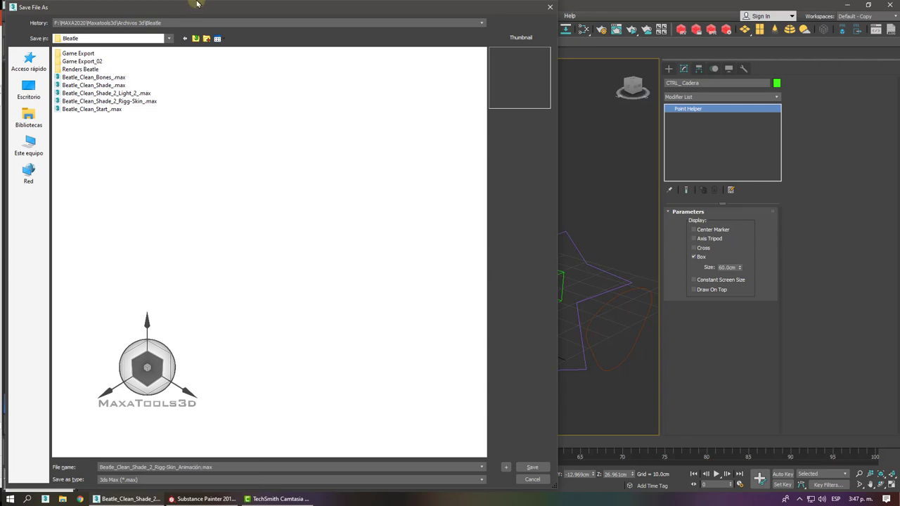
left_click(526, 467)
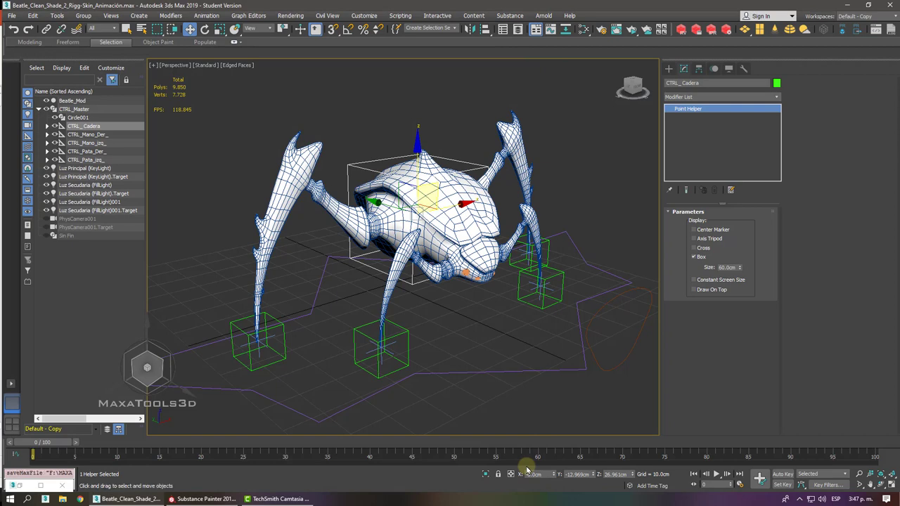
- Examine the layout of the beetle's four limb controls from above and select the CTRL_Pata_Der_ control
key("t")
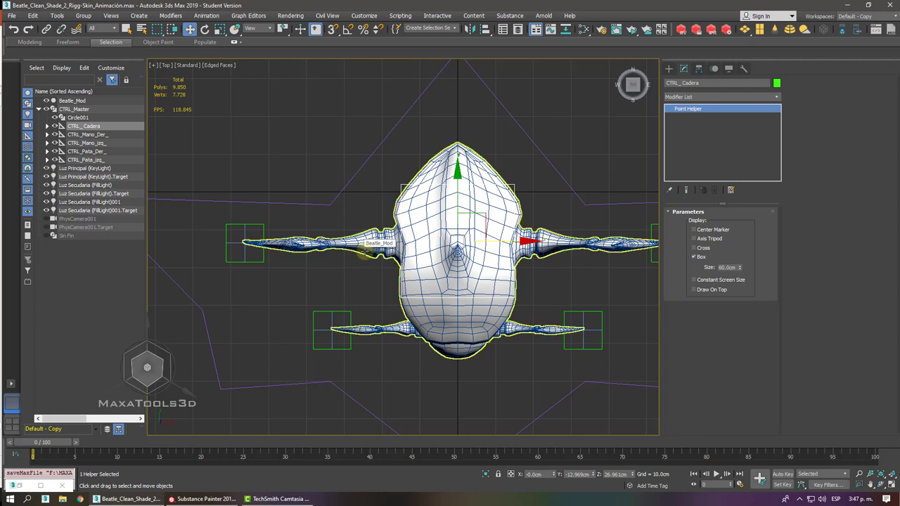
scroll(364, 253, "down", 4)
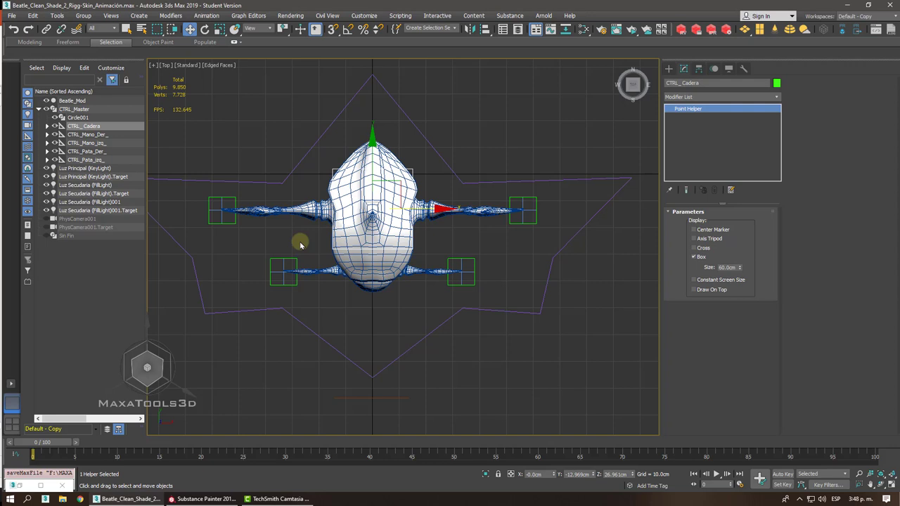
middle_click_drag(263, 229, 282, 227)
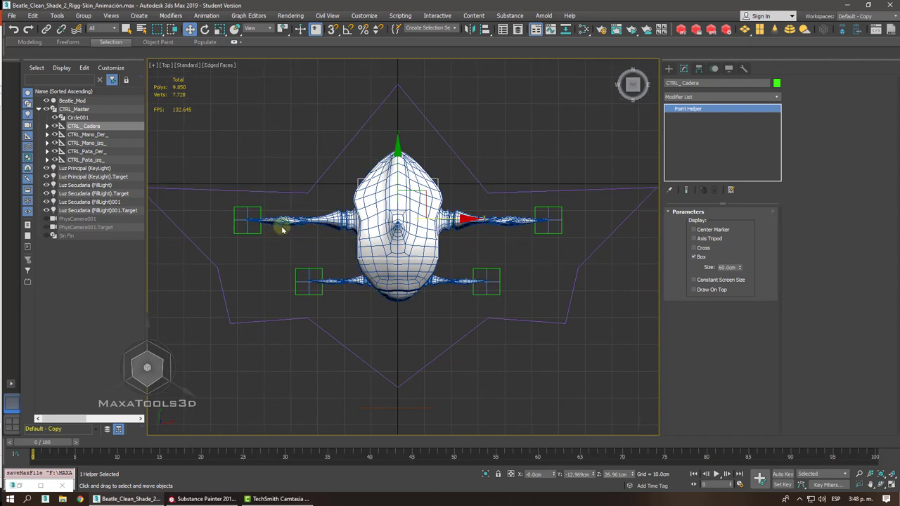
middle_click_drag(323, 244, 295, 253)
scroll(328, 257, "up", 2)
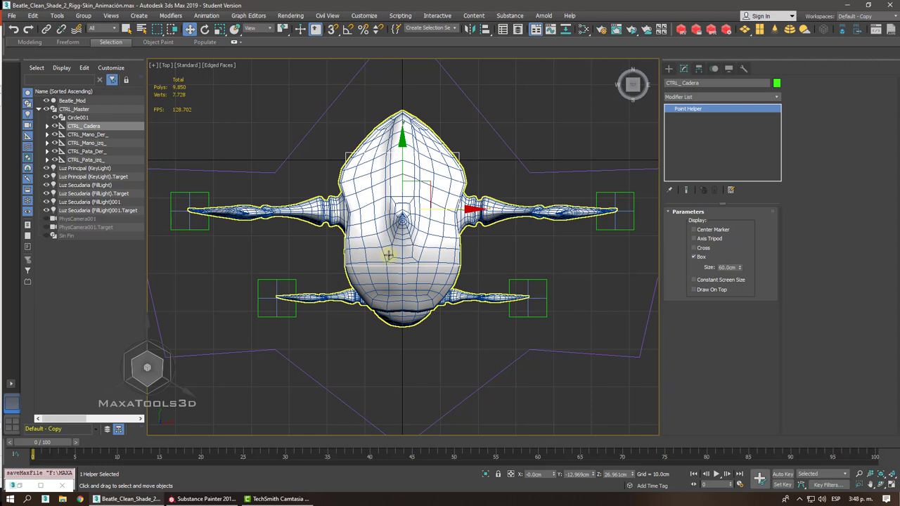
left_click(199, 210)
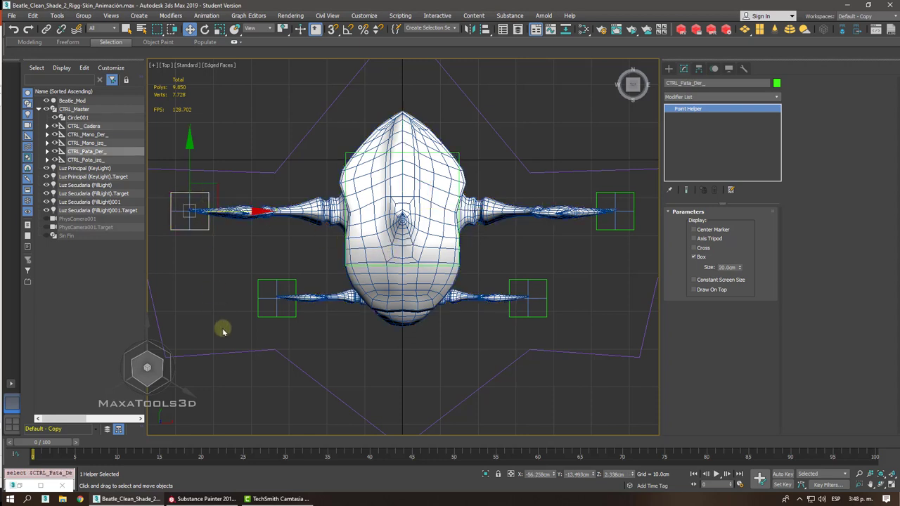
middle_click_drag(223, 329, 228, 334)
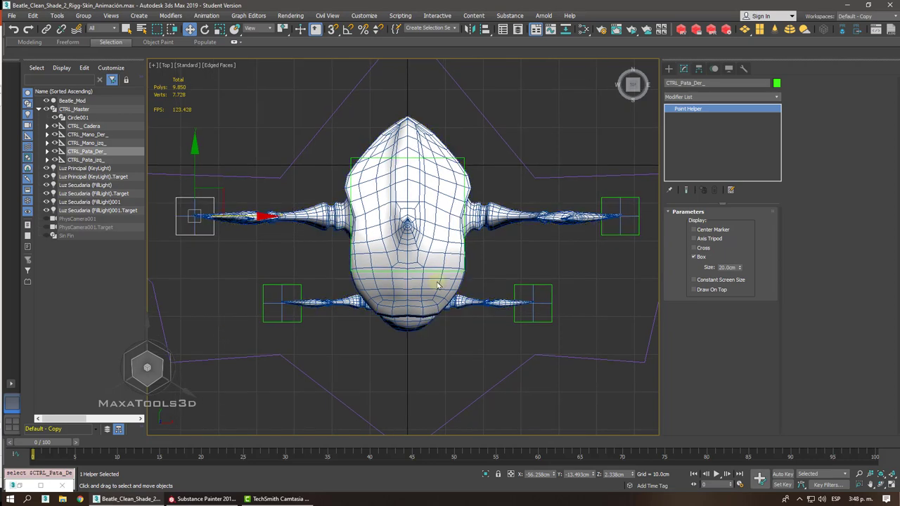
middle_click_drag(541, 257, 537, 258)
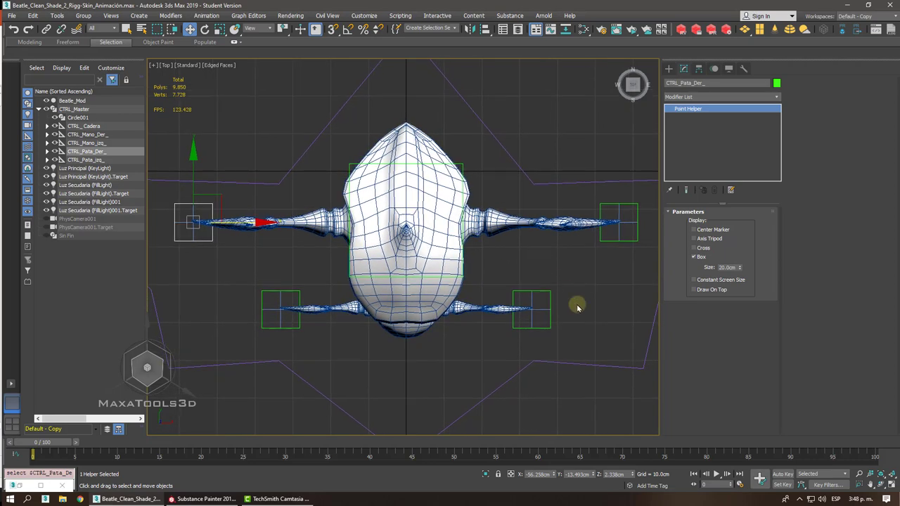
- Examine the frame rate, playback and animation length settings in the Time Configuration
left_click(738, 484)
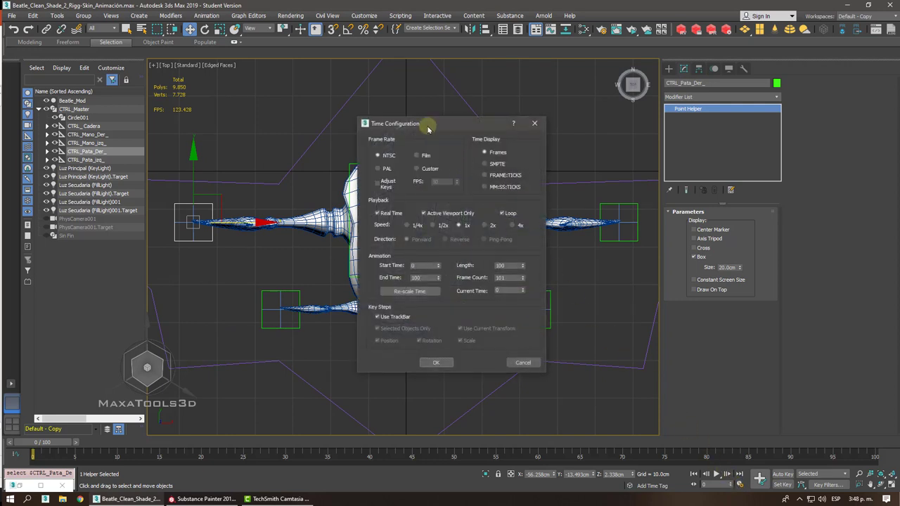
left_click_drag(428, 126, 387, 115)
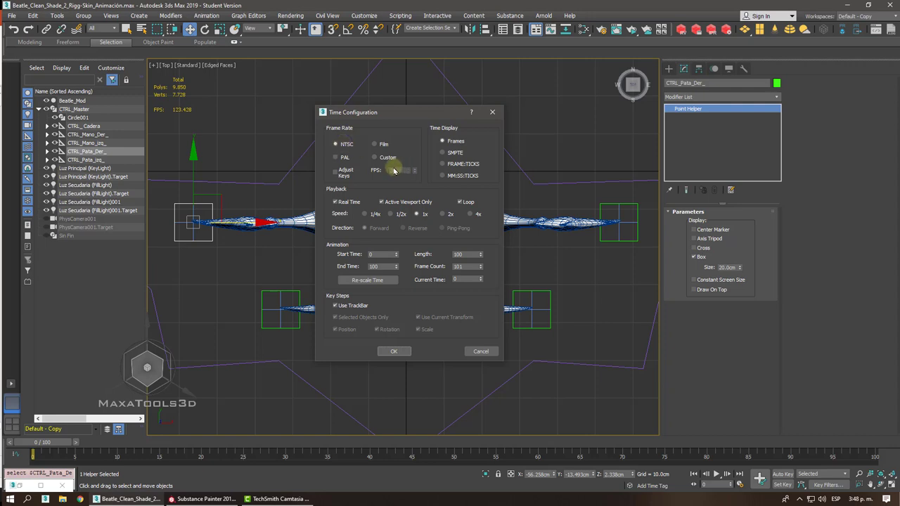
left_click_drag(388, 267, 346, 272)
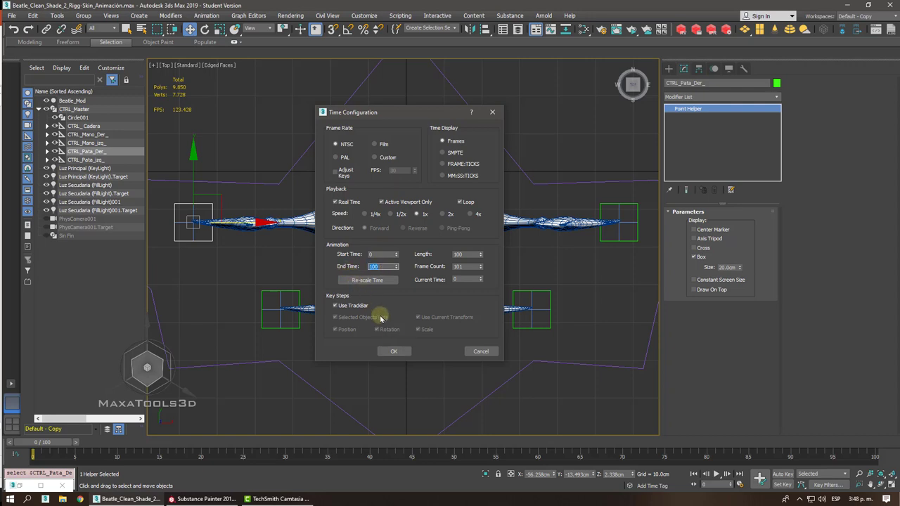
left_click(398, 350)
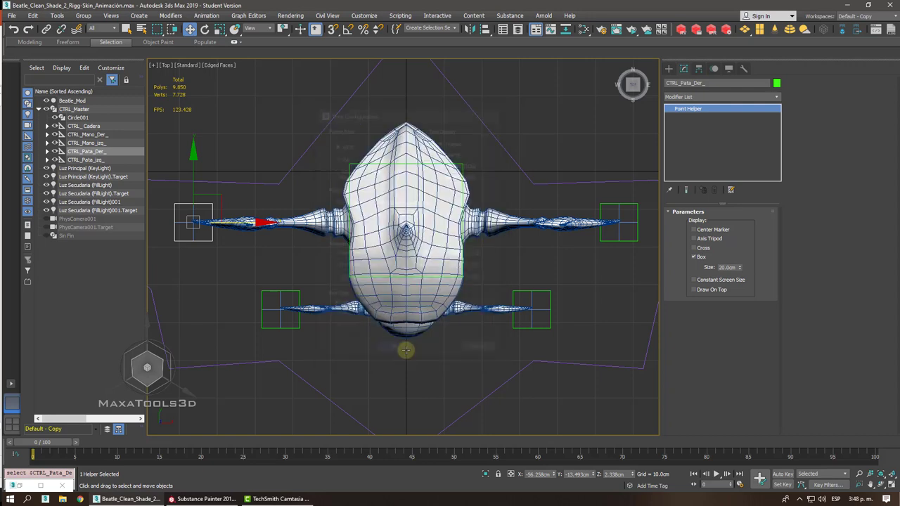
- Examine the Arnold render setup and the default in/out tangent types for new keys
left_click(601, 32)
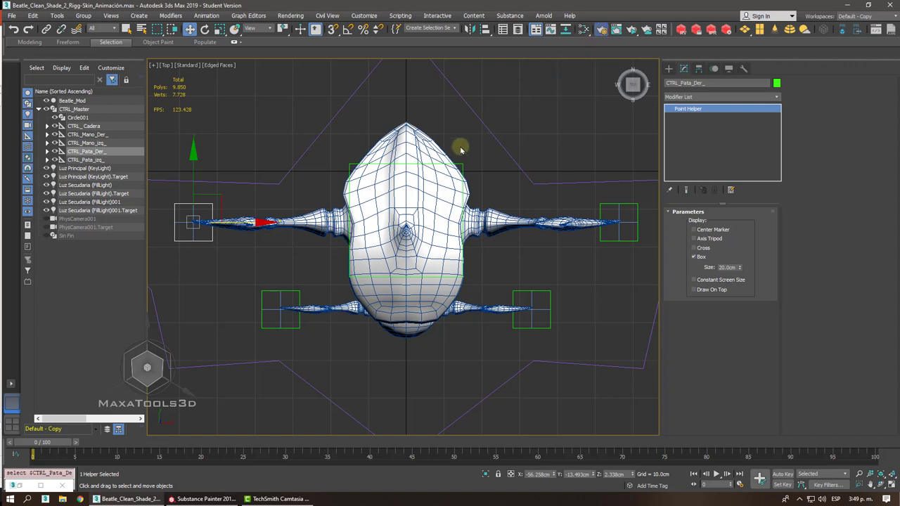
key("F10")
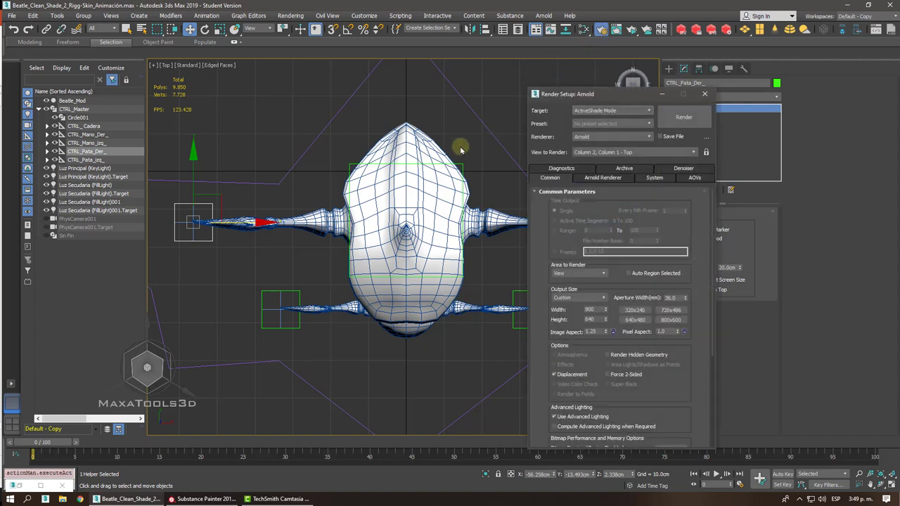
left_click(704, 93)
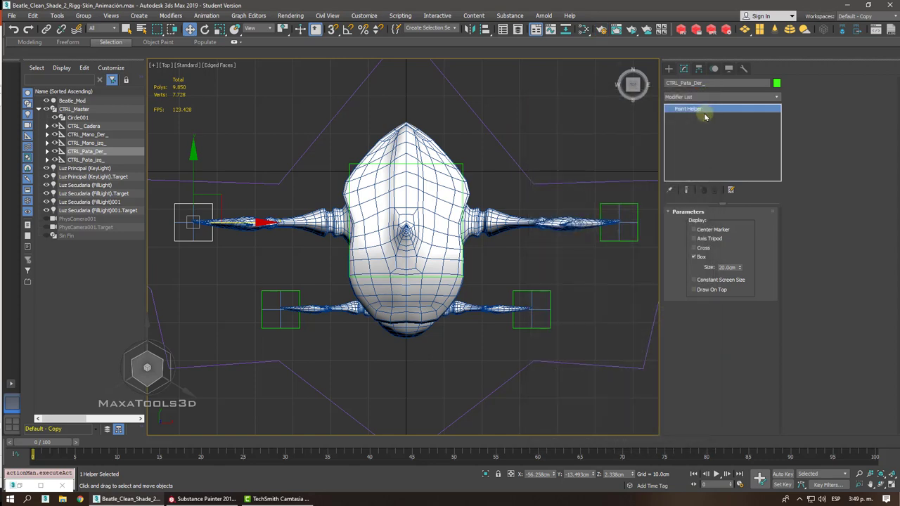
scroll(414, 166, "down", 2)
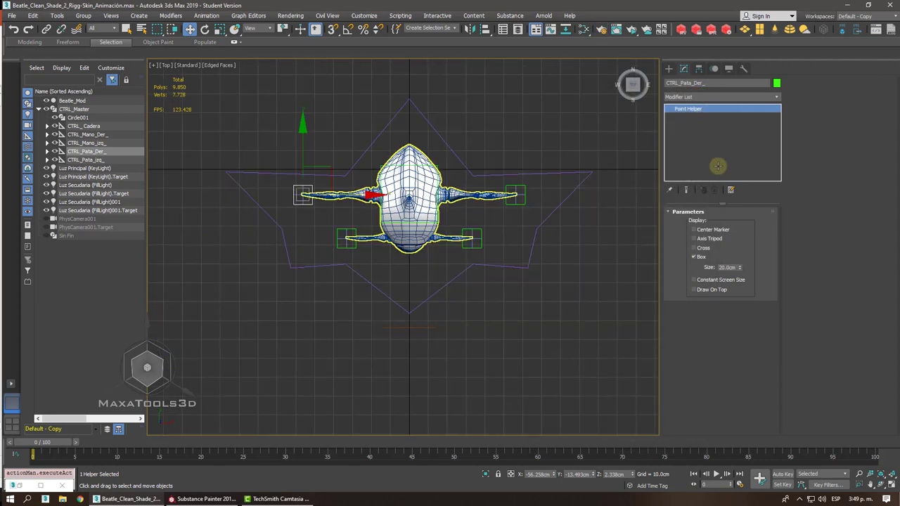
scroll(424, 161, "up", 1)
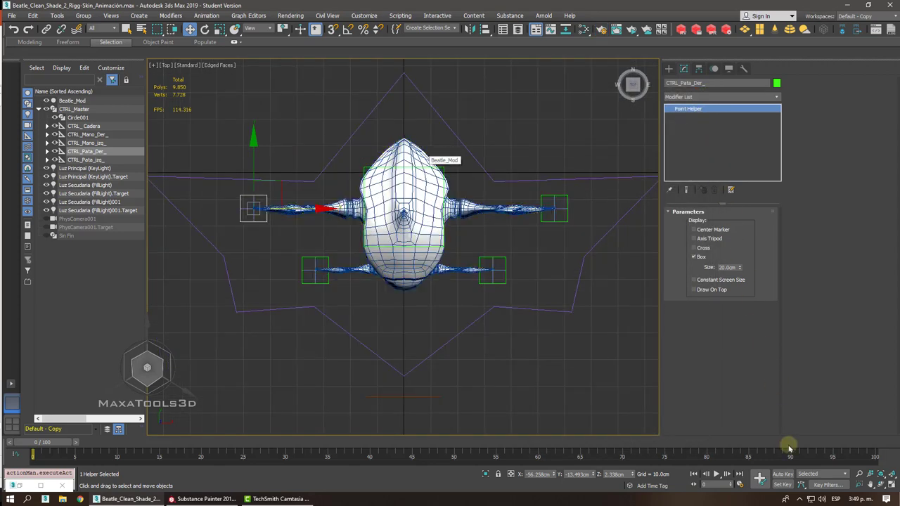
left_click(799, 486)
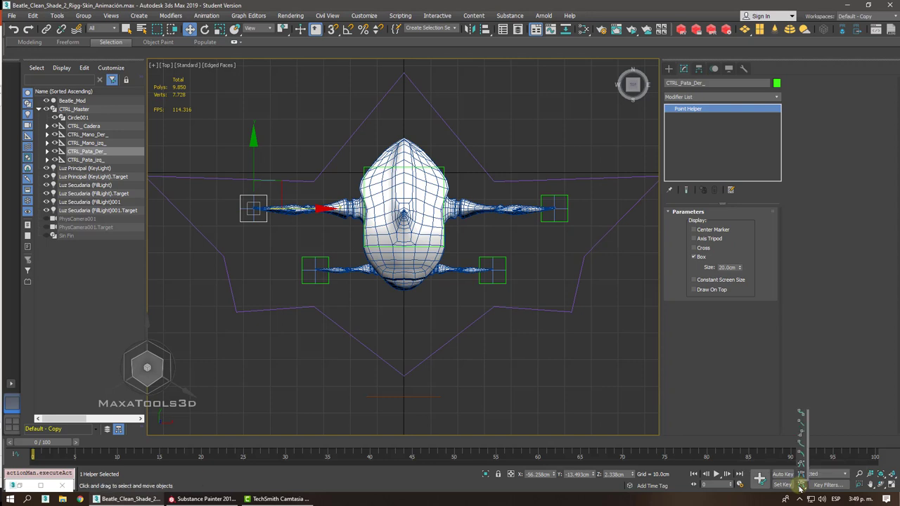
left_click(799, 488)
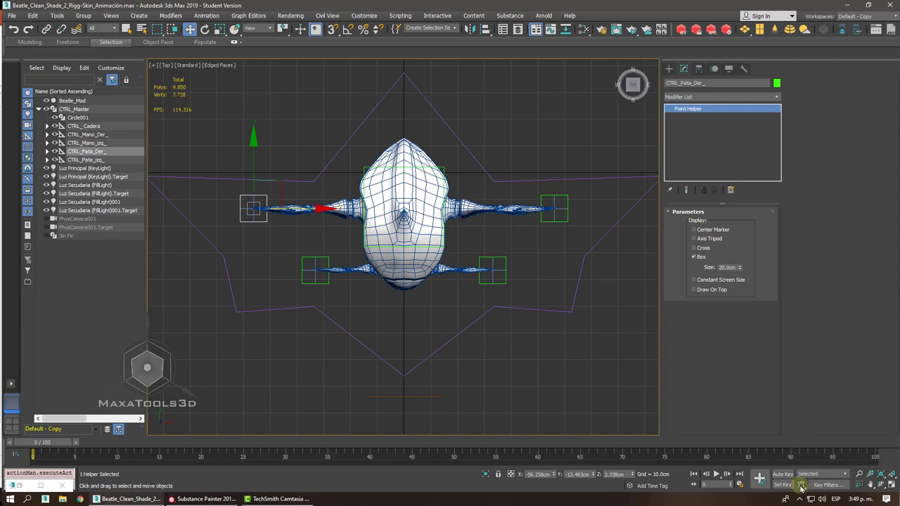
mouse_move(800, 488)
left_mouse_down()
mouse_move(801, 425)
mouse_move(823, 459)
mouse_move(801, 487)
left_mouse_up()
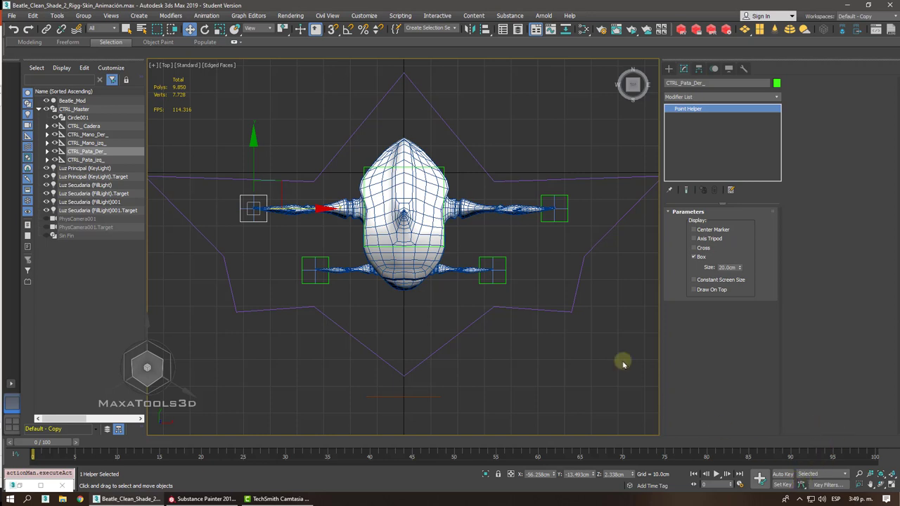
- In the Top view, move the CTRL_Pata_Der_ control about 21.4 cm along positive Y and CTRL_Pata_izq_ about 20.5 cm along negative Y
middle_click_drag(315, 152, 320, 150)
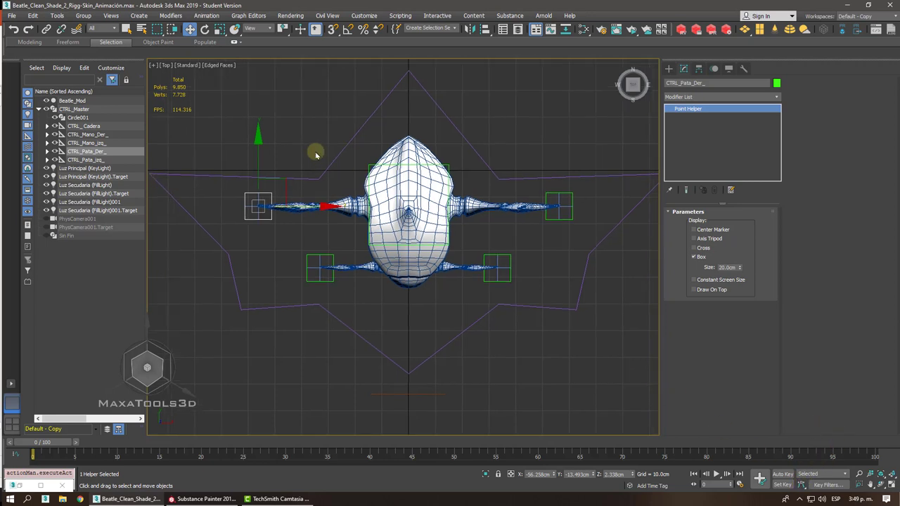
left_click_drag(247, 166, 250, 113)
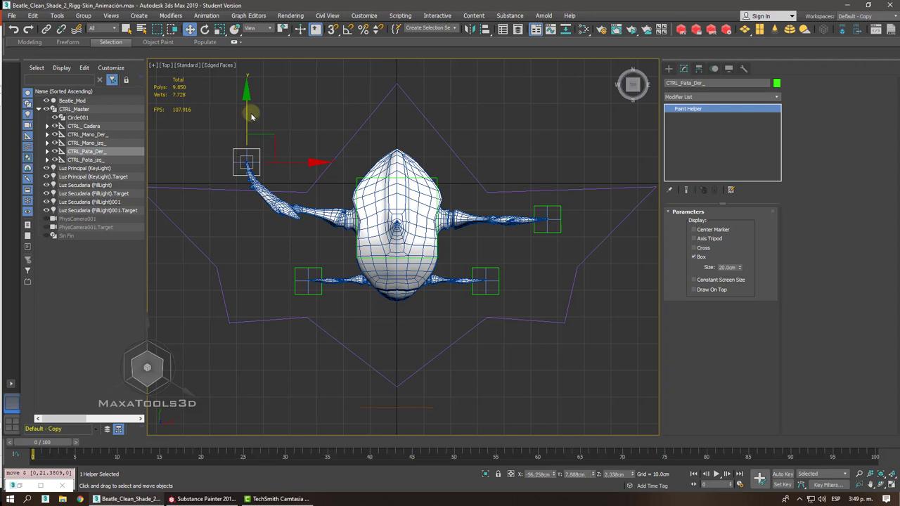
left_click(557, 232)
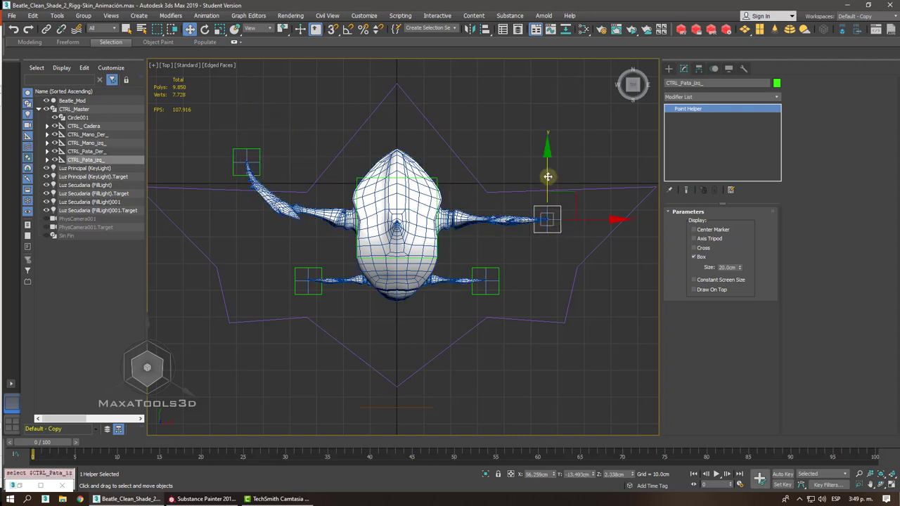
left_click_drag(547, 177, 531, 232)
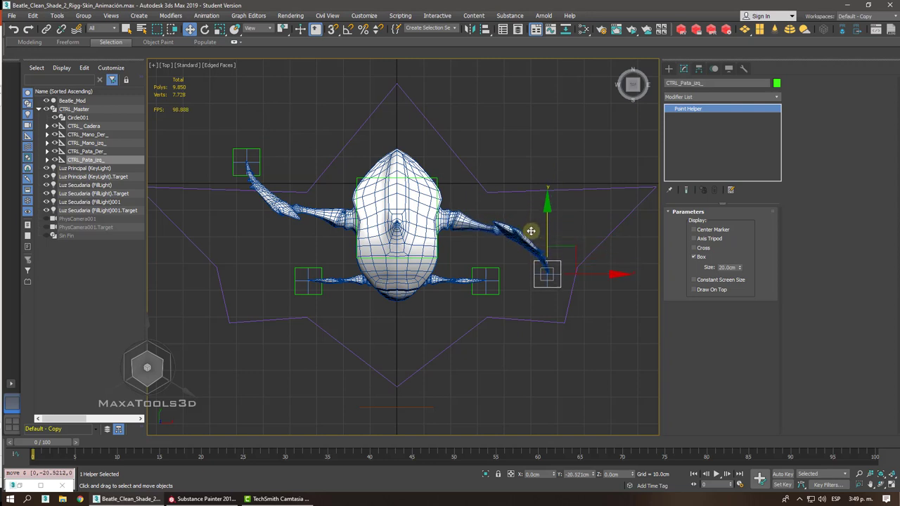
left_click_drag(530, 231, 530, 232)
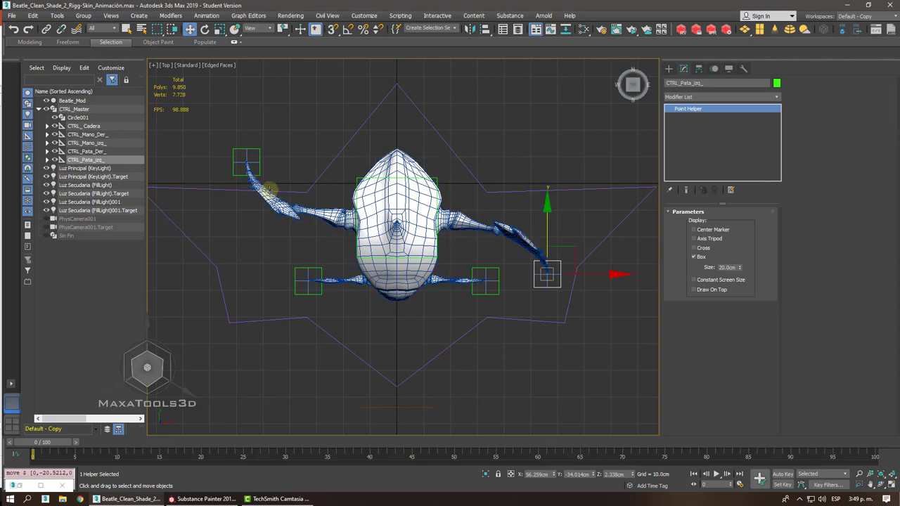
- Move the CTRL_Mano_Der_ control about 16.8 cm along negative Y and CTRL_Mano_izq_ about 13.7 cm along positive Y
left_click(318, 265)
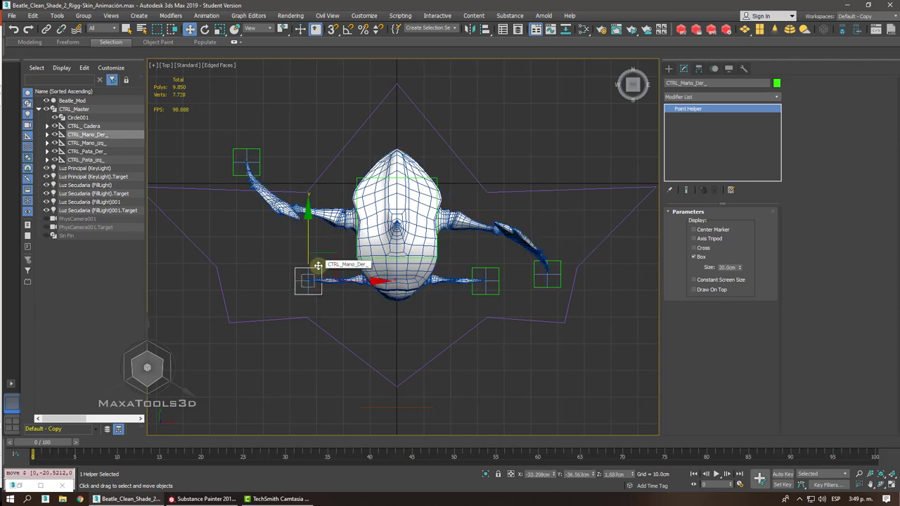
left_click_drag(318, 265, 312, 234)
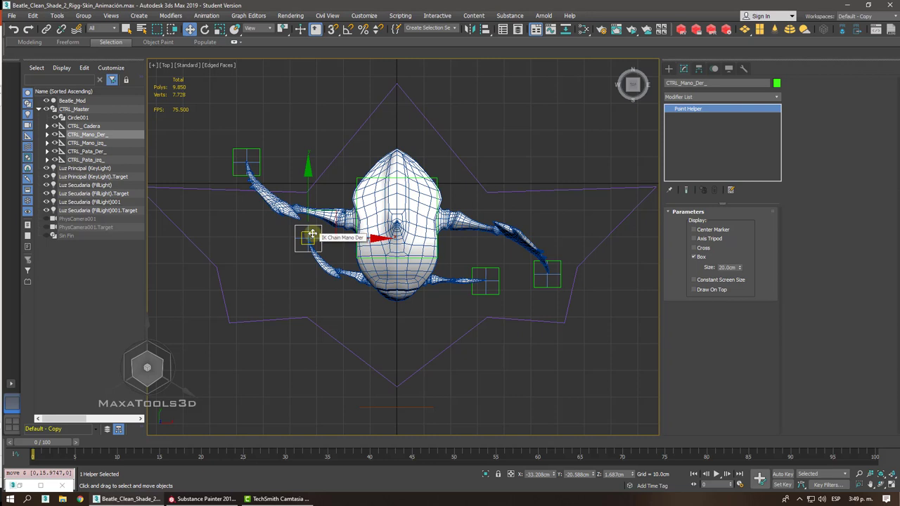
key("ctrl+z")
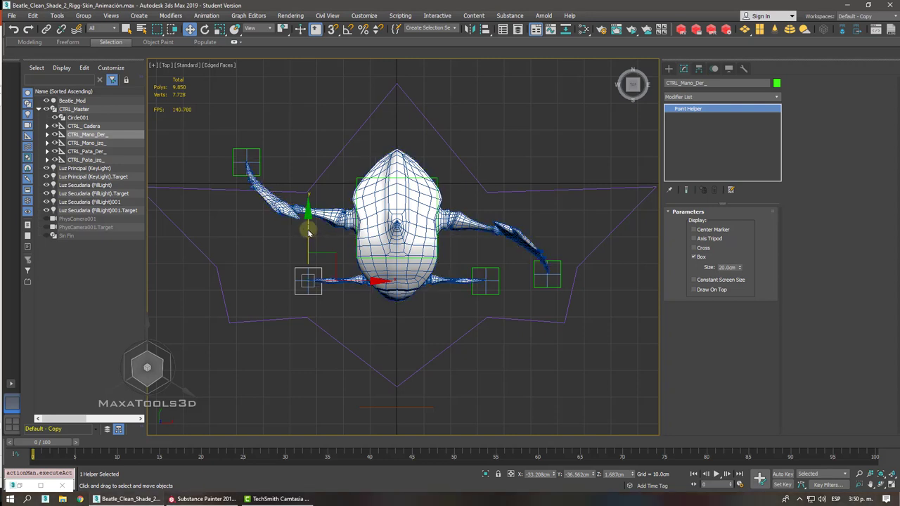
left_click_drag(308, 232, 297, 272)
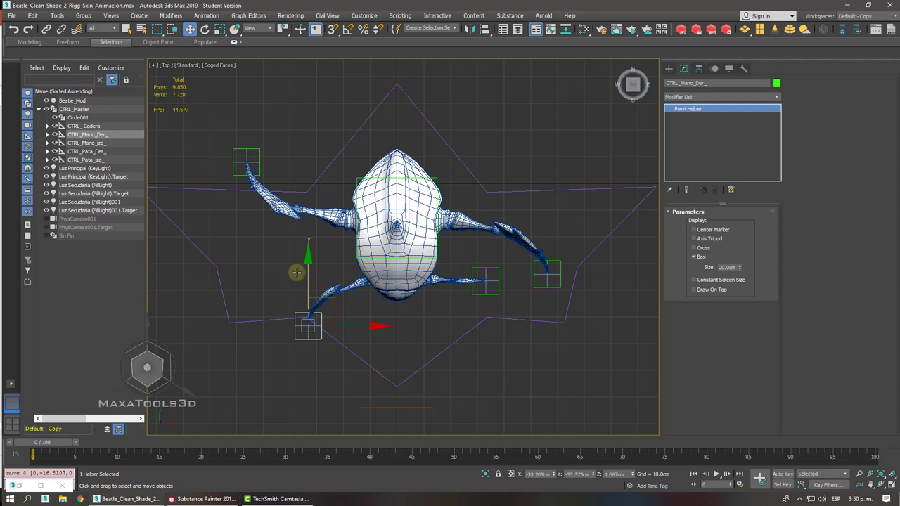
left_click(488, 271)
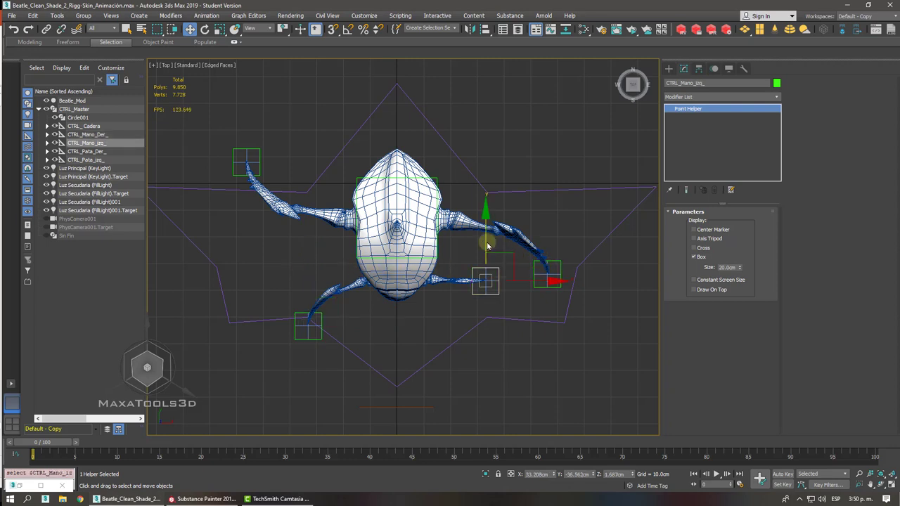
left_click_drag(488, 244, 472, 204)
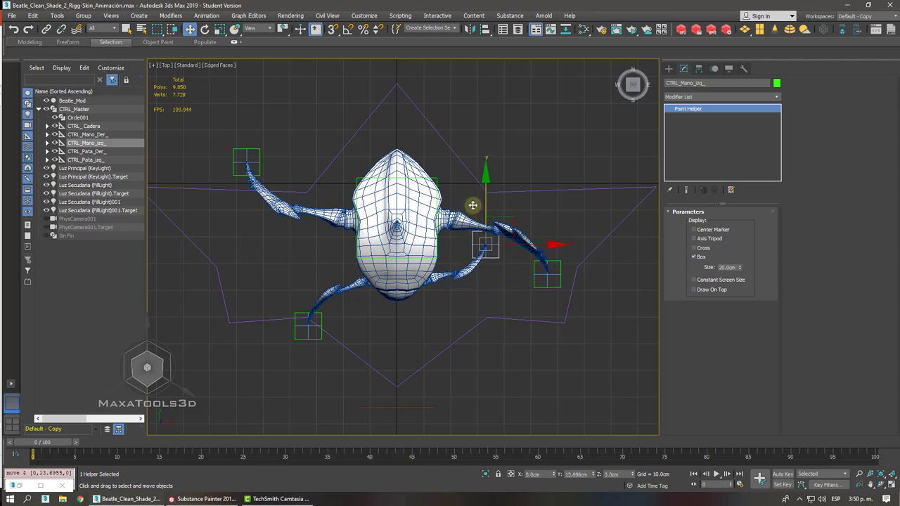
- In the Left view, shift the CTRL_Mano_izq_ control about 0.7 cm towards the head and compare the limb controls' heights against the ground
middle_click_drag(395, 219, 374, 208)
key("l")
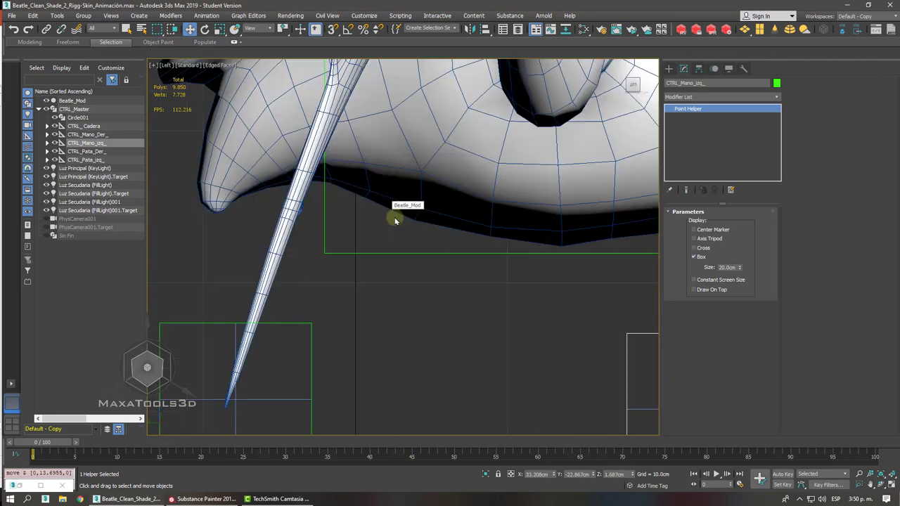
scroll(395, 221, "down", 5)
scroll(395, 216, "up", 1)
scroll(395, 216, "down", 1)
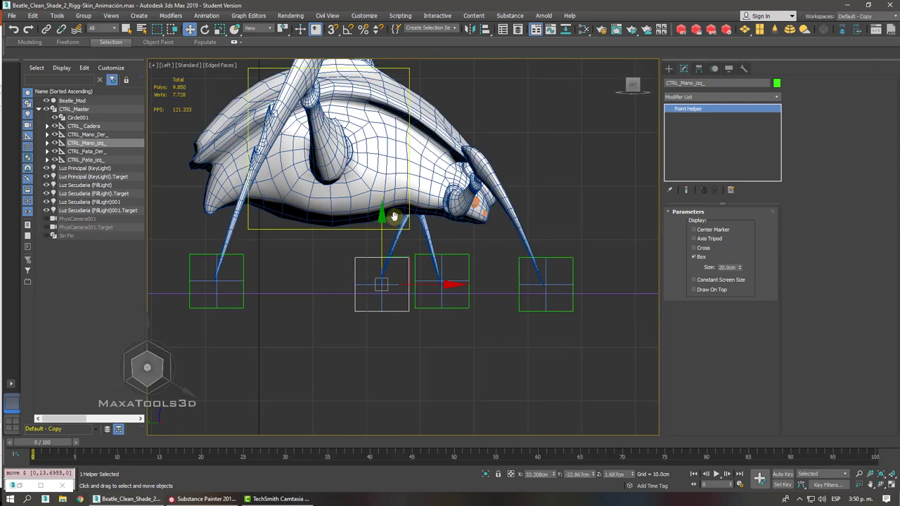
middle_click_drag(395, 217, 363, 206)
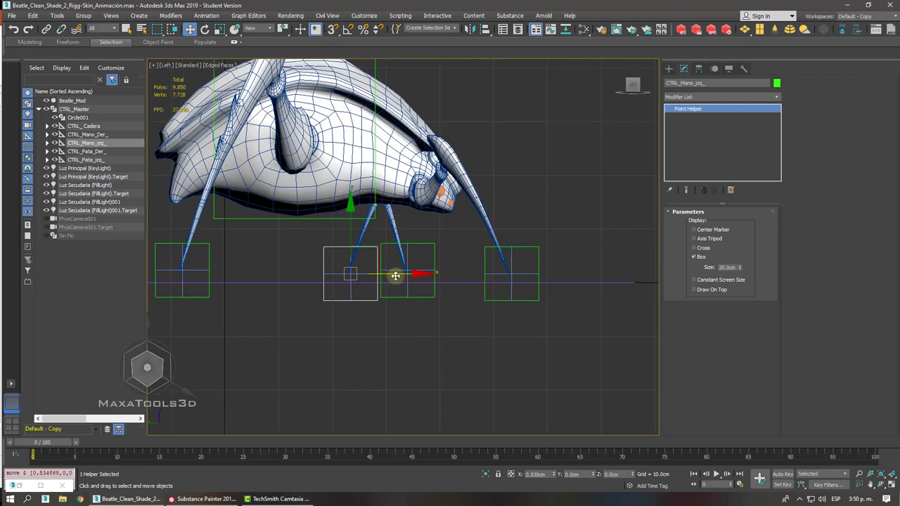
scroll(395, 275, "up", 1)
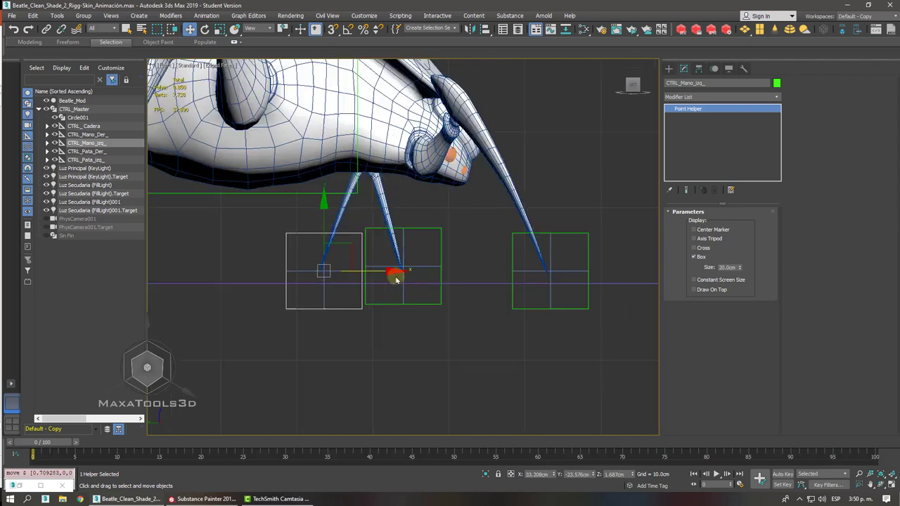
scroll(395, 277, "up", 3)
scroll(396, 277, "down", 1)
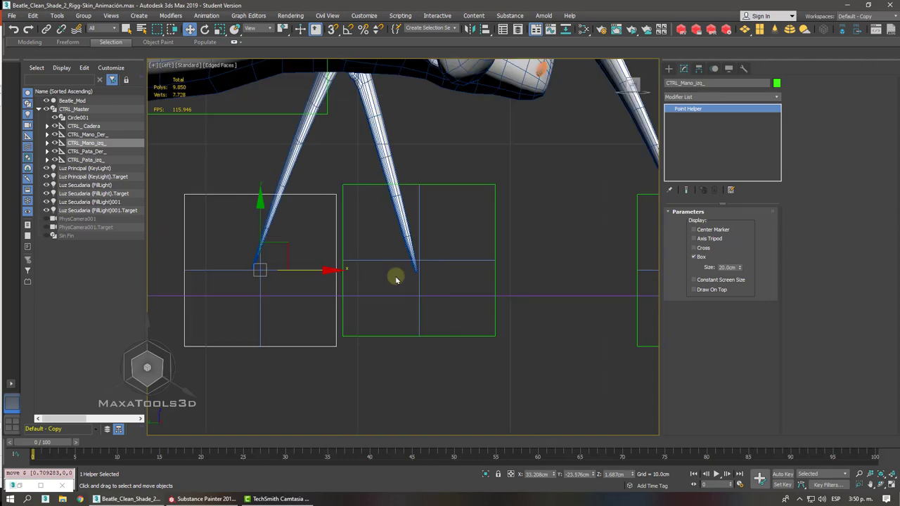
left_click(448, 186)
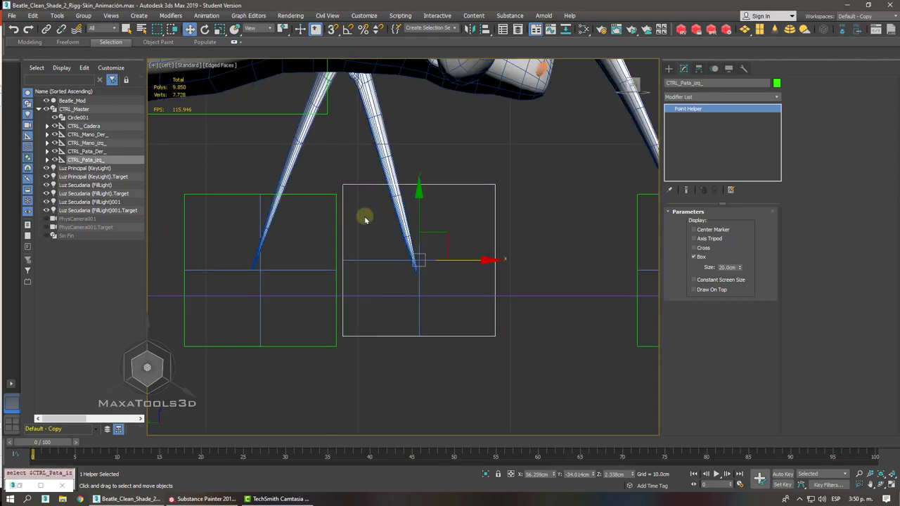
scroll(365, 217, "down", 2)
scroll(372, 239, "up", 3)
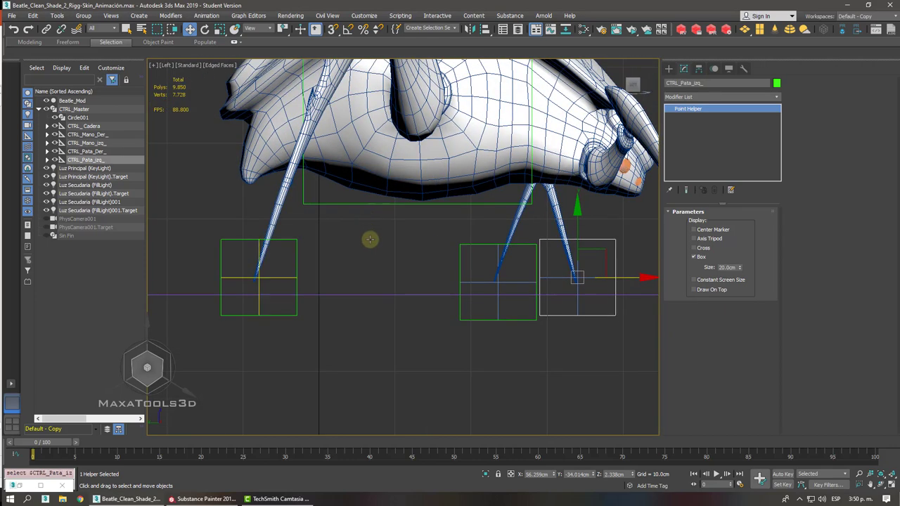
- With Don't Affect Children on, raise the CTRL_Master shape about 1.3 cm in the Left view, and turn the option off again
left_click_drag(384, 301, 363, 332)
scroll(364, 332, "down", 3)
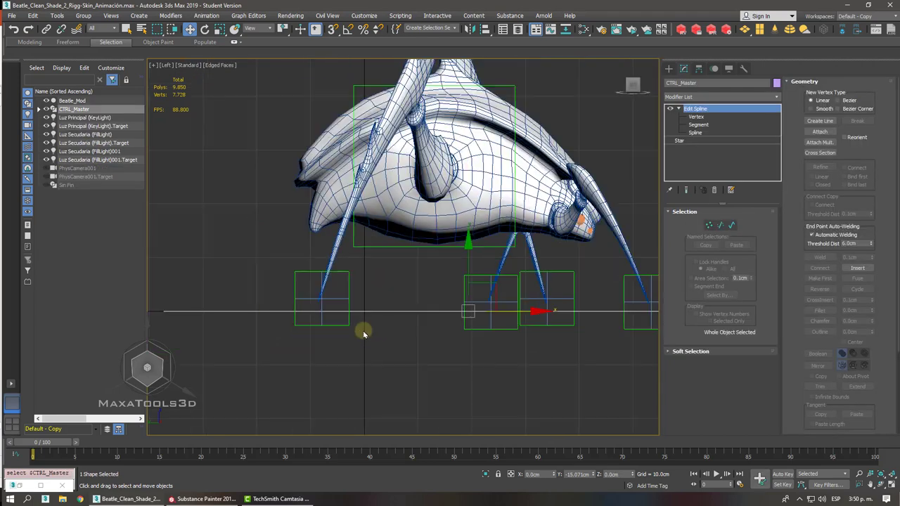
middle_click_drag(364, 331, 316, 326)
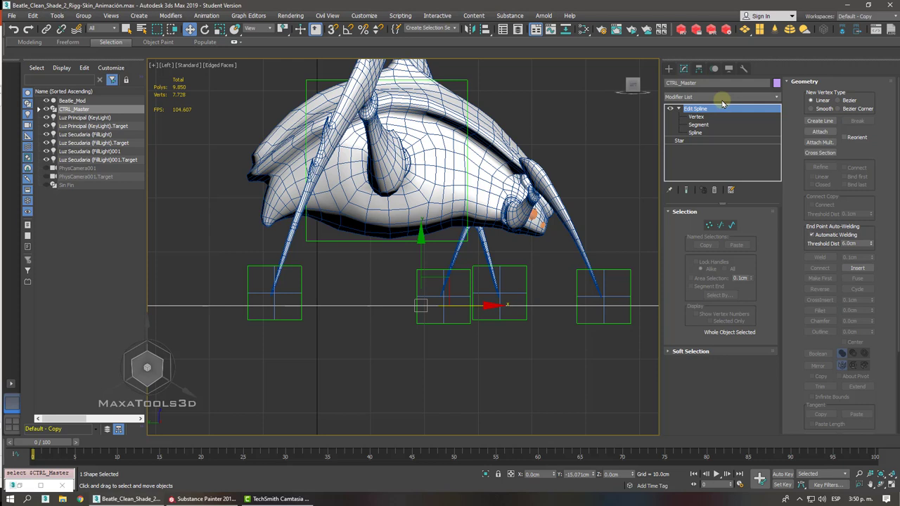
left_click(715, 68)
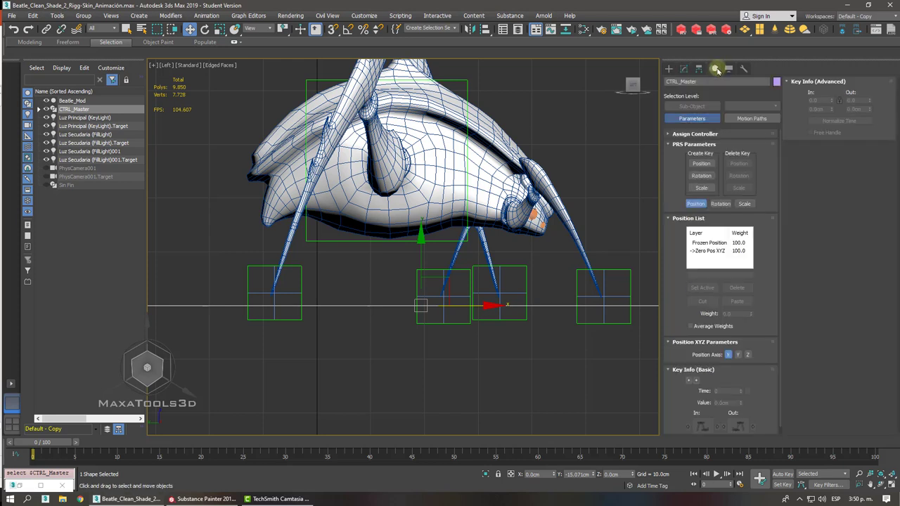
left_click(699, 68)
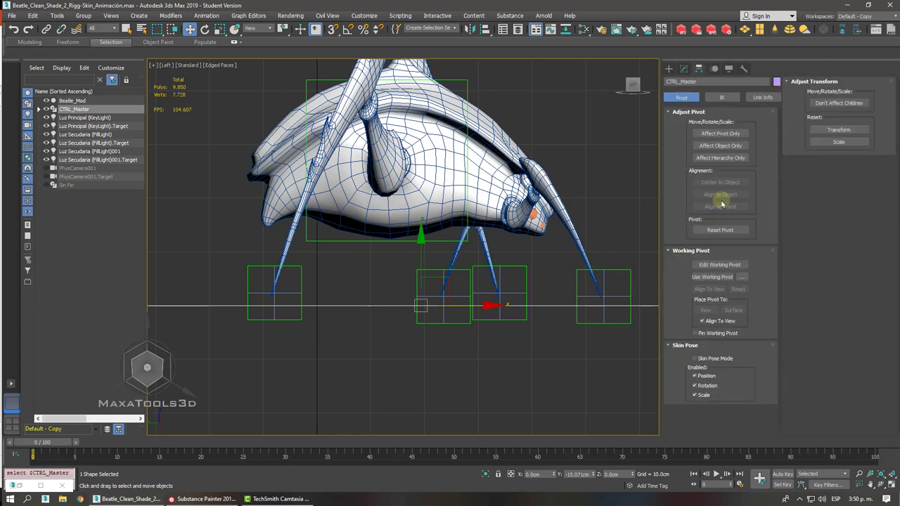
left_click(838, 104)
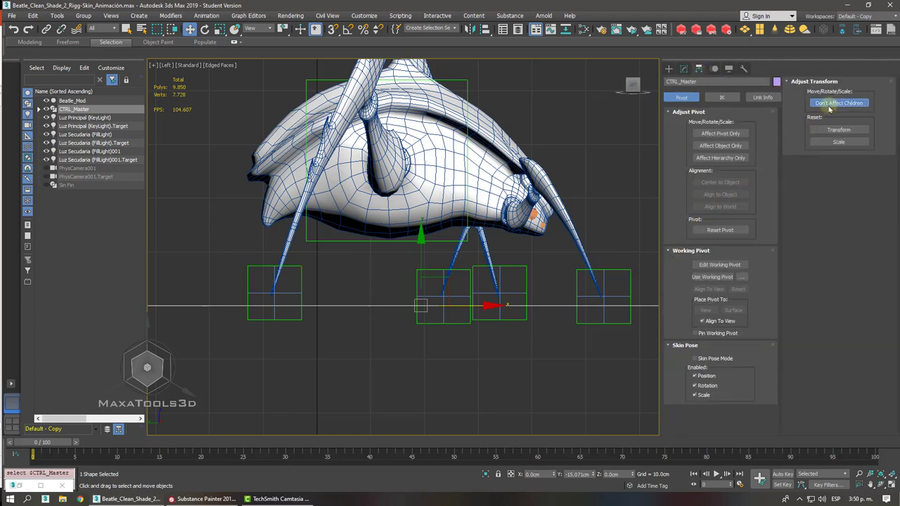
left_click_drag(420, 253, 421, 246)
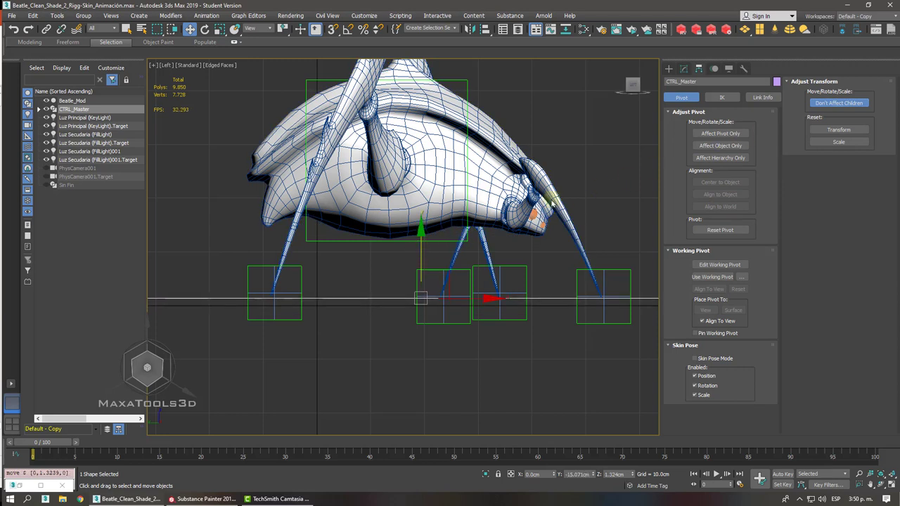
left_click(827, 104)
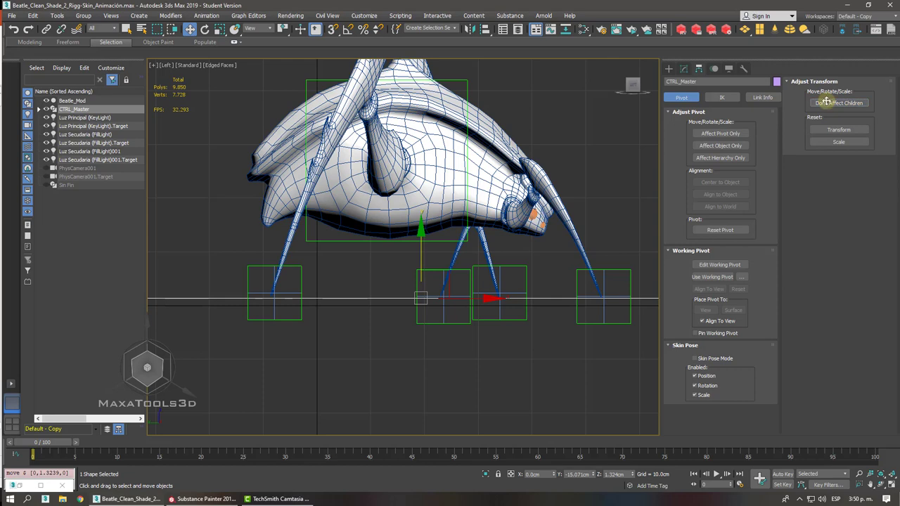
- Try moving the CTRL_Master control upward together with its child controls, and undo the move
right_click(632, 476)
scroll(270, 307, "up", 3)
middle_click_drag(570, 304, 472, 298)
scroll(537, 294, "down", 3)
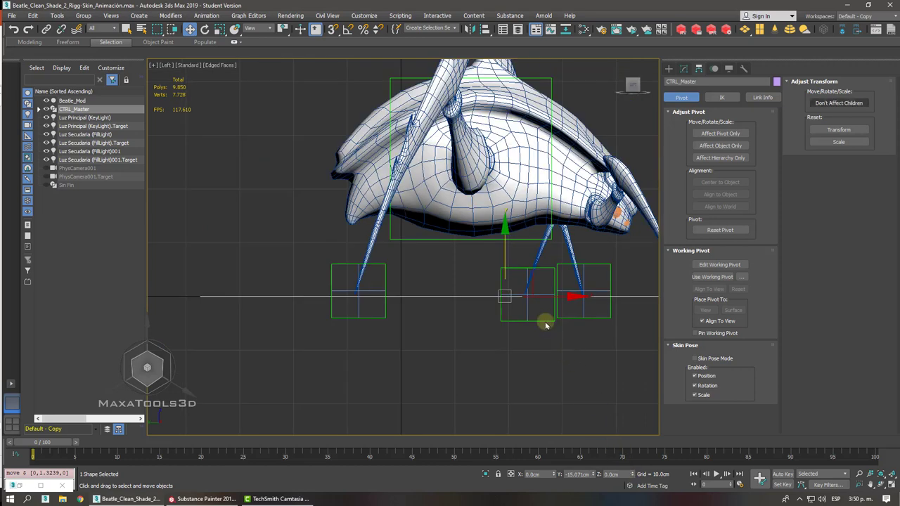
left_click_drag(504, 249, 485, 215)
key("ctrl+z")
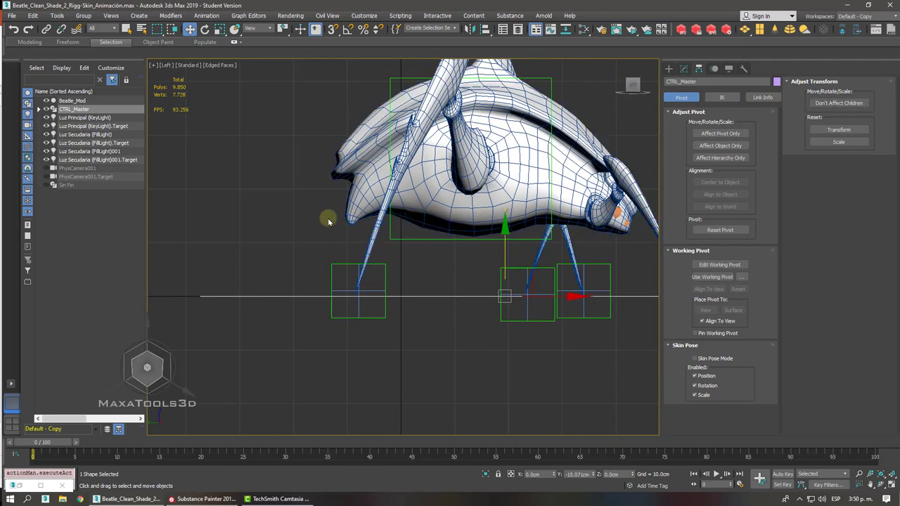
- Examine the beetle's pose and the raised master control in the Perspective and PhysCamera001 views, returning to the Left view
middle_click_drag(331, 224, 304, 259)
key("p")
key("z")
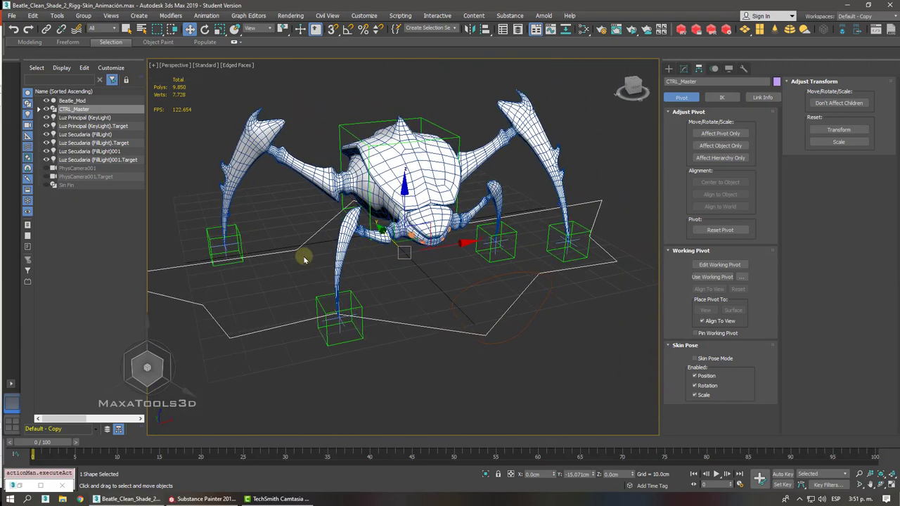
middle_click_drag(304, 256, 326, 239, "alt")
key("c")
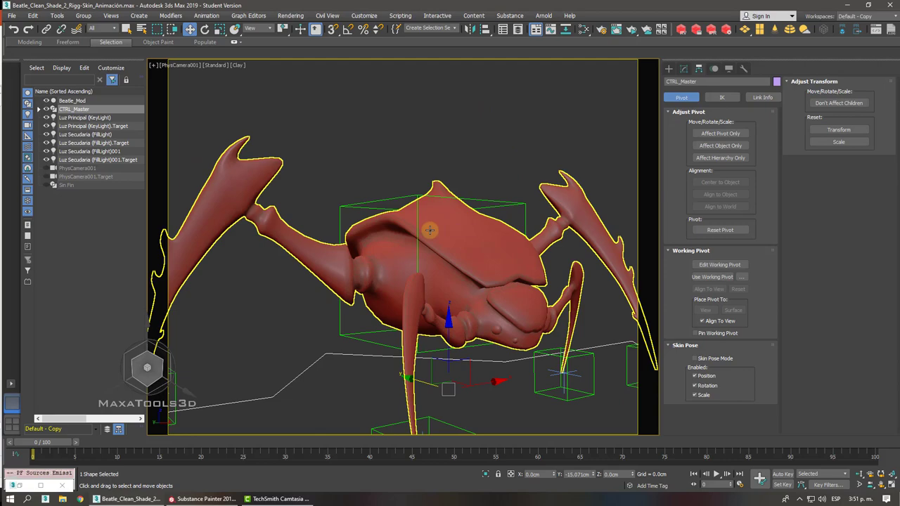
key("p")
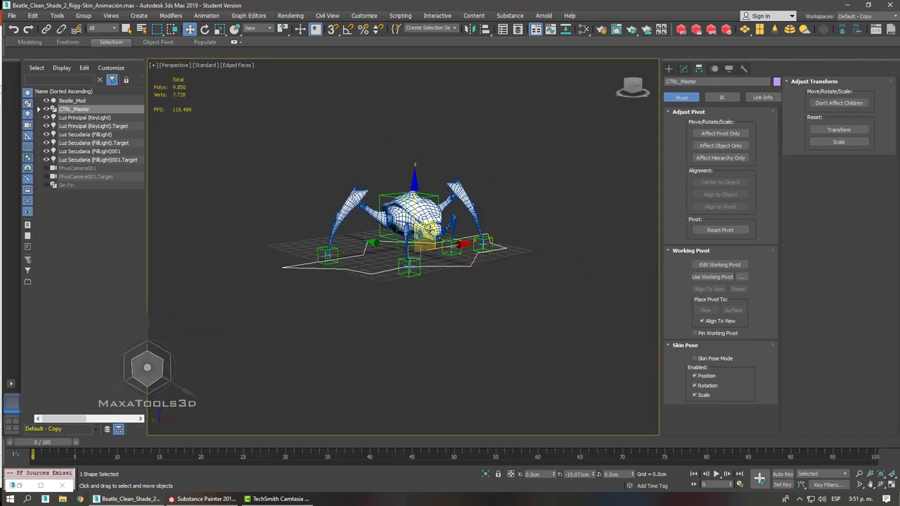
middle_click_drag(429, 230, 359, 228, "alt")
key("l")
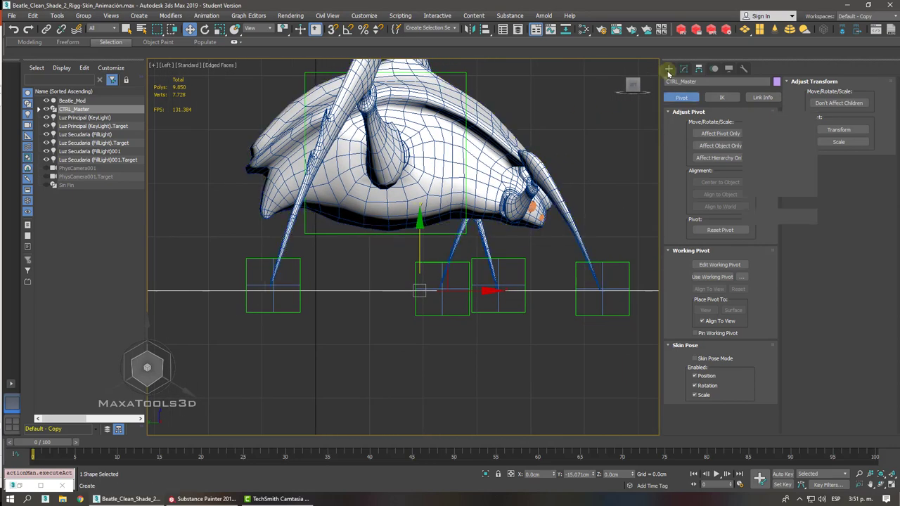
left_click(669, 69)
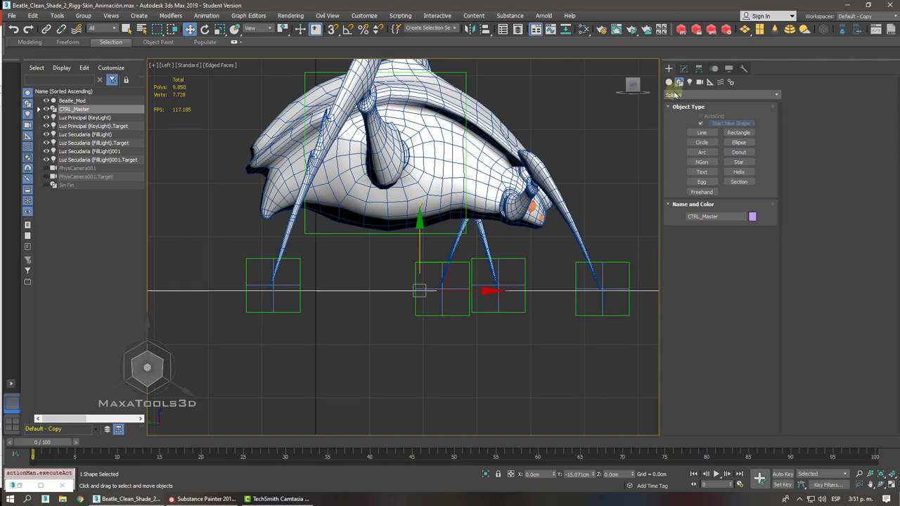
left_click(709, 82)
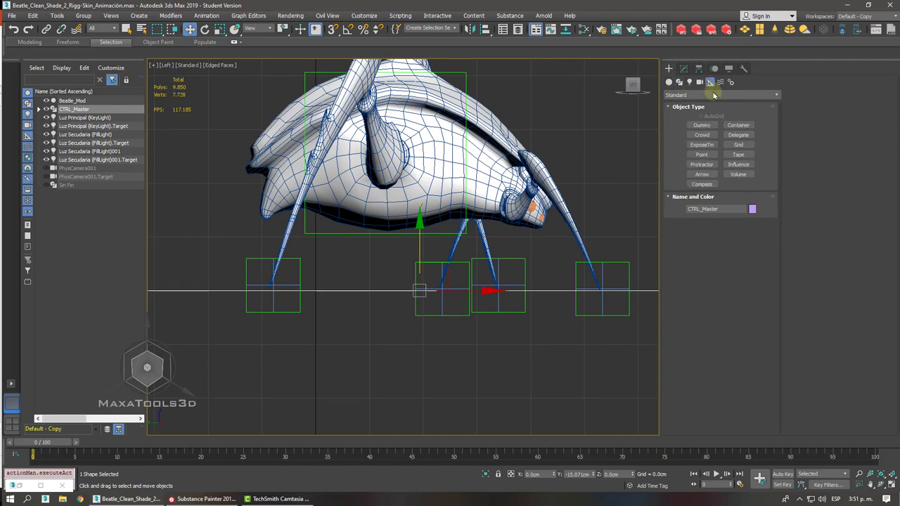
left_click(738, 154)
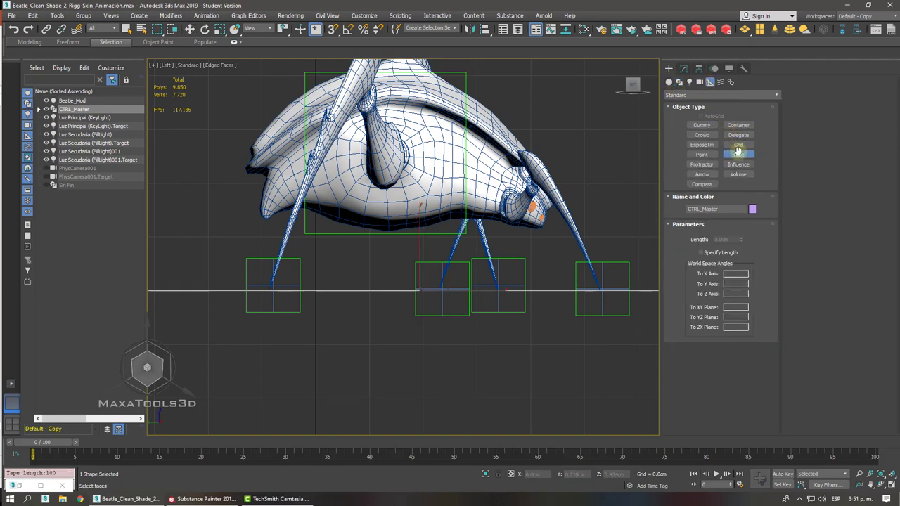
scroll(737, 150, "up", 2)
scroll(600, 212, "down", 2)
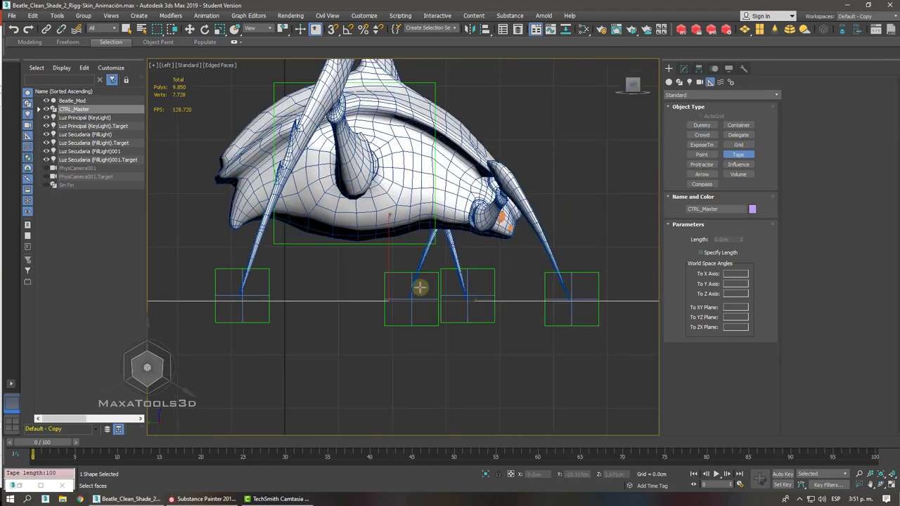
key("w")
- Change the colour of the CTRL_Pata_Der_ and CTRL_Pata_izq_ controls to magenta
left_click(492, 281)
middle_click_drag(492, 281, 347, 320, "alt")
left_click(306, 331, "ctrl")
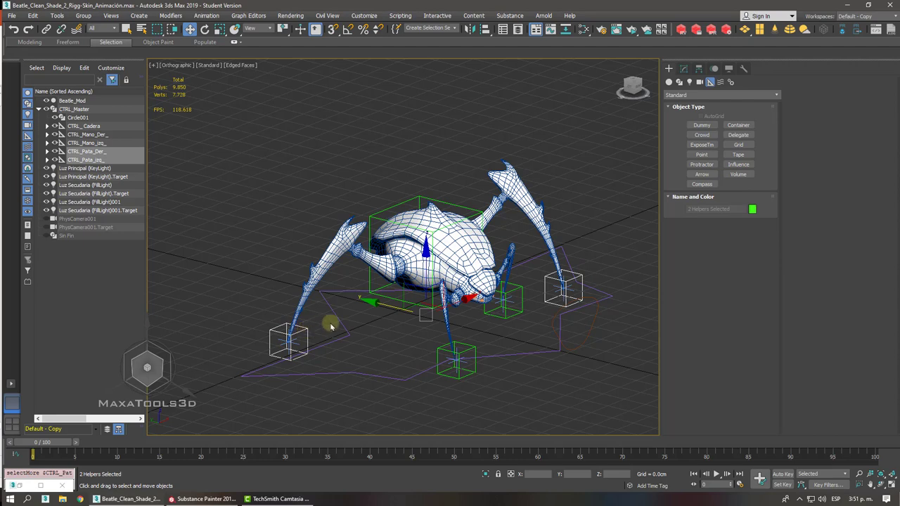
left_click(752, 209)
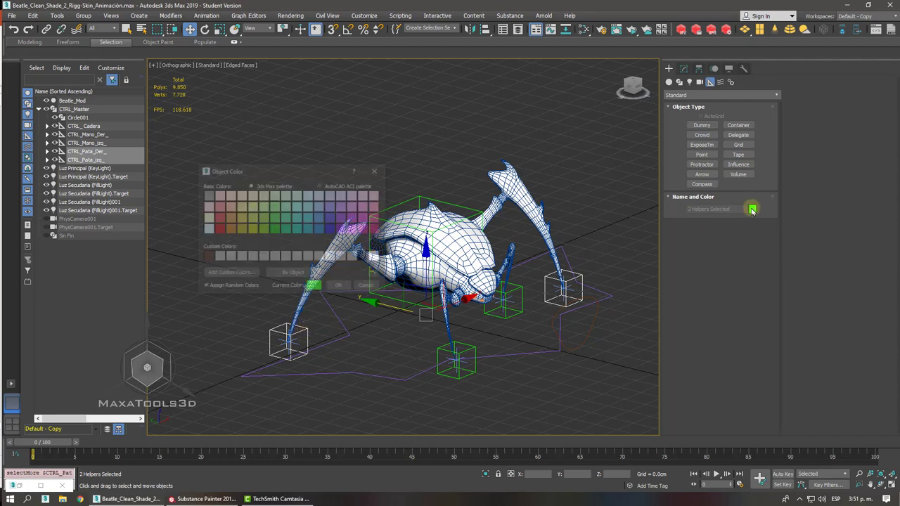
left_click(339, 288)
left_click(492, 397)
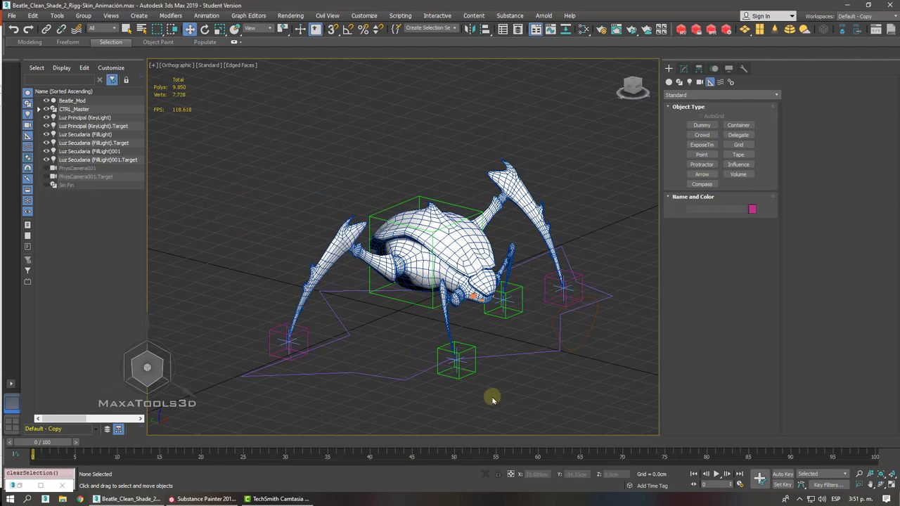
- In the Left view, create a Tape helper about 42 cm long from the centre of one magenta foot control to the other
left_click(468, 291)
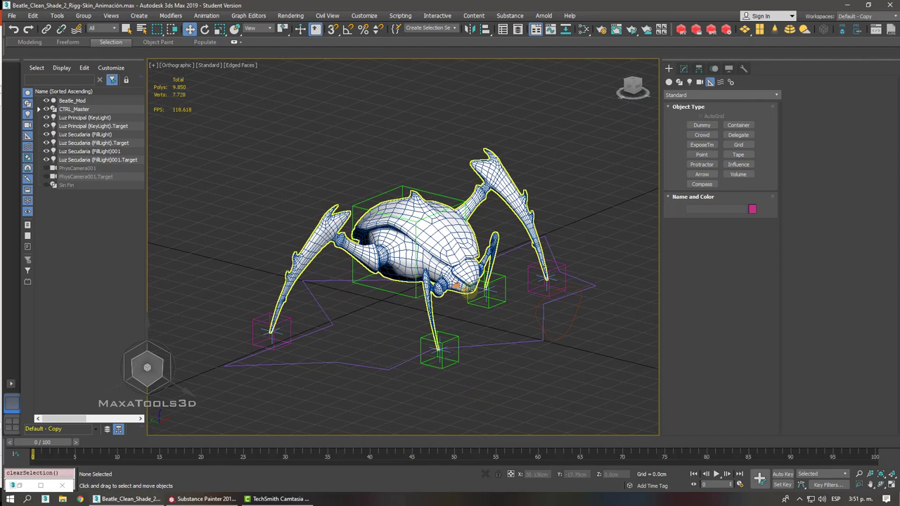
key("l")
middle_click_drag(469, 291, 469, 290)
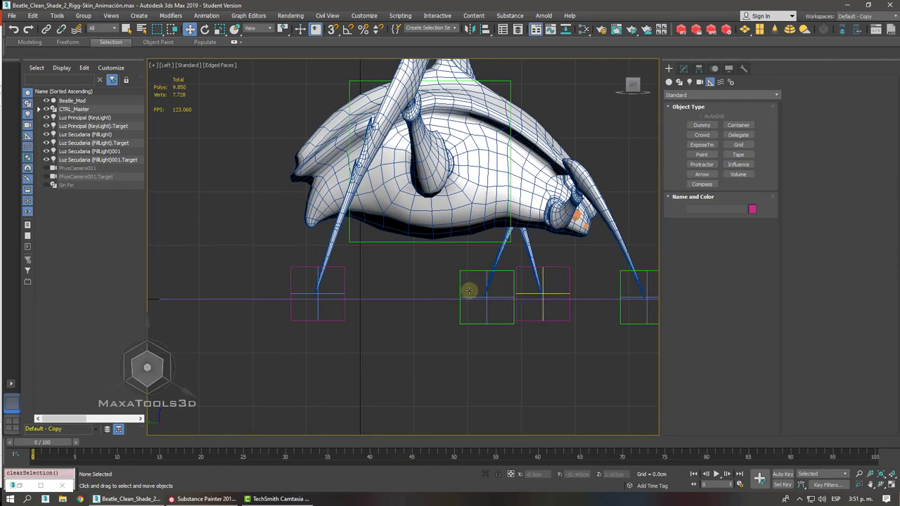
left_click(738, 154)
left_click_drag(315, 294, 541, 295)
right_click(440, 304)
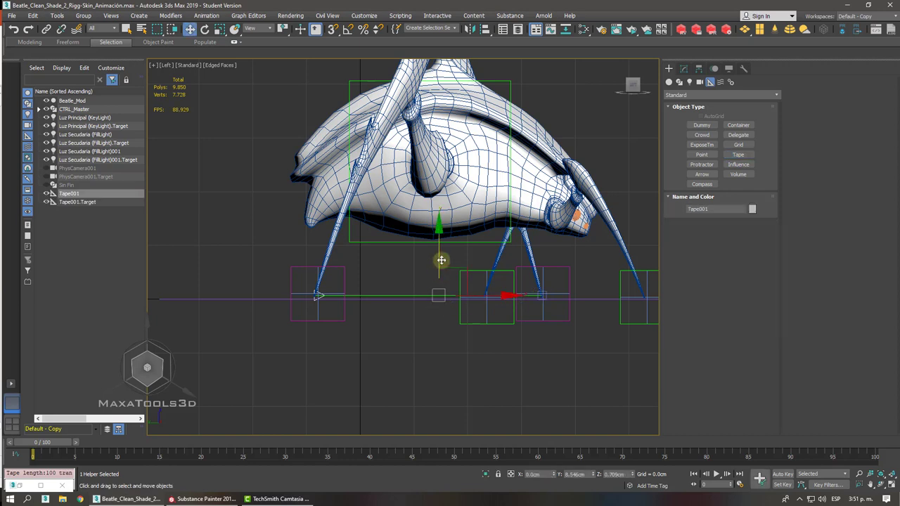
- Move the tape together with its target about 7.7 cm down, below the ground line
left_click_drag(442, 260, 426, 295)
key("ctrl+z")
left_click(417, 316)
left_click(418, 295)
left_click(421, 381)
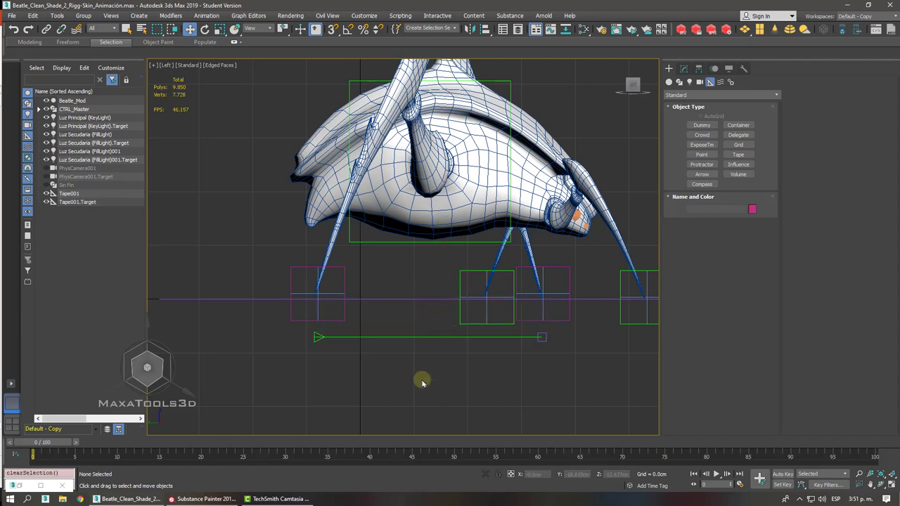
- Check the length of the tape between the foot controls in its parameters
left_click(434, 337)
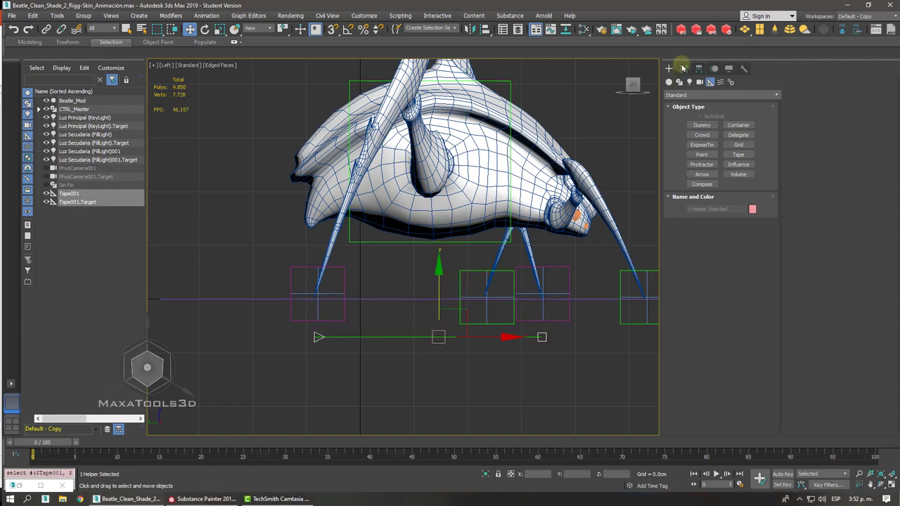
left_click(683, 67)
left_click(357, 358)
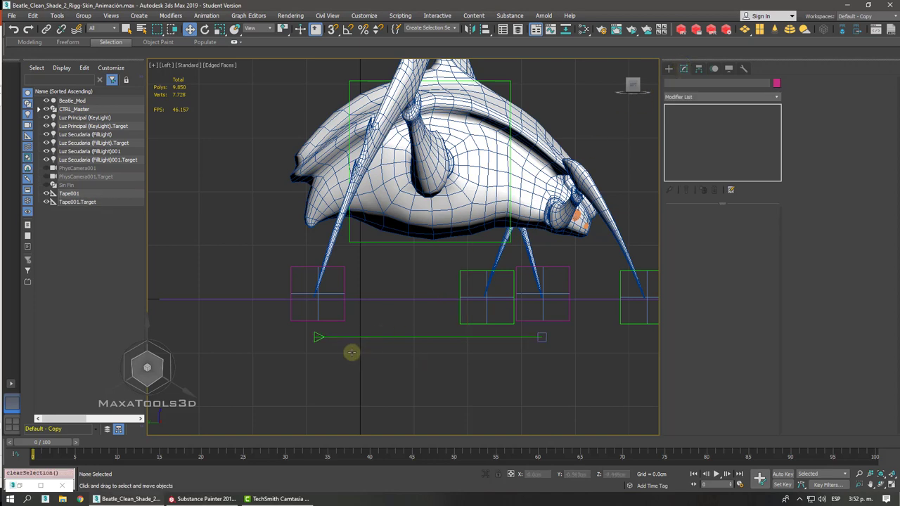
left_click(317, 340)
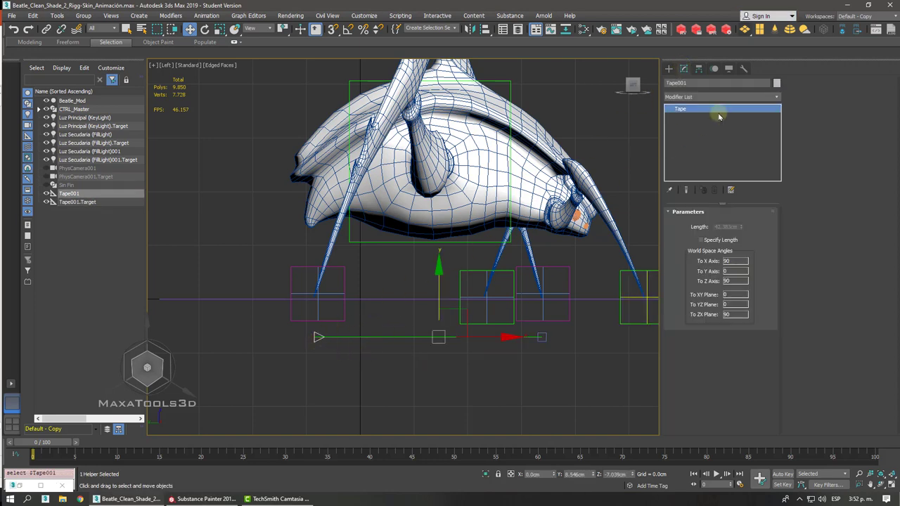
left_click(443, 364)
- Make one copy of the tape and its target, shifted towards the head so it lies beneath the hand controls
left_click(416, 335)
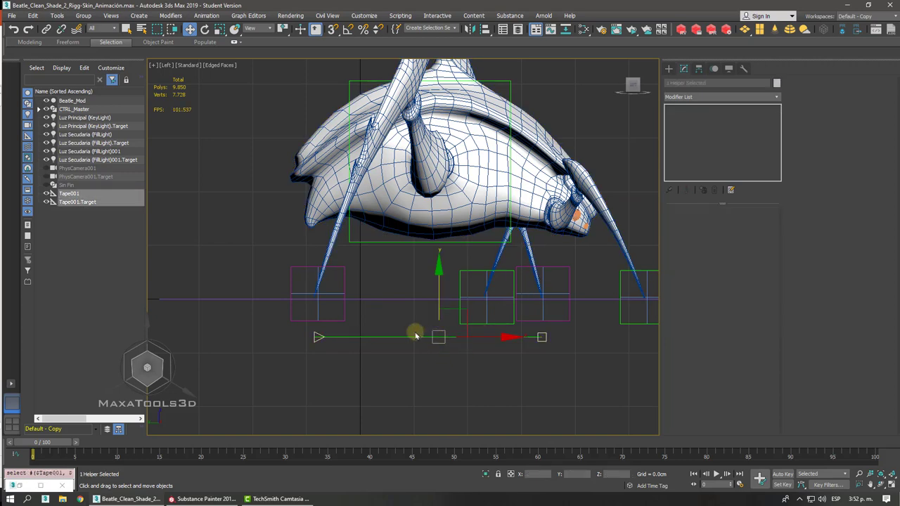
middle_click_drag(414, 333, 336, 314)
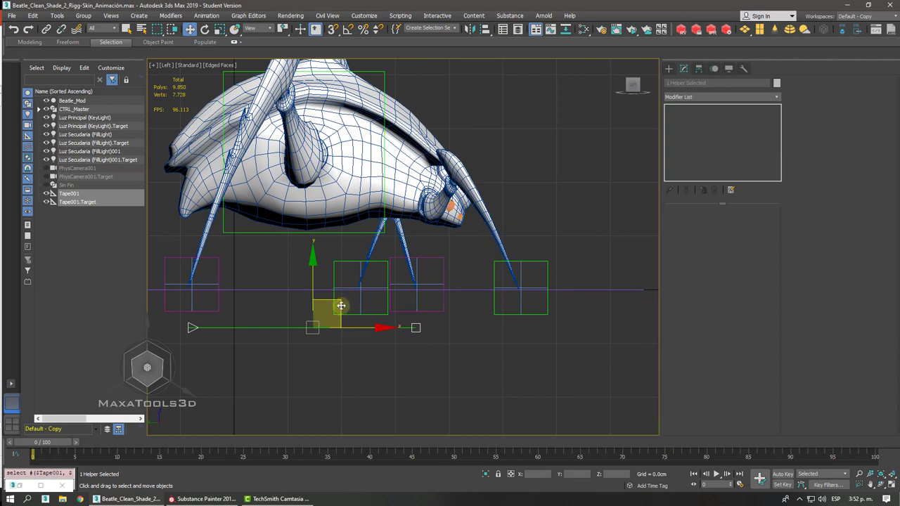
mouse_move(341, 305)
left_mouse_down()
mouse_move(492, 295)
mouse_move(471, 295)
left_mouse_up()
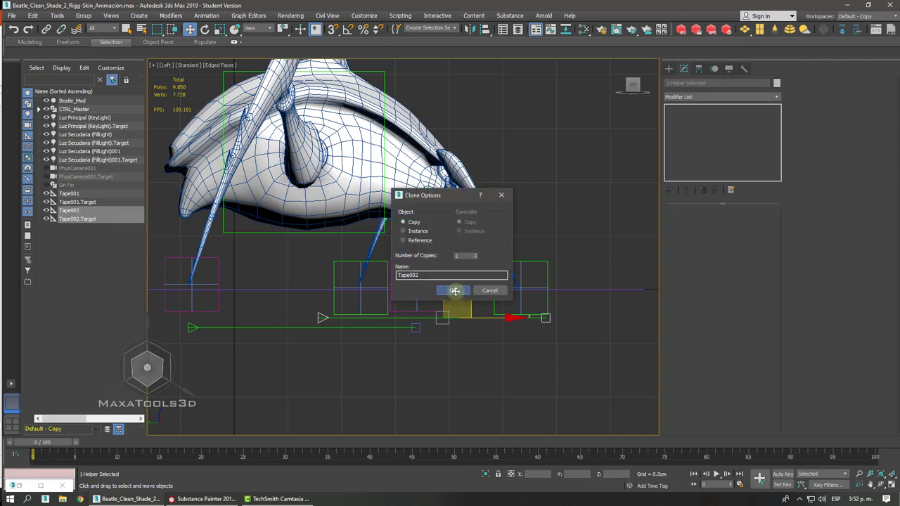
left_click(455, 290)
- Align the hand controls with the copied tape's ends: CTRL_Mano_izq_ about 7.3 cm towards the tail, CTRL_Mano_Der_ about 4.5 cm towards the head
left_click(373, 271)
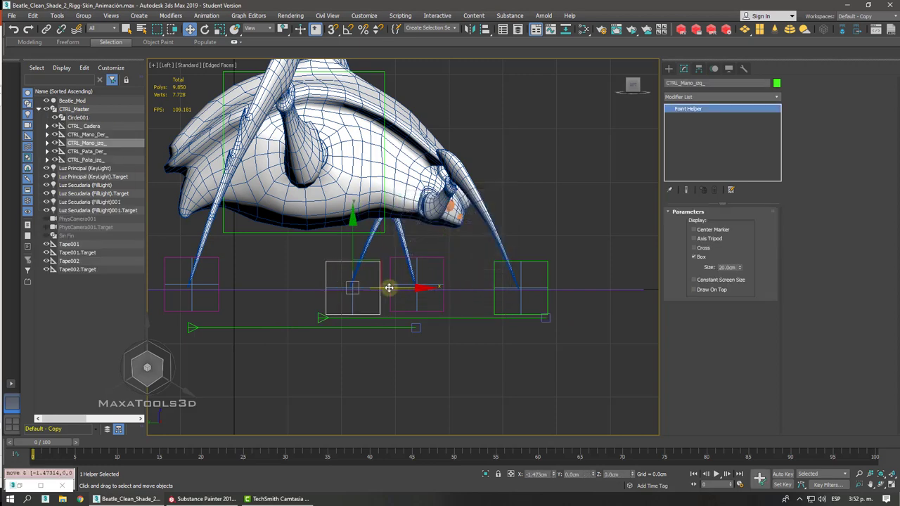
left_click_drag(389, 287, 362, 287)
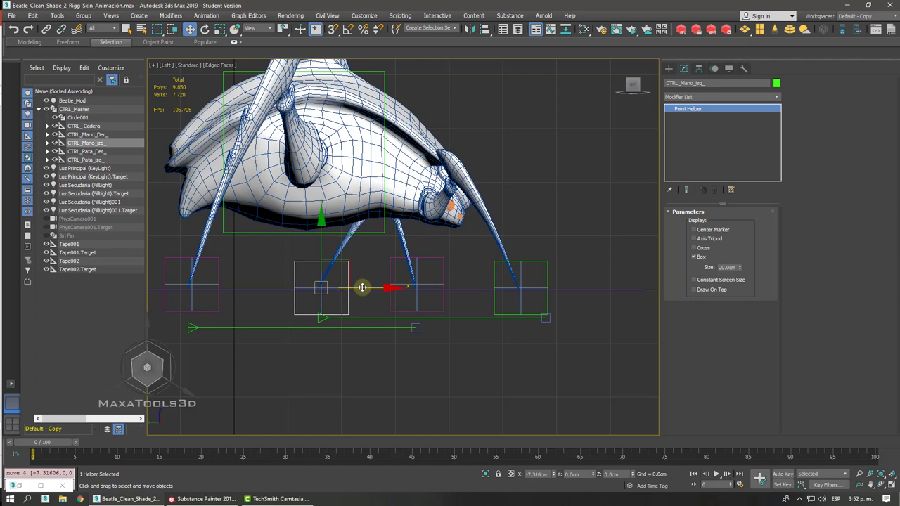
left_click(546, 278)
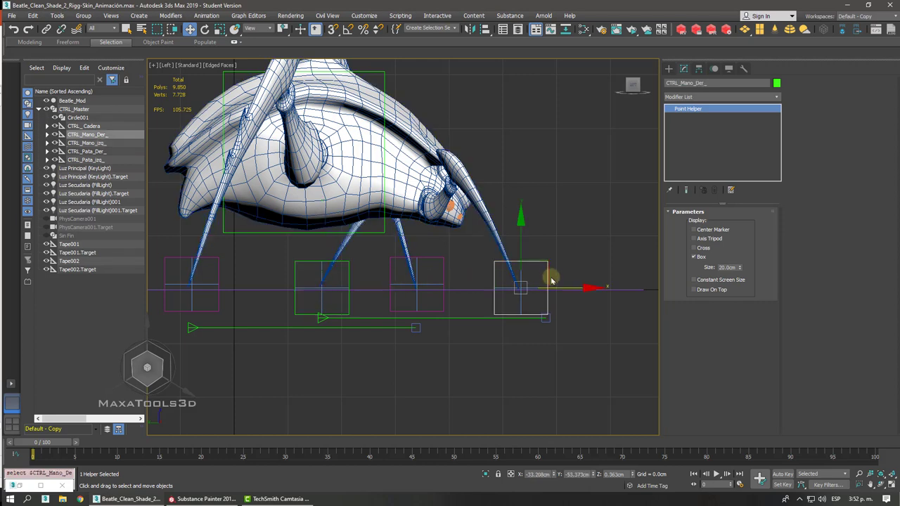
left_click_drag(563, 288, 583, 290)
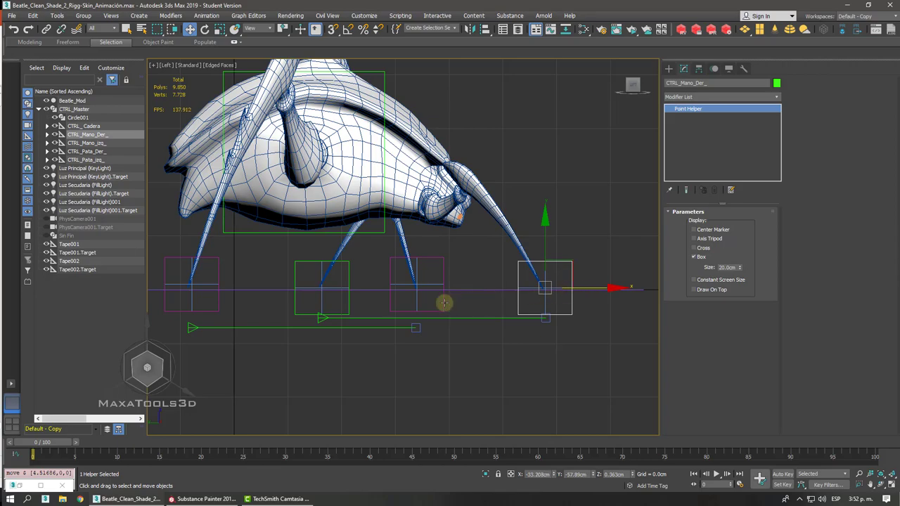
middle_click_drag(445, 302, 399, 287, "alt")
scroll(444, 304, "down", 4)
scroll(444, 302, "up", 3)
key("p")
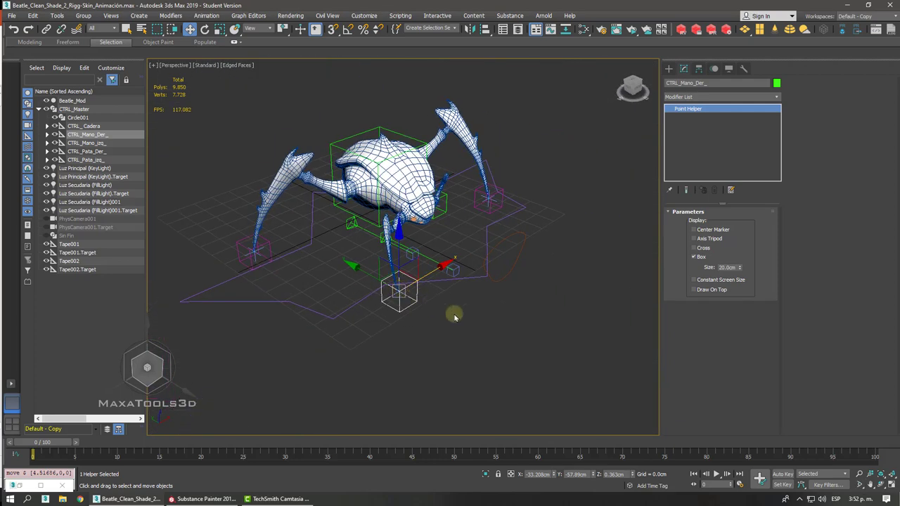
- Rotate the CTRL_Cadera hip control -10° around its local Z axis with angle snap enabled
left_click(782, 474)
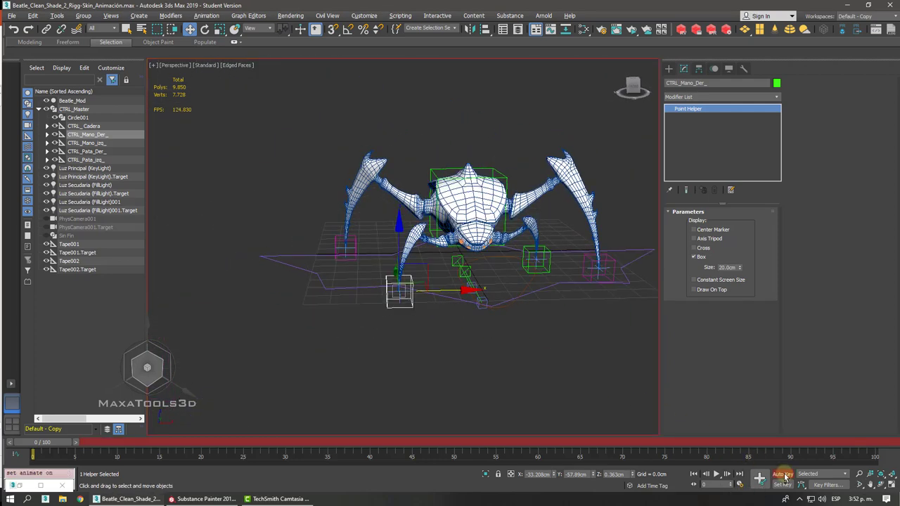
left_click(783, 474)
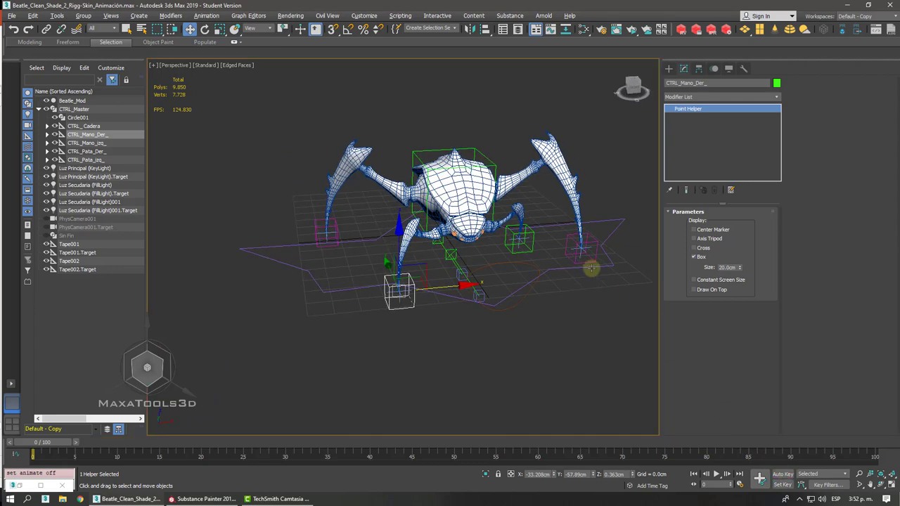
left_click(490, 161)
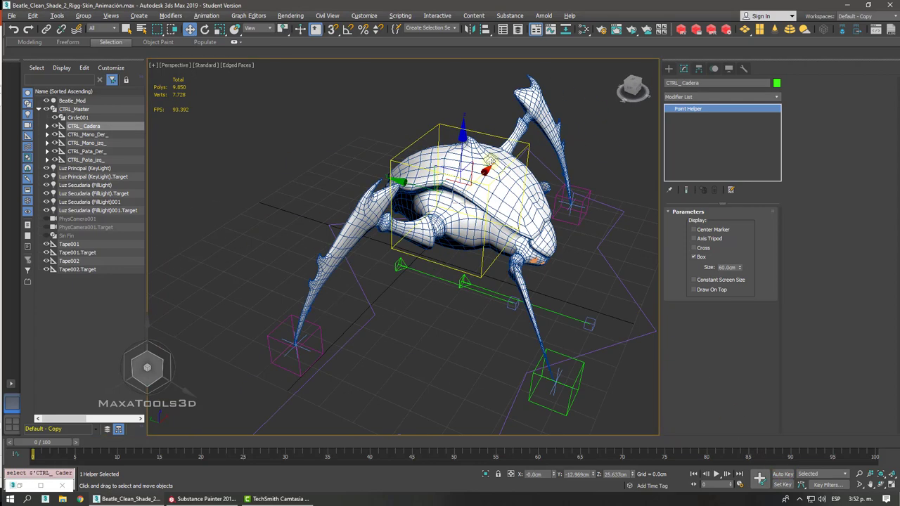
middle_click_drag(484, 181, 479, 196, "alt")
right_click(479, 196)
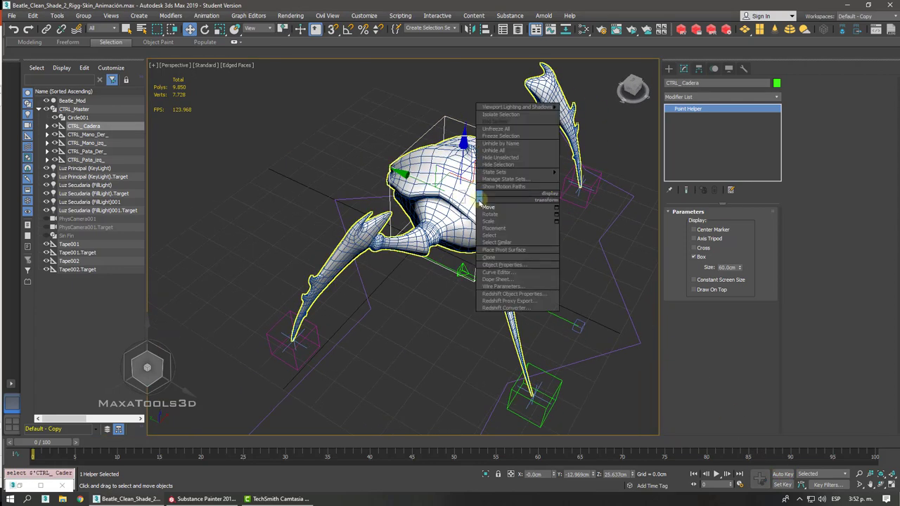
left_click(484, 213)
left_click_drag(468, 245, 467, 243)
left_click(348, 28)
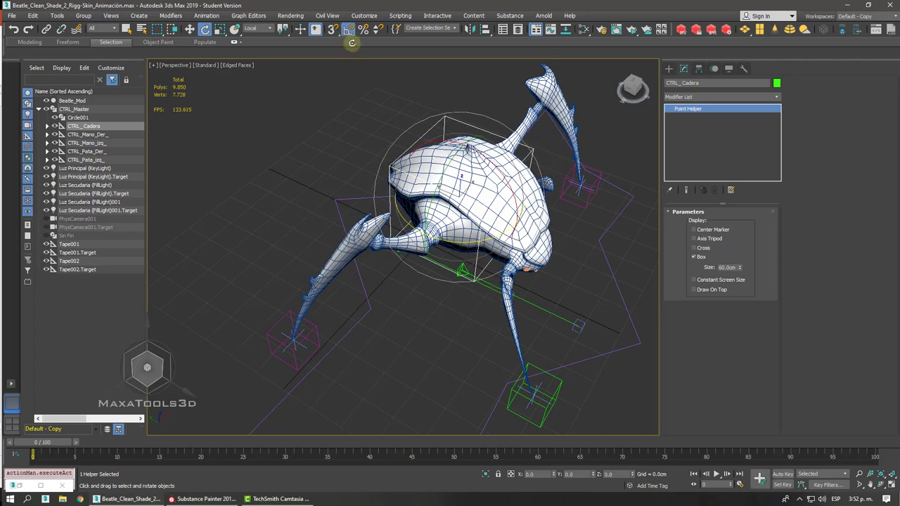
left_click_drag(477, 242, 473, 241)
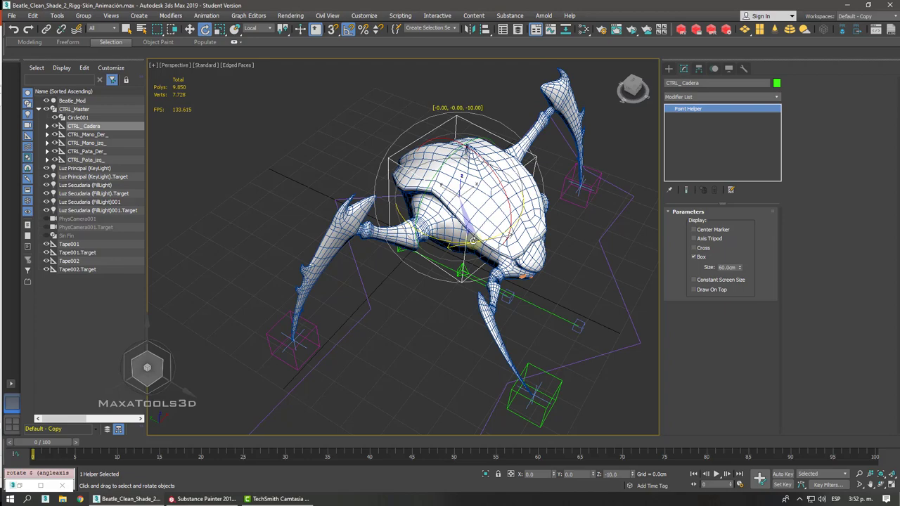
- Tilt CTRL_Cadera sideways around its local front-to-back axis, lowering the body on the CTRL_Mano_Der_ side
middle_click_drag(427, 169, 272, 44, "alt")
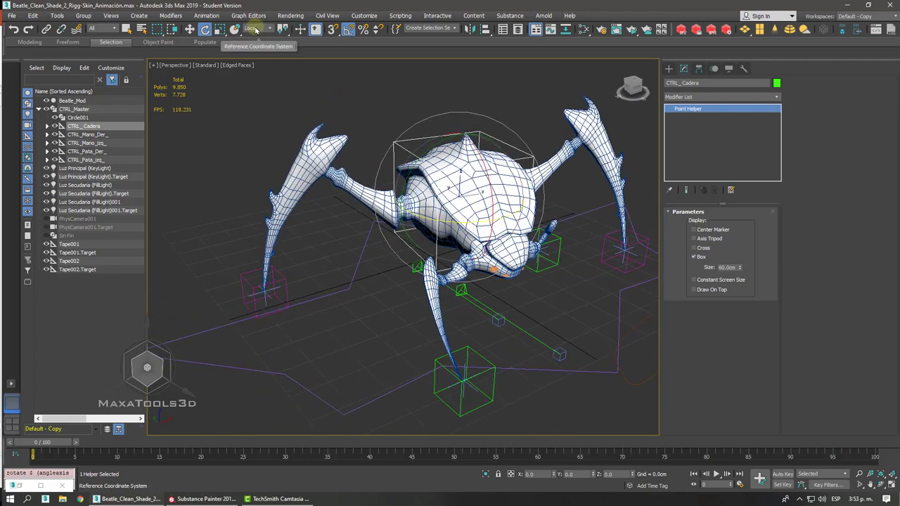
key("shift+z")
key("shift+z")
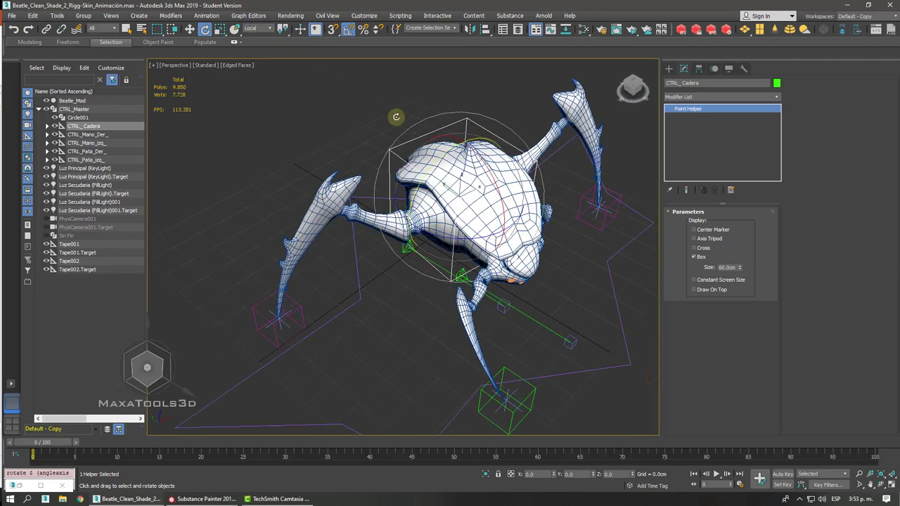
left_click_drag(448, 149, 445, 151)
middle_click_drag(446, 150, 428, 136, "alt")
key("shift+z")
key("shift+z")
key("shift+z")
key("shift+z")
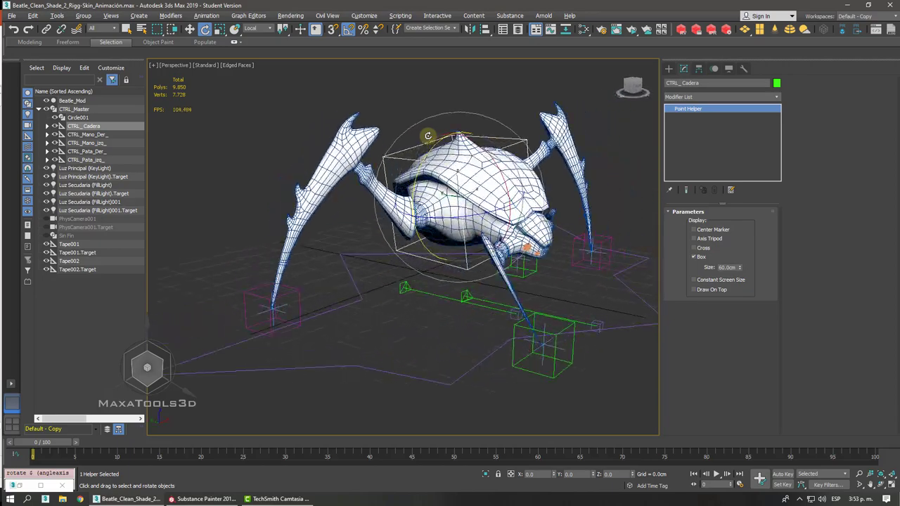
key("shift+z")
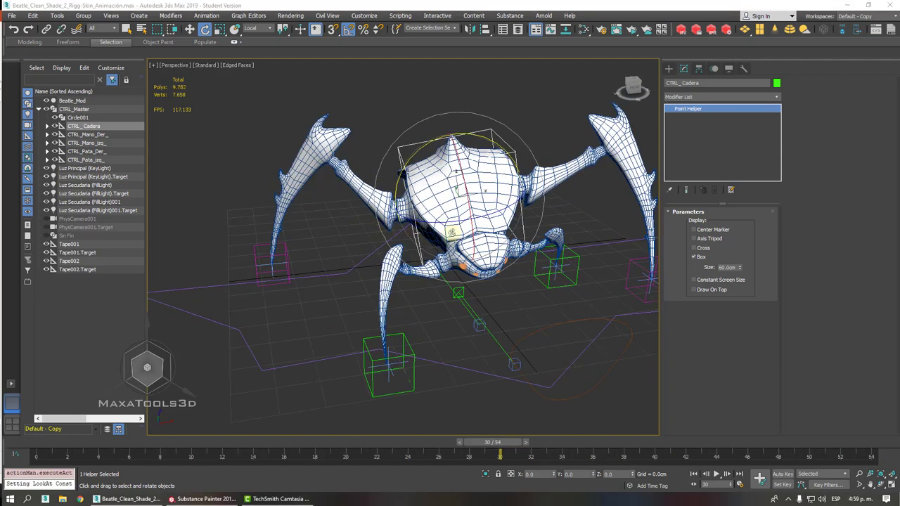
- At frame 0, move CTRL_Cadera straight down about 4.2 cm in the front view
key("f")
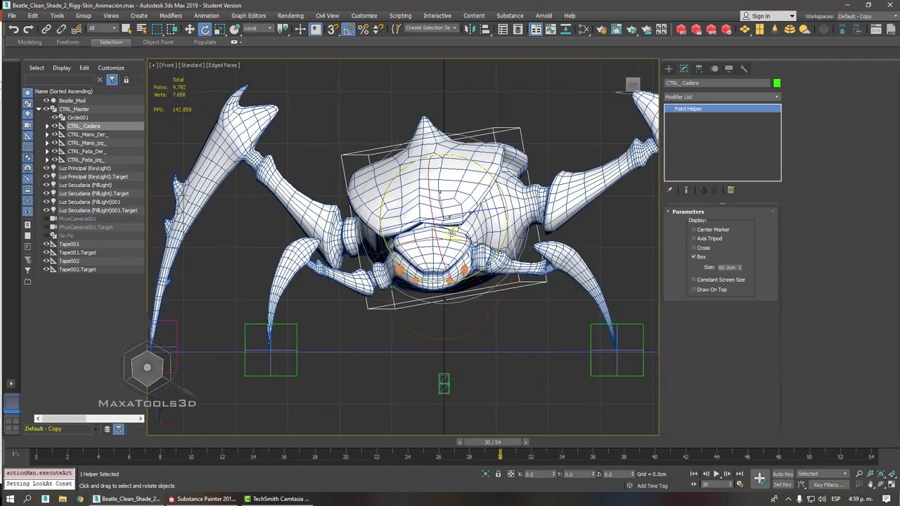
key("p")
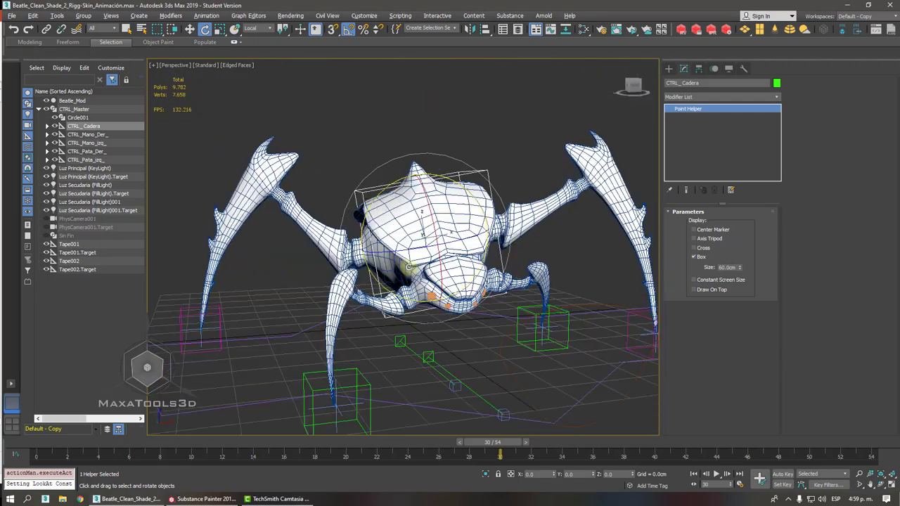
key("f")
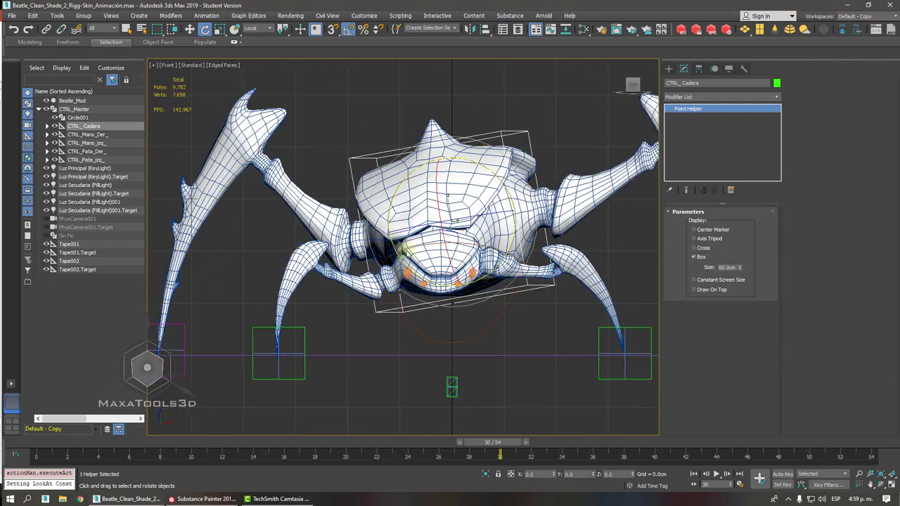
right_click(492, 133)
left_click(512, 140)
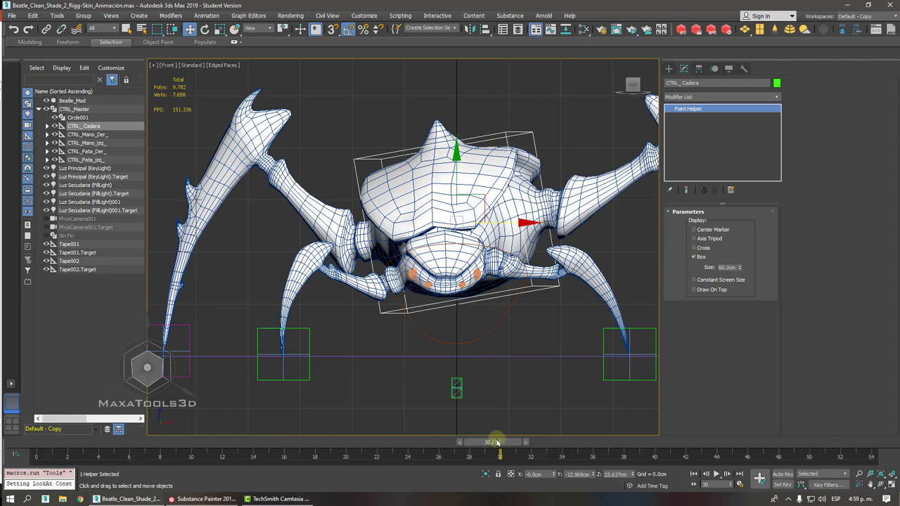
left_click_drag(499, 441, 14, 441)
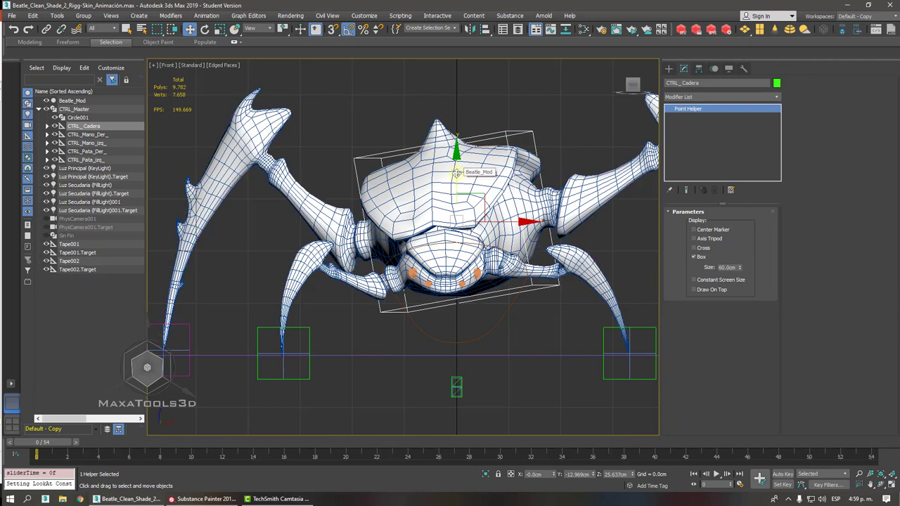
left_click_drag(456, 173, 452, 195)
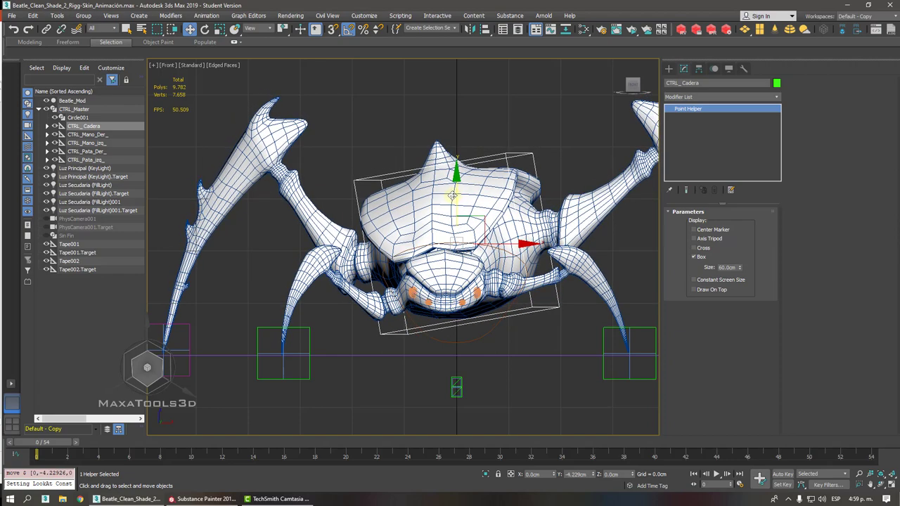
middle_click_drag(453, 195, 371, 229, "alt")
key("f")
key("p")
scroll(450, 174, "down", 3)
key("f")
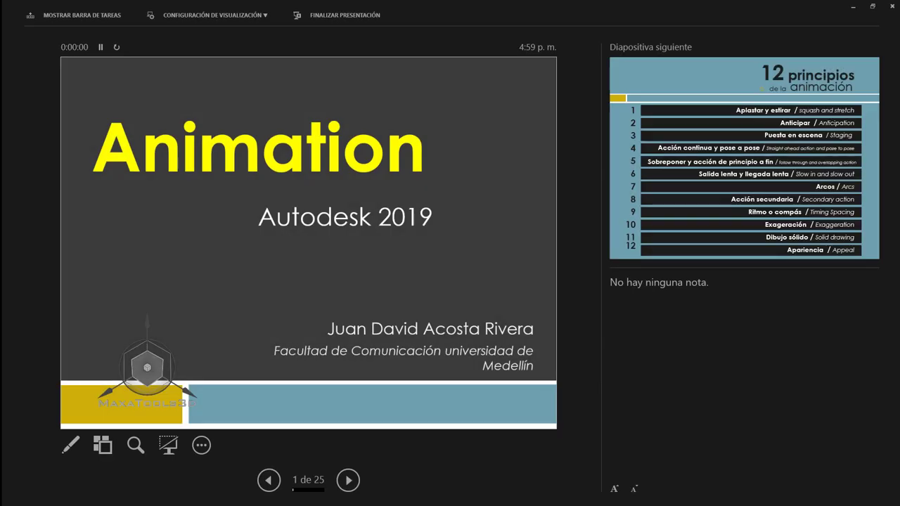
- In the PowerPoint slide show, swap the presenter view for the full presentation and advance to the "Principles of Animation" title slide
left_click(207, 15)
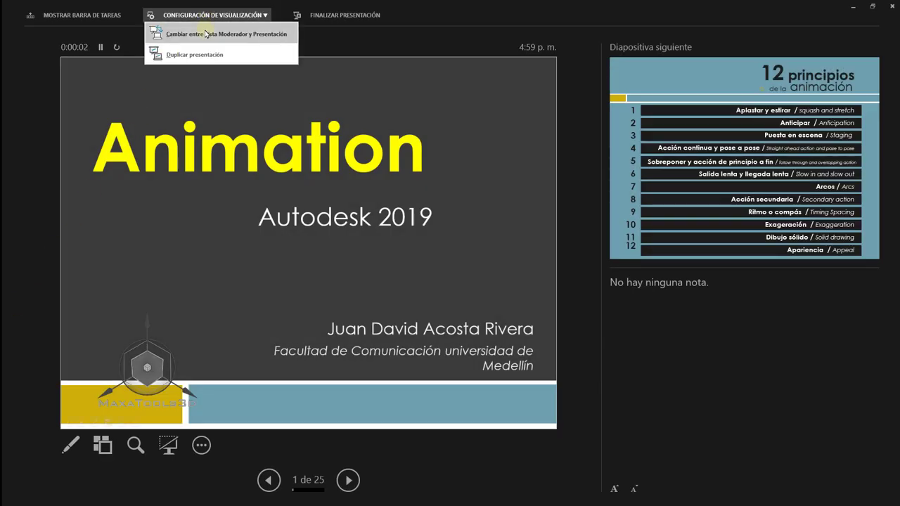
left_click(206, 34)
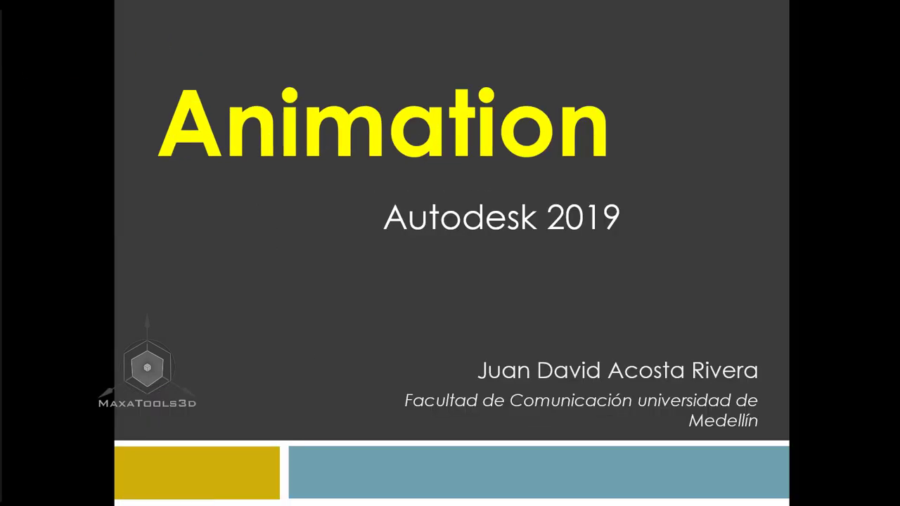
key("Right")
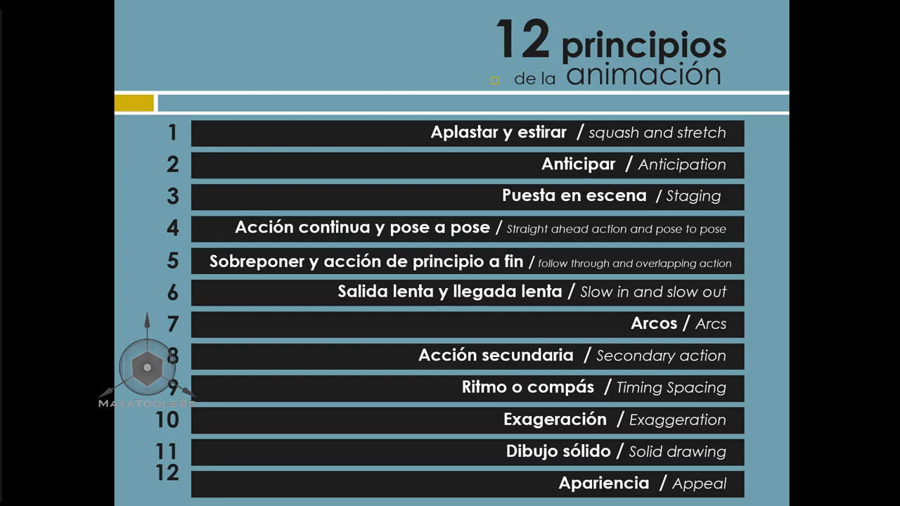
key("Right")
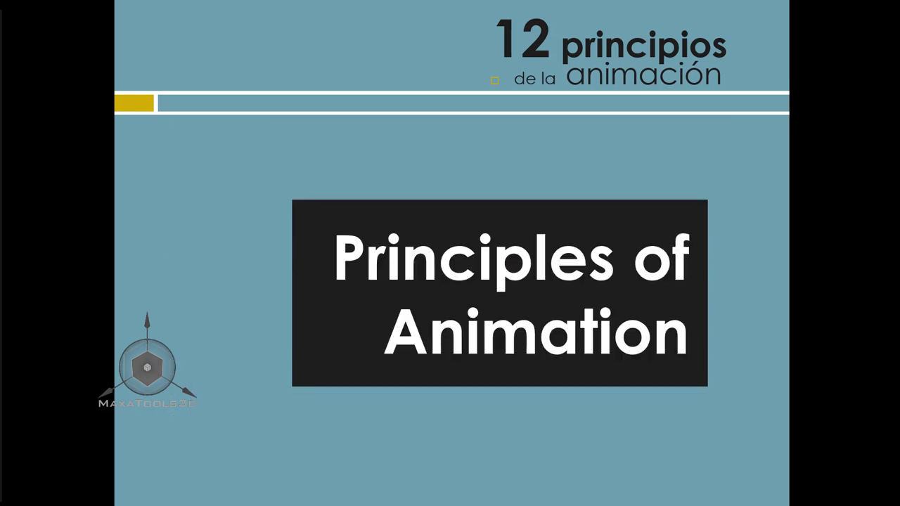
- Go through the slides on what the animation principles are, their origin, modern additions and the two reference books
key("Right")
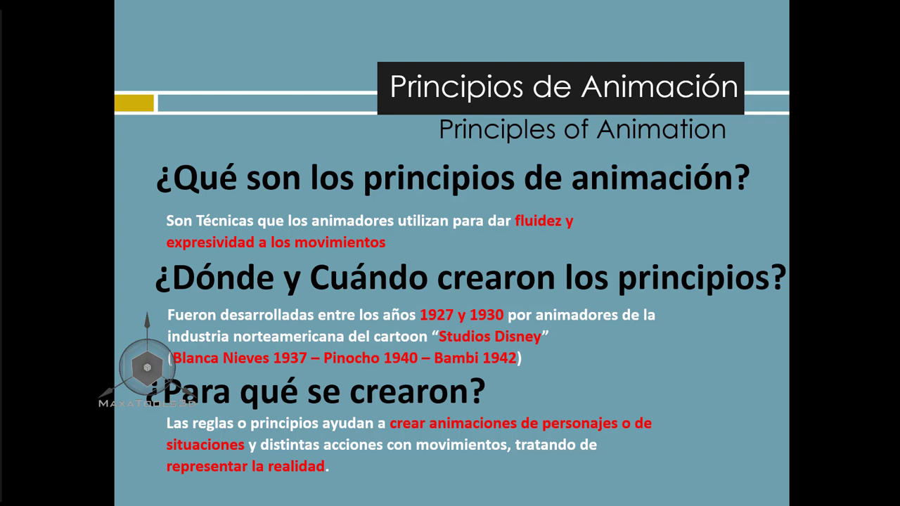
key("Right")
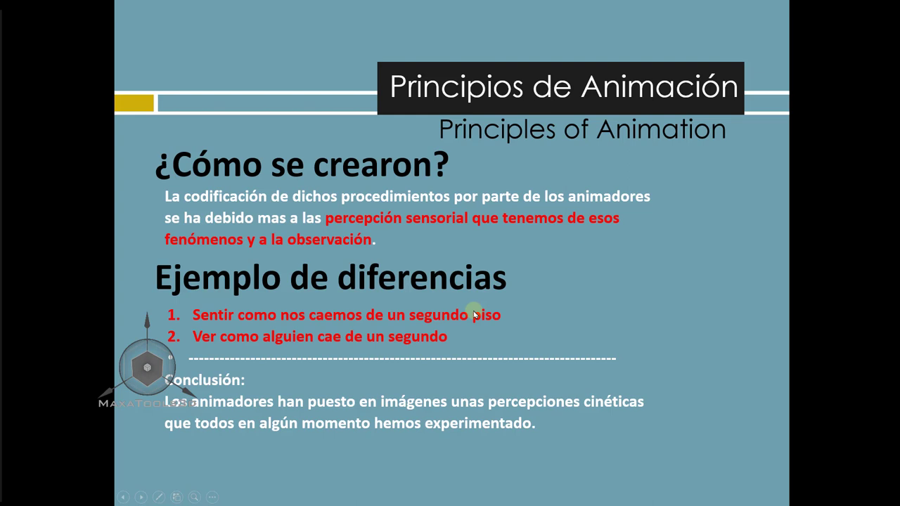
left_click(233, 410)
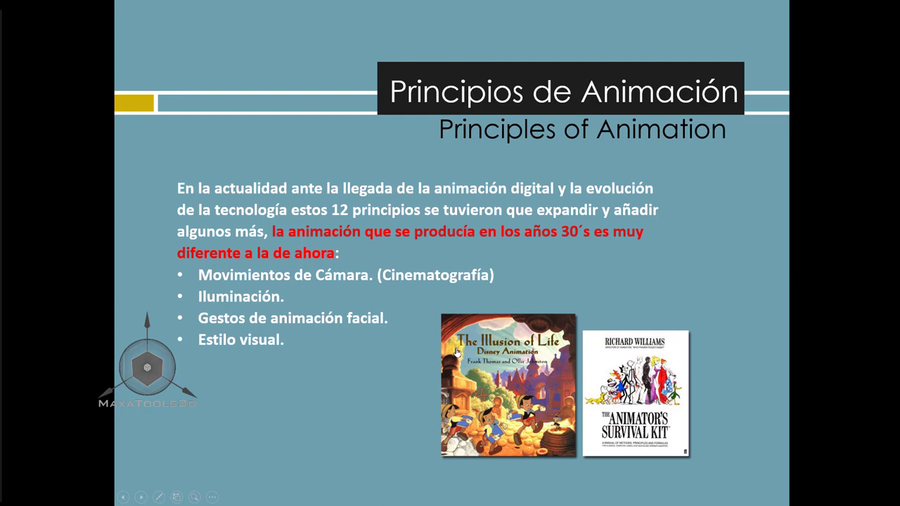
left_click(503, 350)
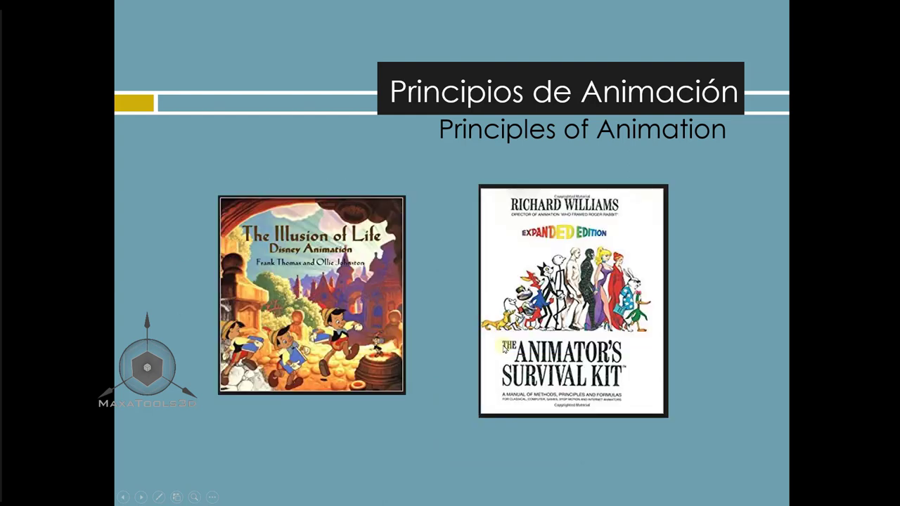
- Advance to the 12theprinciples video slide and play the embedded video
left_click(457, 232)
mouse_move(458, 232)
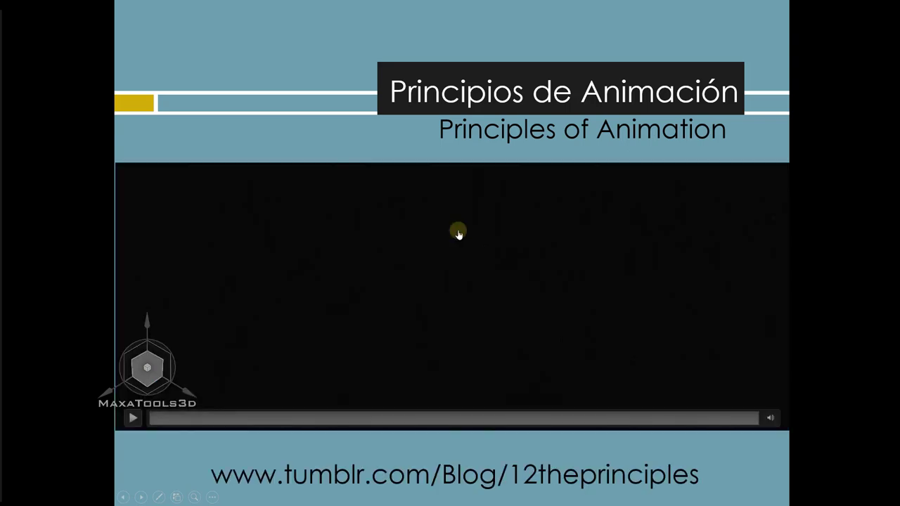
left_click(132, 418)
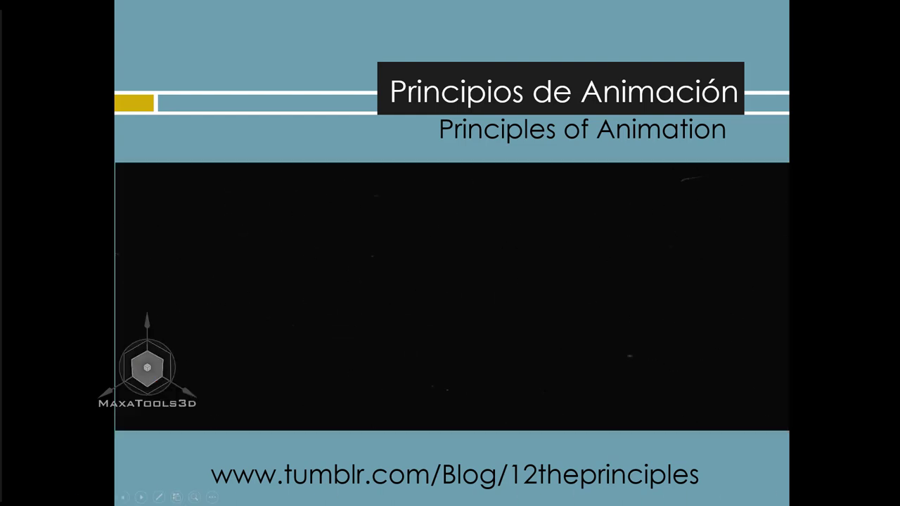
- Review the slides on the division of the principles, the key frame topic list, Blocking and Key Poses
key("Right")
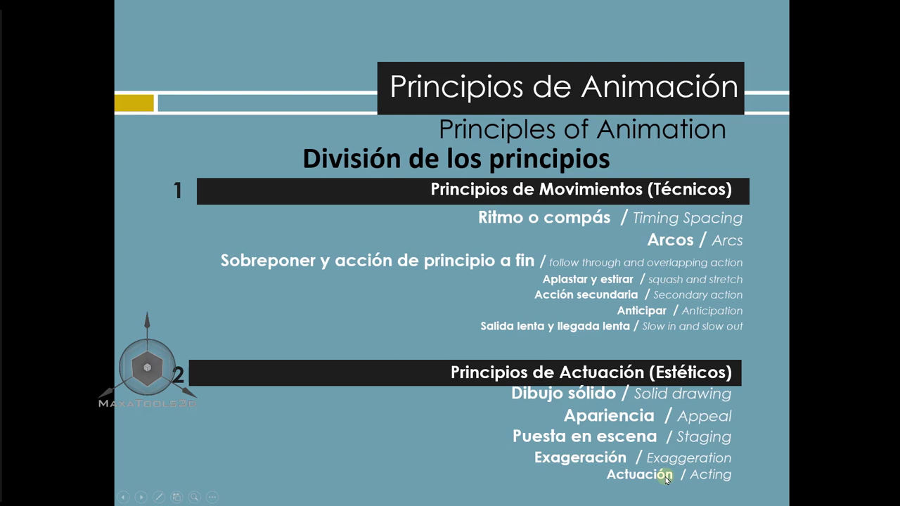
key("Right")
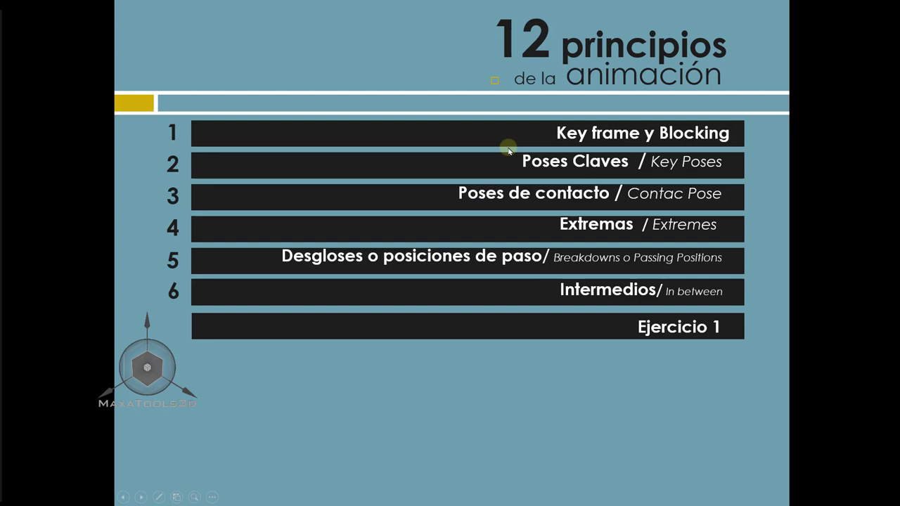
left_click(575, 148)
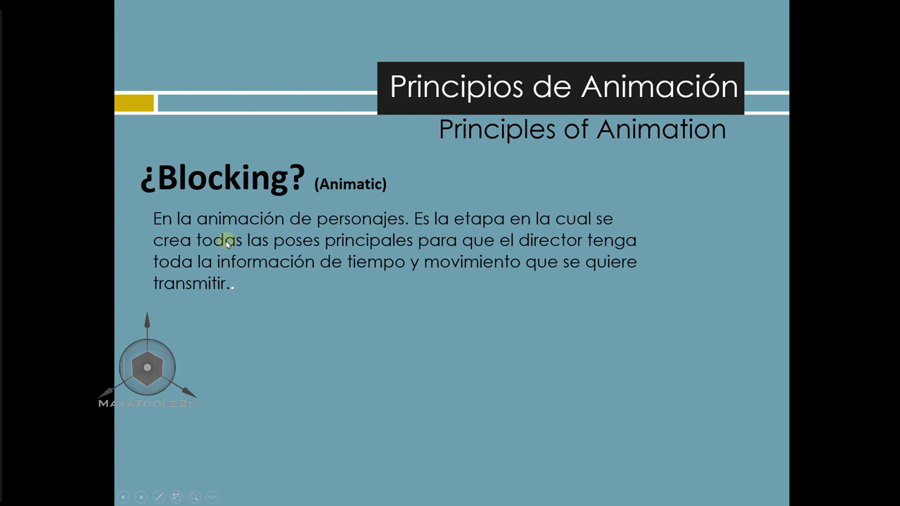
left_click(326, 195)
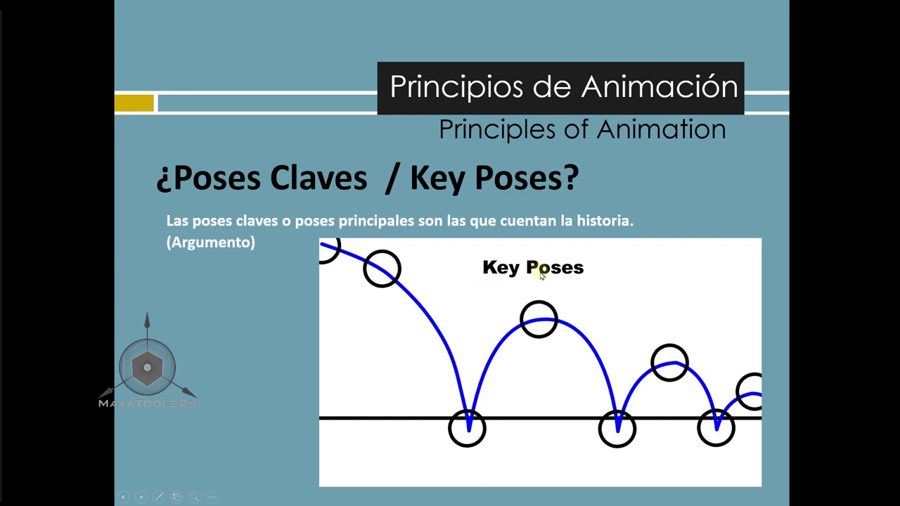
- Read through the slides on how key poses divide, contact poses, extreme poses and "Key poses vs Extreme & Contact"
left_click(379, 222)
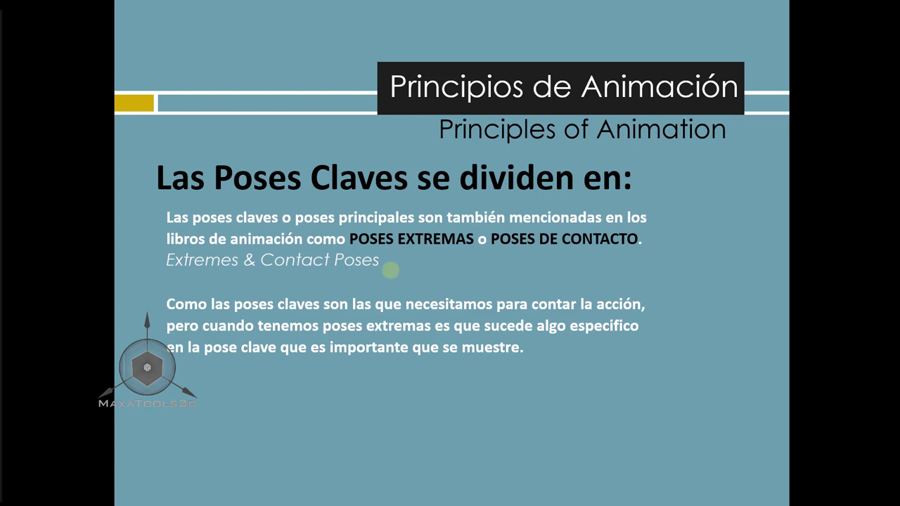
left_click(391, 270)
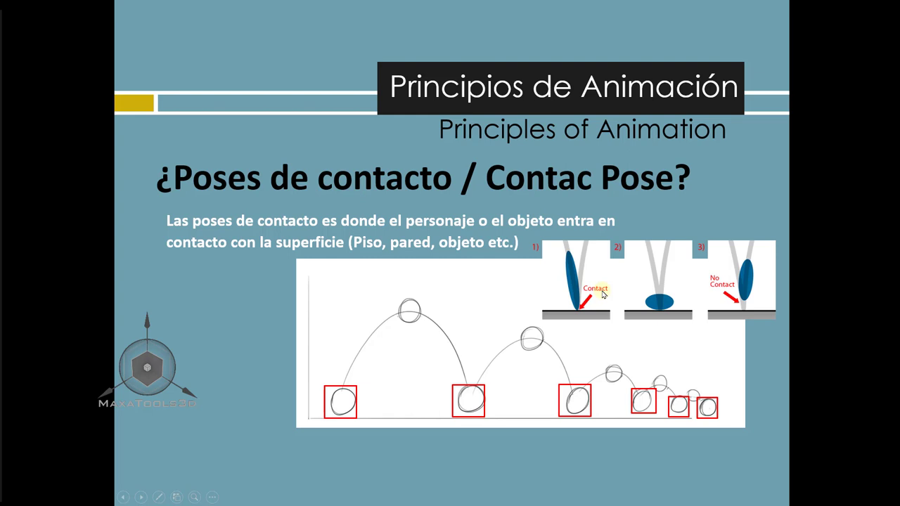
left_click(602, 294)
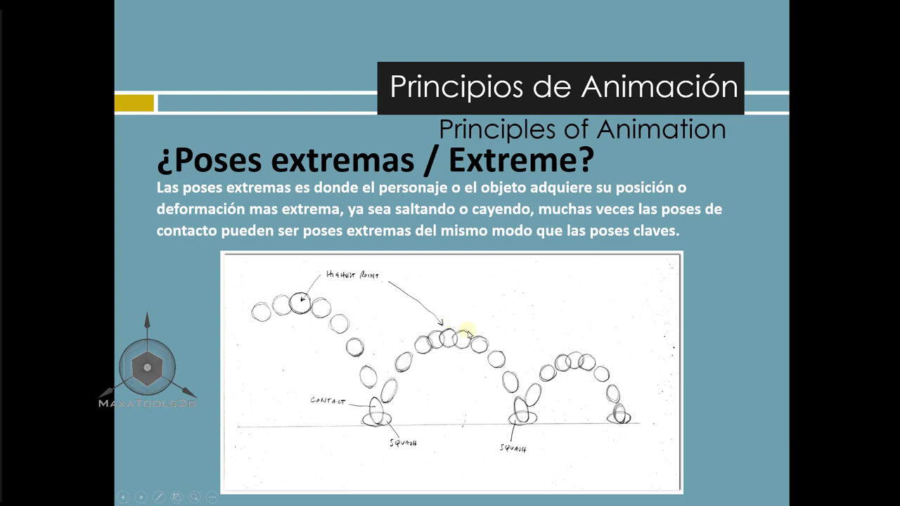
left_click(514, 237)
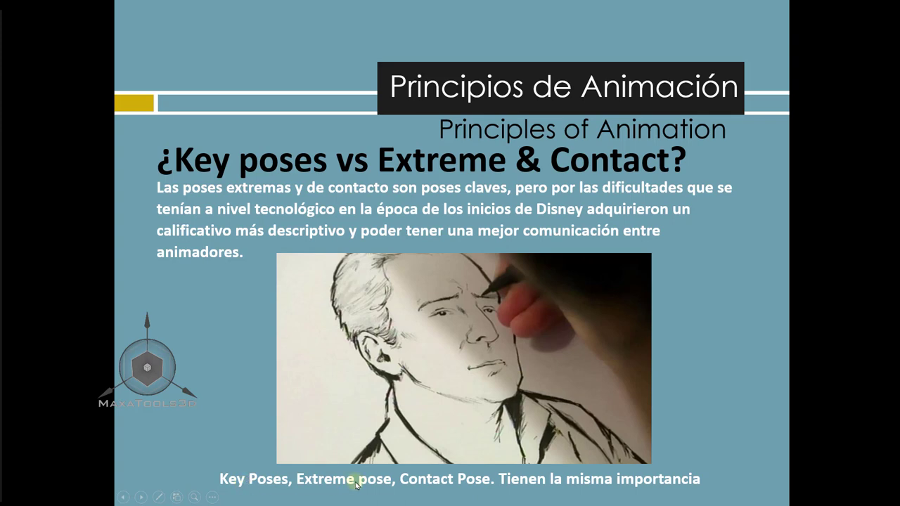
- Read through the slides on exceeding six main poses per scene, the walk cycle exception and the conversation acting example
left_click(587, 371)
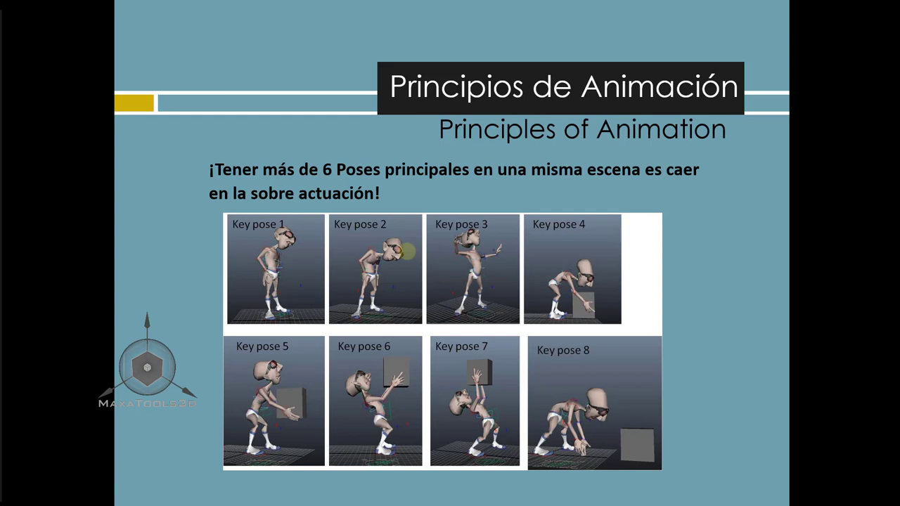
key("Right")
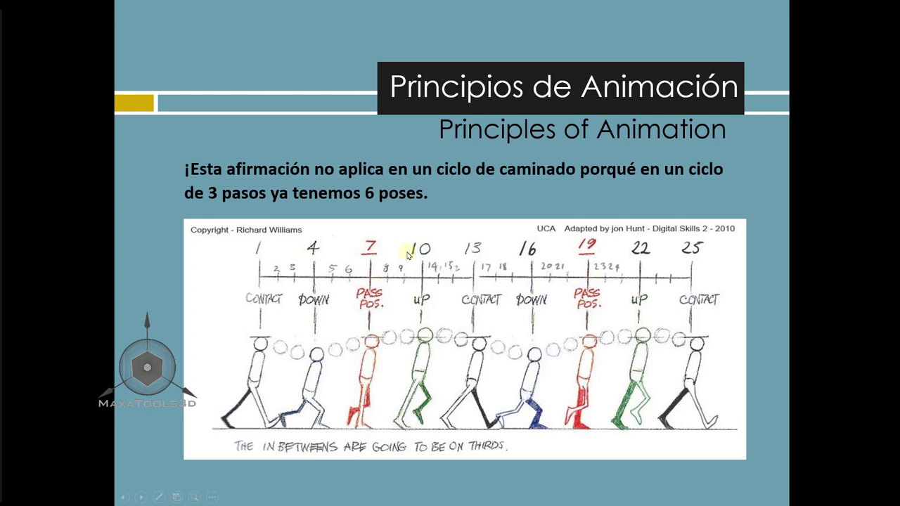
left_click(207, 235)
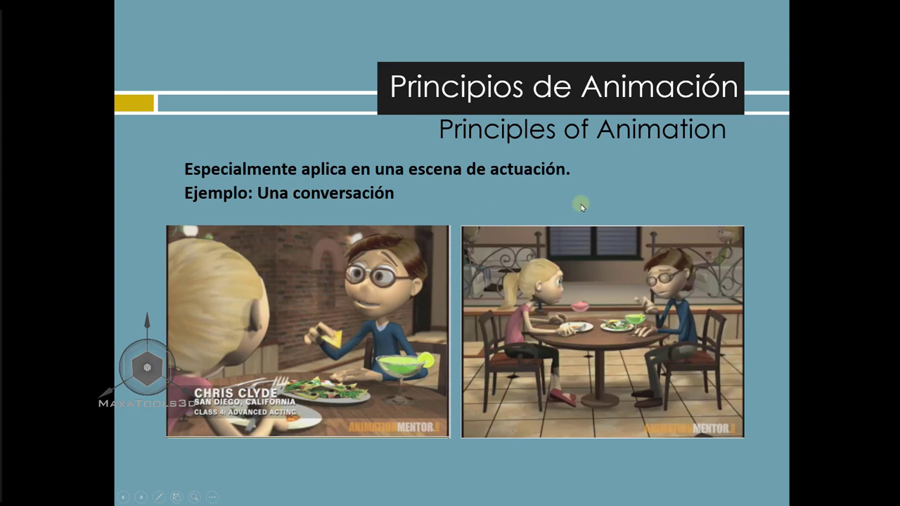
left_click(419, 191)
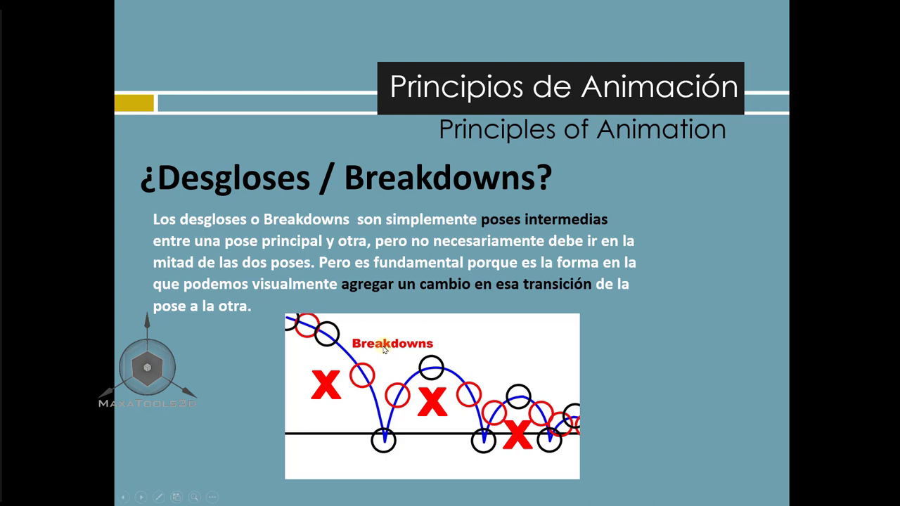
- Review the slides on Breakdowns, their placement between two poses, In between poses and the conclusion of only three poses
left_click(388, 404)
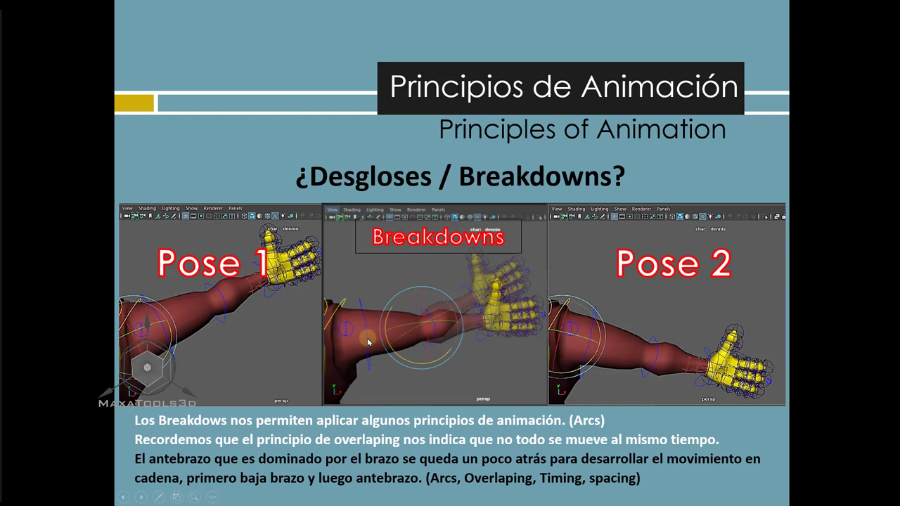
left_click(491, 317)
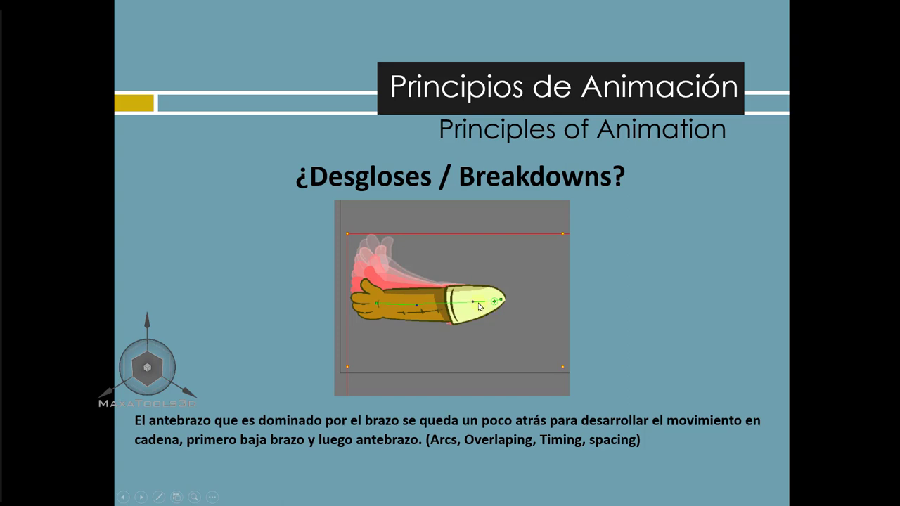
left_click(479, 306)
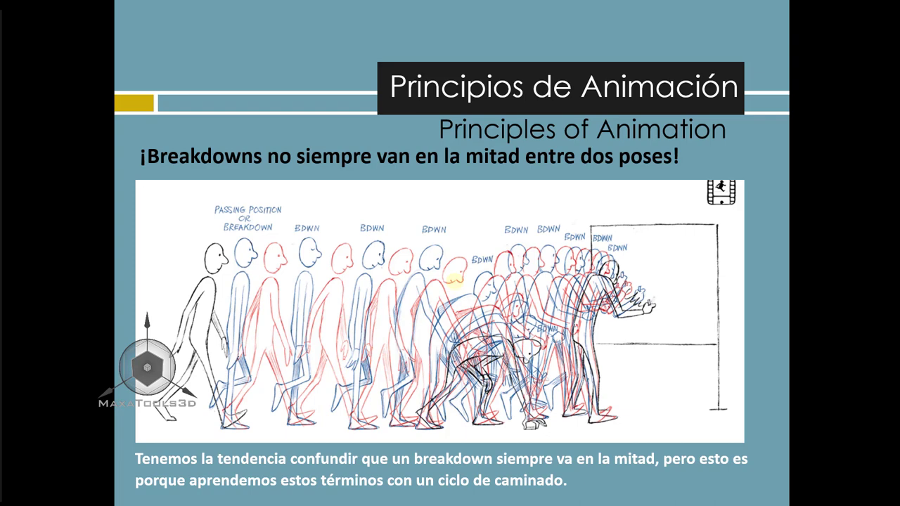
key("Right")
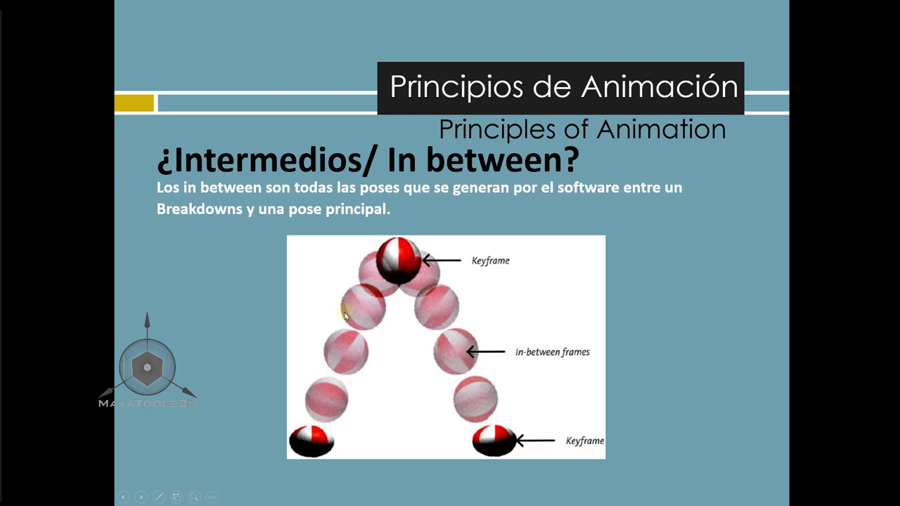
left_click(458, 389)
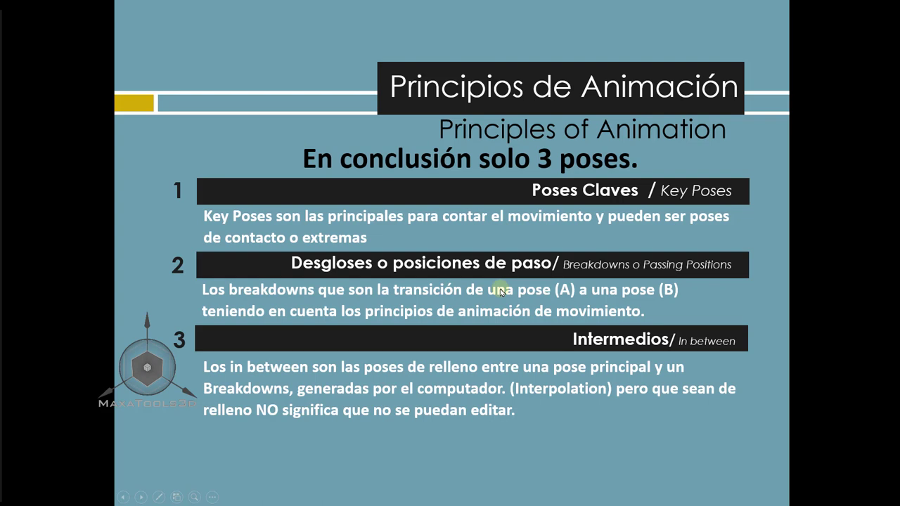
- End the slide show, close the presentation and return to the beetle scene in 3ds Max
left_click(594, 197)
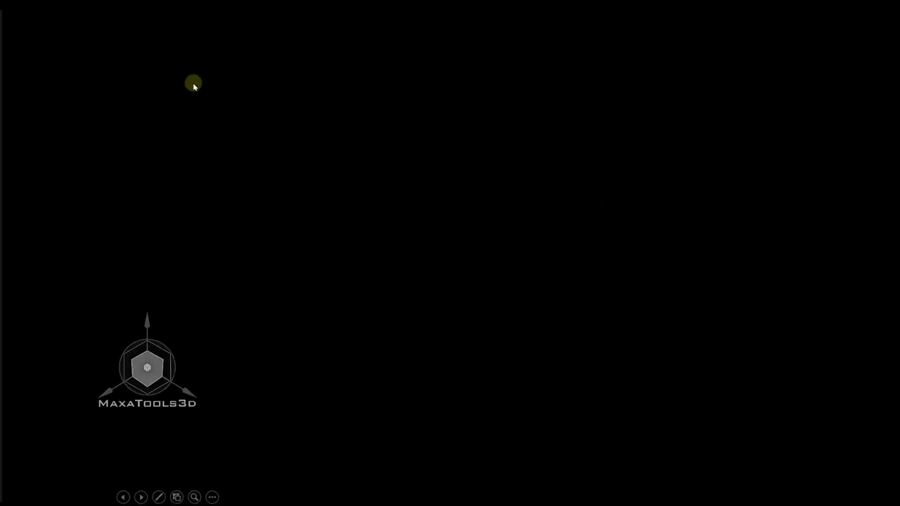
key("Escape")
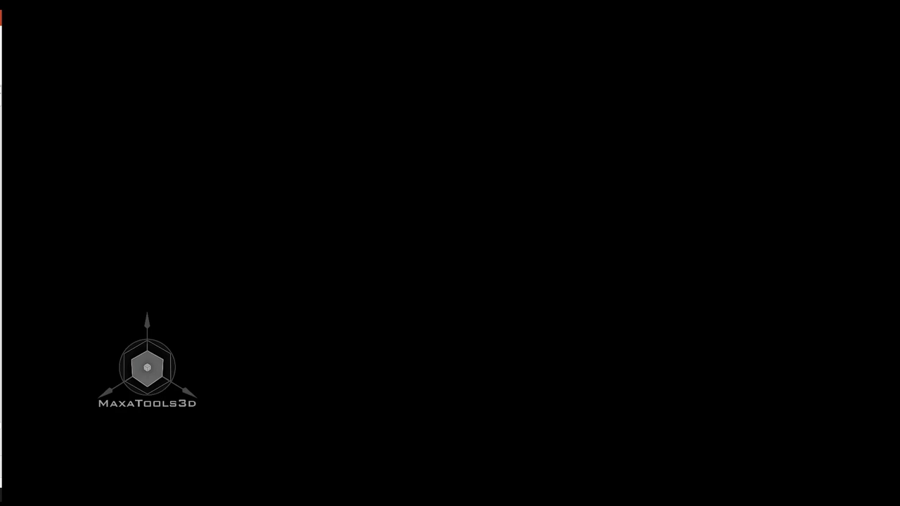
key("alt+F4")
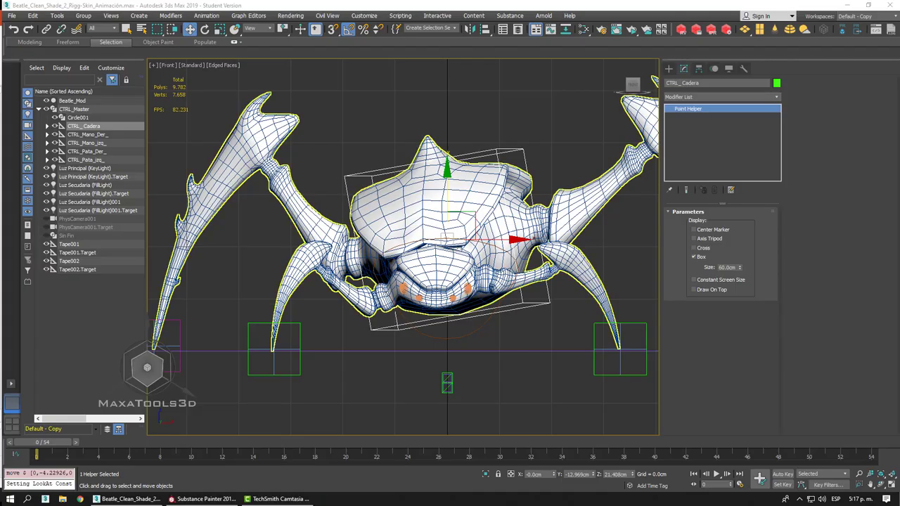
- Change the Front view to a Perspective view that frames the whole beetle rig at frame 0
scroll(300, 219, "down", 2)
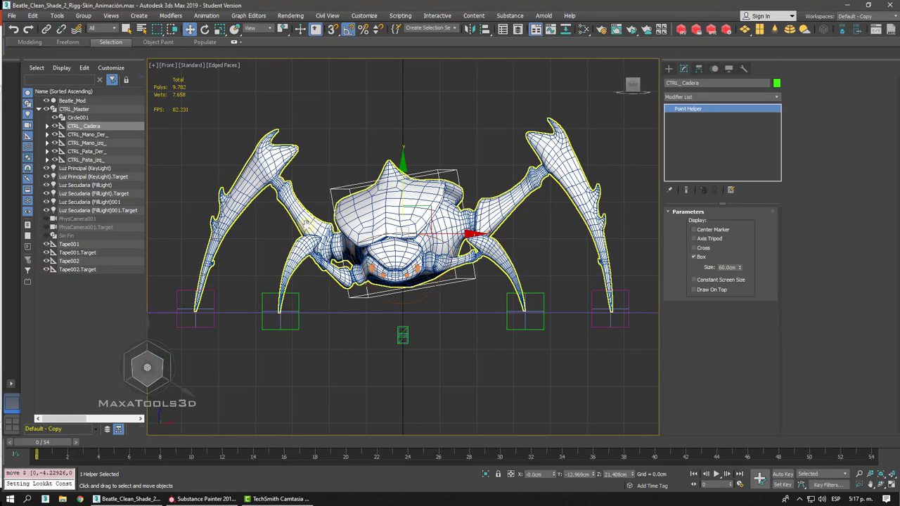
middle_click_drag(300, 220, 348, 252, "alt")
scroll(348, 252, "up", 2)
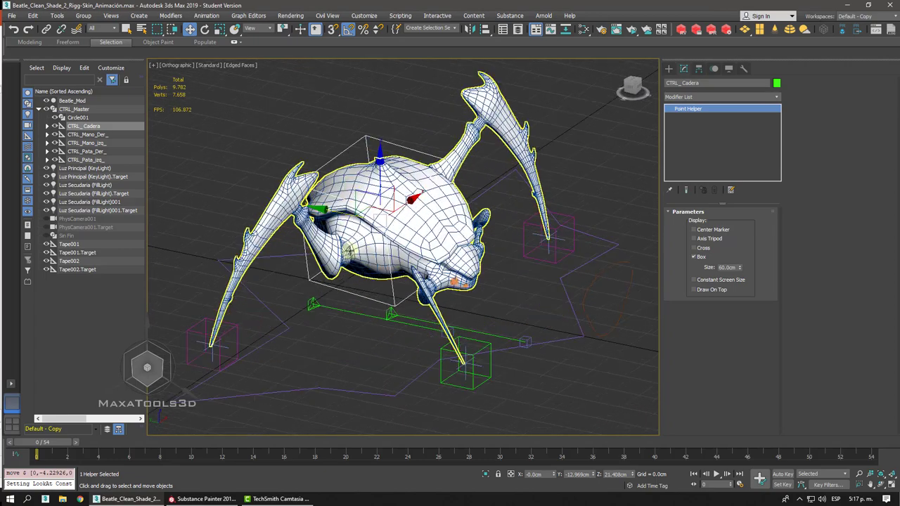
key("p")
scroll(350, 249, "down", 2)
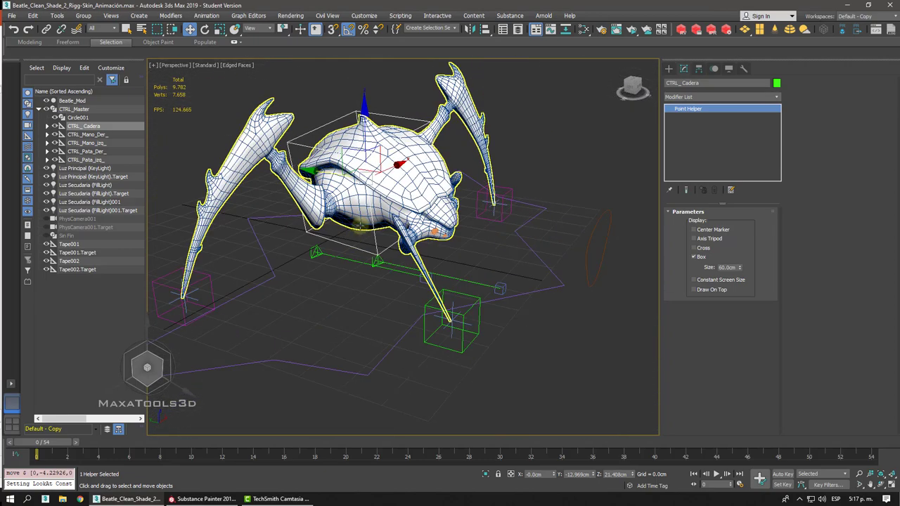
middle_click_drag(360, 226, 341, 285, "alt")
left_click(36, 441)
key("shift+z")
key("shift+z")
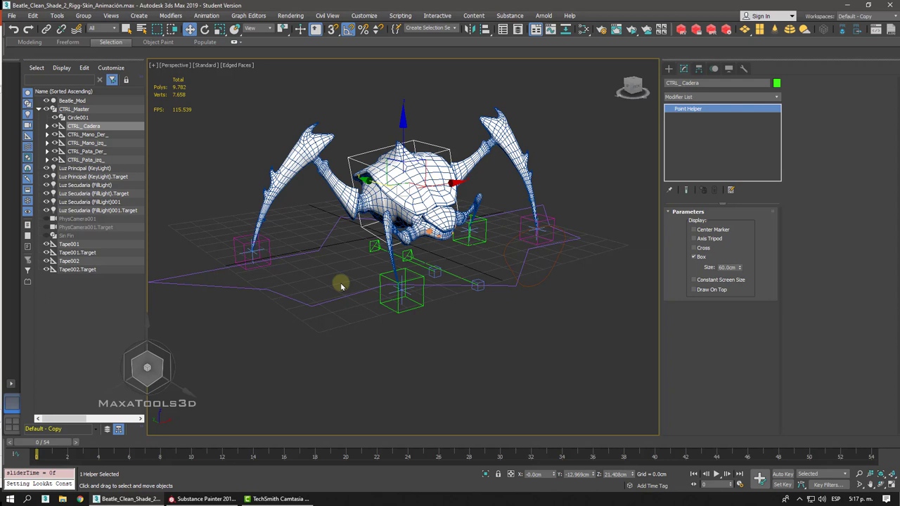
- Compare the PAL, Film and Custom frame rates in the Time Configuration and set the frame rate to NTSC
left_click(739, 484)
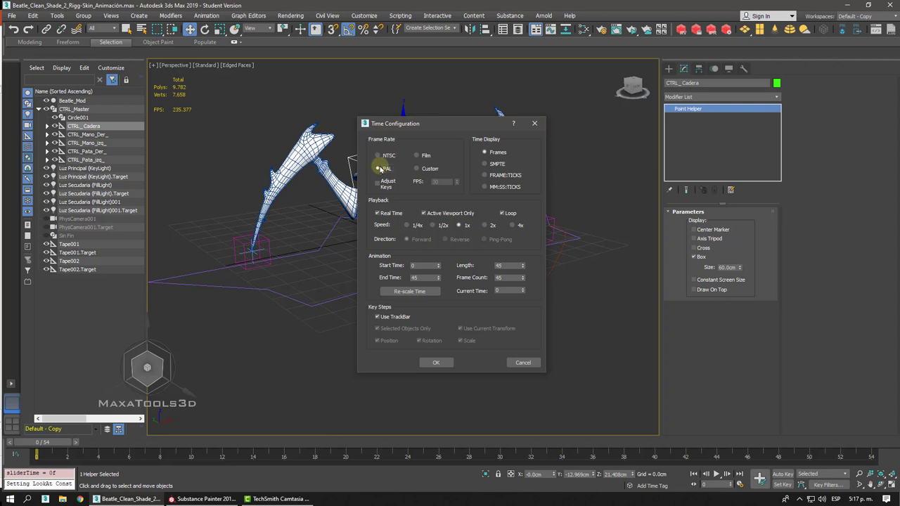
left_click(416, 156)
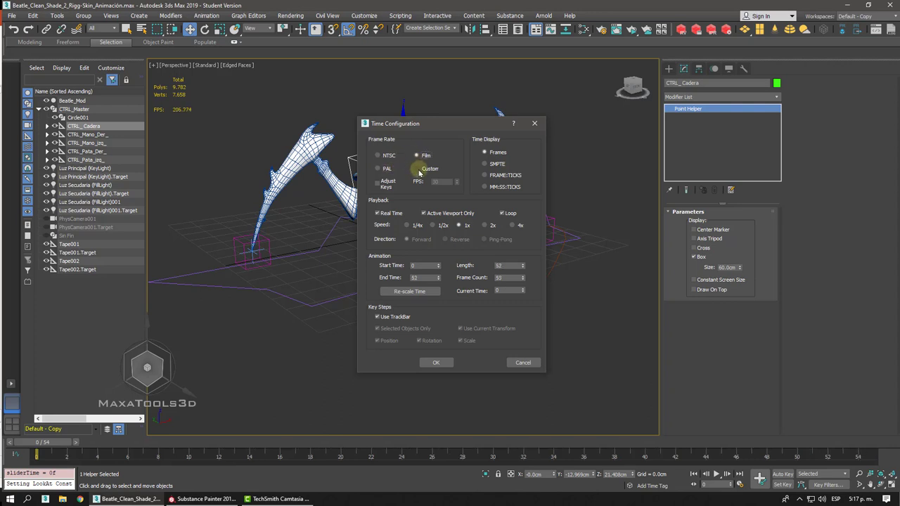
left_click(419, 169)
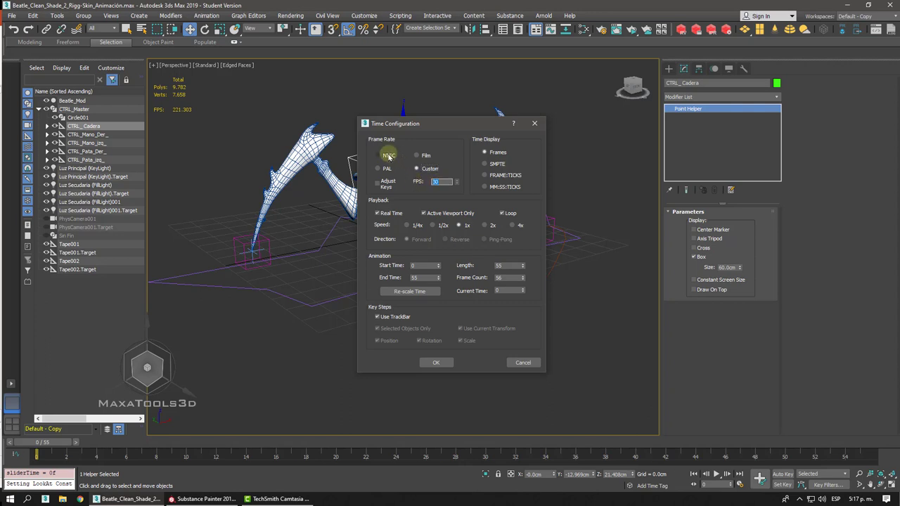
left_click(388, 156)
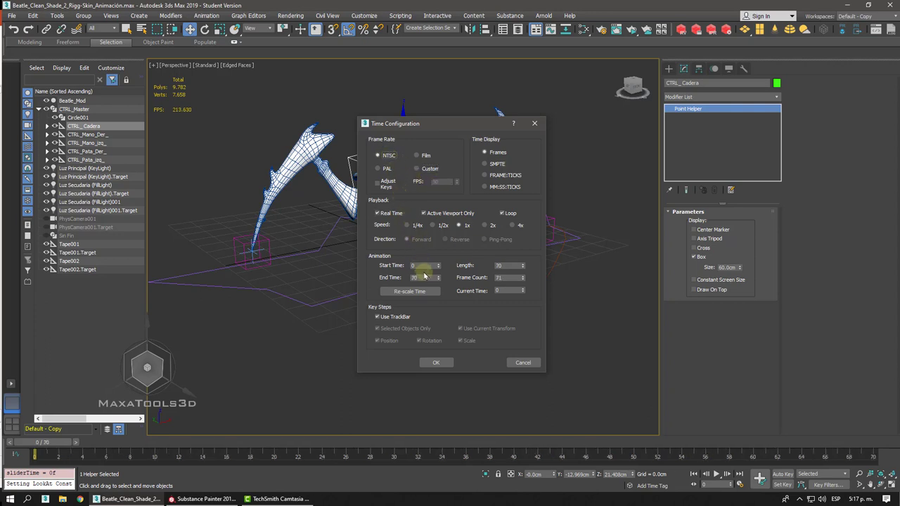
- Set the animation range to start at frame 0 and end at frame 30, and apply the time configuration
left_click_drag(422, 277, 347, 285)
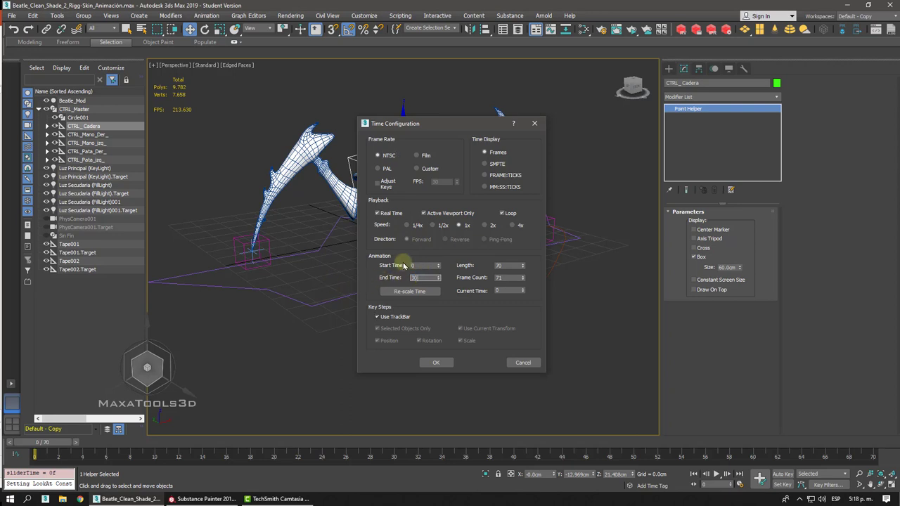
left_click_drag(412, 265, 372, 271)
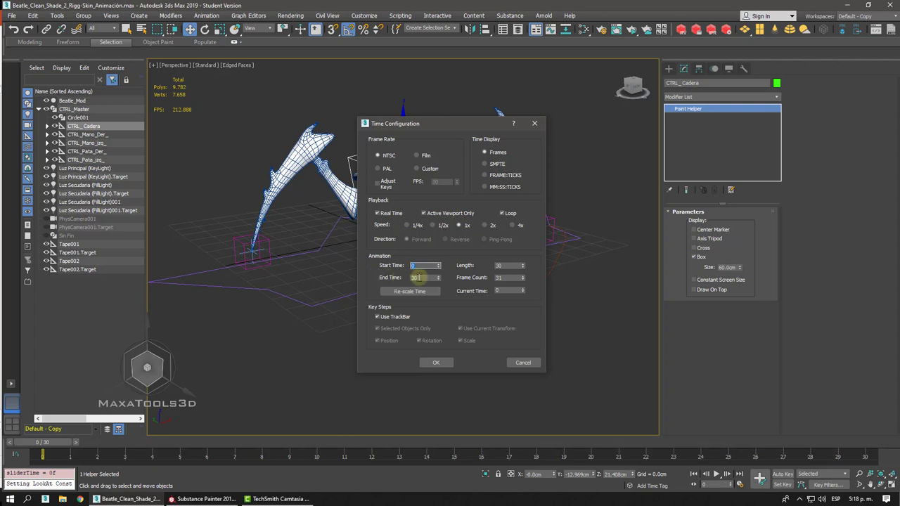
key("Tab")
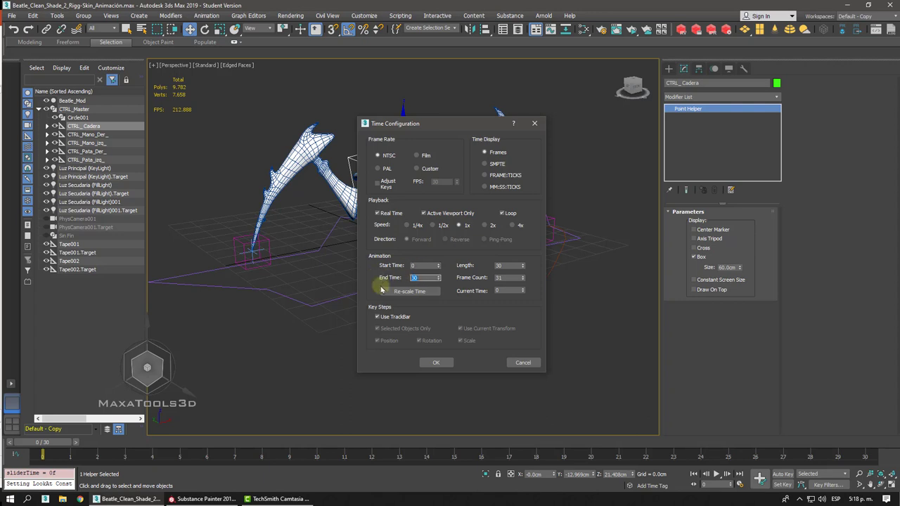
left_click(430, 362)
- Turn on Auto Key with the current time at frame 0
mouse_move(42, 441)
left_mouse_down()
mouse_move(697, 444)
mouse_move(674, 453)
mouse_move(861, 444)
mouse_move(40, 443)
left_mouse_up()
key("w")
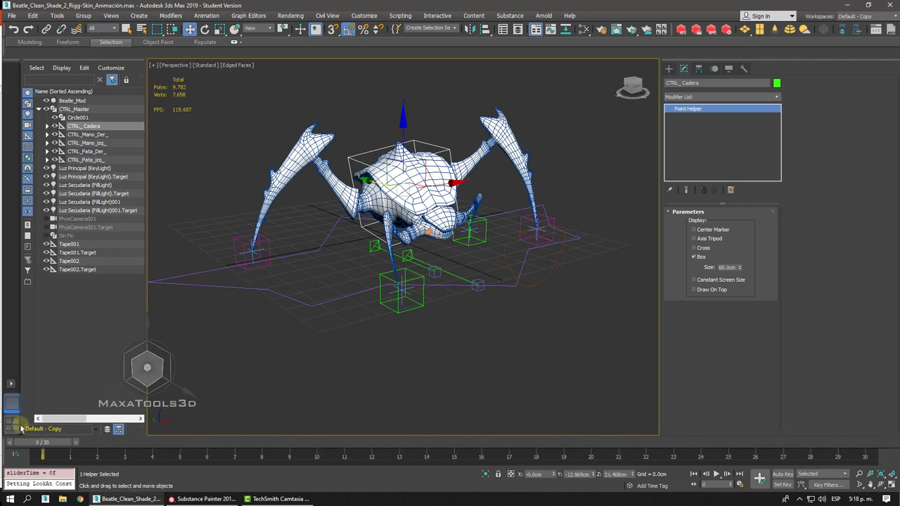
middle_click_drag(176, 433, 365, 447, "alt")
left_click(786, 473)
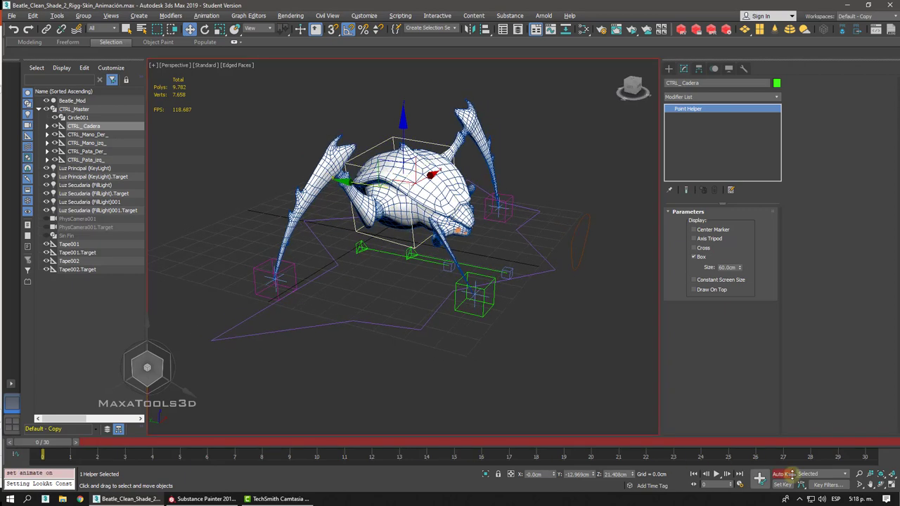
left_click_drag(804, 486, 788, 473)
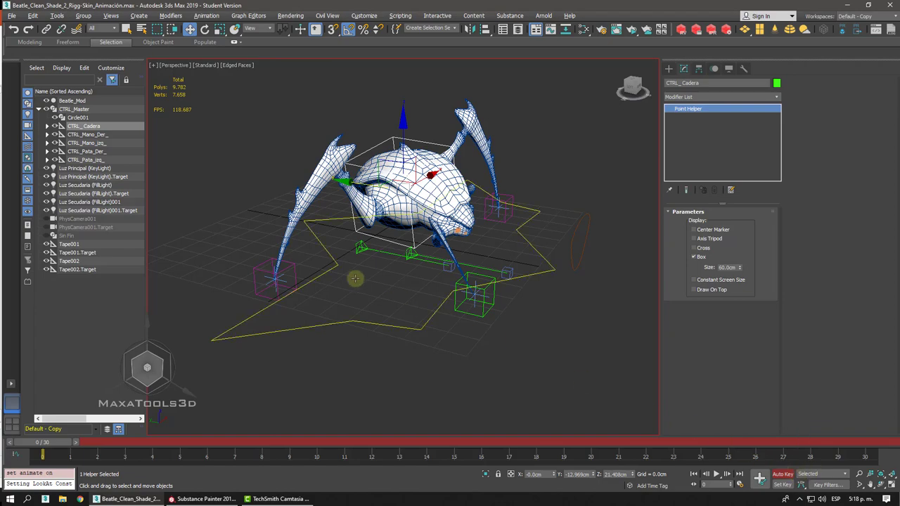
- Examine the Tape001 and Tape002 distance guides beneath the beetle's legs in the Left view, selecting each in turn
middle_click_drag(354, 279, 405, 279, "alt")
right_click(320, 261)
left_click(328, 272)
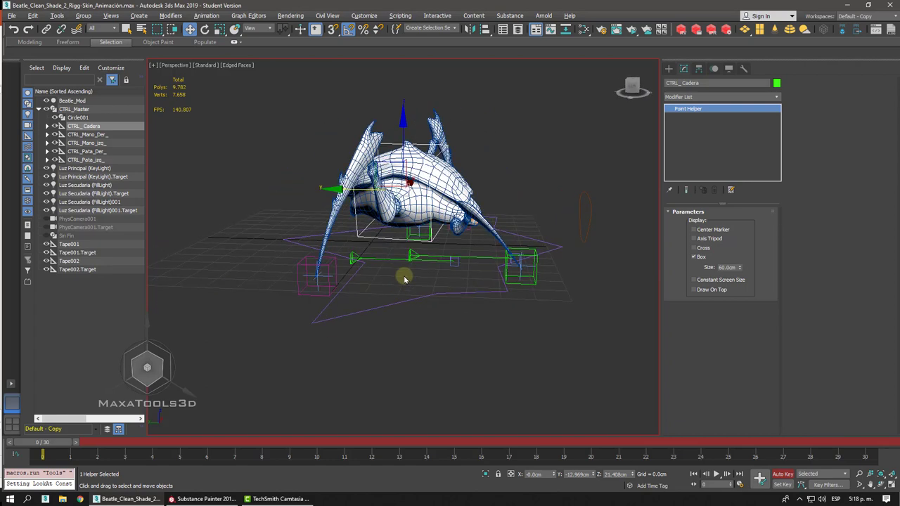
key("l")
scroll(402, 279, "up", 5)
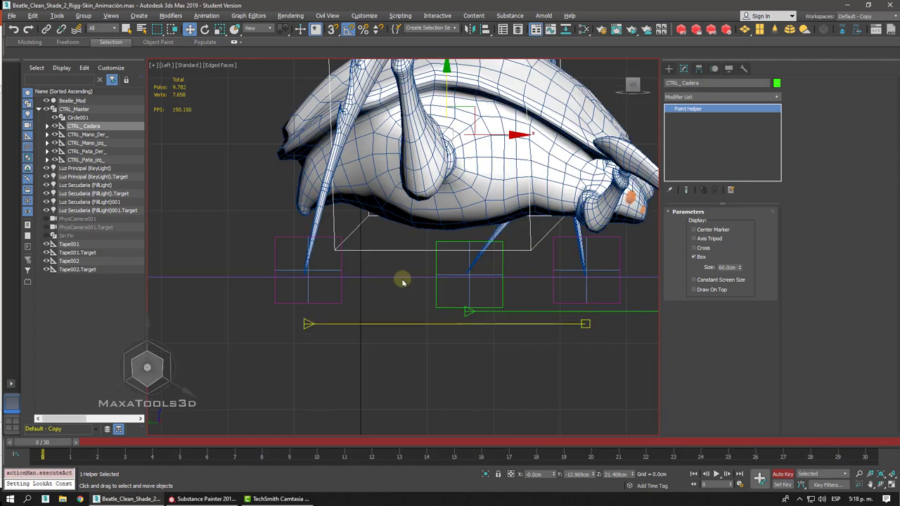
left_click(367, 343)
middle_click_drag(437, 326, 412, 329)
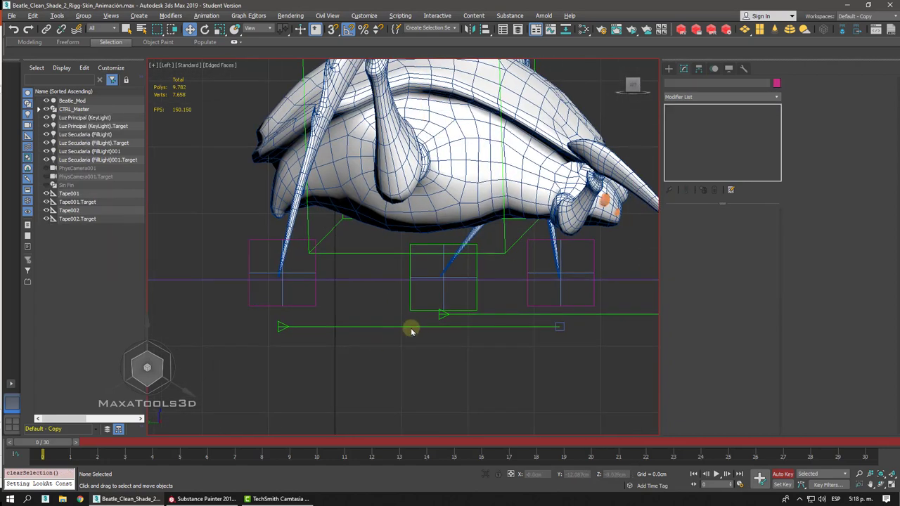
left_click(415, 326)
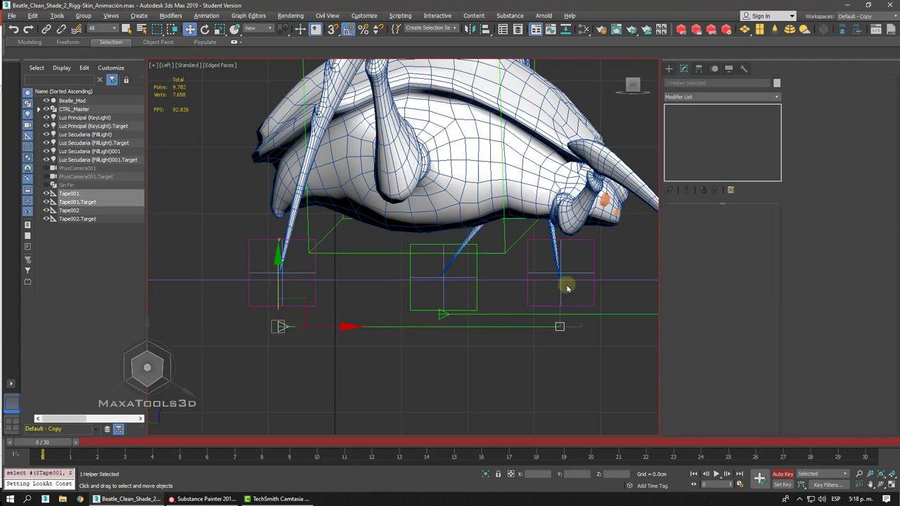
middle_click_drag(553, 293, 513, 308)
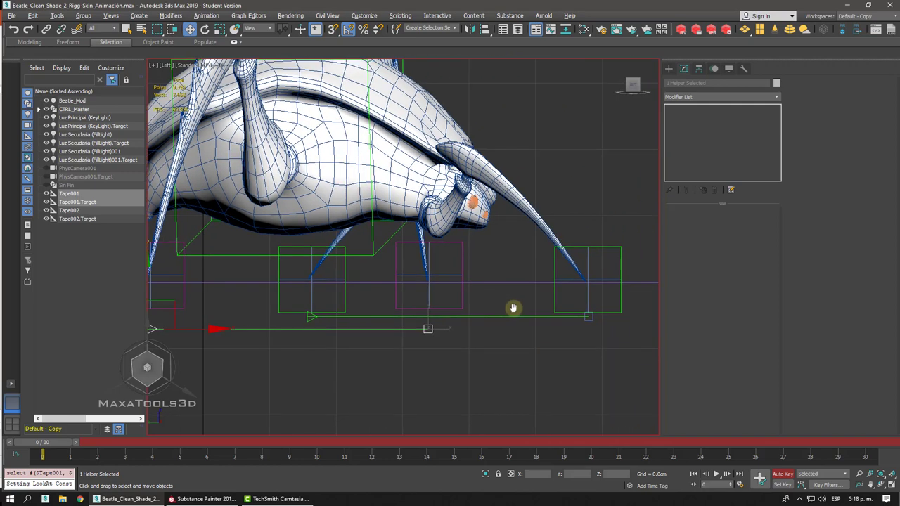
left_click(490, 336)
left_click(495, 318)
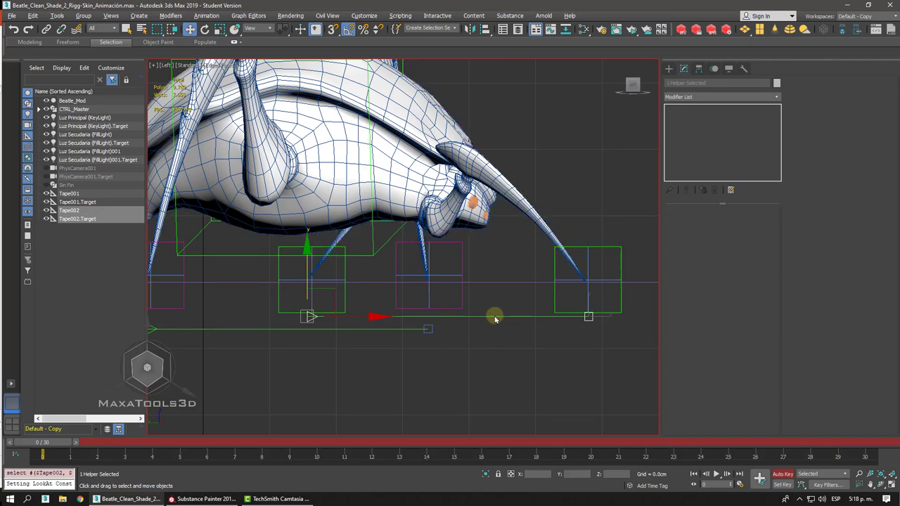
scroll(495, 318, "down", 1)
scroll(495, 319, "down", 3)
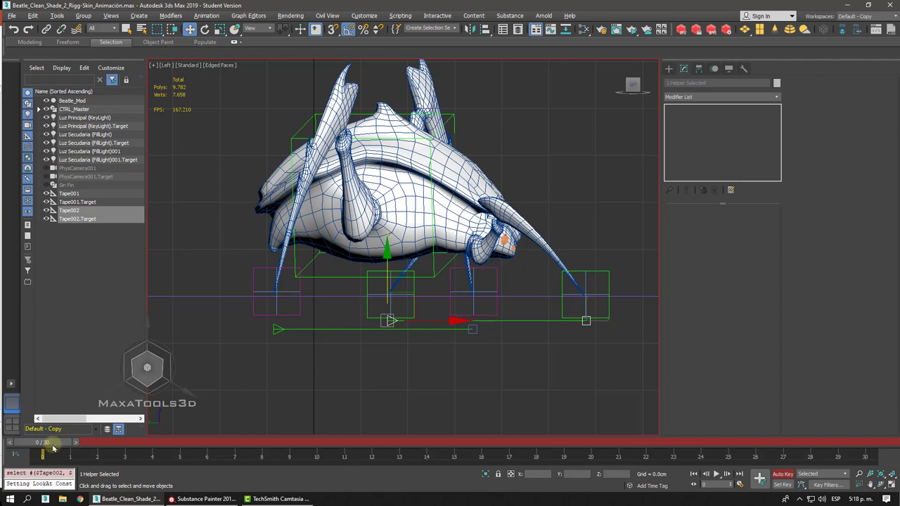
- Keep the current time at frame 0 and return to a Perspective view of the whole rig
mouse_move(55, 448)
left_mouse_down()
mouse_move(872, 450)
mouse_move(42, 449)
left_mouse_up()
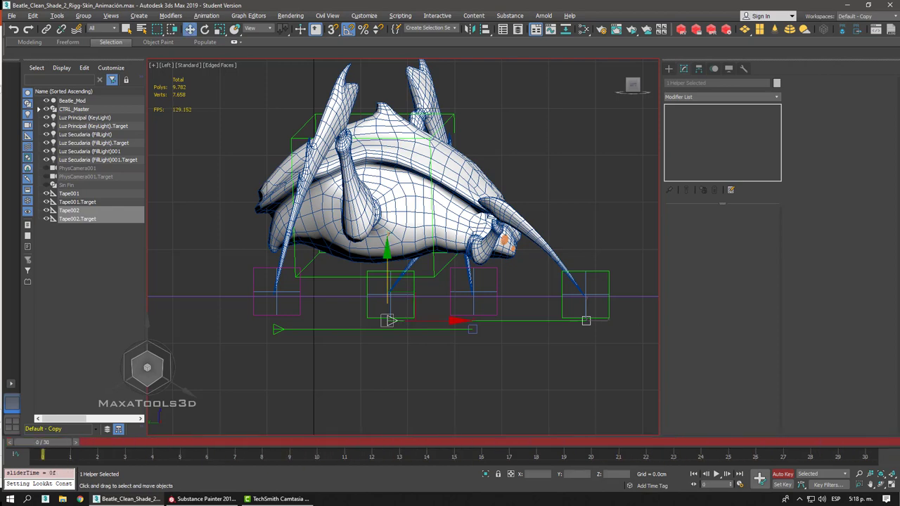
middle_click_drag(277, 296, 276, 291)
key("p")
scroll(387, 239, "down", 4)
middle_click_drag(379, 232, 94, 412, "alt")
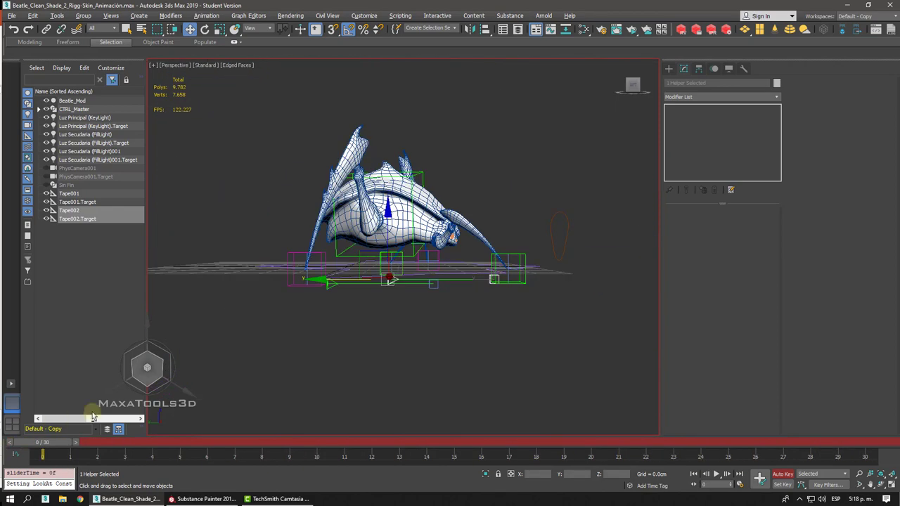
- Select the four leg control helpers together with CTRL_Master, CTRL_Cadera and Circle001
middle_click_drag(346, 308, 355, 305, "alt")
left_click(355, 300)
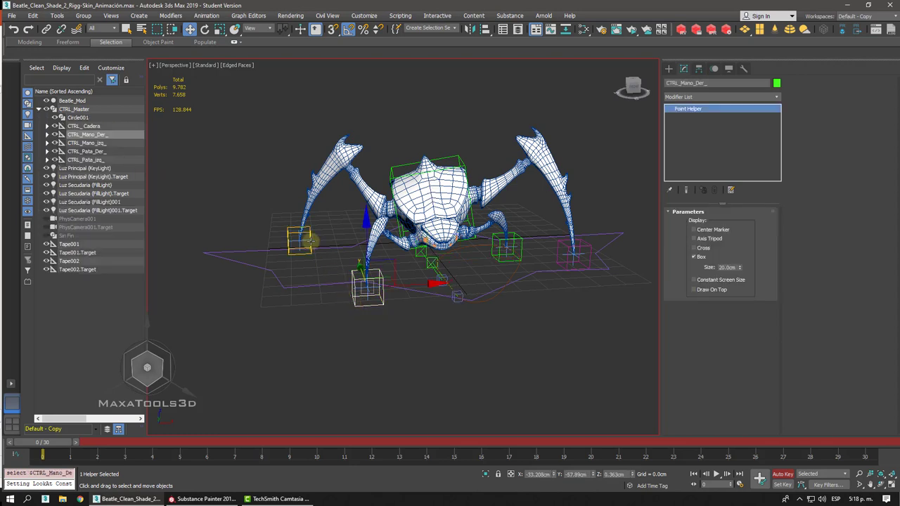
left_click(309, 241, "ctrl")
left_click(499, 252, "ctrl")
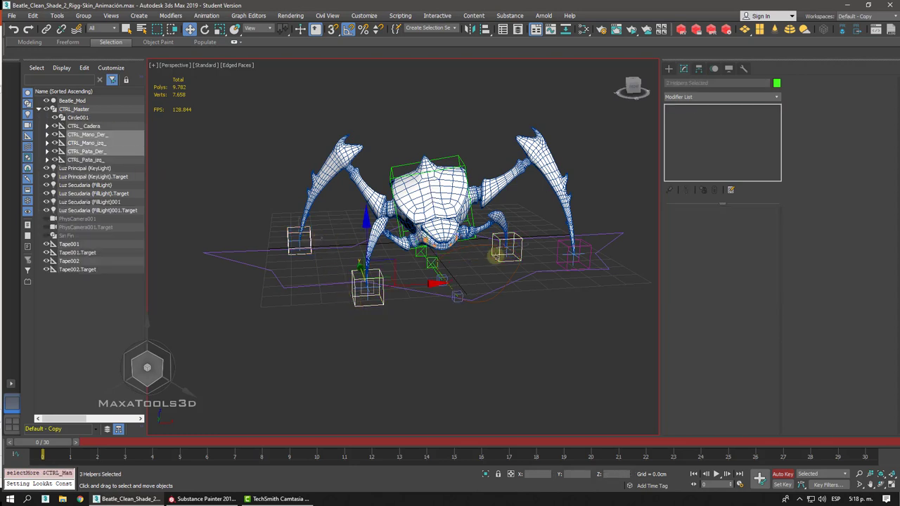
left_click(569, 255, "ctrl")
left_click(531, 278, "ctrl")
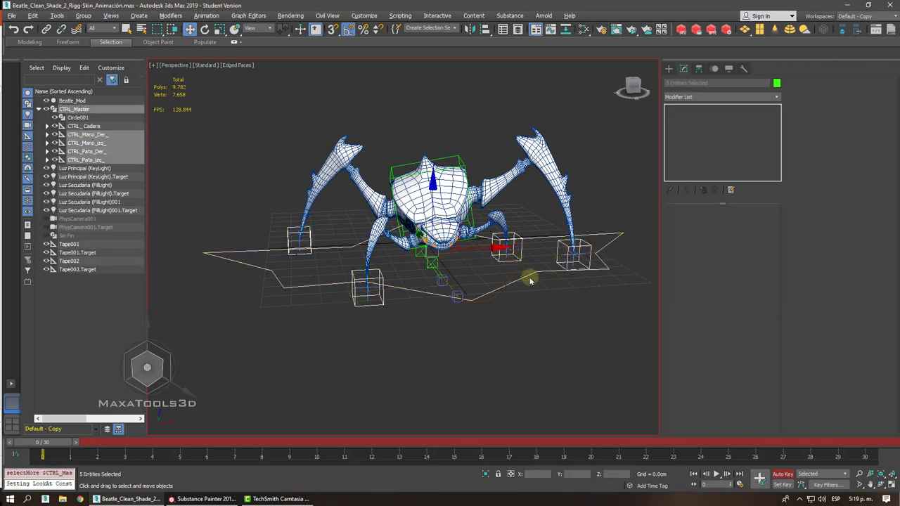
middle_click_drag(529, 279, 520, 267, "alt")
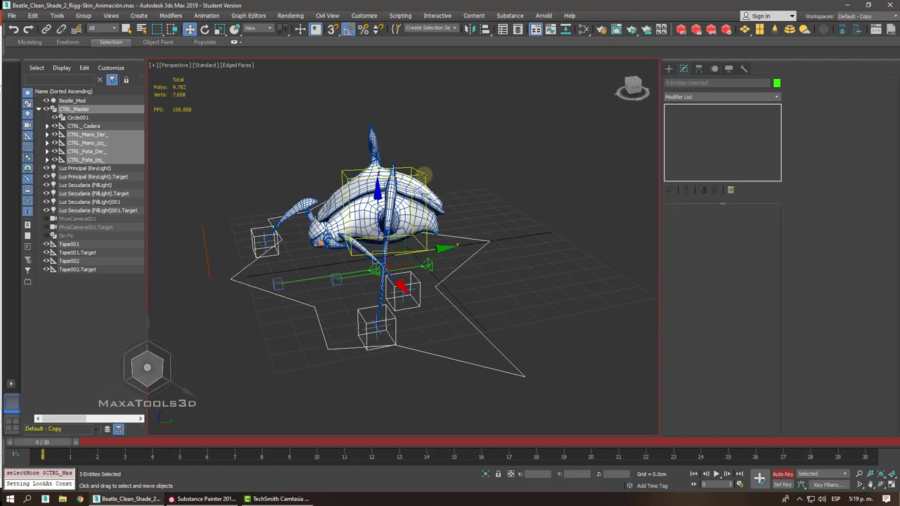
left_click(425, 173, "ctrl")
middle_click_drag(423, 176, 415, 184, "alt")
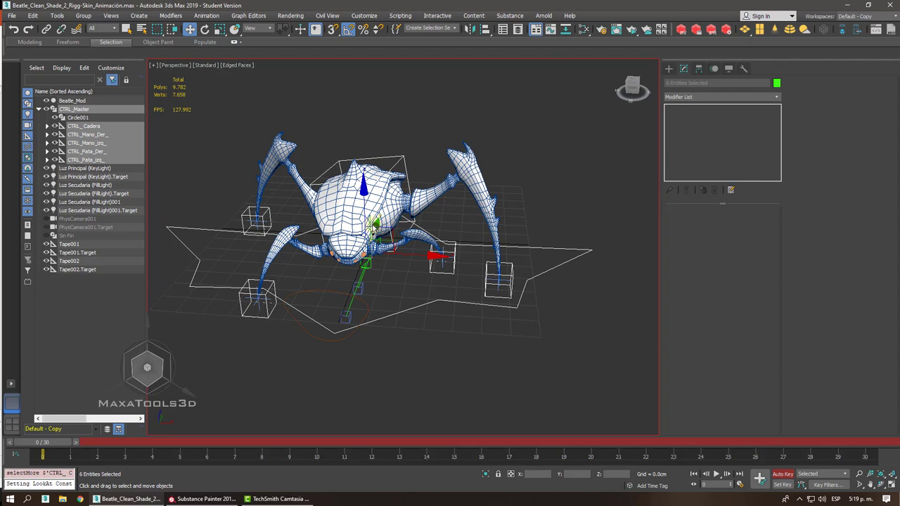
left_click(307, 292, "ctrl")
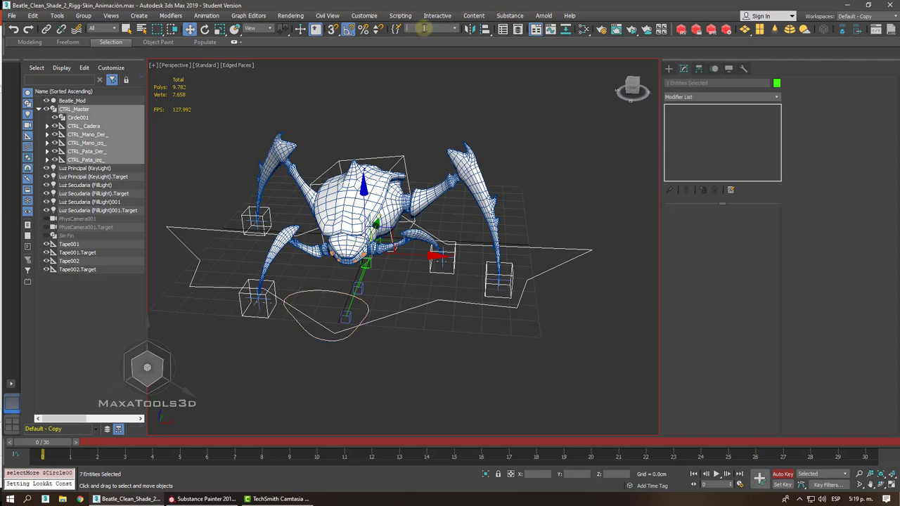
- Save the selected rig controls as a selection set named Helpers, clear the selection and try recalling the set
left_click(423, 29)
type("Helpers")
left_click(464, 324)
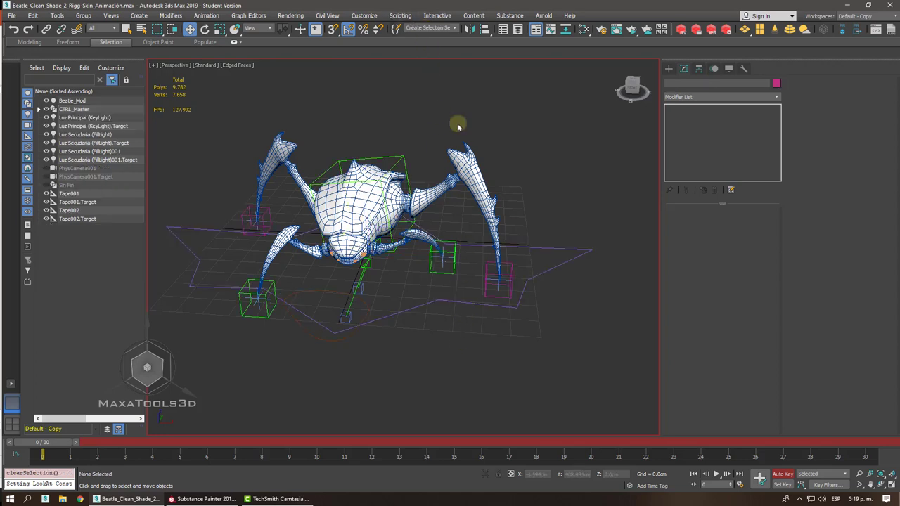
left_click(454, 29)
left_click(425, 36)
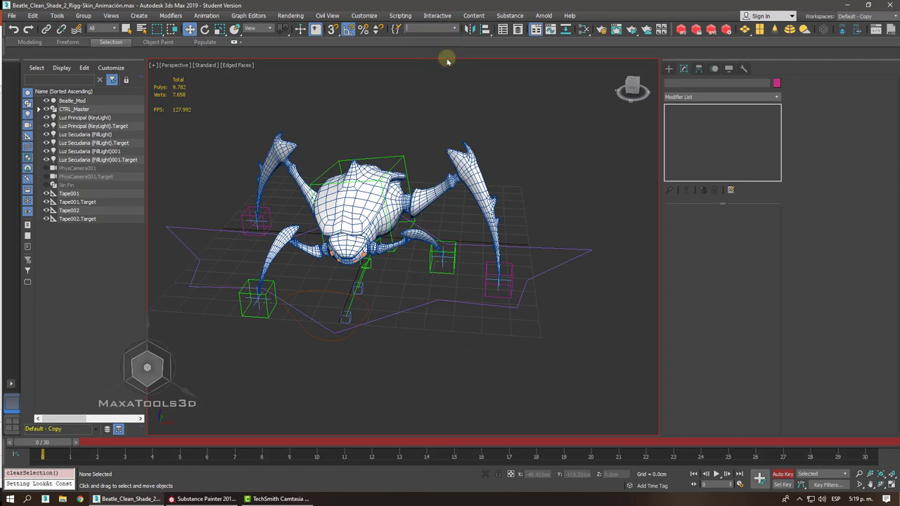
- Exclude Scale from the key filters, keeping only Position and Rotation enabled
left_click(817, 486)
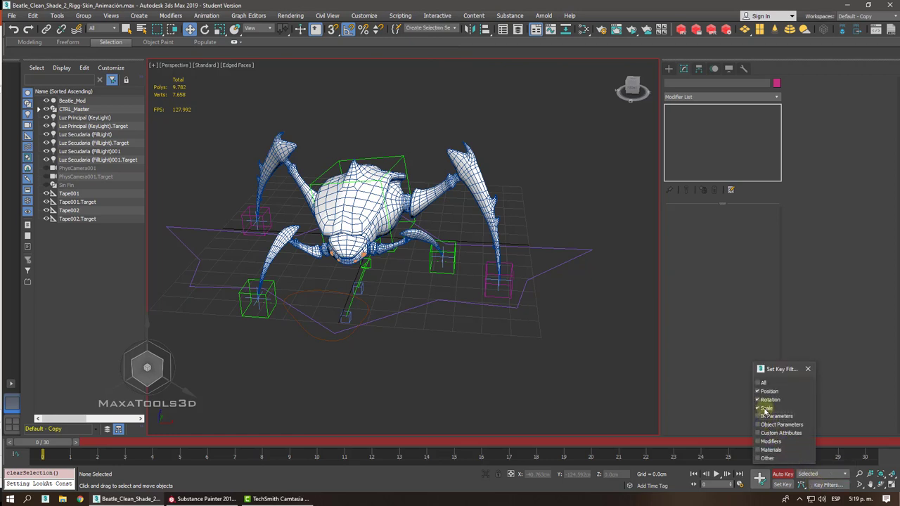
left_click(766, 411)
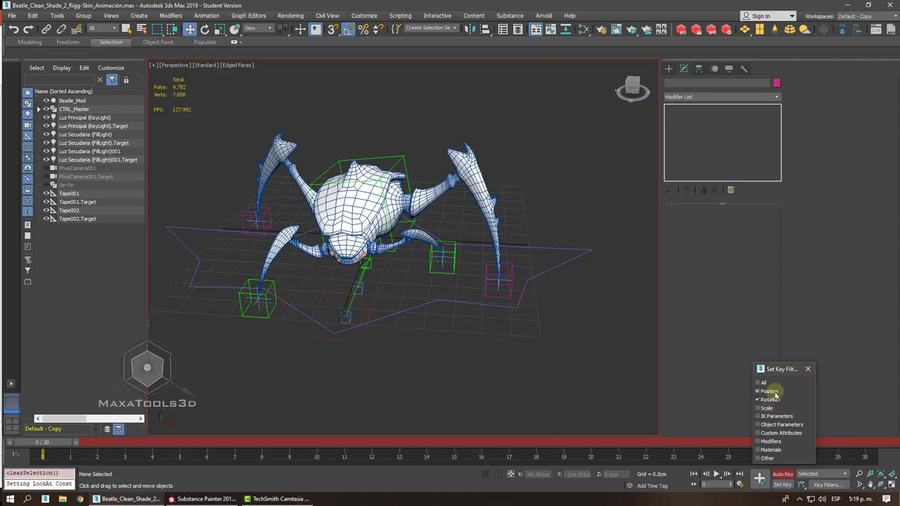
left_click(809, 370)
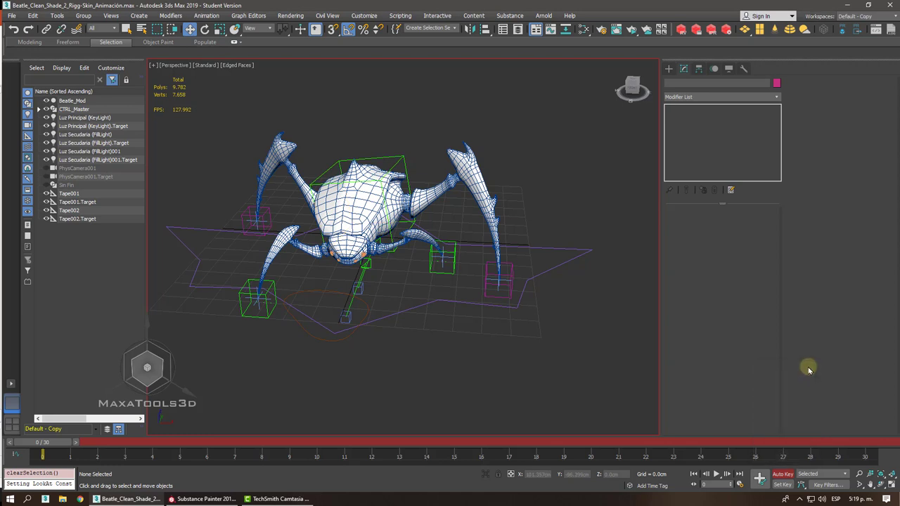
- Recall the Helpers selection set and set keys for all its controls at frames 0 and 30
left_click(455, 29)
left_click(439, 36)
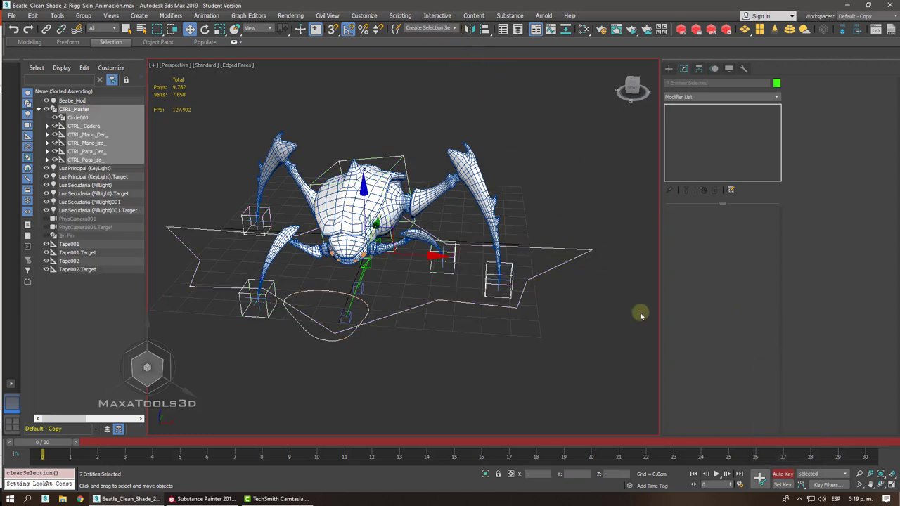
left_click(760, 478)
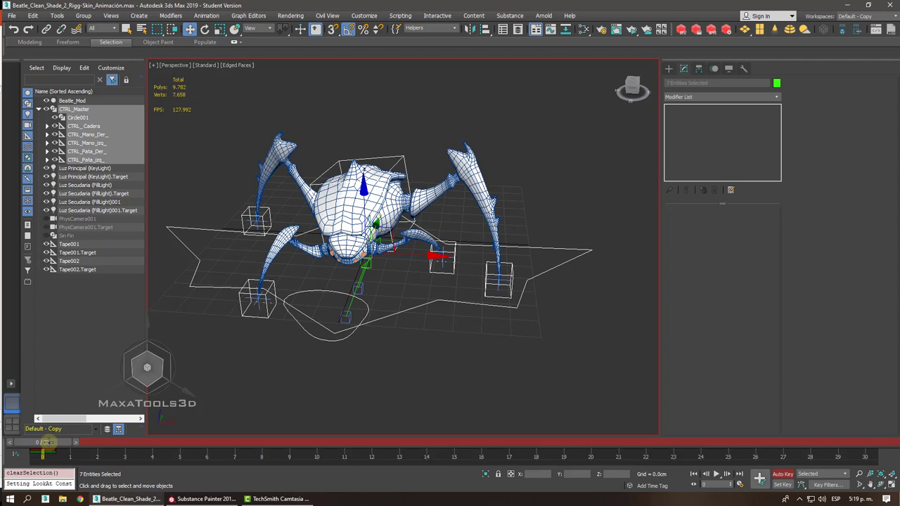
left_click_drag(49, 445, 887, 457)
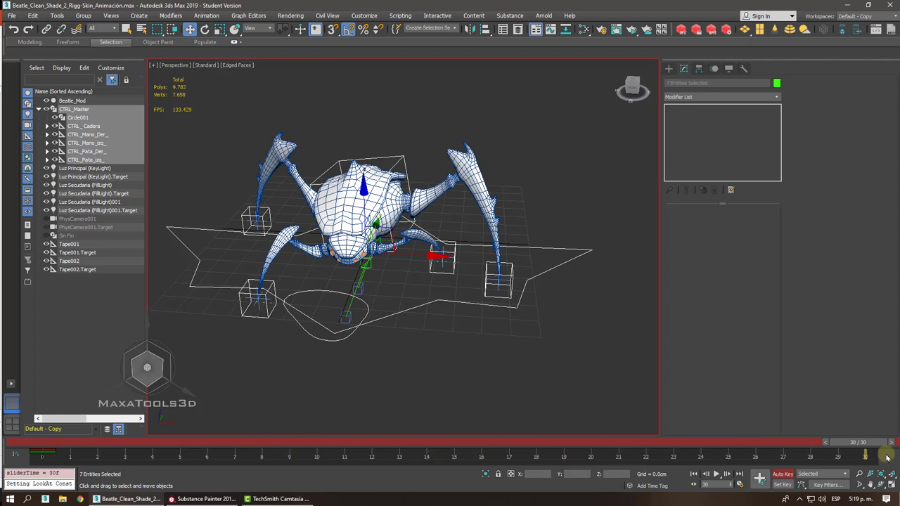
left_click(760, 479)
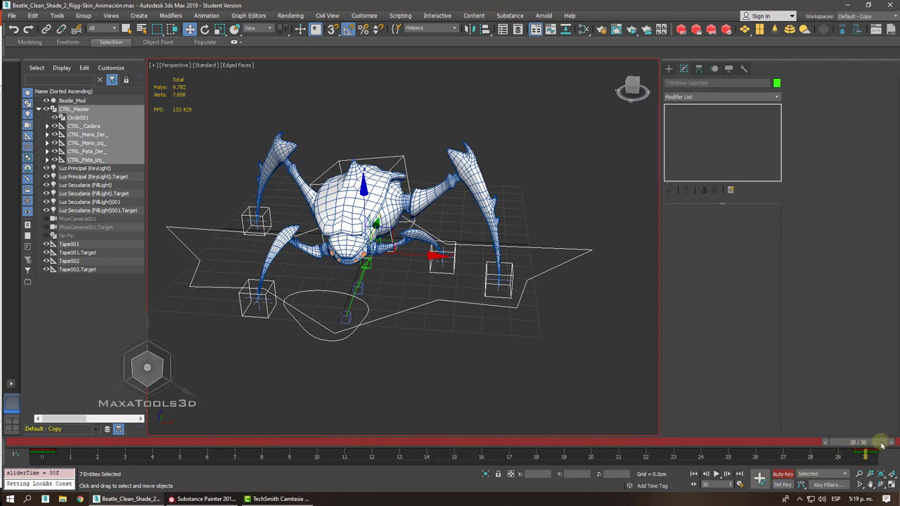
- Scrub back through the keyed range to frame 0, and set the current time to frame 15
left_click_drag(859, 442, 884, 446)
left_click_drag(803, 442, 12, 457)
key("w")
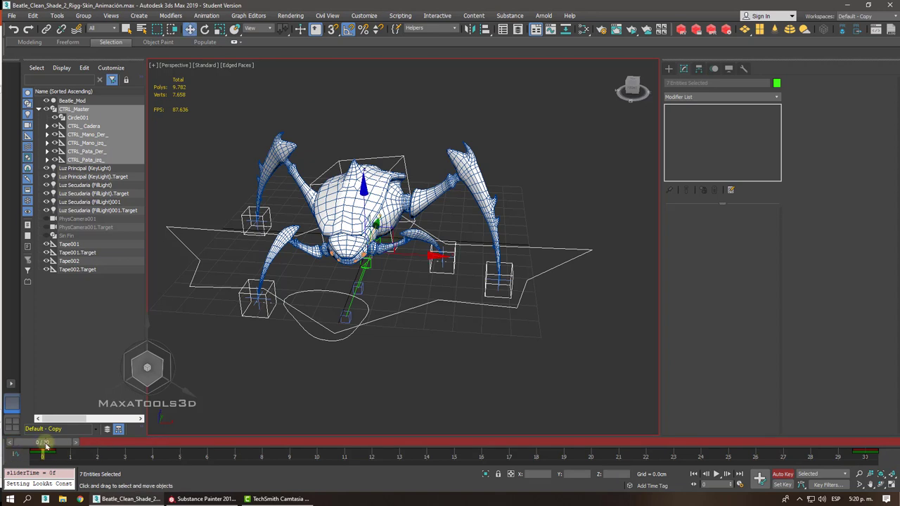
left_click_drag(750, 455, 458, 444)
key("w")
key("q")
key("w")
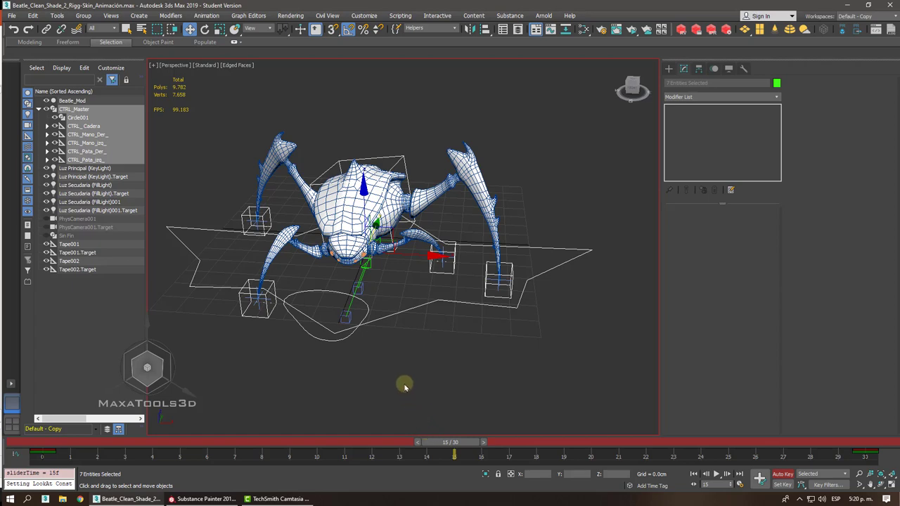
- In the Left view at frame 15, move CTRL_Pata_Der_ forward about 42 cm to the front end of its tape guide
mouse_move(369, 313)
middle_mouse_down("alt")
mouse_move(343, 320)
mouse_move(354, 313)
middle_mouse_up("alt")
left_click(328, 318)
left_click(254, 322)
key("l")
scroll(355, 316, "up", 6)
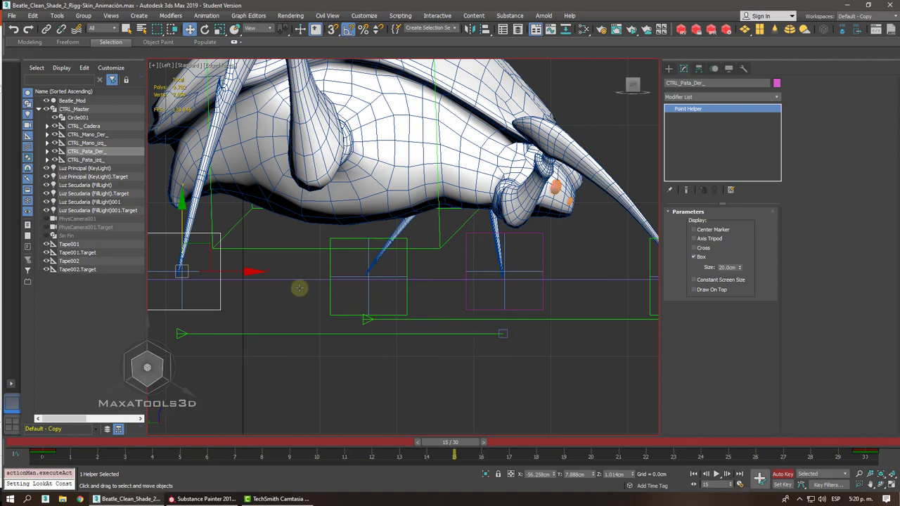
left_click_drag(225, 268, 547, 277)
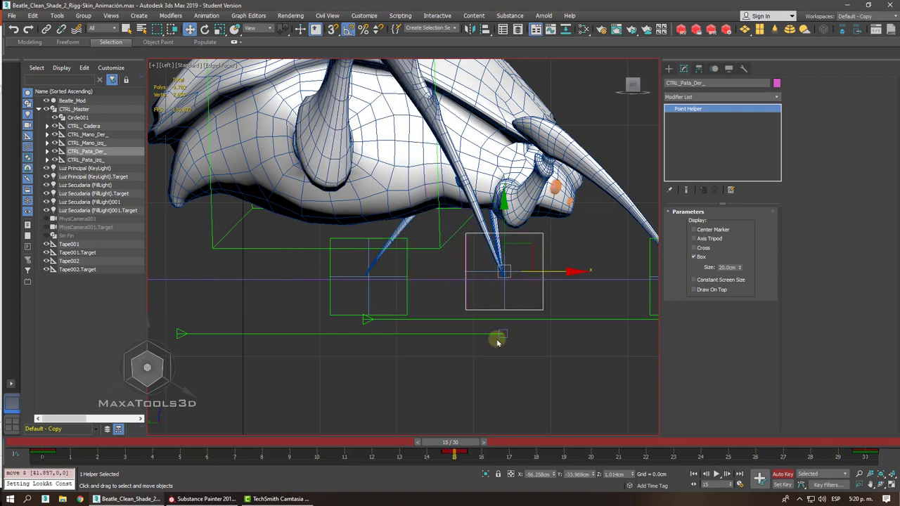
- In the Left view at frame 15, move CTRL_Pata_izq_ backward about 42 cm to the rear end of its tape guide
middle_click_drag(497, 341, 498, 342, "alt")
scroll(497, 341, "down", 4)
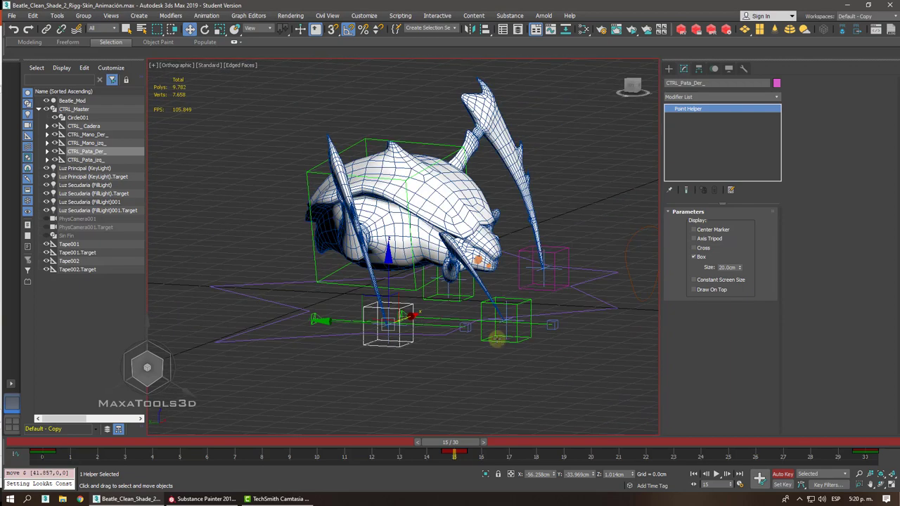
left_click(563, 251)
key("l")
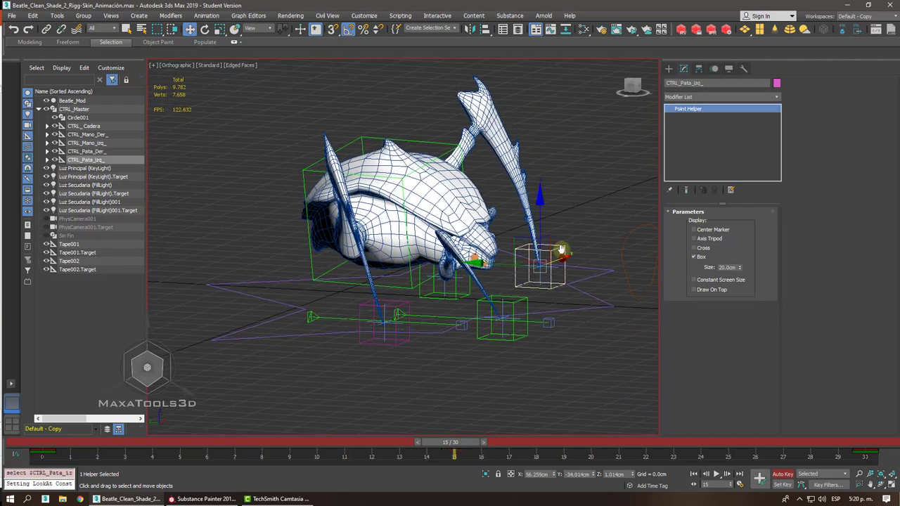
middle_click_drag(508, 241, 561, 250)
scroll(564, 264, "up", 2)
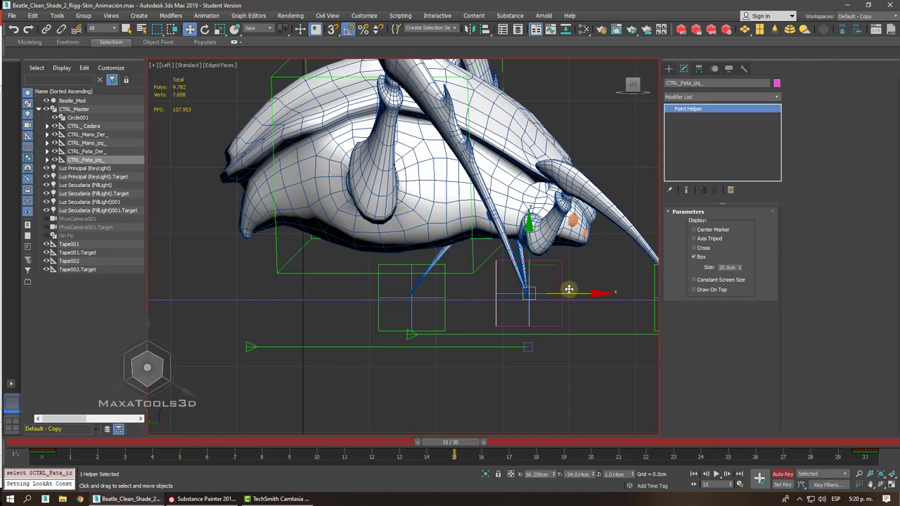
left_click_drag(535, 296, 288, 303)
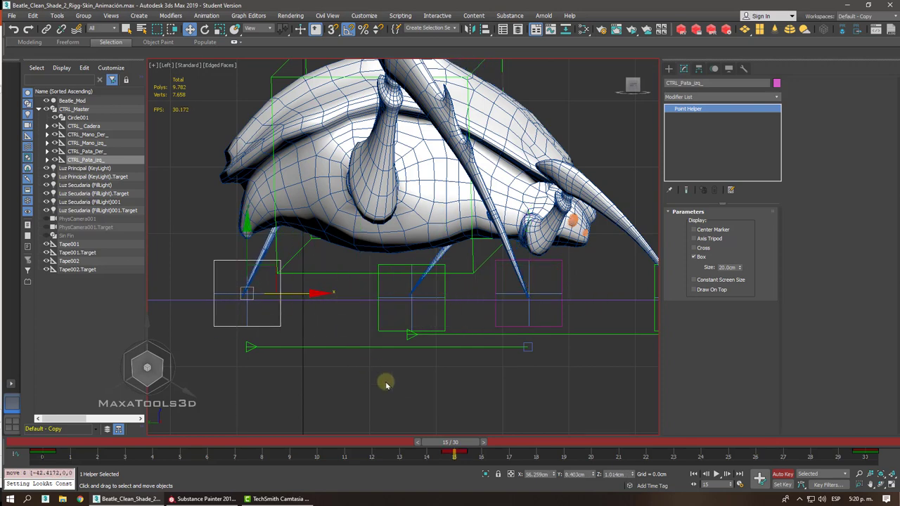
- Keeping frame 15, move CTRL_Mano_izq_ forward about 41 cm to the front end of the front legs' tape guide
mouse_move(462, 444)
left_mouse_down()
mouse_move(232, 443)
mouse_move(32, 421)
mouse_move(461, 432)
left_mouse_up()
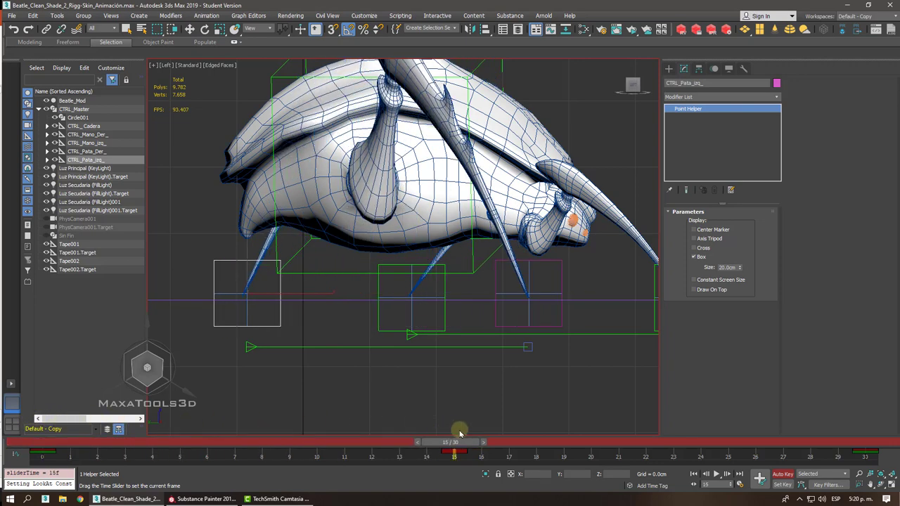
middle_click_drag(455, 412, 358, 410)
left_click(348, 312)
middle_click_drag(347, 312, 305, 317)
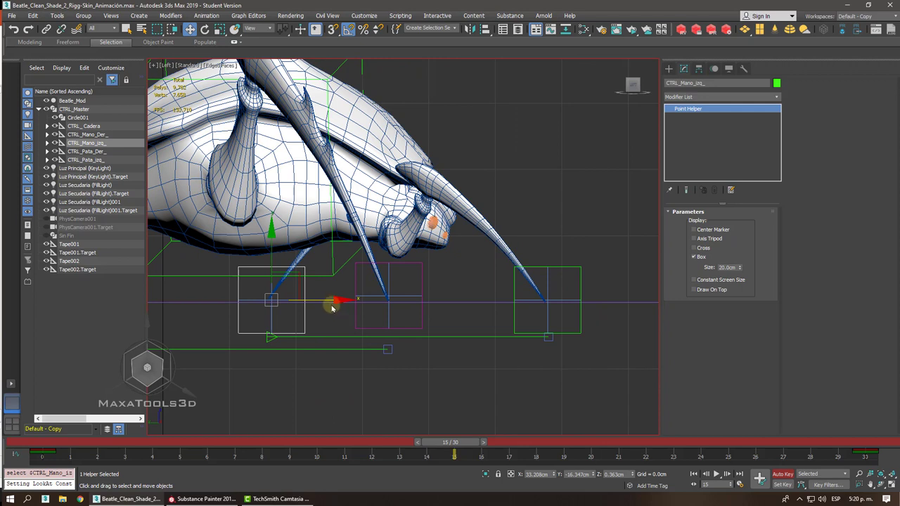
left_click_drag(325, 301, 600, 312)
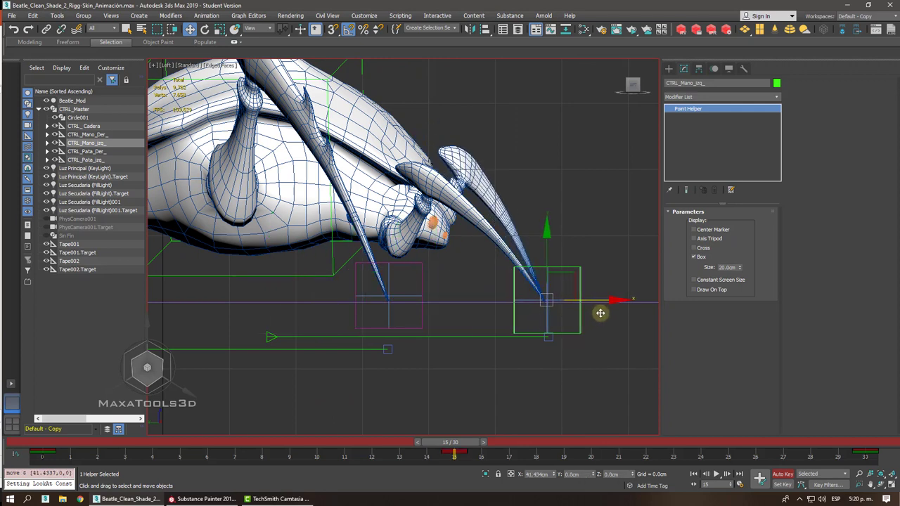
- In the Left view at frame 15, move CTRL_Mano_Der_ backward about 42 cm to the rear end of the front legs' guide
middle_click_drag(600, 313, 567, 321, "alt")
left_click(465, 346)
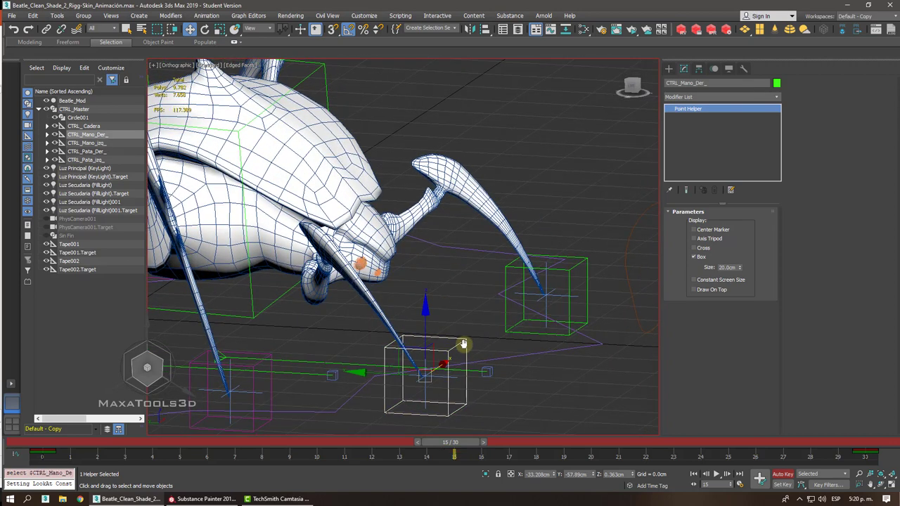
key("l")
left_click_drag(623, 291, 426, 295)
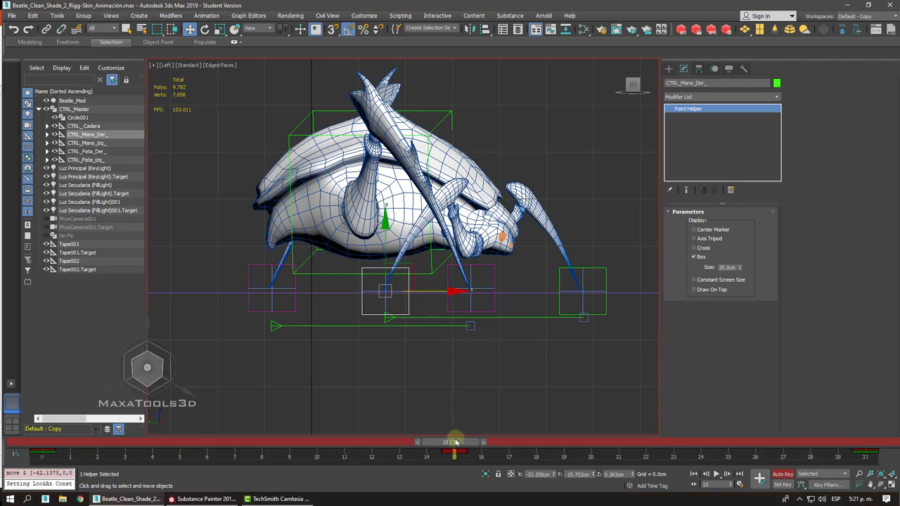
- Review the leg motion by scrubbing between frames 0 and 30 and playing the animation in the Perspective view
left_click_drag(456, 442, 561, 443)
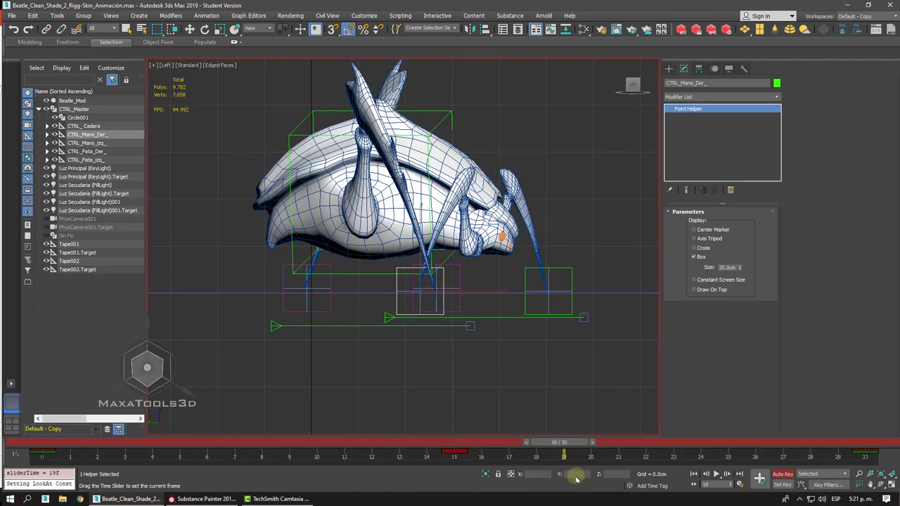
left_click_drag(575, 478, 35, 428)
key("p")
scroll(421, 232, "down", 3)
middle_click_drag(422, 232, 337, 239, "alt")
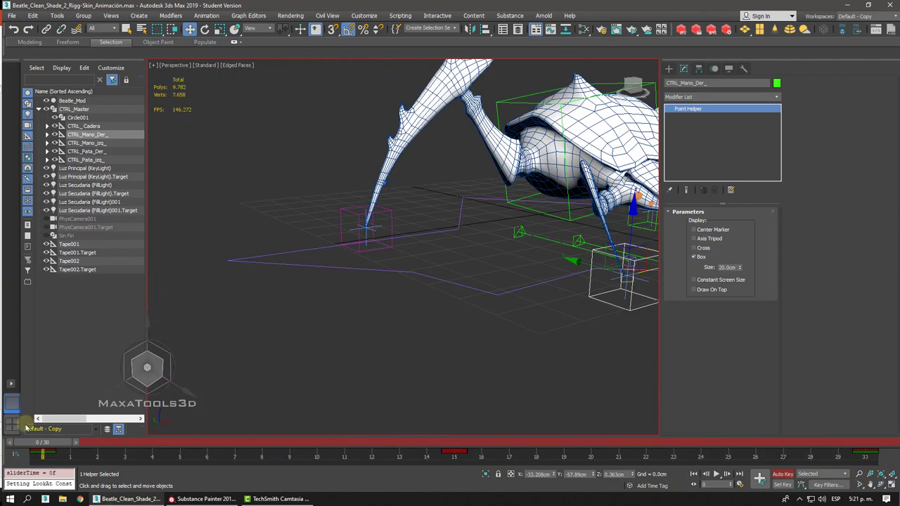
left_click_drag(52, 445, 464, 460)
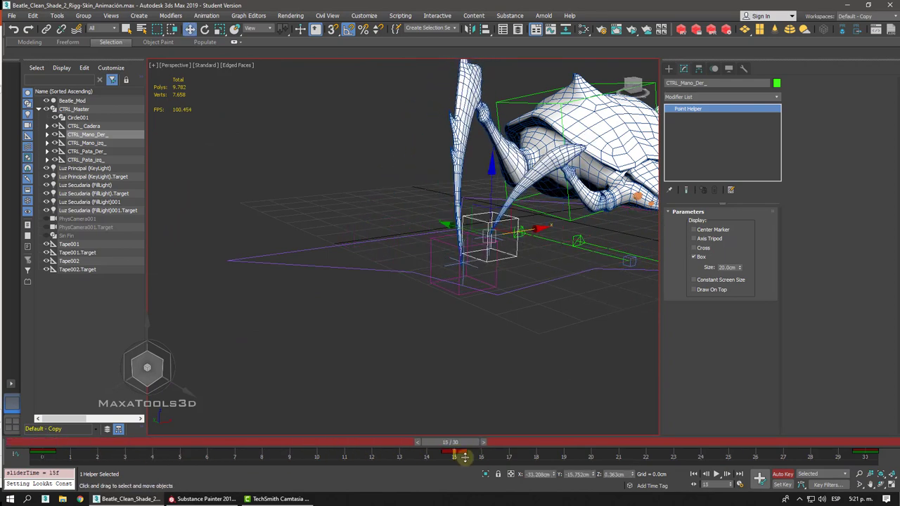
key("z")
key("shift+z")
key("shift+z")
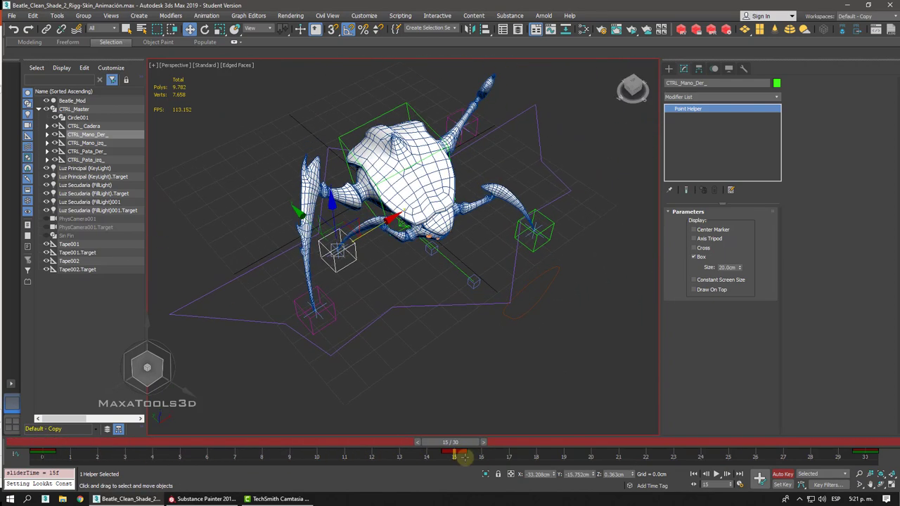
key("Home")
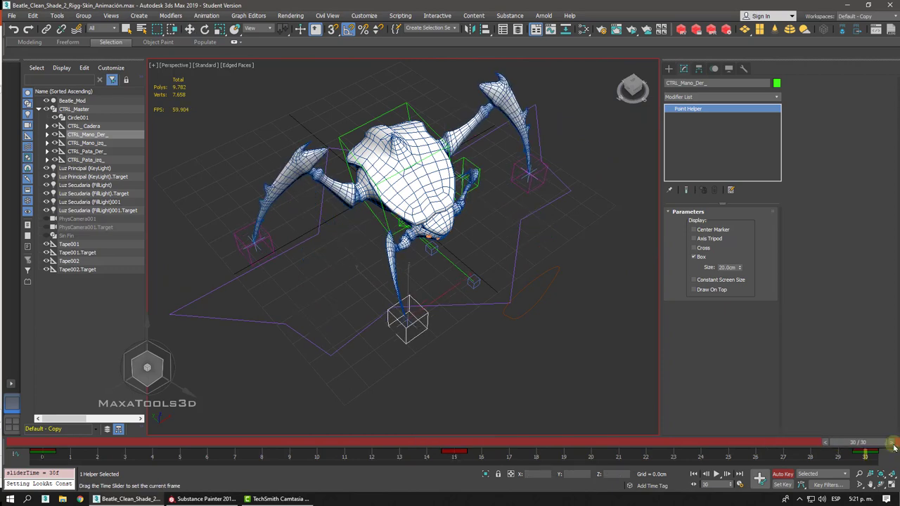
left_click(716, 474)
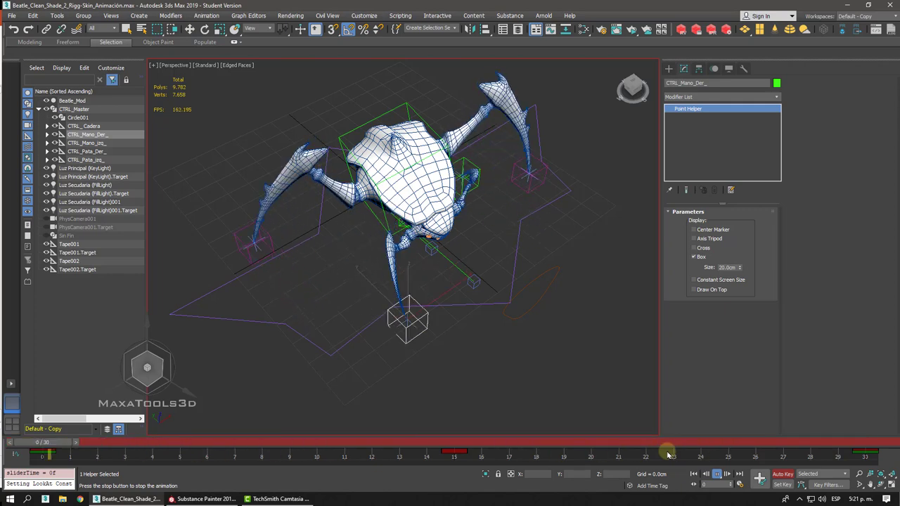
left_click(716, 474)
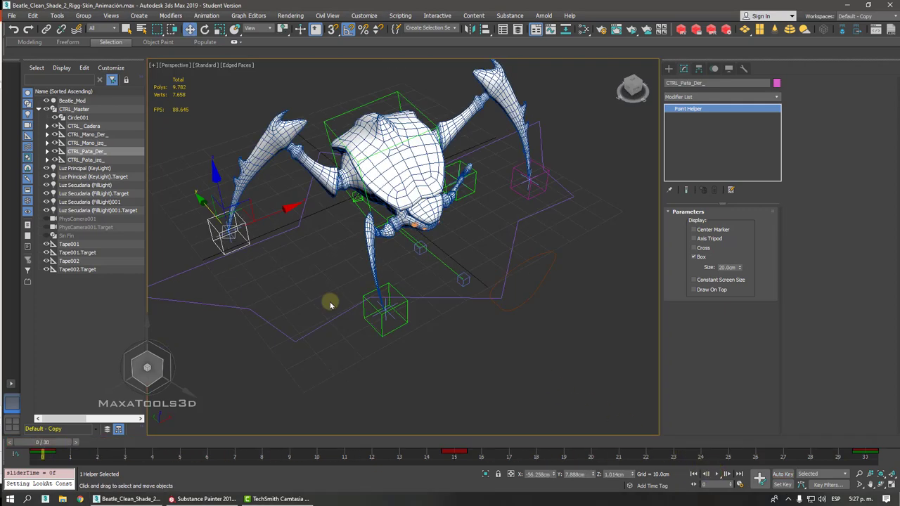
- Review the contact poses at frames 0 and 15 in the Perspective view by scrubbing the timeline from a lower angle
middle_click_drag(362, 284, 316, 283)
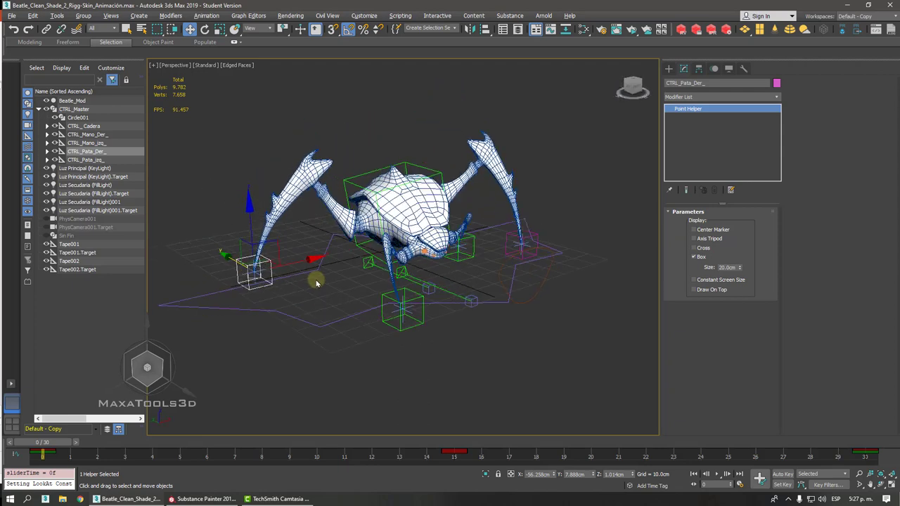
left_click_drag(190, 441, 42, 412)
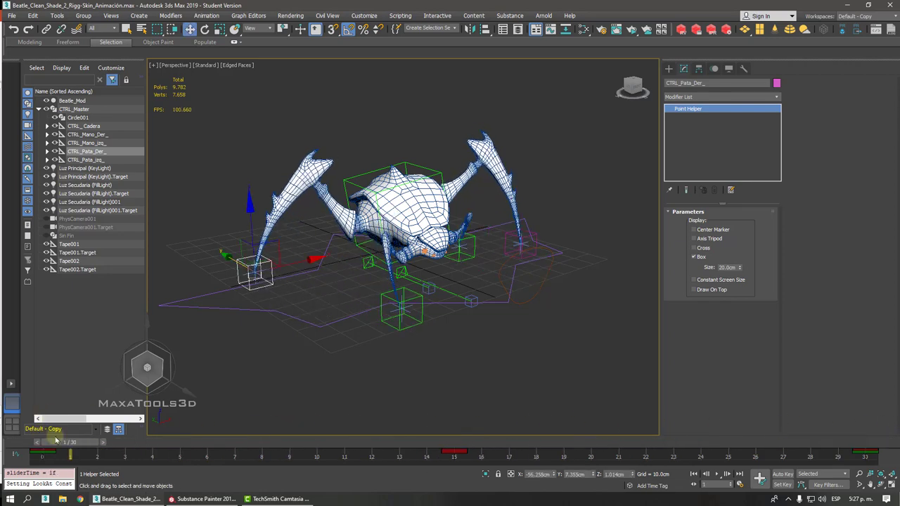
left_click_drag(59, 442, 30, 440)
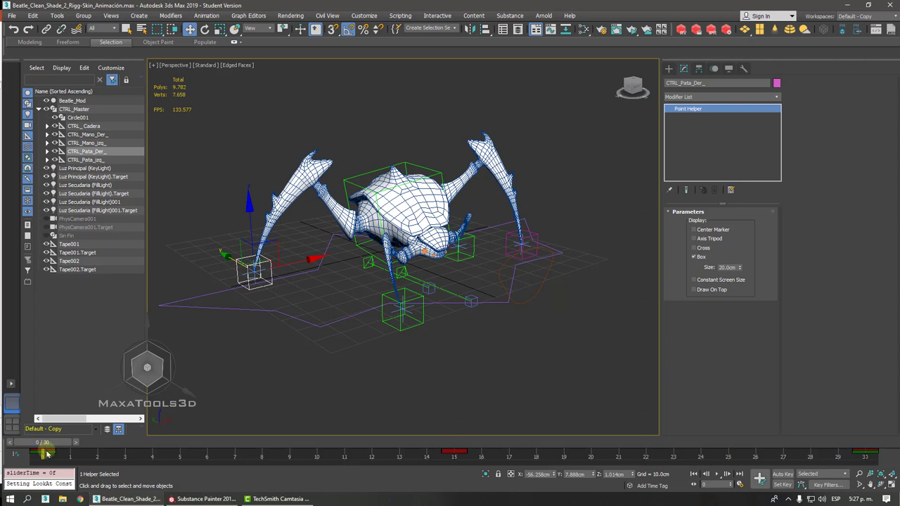
left_click_drag(61, 455, 11, 469)
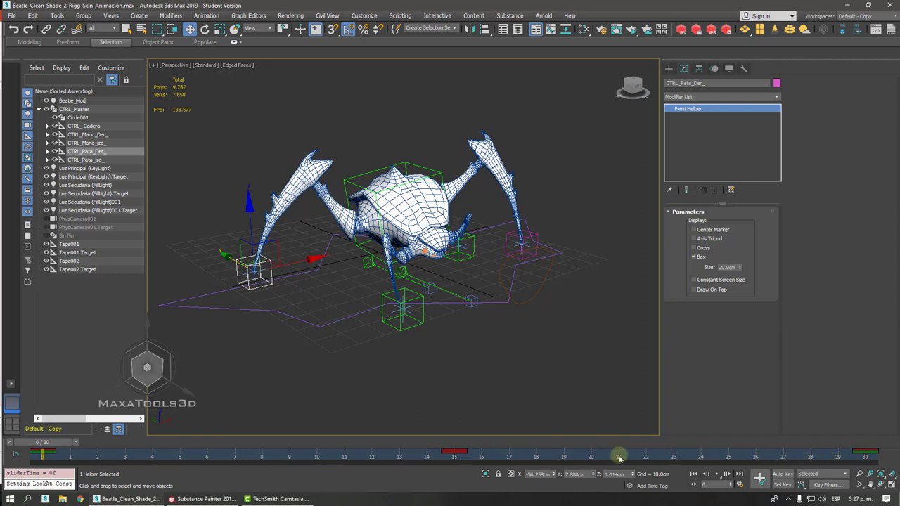
left_click_drag(414, 457, 479, 464)
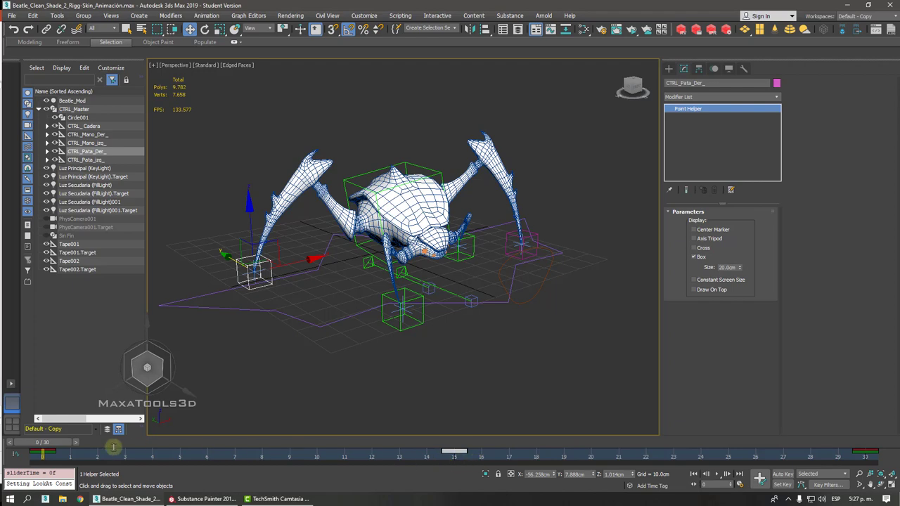
left_click_drag(39, 448, 424, 431)
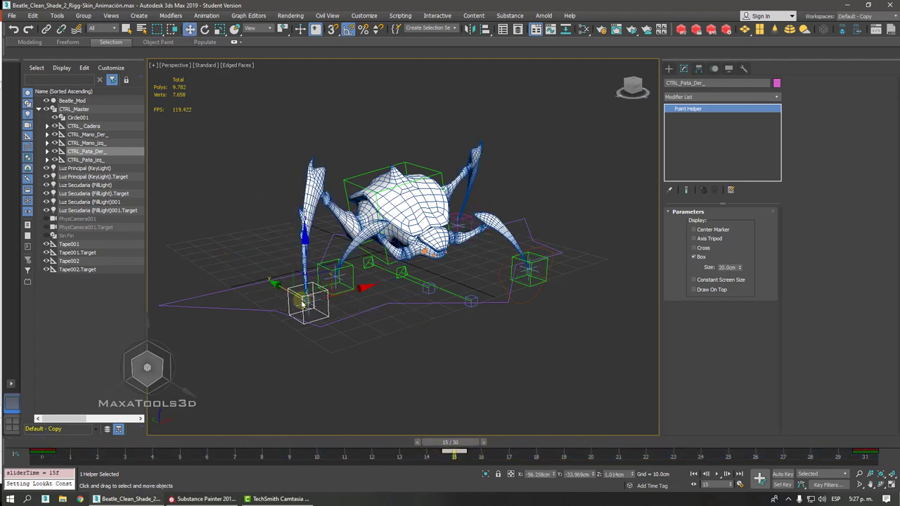
left_click(842, 456)
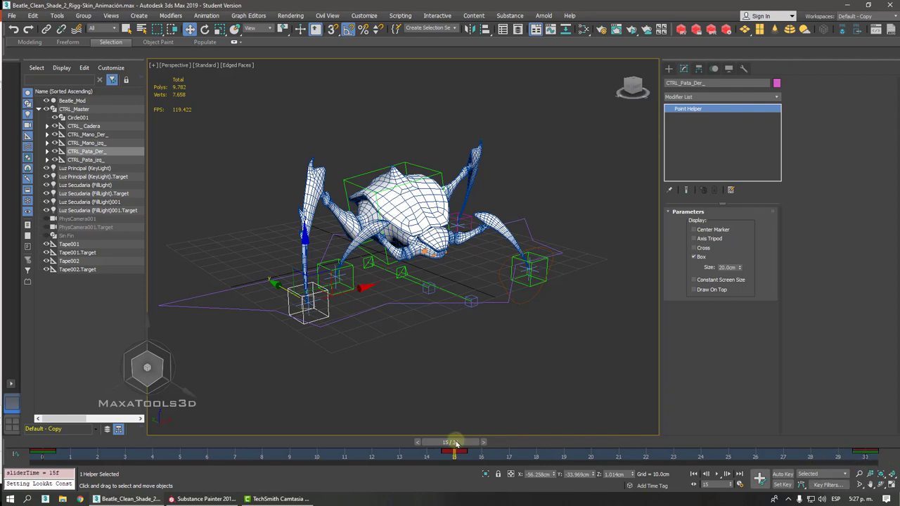
left_click_drag(456, 444, 548, 478)
key("Home")
key("w")
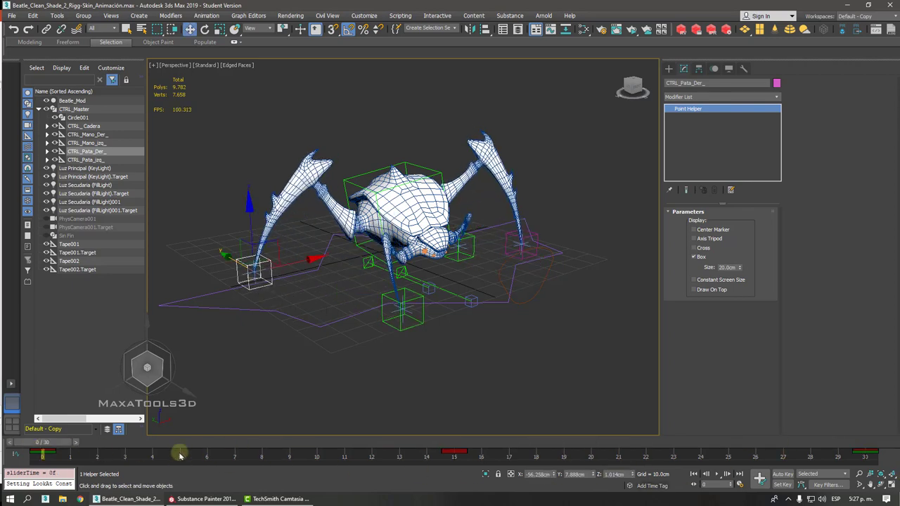
left_click(715, 474)
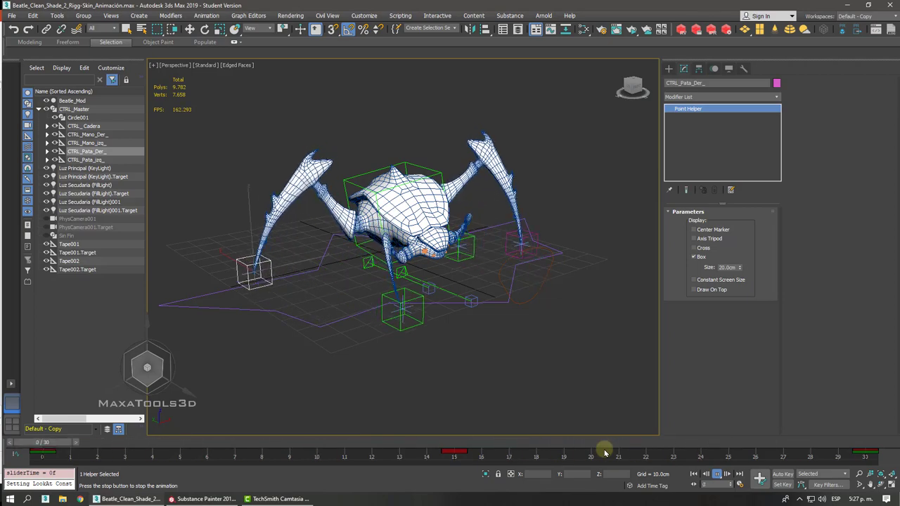
- Examine the legs' in-between pose around frame 8 and during the first frames to identify which feet travel forward
left_click_drag(612, 444, 263, 457)
key("w")
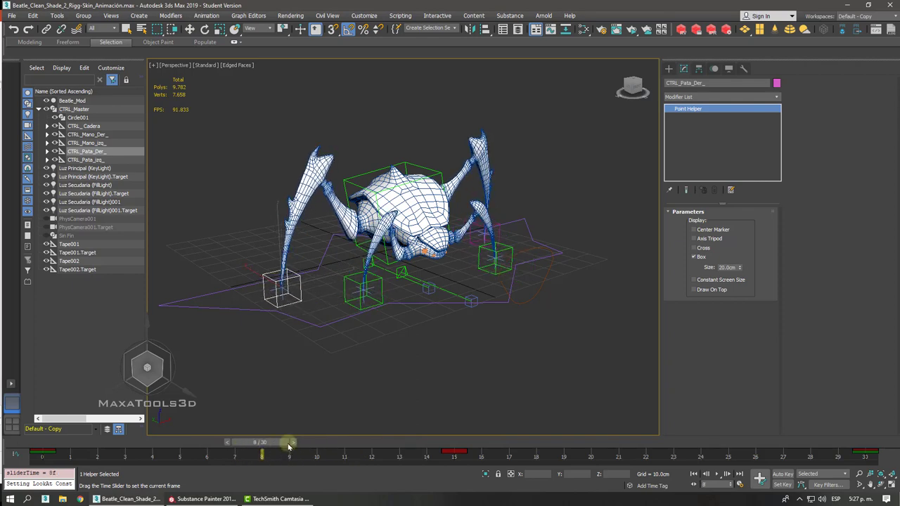
key("w")
mouse_move(317, 401)
middle_mouse_down("alt")
mouse_move(324, 385)
mouse_move(312, 400)
middle_mouse_up("alt")
left_click_drag(260, 442, 727, 466)
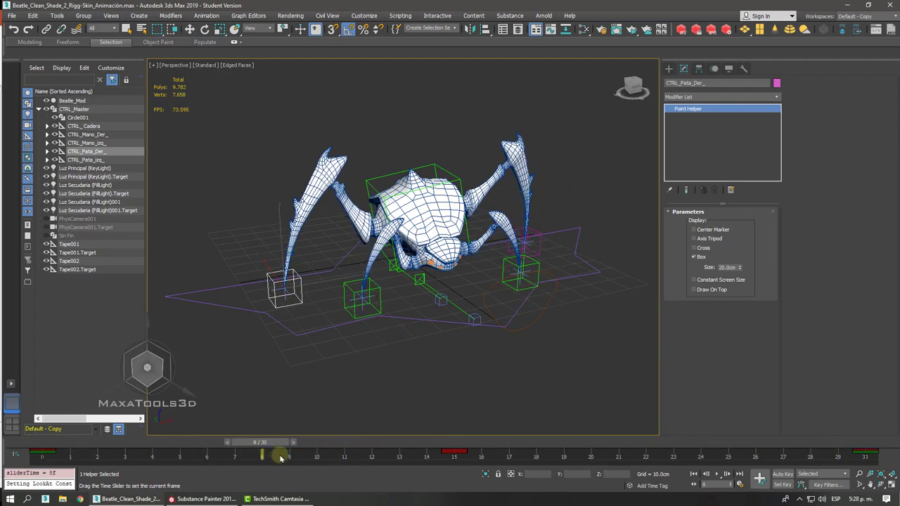
key("w")
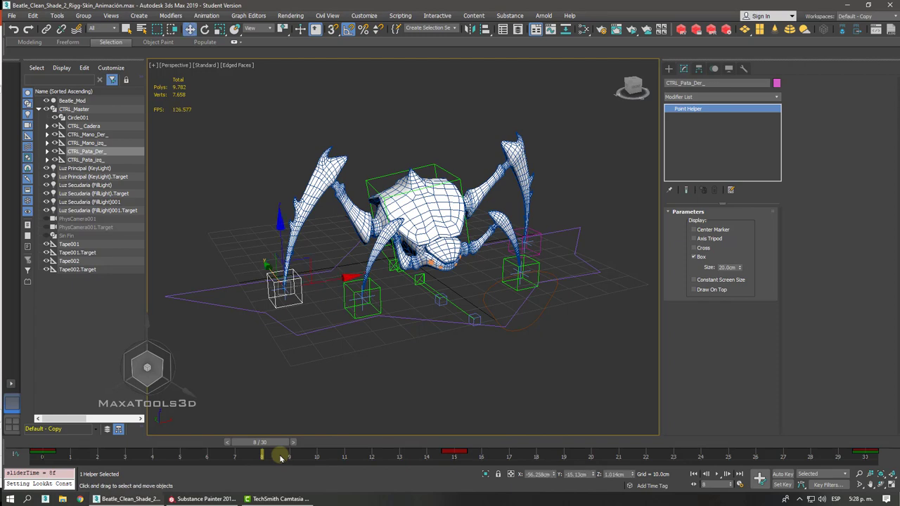
key("shift+z")
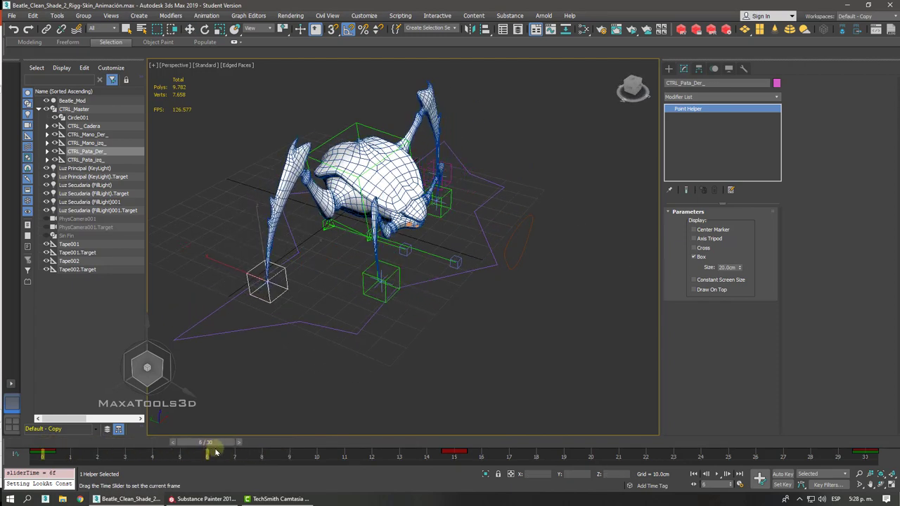
left_click_drag(216, 452, 81, 439)
key("w")
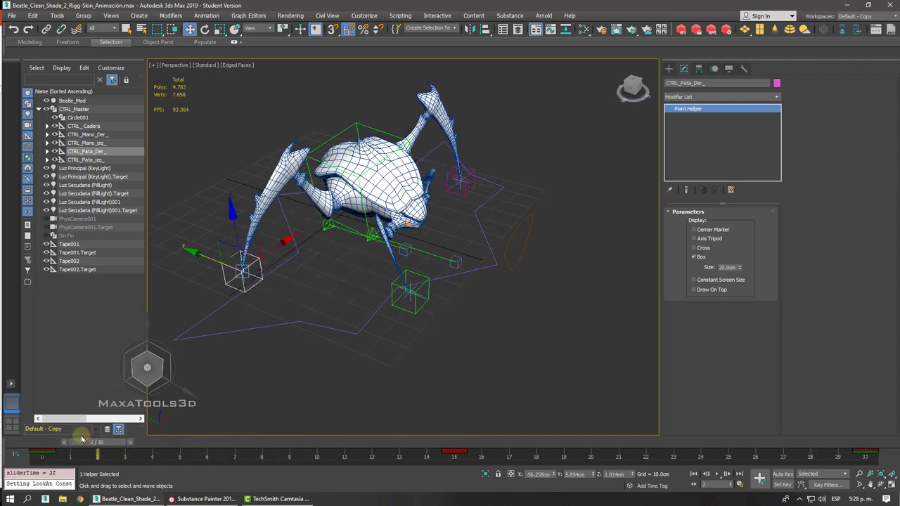
middle_click_drag(237, 379, 422, 316, "alt")
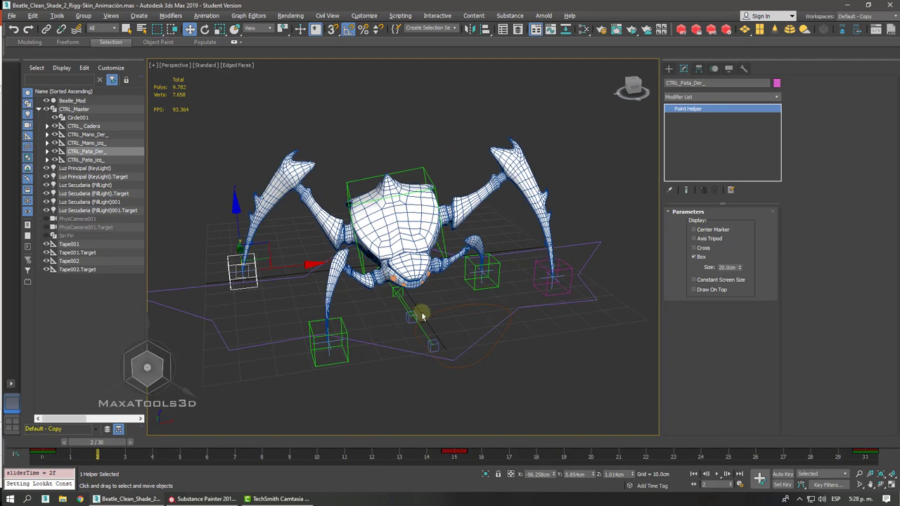
- Add CTRL_Mano_izq_ to the selection alongside CTRL_Pata_Der_ and go to frame 8
left_click(496, 284, "ctrl")
middle_click_drag(496, 284, 451, 302, "alt")
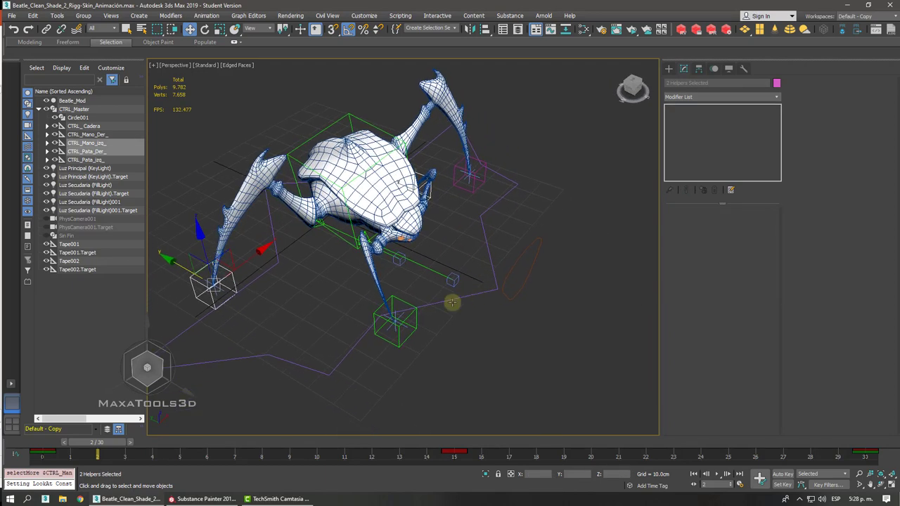
left_click_drag(93, 442, 68, 417)
middle_click_drag(68, 416, 70, 420)
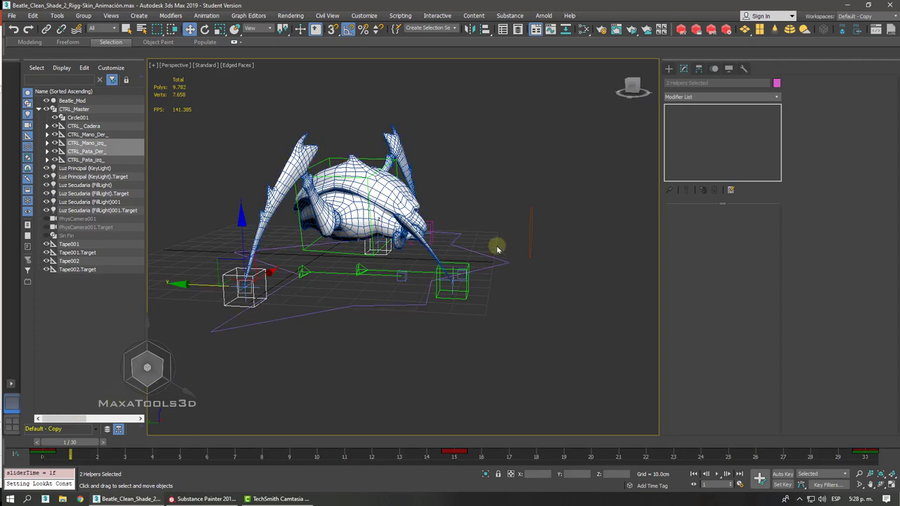
middle_click_drag(496, 248, 453, 272, "alt")
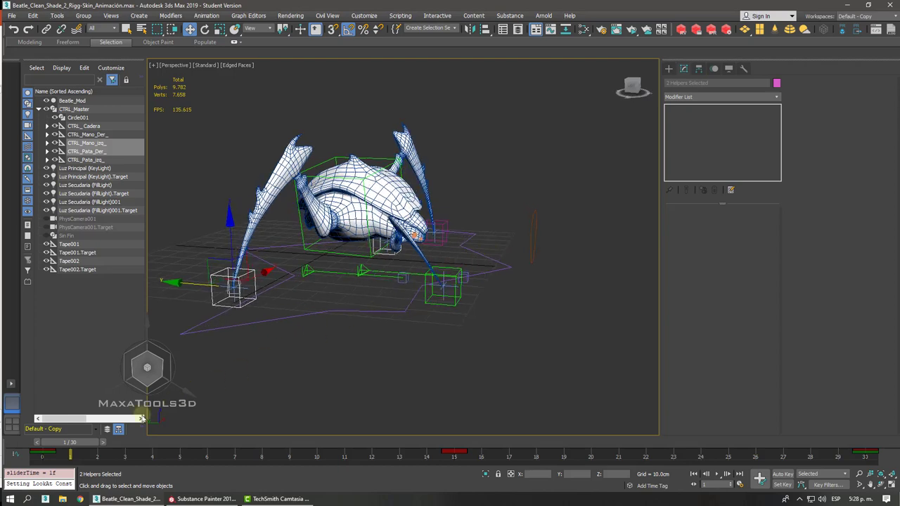
left_click_drag(83, 446, 266, 453)
middle_click_drag(266, 453, 267, 449, "alt")
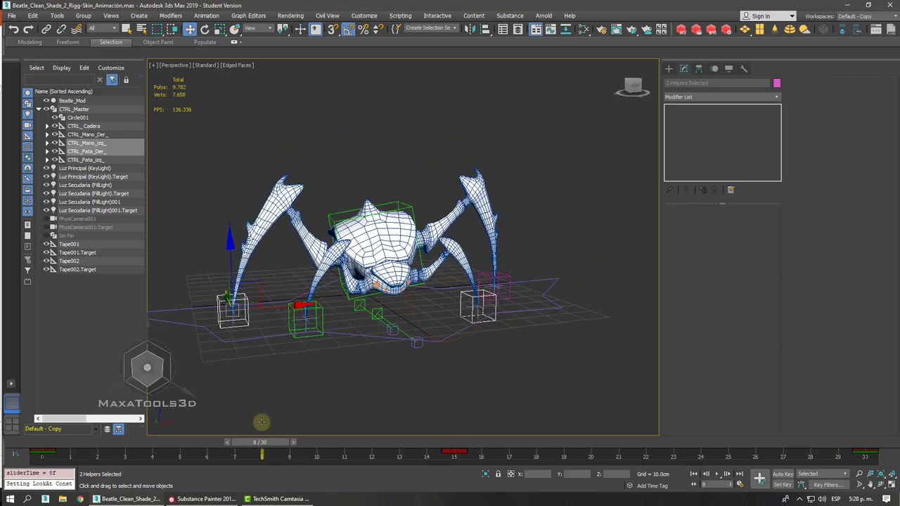
- Try to raise CTRL_Mano_izq_ and CTRL_Pata_Der_ about 17 cm at frame 8 without Auto Key
left_click_drag(230, 260, 229, 254)
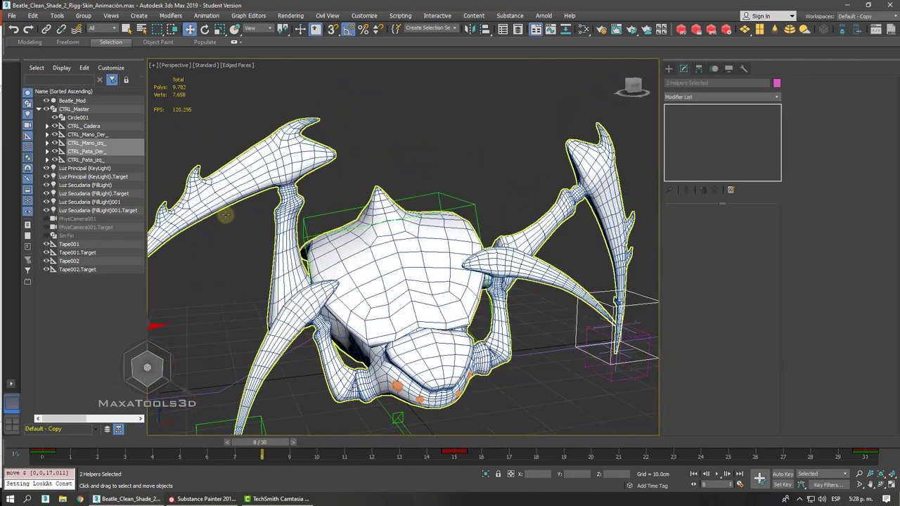
scroll(225, 214, "down", 3)
middle_click_drag(225, 214, 335, 265, "alt")
key("shift+z")
key("shift+z")
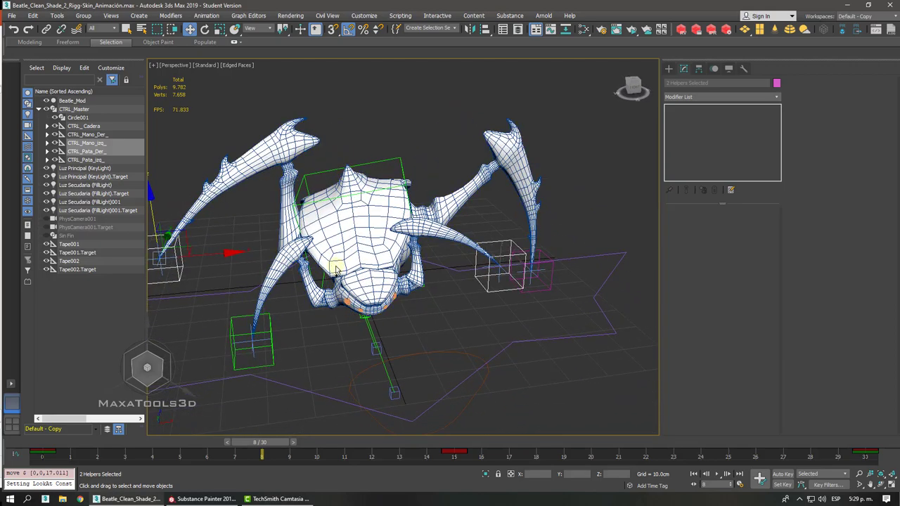
key("shift+z")
key("shift+z")
key("shift+z")
key("shift+z")
key("shift+z")
key("shift+z")
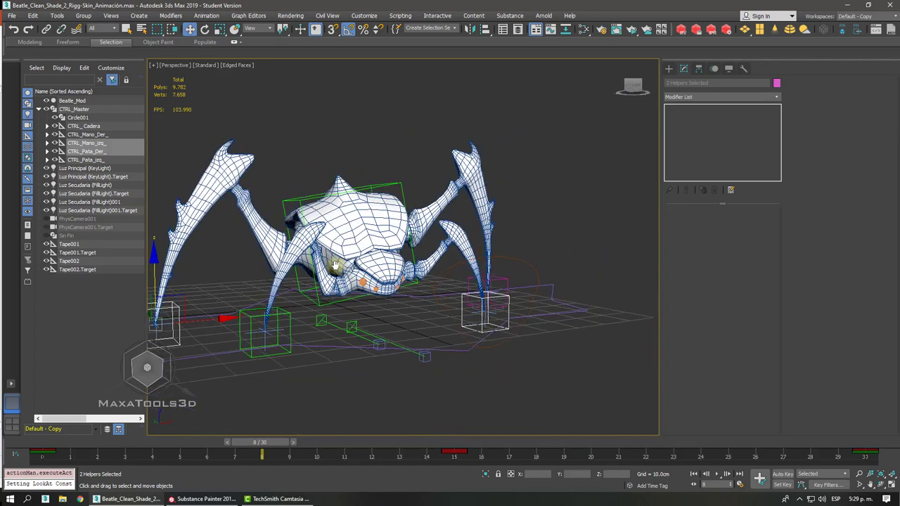
- Turn on Auto Key and raise CTRL_Mano_izq_ and CTRL_Pata_Der_ about 11.5 cm along Z at frame 8
middle_click_drag(336, 269, 366, 278, "alt")
left_click(783, 474)
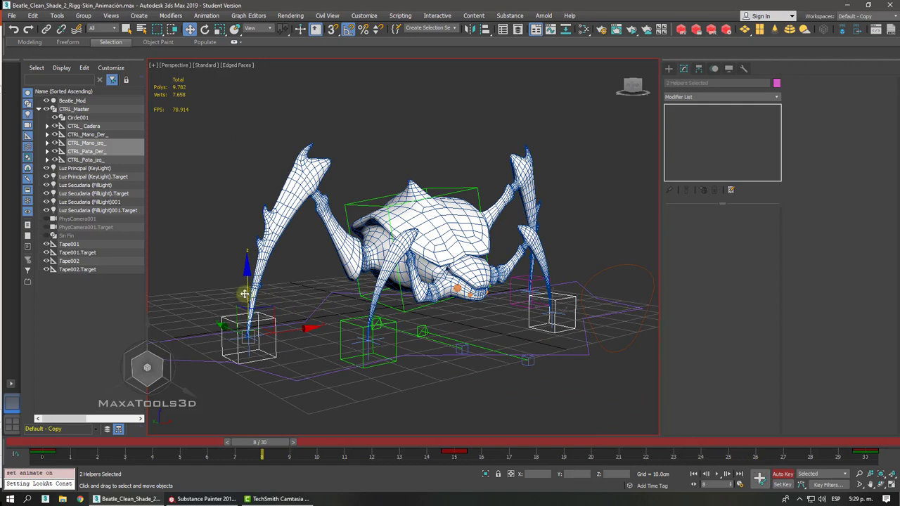
left_click_drag(245, 289, 242, 273)
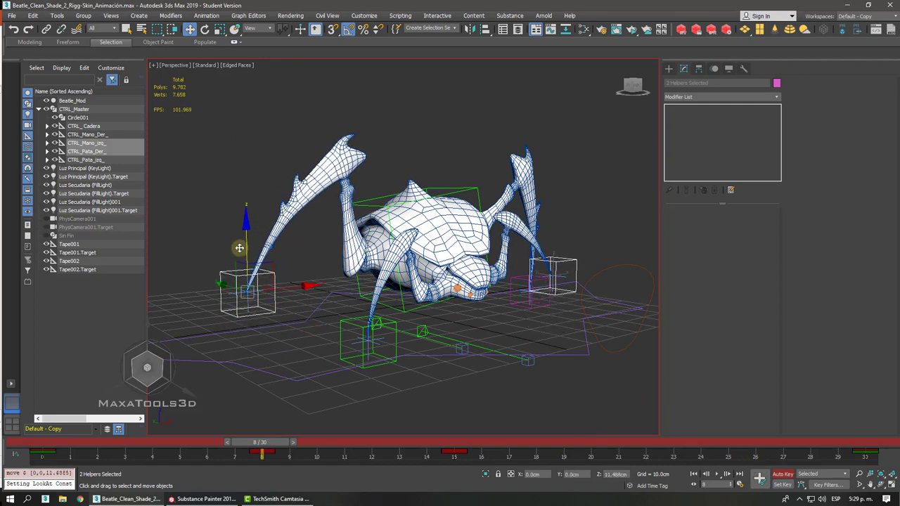
middle_click_drag(236, 245, 248, 331, "alt")
mouse_move(261, 443)
left_mouse_down()
mouse_move(42, 441)
mouse_move(255, 439)
left_mouse_up()
key("w")
middle_click_drag(345, 371, 536, 236, "alt")
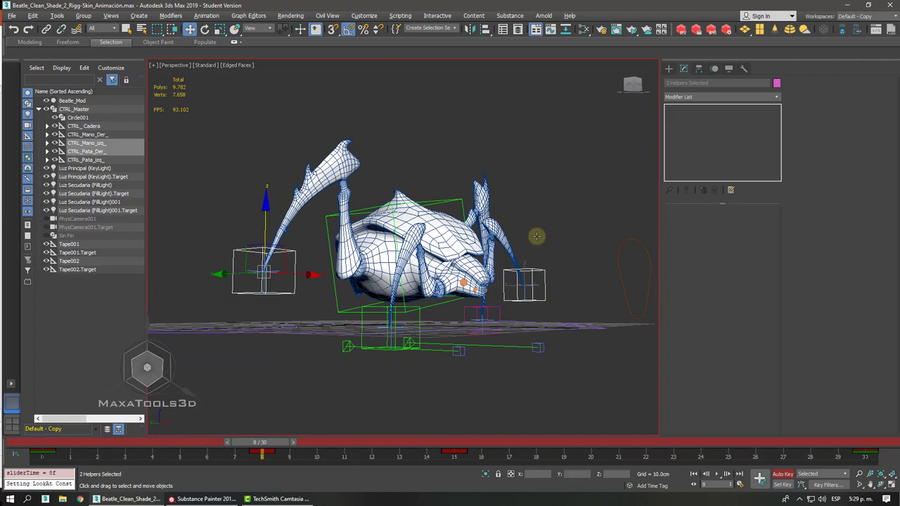
- At frame 23, select CTRL_Mano_Der_ and CTRL_Pata_izq_ and raise them about 12.4 cm along Z
left_click_drag(266, 441, 452, 429)
key("w")
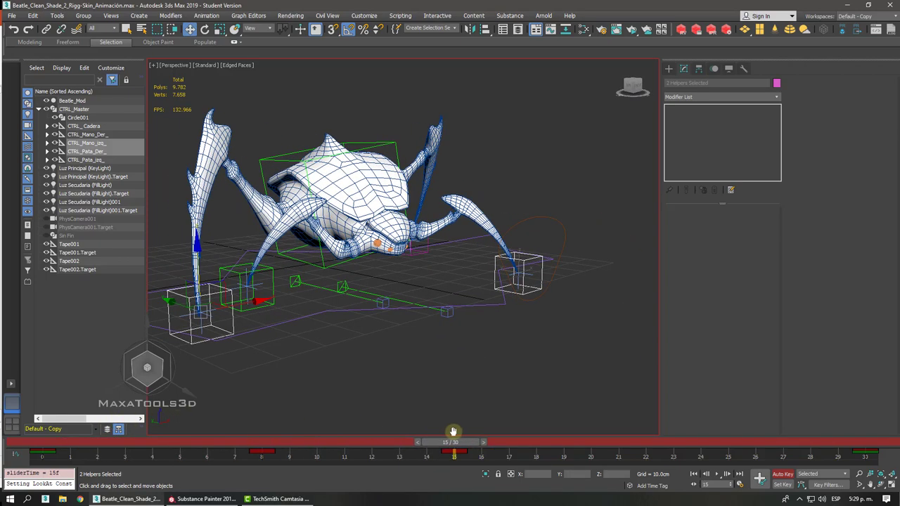
left_click_drag(463, 447, 688, 455)
key("w")
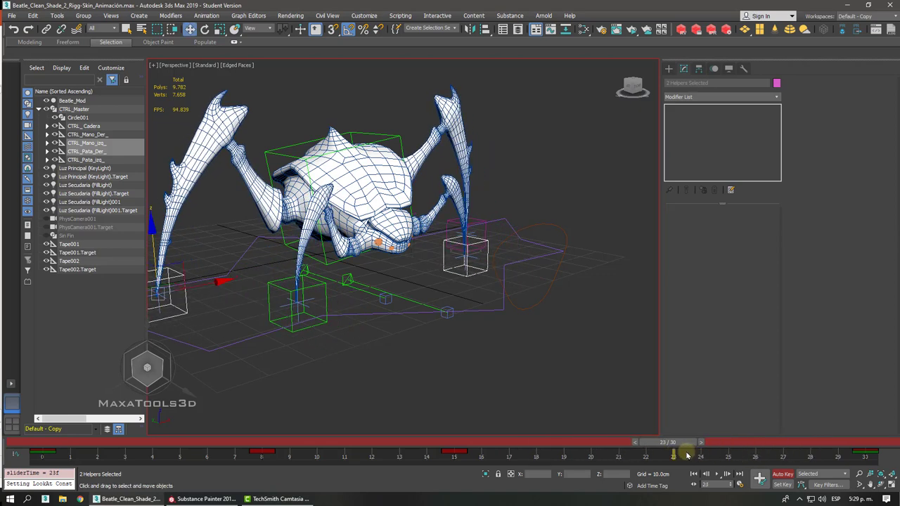
middle_click_drag(457, 331, 365, 327, "alt")
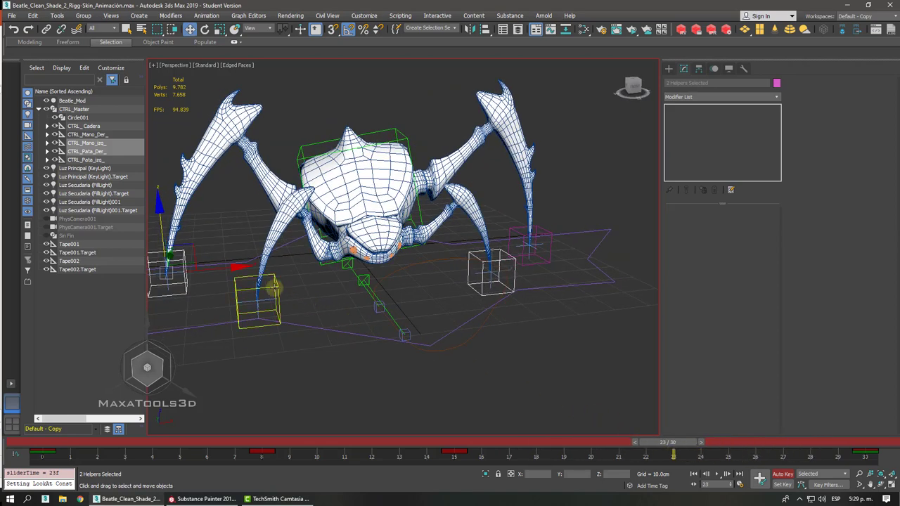
left_click(274, 287)
left_click(536, 238, "ctrl")
middle_click_drag(542, 235, 516, 239, "alt")
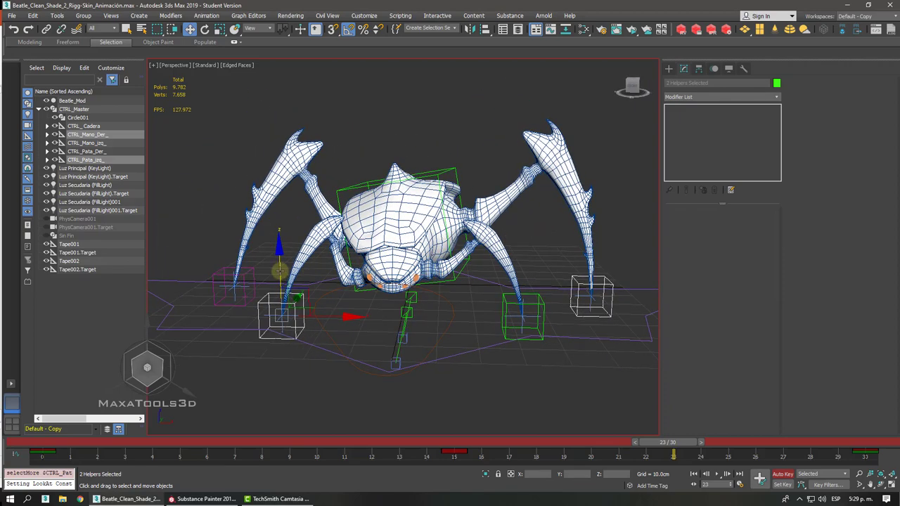
left_click_drag(279, 271, 282, 226)
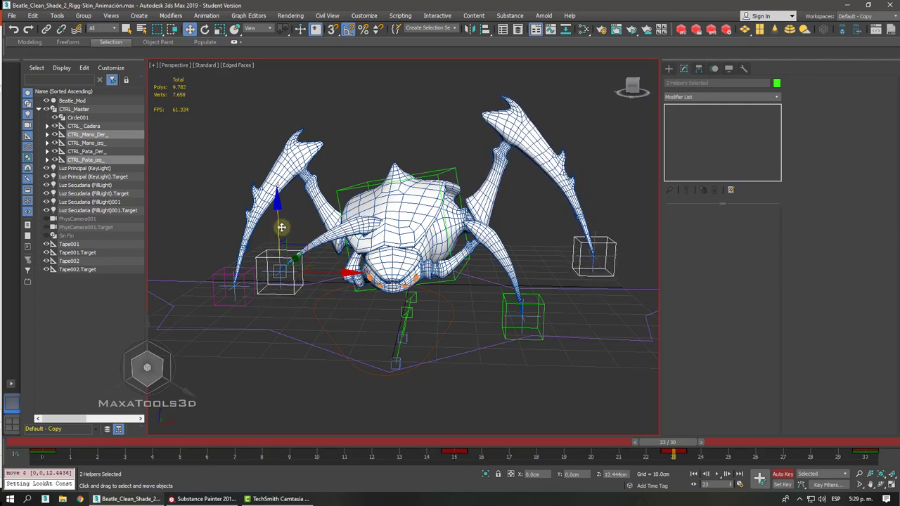
middle_click_drag(282, 228, 430, 218, "alt")
scroll(281, 227, "up", 2)
scroll(281, 227, "up", 3)
scroll(430, 218, "down", 2)
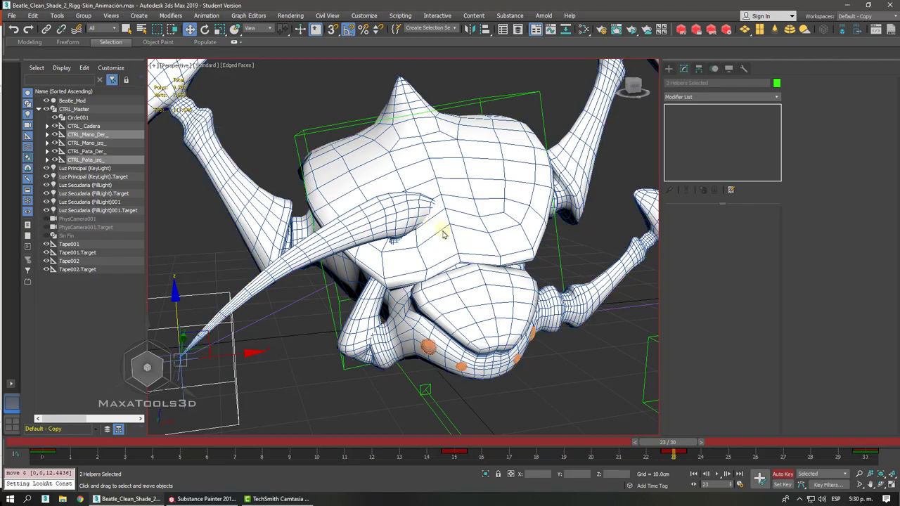
- At frame 15, rotate CTRL_Cadera 10 degrees about its local Z axis and tilt it about its local Y axis
left_click_drag(661, 443, 458, 429)
key("shift+z")
key("shift+z")
key("shift+z")
key("shift+z")
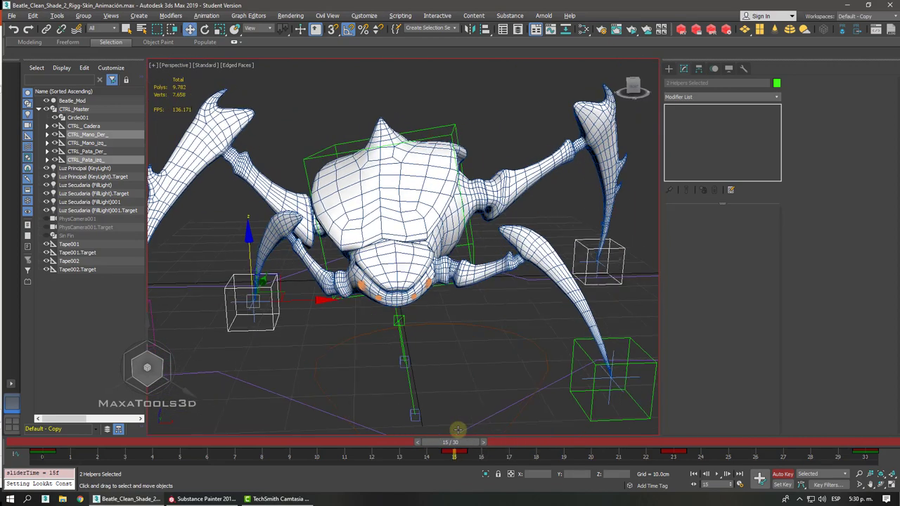
left_click(431, 128)
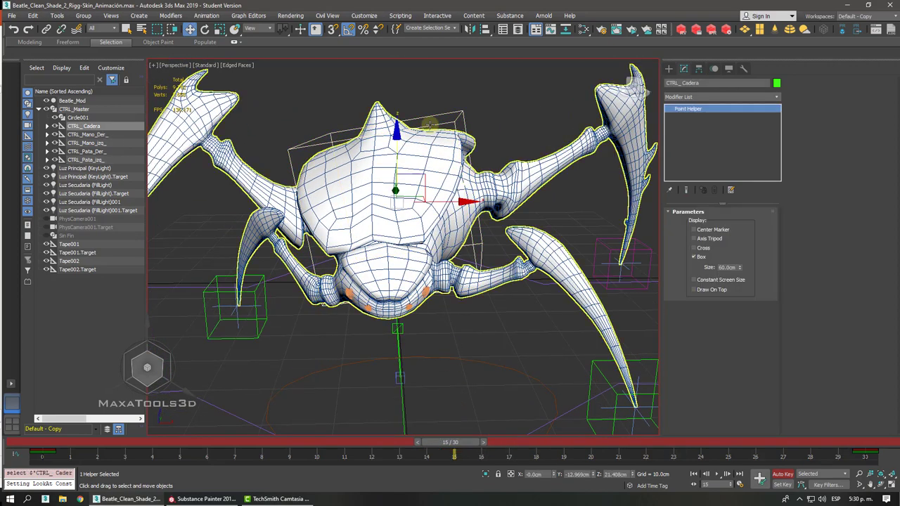
right_click(444, 161)
left_click(456, 176)
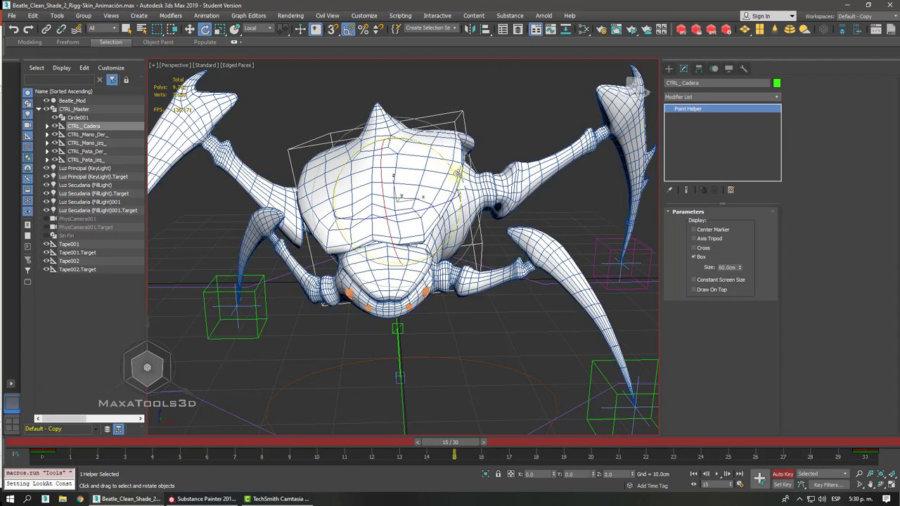
middle_click_drag(456, 176, 415, 234, "alt")
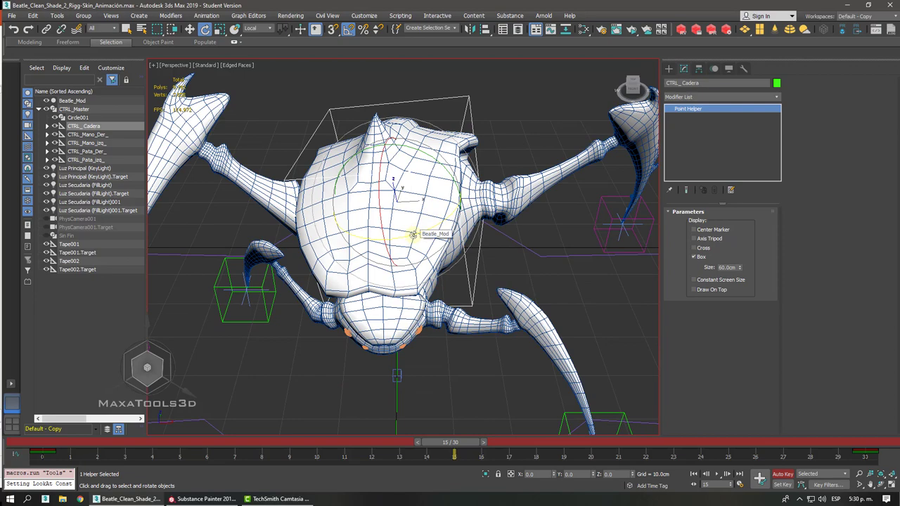
left_click_drag(414, 235, 419, 235)
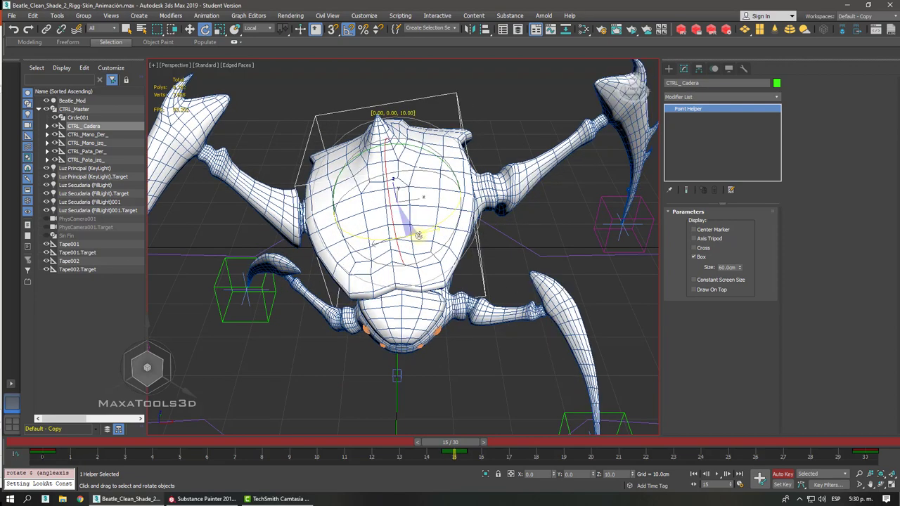
middle_click_drag(418, 235, 417, 206, "alt")
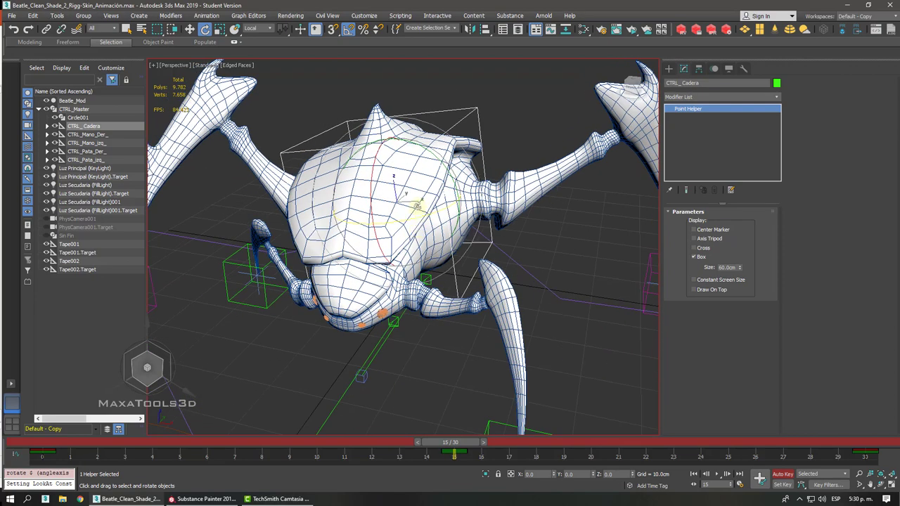
left_click_drag(415, 145, 418, 146)
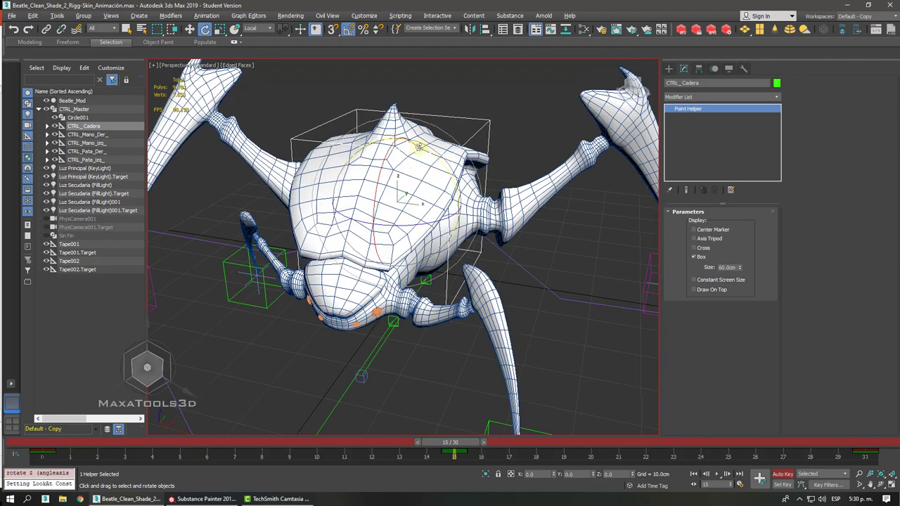
middle_click_drag(418, 147, 419, 146, "alt")
- Scrub through frames 0, 30 and 8 to review how the hip rotates across the walk cycle
left_click_drag(453, 441, 17, 430)
left_click_drag(83, 423, 864, 482)
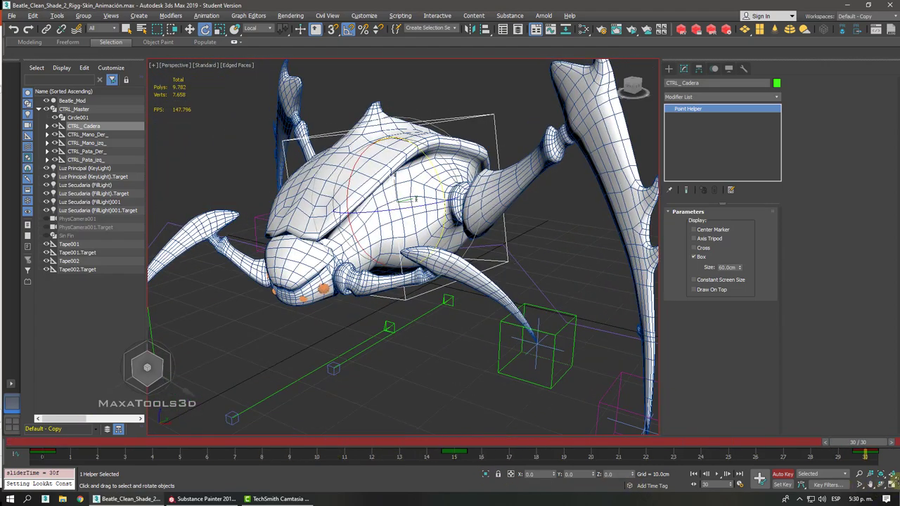
middle_click_drag(632, 379, 511, 316, "alt")
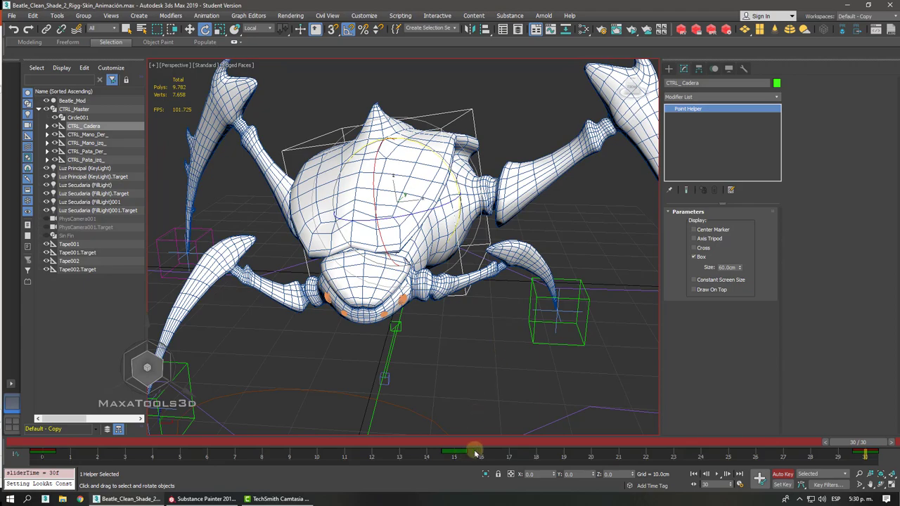
left_click_drag(847, 447, 273, 447)
key("e")
key("e")
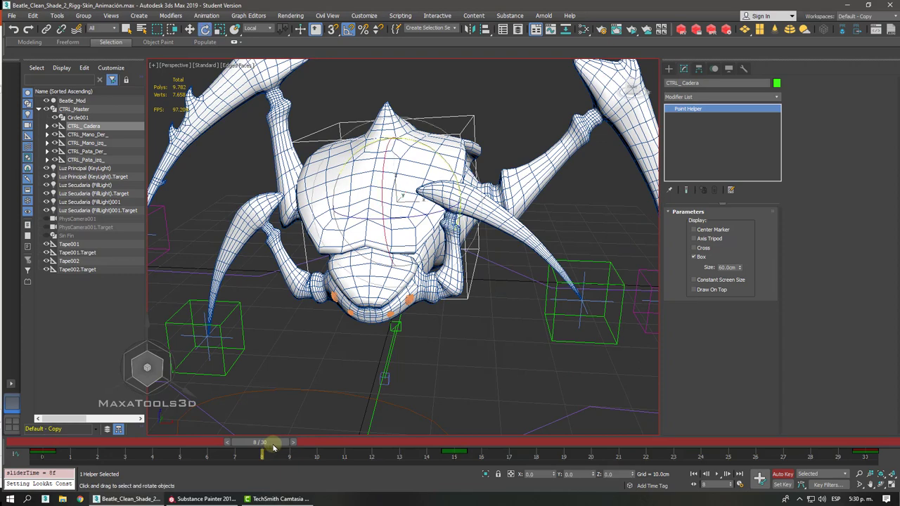
key("shift+z")
key("shift+z")
key("shift+z")
key("shift+z")
key("shift+z")
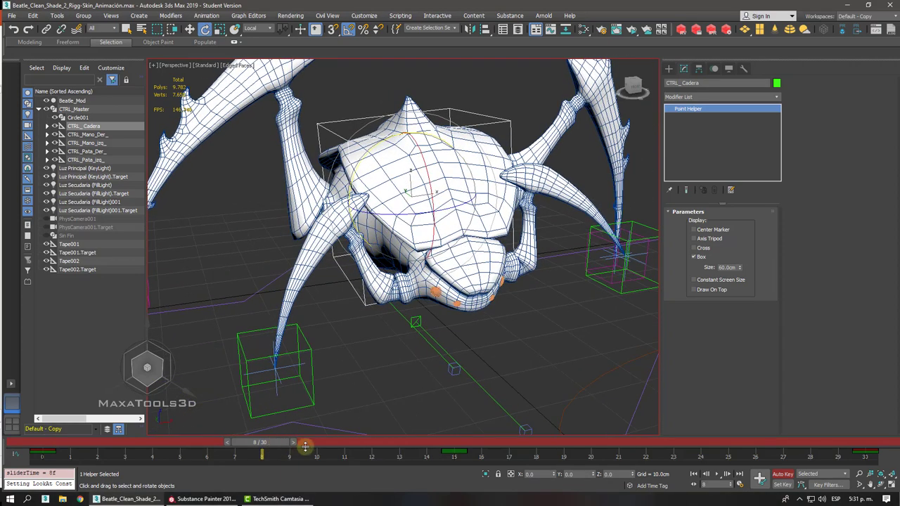
- Move CTRL_Cadera's key from frame 15 to frame 8
left_click_drag(453, 459, 245, 451)
key("shift+z")
key("shift+z")
key("shift+z")
key("e")
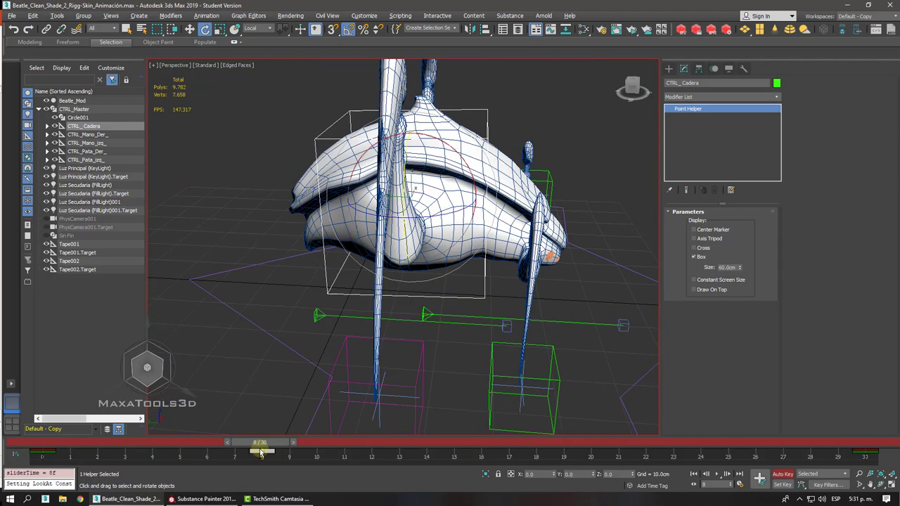
middle_click_drag(260, 452, 261, 452, "alt")
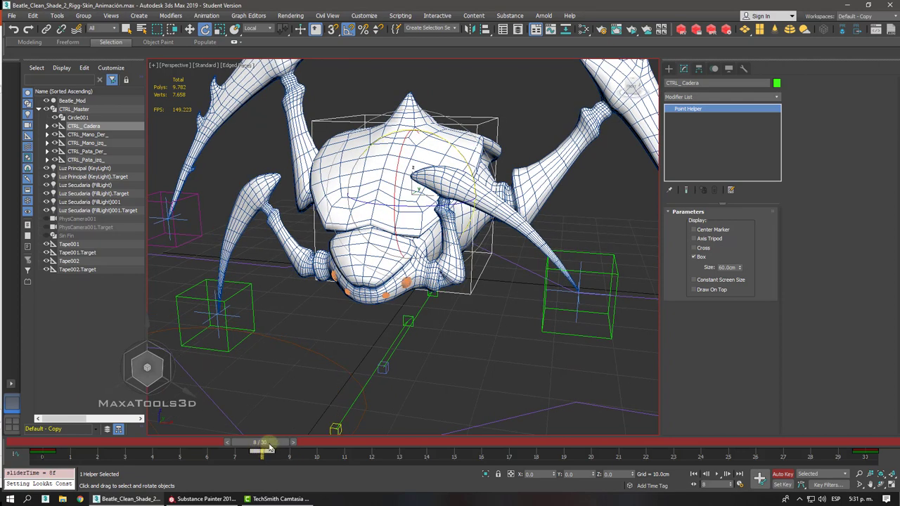
- At frame 15, rotate CTRL_Cadera about its local Z axis again and 10 degrees about its local Y axis
left_click_drag(269, 448, 446, 406)
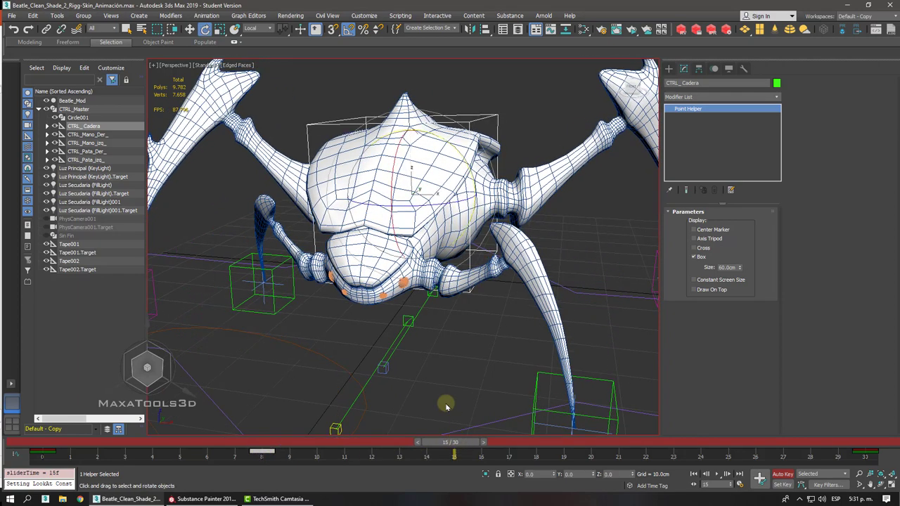
middle_click_drag(446, 315, 391, 310)
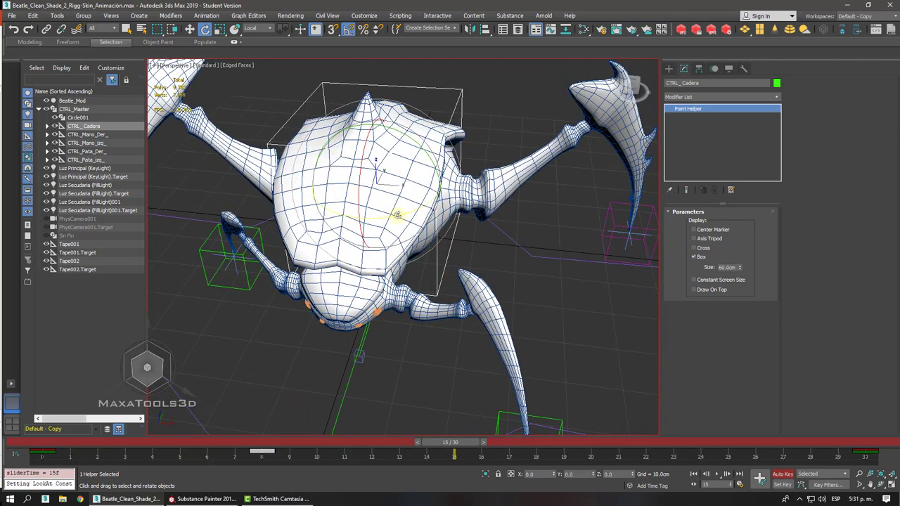
left_click_drag(397, 214, 402, 215)
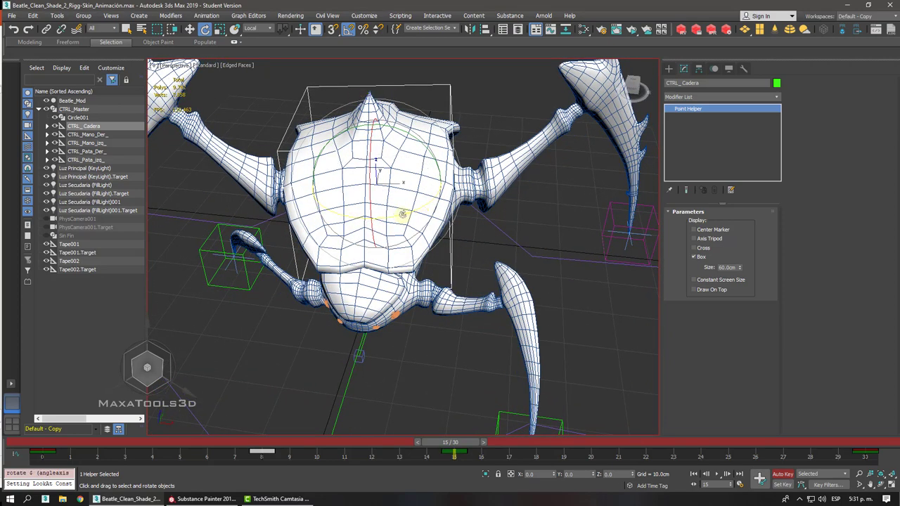
middle_click_drag(402, 214, 394, 162, "alt")
left_click_drag(389, 131, 393, 134)
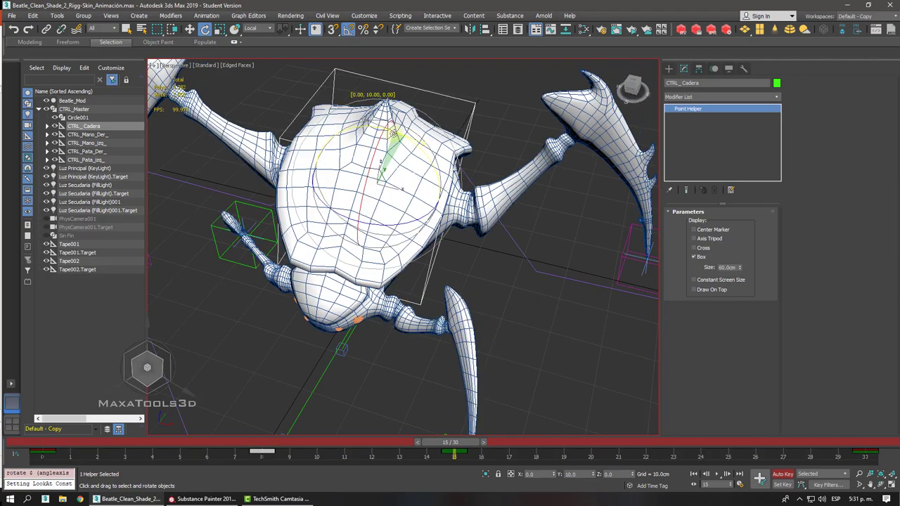
- Copy CTRL_Cadera's key from frame 8 to frame 23
middle_click_drag(392, 132, 409, 250, "alt")
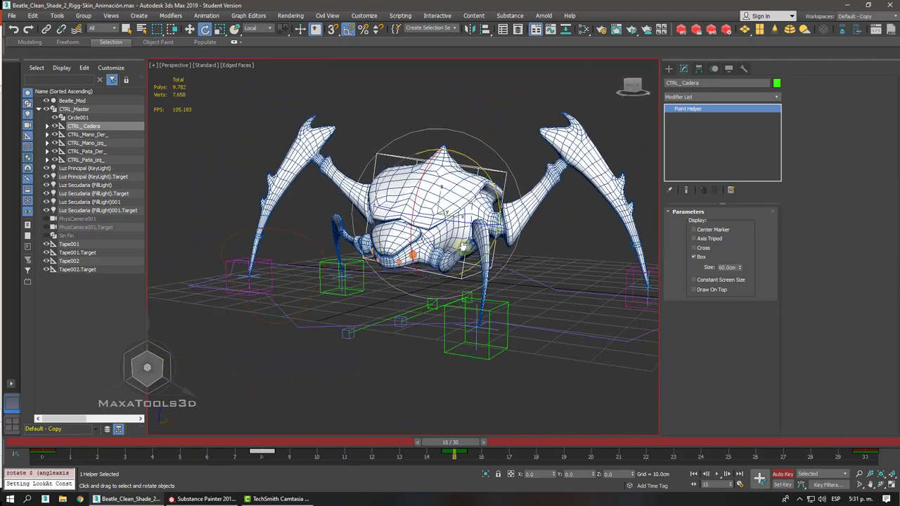
scroll(465, 249, "up", 2)
middle_click_drag(455, 196, 437, 202, "alt")
middle_click_drag(464, 247, 464, 258, "alt")
scroll(464, 249, "down", 3)
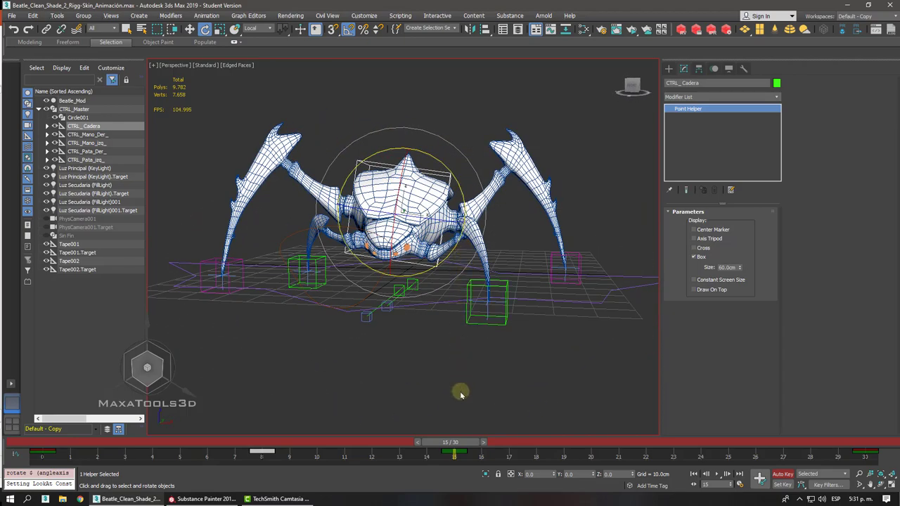
left_click_drag(461, 448, 3, 420)
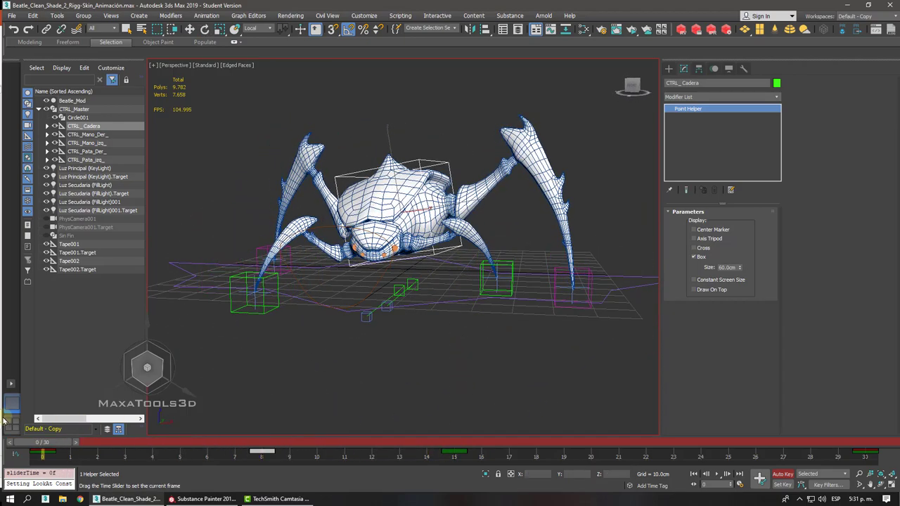
left_click_drag(92, 441, 674, 442)
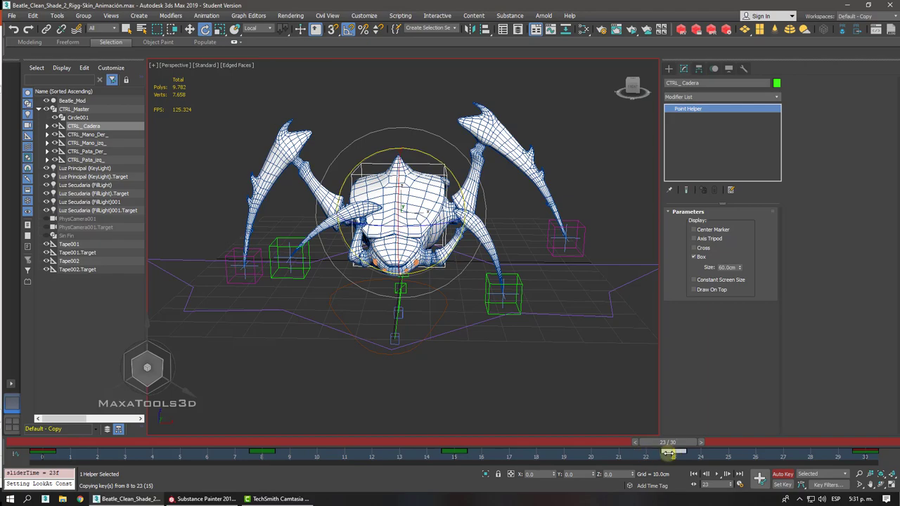
- Compare the hip pose at frames 23 and 8 from several angles
middle_click_drag(650, 401, 579, 422, "alt")
scroll(310, 220, "up", 5)
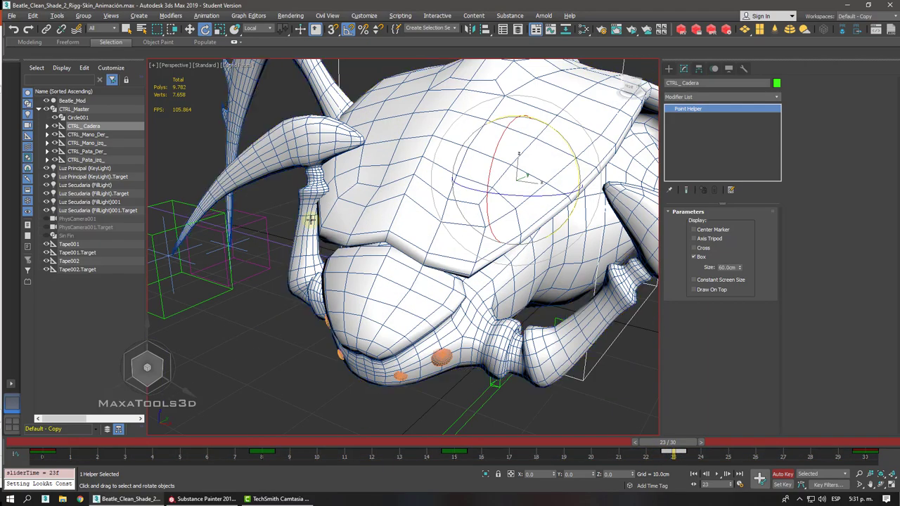
key("shift+z")
key("shift+z")
key("shift+z")
key("shift+z")
key("shift+z")
key("shift+z")
key("shift+z")
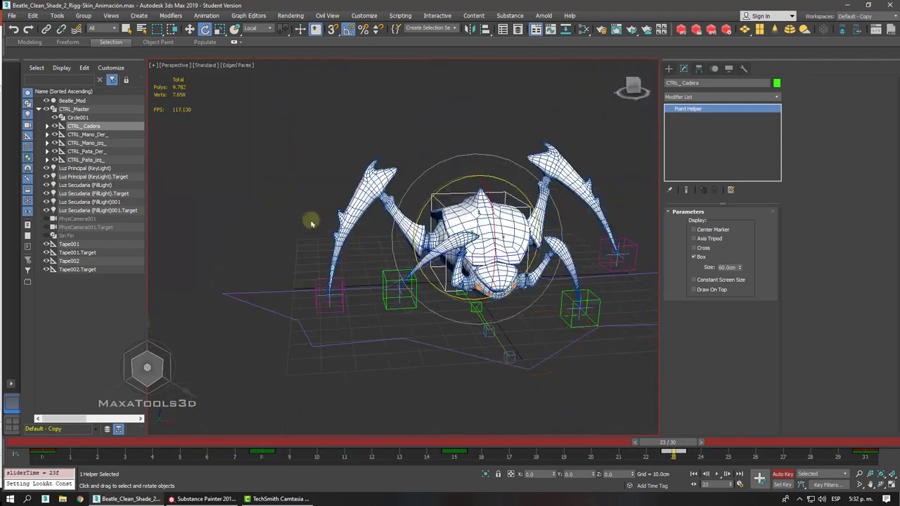
middle_click_drag(312, 223, 377, 265, "alt")
left_click_drag(673, 448, 291, 455)
key("e")
middle_click_drag(405, 355, 443, 351, "alt")
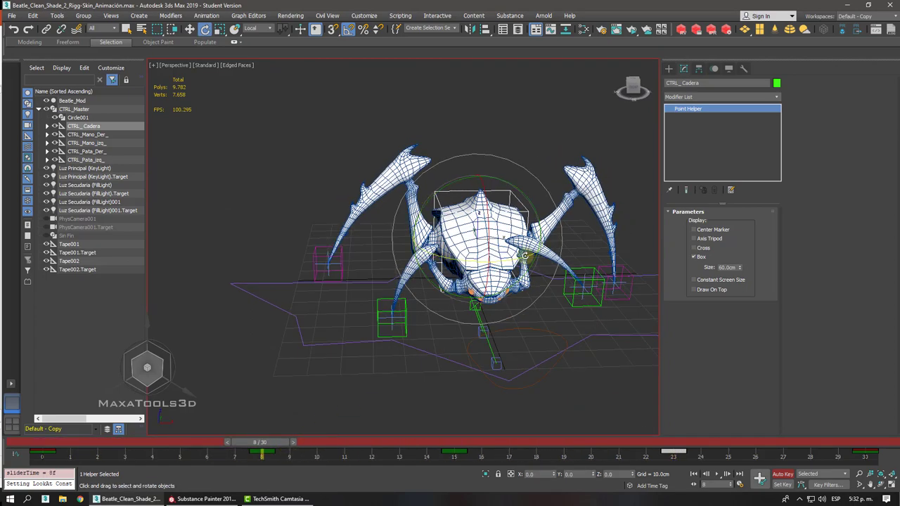
key("z")
middle_click_drag(492, 236, 536, 274, "alt")
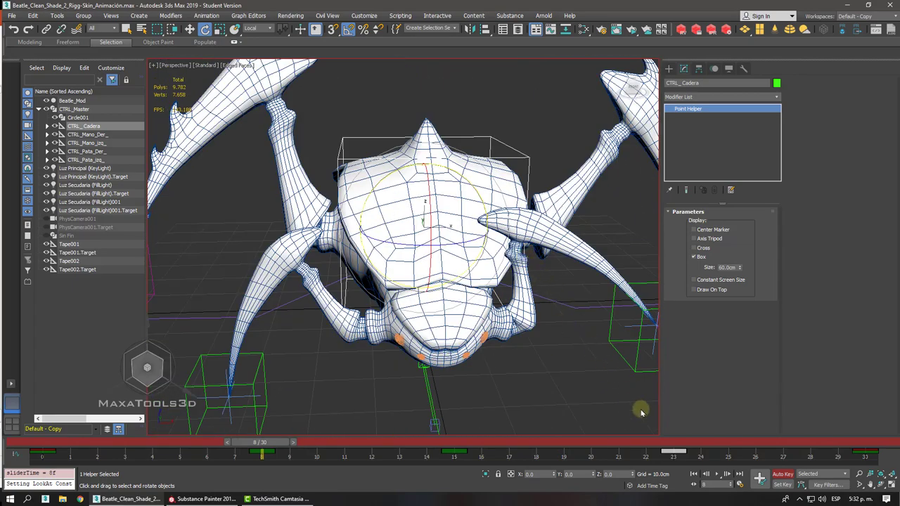
- Return to frame 23 and inspect the body's tilt and leg positions from the front and side
left_click_drag(666, 447, 674, 448)
key("shift+z")
key("shift+z")
key("shift+z")
key("shift+z")
key("shift+z")
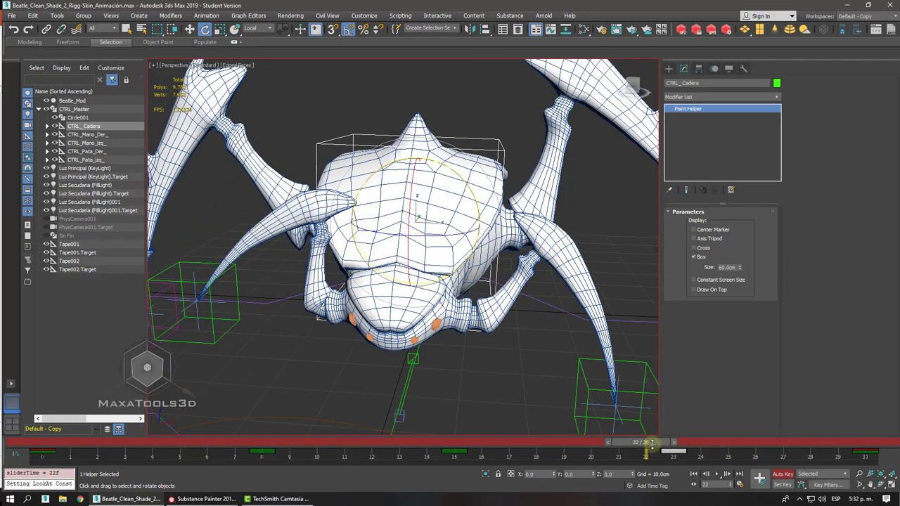
left_click_drag(652, 443, 682, 442)
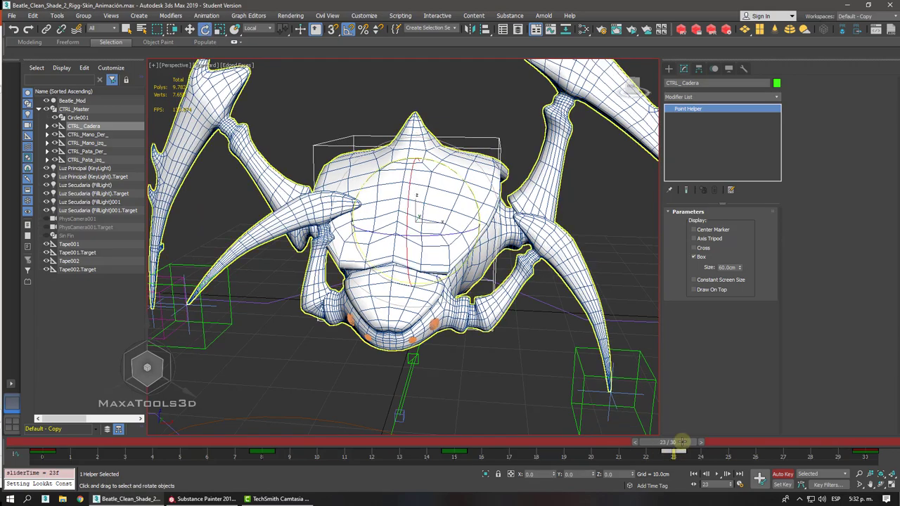
key("shift+z")
key("shift+z")
key("shift+z")
key("z")
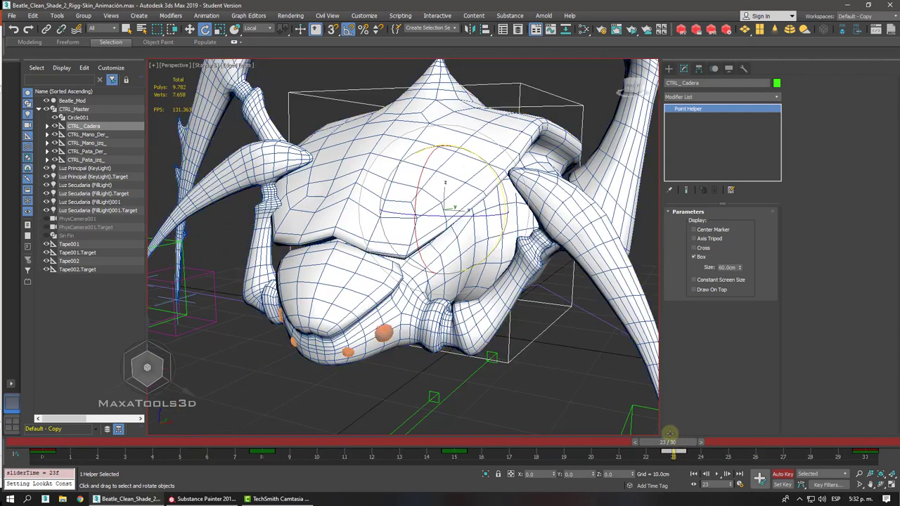
scroll(611, 393, "down", 2)
middle_click_drag(468, 298, 461, 296, "alt")
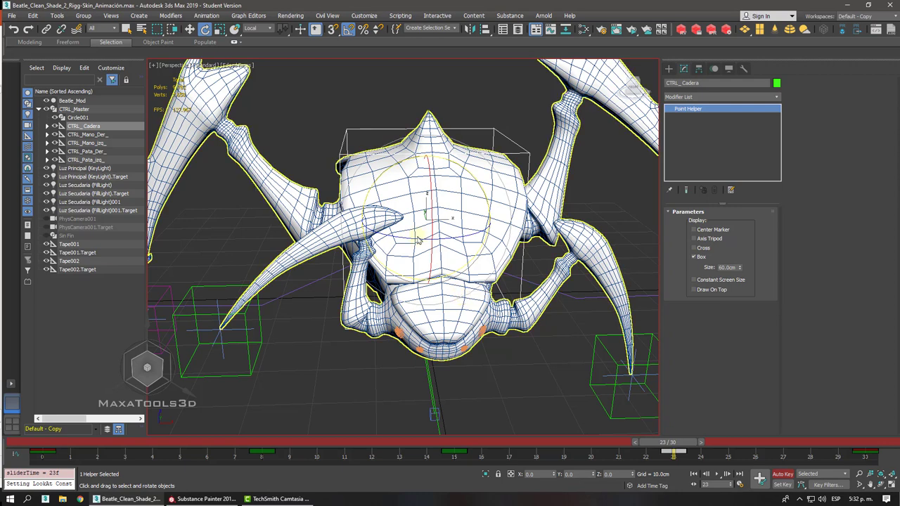
- Switch the reference coordinate system to View and reset CTRL_Cadera's X and Z rotation to 0 at frame 23
left_click(254, 28)
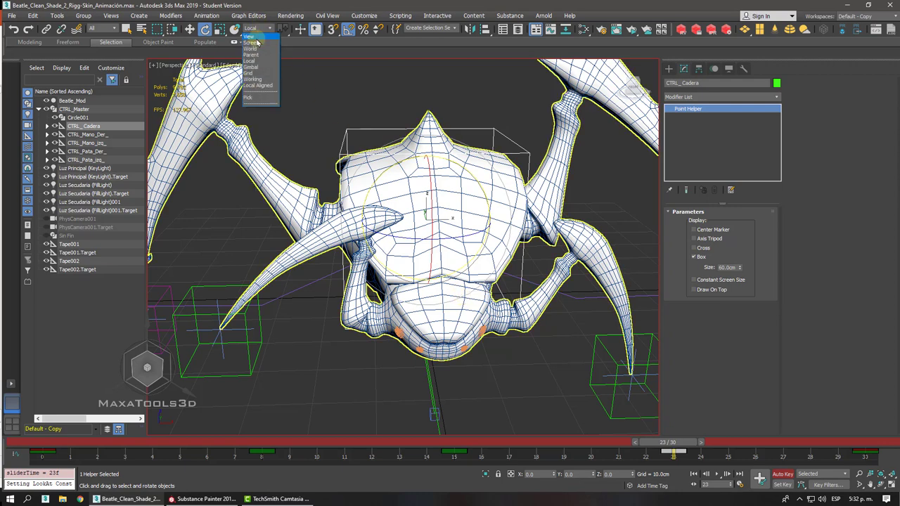
left_click(251, 36)
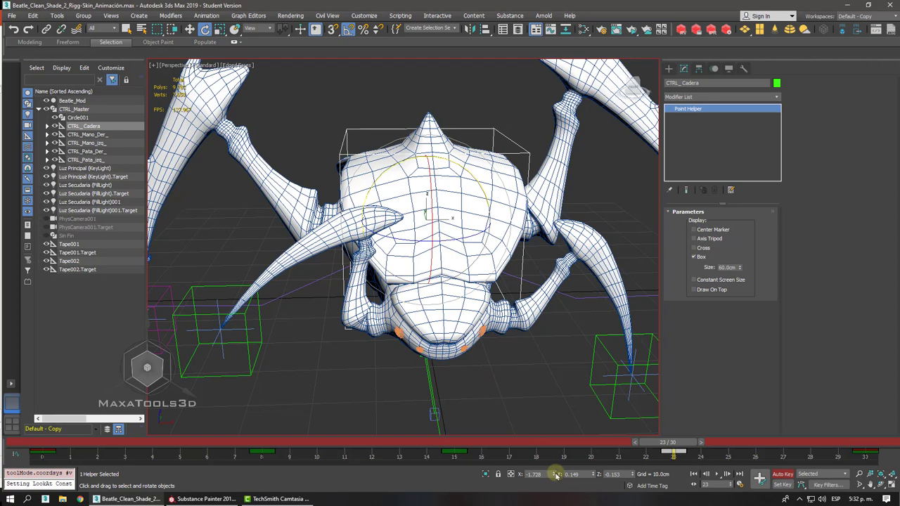
right_click(556, 476)
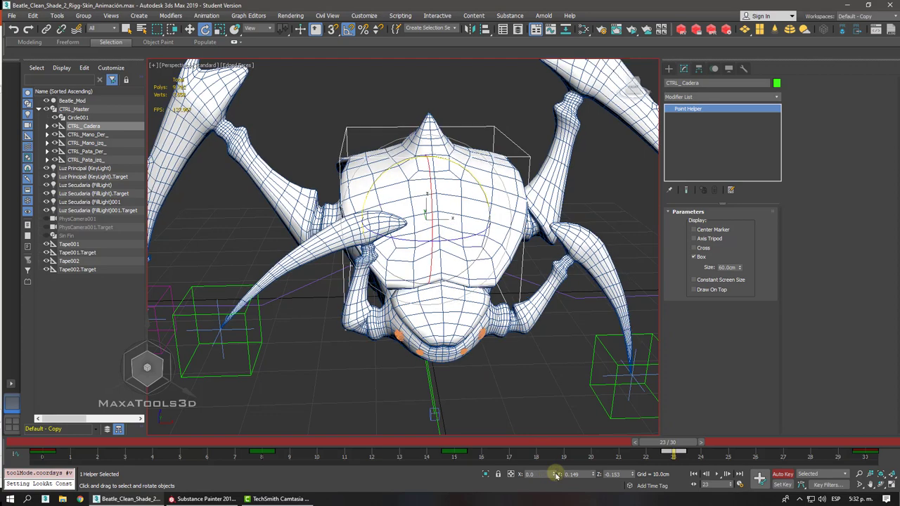
right_click(633, 476)
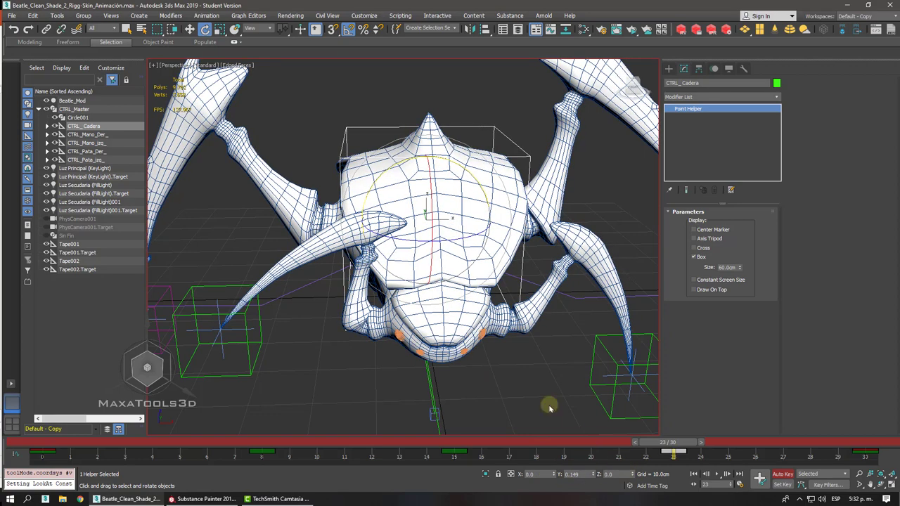
- Reset CTRL_Cadera's X, Y and Z rotation to 0 at frame 8
middle_click_drag(443, 319, 440, 315, "alt")
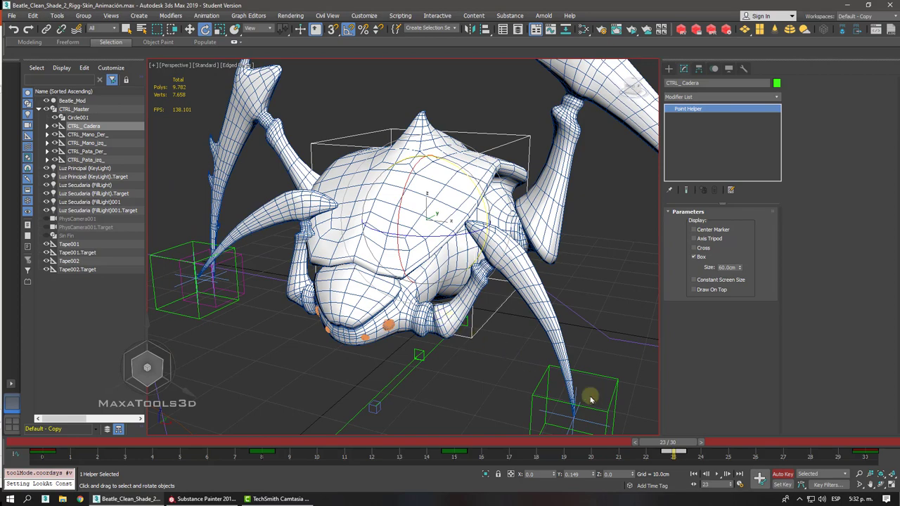
left_click_drag(677, 447, 276, 447)
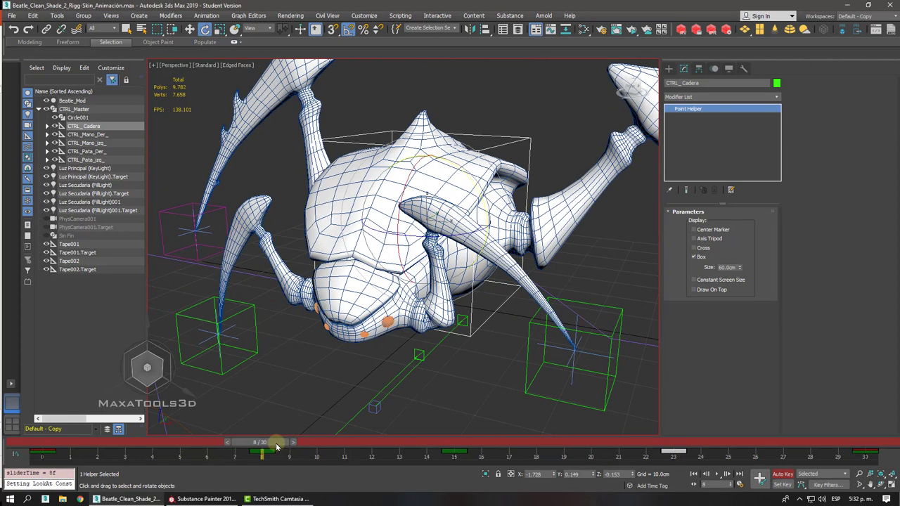
right_click(632, 476)
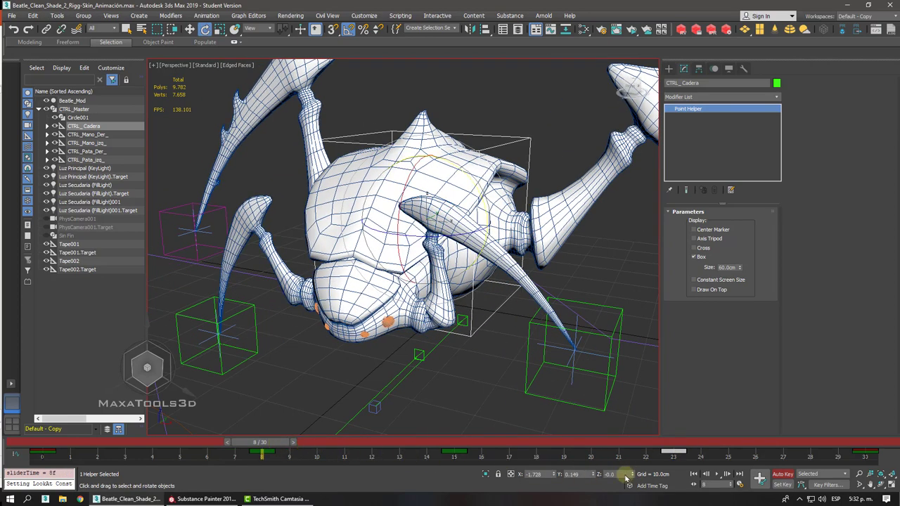
right_click(594, 476)
right_click(554, 476)
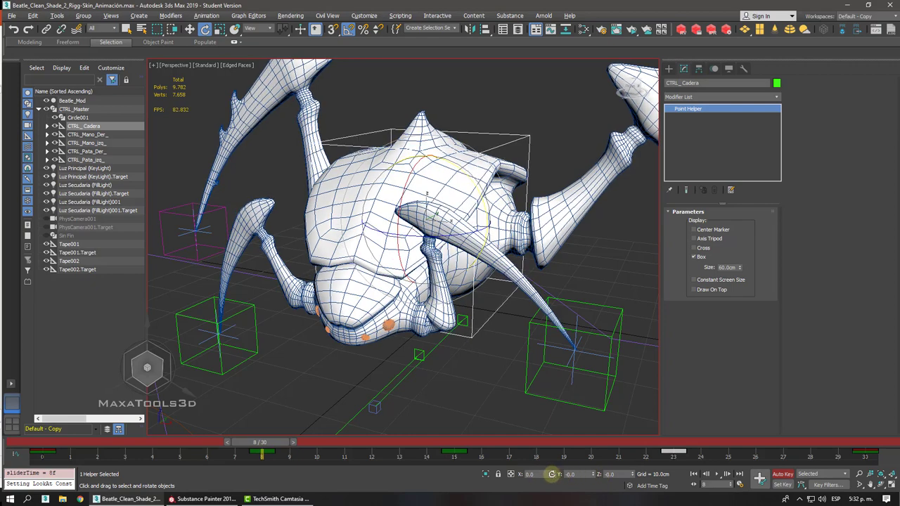
- Set CTRL_Cadera's Y and Z rotation to 10 at frame 15, mirroring its values at frame 0
left_click(453, 442)
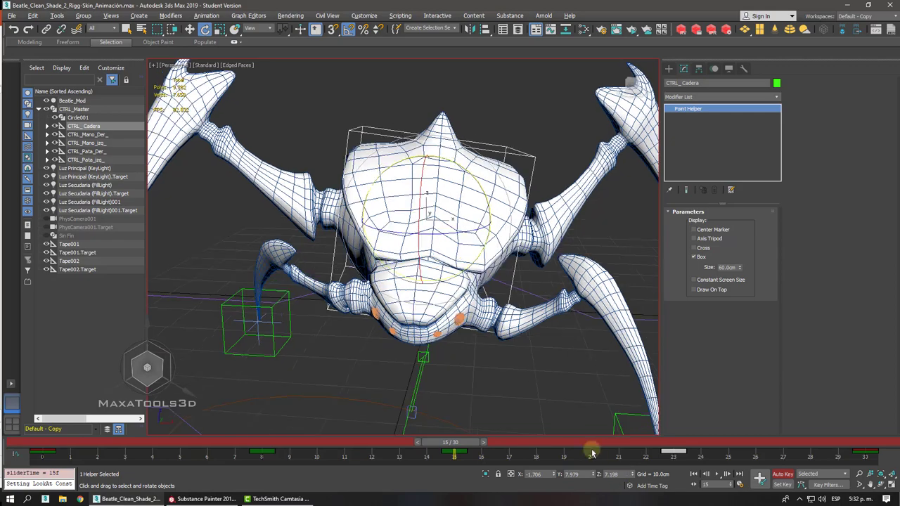
middle_click_drag(486, 356, 478, 343, "alt")
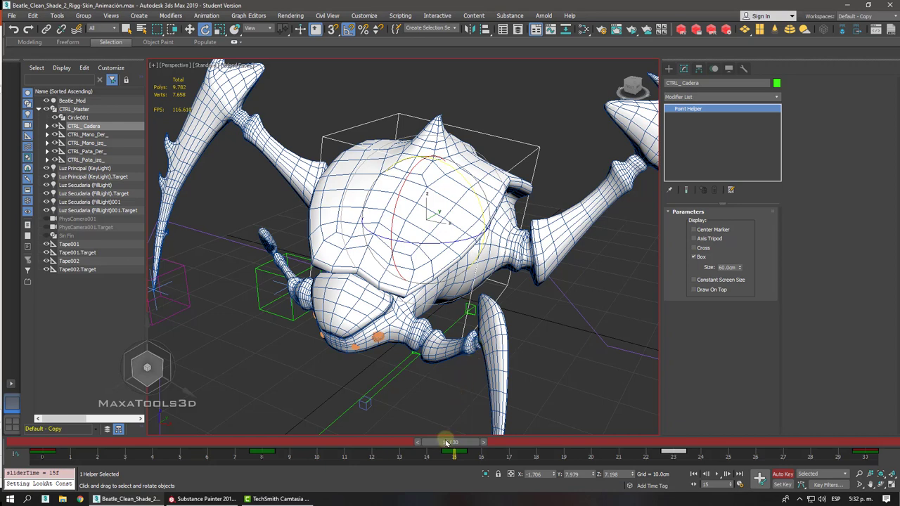
key("Home")
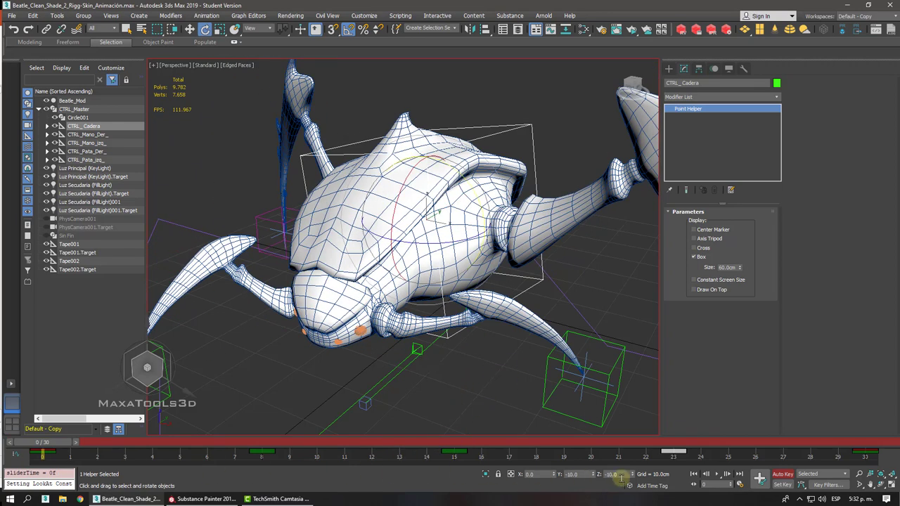
left_click(442, 443)
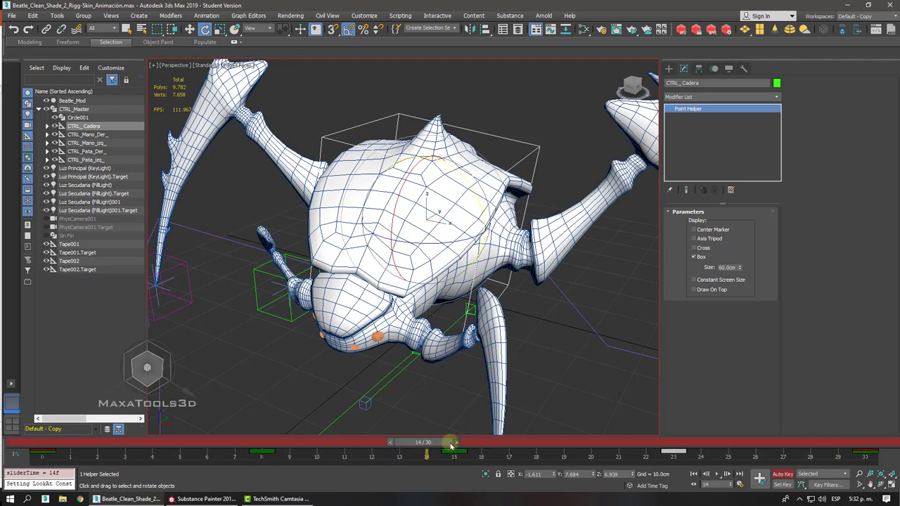
left_click(442, 443)
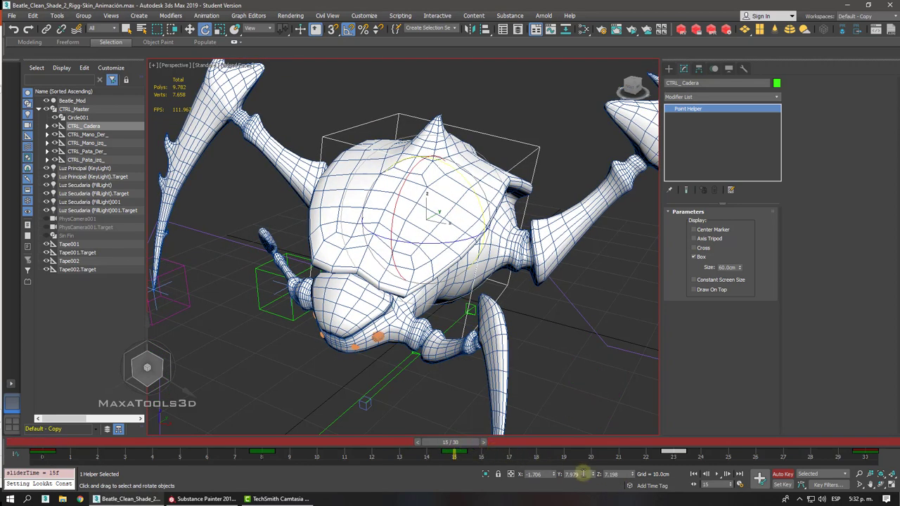
double_click(583, 474)
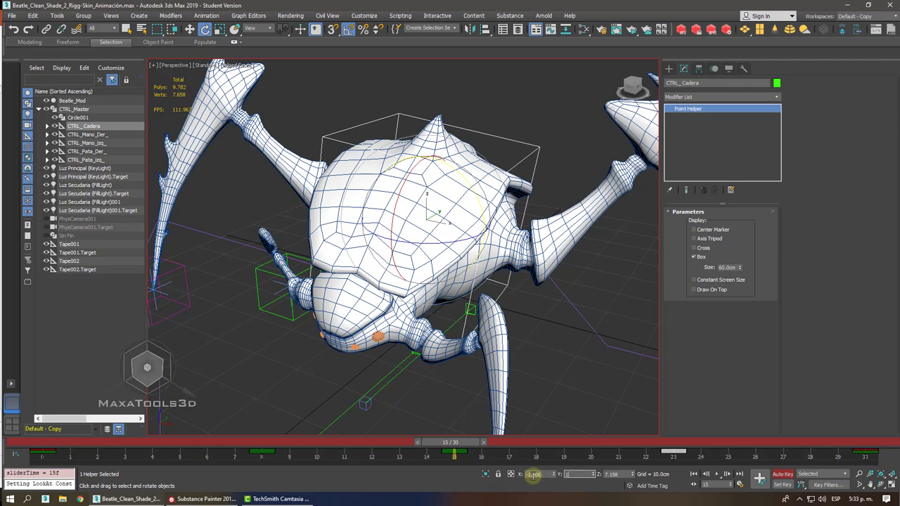
type("10")
key("Return")
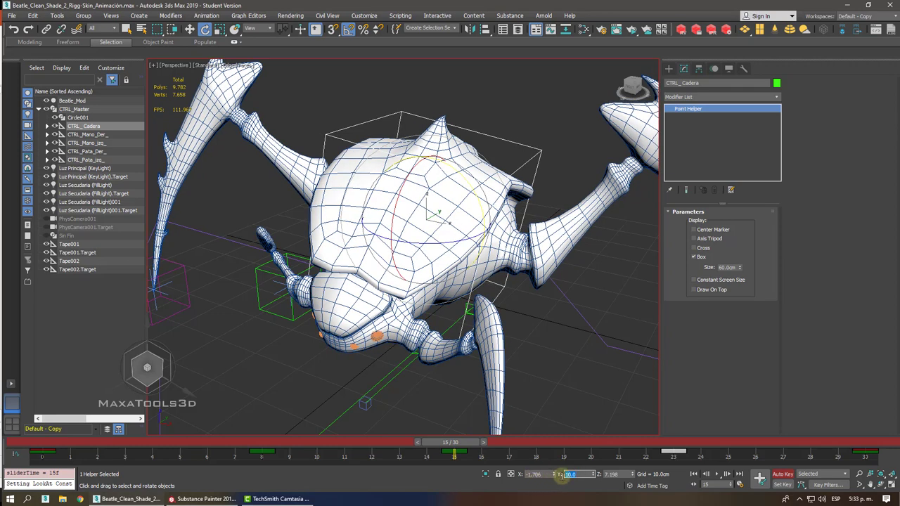
double_click(621, 474)
type("10")
key("Return")
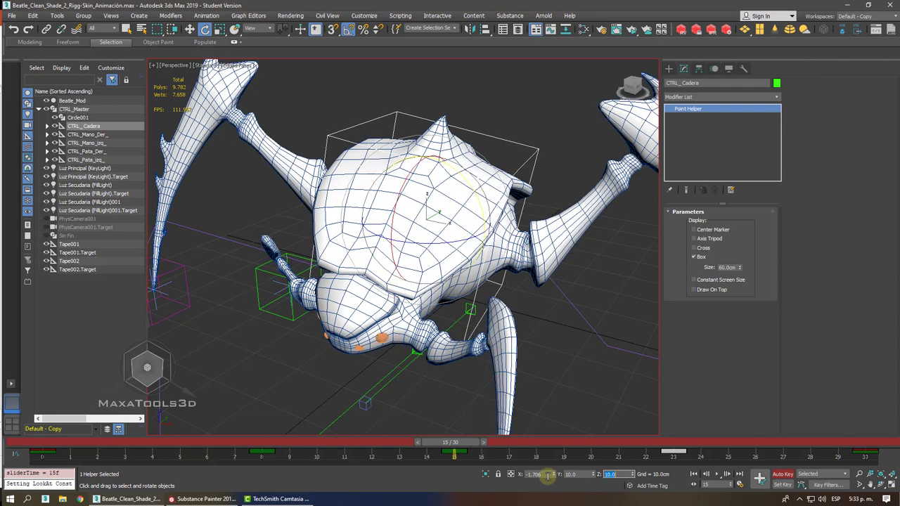
- Check the hip pose at frame 0 and reset CTRL_Cadera's X rotation to 0 at frame 15
left_click(40, 443)
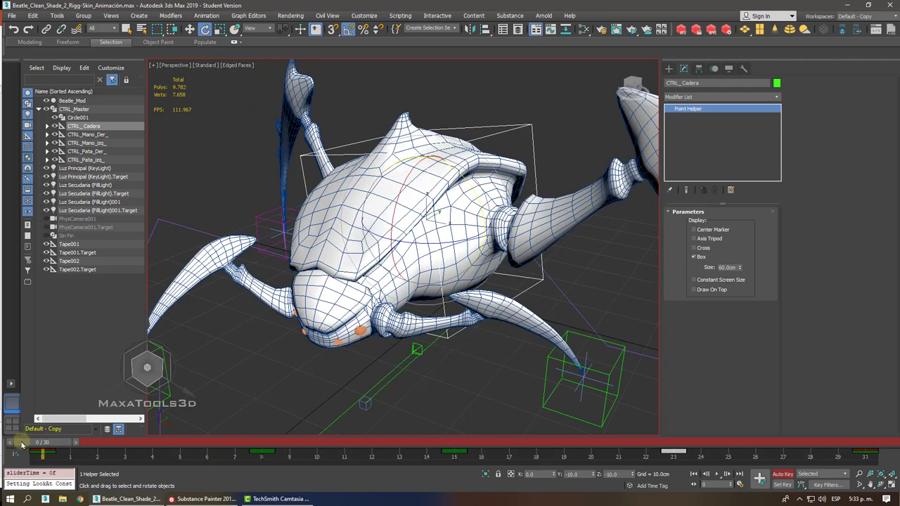
left_click_drag(45, 445, 483, 448)
key("e")
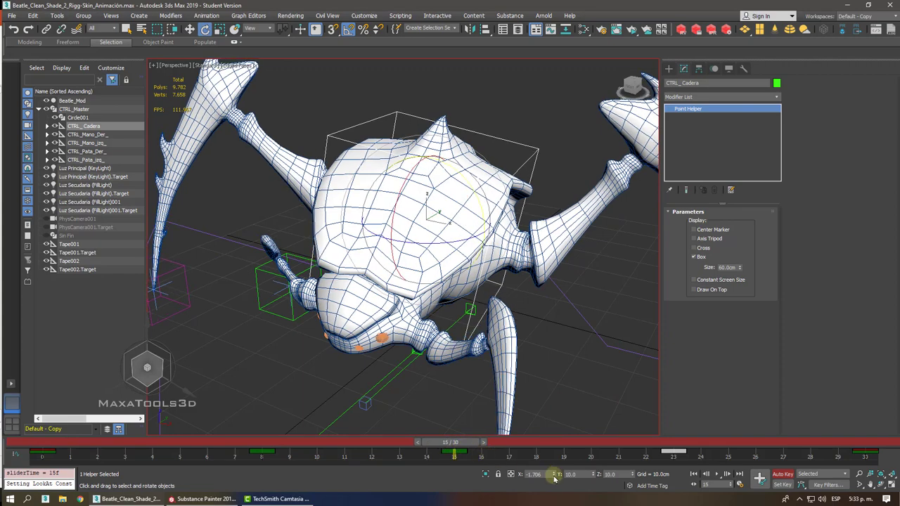
left_click_drag(554, 478, 554, 475)
- Scrub between frames 0 and 30 and play back the walk cycle to review the hip's swing
middle_click_drag(553, 473, 531, 466, "alt")
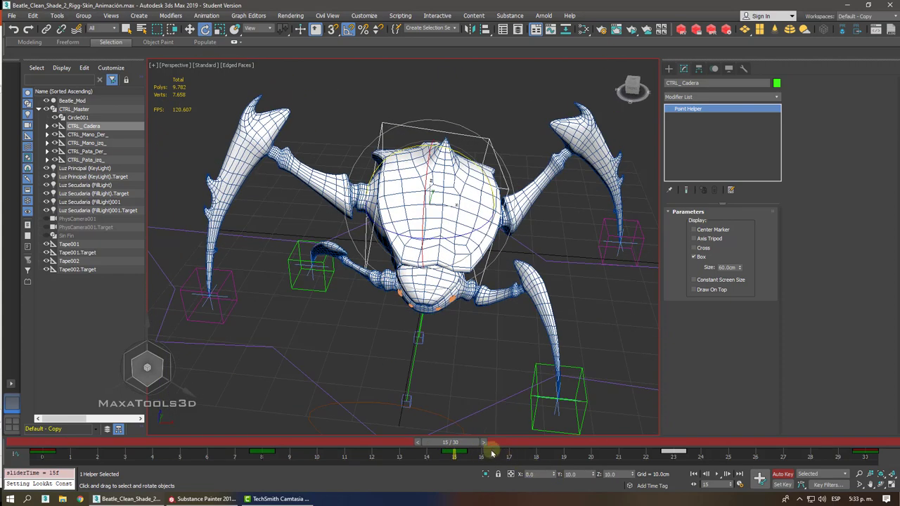
left_click_drag(470, 443, 23, 415)
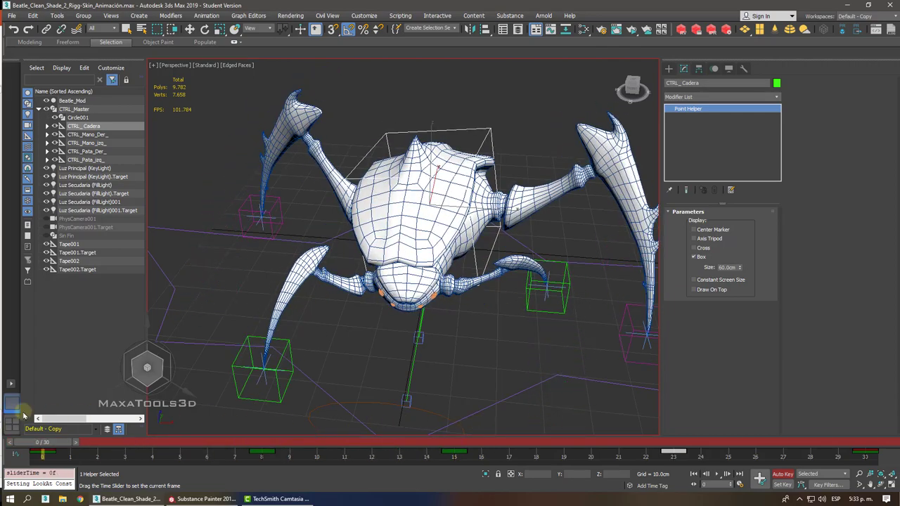
left_click_drag(146, 412, 864, 450)
key("e")
key("e")
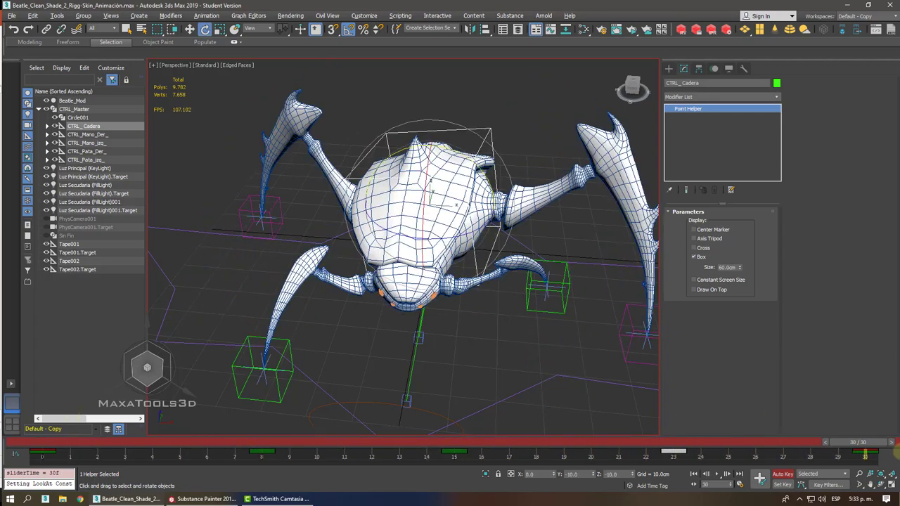
mouse_move(563, 175)
middle_mouse_down("alt")
mouse_move(437, 125)
mouse_move(562, 169)
middle_mouse_up("alt")
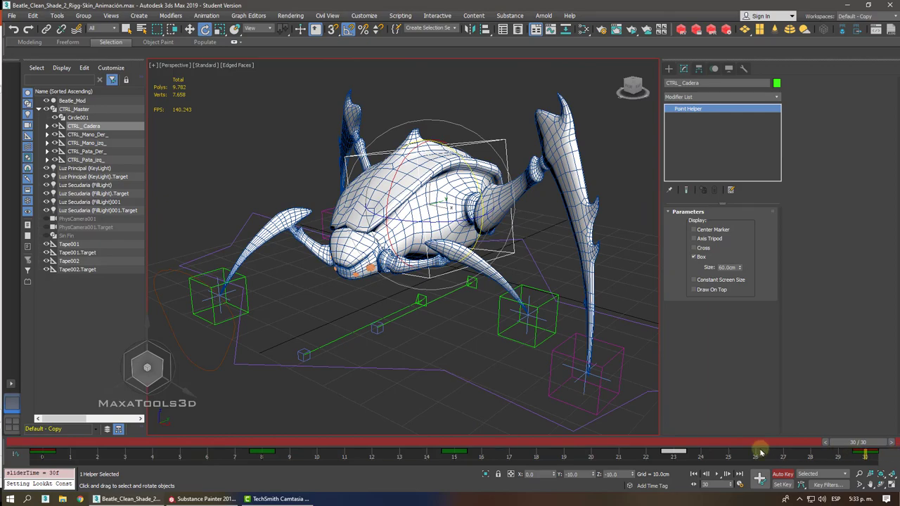
left_click_drag(761, 452, 28, 443)
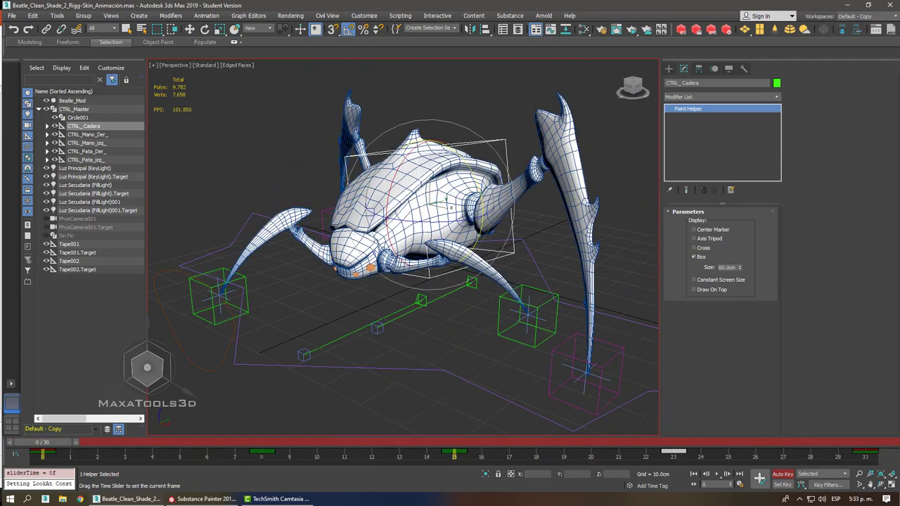
left_click(717, 474)
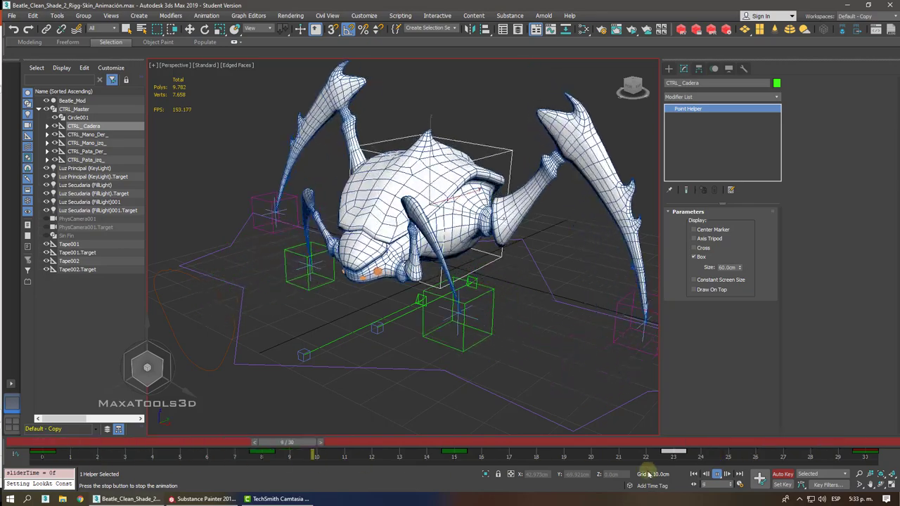
left_click(722, 476)
key("e")
- With Auto Key on, raise CTRL_Cadera at frame 8 to a Z position of about 26.089 cm
left_click(783, 474)
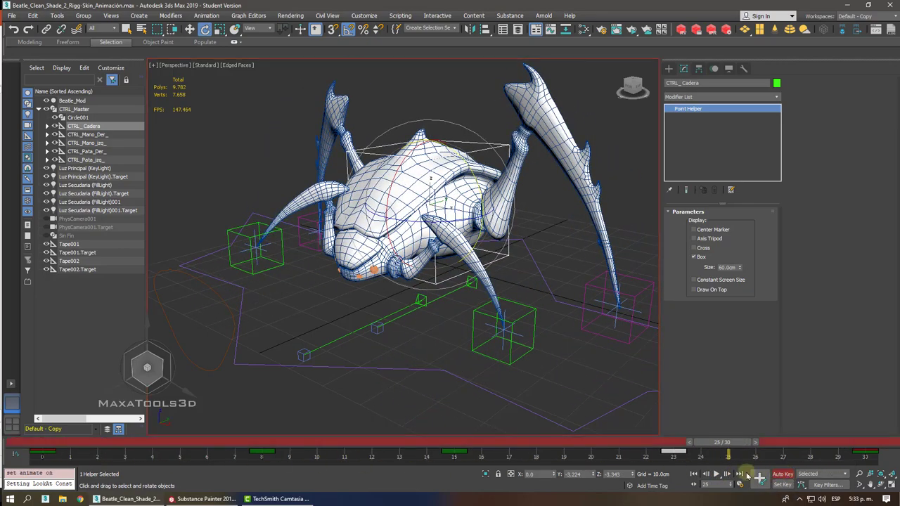
left_click_drag(151, 442, 265, 450)
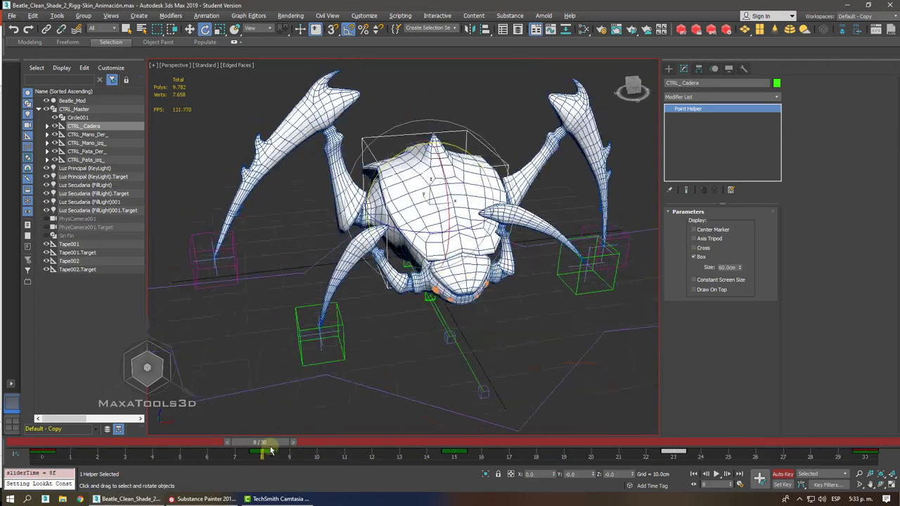
middle_click_drag(280, 433, 296, 416)
right_click(450, 283)
left_click(455, 290)
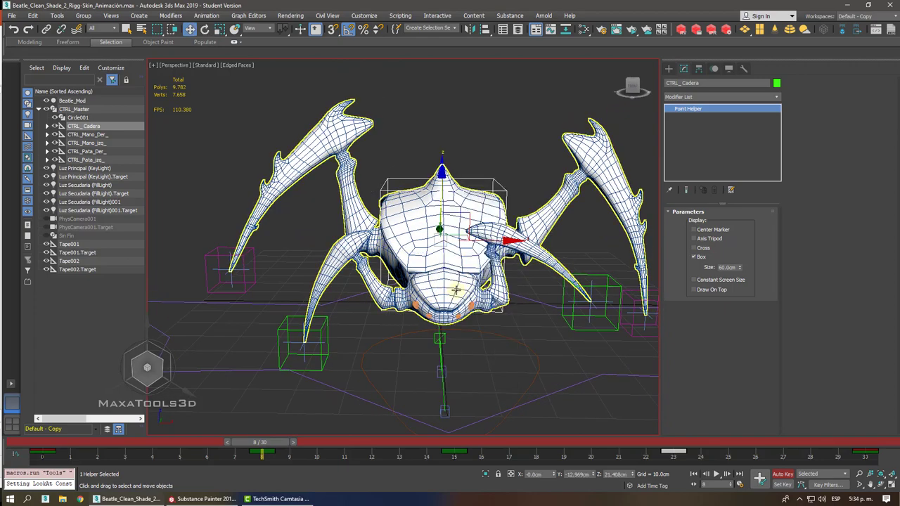
left_click_drag(441, 208, 440, 182)
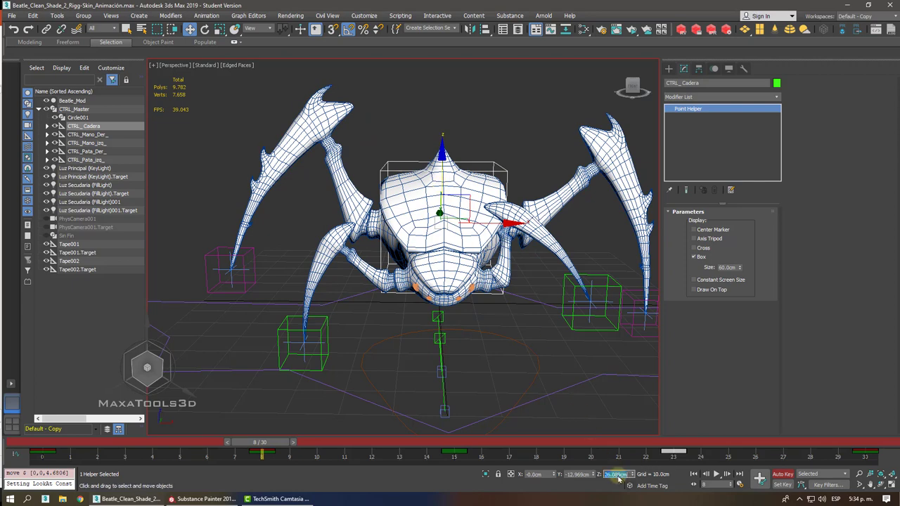
- Set CTRL_Cadera's Z position to 26.089 cm at frame 23, matching its raised height at frame 8
left_click_drag(253, 442, 39, 444)
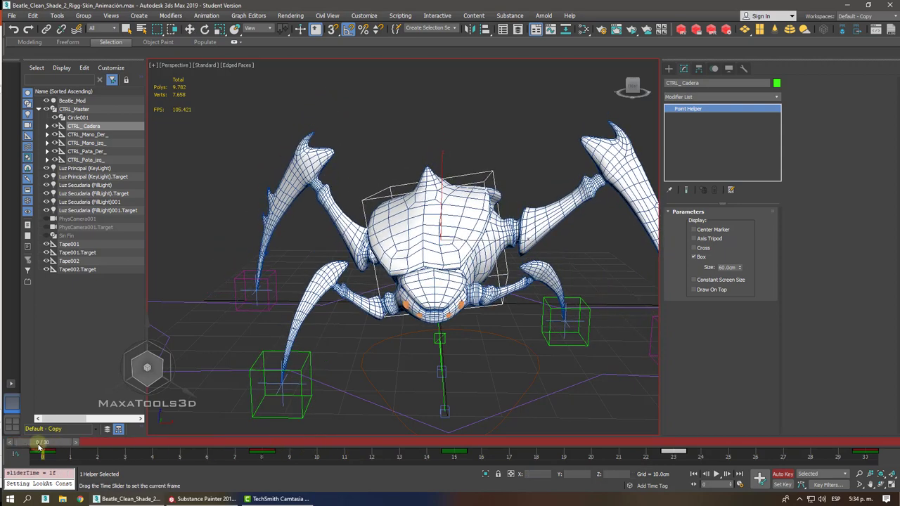
key("w")
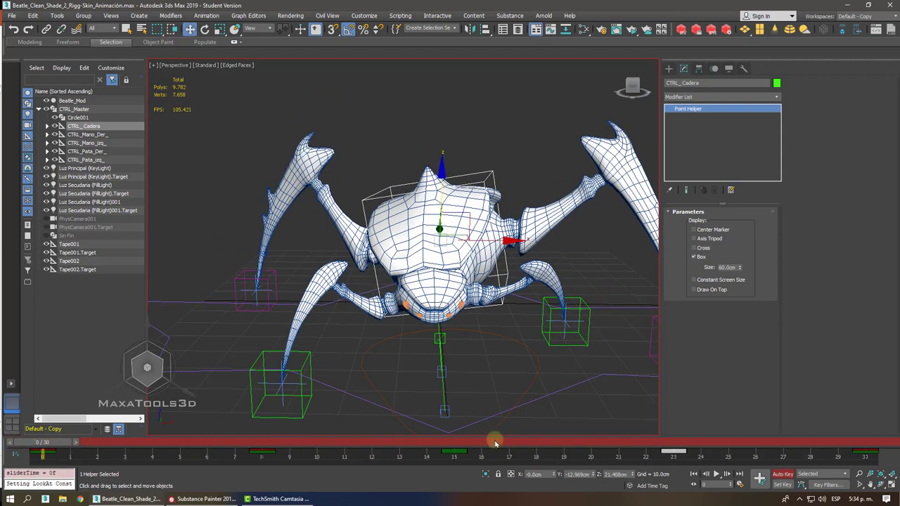
left_click(668, 442)
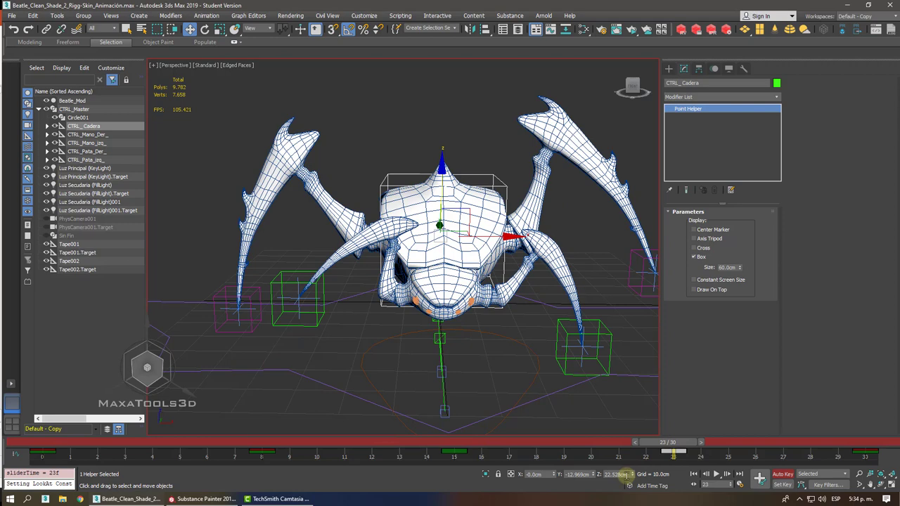
left_click(622, 475)
key("Return")
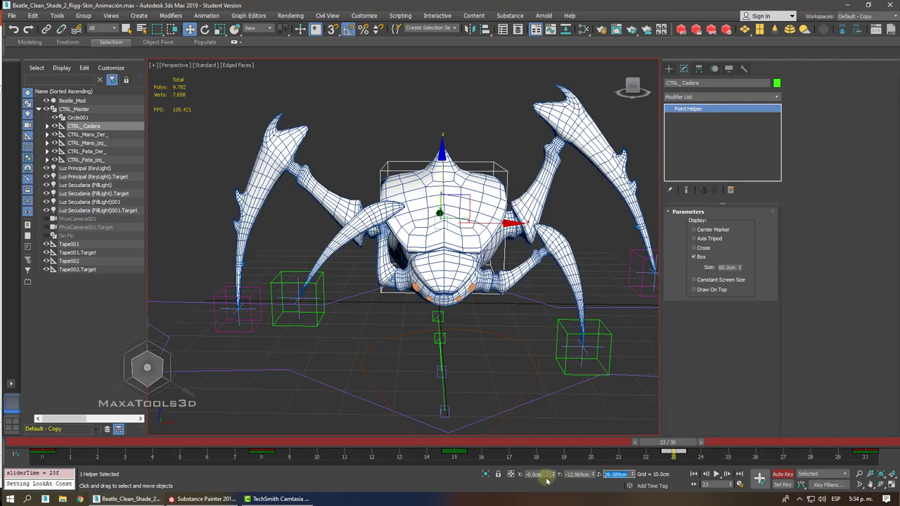
- Set CTRL_Cadera's Z position at frame 15 to frame 0's height of 21.408 cm and compare the two frames
left_click_drag(640, 444, 426, 445)
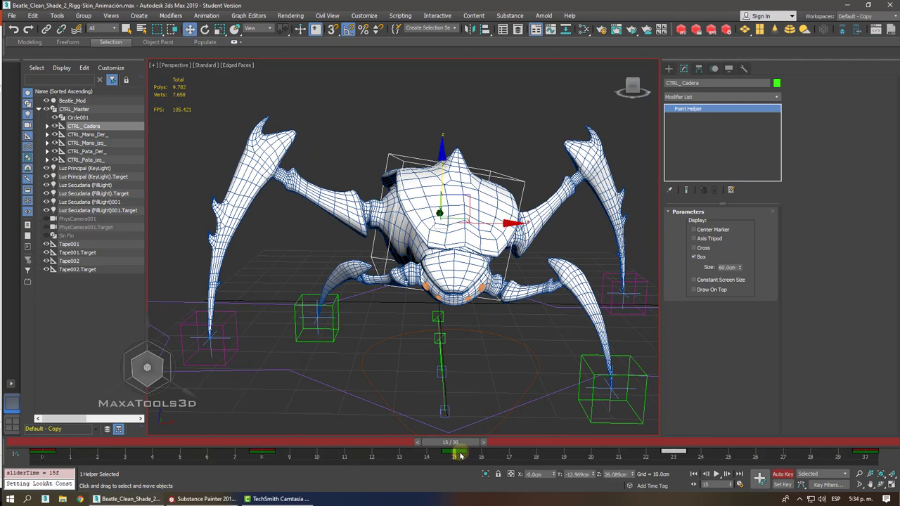
left_click(29, 441)
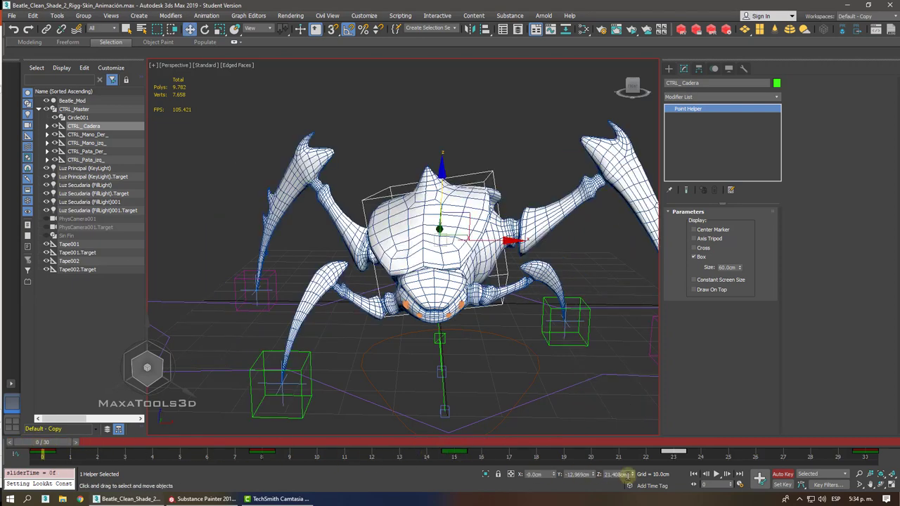
left_click(626, 474)
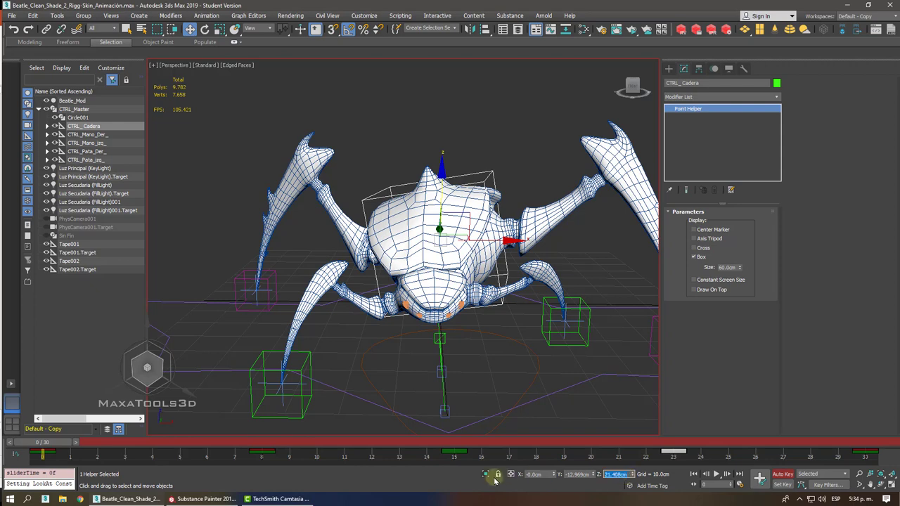
left_click(453, 442)
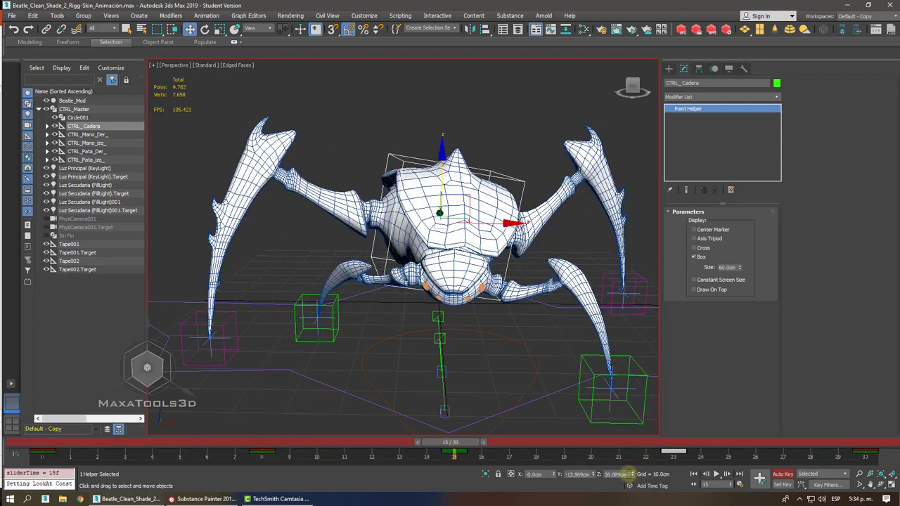
left_click(628, 475)
type("21.408")
key("Return")
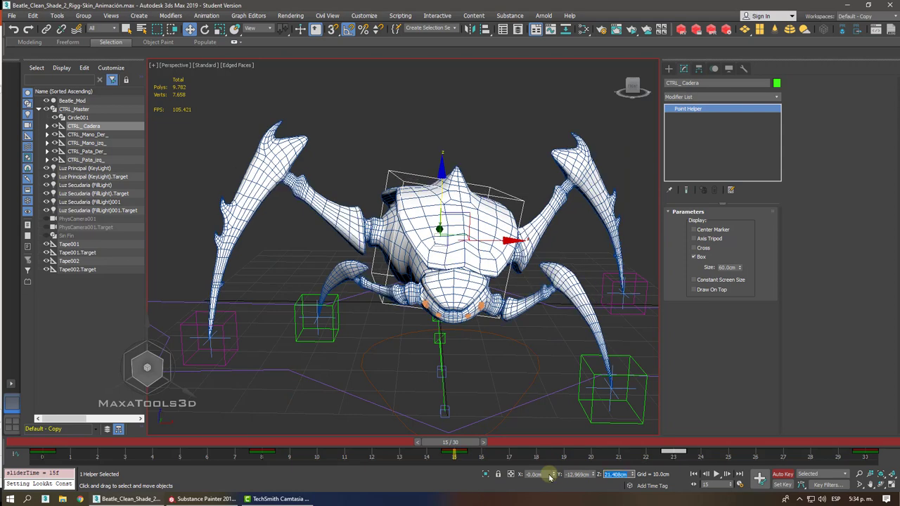
left_click(48, 442)
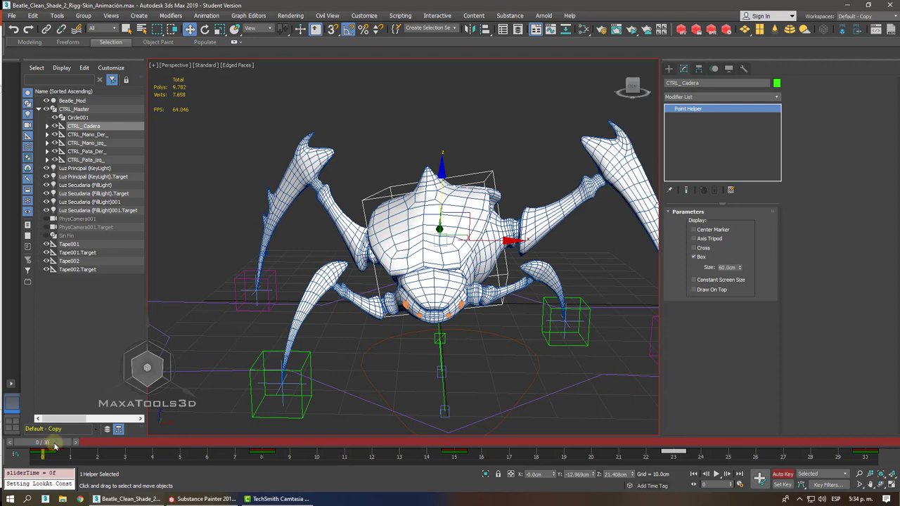
left_click(457, 443)
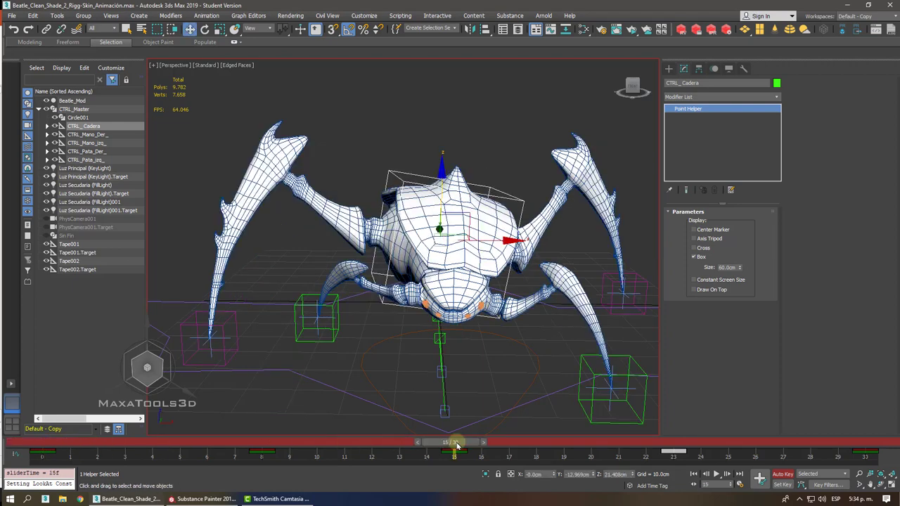
- Compare the hip poses at frames 30, 8, 23 and 0, and play back the walk cycle from an angled view
left_click_drag(457, 444, 870, 447)
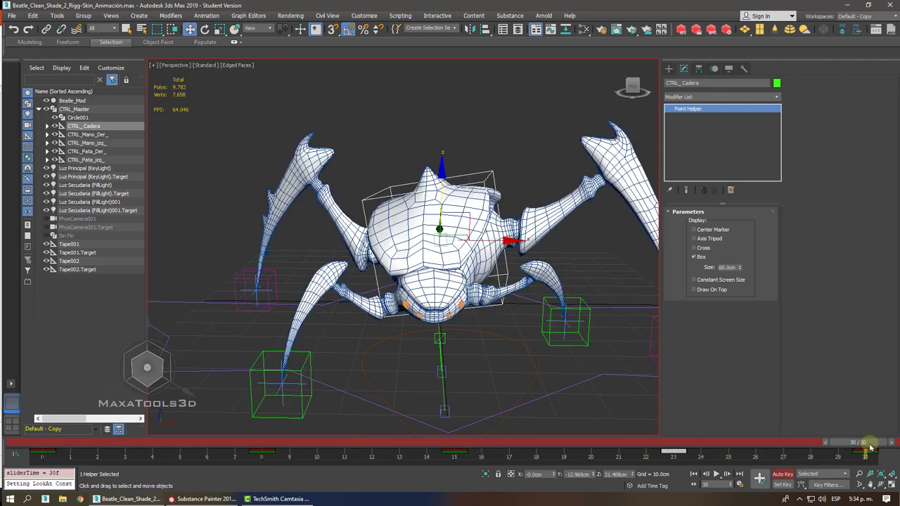
left_click(265, 445)
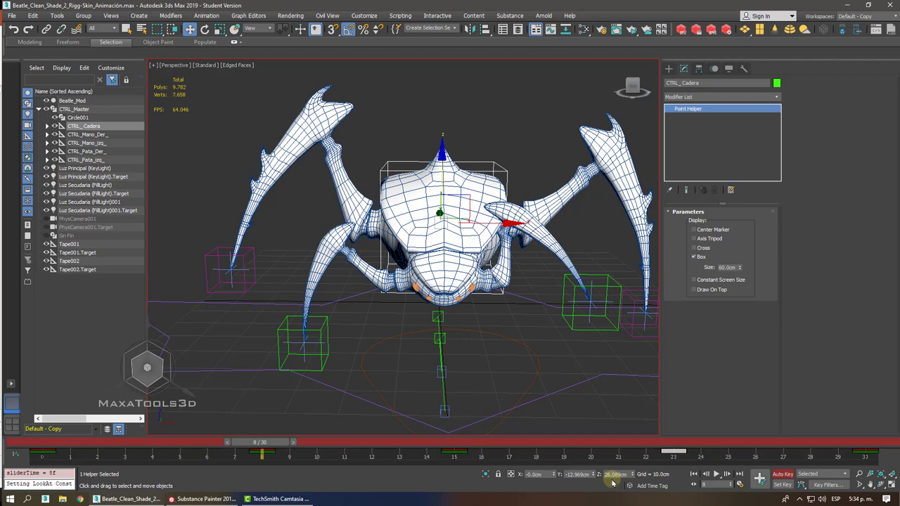
left_click(673, 445)
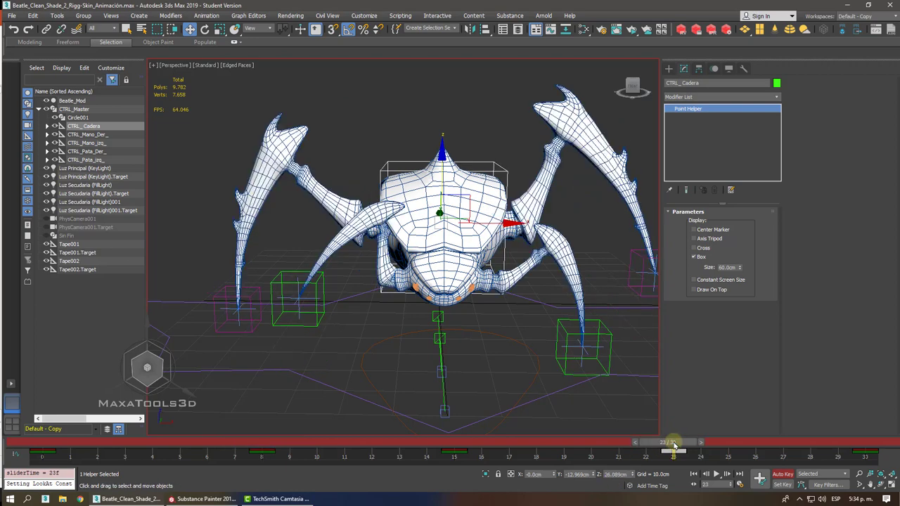
left_click(48, 445)
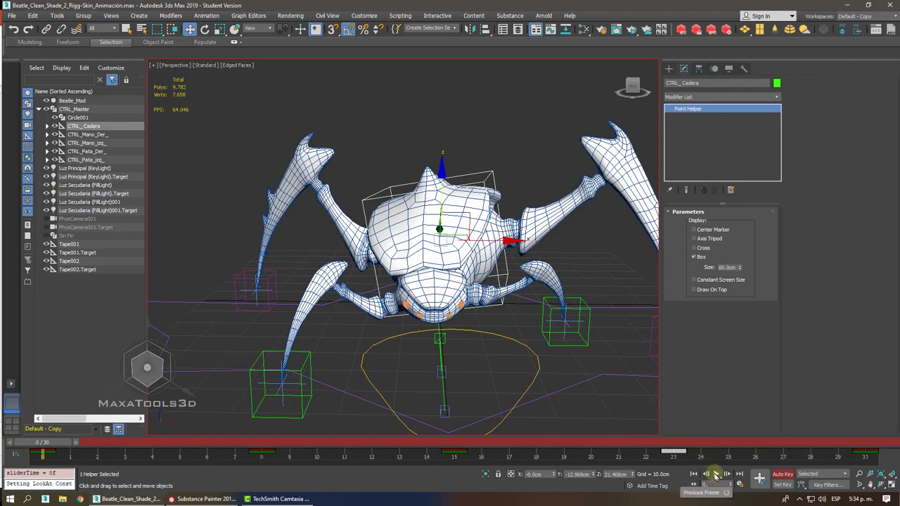
left_click(716, 474)
middle_click_drag(534, 333, 459, 338, "alt")
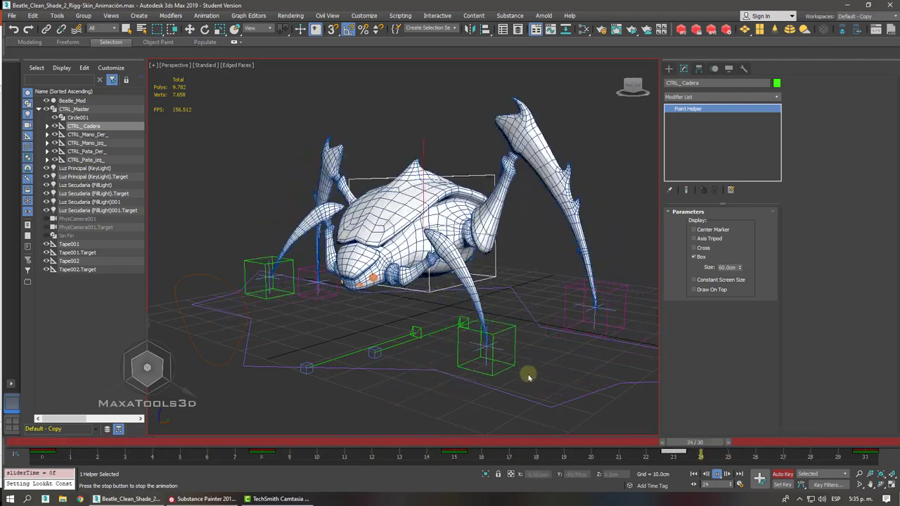
left_click(715, 473)
key("w")
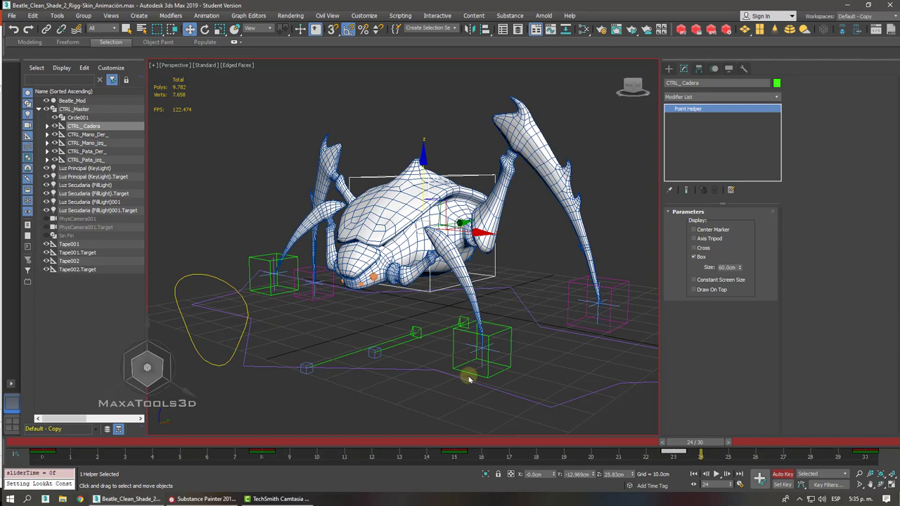
- Select the Circle001 head-aim control and move it along X to about -16.101 cm at frame 8
left_click(220, 282)
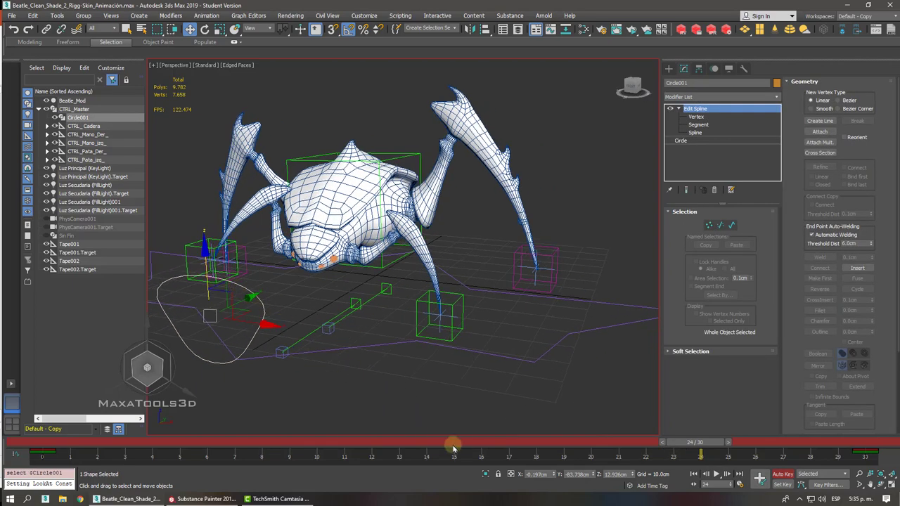
left_click_drag(453, 442, 268, 442)
key("w")
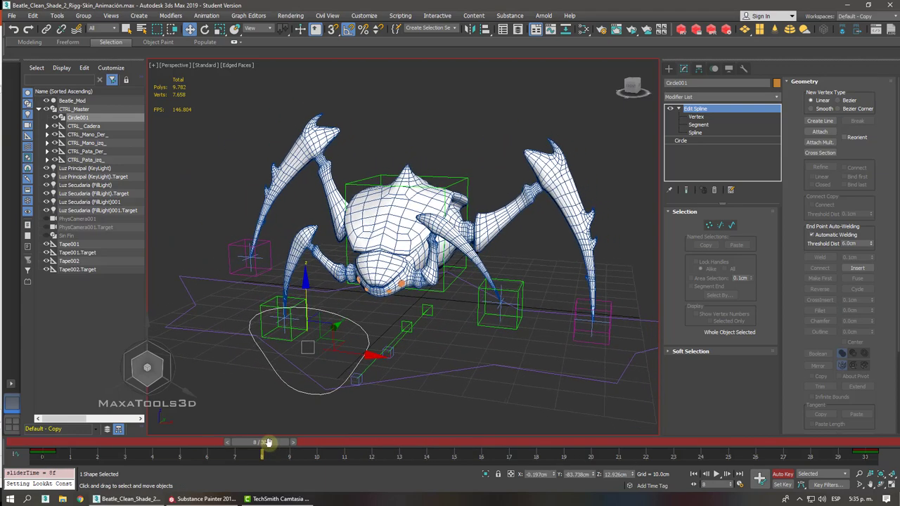
left_click_drag(350, 351, 281, 350)
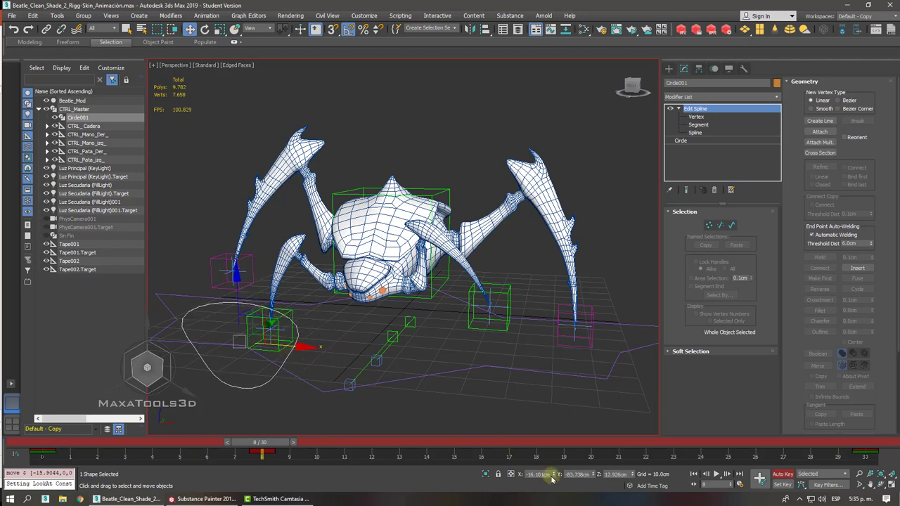
- Check Circle001's X position at frames 0 and 30, and set it to 0 cm at frame 15
left_click_drag(264, 444, 44, 443)
key("w")
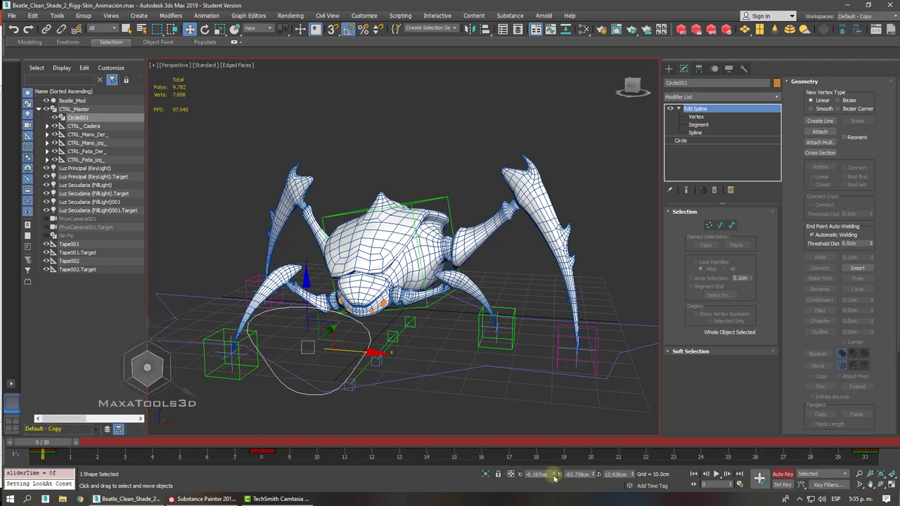
key("End")
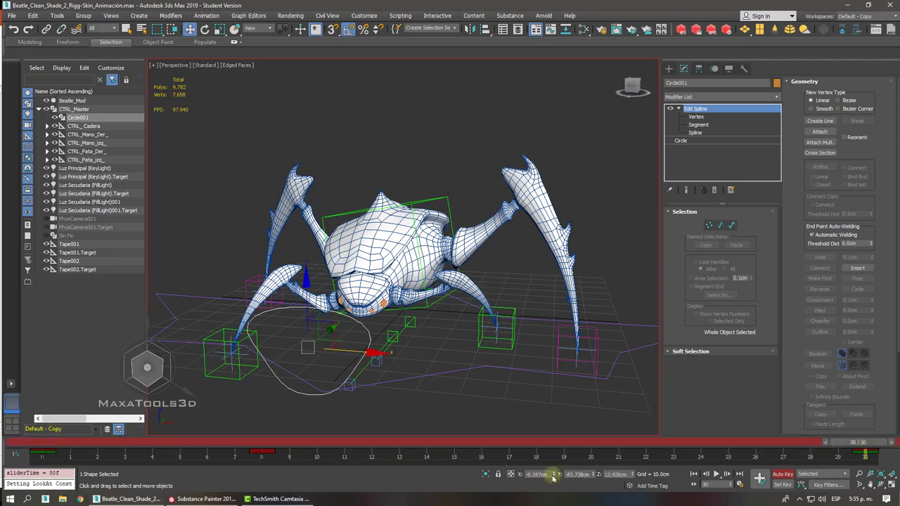
left_click(452, 442)
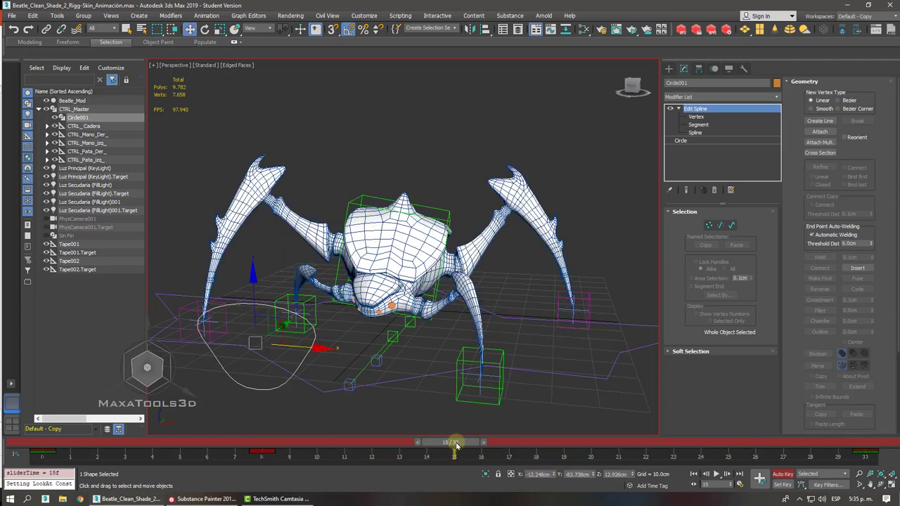
right_click(553, 475)
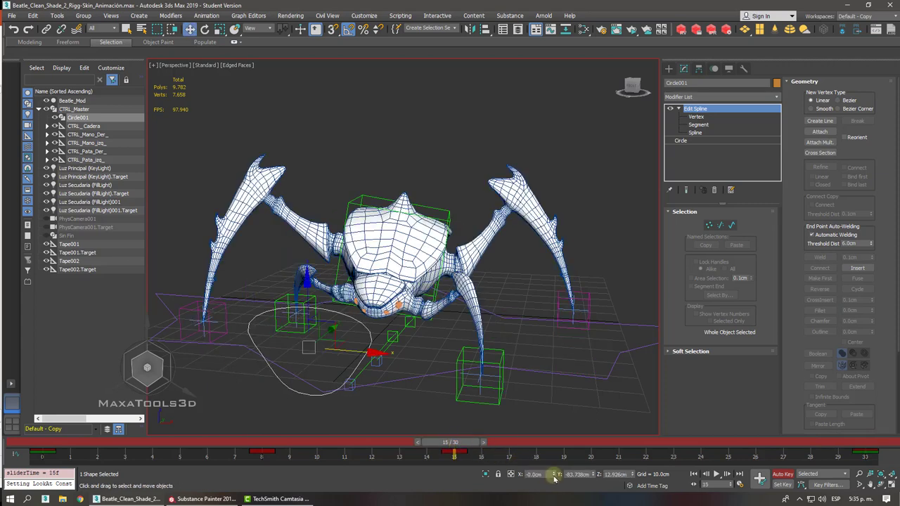
- Set Circle001's X position to 16.101 cm at frame 23, mirroring its sideways offset at frame 8
left_click(265, 441)
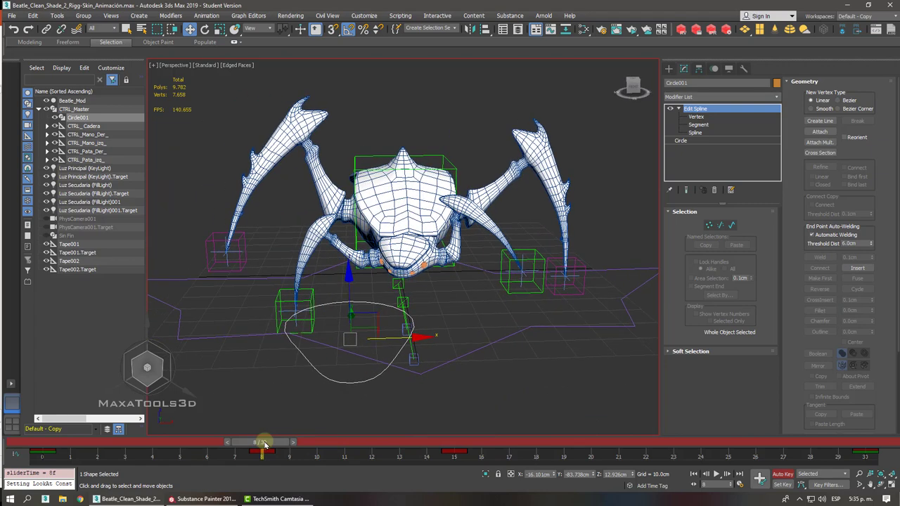
left_click(677, 447)
left_click_drag(677, 447, 261, 442)
key("w")
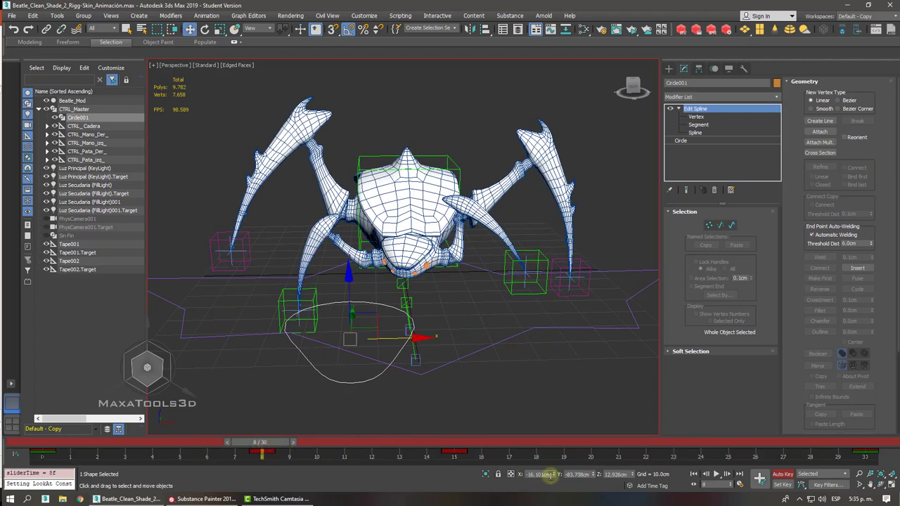
left_click(672, 447)
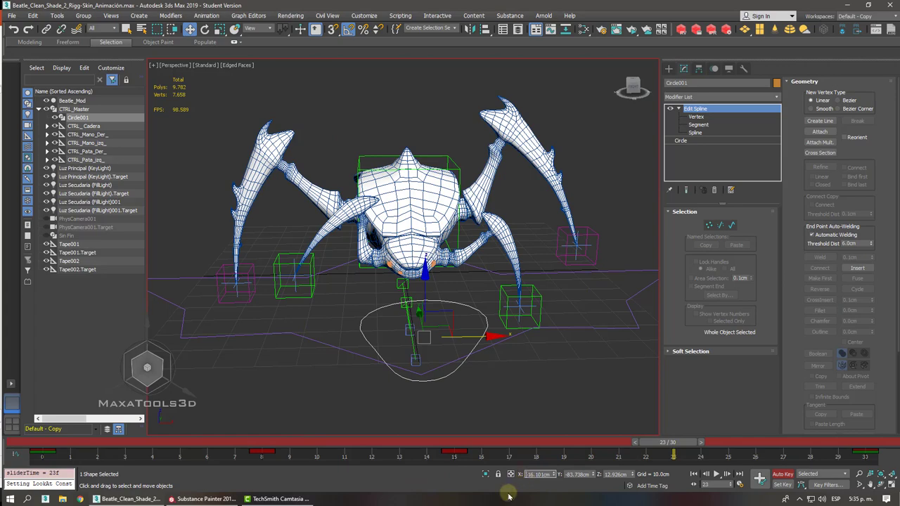
key("Return")
- Play back the walk cycle from frame 0 to review the head's side-to-side swing
left_click_drag(415, 442, 7, 441)
left_click(717, 475)
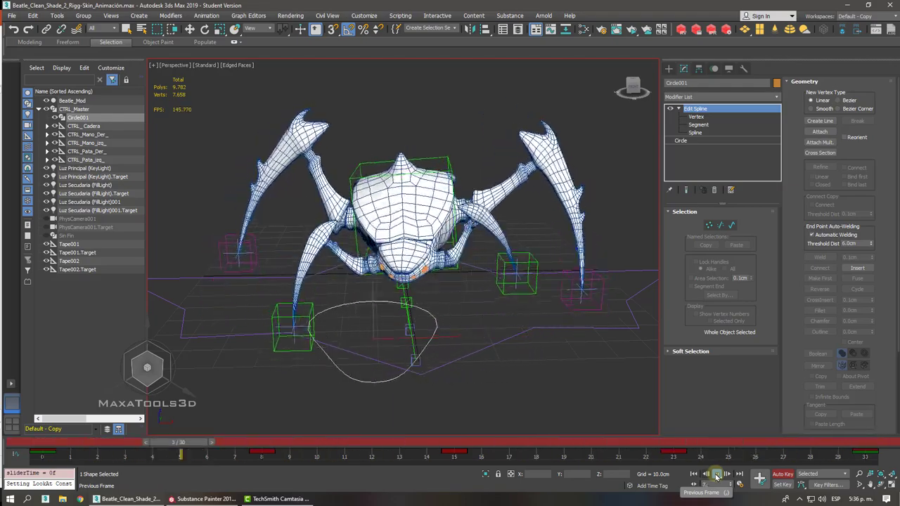
left_click(717, 476)
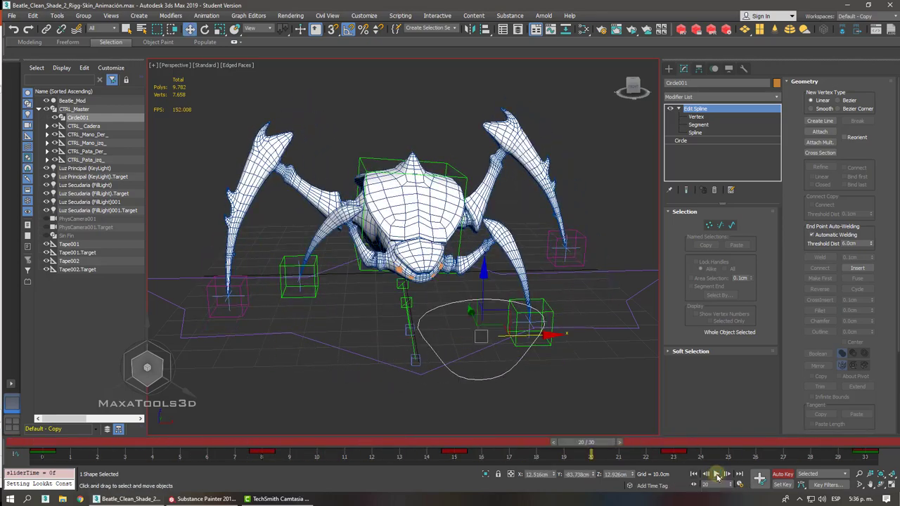
- Select CTRL_Cadera and rotate it -5 degrees about X at frame 8
key("shift+z")
key("shift+z")
left_click(325, 189)
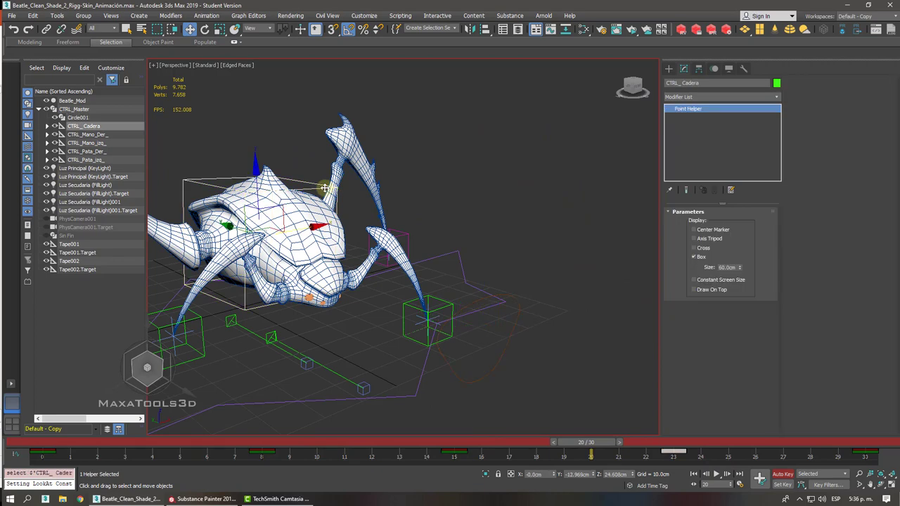
middle_click_drag(431, 225, 464, 239, "alt")
right_click(466, 239)
left_click(491, 256)
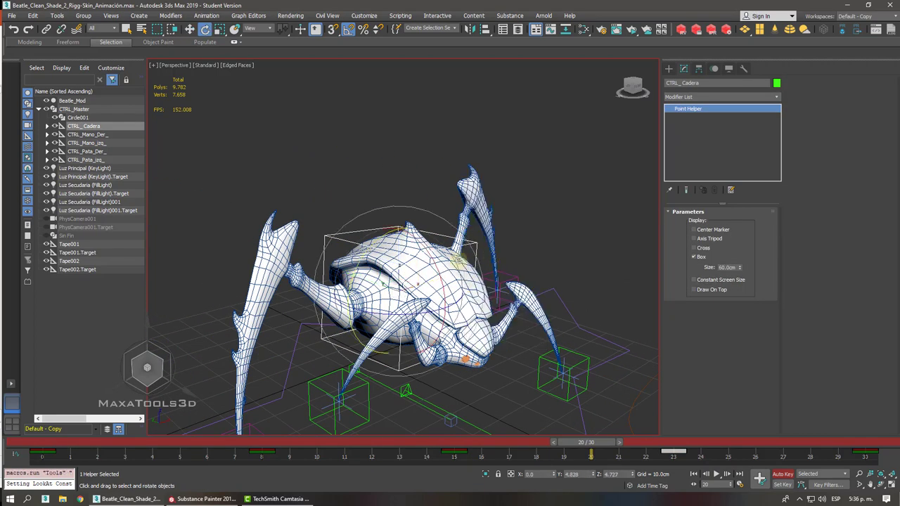
left_click_drag(432, 261, 434, 263)
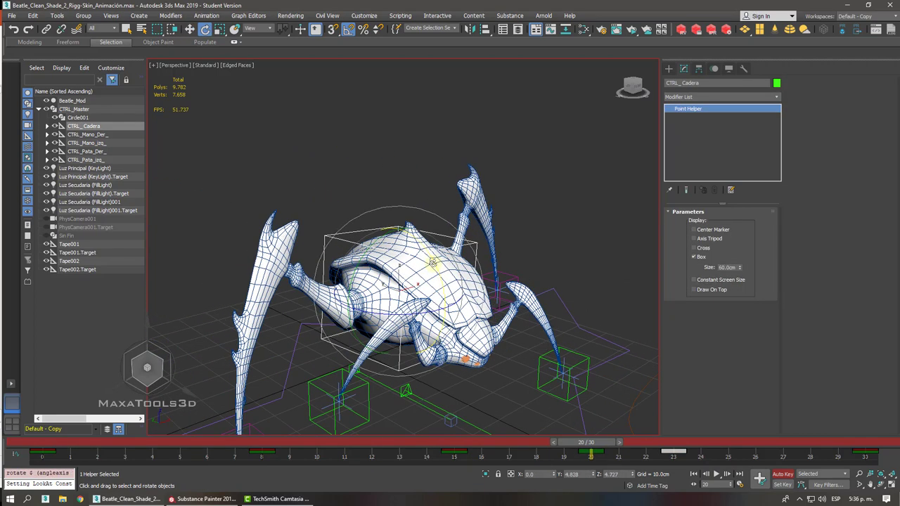
left_click_drag(585, 441, 264, 452)
key("e")
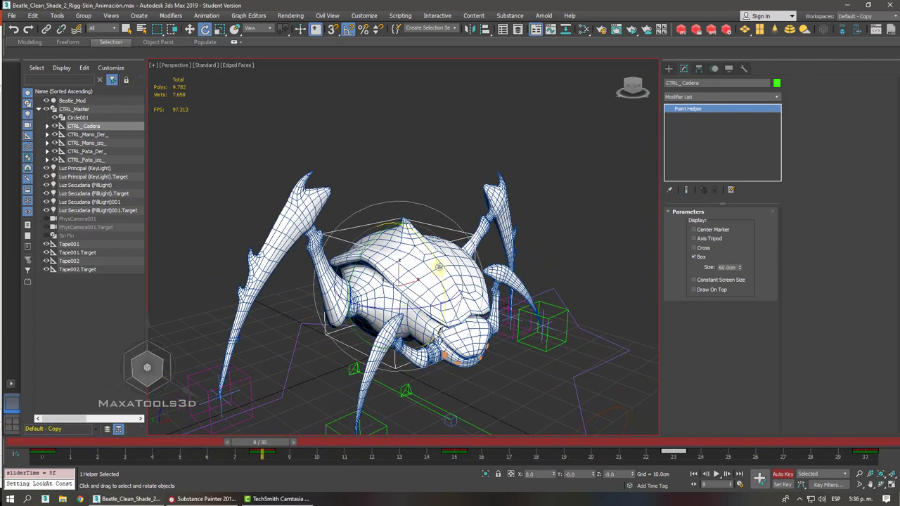
left_click_drag(436, 266, 437, 267)
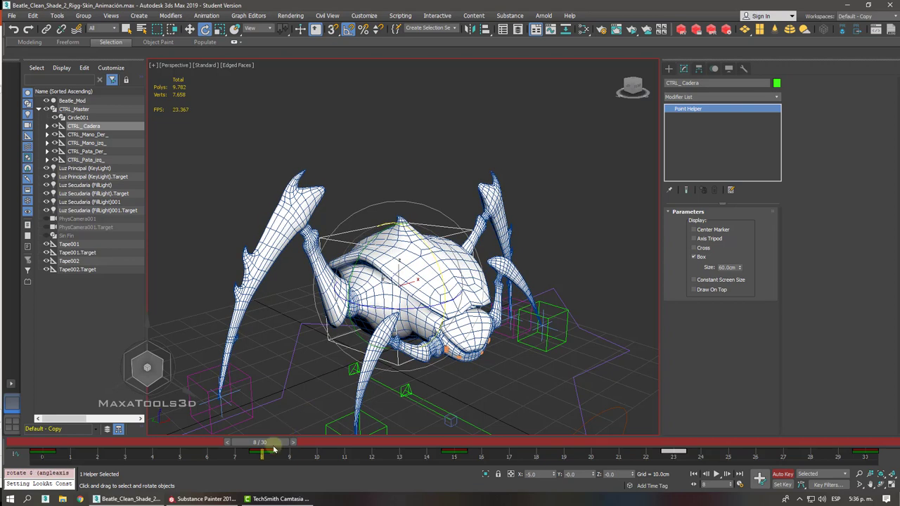
- Rotate CTRL_Cadera -5 degrees about X at frame 23 to match its tilt at frame 8
left_click_drag(274, 449, 673, 483)
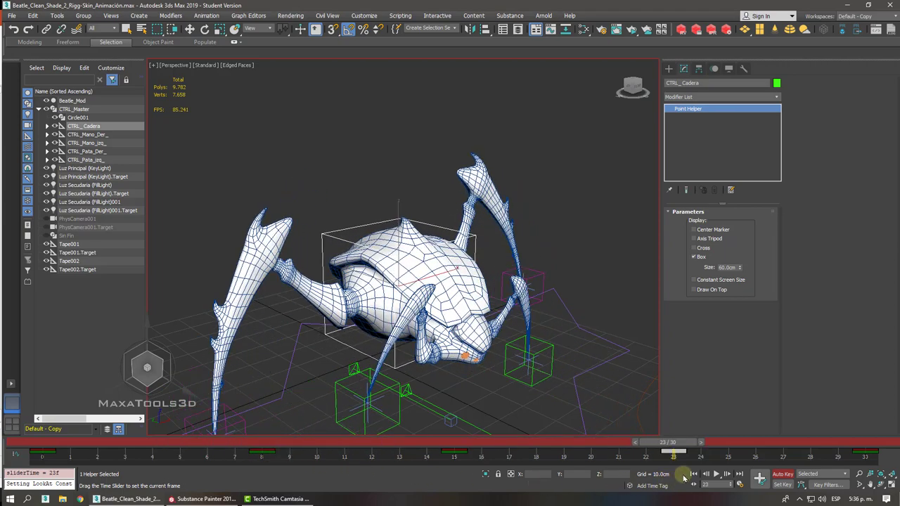
key("e")
left_click_drag(434, 256, 433, 258)
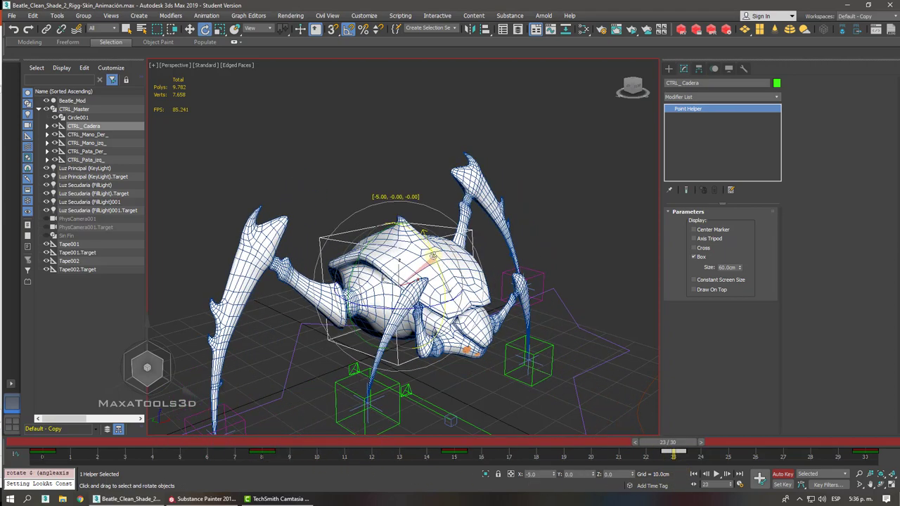
- Play back the walk cycle from frame 0 to review the hip's added tilt
left_click_drag(672, 441, 43, 442)
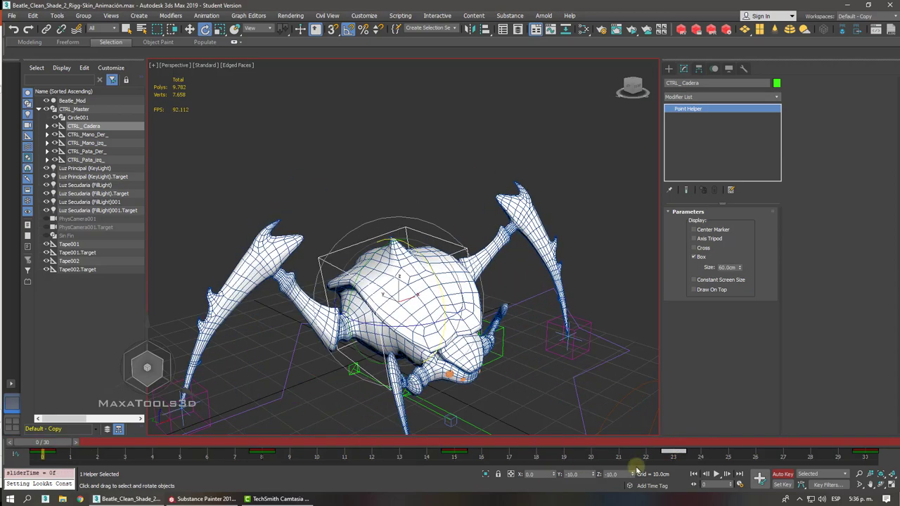
left_click(716, 473)
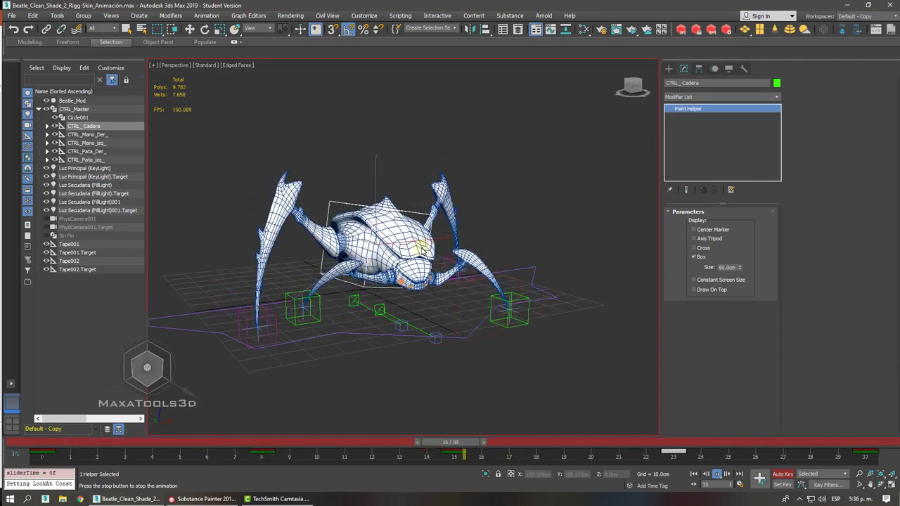
left_click(717, 474)
key("e")
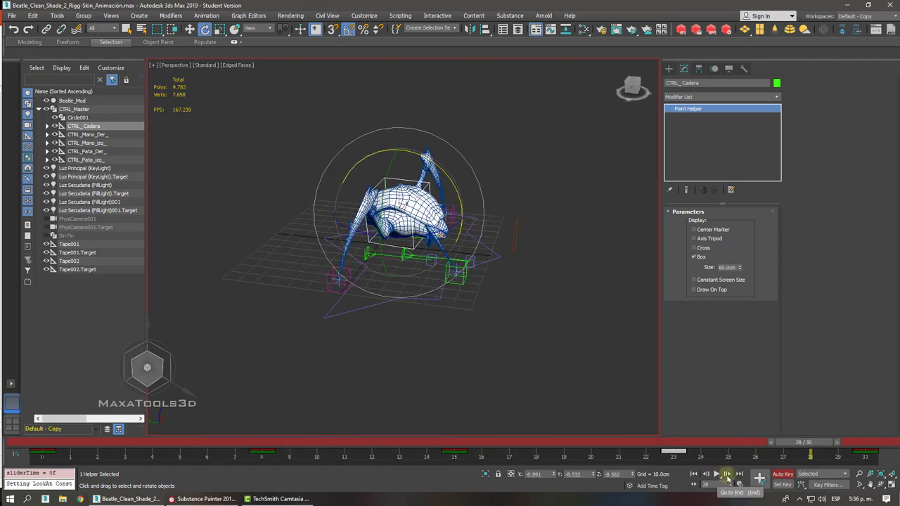
- Turn off Auto Key and switch to the Move tool
left_click(785, 476)
right_click(559, 330)
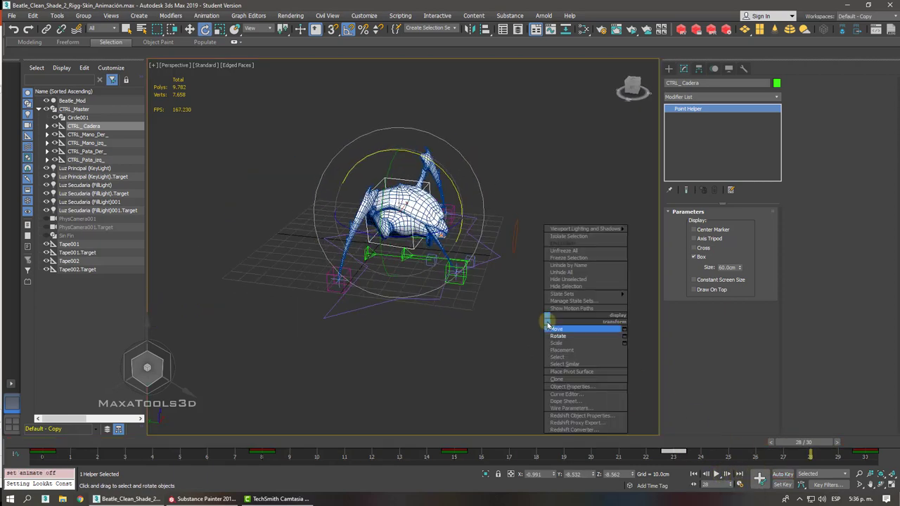
left_click(562, 331)
middle_click_drag(511, 285, 384, 360, "alt")
scroll(495, 272, "up", 3)
- Clear the selection and select the CTRL_Master star spline around the beetle for moving
left_click(353, 358)
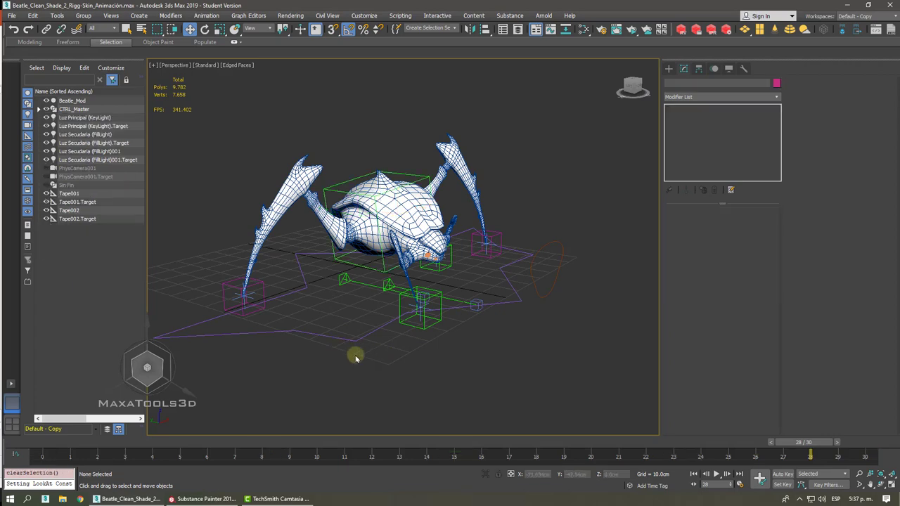
left_click(332, 332)
right_click(478, 344)
left_click(484, 353)
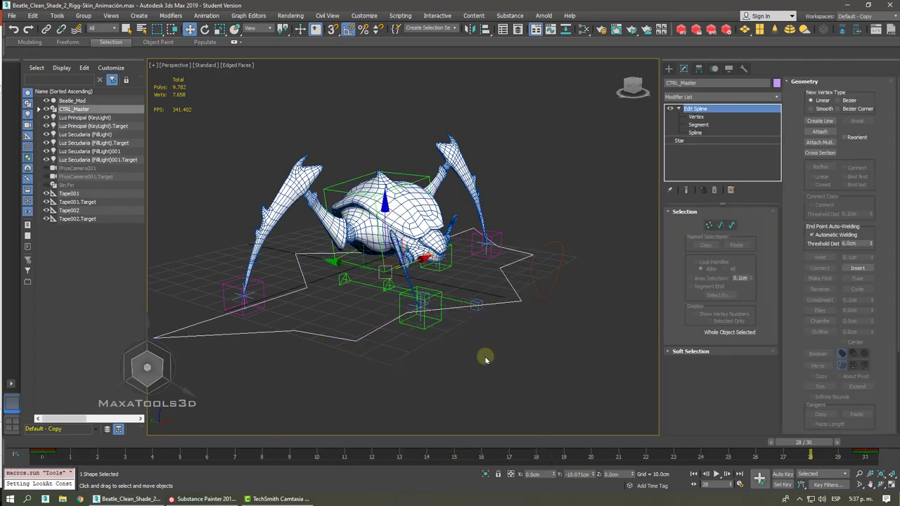
scroll(484, 355, "down", 3)
middle_click_drag(484, 356, 421, 308, "alt")
scroll(436, 298, "up", 2)
- Select the four hand and leg controls together with CTRL_Cadera and Circle001
left_click(419, 307)
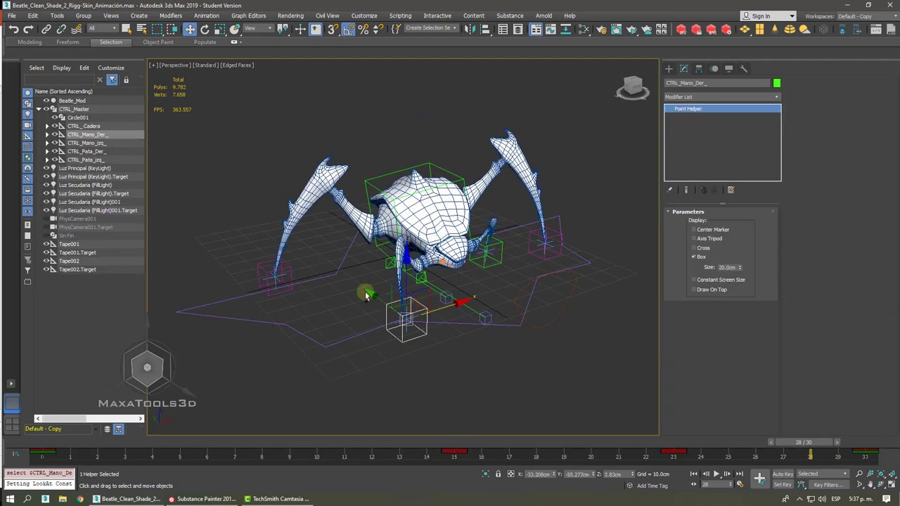
left_click(293, 271, "ctrl")
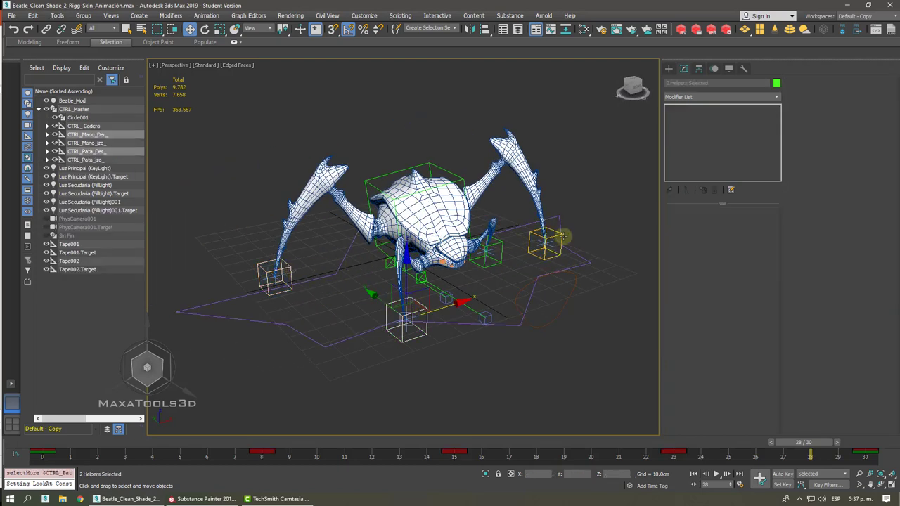
left_click(546, 239, "ctrl")
left_click(492, 252, "ctrl")
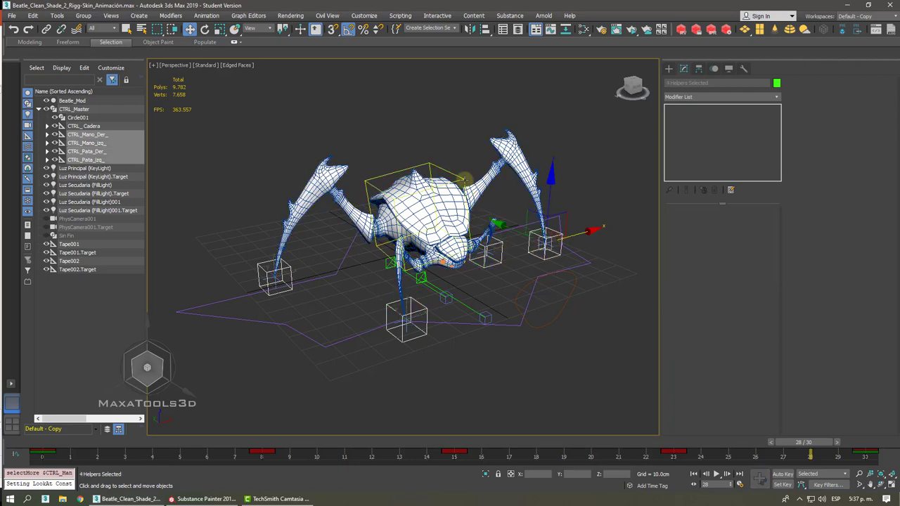
left_click(485, 221, "ctrl")
middle_click_drag(485, 222, 517, 191, "alt")
left_click(550, 231, "ctrl")
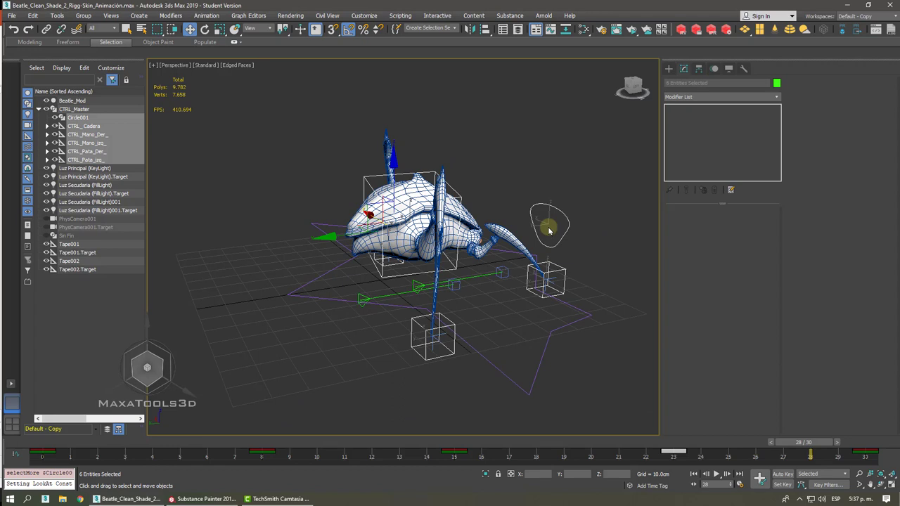
- Open the Curve Editor for the selected controls and frame all their animation curves between frames 0 and 30
left_click_drag(548, 226, 550, 230)
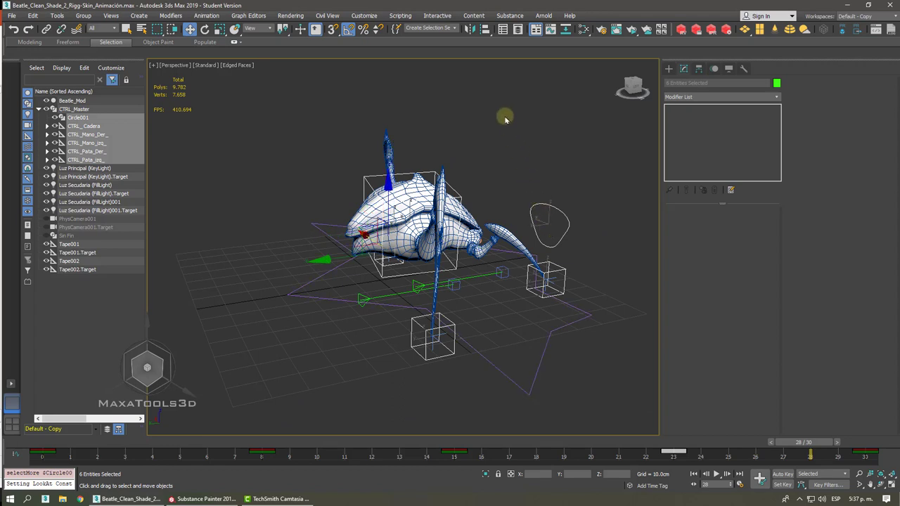
left_click(550, 29)
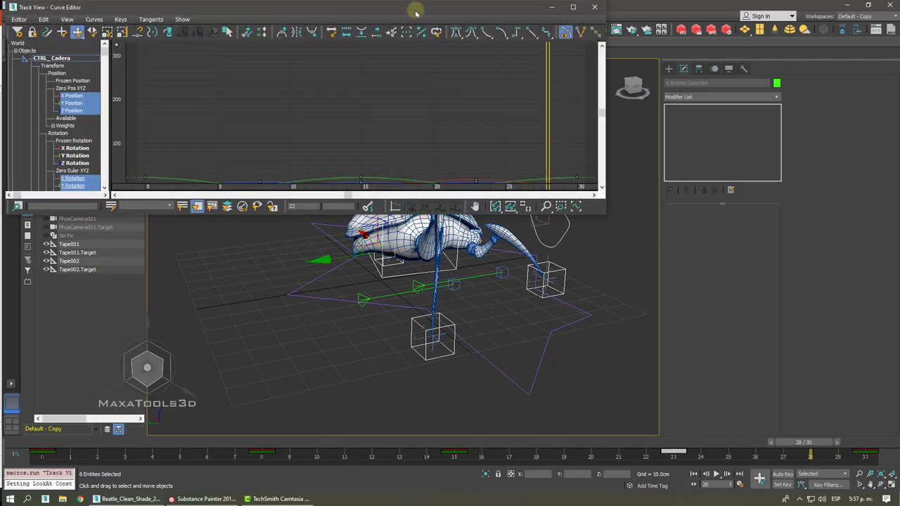
left_click_drag(413, 9, 505, 98)
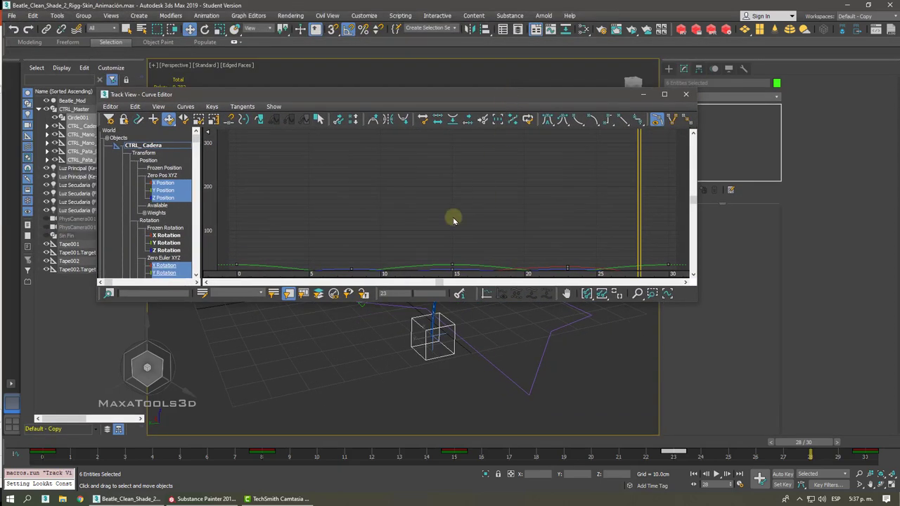
middle_click_drag(424, 183, 412, 137)
middle_click_drag(452, 179, 344, 145, "ctrl+alt")
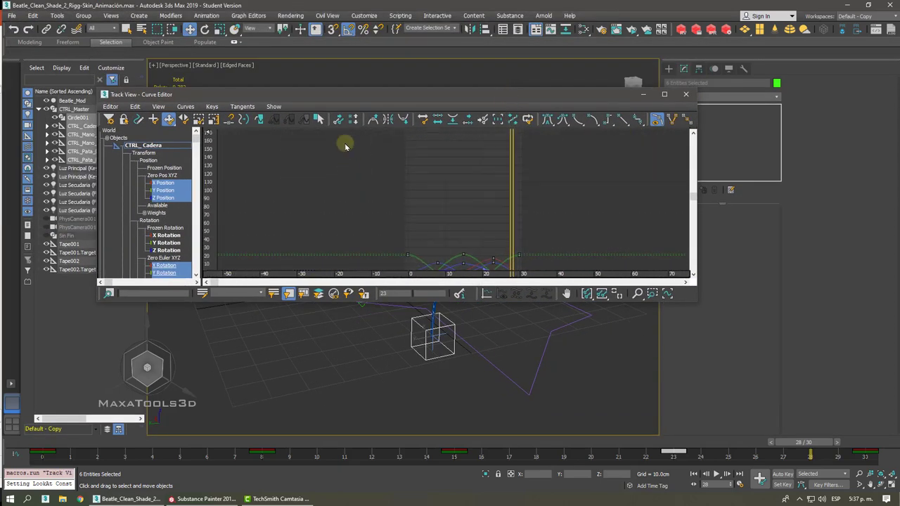
middle_click_drag(506, 204, 549, 142)
middle_click_drag(388, 215, 415, 181, "ctrl+alt")
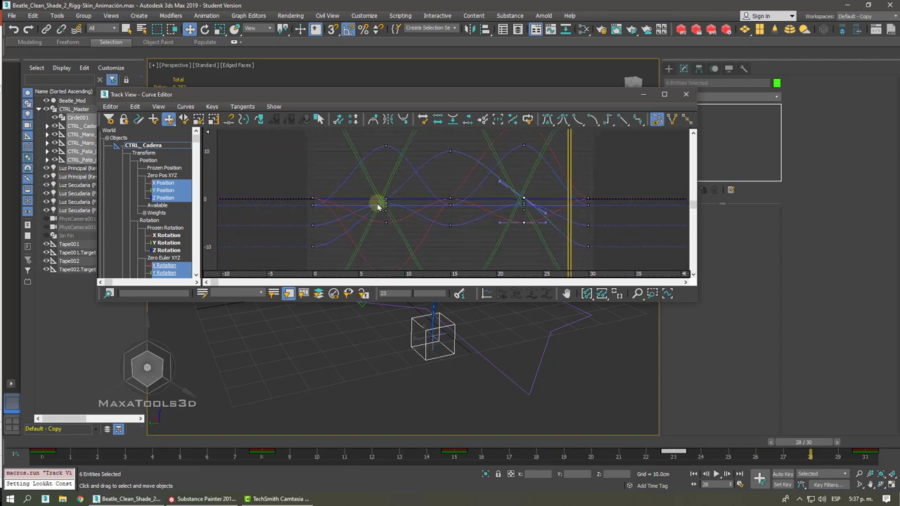
- Set linear tangents on the band of keys around value zero across the whole walk cycle
left_click_drag(297, 188, 608, 223)
middle_click_drag(518, 226, 516, 230, "ctrl+alt")
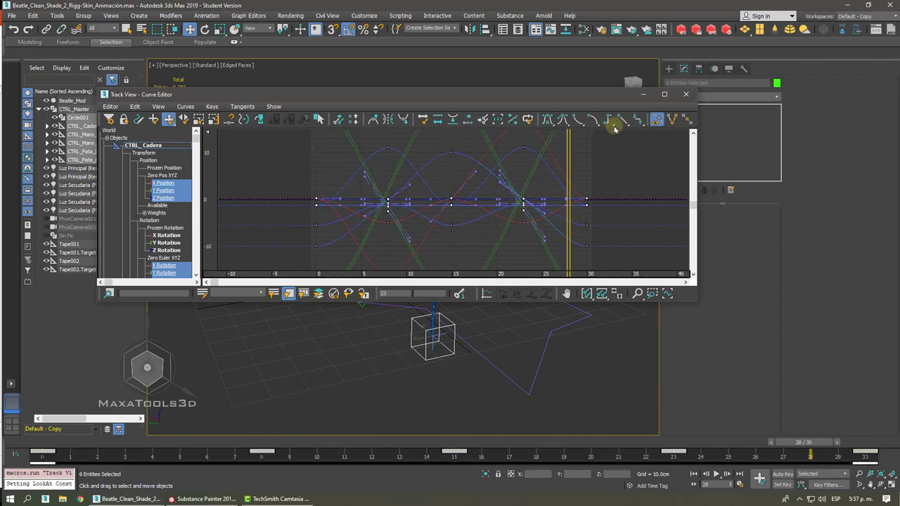
left_click(623, 119)
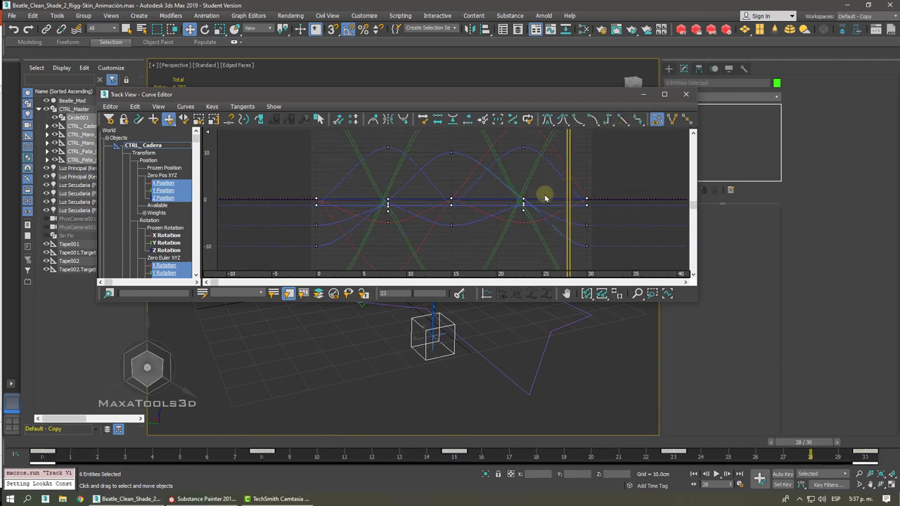
- Set linear tangents on the outer green curves' keys at frames 0 and 30, and on the near-zero keys at frame 0
middle_click_drag(545, 197, 523, 232, "ctrl+alt")
left_click_drag(400, 272, 399, 272)
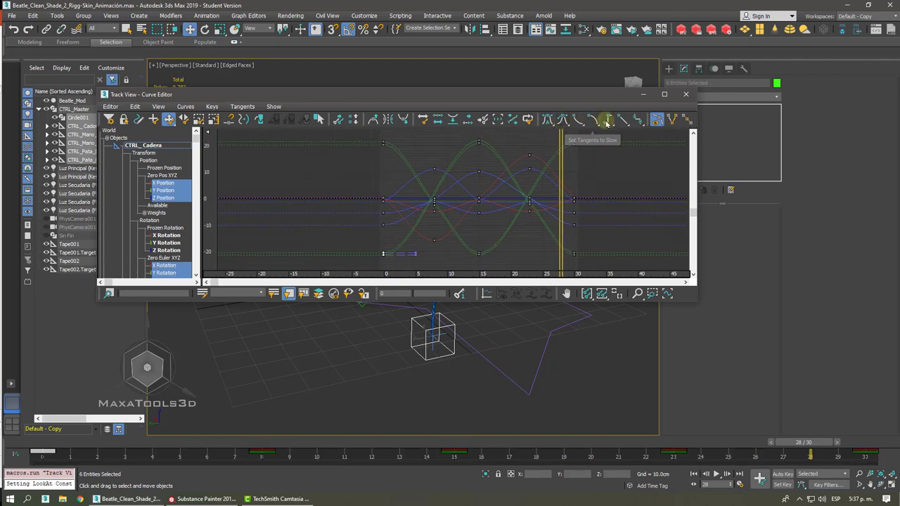
left_click(620, 120)
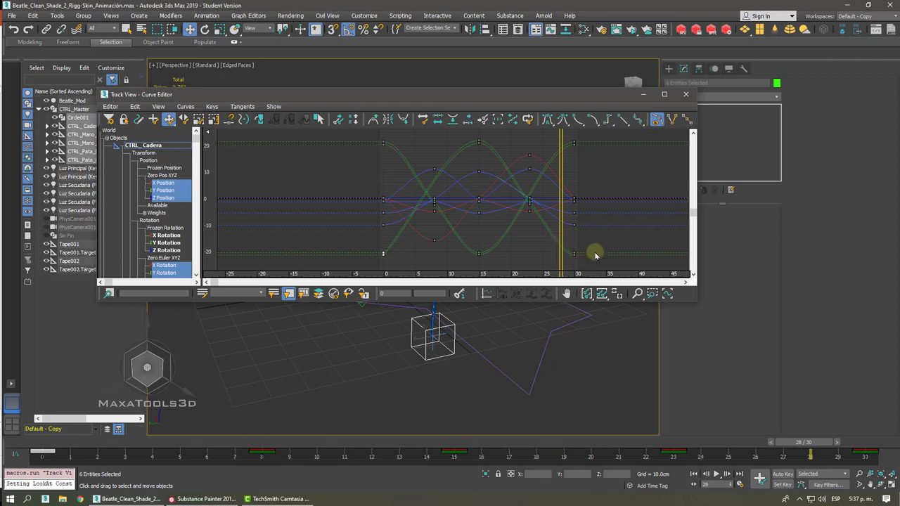
left_click_drag(595, 254, 595, 255)
left_click(621, 119)
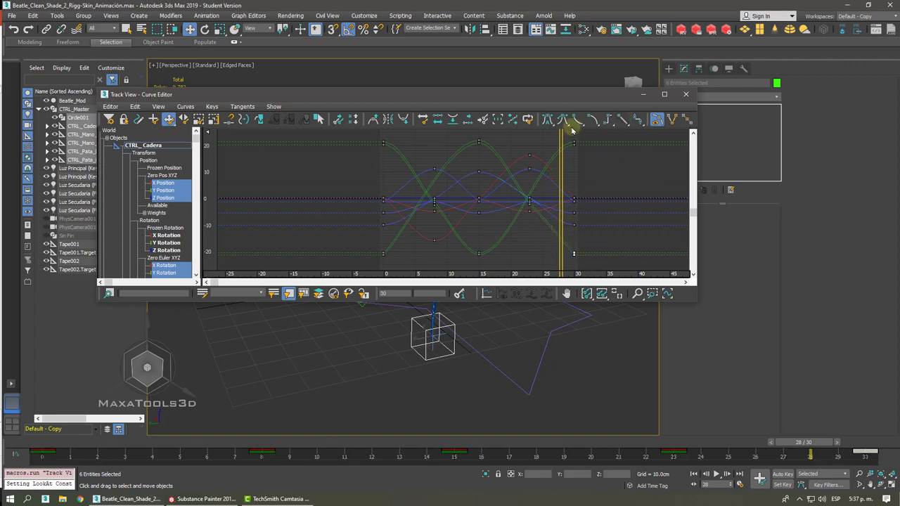
left_click_drag(568, 132, 589, 156)
left_click(624, 121)
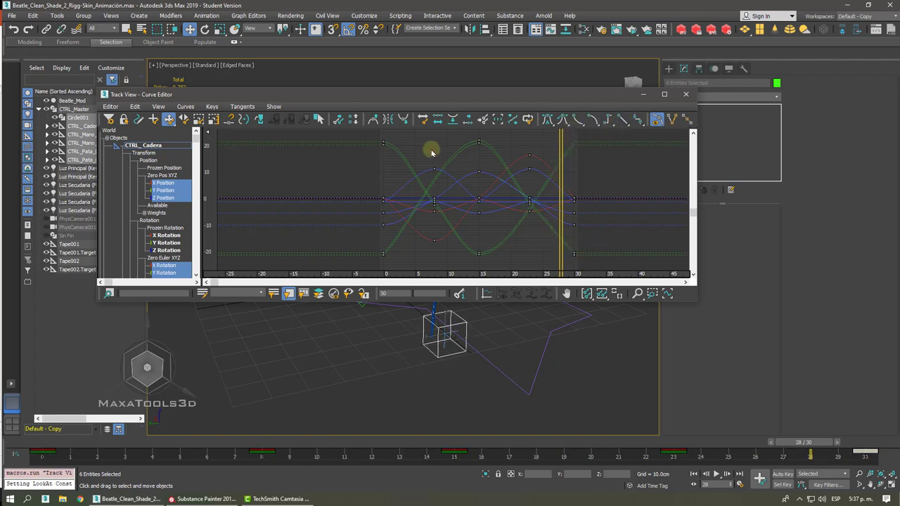
left_click(383, 144)
left_click(619, 120)
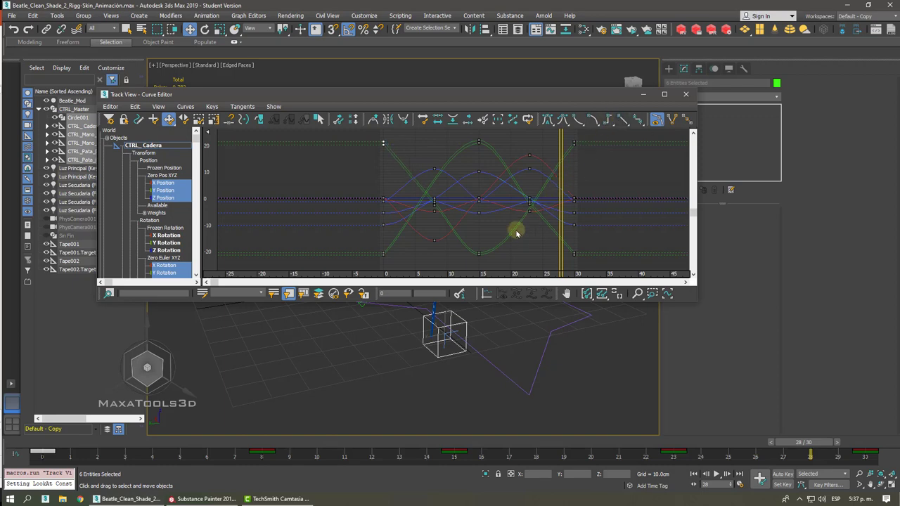
left_click(383, 199)
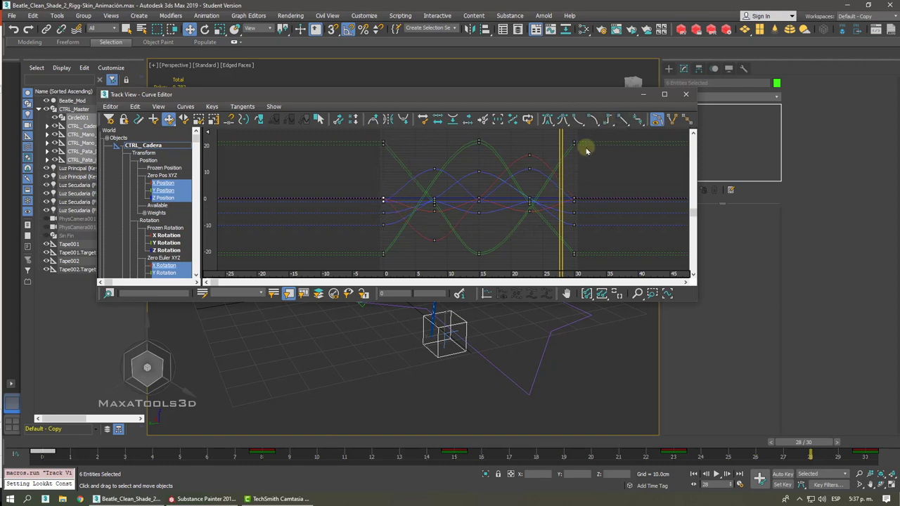
left_click(624, 121)
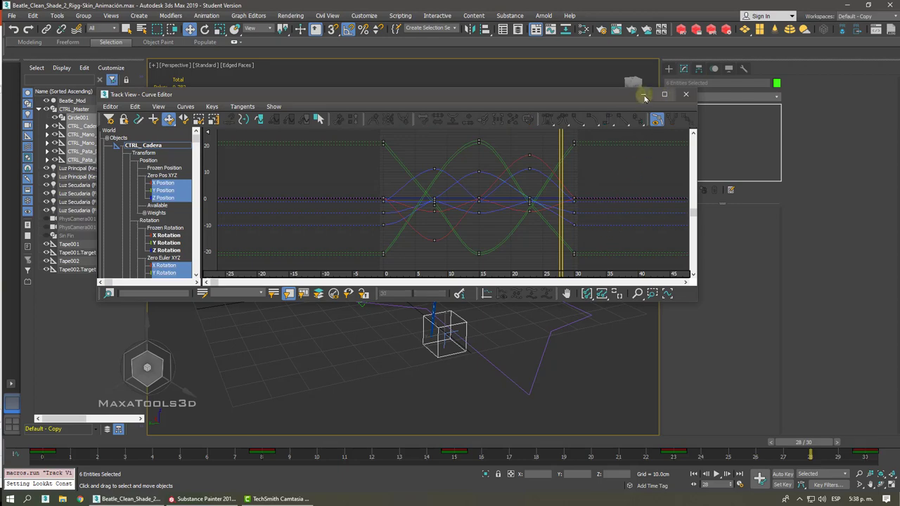
- Minimize the Curve Editor and play back the walk cycle to review the linear tangents
left_click(641, 93)
left_click(718, 475)
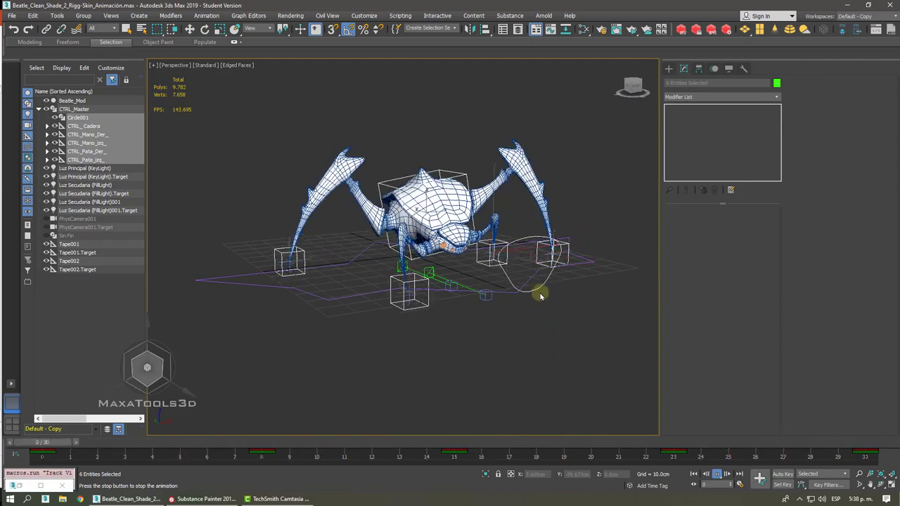
left_click(717, 476)
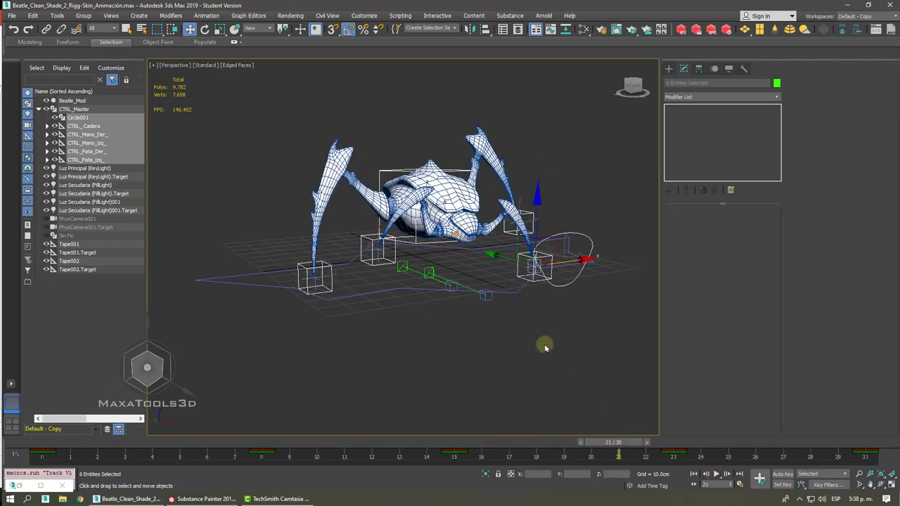
- Restore the Curve Editor and undo the linear tangent changes on the walk cycle's keys
left_click(20, 487)
middle_click_drag(414, 214, 414, 207)
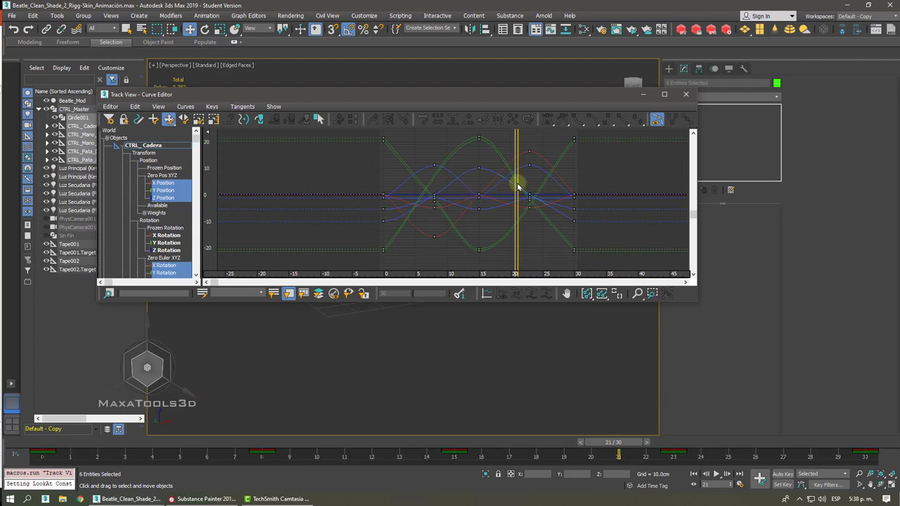
key("ctrl+z")
key("ctrl+z")
key("ctrl+z")
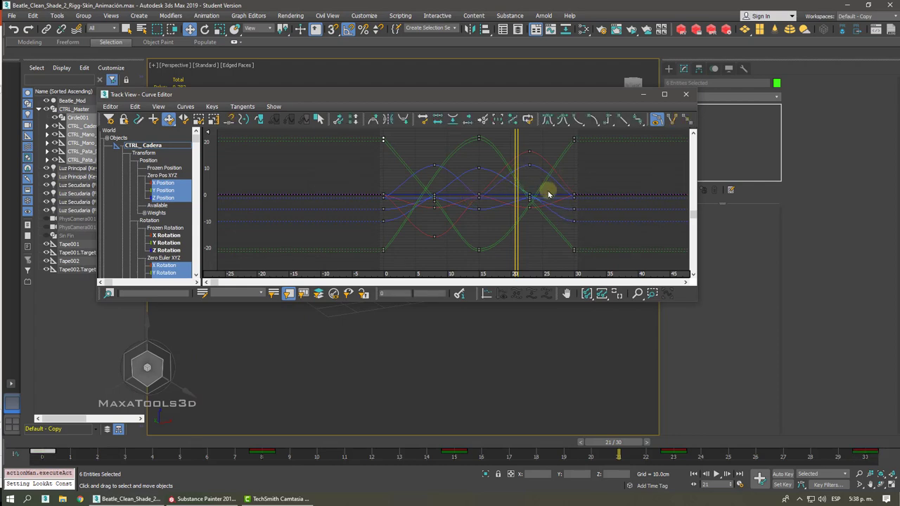
key("ctrl+z")
key("ctrl+z")
key("ctrl+z")
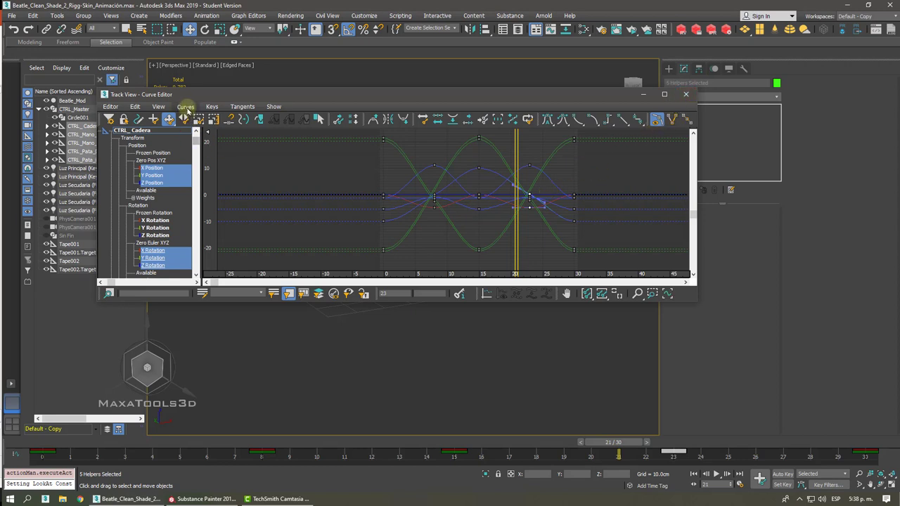
- Set the out-of-range type of the five selected controls' curves to Loop after the last key, and close the Curve Editor
left_click(186, 107)
left_click(135, 107)
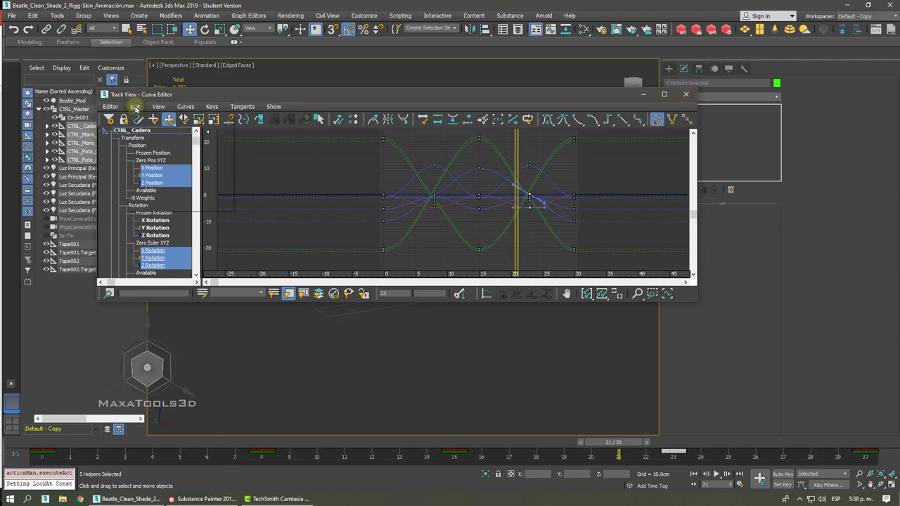
left_click(135, 107)
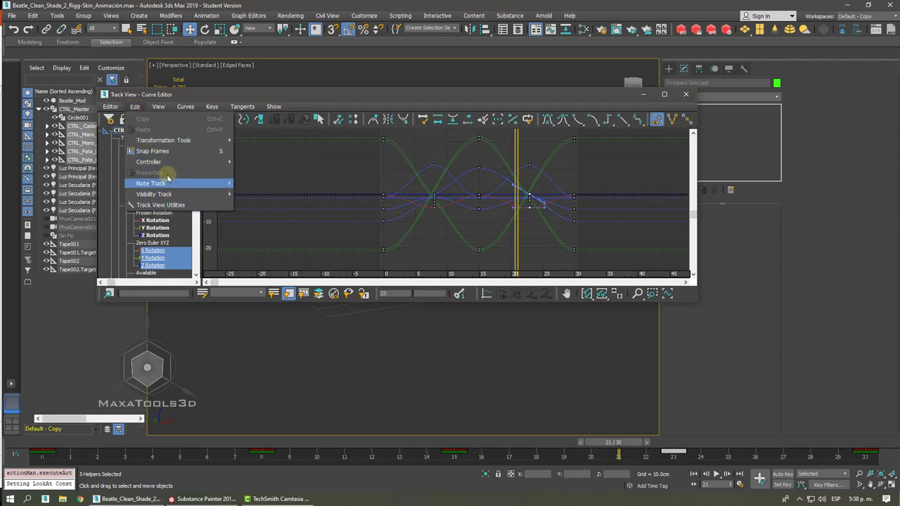
mouse_move(161, 162)
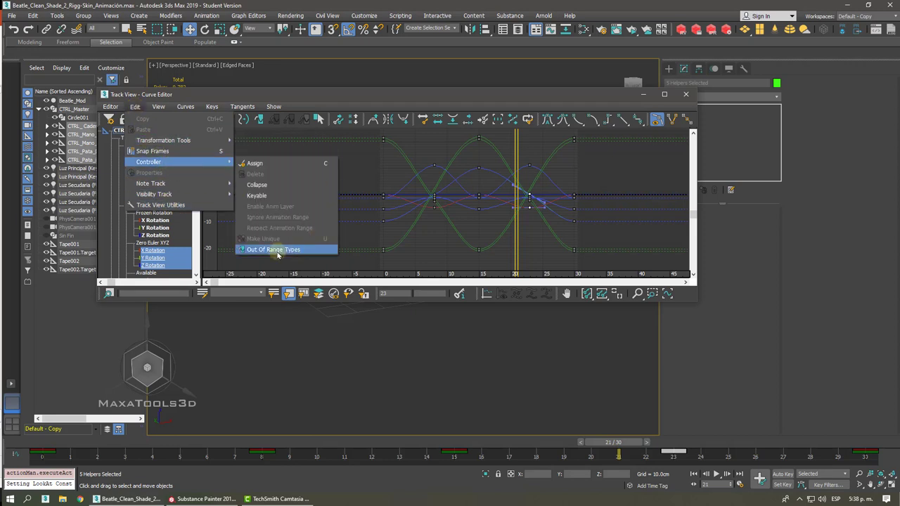
left_click(275, 119)
left_click(261, 121)
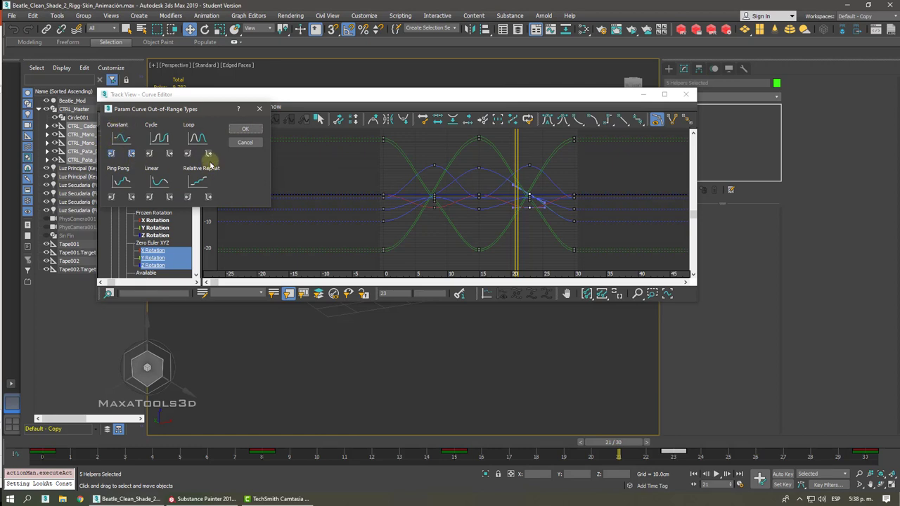
left_click(243, 130)
middle_click_drag(532, 214, 299, 215)
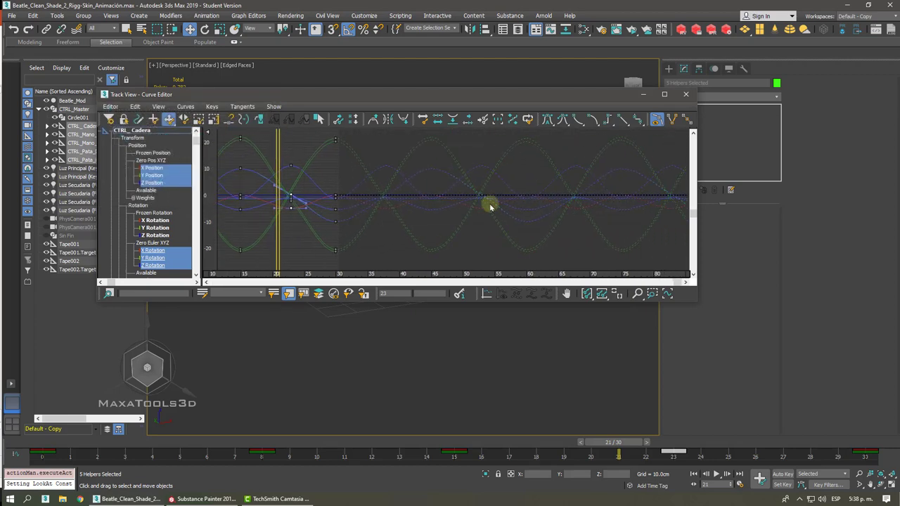
middle_click_drag(490, 207, 461, 230, "ctrl+alt")
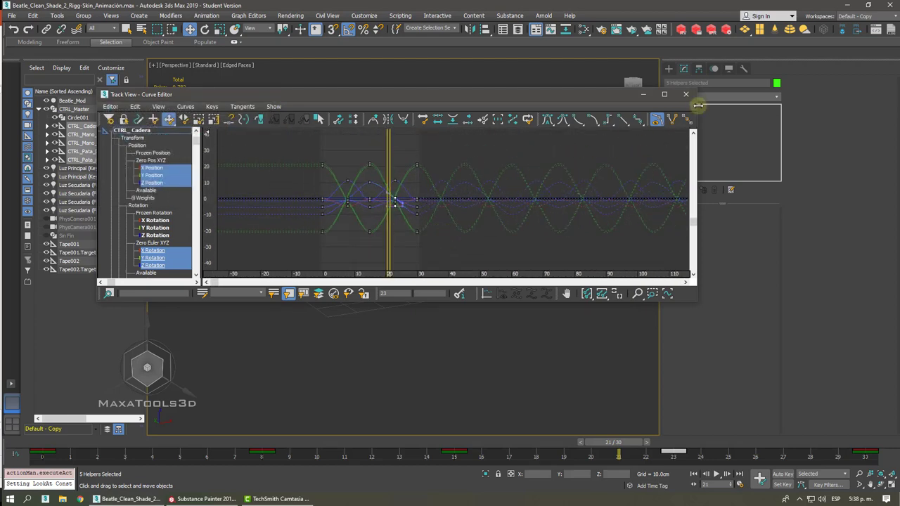
left_click(685, 94)
- Return to frame 0 and set the animation's end time to 300
left_click(19, 441)
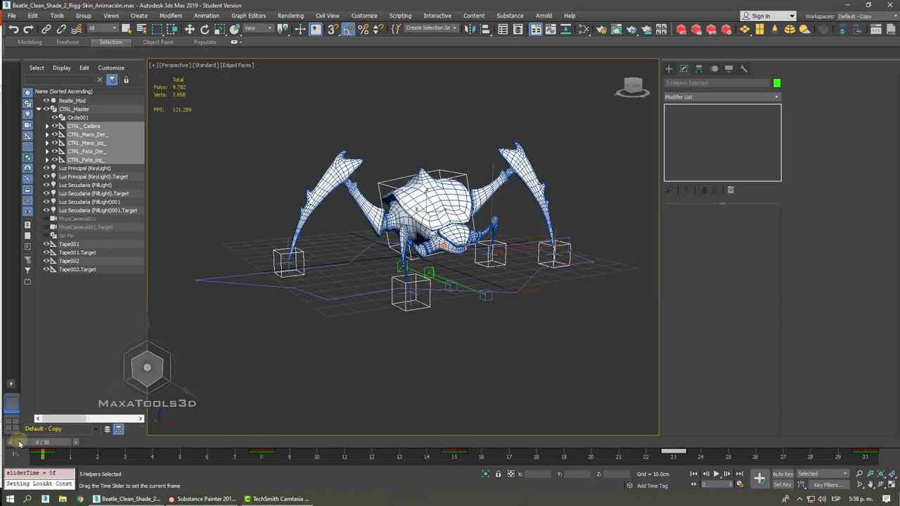
right_click_drag(835, 465, 185, 454, "ctrl+alt")
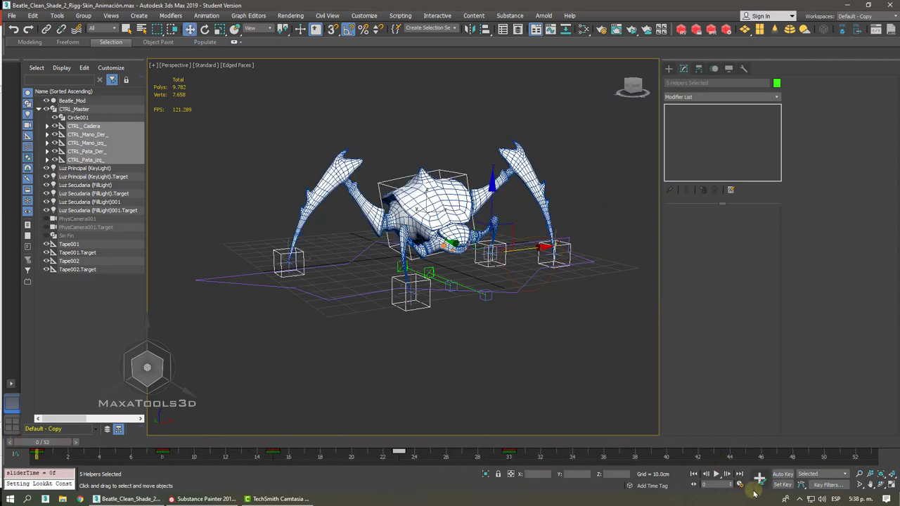
left_click(739, 485)
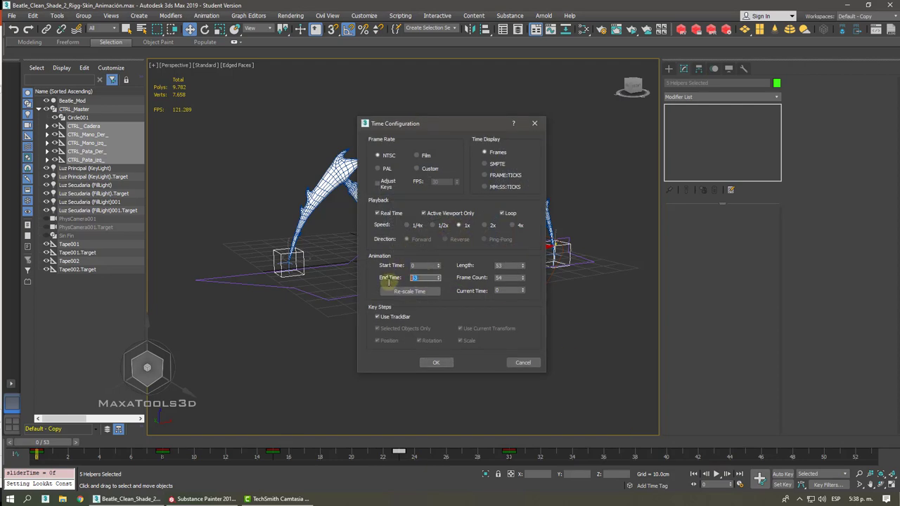
type("300")
left_click(444, 362)
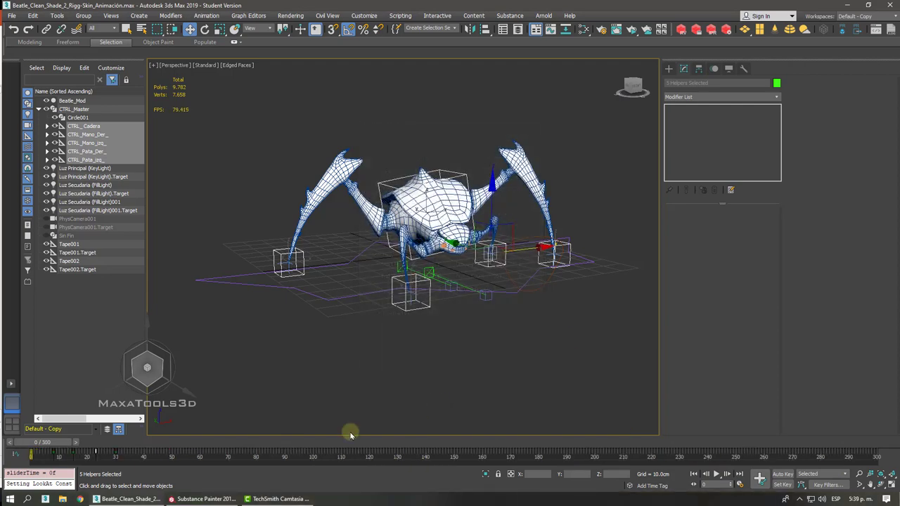
- Play back the looped walk cycle over the extended timeline and return to frame 0
left_click(718, 475)
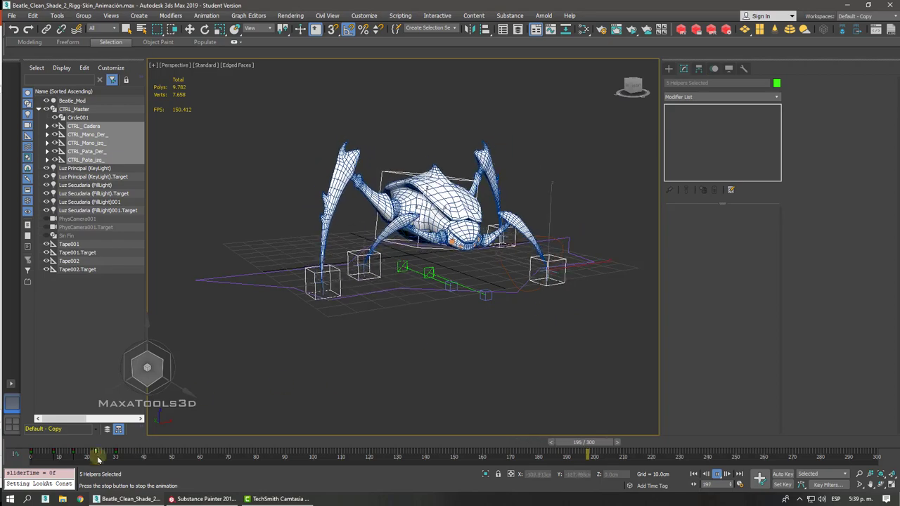
left_click_drag(204, 442, 30, 442)
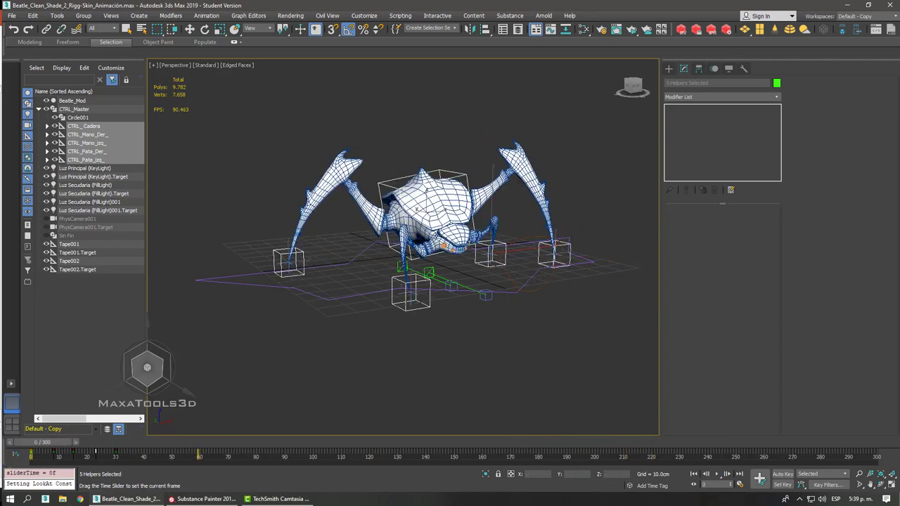
- Select the CTRL_Master star spline and switch the viewport to the Left view around the beetle's feet
left_click_drag(324, 289, 316, 281)
middle_click_drag(365, 324, 335, 301, "alt")
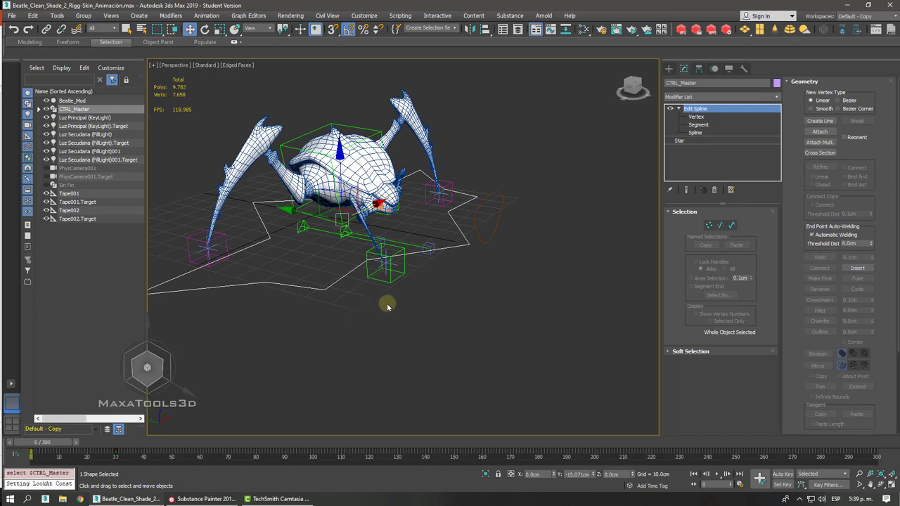
key("l")
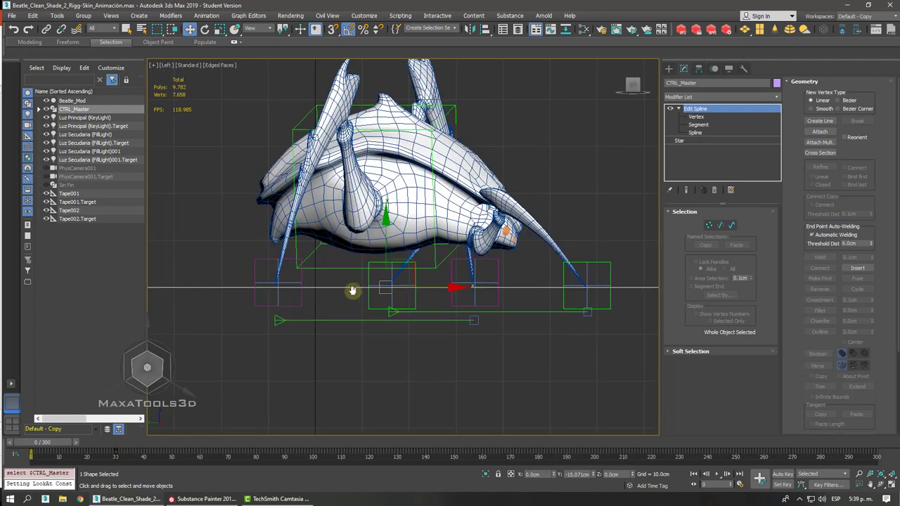
scroll(307, 327, "up", 4)
- Select the Tape001 measuring helper below the beetle's feet and go to frame 30
left_click(230, 303)
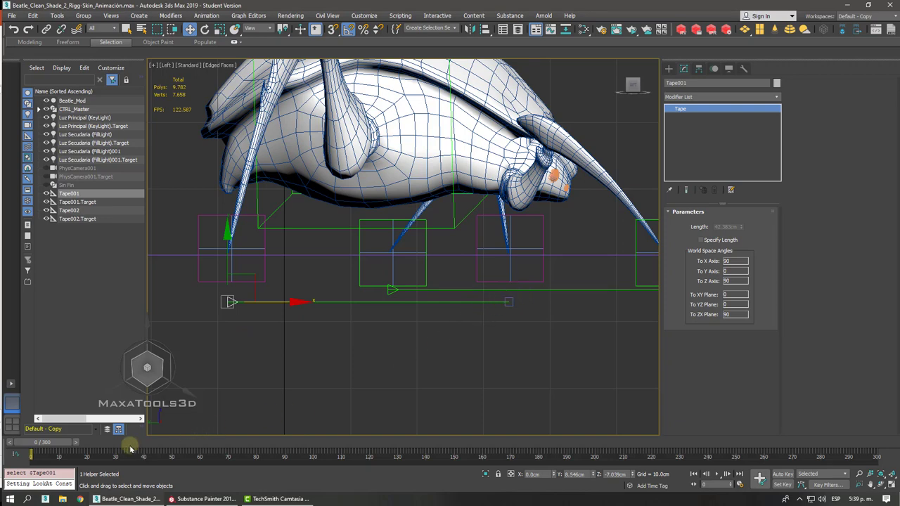
left_click_drag(130, 449, 142, 439)
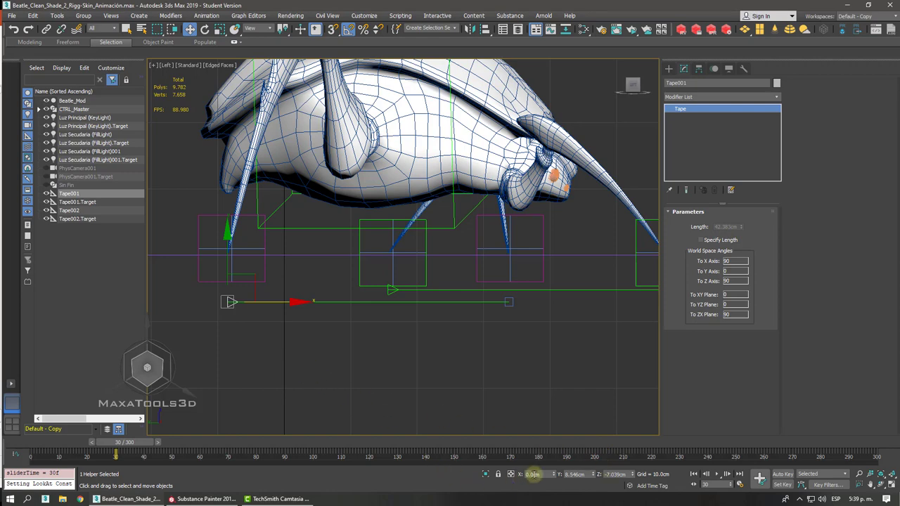
- Enable Auto Key at frame 30, select the CTRL_Master star spline and set the reference coordinate system to Local
left_click(783, 473)
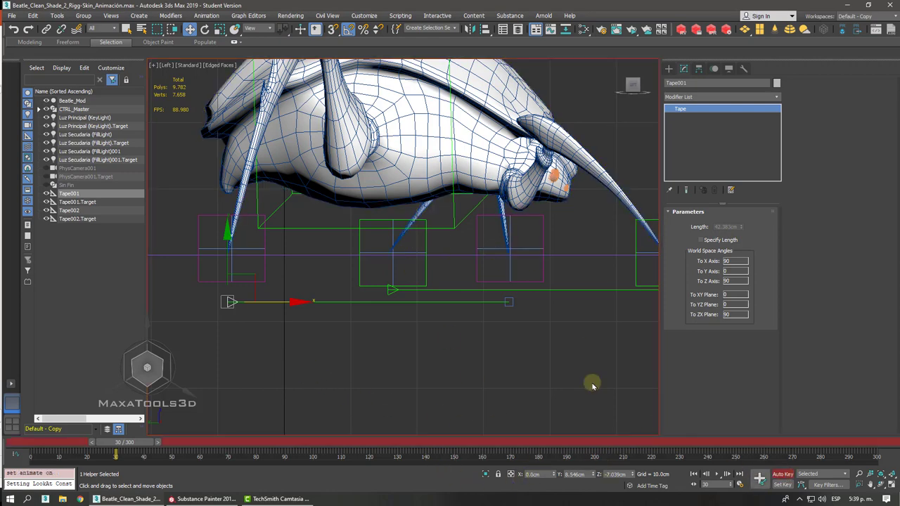
middle_click_drag(592, 381, 431, 280, "alt")
left_click(416, 319)
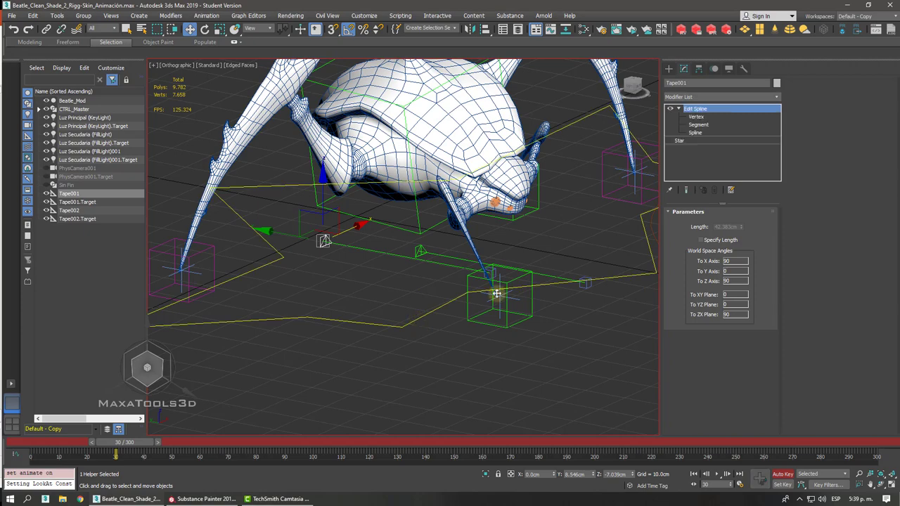
scroll(452, 224, "down", 4)
middle_click_drag(451, 224, 390, 219, "alt")
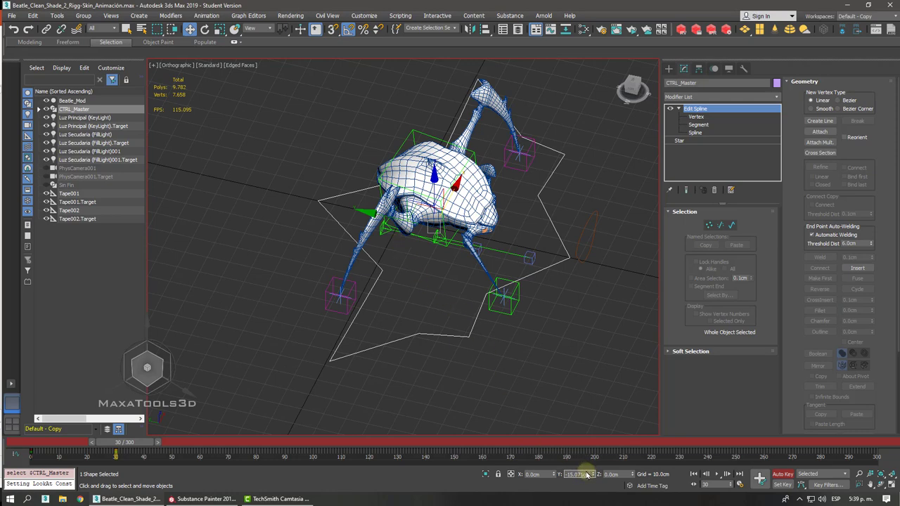
left_click(266, 29)
left_click(253, 61)
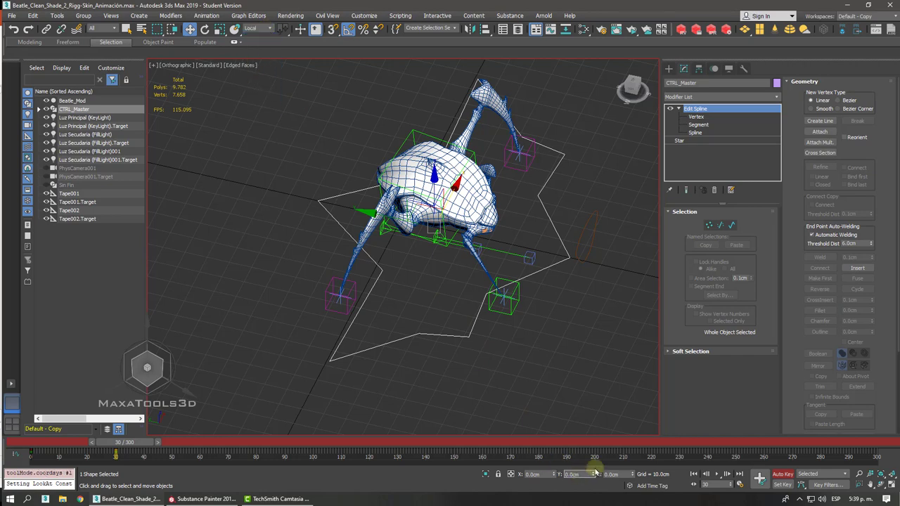
- Select the Tape002 measuring helper and check its length with Specify Length turned off
key("ctrl+n")
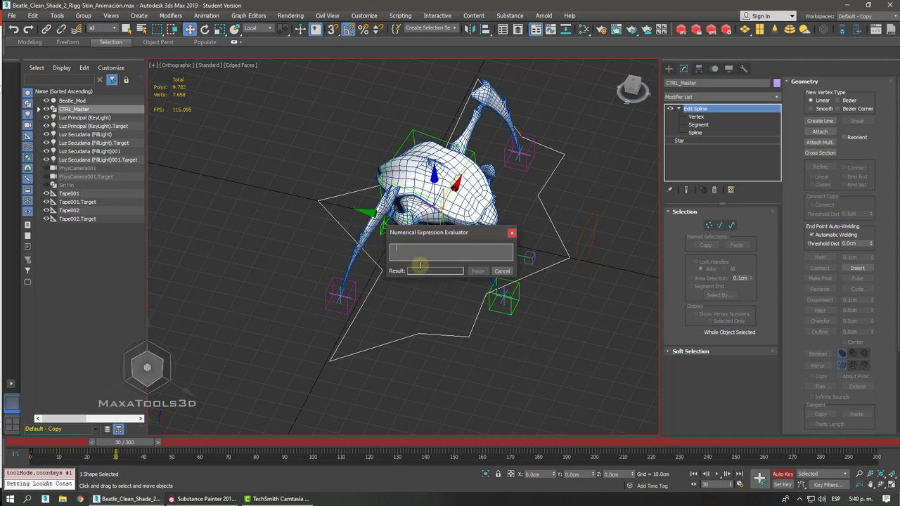
left_click(499, 271)
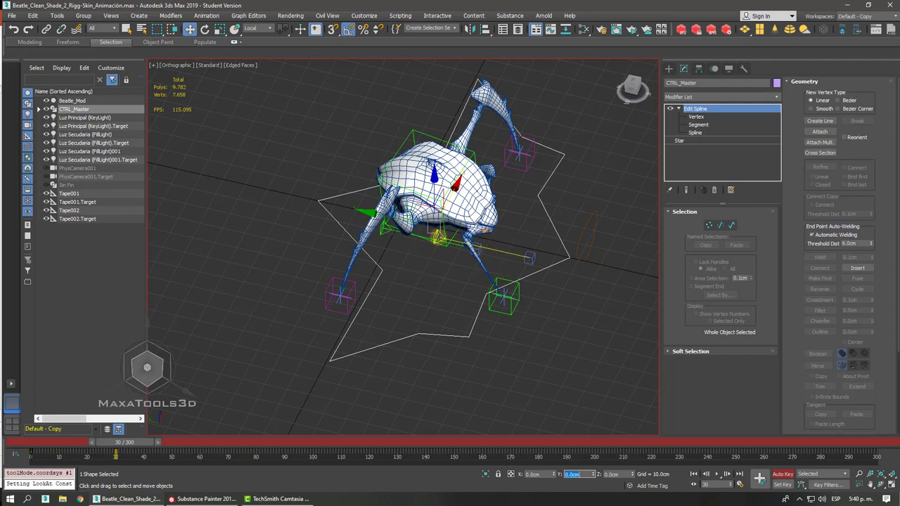
left_click(492, 241)
left_click(709, 239)
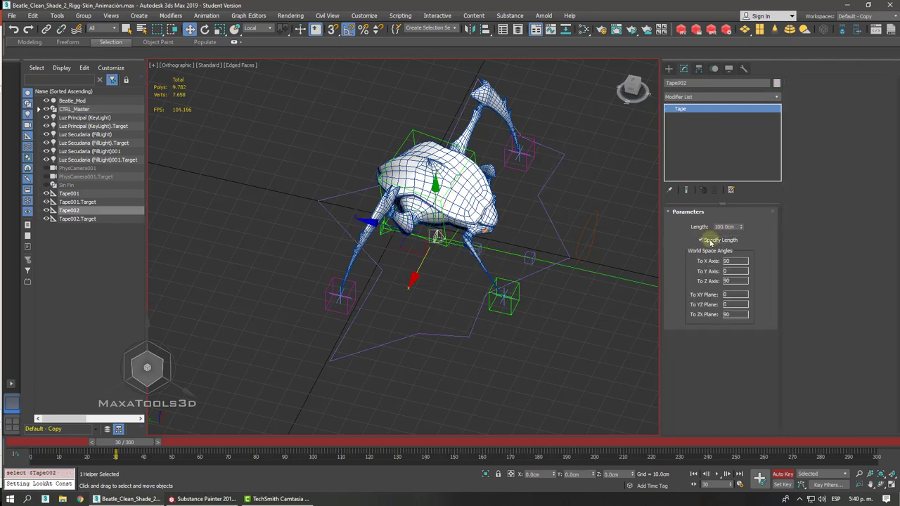
left_click(703, 240)
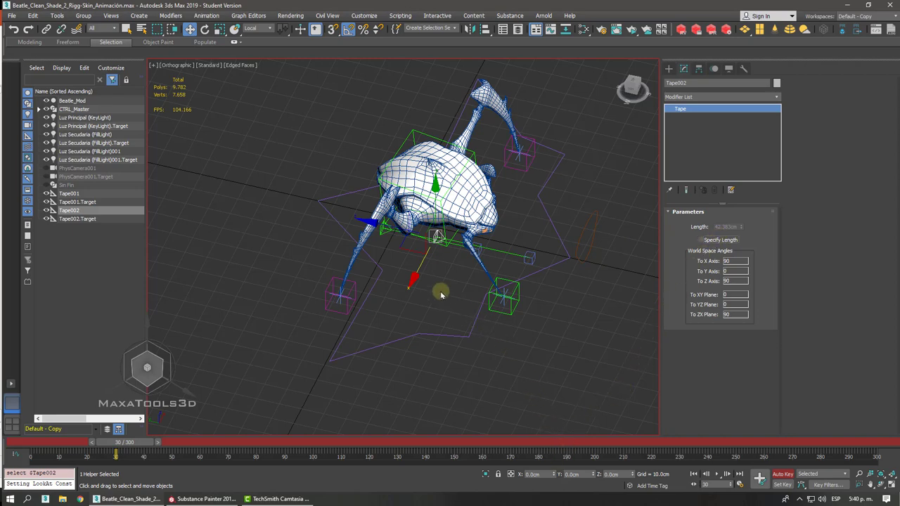
- Offset CTRL_Master along its local Y axis by the expression -42.383*2 at frame 30, using the Numerical Expression Evaluator
left_click(460, 336)
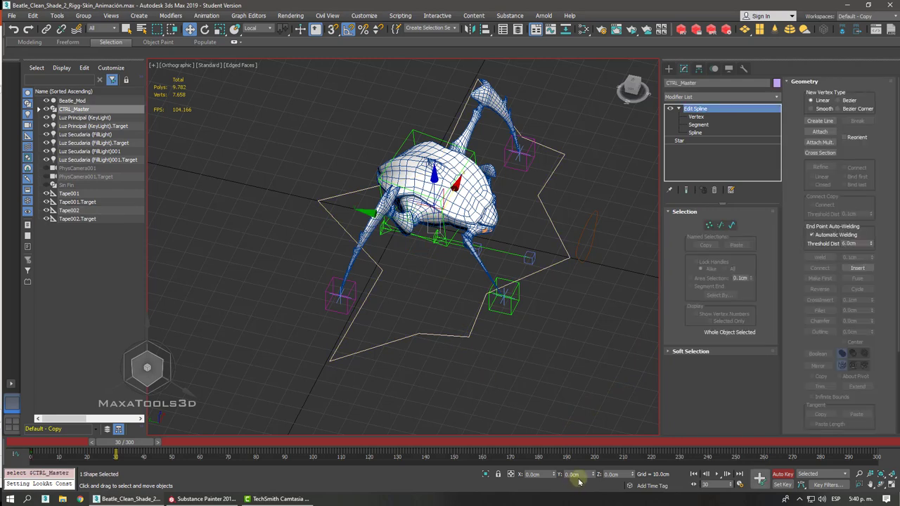
left_click(569, 474)
key("ctrl+n")
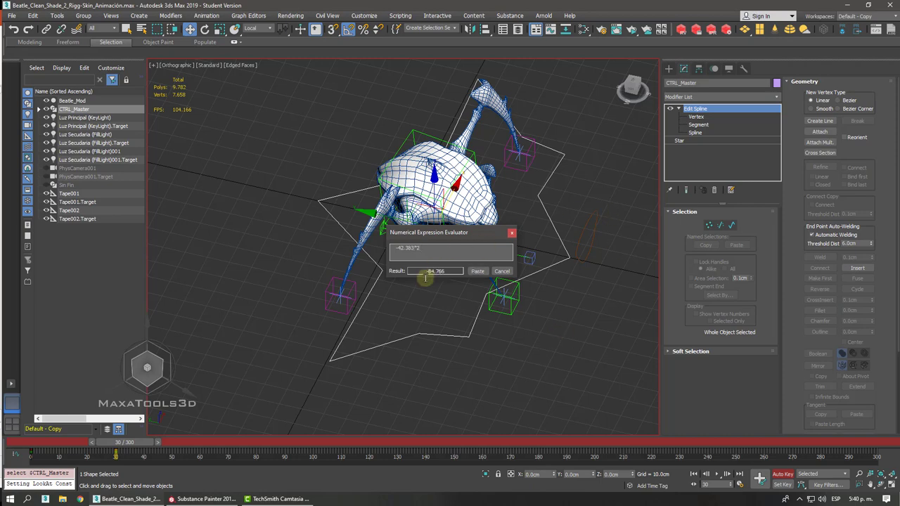
left_click(478, 271)
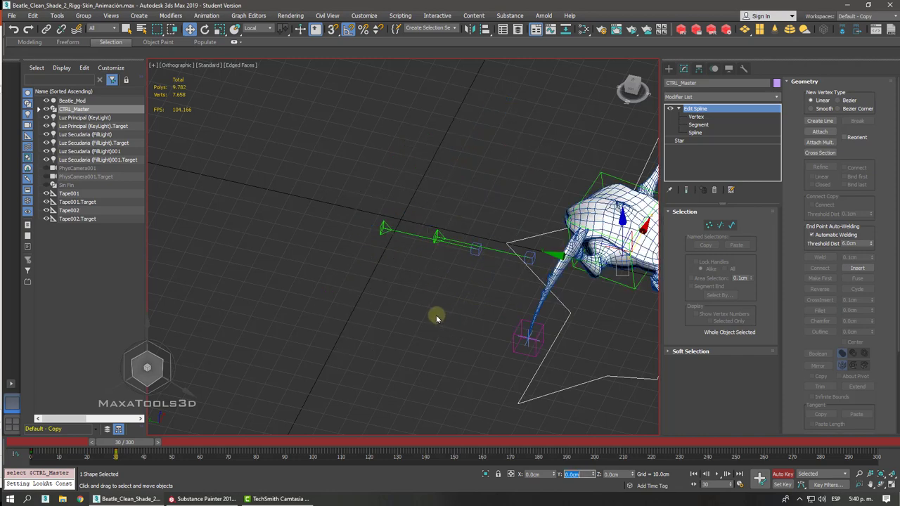
- Play CTRL_Master's keyed forward movement from frame 0 and return to frame 0
middle_click_drag(436, 316, 270, 258)
scroll(269, 258, "down", 2)
middle_click_drag(319, 279, 322, 284, "alt")
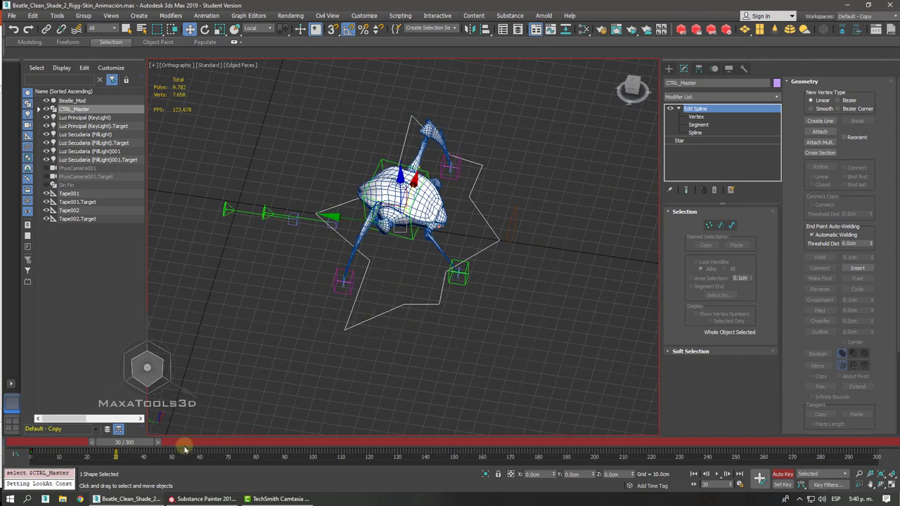
left_click_drag(121, 445, 28, 450)
key("w")
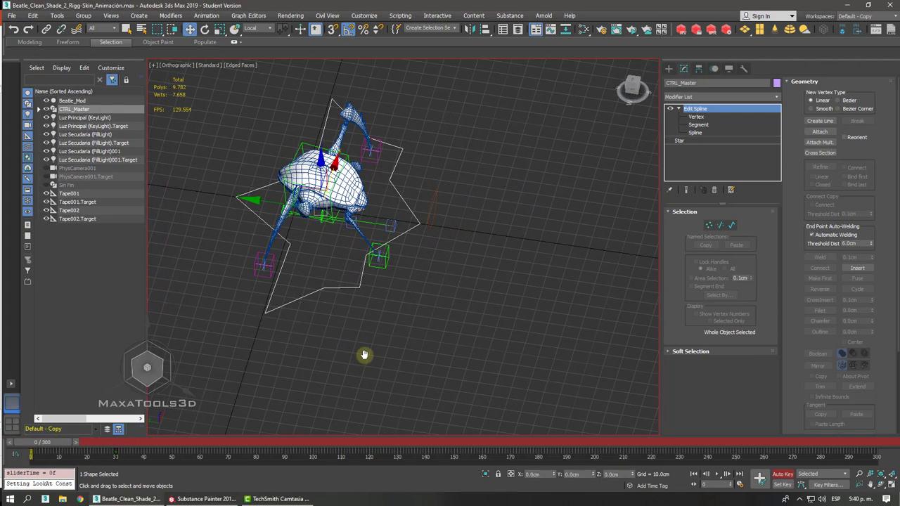
middle_click_drag(409, 331, 444, 332)
left_click(716, 476)
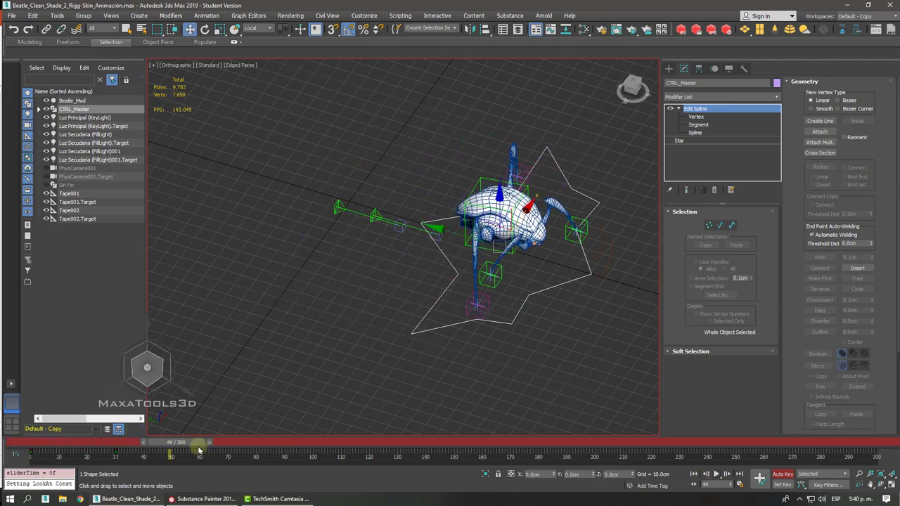
left_click_drag(173, 443, 28, 442)
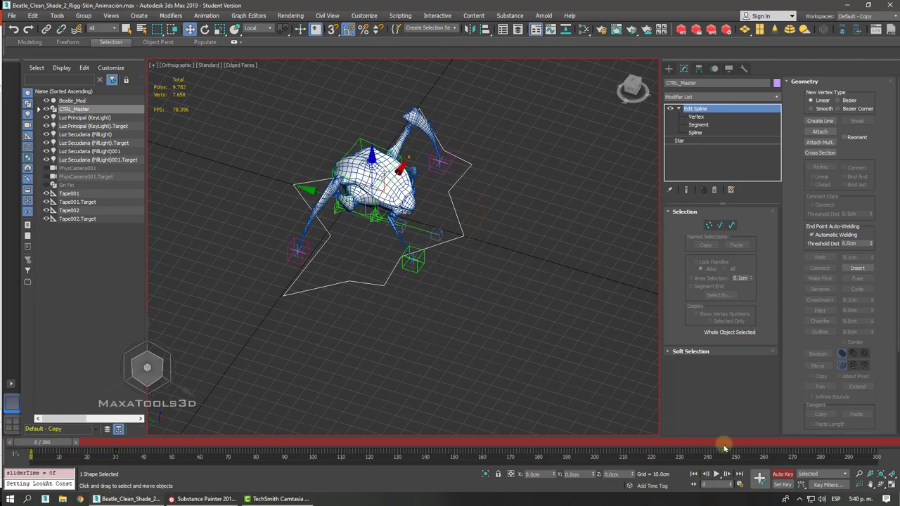
- Open the Curve Editor for CTRL_Master and set all its position keys at frames 0 and 30 to linear tangents
left_click(550, 29)
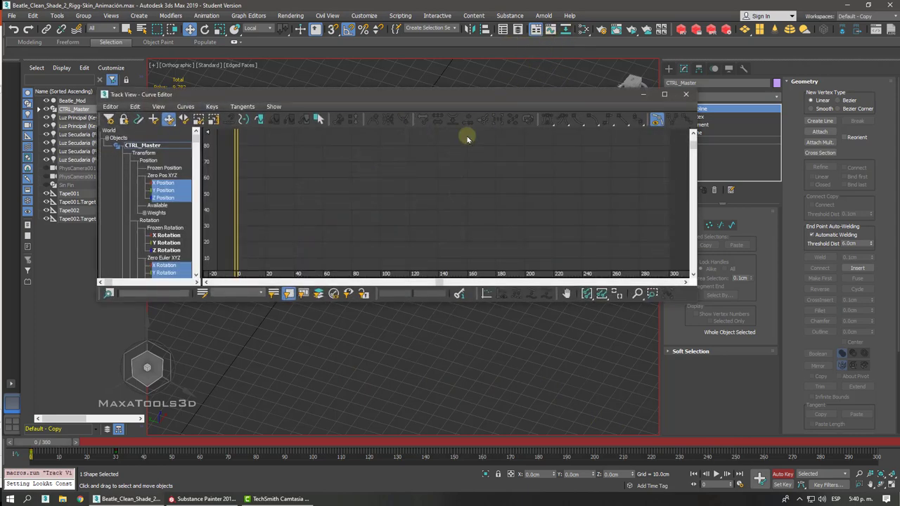
middle_click_drag(366, 201, 394, 180, "ctrl+alt")
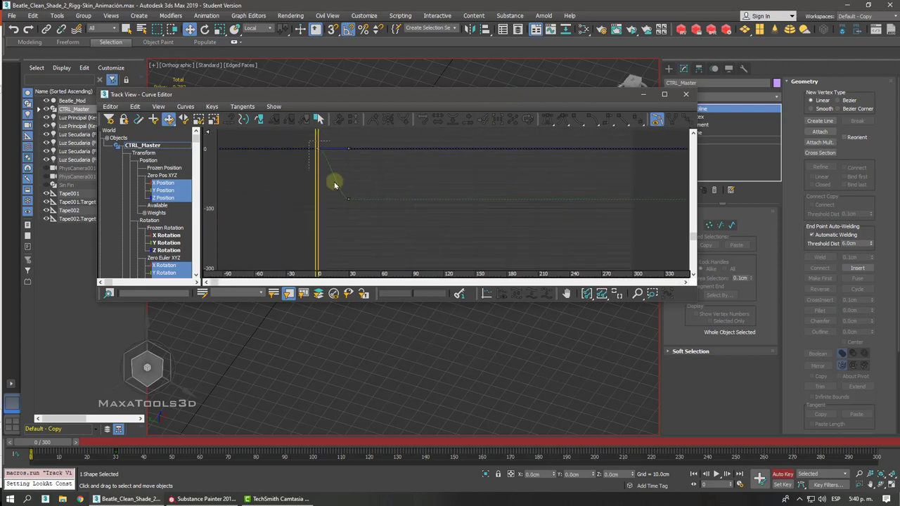
left_click_drag(334, 184, 354, 224)
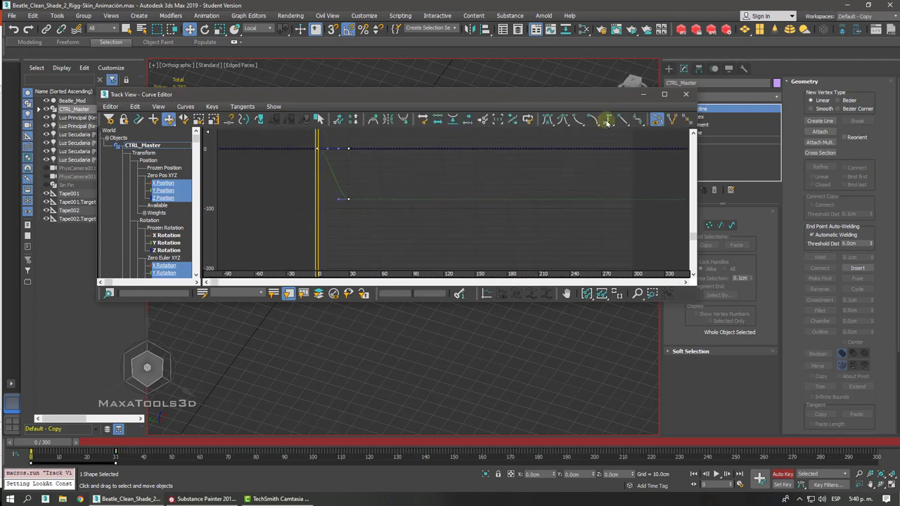
left_click(621, 119)
left_click(469, 189)
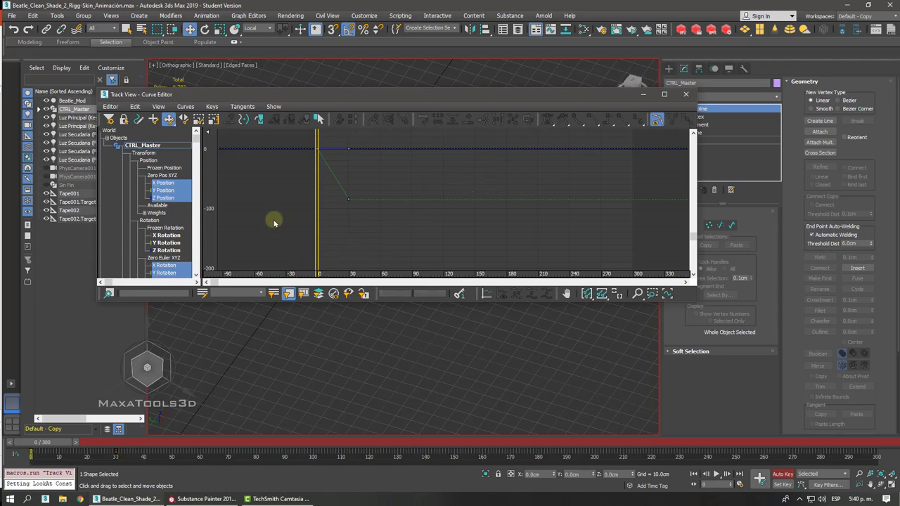
- Scrub the timeline to frame 58 to check the linear forward movement, keeping the beetle's legs in view below the Curve Editor
left_click_drag(48, 444, 129, 446)
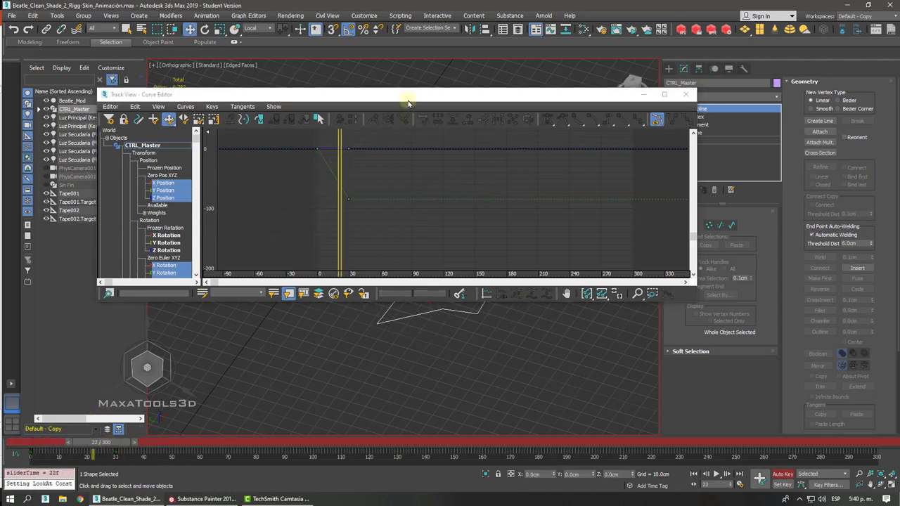
left_click_drag(403, 98, 383, 31)
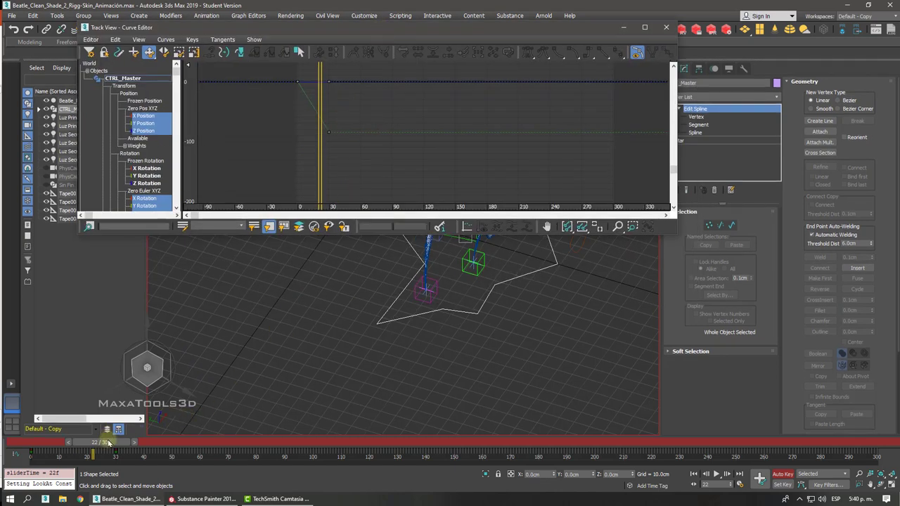
left_click_drag(108, 443, 208, 444)
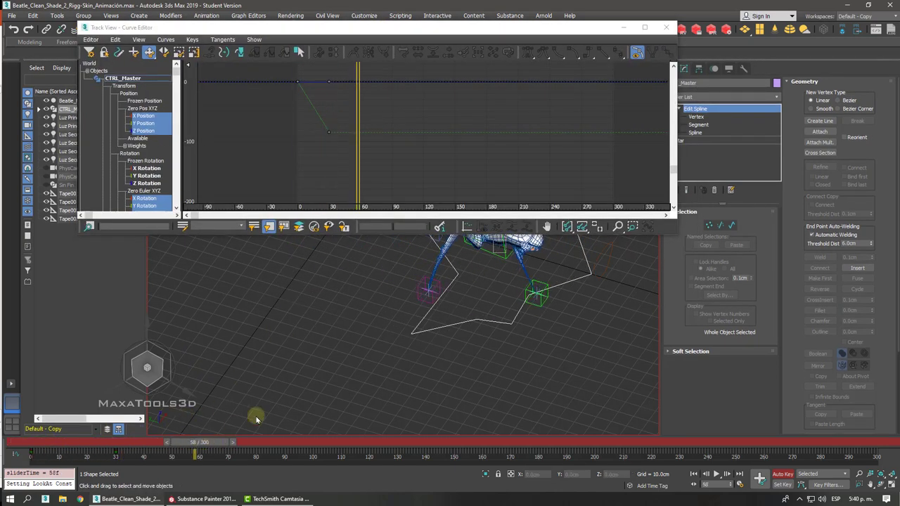
middle_click_drag(462, 331, 356, 307)
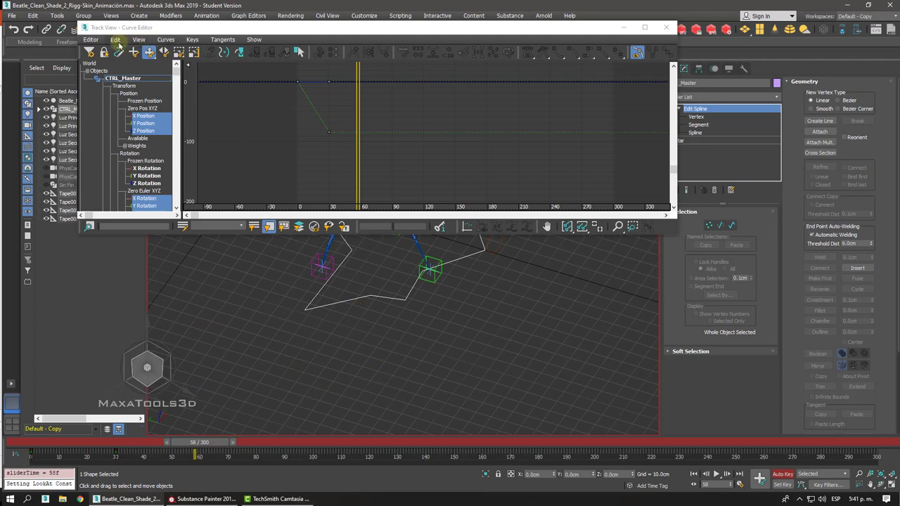
- Set CTRL_Master's out-of-range type after the last key to Relative Repeat and close the Curve Editor
left_click(115, 40)
mouse_move(134, 94)
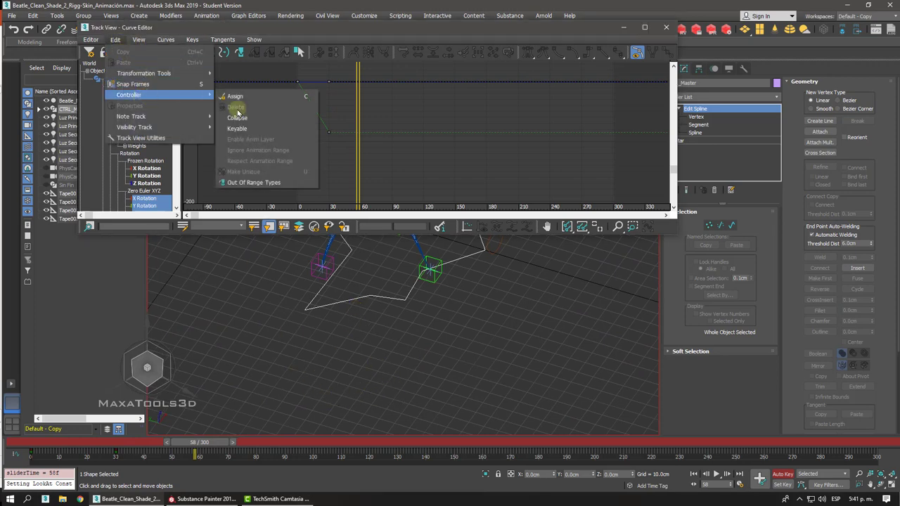
left_click(255, 188)
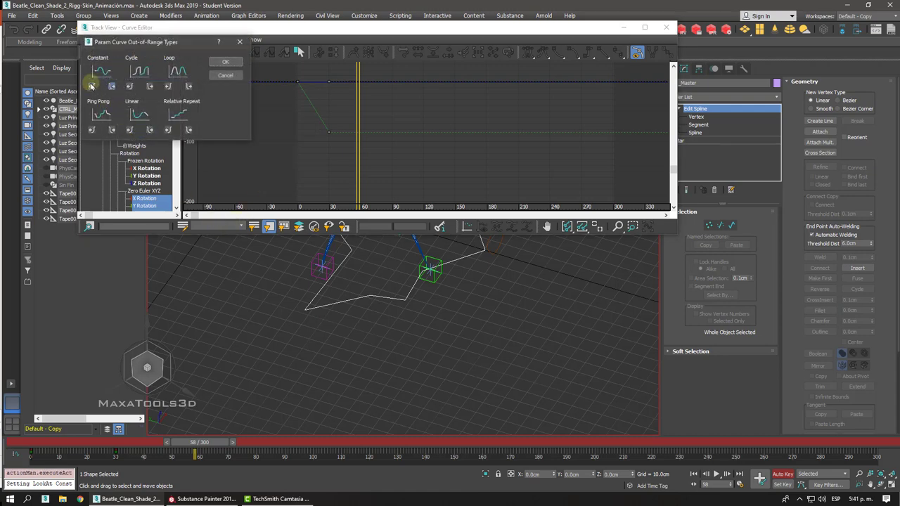
left_click(189, 129)
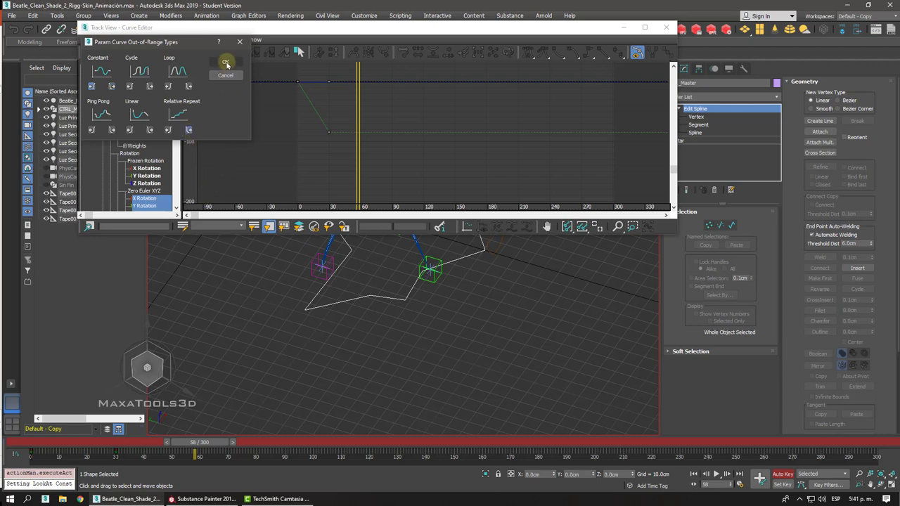
left_click(225, 62)
left_click(666, 27)
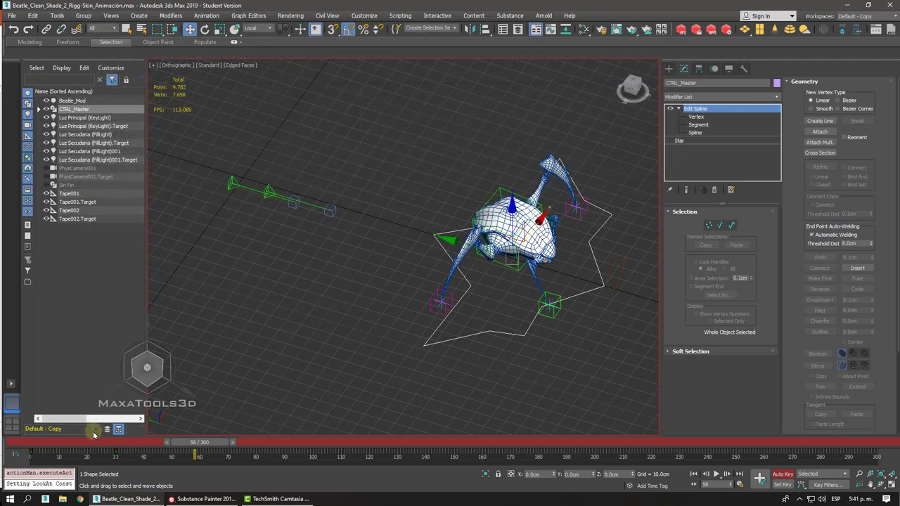
- Play the walk from frame 0, switch the viewport to Perspective with edged faces off, and return to frame 0
key("Home")
left_click(716, 475)
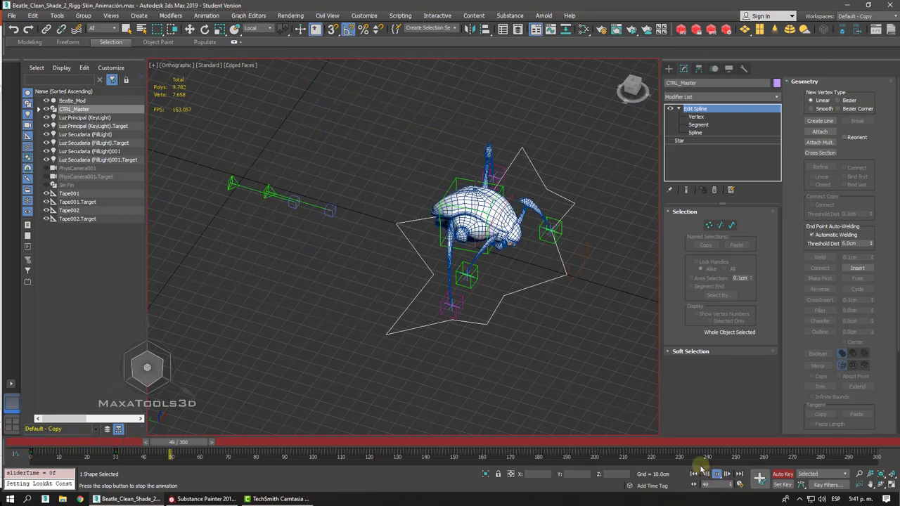
mouse_move(539, 370)
middle_mouse_down("alt")
mouse_move(478, 331)
mouse_move(316, 321)
mouse_move(274, 274)
mouse_move(331, 267)
mouse_move(386, 283)
mouse_move(414, 315)
mouse_move(476, 335)
mouse_move(488, 330)
middle_mouse_up("alt")
key("p")
key("g")
key("Escape")
scroll(327, 294, "down", 3)
scroll(331, 267, "up", 3)
key("F4")
left_click_drag(440, 442, 32, 441)
- Replay the beetle's forward walk up close from frame 0 and bring the timeline back to frame 41
middle_click_drag(196, 189, 473, 185)
scroll(283, 229, "up", 4)
left_click(717, 475)
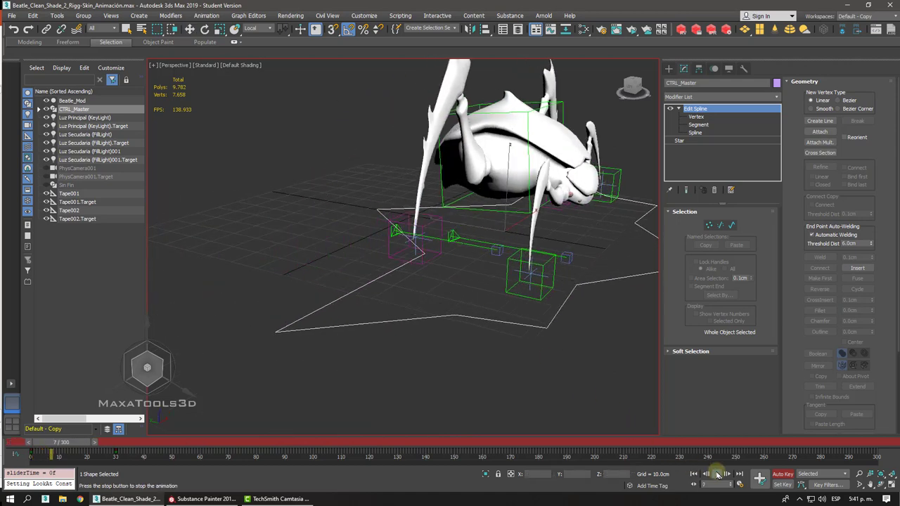
scroll(438, 321, "down", 4)
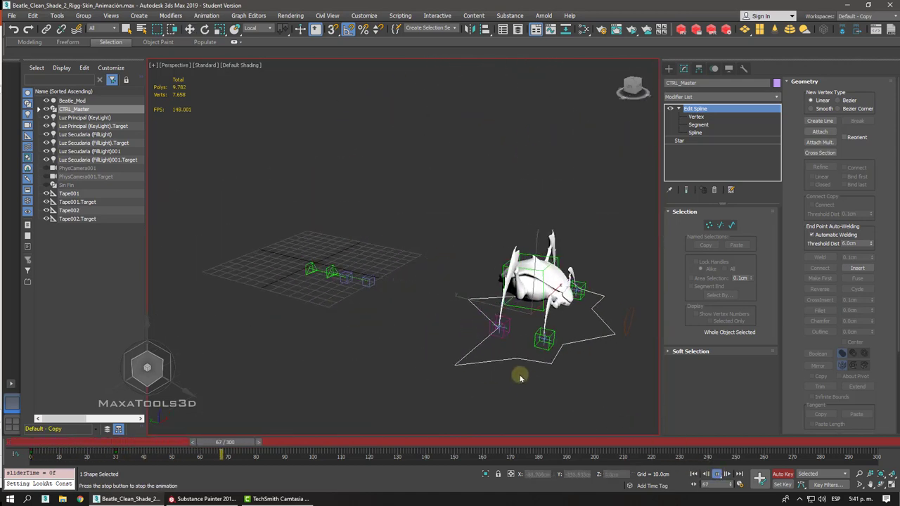
middle_click_drag(521, 378, 450, 356)
left_click_drag(701, 444, 155, 415)
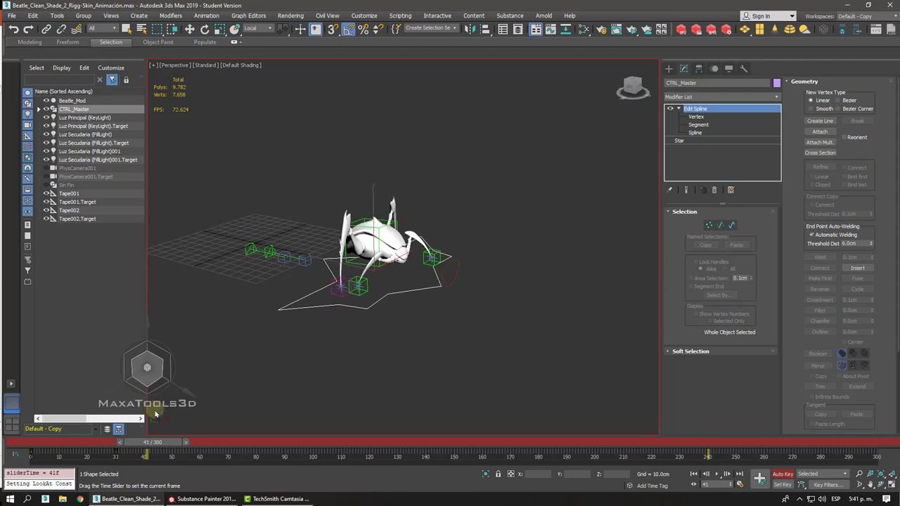
- Open CTRL_Mano_Der_'s animation curves in the Curve Editor at frame 40, keeping the named selection sets accessible
key("w")
scroll(300, 299, "up", 6)
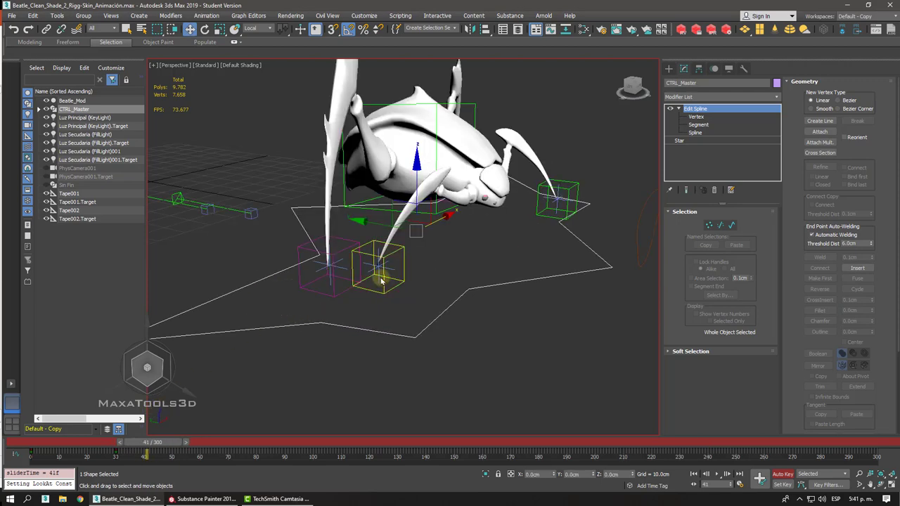
left_click(379, 301)
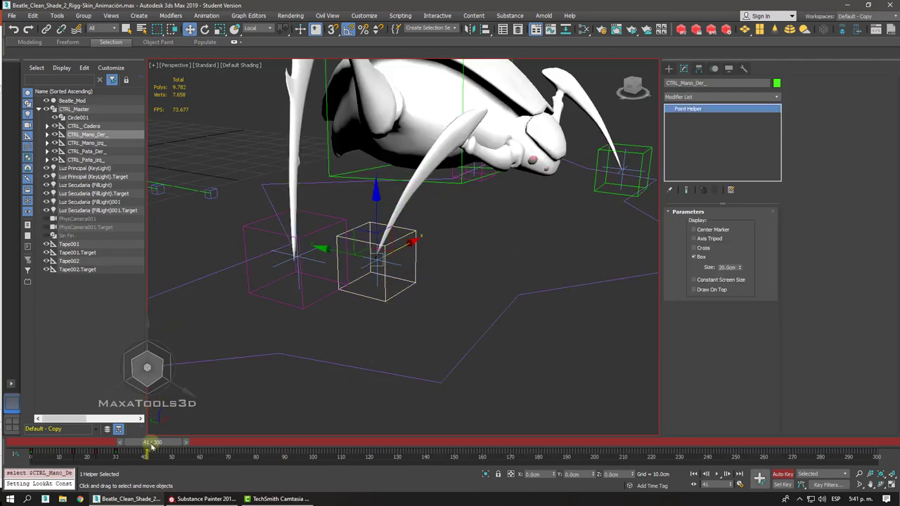
left_click_drag(152, 442, 149, 442)
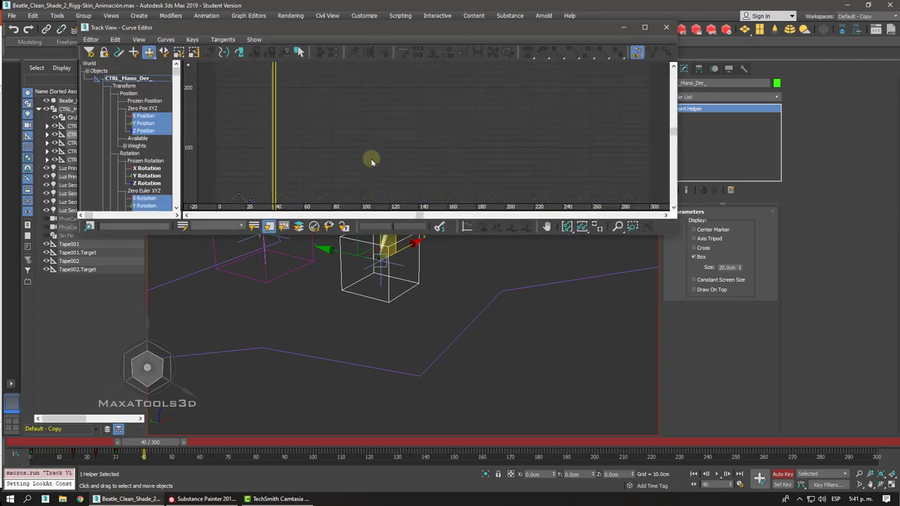
middle_click_drag(336, 163, 386, 126)
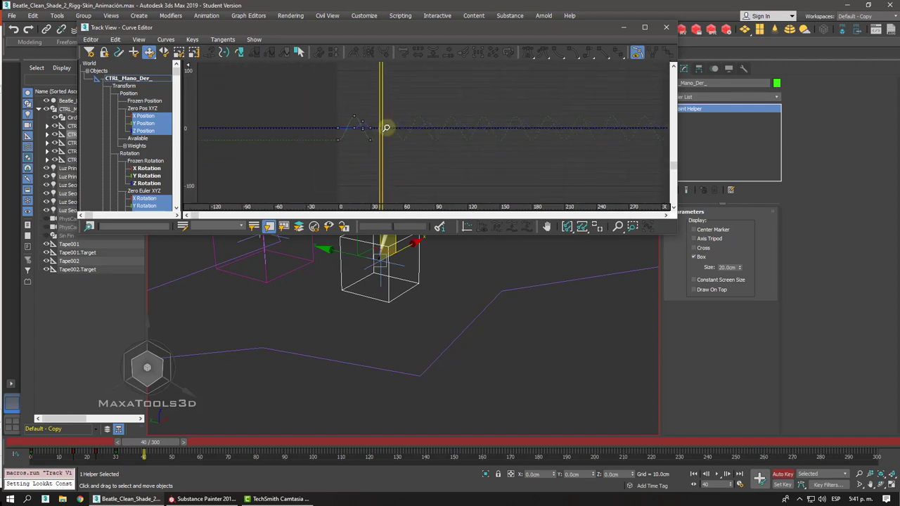
left_click_drag(502, 32, 461, 158)
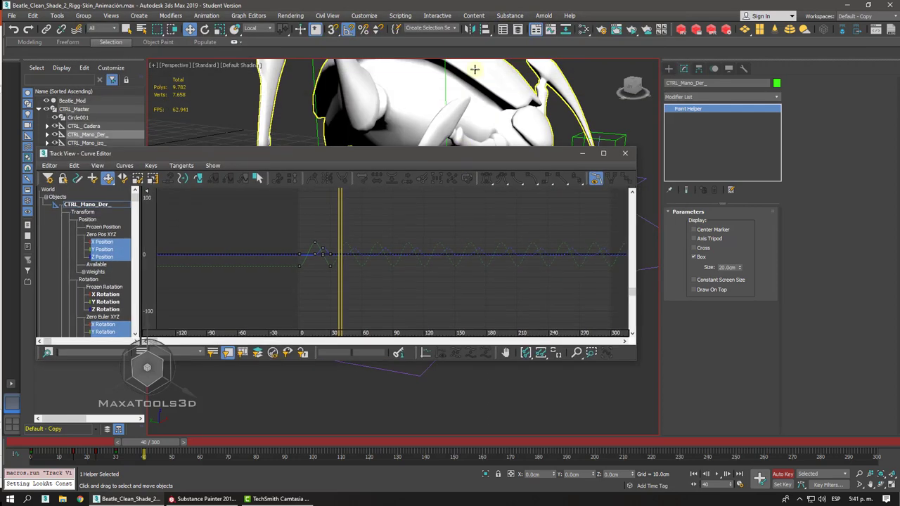
- Select the Helpers selection set without CTRL_Master and frame its first-cycle curves in the Curve Editor
left_click(457, 28)
left_click(418, 38)
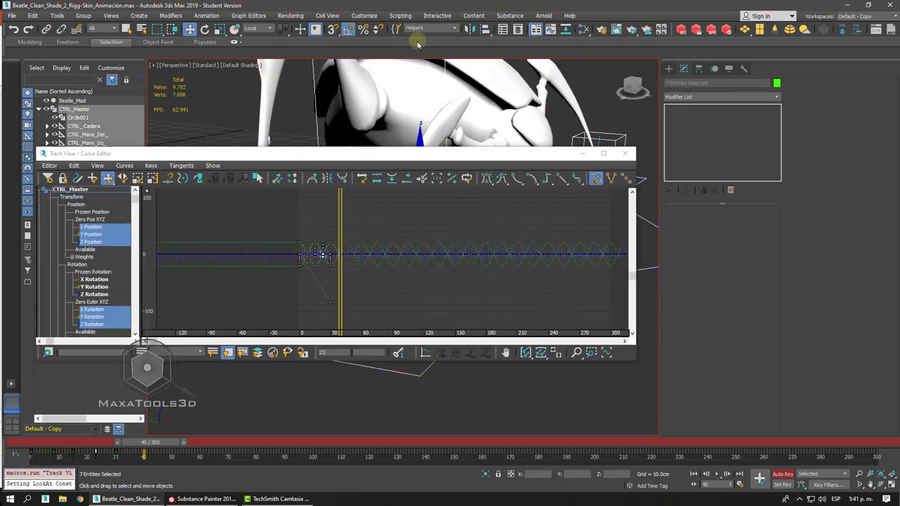
left_click(395, 370, "alt")
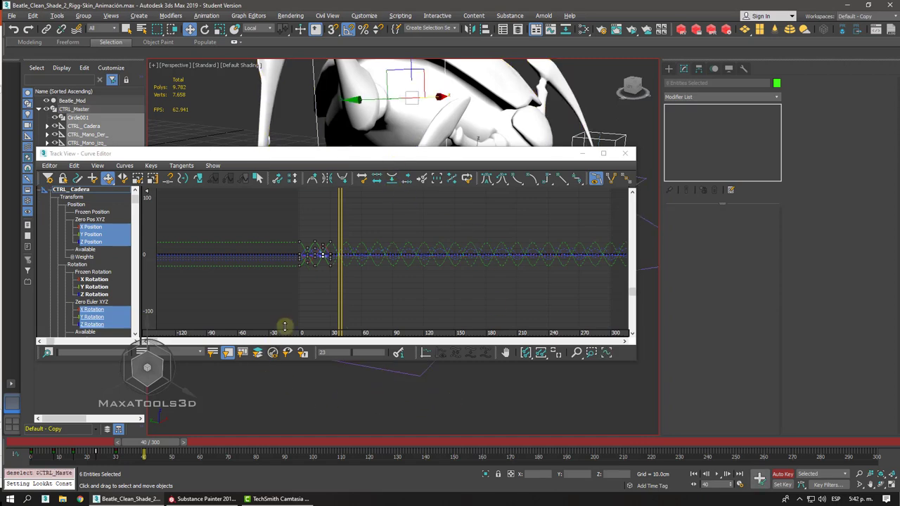
middle_click_drag(383, 395, 377, 409)
middle_click_drag(336, 264, 410, 189, "ctrl+alt")
middle_click_drag(361, 249, 452, 190)
middle_click_drag(465, 226, 480, 240)
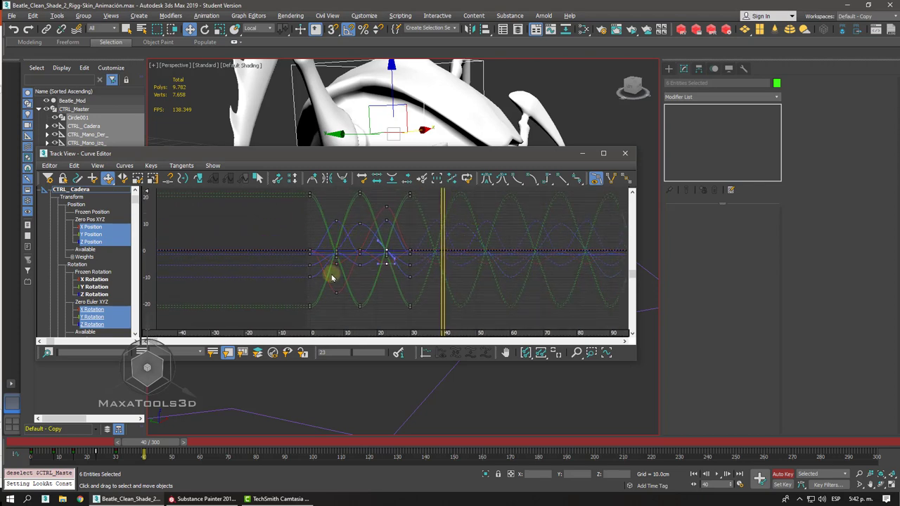
scroll(317, 269, "down", 1)
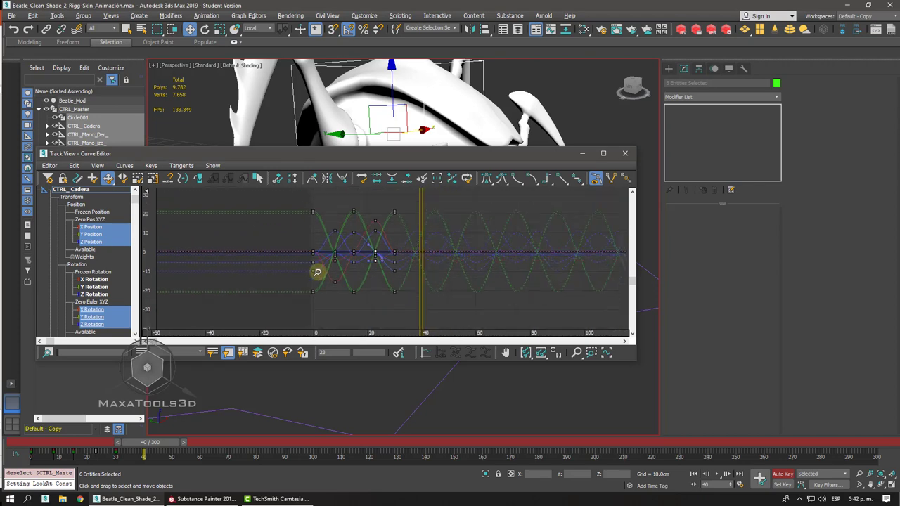
- Set linear tangents on the selected controllers' keys at frames 0, 15 and 30, leaving the in-between keys out
left_click_drag(295, 201, 408, 298)
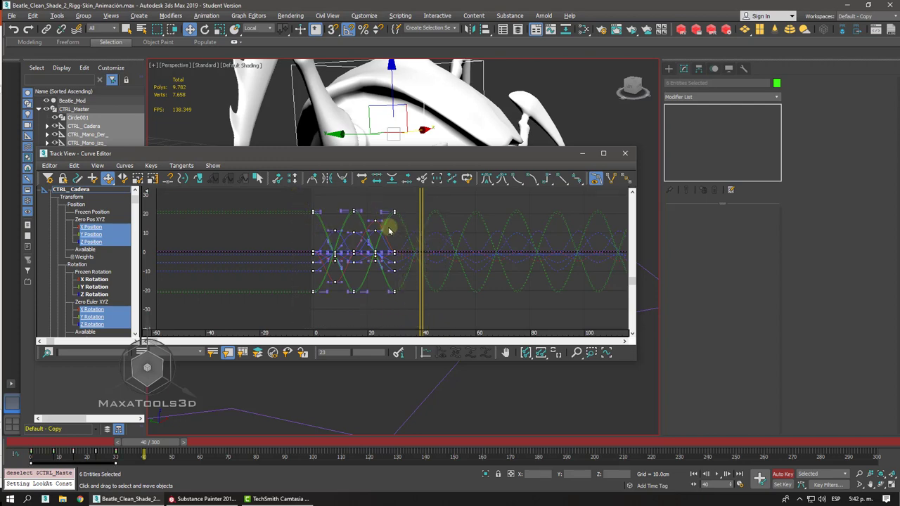
left_click_drag(360, 199, 328, 327)
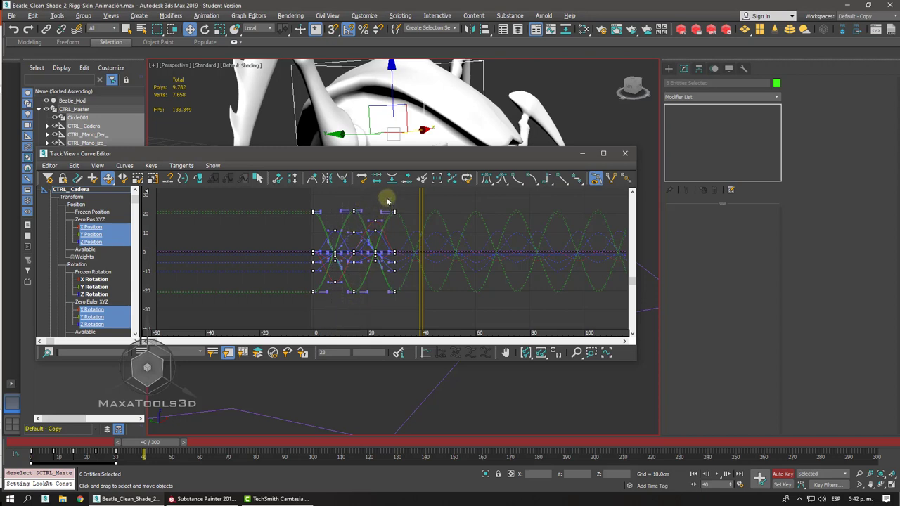
left_click_drag(386, 199, 330, 316, "alt")
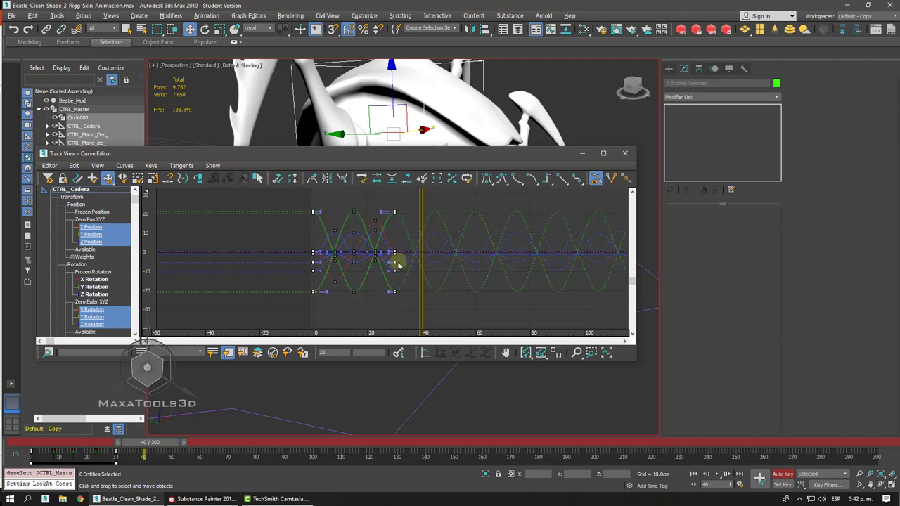
mouse_move(359, 264)
middle_mouse_down("ctrl+alt")
mouse_move(366, 202)
mouse_move(352, 248)
middle_mouse_up("ctrl+alt")
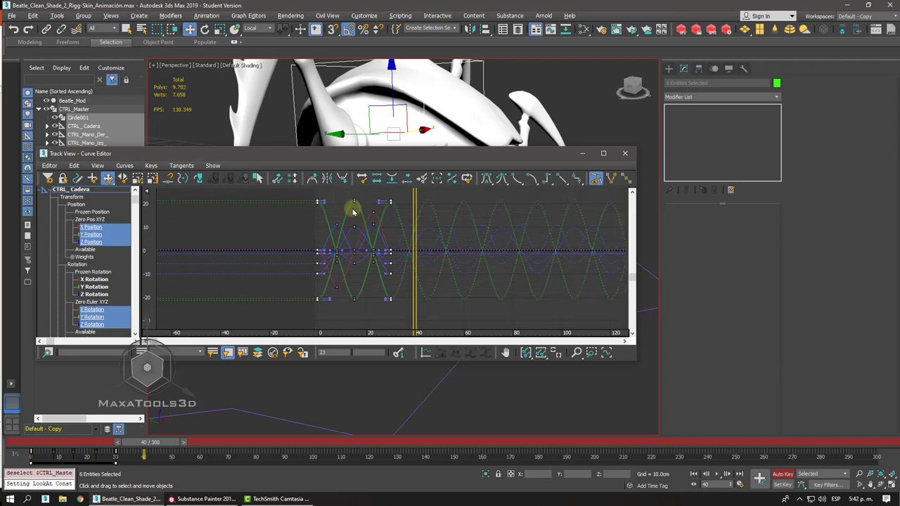
left_click_drag(350, 195, 361, 330)
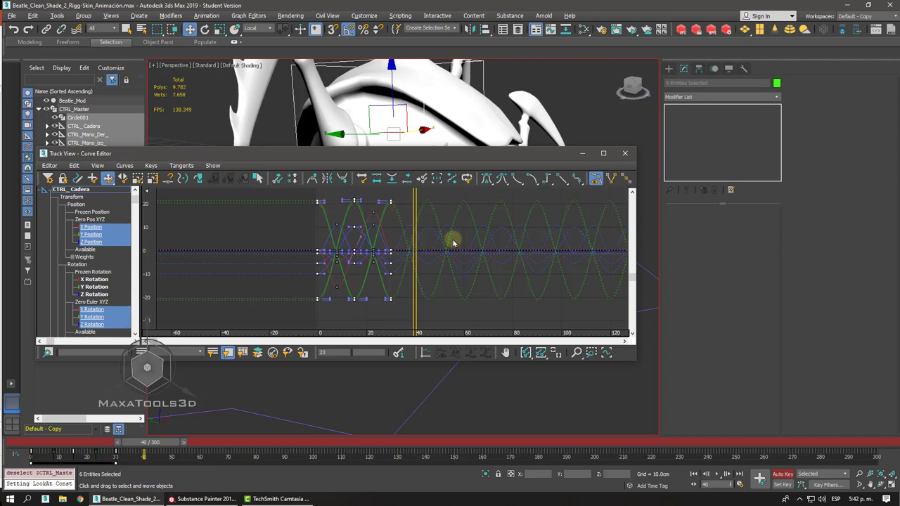
left_click(563, 180)
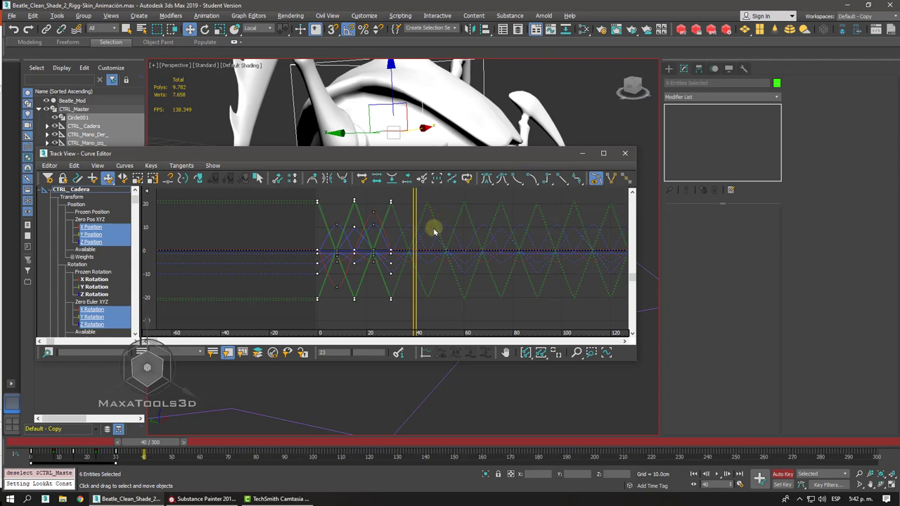
- Close the Curve Editor, then return the timeline to frame 0 with no object selected
left_click(625, 154)
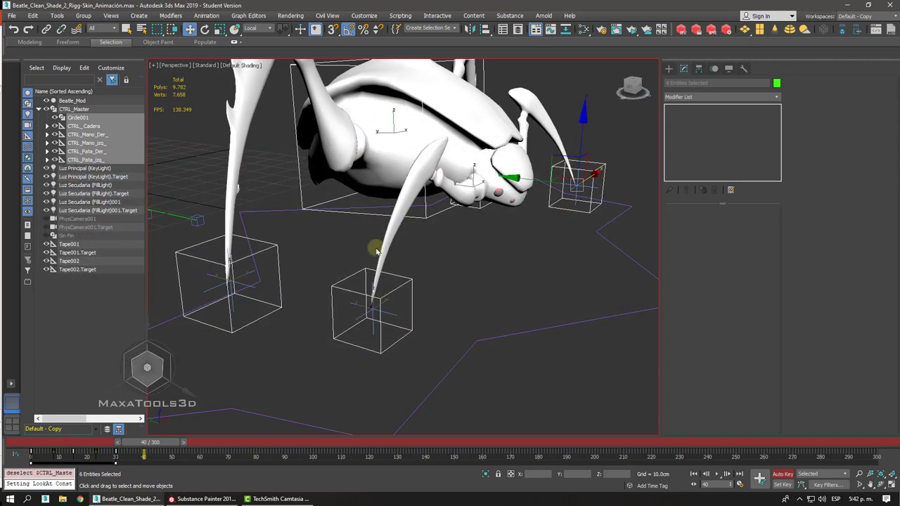
scroll(396, 245, "down", 3)
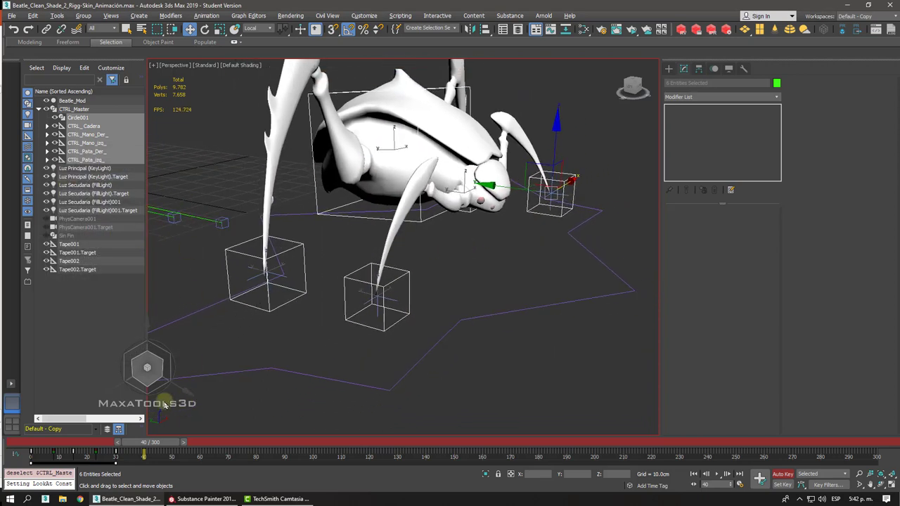
left_click_drag(153, 447, 7, 421)
scroll(363, 302, "down", 4)
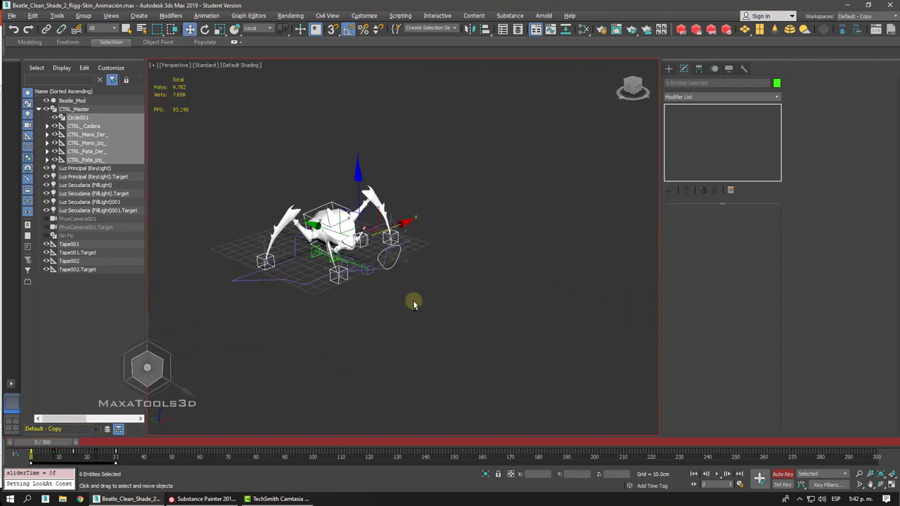
left_click(404, 283)
scroll(436, 284, "up", 4)
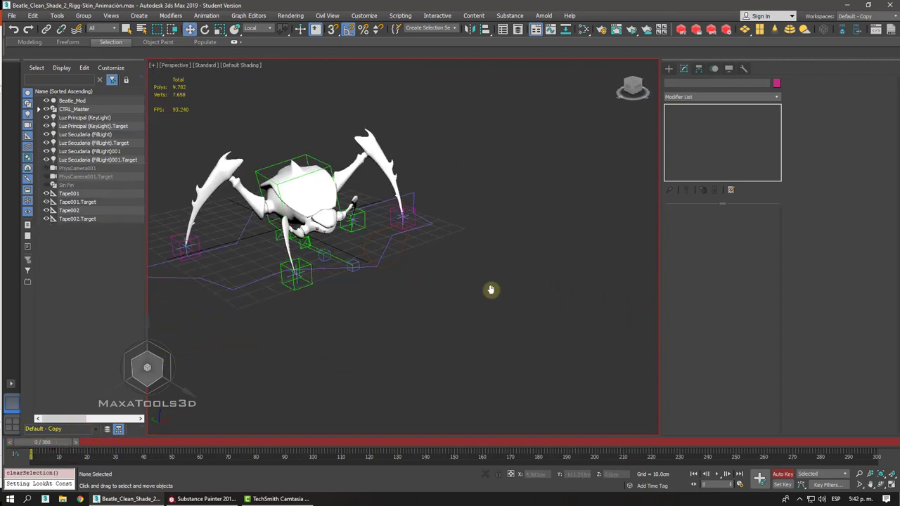
- Play the walk from frame 0 while following the beetle's legs, and return the timeline to frame 0
left_click(716, 475)
middle_click_drag(503, 317, 363, 237)
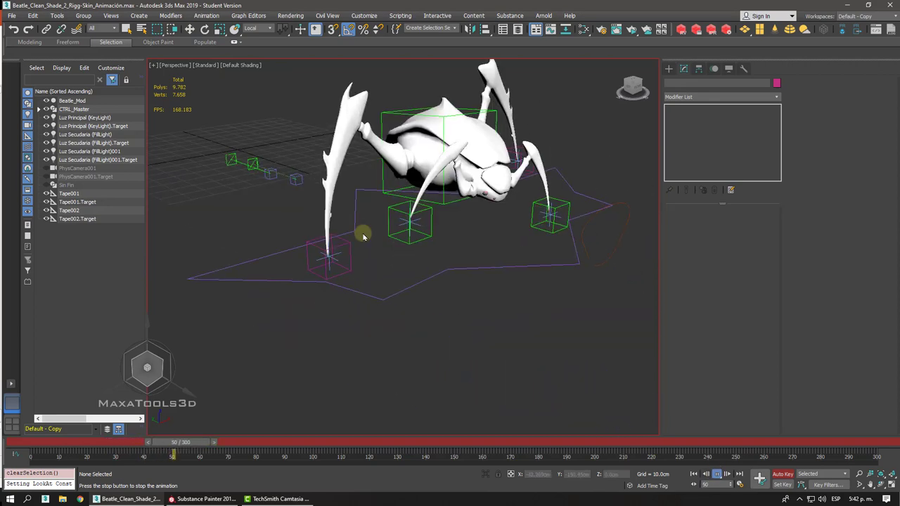
scroll(355, 232, "down", 4)
scroll(392, 241, "up", 5)
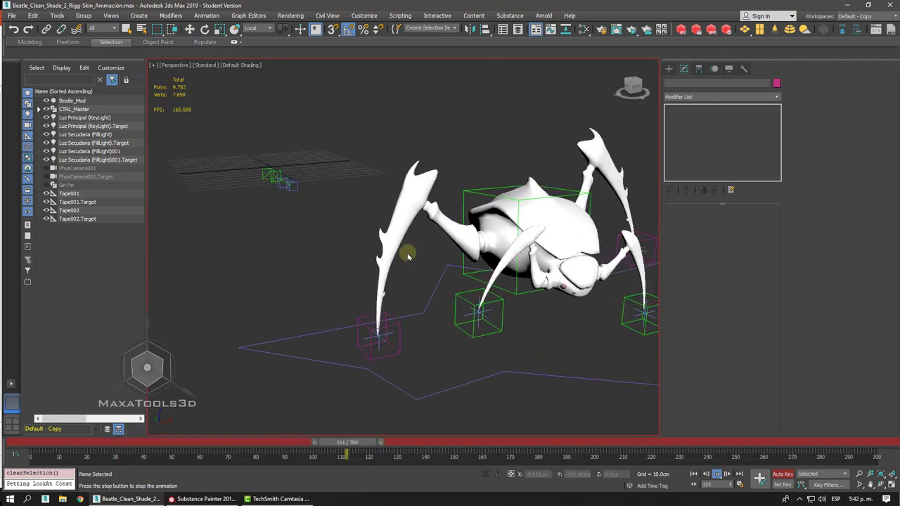
left_click(589, 443)
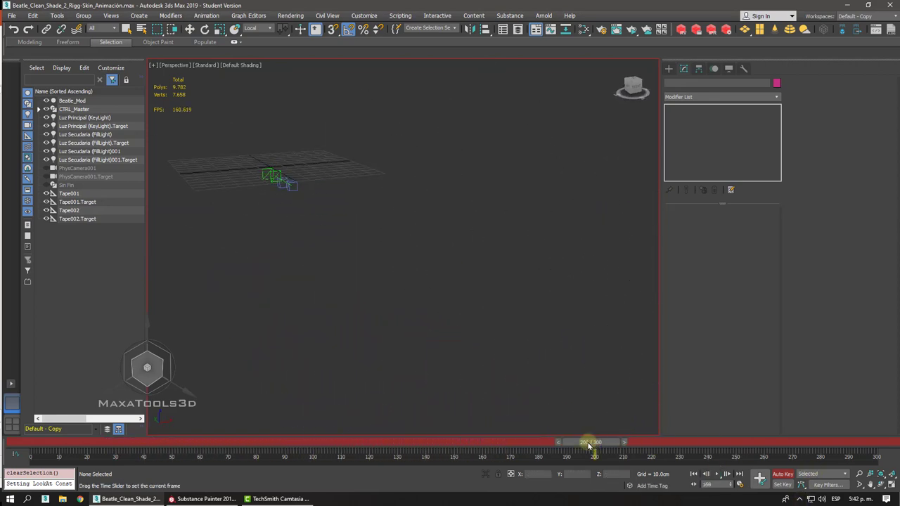
left_click_drag(589, 443, 21, 422)
- Examine the beetle's starting pose and leg controllers up close at frame 0
key("w")
middle_click_drag(338, 144, 385, 202)
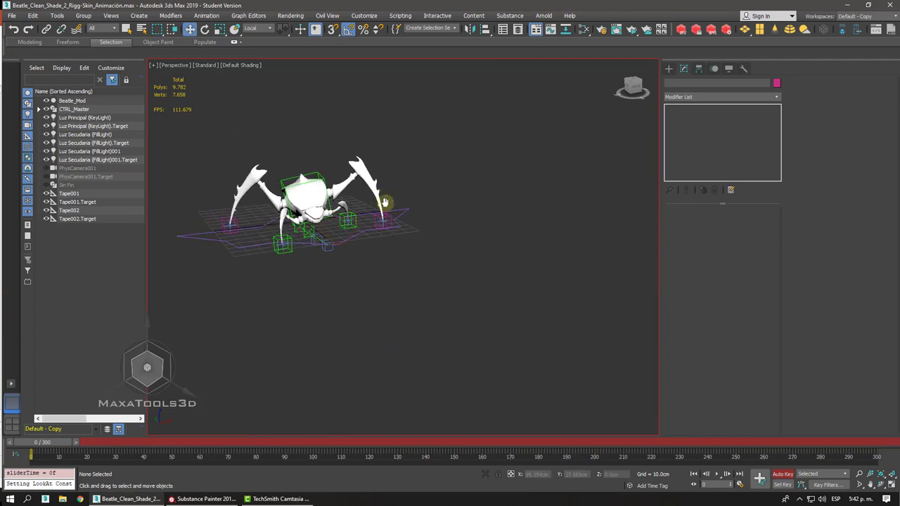
scroll(364, 197, "up", 5)
middle_click_drag(348, 130, 463, 193)
scroll(464, 192, "up", 1)
middle_click_drag(422, 230, 461, 173)
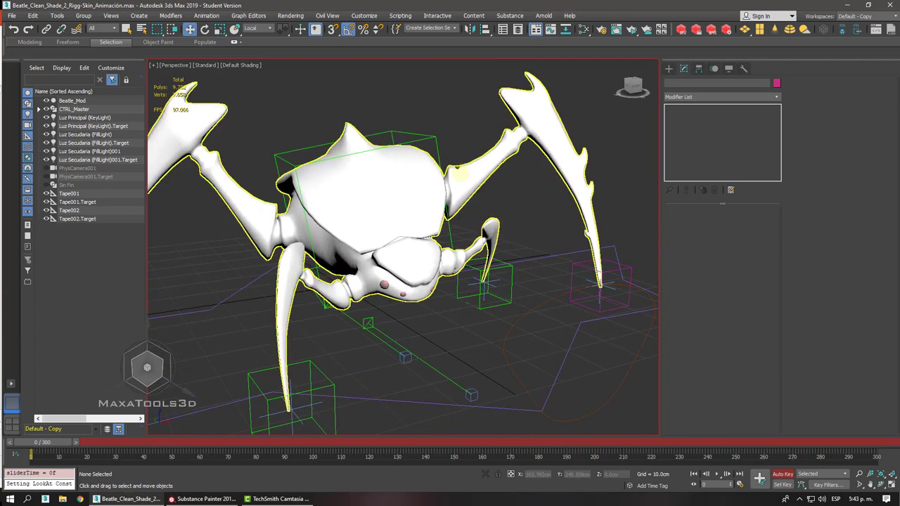
scroll(460, 175, "down", 3)
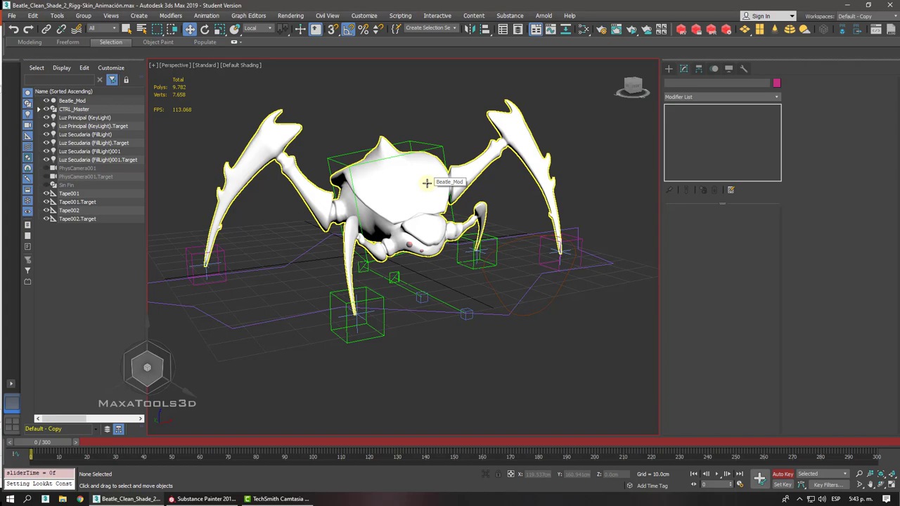
left_click(240, 275)
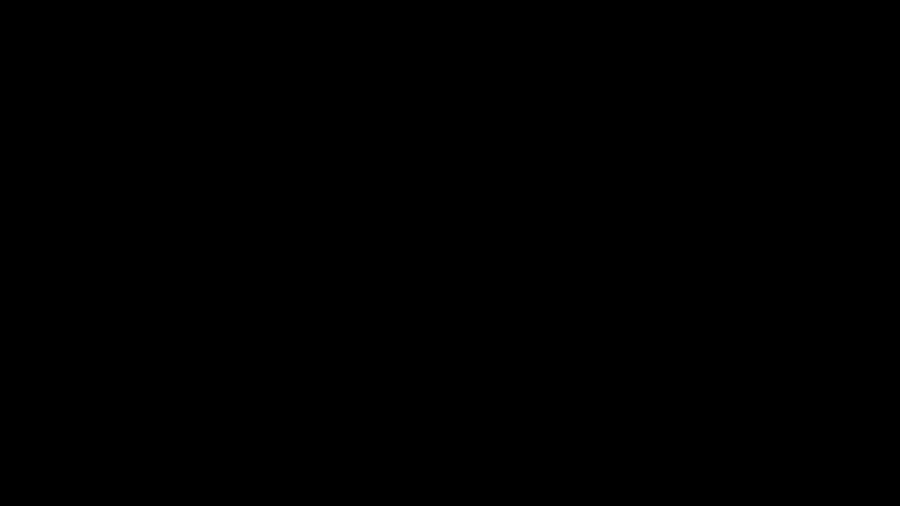